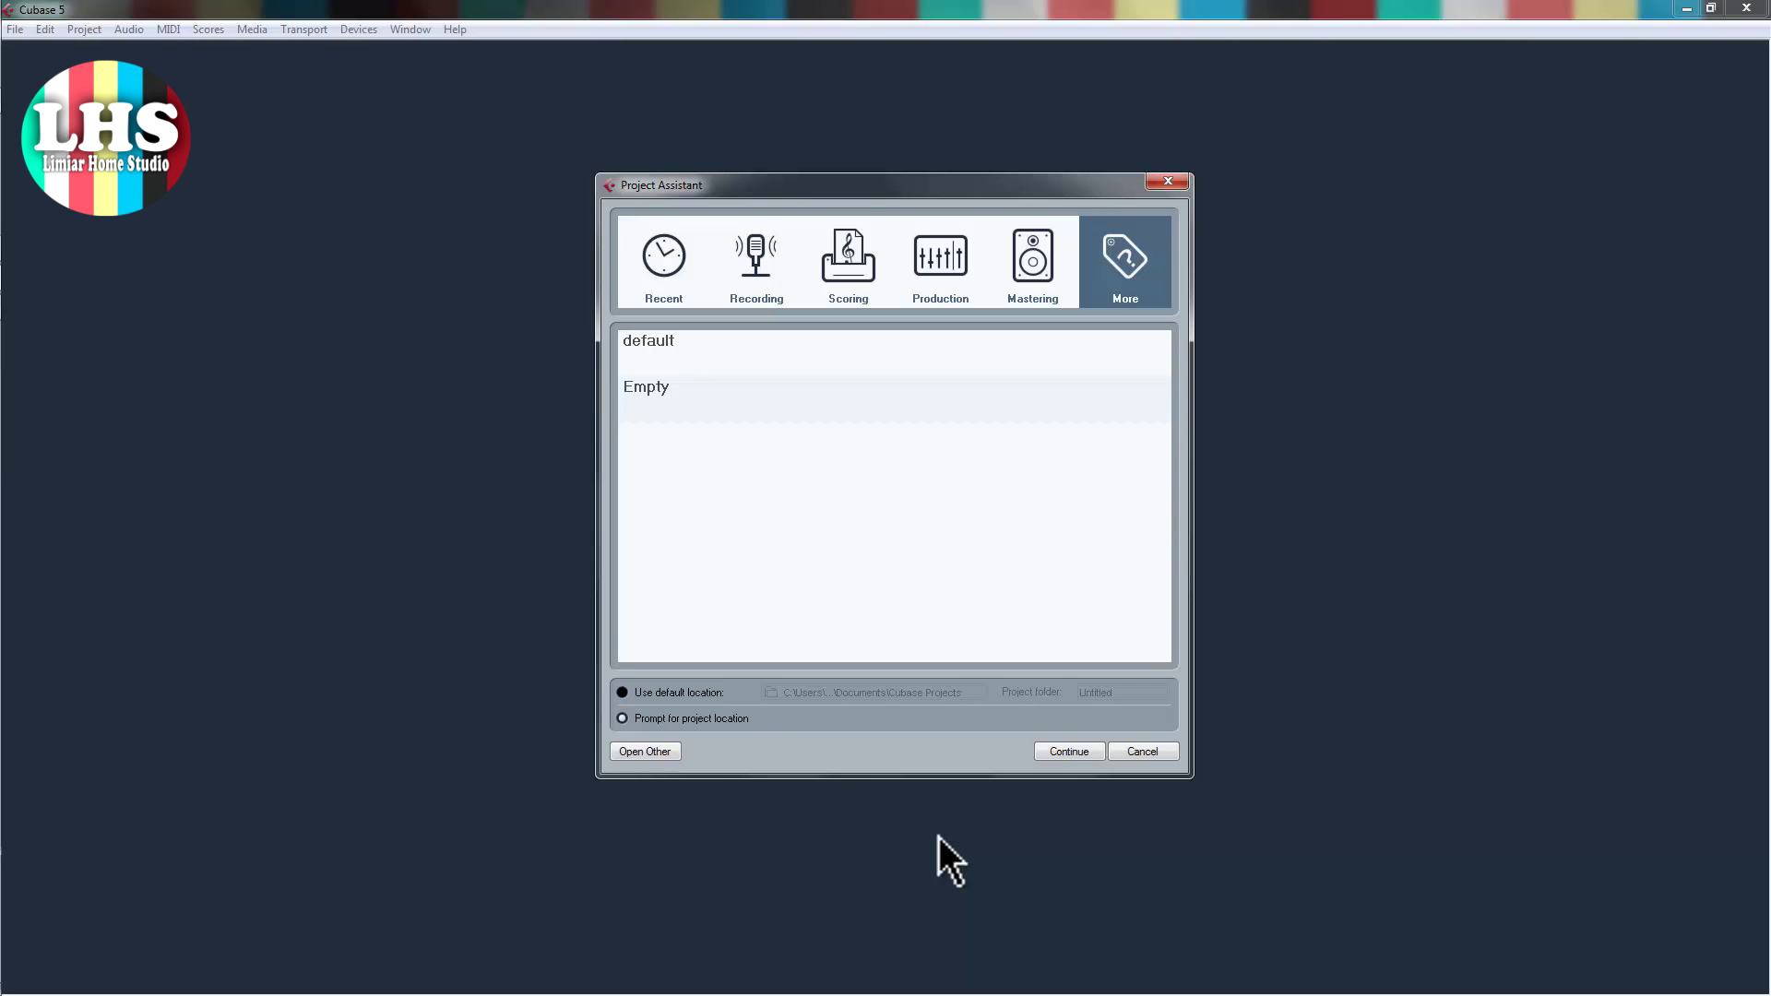
- Look through the project templates in the Recent, Recording, Scoring, Production, Mastering and More categories
click(914, 186)
drag(914, 187, 912, 191)
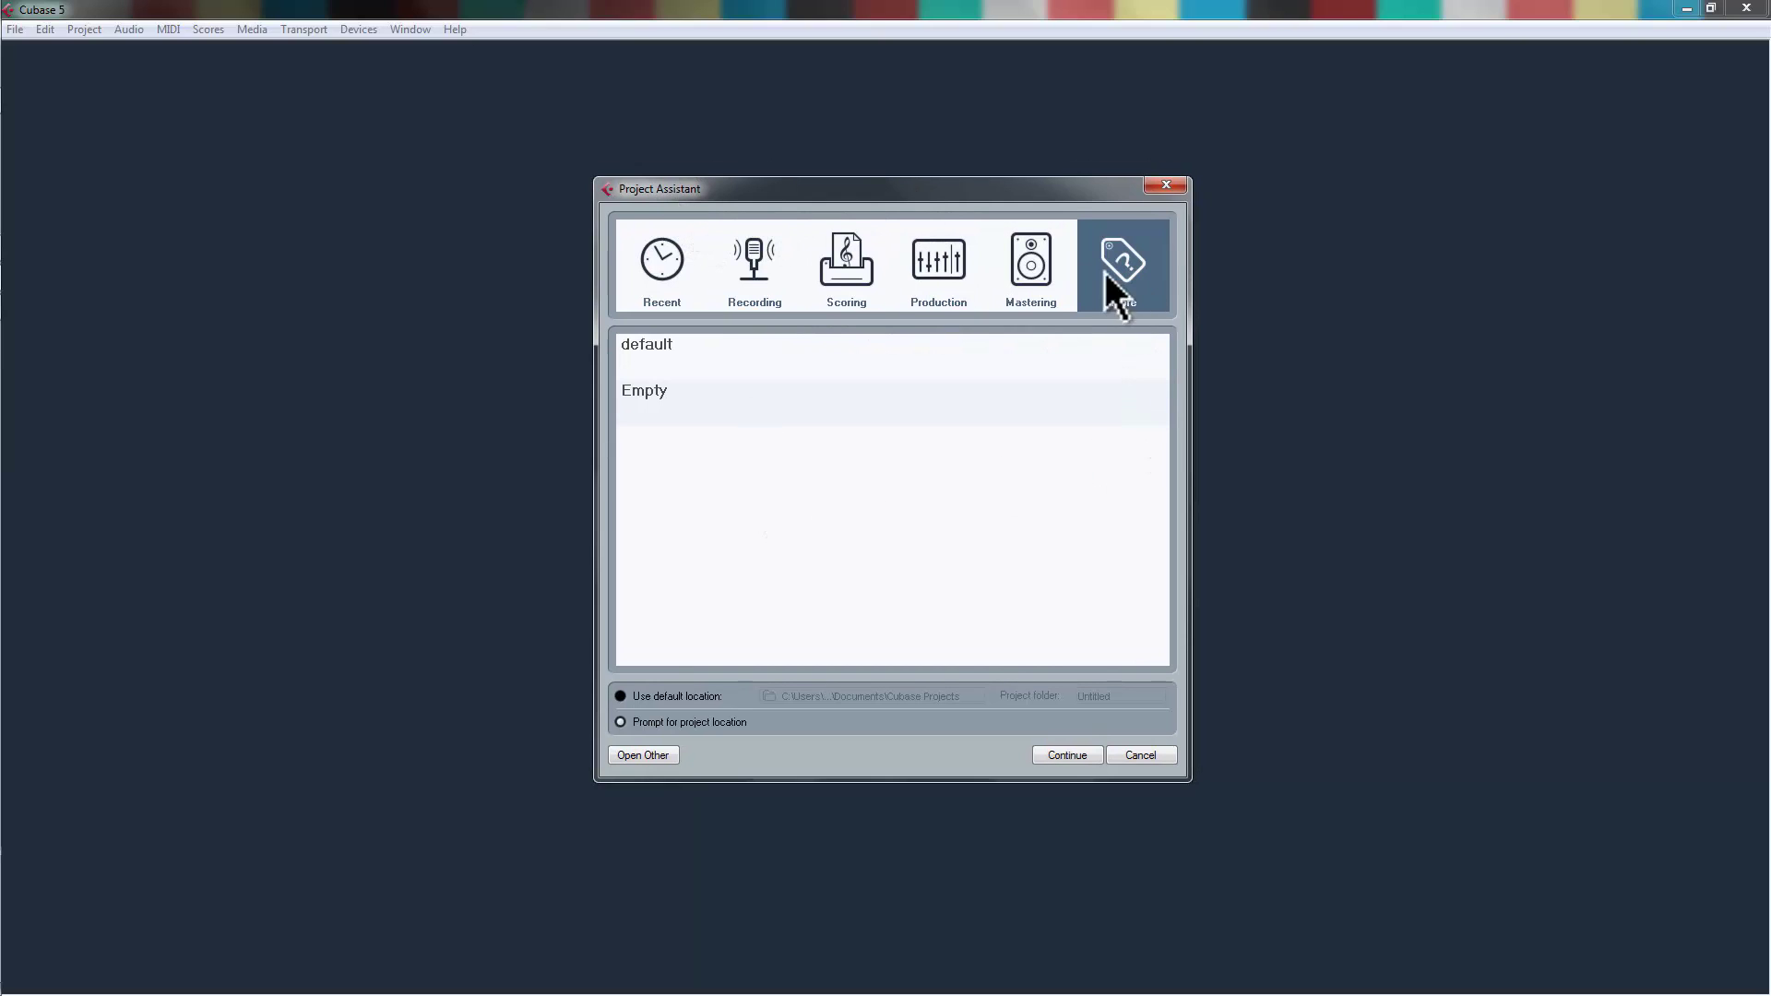
click(665, 268)
click(755, 279)
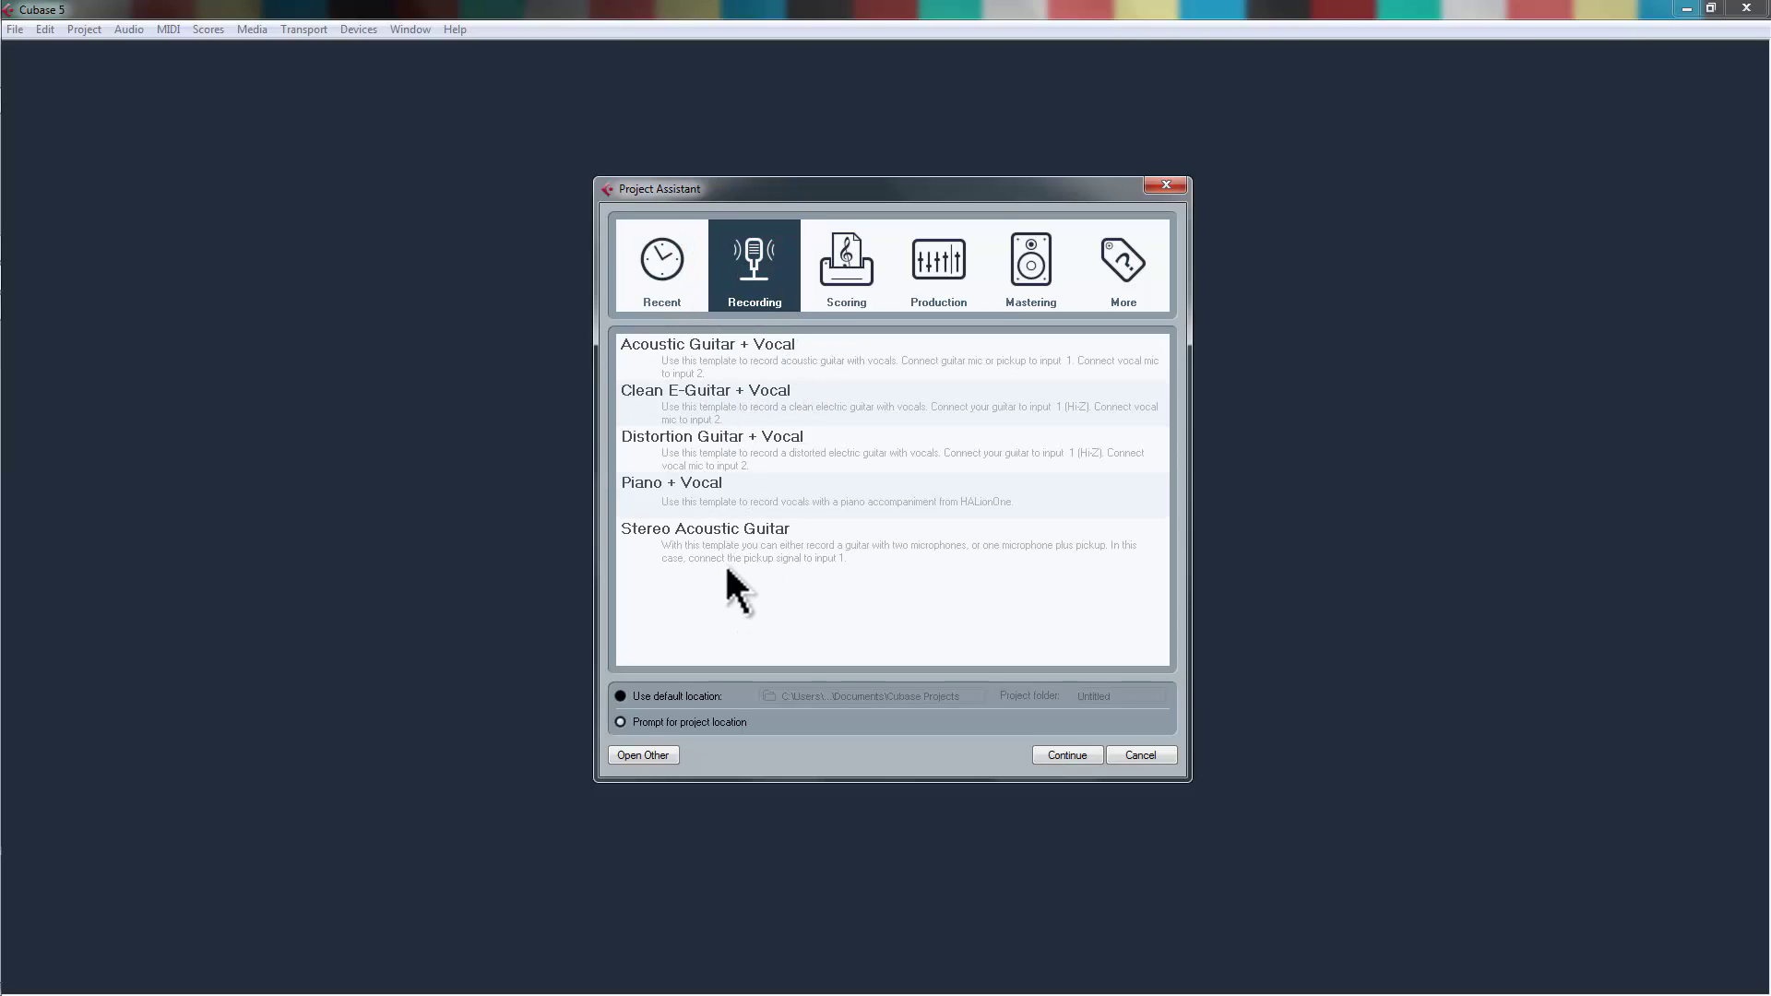
click(847, 260)
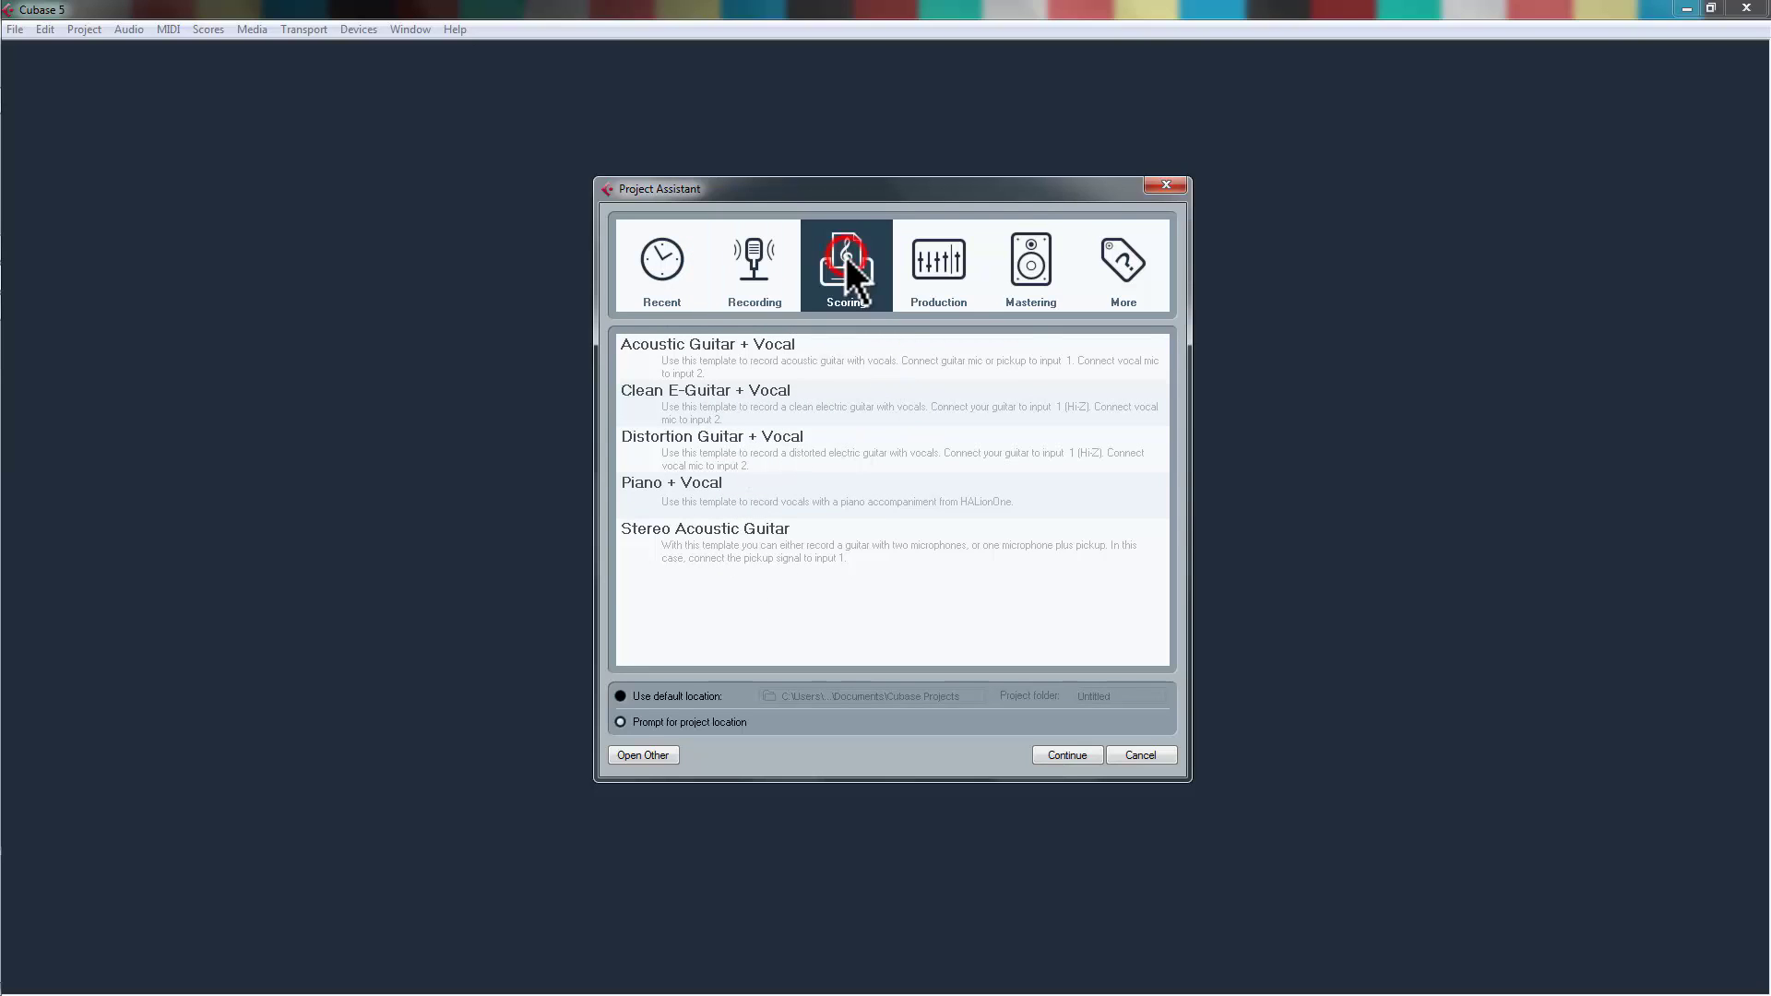
click(944, 256)
click(1036, 269)
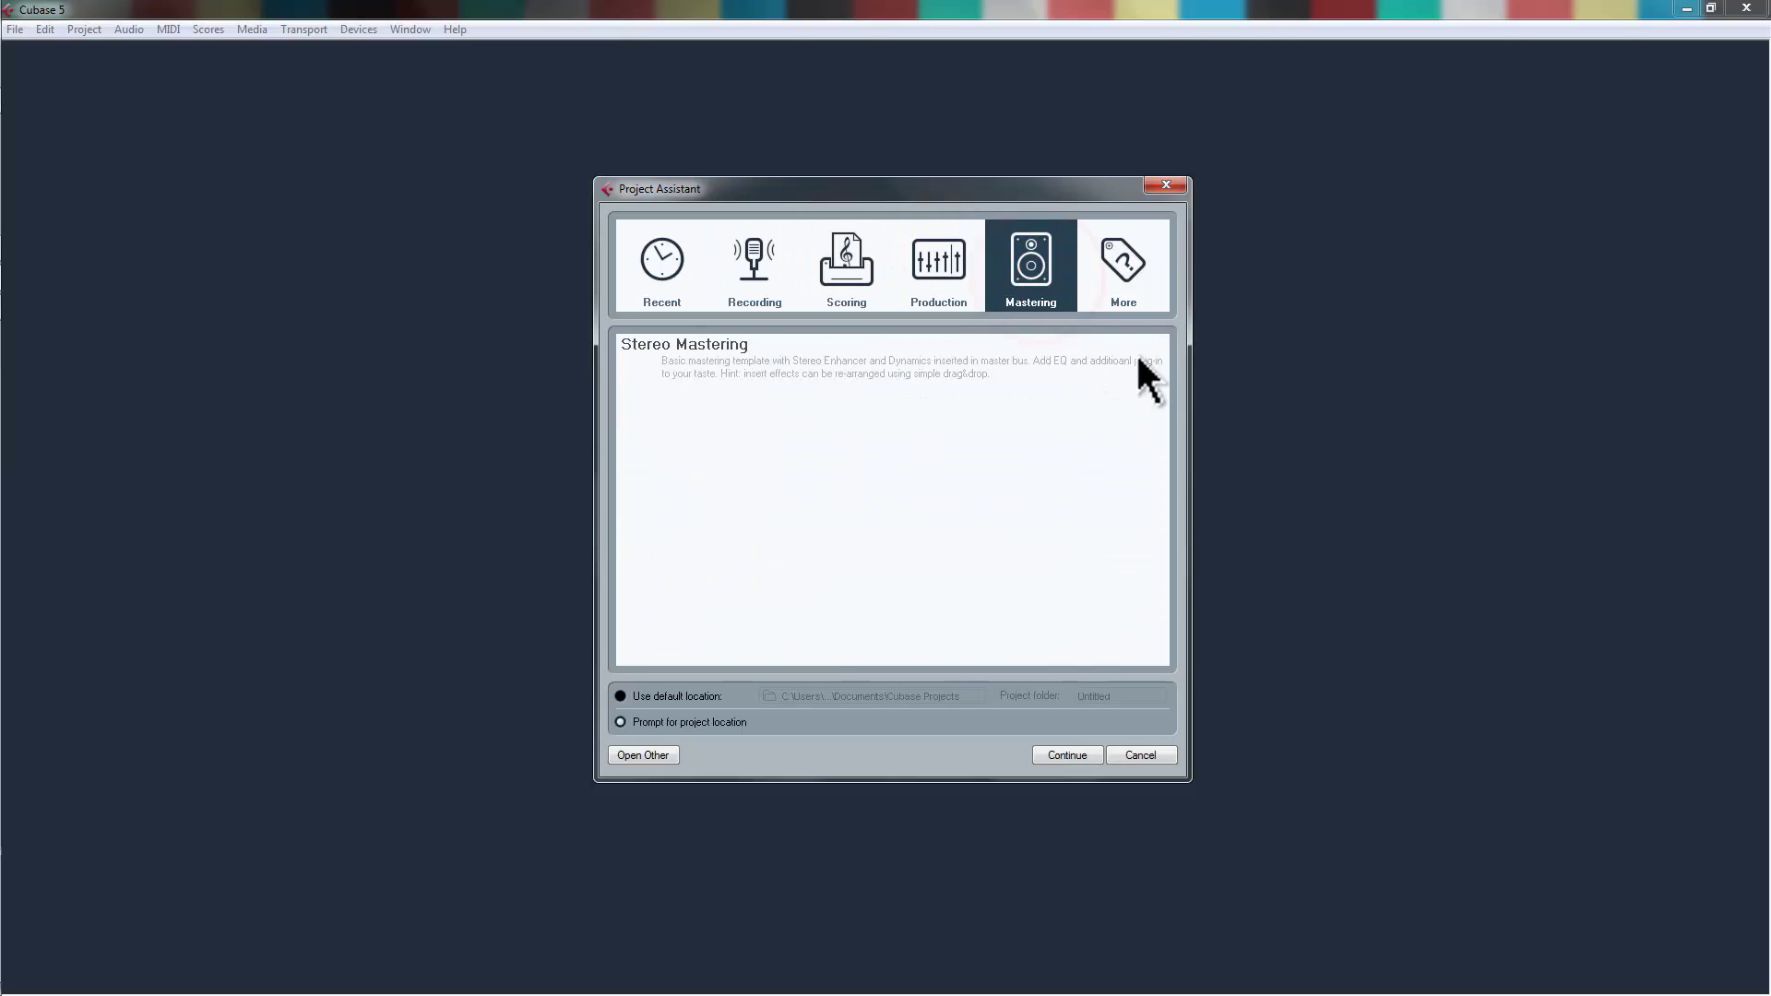
click(1149, 255)
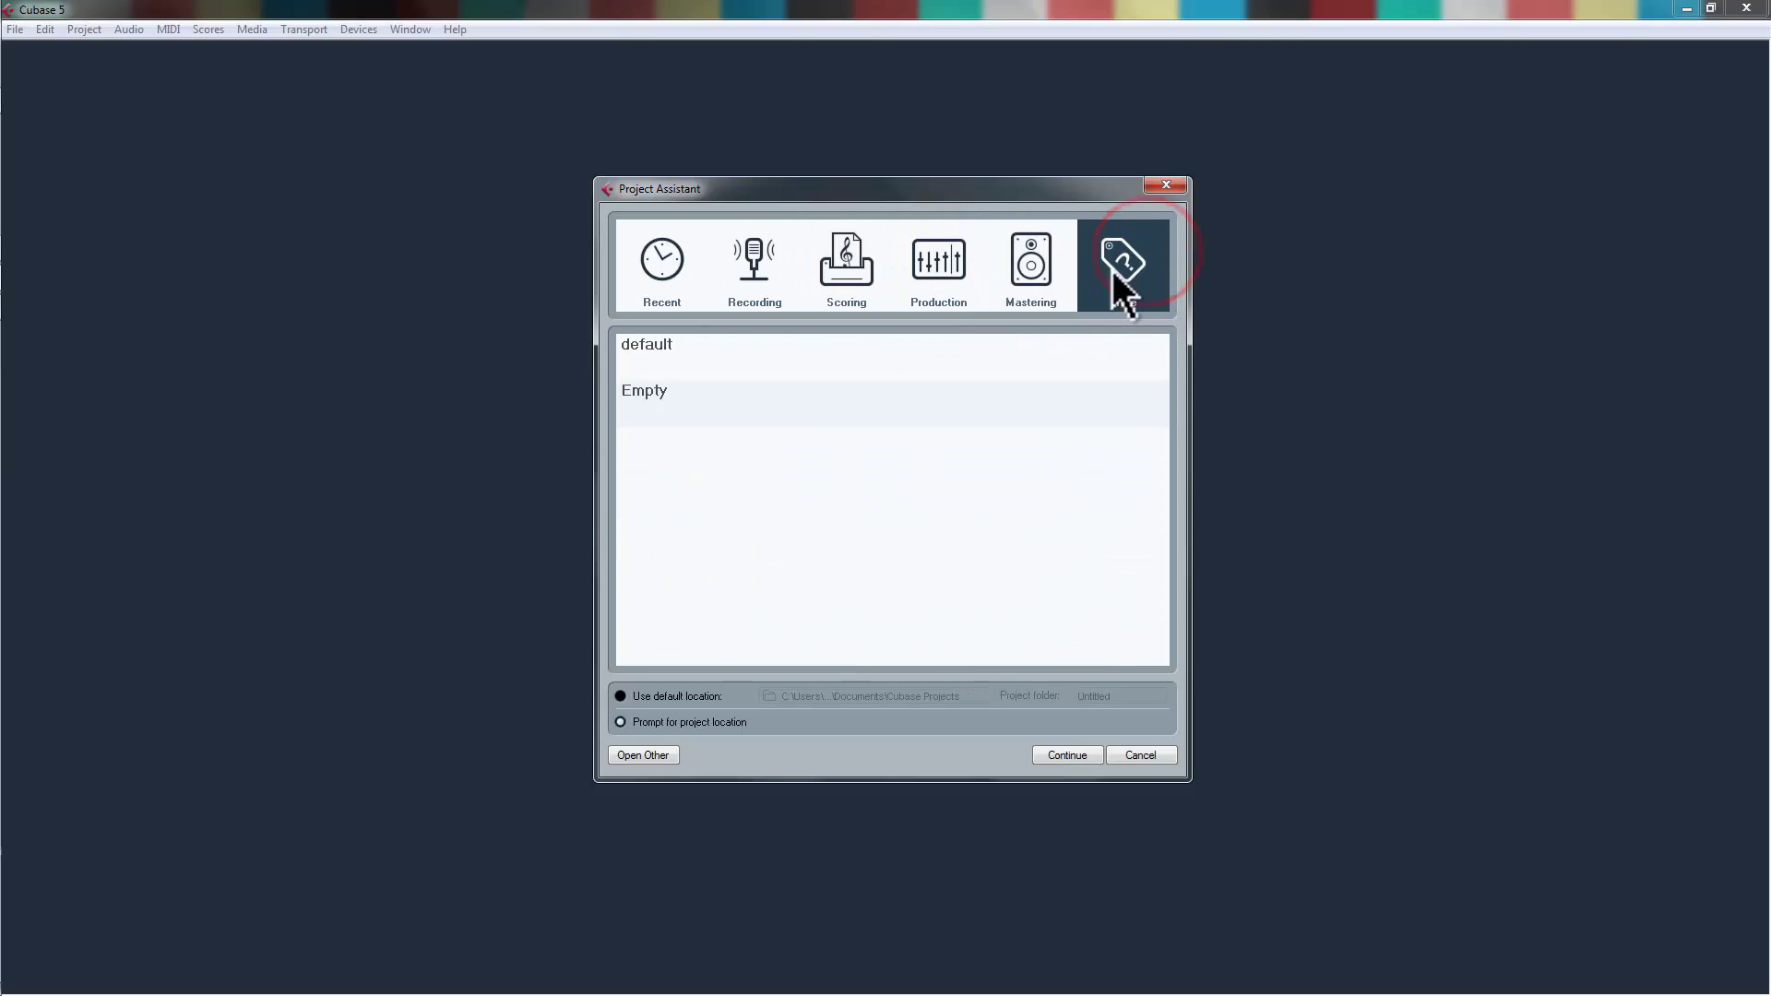
- Choose the Empty template with the option to prompt for the project location and continue to the folder selection
click(701, 408)
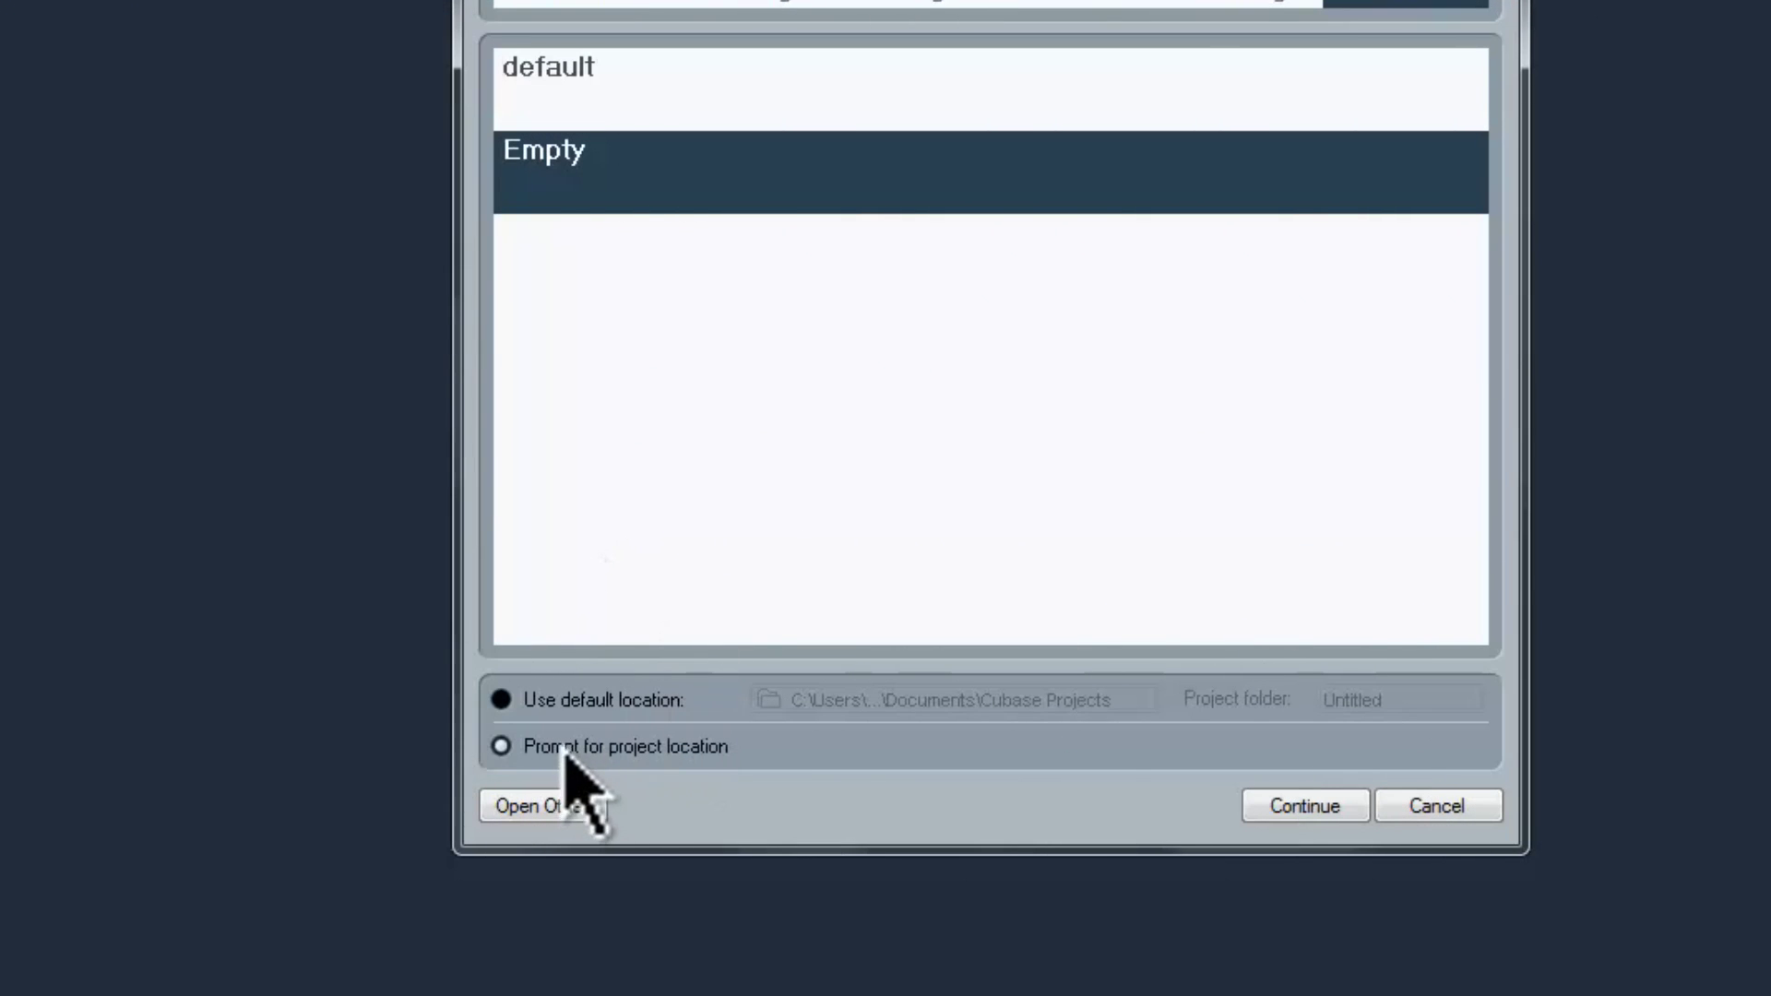
click(561, 703)
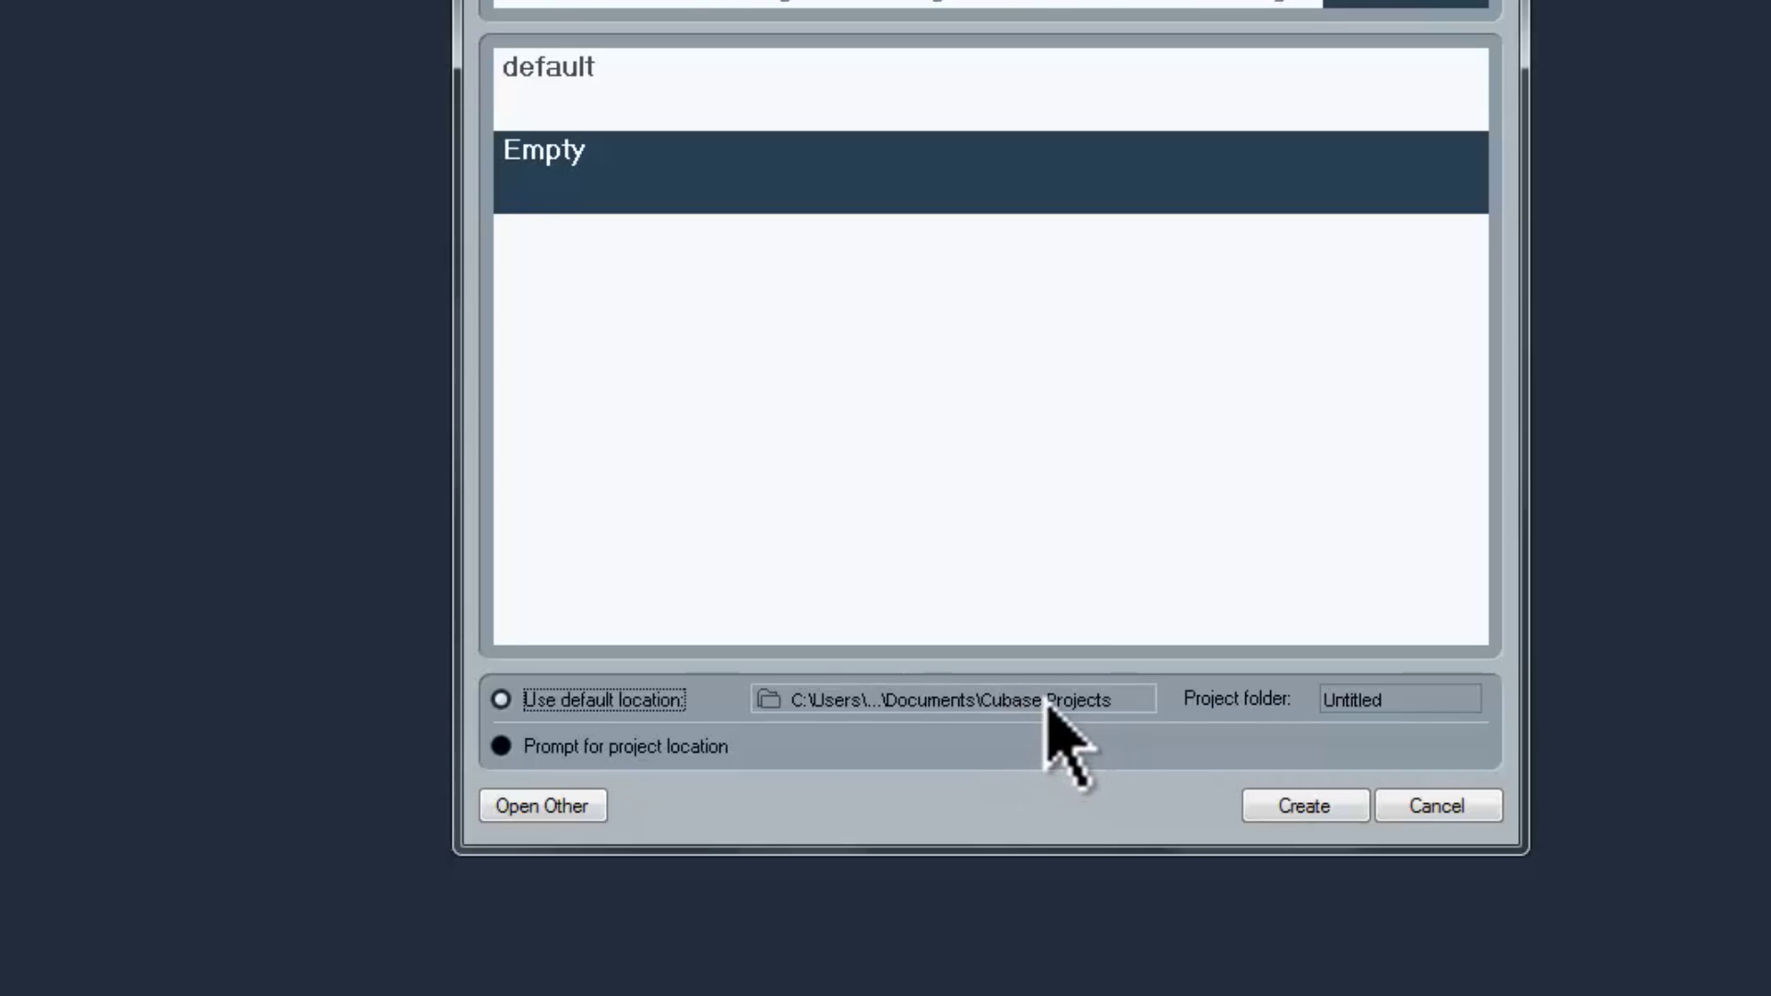
click(500, 749)
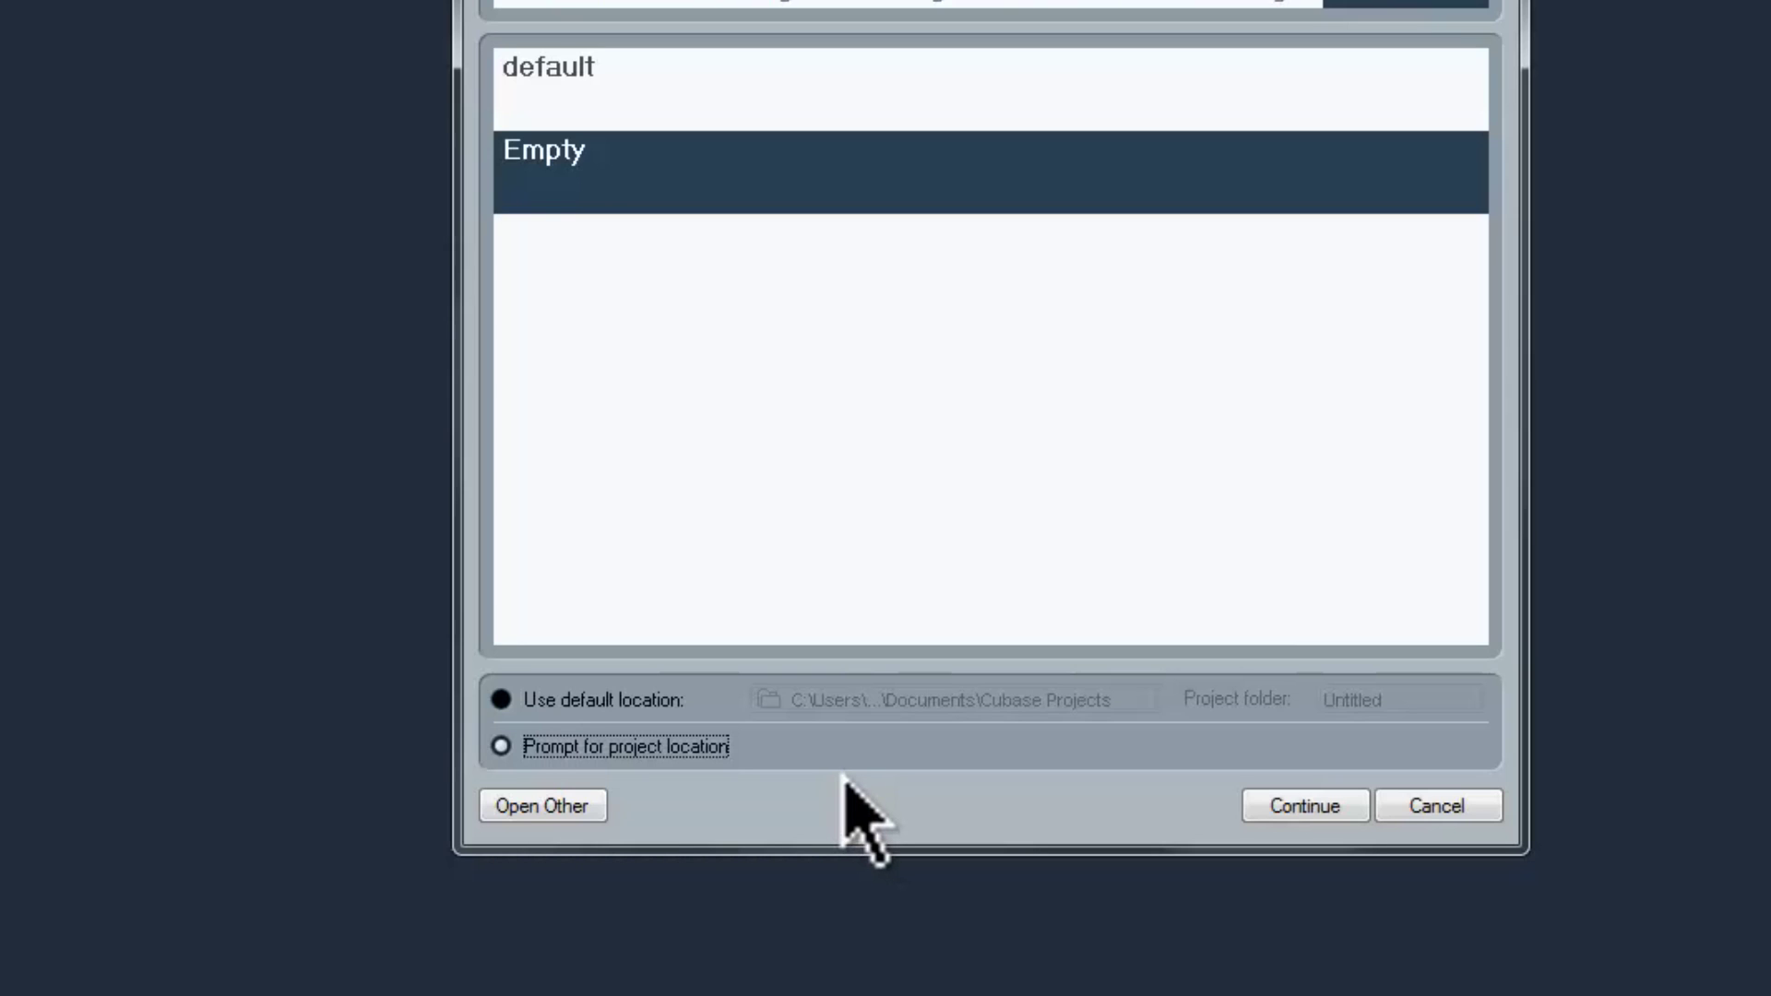
click(1303, 804)
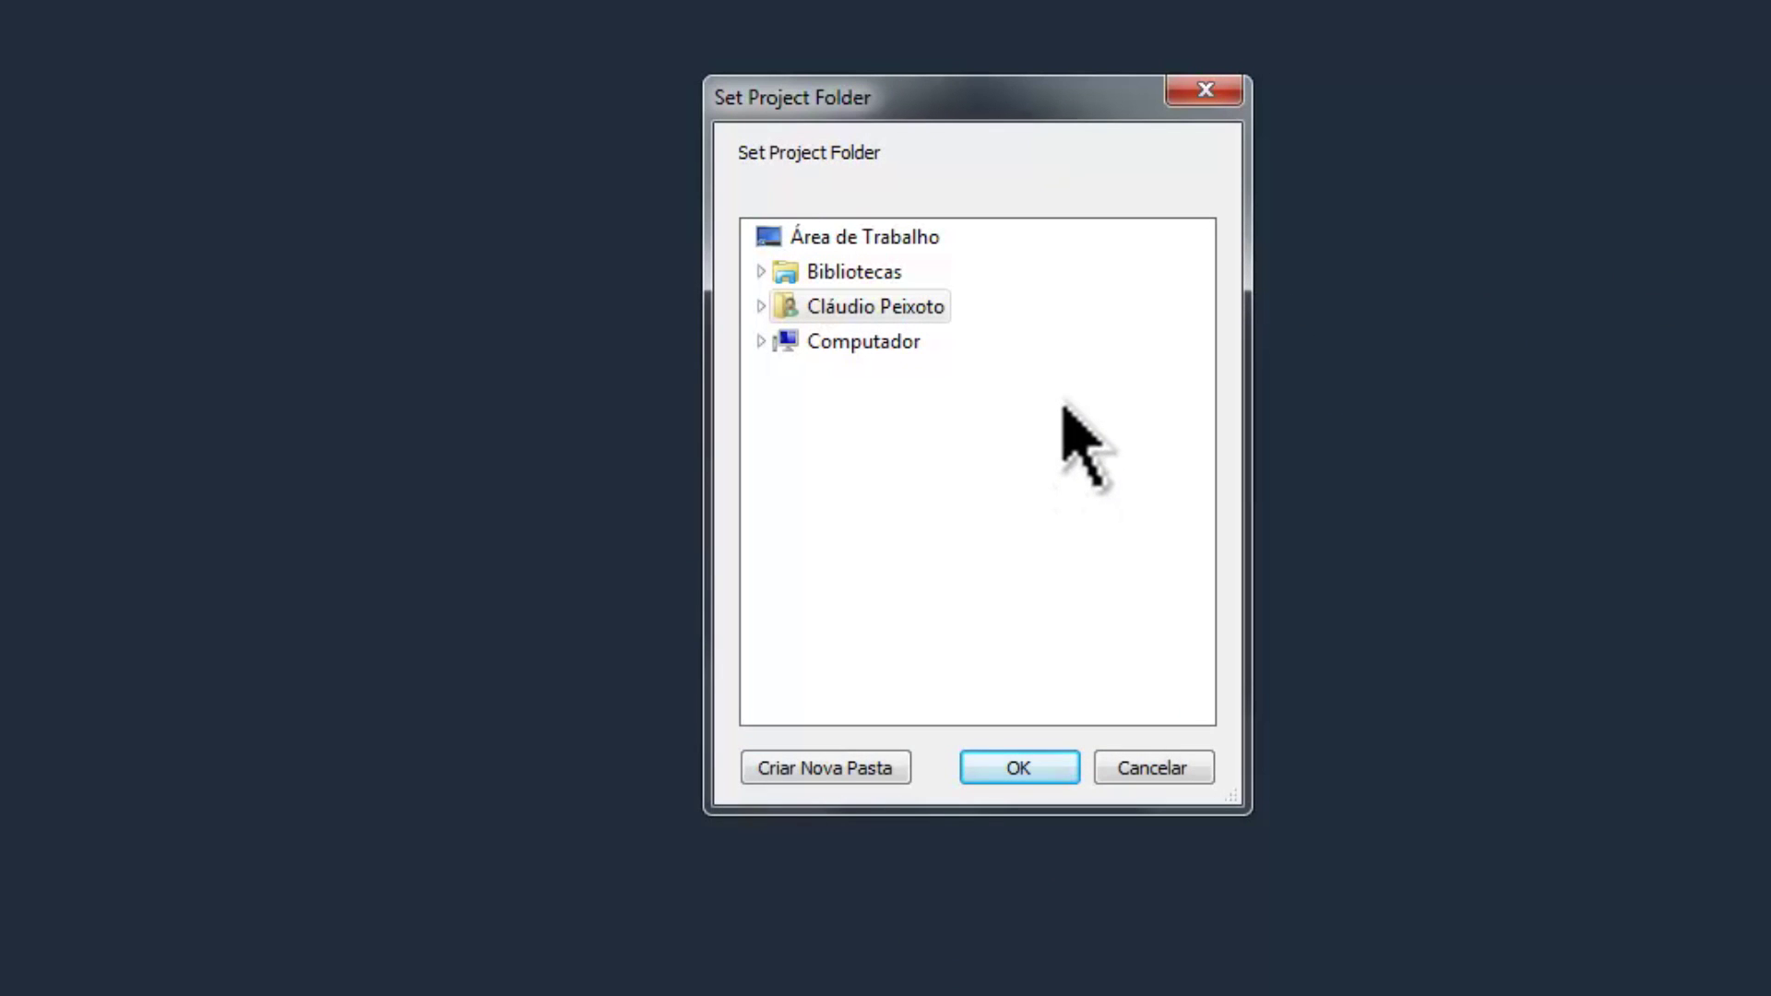
- Create a folder named Gritos on the desktop (Área de Trabalho) and set it as the project folder
click(867, 294)
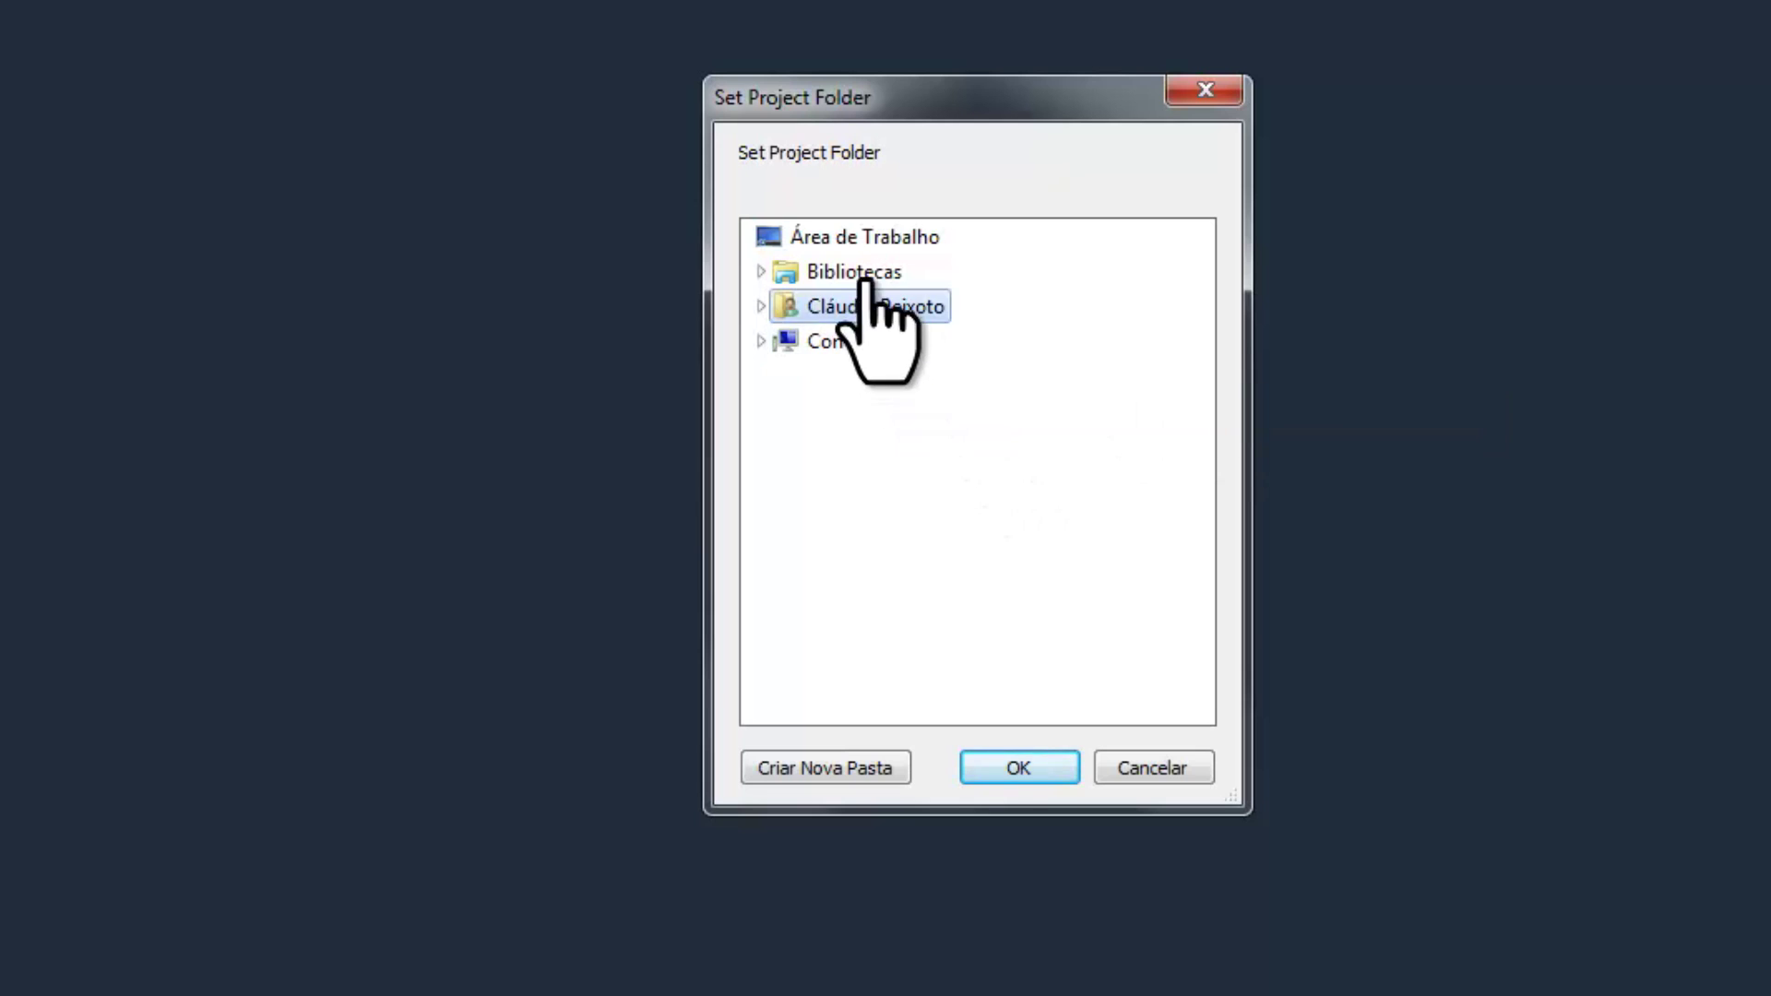
click(846, 240)
click(821, 768)
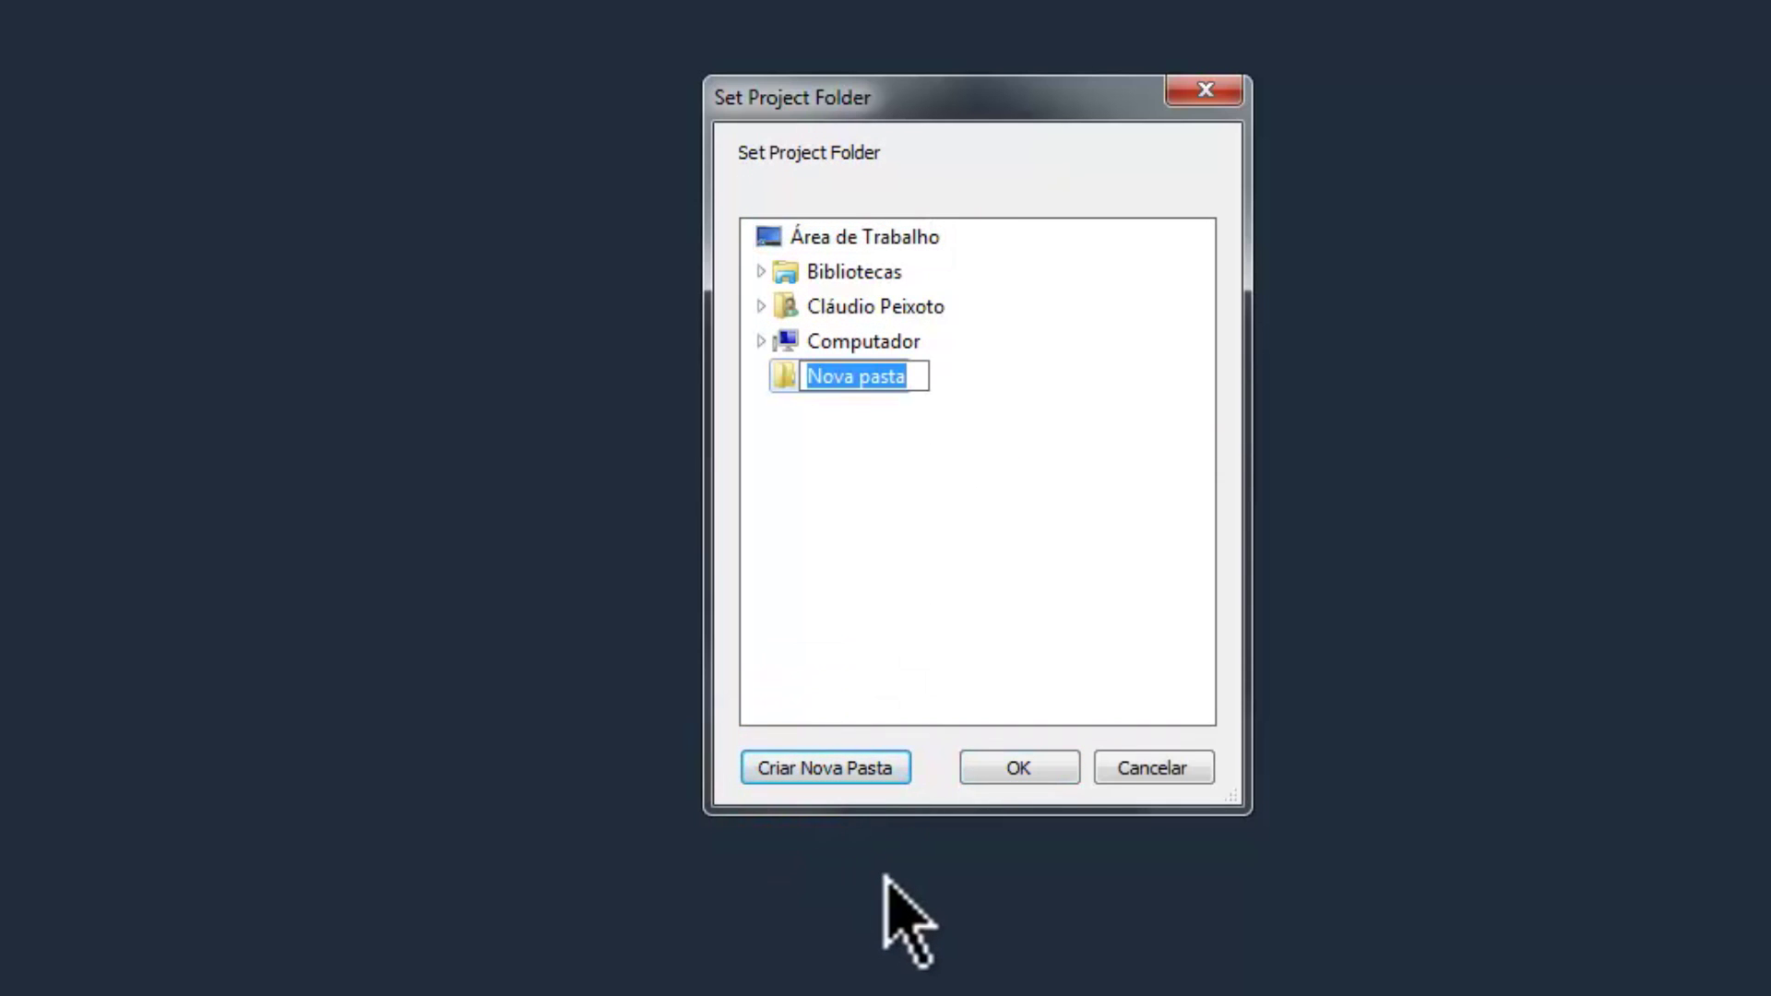
text(Gritos)
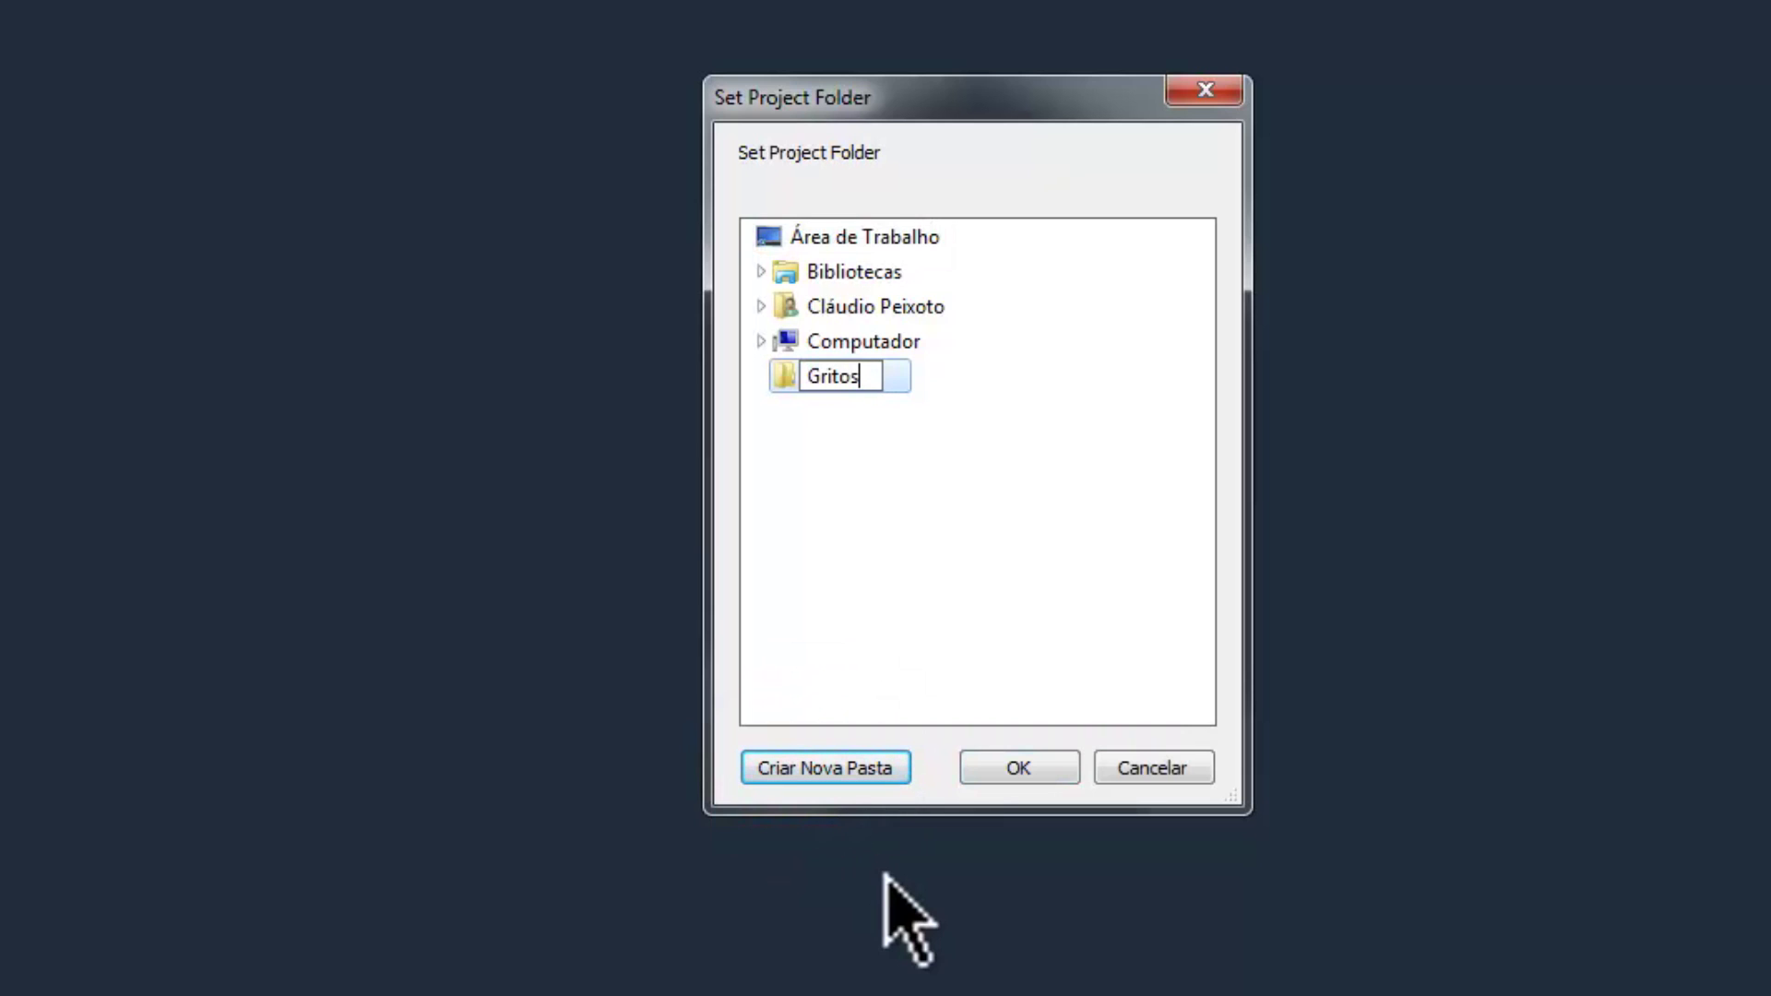
key(Return)
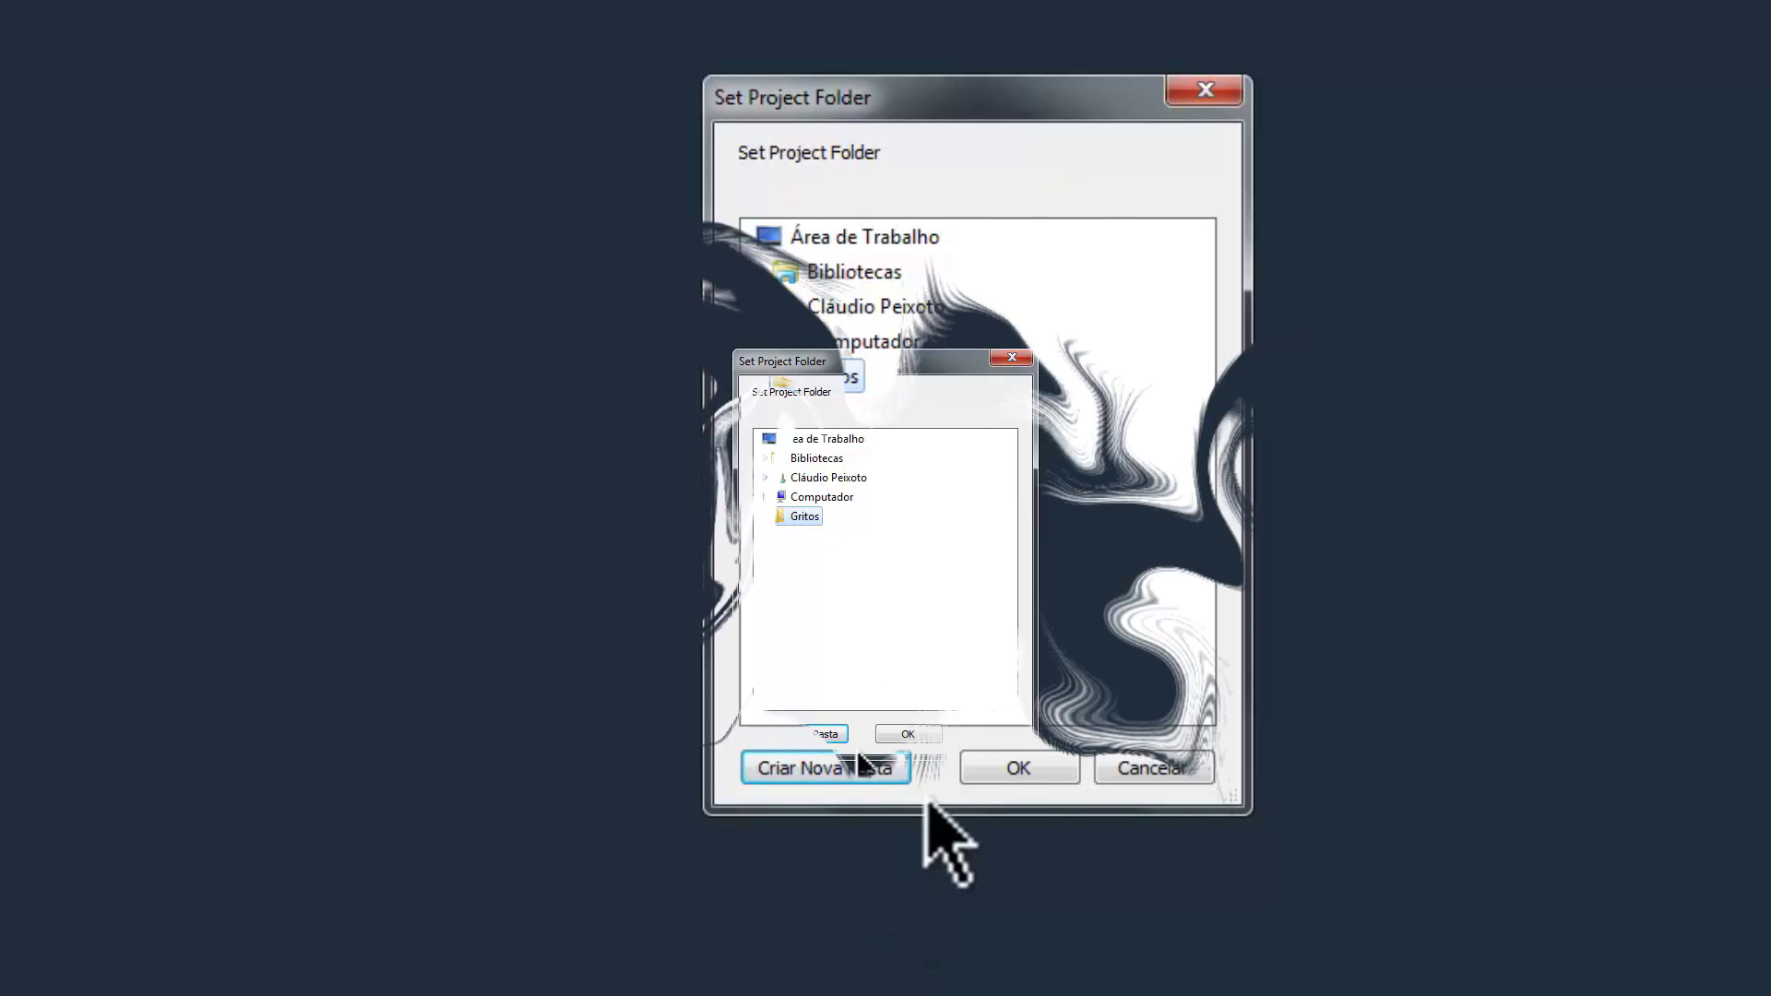
click(906, 736)
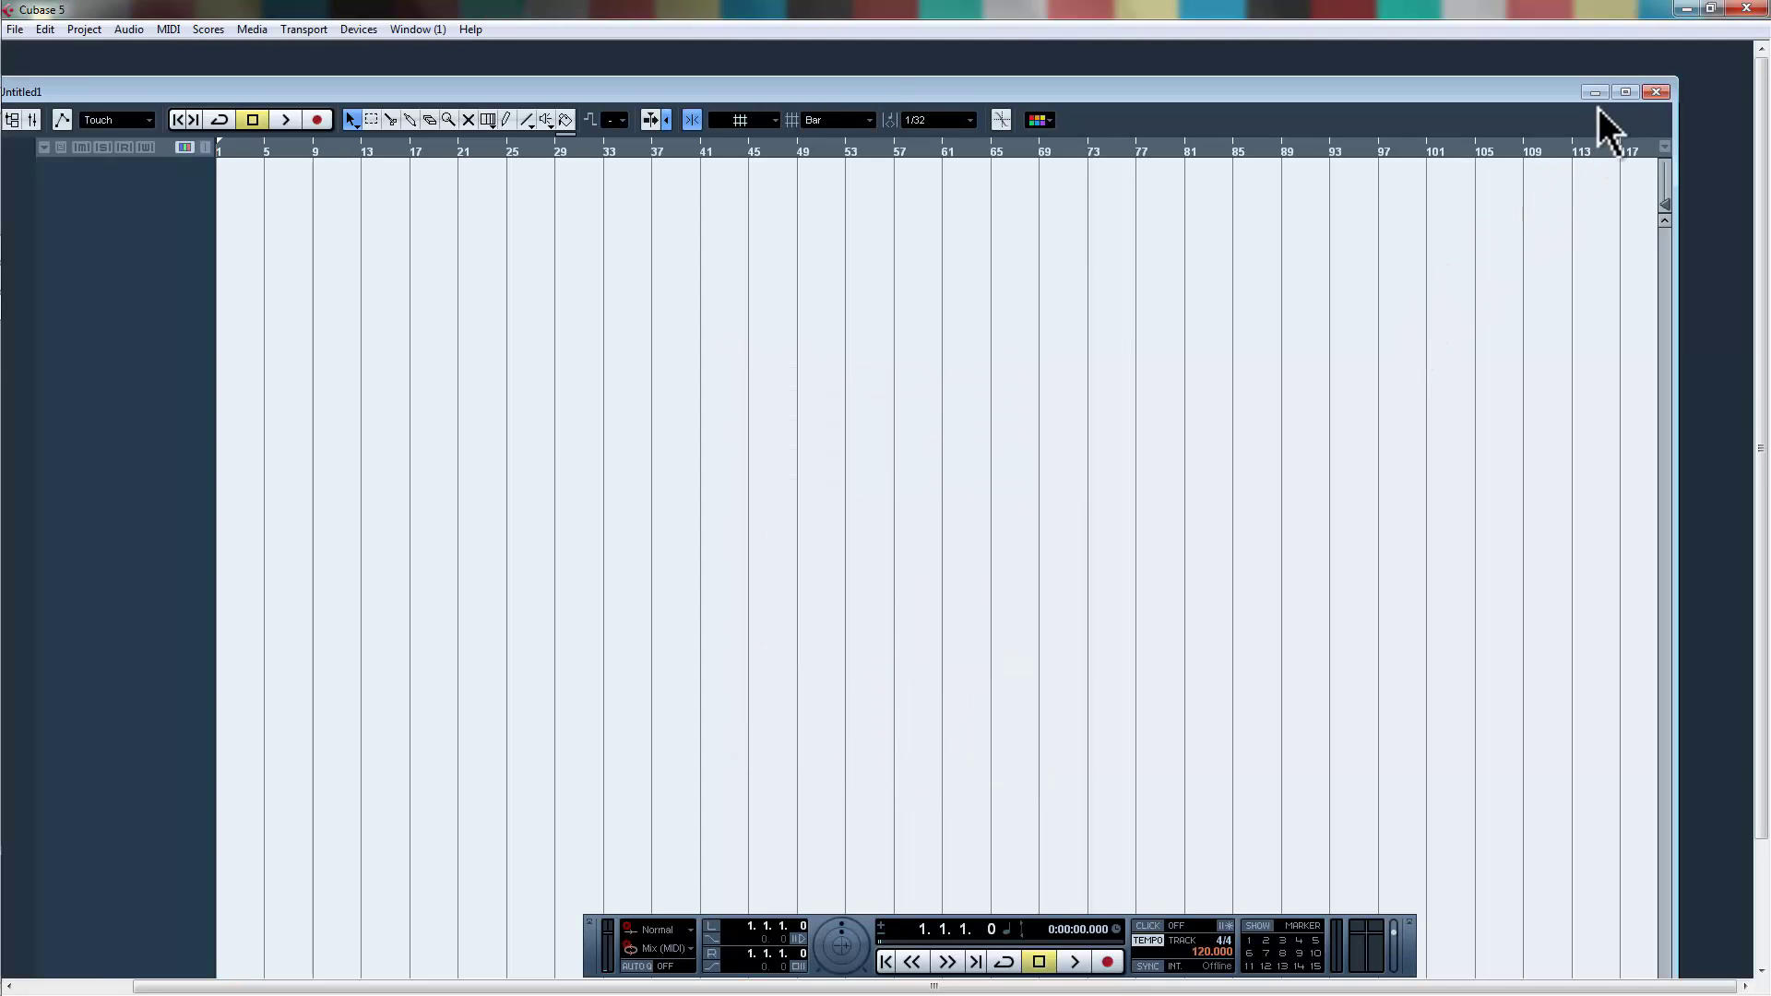
- Maximize the new project window and save the project as Gritos in the Gritos folder
click(1627, 93)
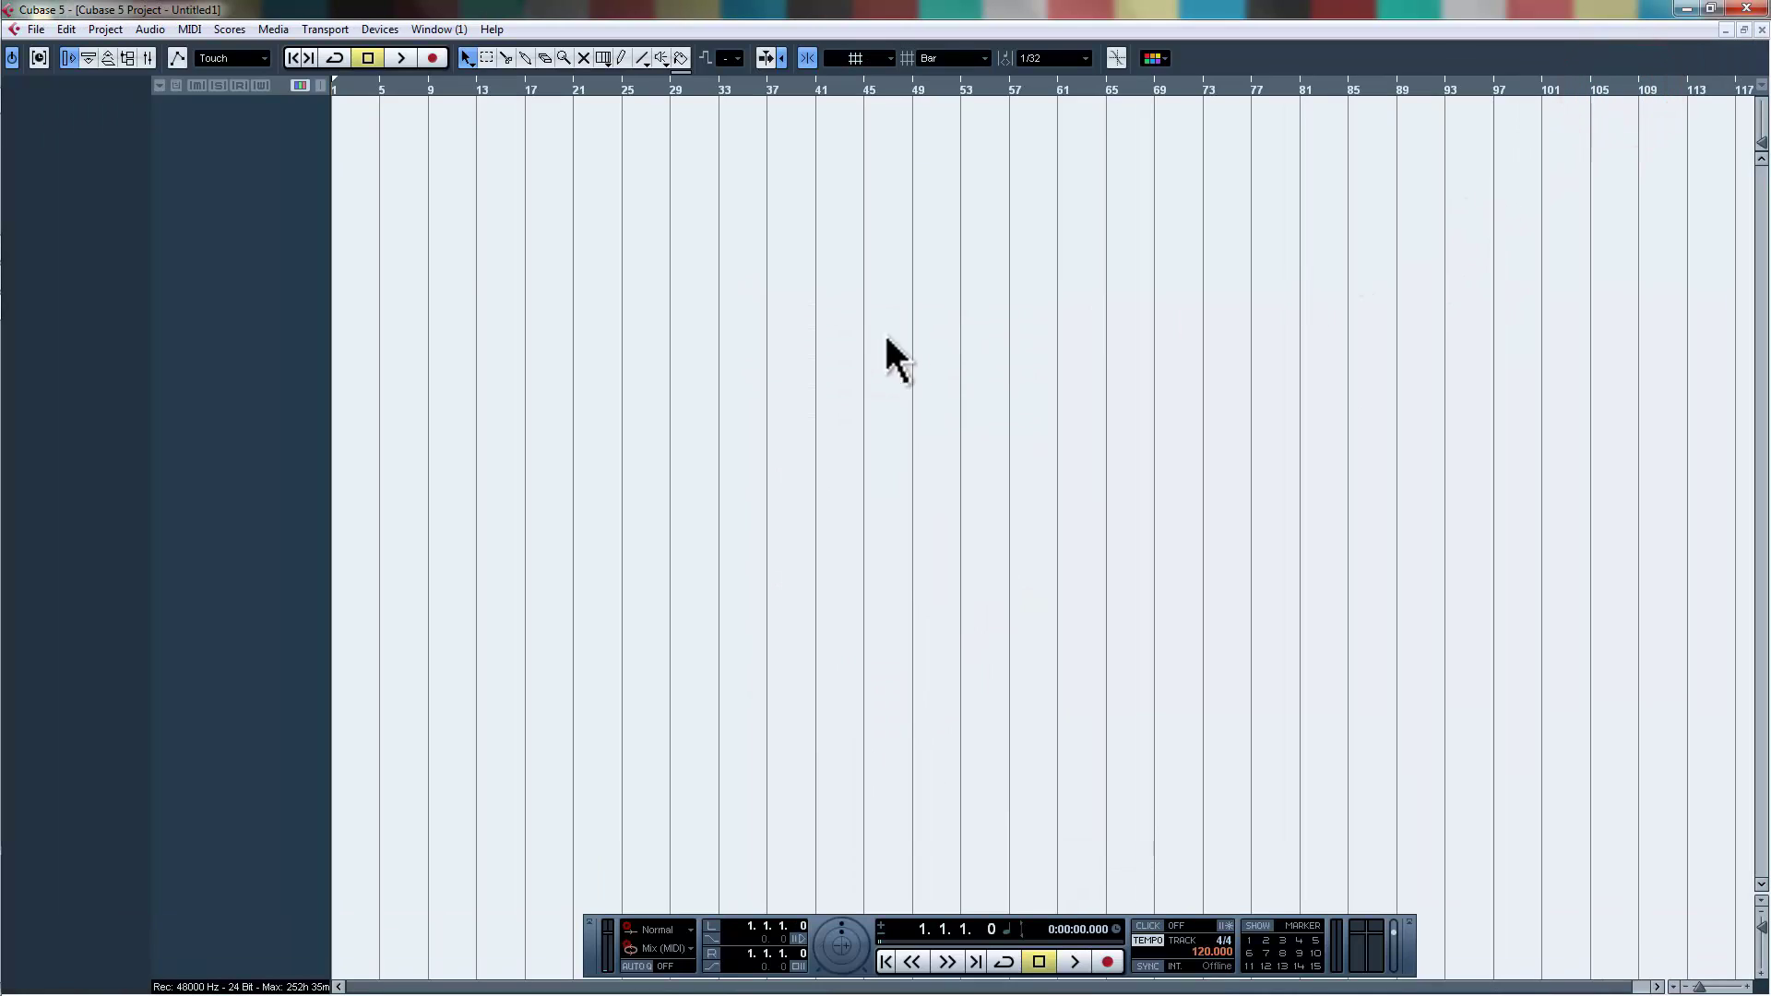
click(35, 29)
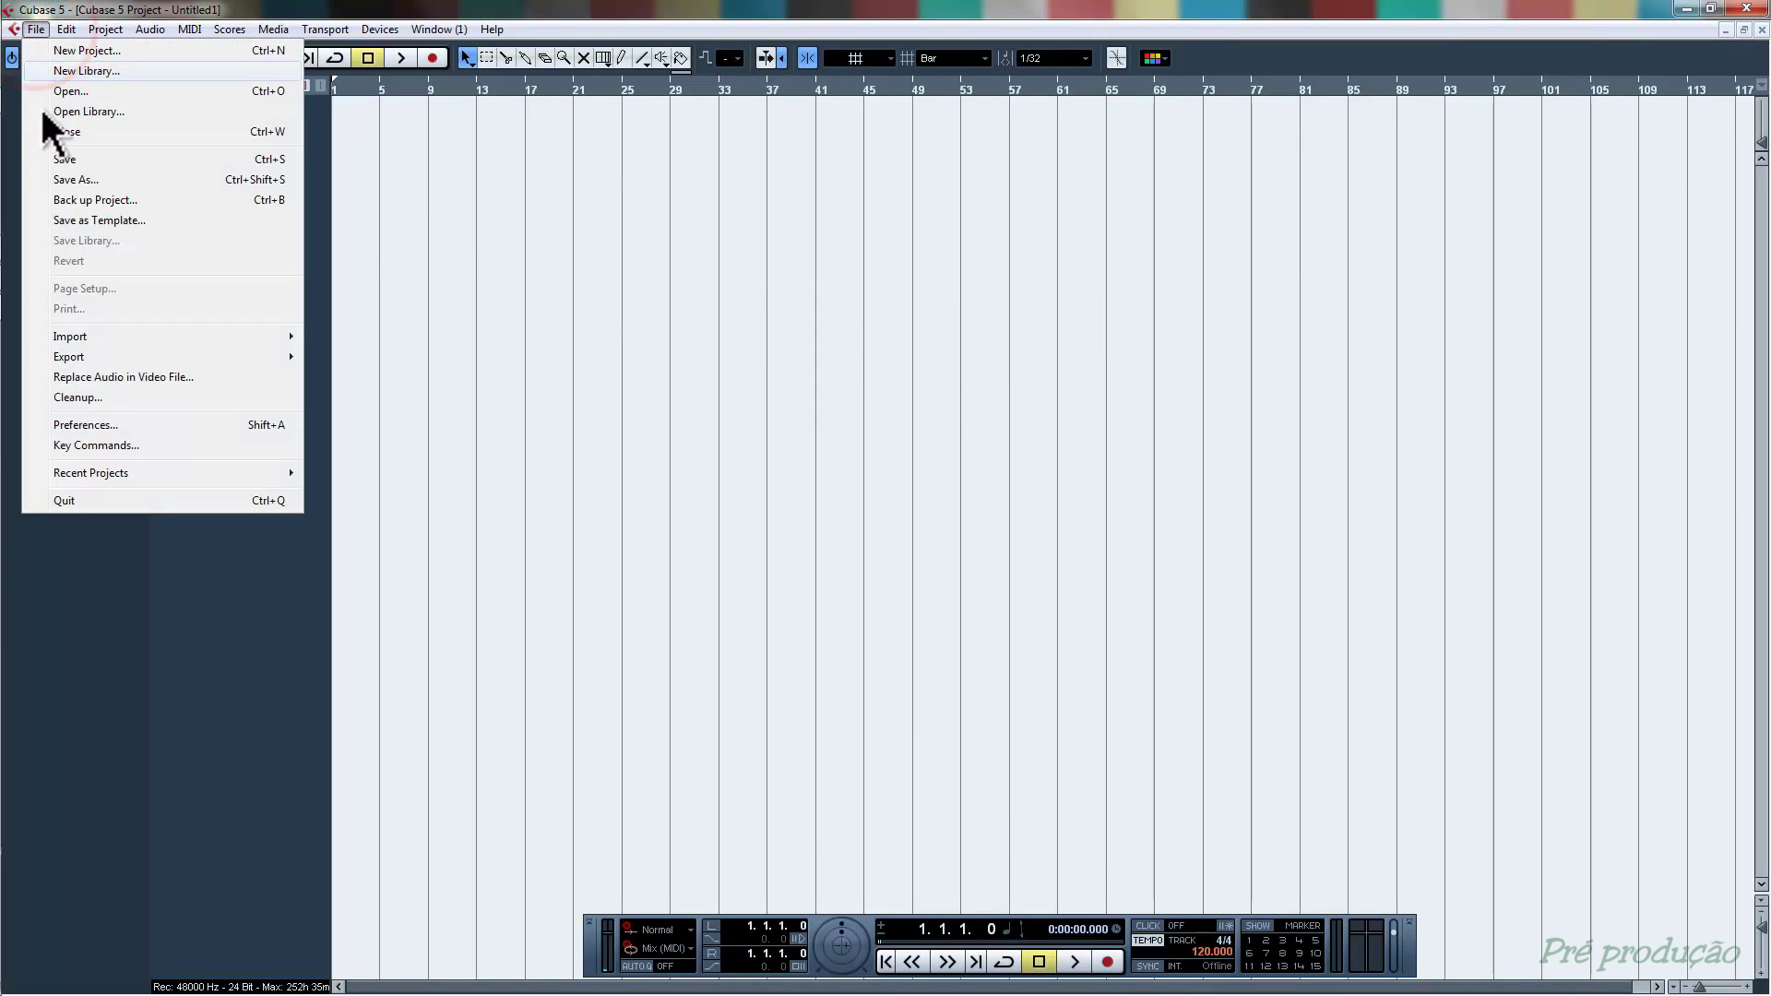
click(87, 178)
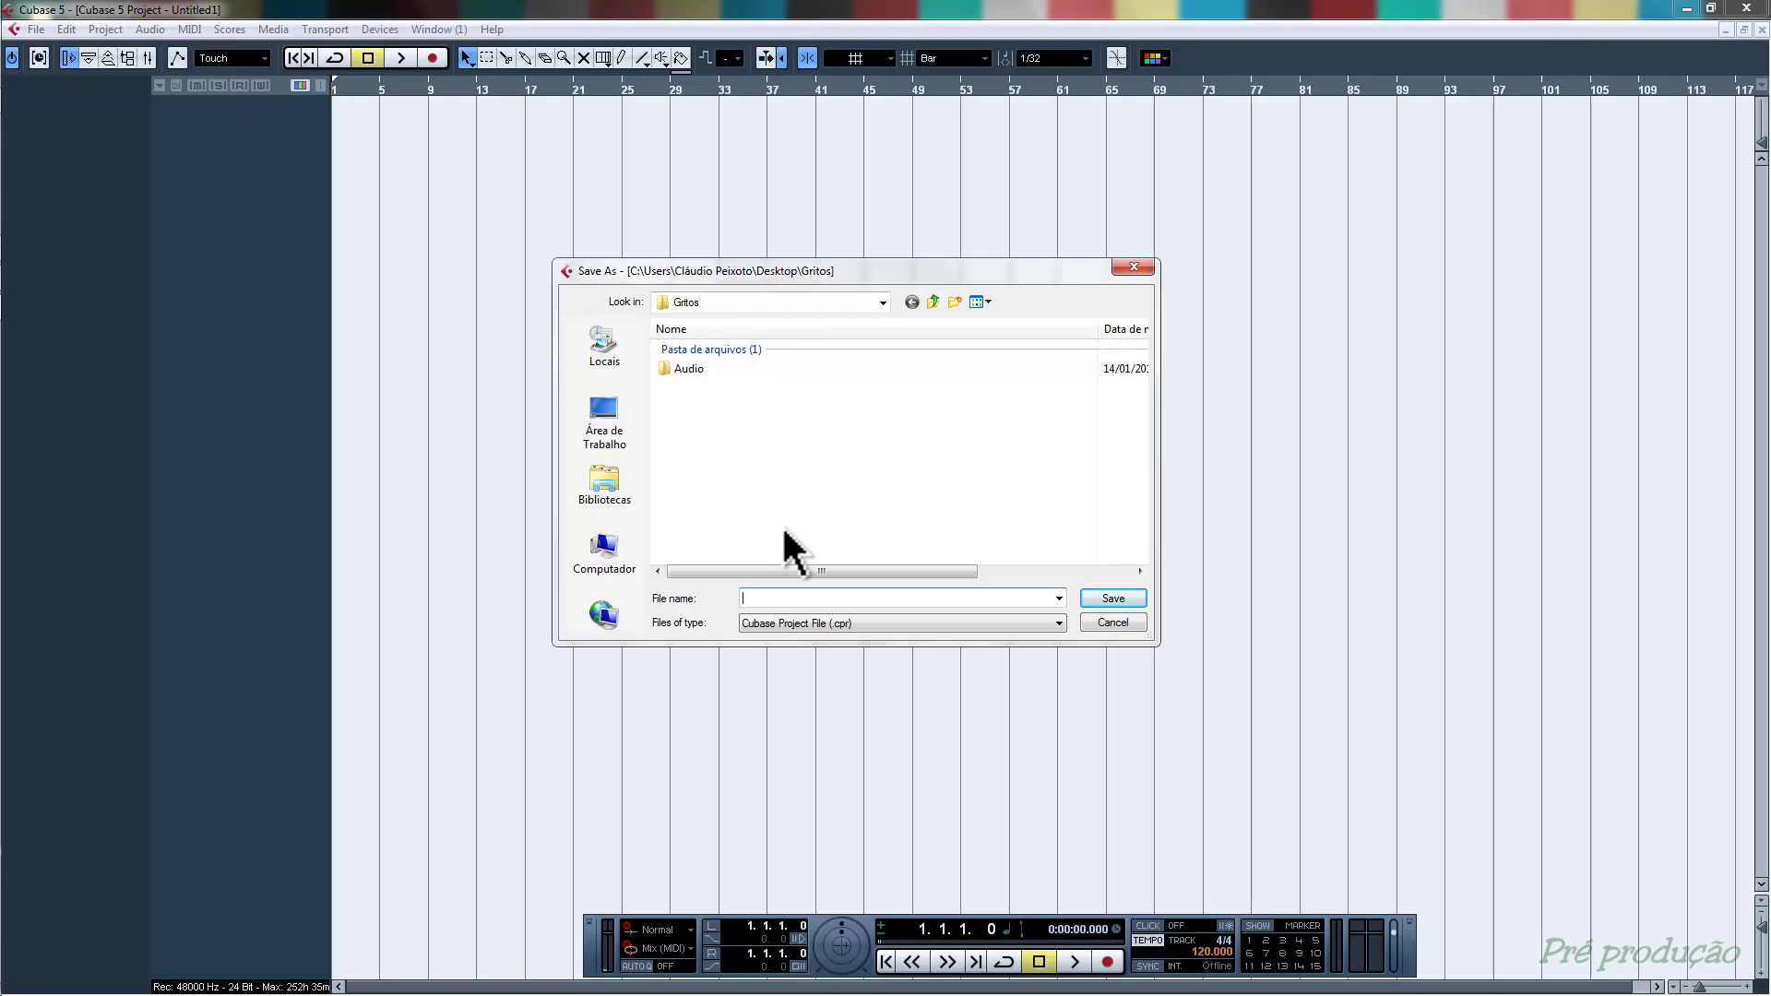
text(Gritos)
click(1129, 595)
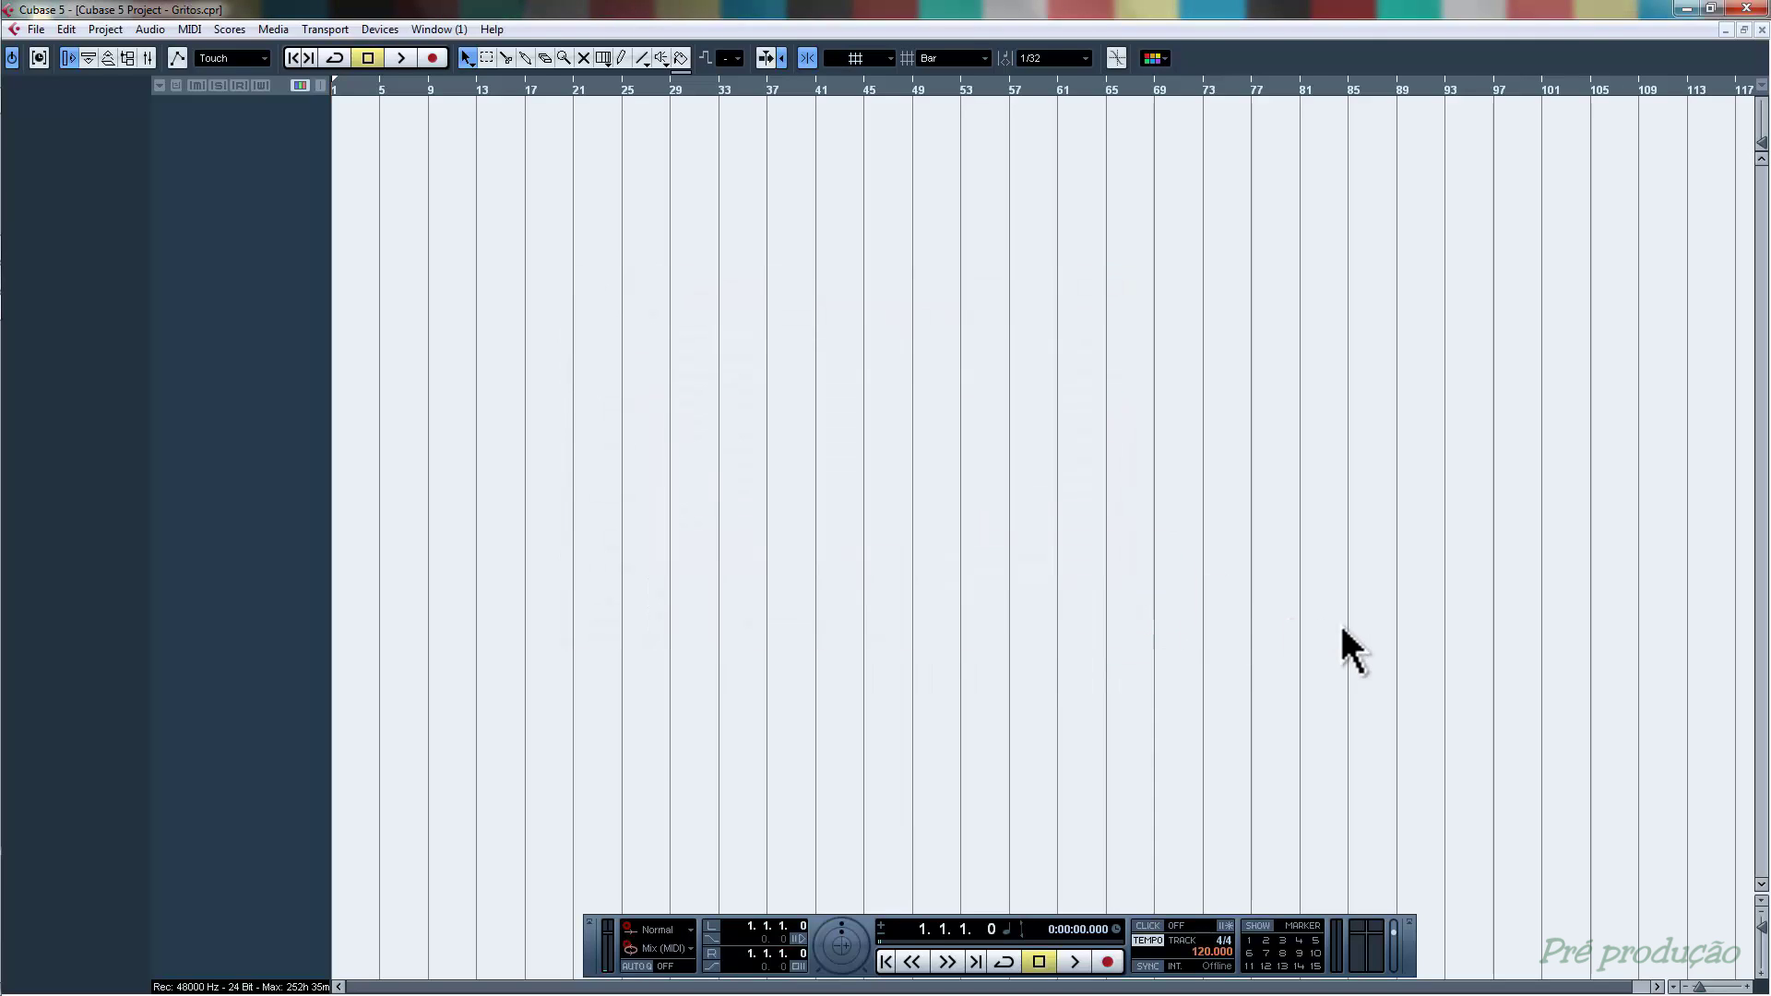
- Switch the project tempo from track mode to fixed mode
click(1149, 941)
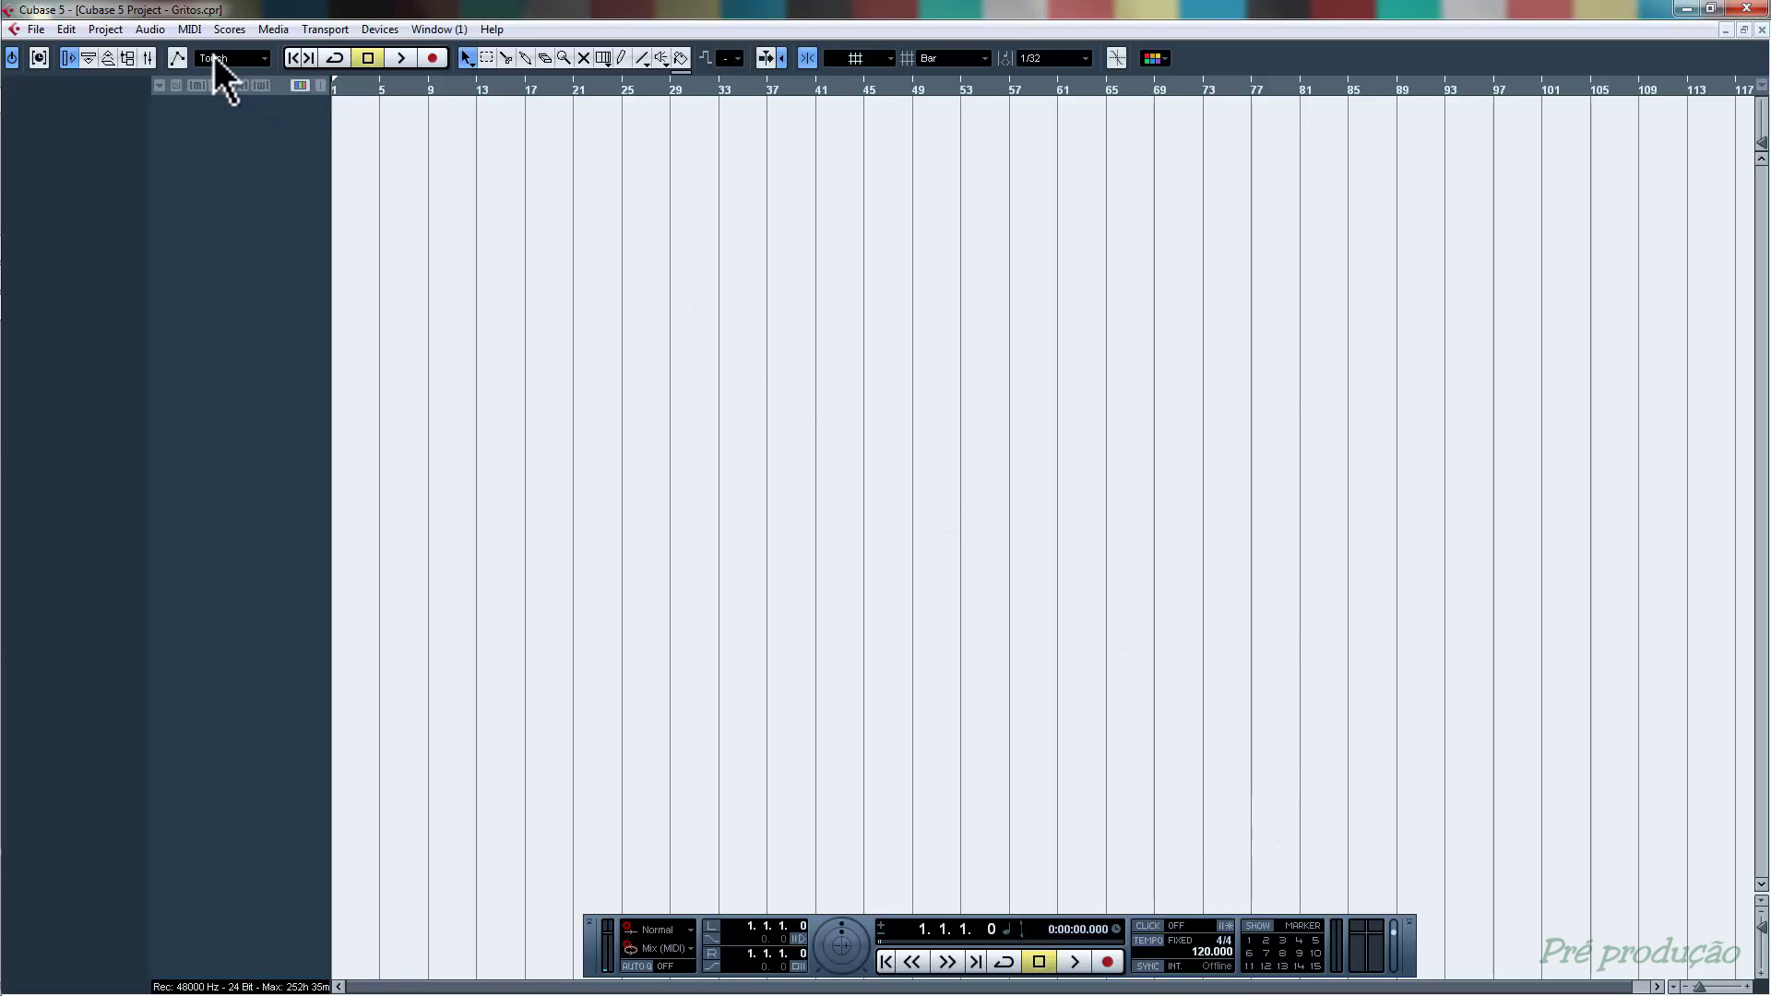
- Check the choices for sample rate, record format and record file type in the project setup and accept the existing settings
click(103, 29)
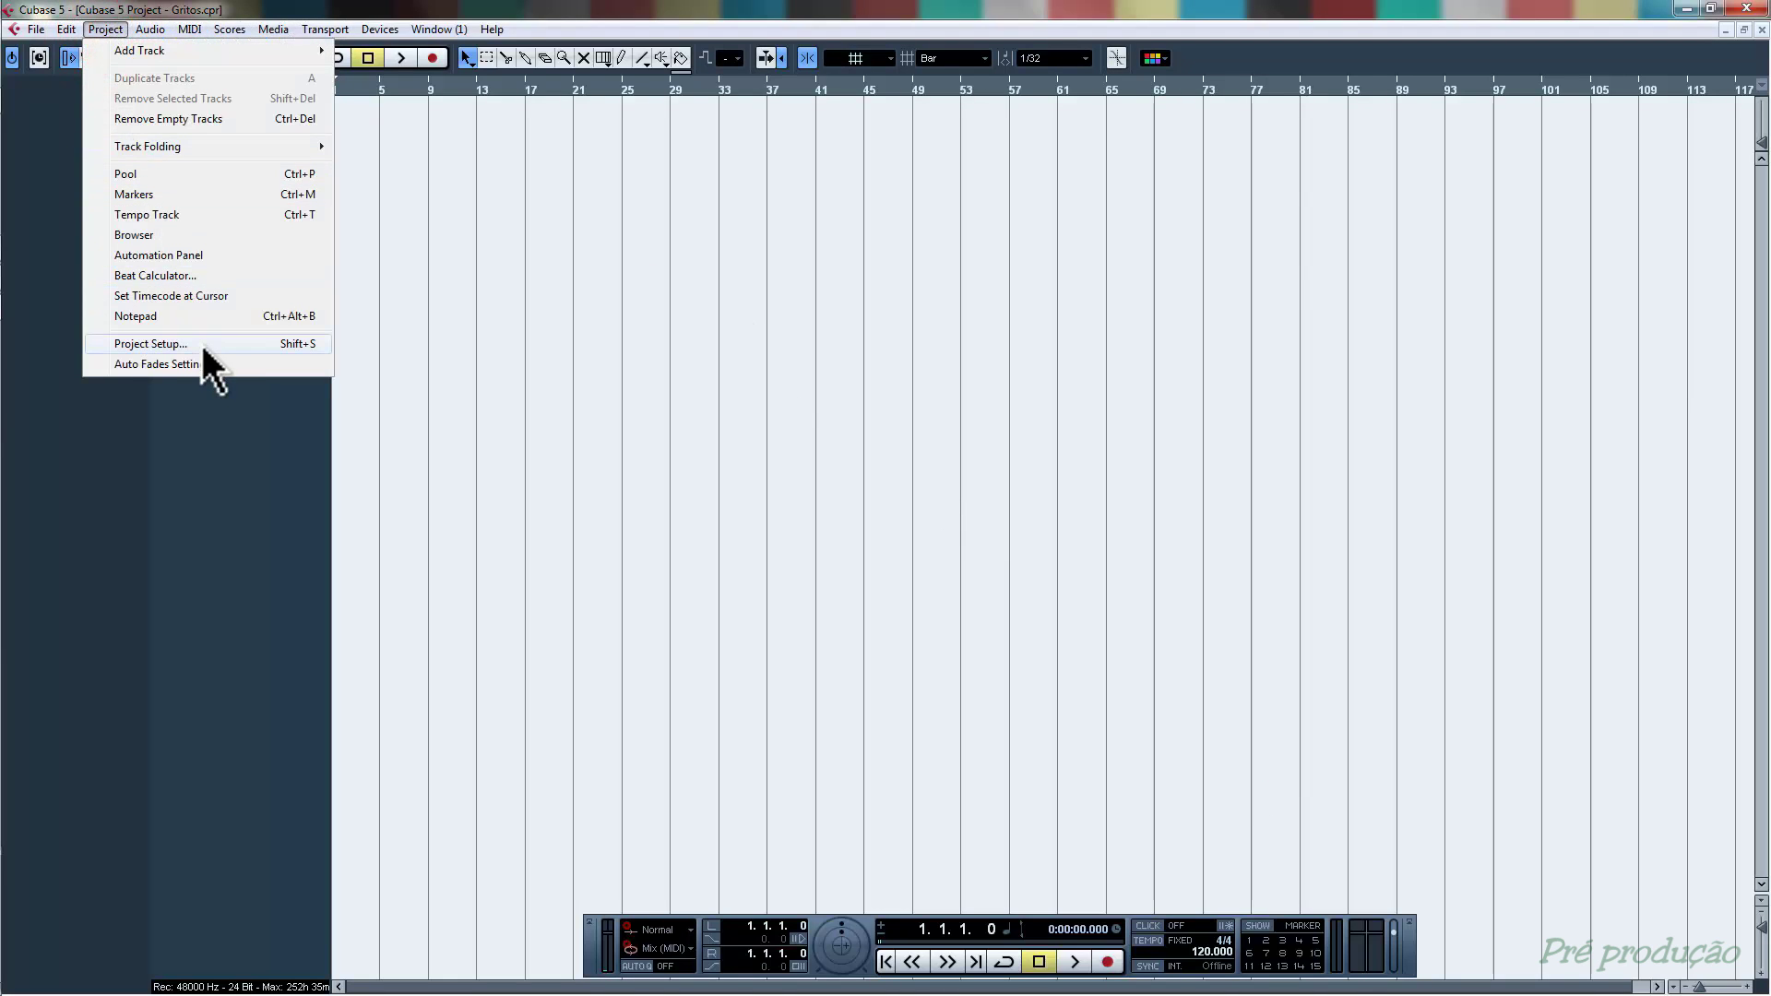
click(151, 343)
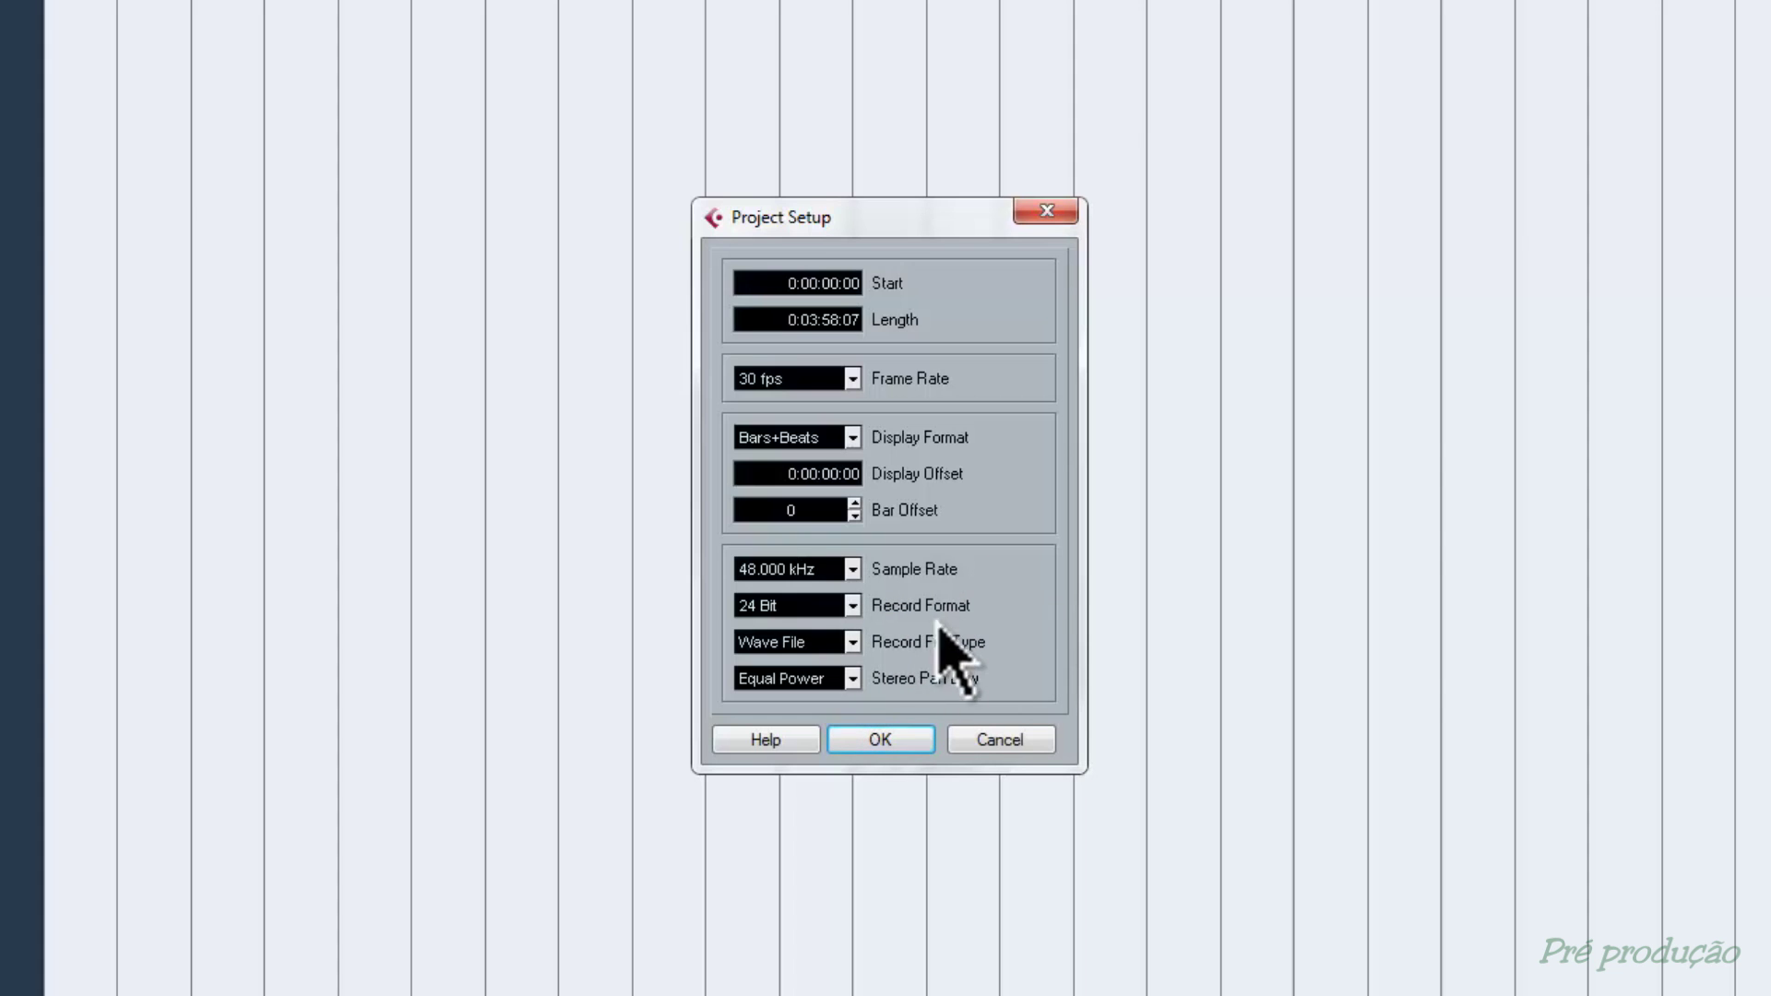
click(853, 569)
click(981, 498)
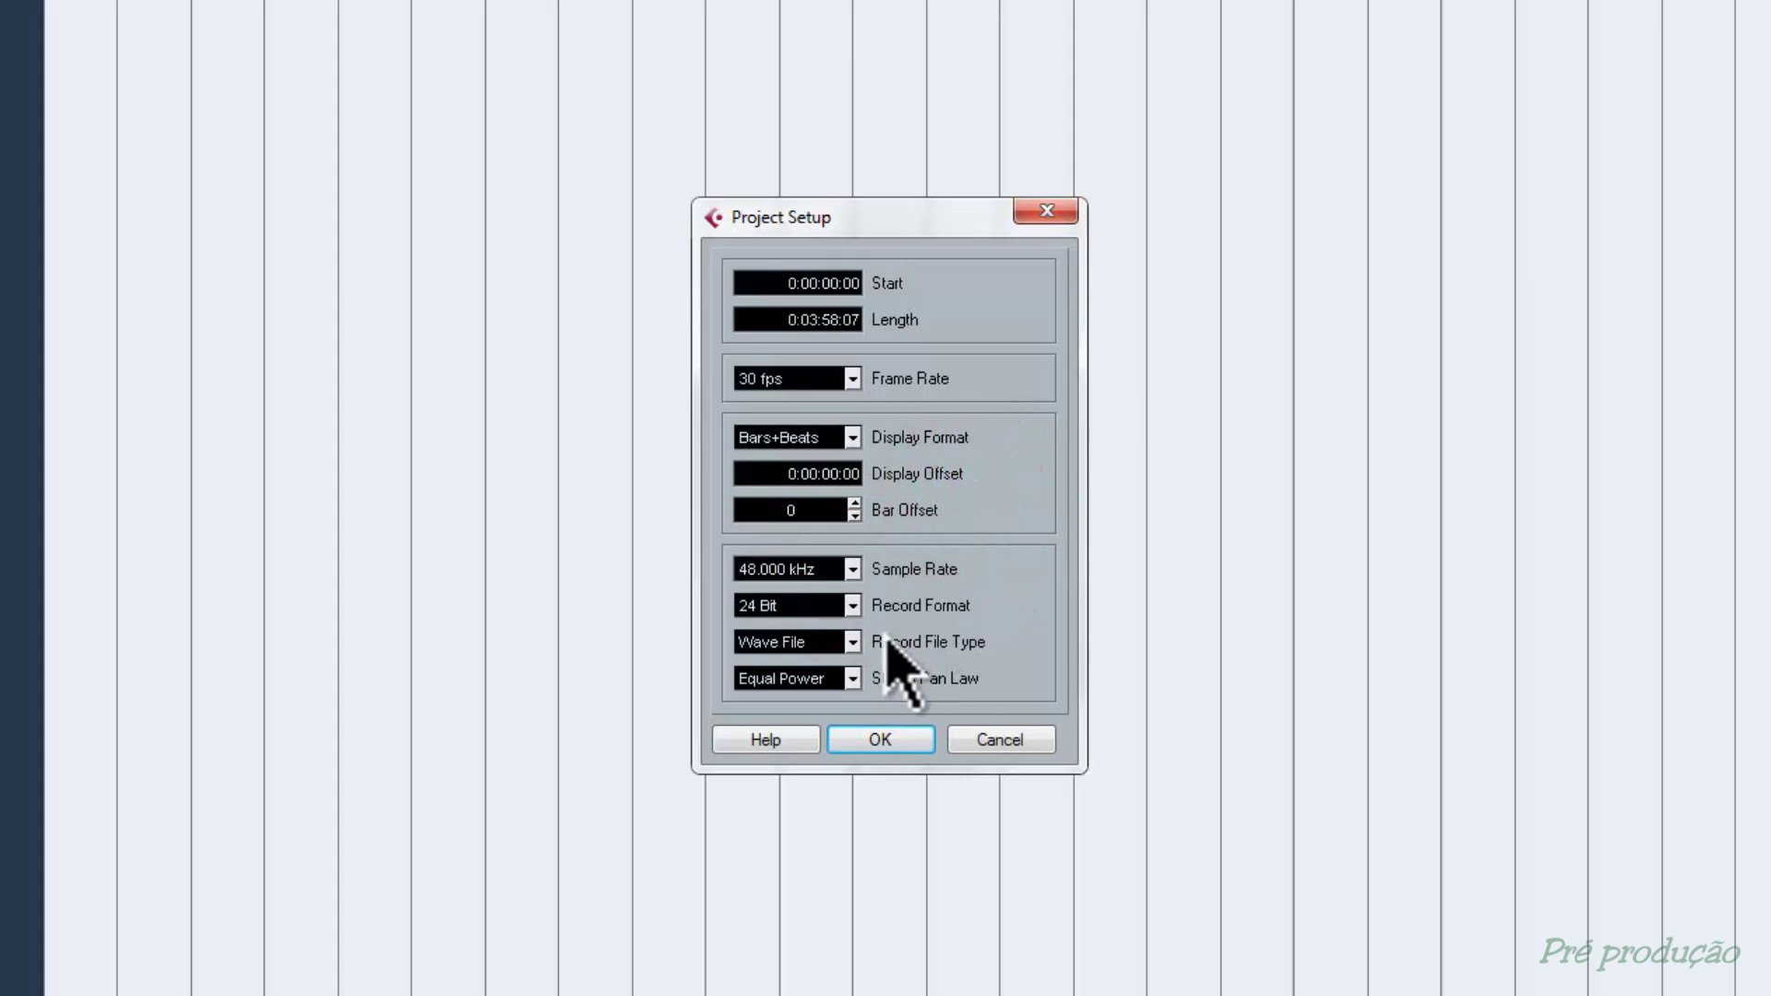
click(853, 605)
click(986, 526)
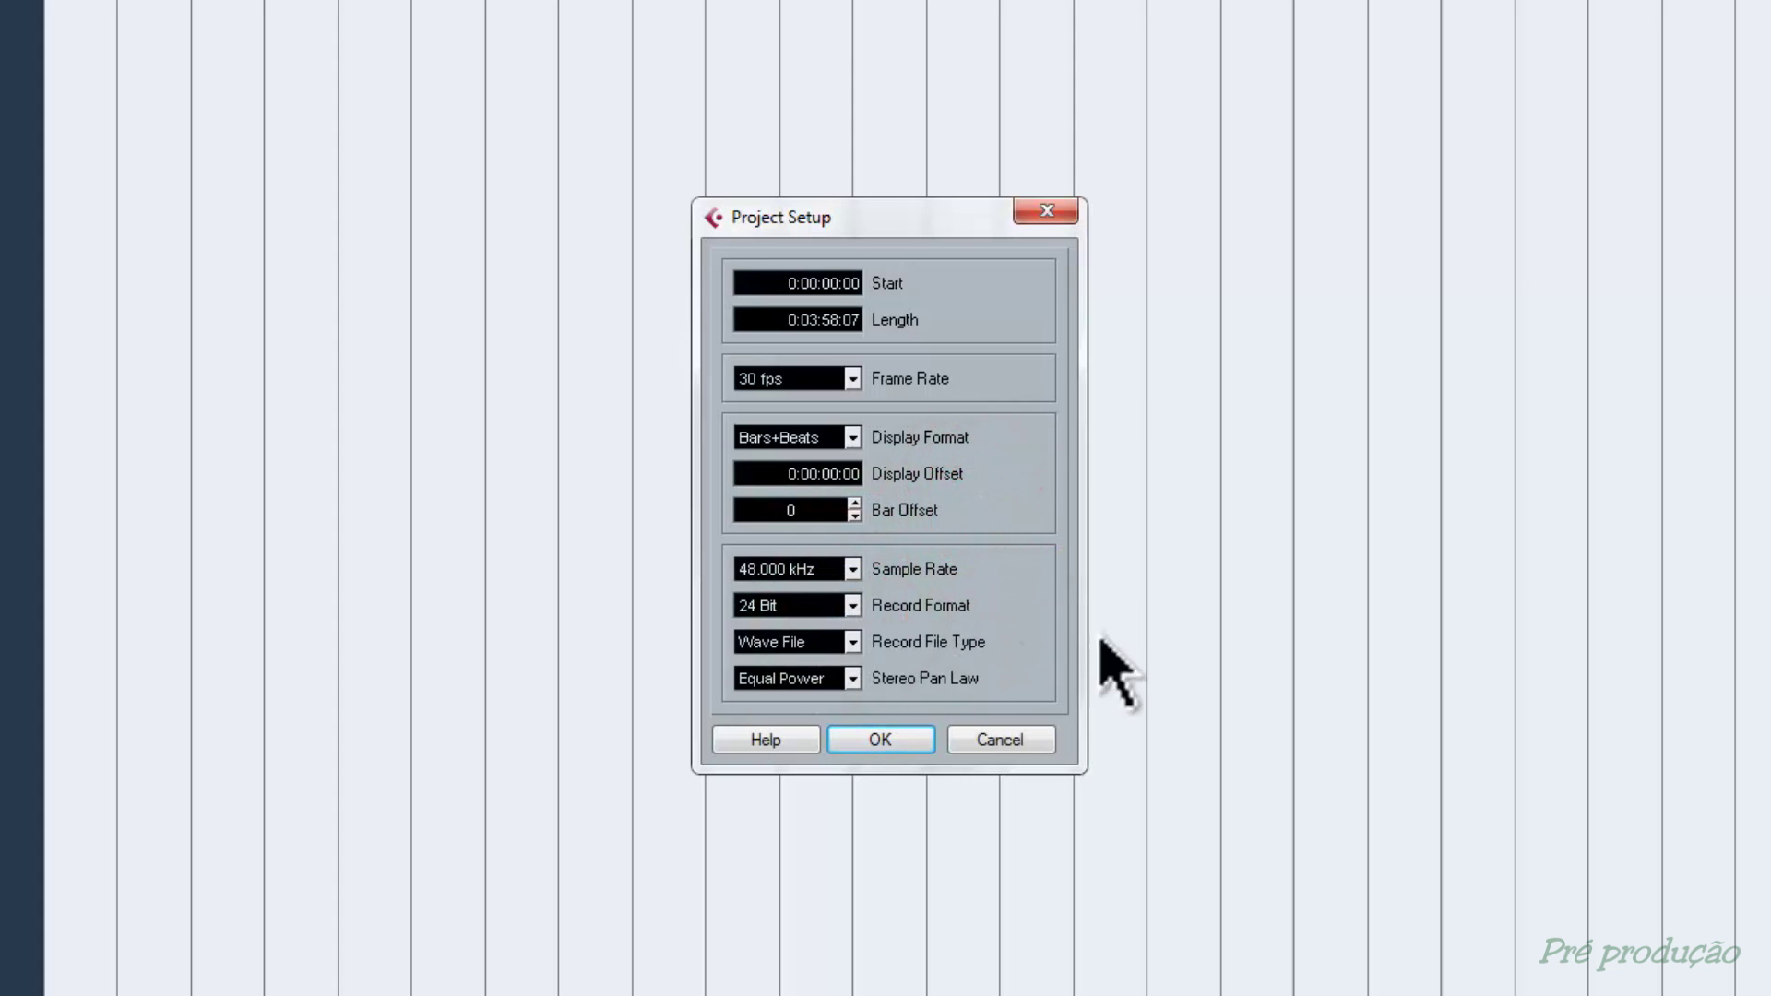
click(853, 642)
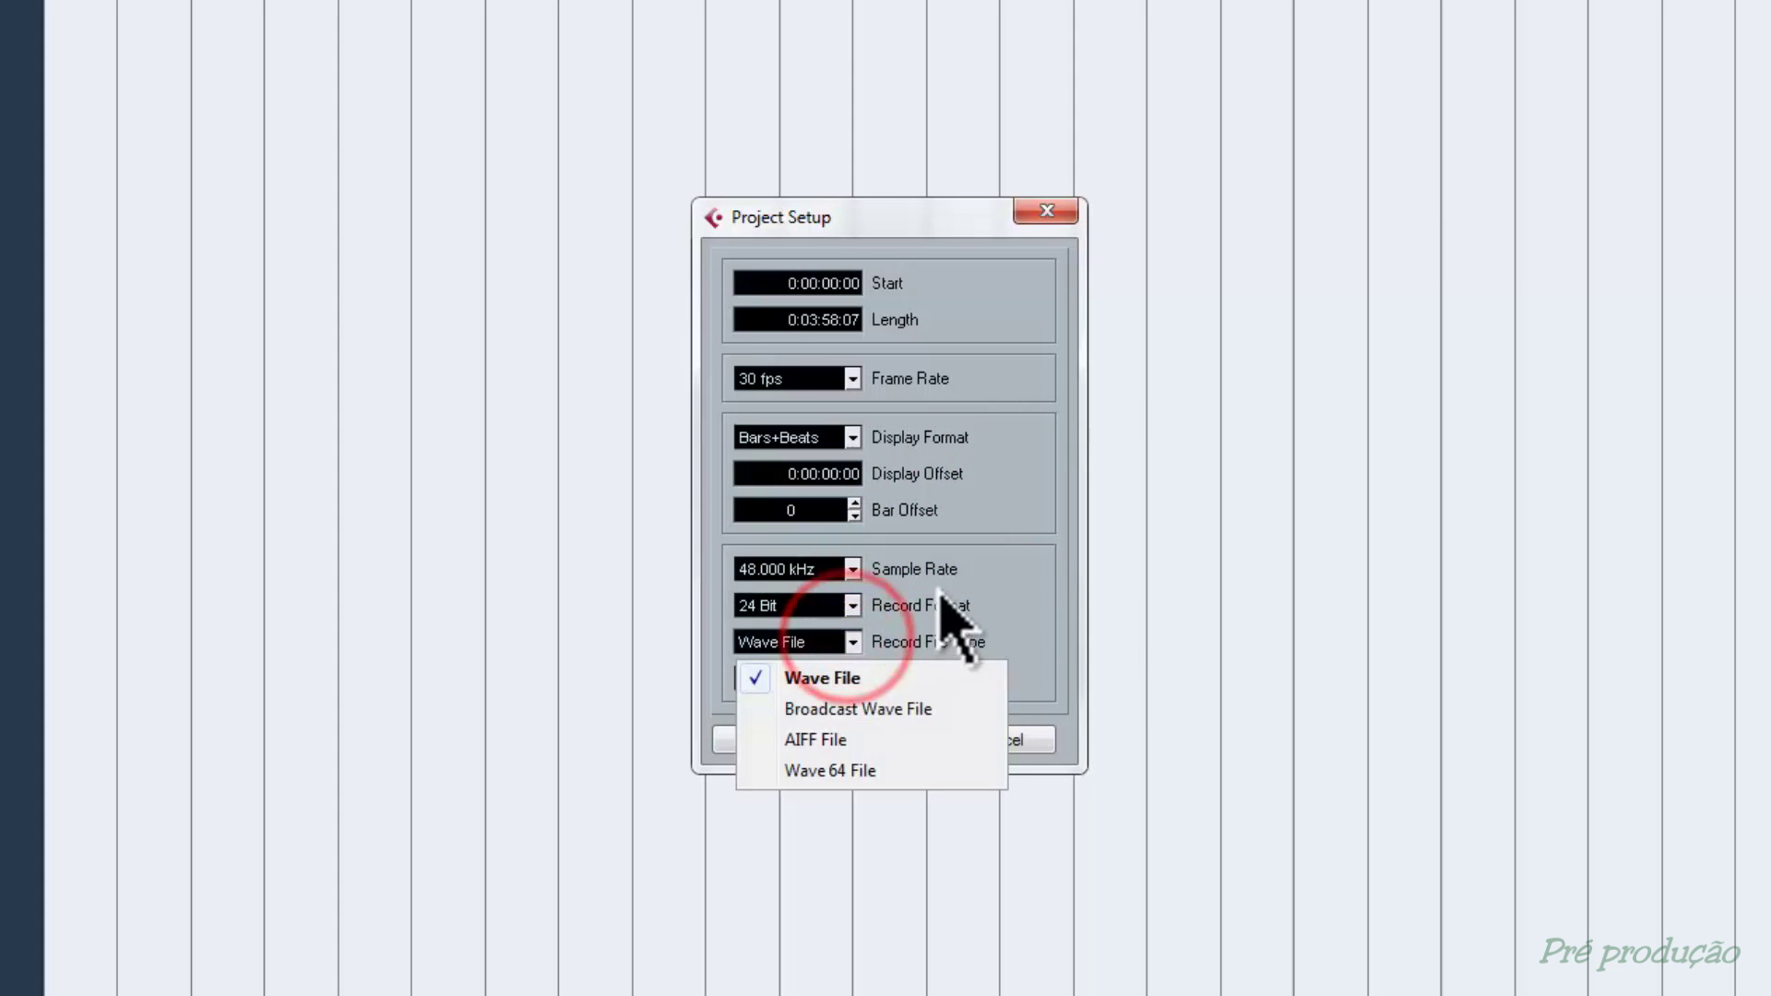
click(968, 565)
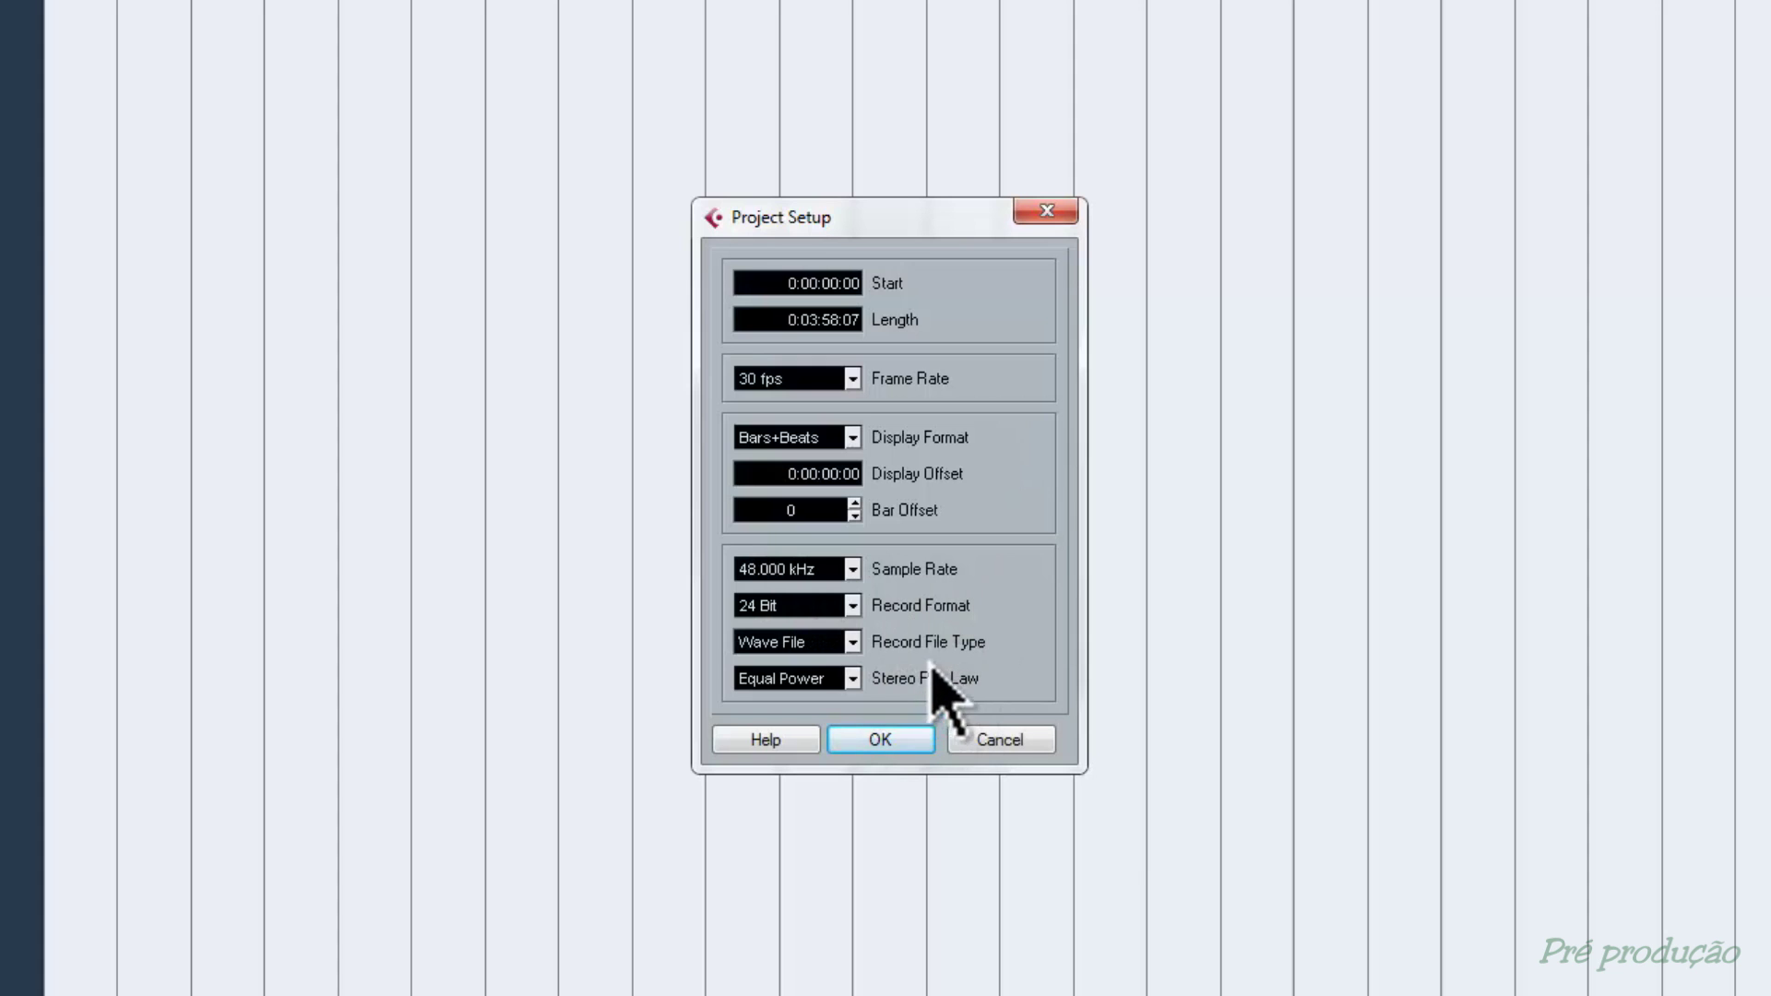
click(905, 739)
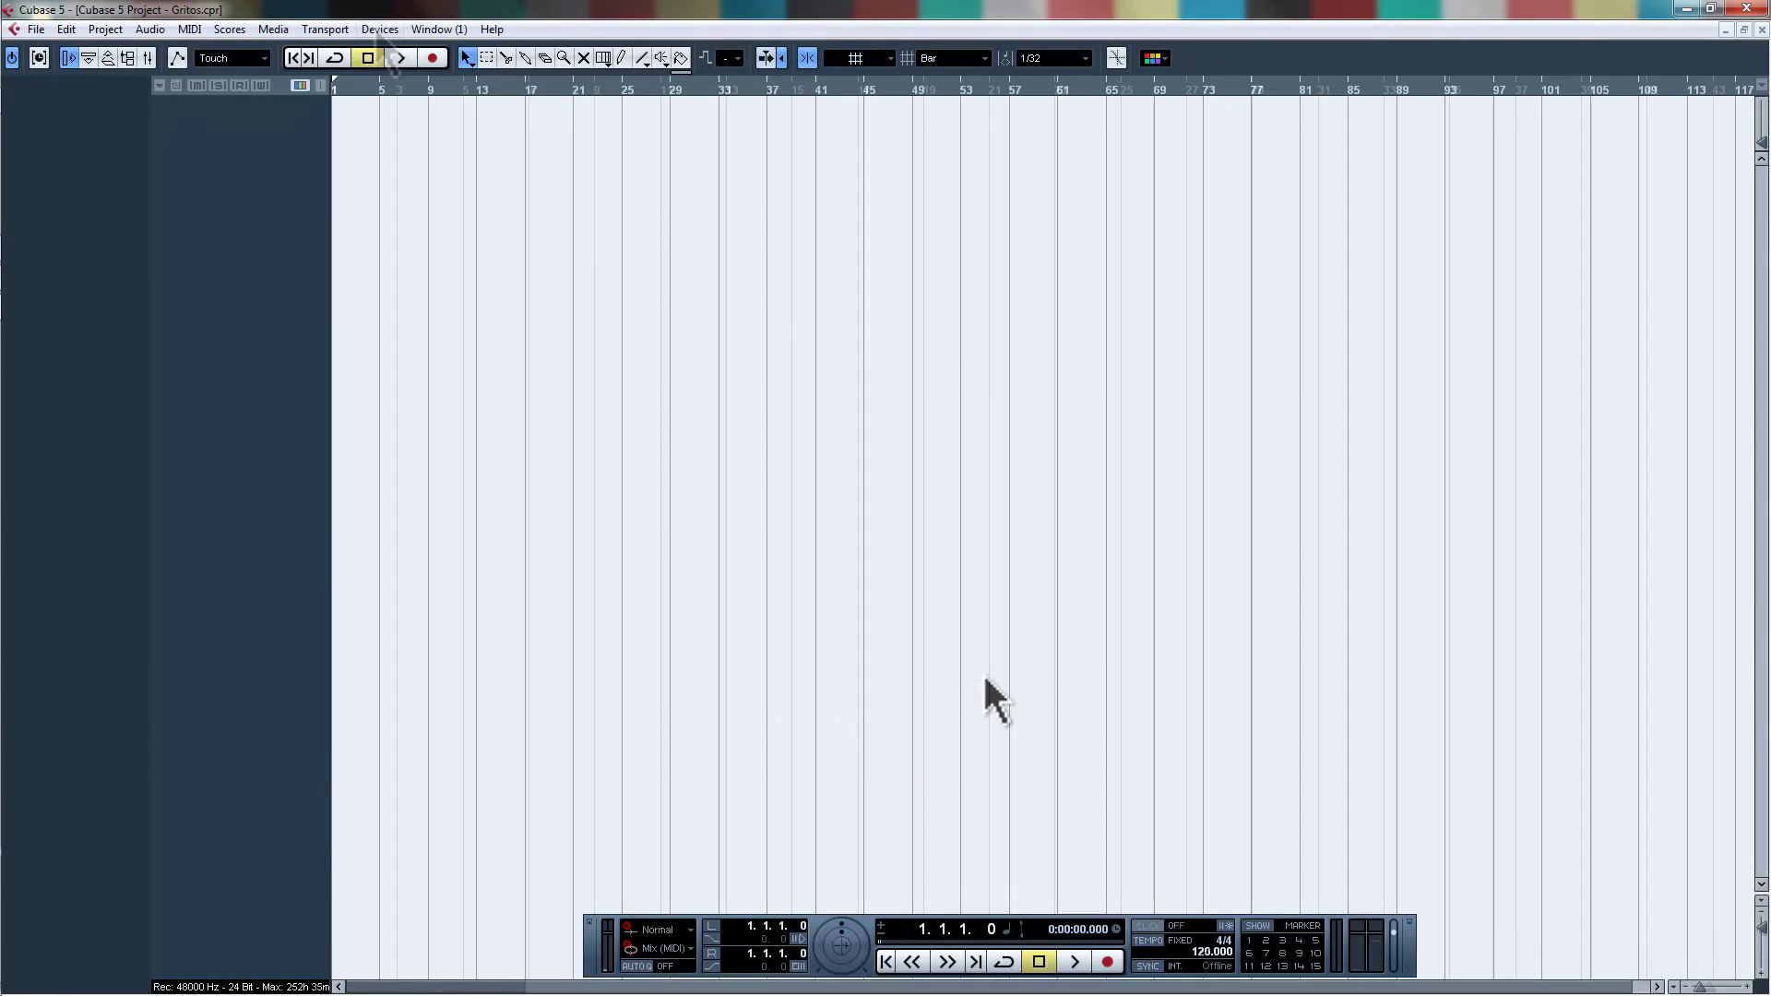
- Open the device setup and review the available ASIO drivers for the VST Audio System without changing the selection
click(379, 29)
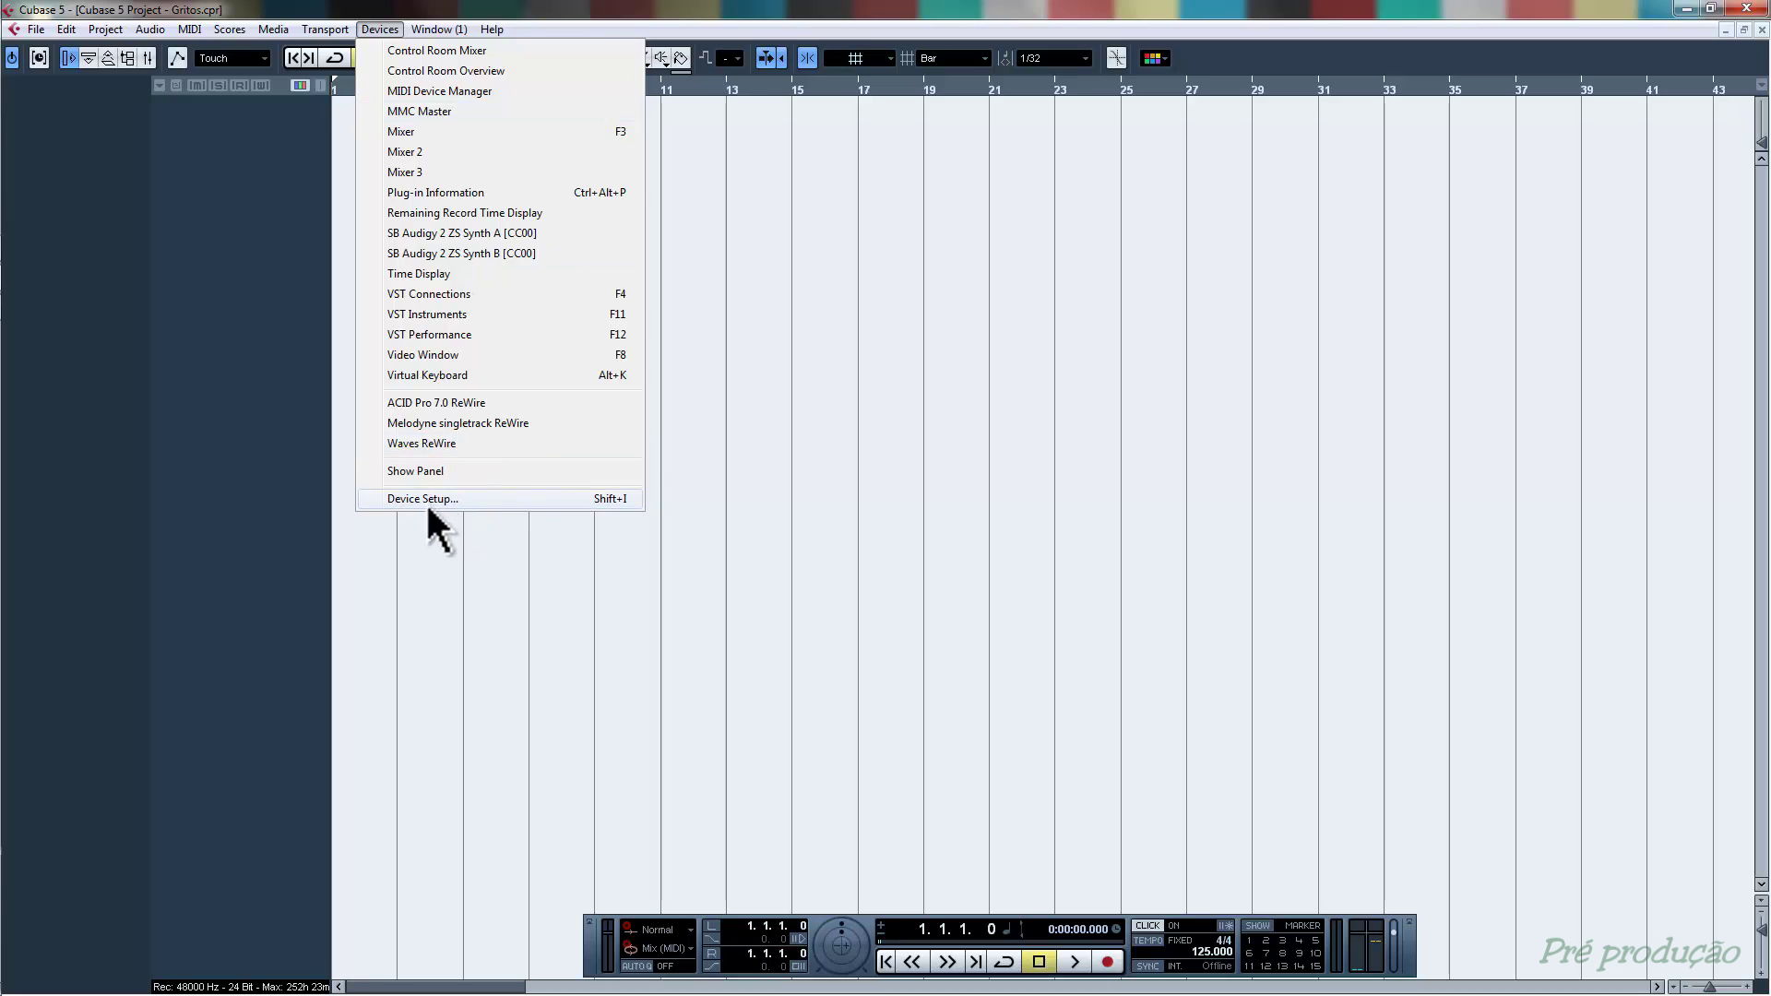
click(496, 499)
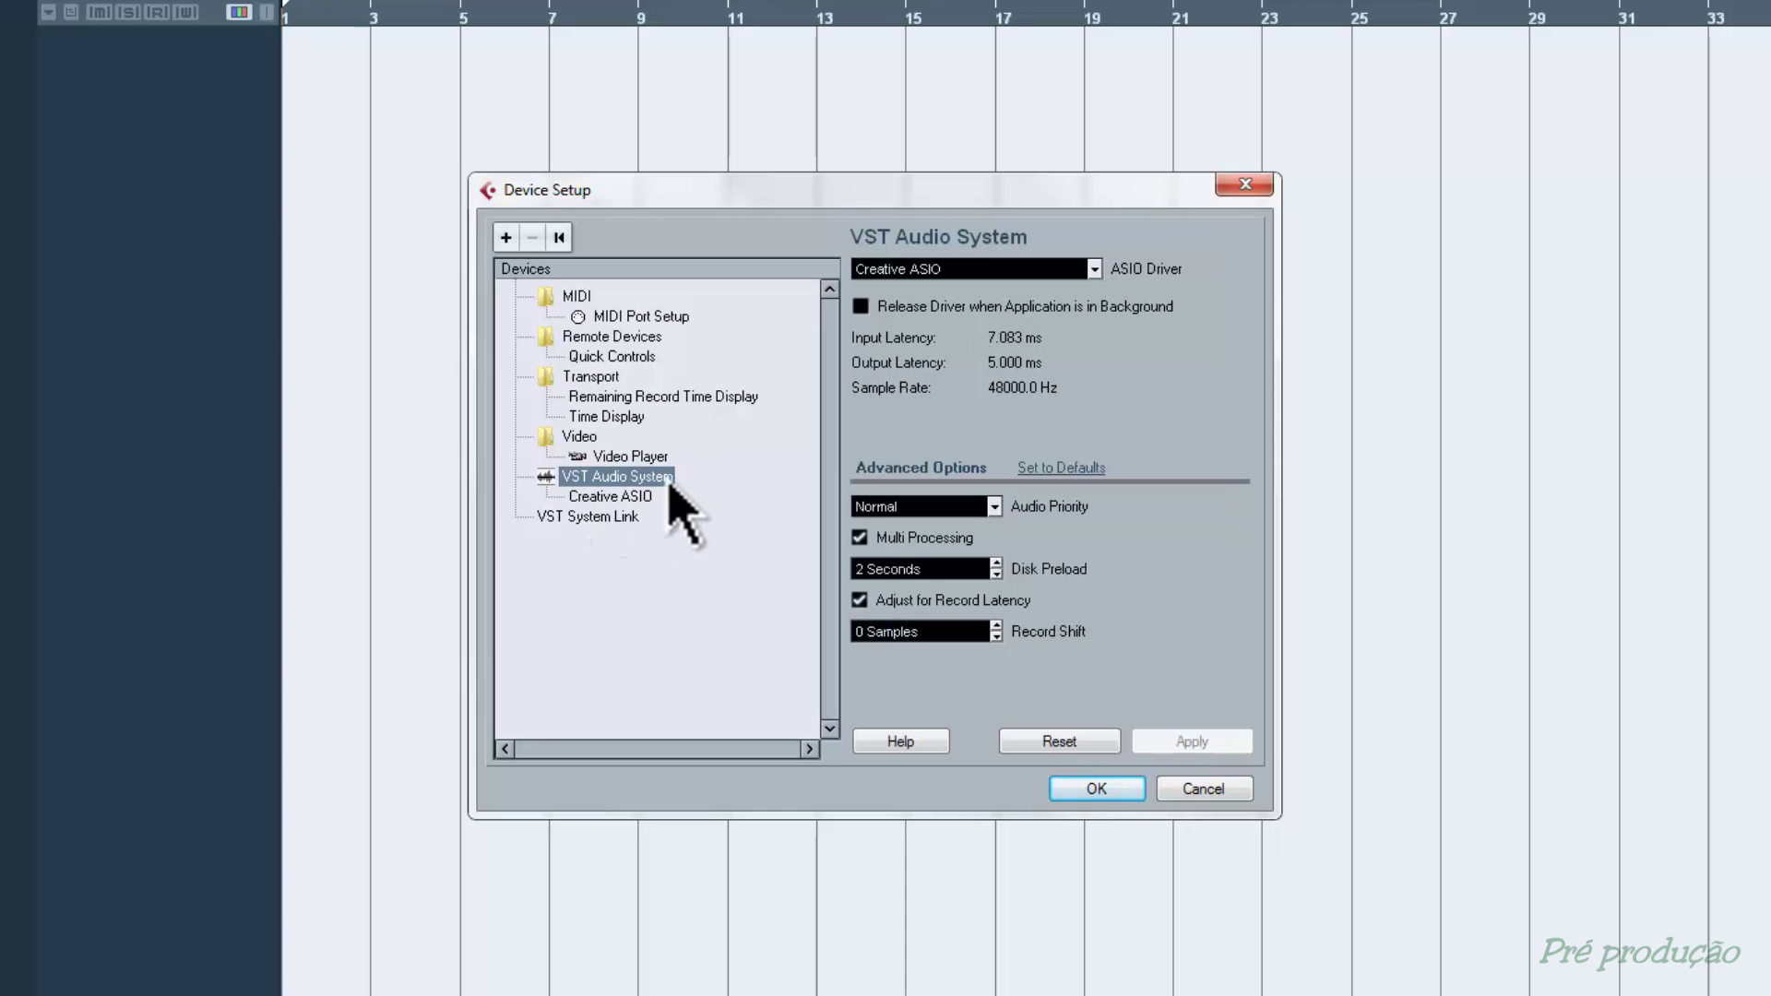
click(1096, 270)
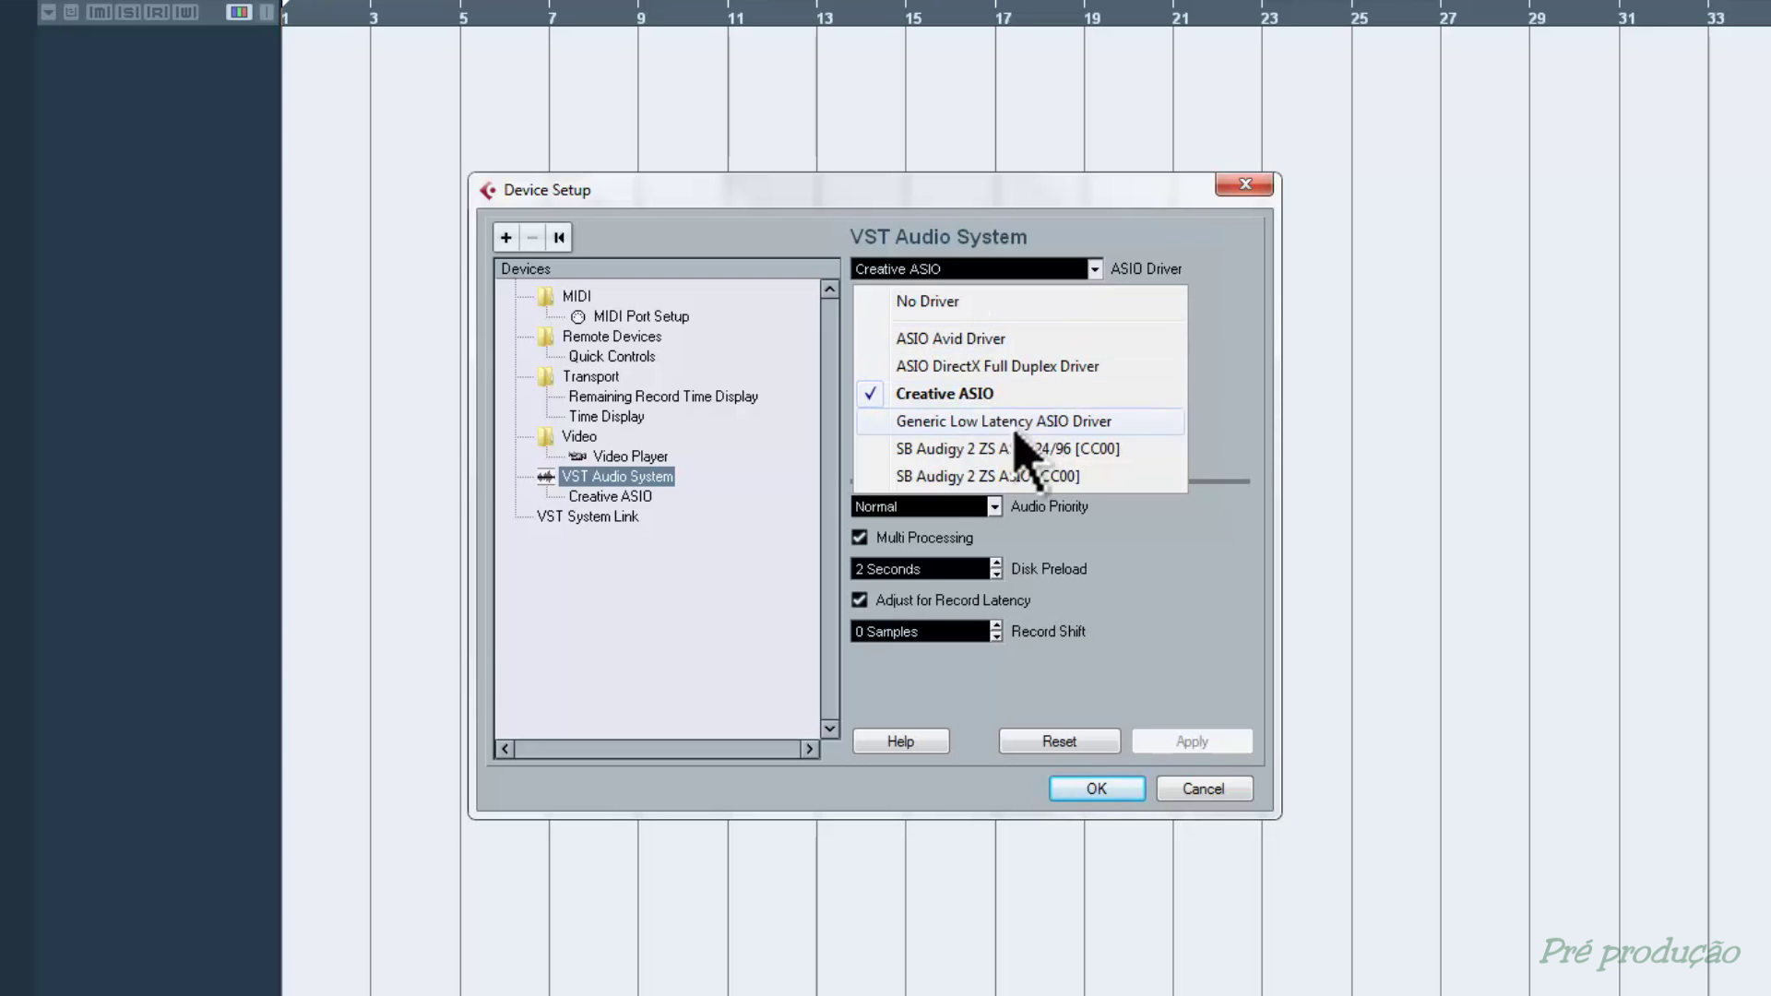
click(1237, 344)
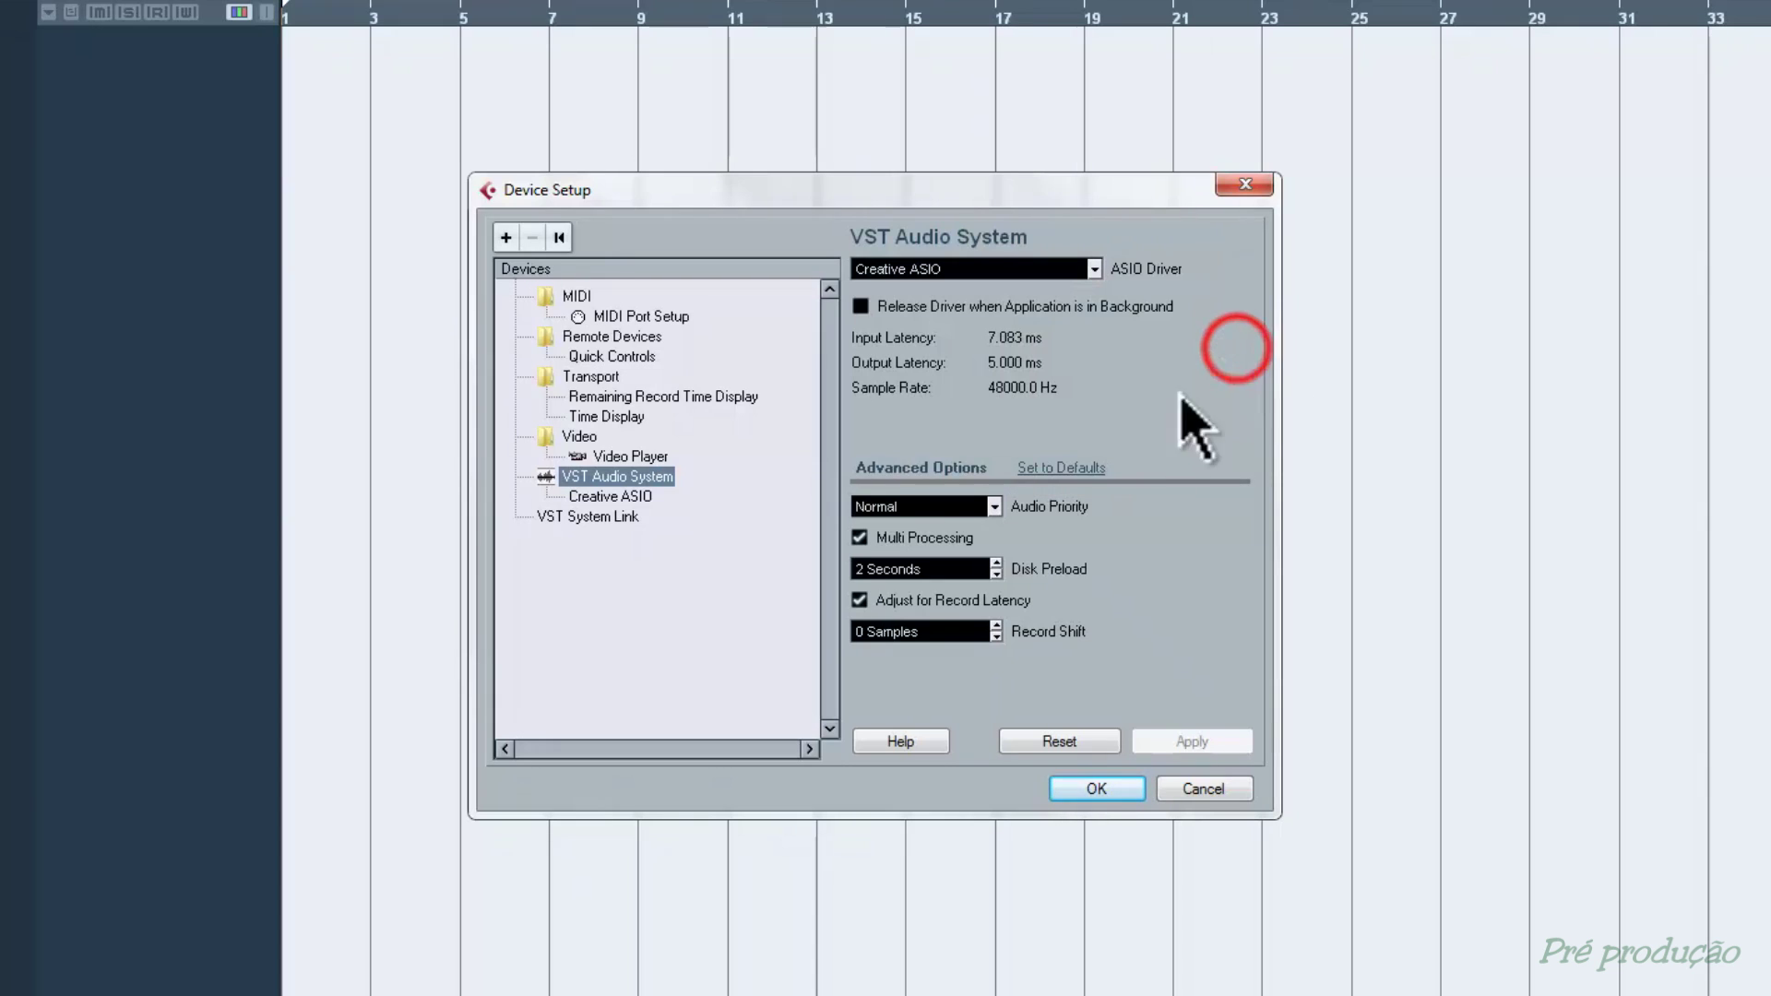
- Examine the input and output ports of the Creative ASIO device, checking which are visible and active
click(610, 498)
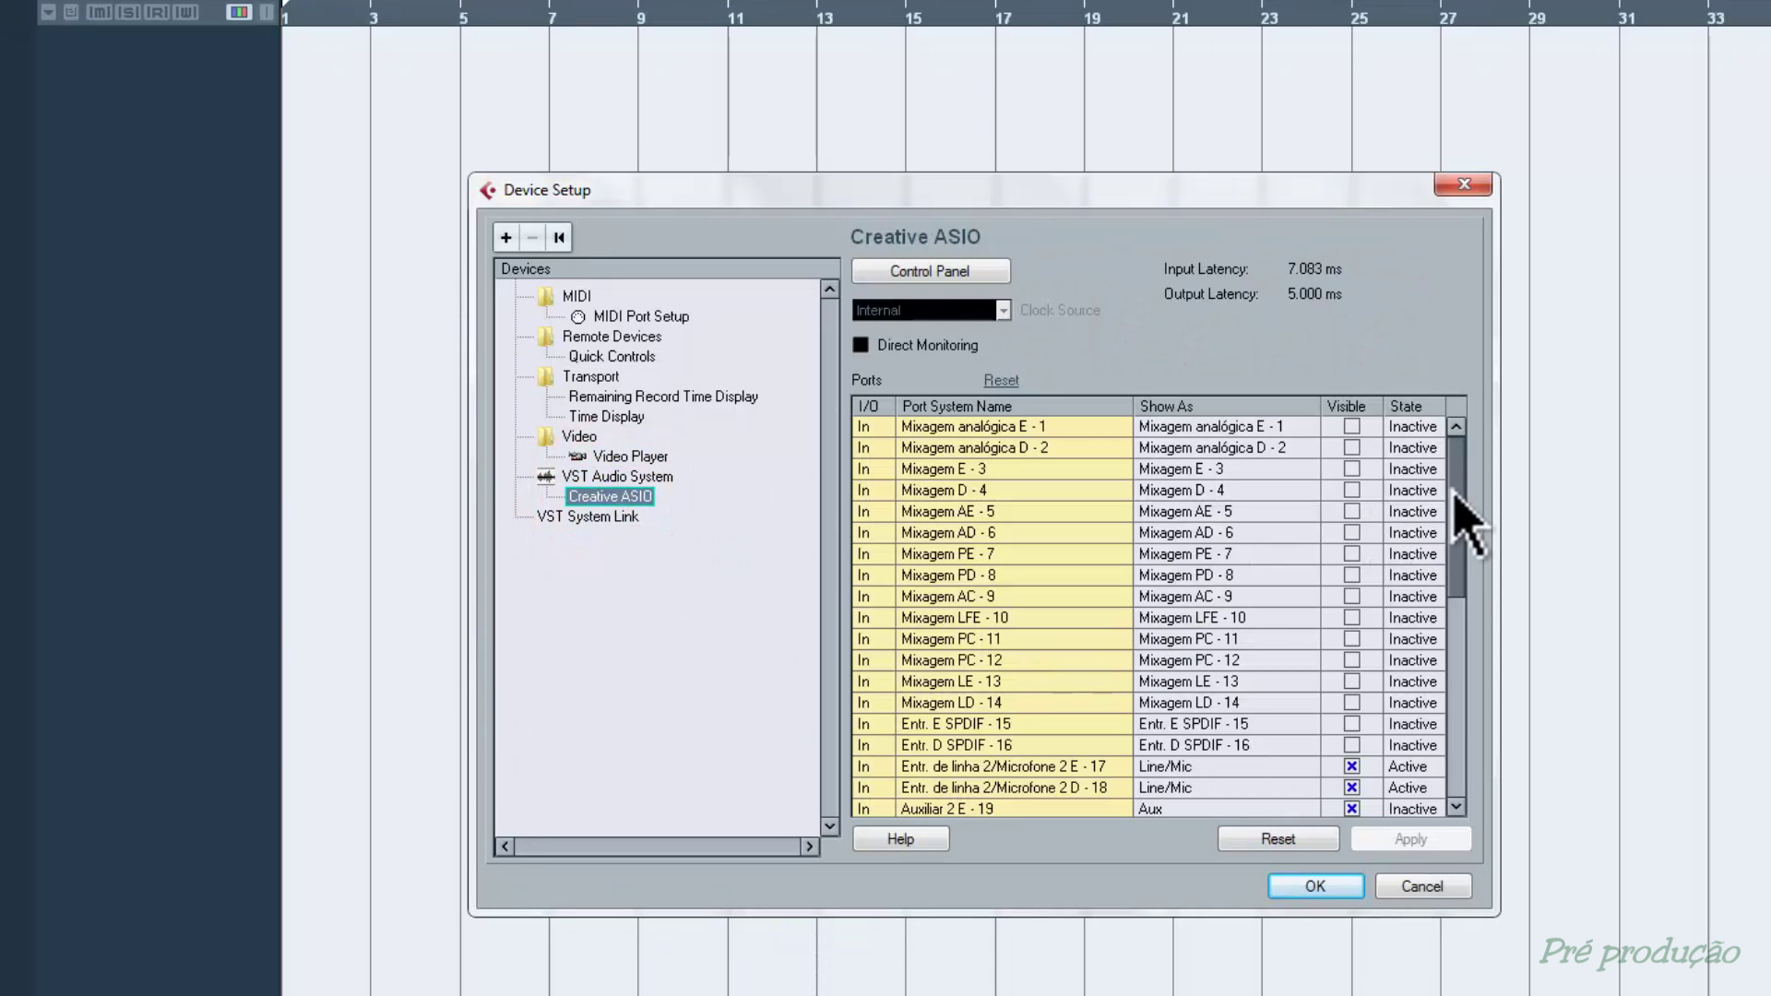
drag(1458, 475, 1464, 606)
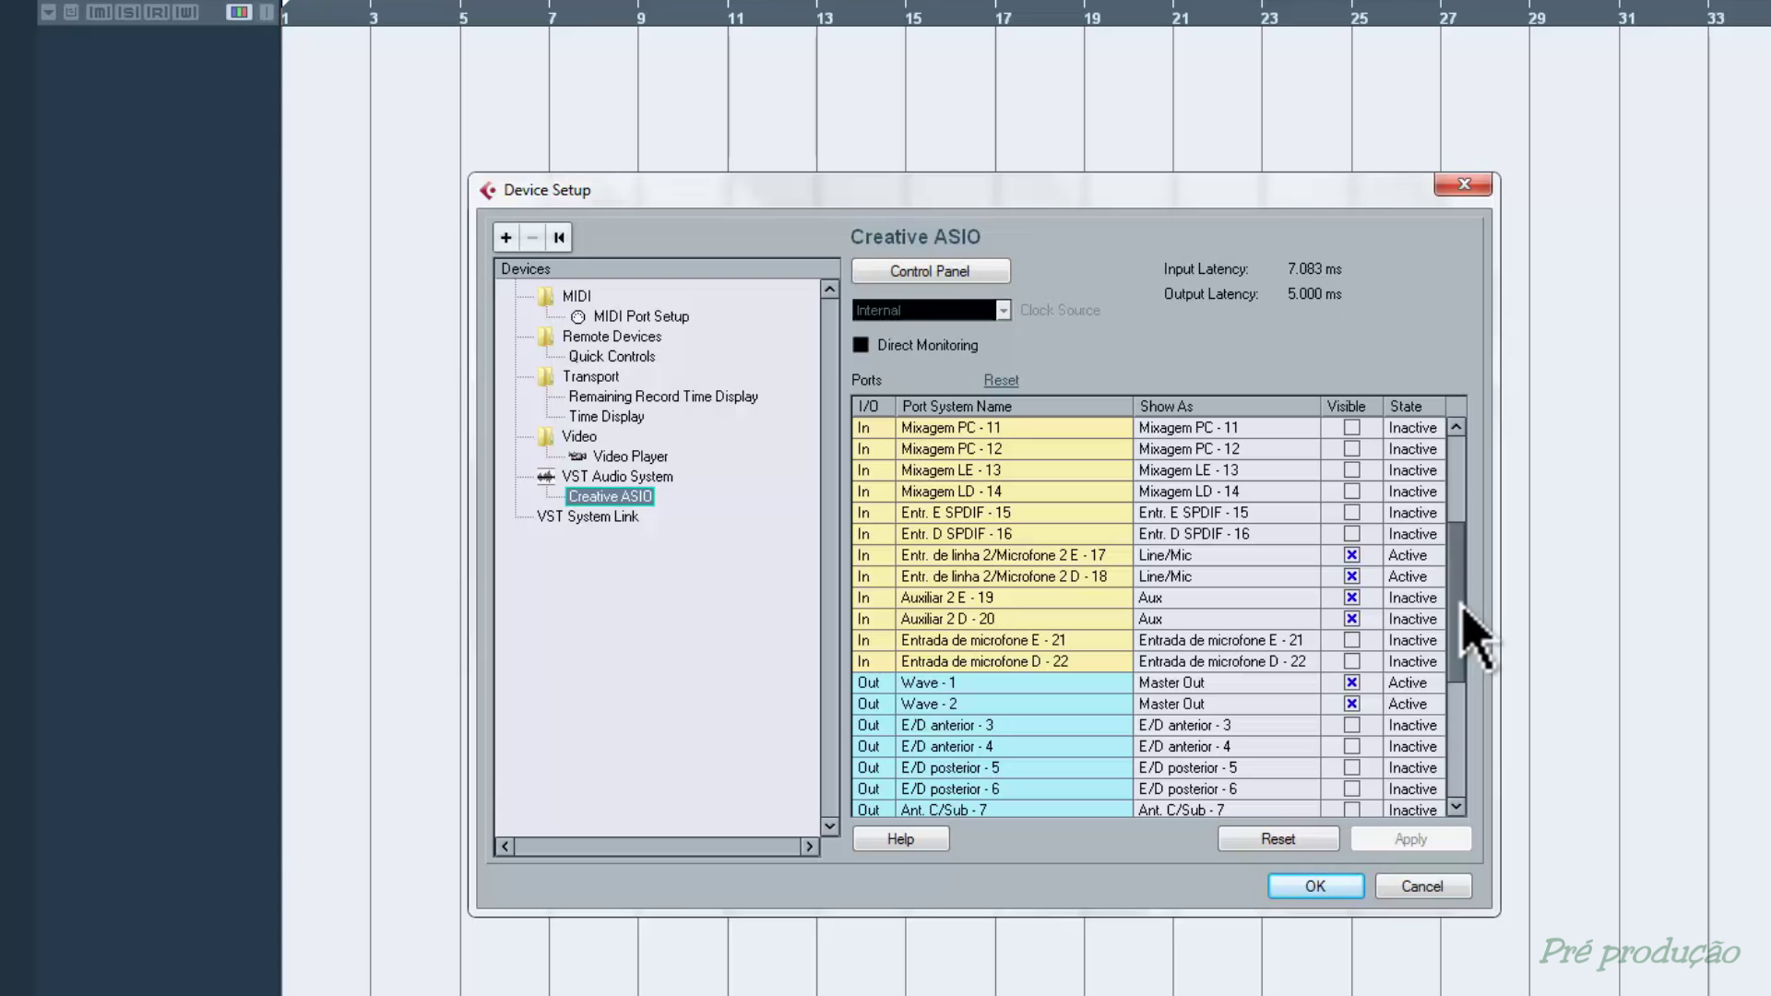
drag(1463, 605, 1457, 644)
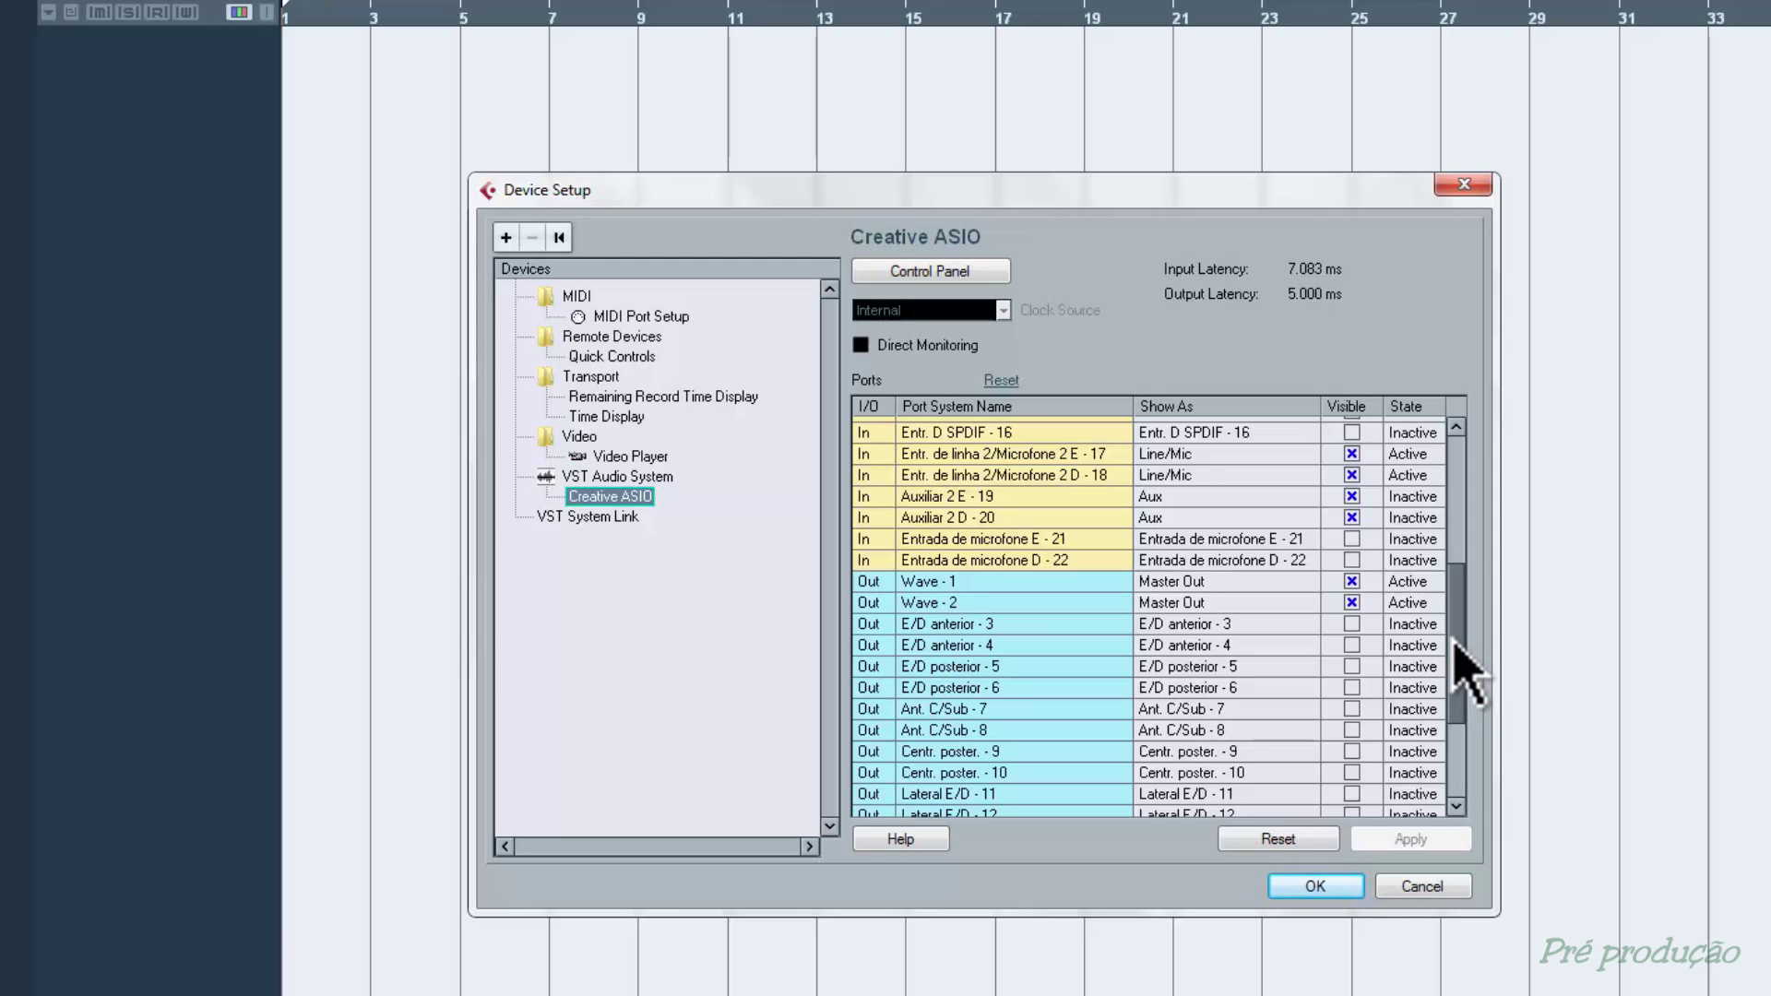
scroll(1463, 554, up, 5)
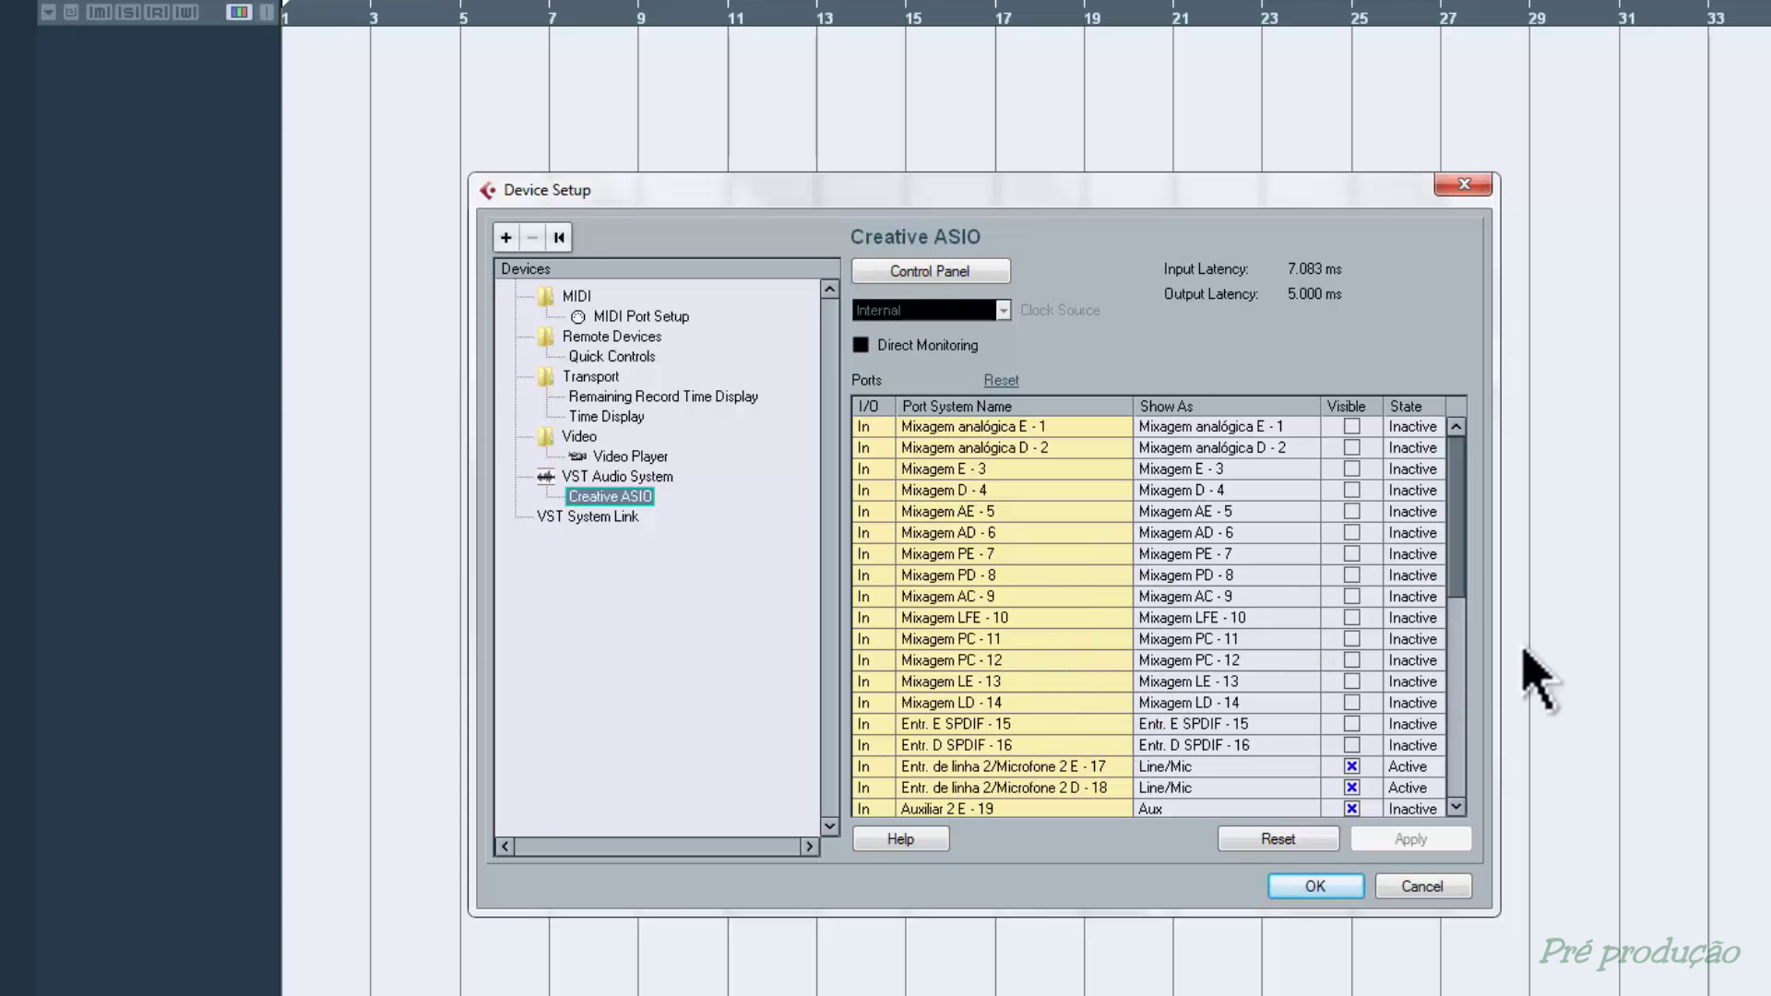
drag(1454, 504, 1454, 729)
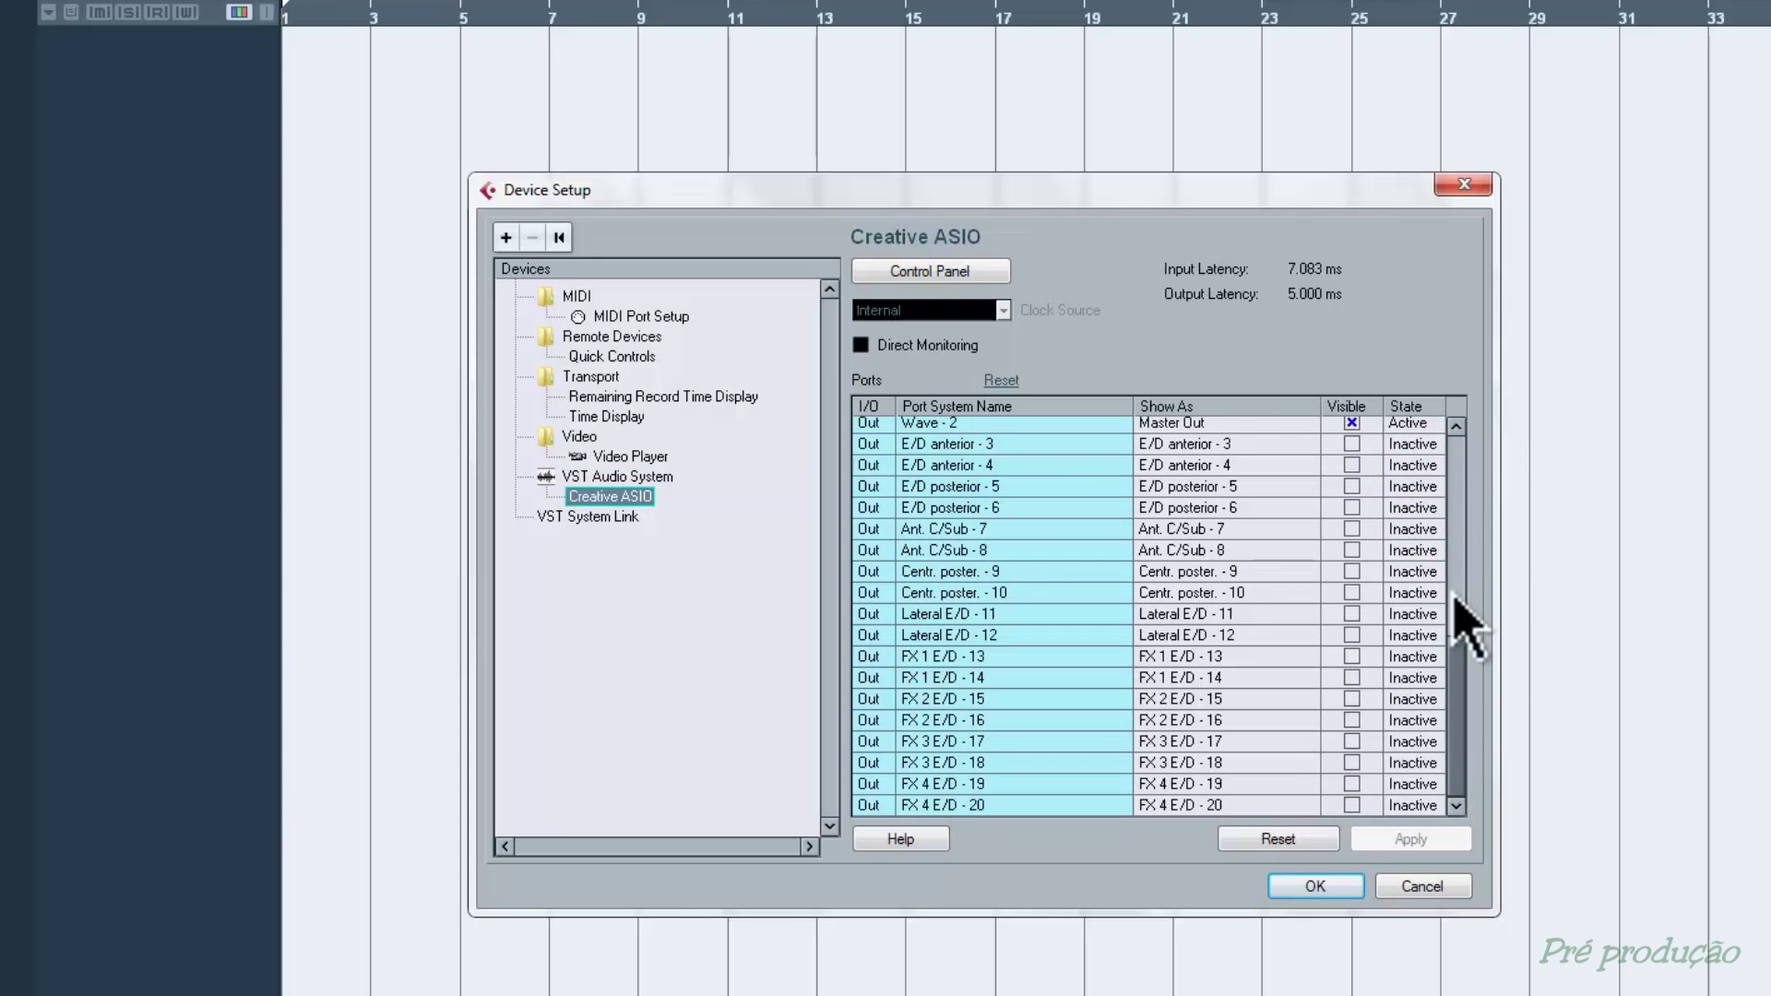
- Review the visibility and state of the Creative ASIO input and output ports, toggling the first analogue mix input's visibility on and off
mouse_move(1454, 604)
mouse_down()
mouse_move(1456, 498)
mouse_move(1452, 601)
mouse_up()
scroll(1186, 526, down, 1)
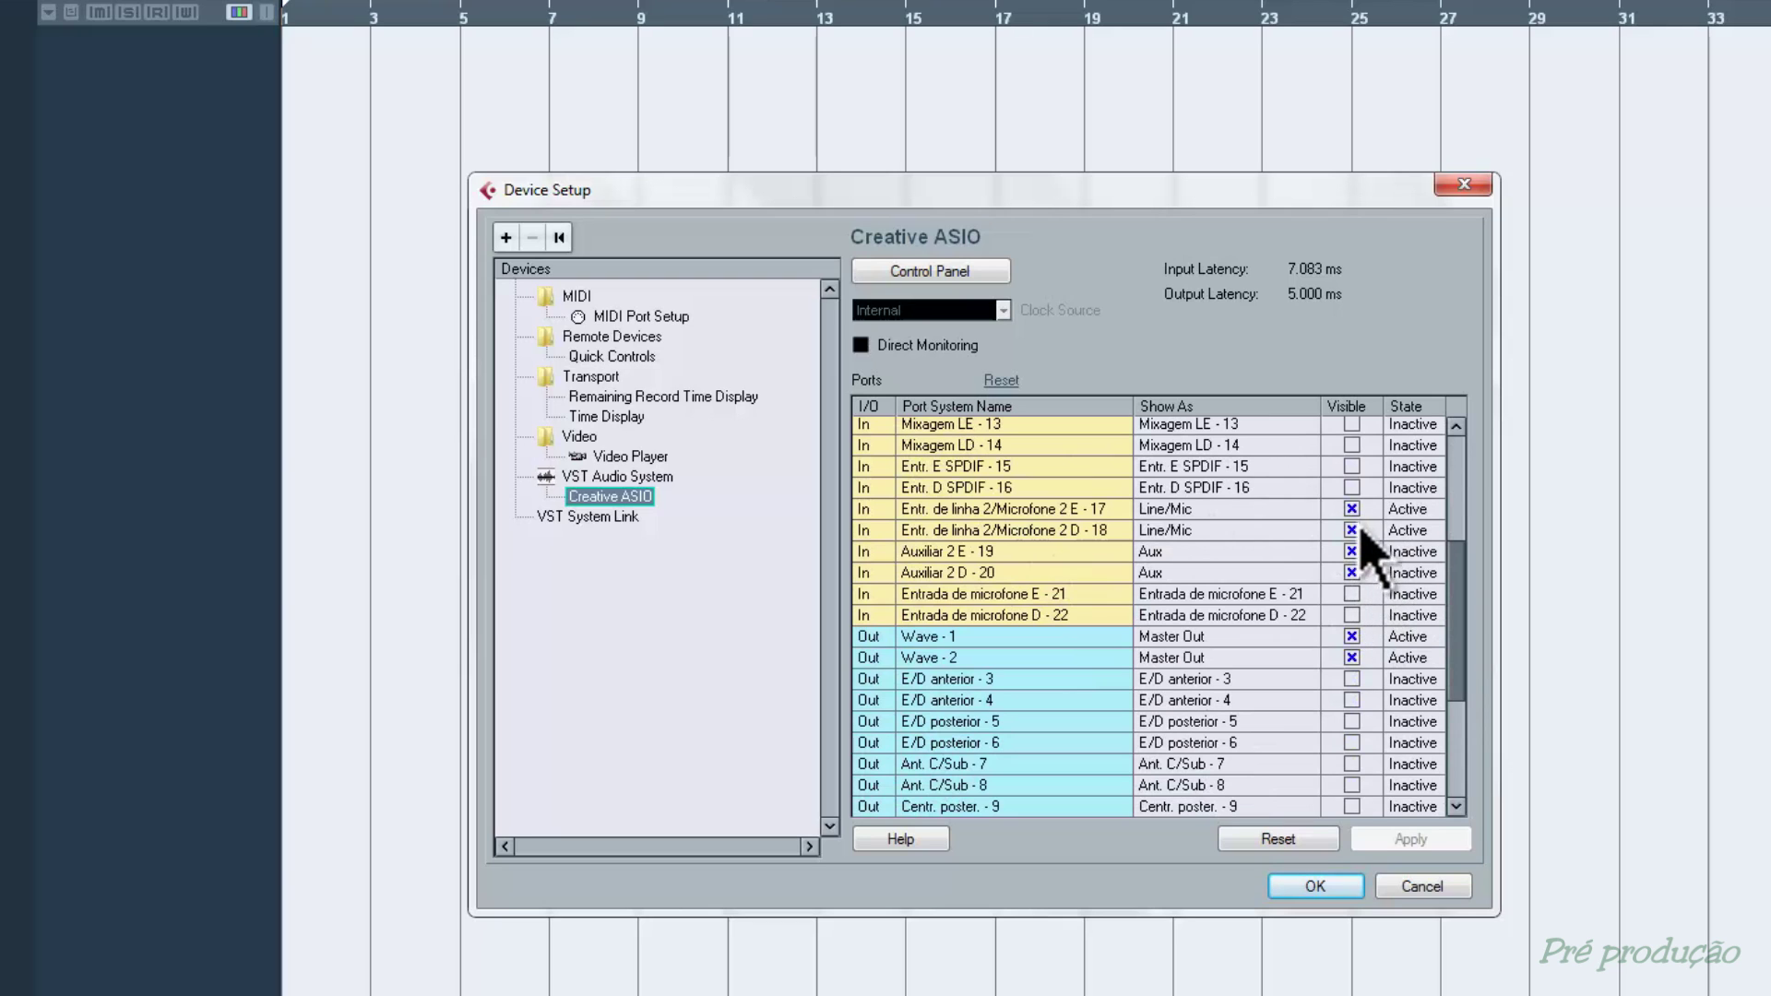
scroll(1463, 633, down, 1)
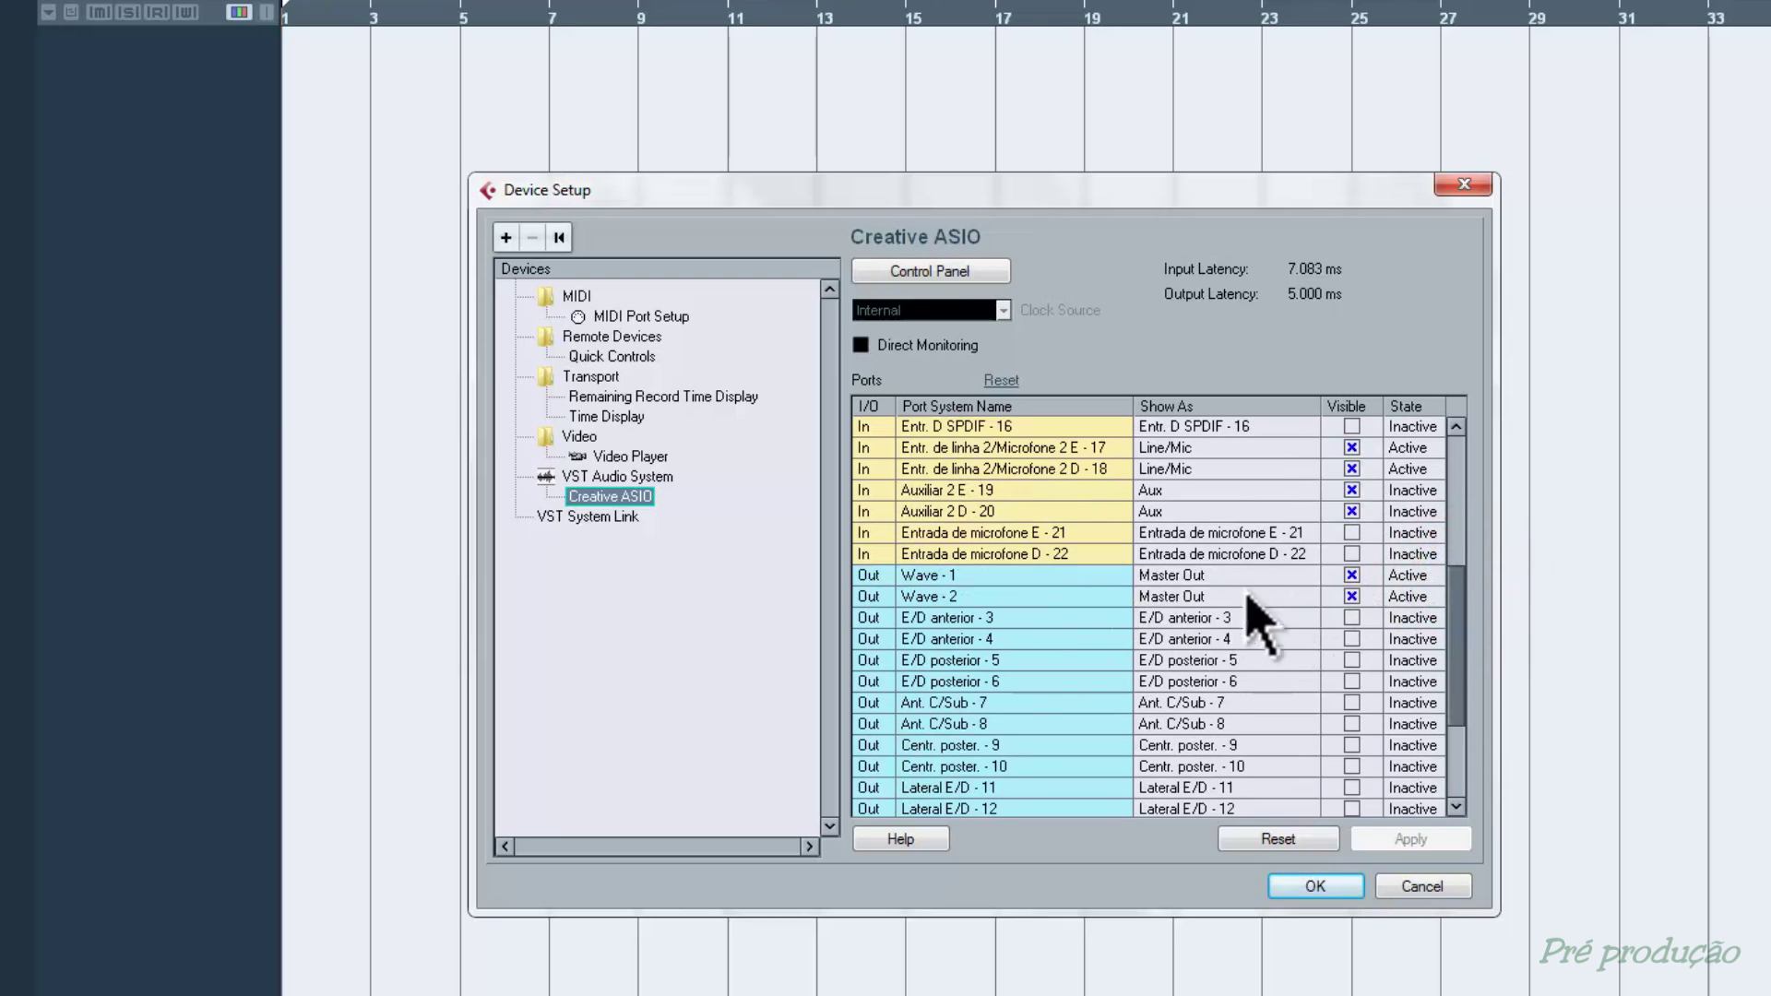
drag(1456, 627, 1447, 445)
click(1351, 426)
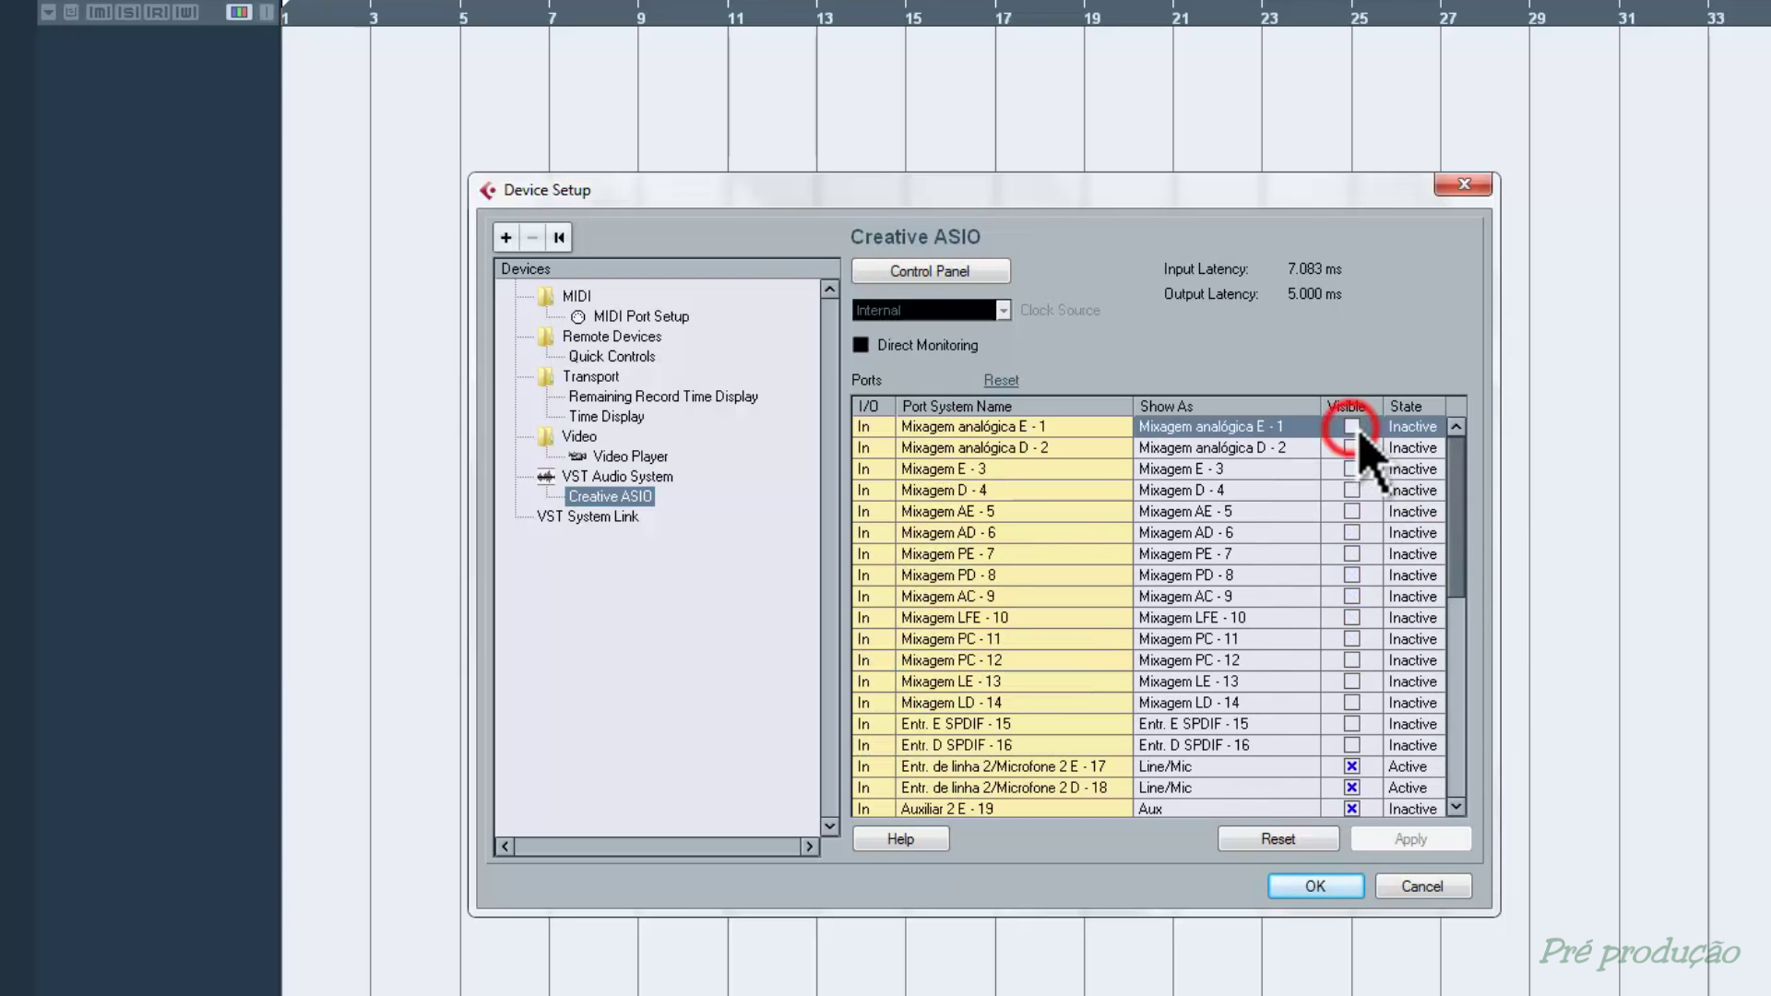
click(1353, 427)
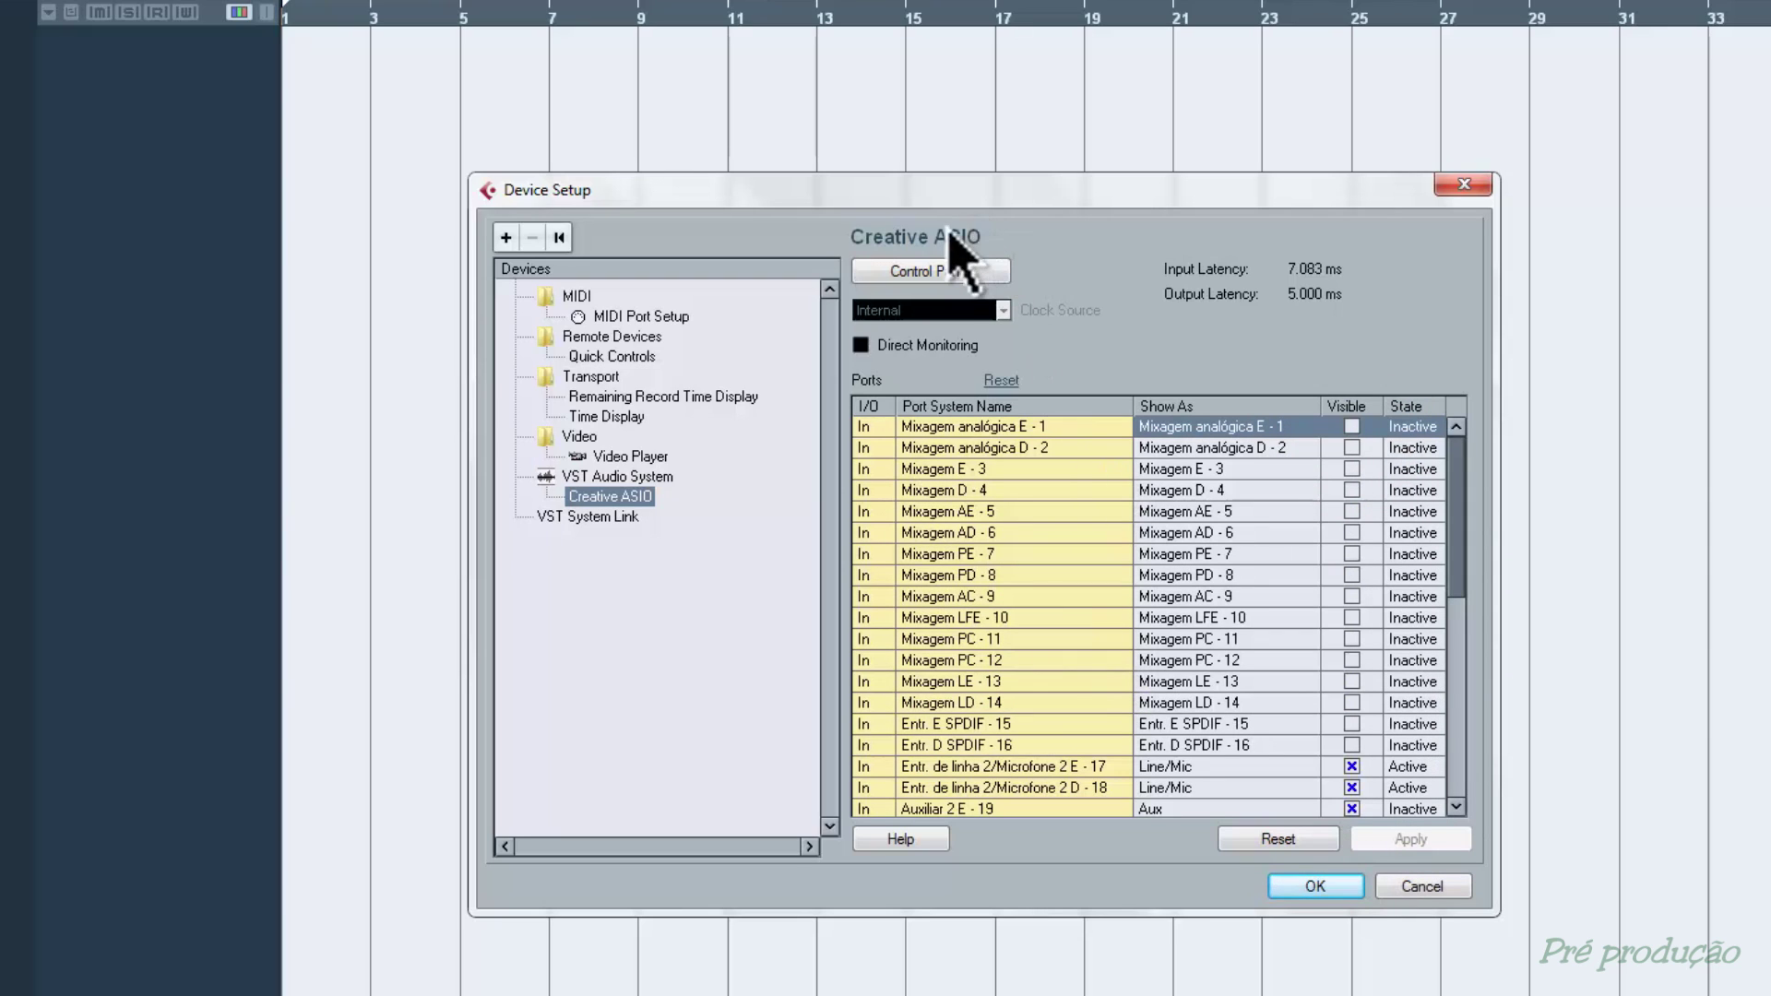
- Open the Creative ASIO driver's control panel and try buffer latencies of 2 ms and 40 ms
click(930, 274)
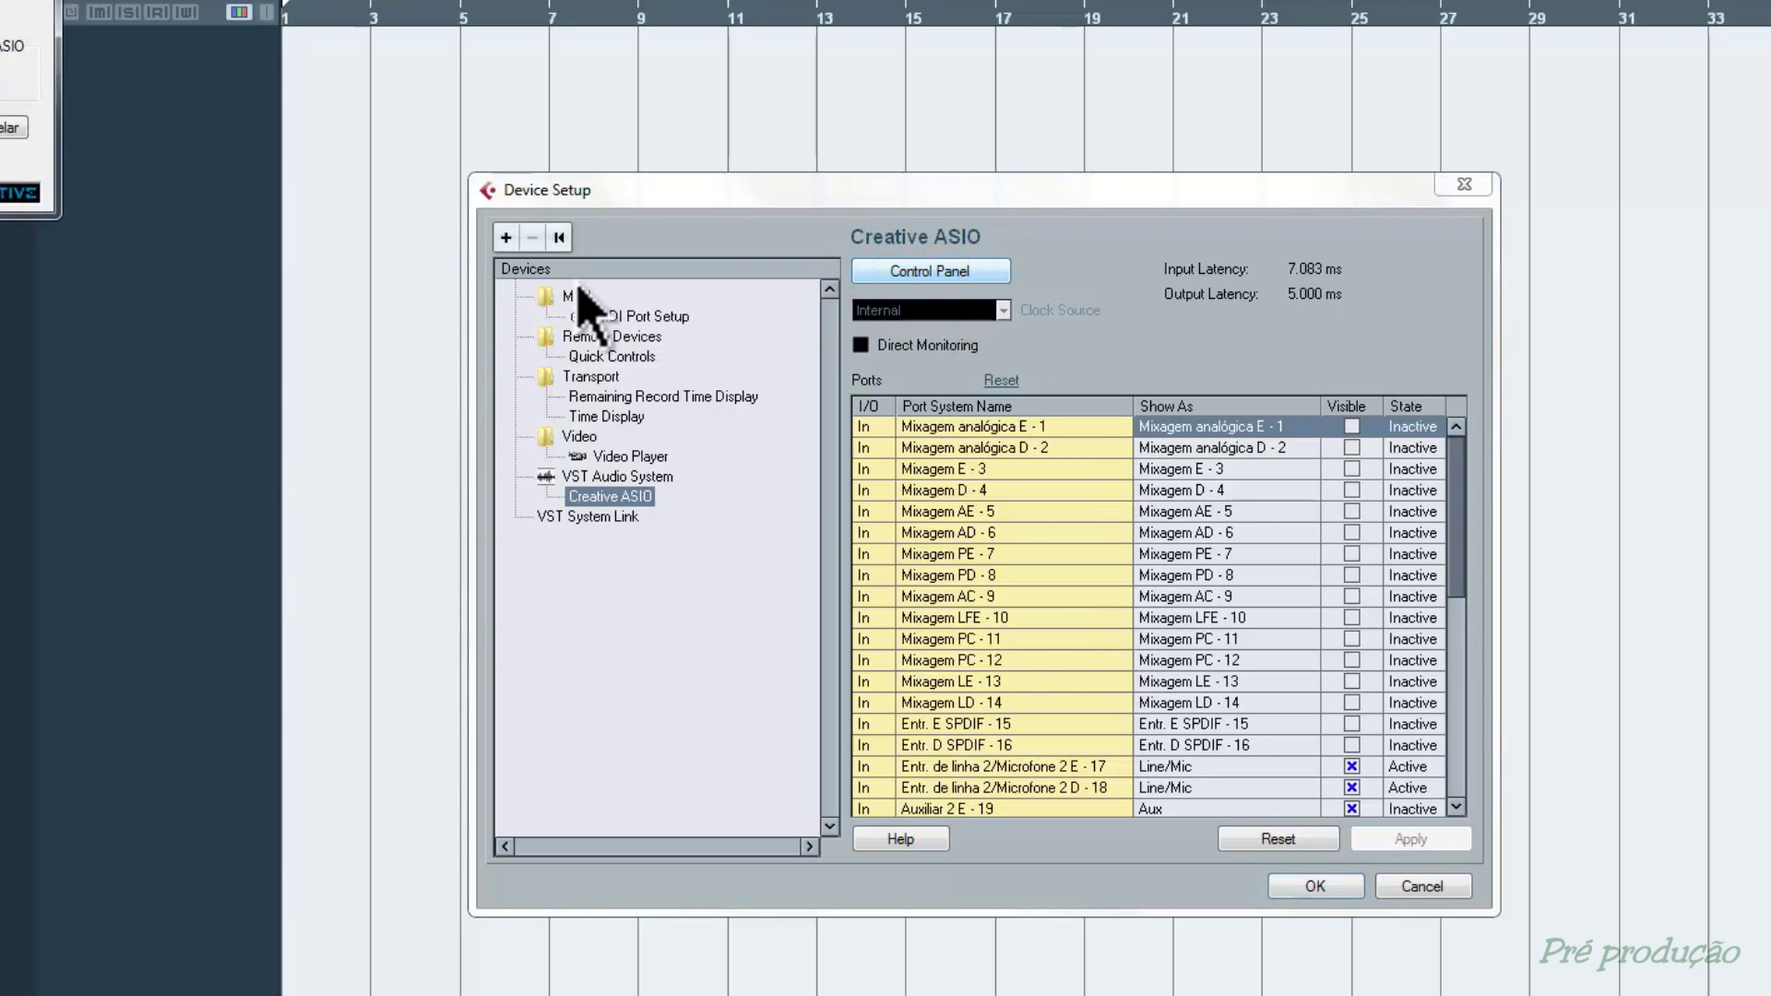
drag(10, 4, 238, 229)
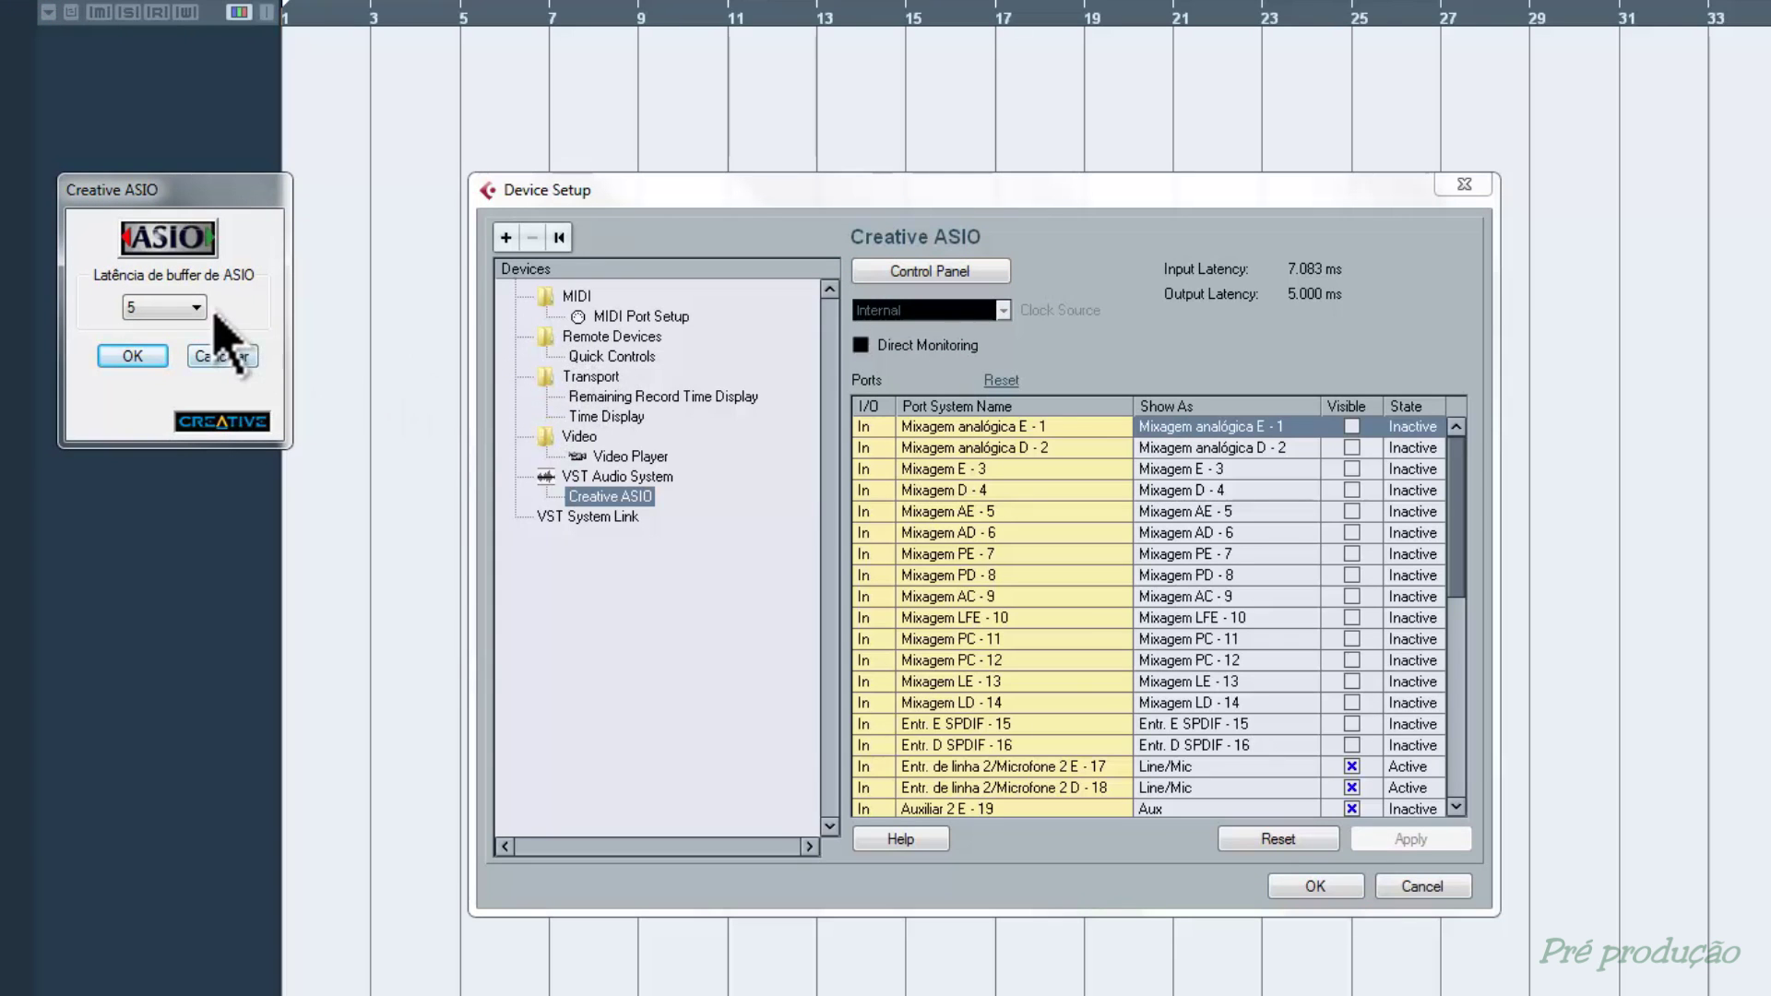
click(184, 308)
click(182, 330)
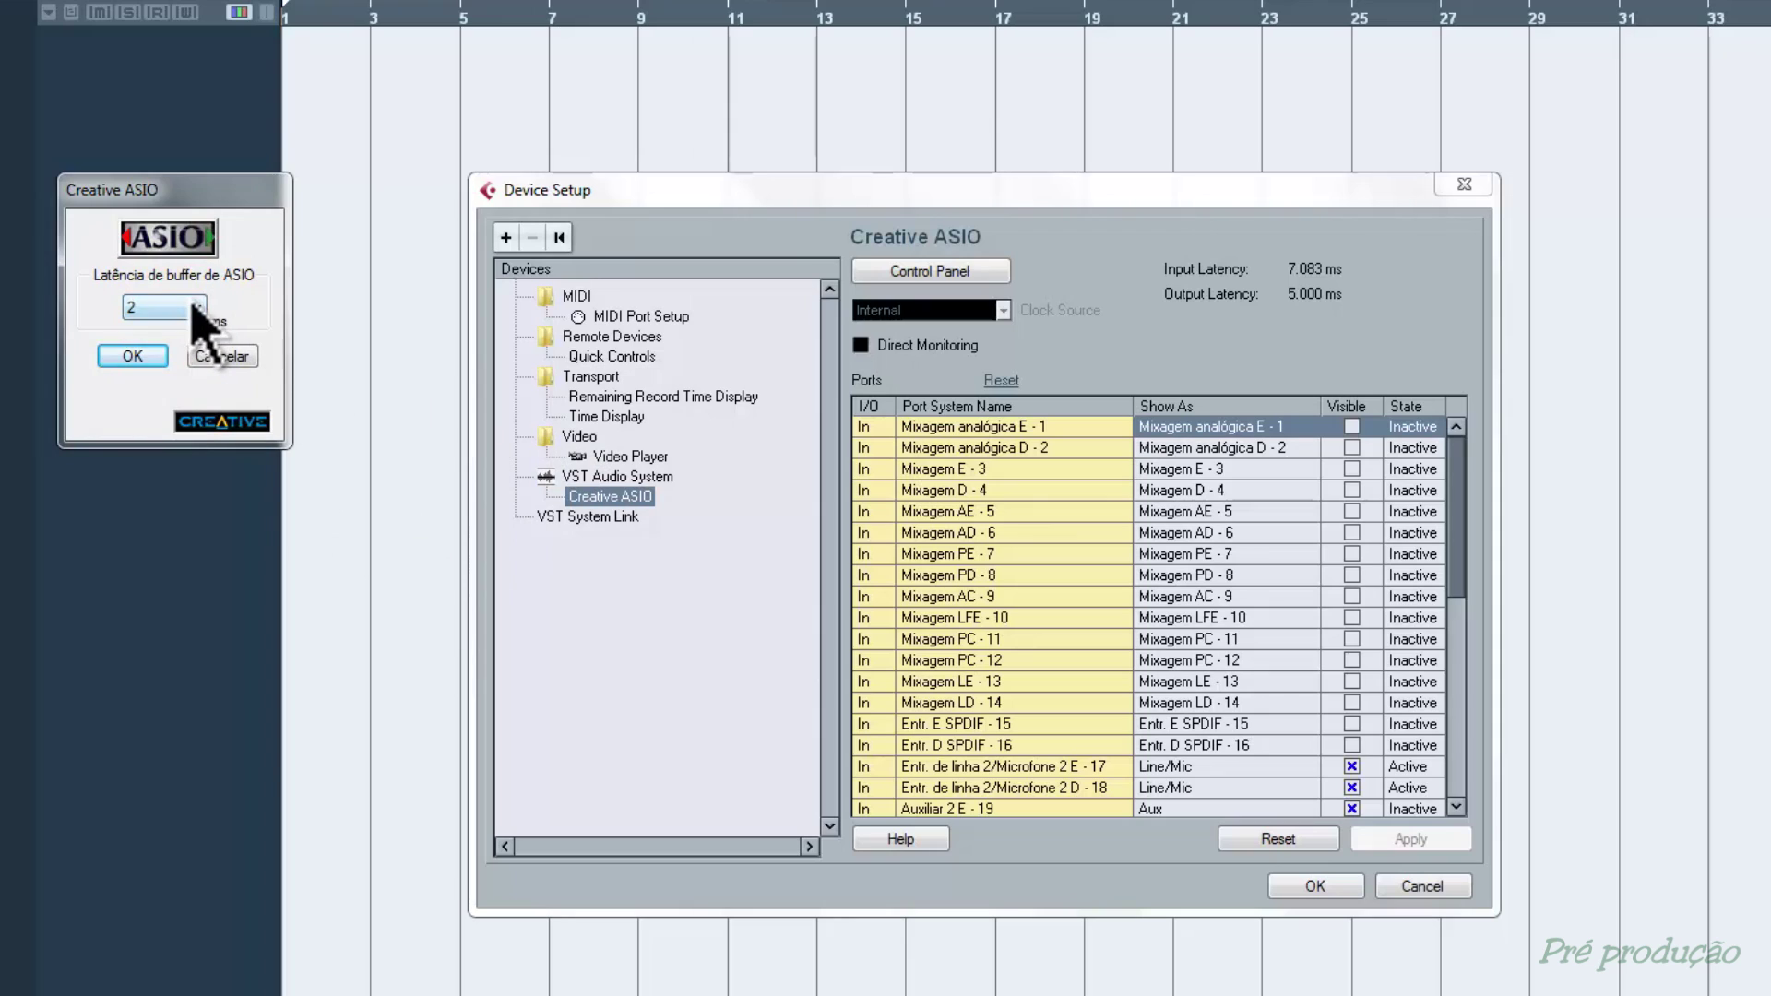
click(161, 308)
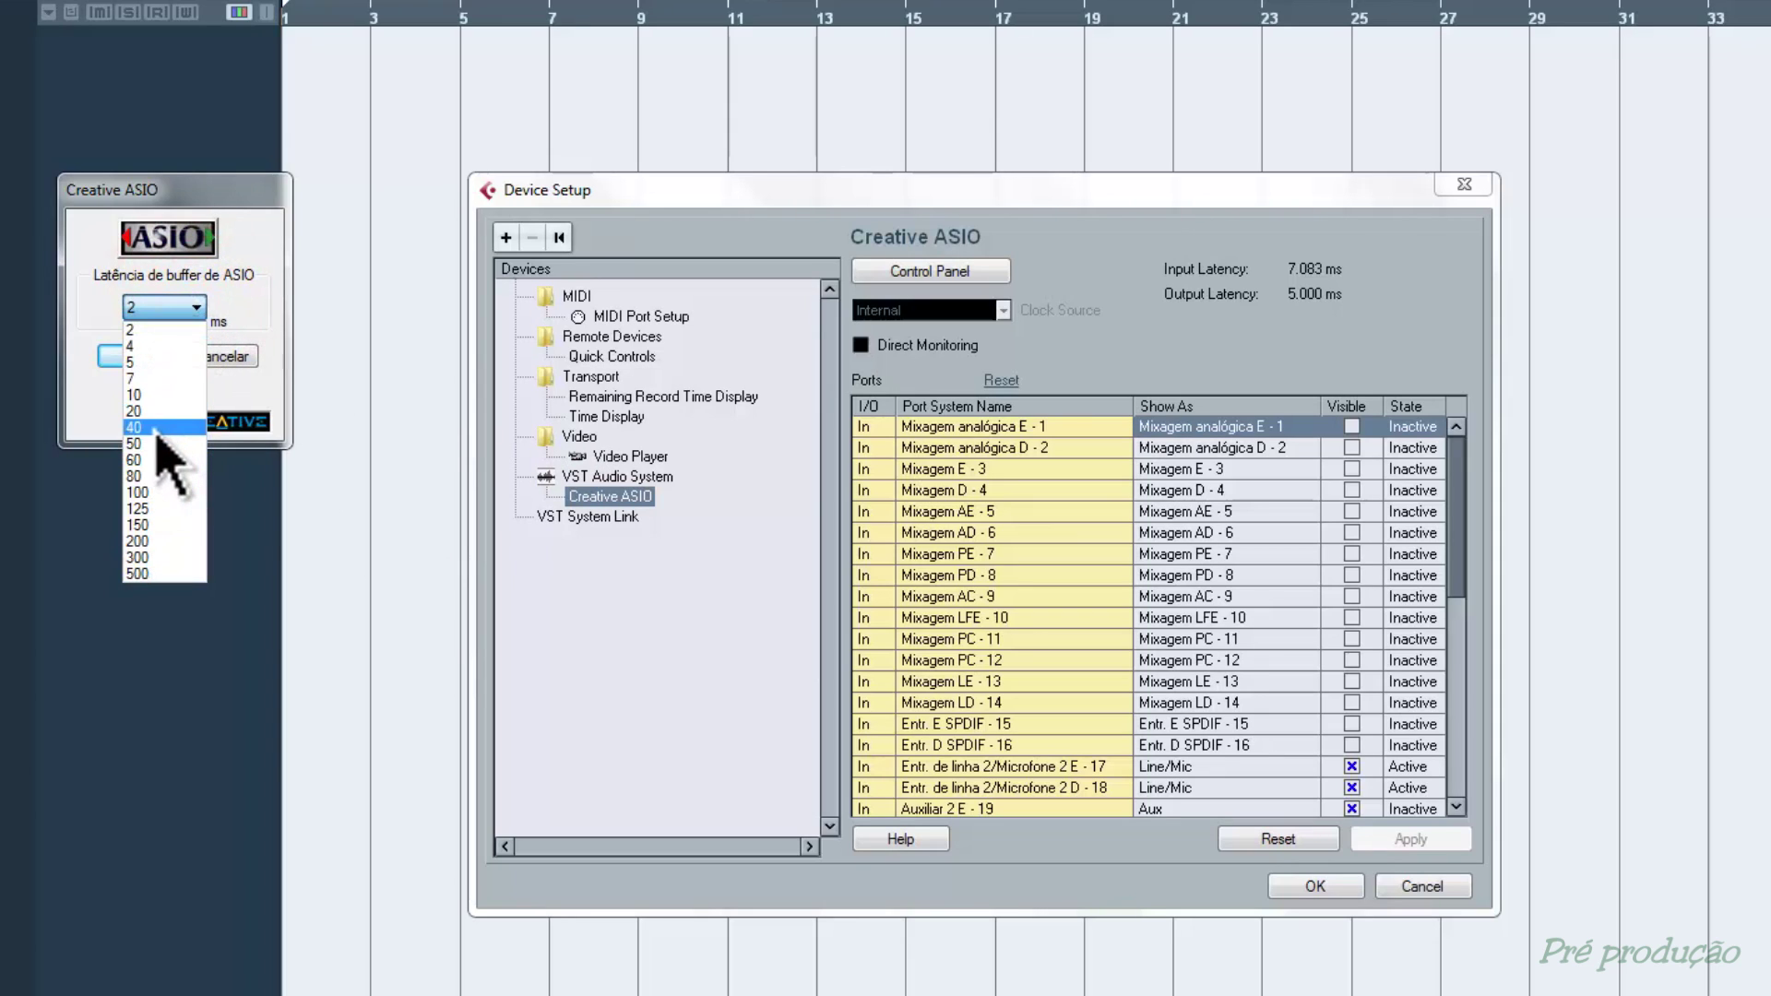
click(148, 427)
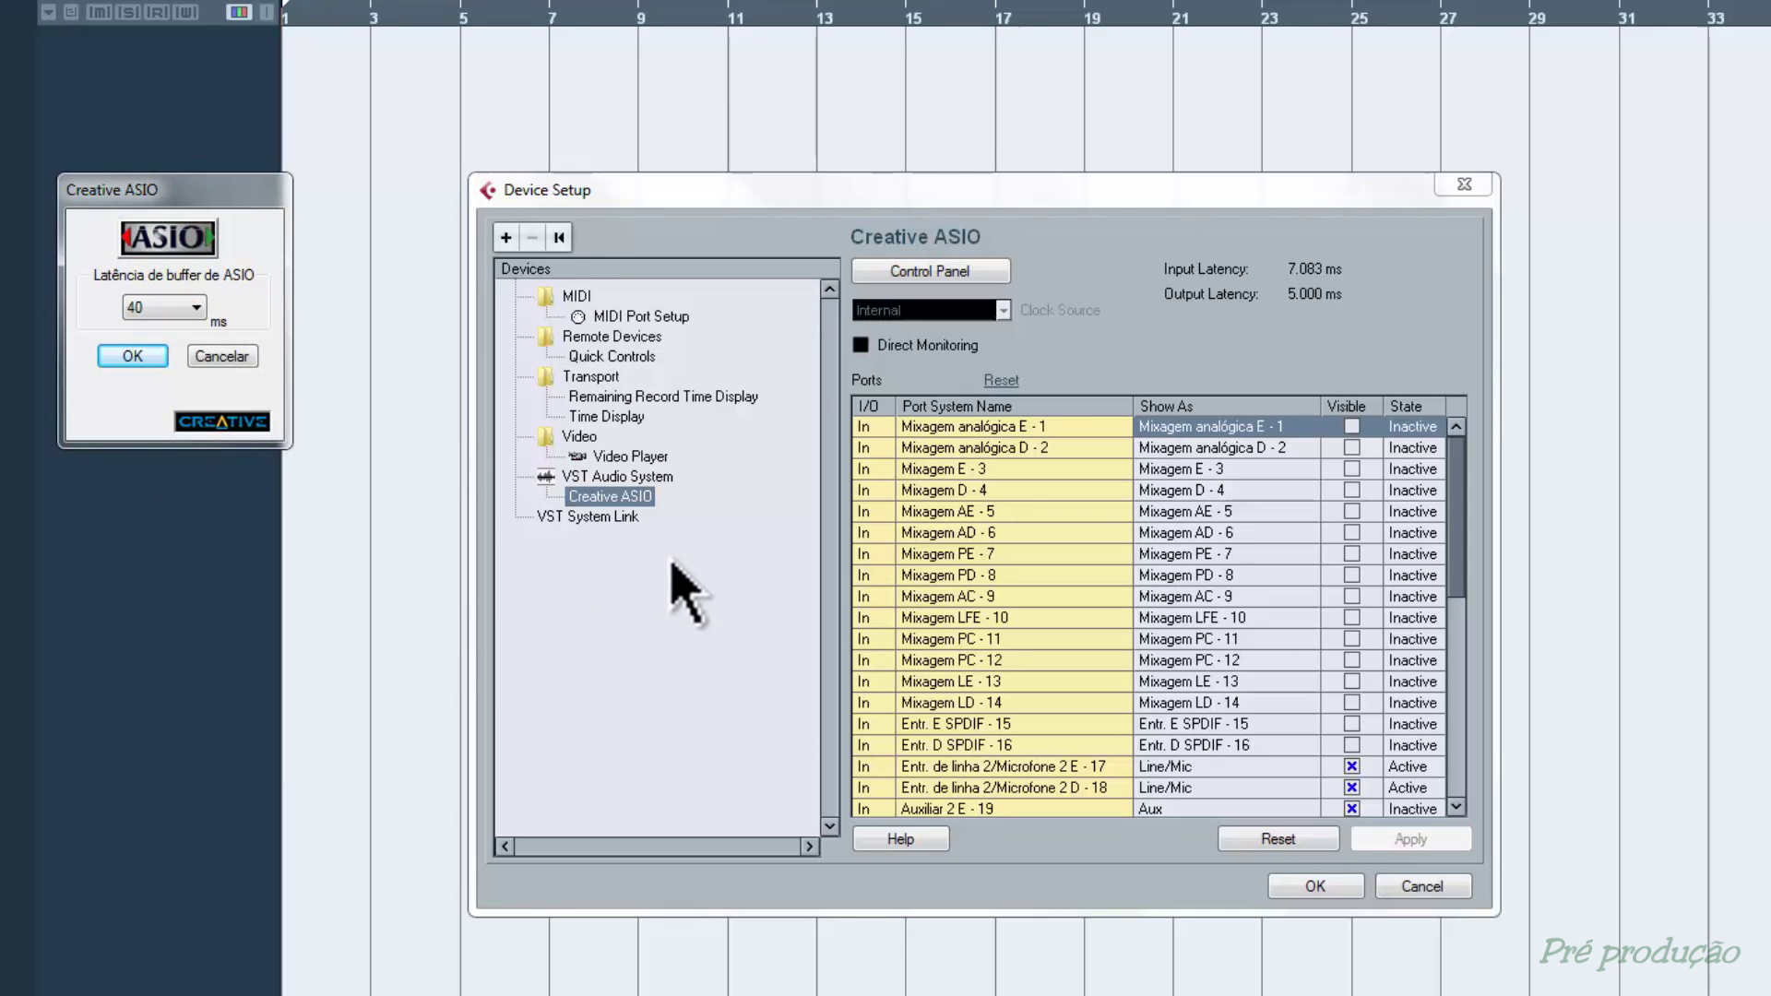
- Set the ASIO buffer latency to 2 ms and accept both the driver settings and the device setup
click(196, 309)
scroll(138, 369, up, 2)
click(134, 324)
click(109, 355)
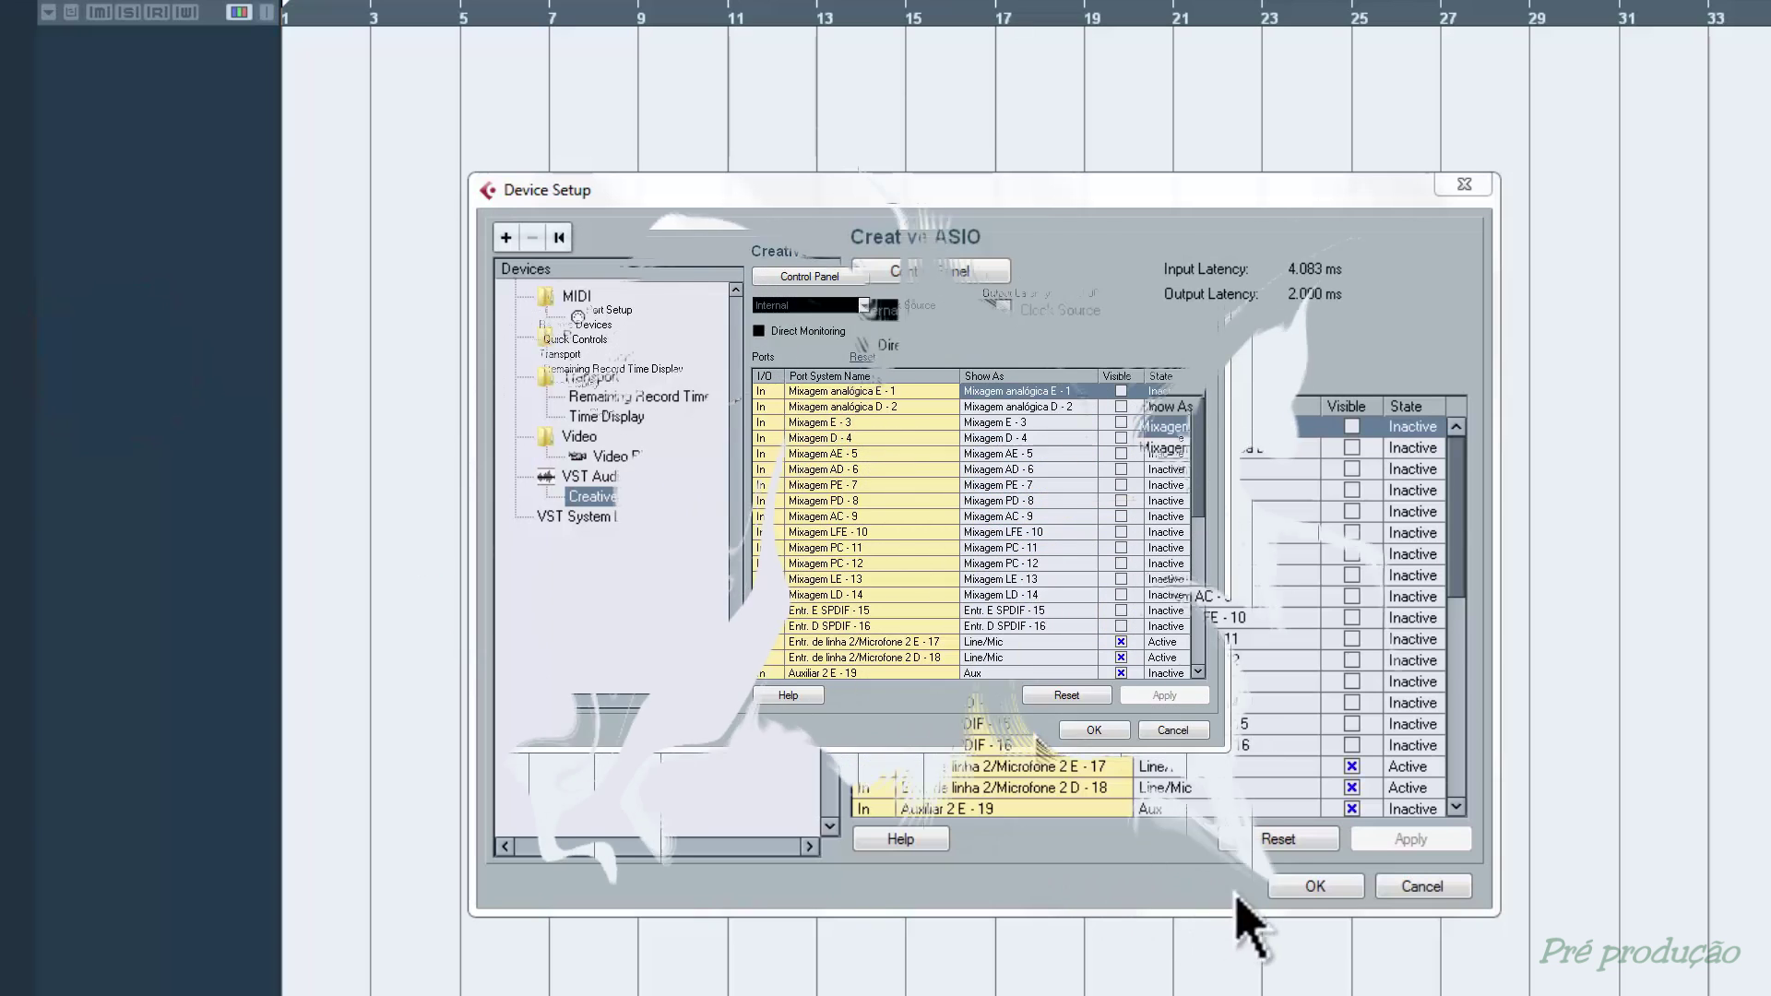
click(1083, 731)
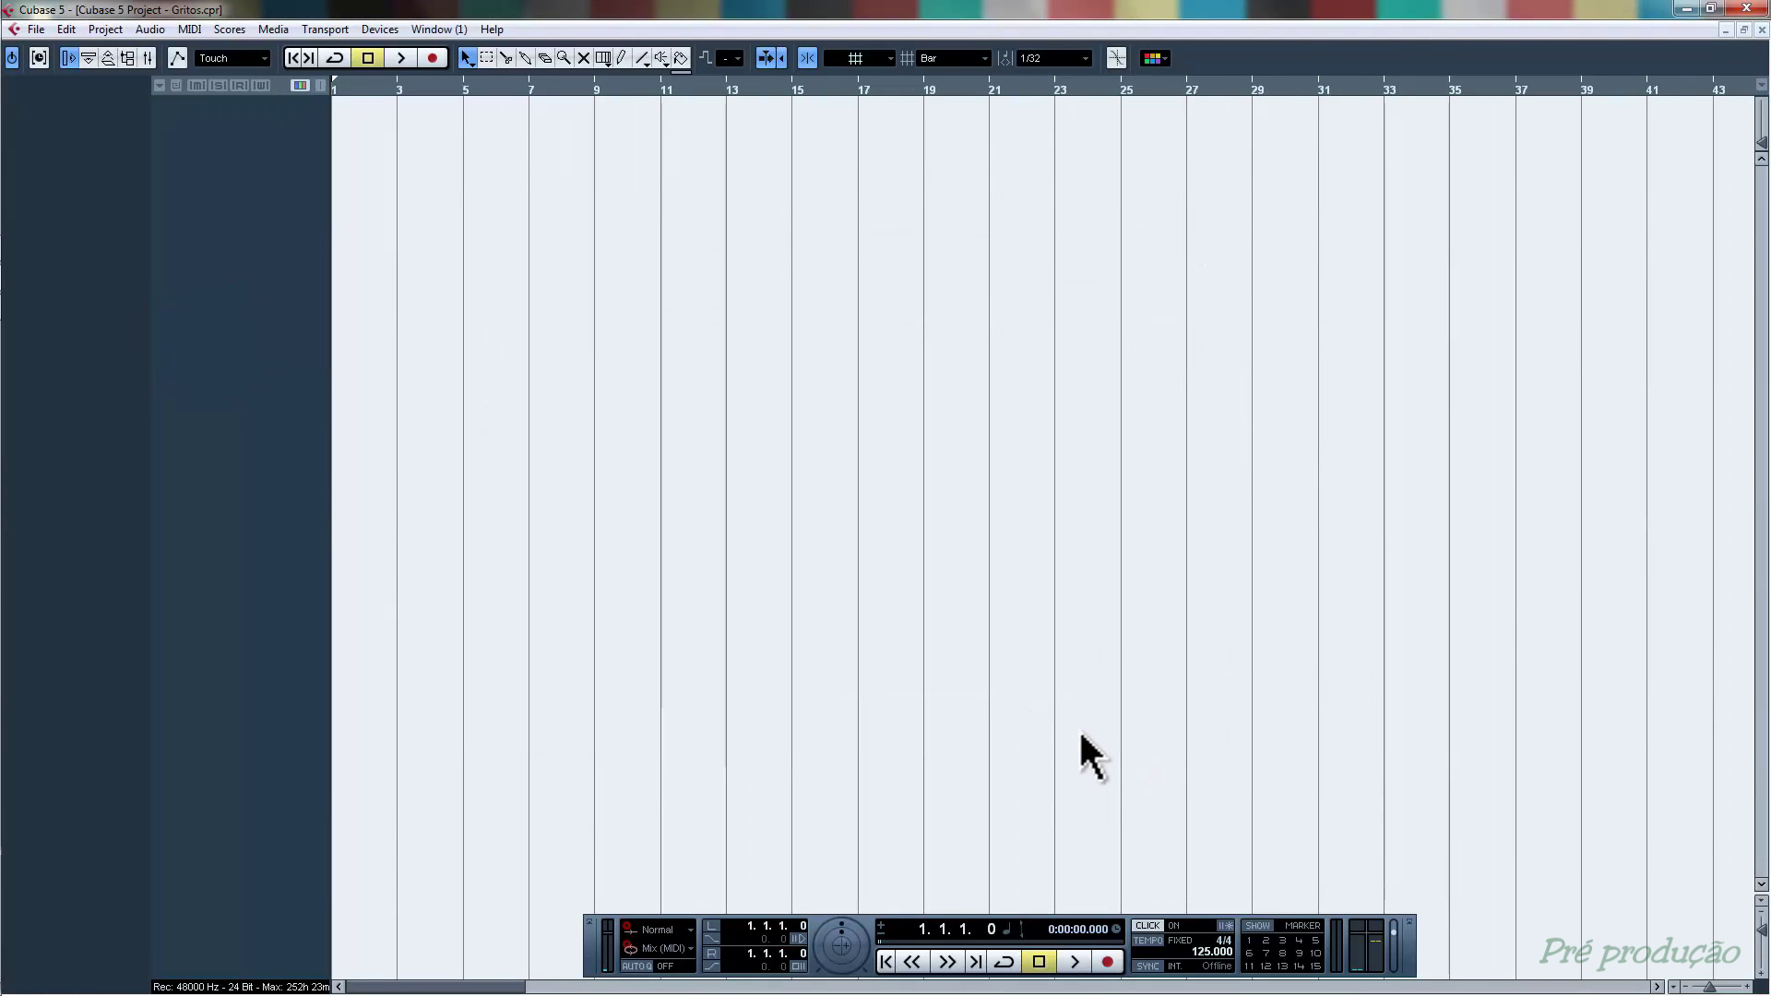
- Bring up the VST Connections window and check where it is listed among the device commands
key(F4)
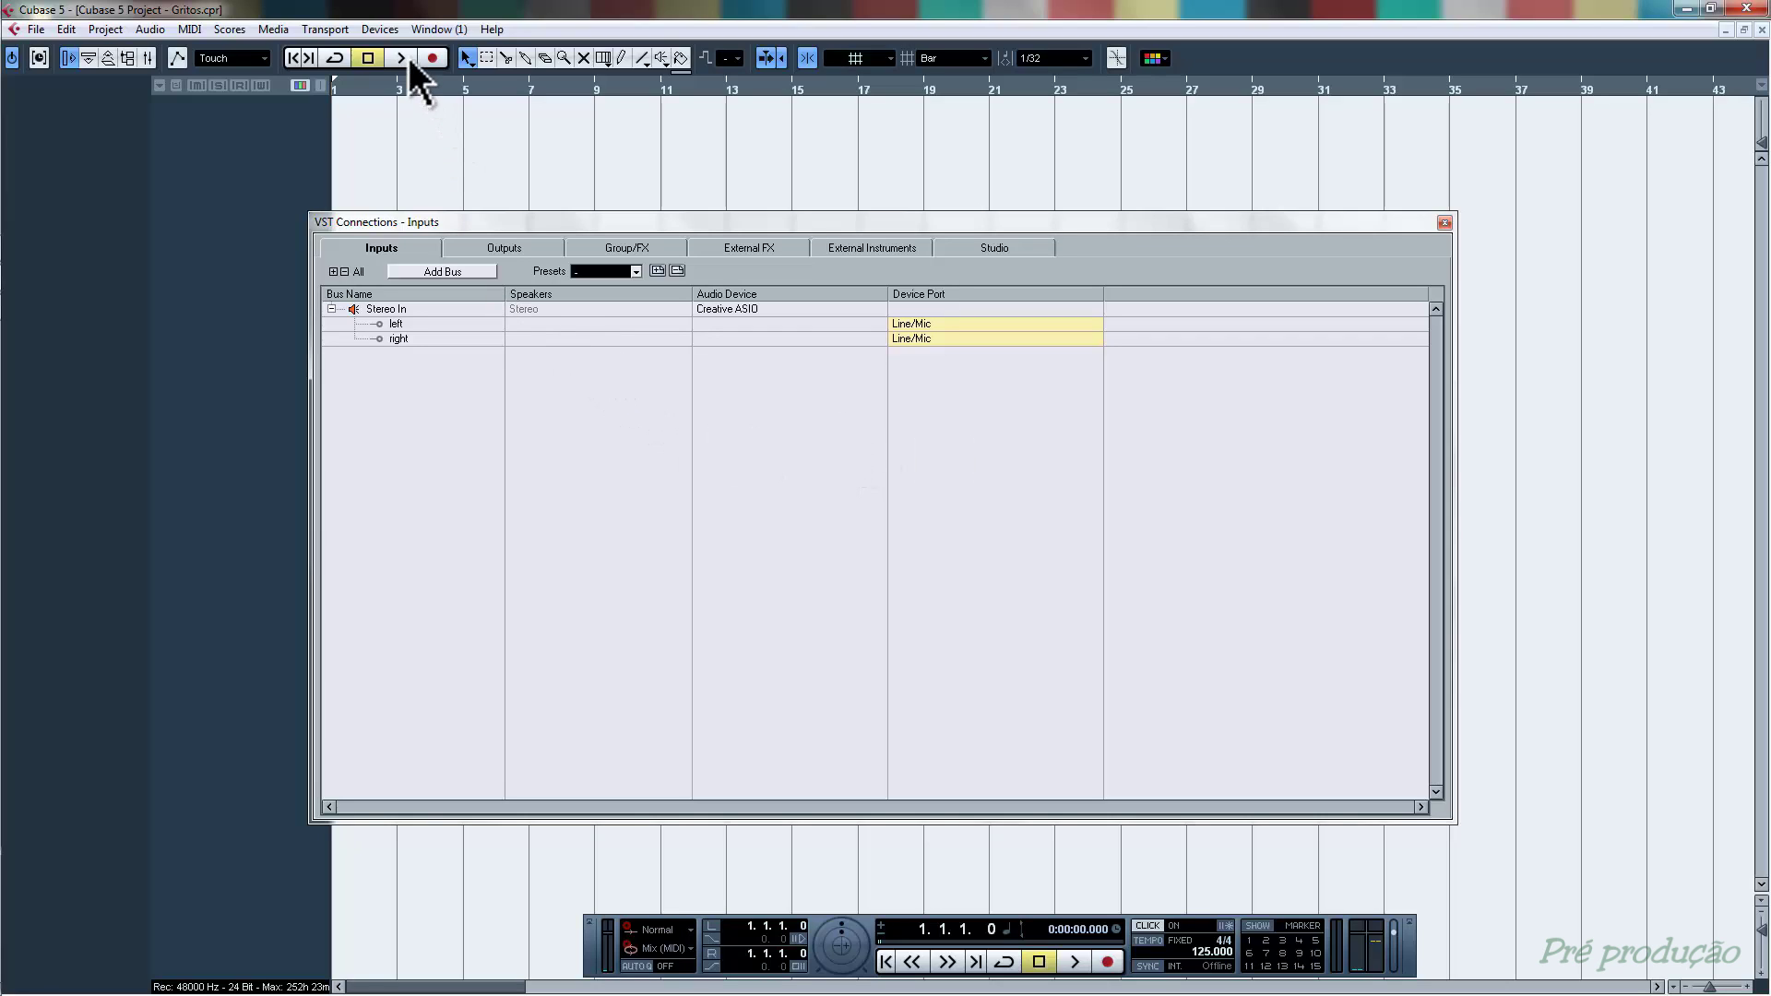
click(387, 28)
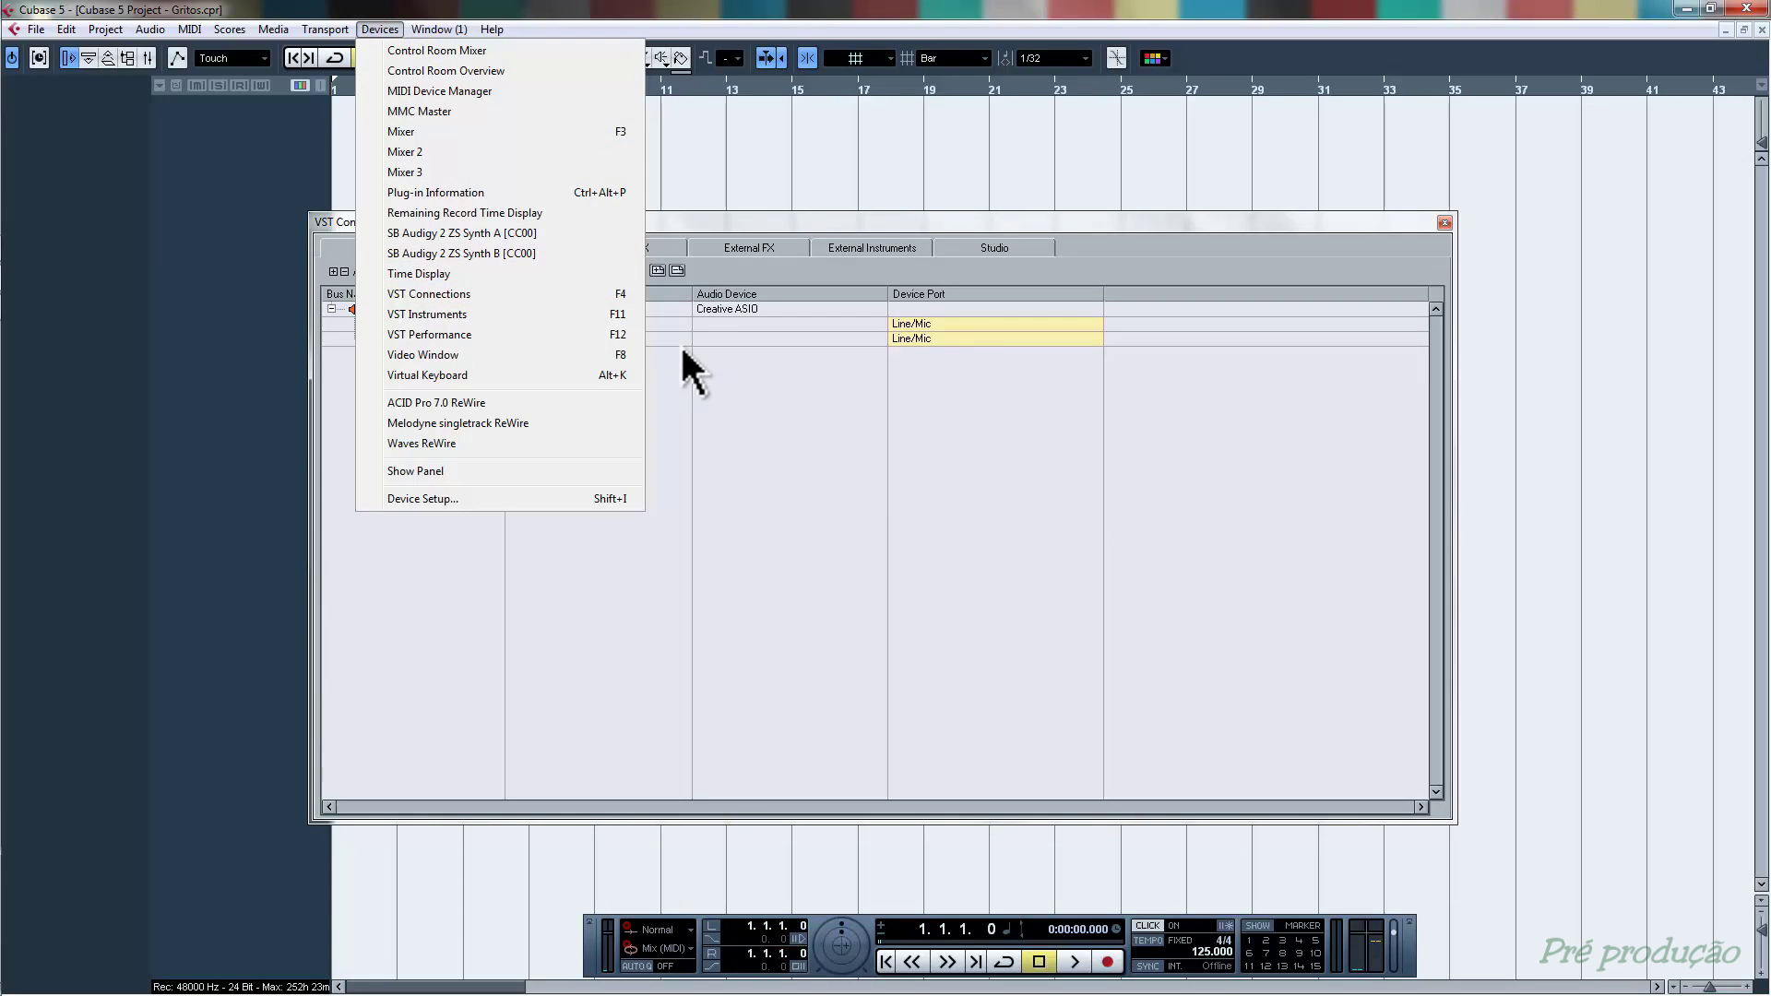
click(902, 546)
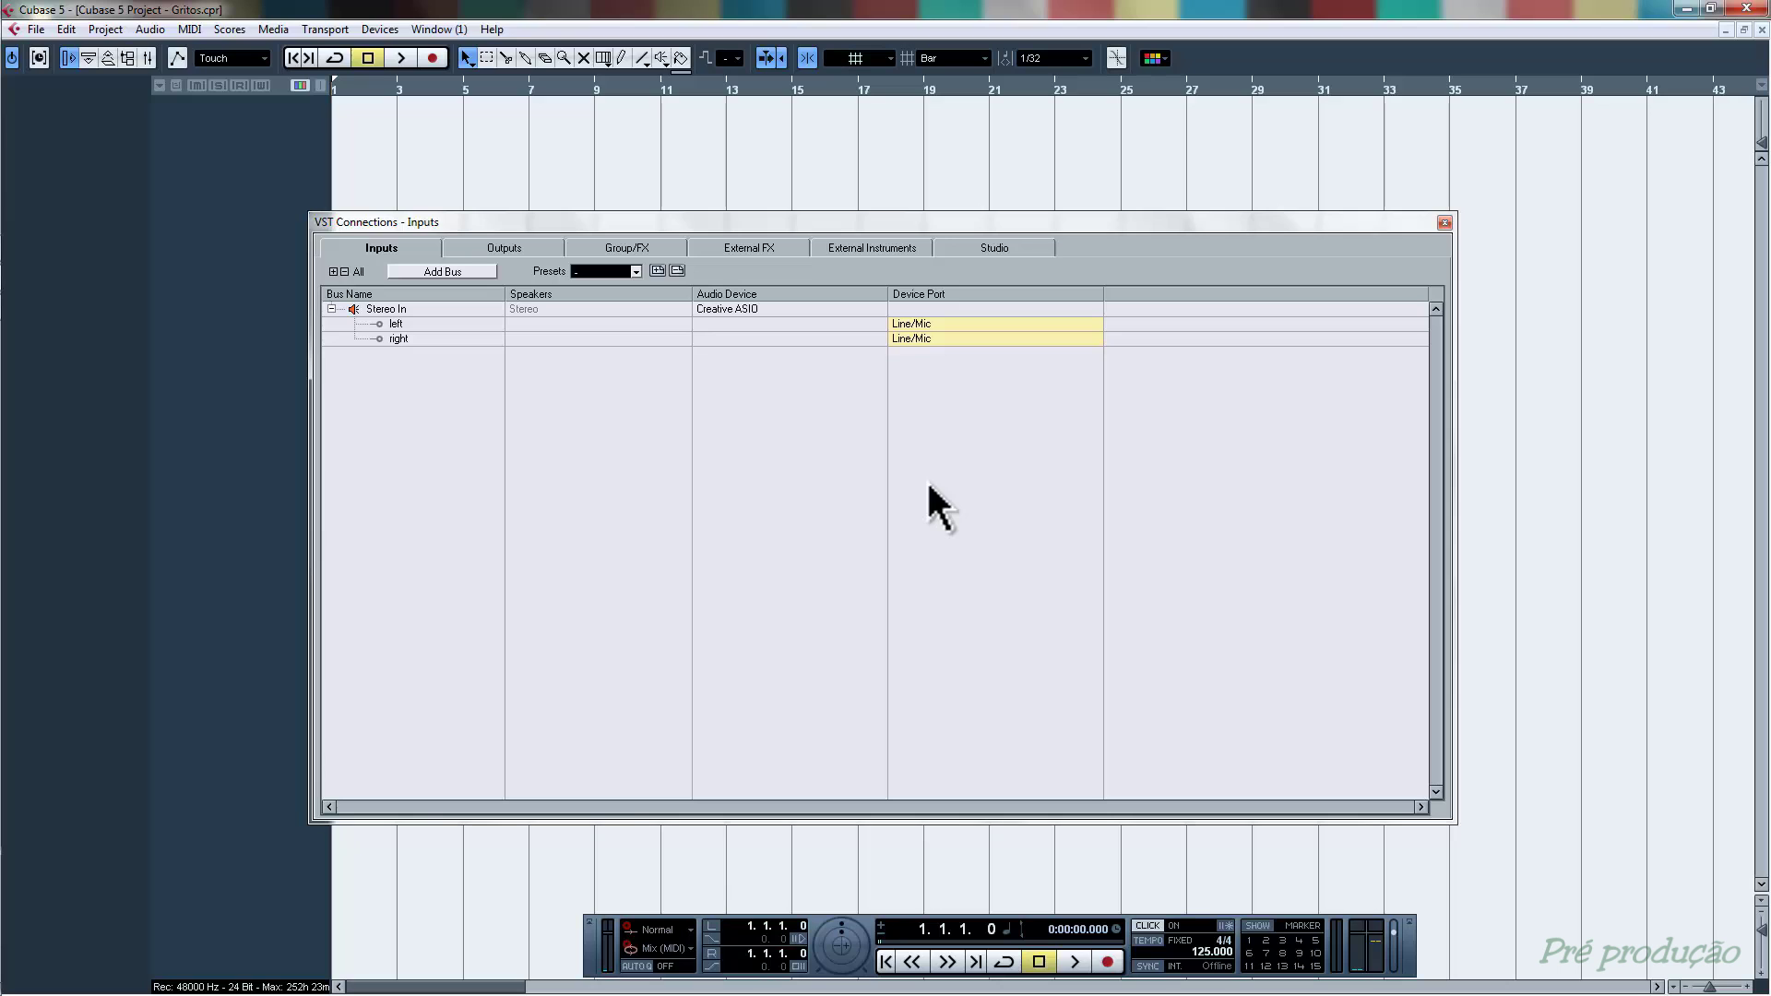
- Open the program preferences and apply the LHS Preferences preset
click(36, 28)
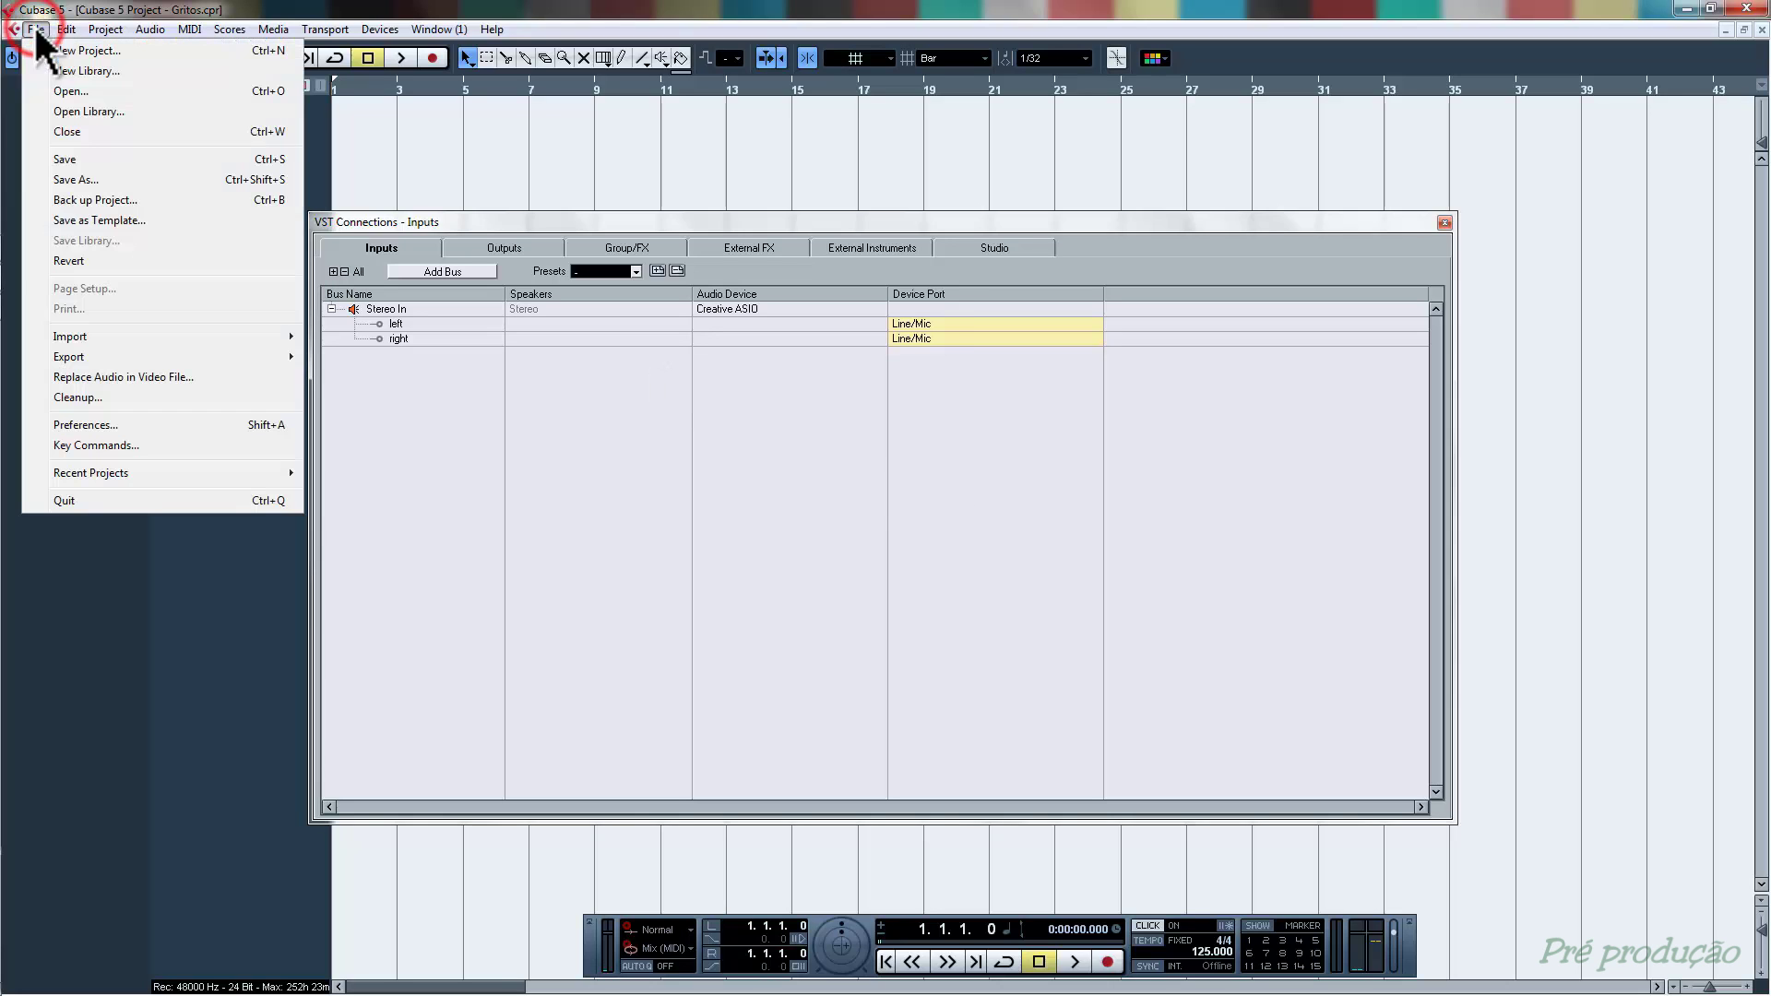
click(105, 426)
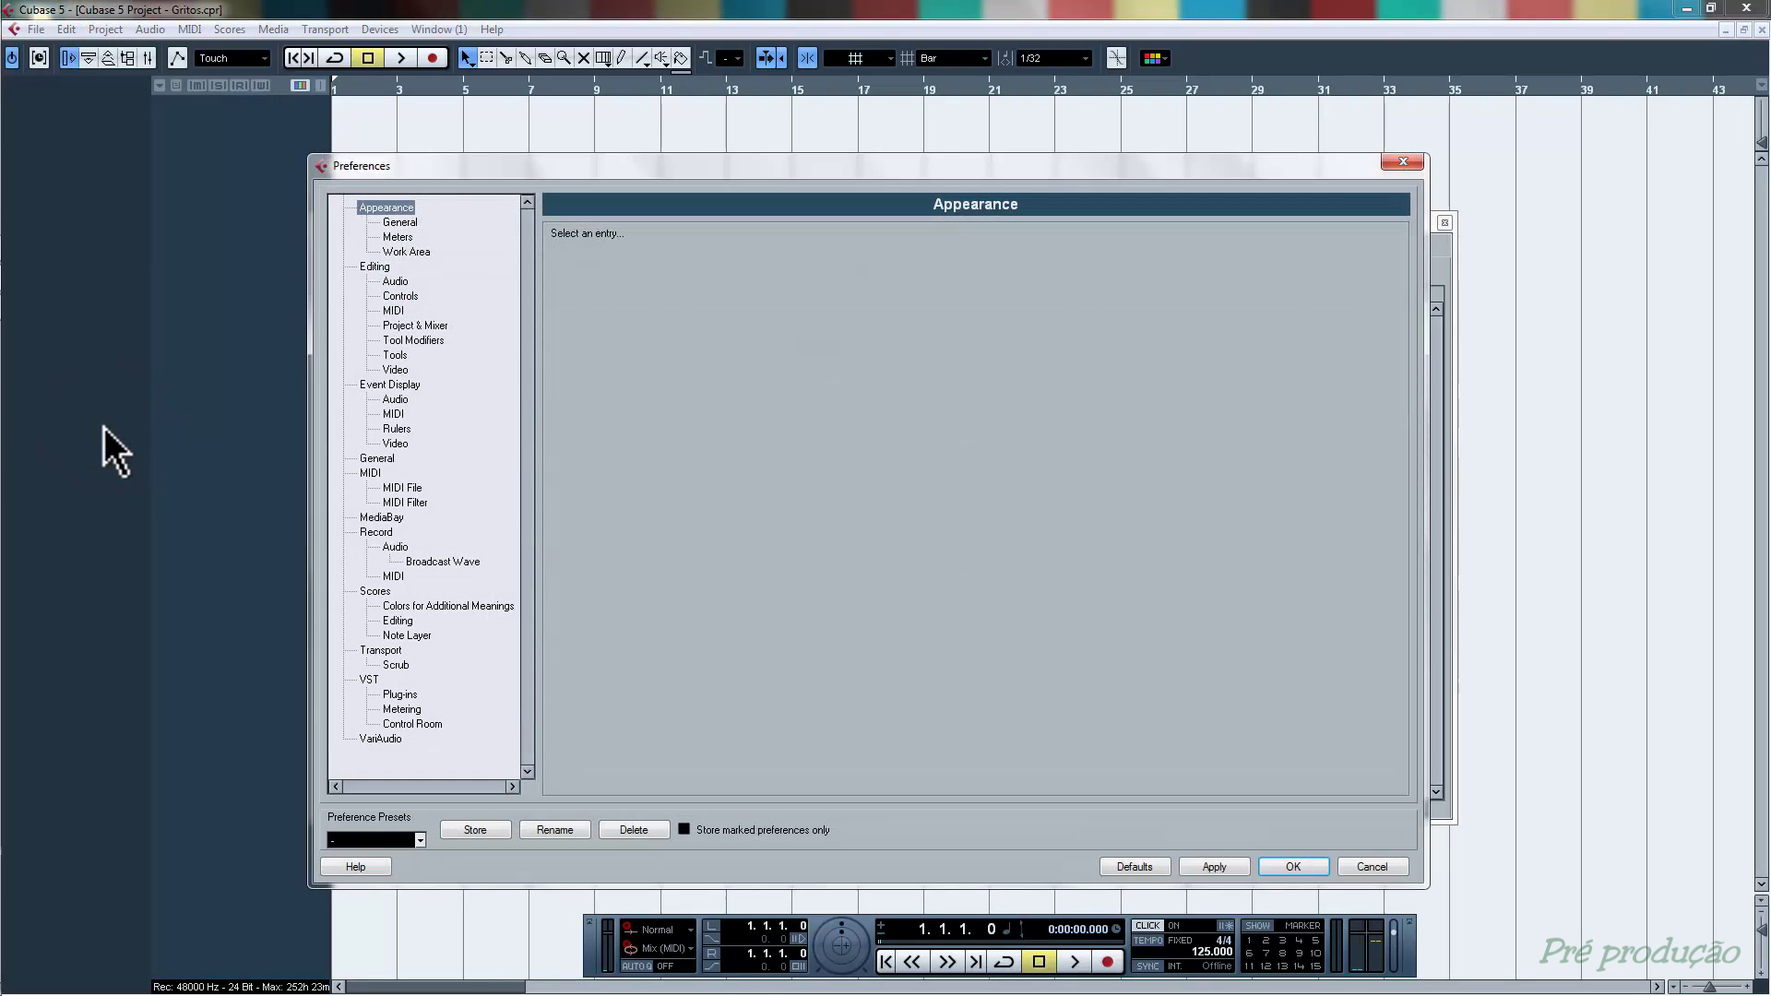
click(402, 221)
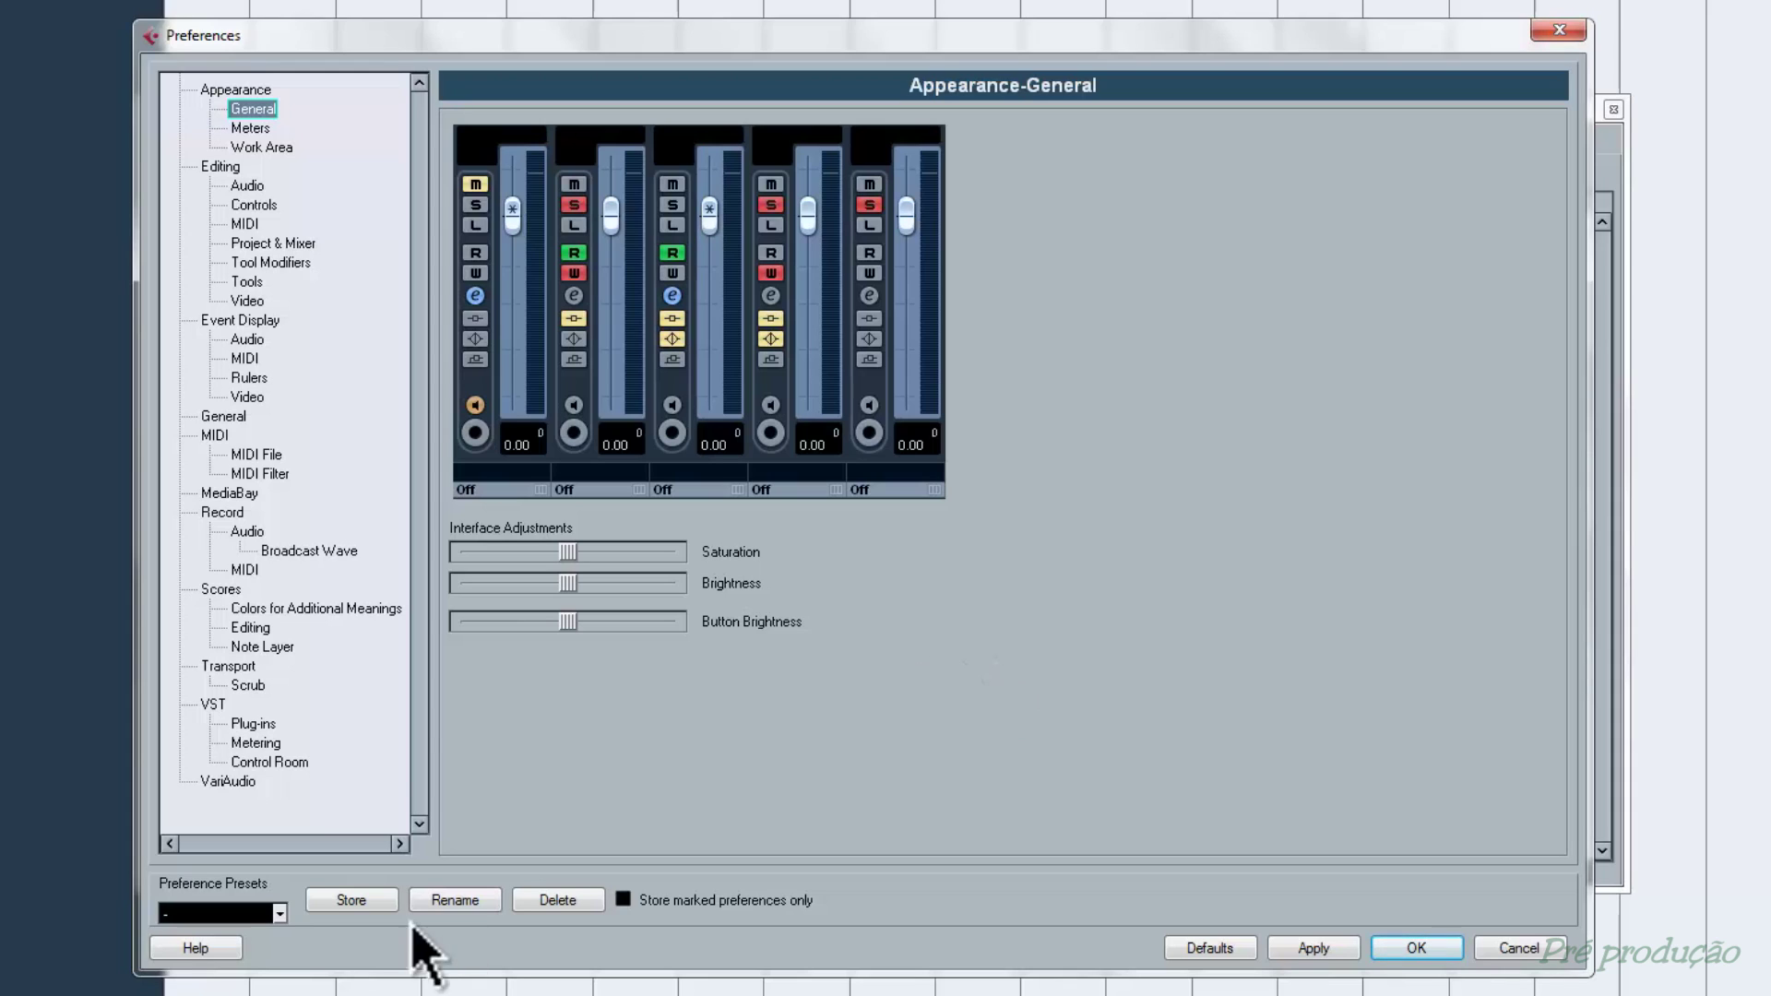
click(279, 914)
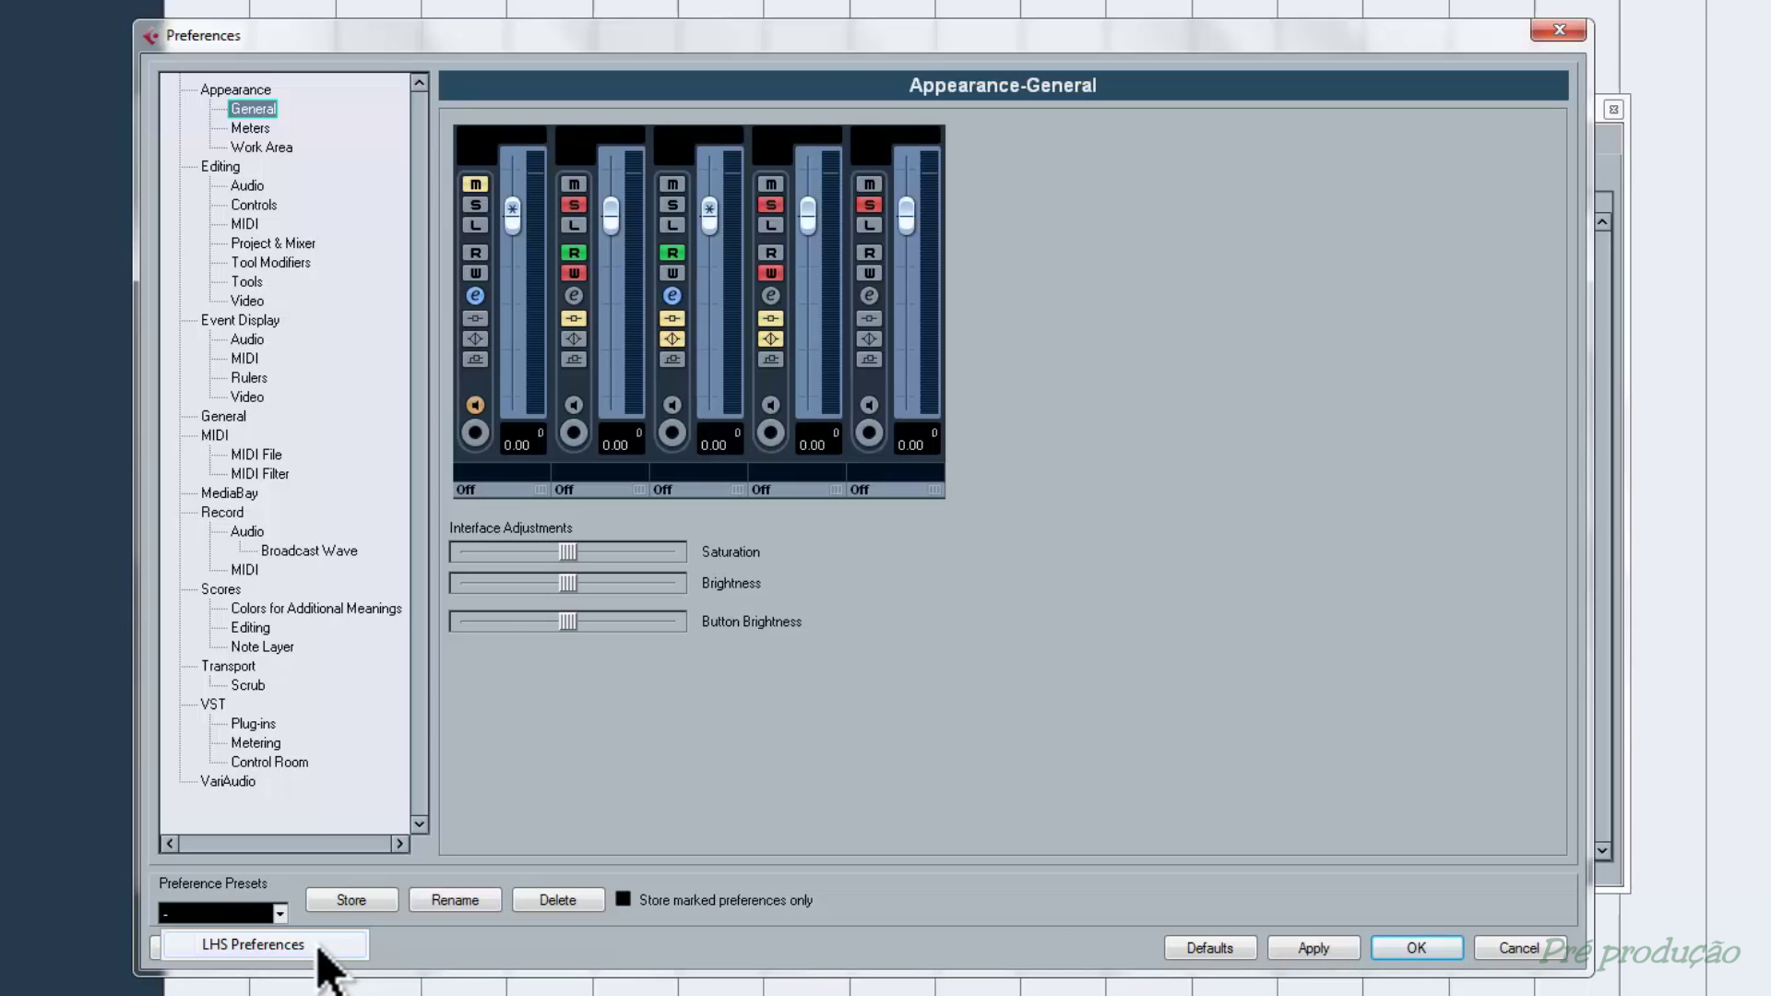
click(307, 946)
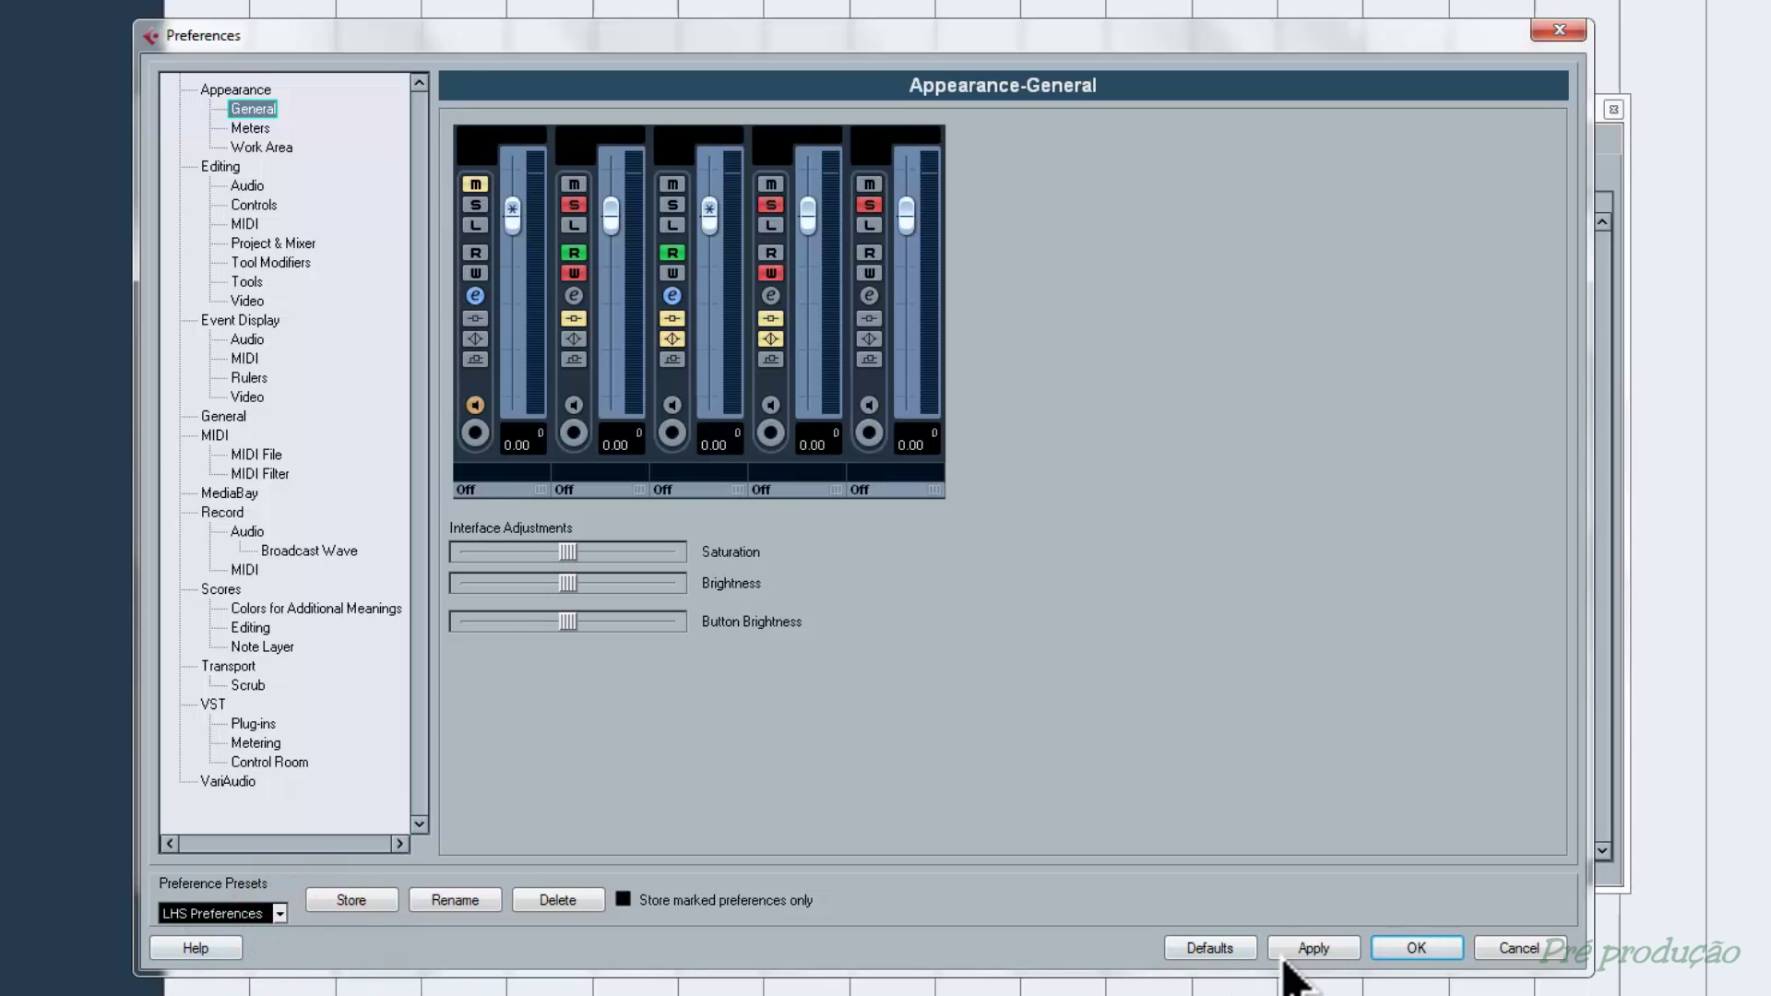
click(1312, 947)
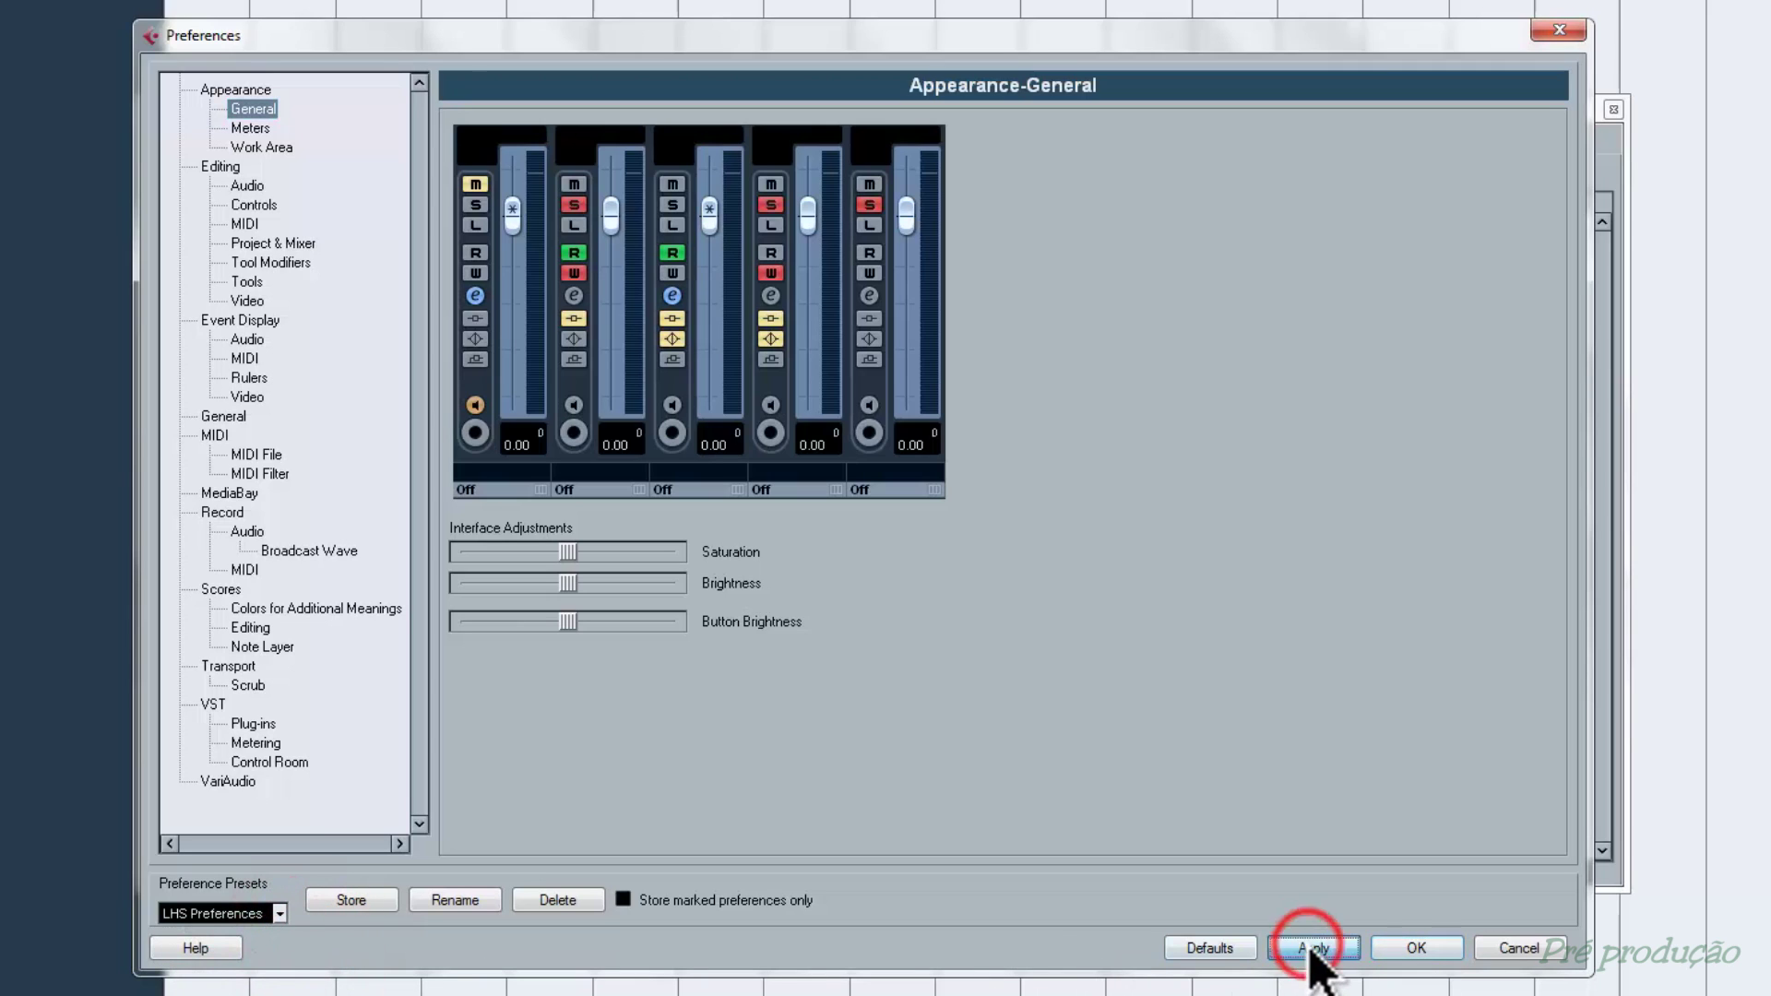
- Look through the Editing, Event Display, General, MIDI Filter and Appearance preferences, and accept the preferences
click(220, 167)
click(240, 321)
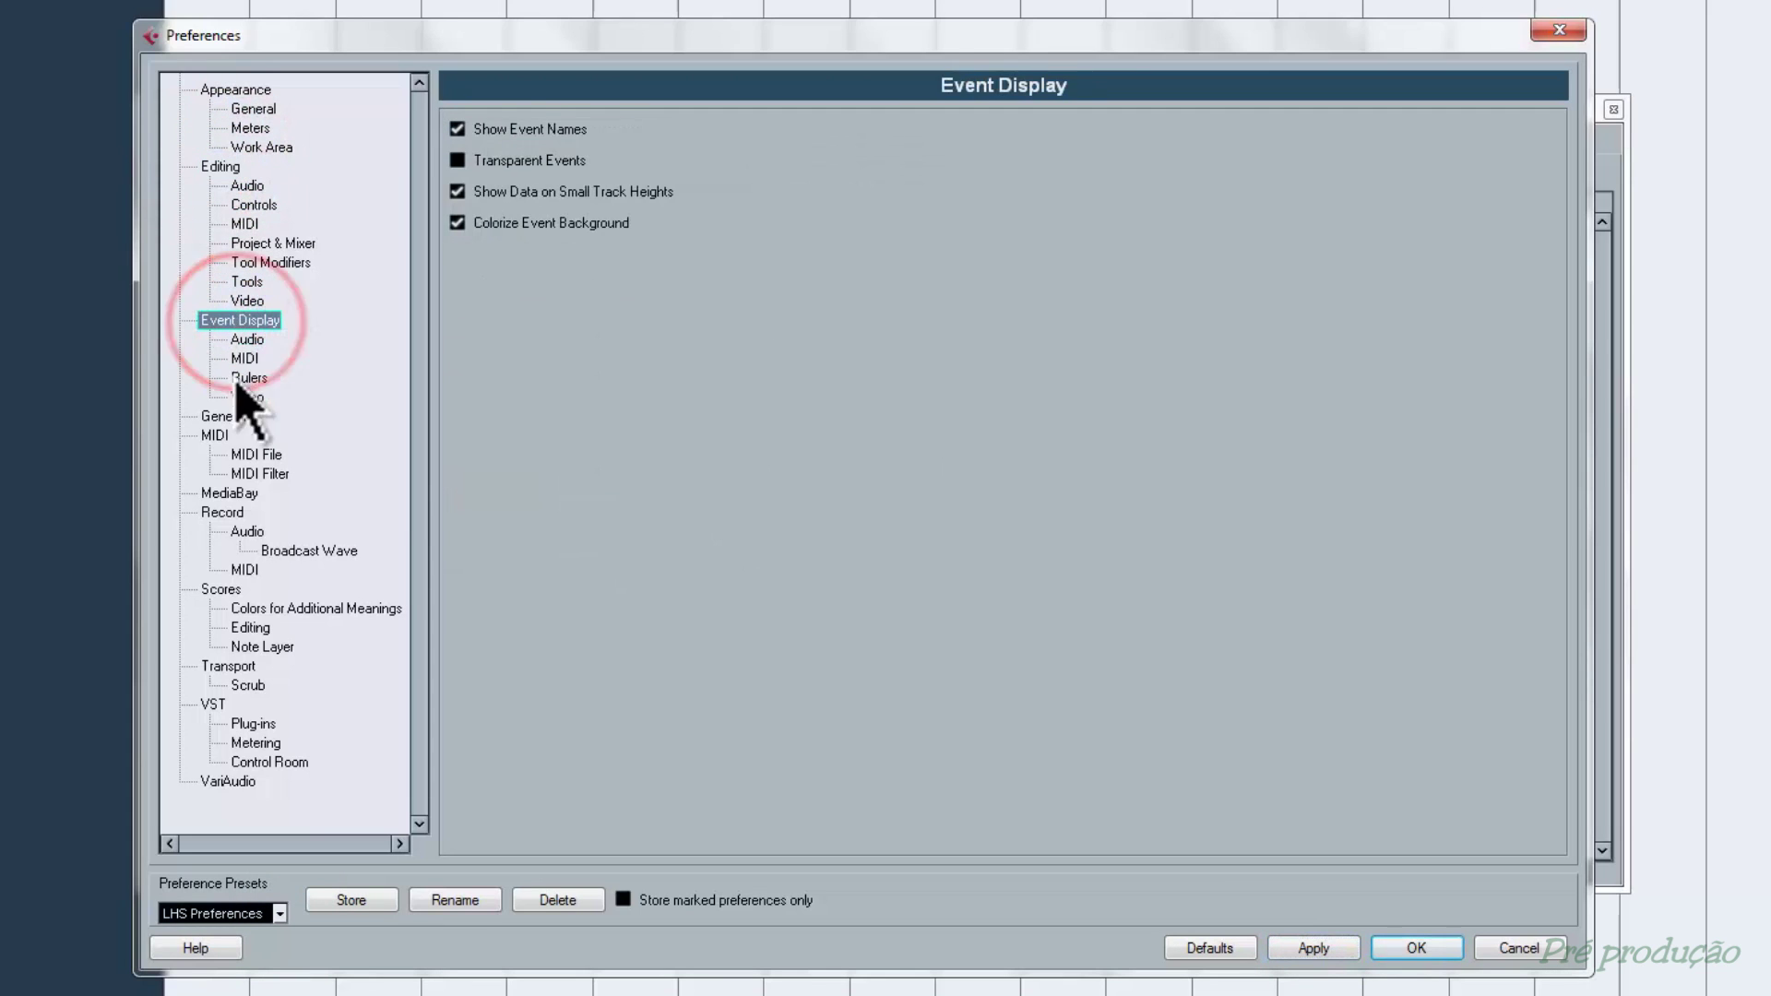
click(226, 417)
click(251, 475)
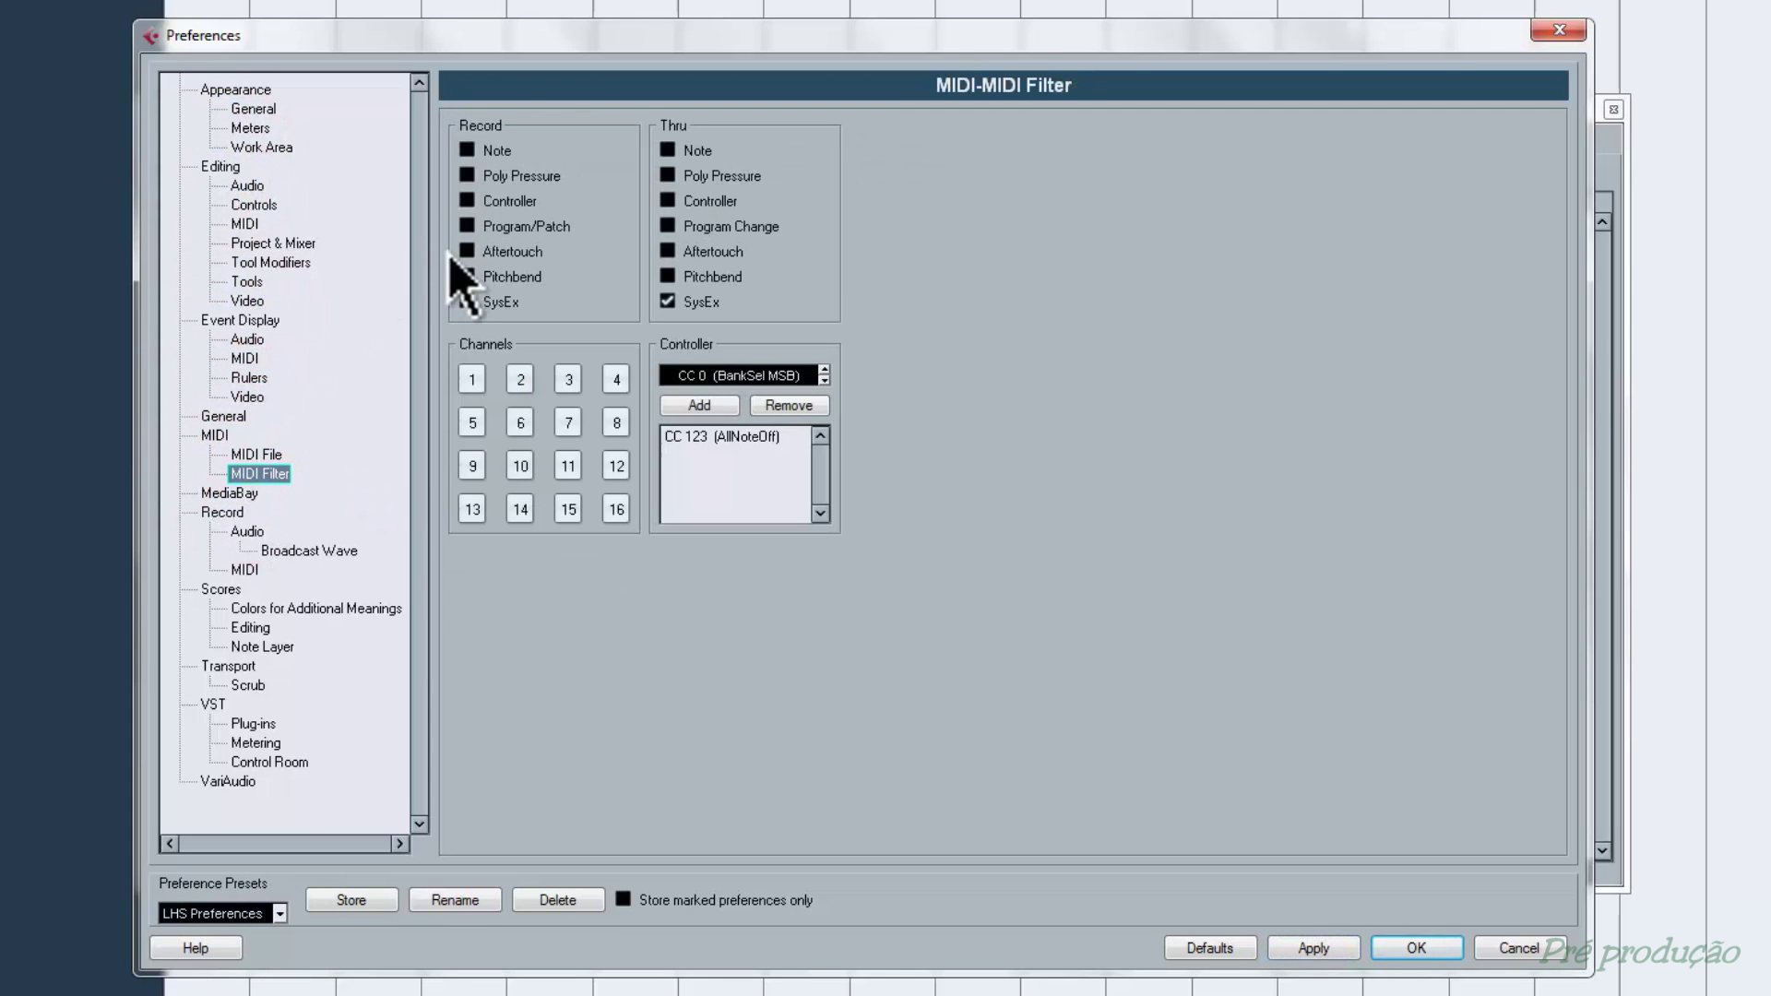
click(252, 109)
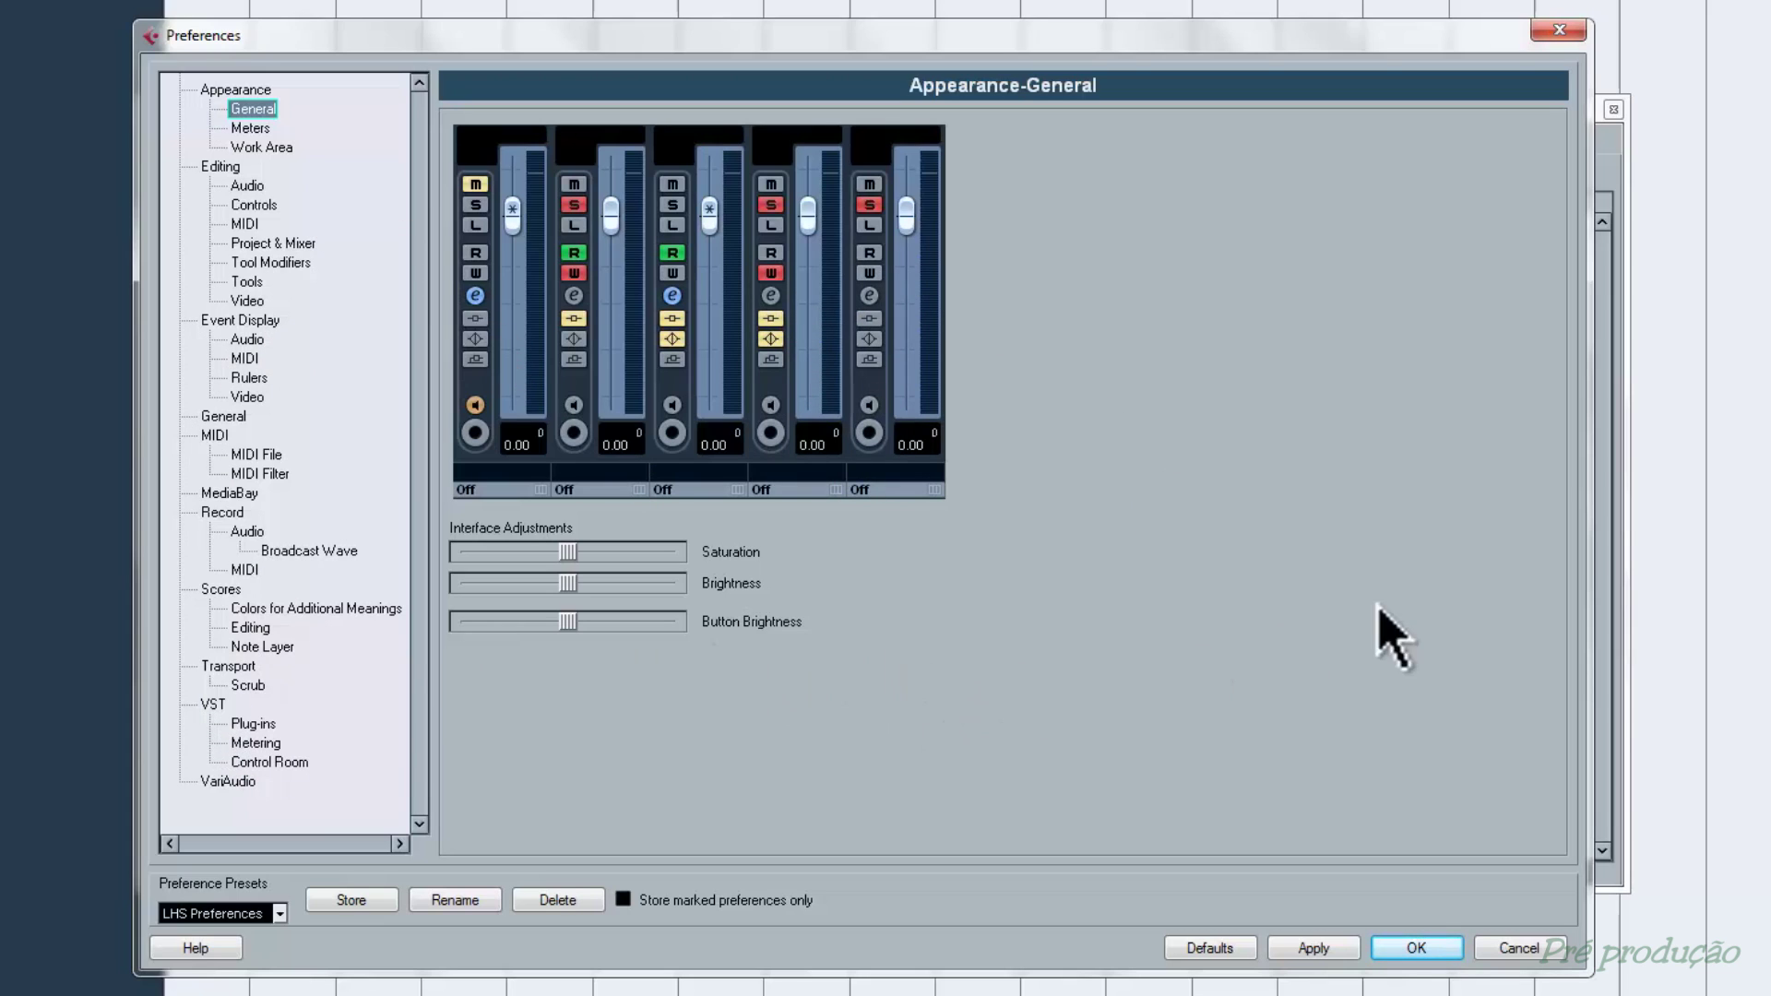
click(1419, 949)
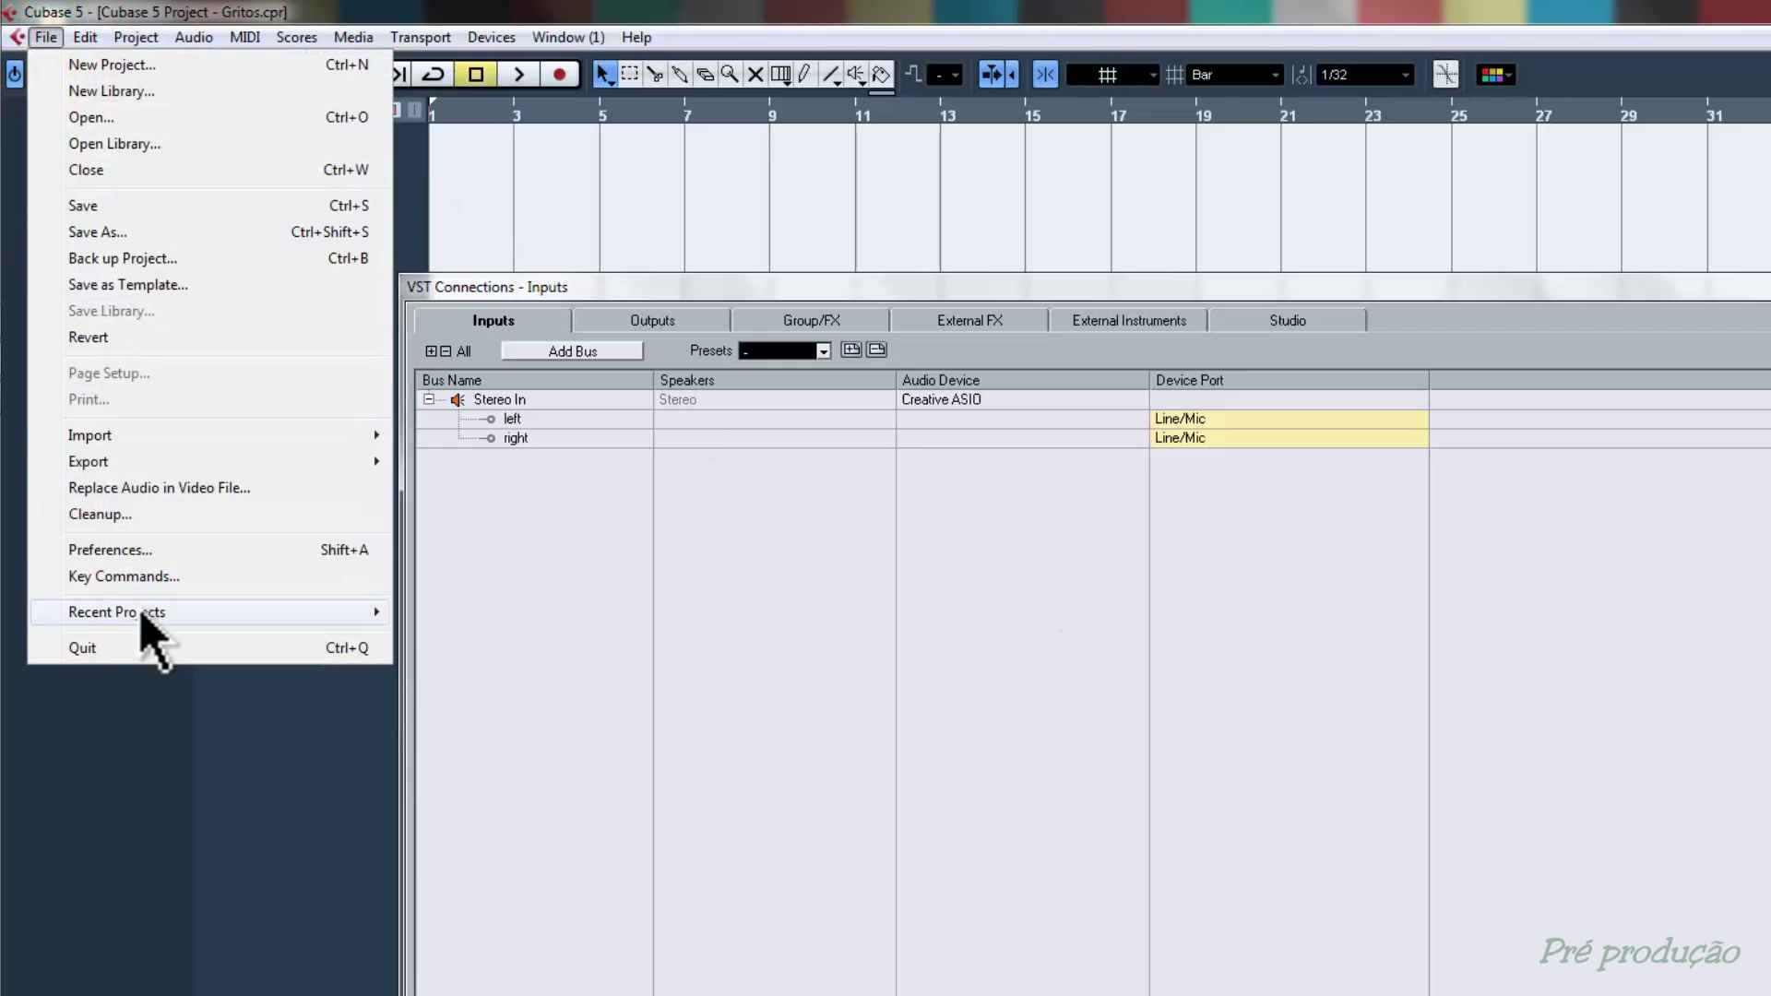
- Load the Limiar Home Studio preset in the key commands settings and accept it
click(179, 576)
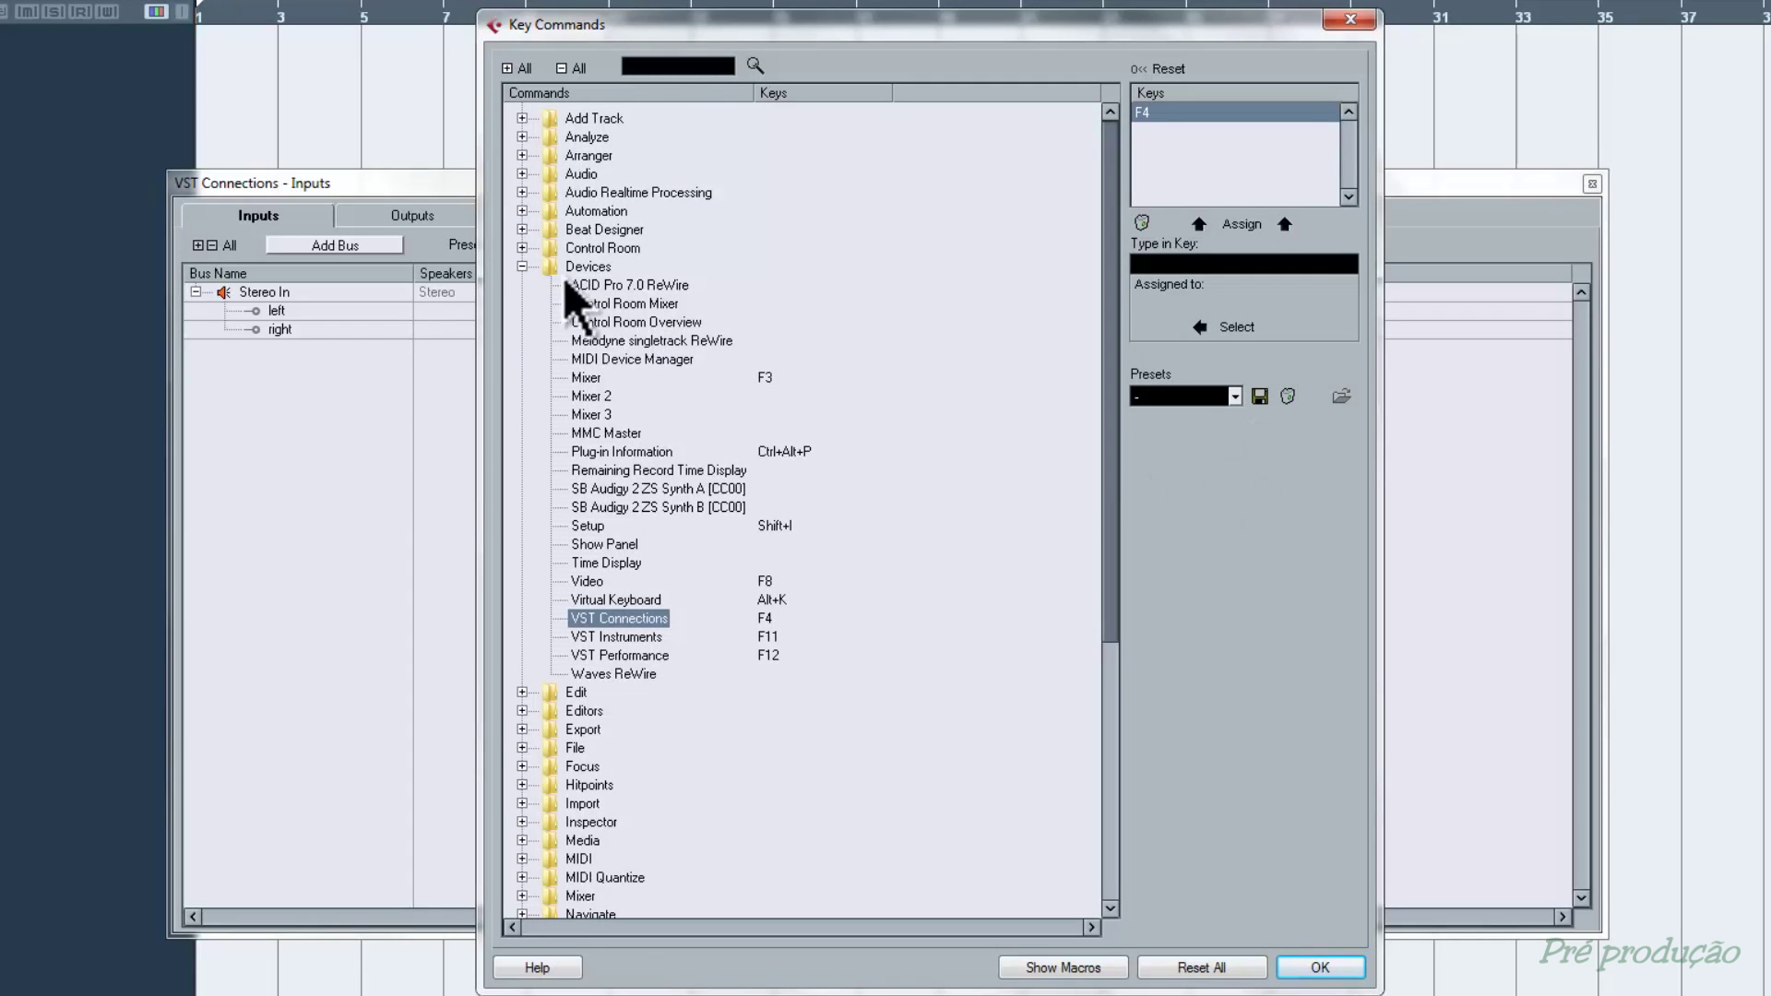
click(522, 266)
click(1182, 585)
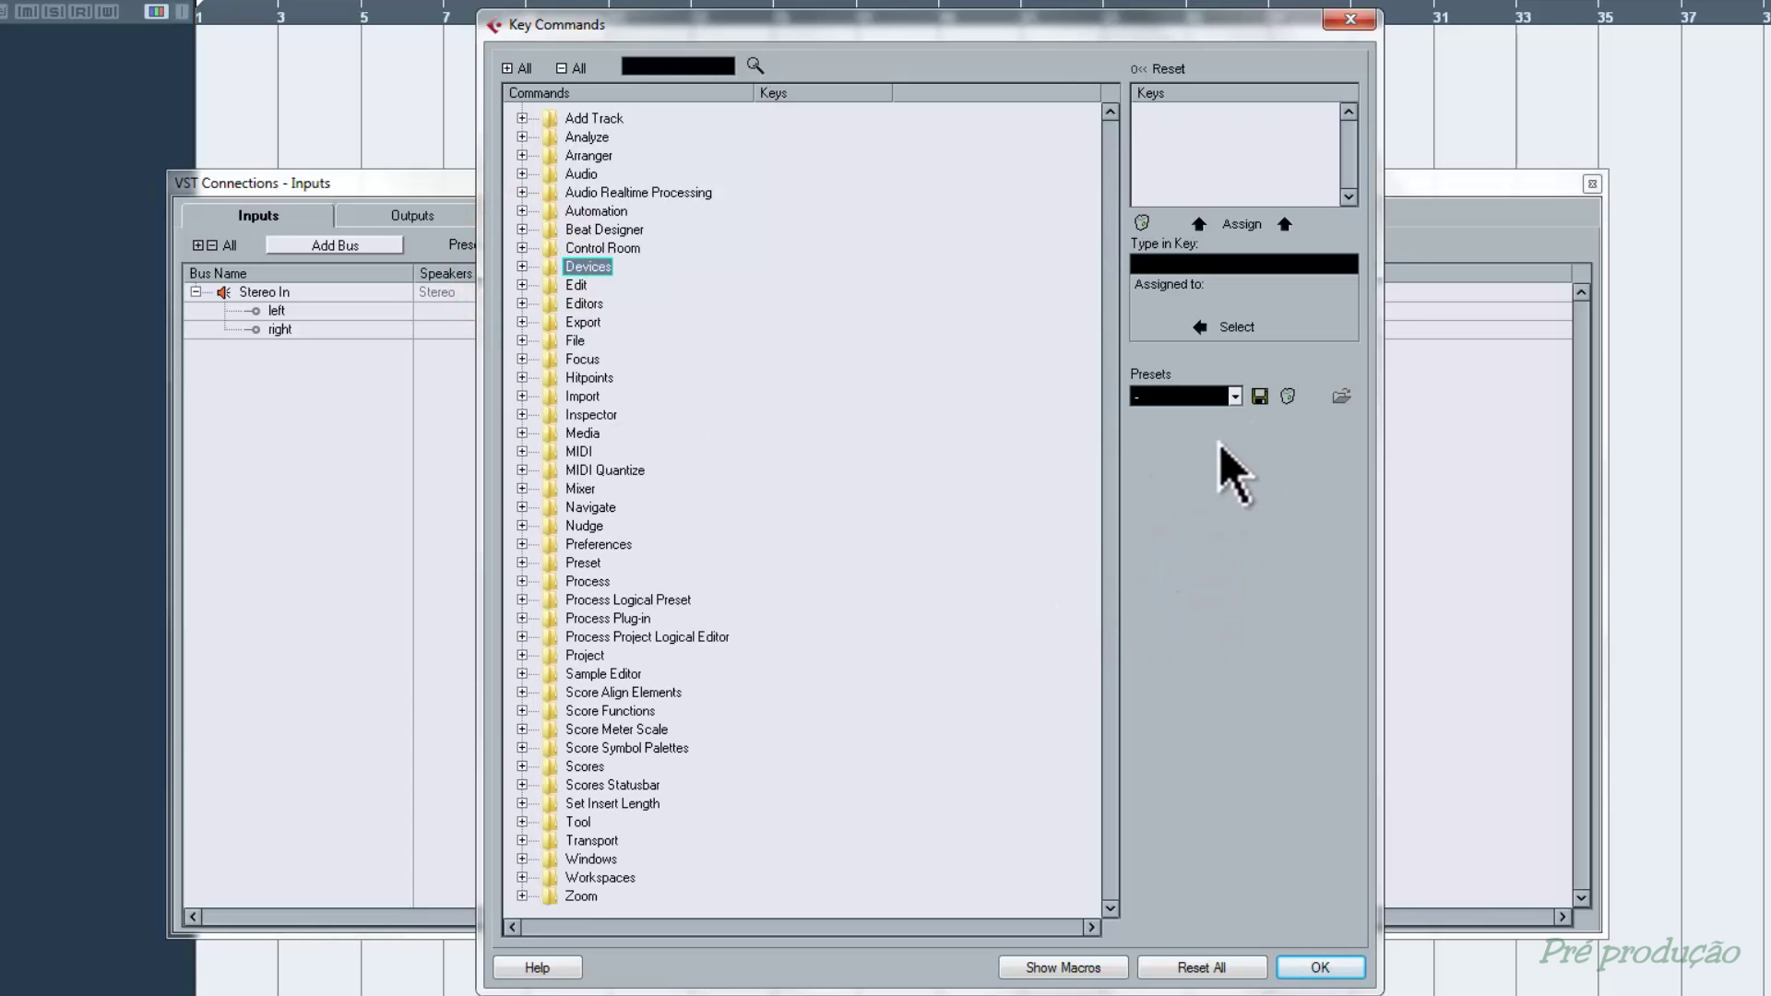
click(1235, 396)
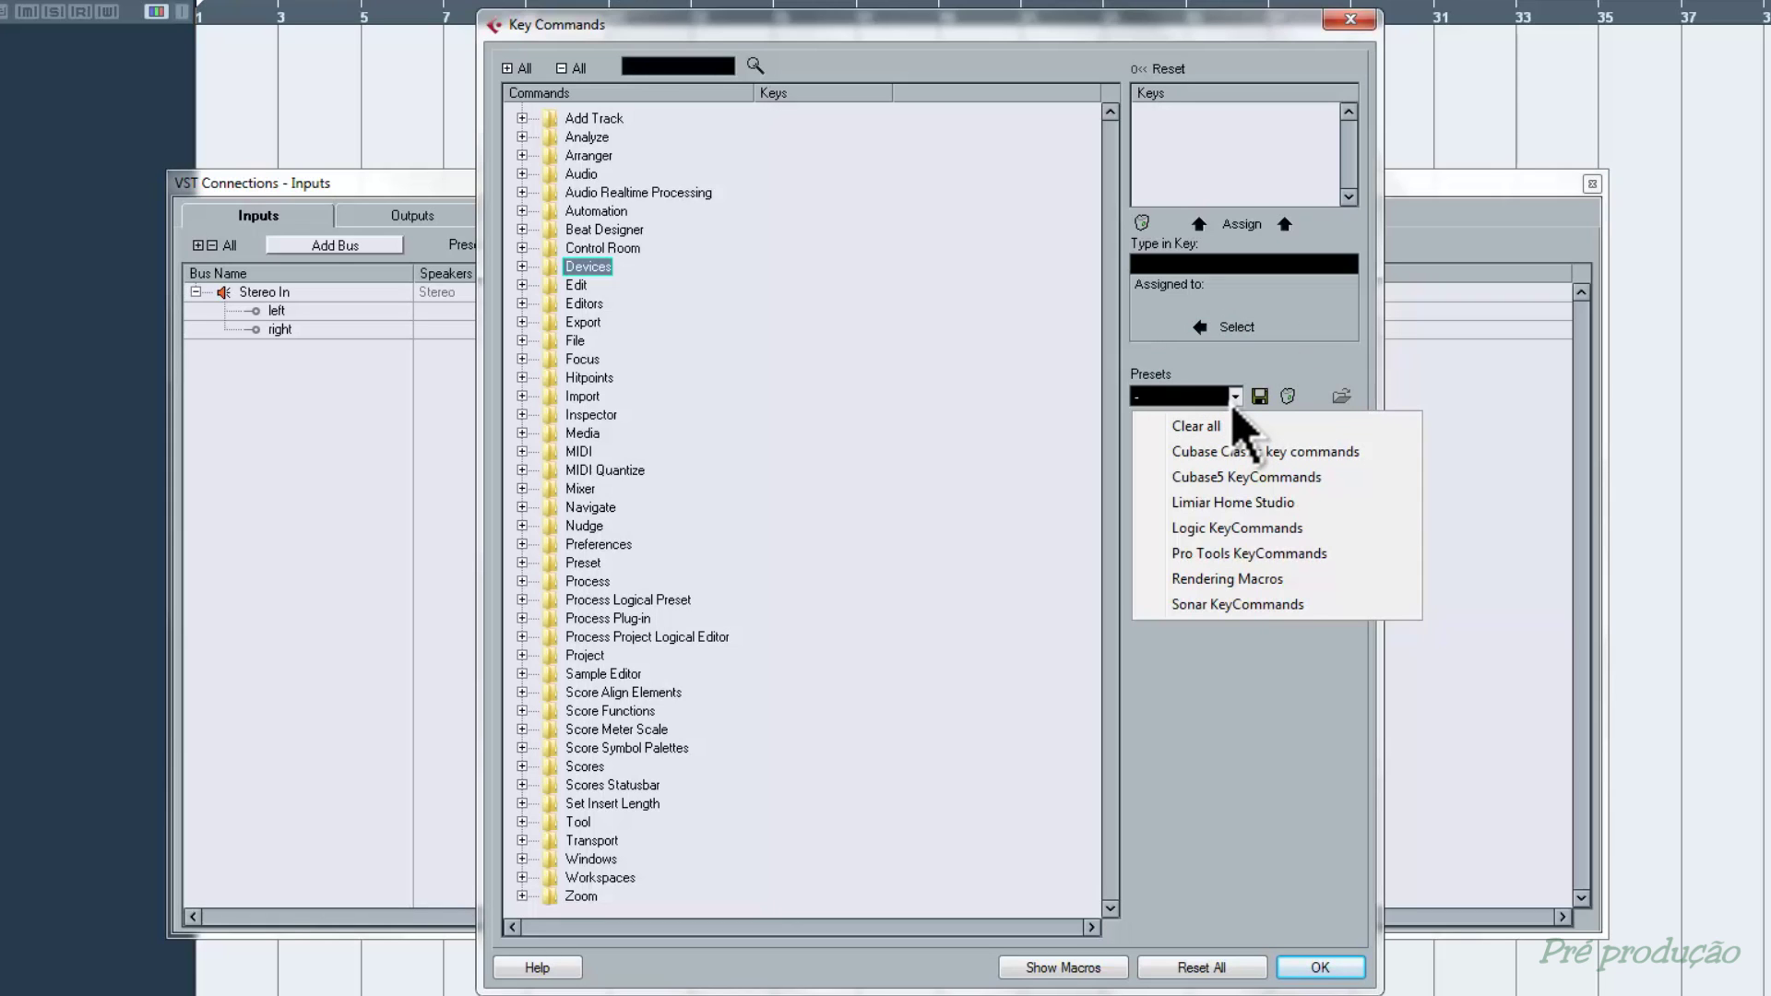
click(1236, 506)
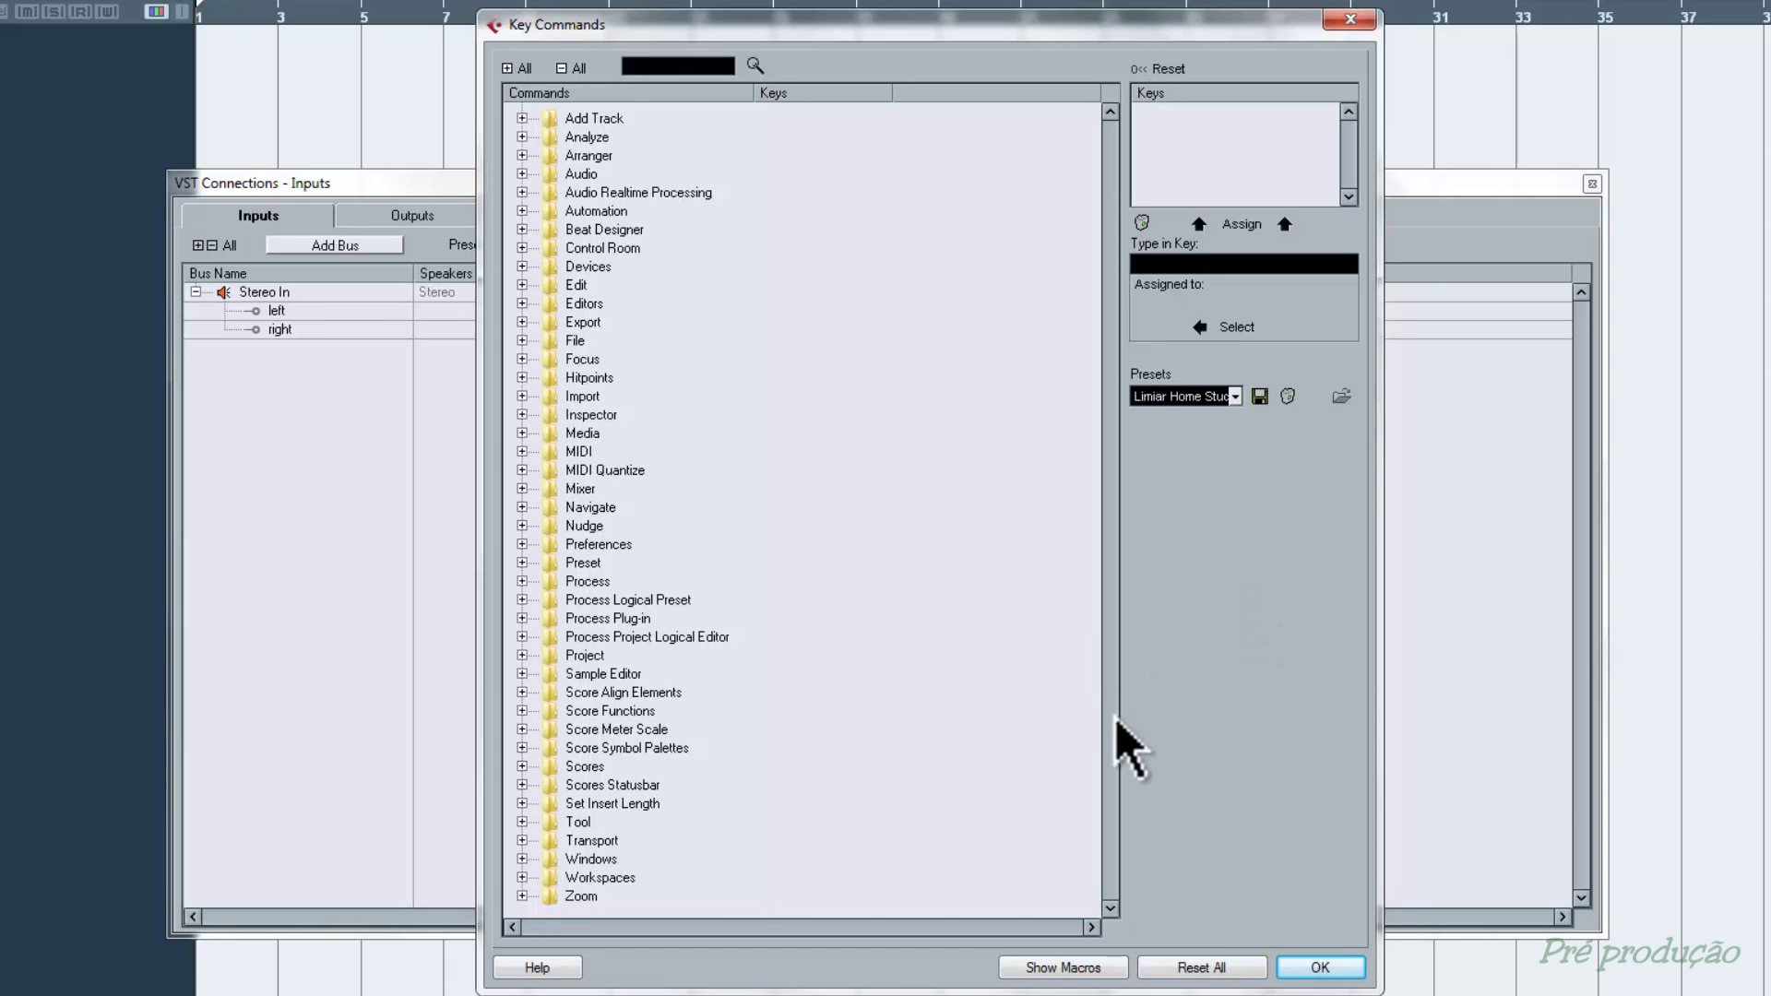
click(1327, 967)
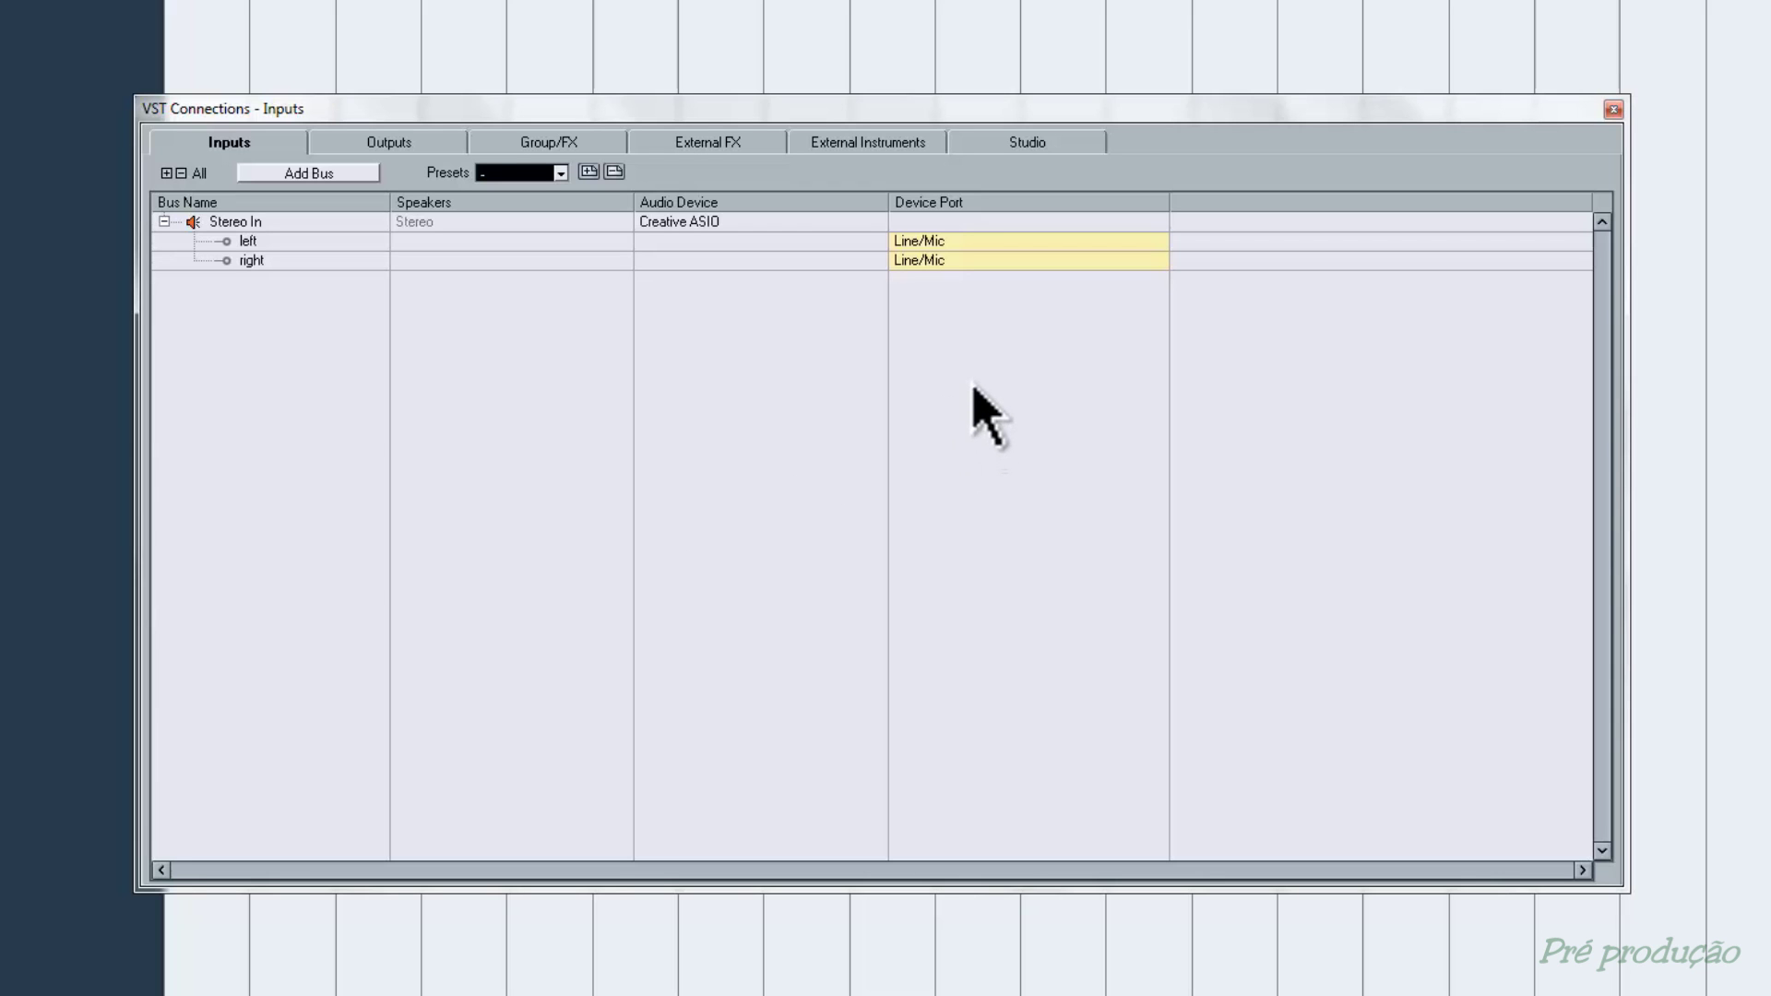
- Check the device ports available for the right channel of the Stereo In bus without changing the assignment
click(964, 262)
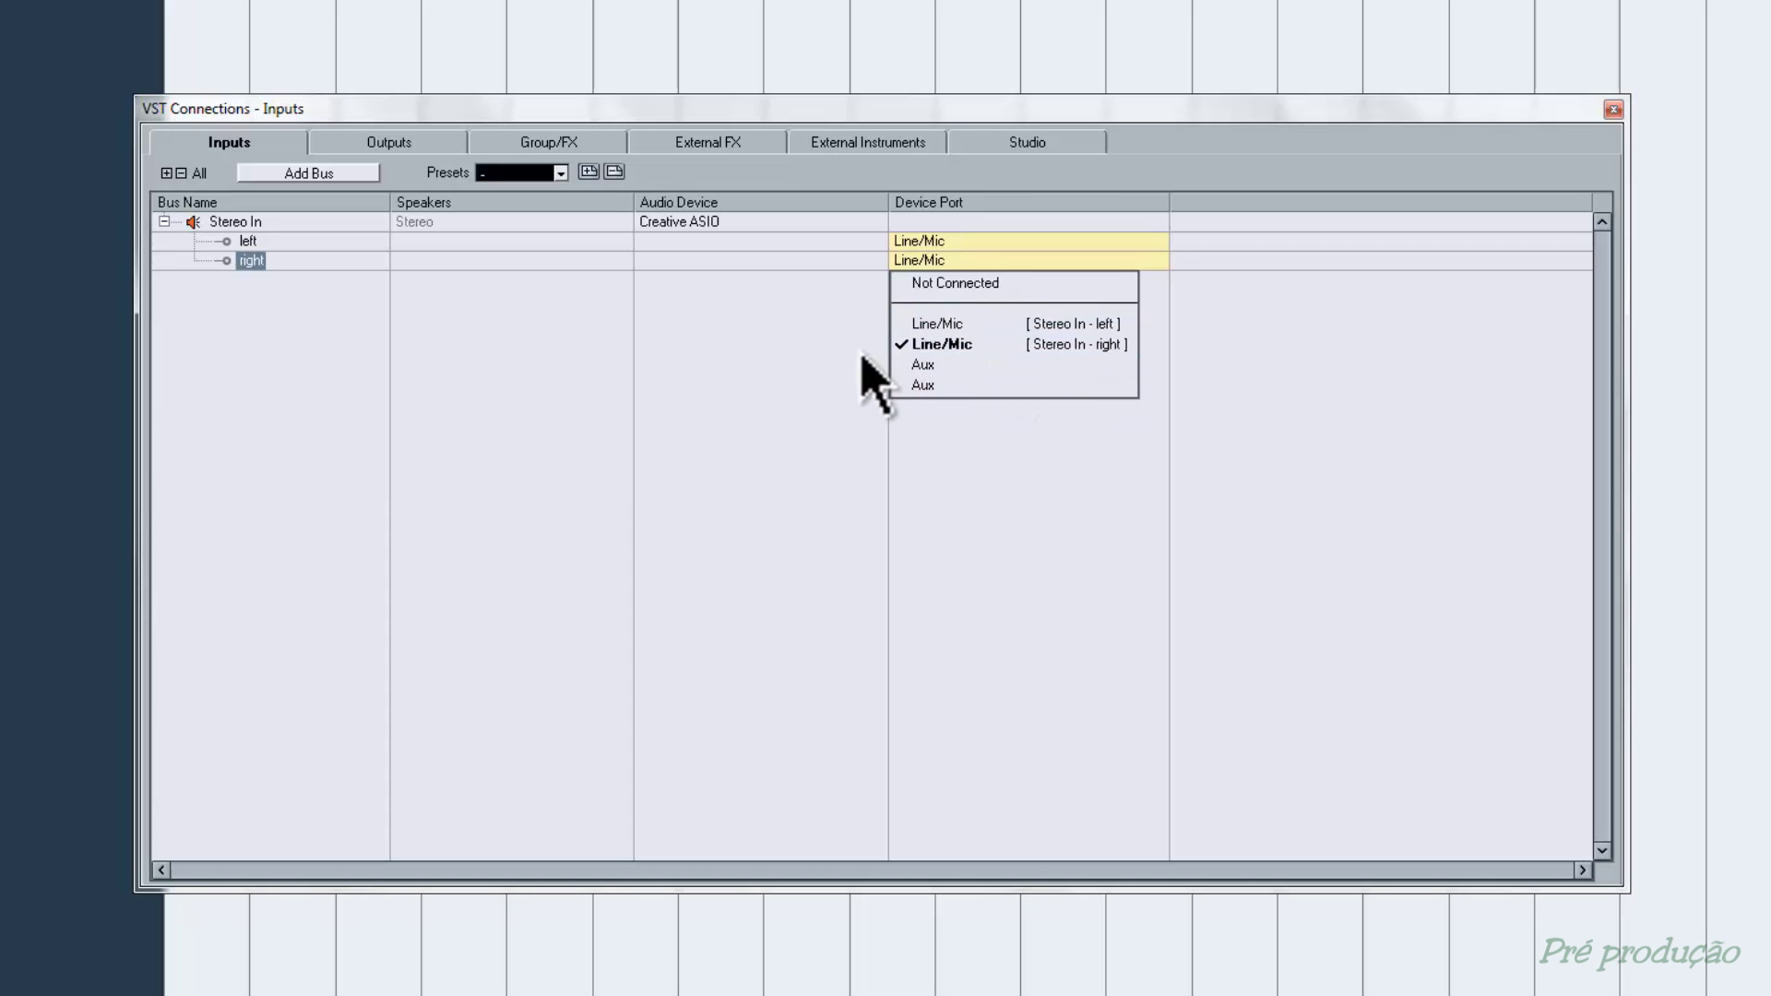
click(811, 379)
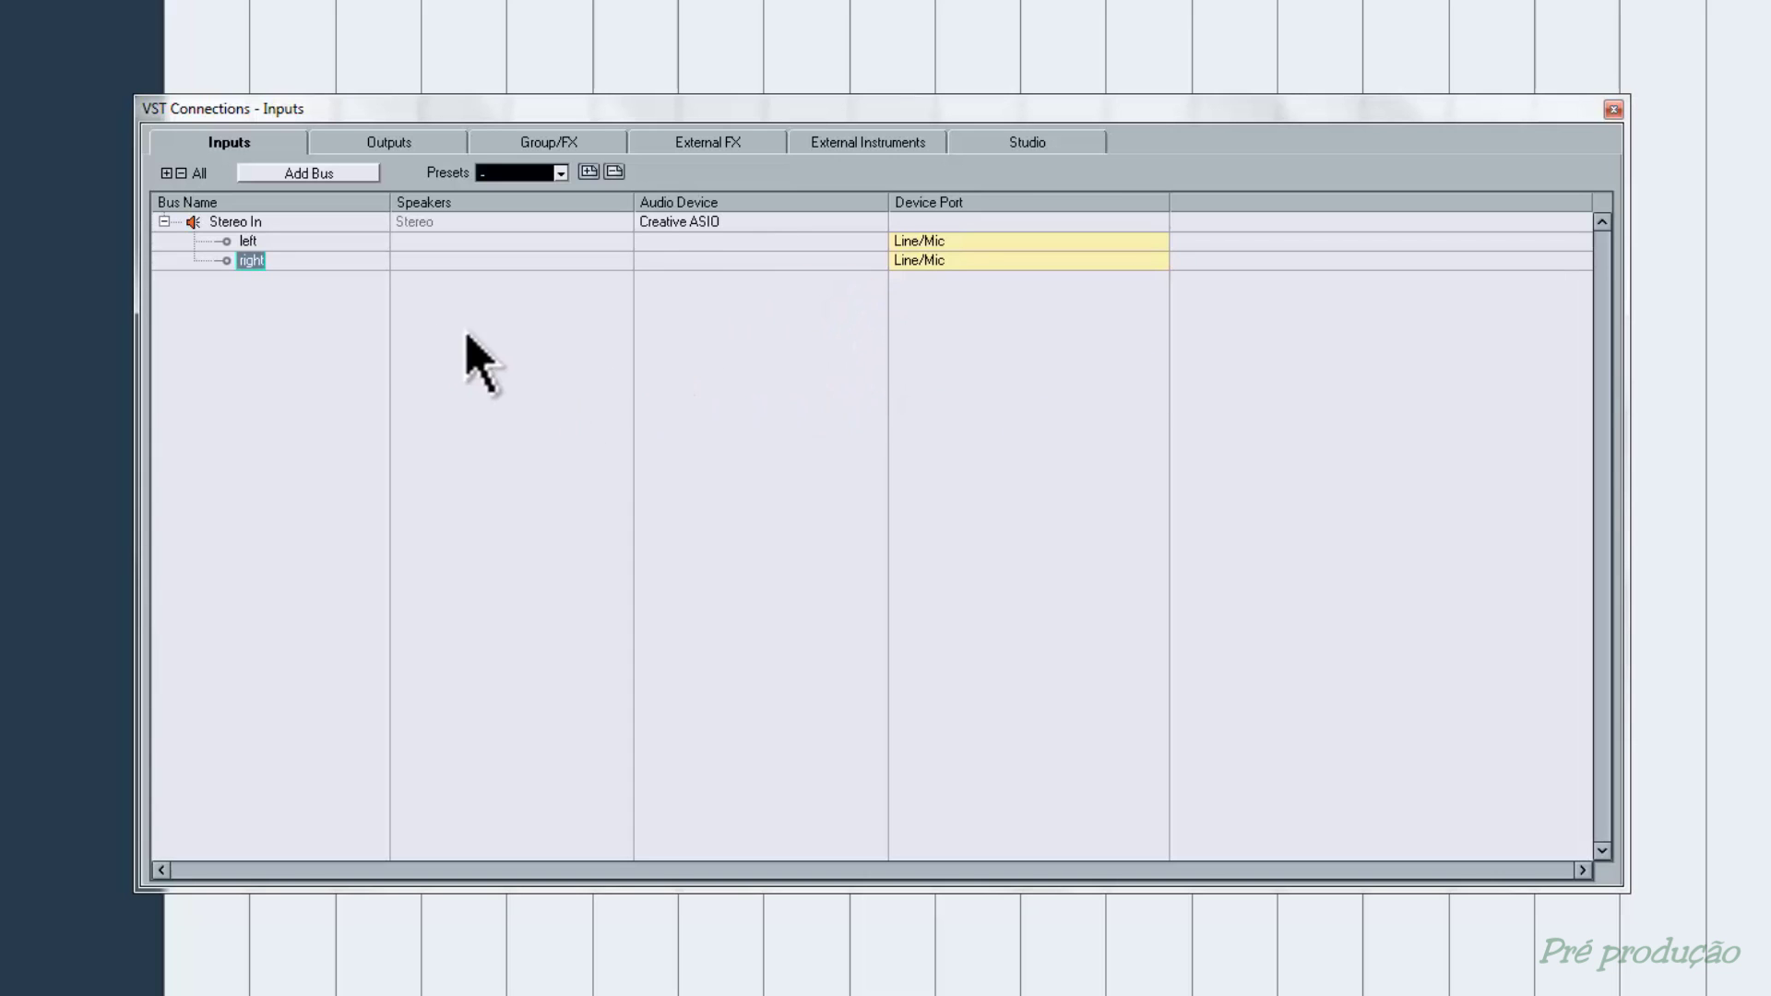
click(285, 339)
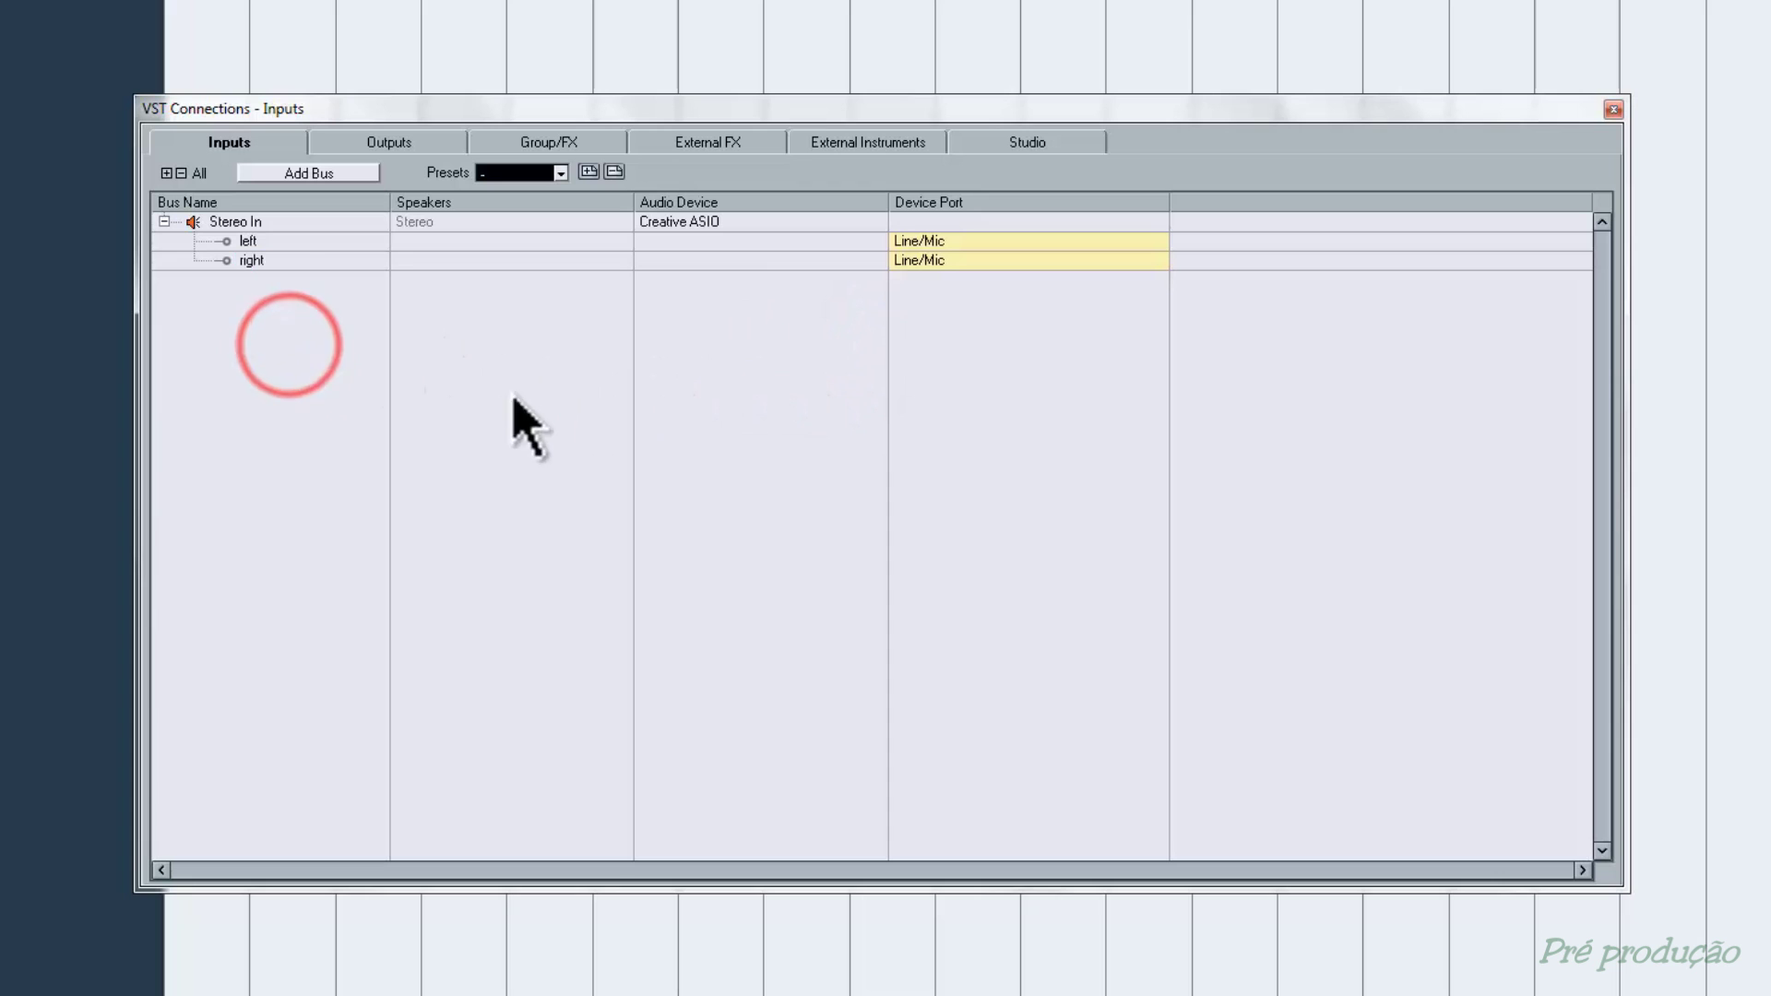
- Check the device ports available for the right channel of the Stereo Out bus and return to the input connections
click(389, 143)
click(1102, 261)
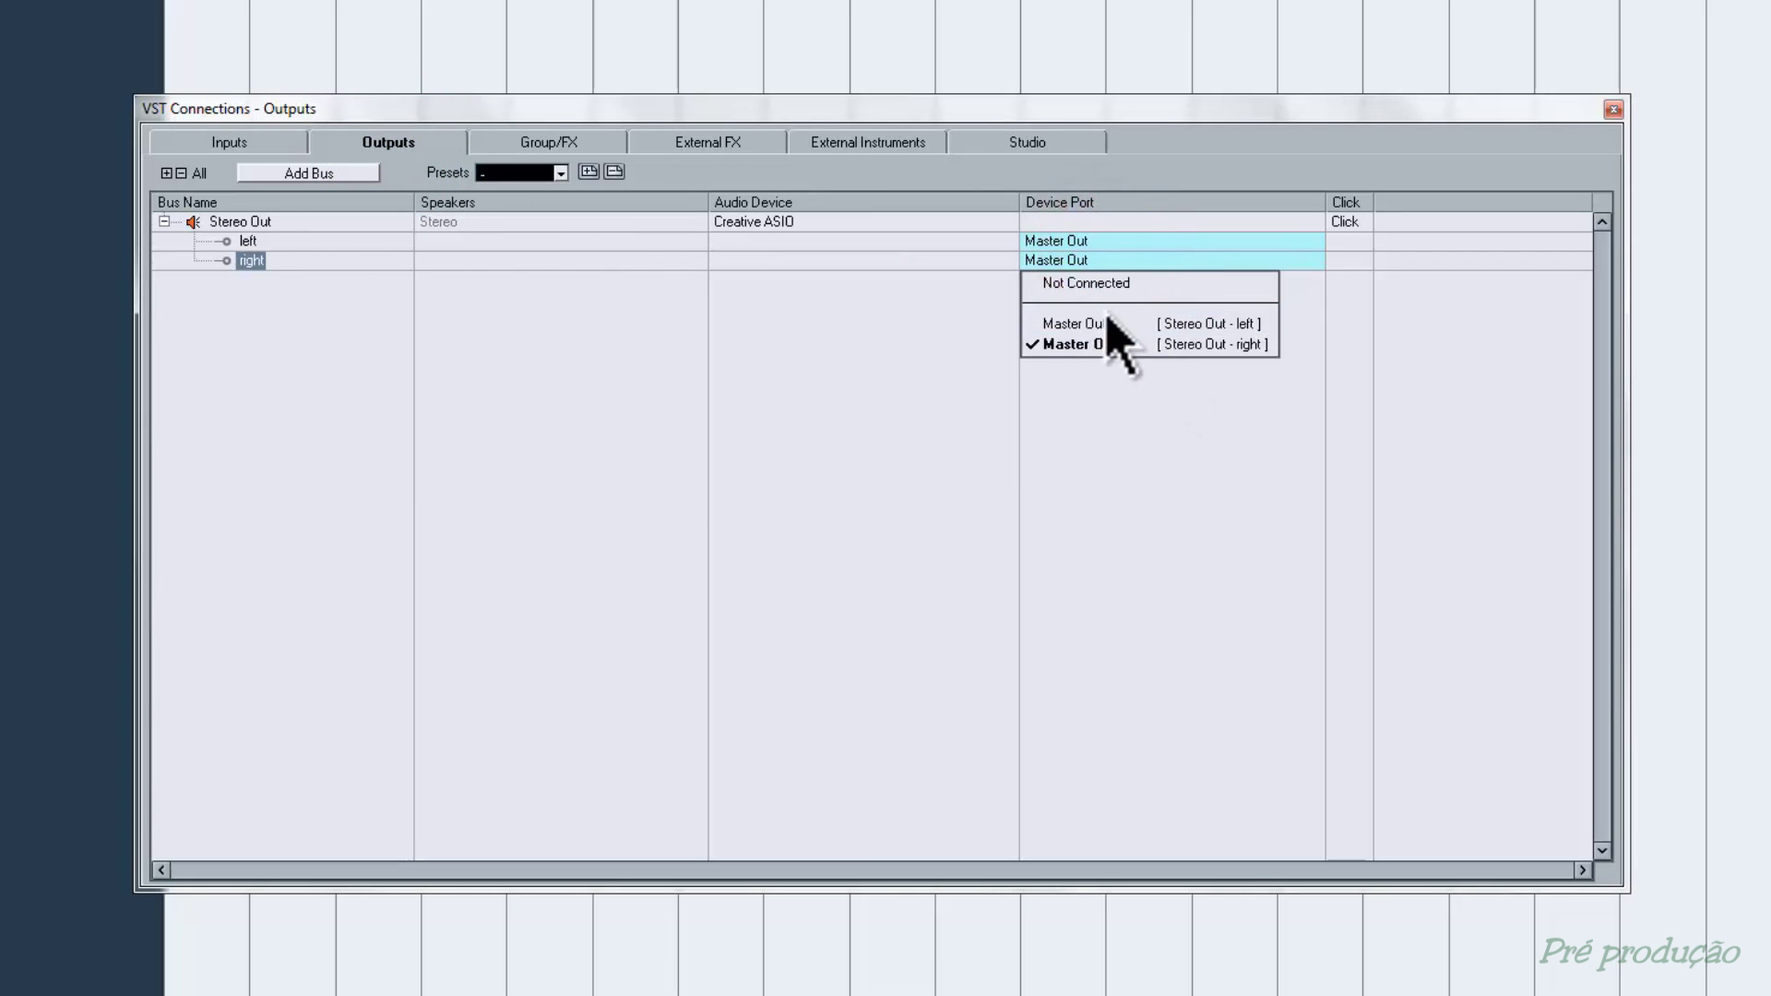
click(860, 365)
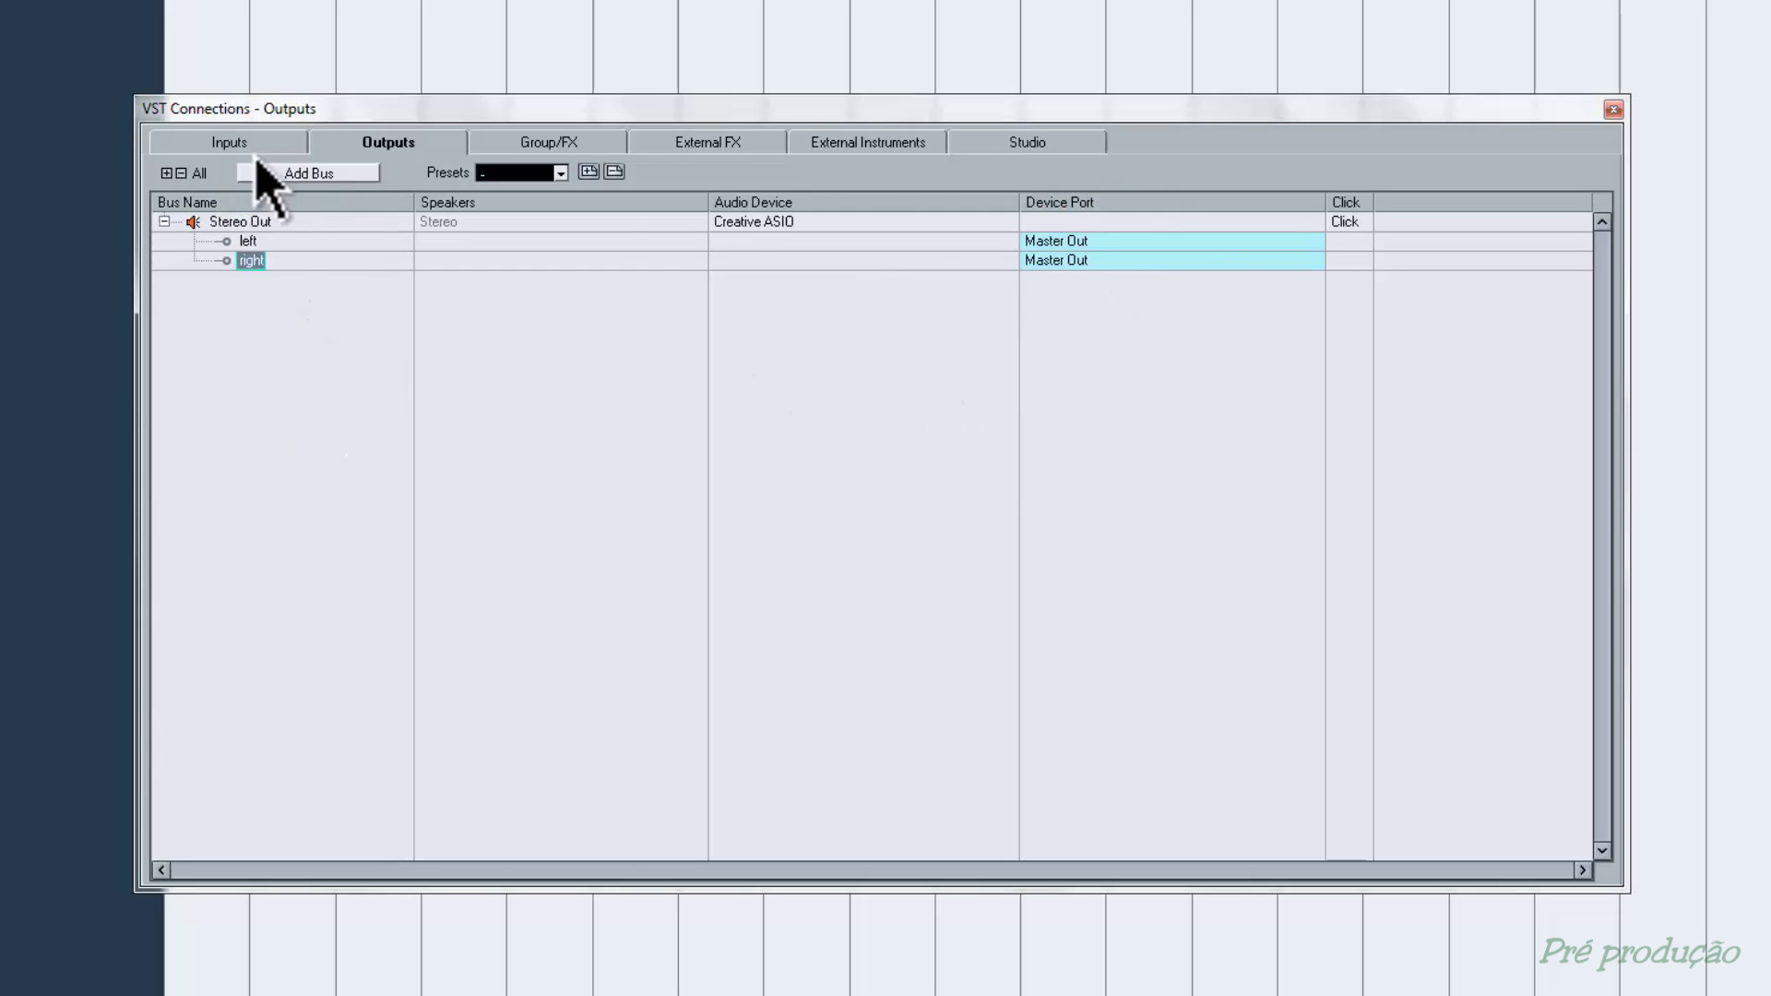
click(228, 144)
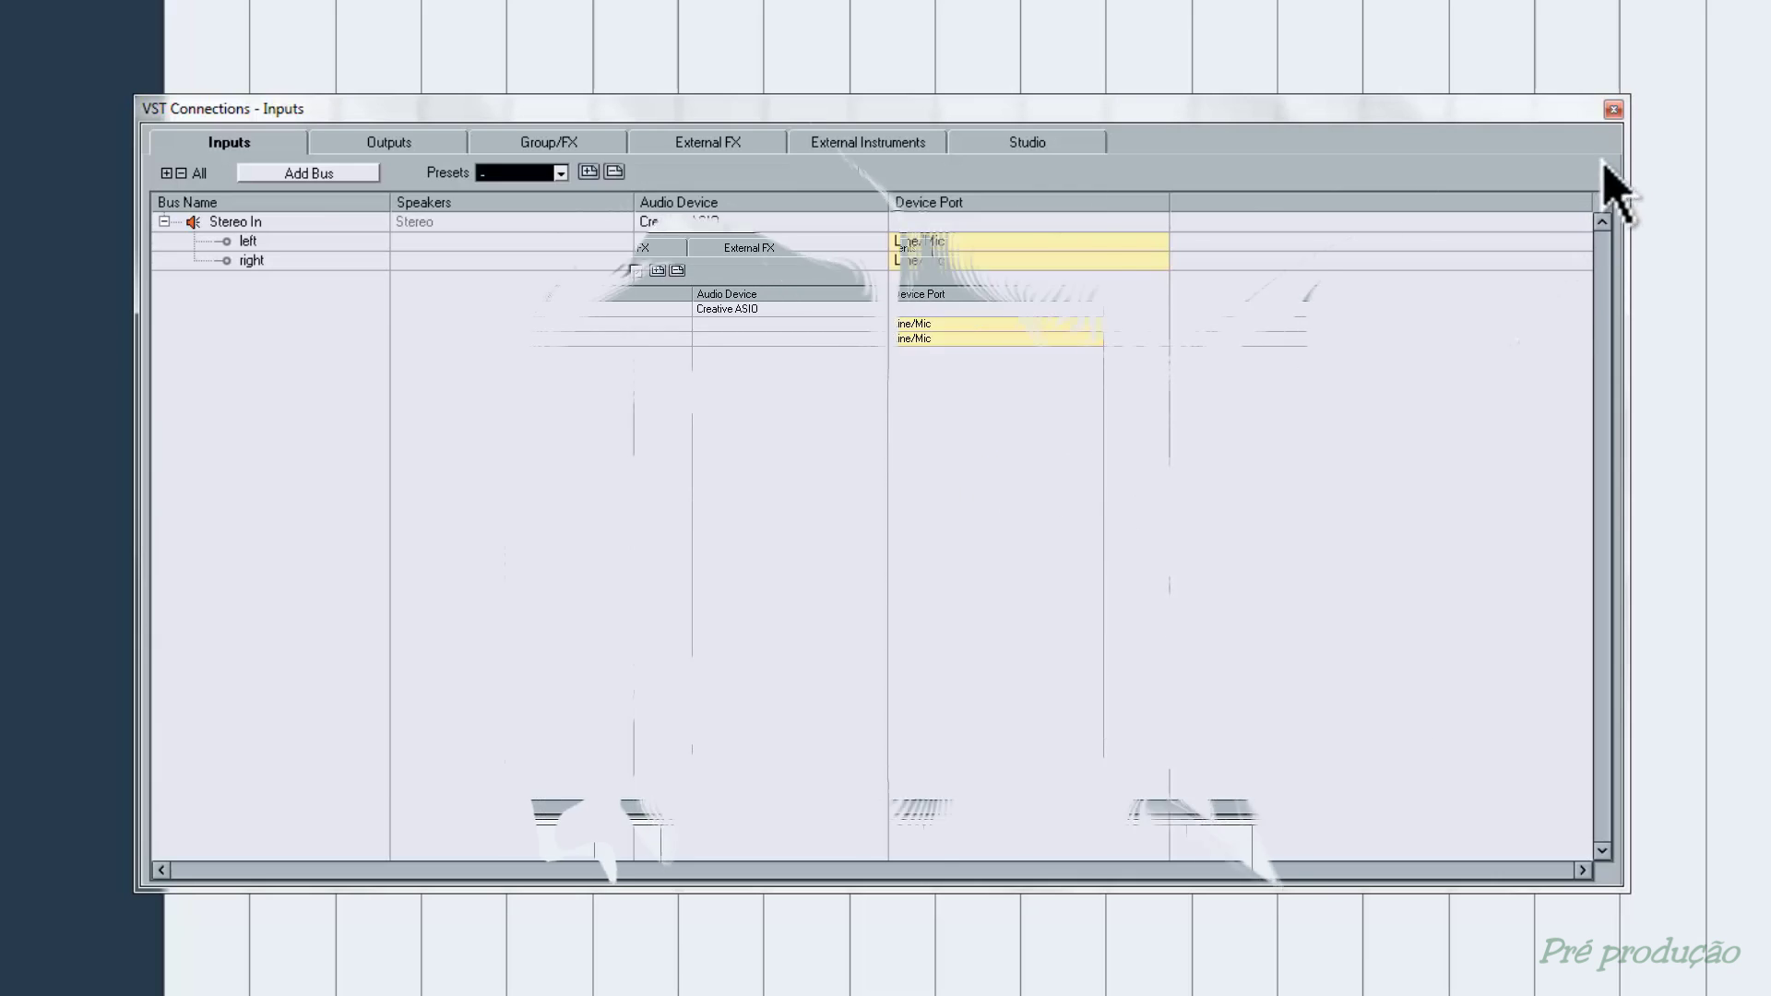
- Close the VST connections and add a mono audio track to the project
click(1613, 109)
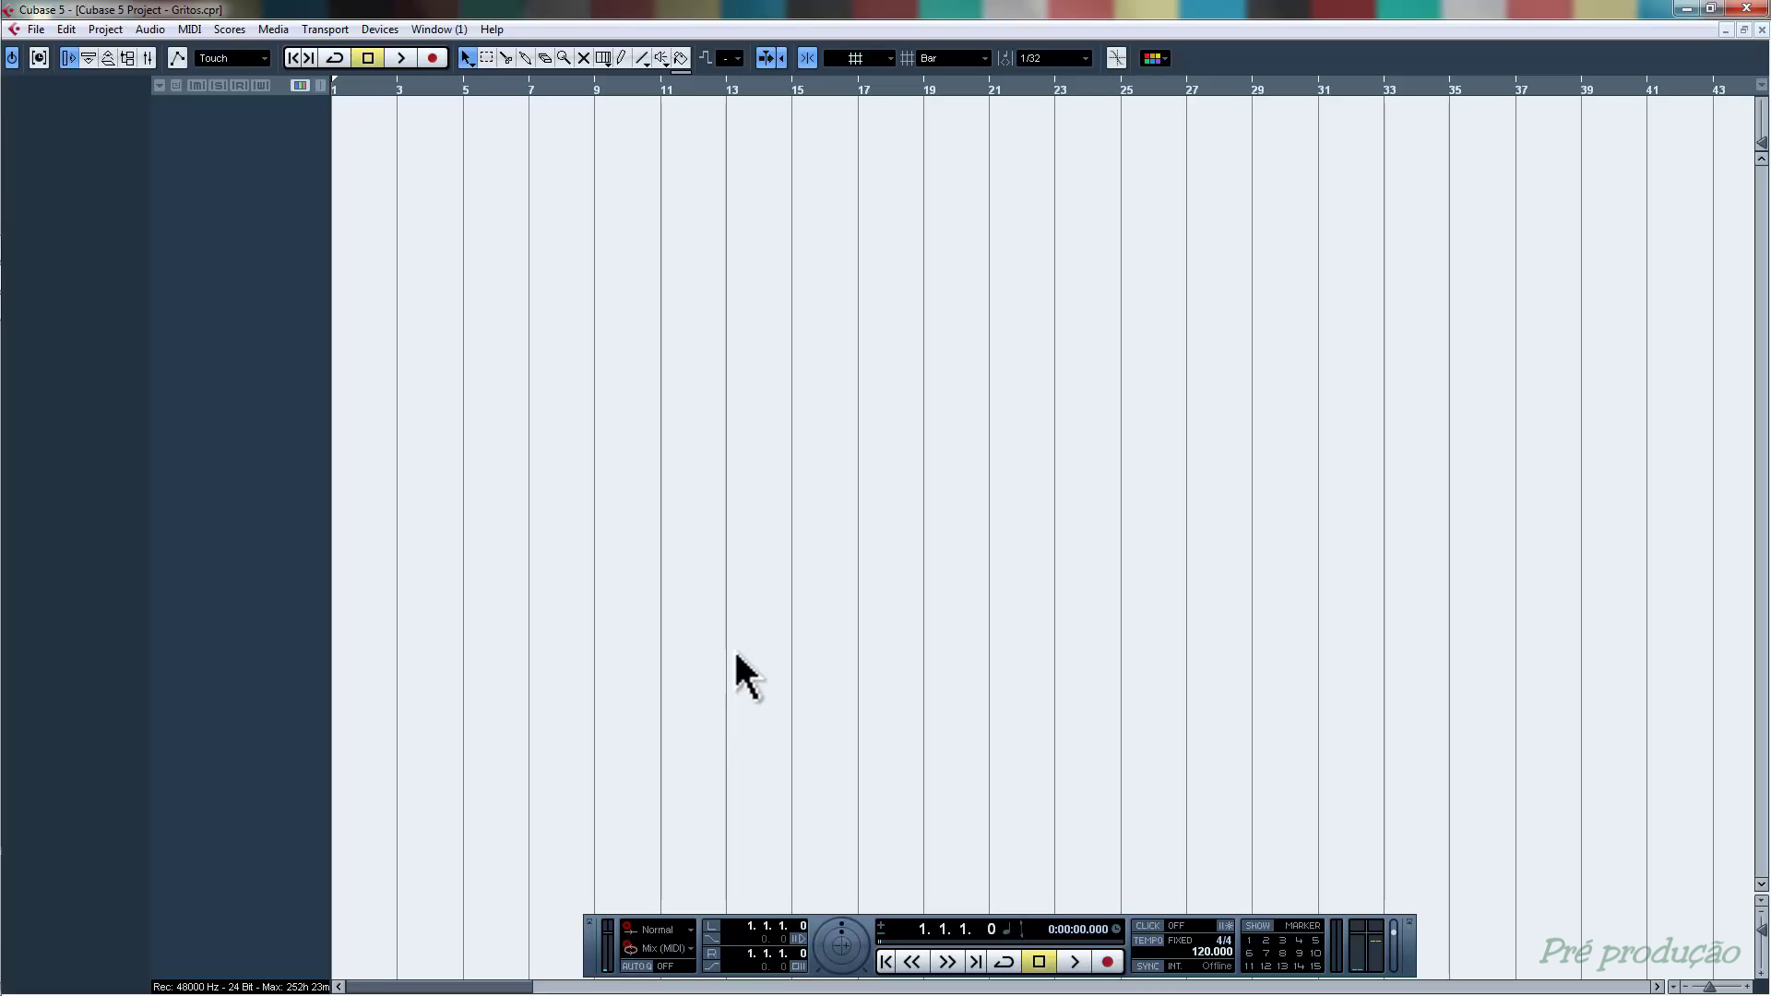
key(ctrl+alt+a)
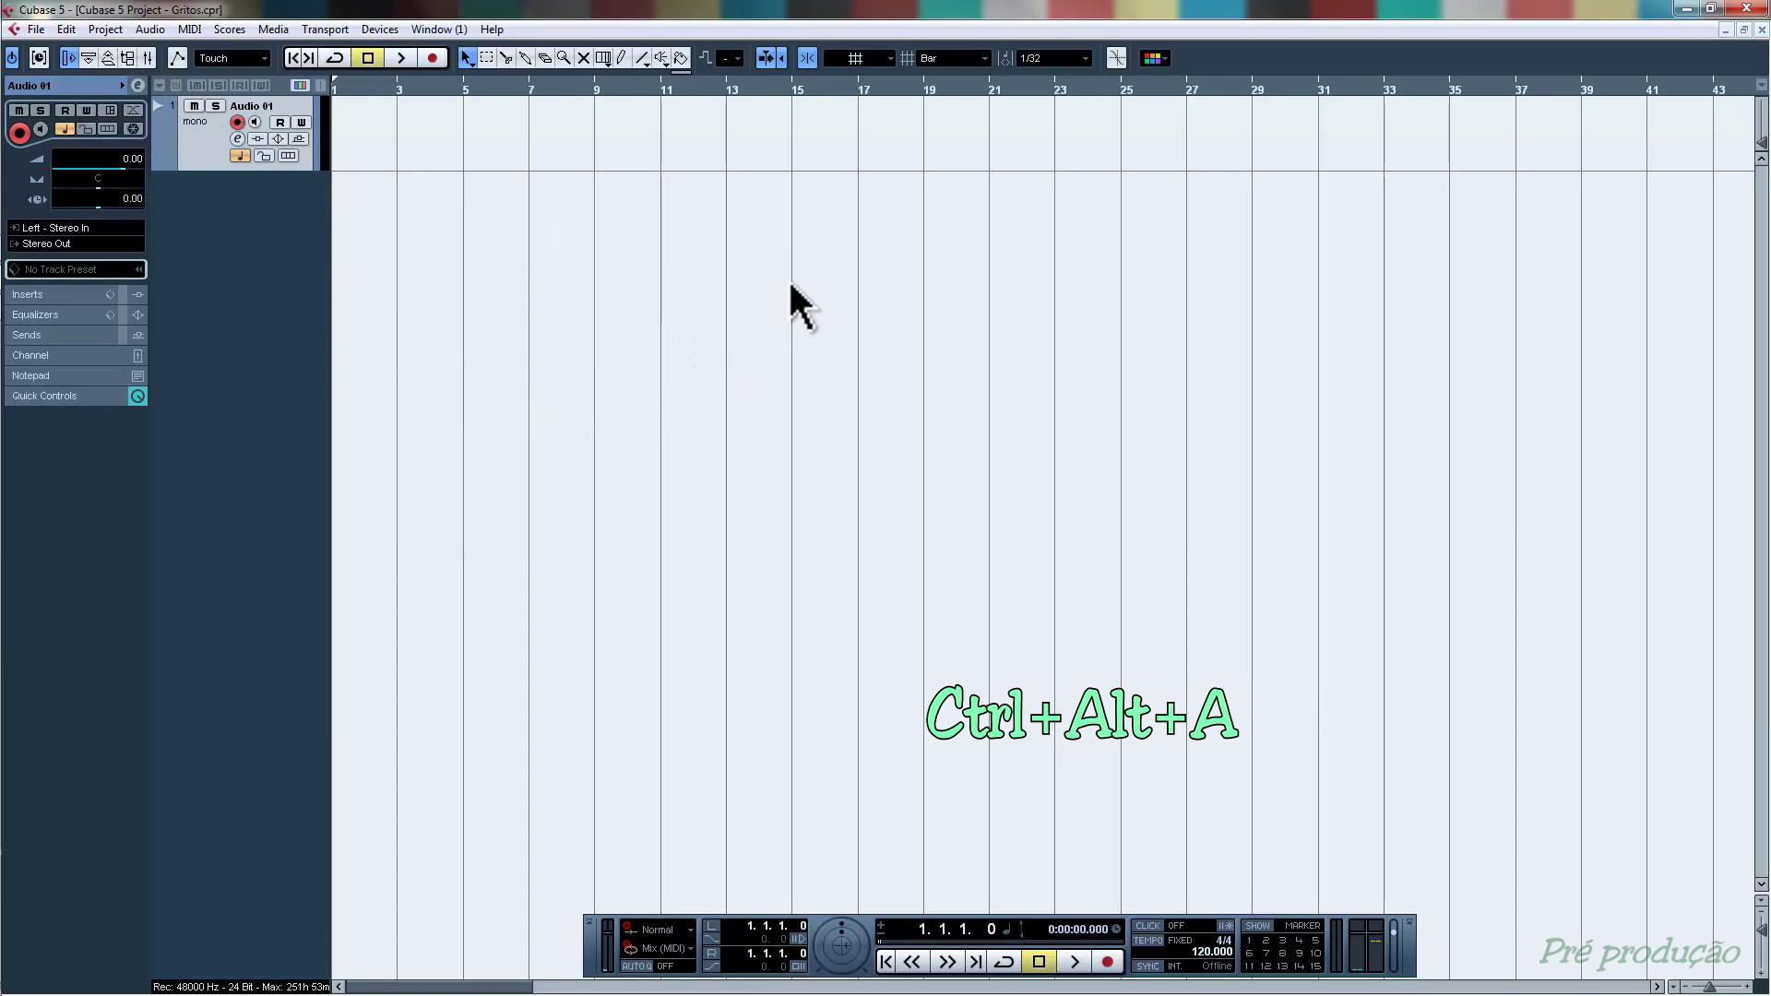
- Check the channel configurations offered for a new audio track, and leave without adding one
click(107, 30)
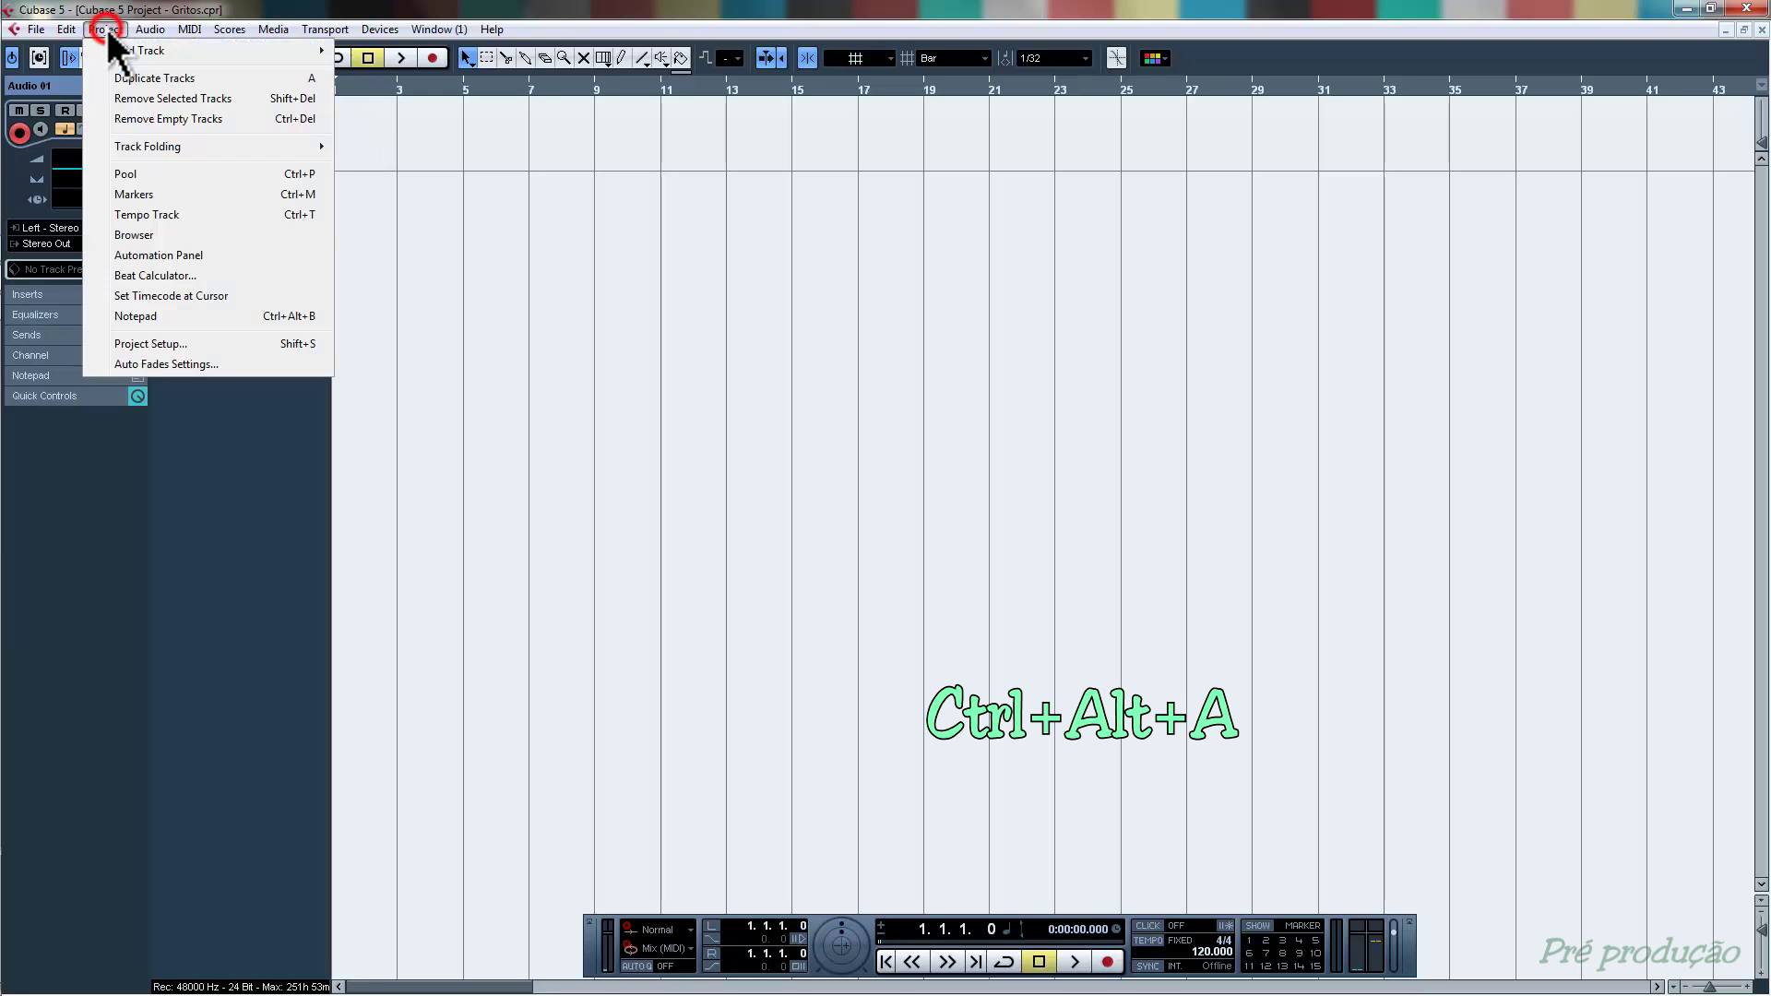
mouse_move(164, 48)
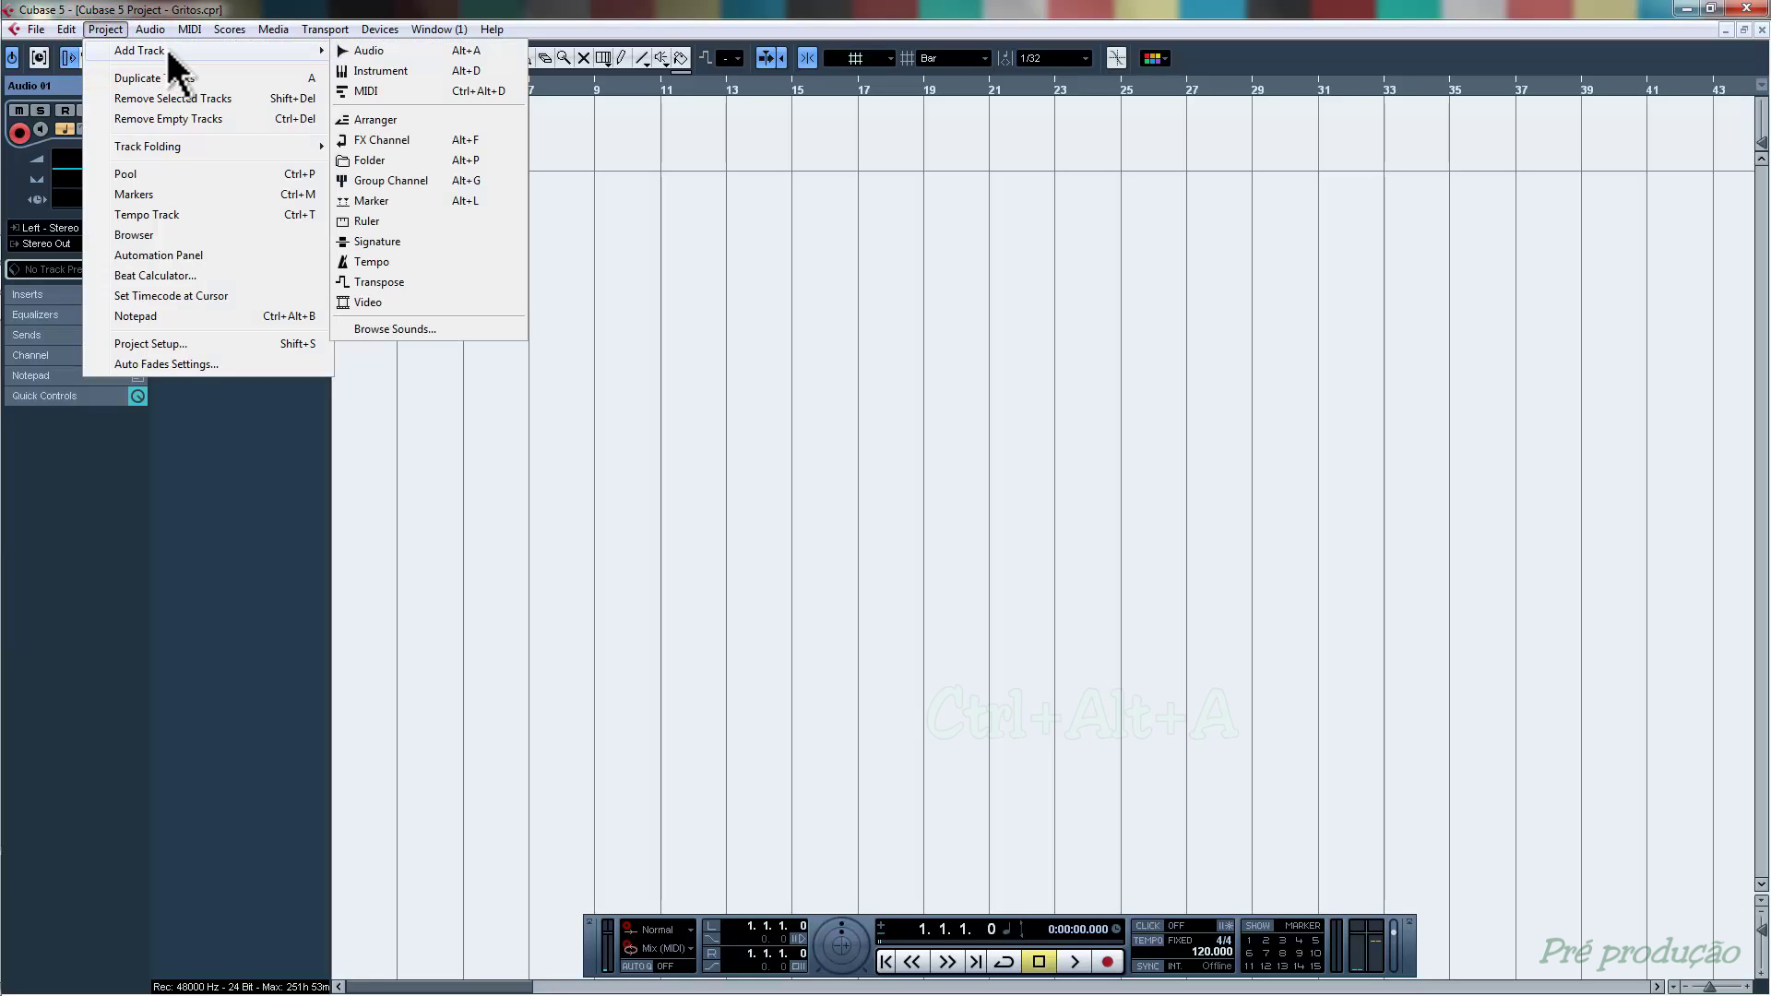
click(489, 50)
click(889, 517)
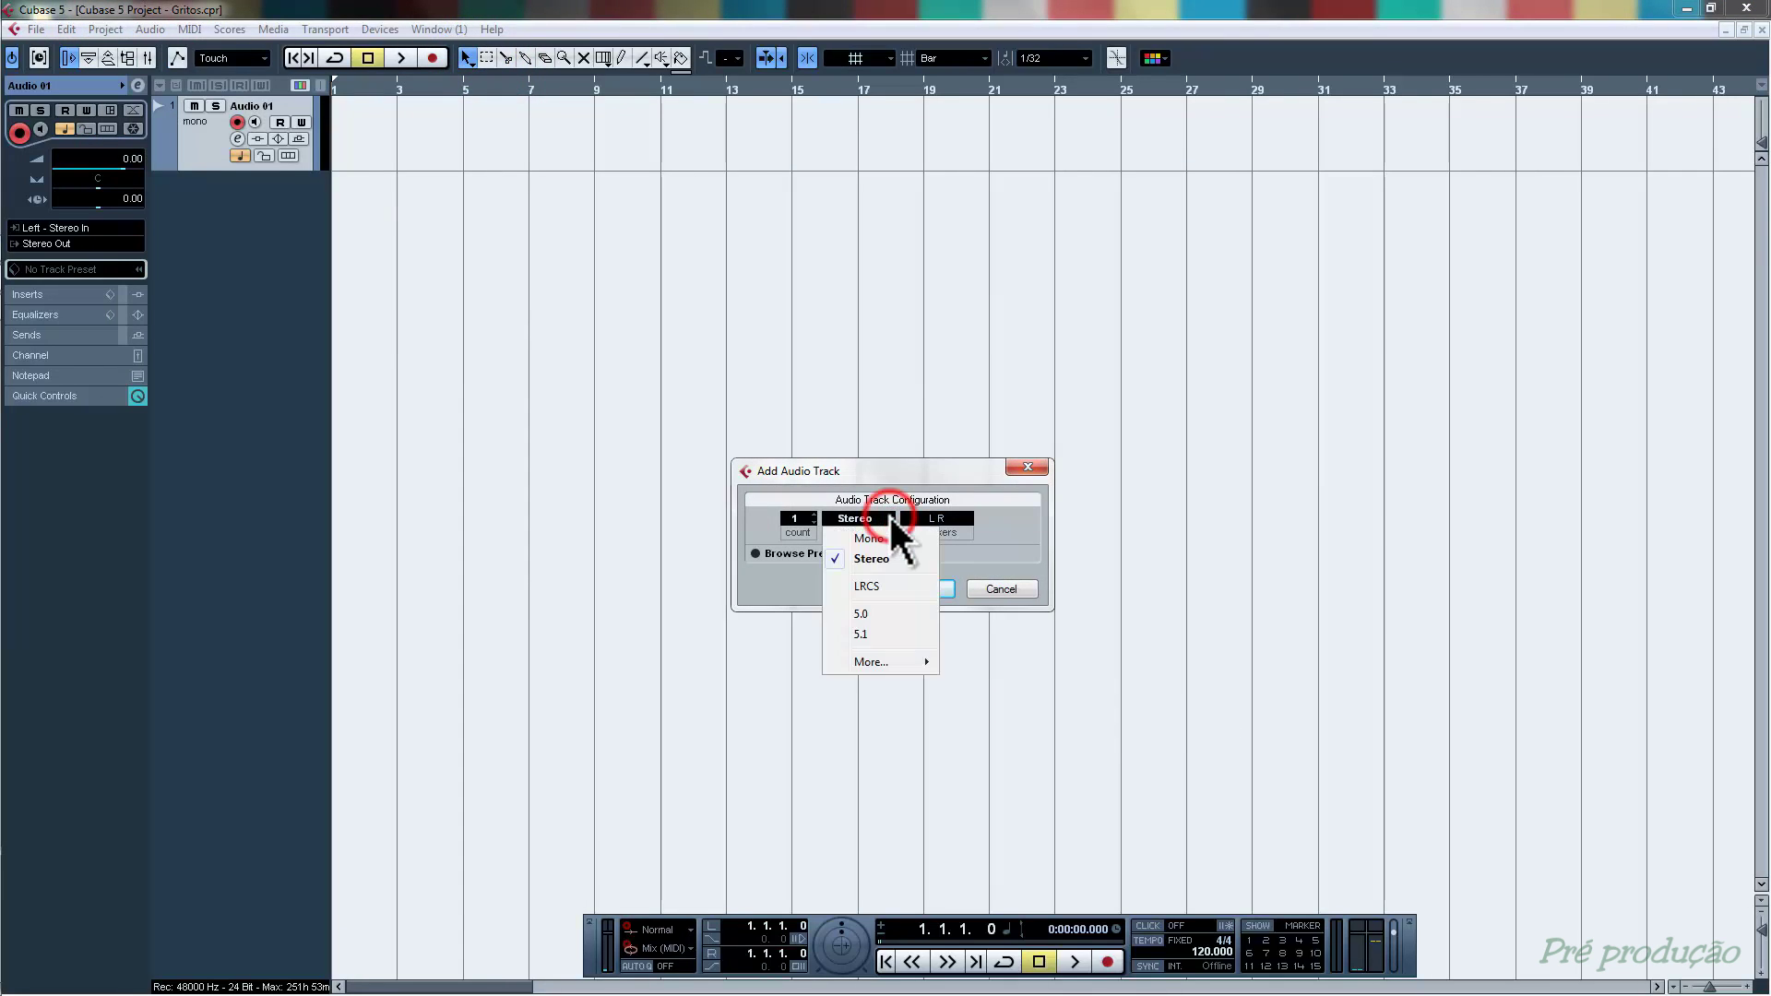
click(1015, 535)
click(1027, 467)
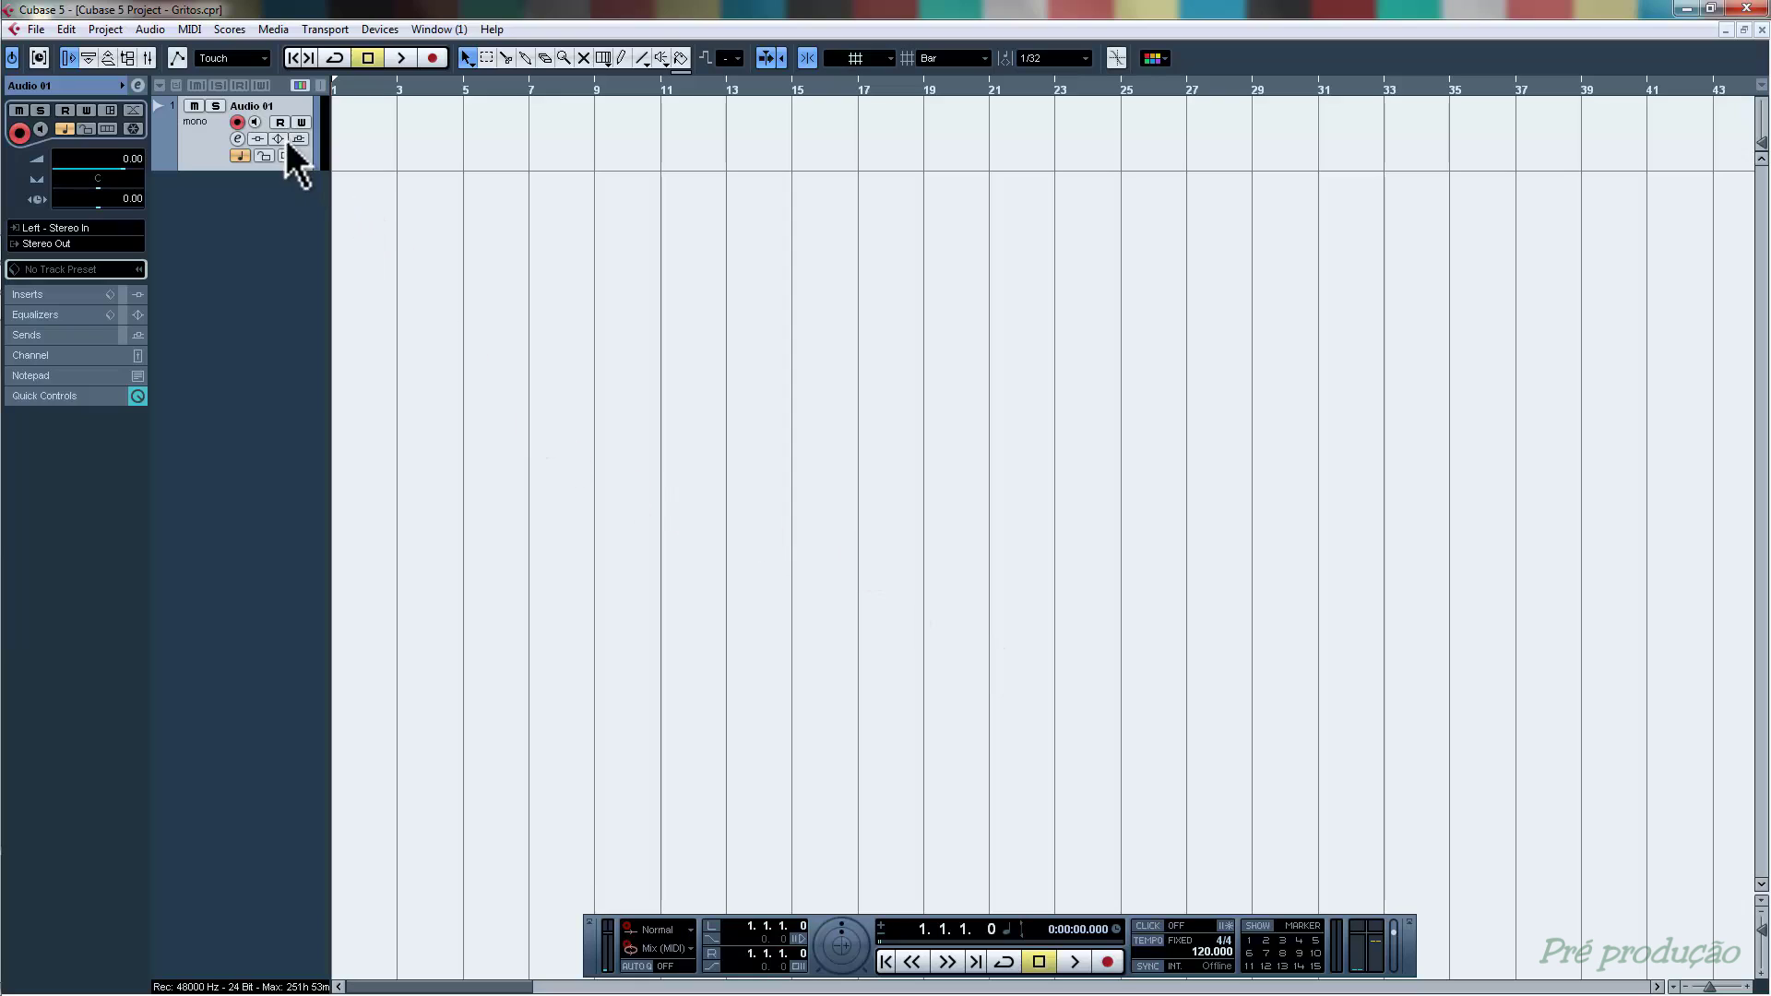
- Rename the audio track as Guia and set its track colour to light blue
double_click(259, 107)
text(Guia)
key(Return)
click(319, 120)
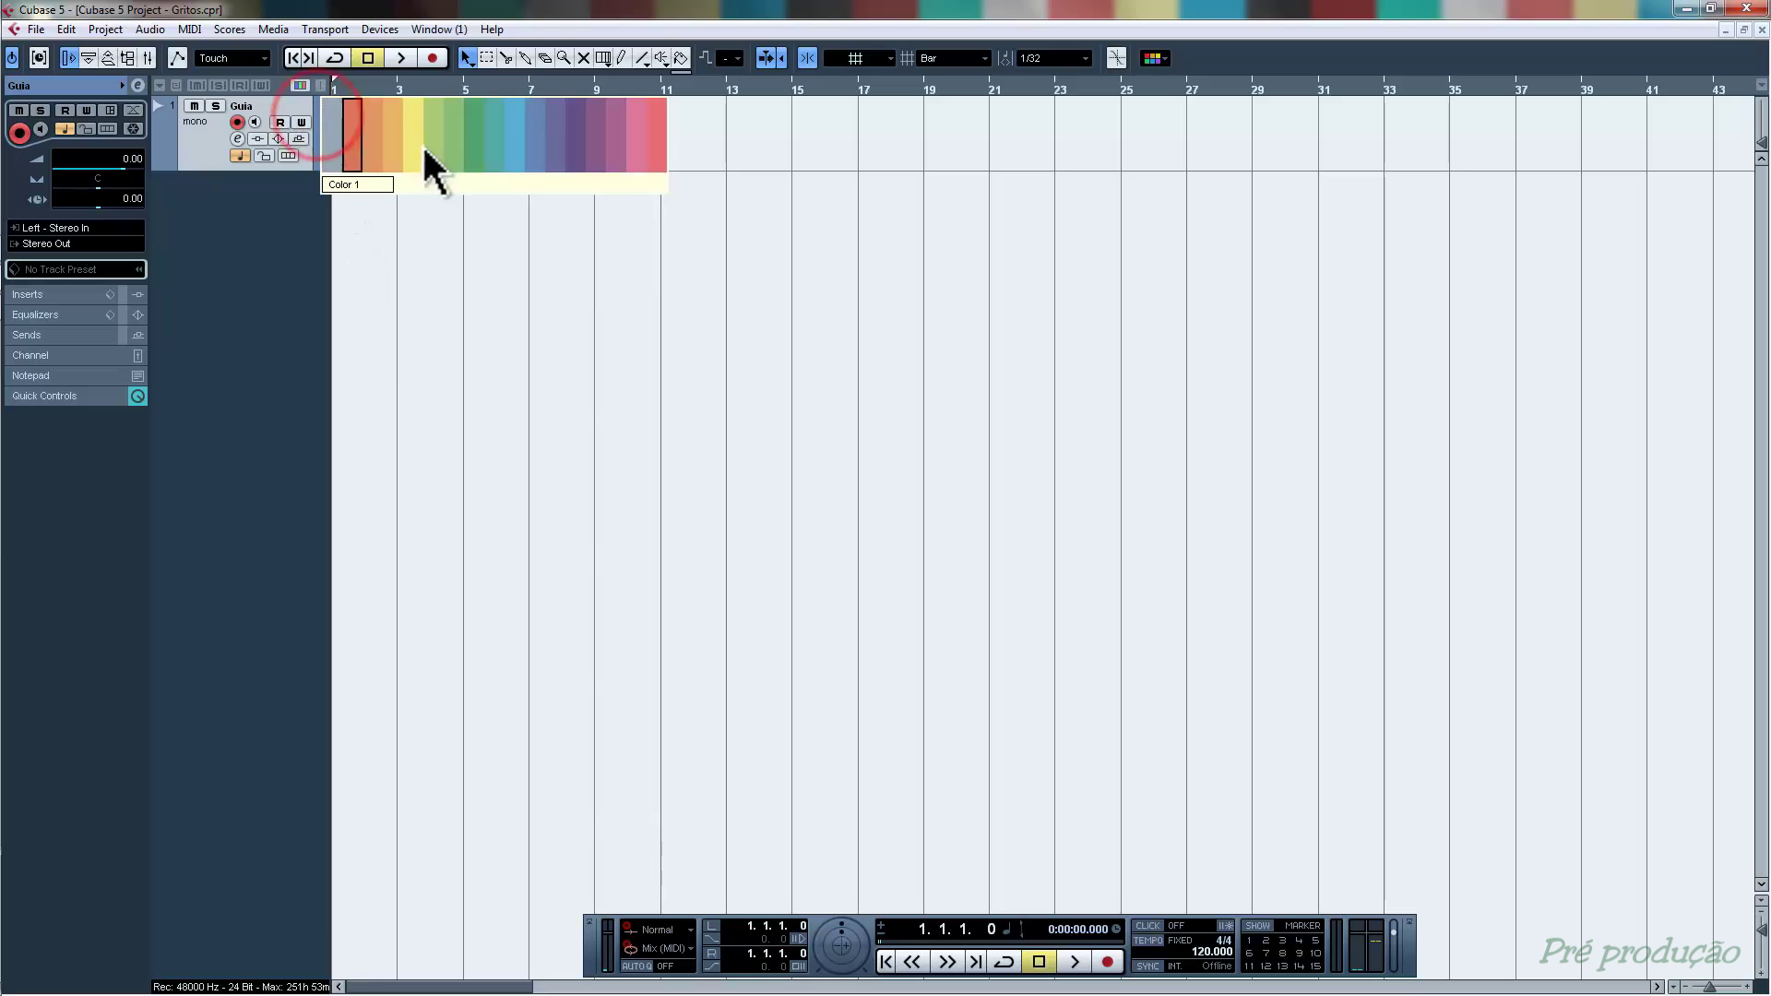
click(507, 148)
click(610, 262)
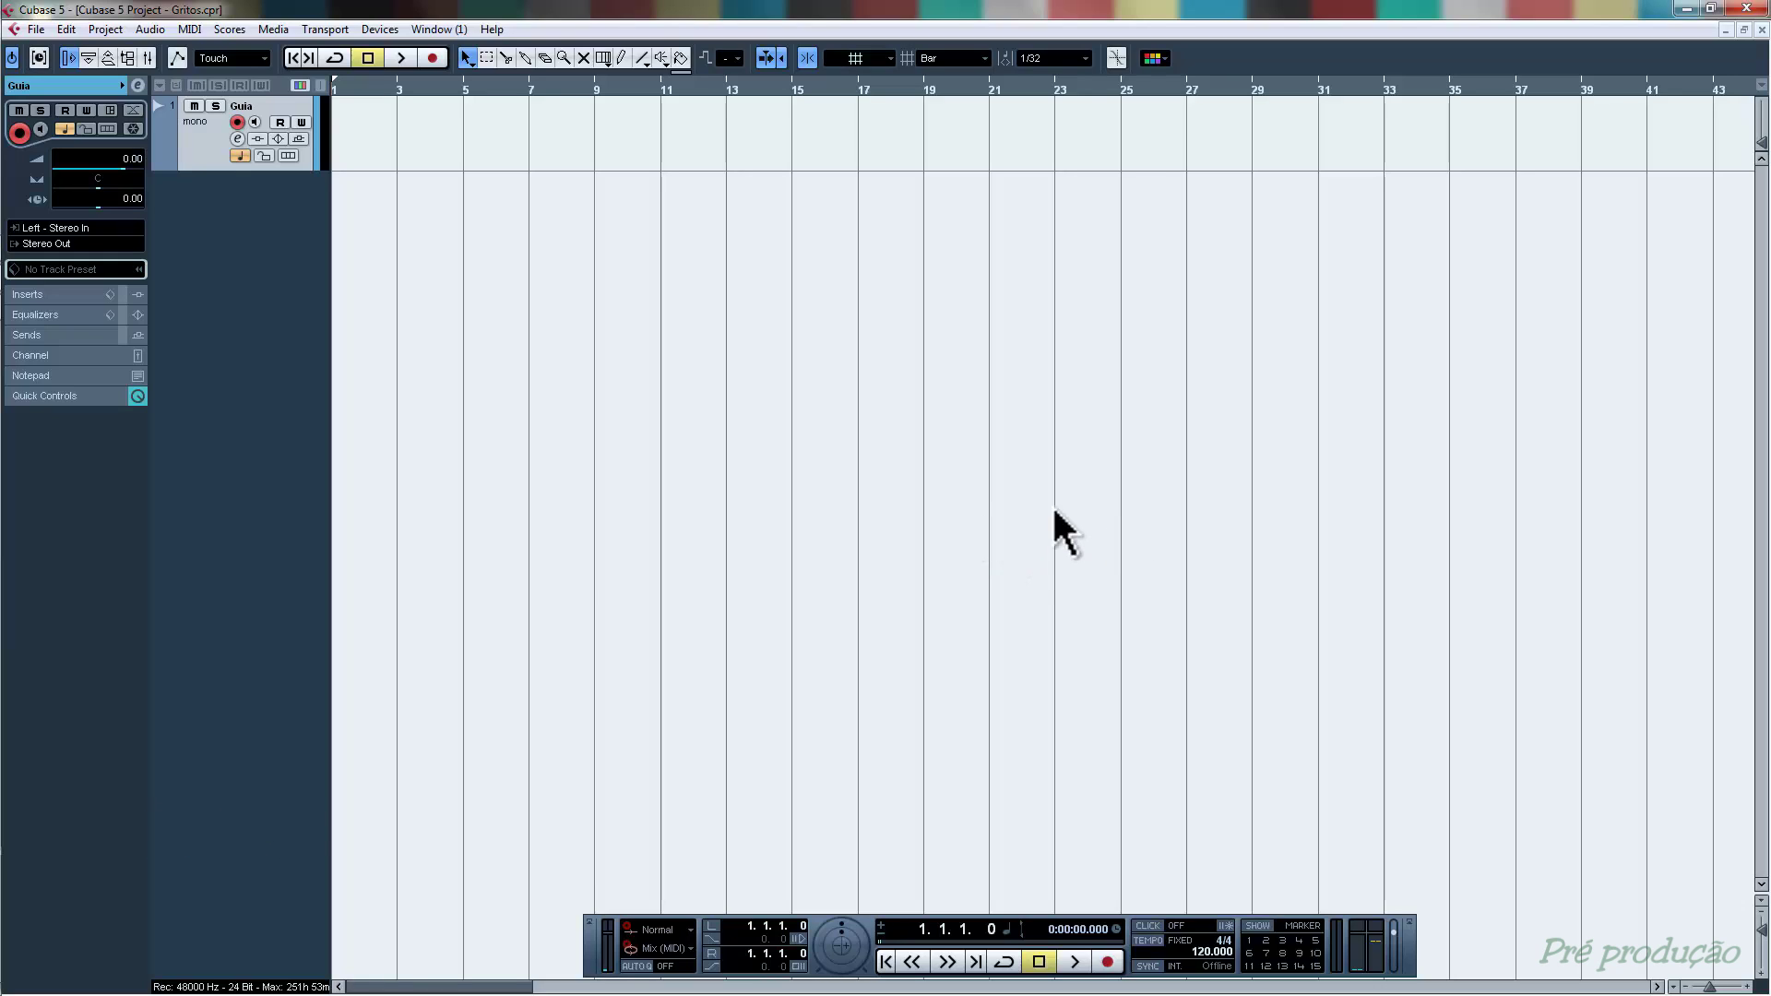
- Review the device ports offered for the right channel of the Stereo In bus again, keeping the assignment, and close the VST connections
key(F4)
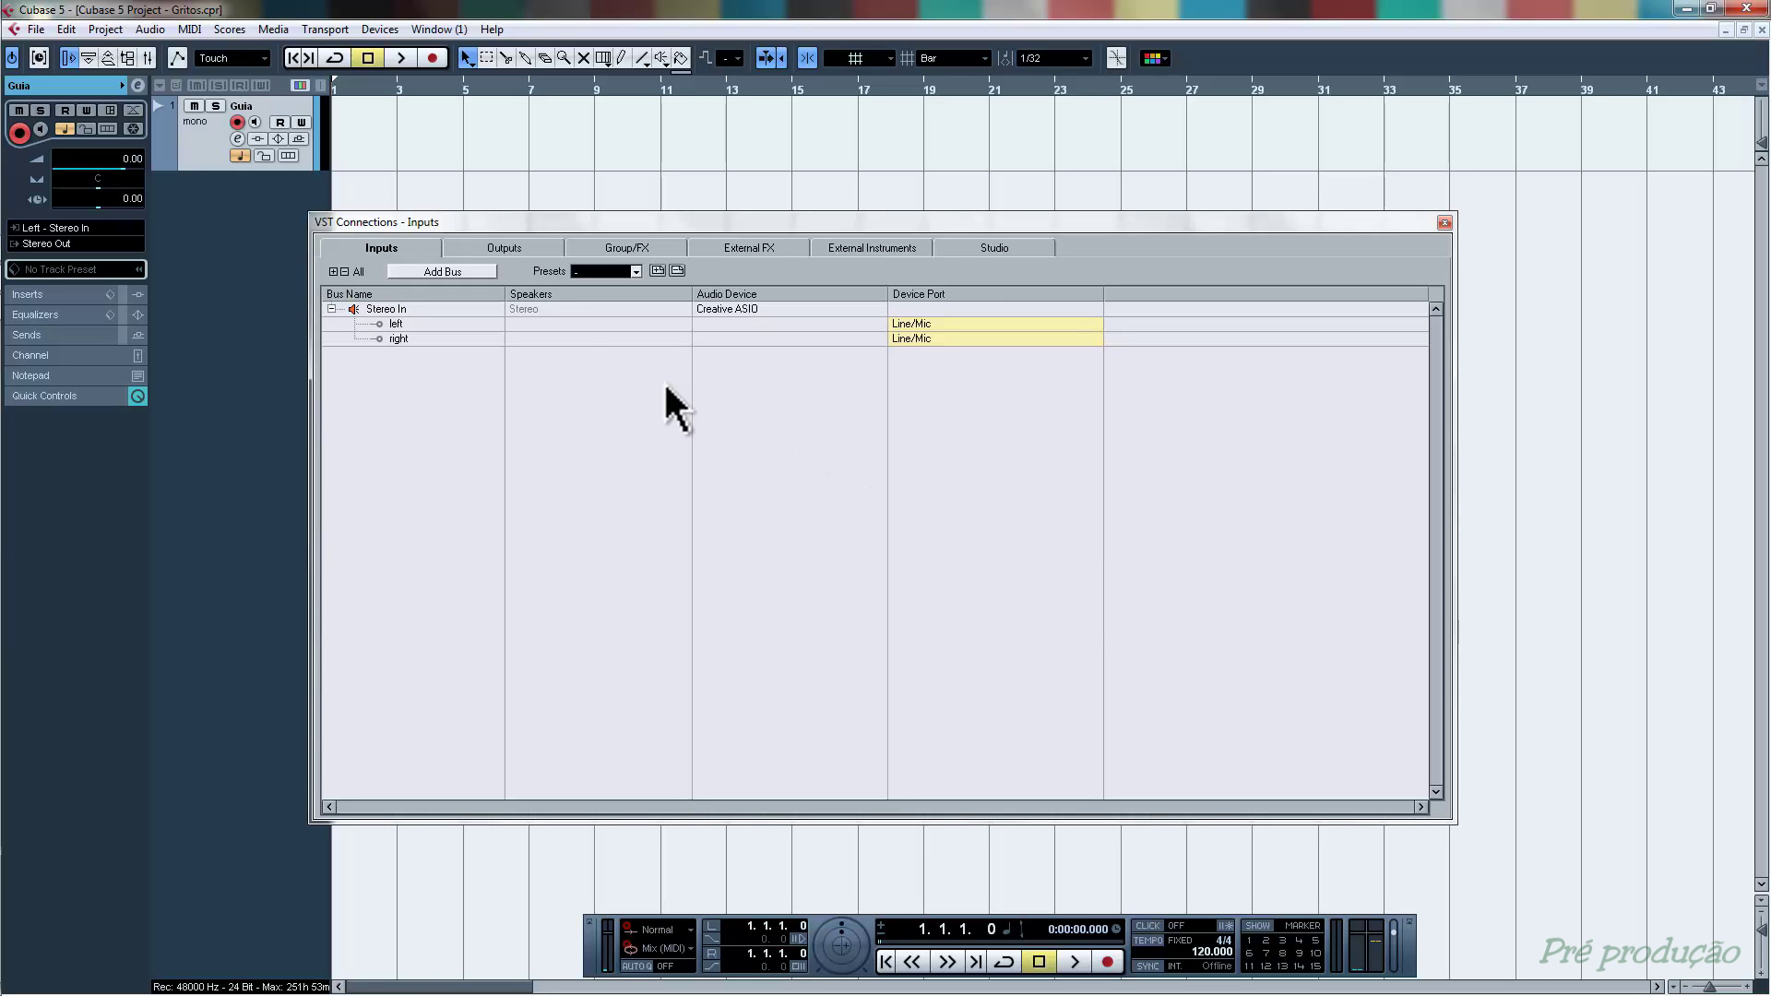
click(937, 338)
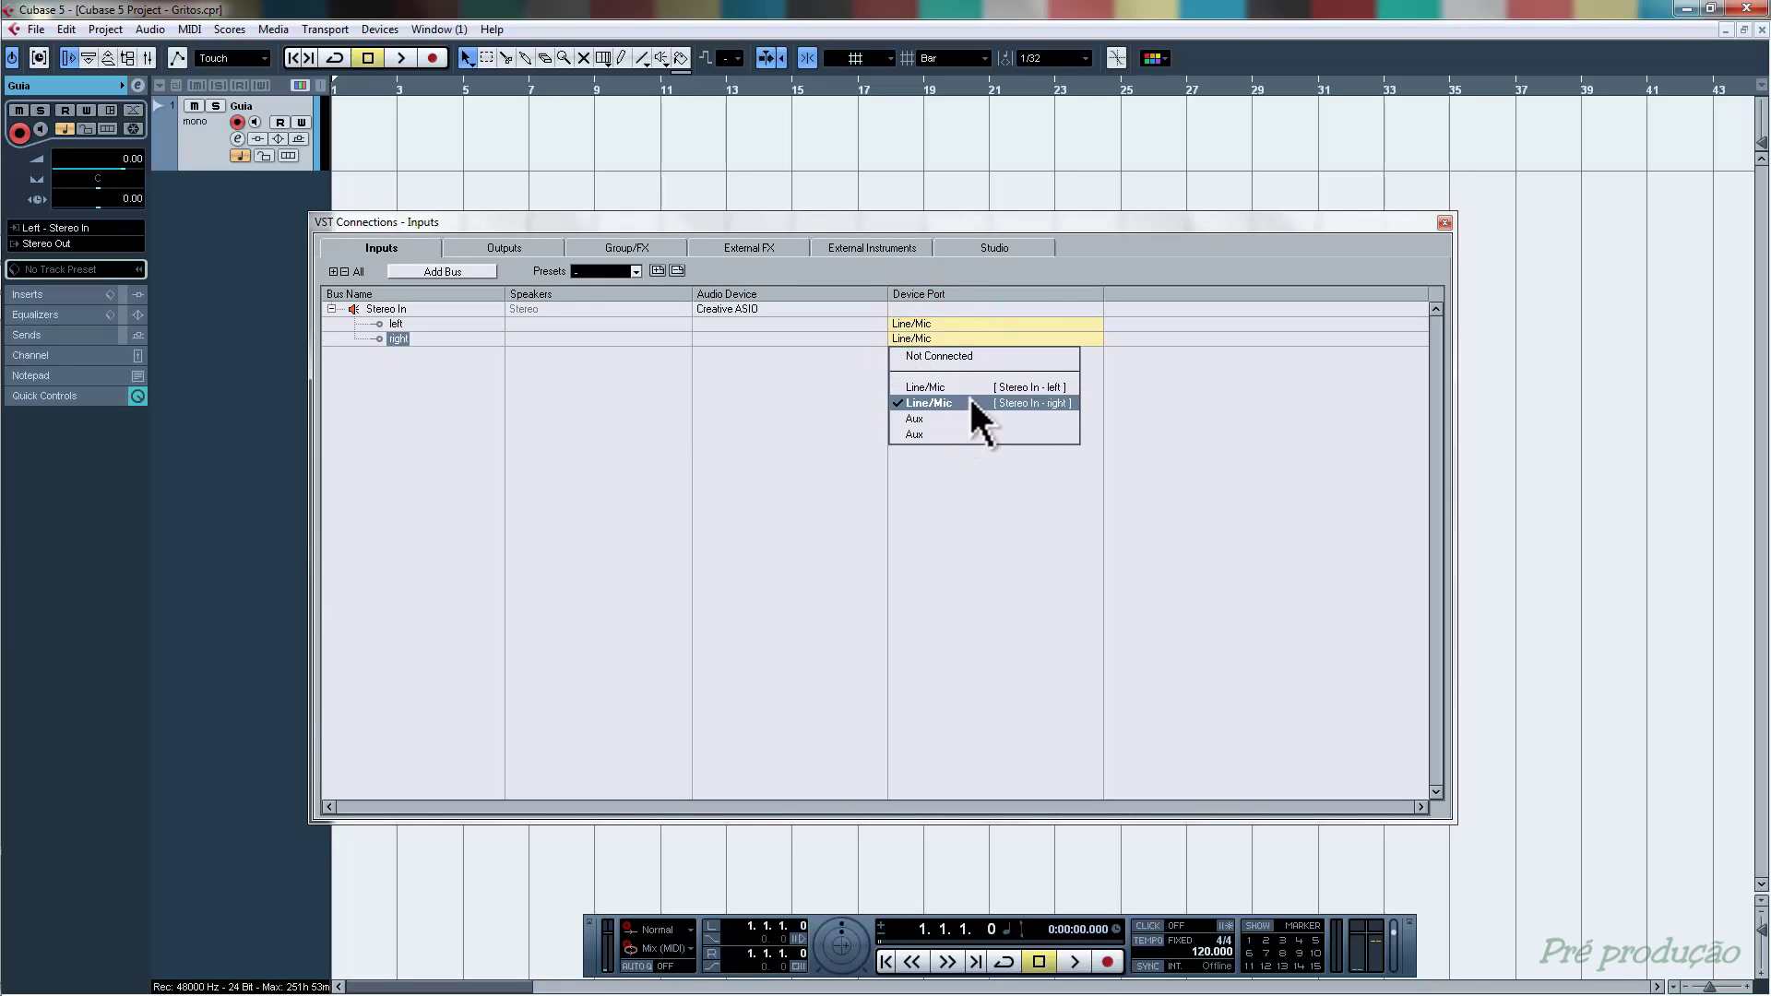
click(811, 365)
click(1445, 223)
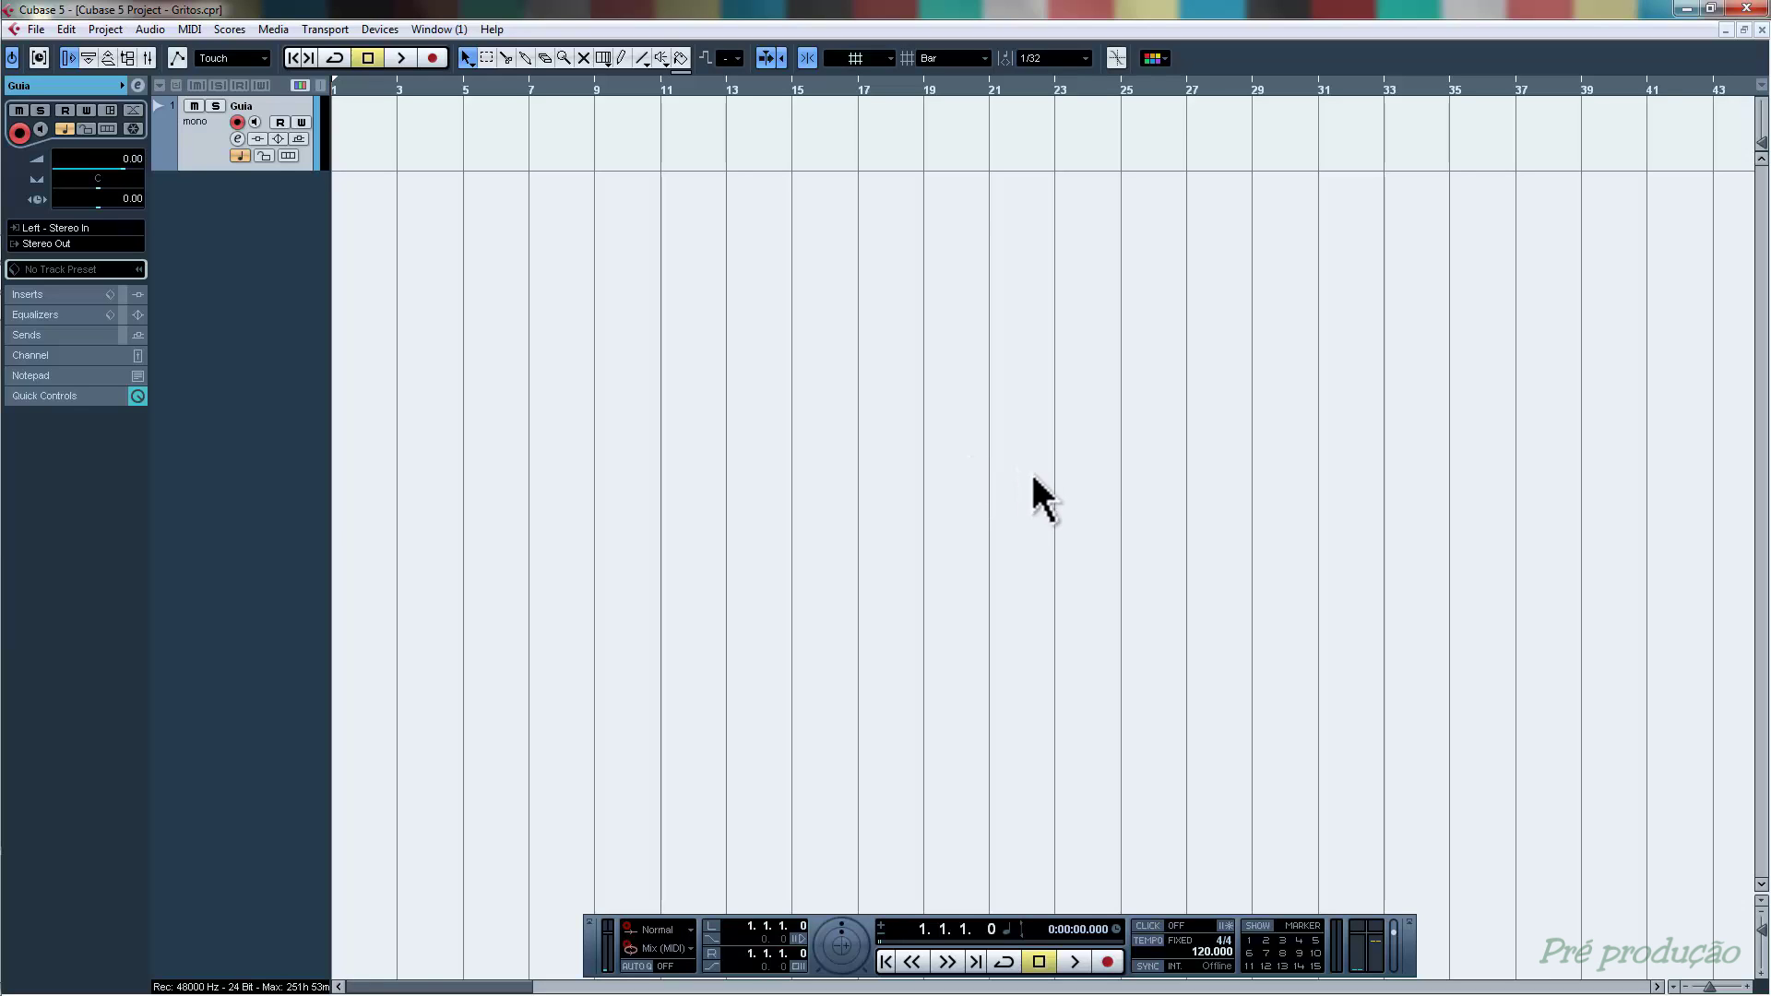
key(F4)
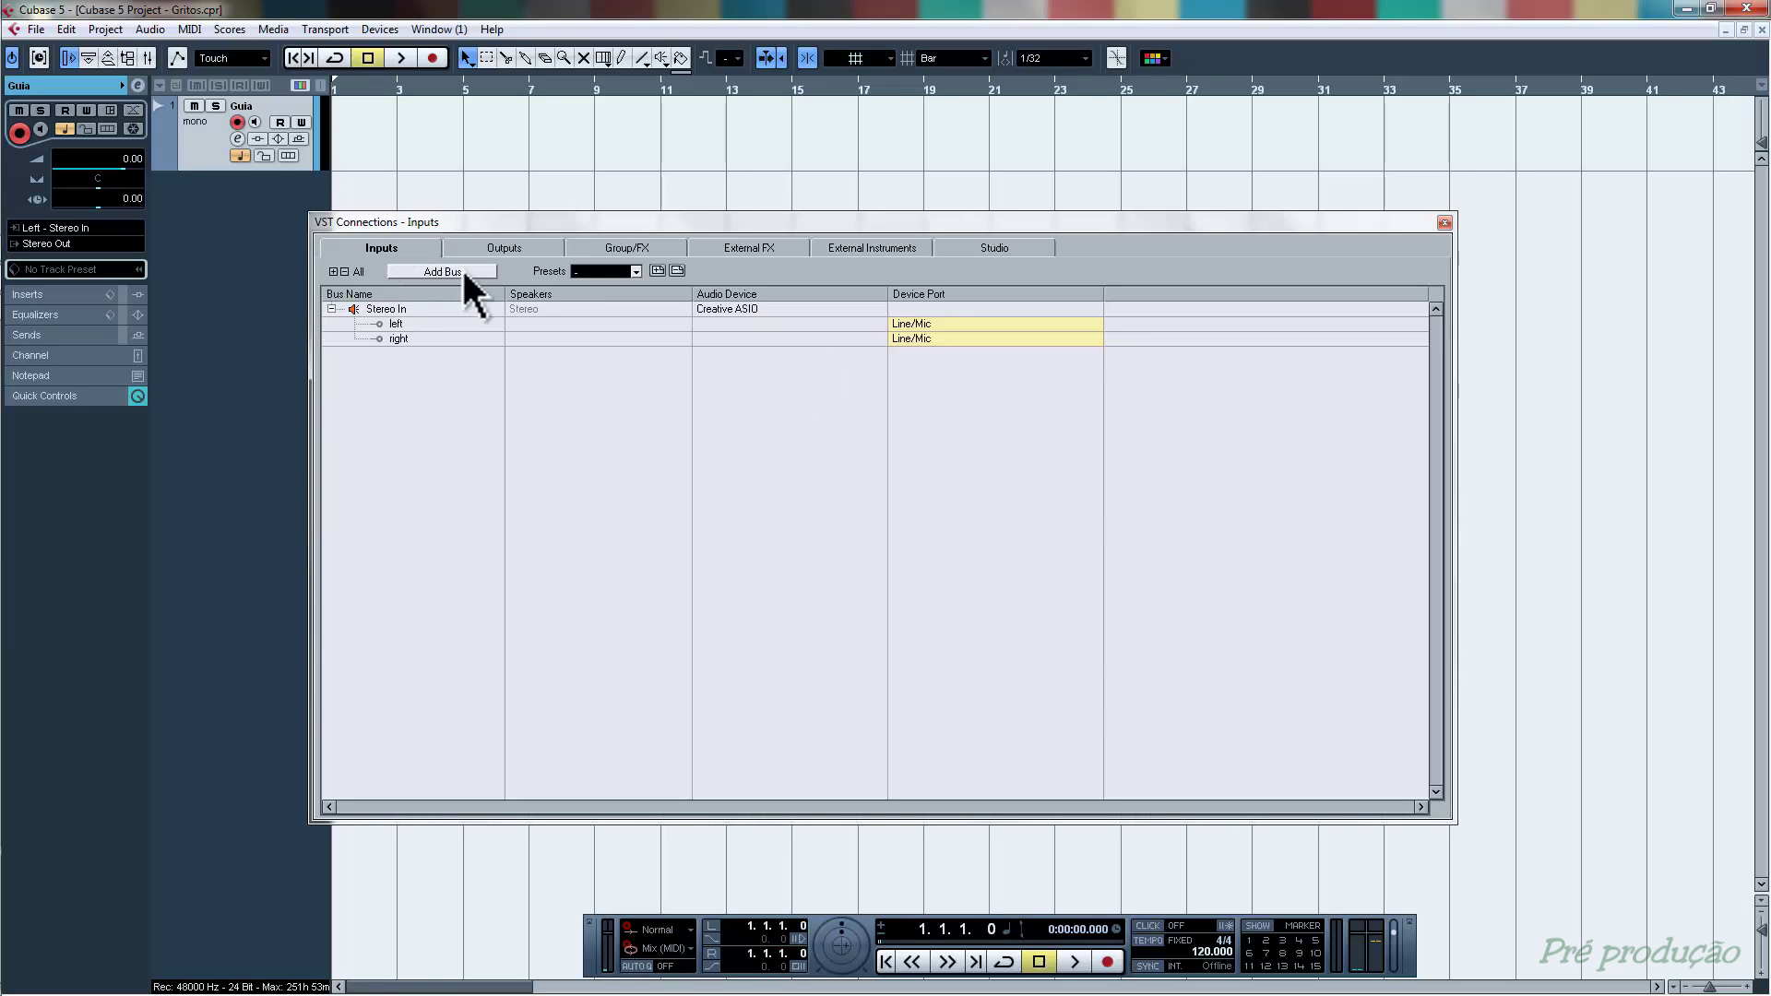
click(927, 339)
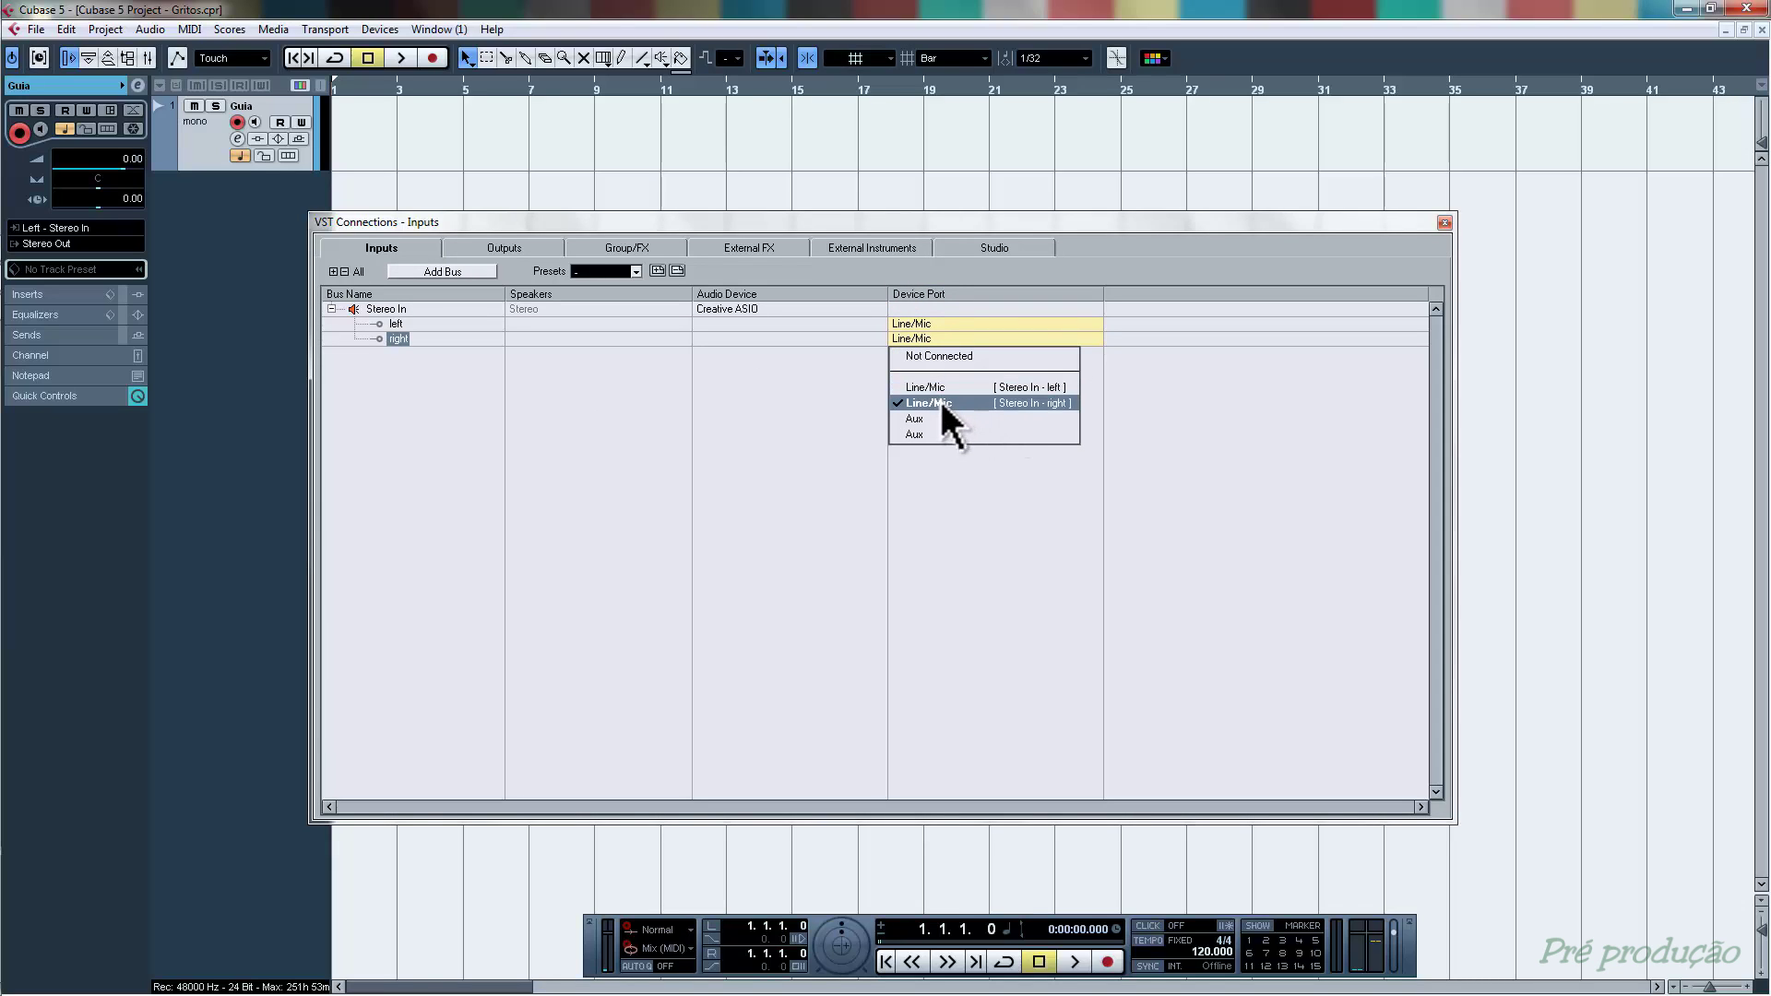
click(837, 388)
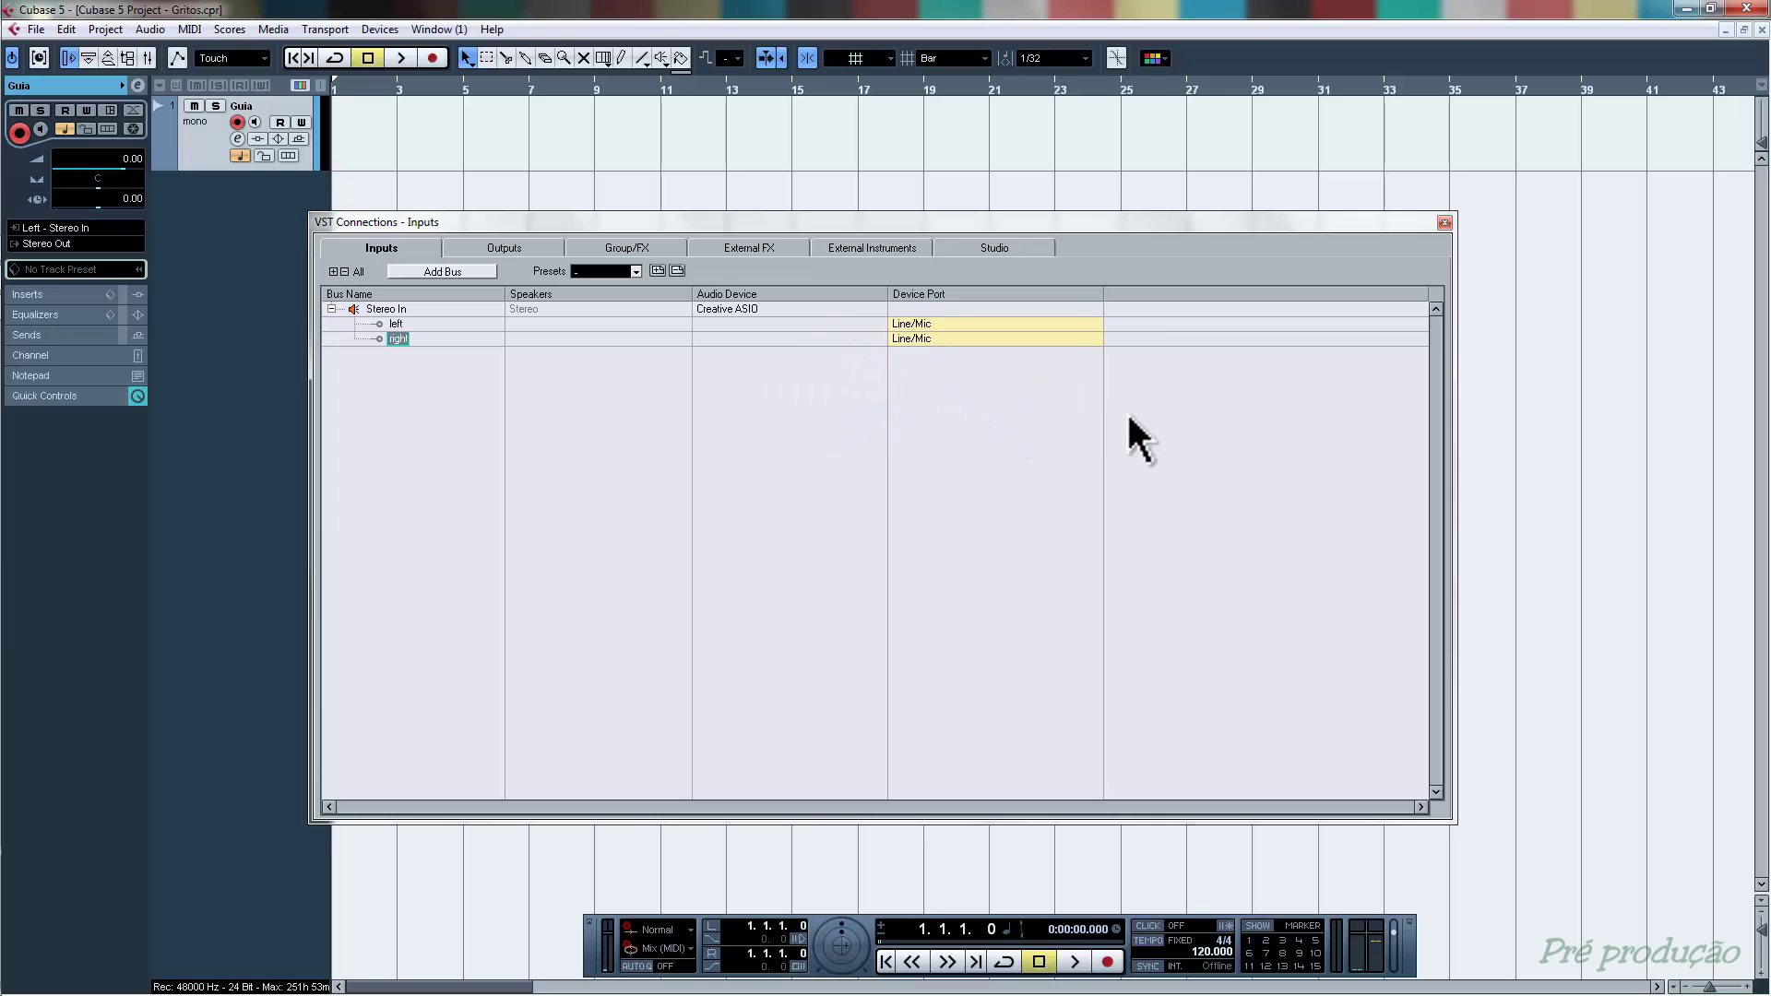
click(1445, 222)
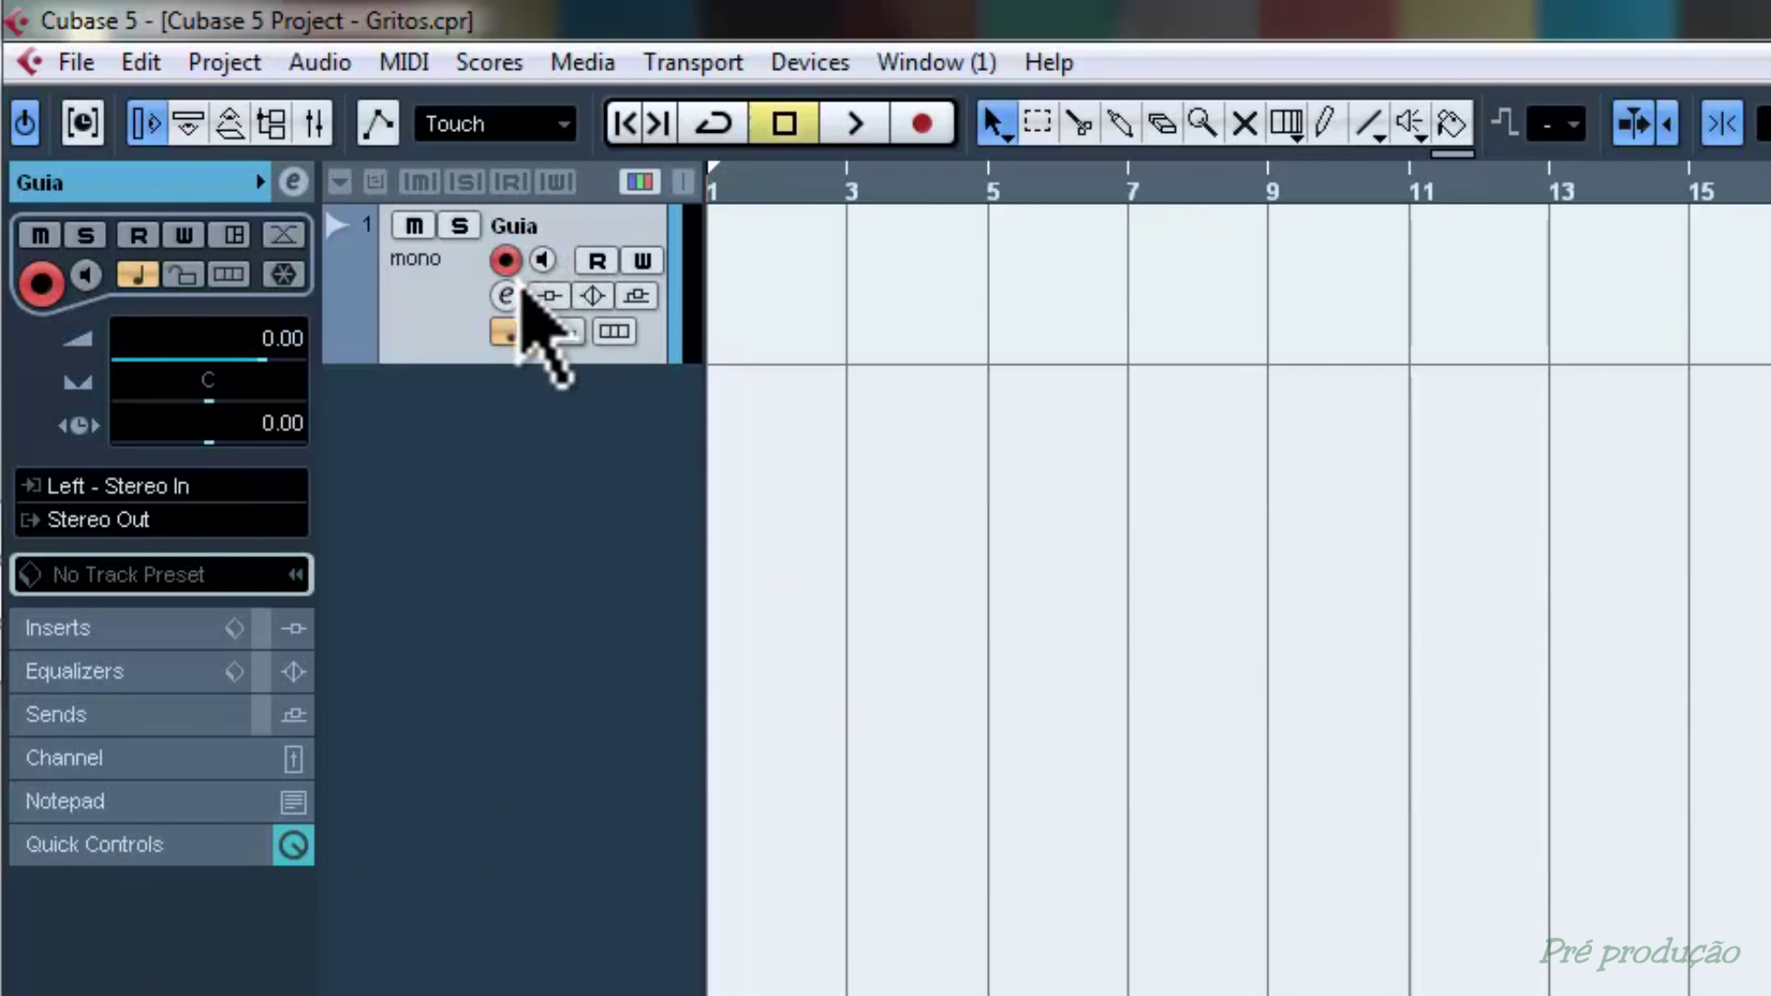
- Turn on input monitoring for the Guia track
click(545, 261)
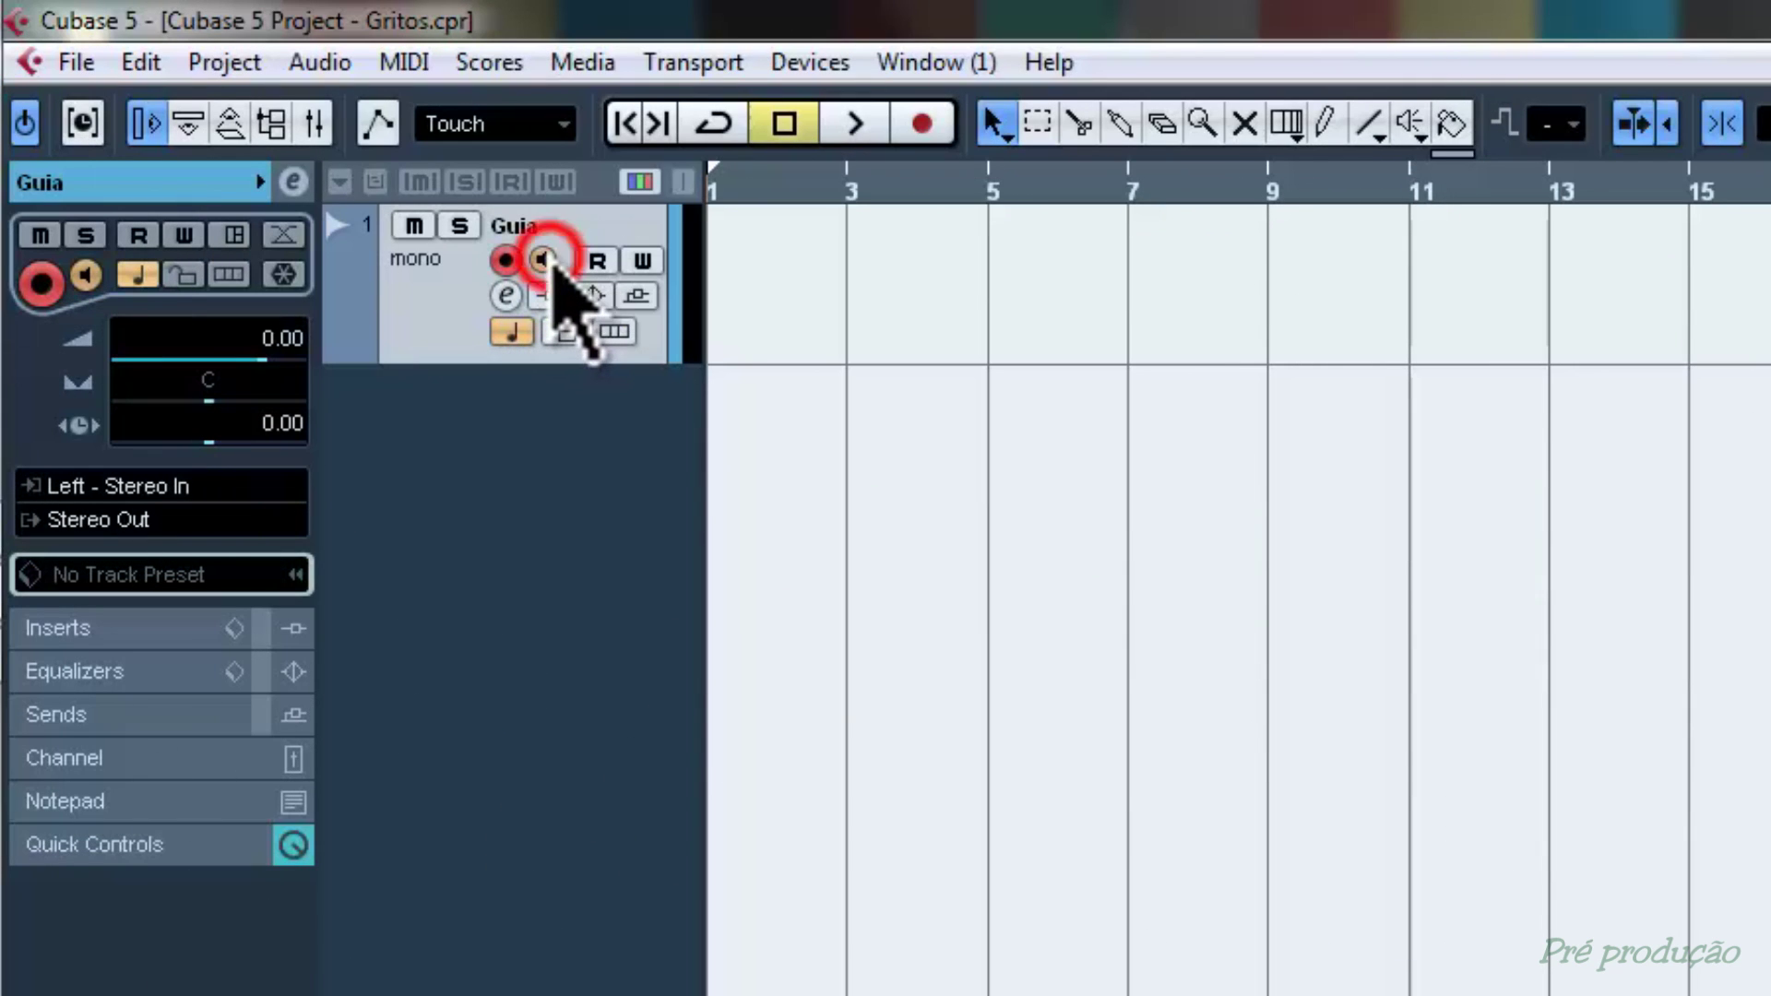
click(547, 261)
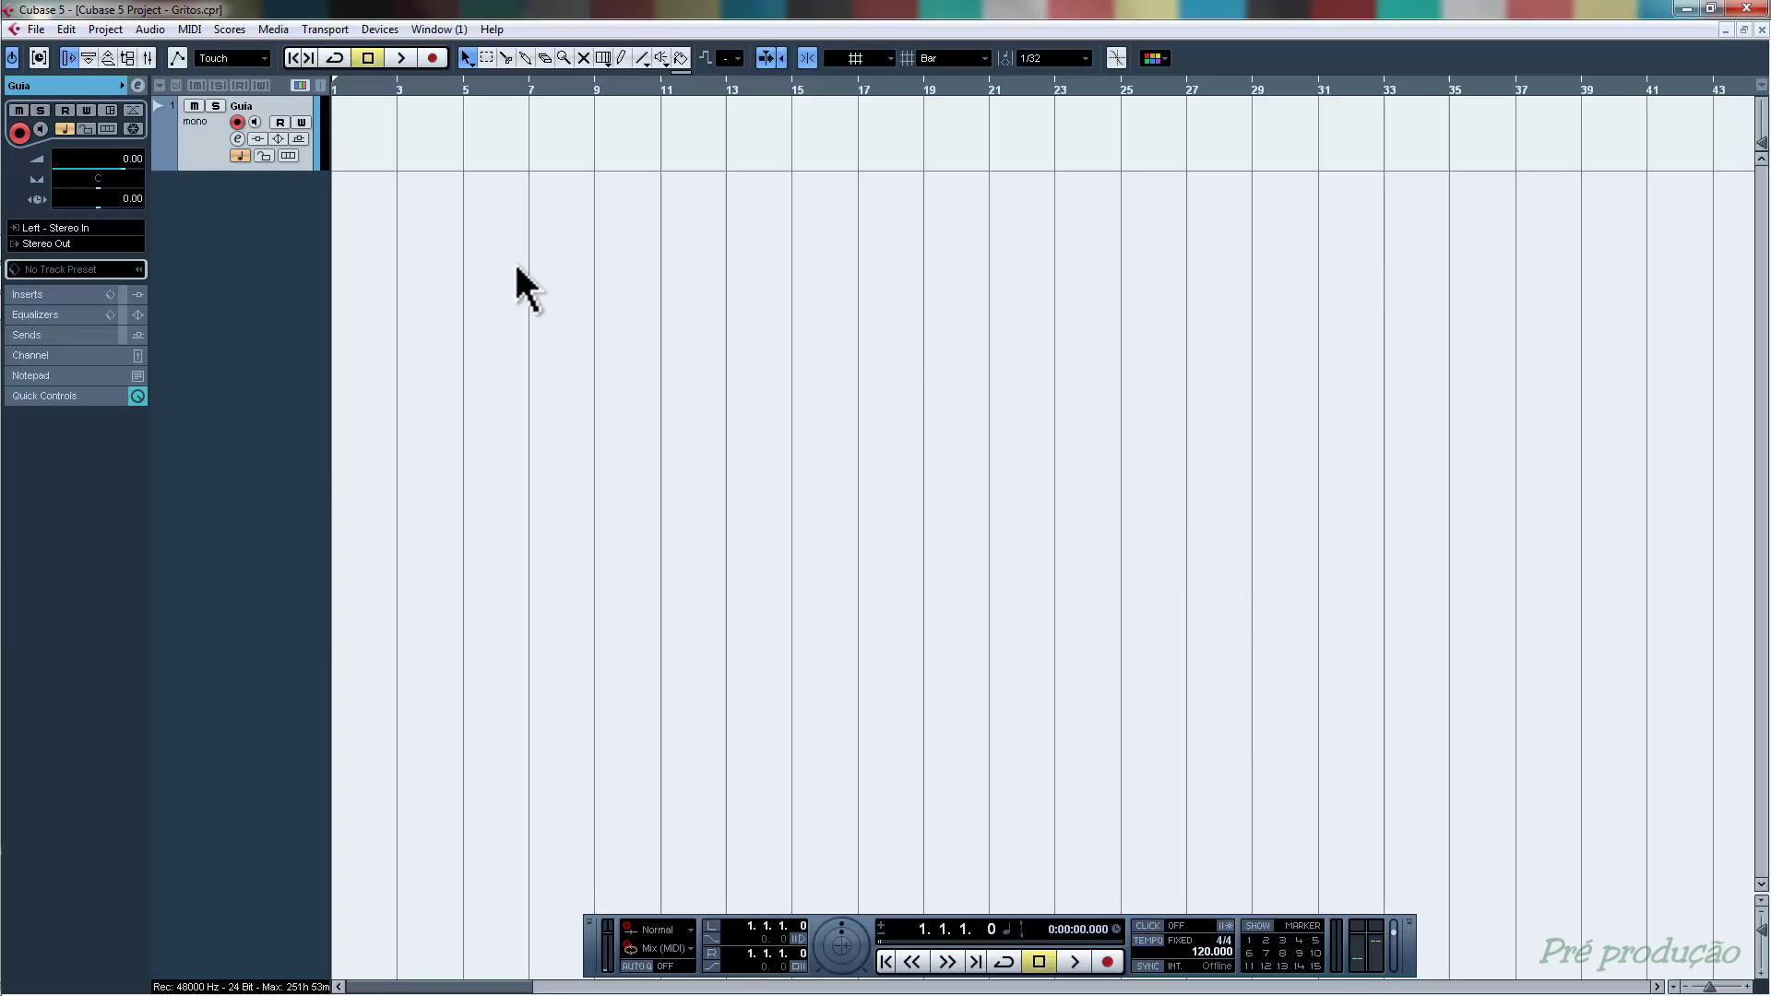
click(256, 120)
- Load IK Multimedia's AmpliTube 3 in the first insert slot of the Guia track
click(40, 293)
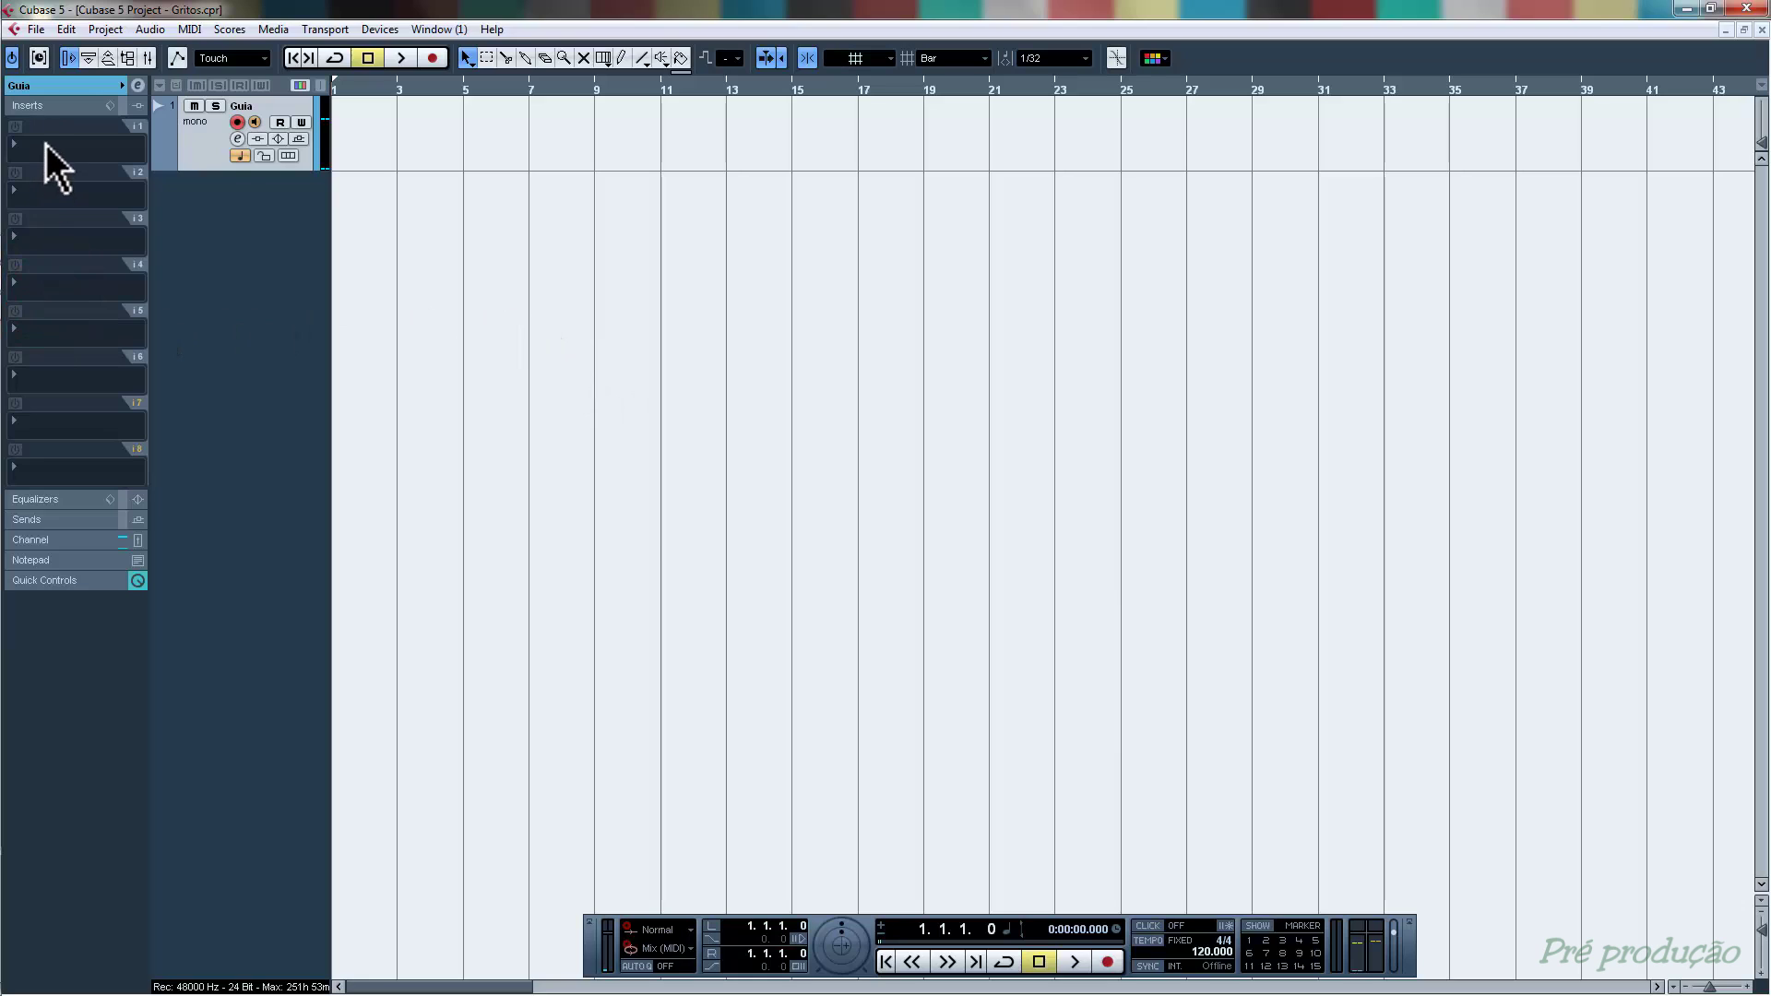
click(46, 144)
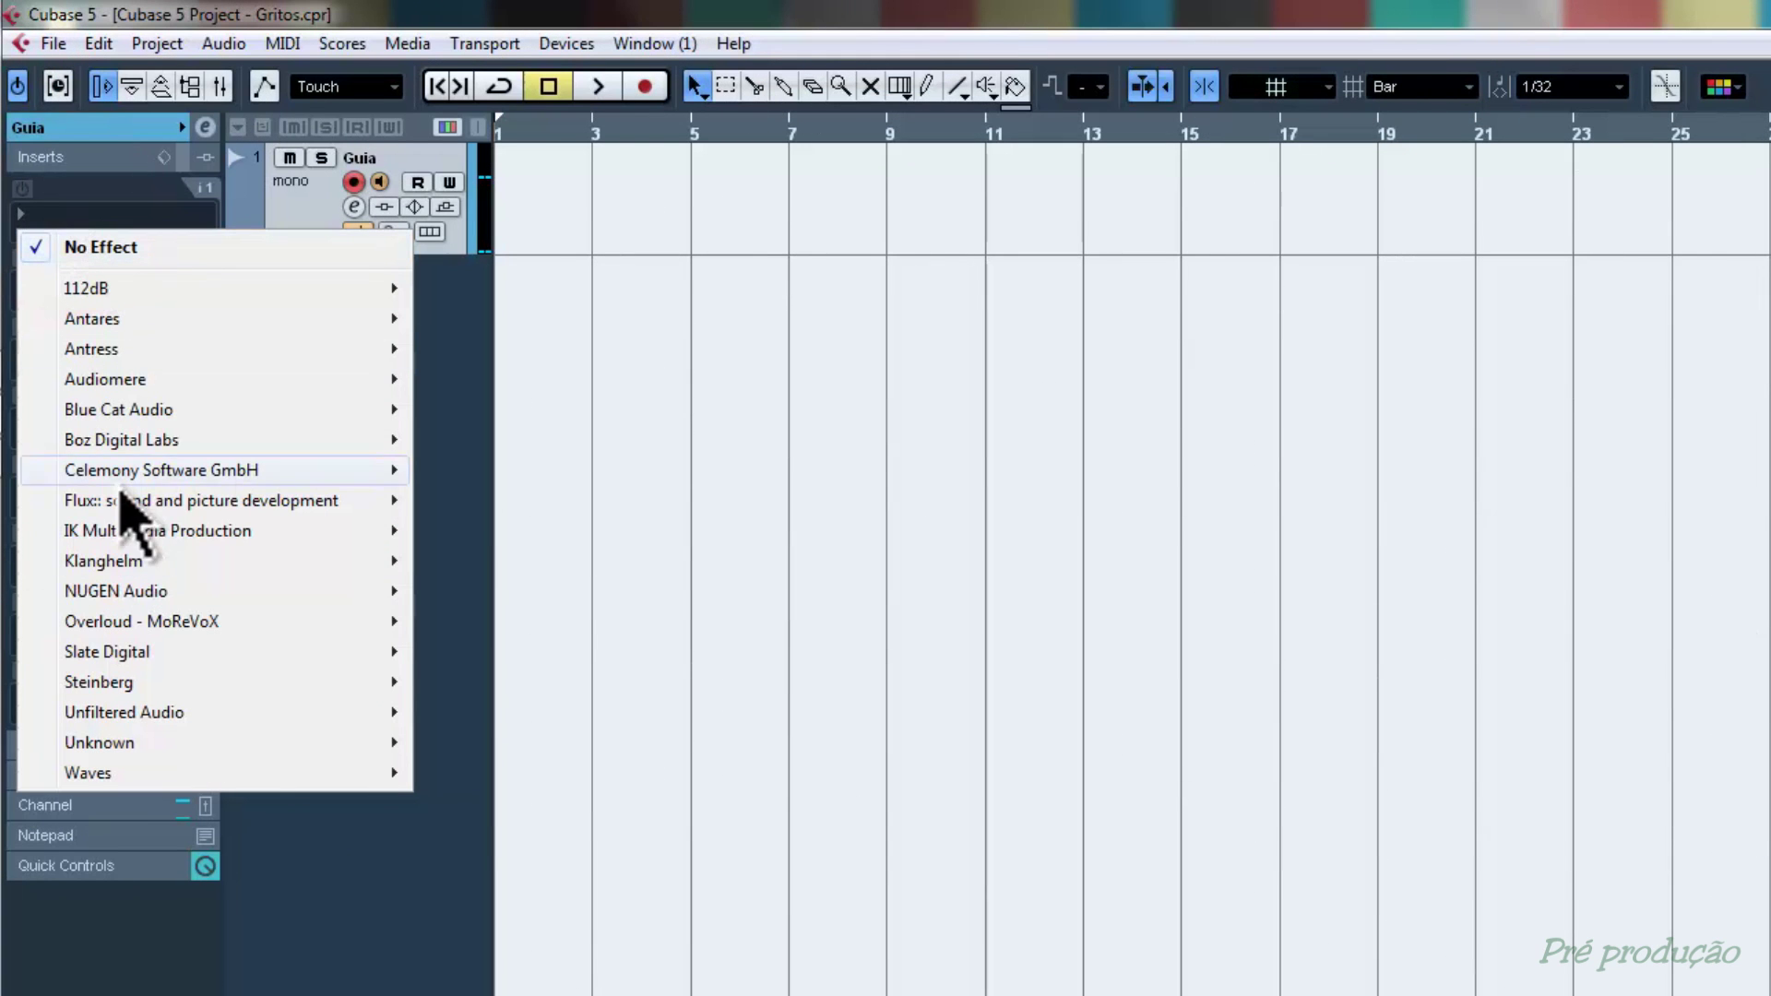
mouse_move(173, 538)
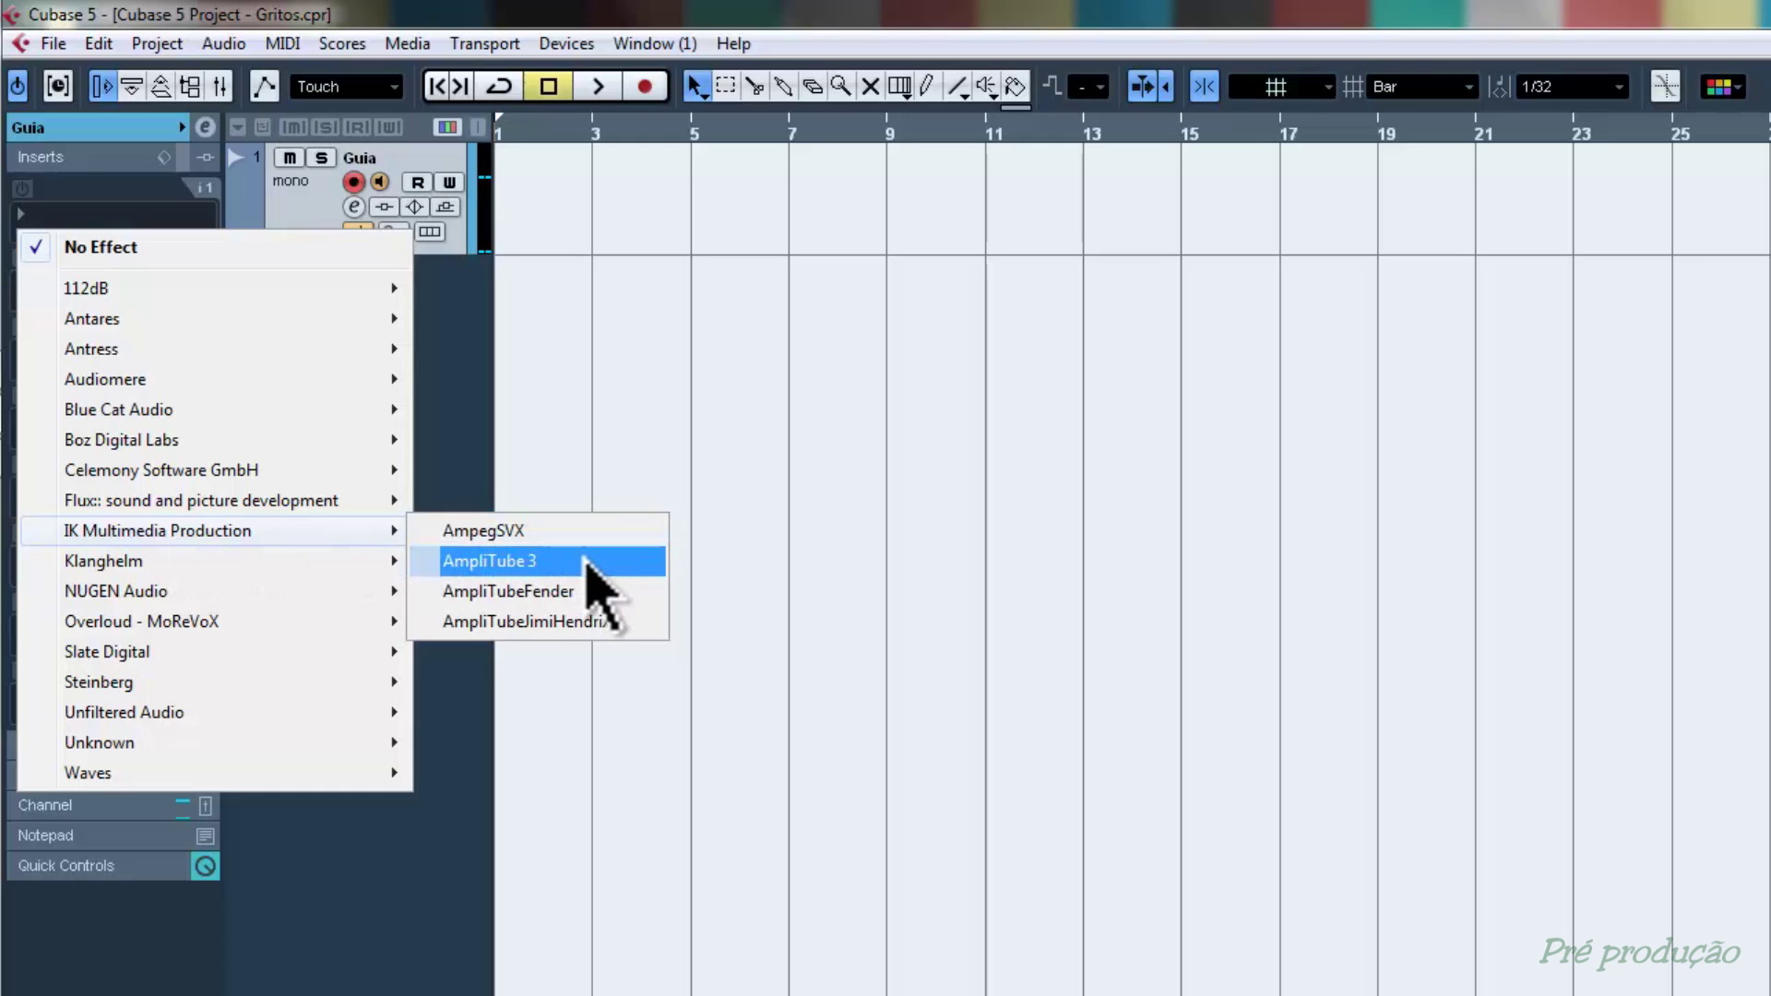
click(583, 560)
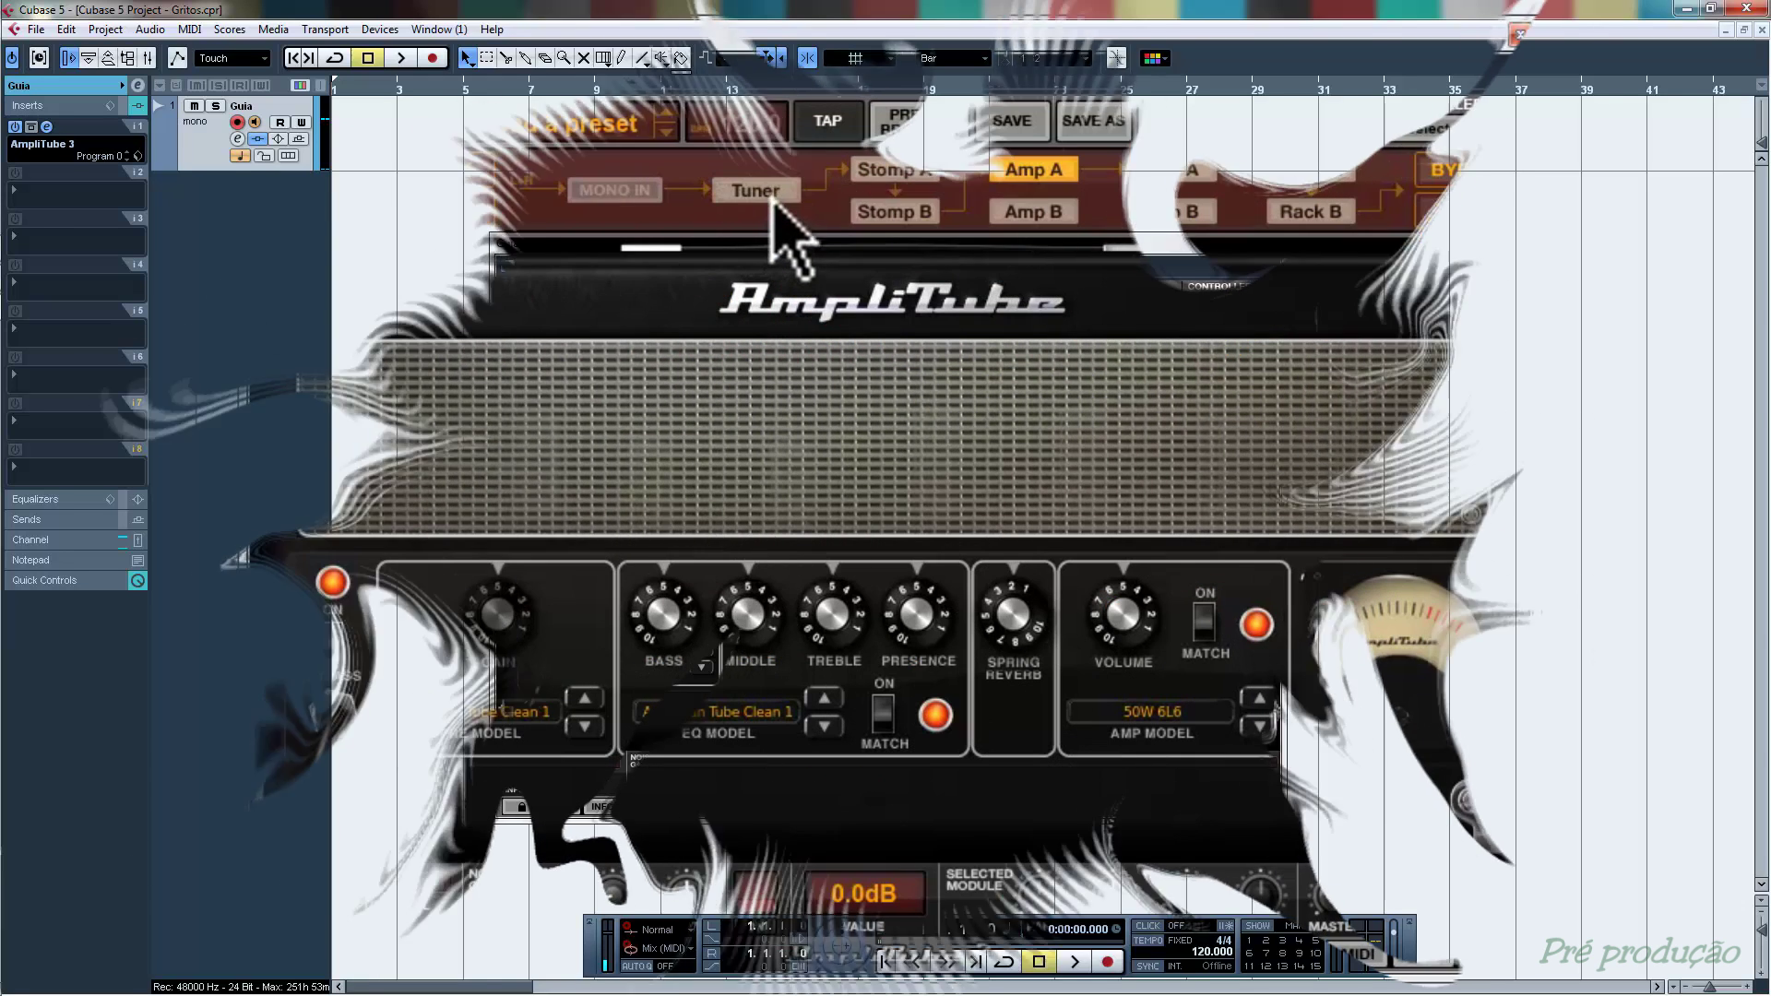
- Check the instrument's tuning with the AmpliTube 3 tuner, switch the tuner off and close the plug-in window
click(801, 339)
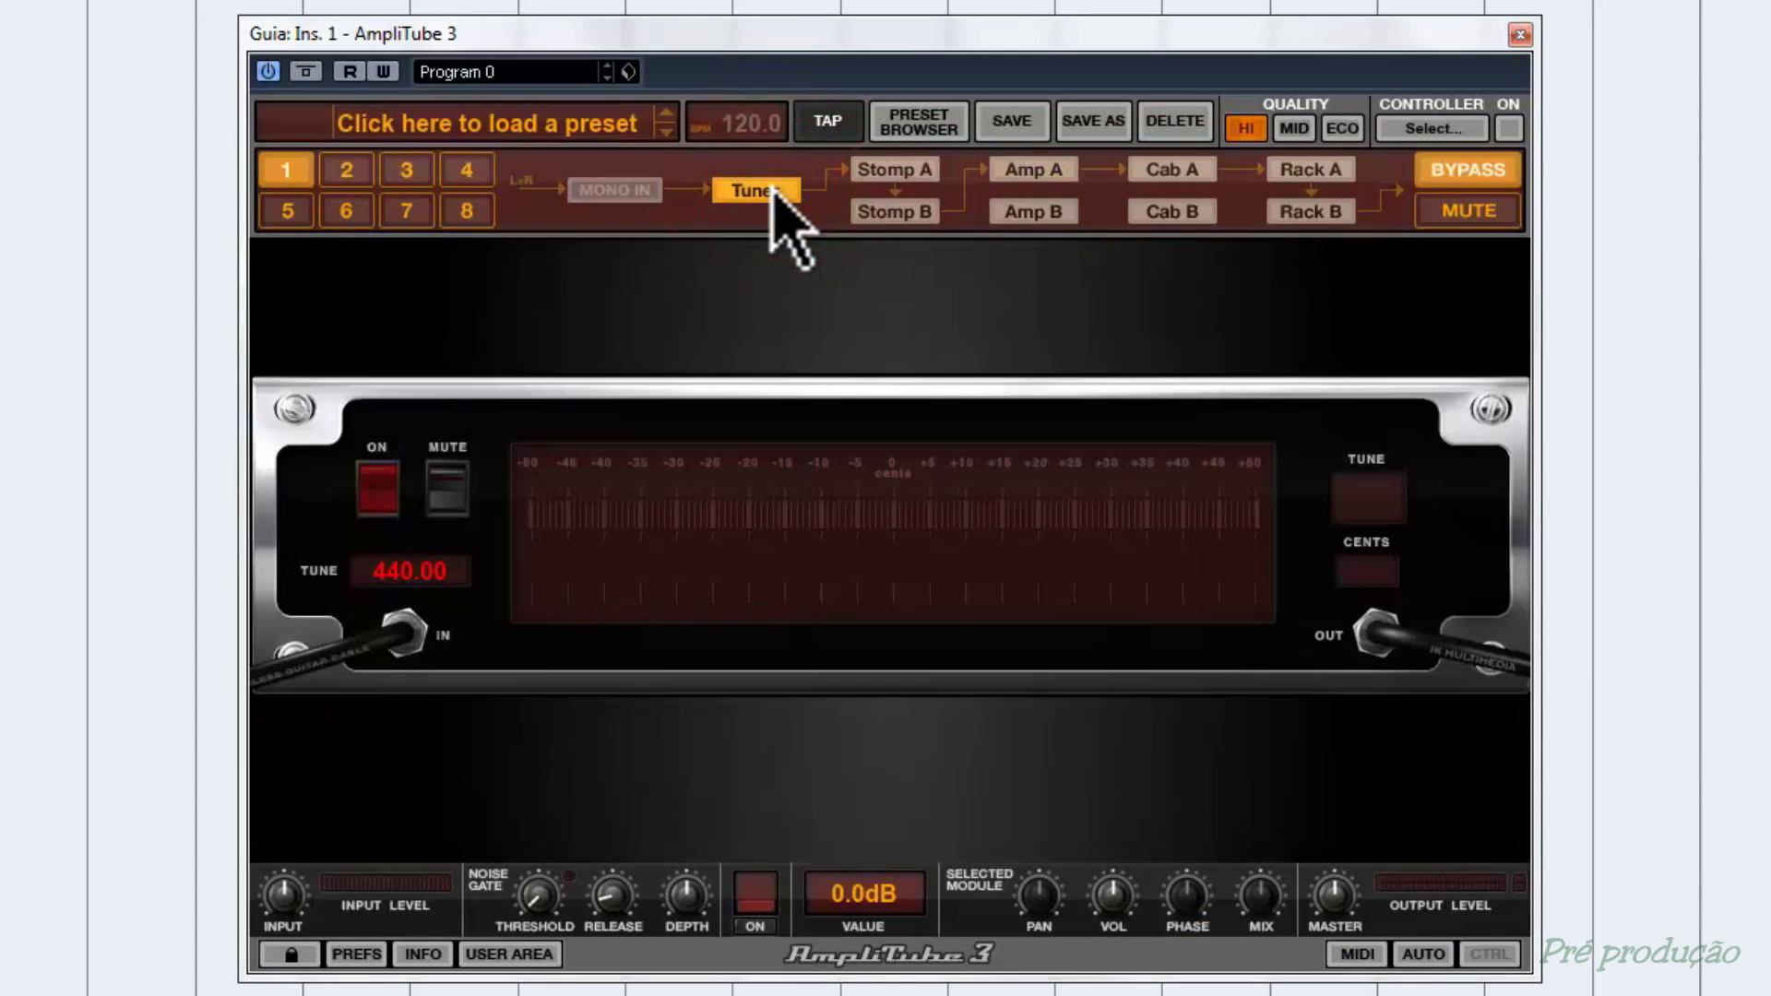
click(374, 480)
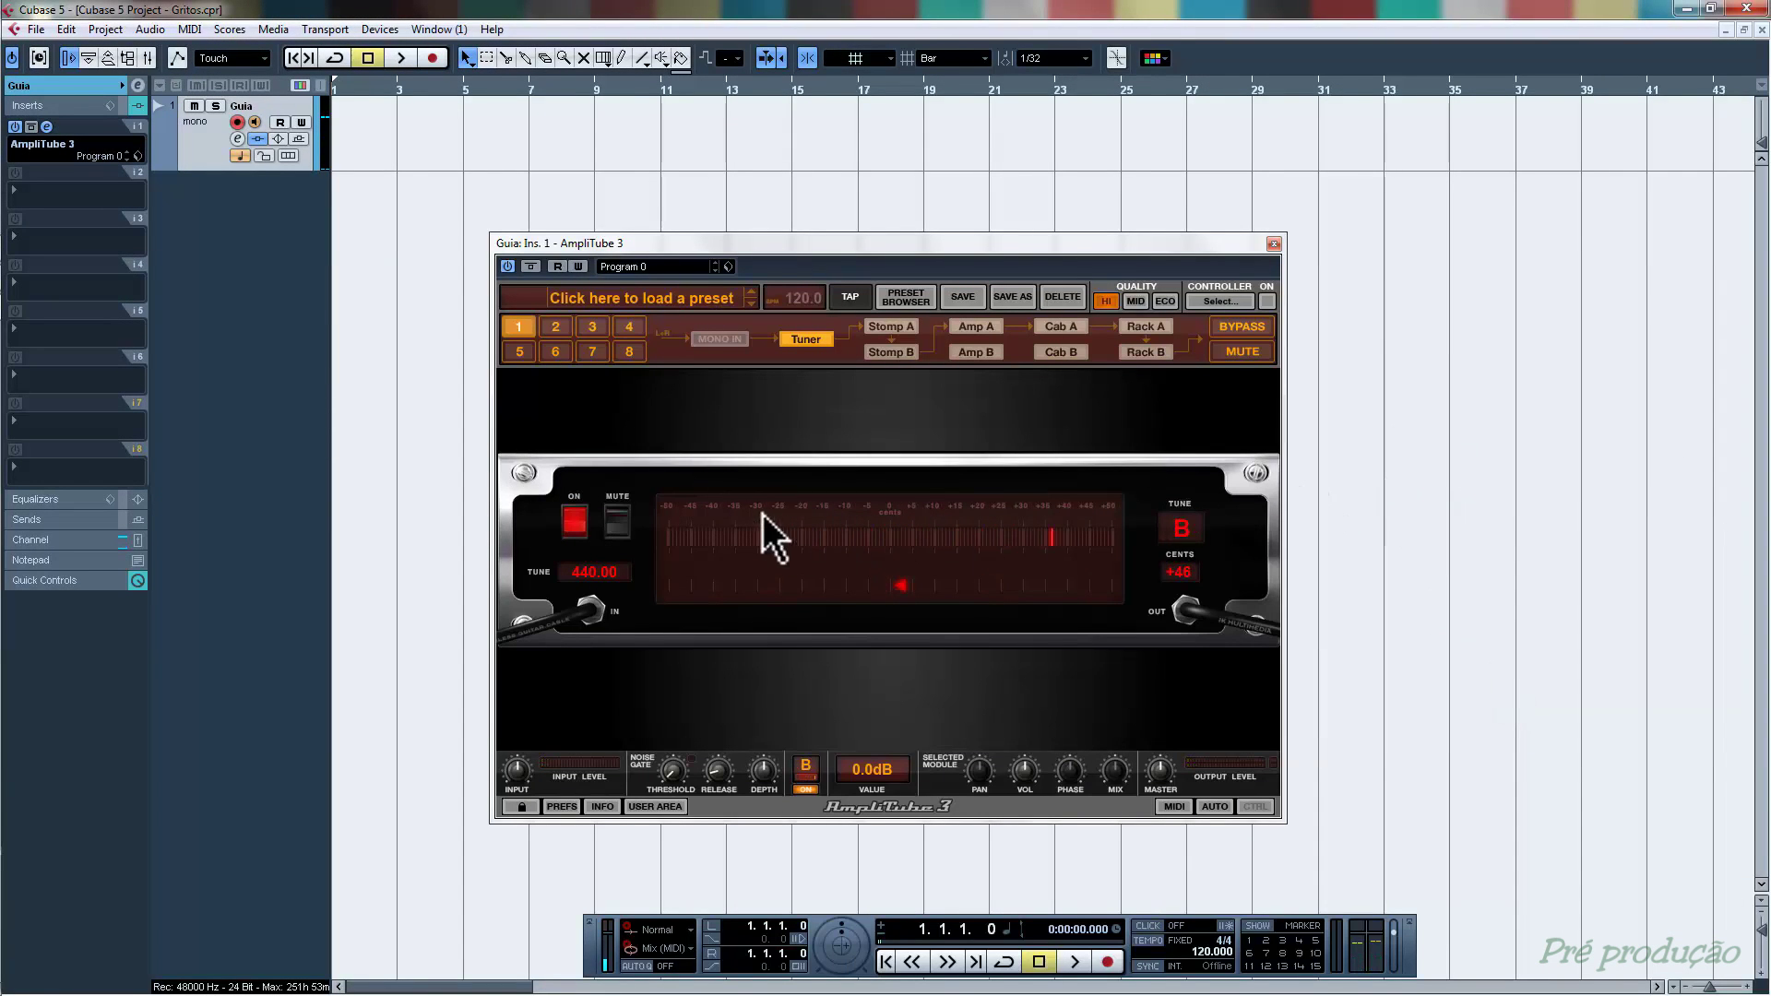
click(572, 522)
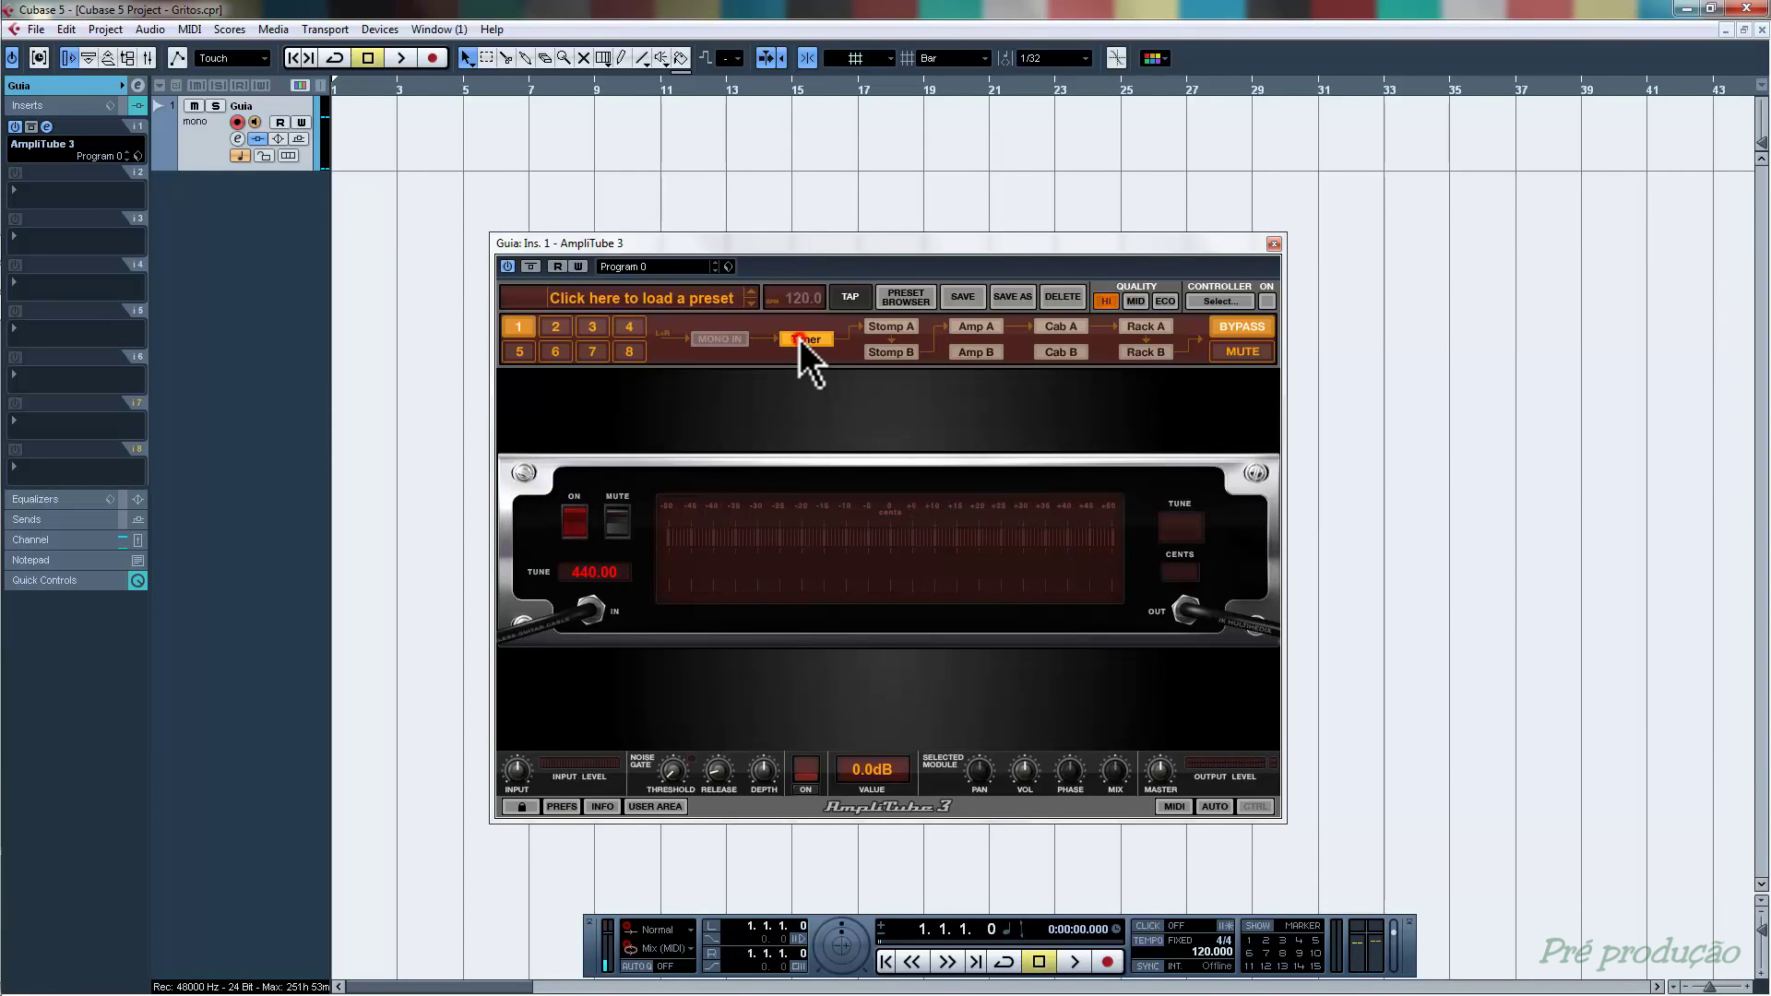
click(1274, 244)
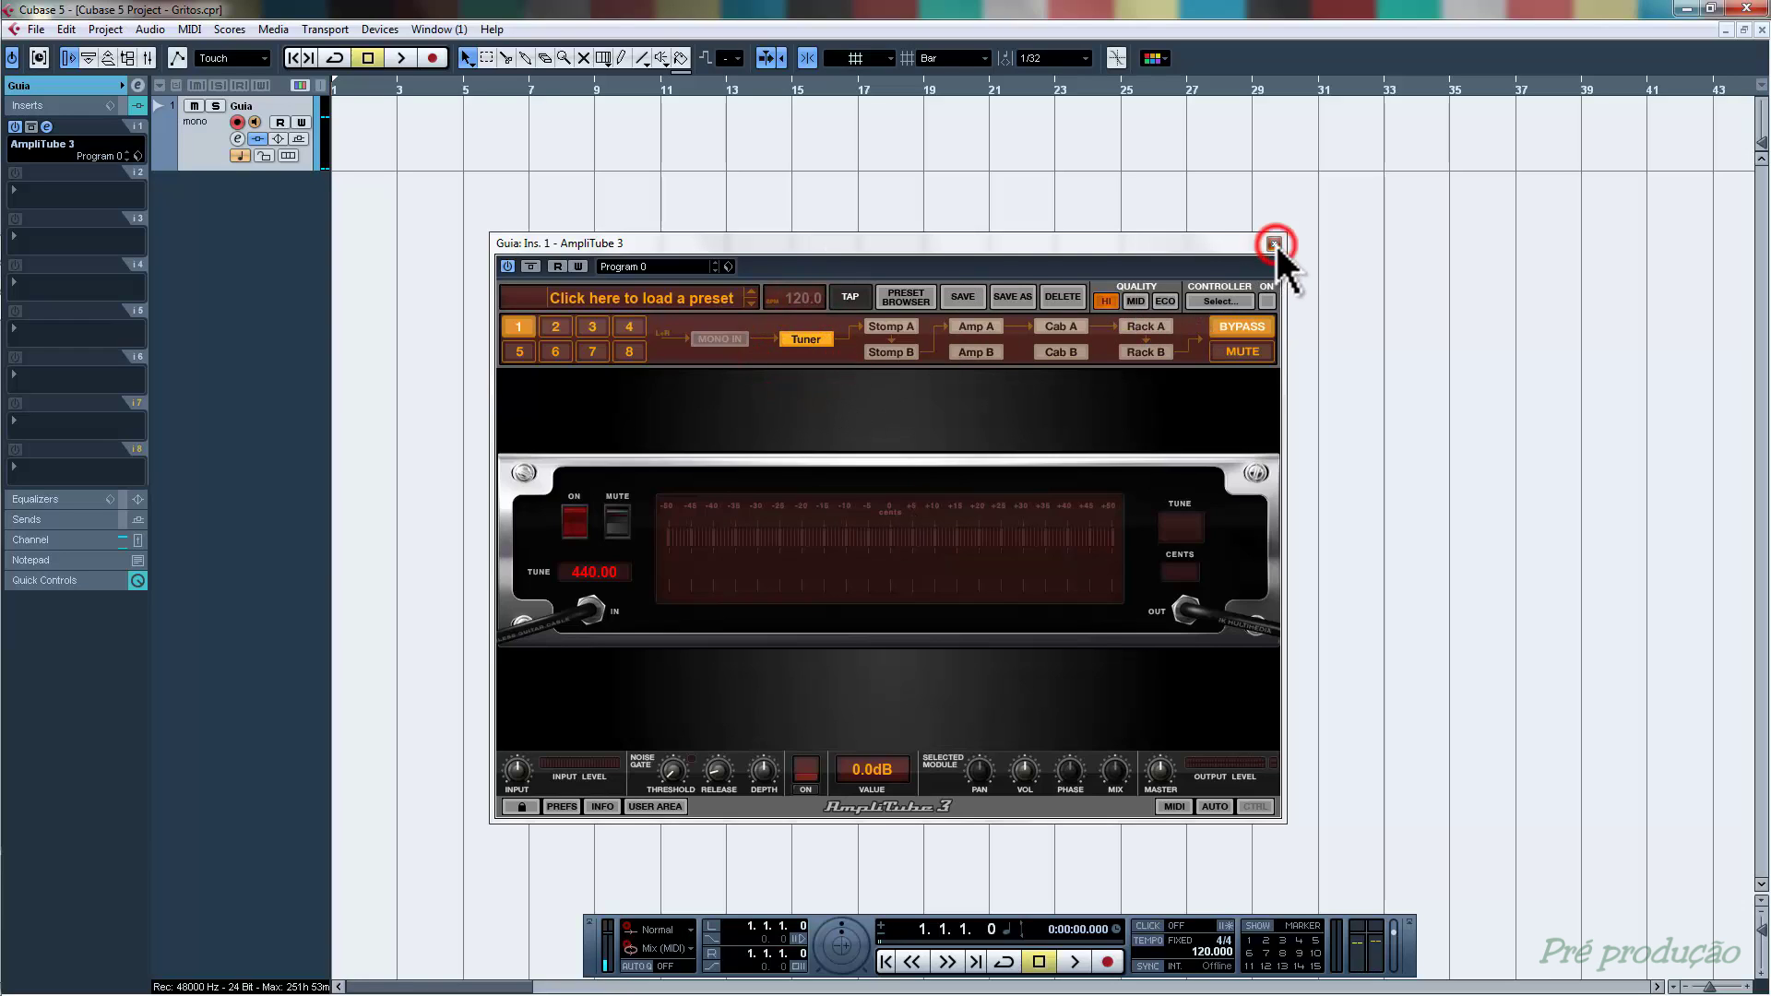
- Remove AmpliTube 3 from the Guia track's first insert slot and collapse the inserts section
click(39, 143)
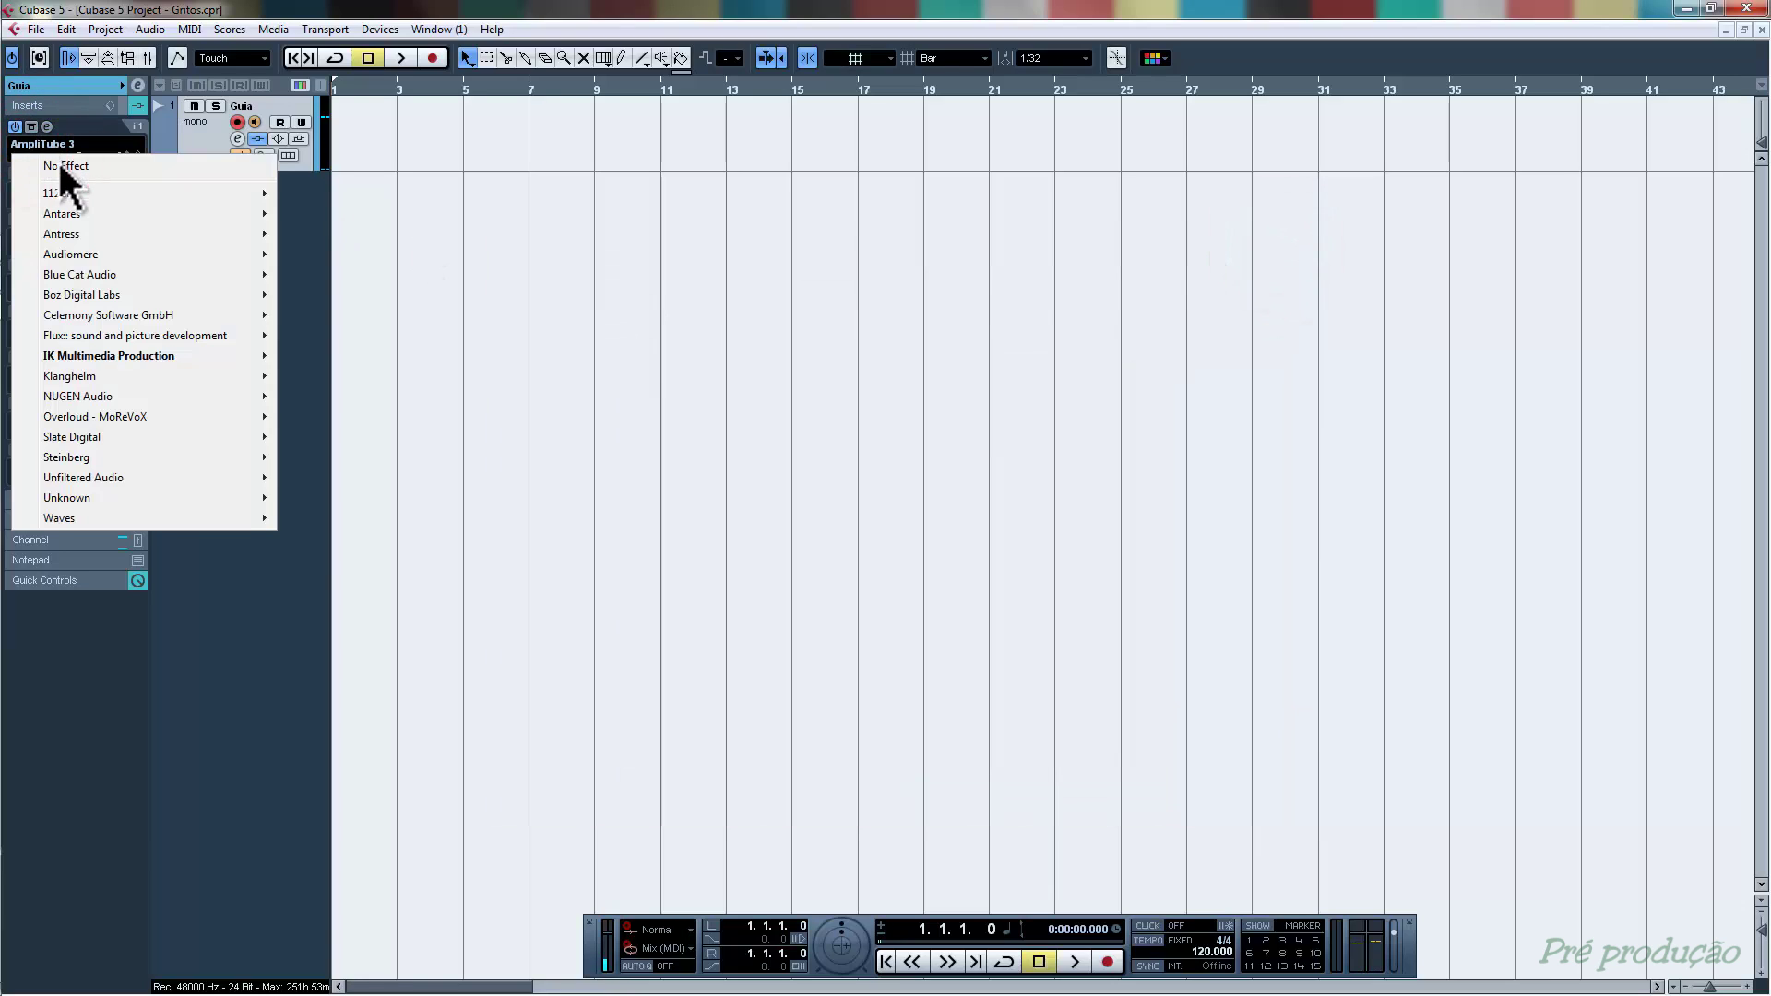
click(59, 165)
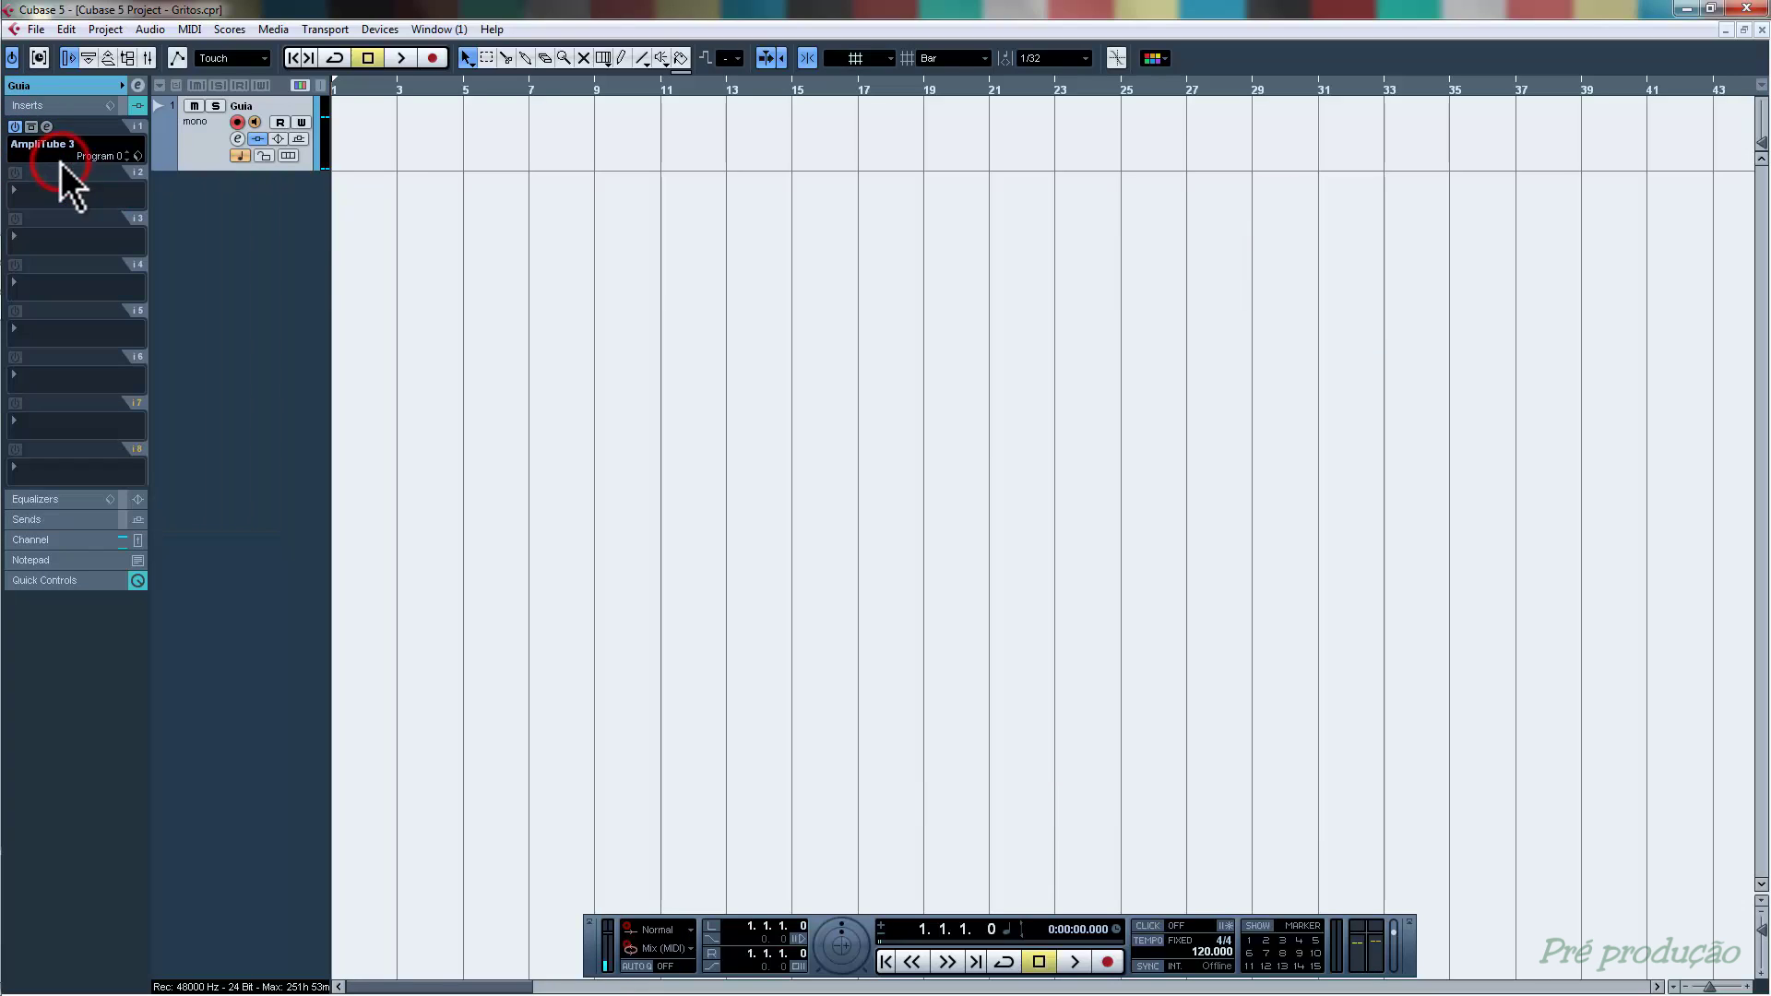
click(37, 102)
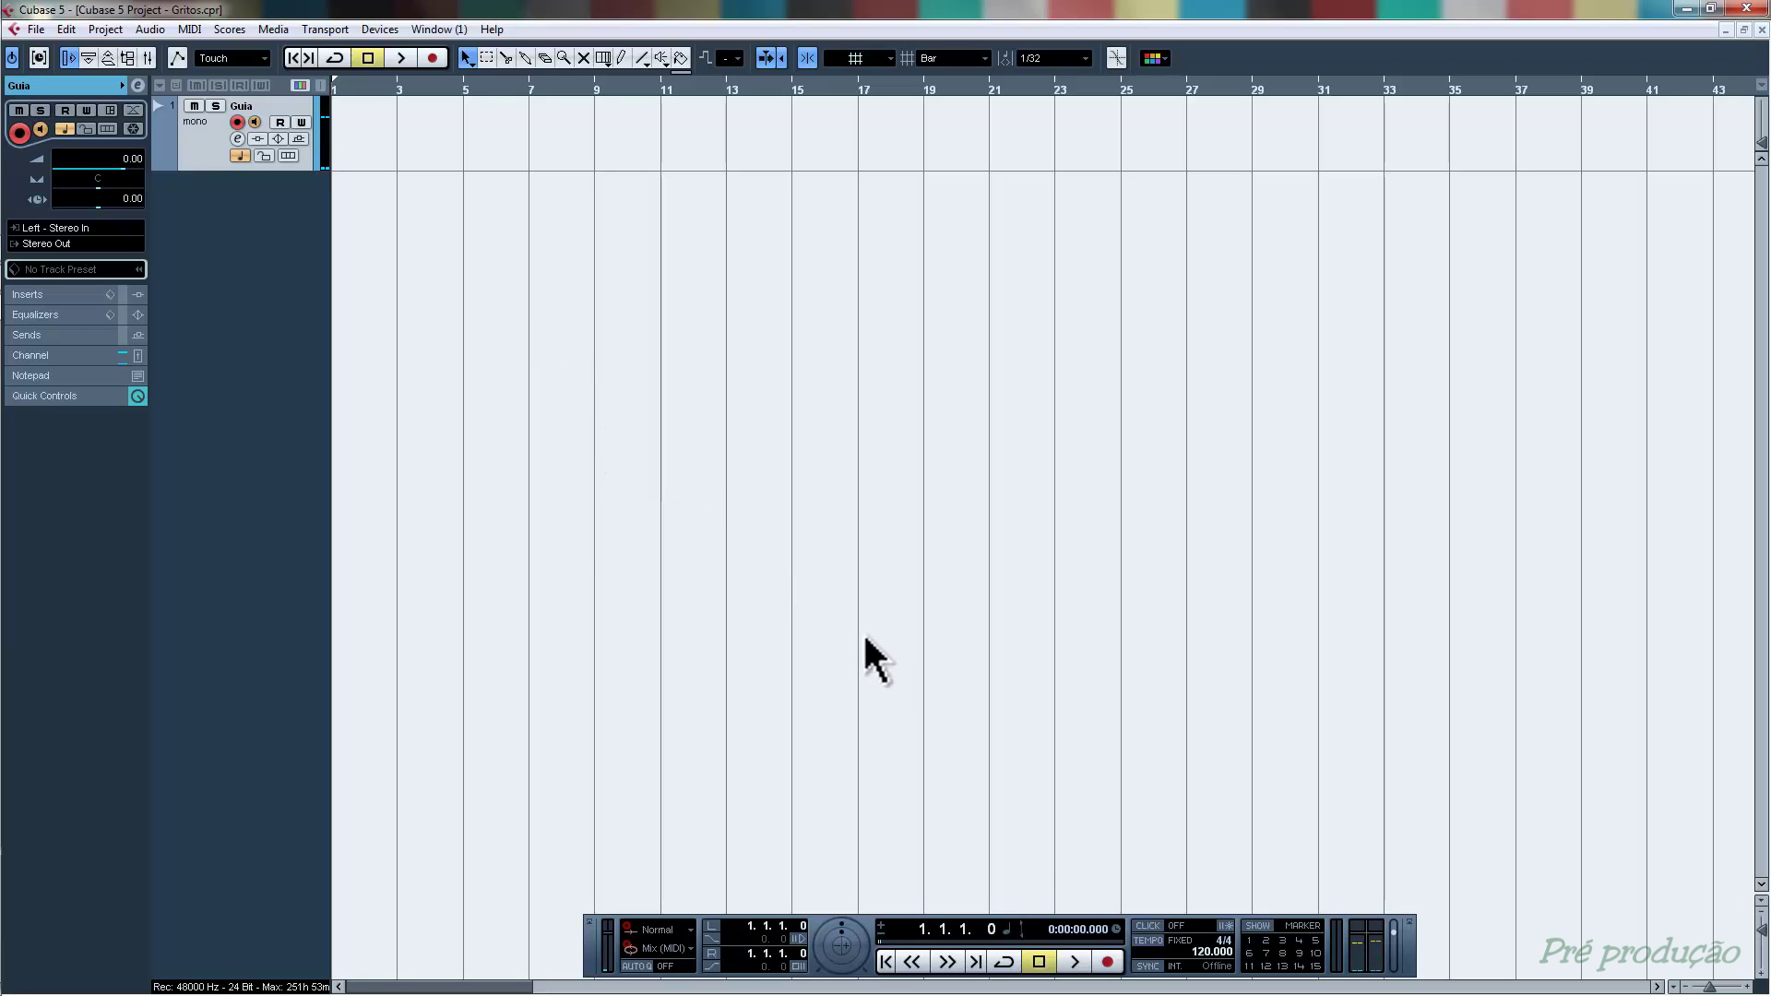
- Turn on the metronome click and audition it by playing the project from the start, then stop playback
click(1150, 926)
key(h)
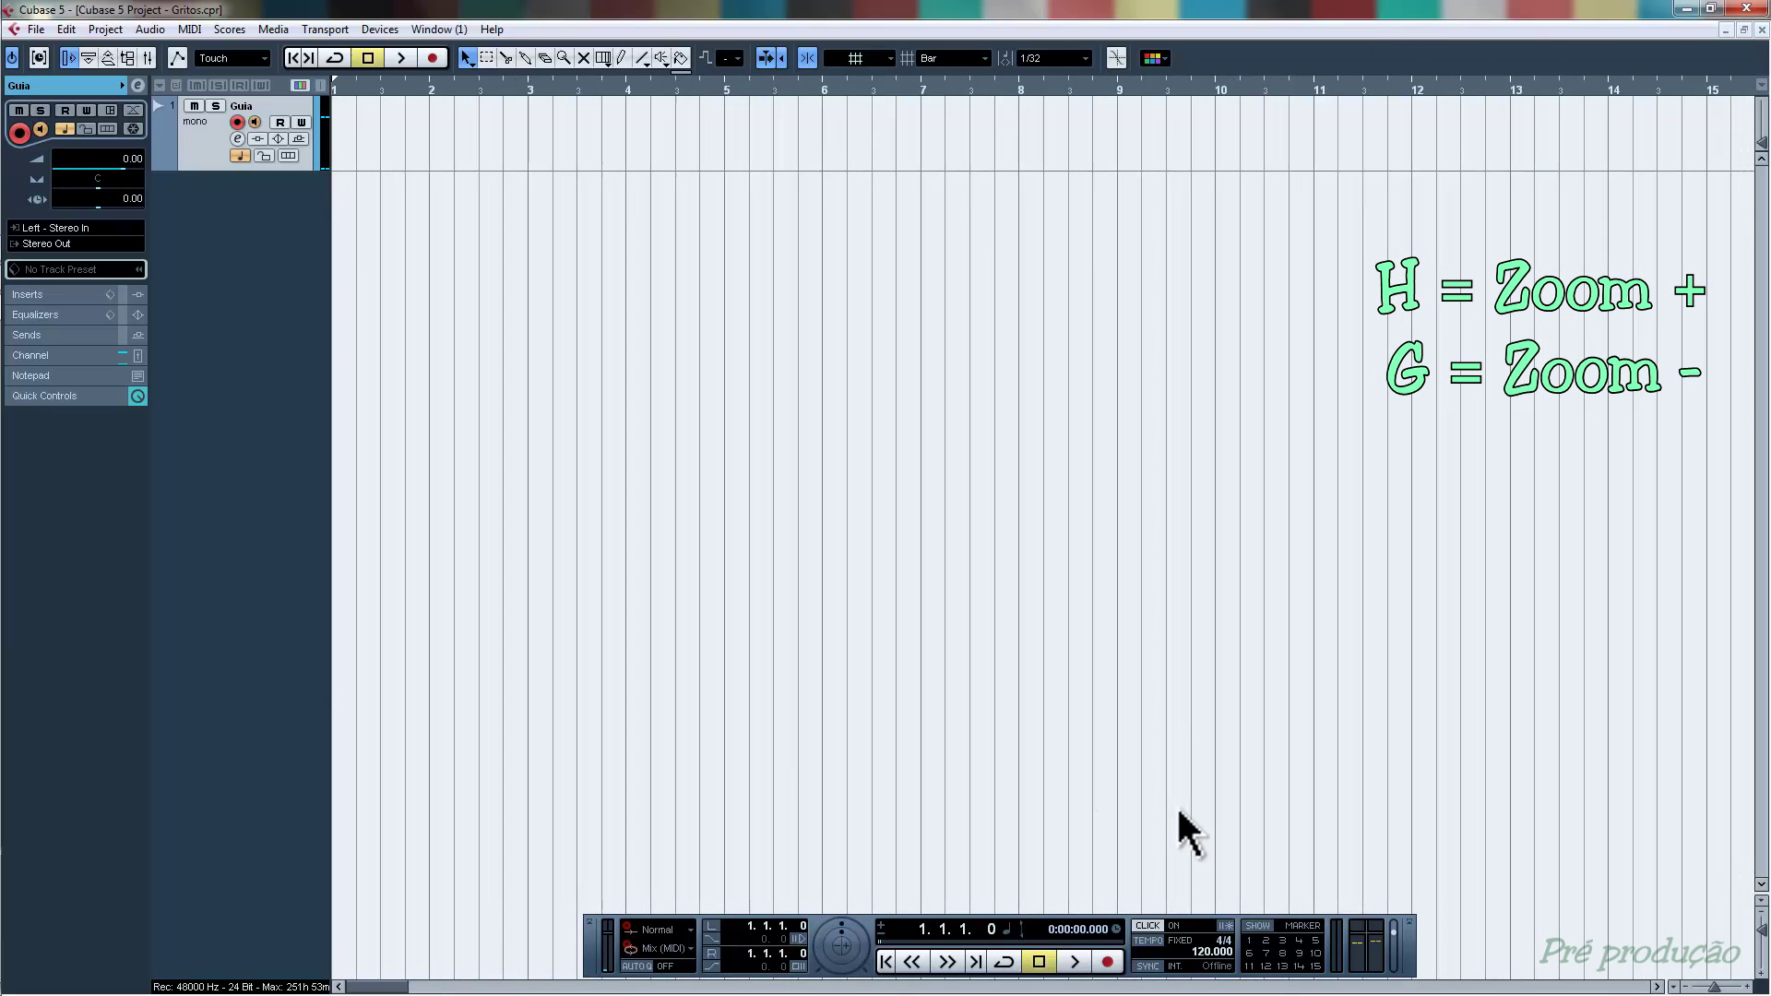
key(g)
key(h)
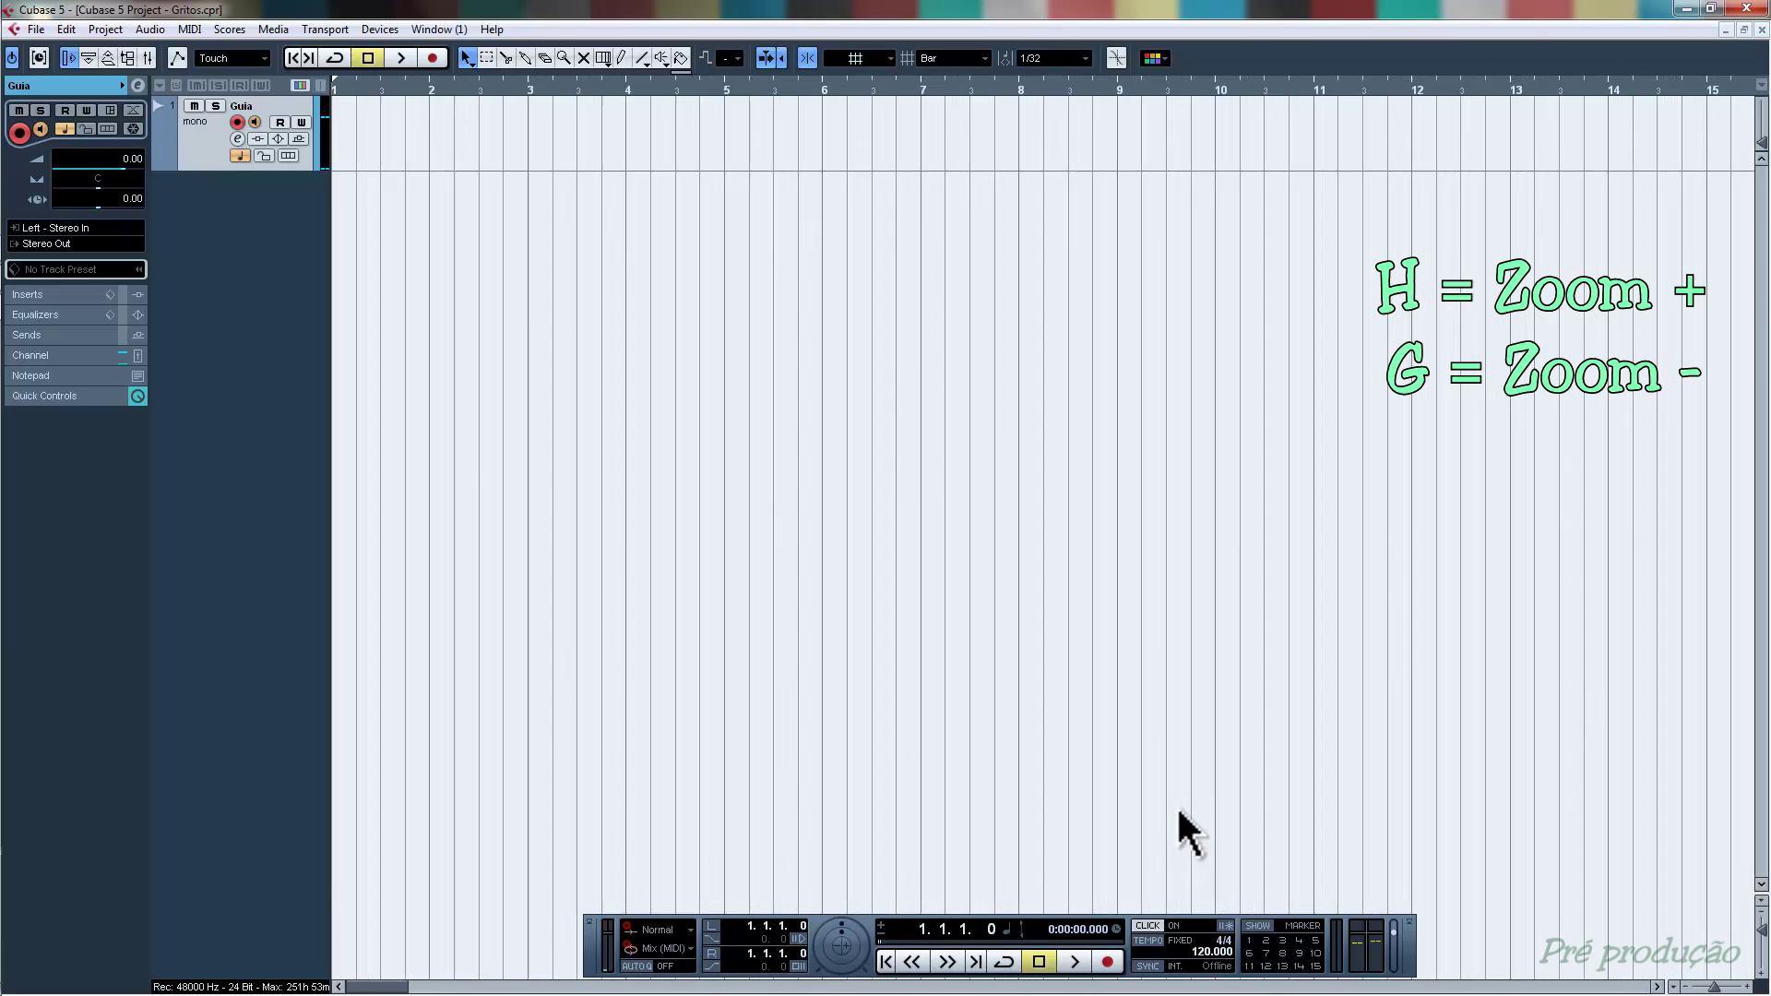
key(g)
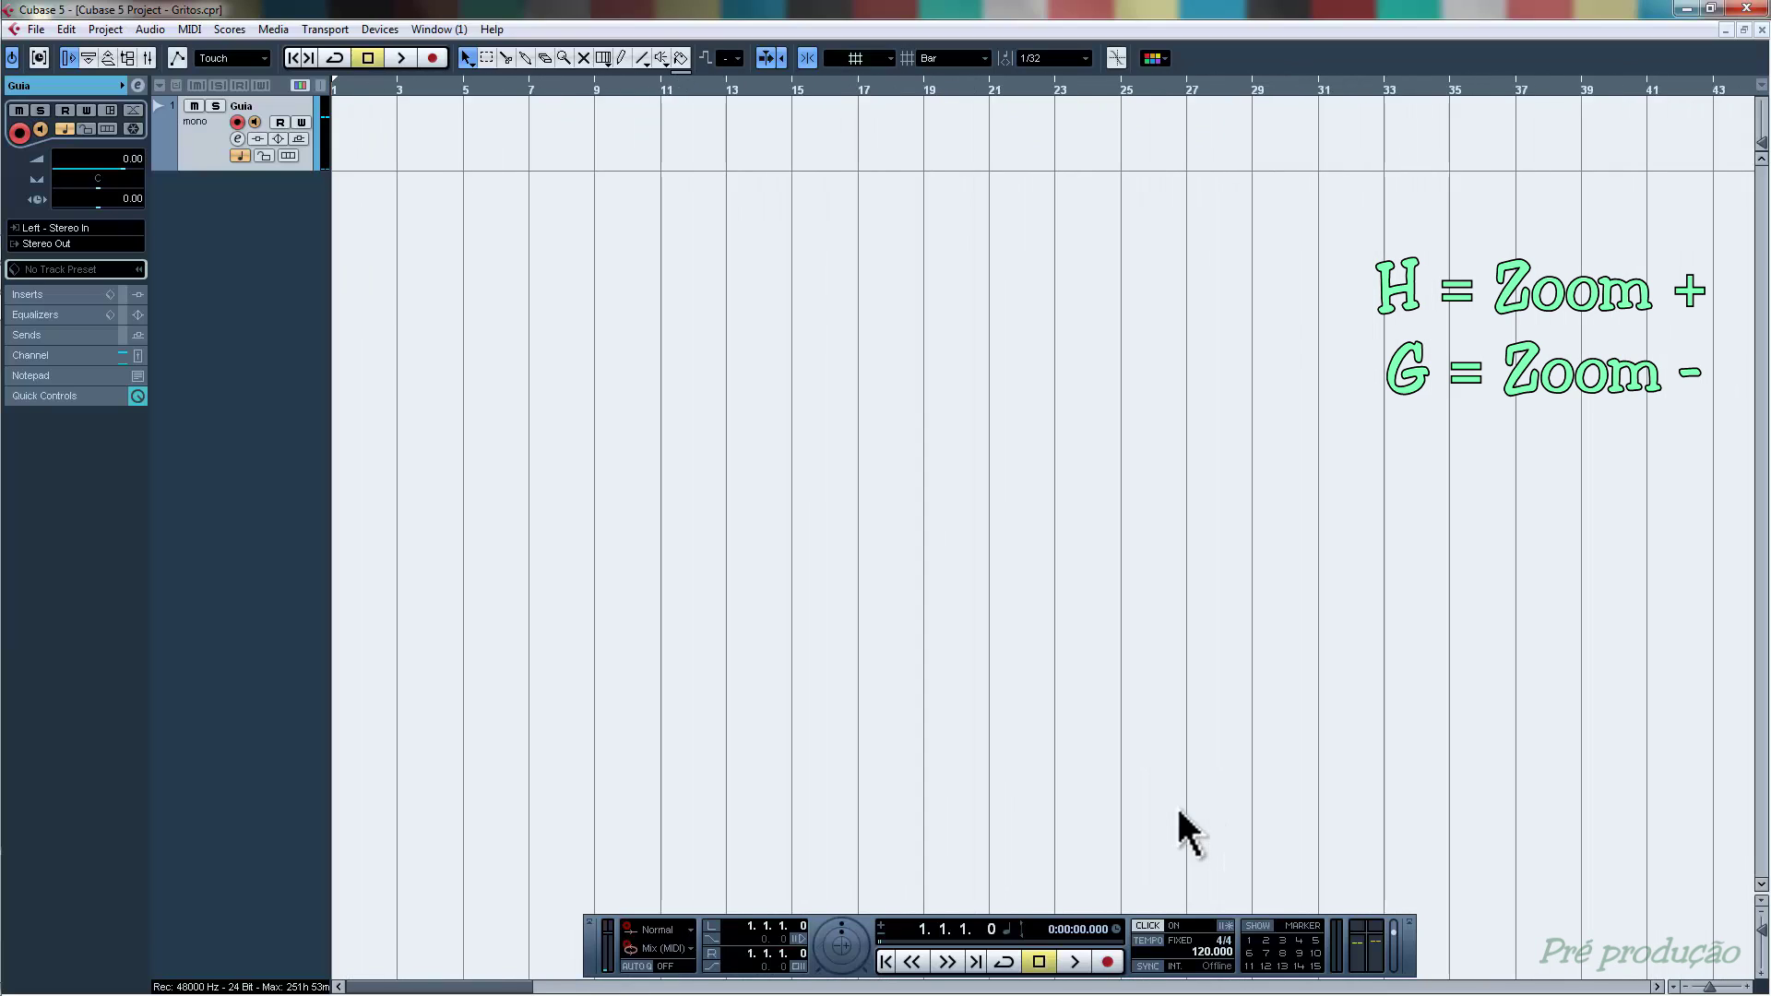
key(h)
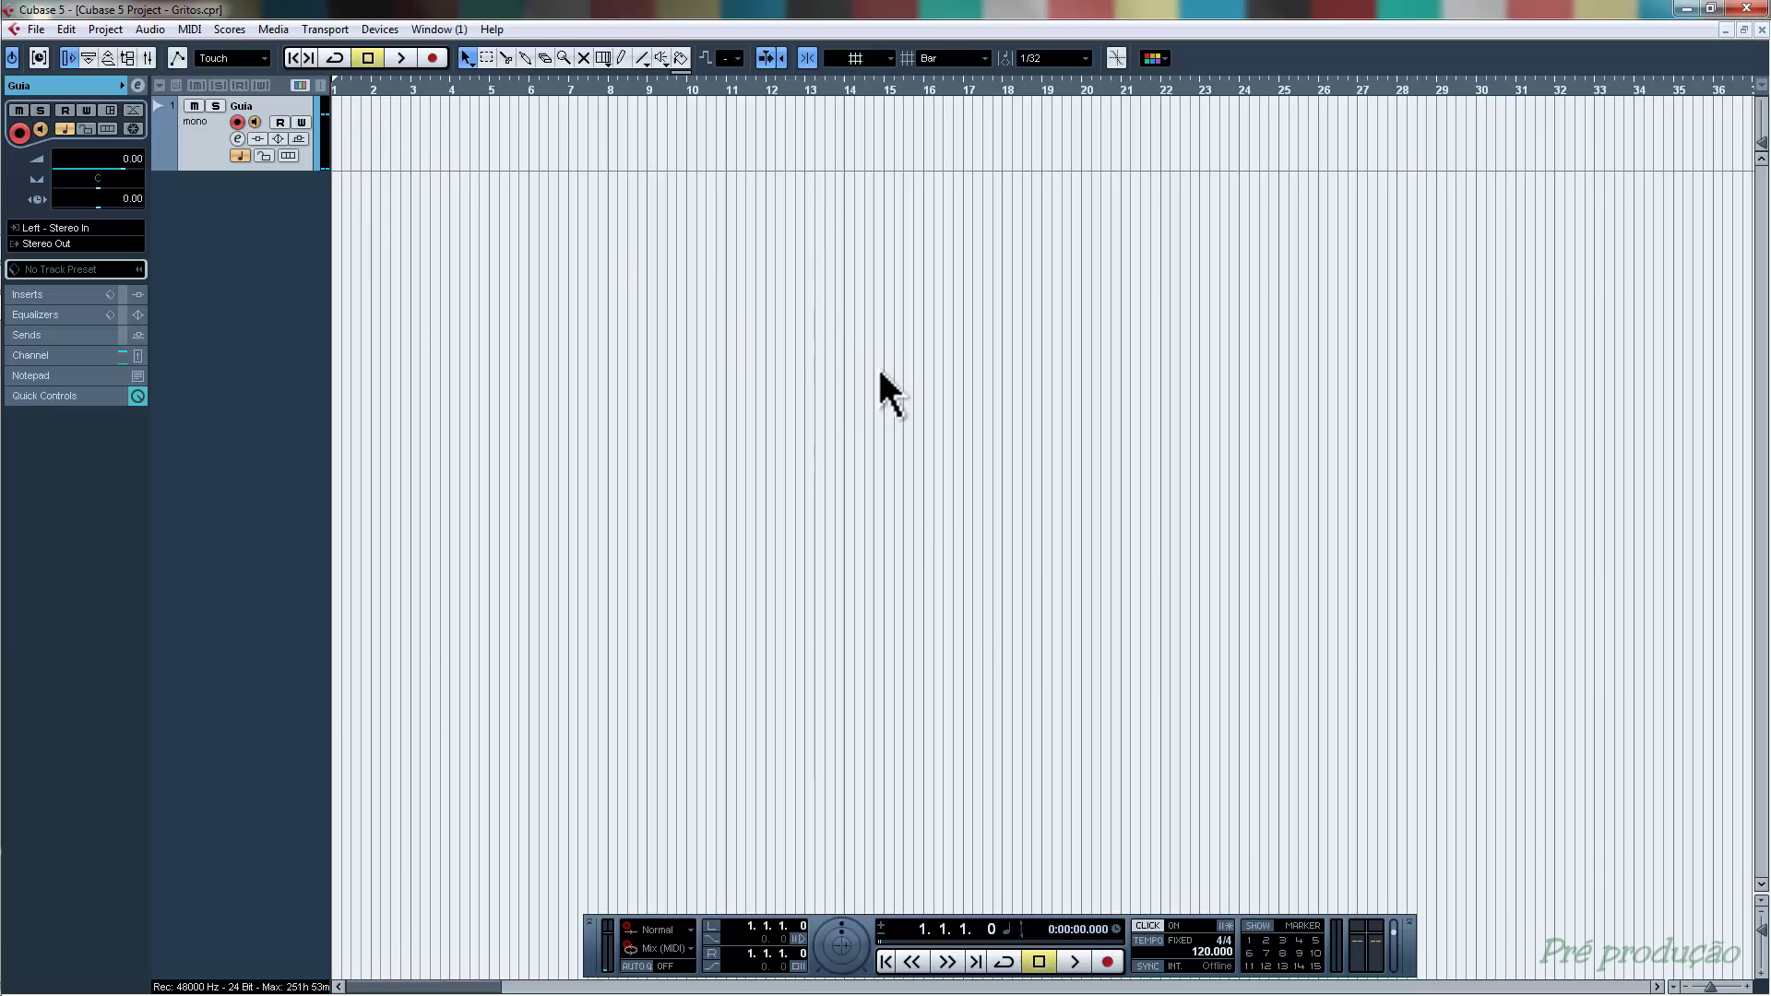
key(space)
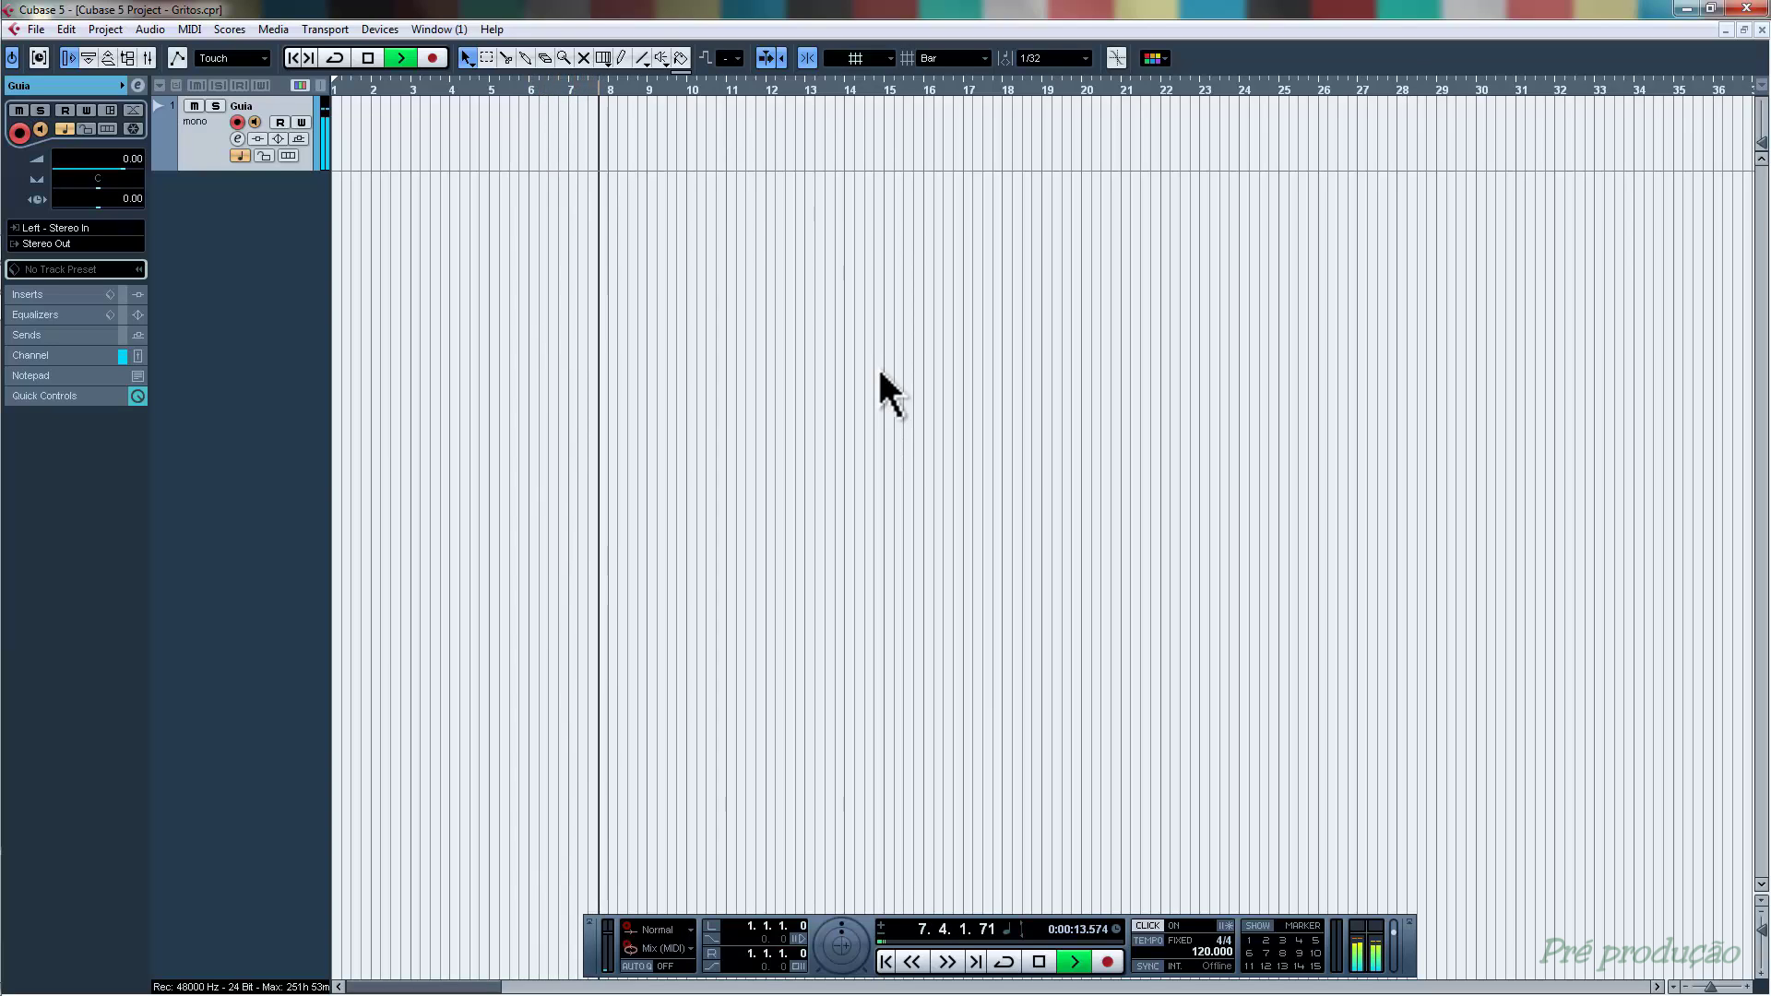
key(space)
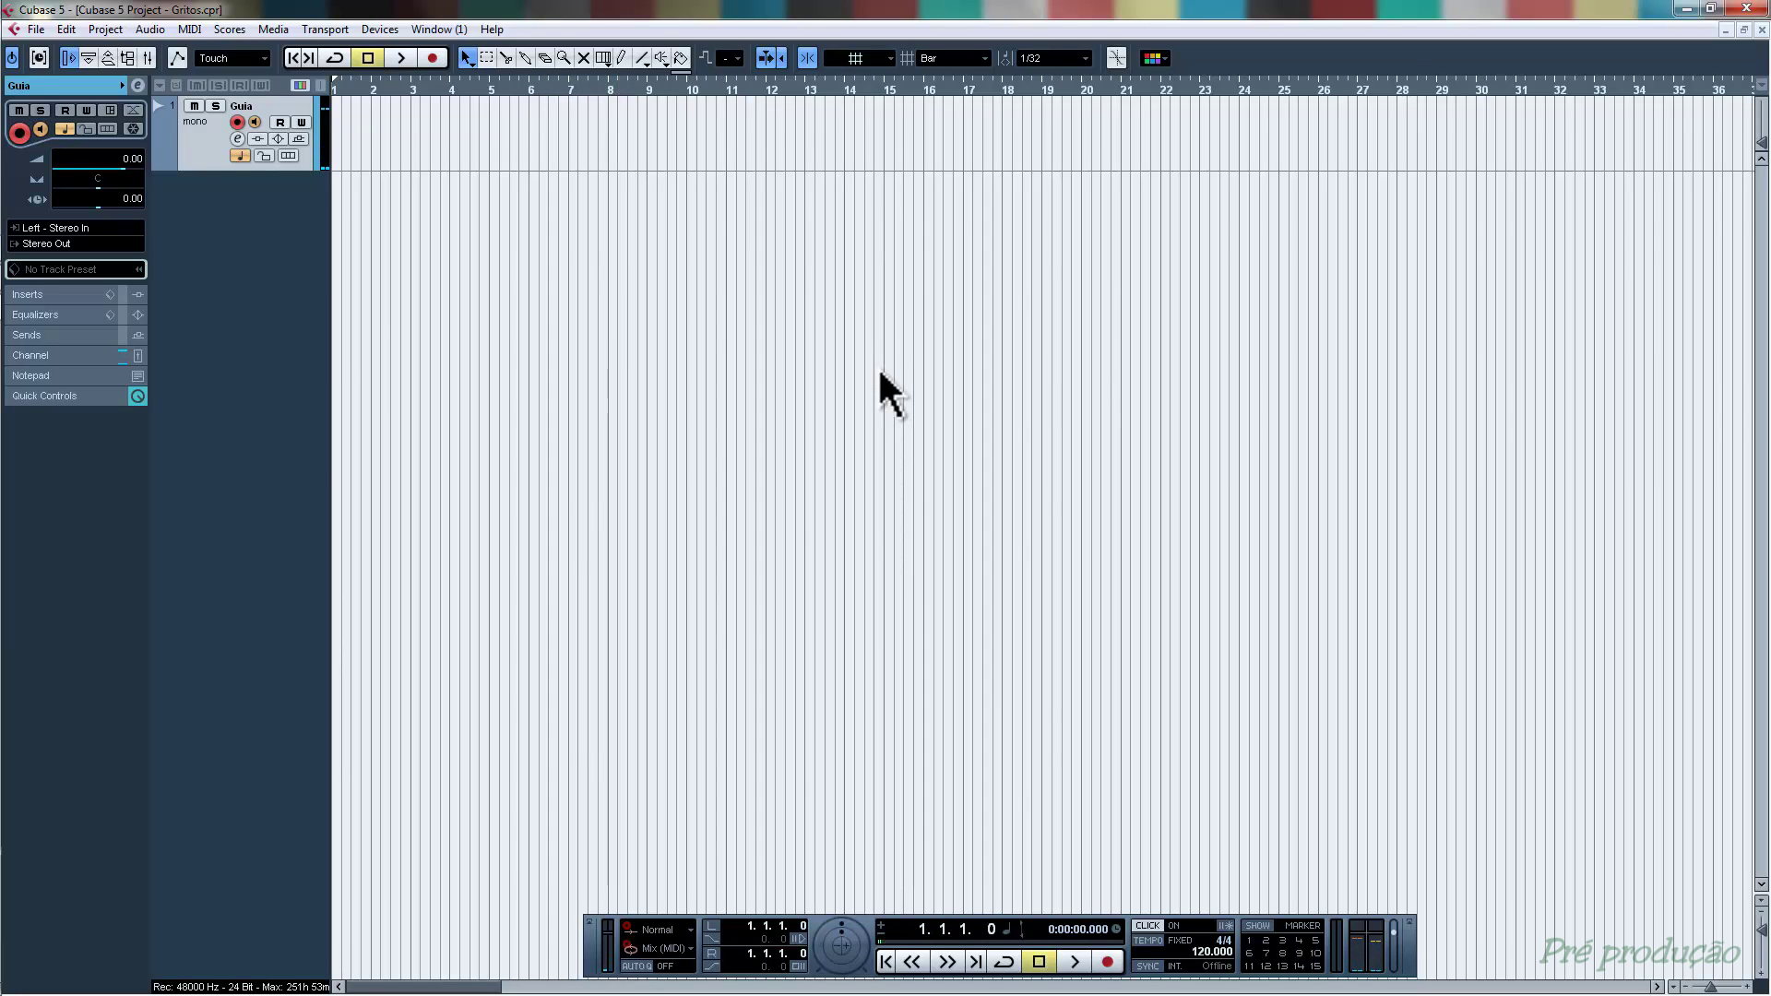
- Set the fixed project tempo to 115 BPM and audition the metronome click from the project start
double_click(1212, 952)
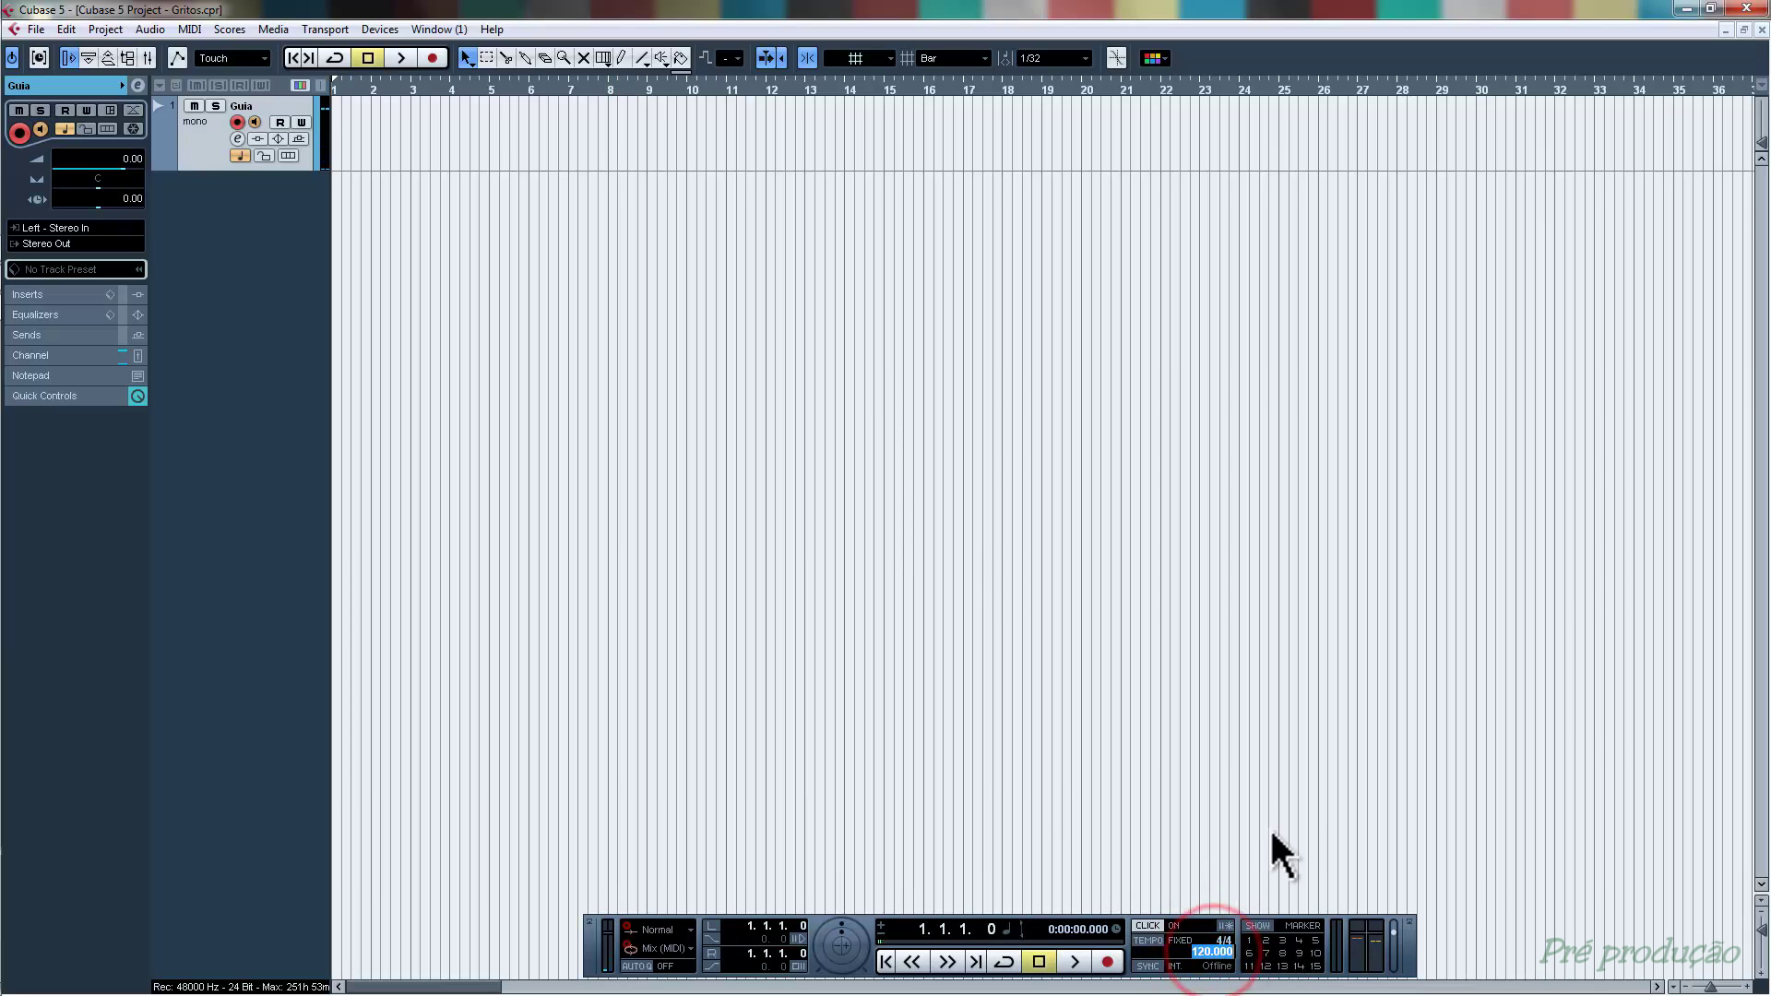
text(115)
key(Return)
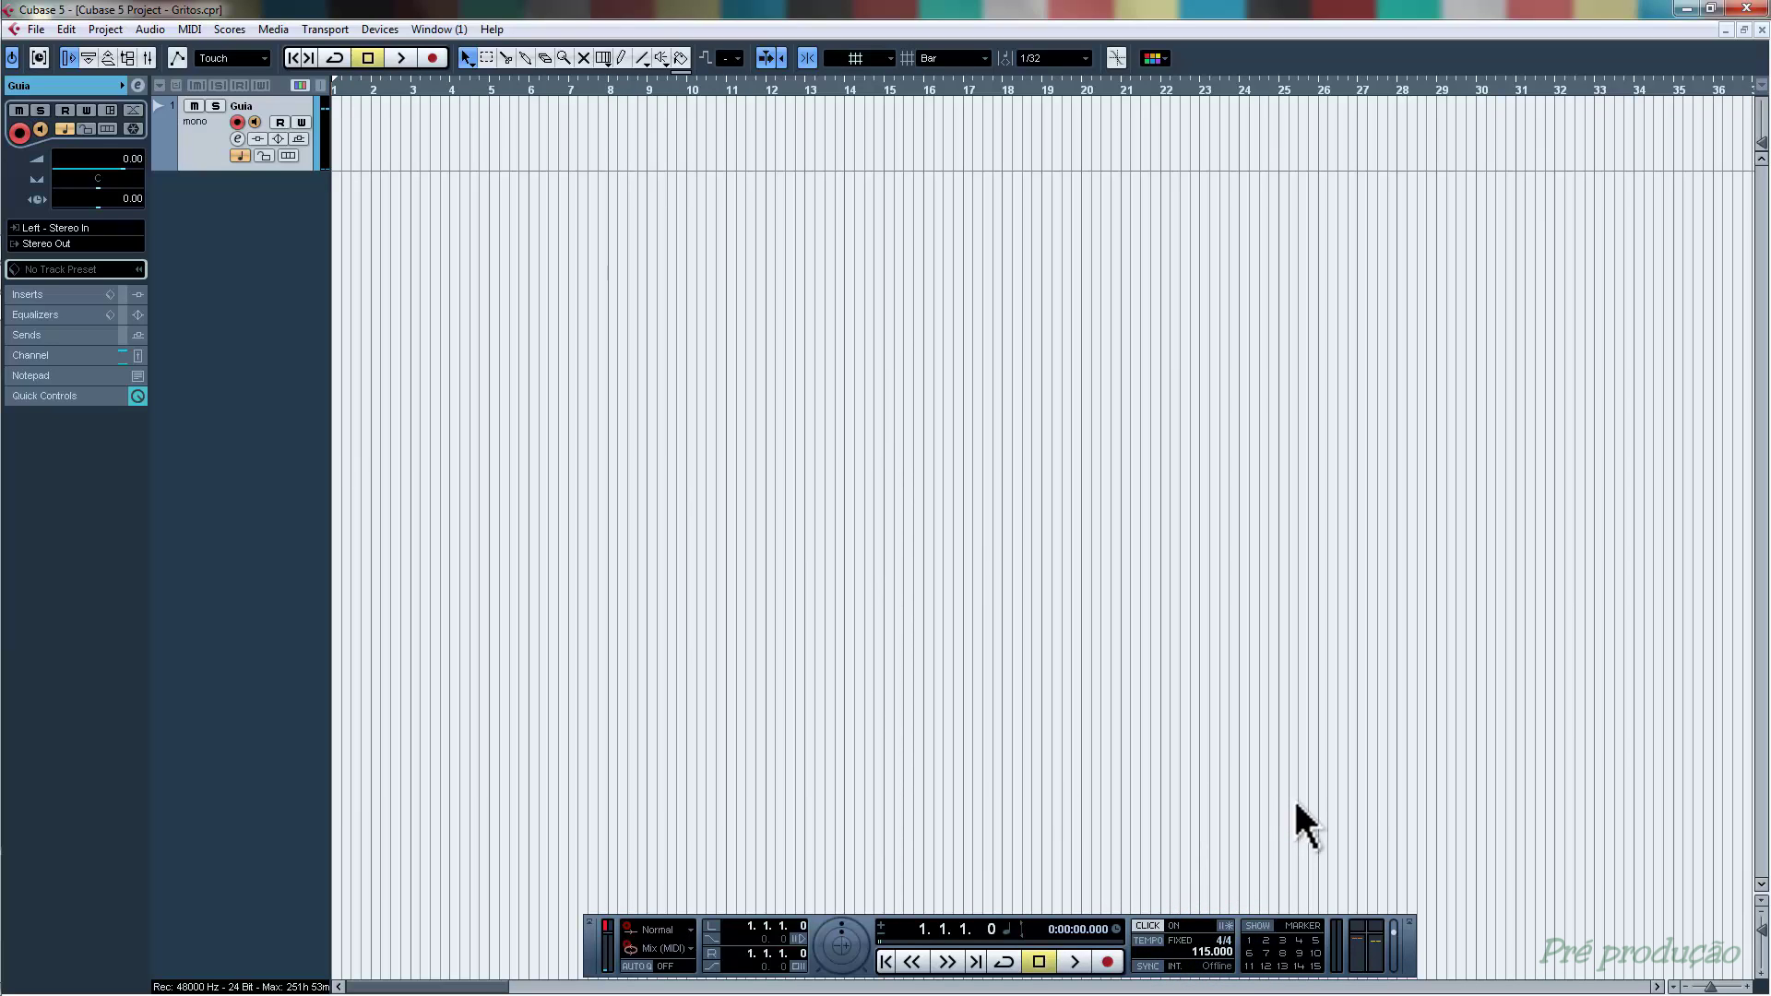
key(space)
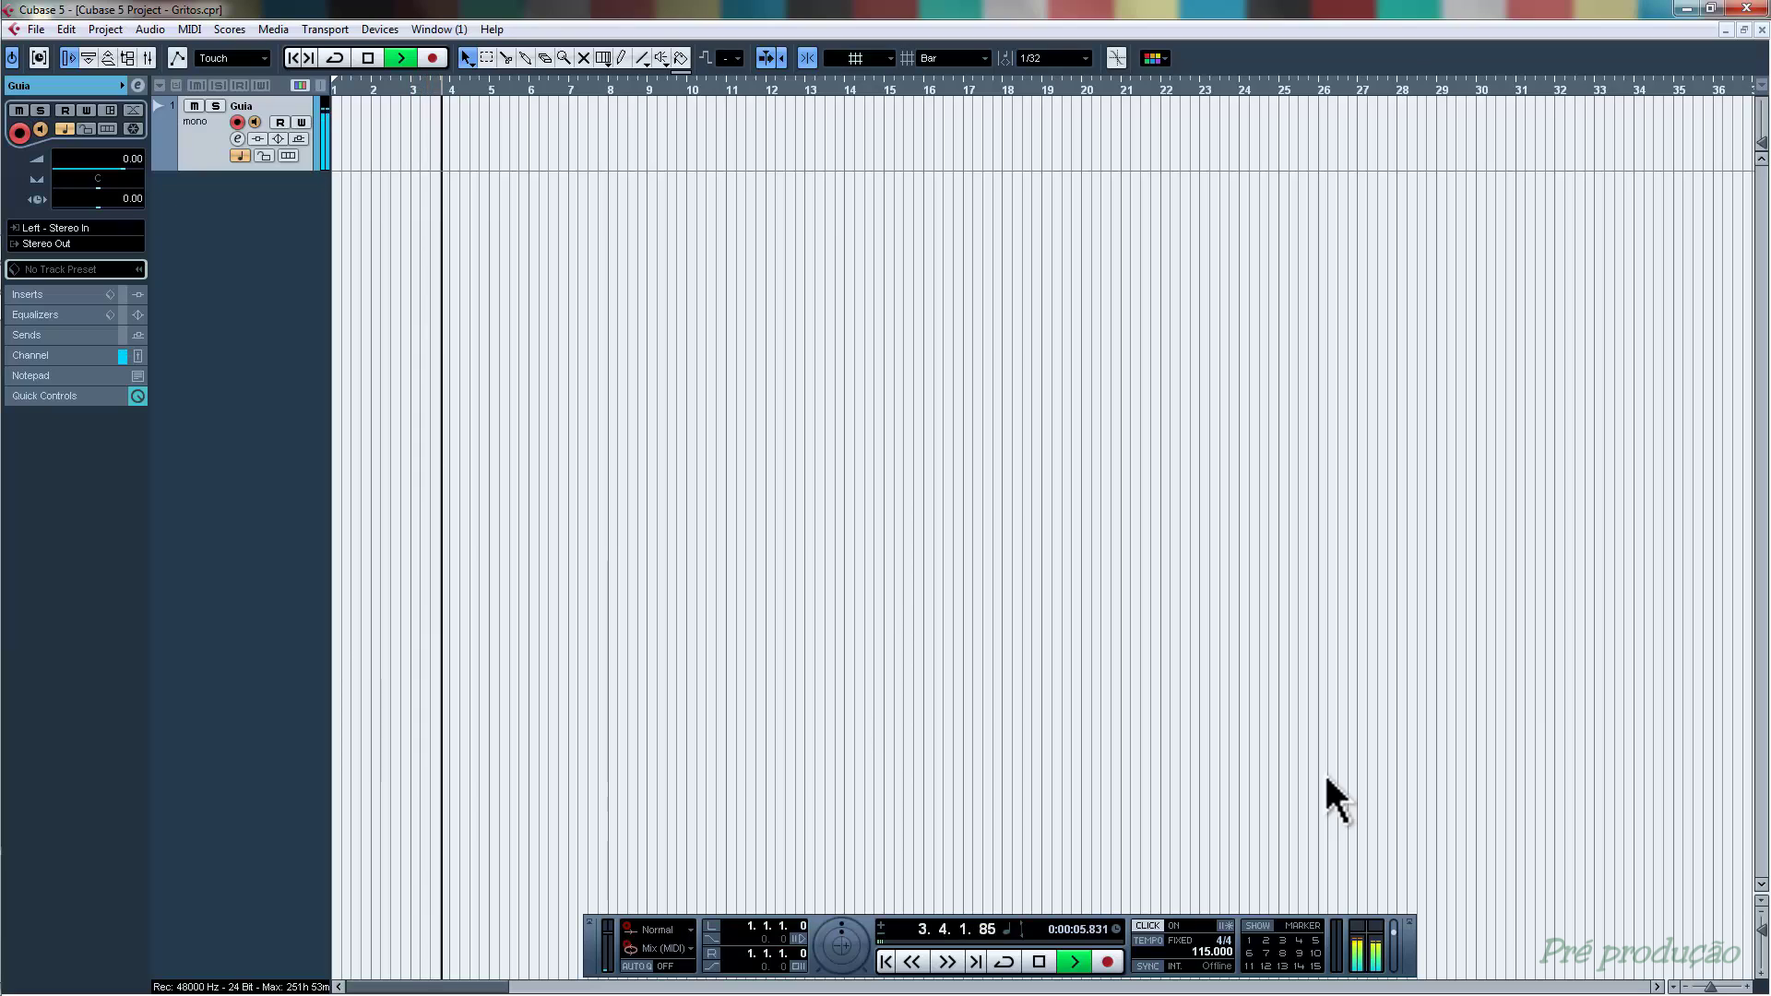
key(space)
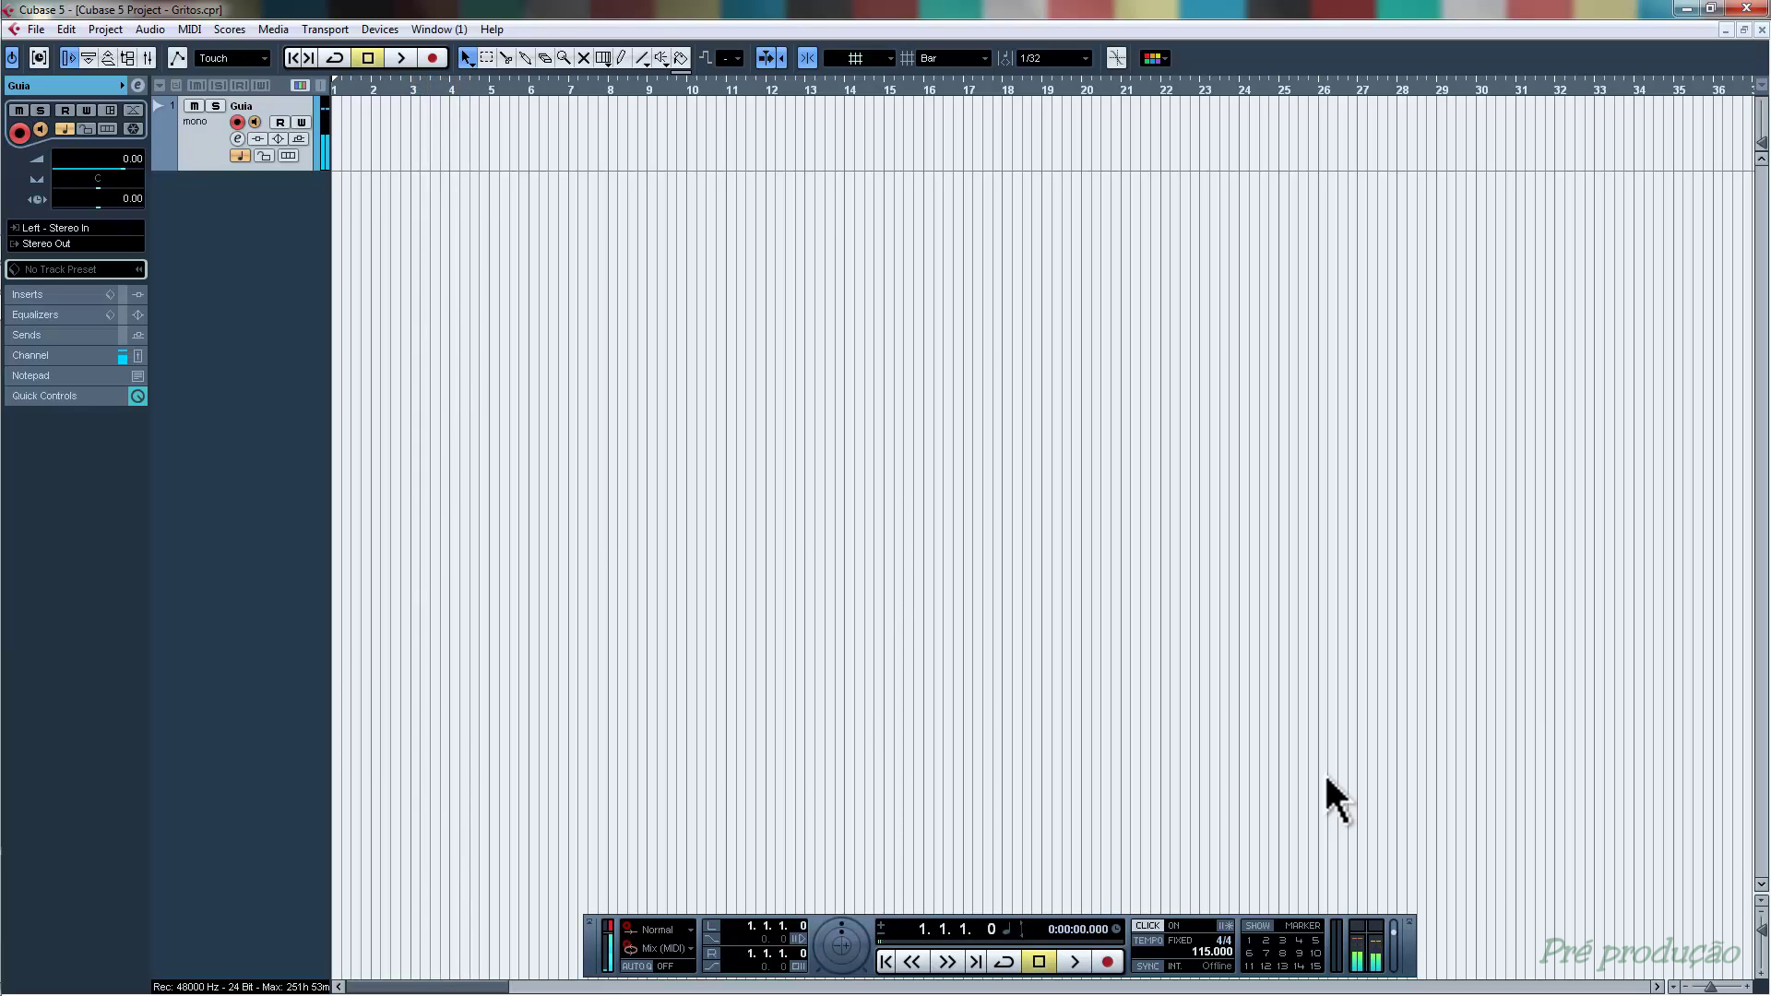
- Set the fixed project tempo to 125 BPM and audition the metronome click from the project start
click(1223, 952)
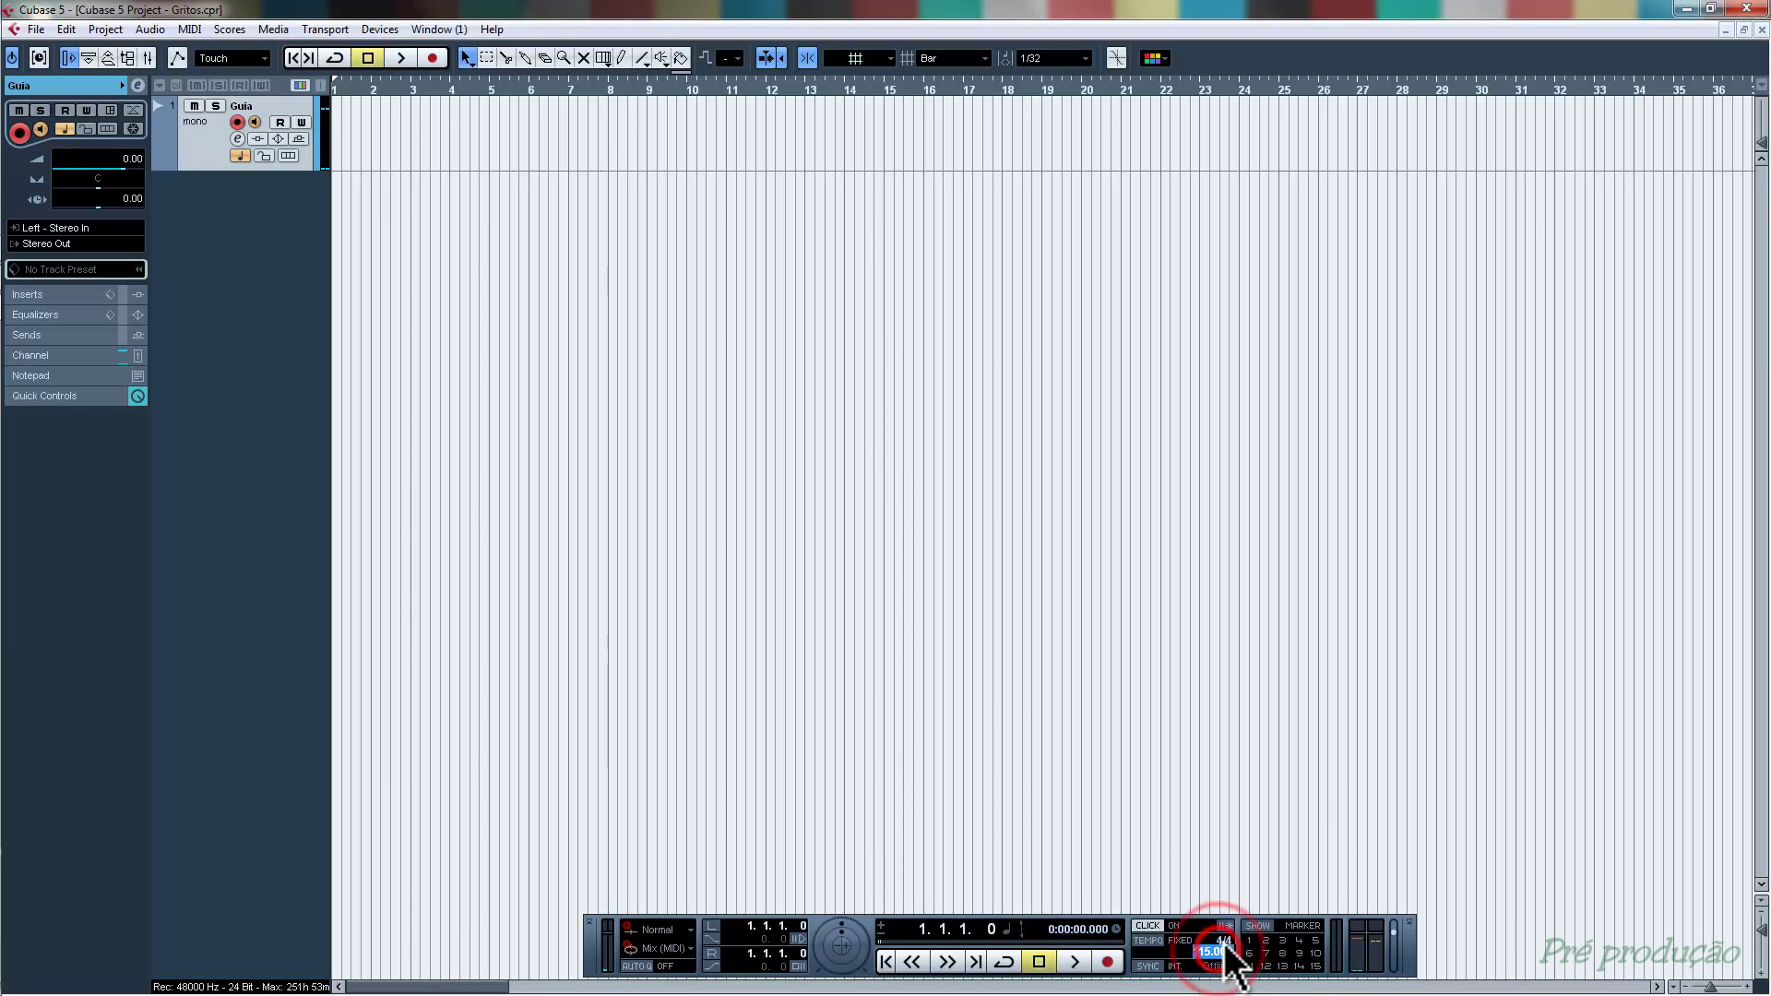
text(125)
key(Return)
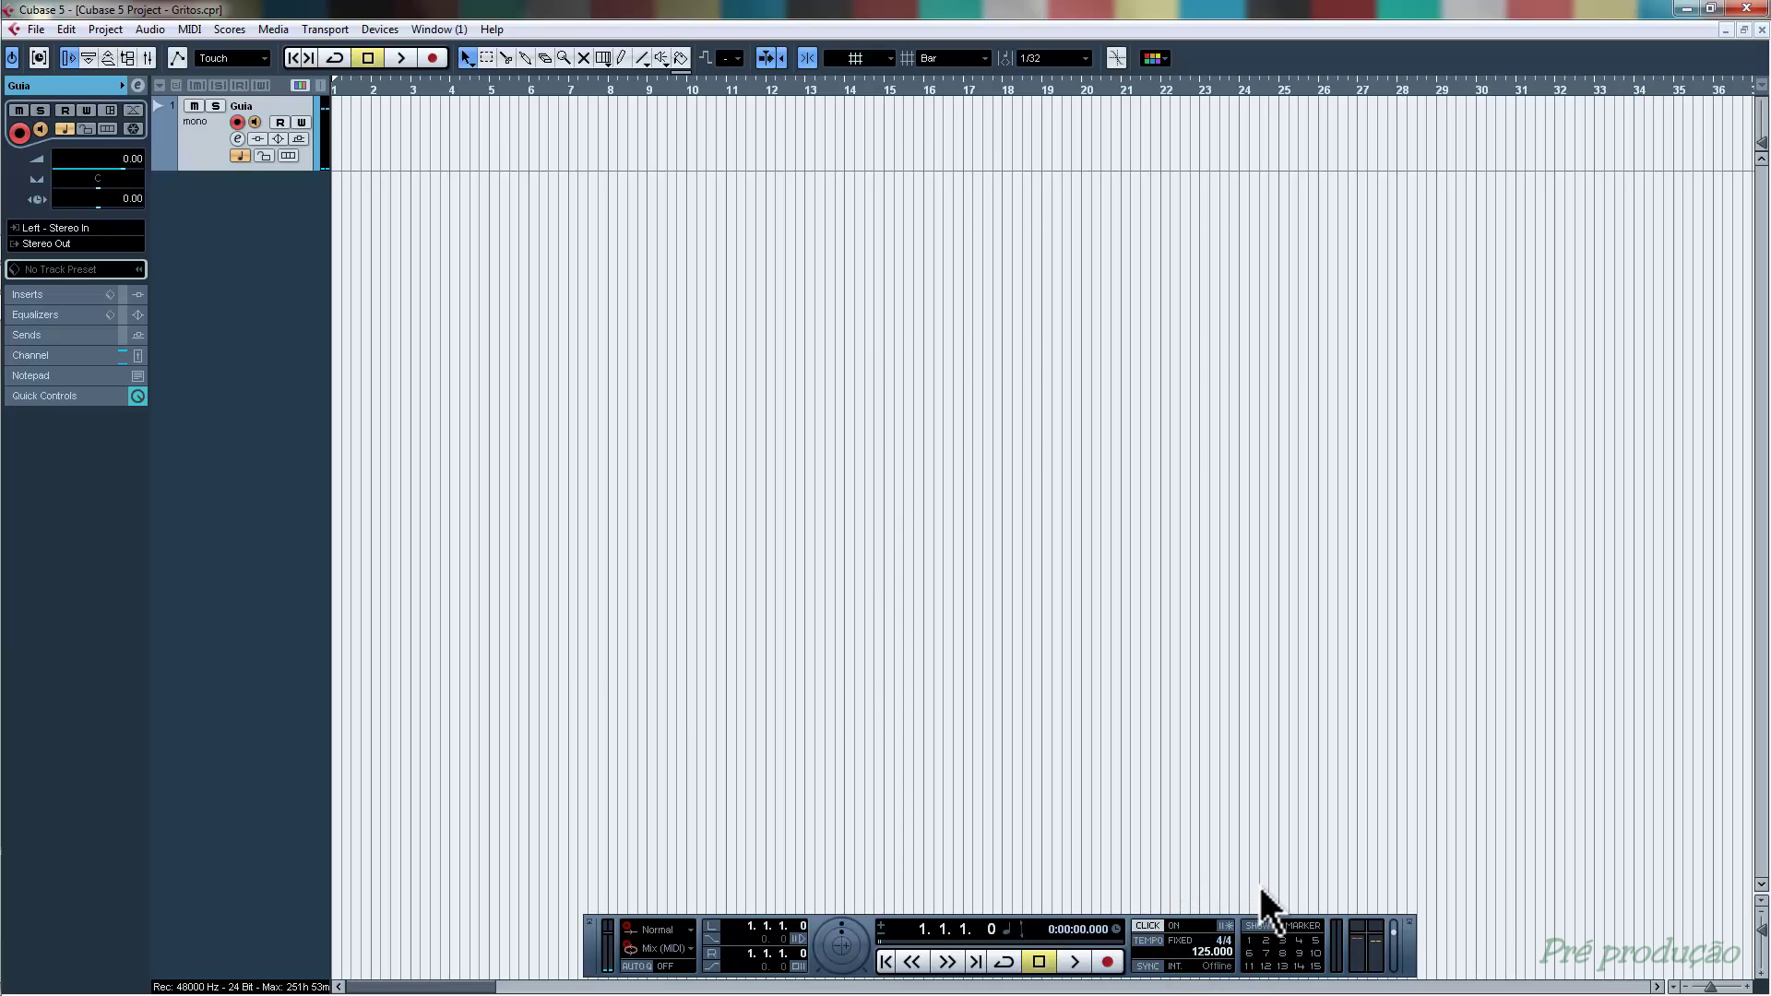
key(space)
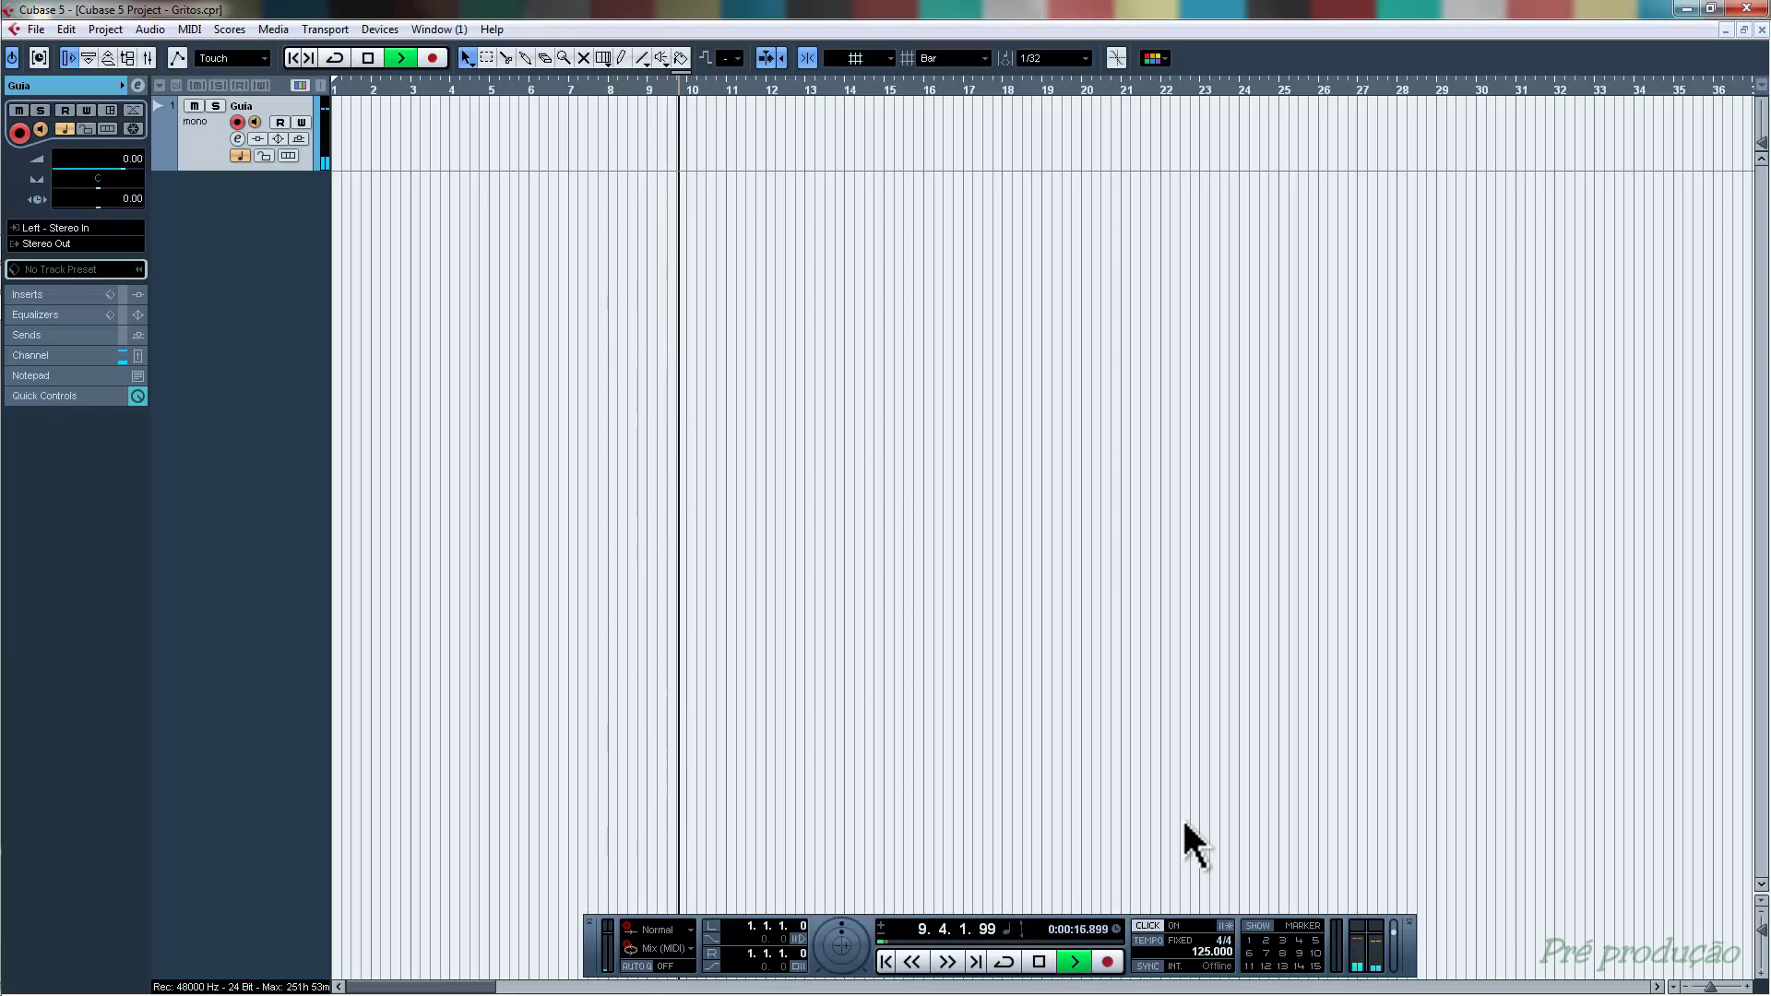
key(space)
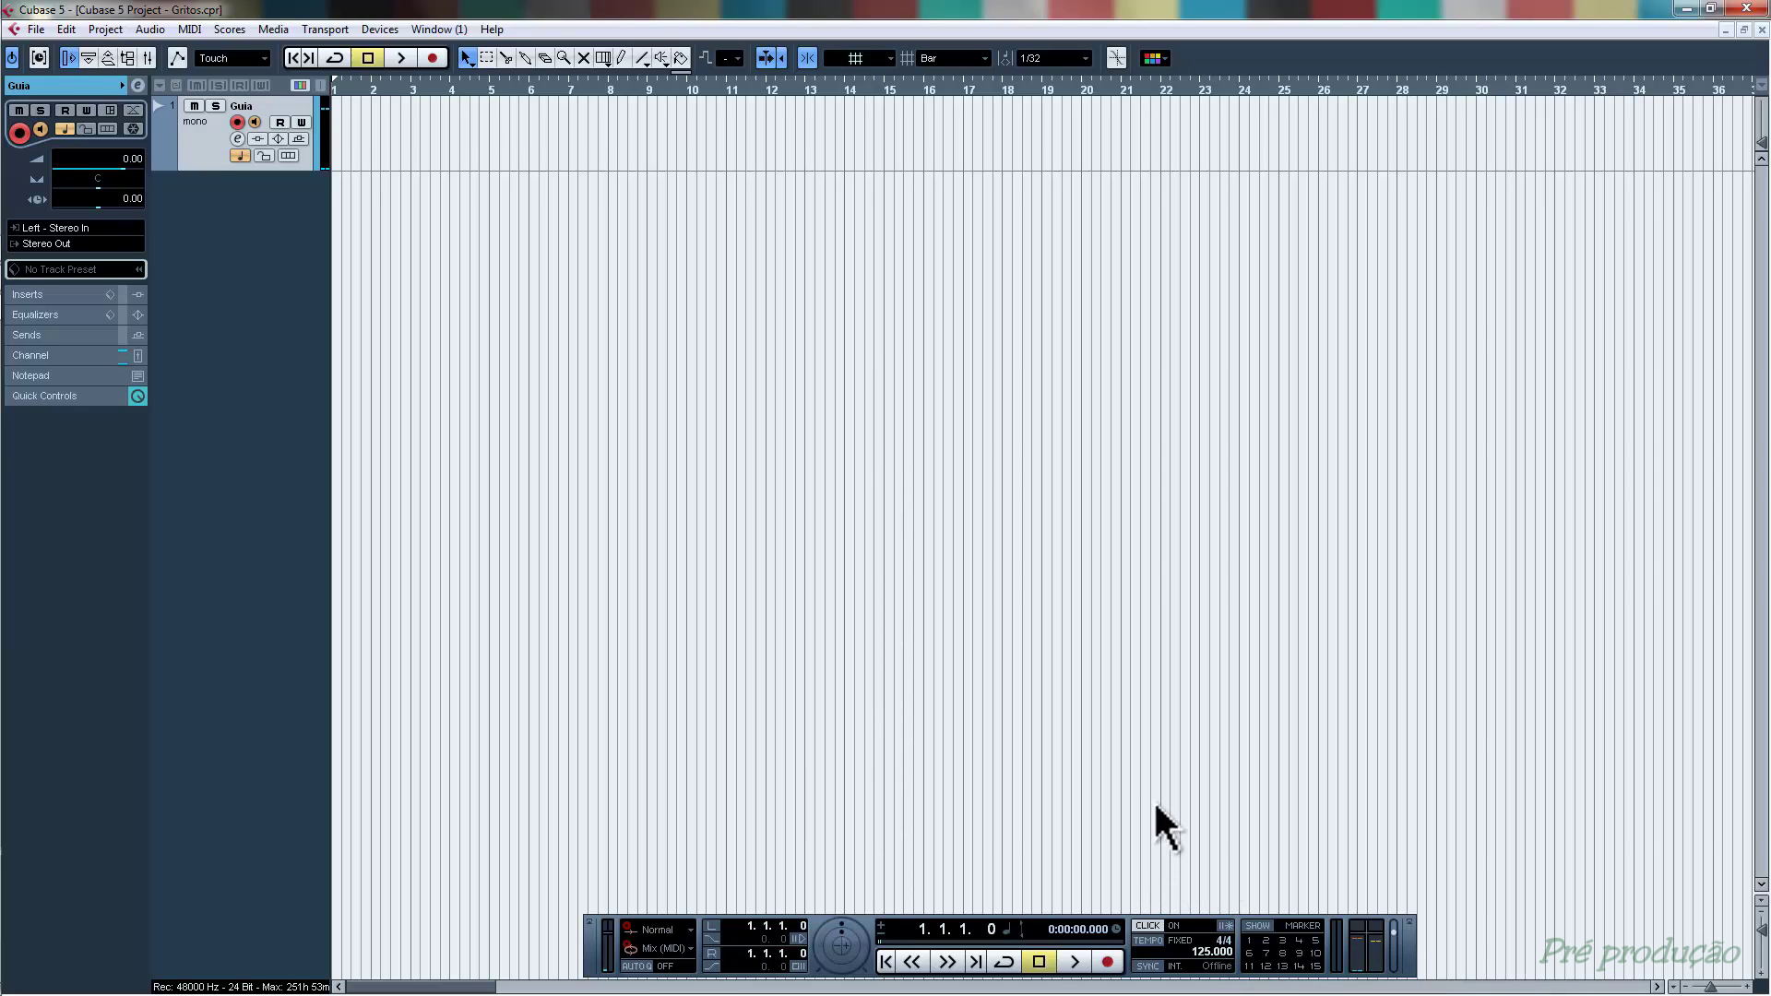
- Record a short test take of about one bar on the Guia track, then delete it and turn the metronome precount off
key(h)
key(h)
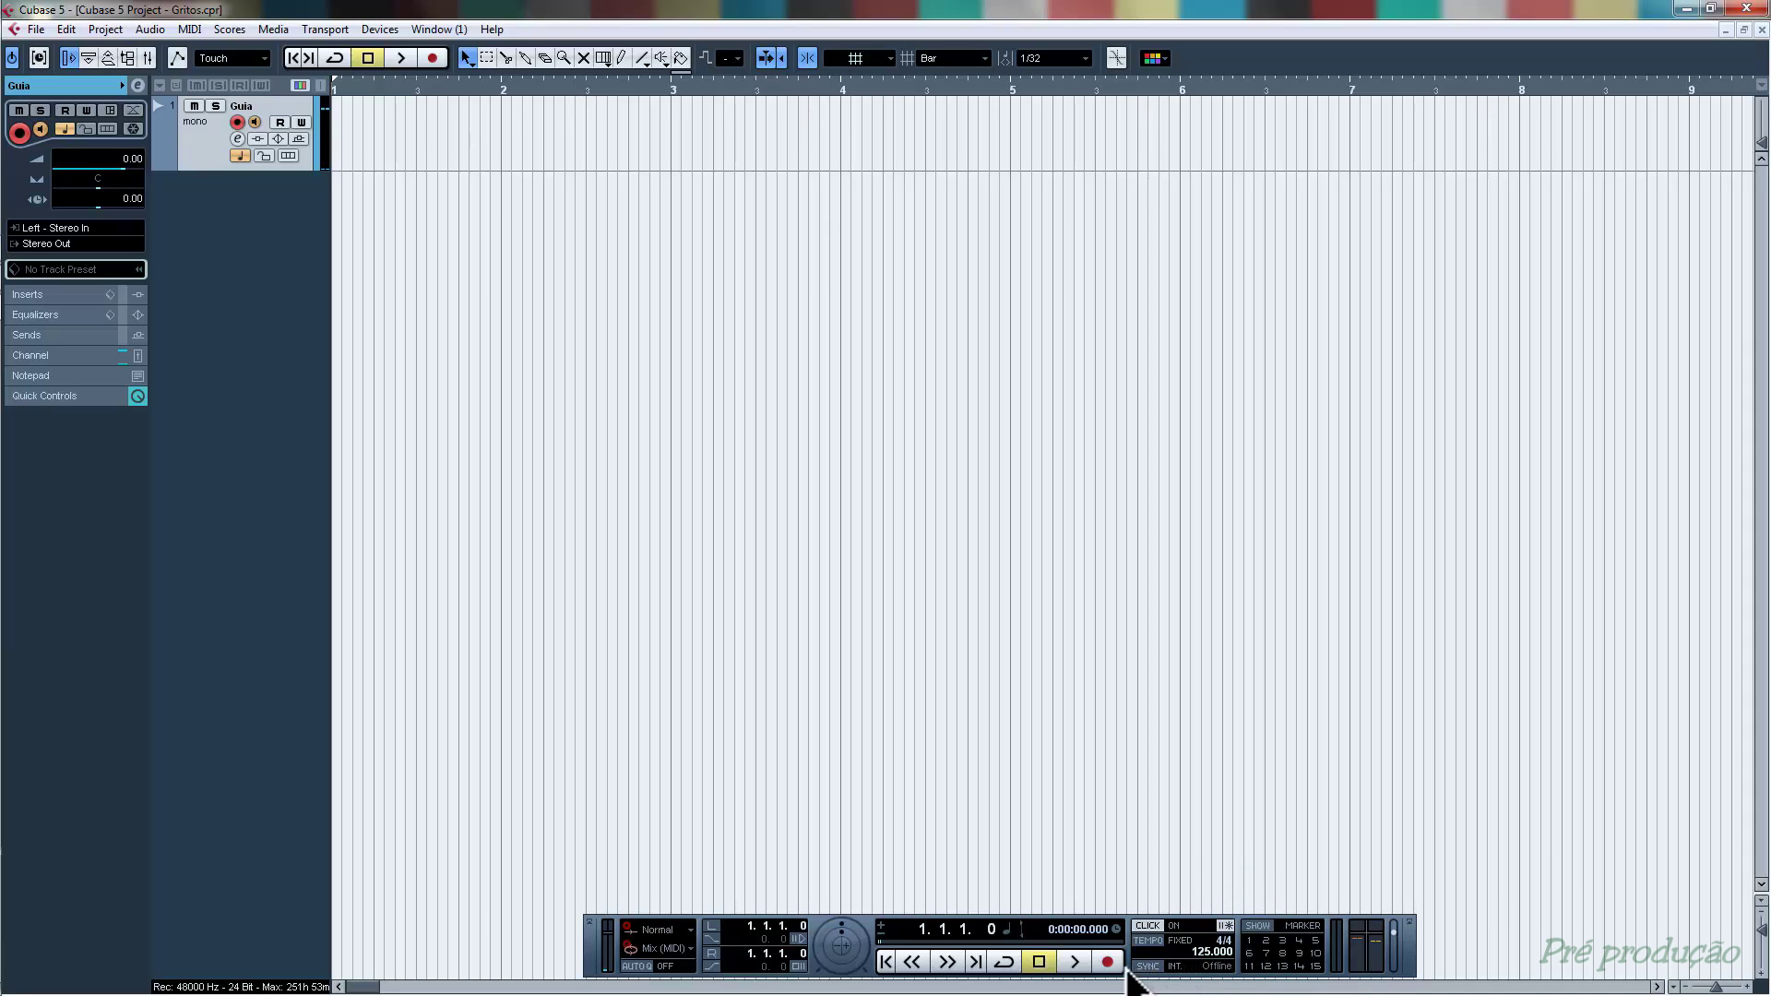
click(1108, 962)
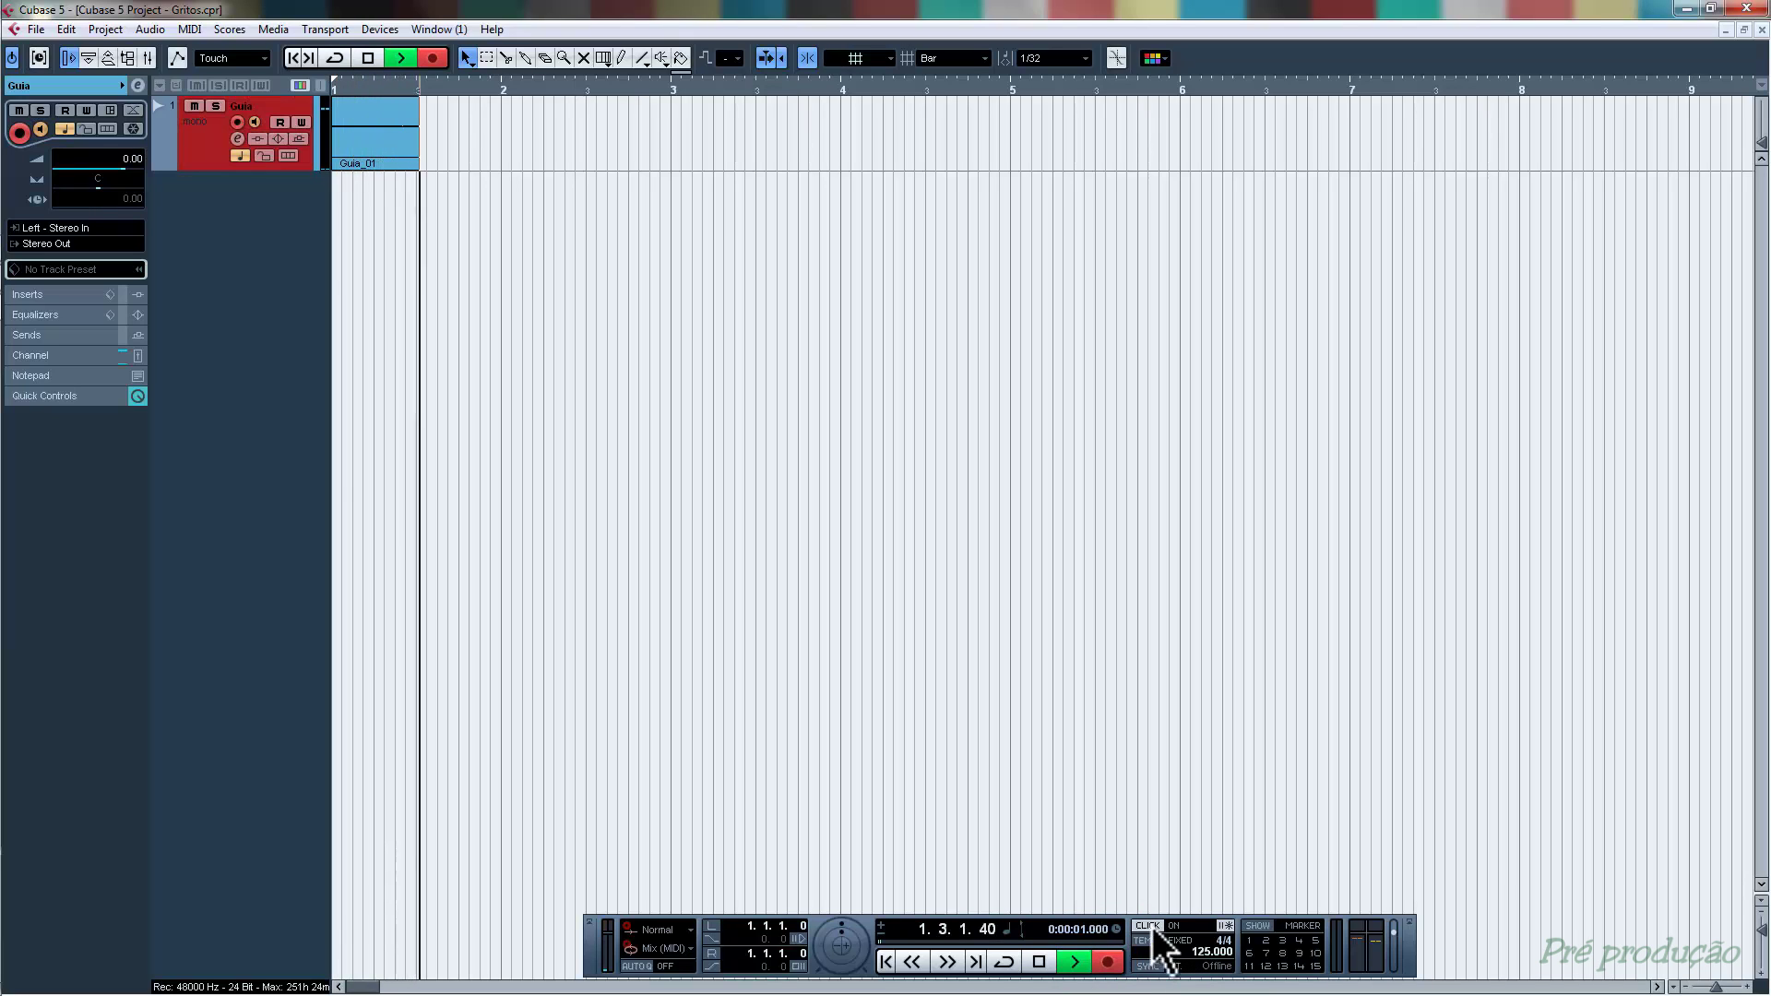
key(space)
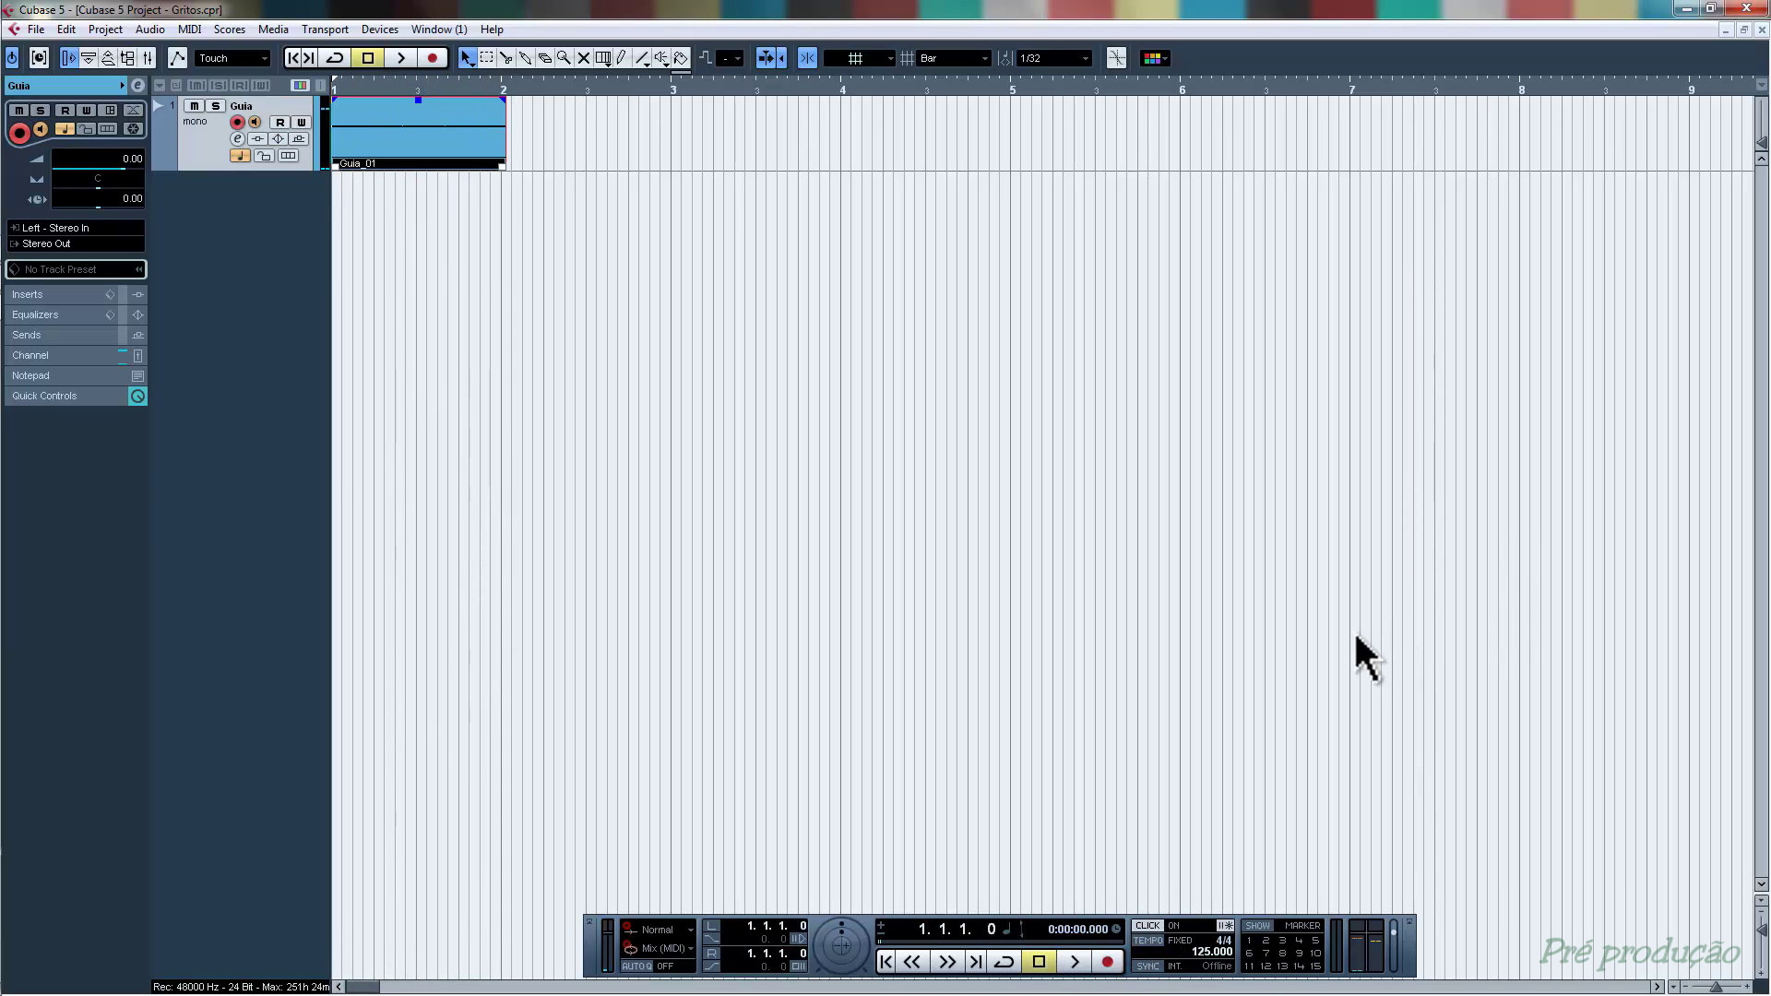
key(Delete)
click(1227, 926)
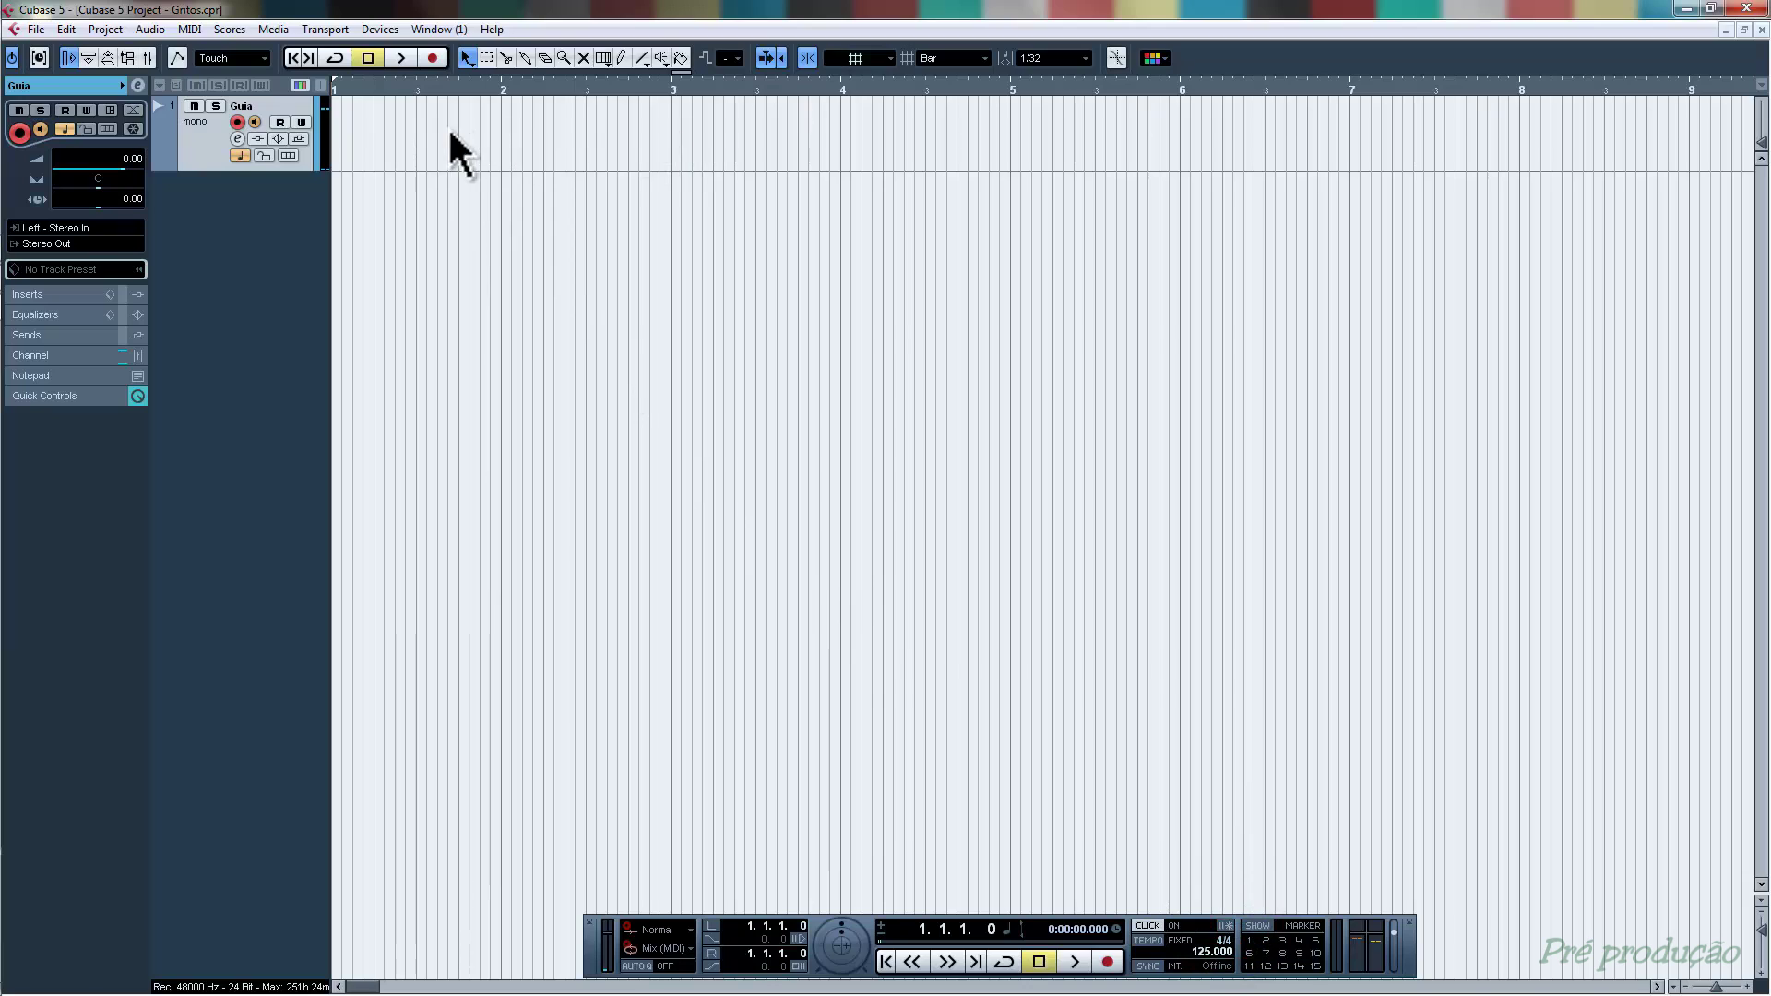
- Record a test take of about three bars on the Guia track from the project start, then delete it
click(672, 86)
key(Home)
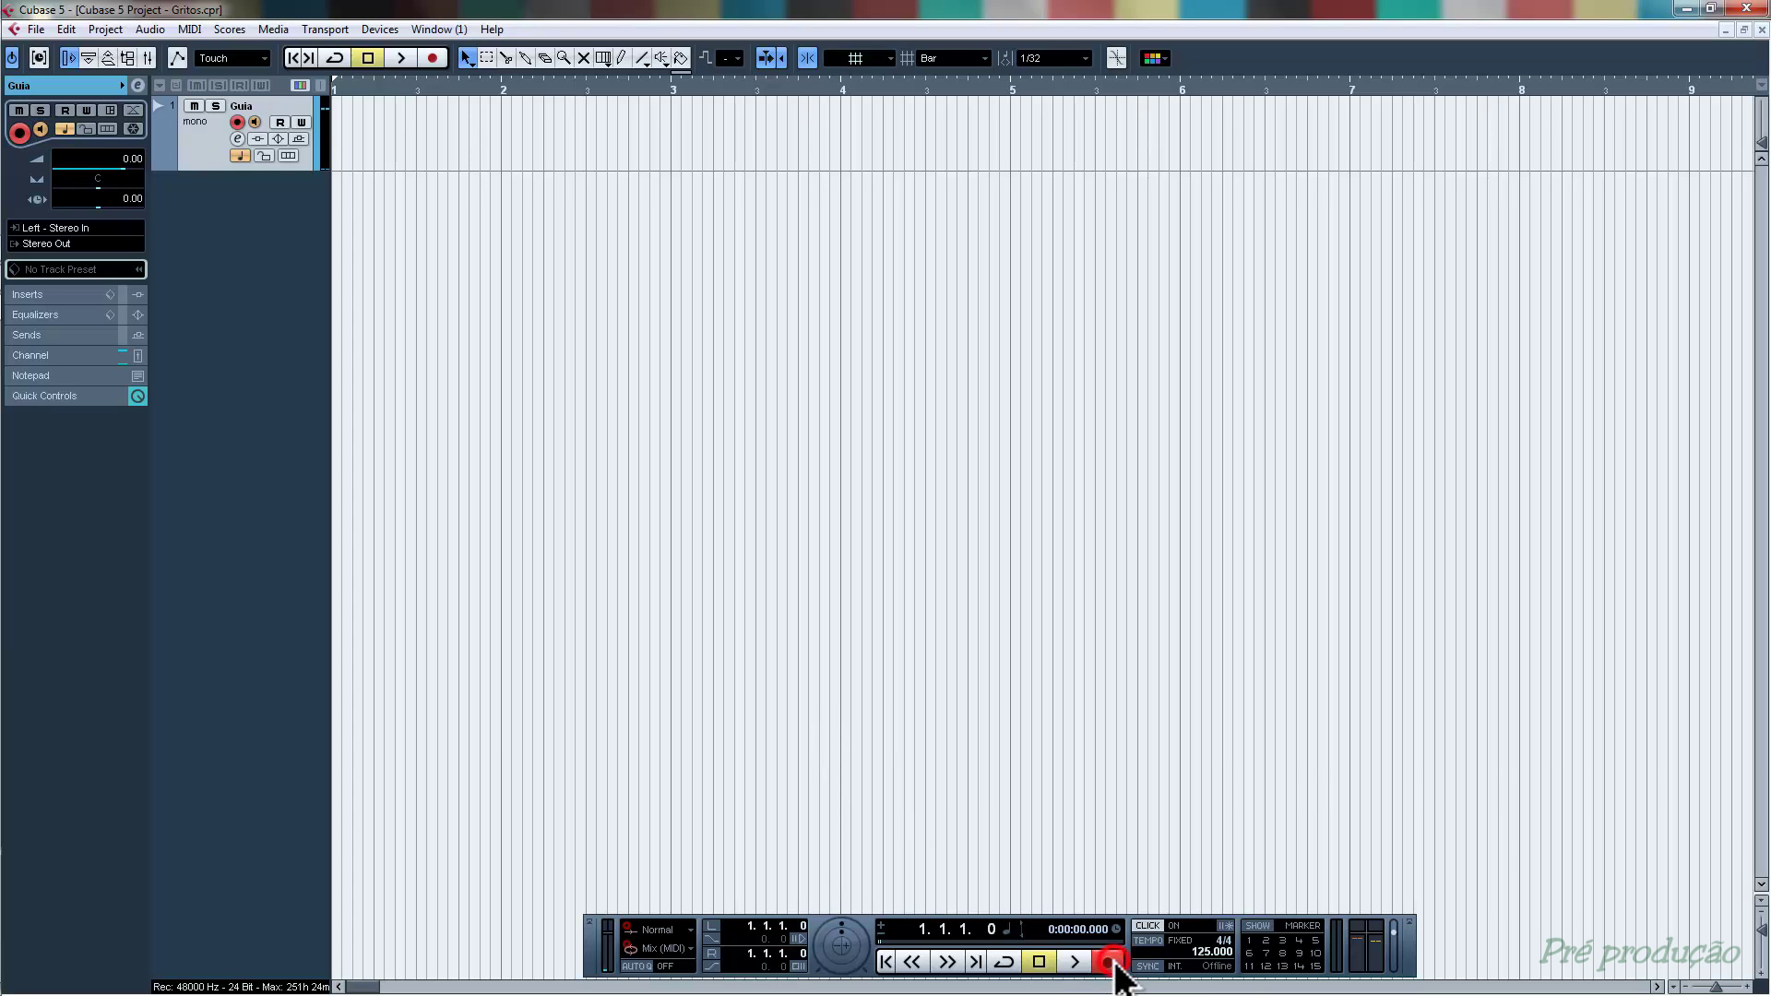
click(1108, 963)
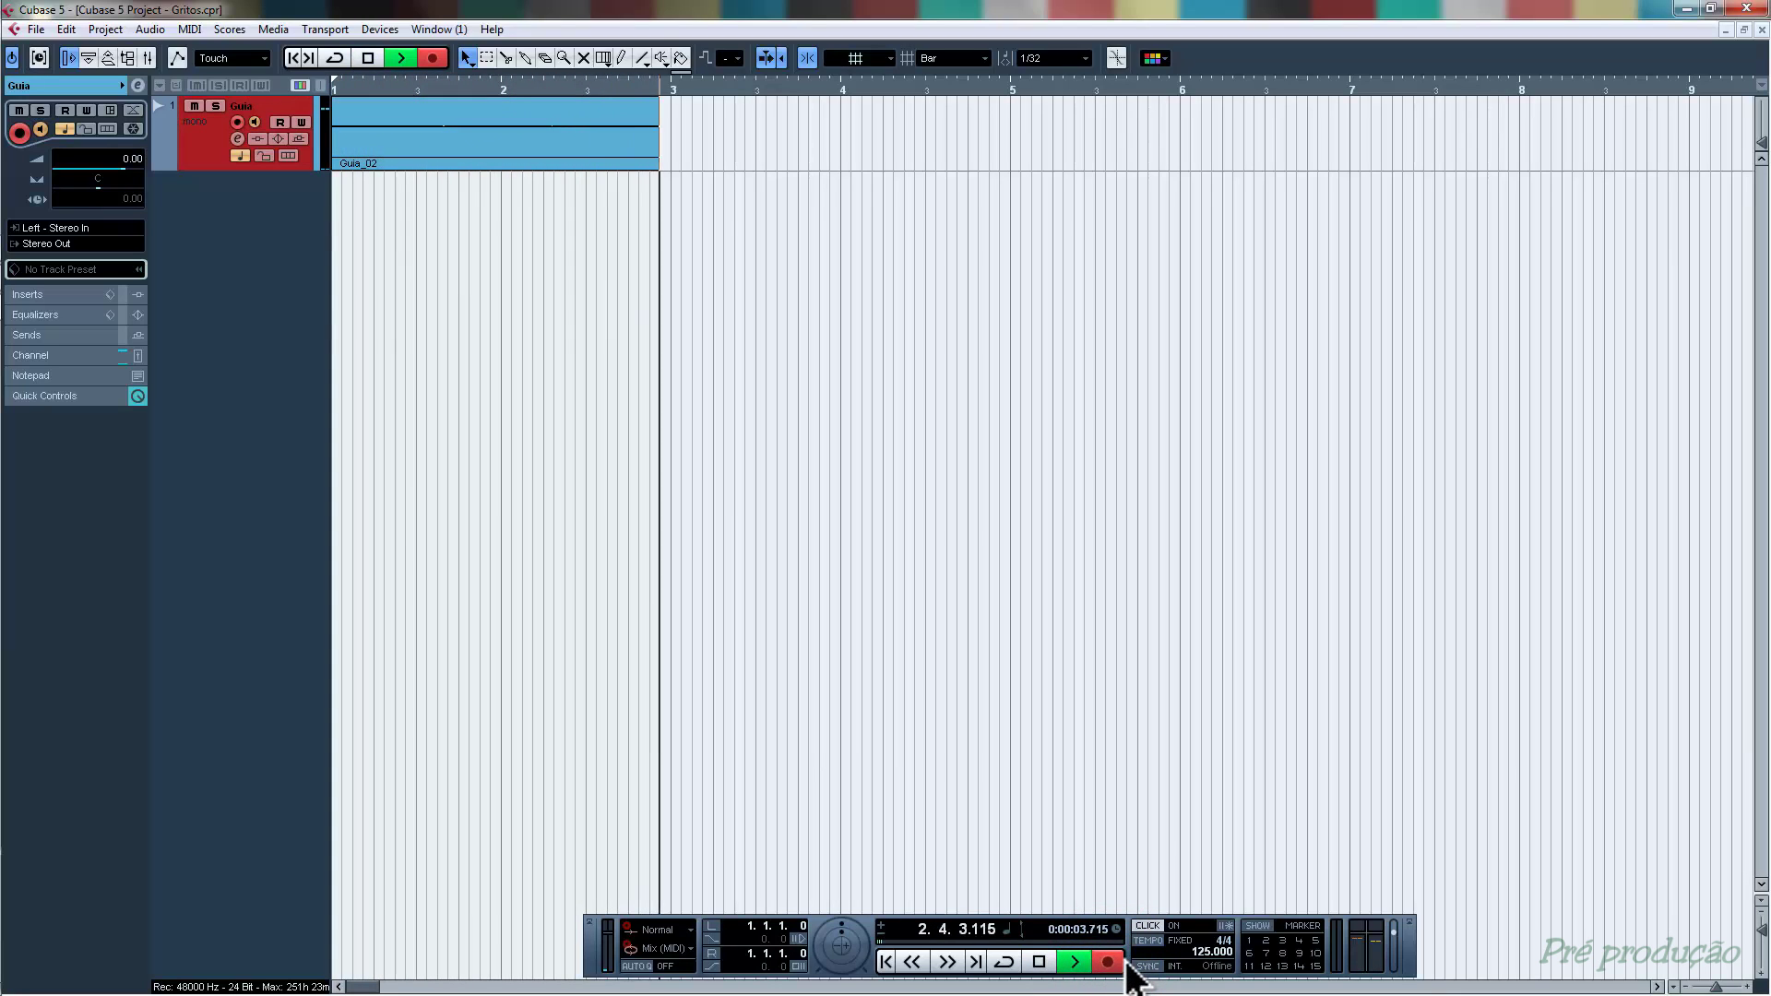
key(space)
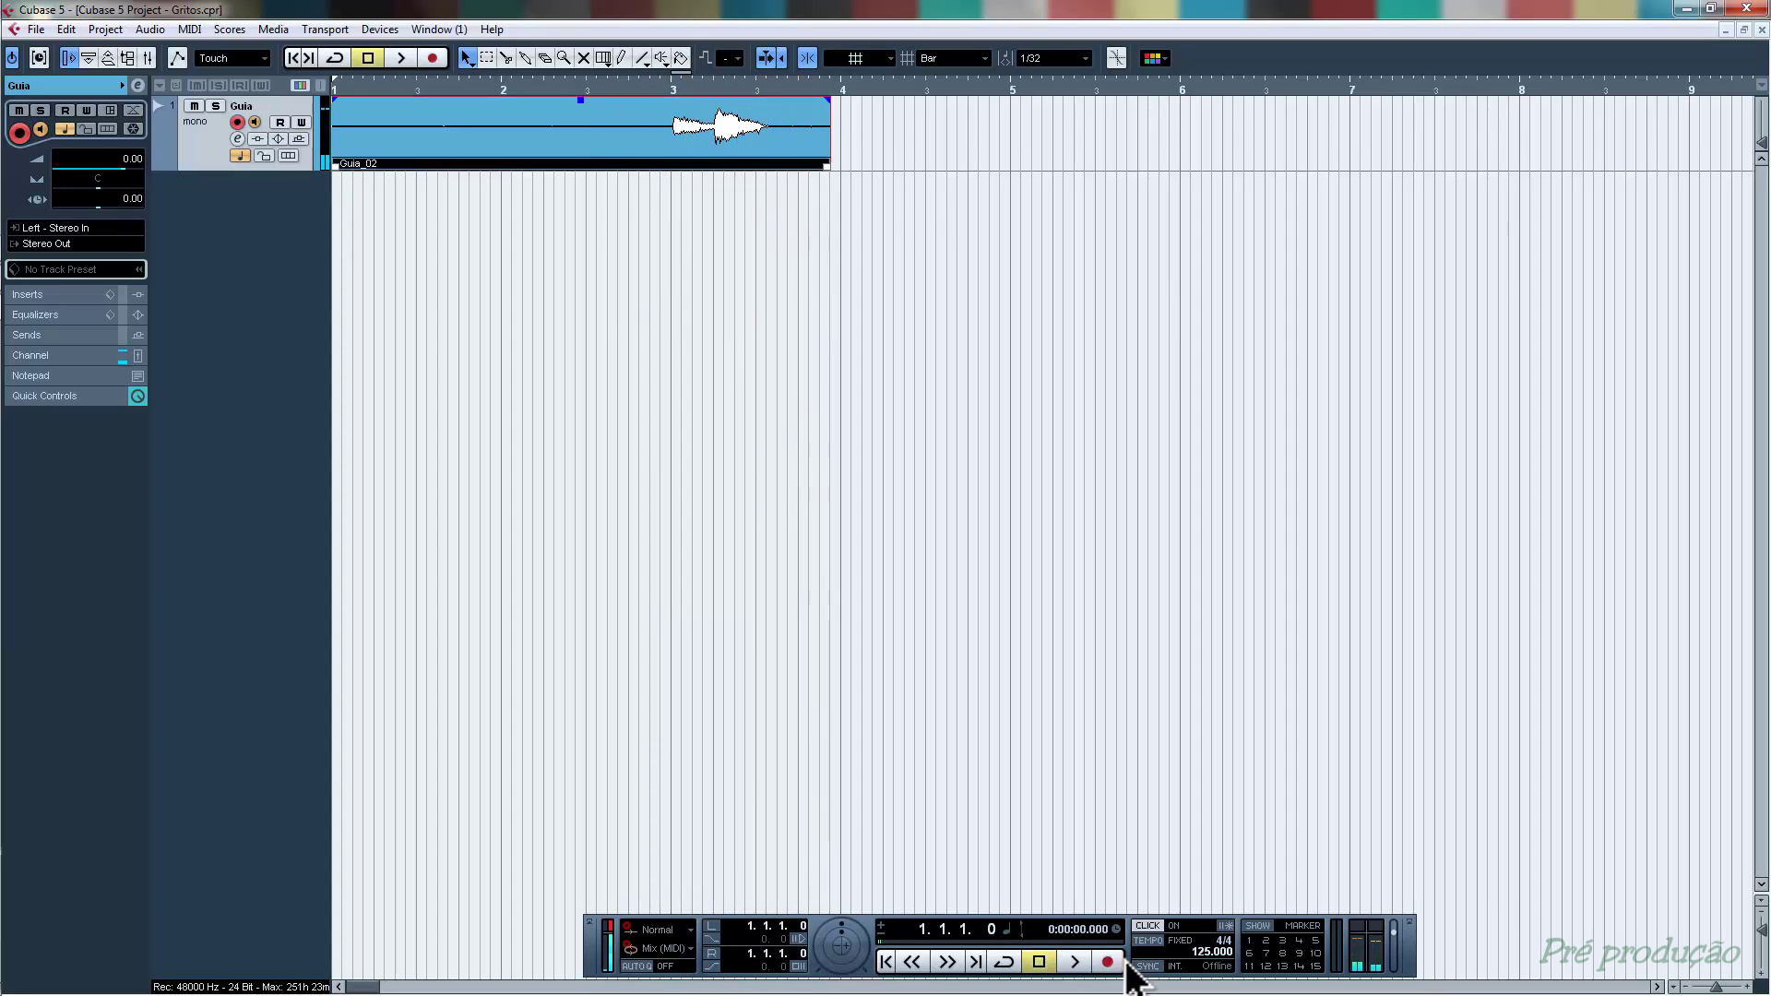
key(Delete)
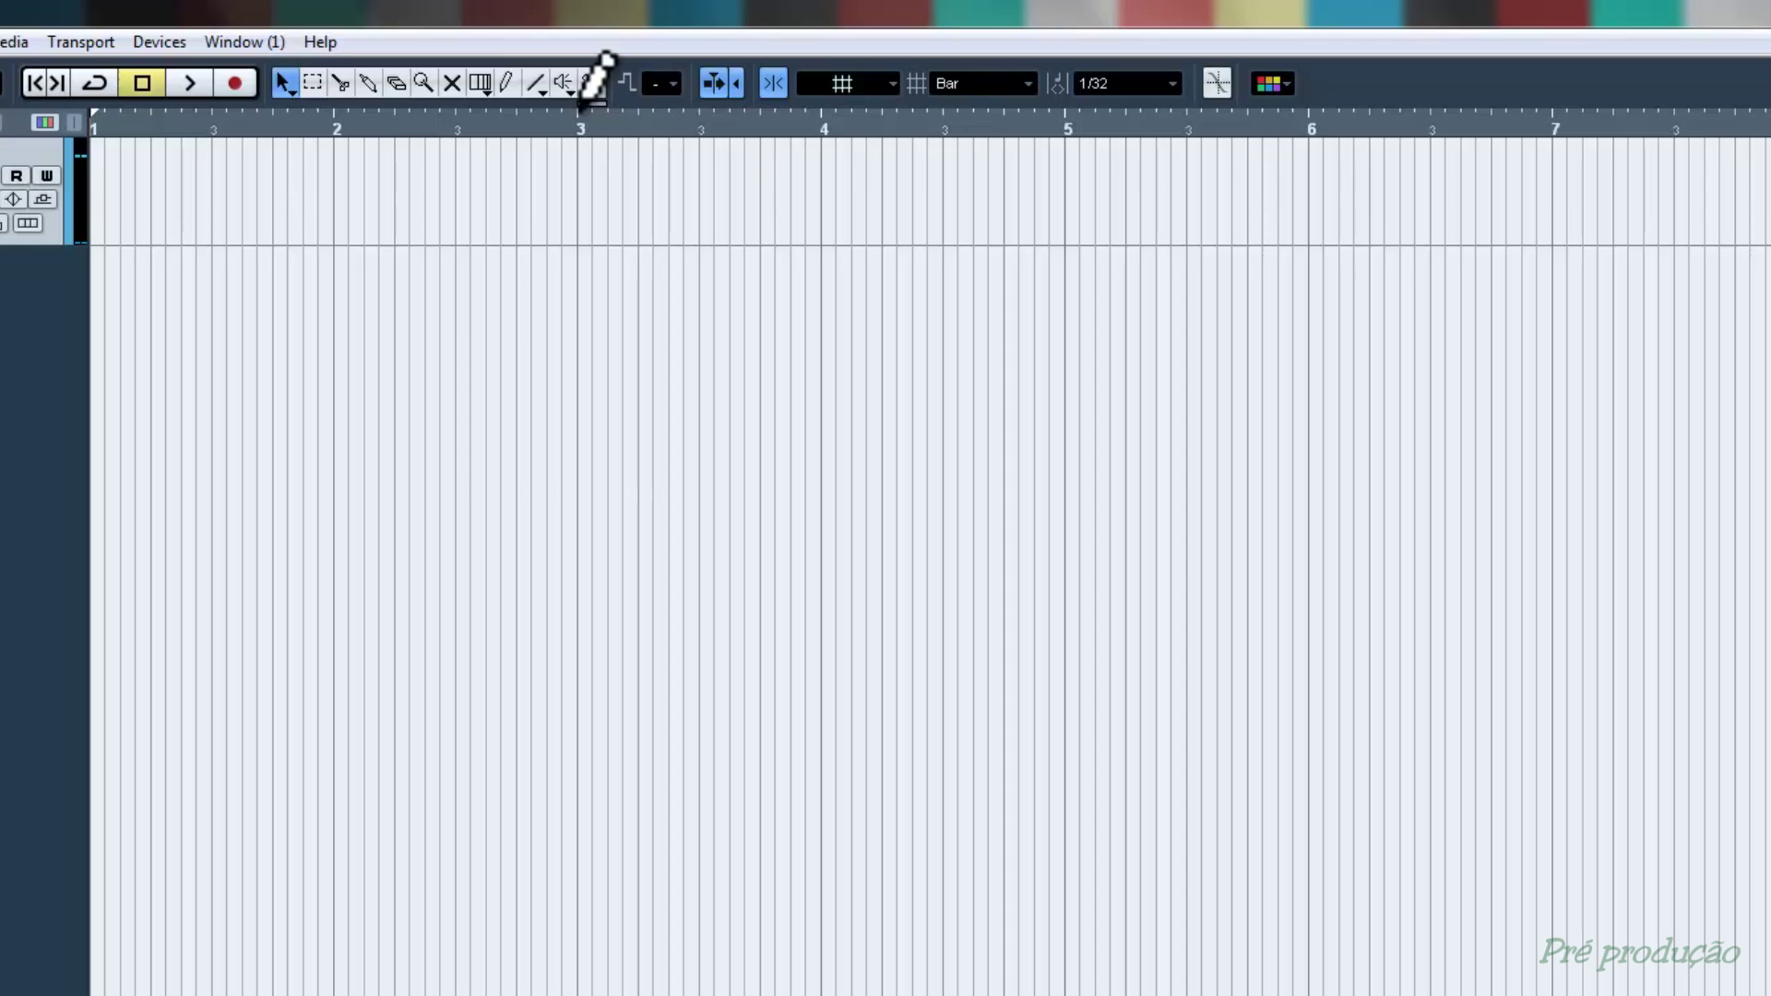
- Set the locators to bars 3 and 7, enable Cycle and record looped takes on the Guia track from bar 5
drag(583, 111, 1536, 110)
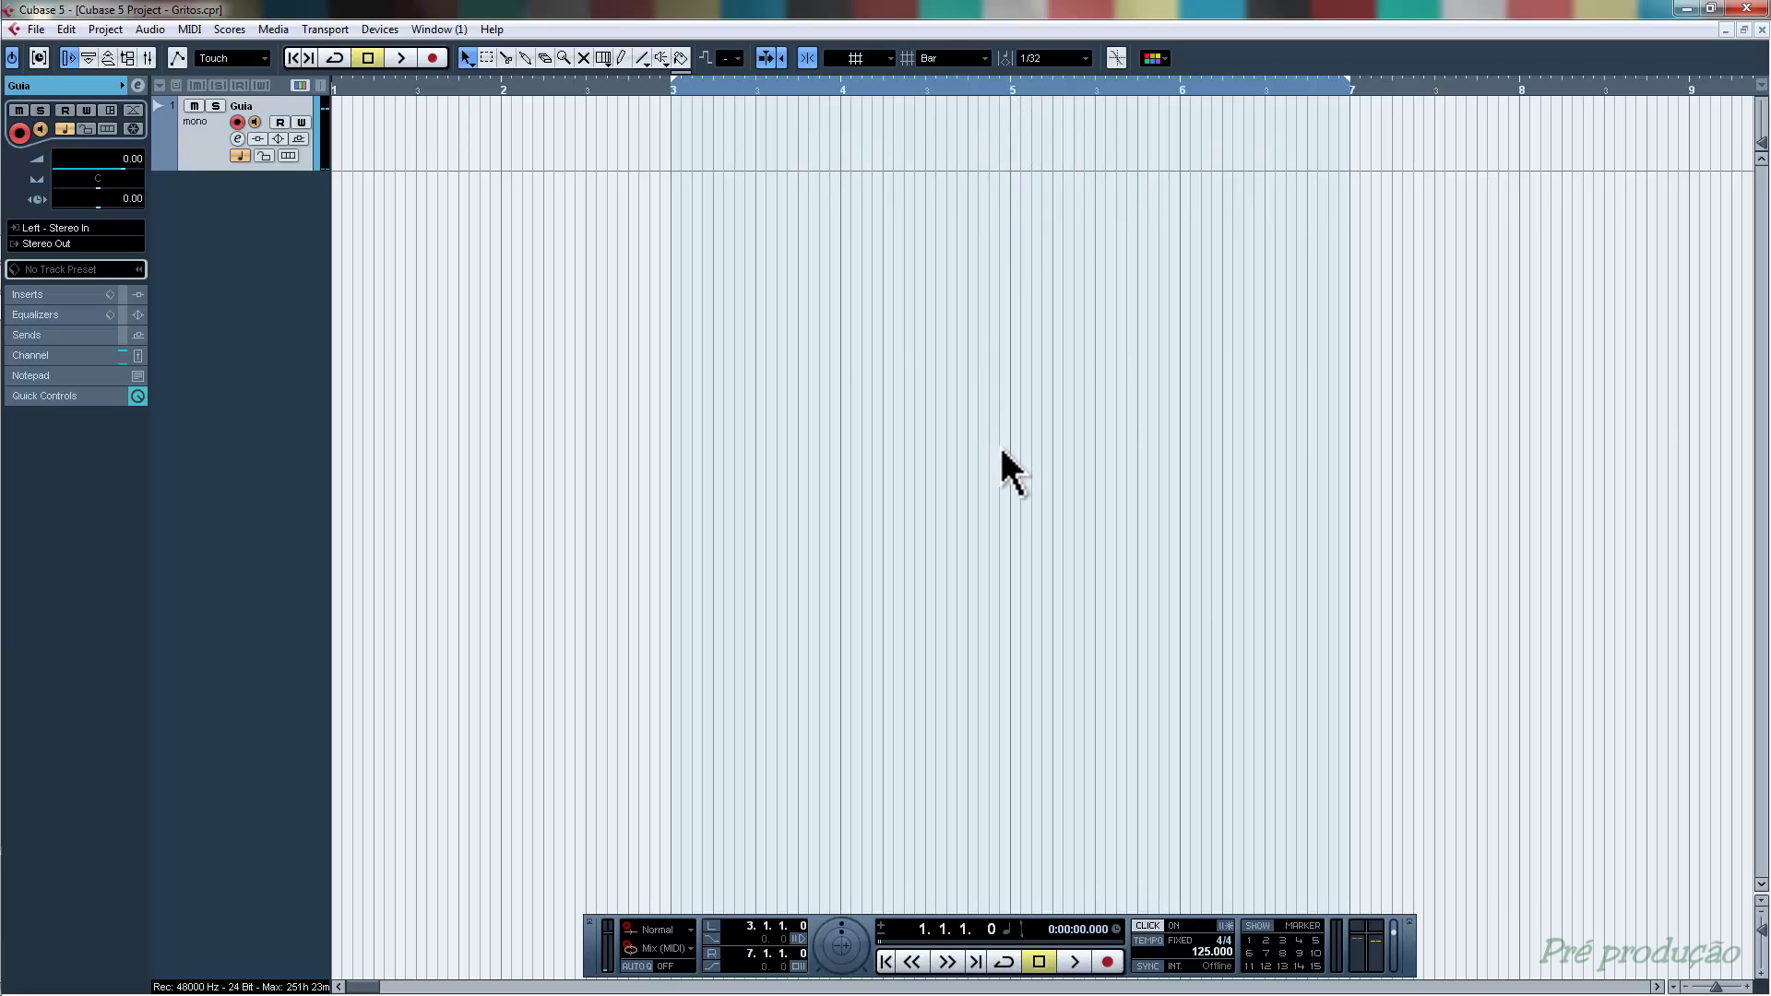
click(1012, 86)
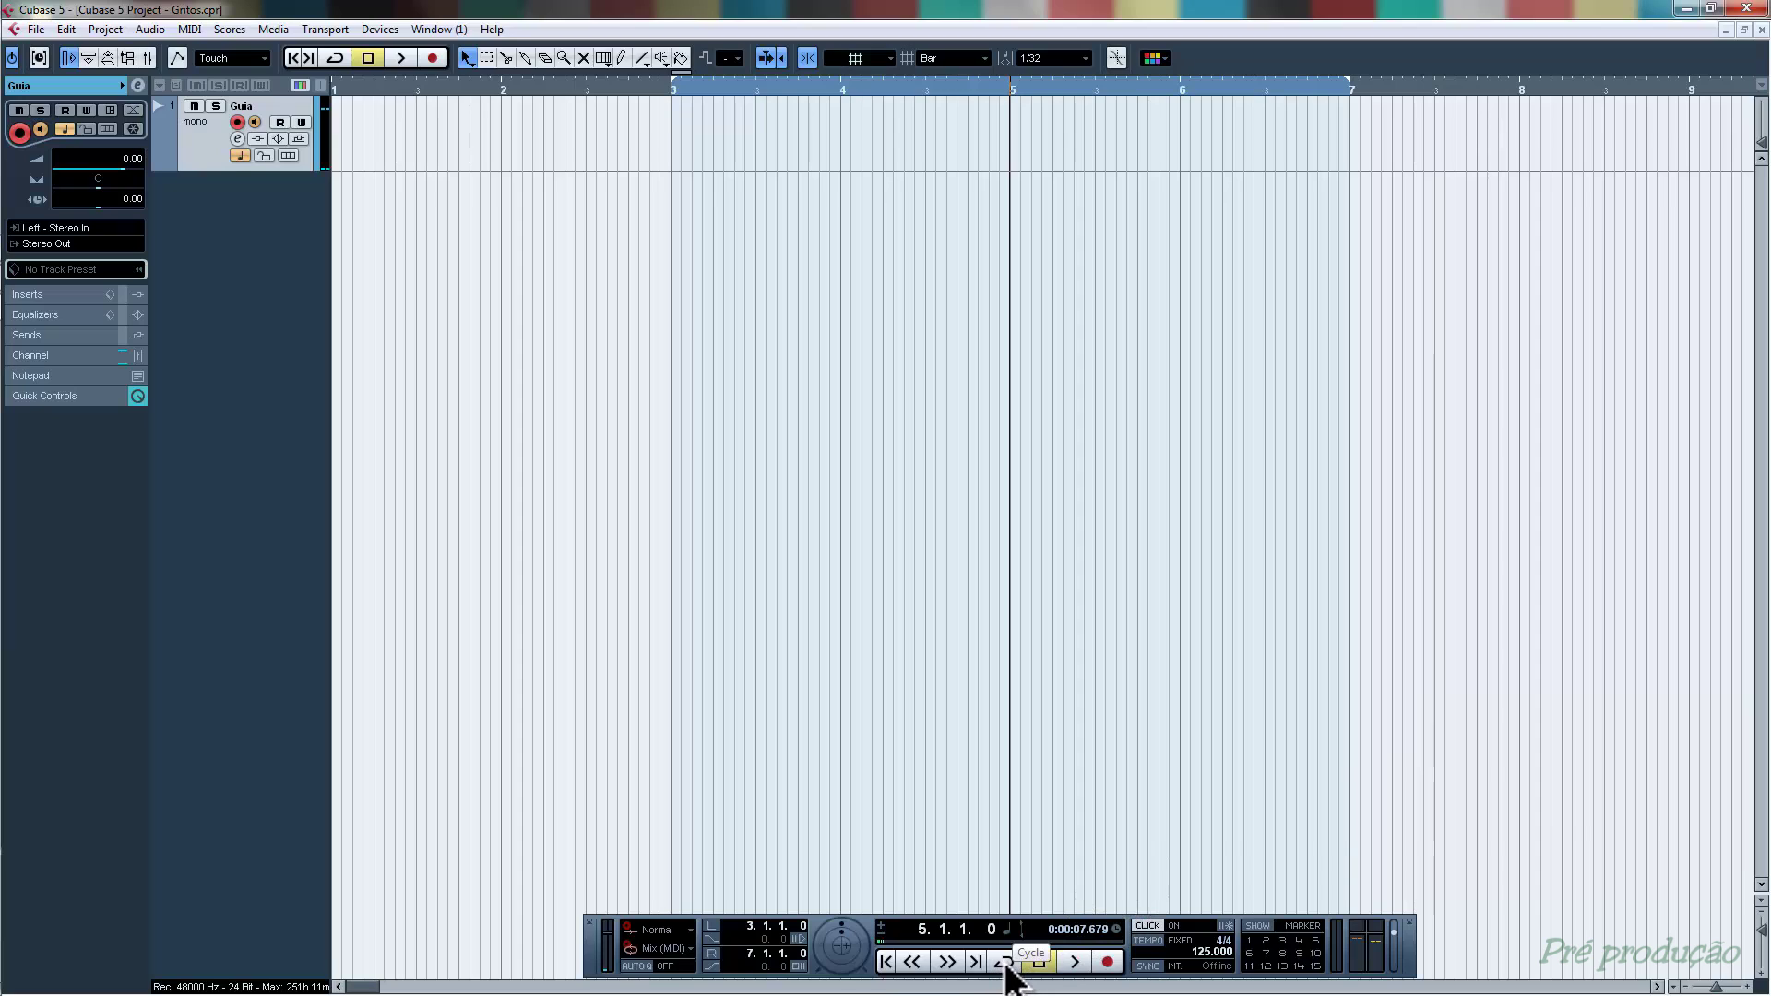
click(1003, 963)
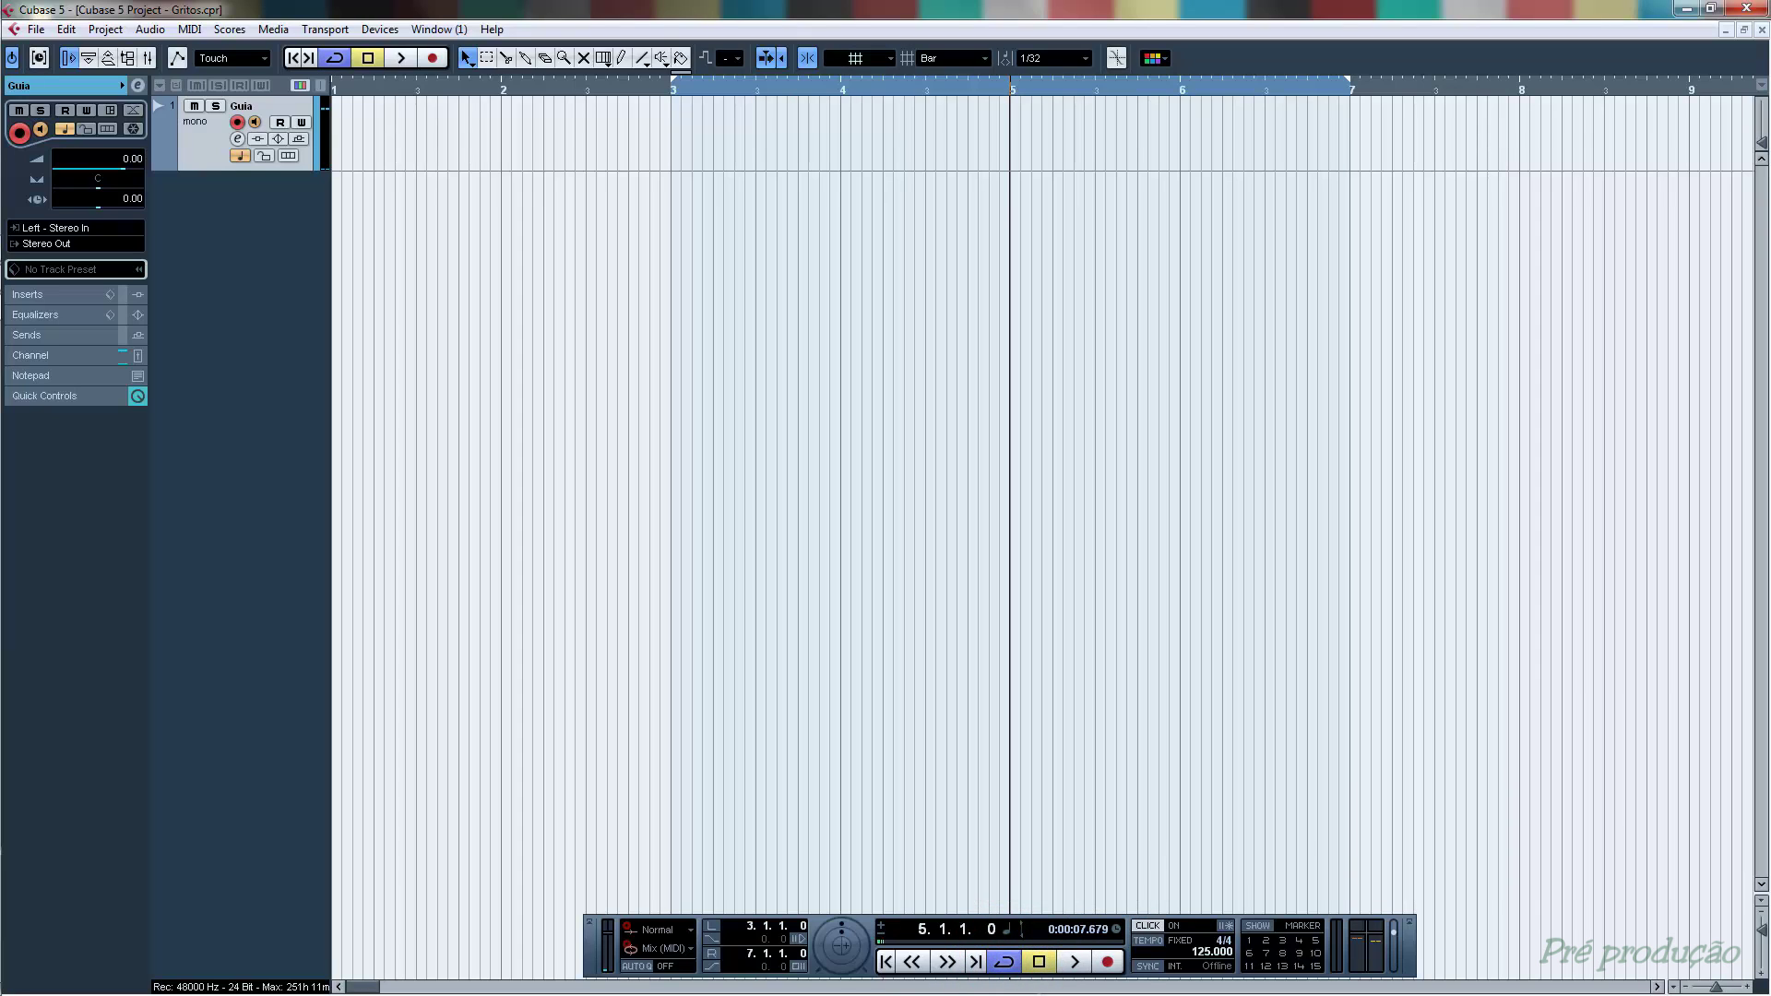
key(KP_Multiply)
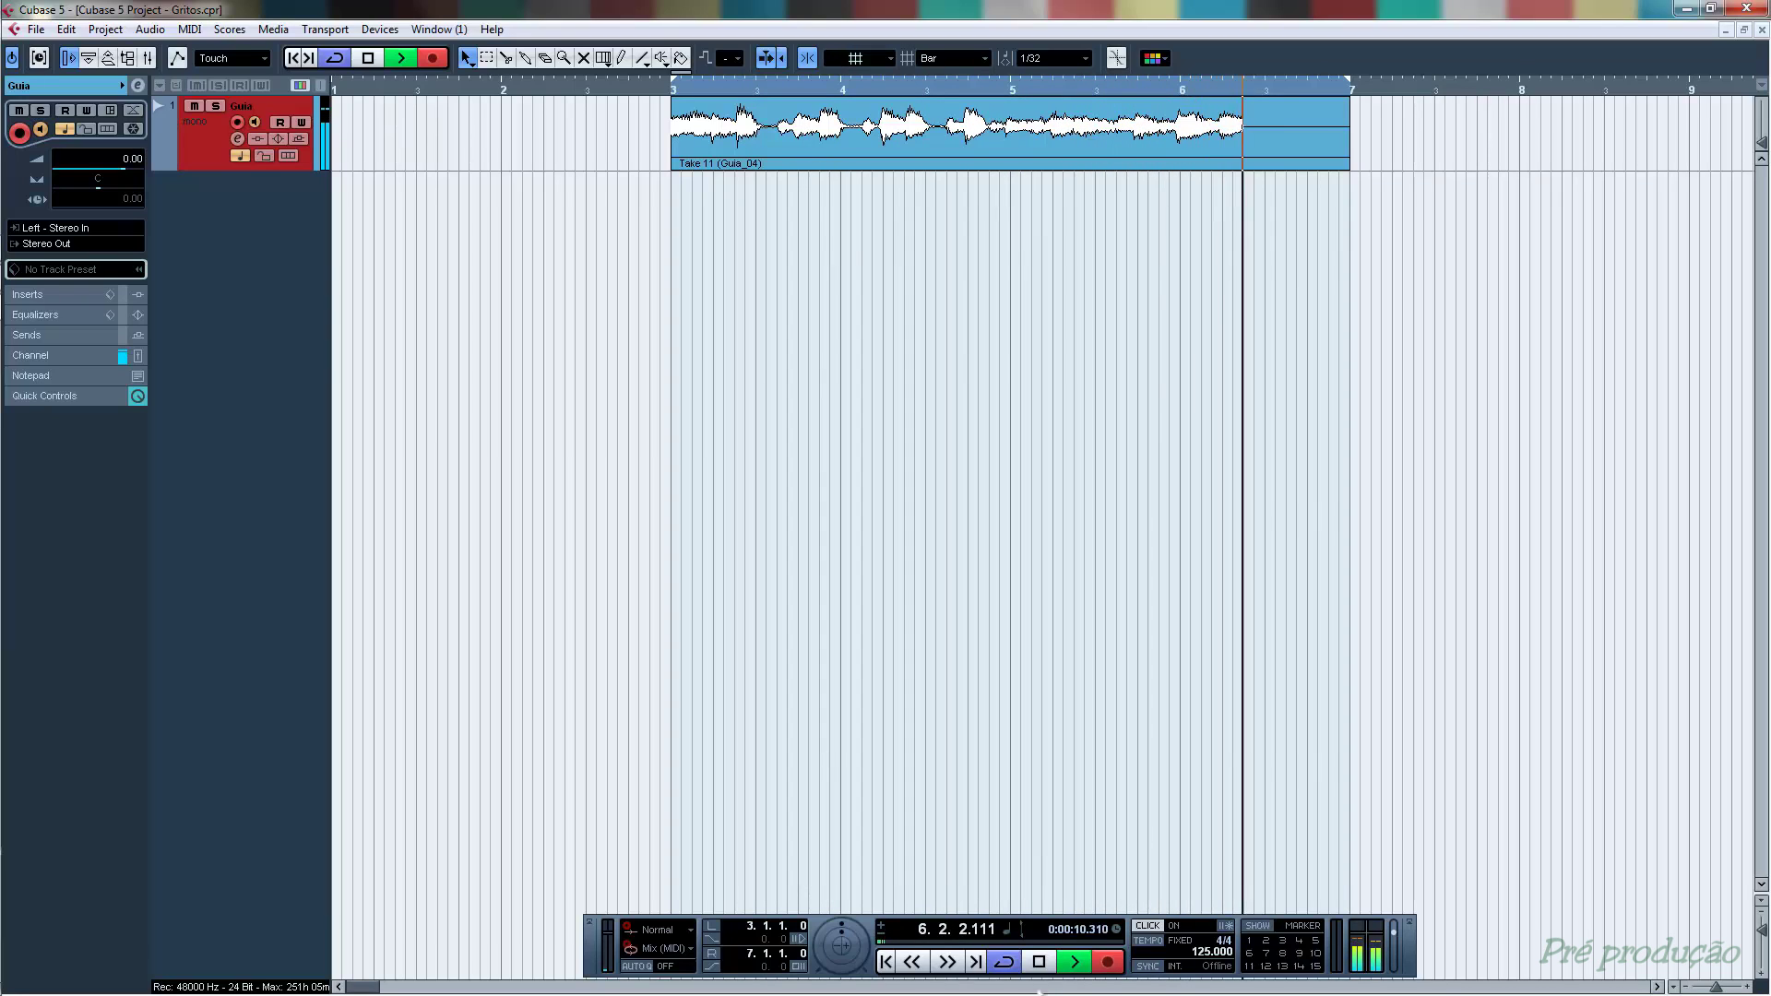
key(space)
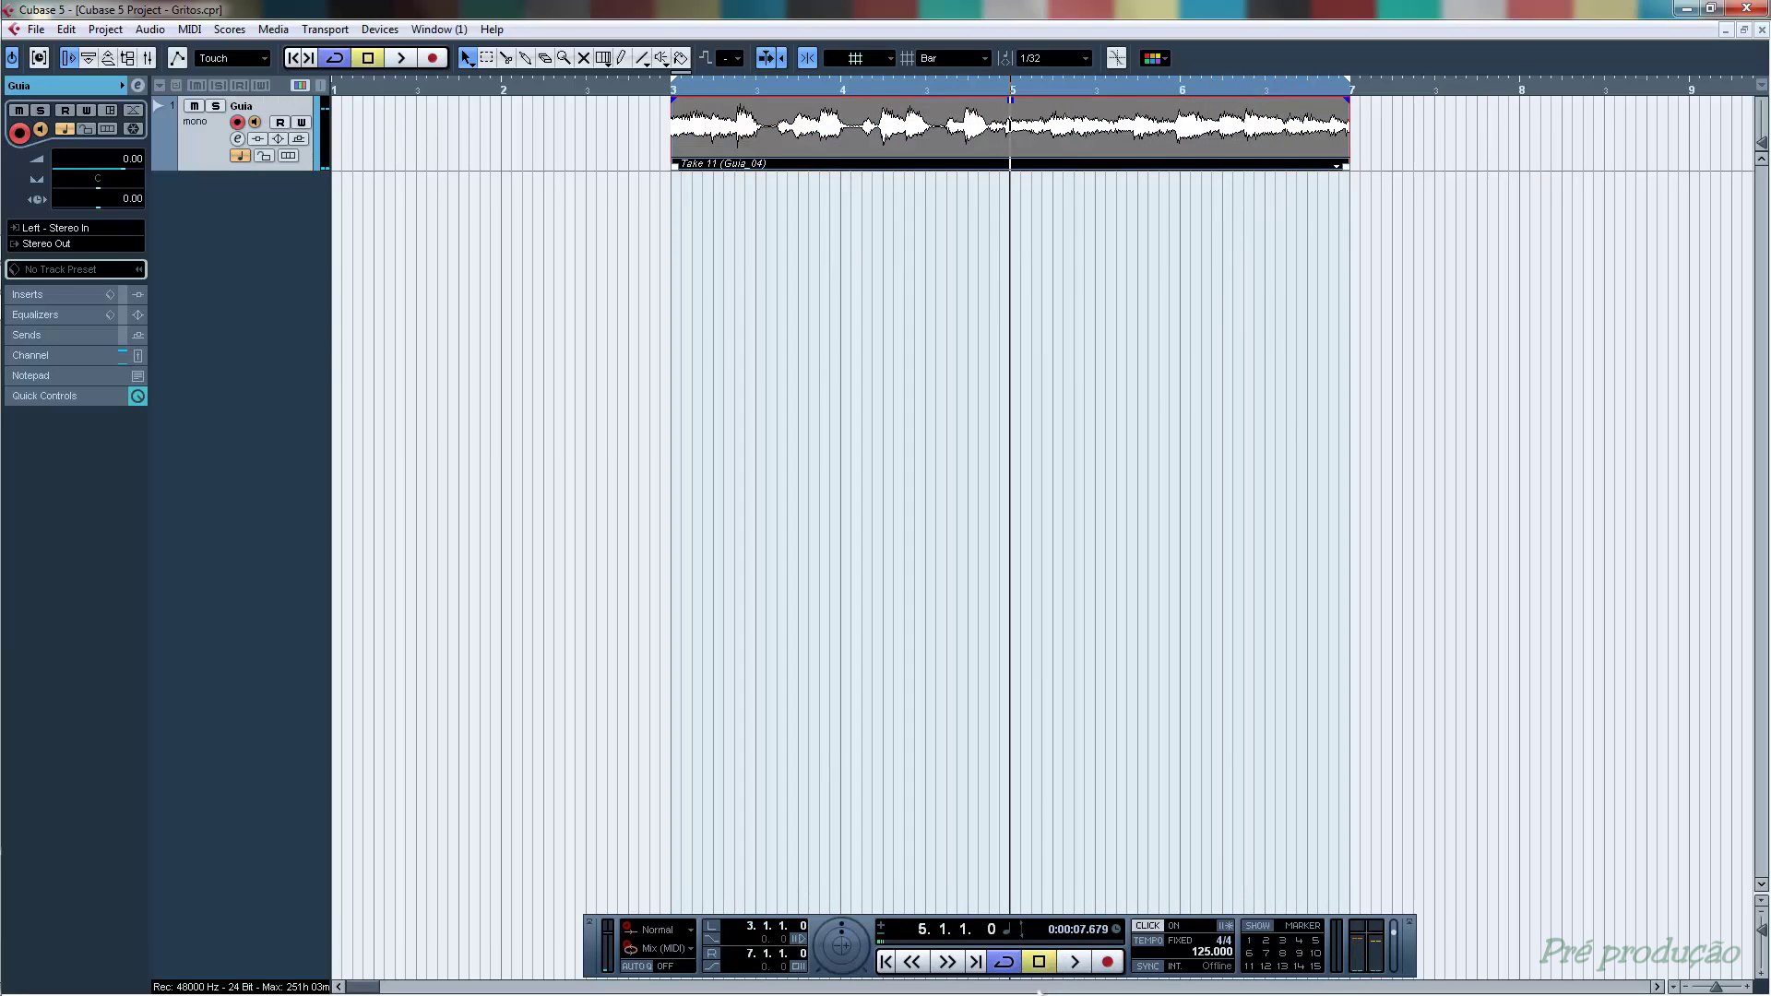
- Play back the recorded loop take on the Guia track and turn the metronome click off
click(256, 123)
click(256, 123)
key(space)
key(c)
key(space)
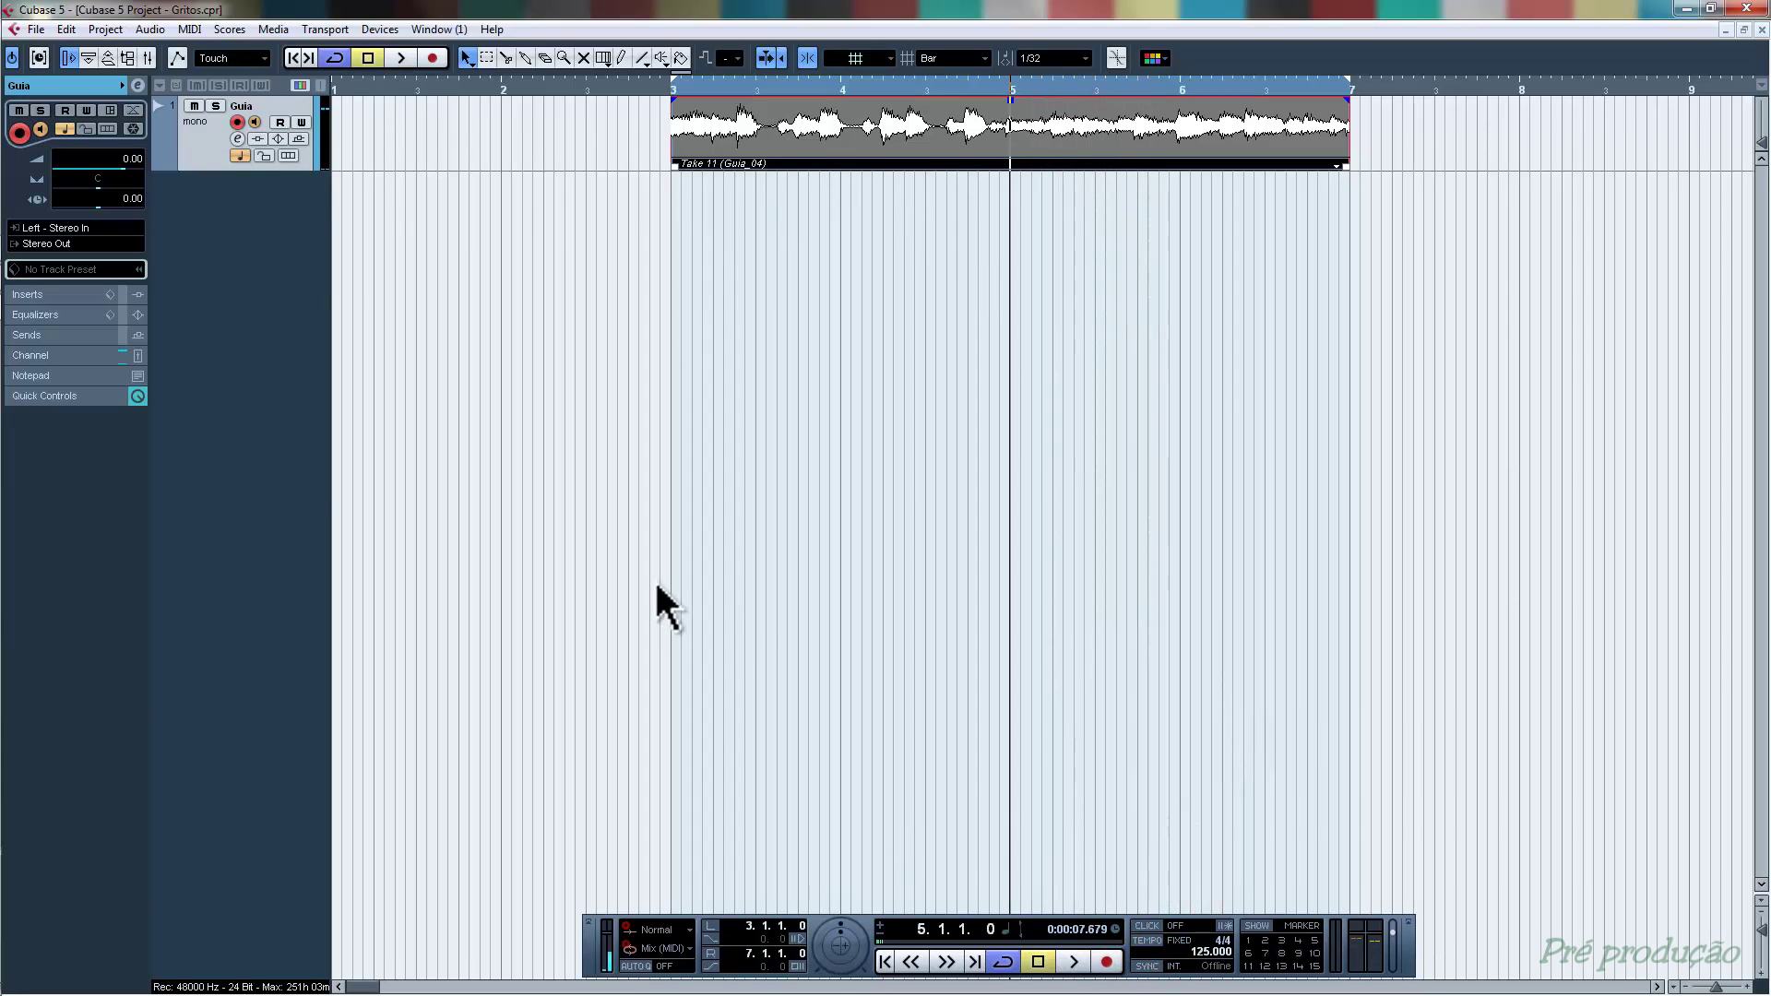
- Turn off the Guia track's input monitoring and turn the metronome click on with the project cursor at bar 3
click(256, 123)
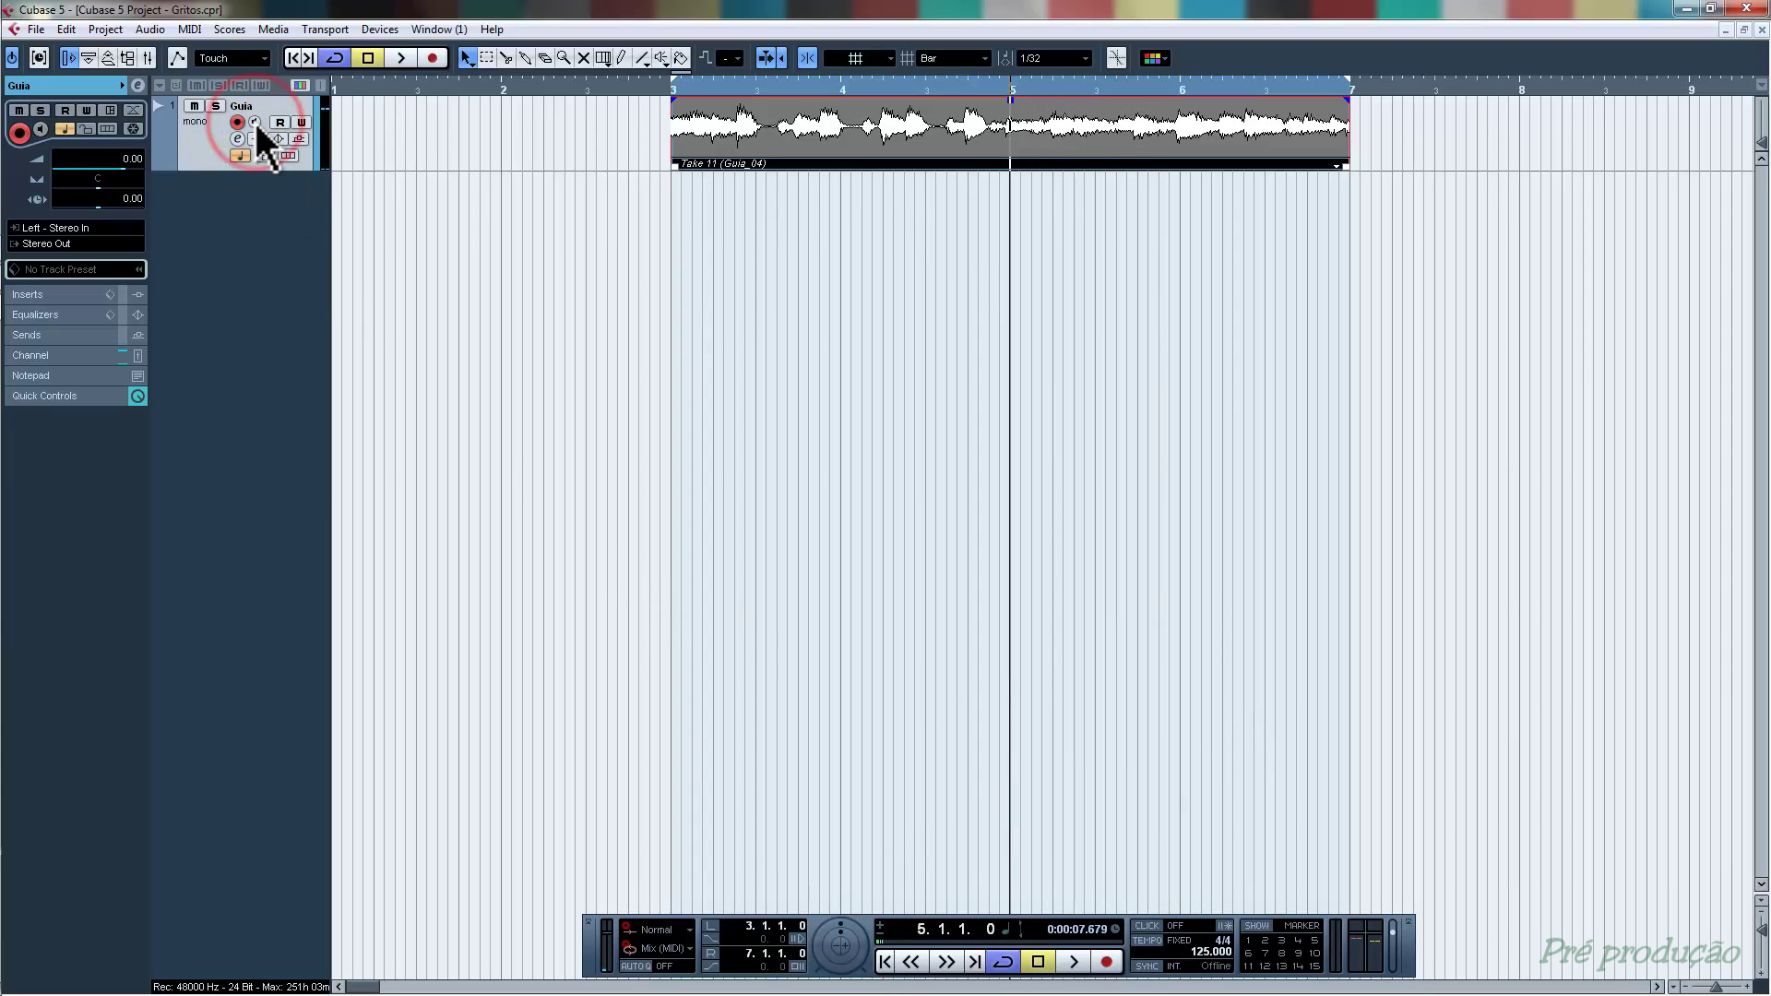
click(674, 89)
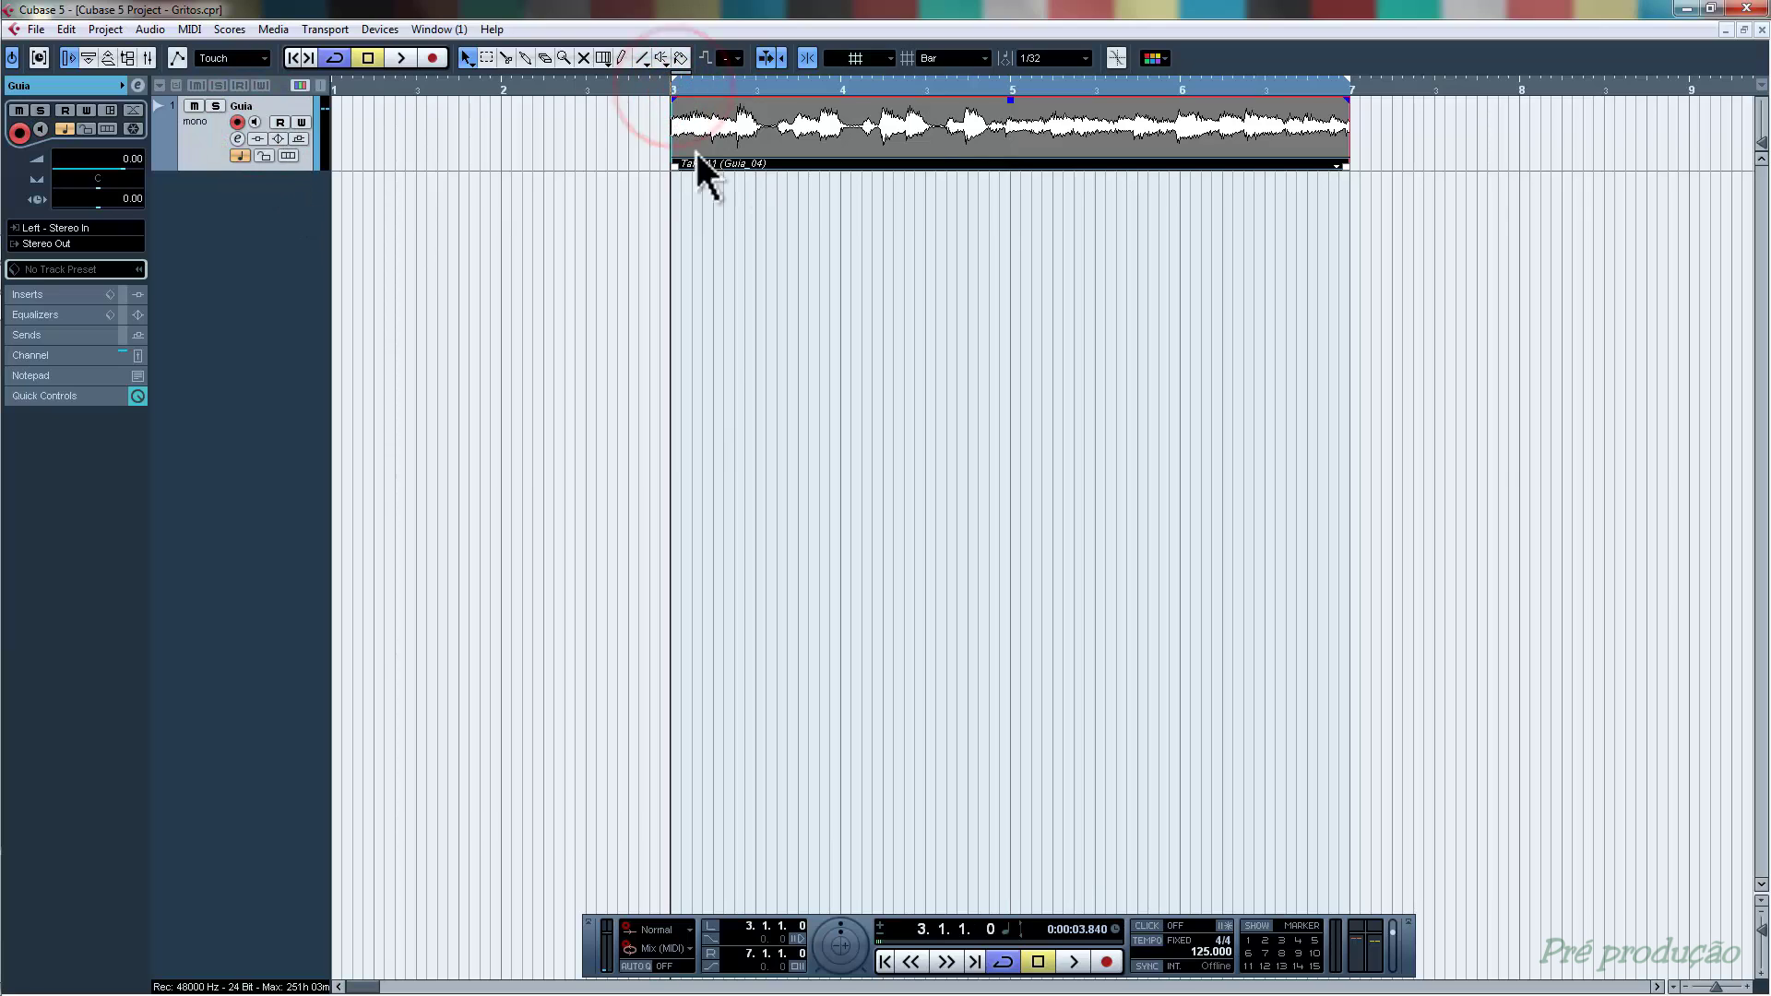
click(1149, 926)
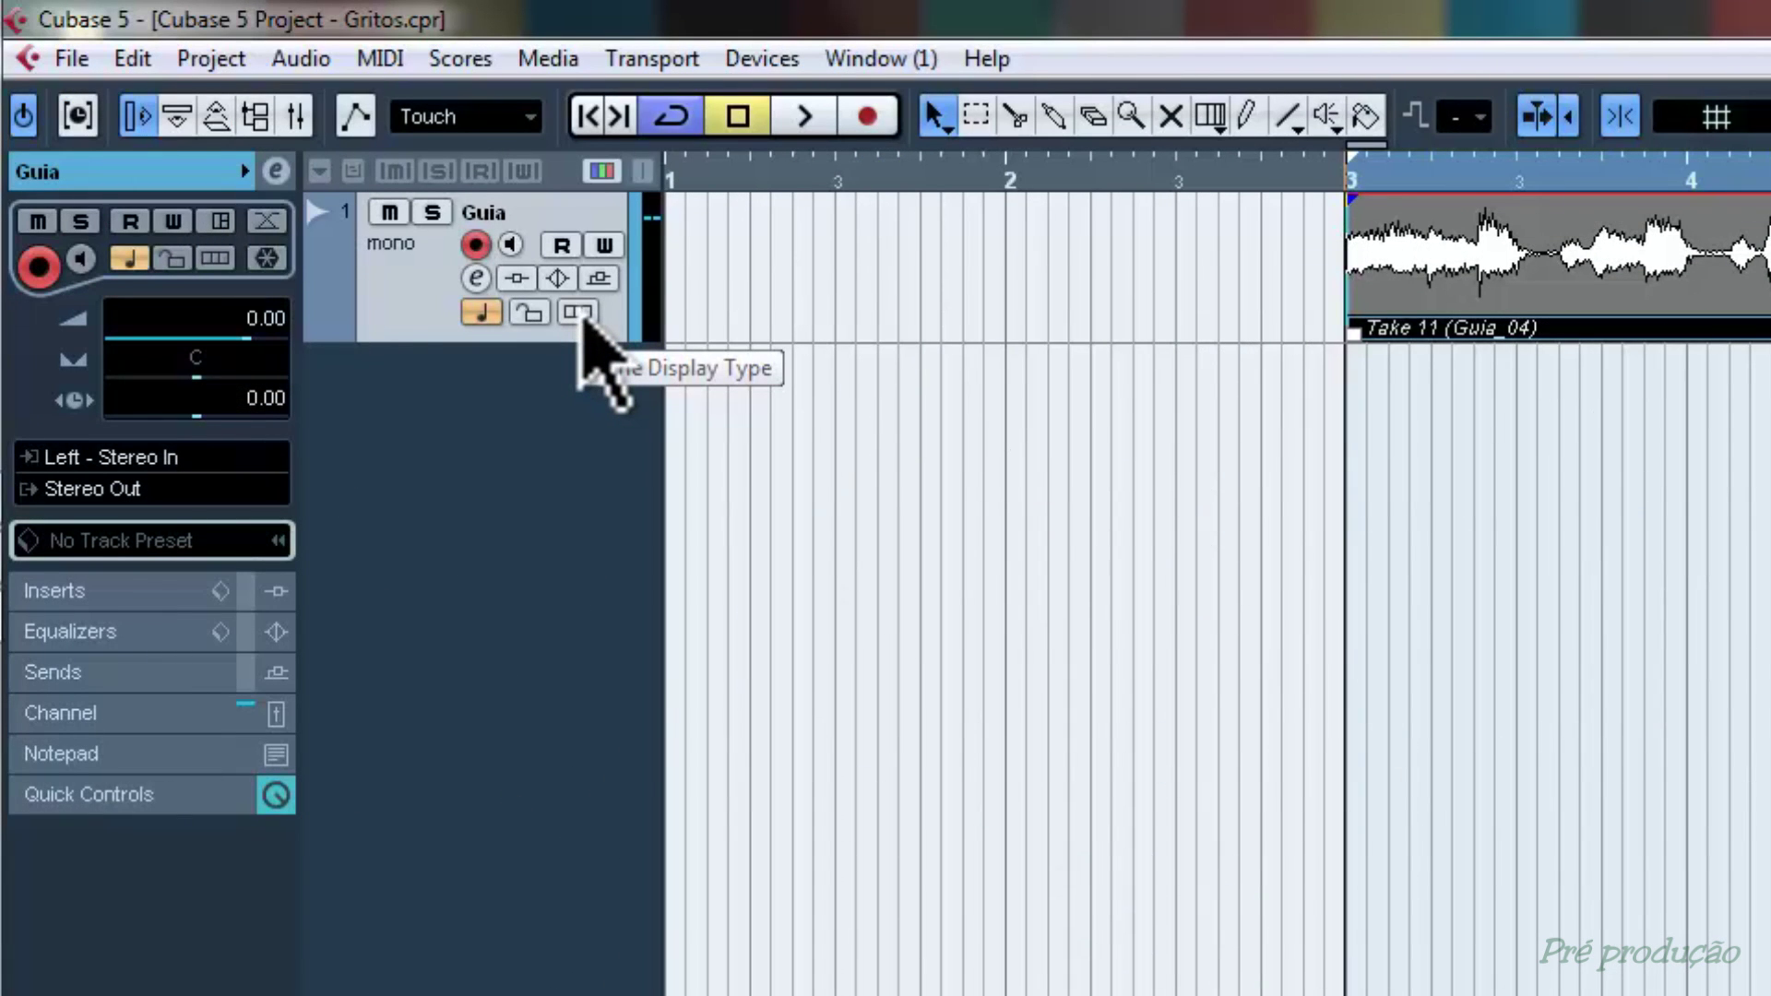
- Set the Guia track's lane display to Lanes Fixed, enlarge the track height to show every take and deselect the takes
click(579, 314)
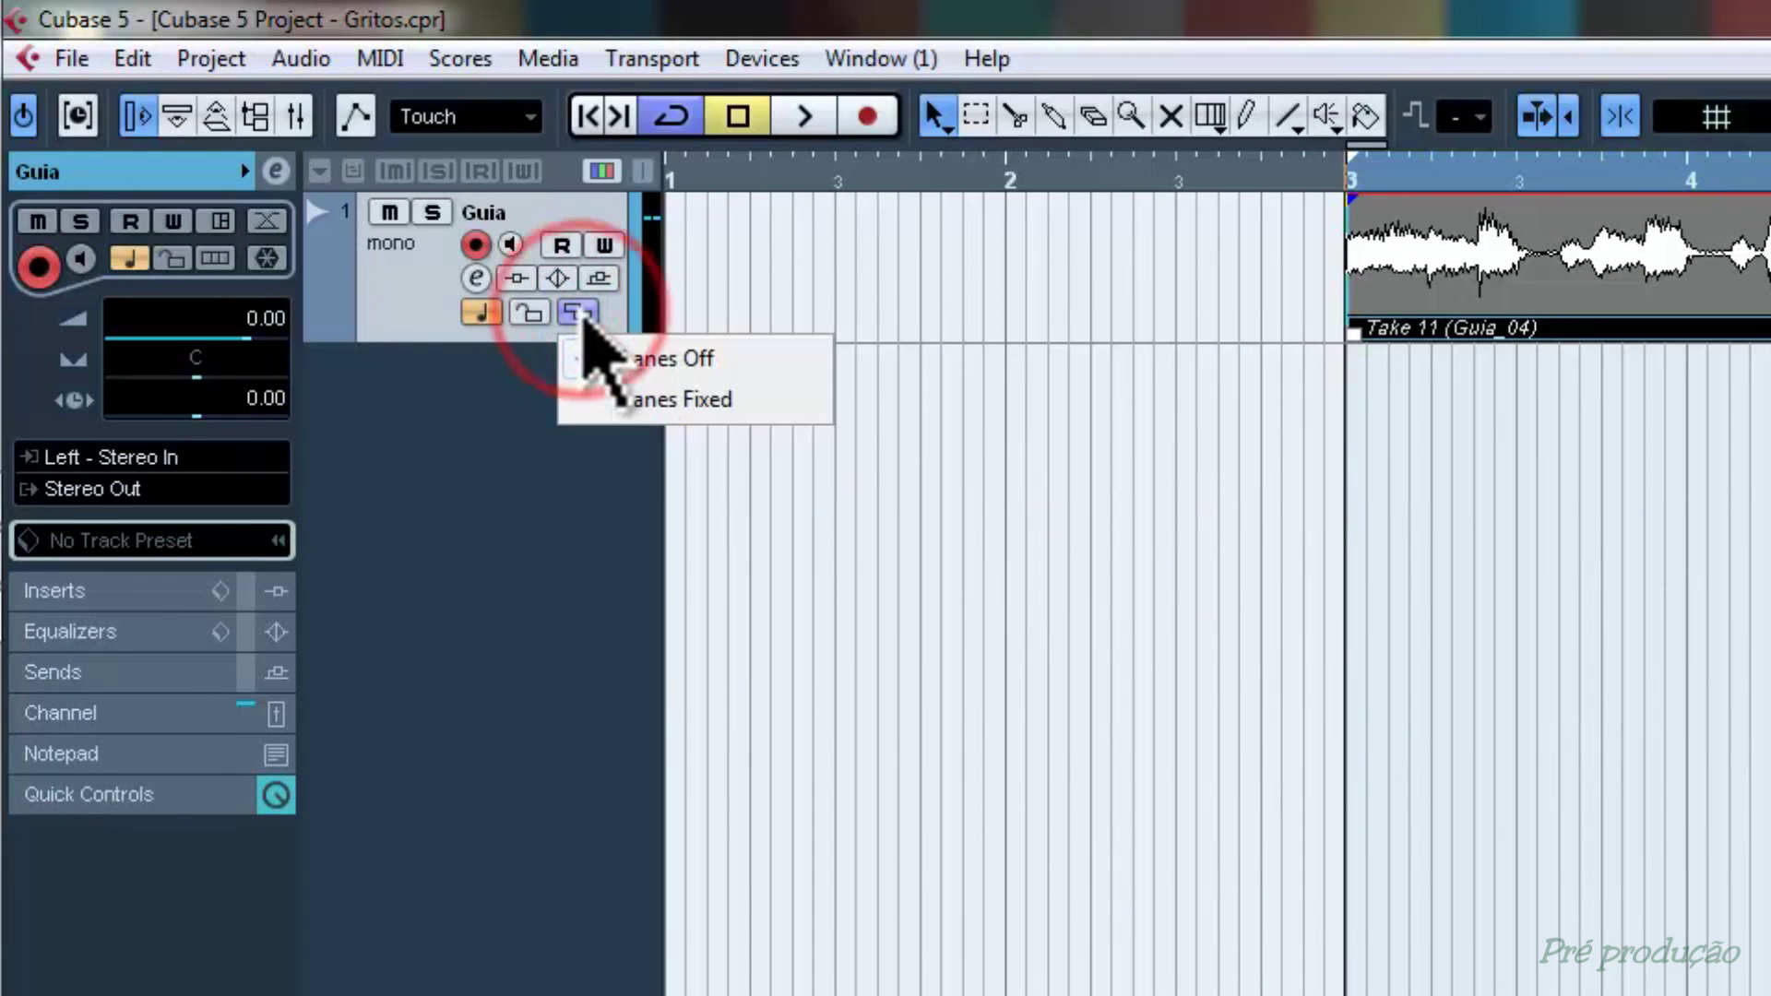
click(703, 412)
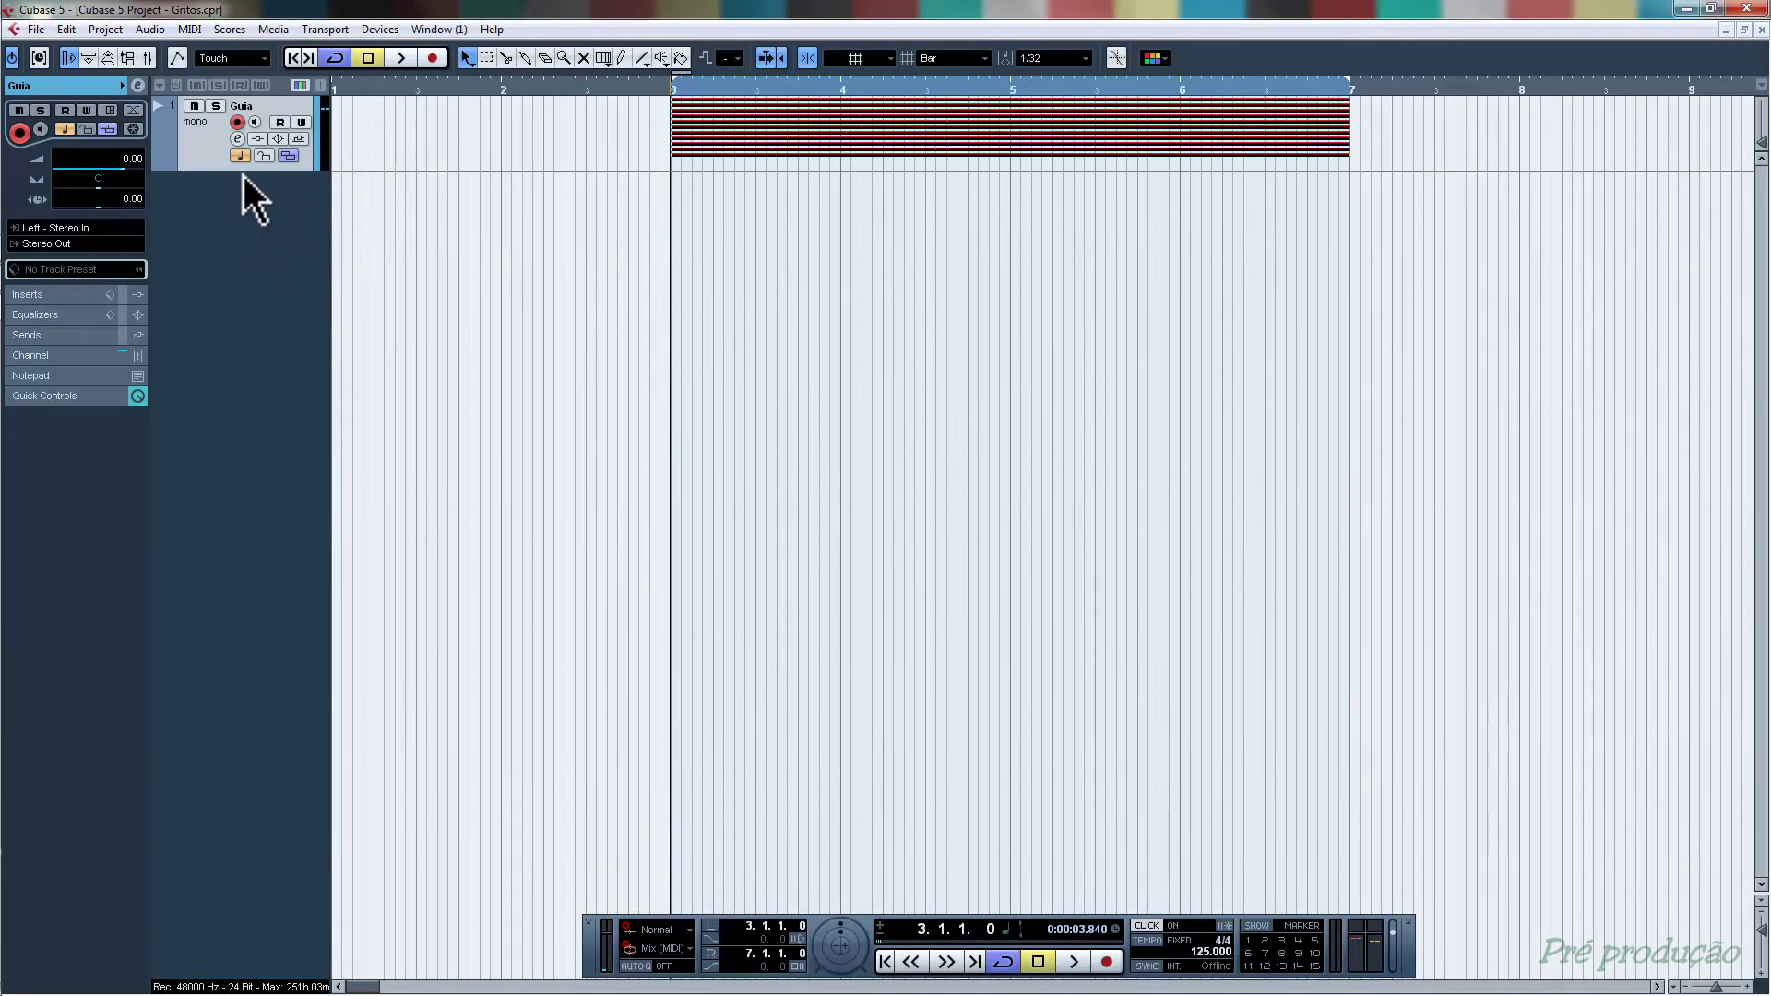
drag(242, 169, 217, 788)
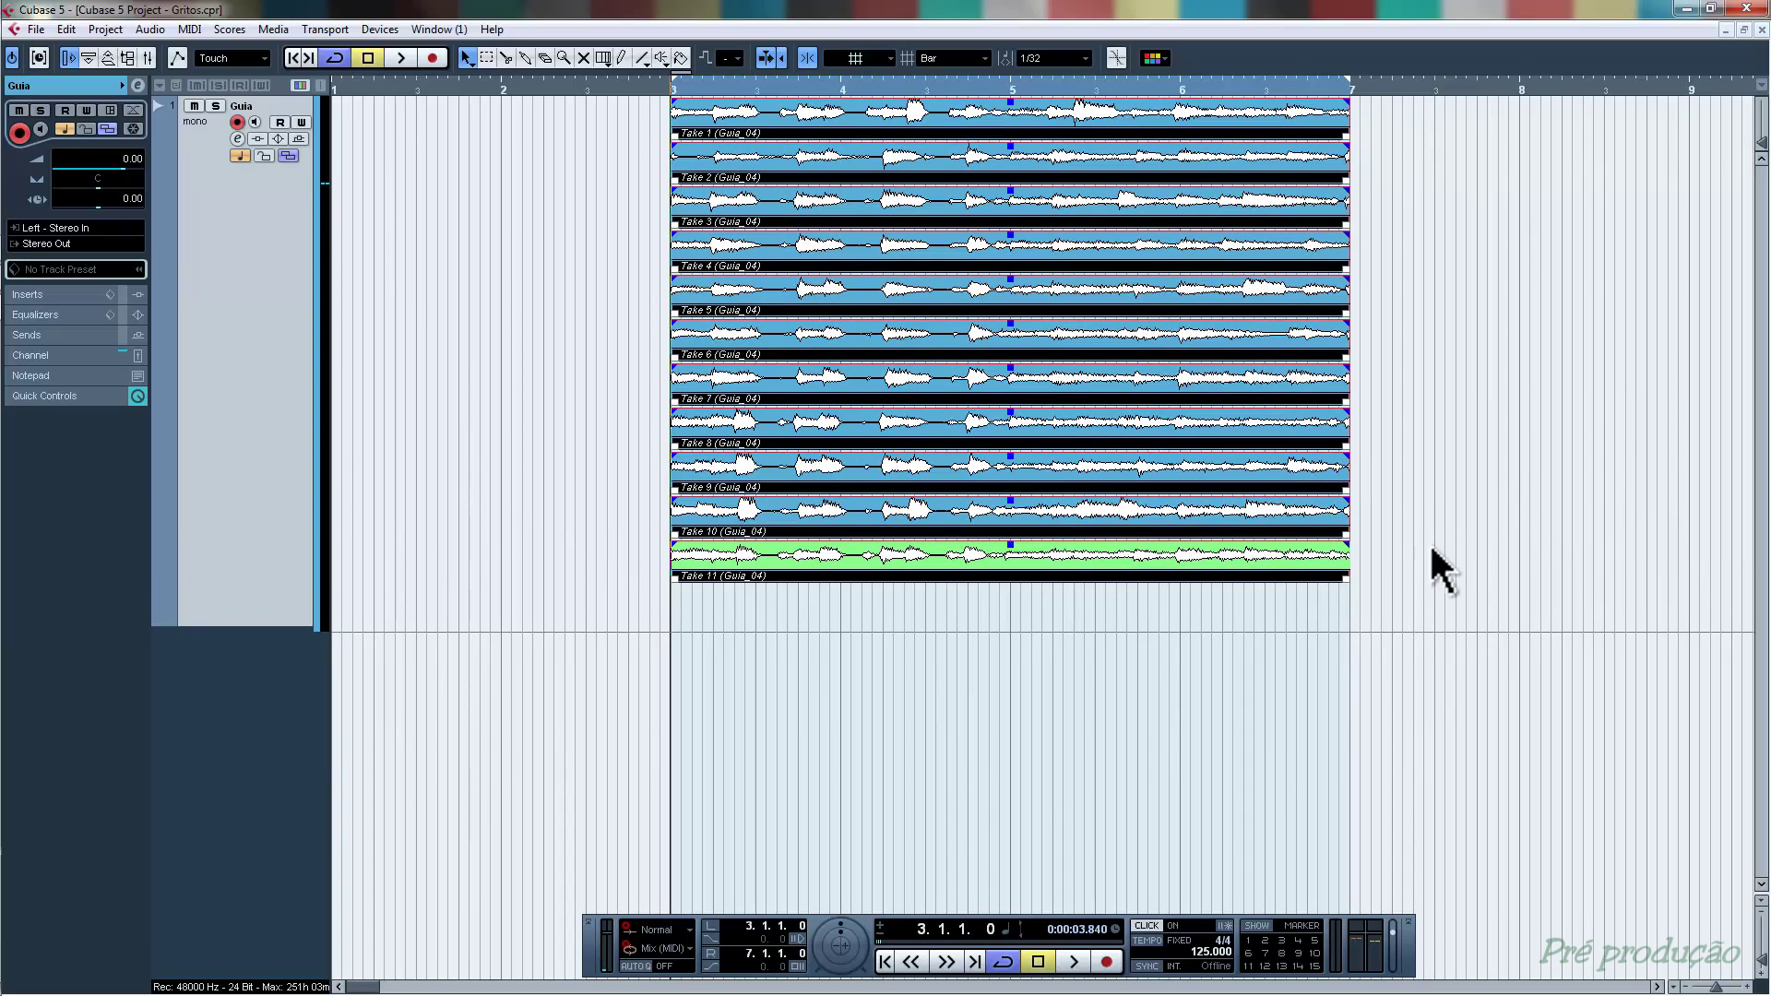
click(1455, 510)
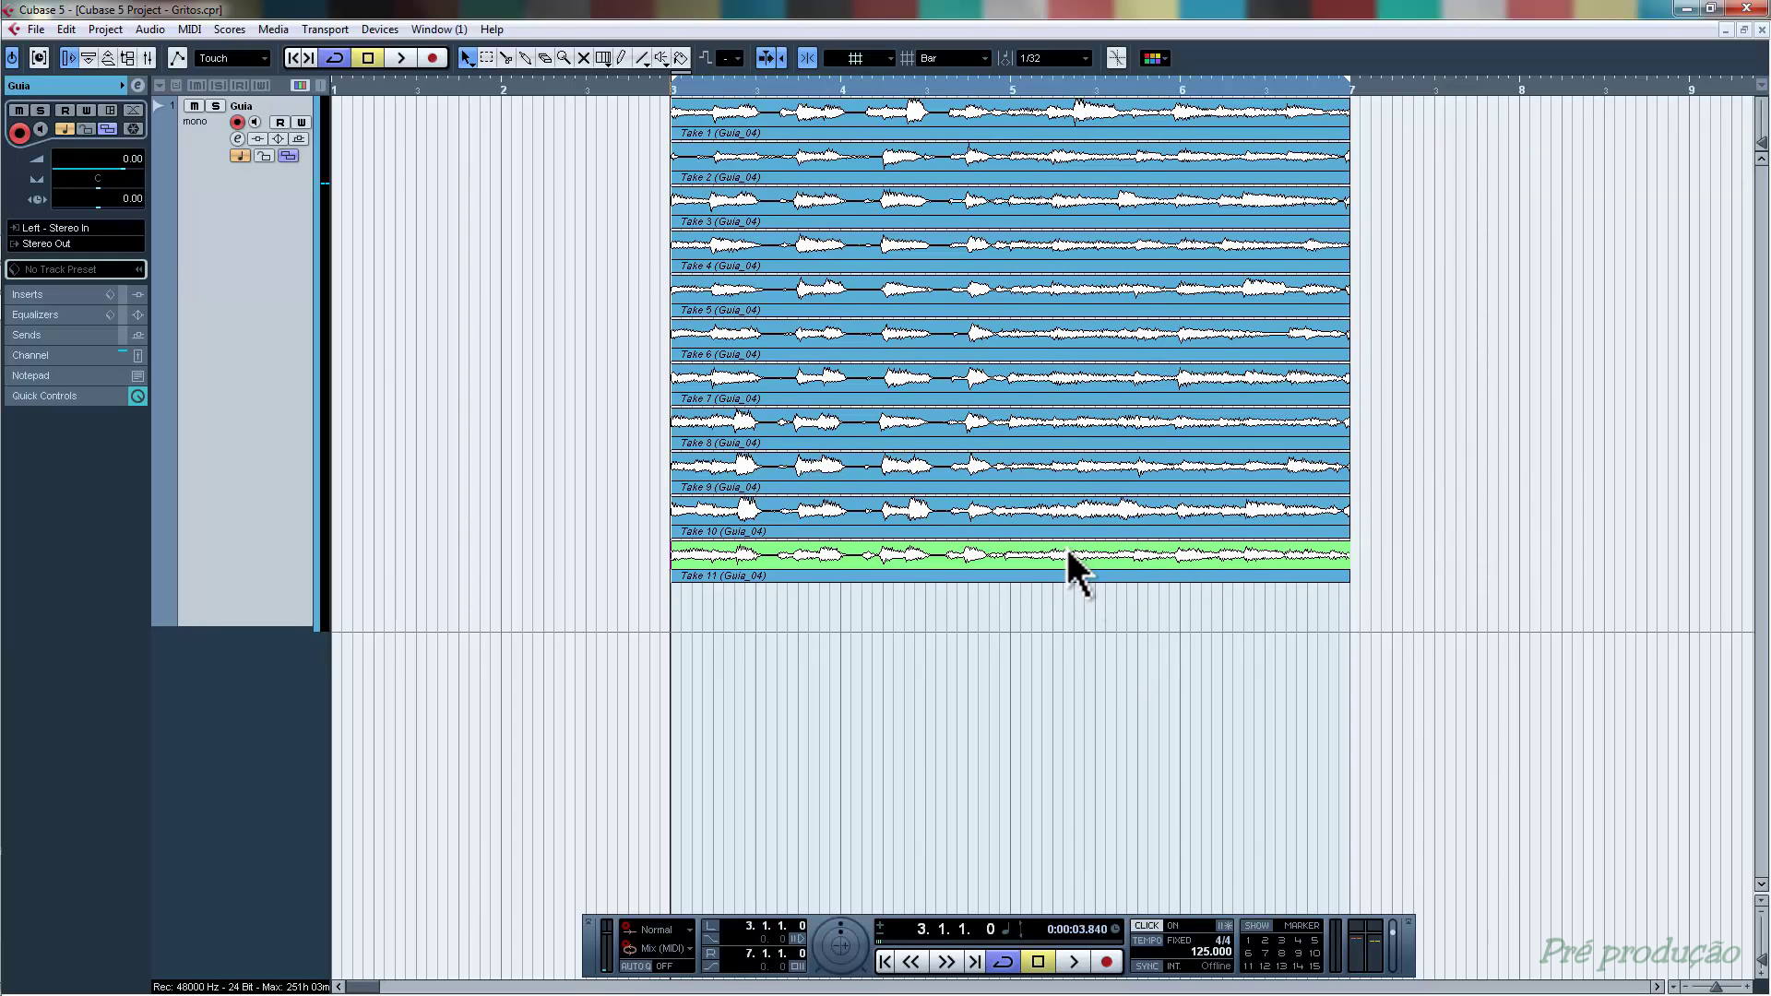
- Mute takes 11, 10, 9, 8 and 7 on the Guia track with the Mute tool
click(584, 55)
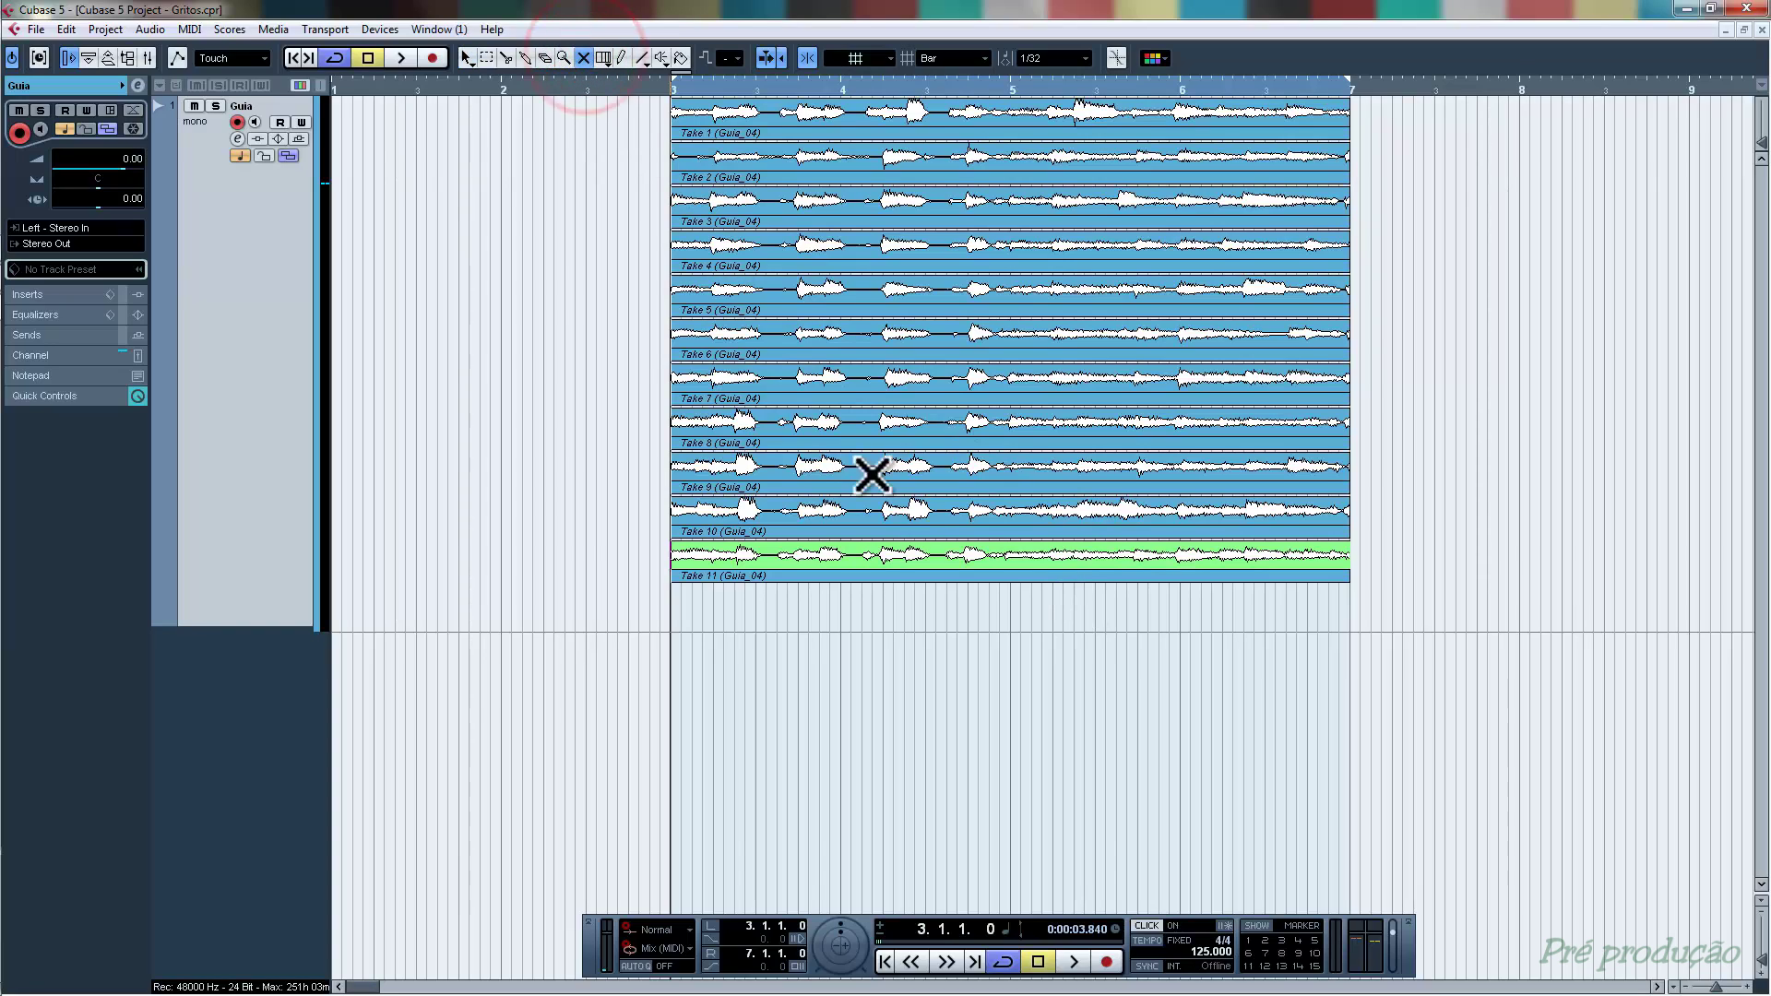
click(1015, 558)
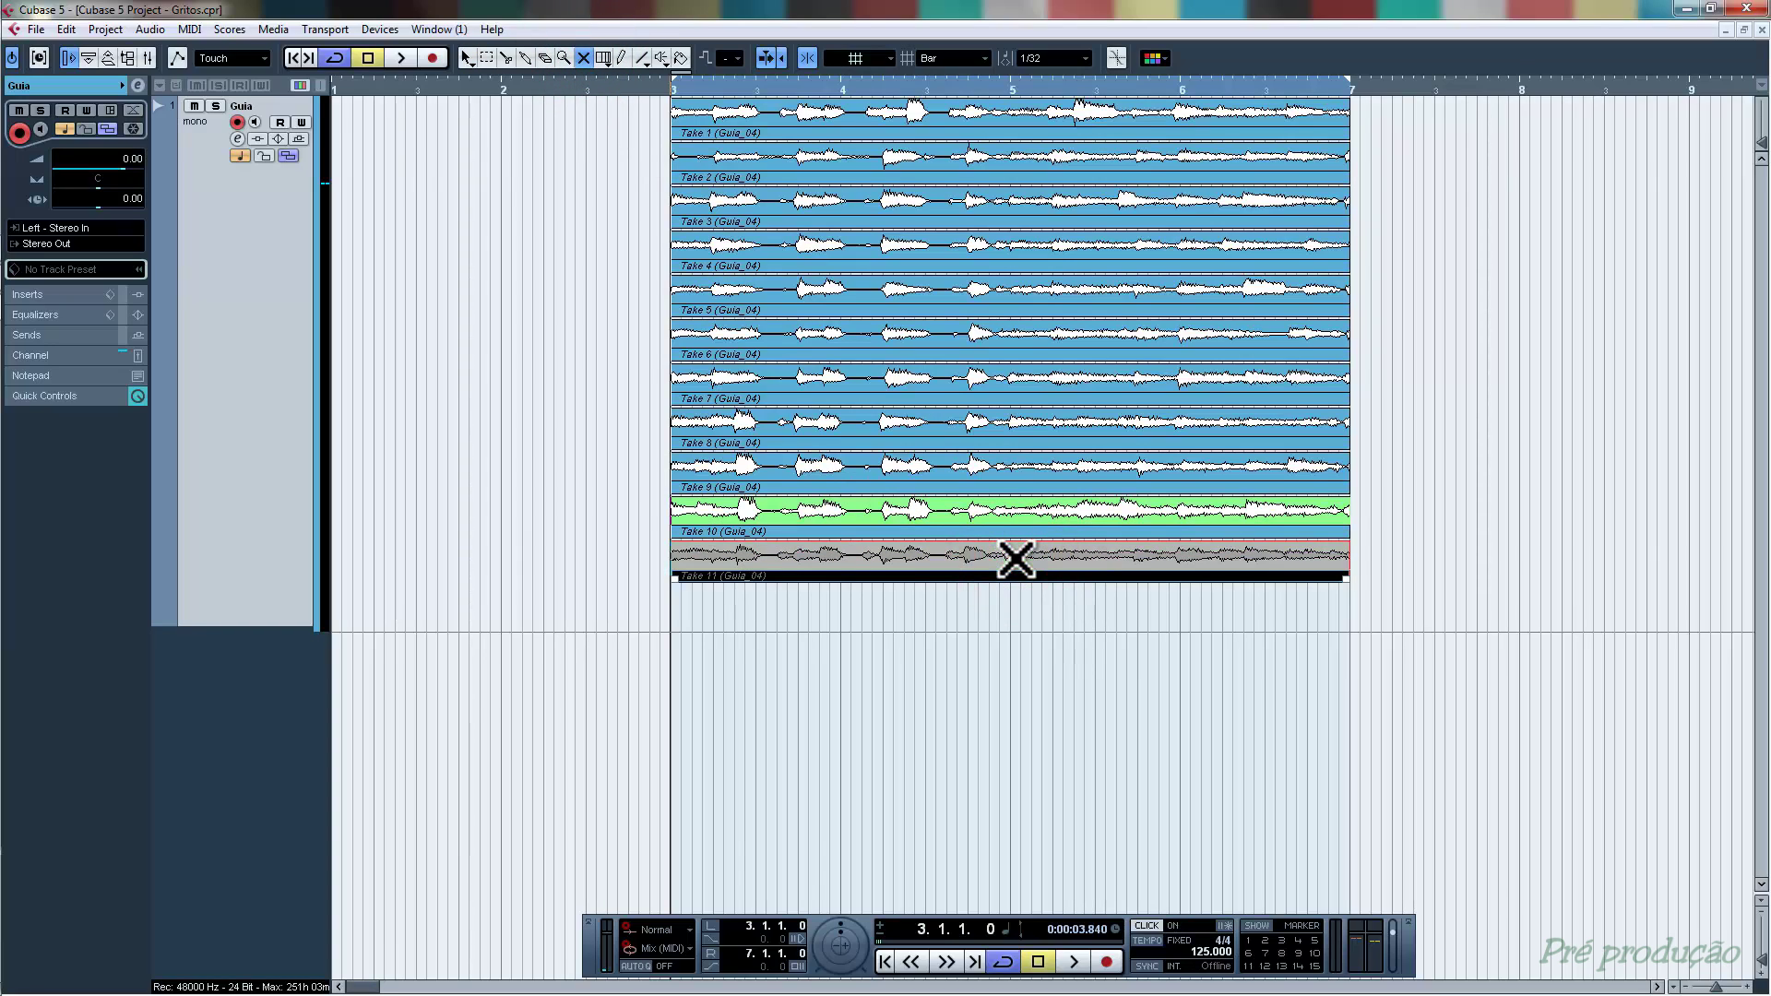
click(1016, 498)
click(1015, 461)
click(1015, 424)
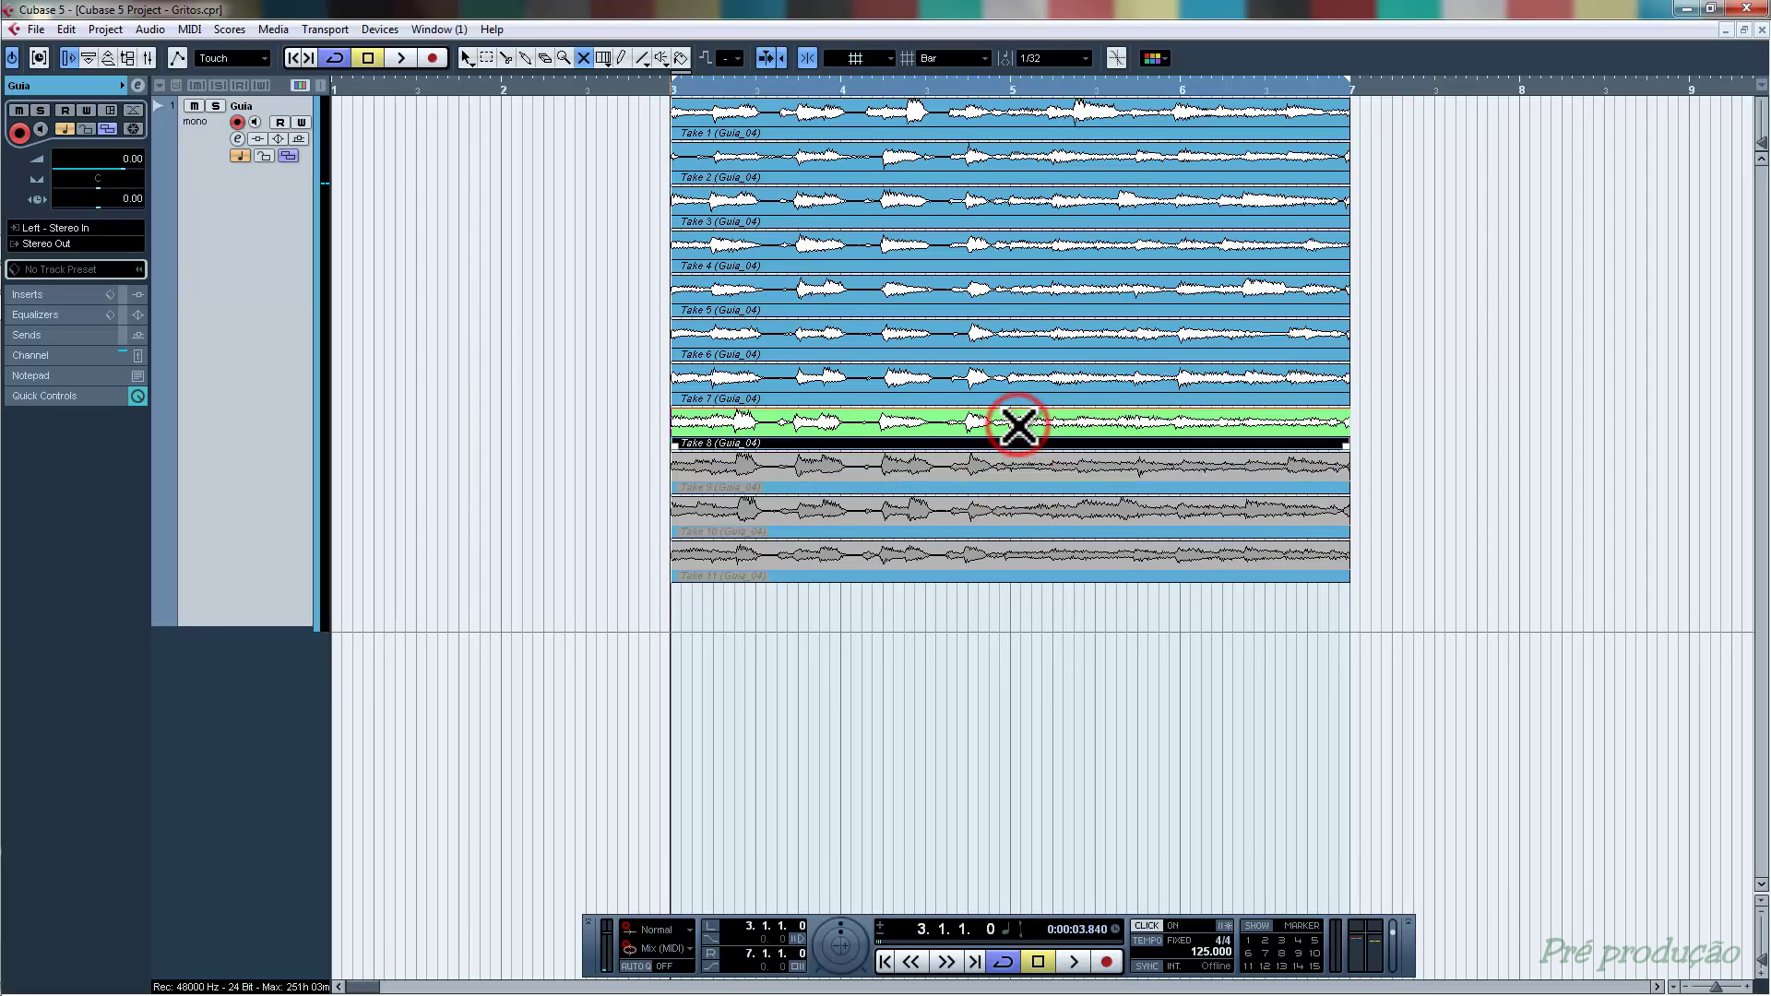
click(1016, 384)
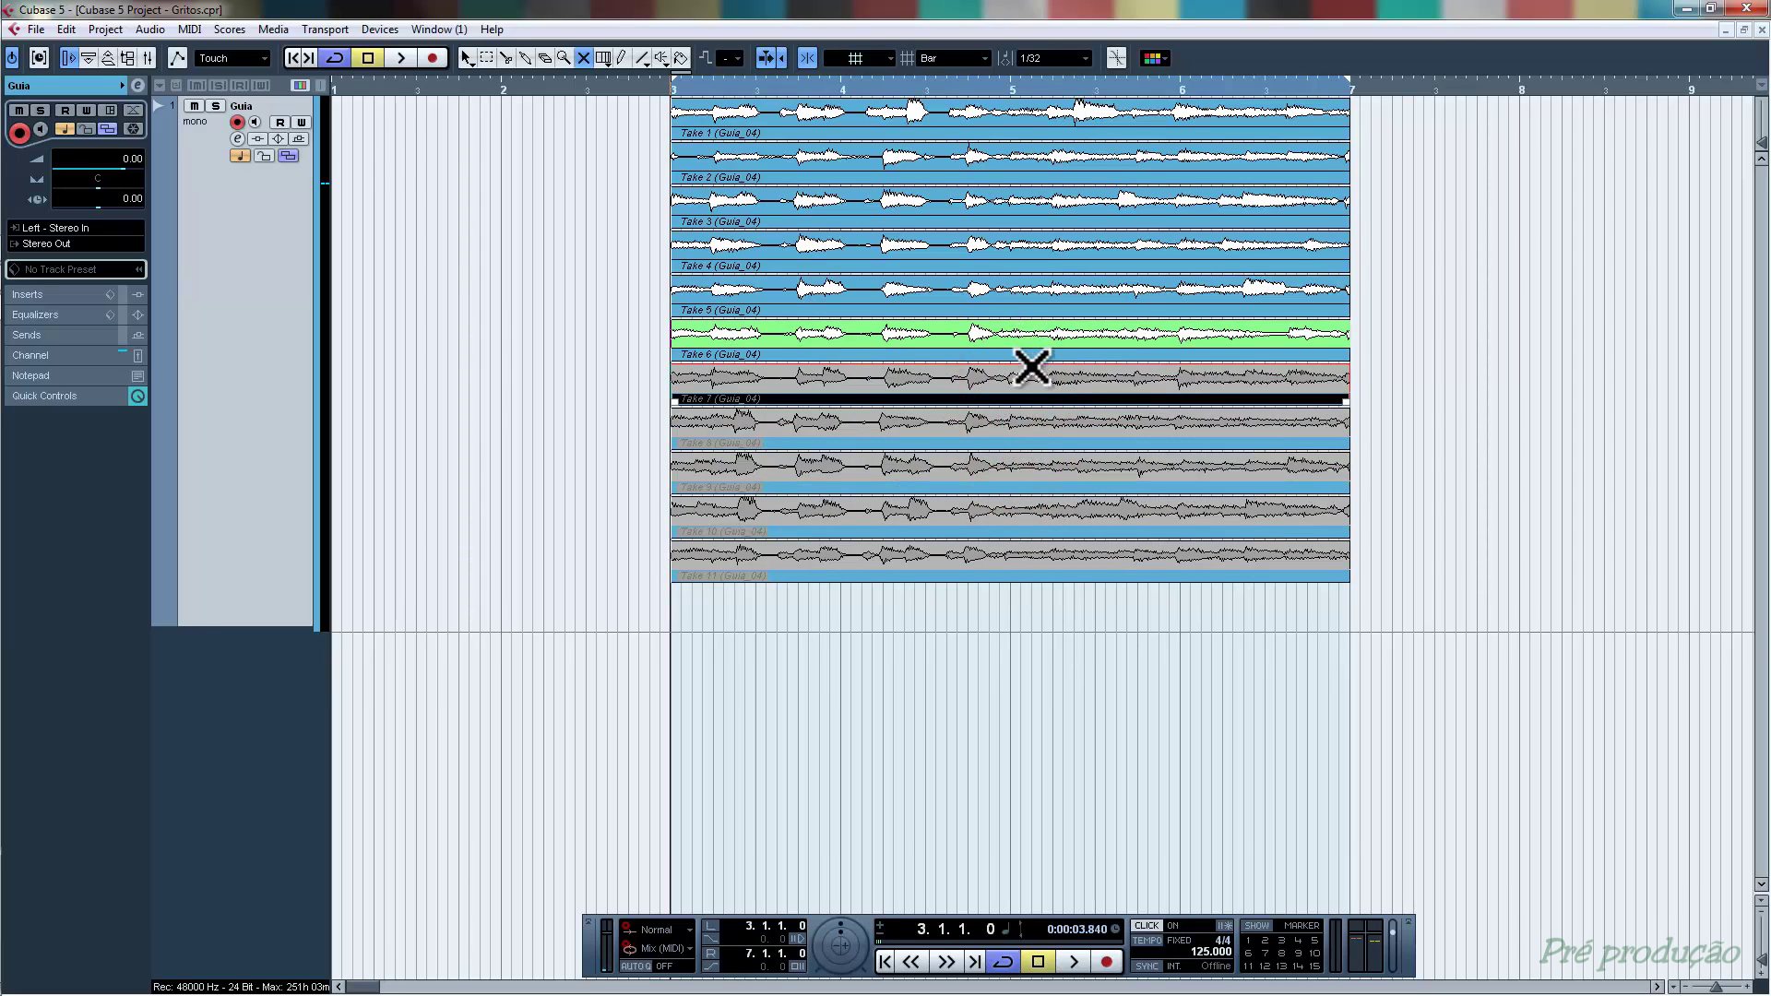
- Unmute takes 7 through 11 on the Guia track with the Mute tool
click(1028, 380)
click(1027, 423)
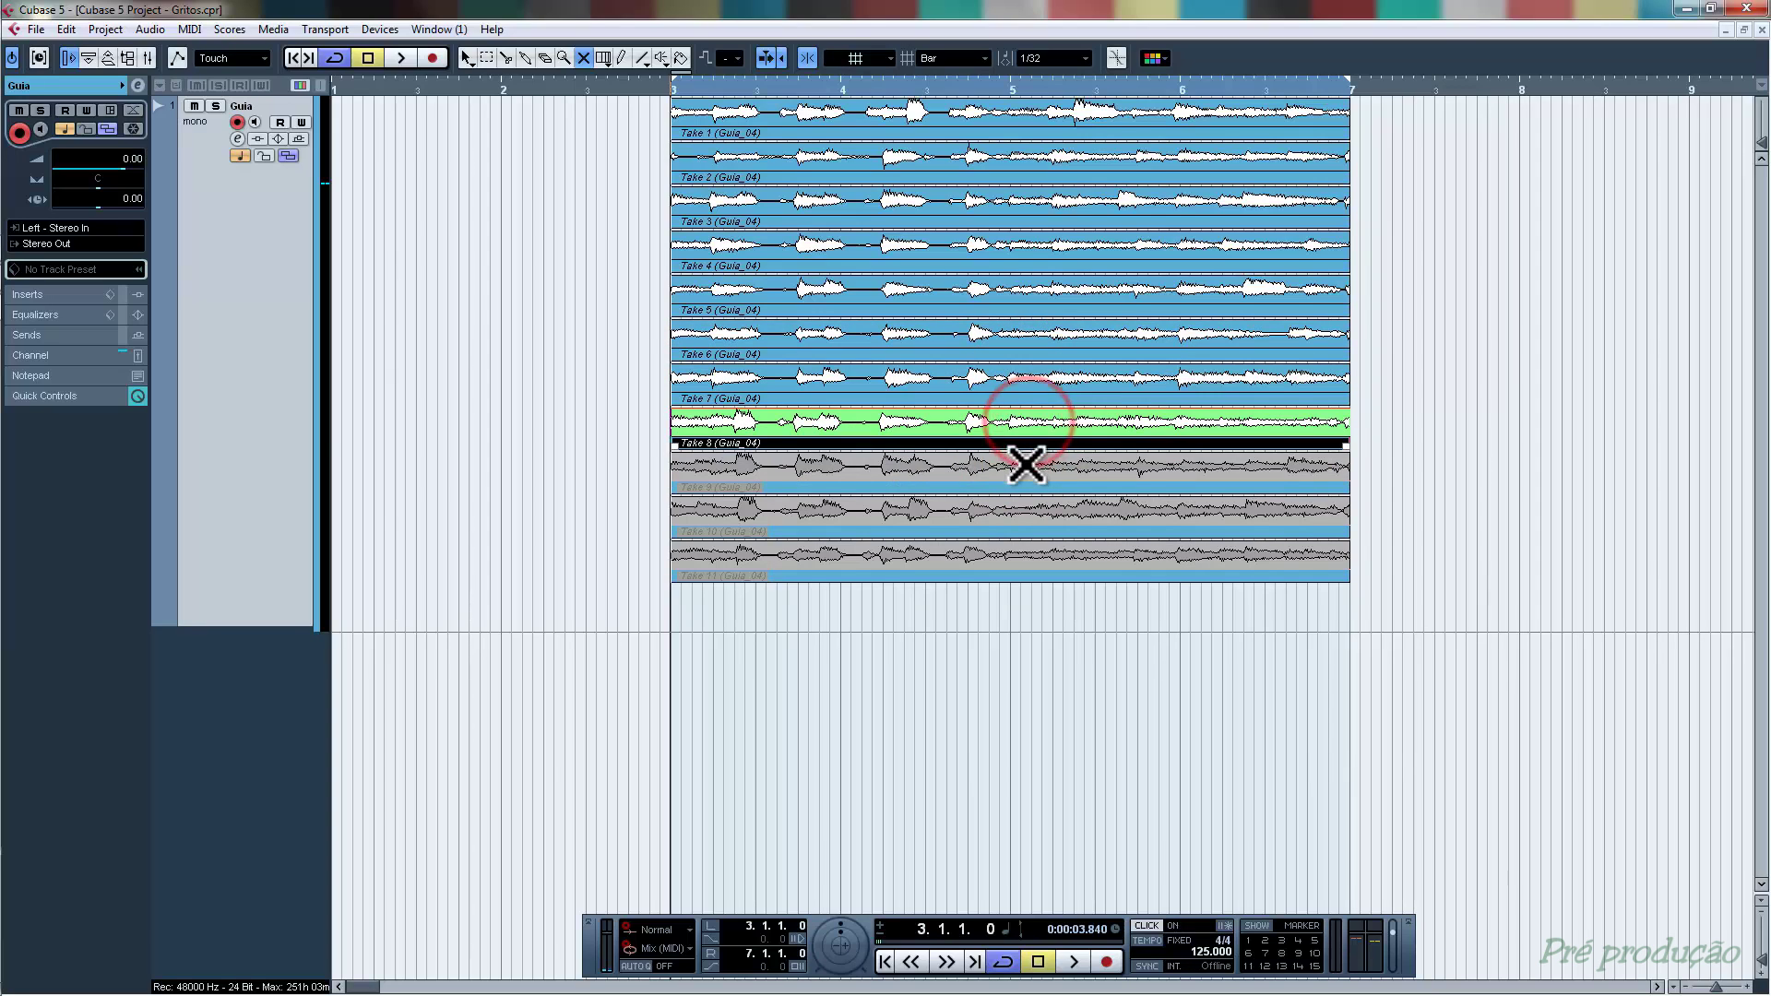
click(1018, 472)
click(1013, 515)
click(1002, 558)
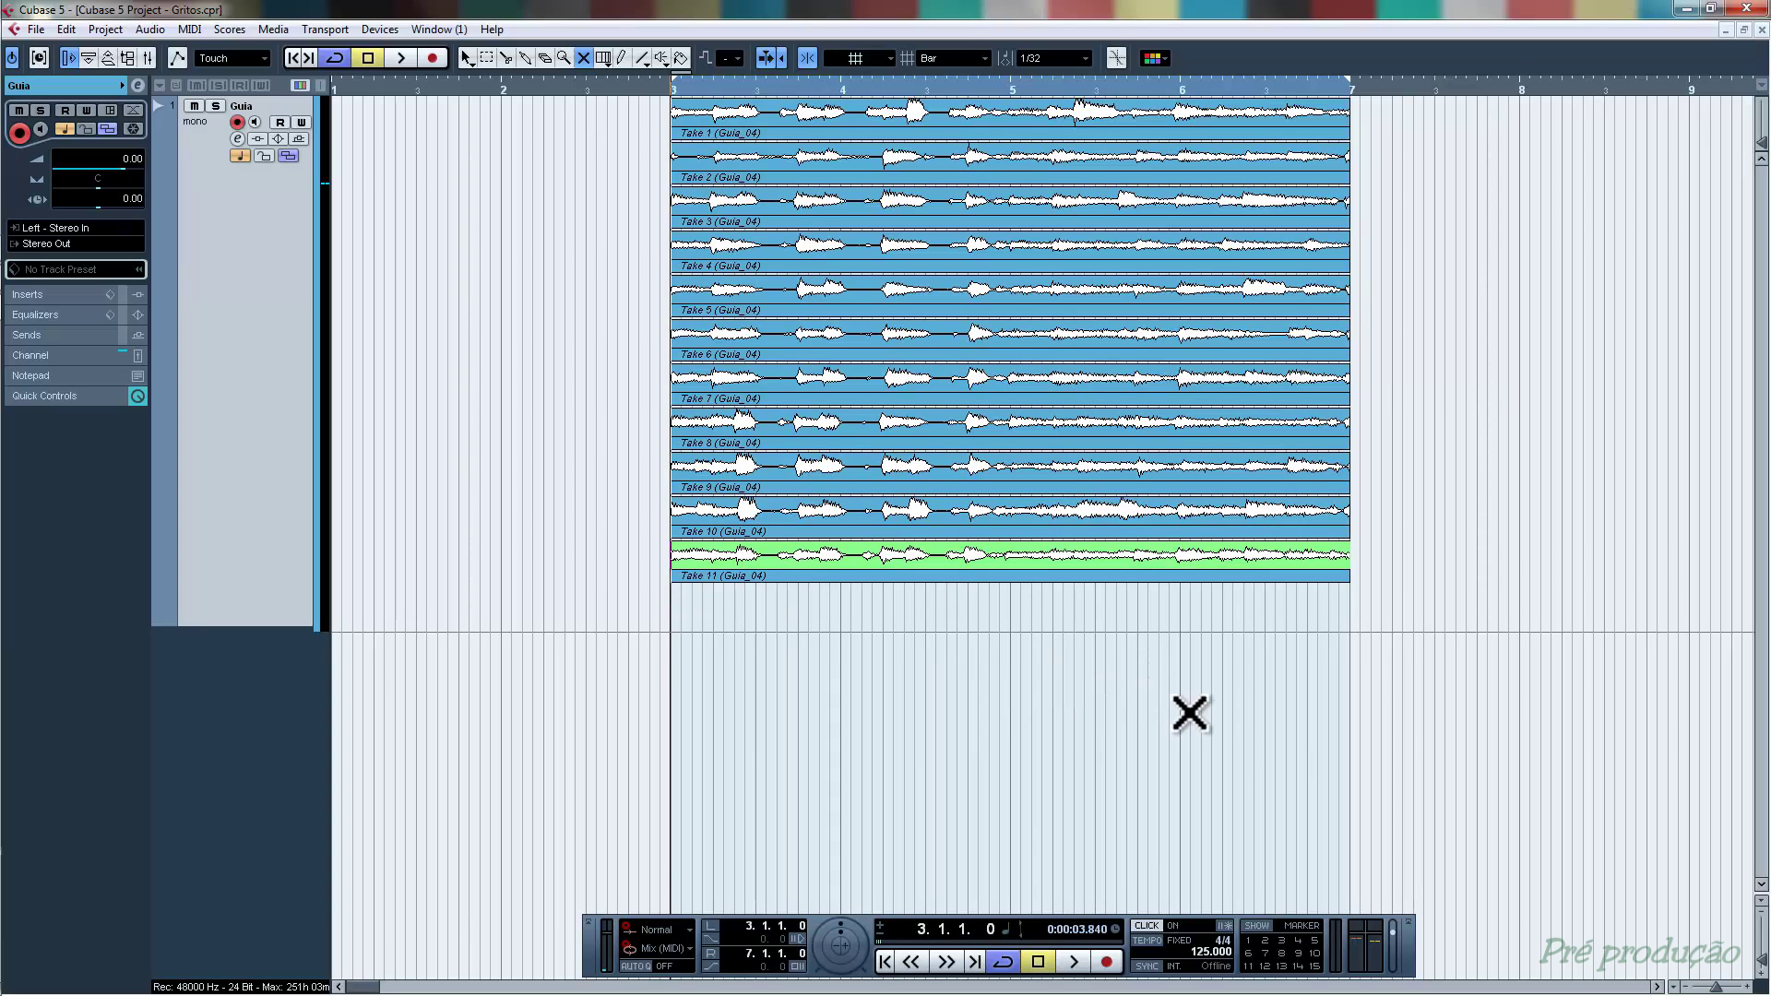
- Erase takes 11, 10 and 8 through 1 from the Guia track with the Erase tool, keeping only Take 9
key(space)
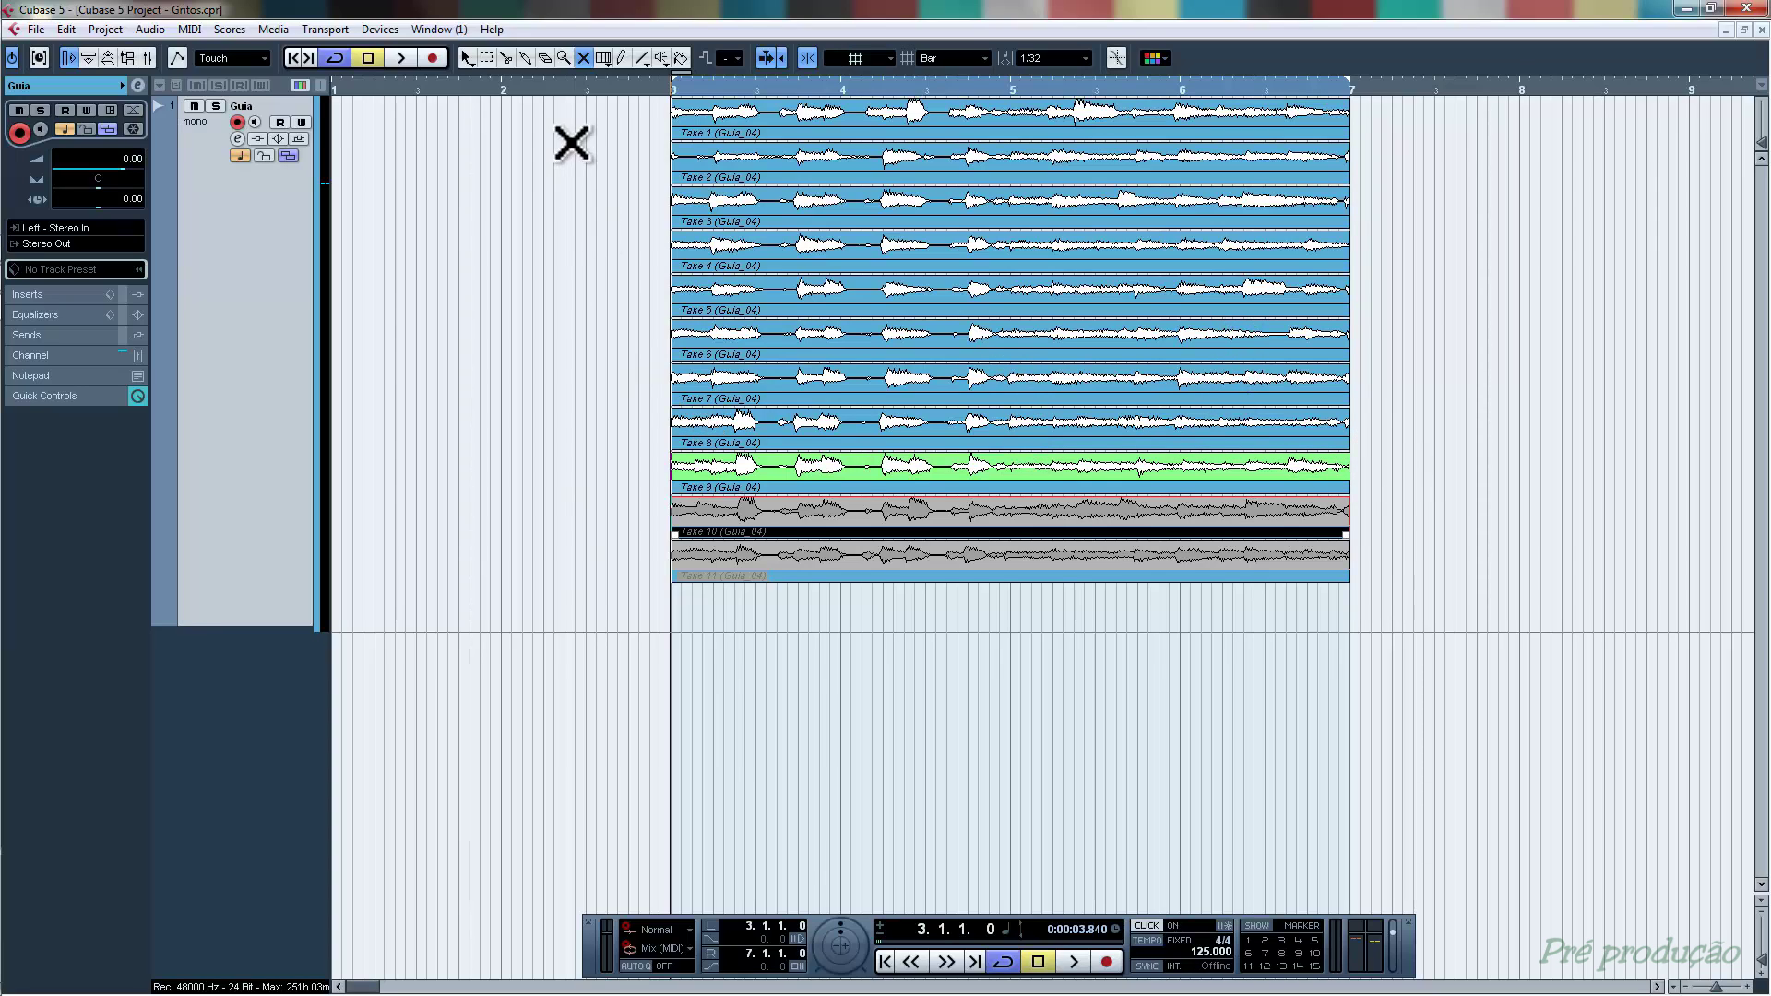
click(544, 58)
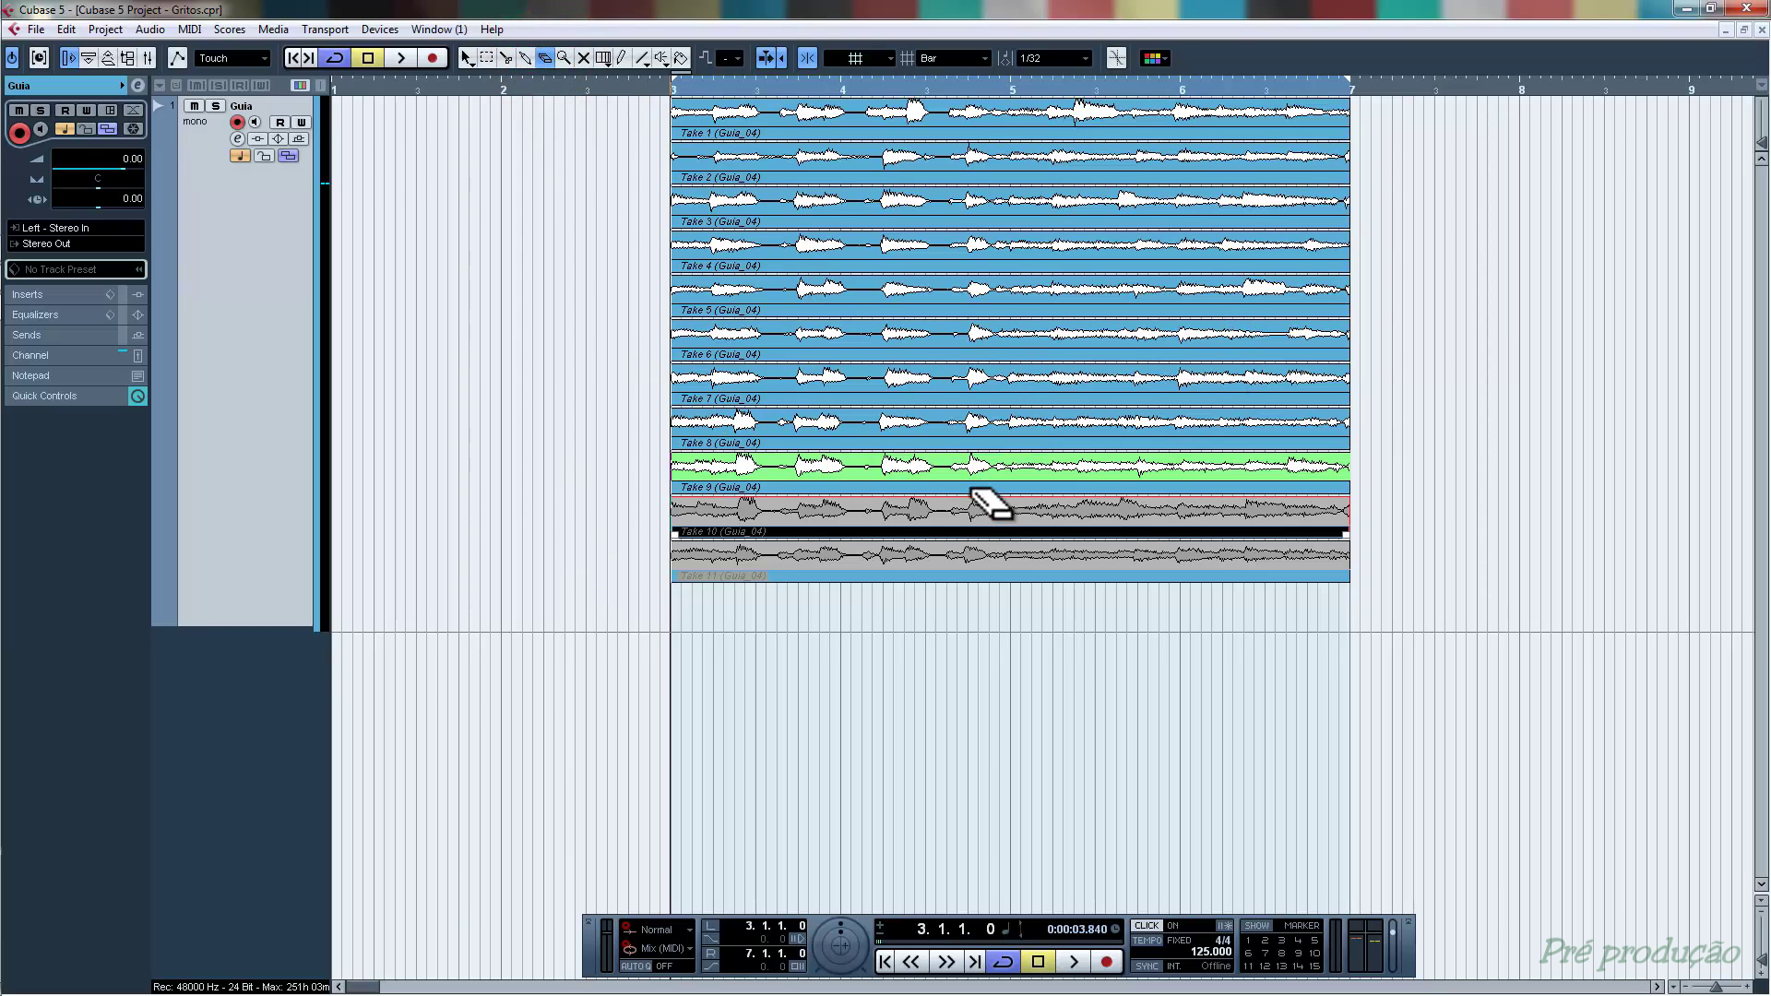
click(1026, 555)
click(1017, 544)
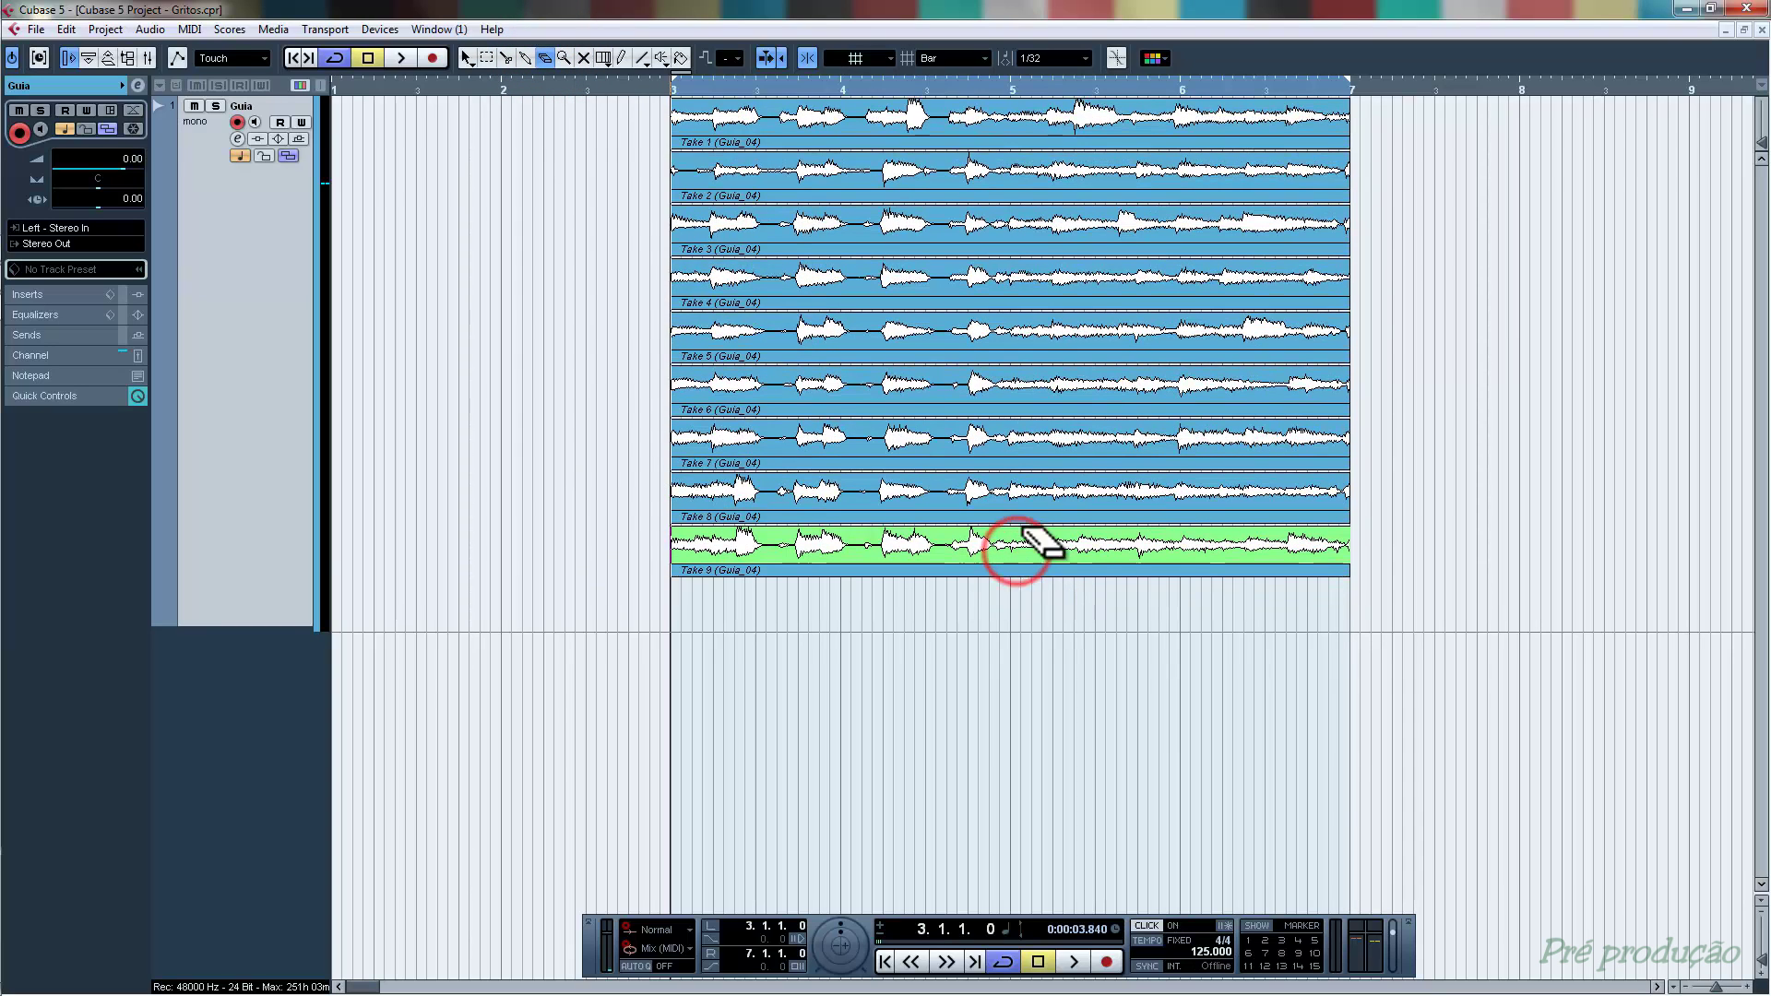
click(1040, 490)
click(1039, 449)
click(1043, 383)
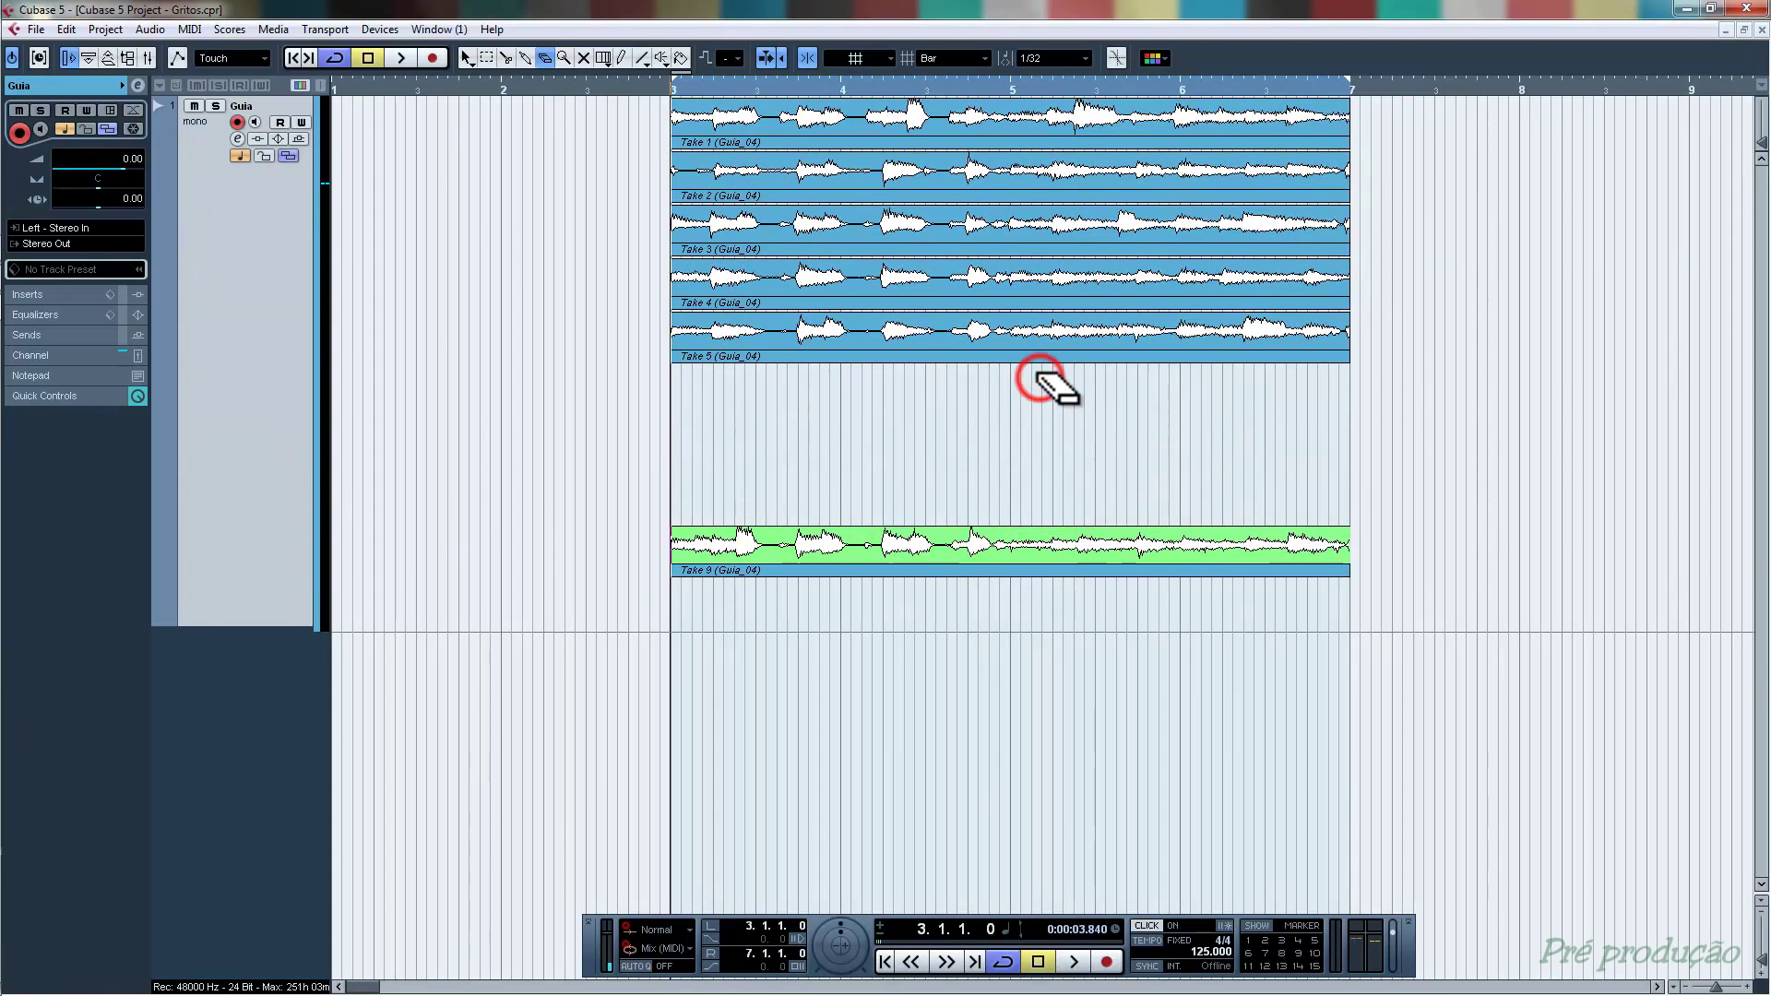
click(1050, 332)
click(1050, 282)
click(1056, 238)
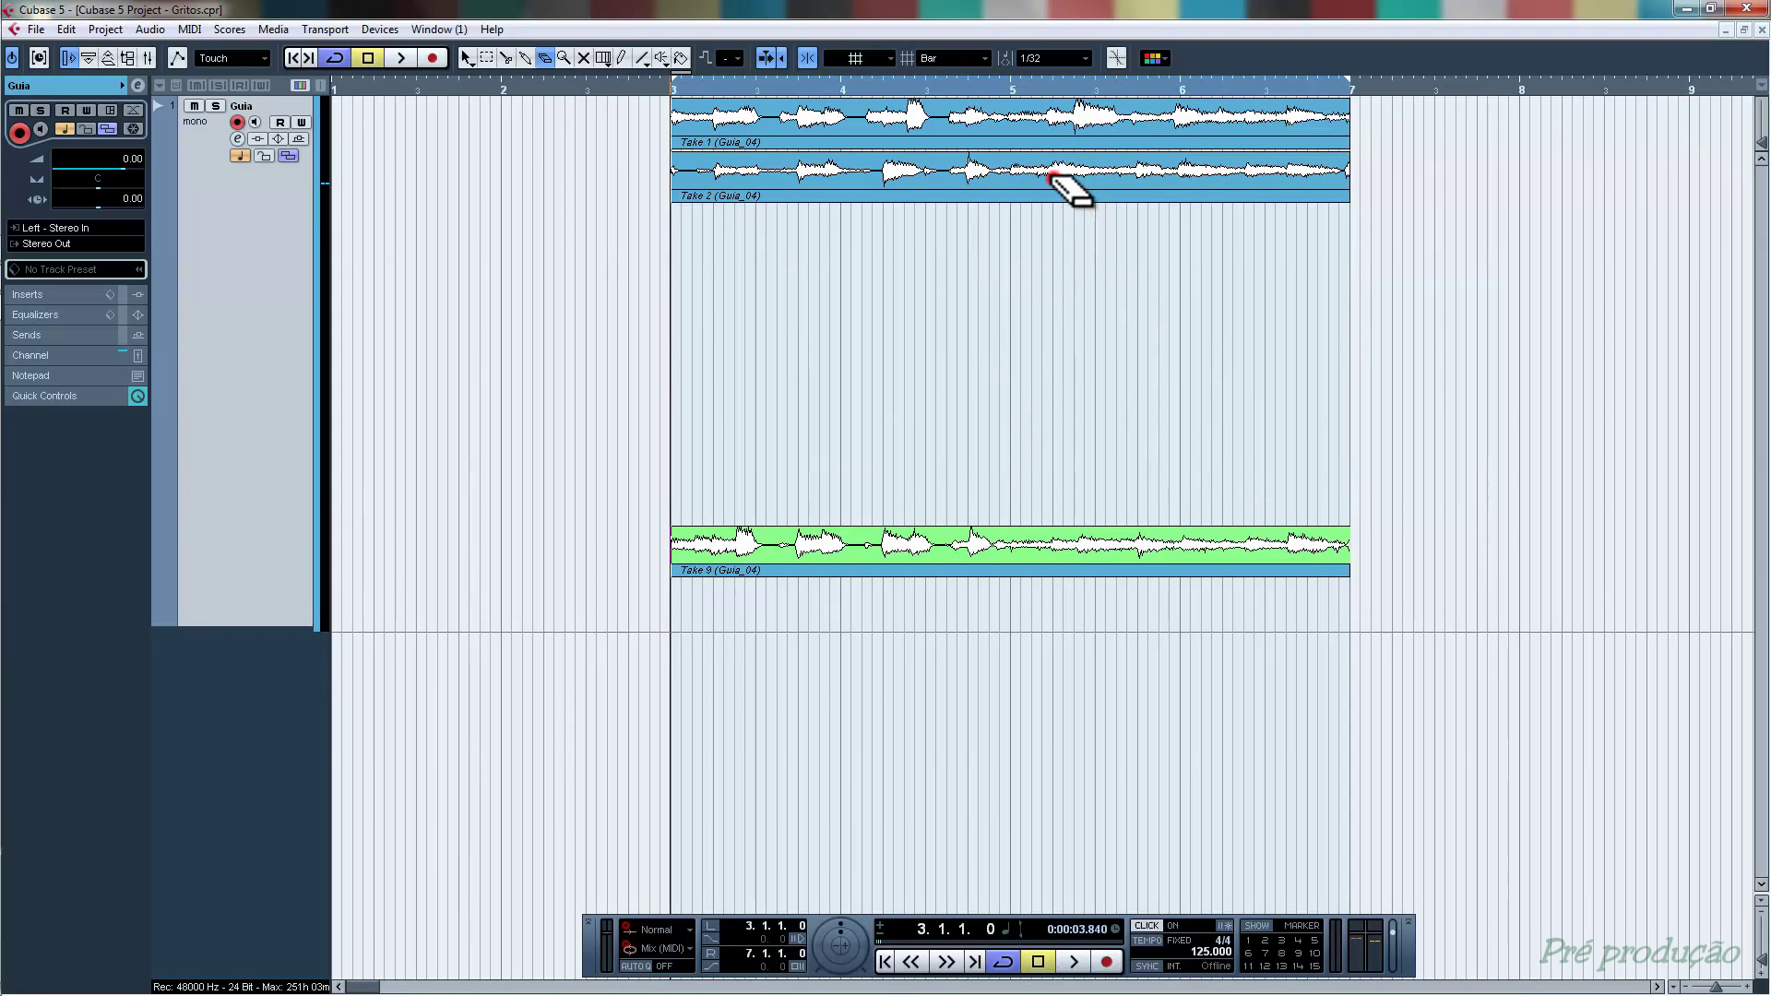
click(1060, 182)
click(1127, 127)
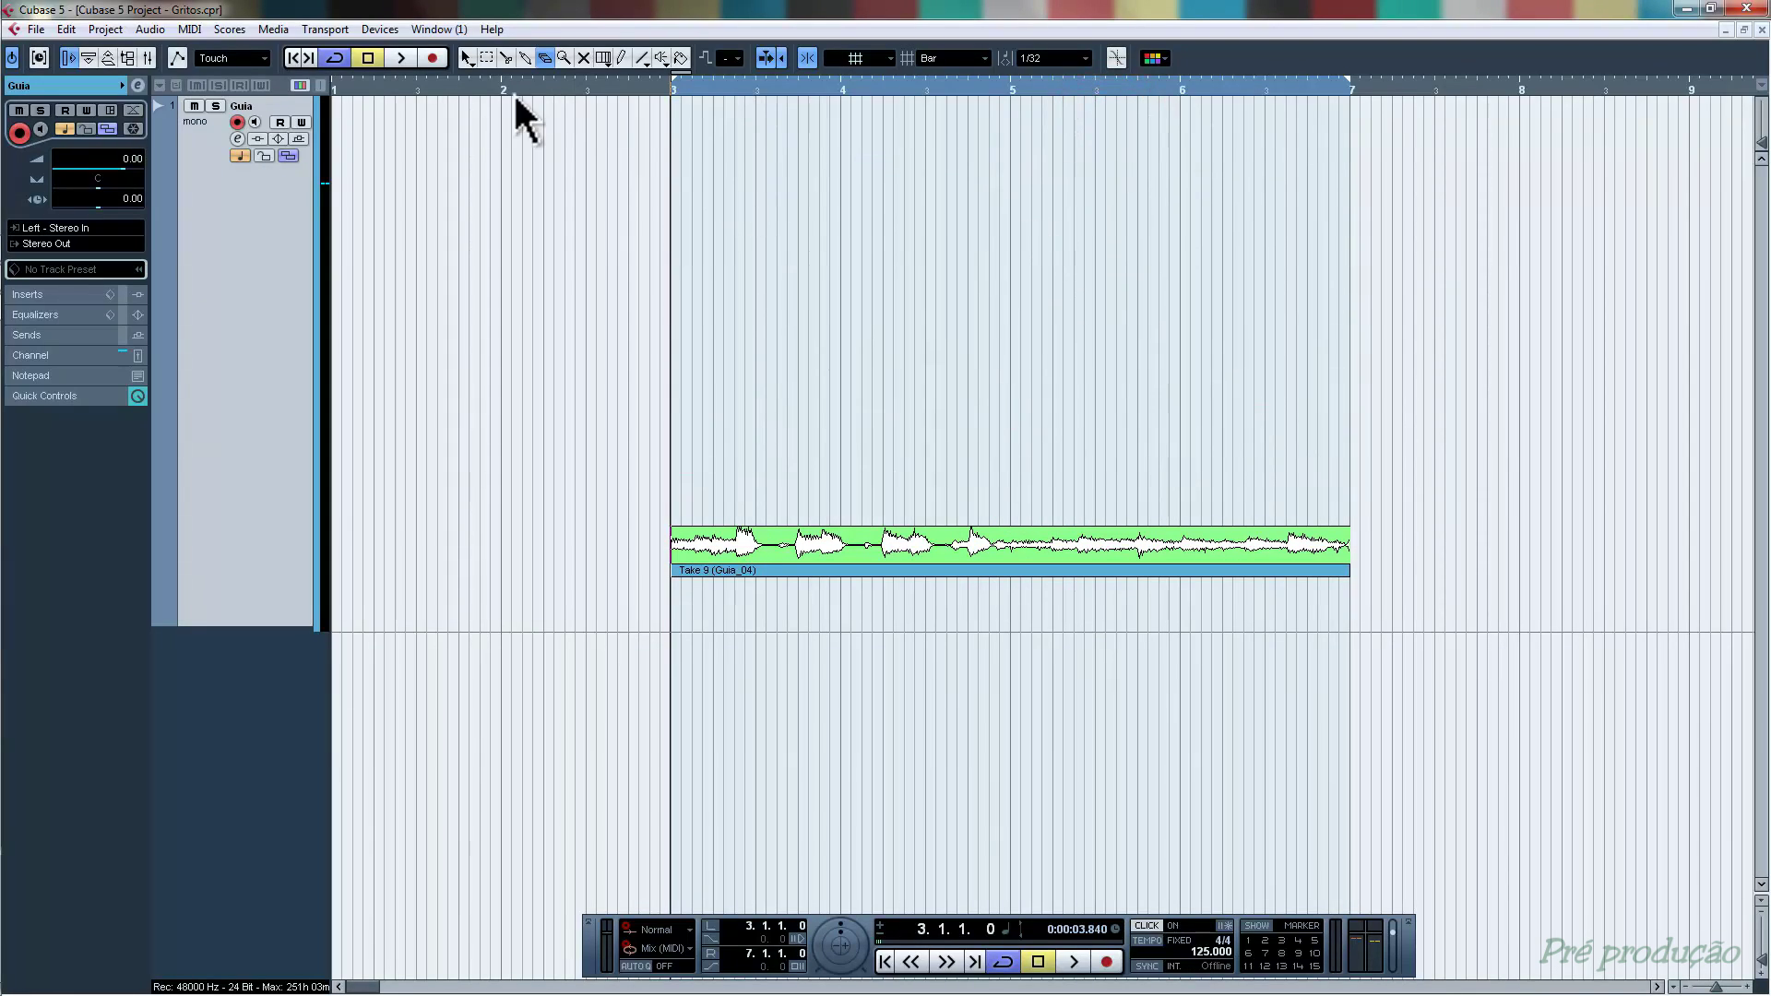
- Return to the Object Selection tool and set the Guia track's lane display to Lanes Off
click(469, 58)
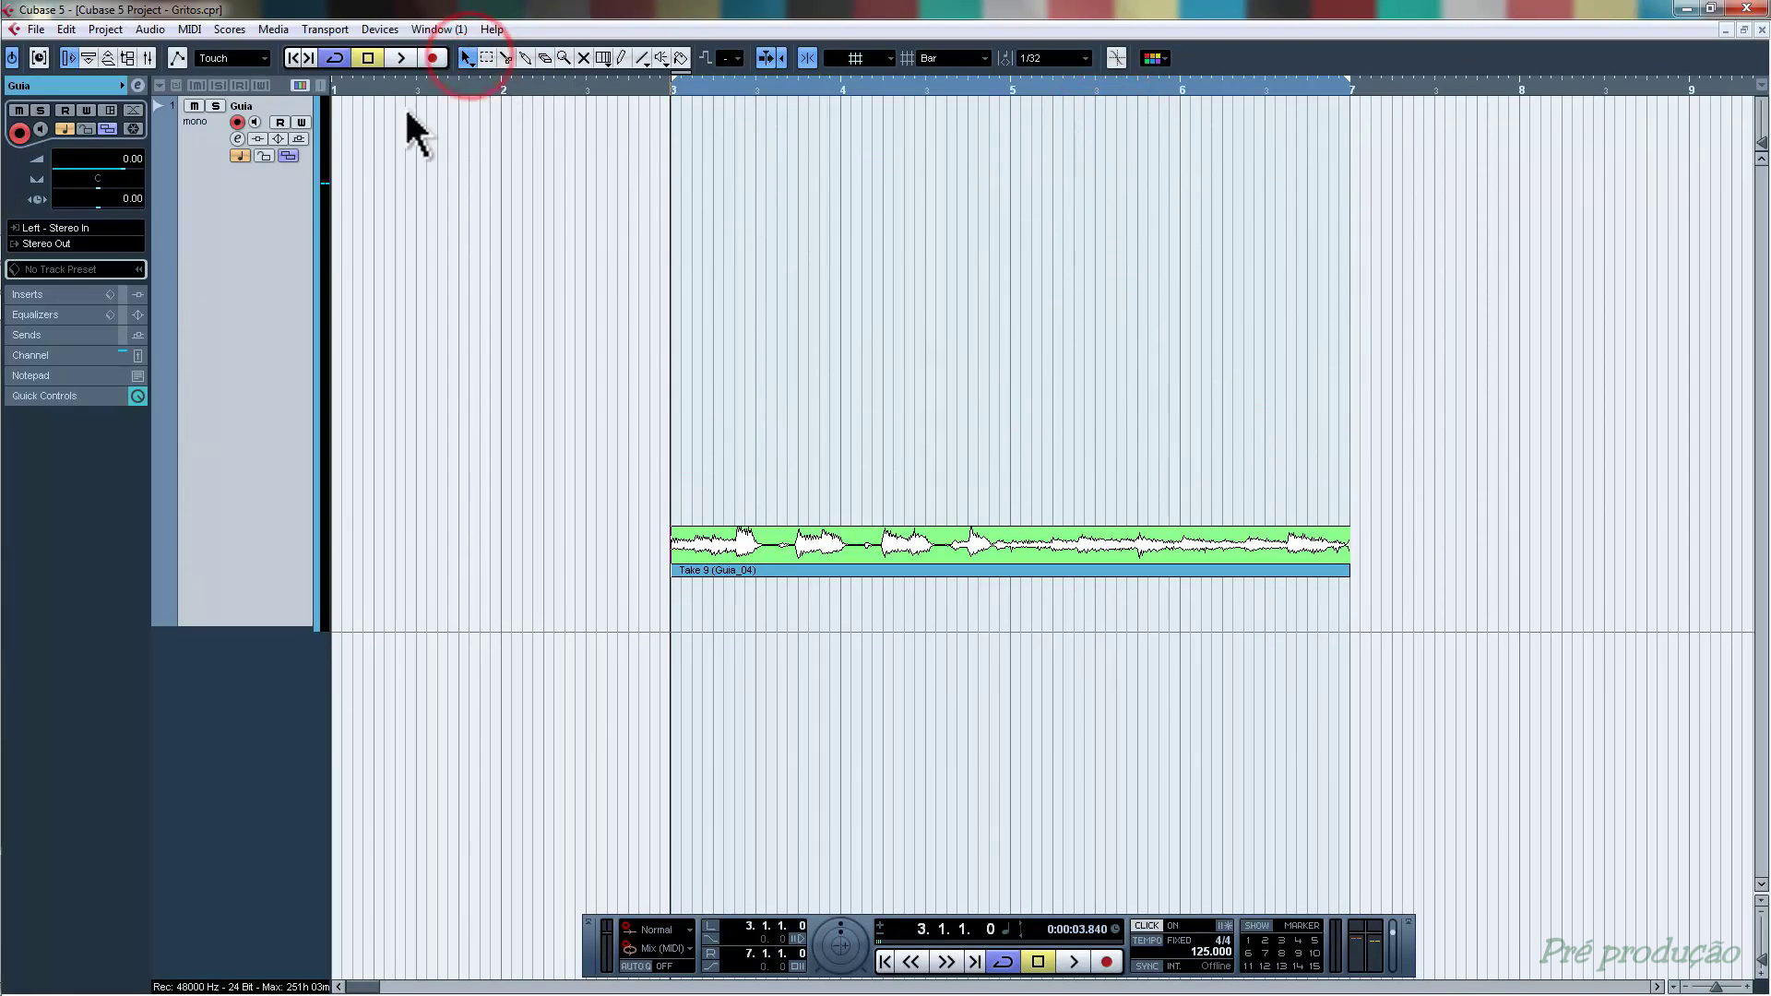
click(289, 155)
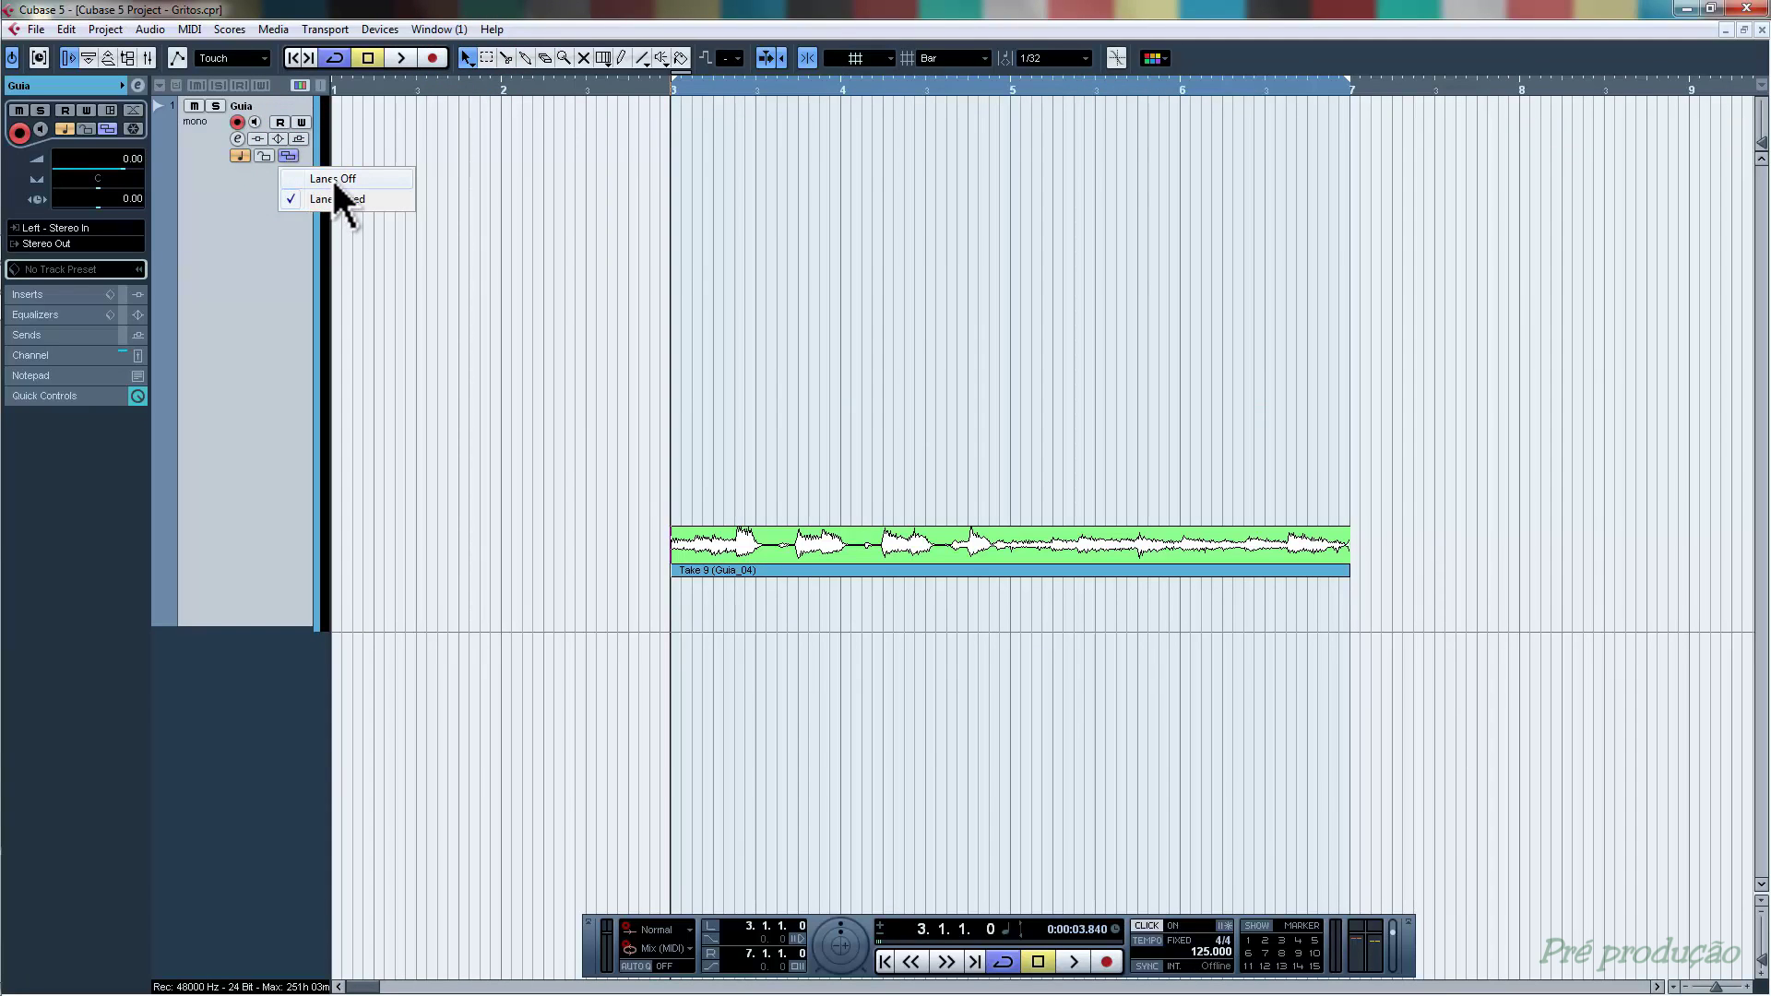
click(363, 176)
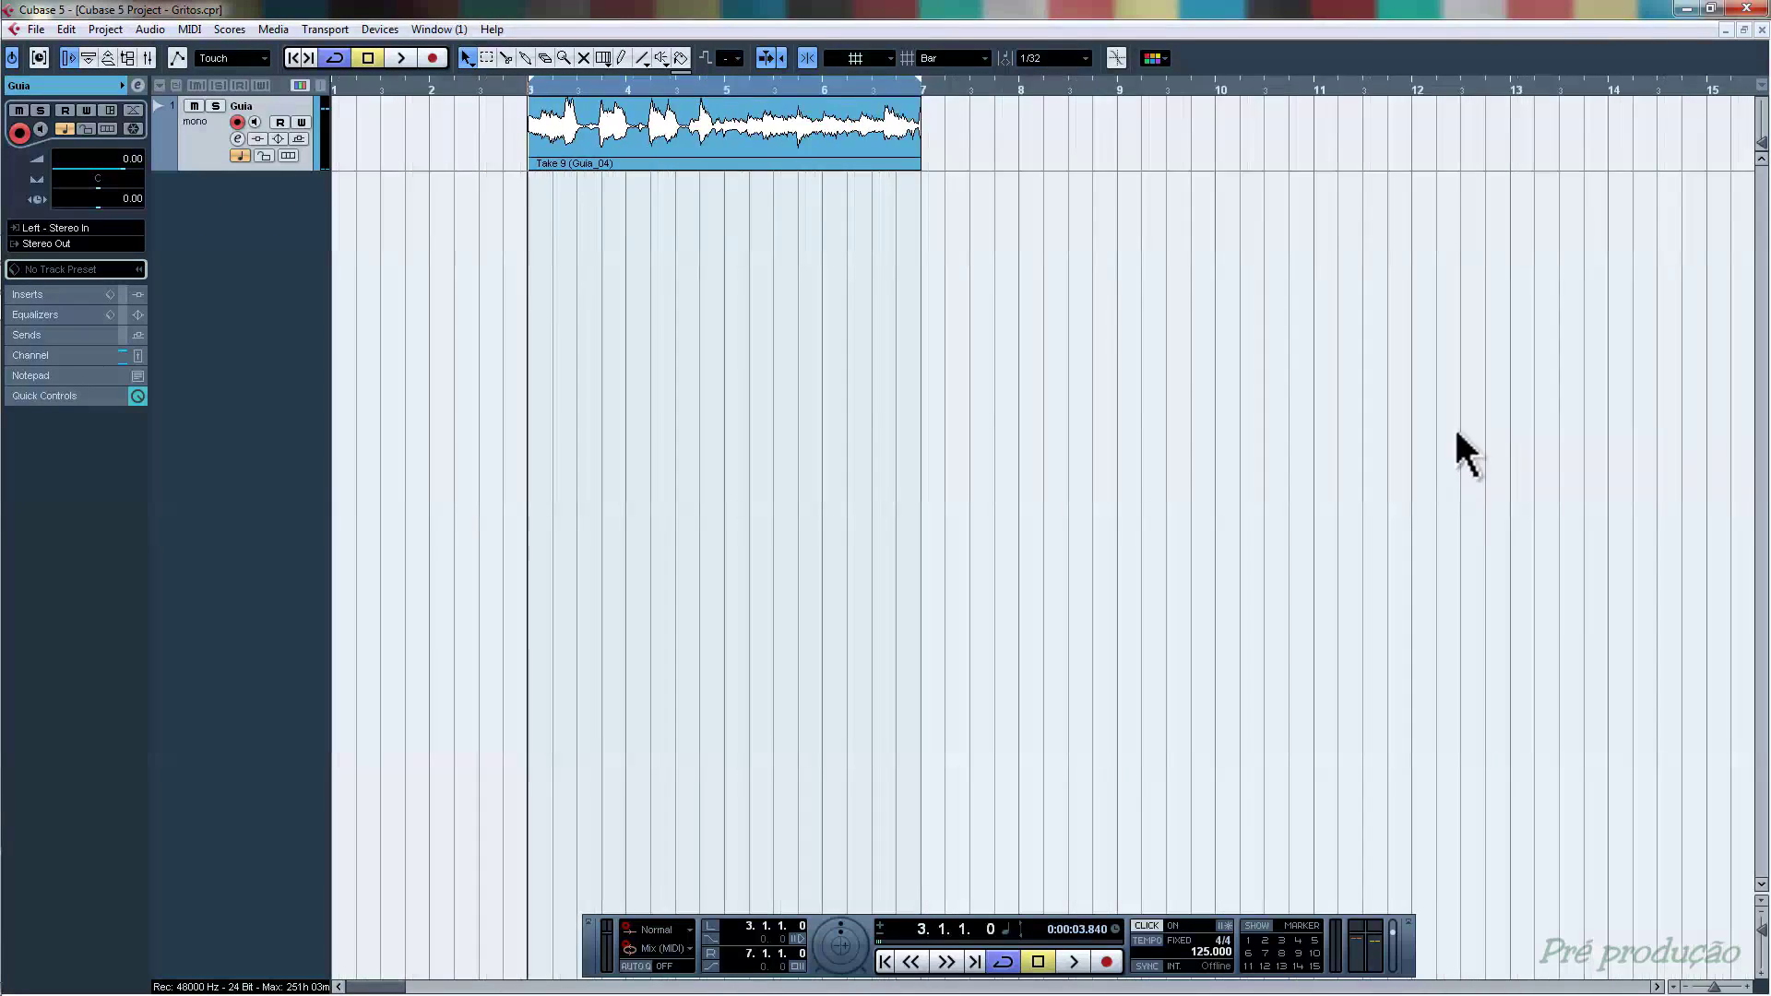
- Move both the left and right locators to bar 1 to clear the cycle range
key(g)
key(g)
key(g)
key(g)
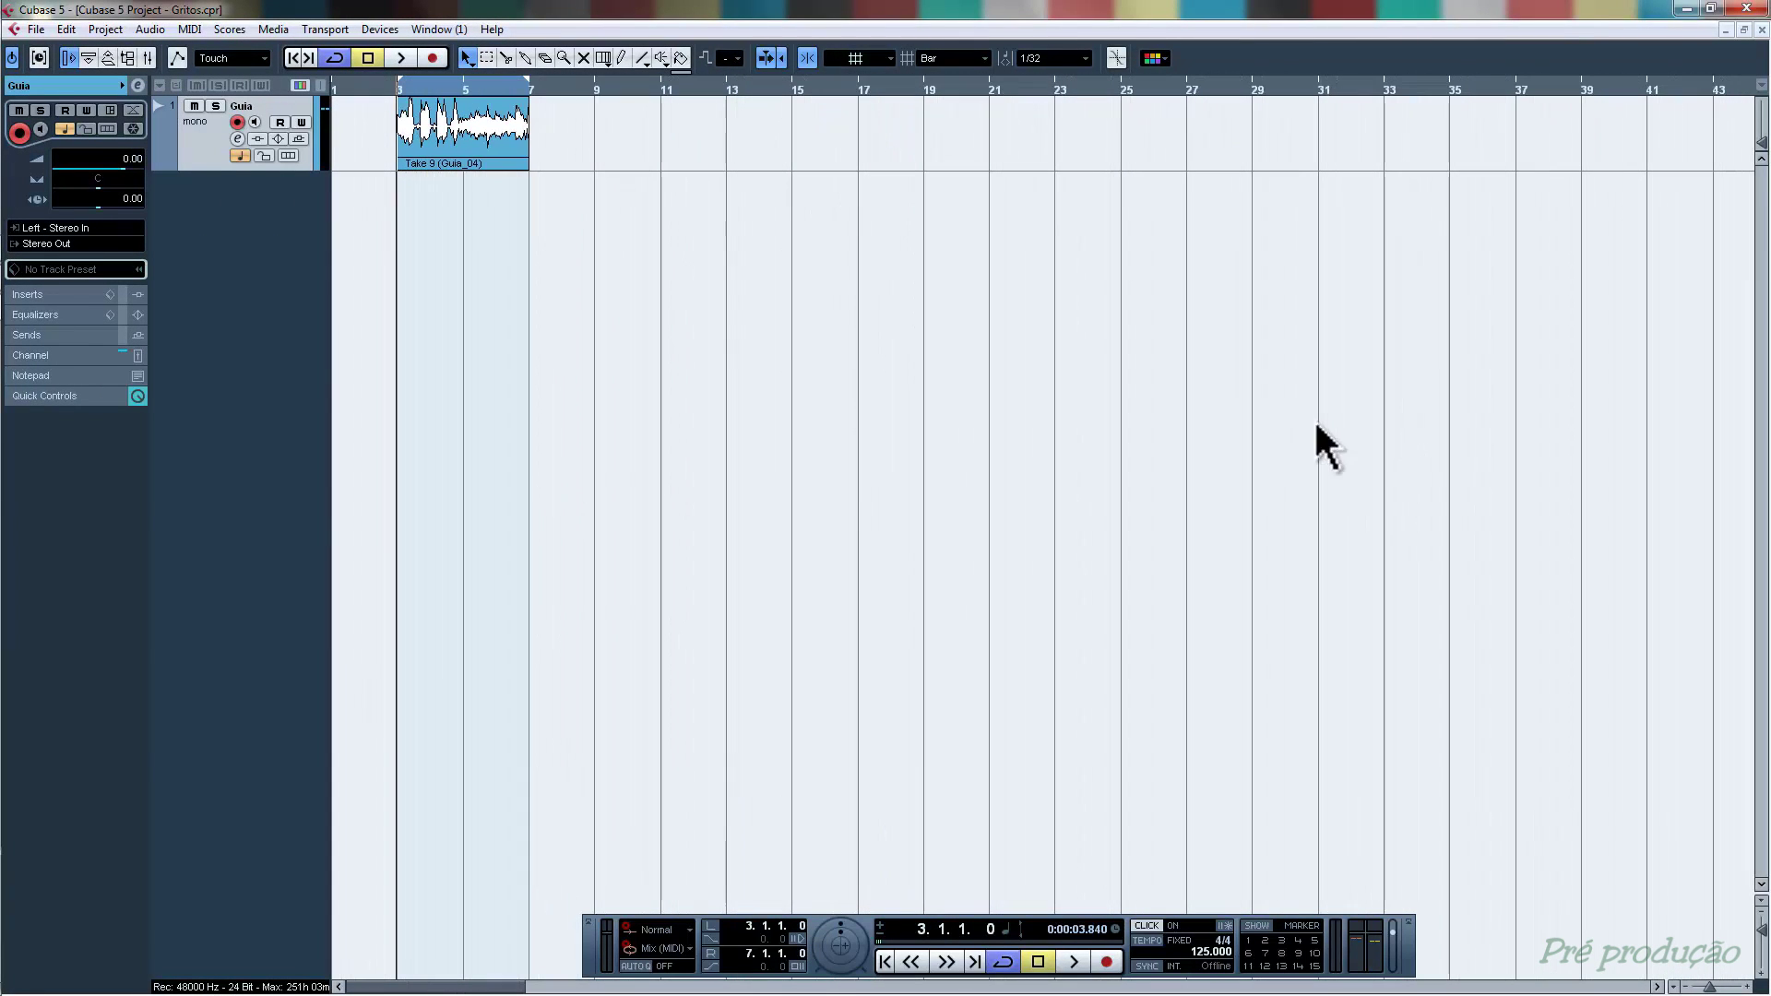
click(336, 83)
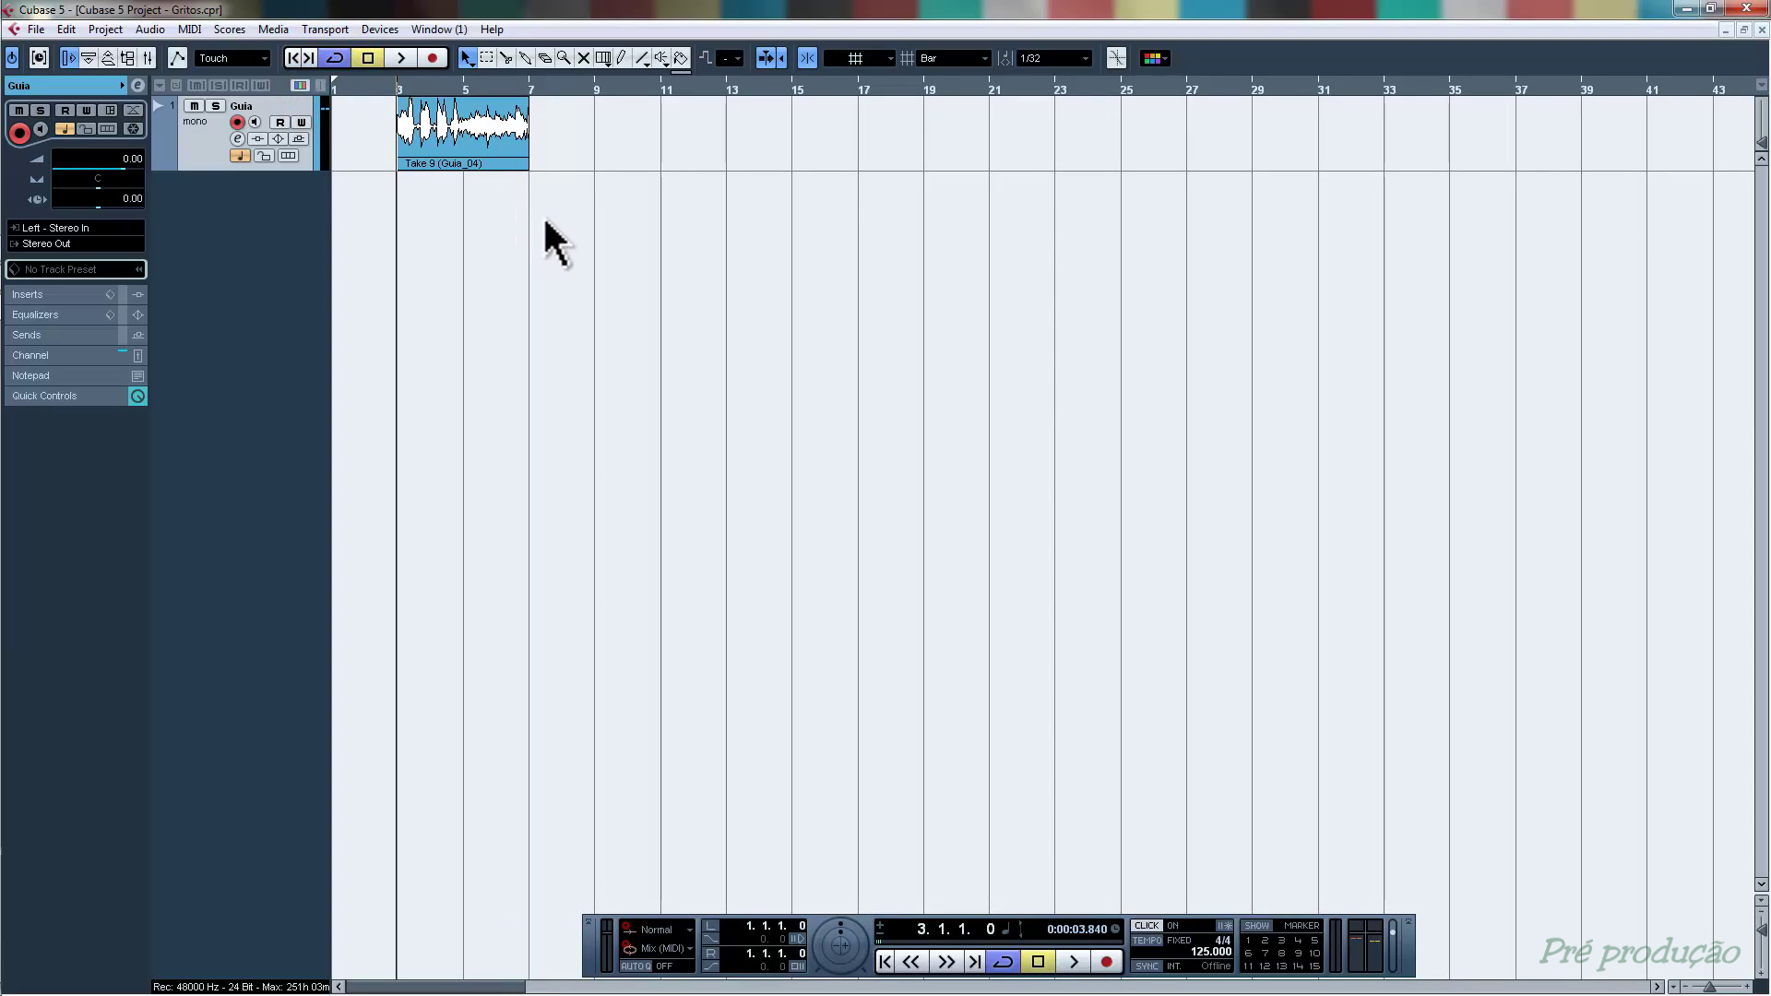
- Repeat the Take 9 event on the Guia track with a count of 10, without shared copies
click(469, 130)
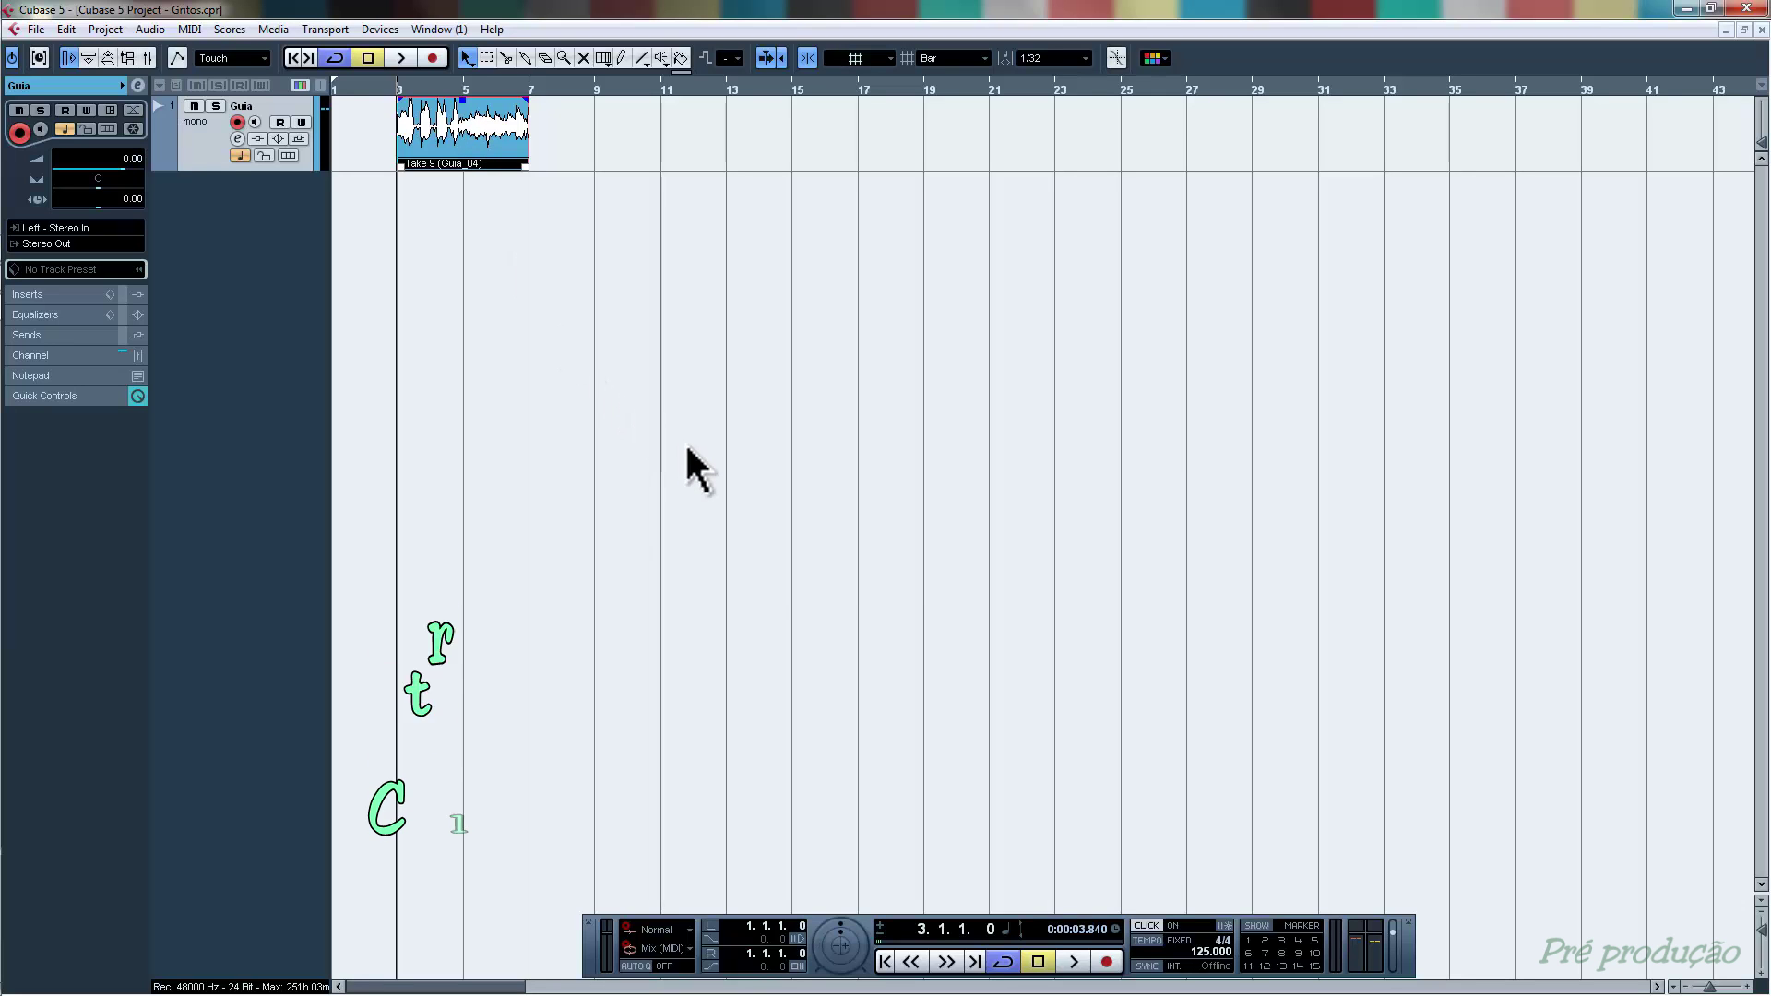
key(ctrl+k)
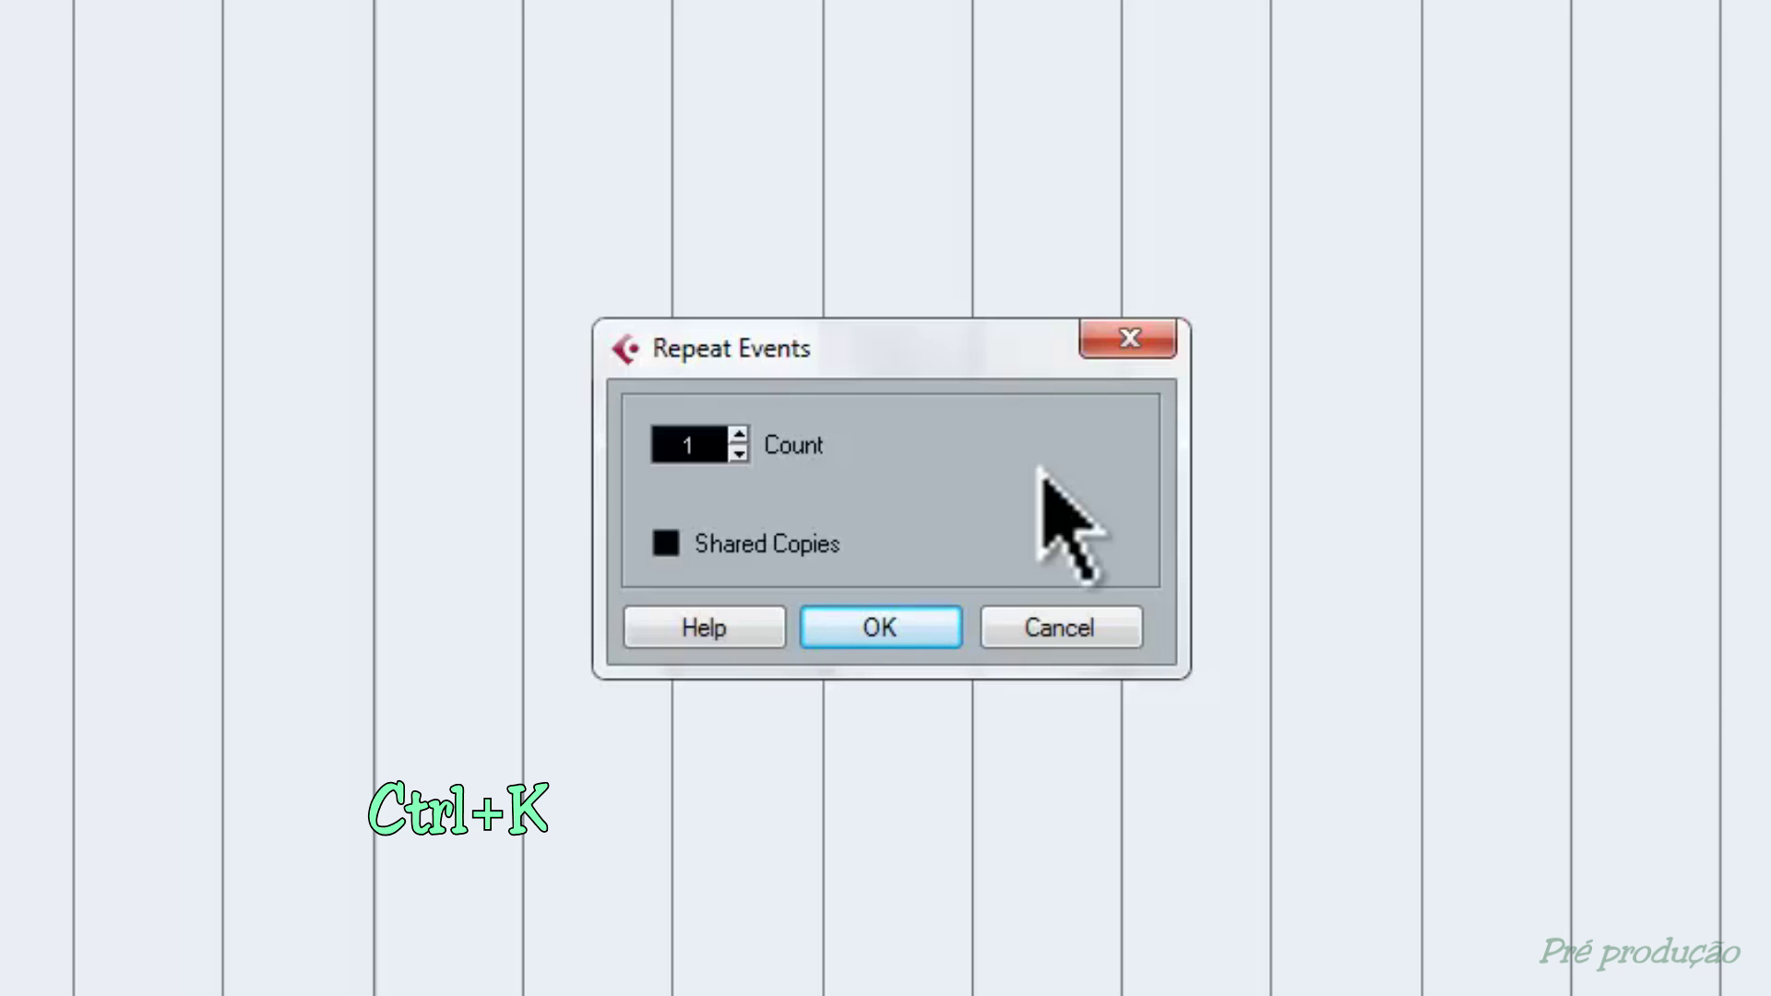
click(694, 444)
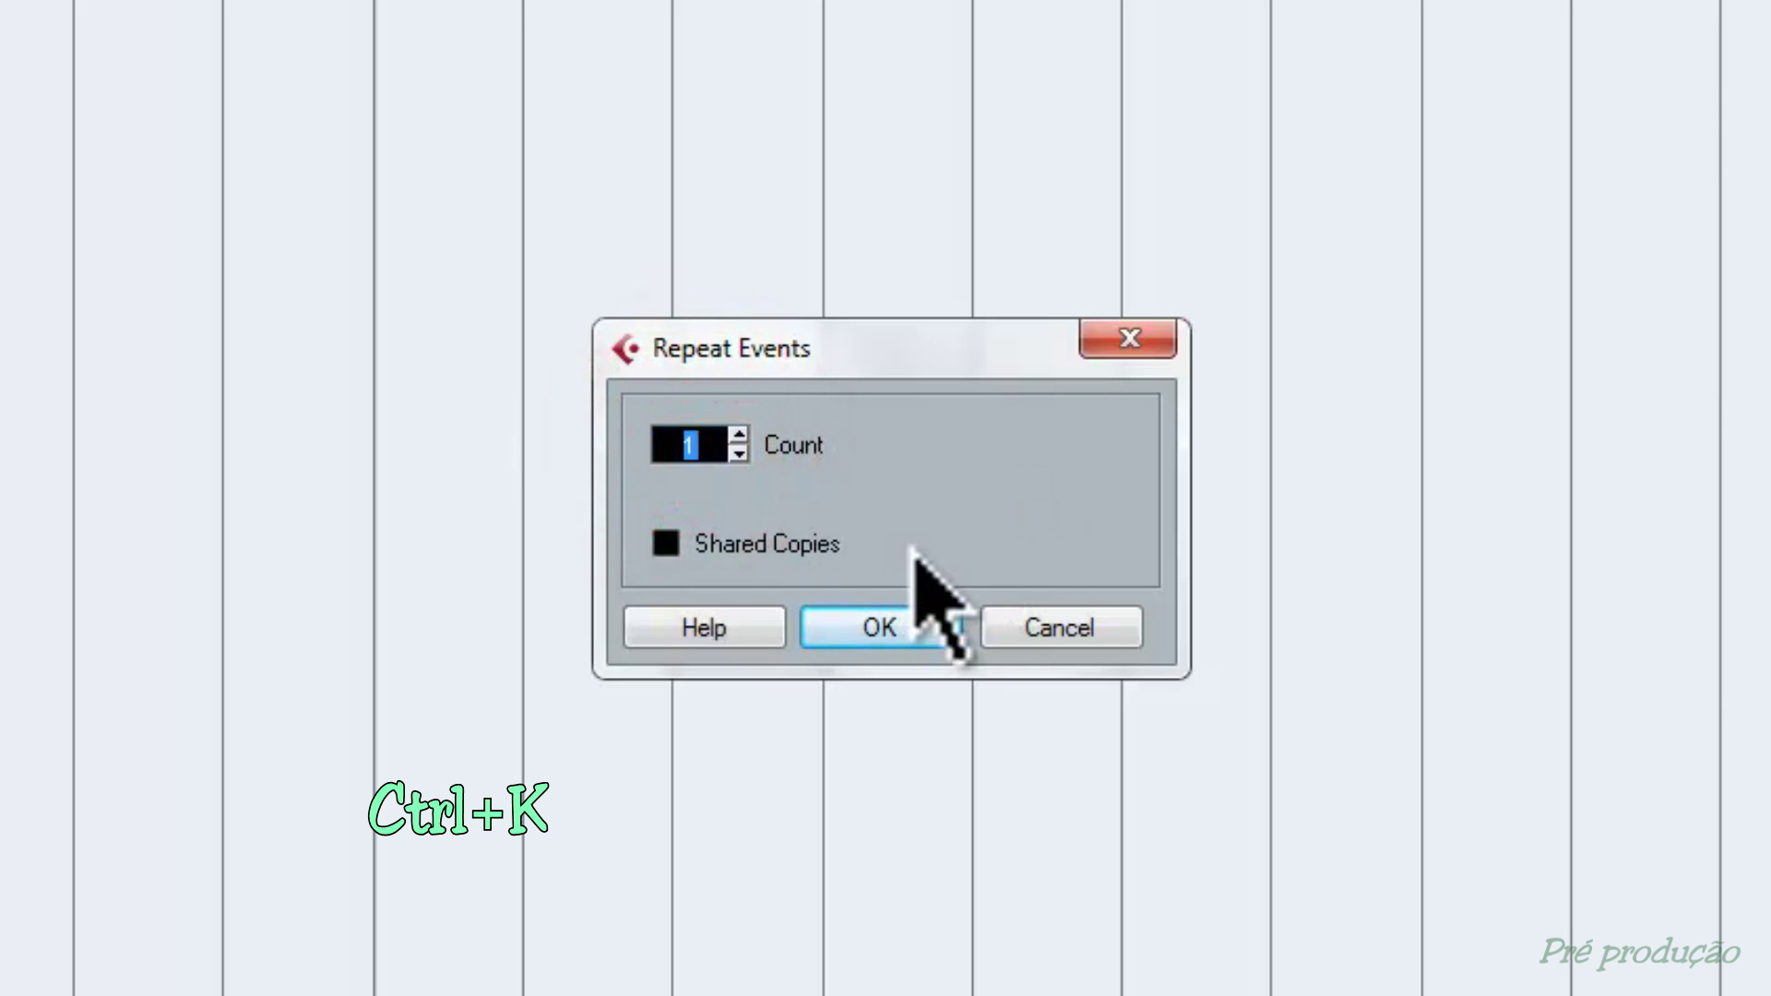
text(10)
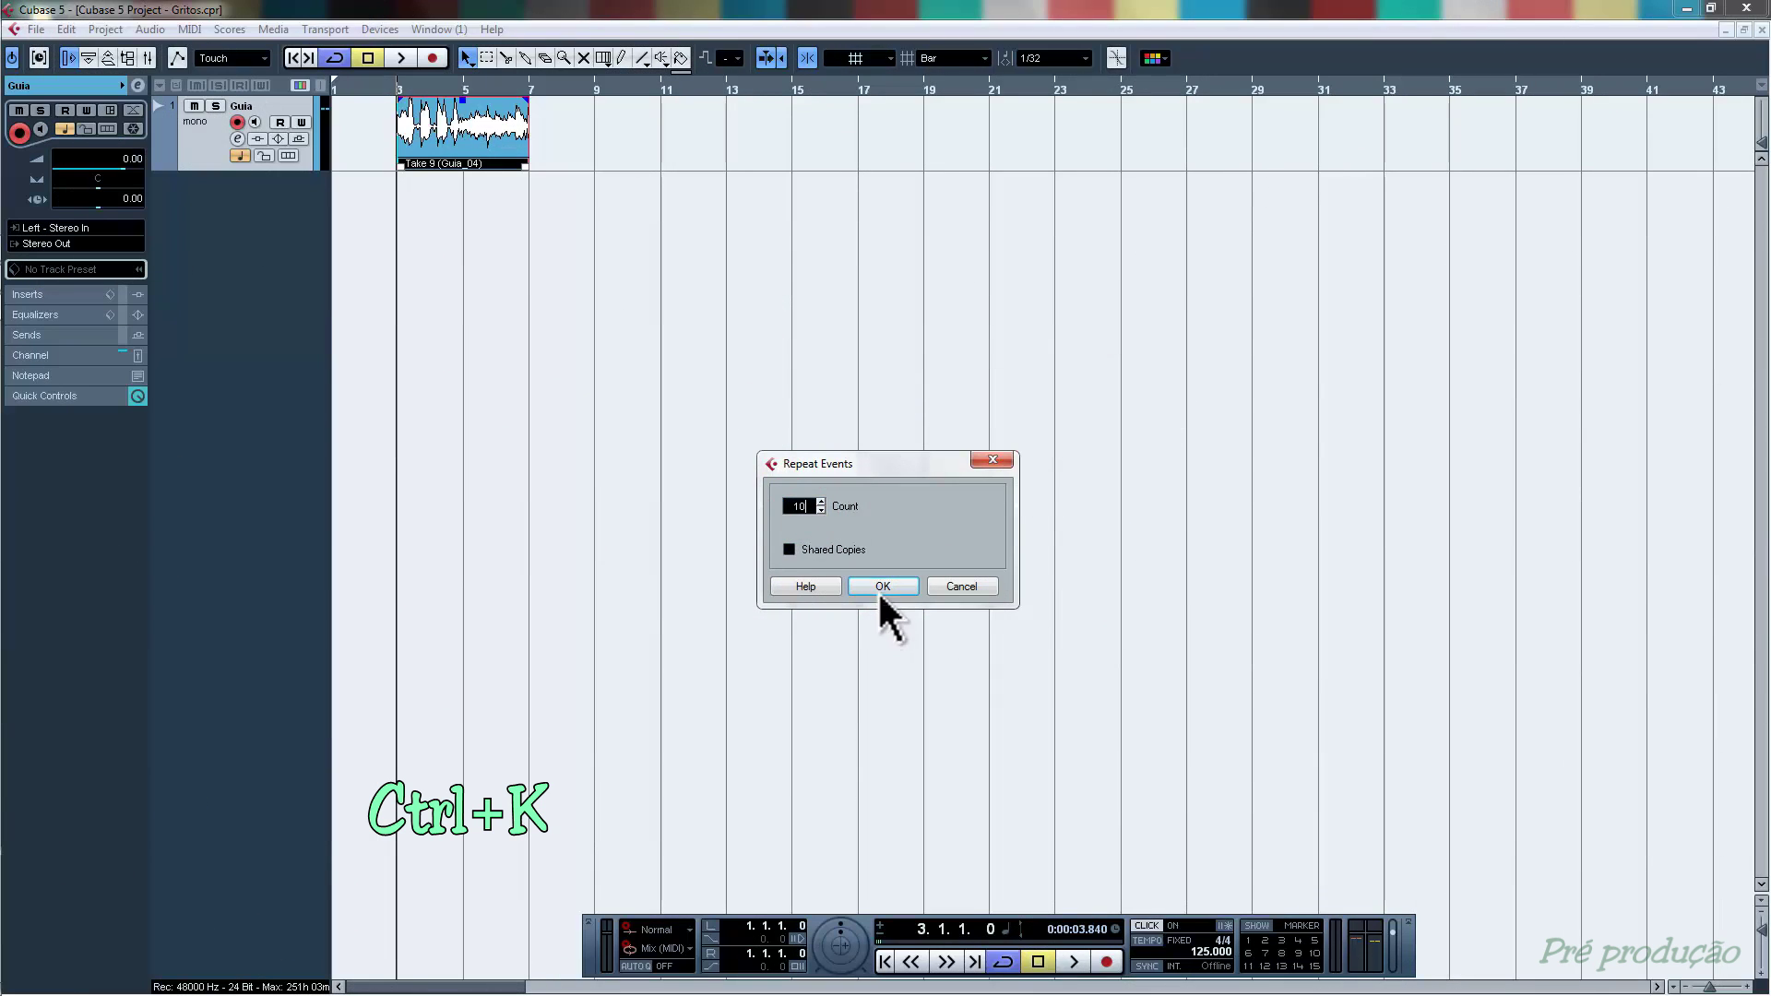
click(881, 587)
click(1160, 498)
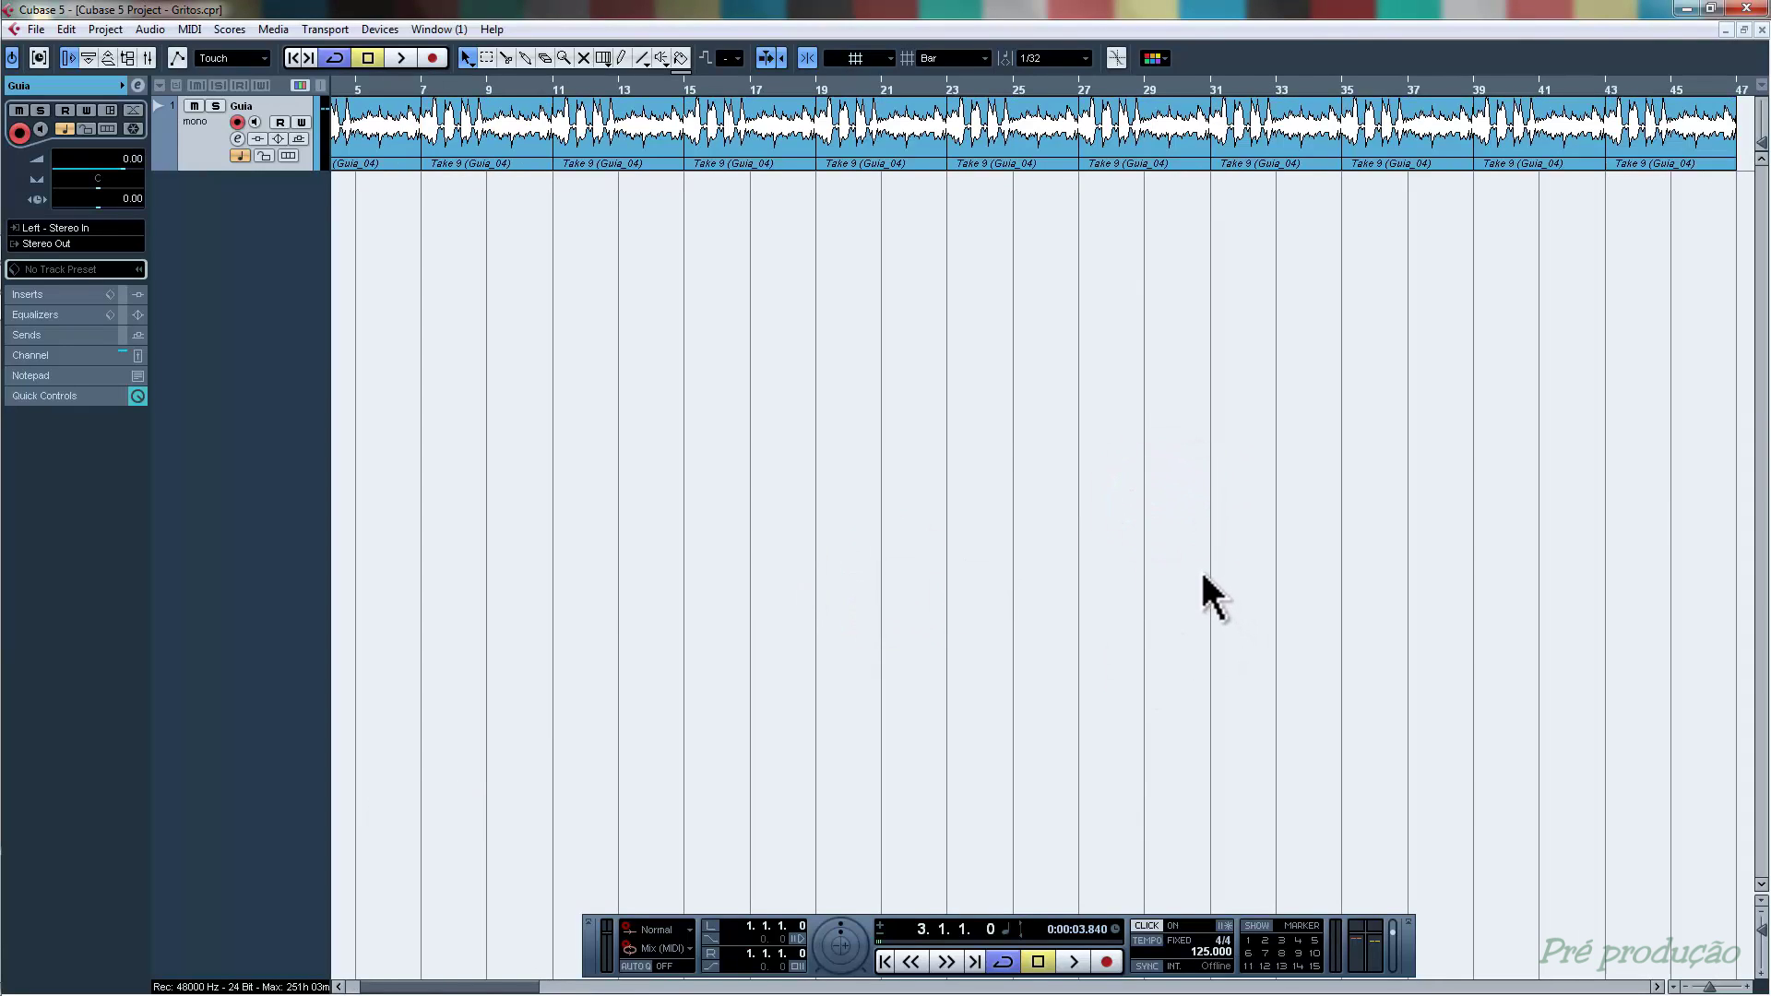
key(shift+f)
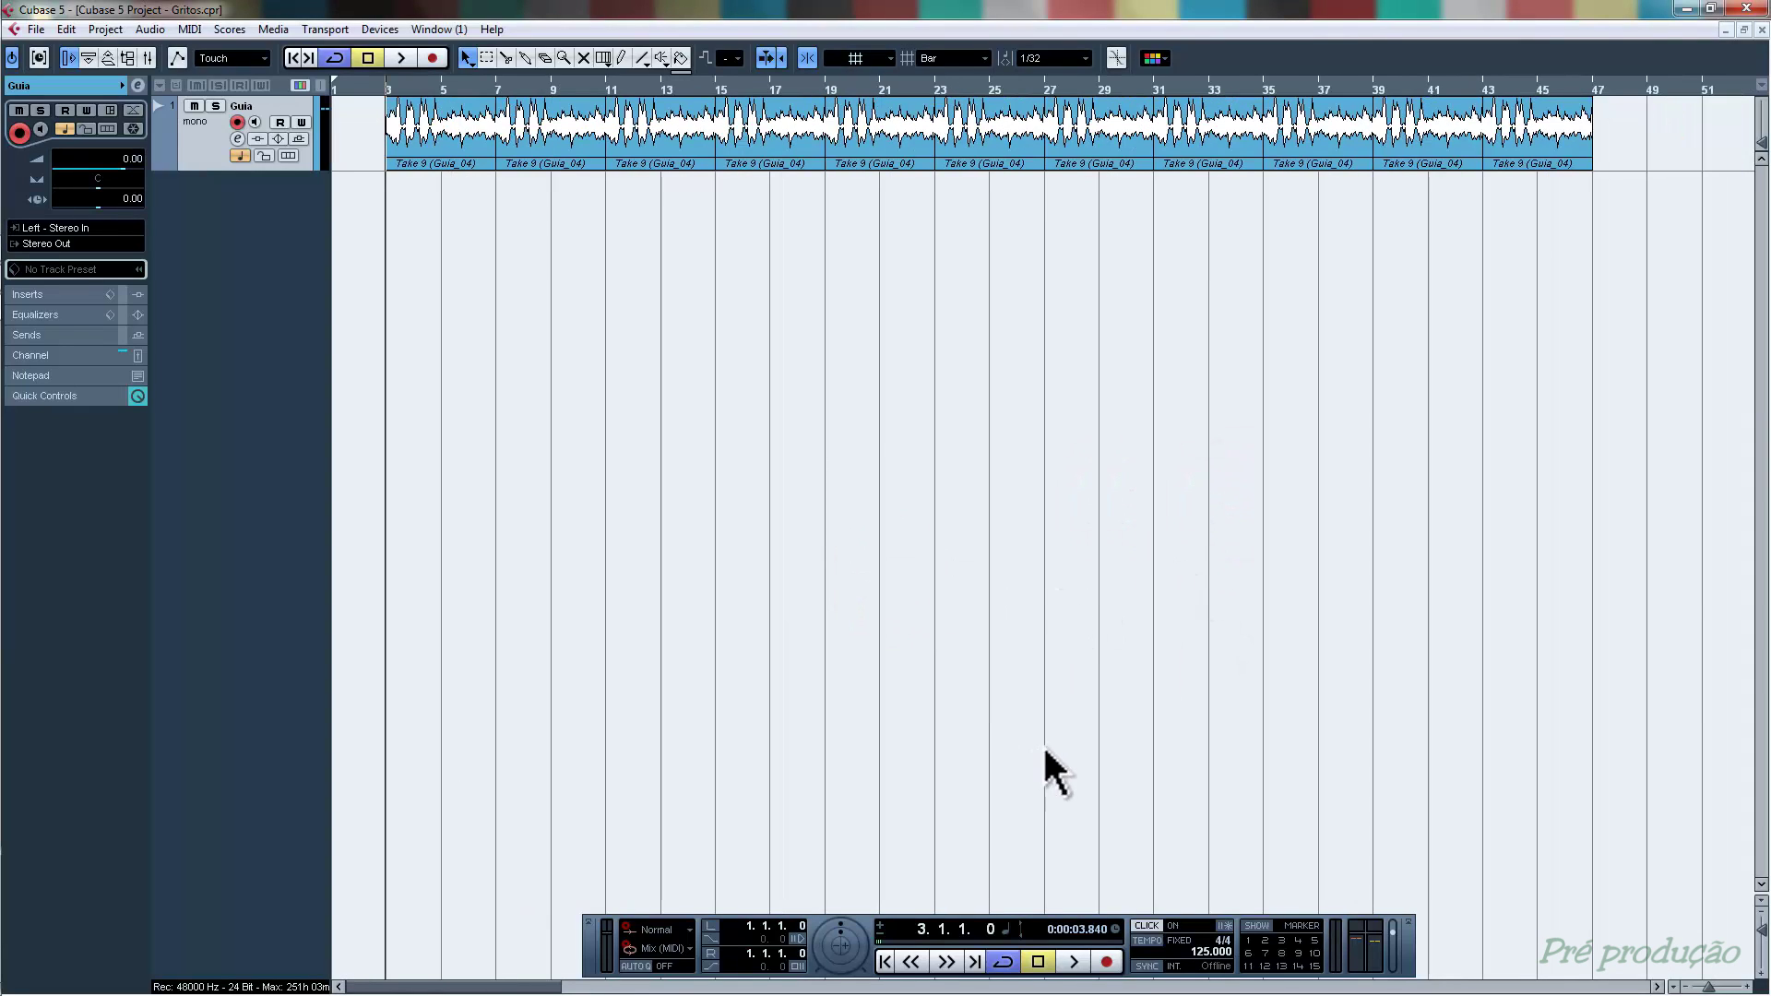
- Turn off cycle mode and the metronome click, and play back the repeated guide from bar 3
click(1010, 963)
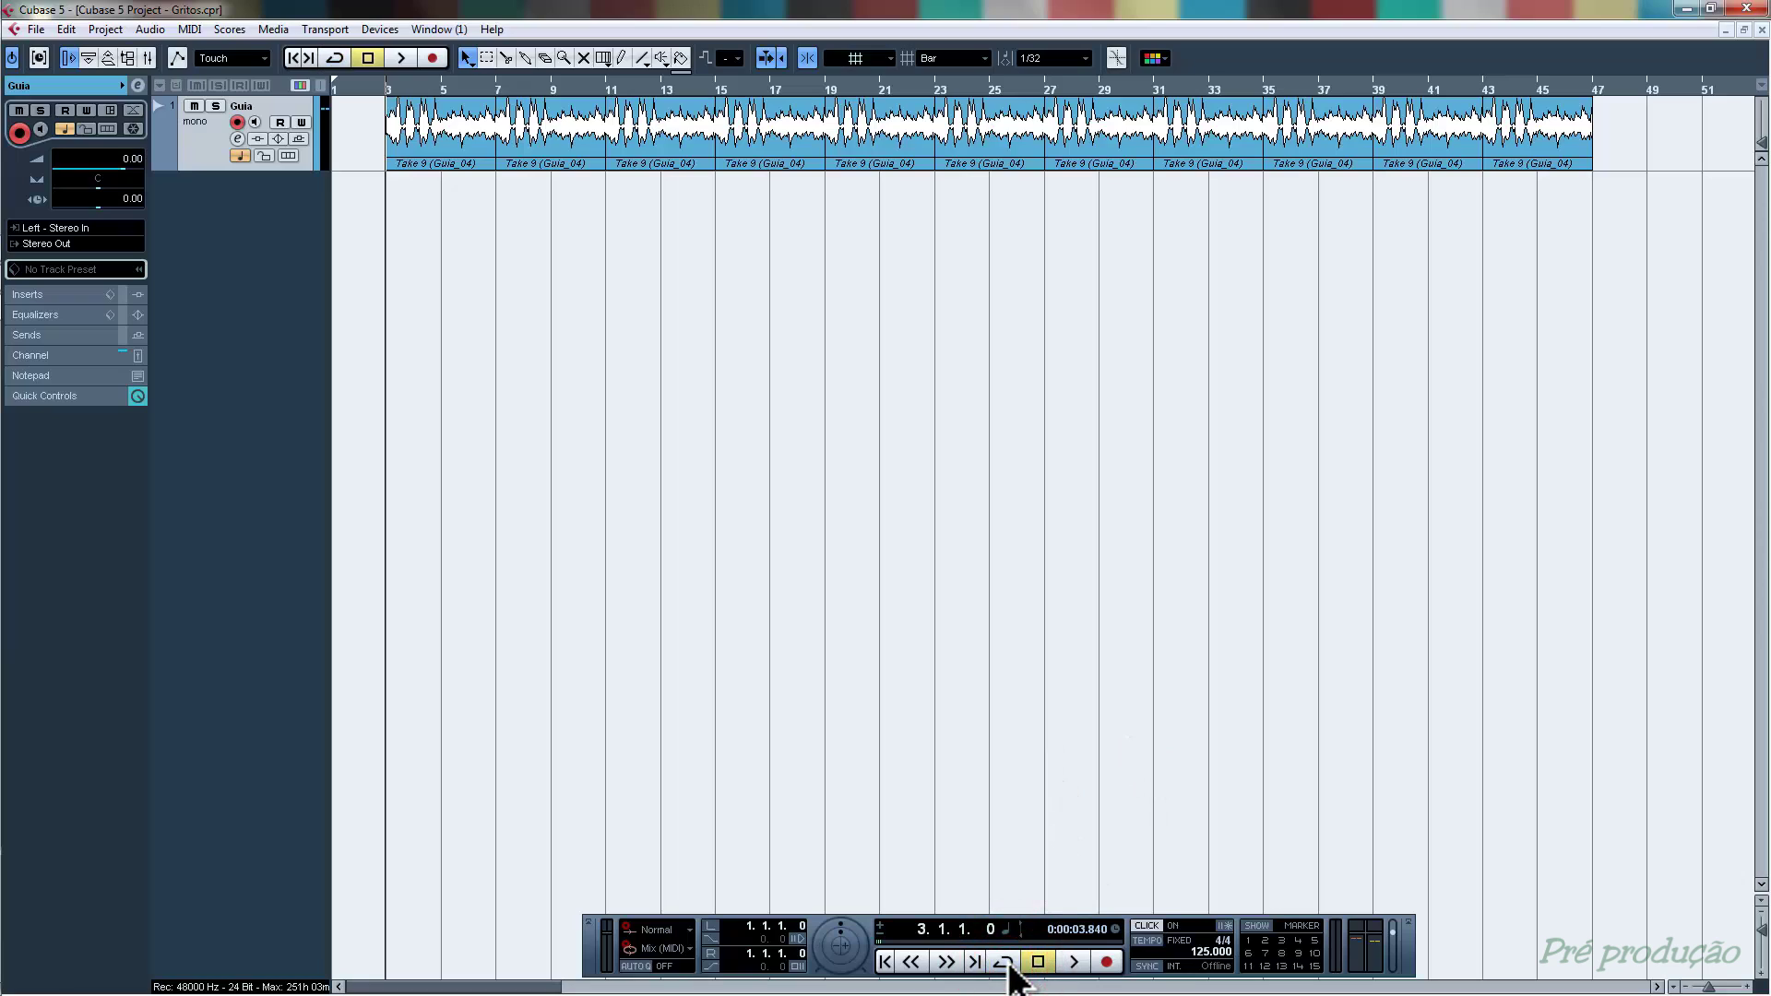
click(1147, 927)
key(space)
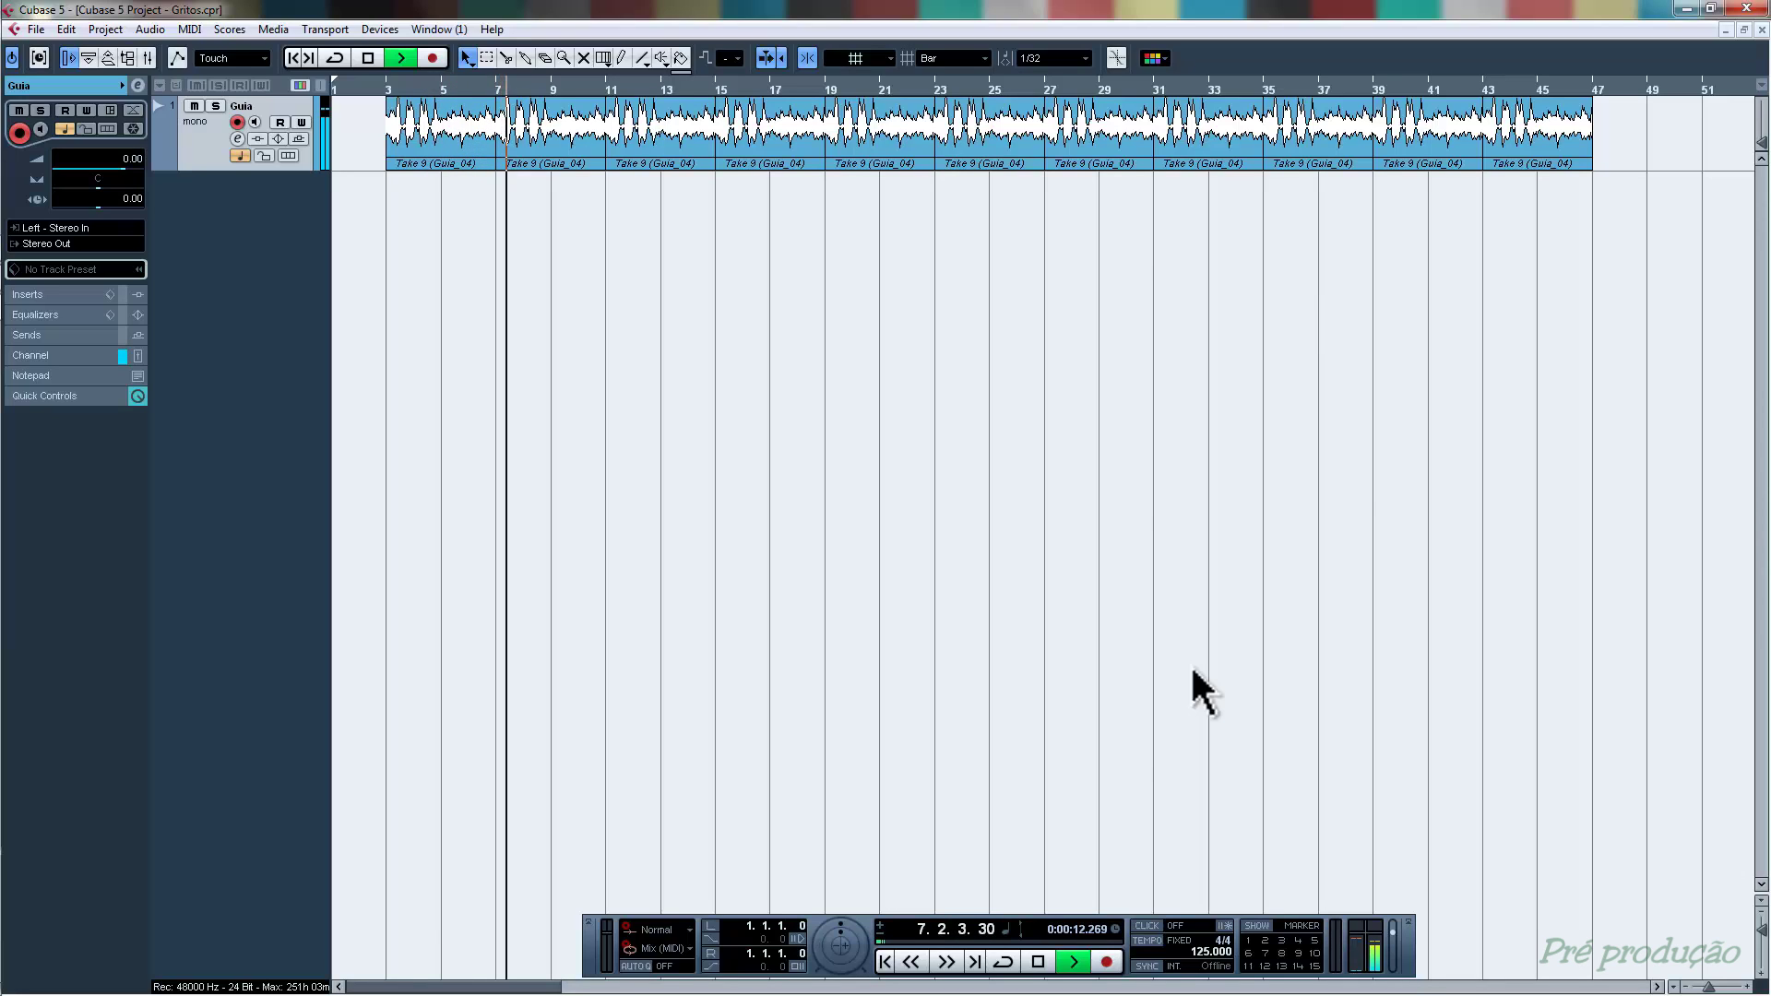
key(space)
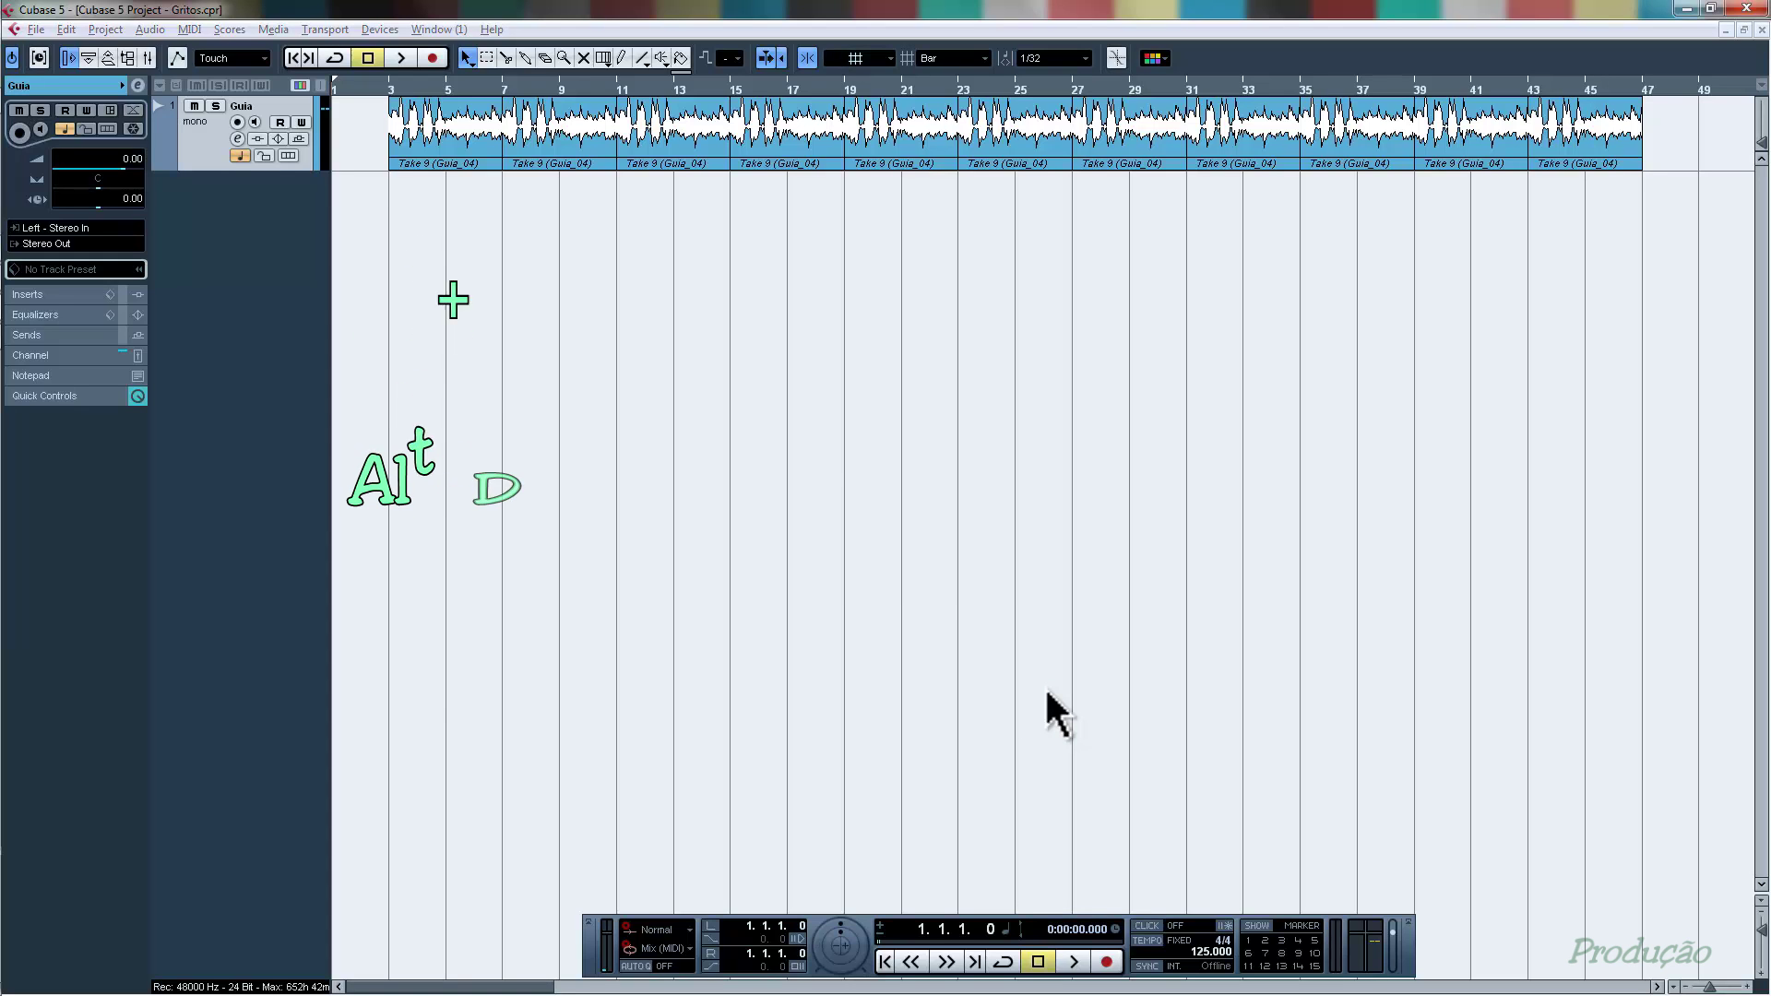
- Add one instrument track using the XLN Audio Addictive Drums instrument
key(alt+d)
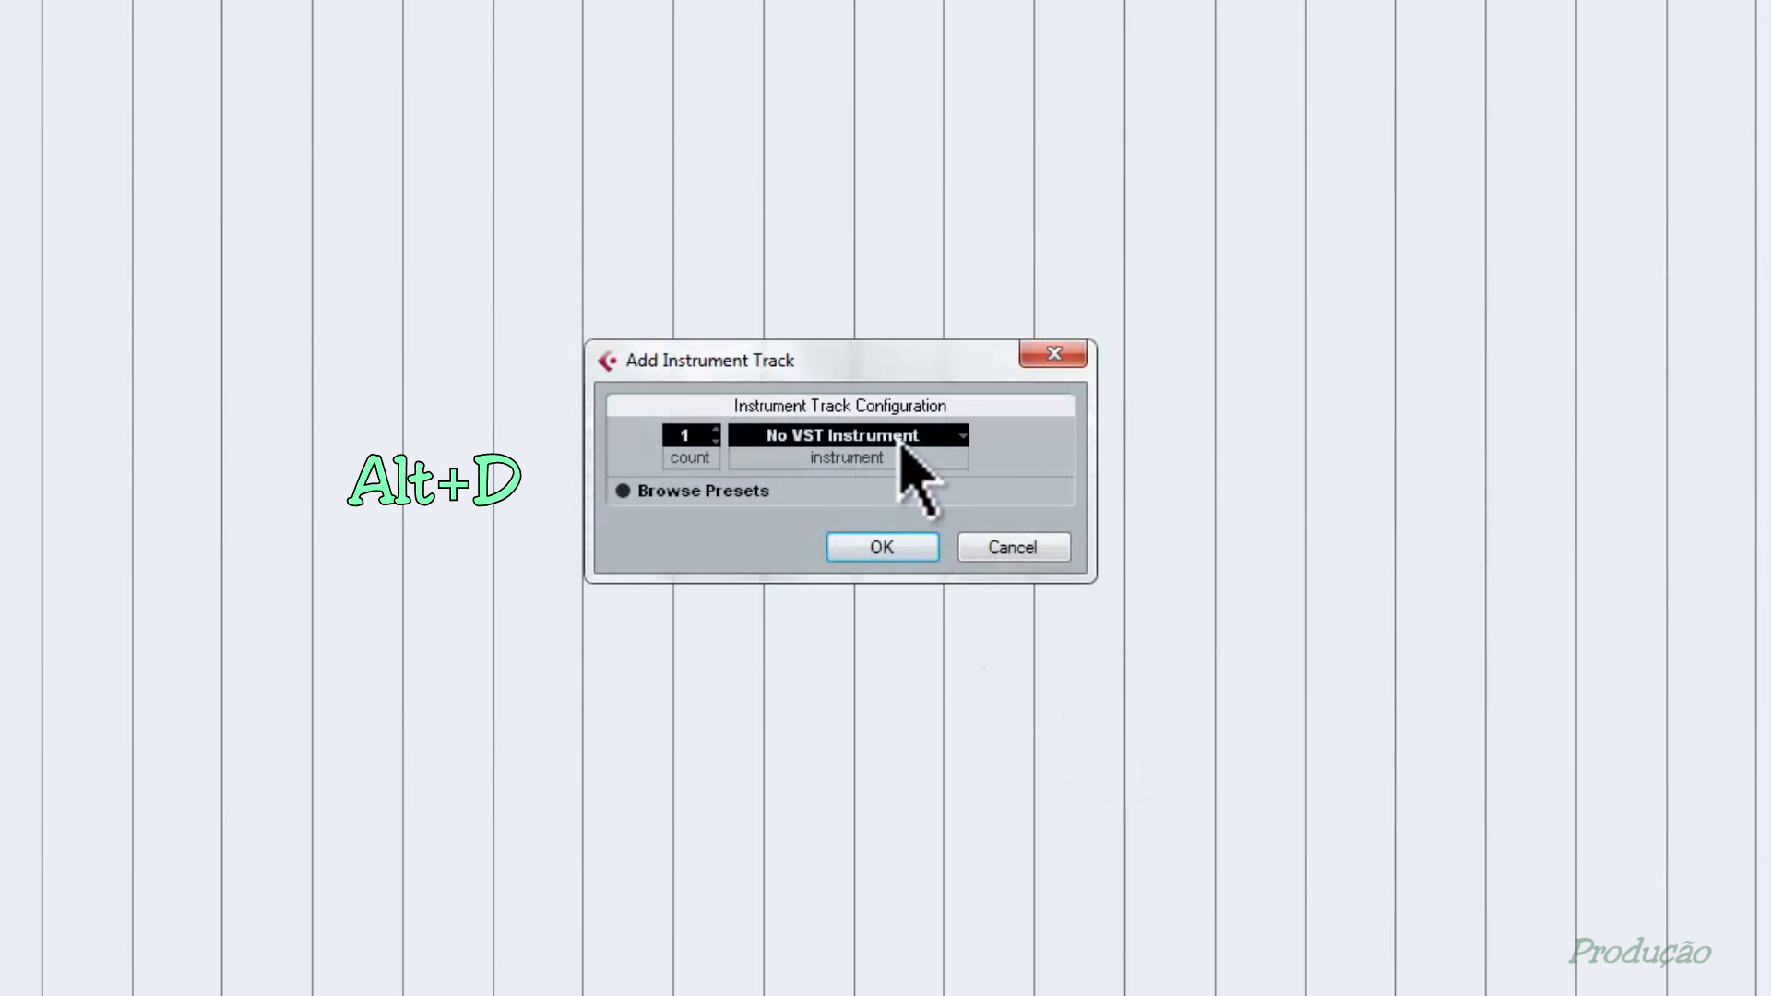
click(932, 520)
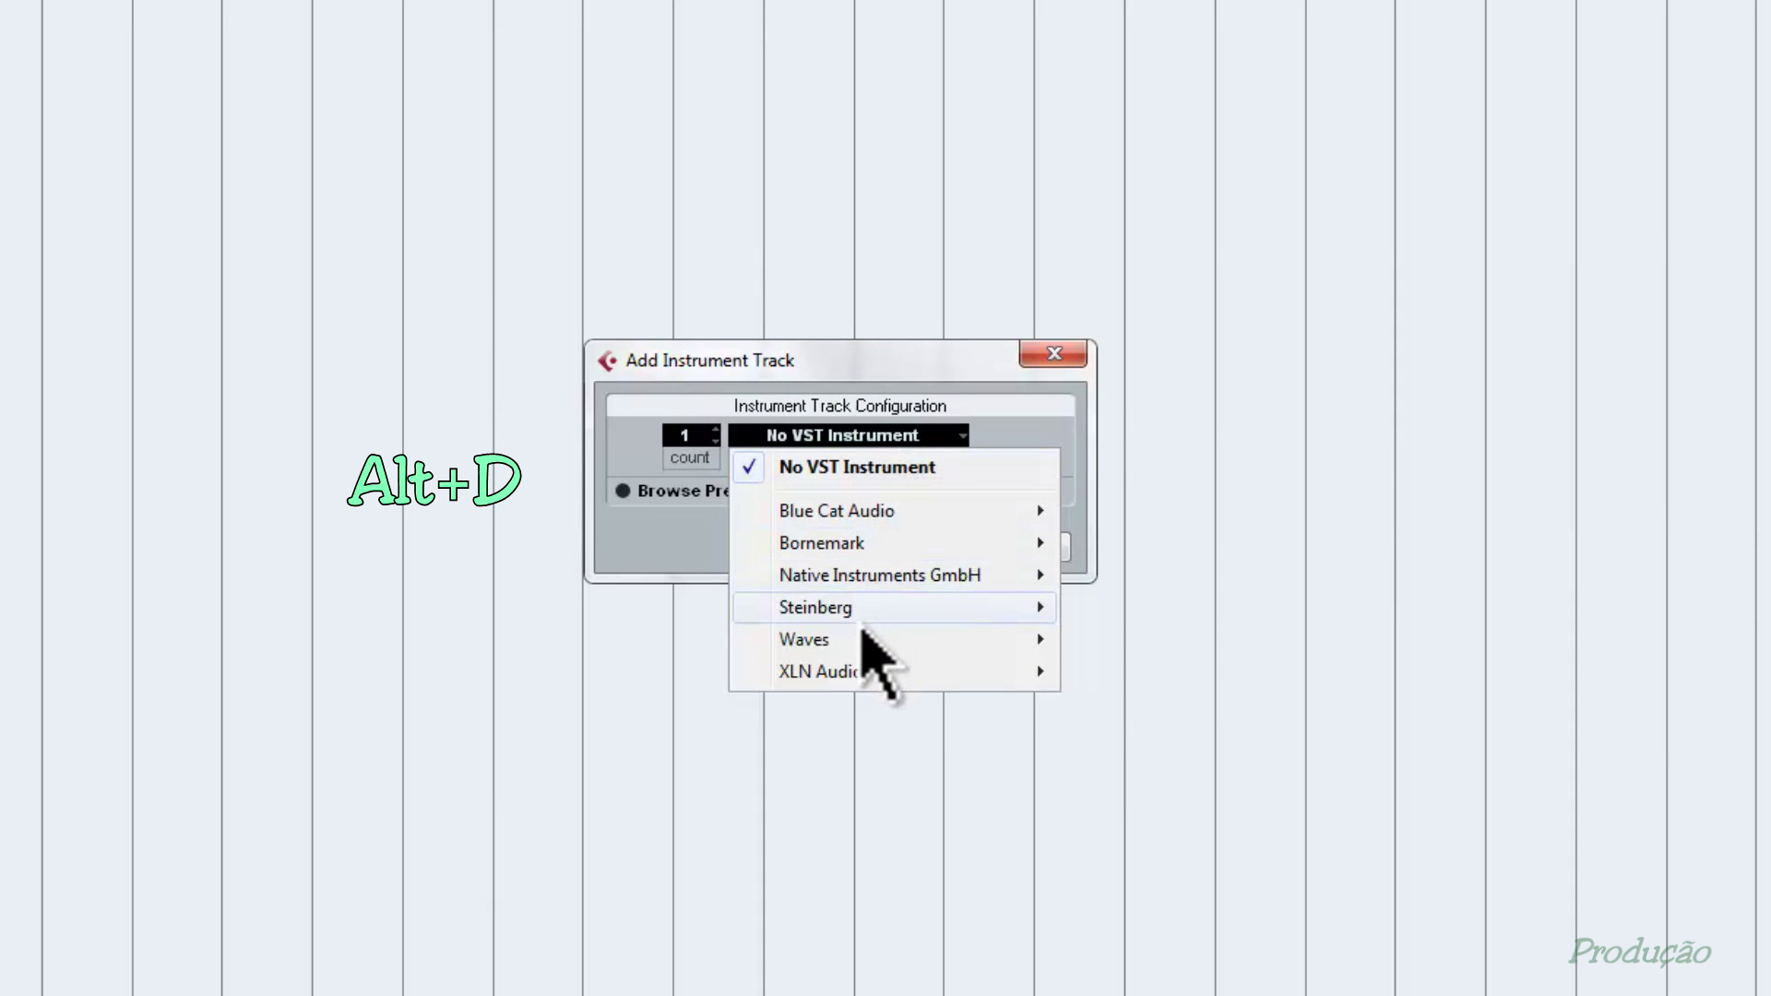
mouse_move(872, 678)
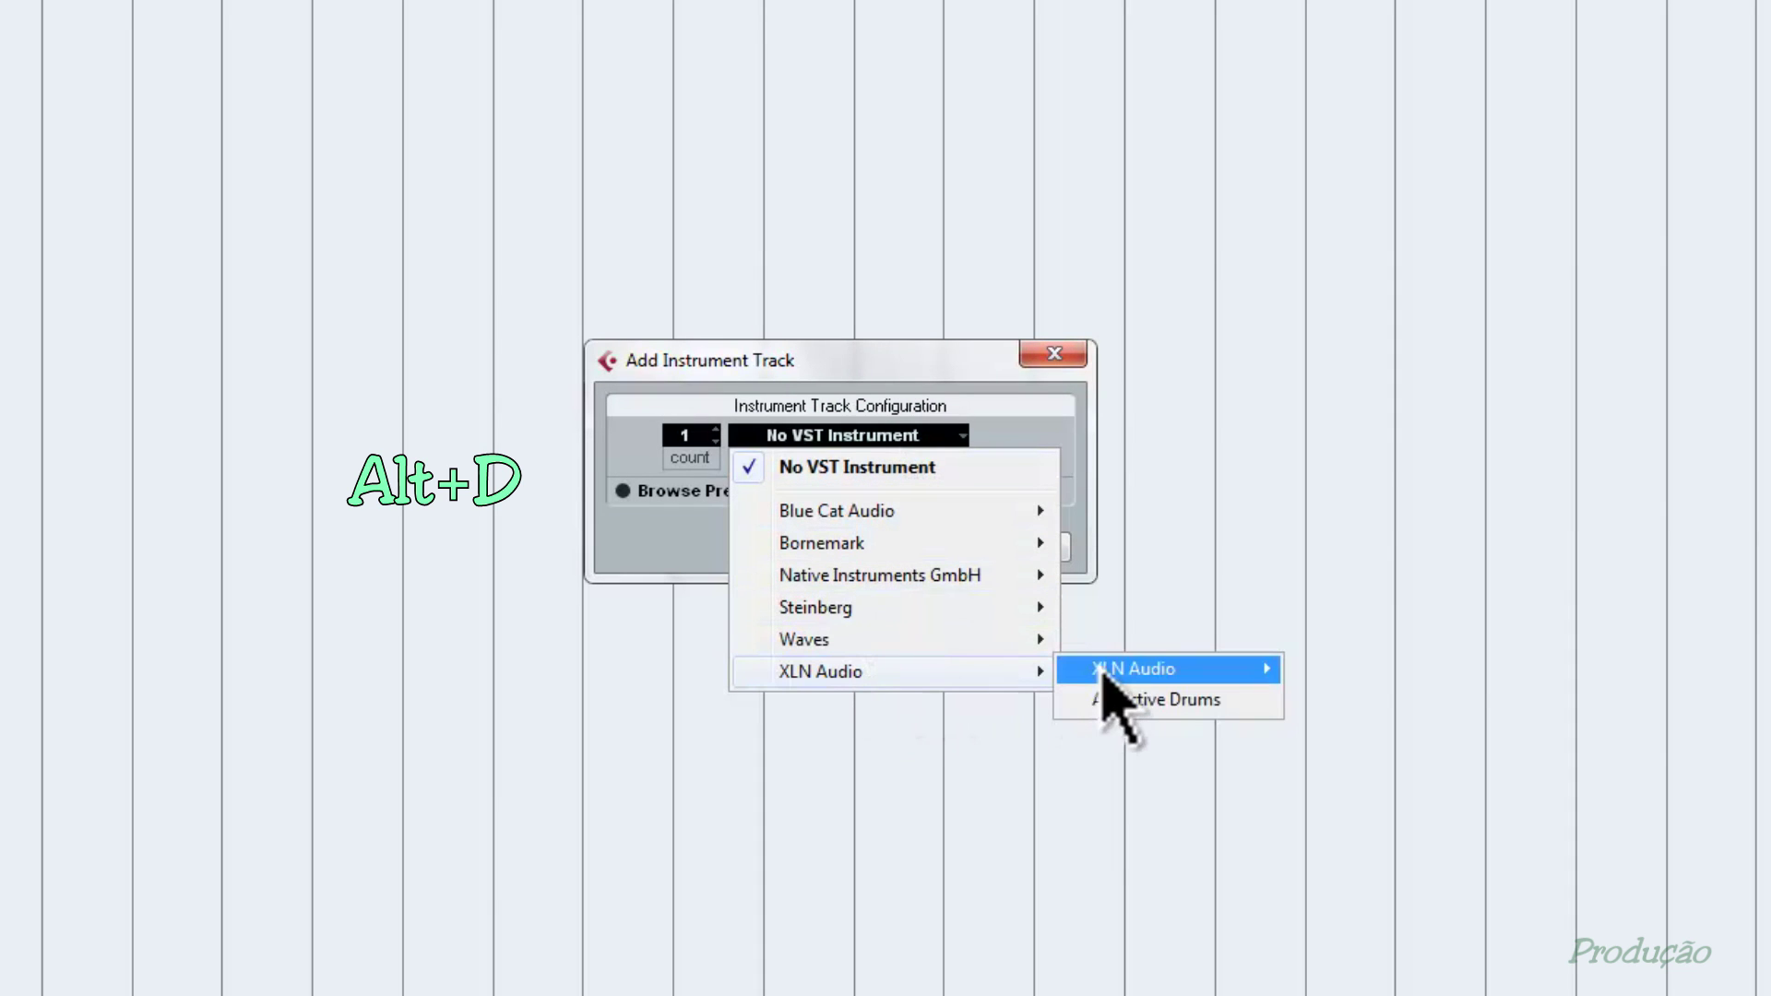
mouse_move(1136, 675)
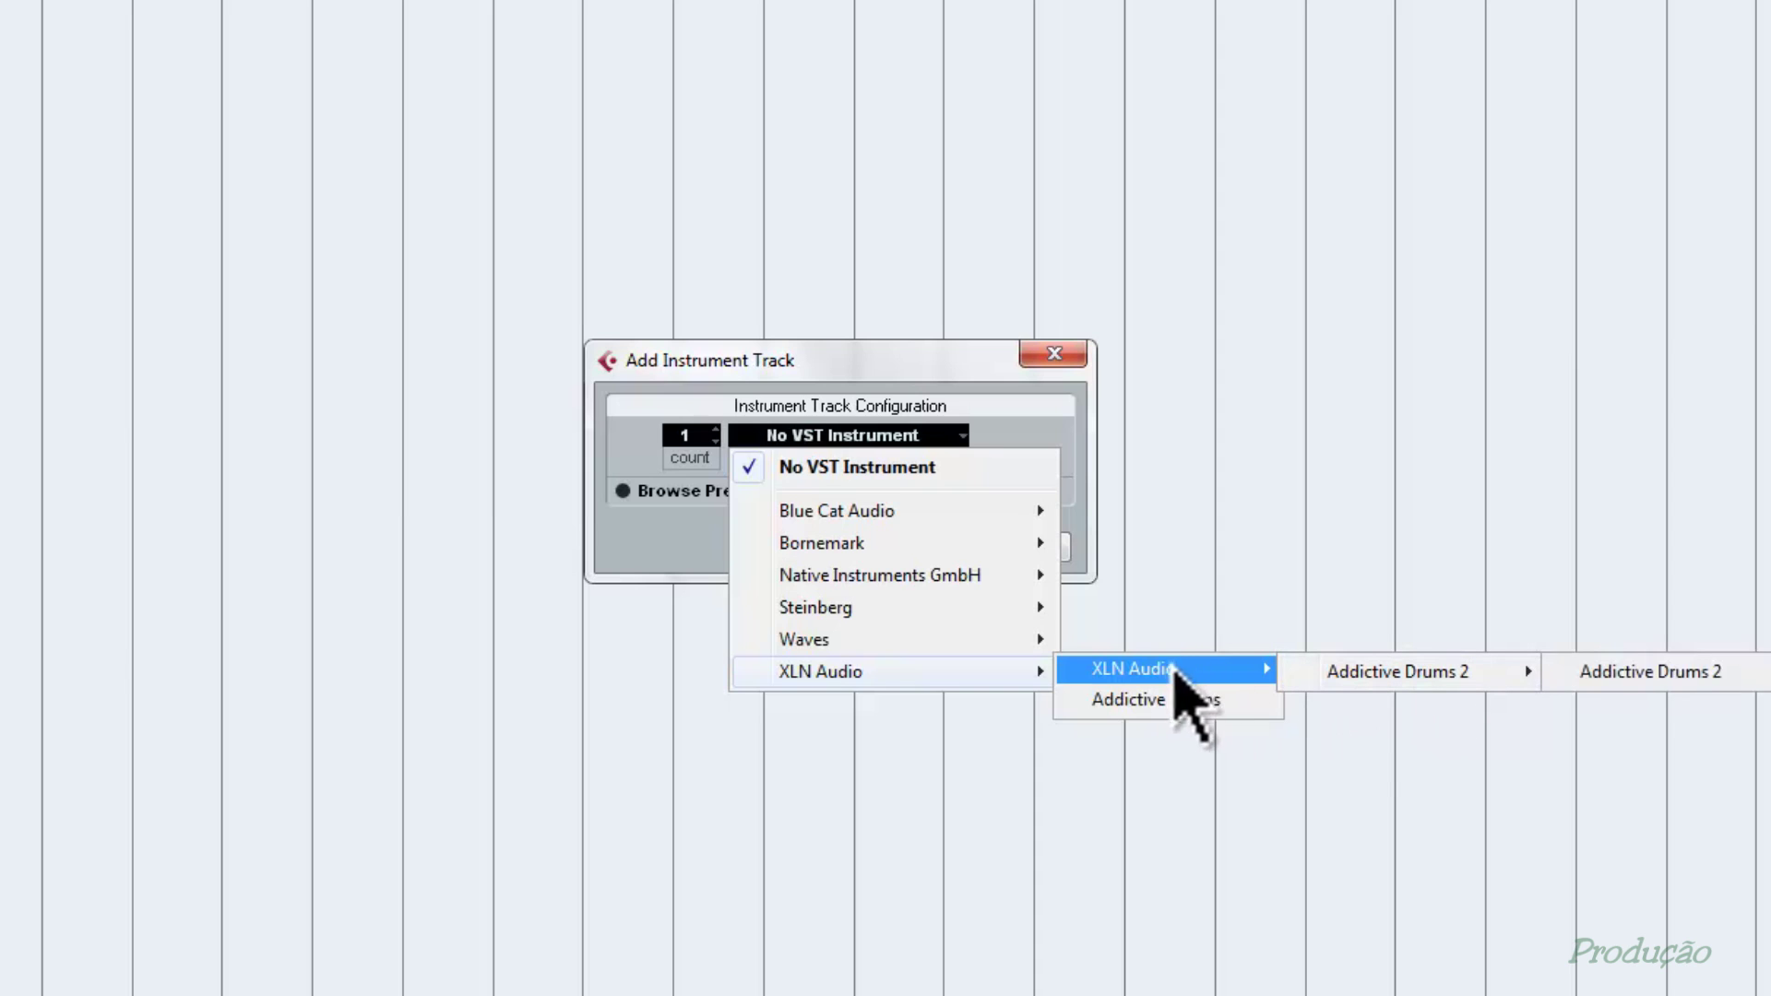
click(1172, 703)
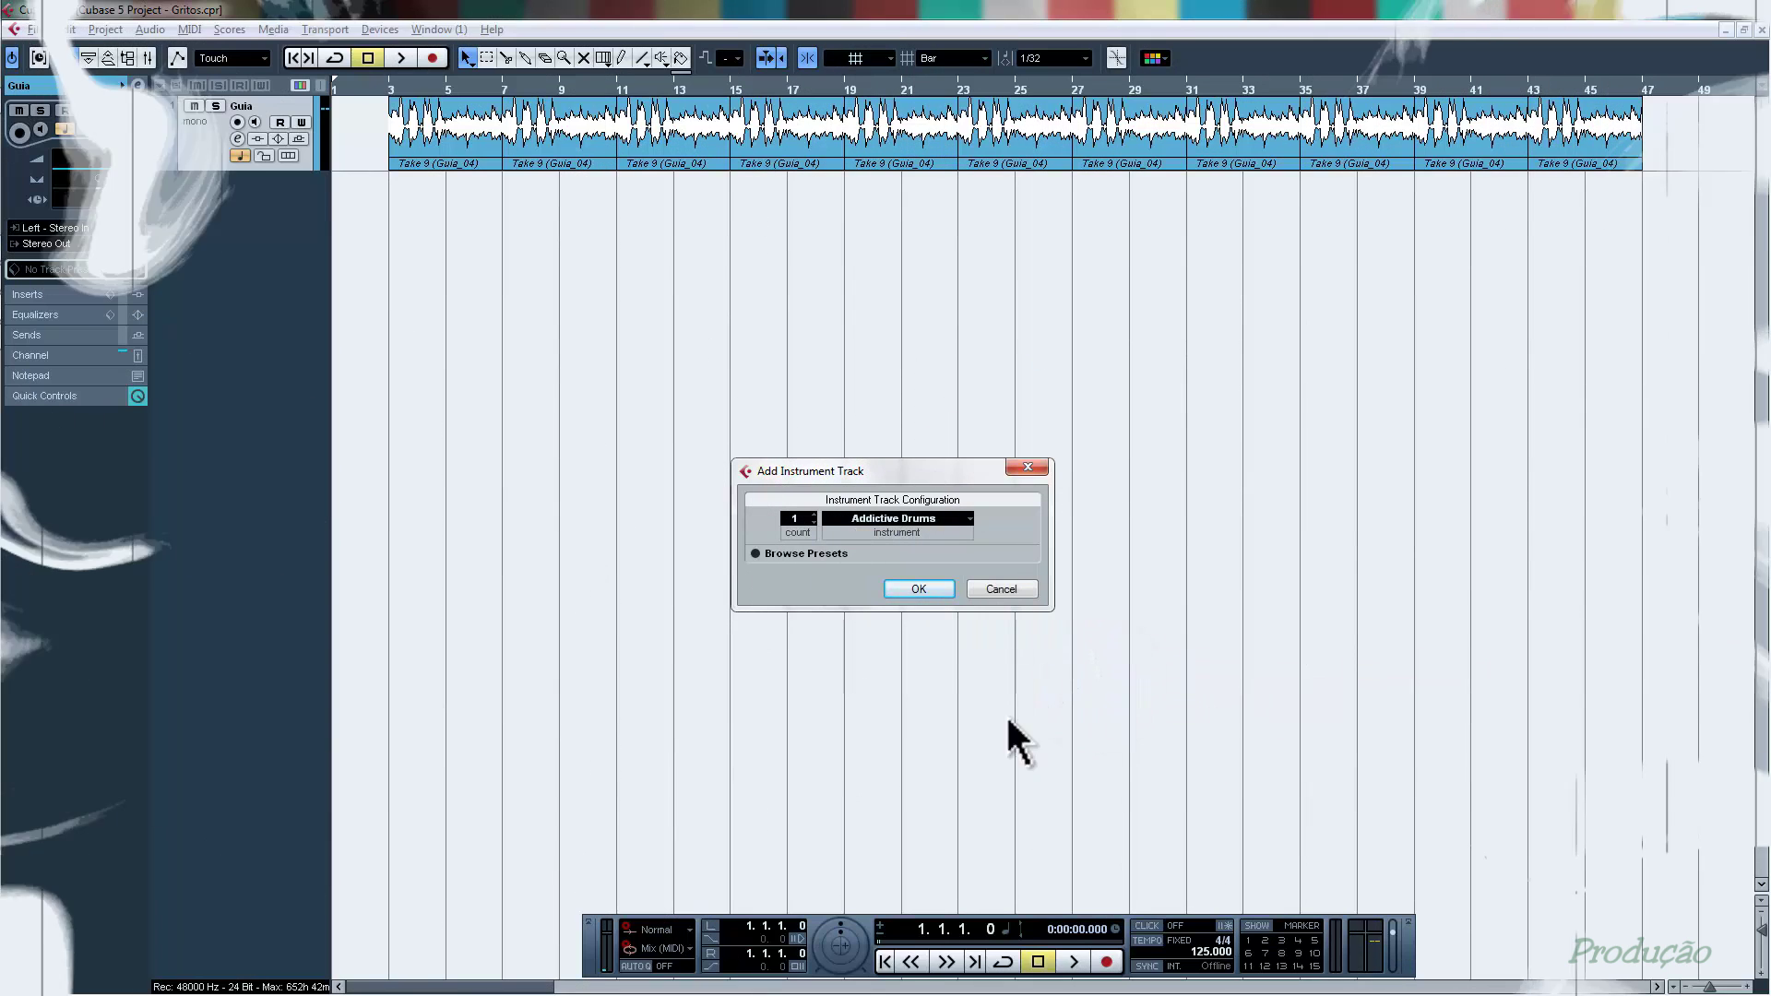
click(917, 587)
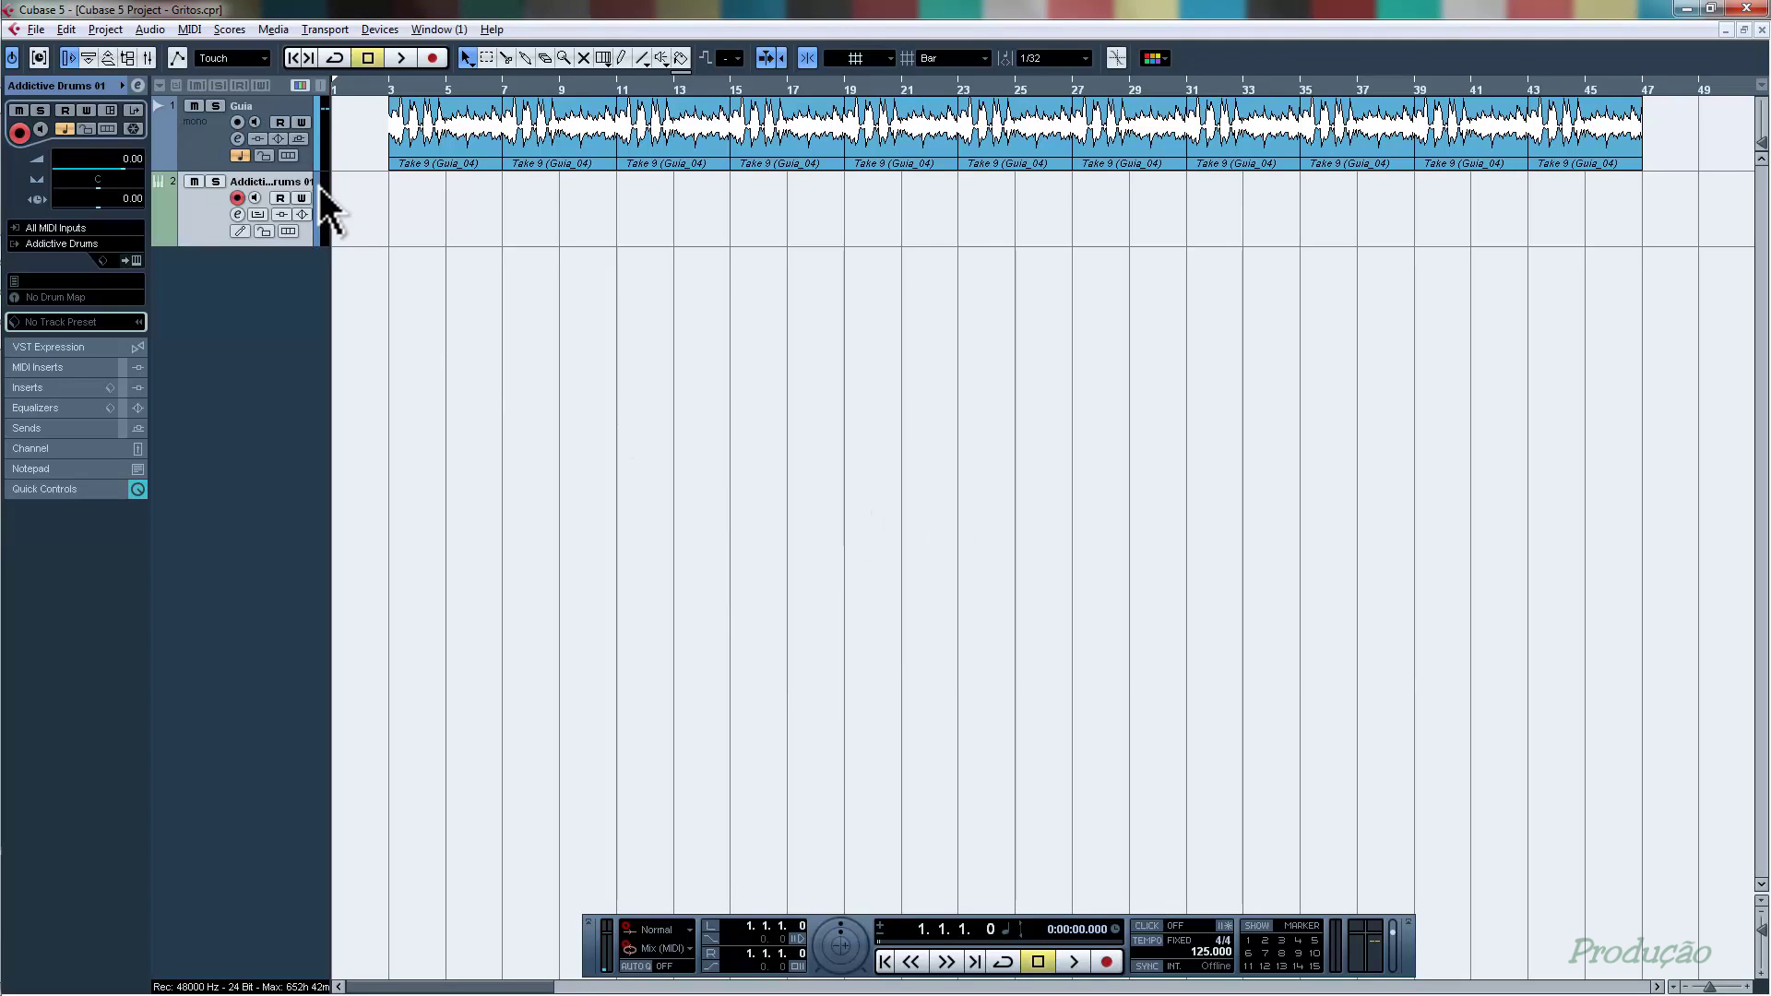
- Colour the new instrument track yellow and rename it Bateria
click(318, 198)
click(412, 196)
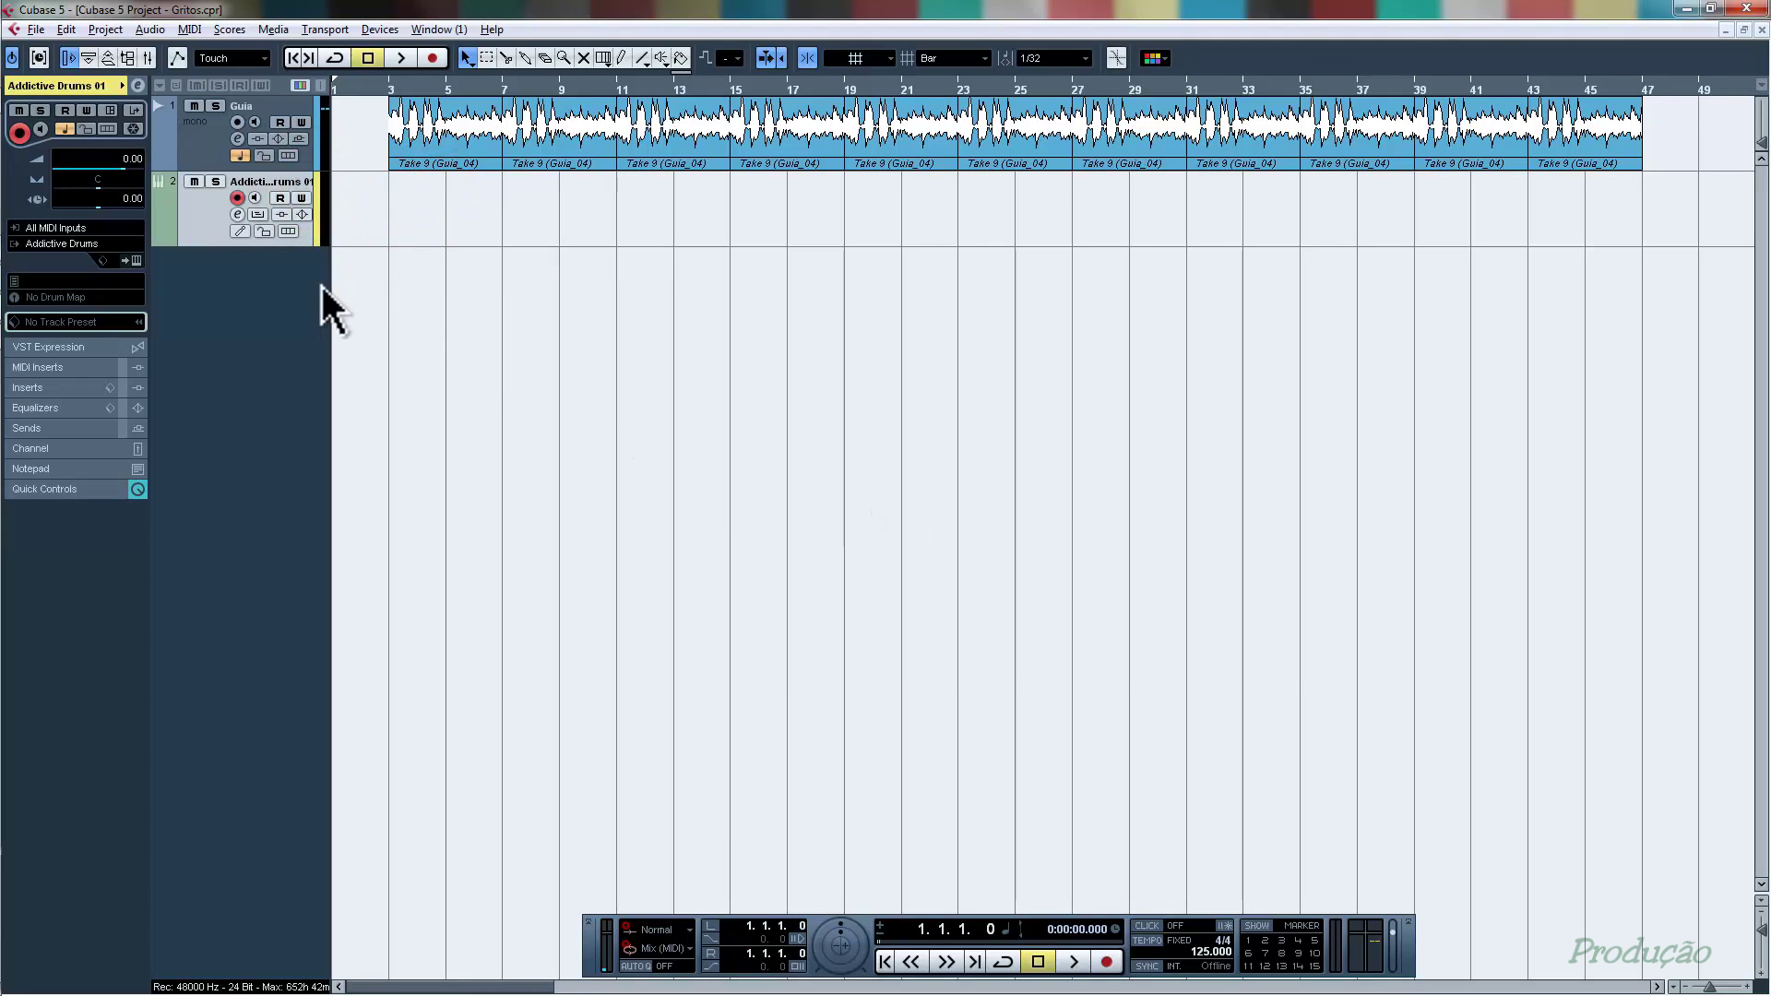
double_click(275, 182)
text(Bateria)
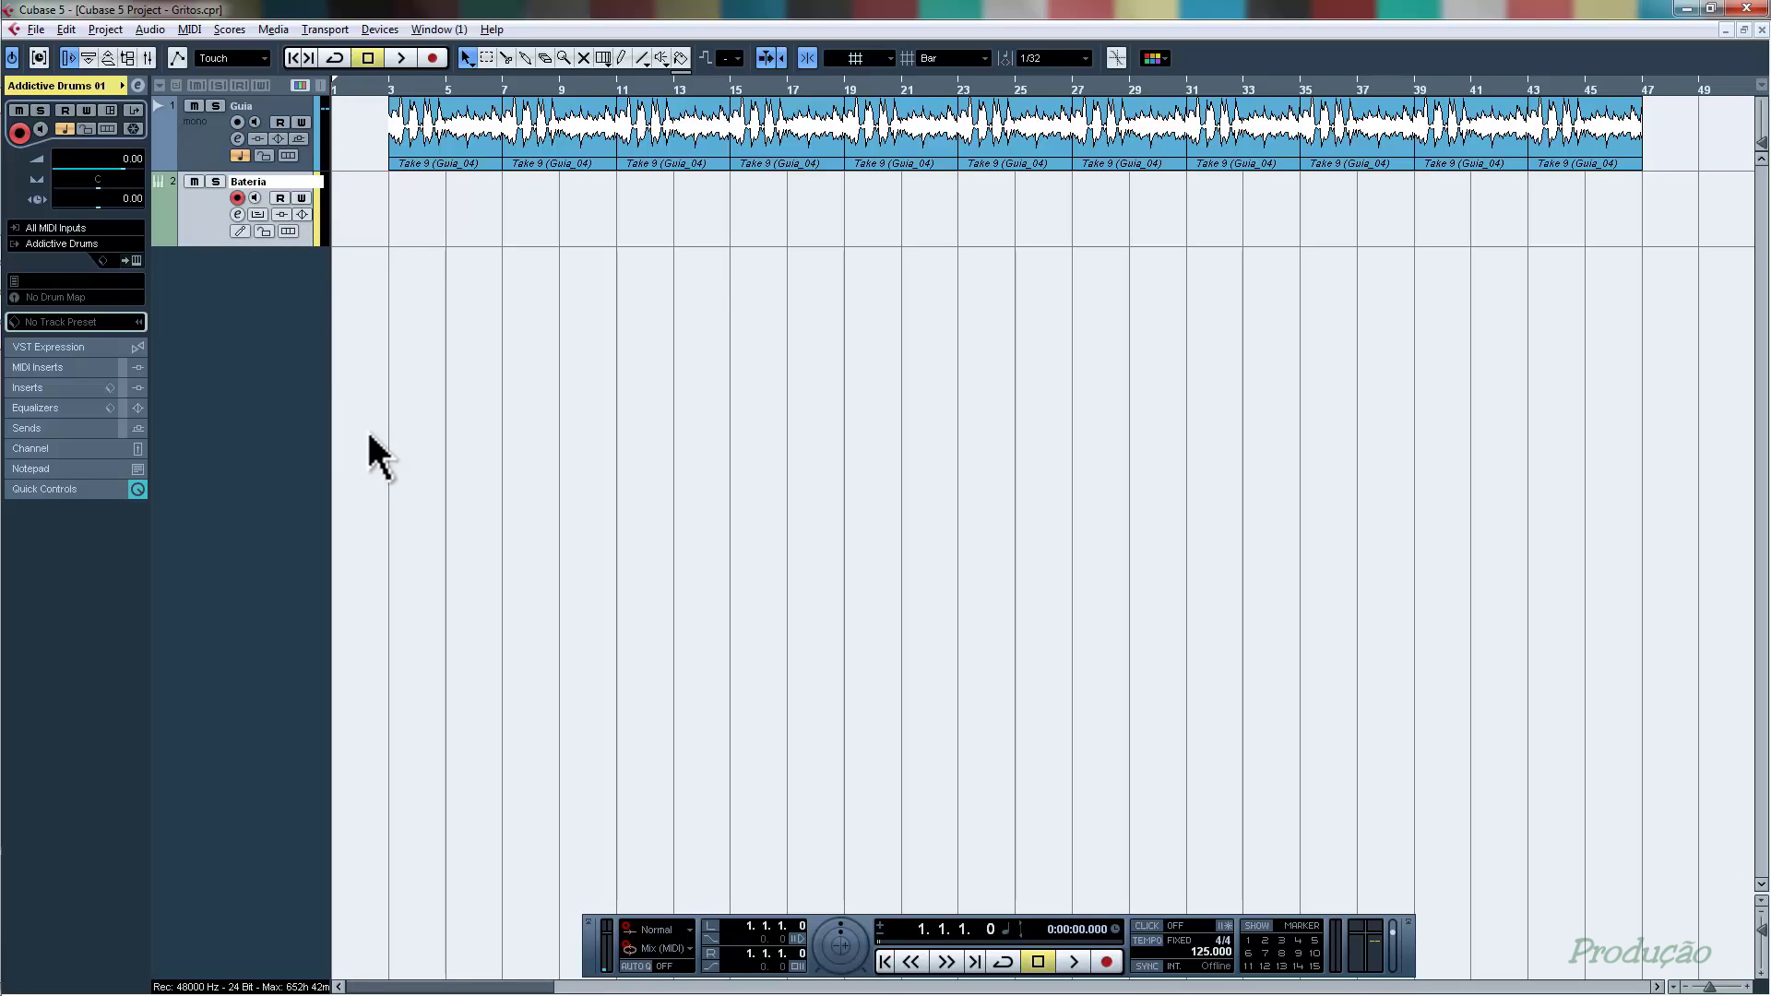
key(Return)
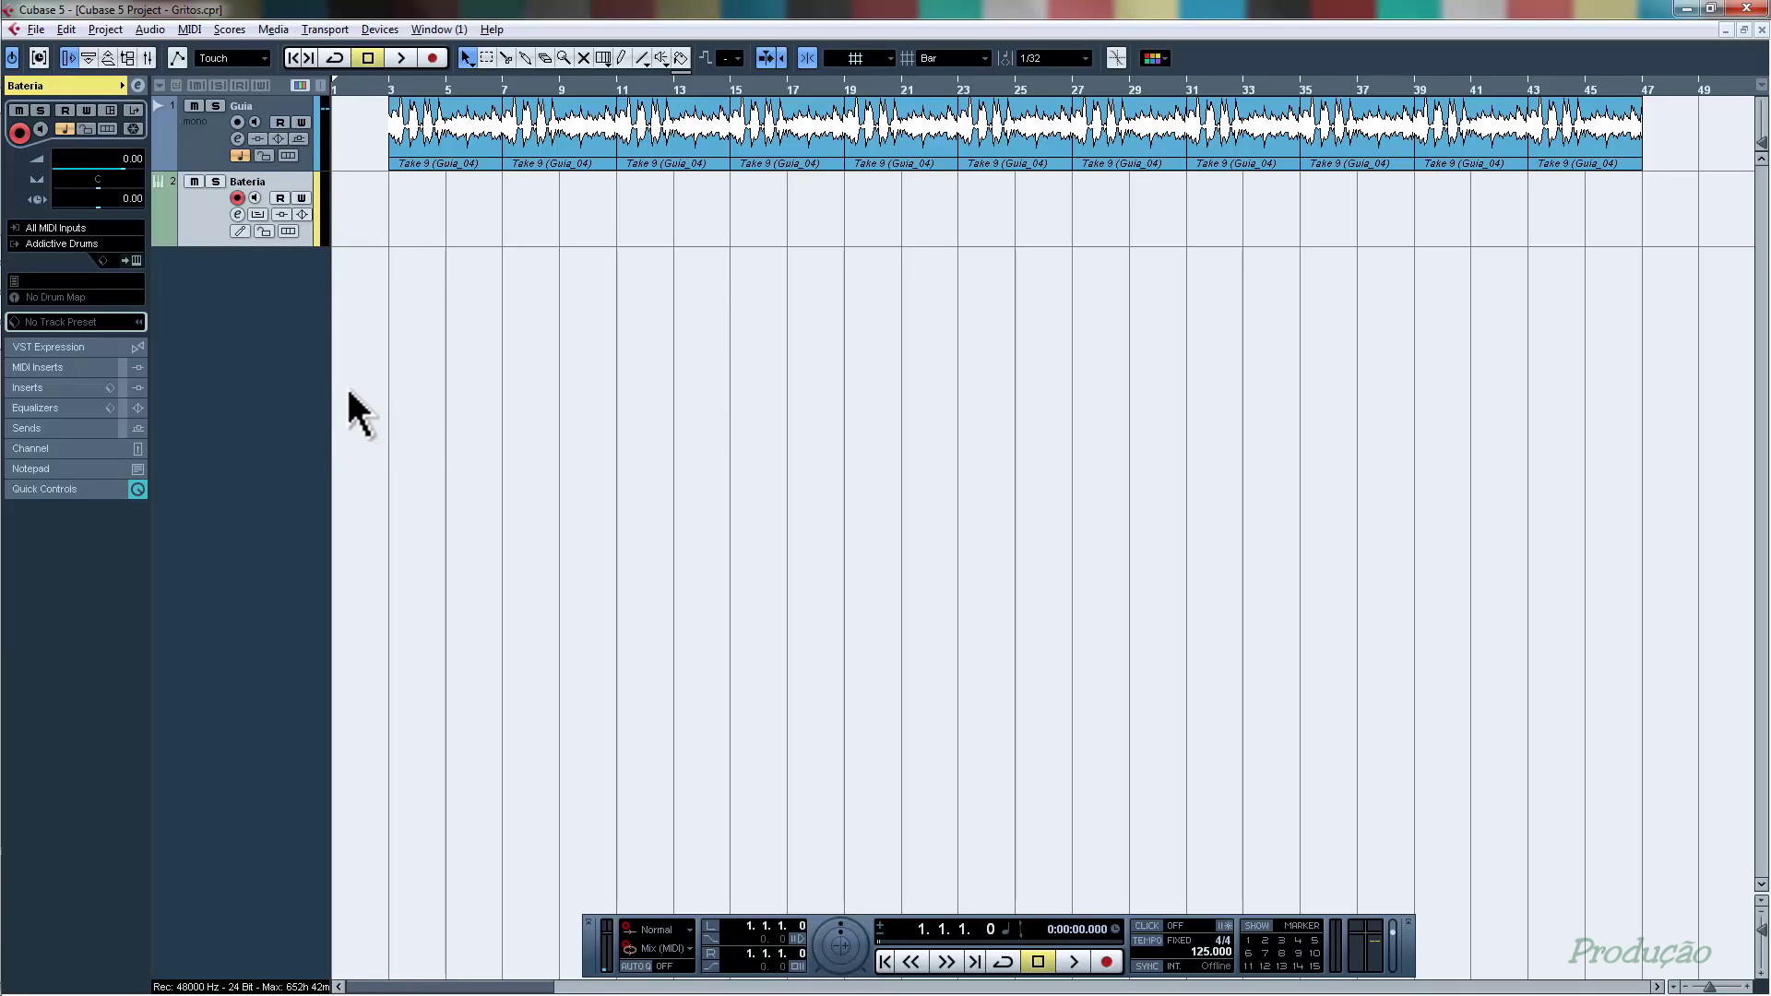
click(105, 30)
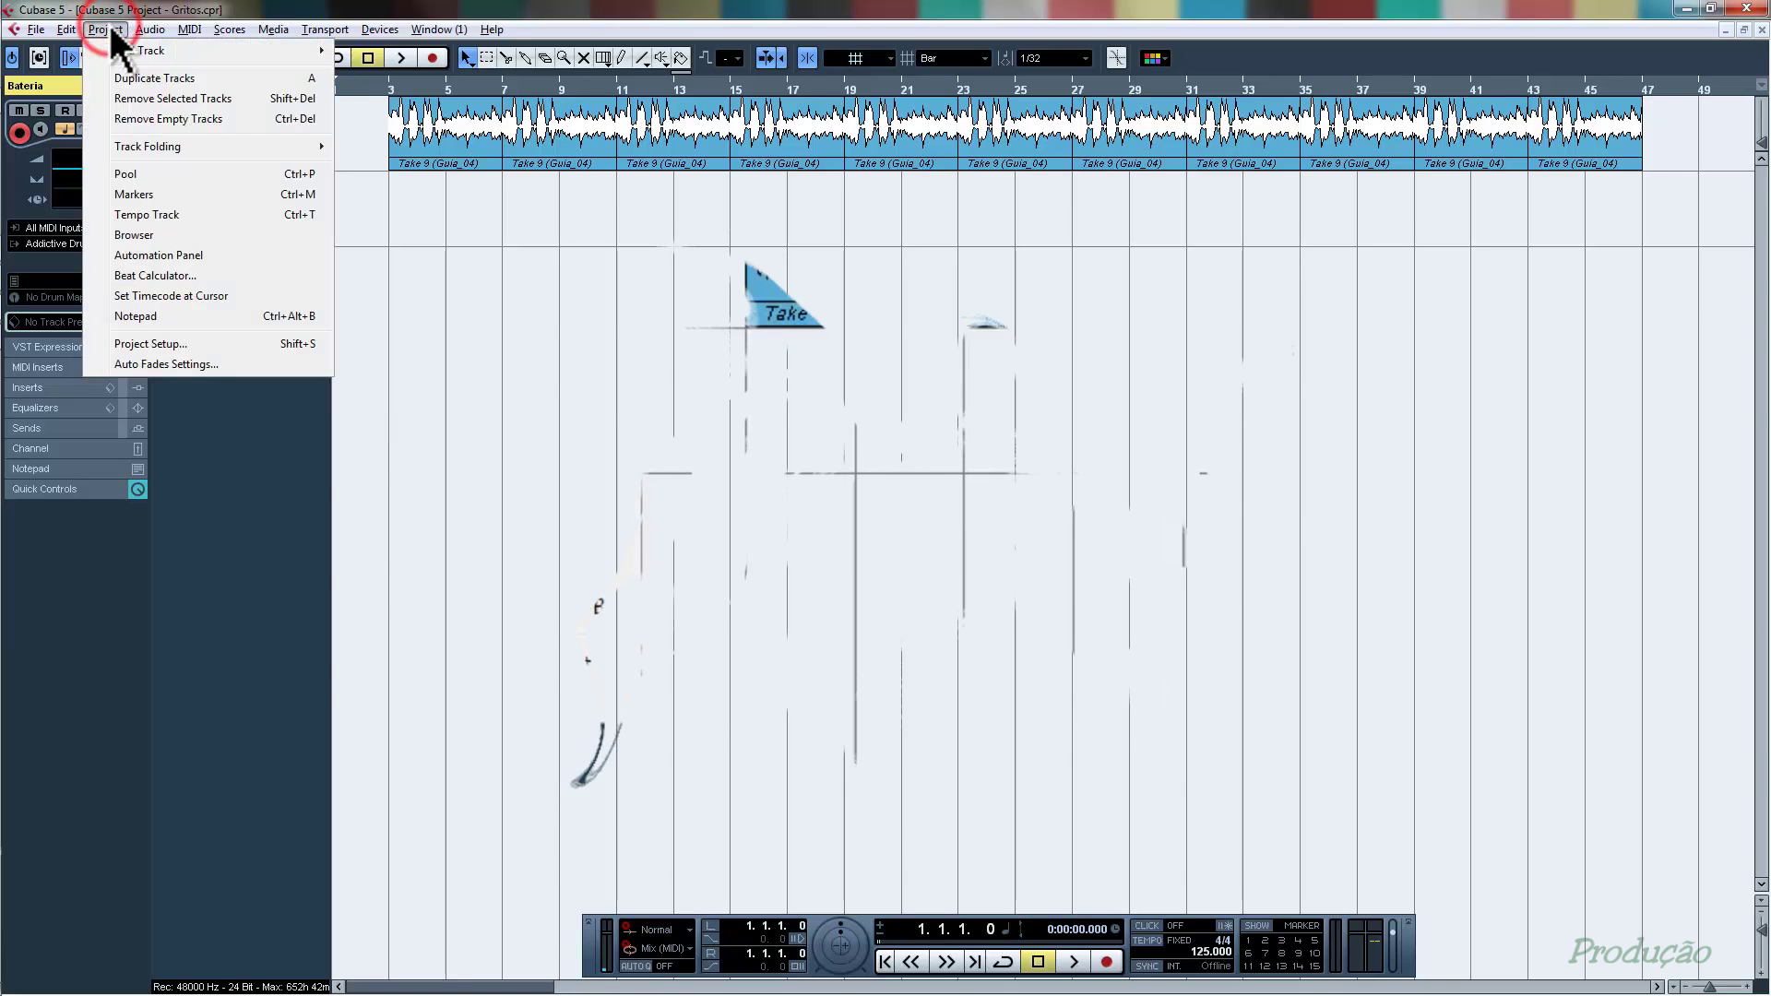
mouse_move(265, 98)
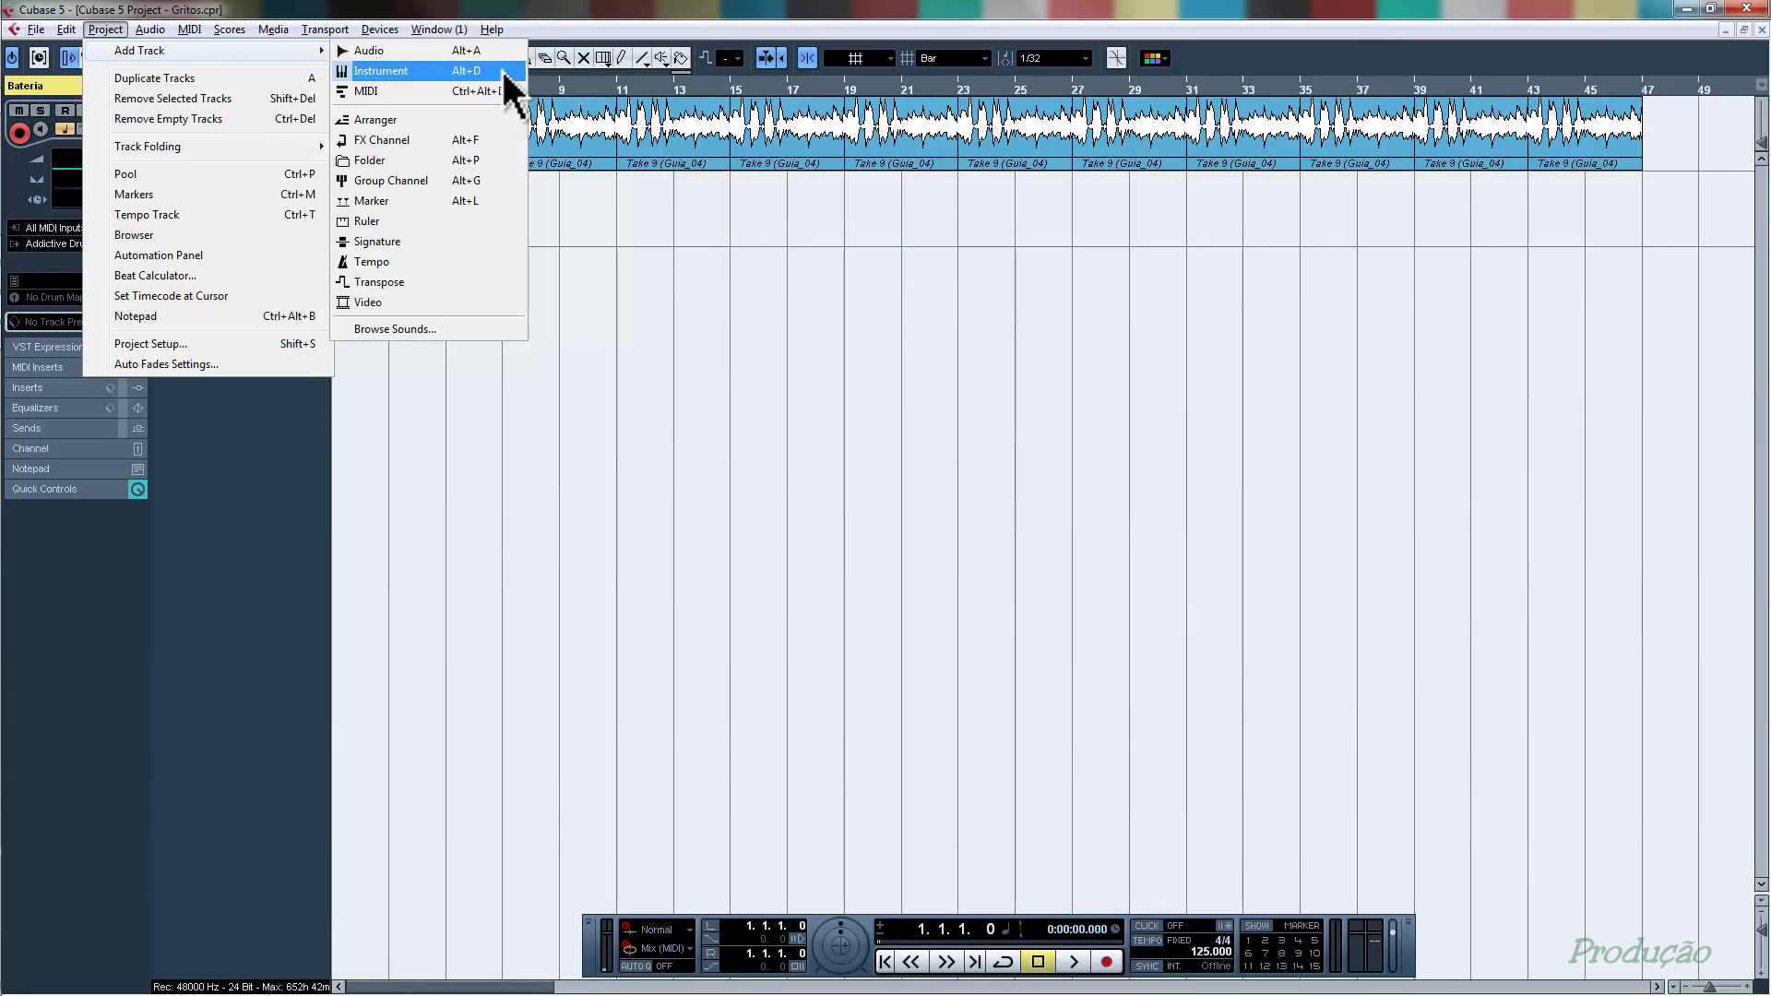
click(275, 441)
right_click(253, 396)
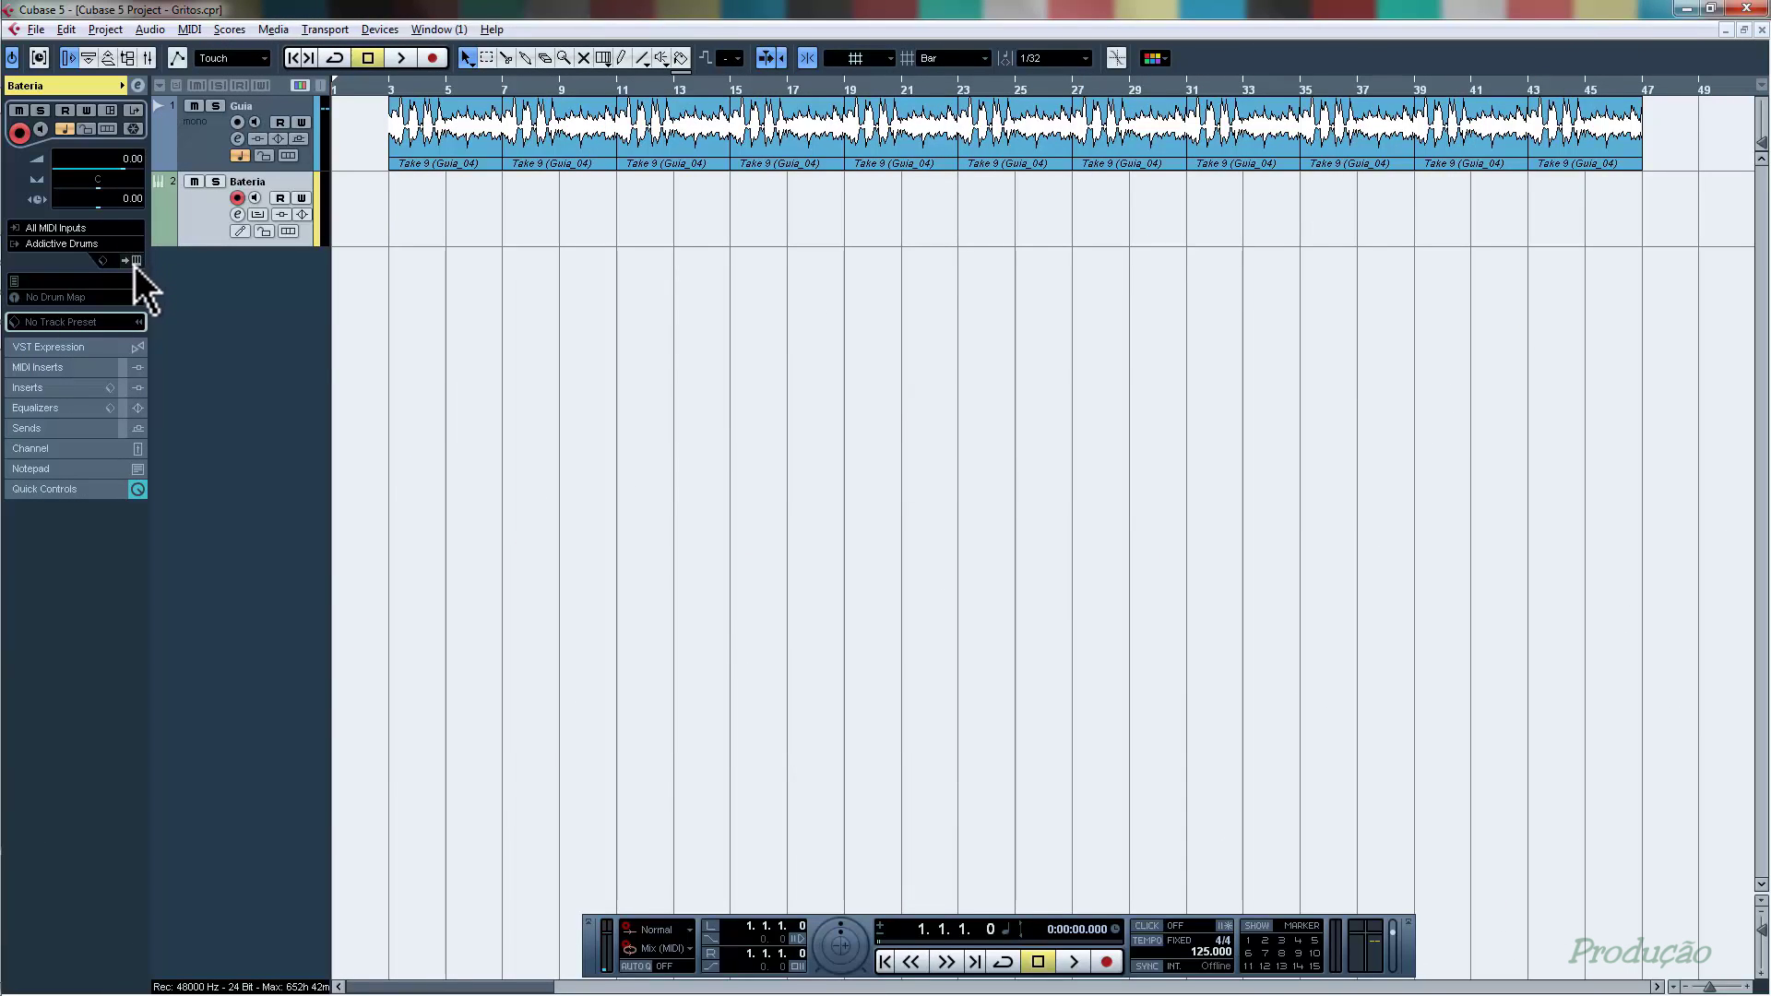
- Open the Addictive Drums instrument of the Bateria track and load the AD Clean preset Pearl + Sonor Toms Kit
click(137, 259)
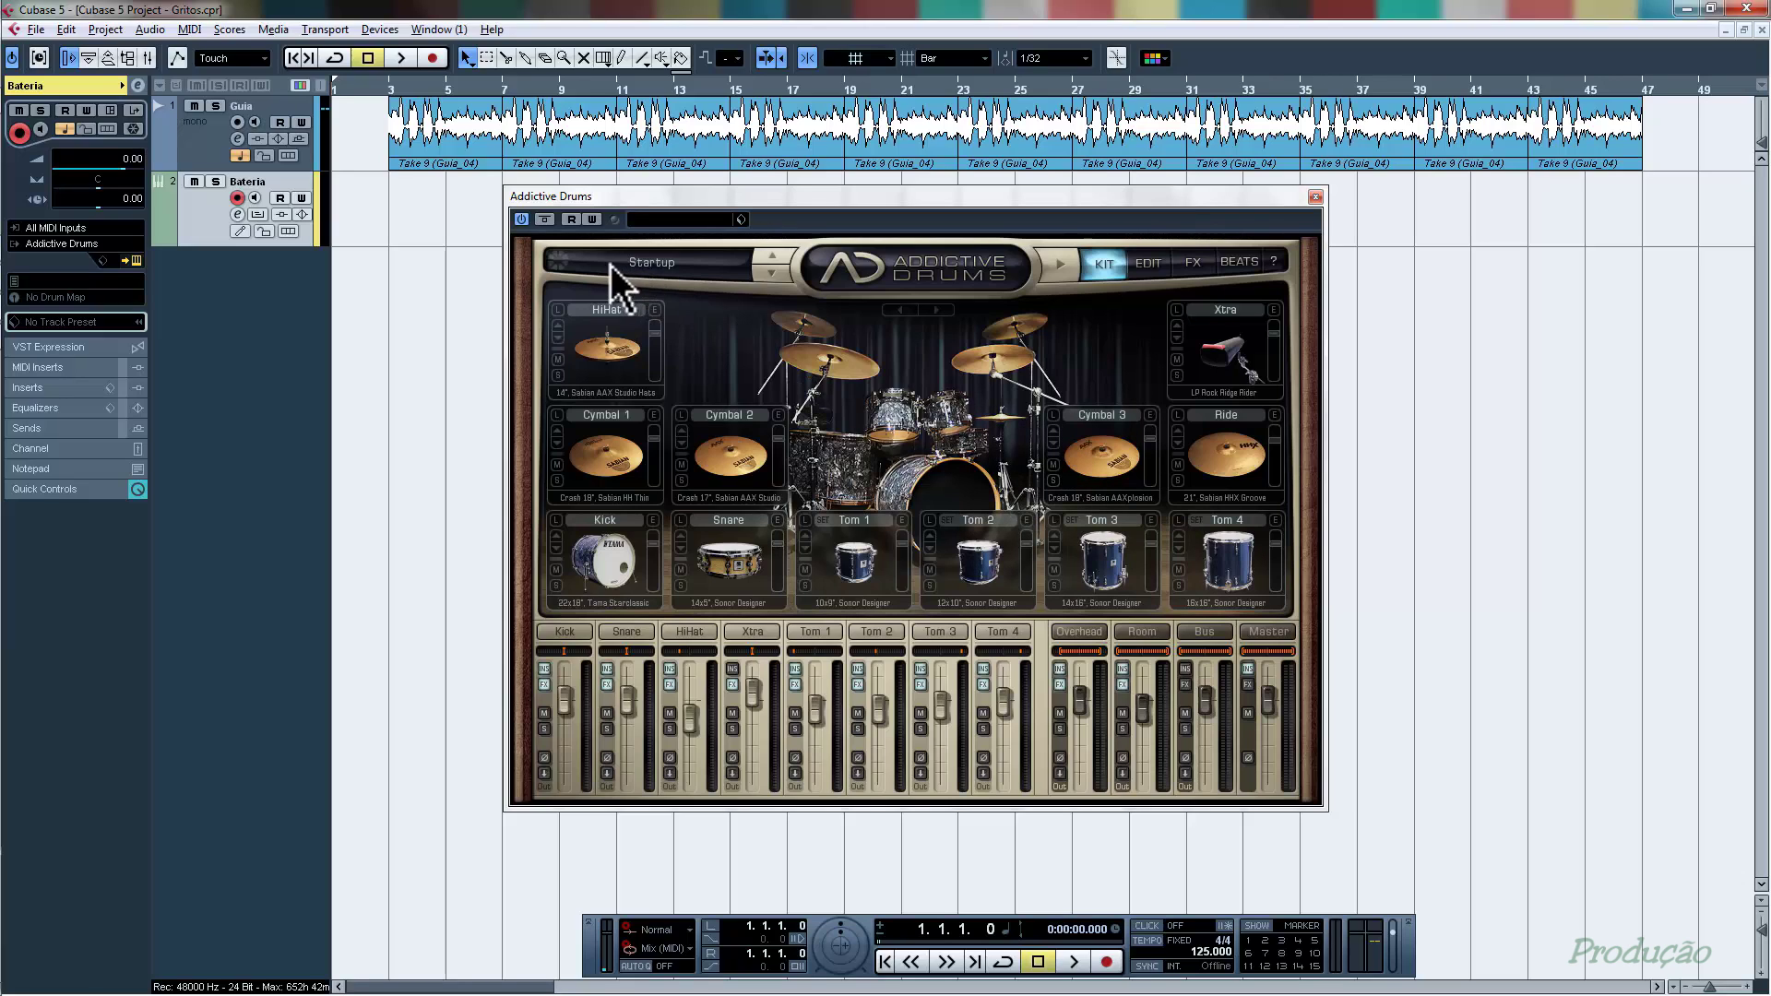
click(641, 263)
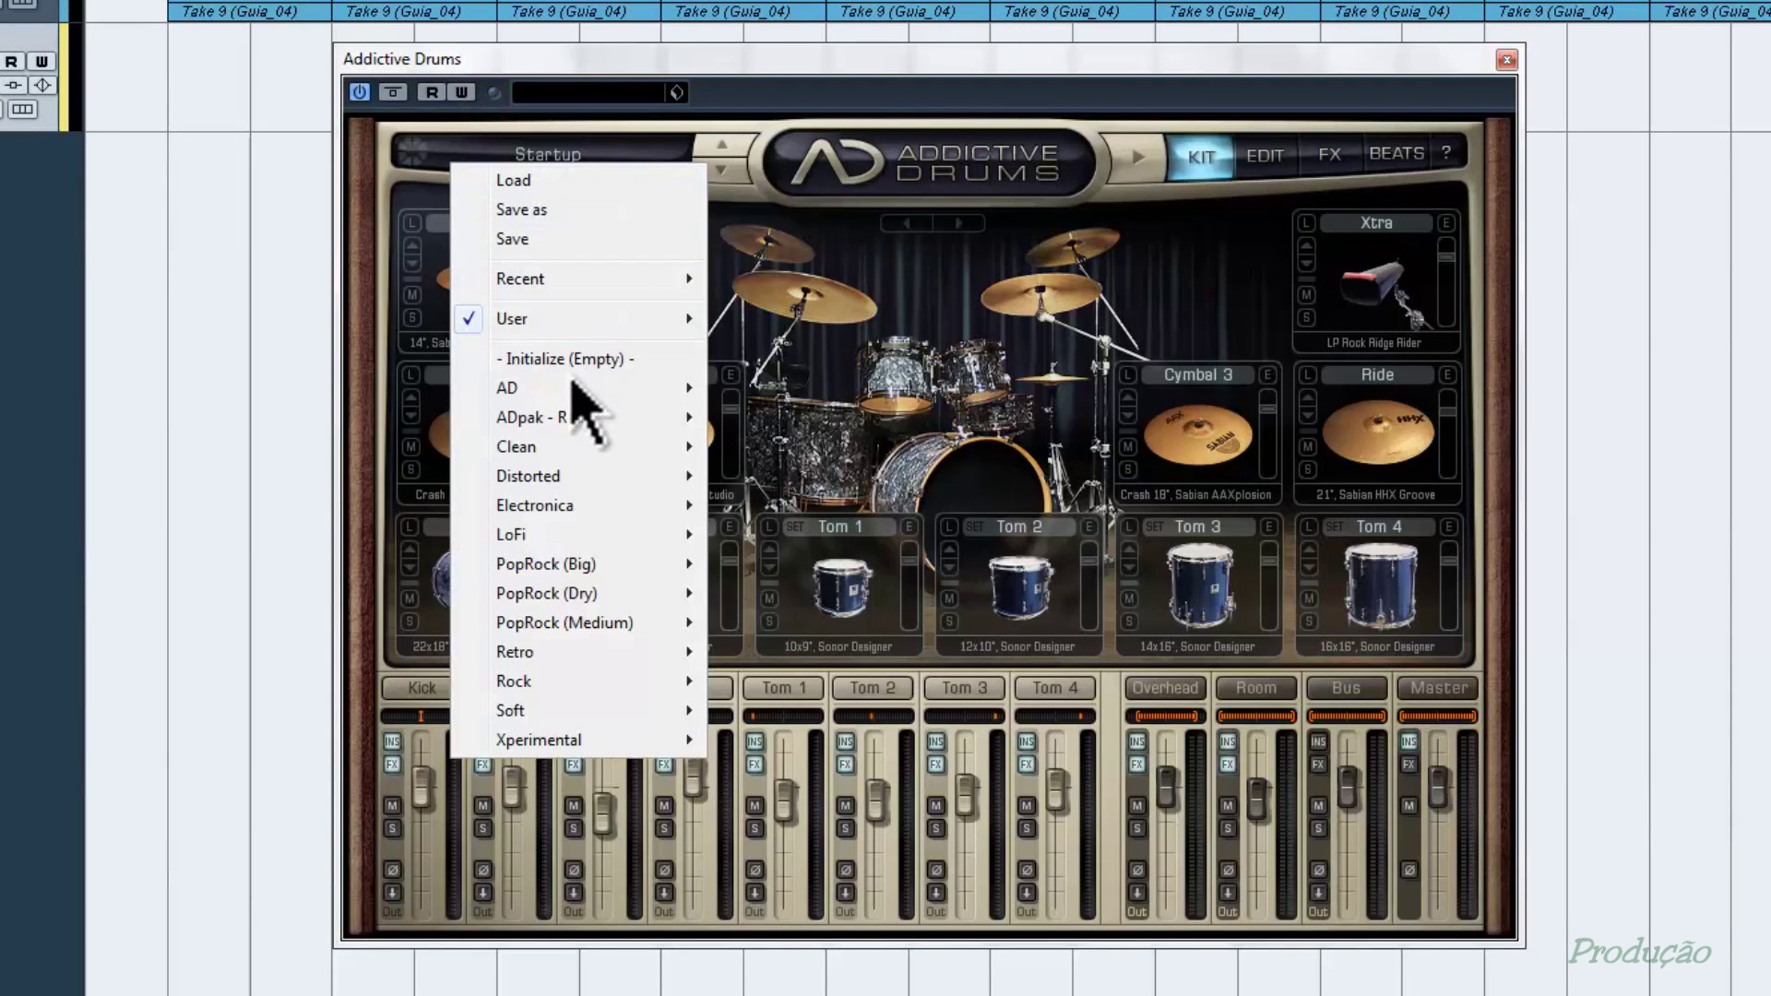
mouse_move(553, 395)
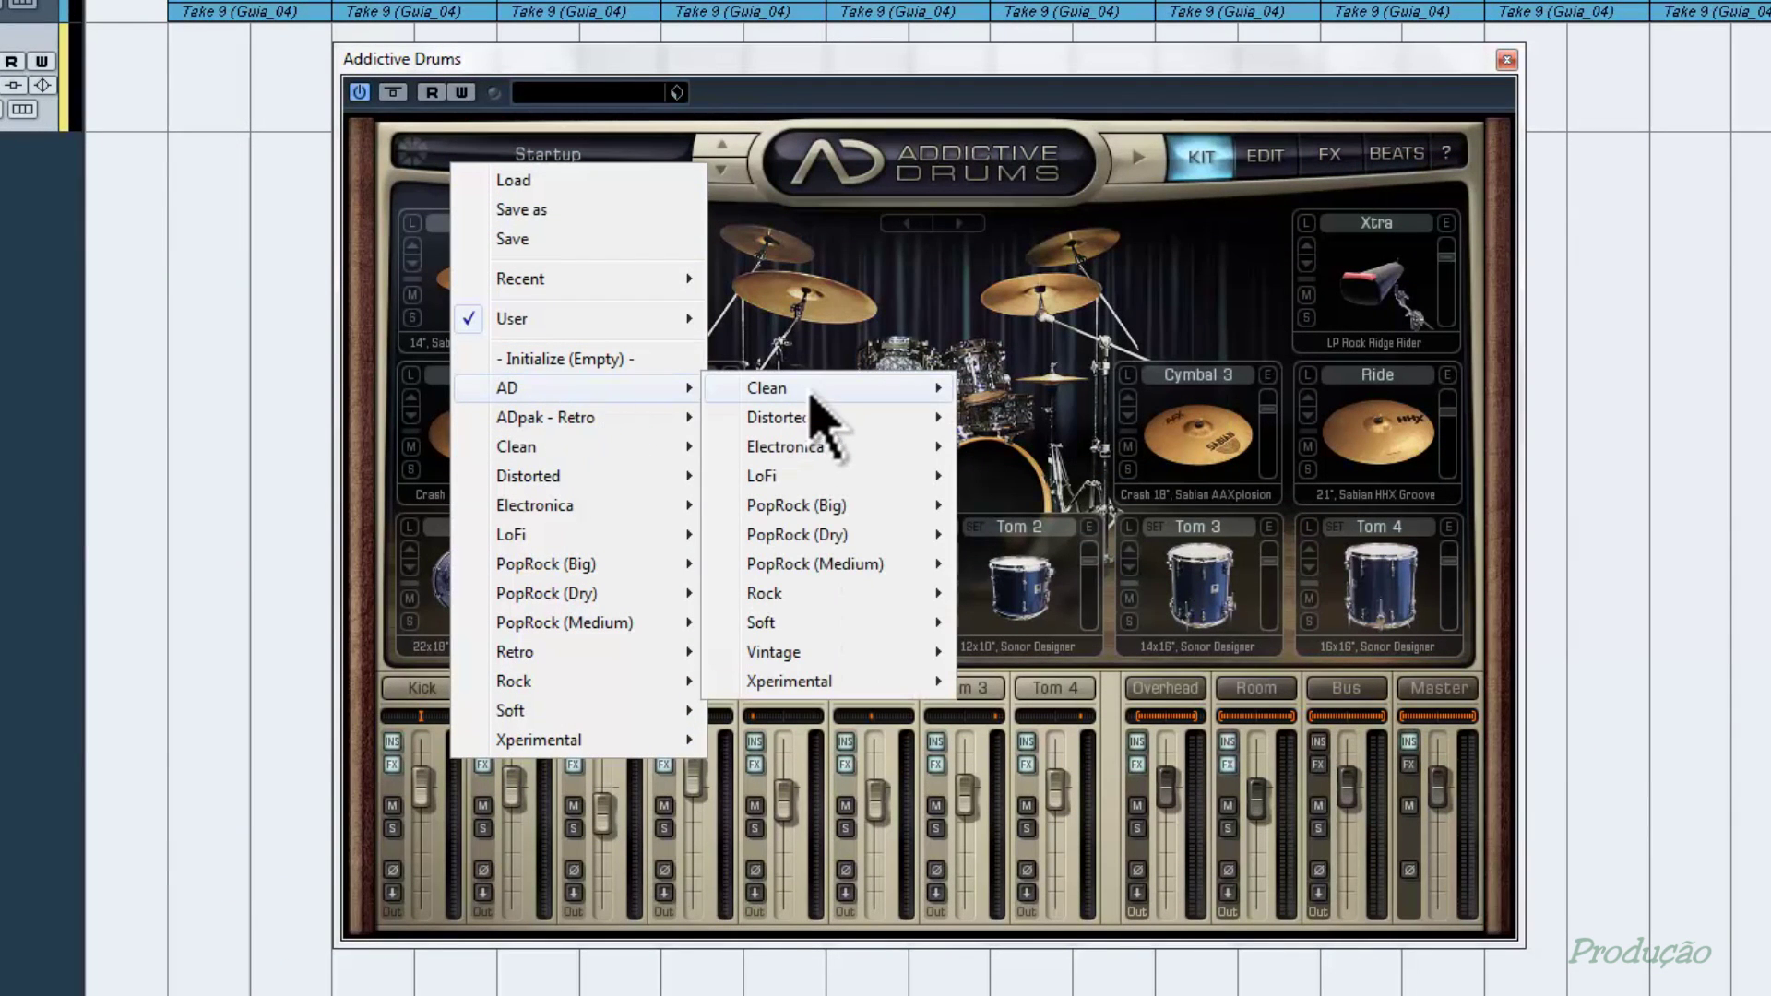
mouse_move(835, 392)
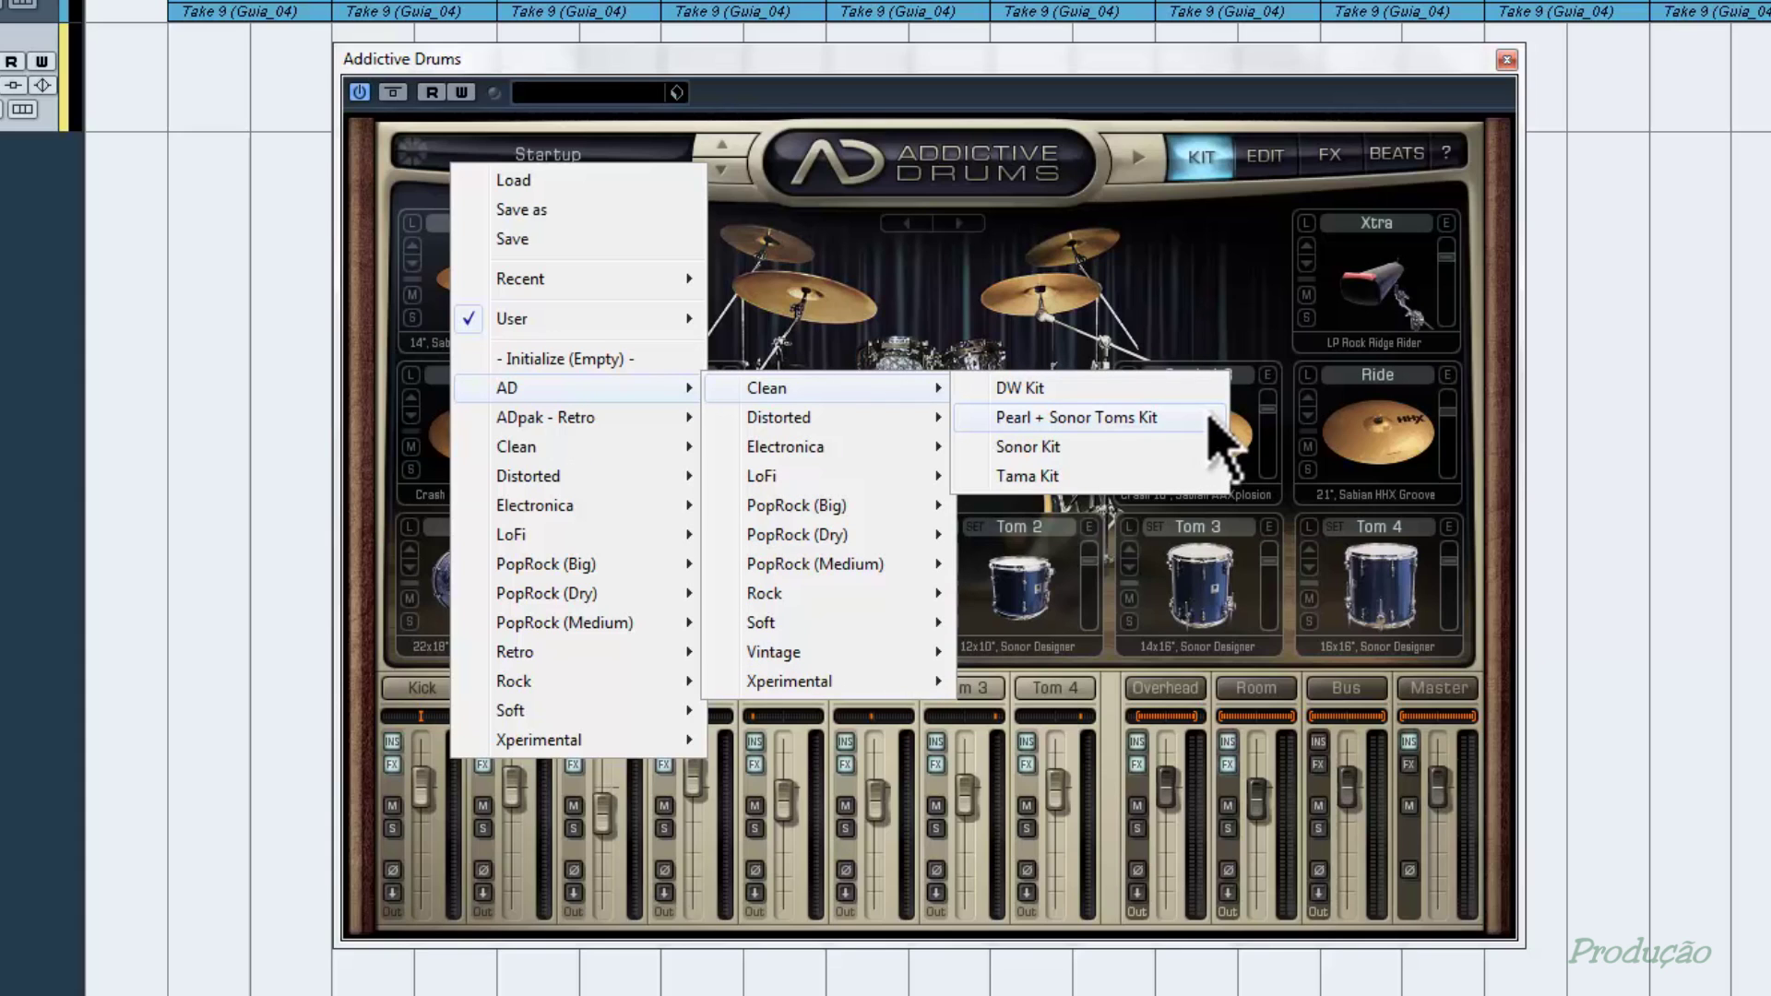
click(1141, 417)
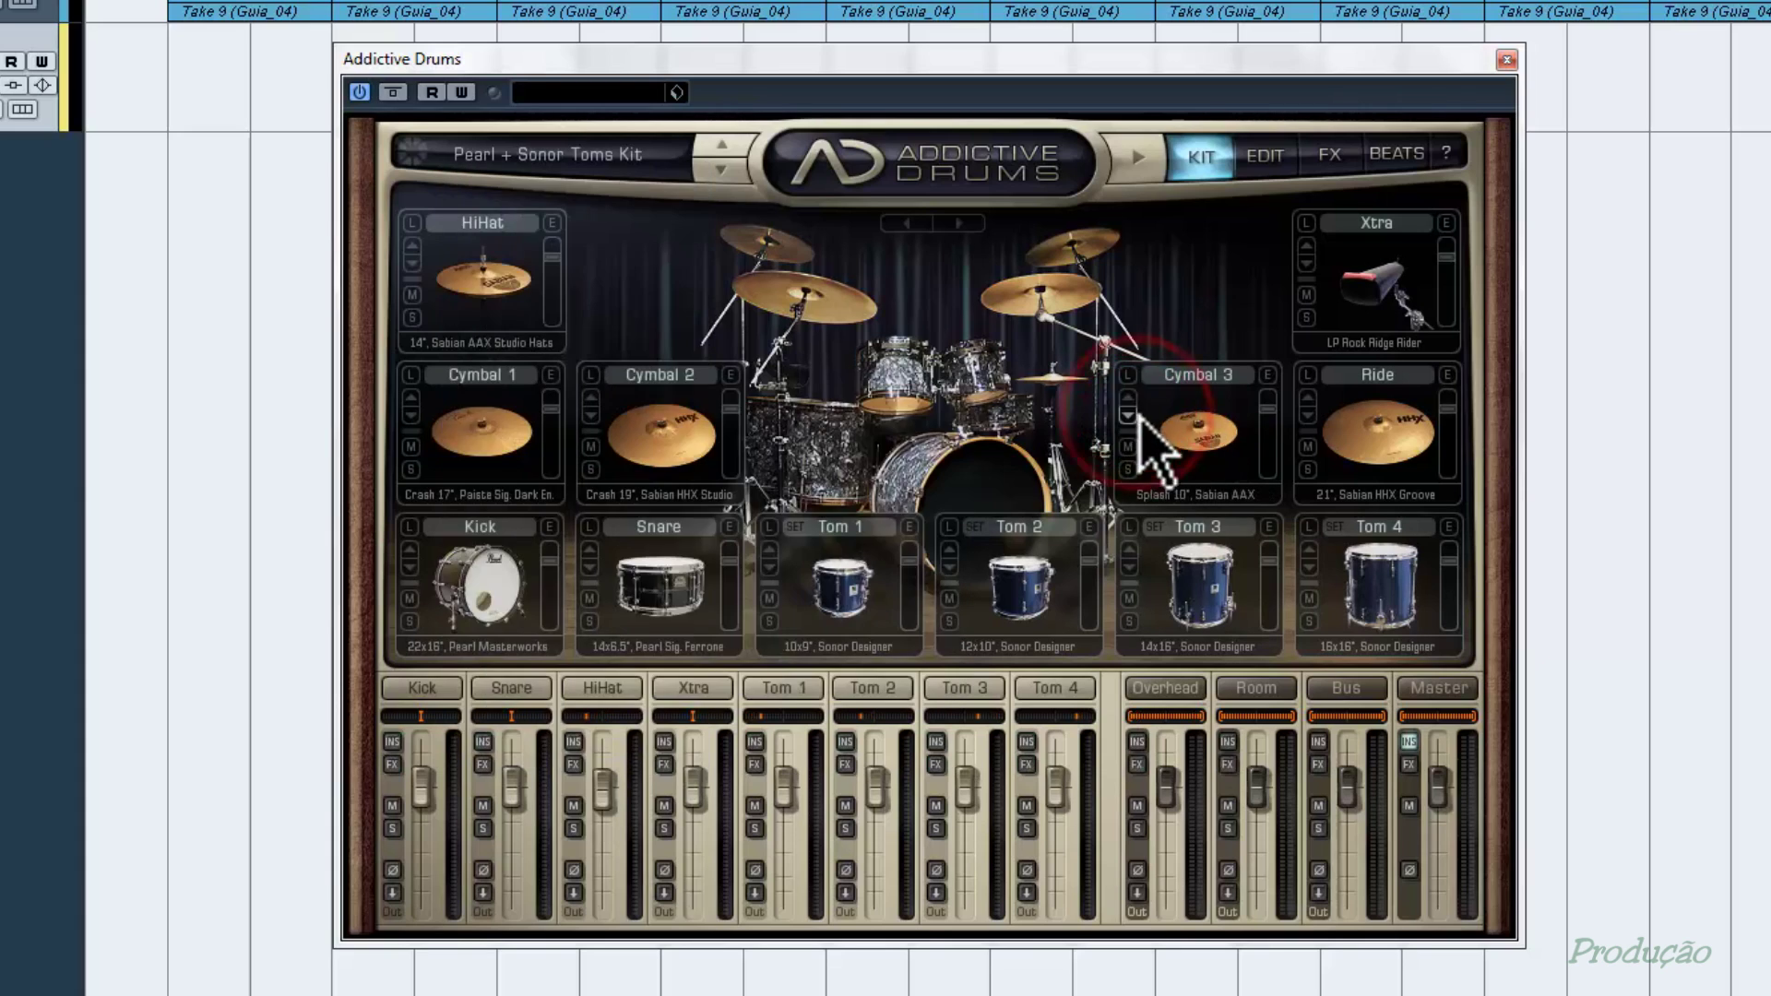
- Audition the kick and the snare of the loaded kit and close the instrument window
click(510, 576)
click(692, 581)
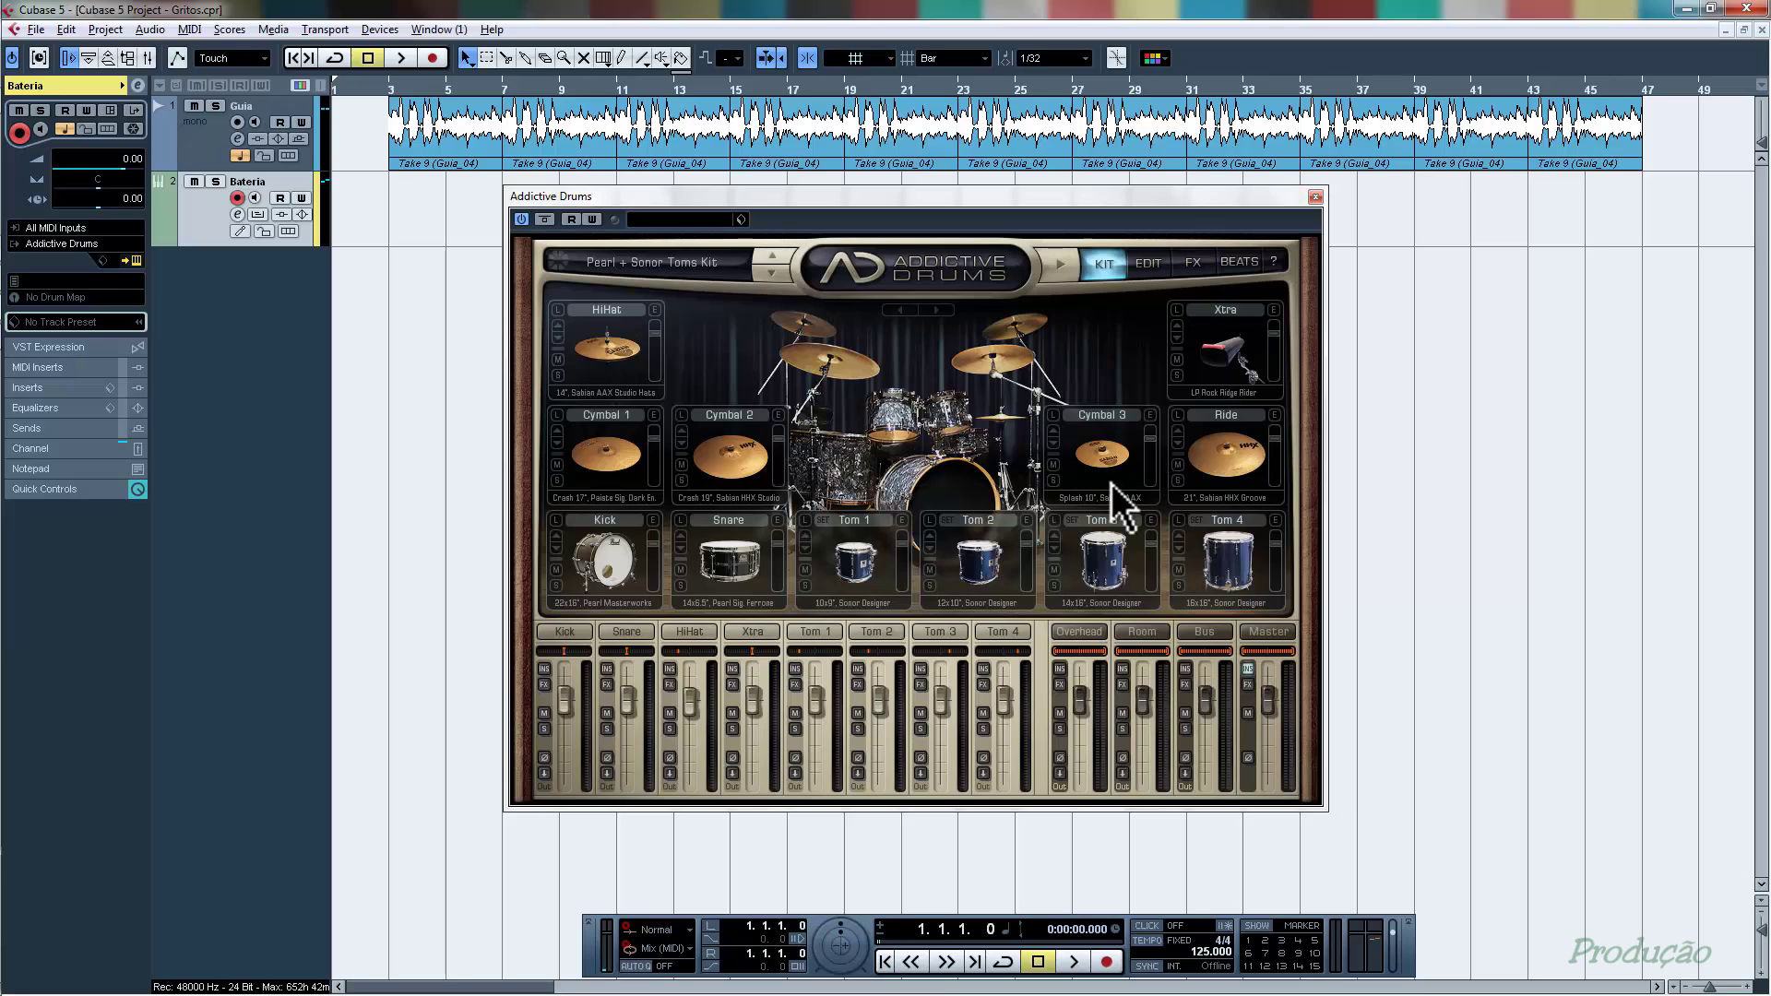
click(1315, 196)
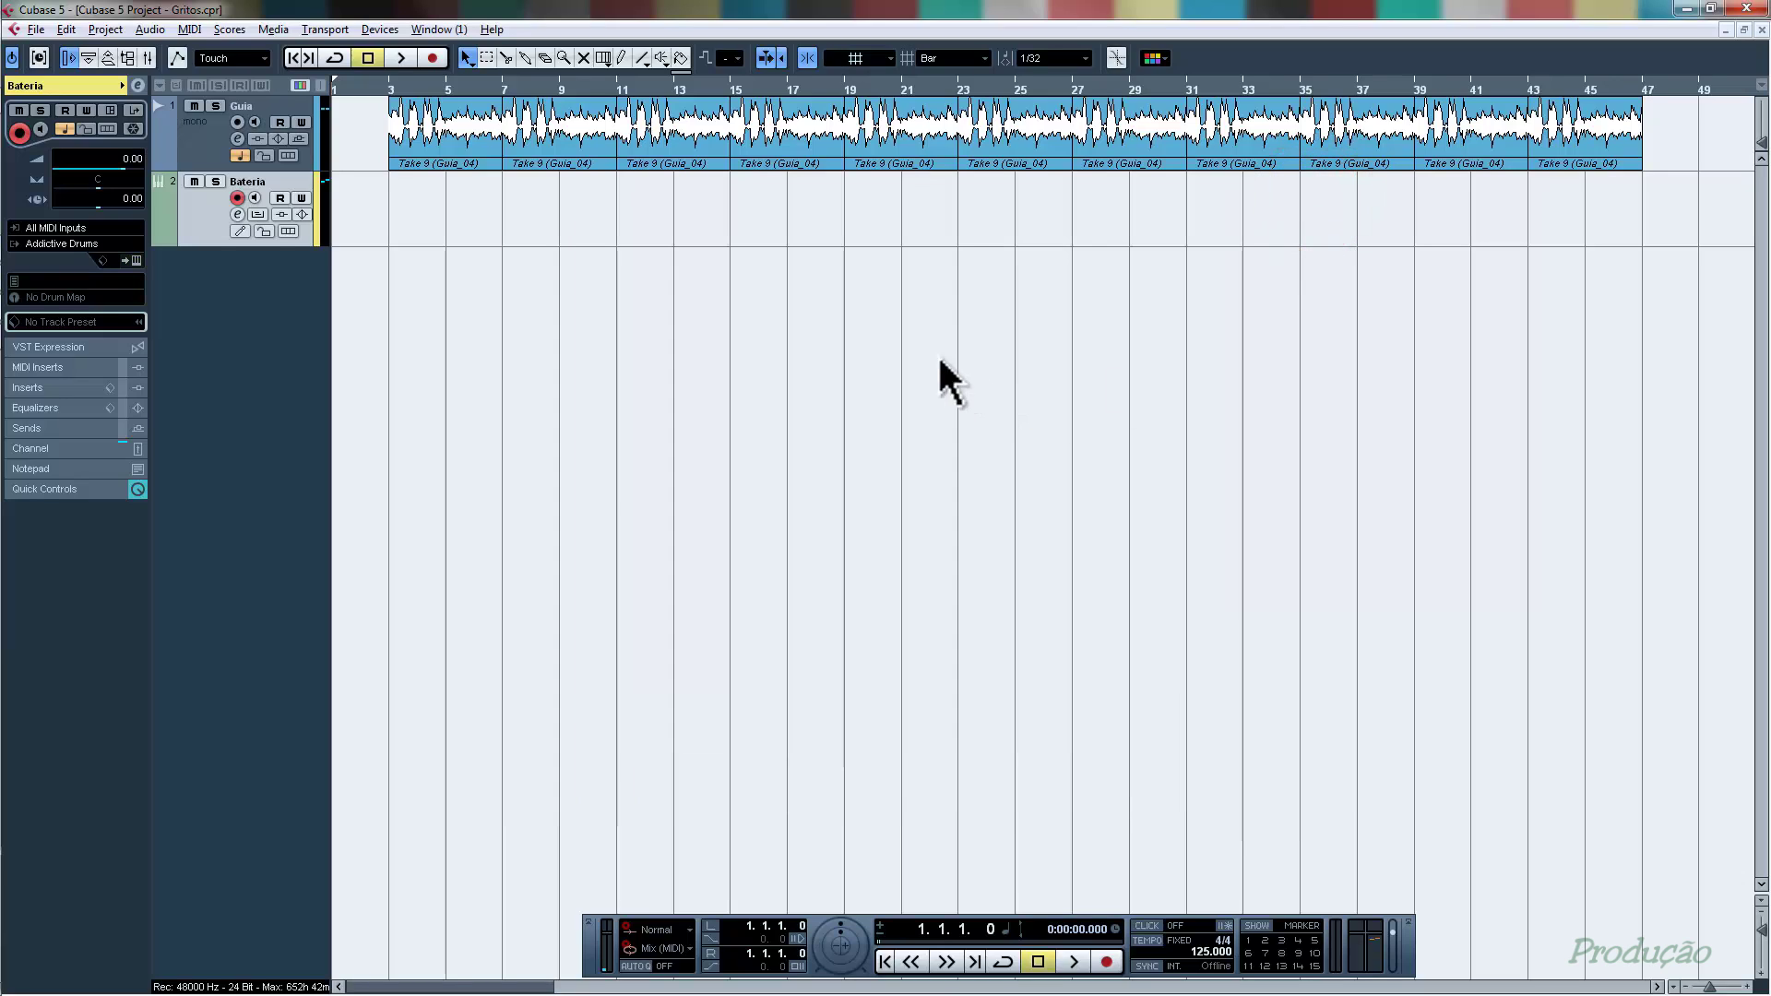
- Set the Creative ASIO buffer latency to 40 ms in the device setup
click(379, 29)
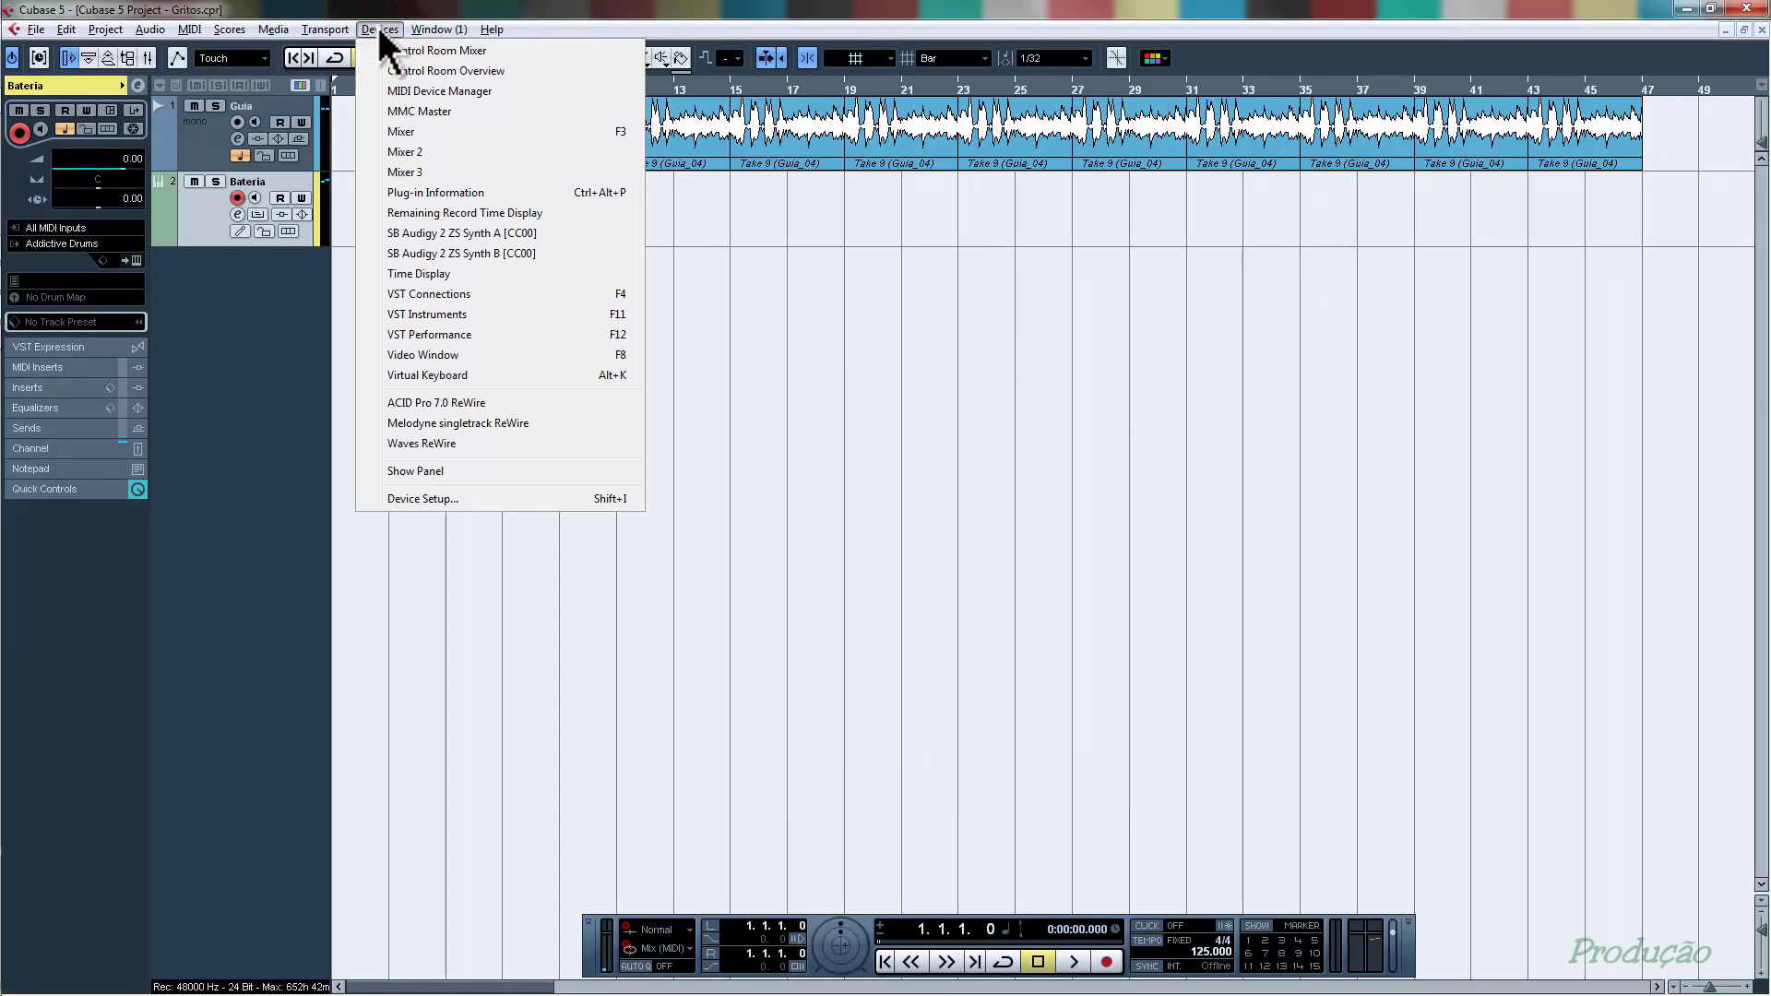
click(473, 499)
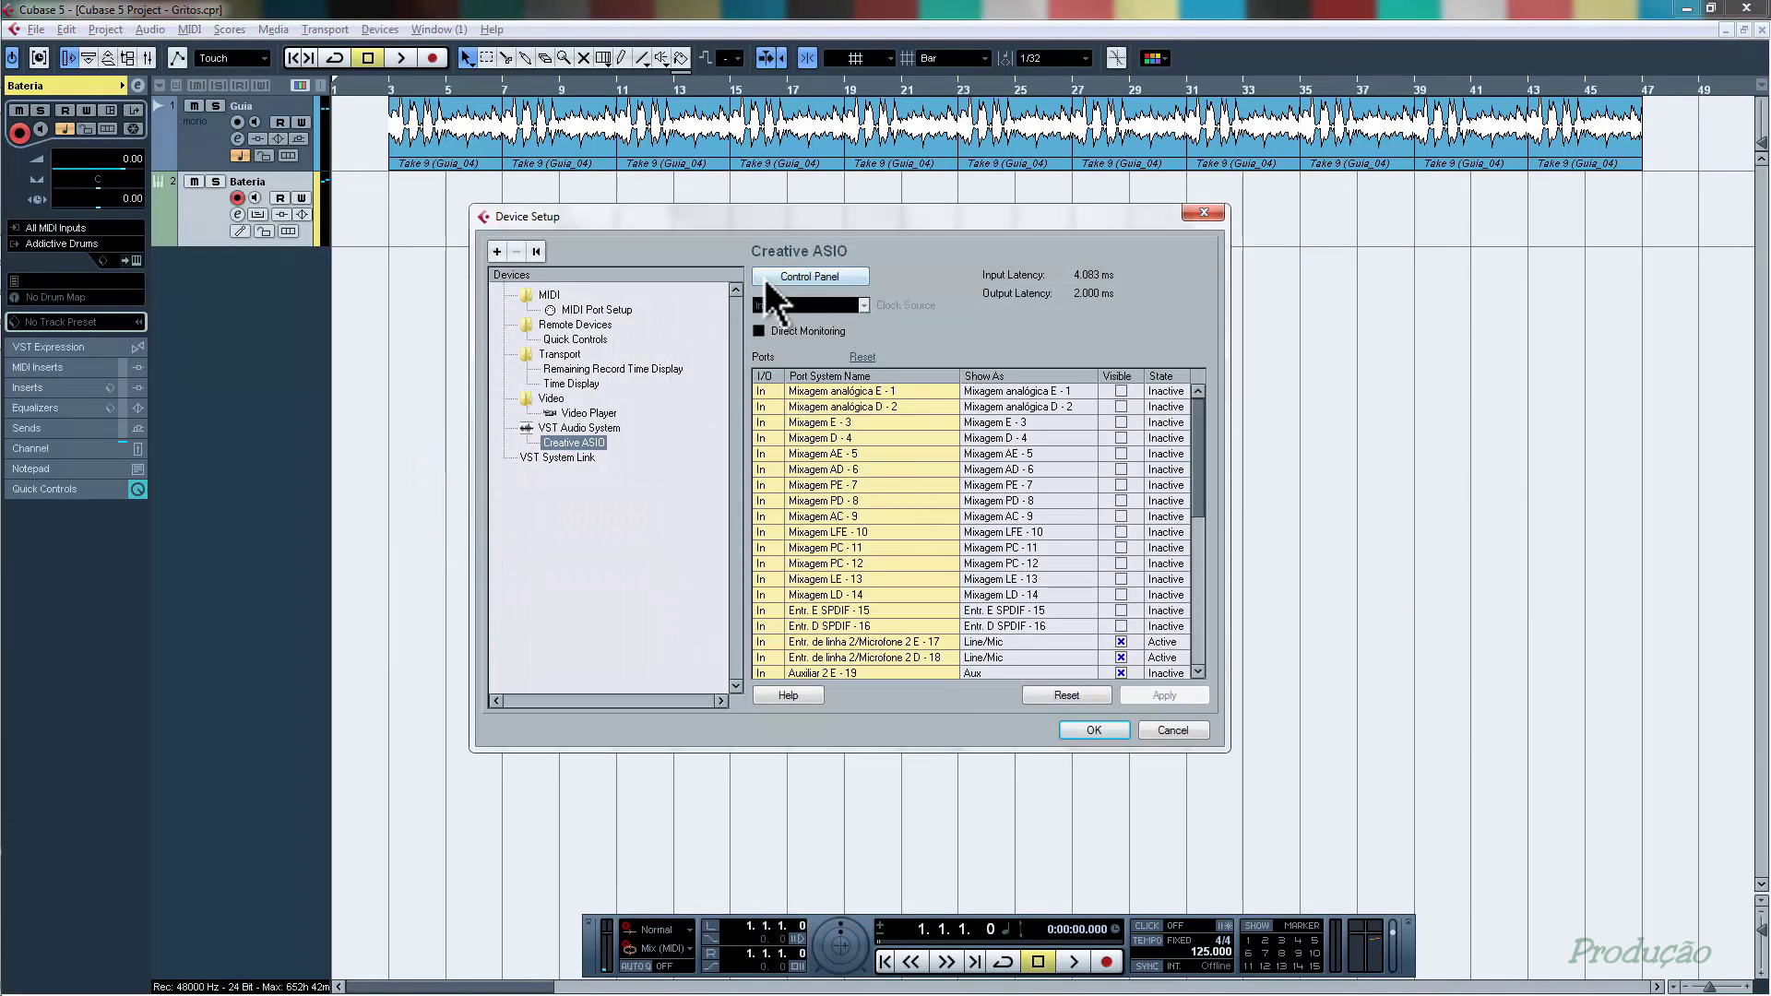
click(819, 273)
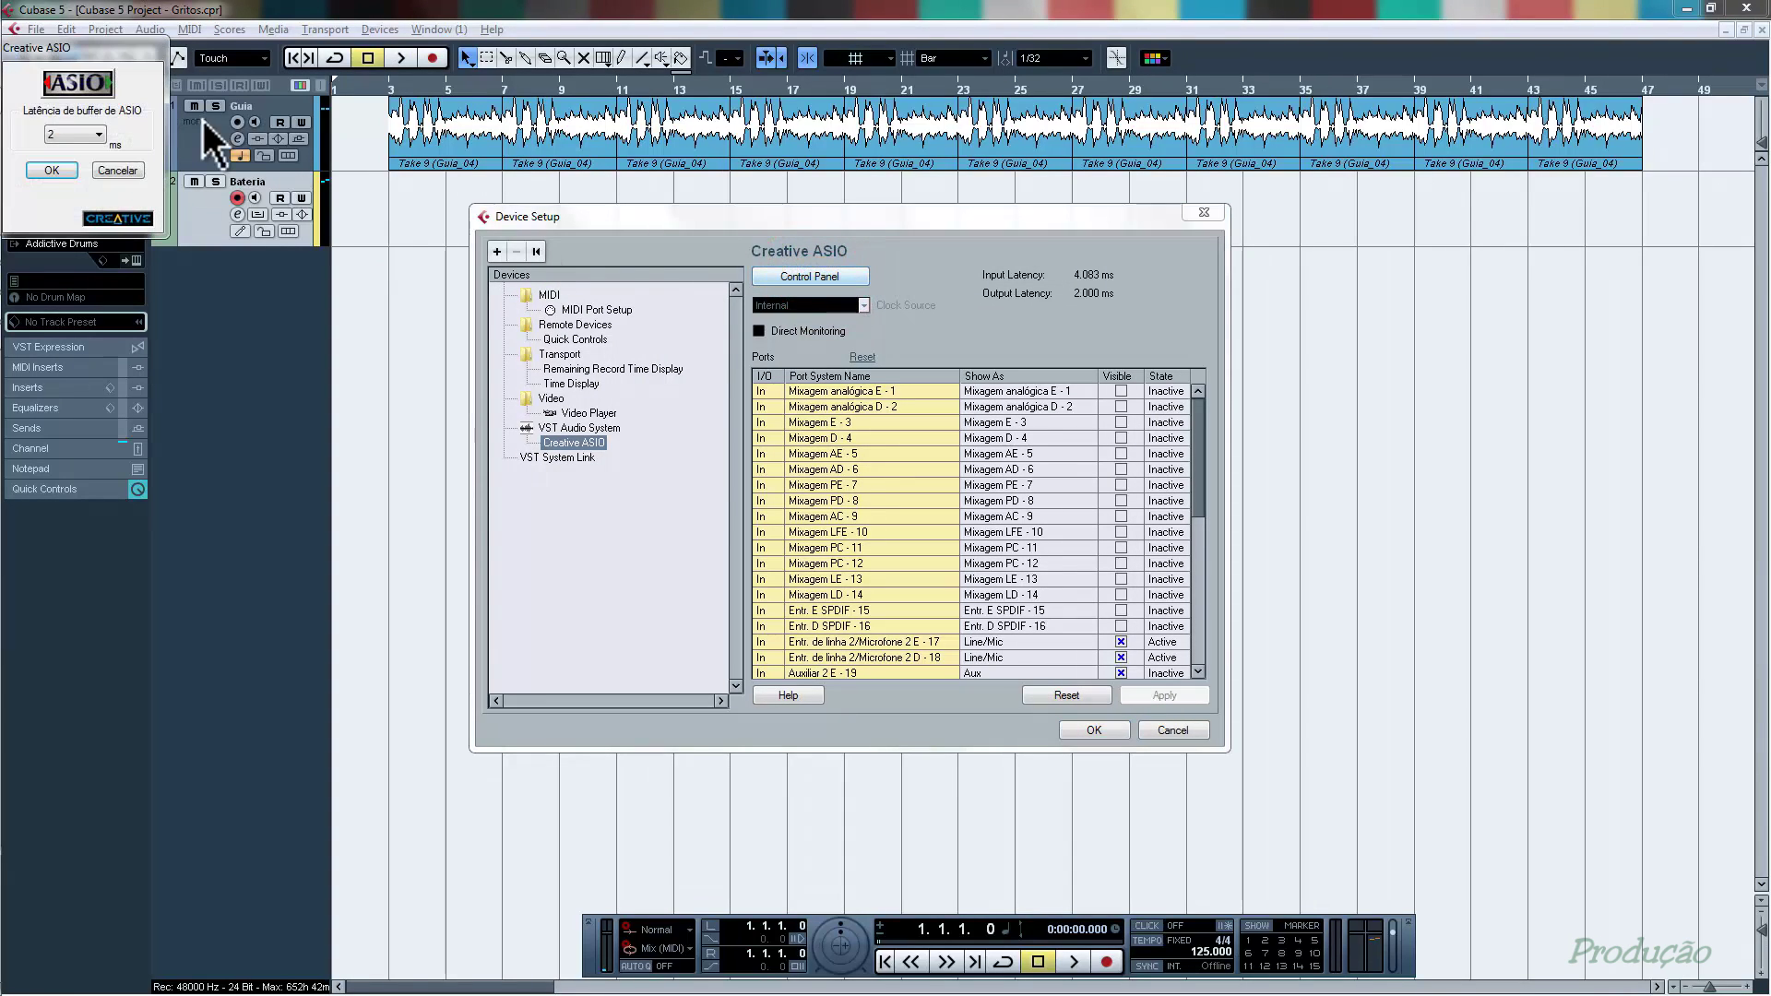
drag(139, 81, 385, 311)
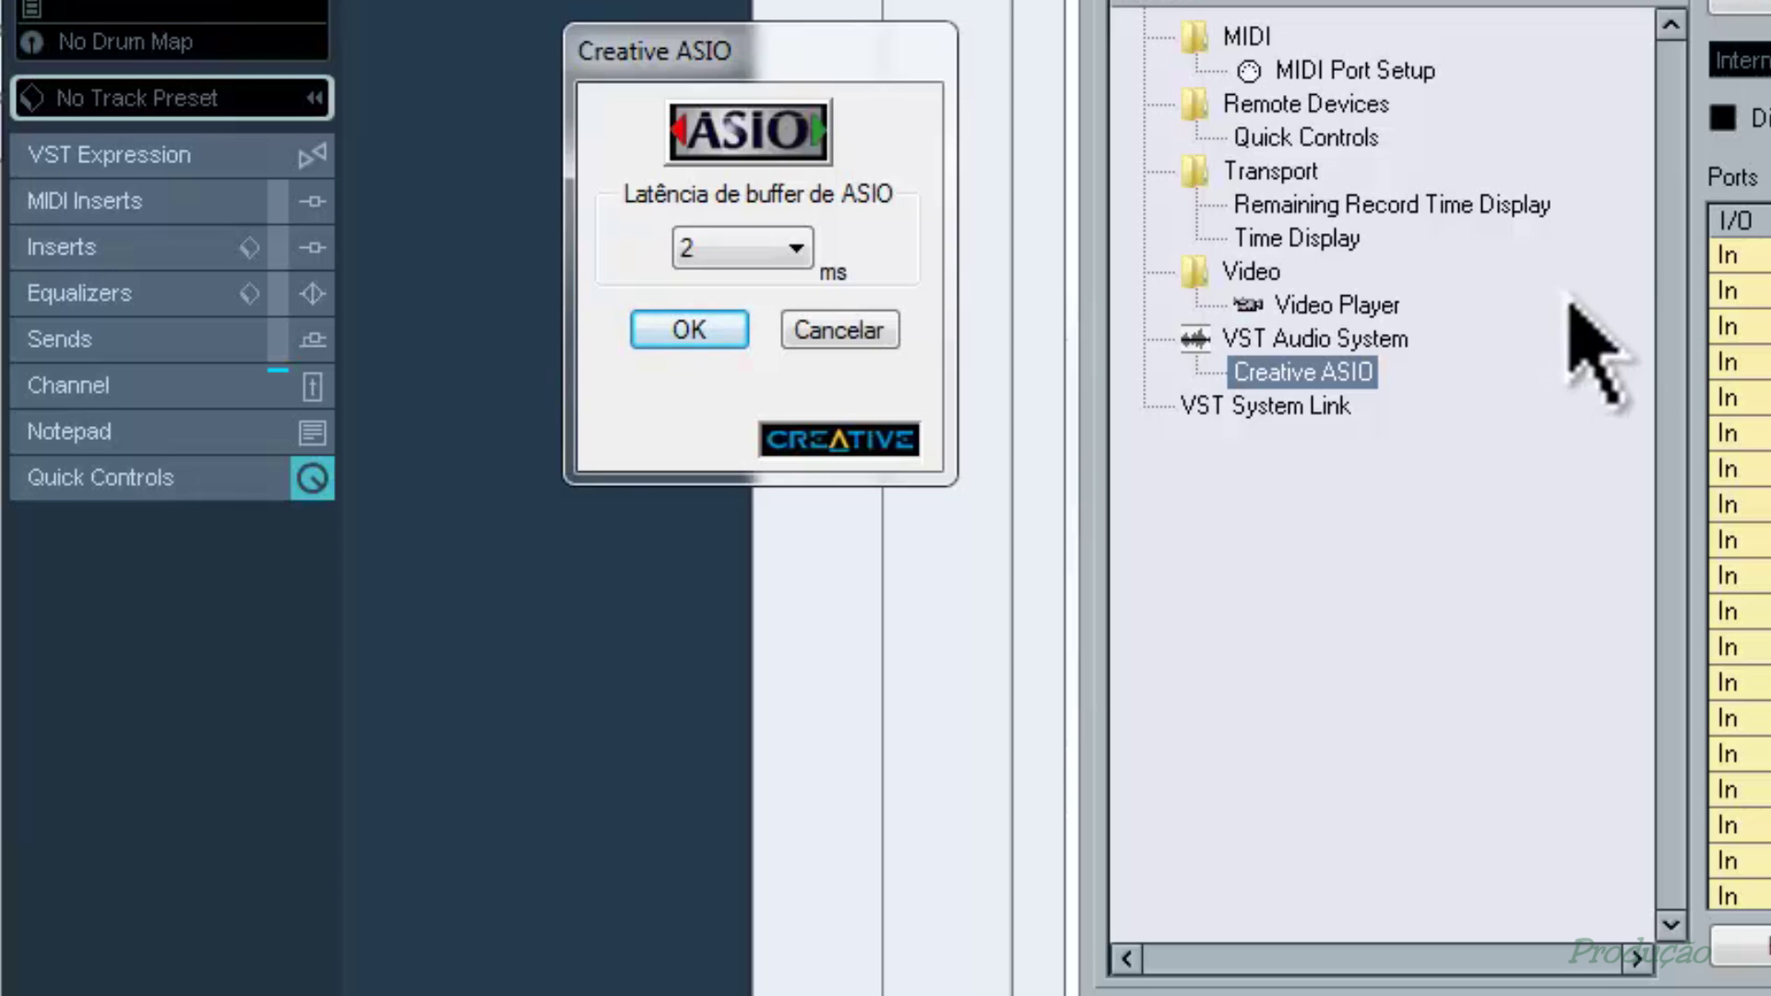
click(796, 248)
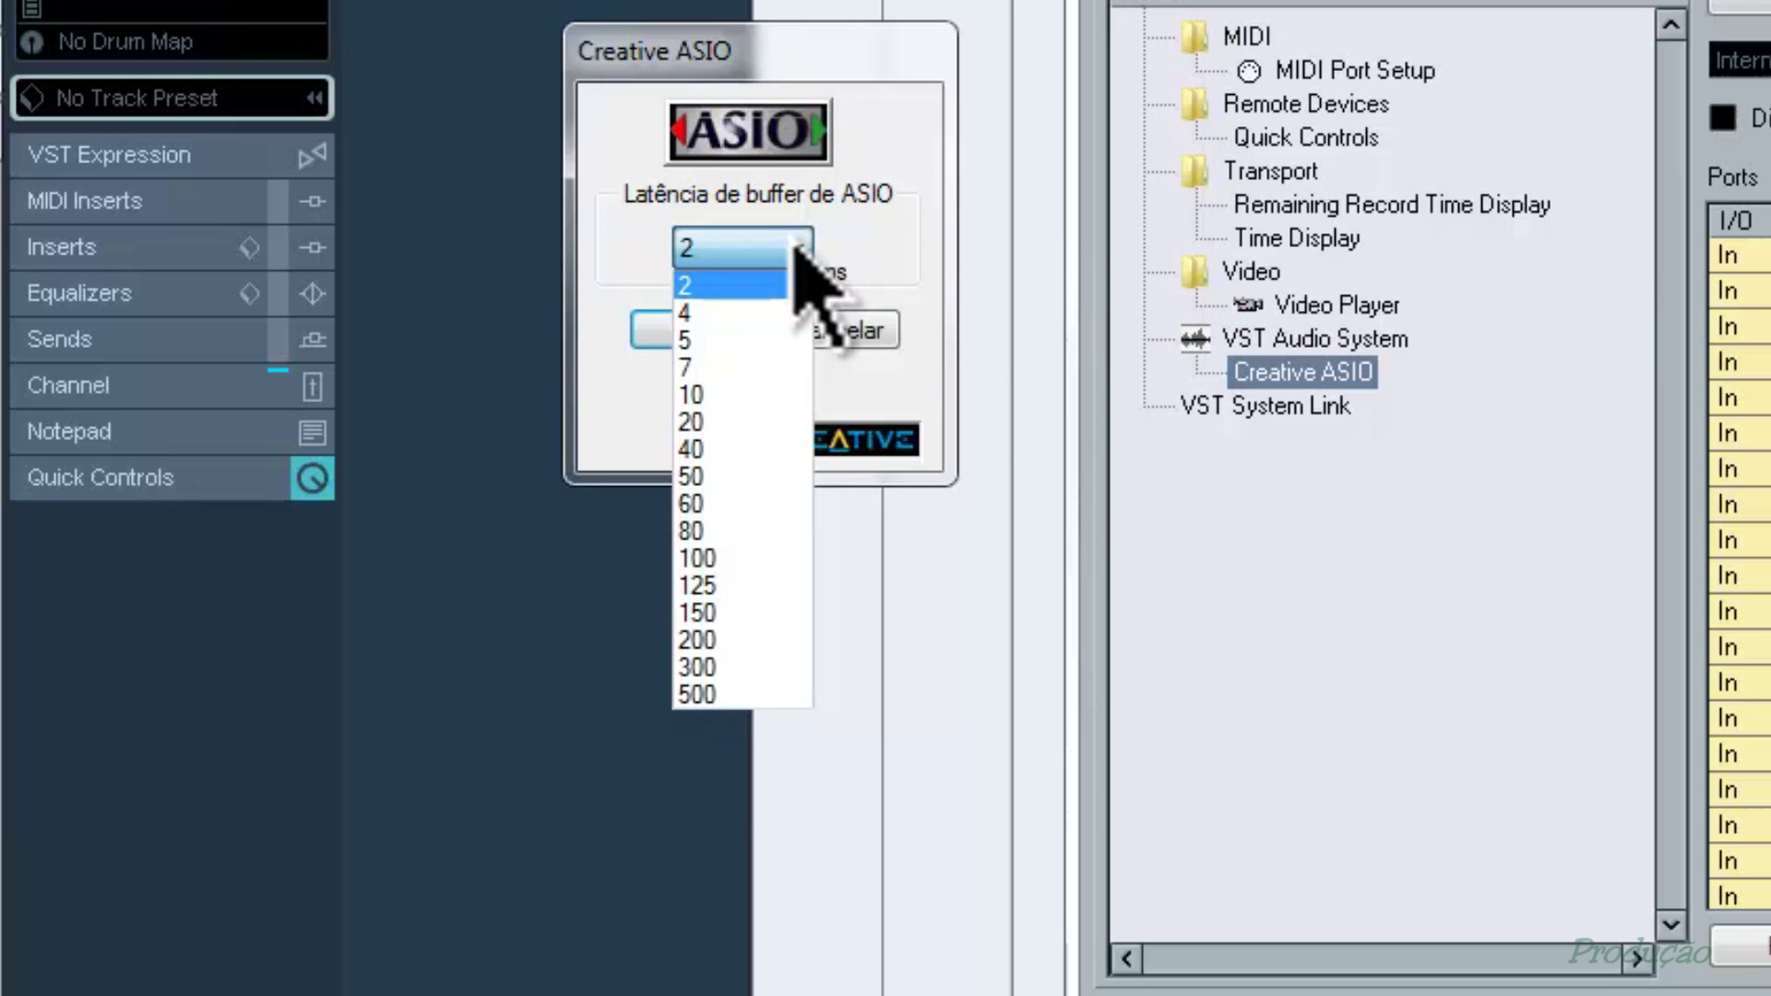
click(734, 447)
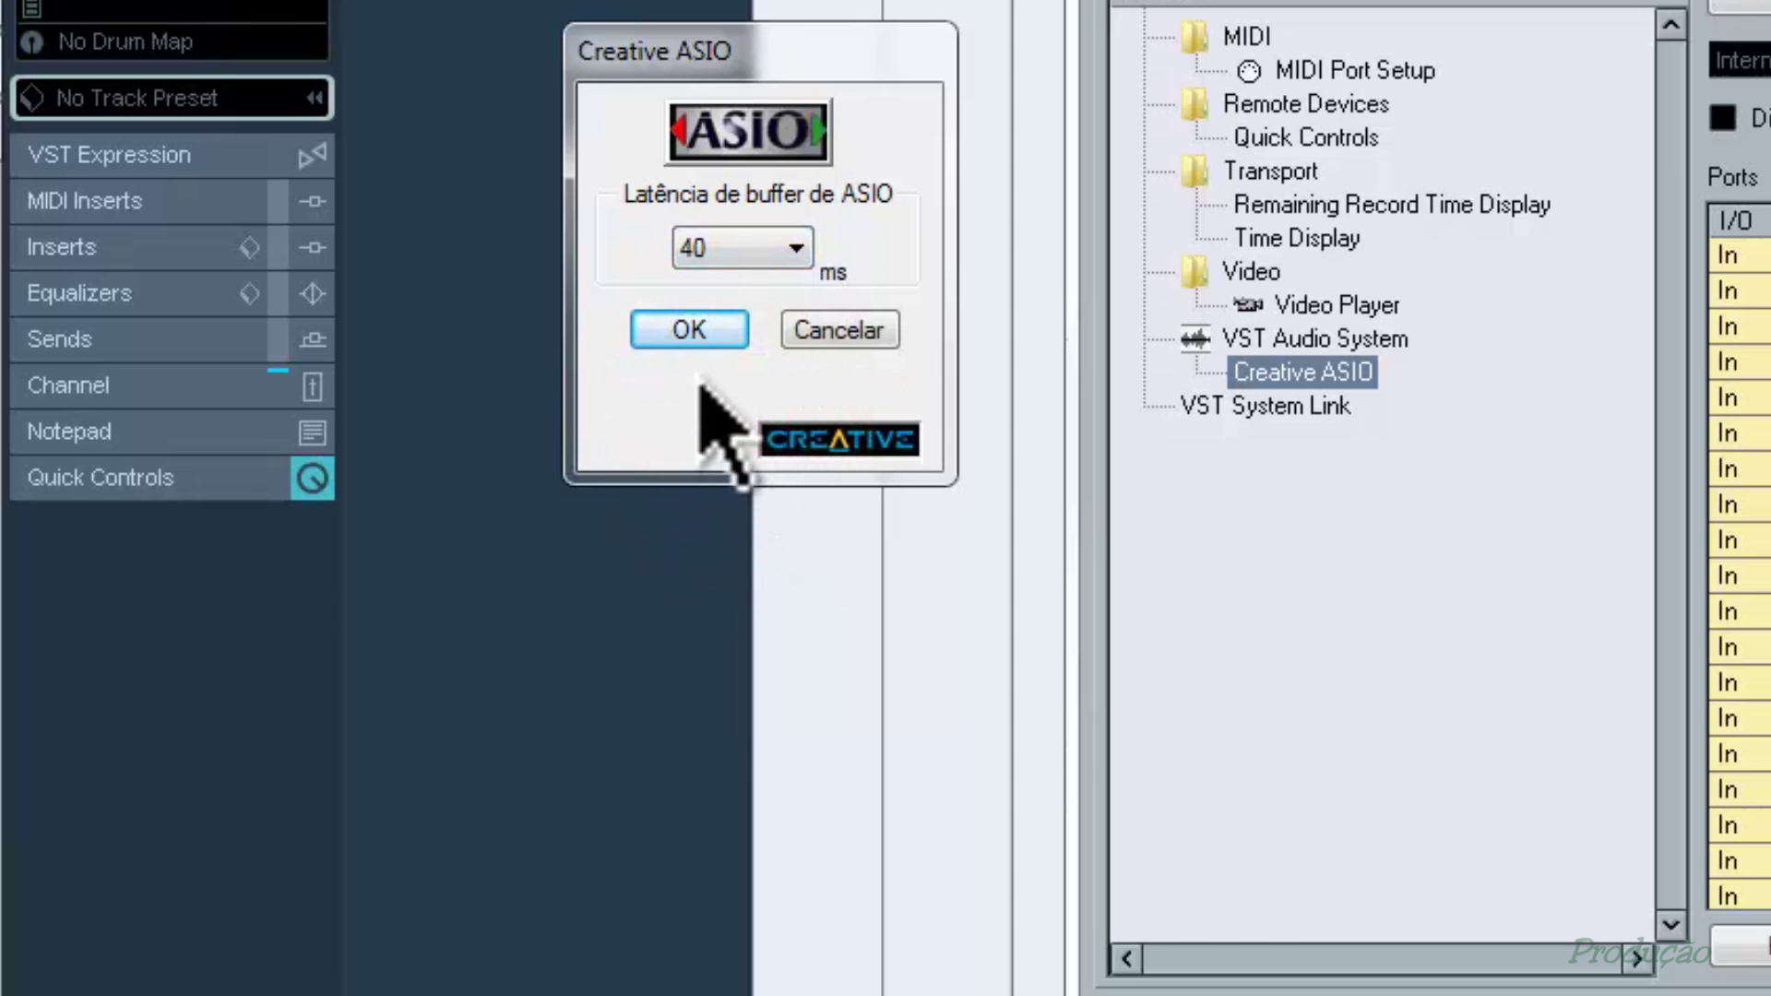
click(689, 329)
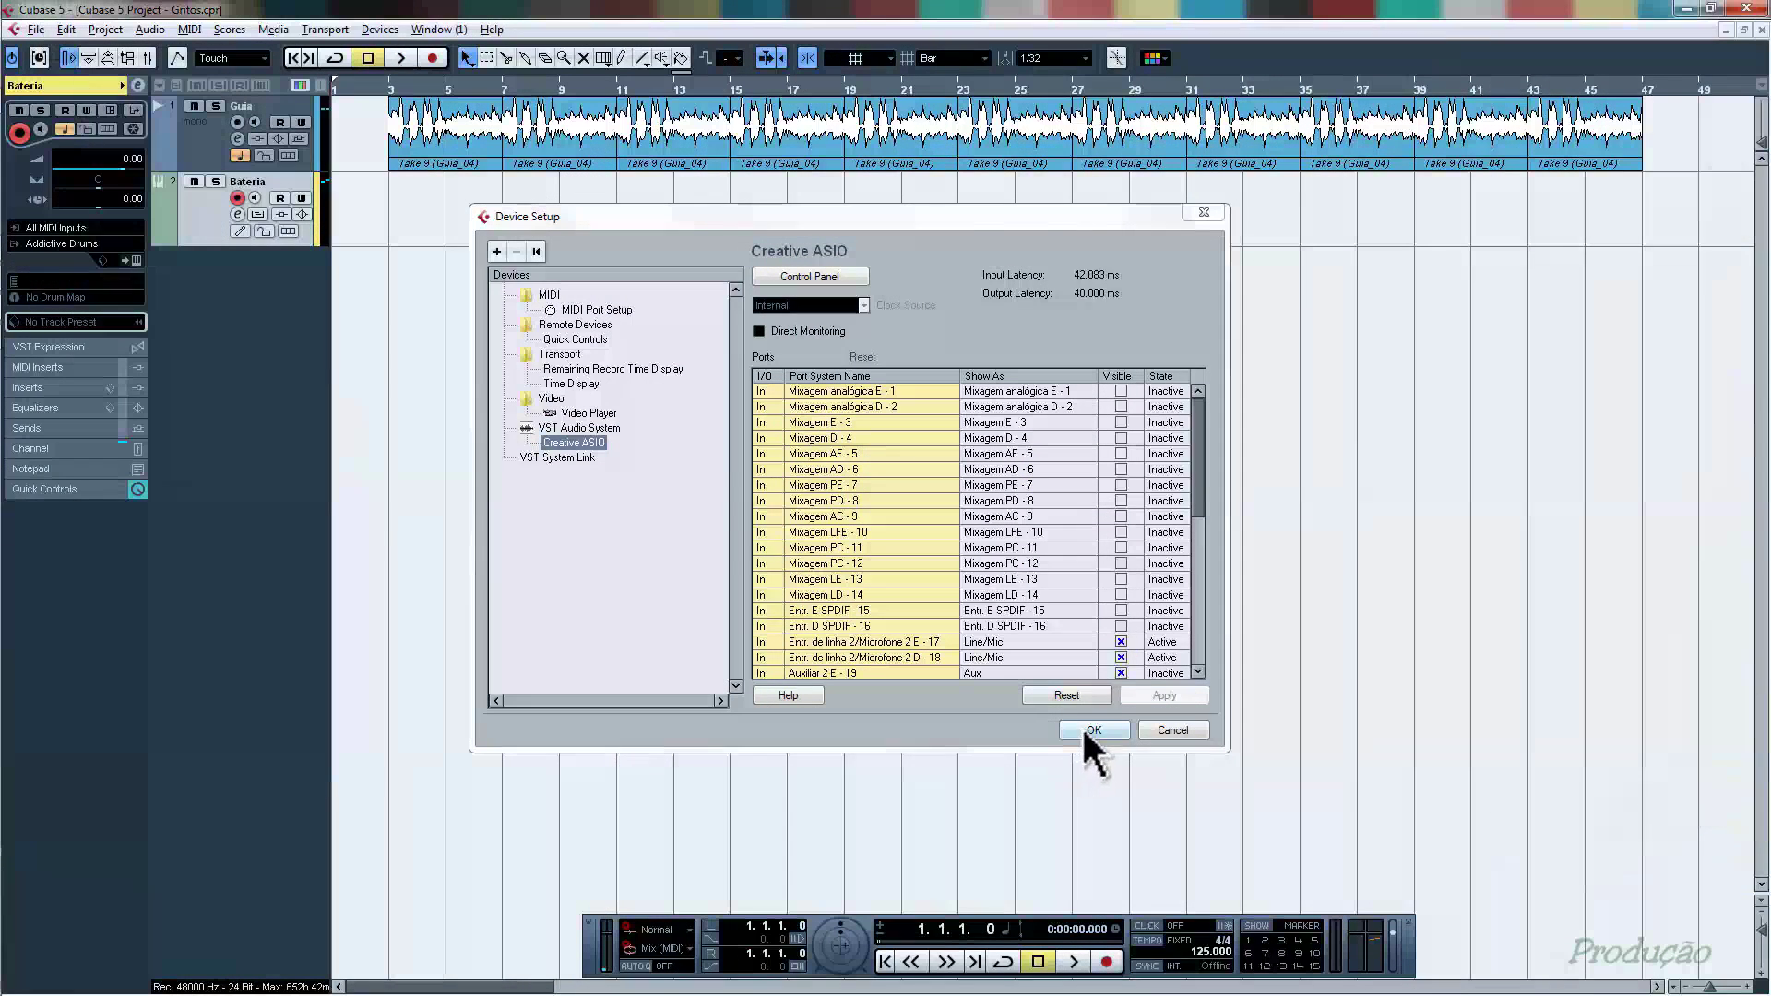
click(1088, 729)
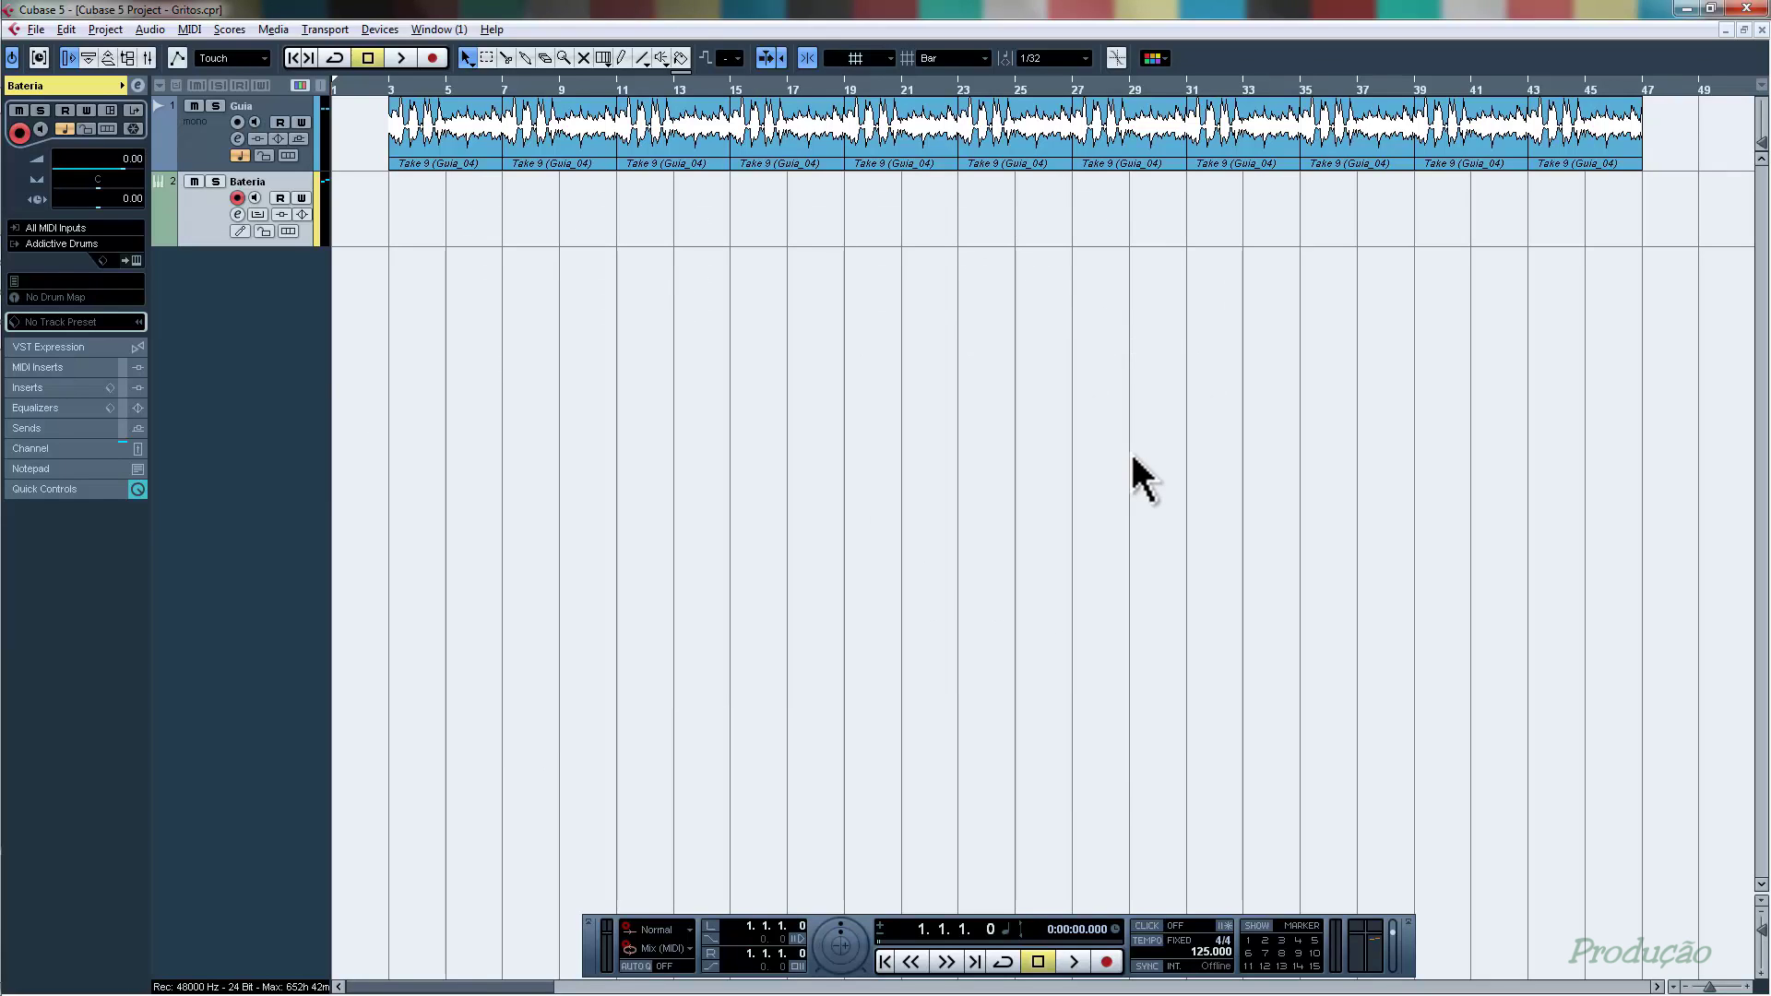
- Show the beat library of Addictive Drums and filter it to the Blues category
click(136, 260)
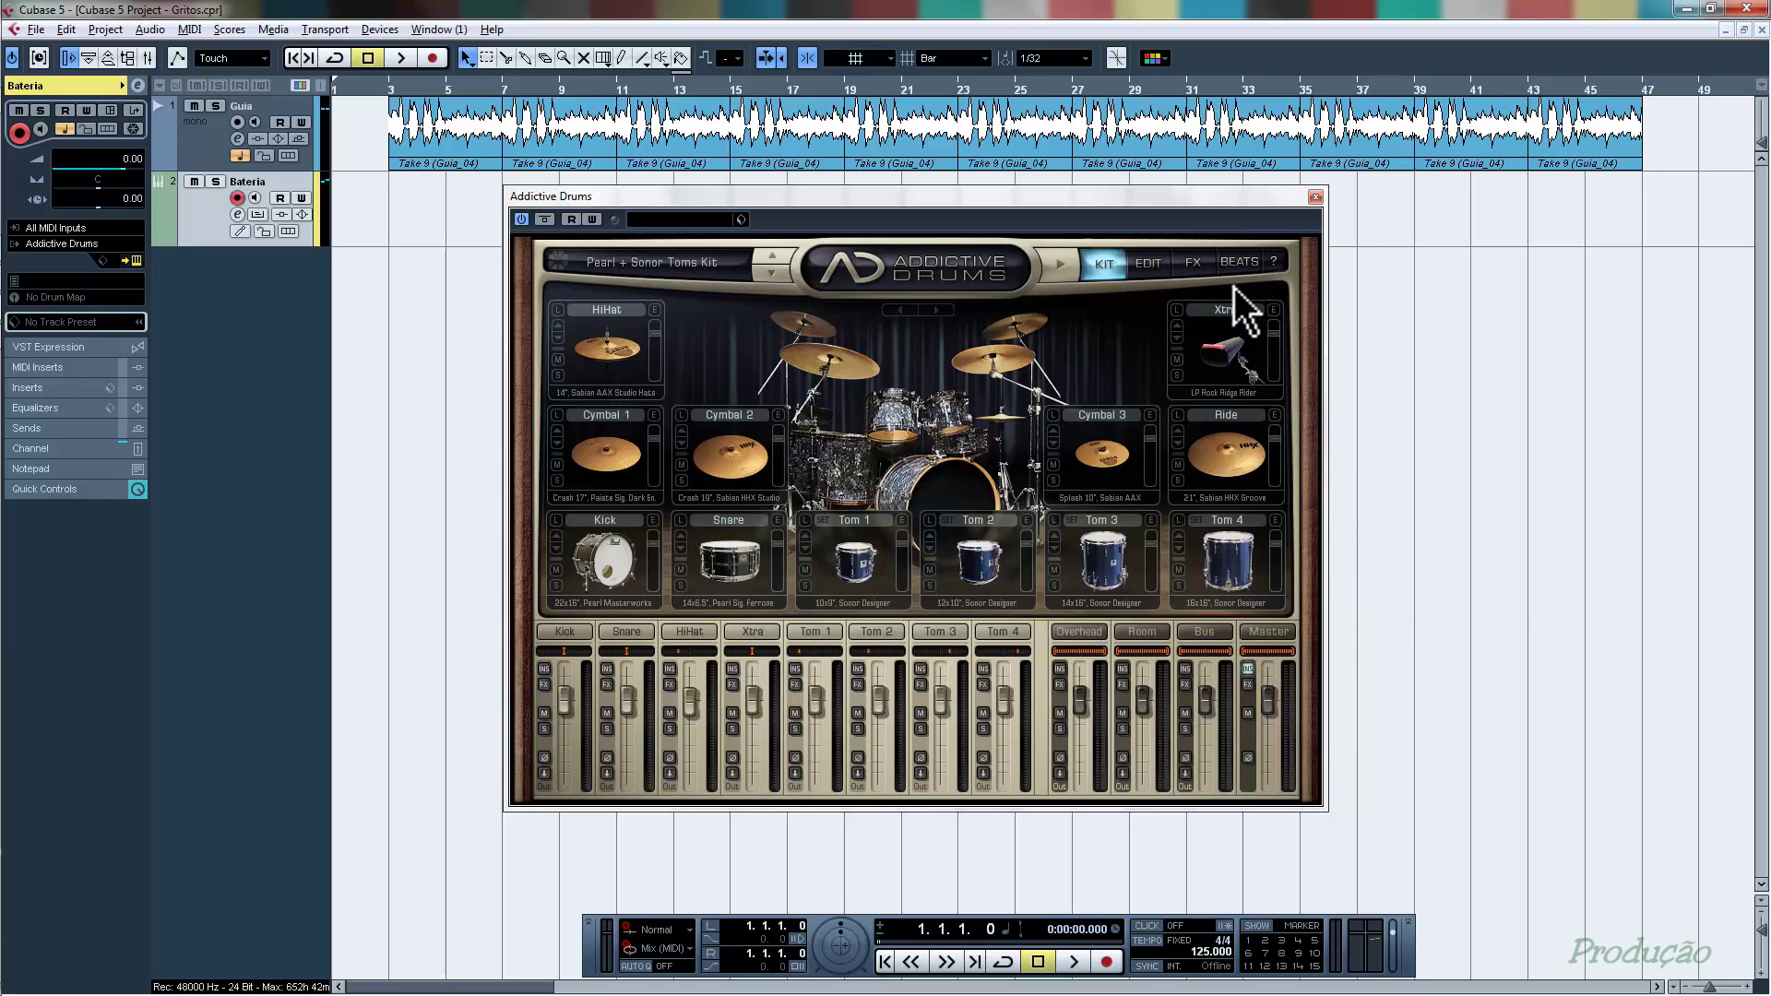
click(1225, 263)
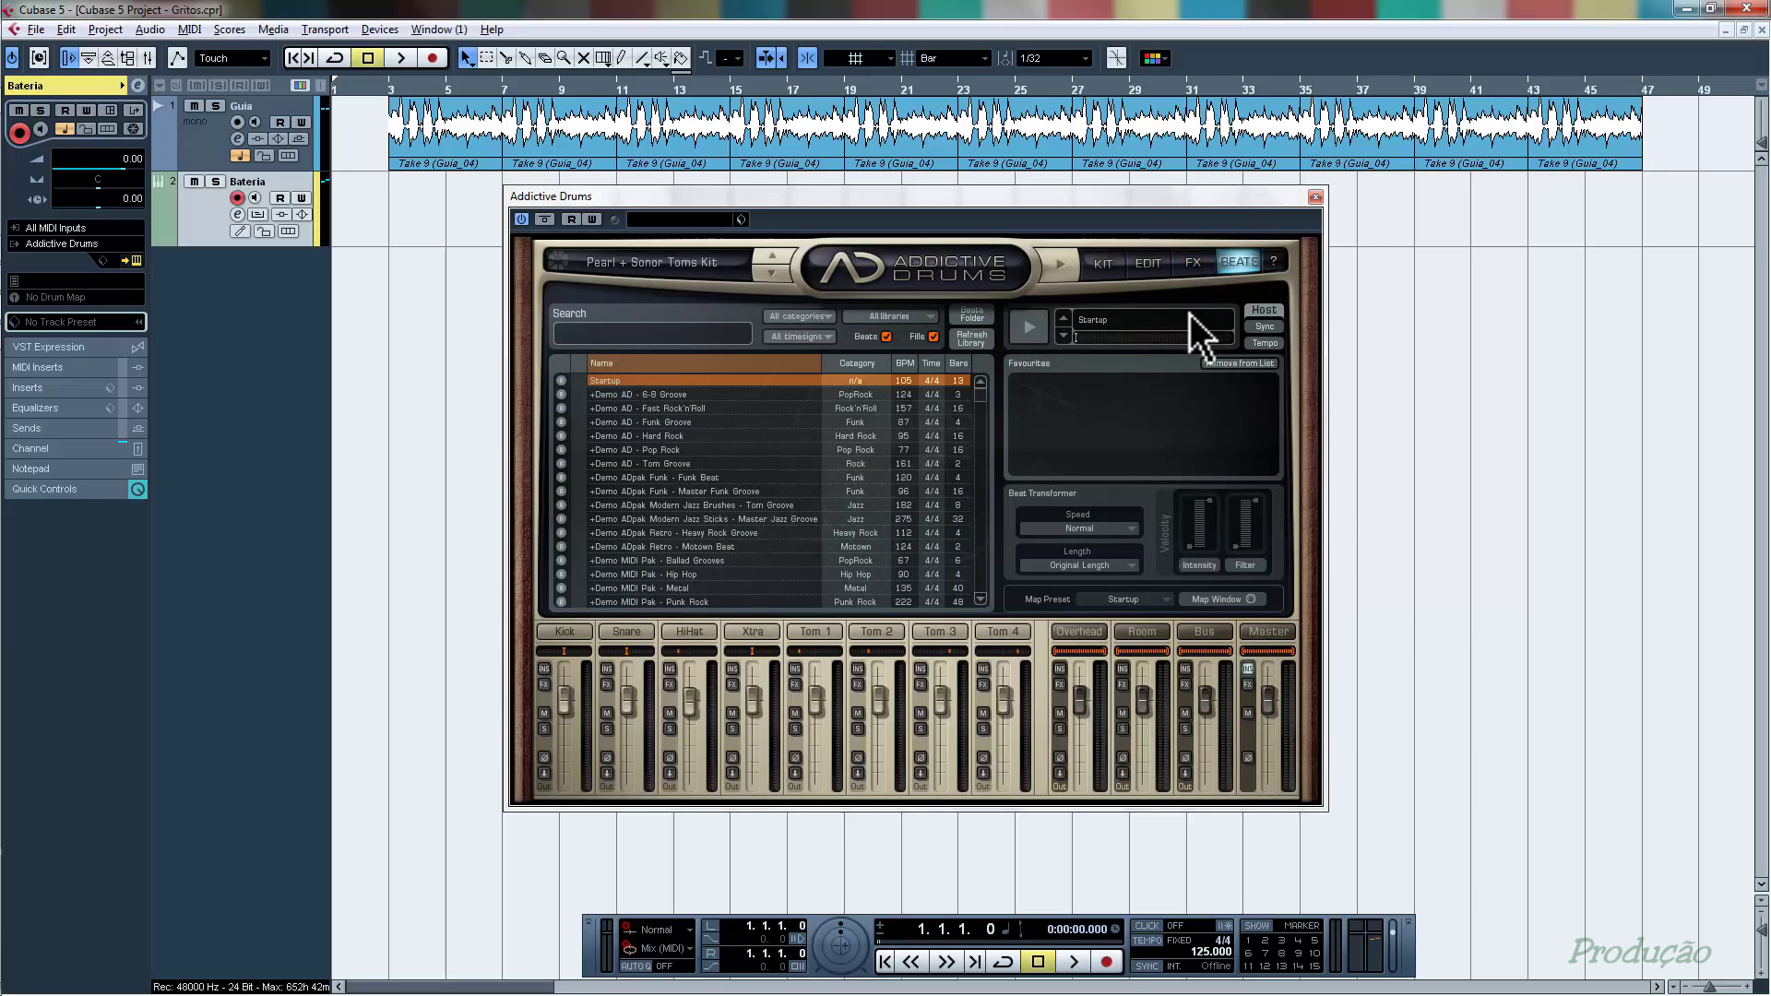
click(823, 318)
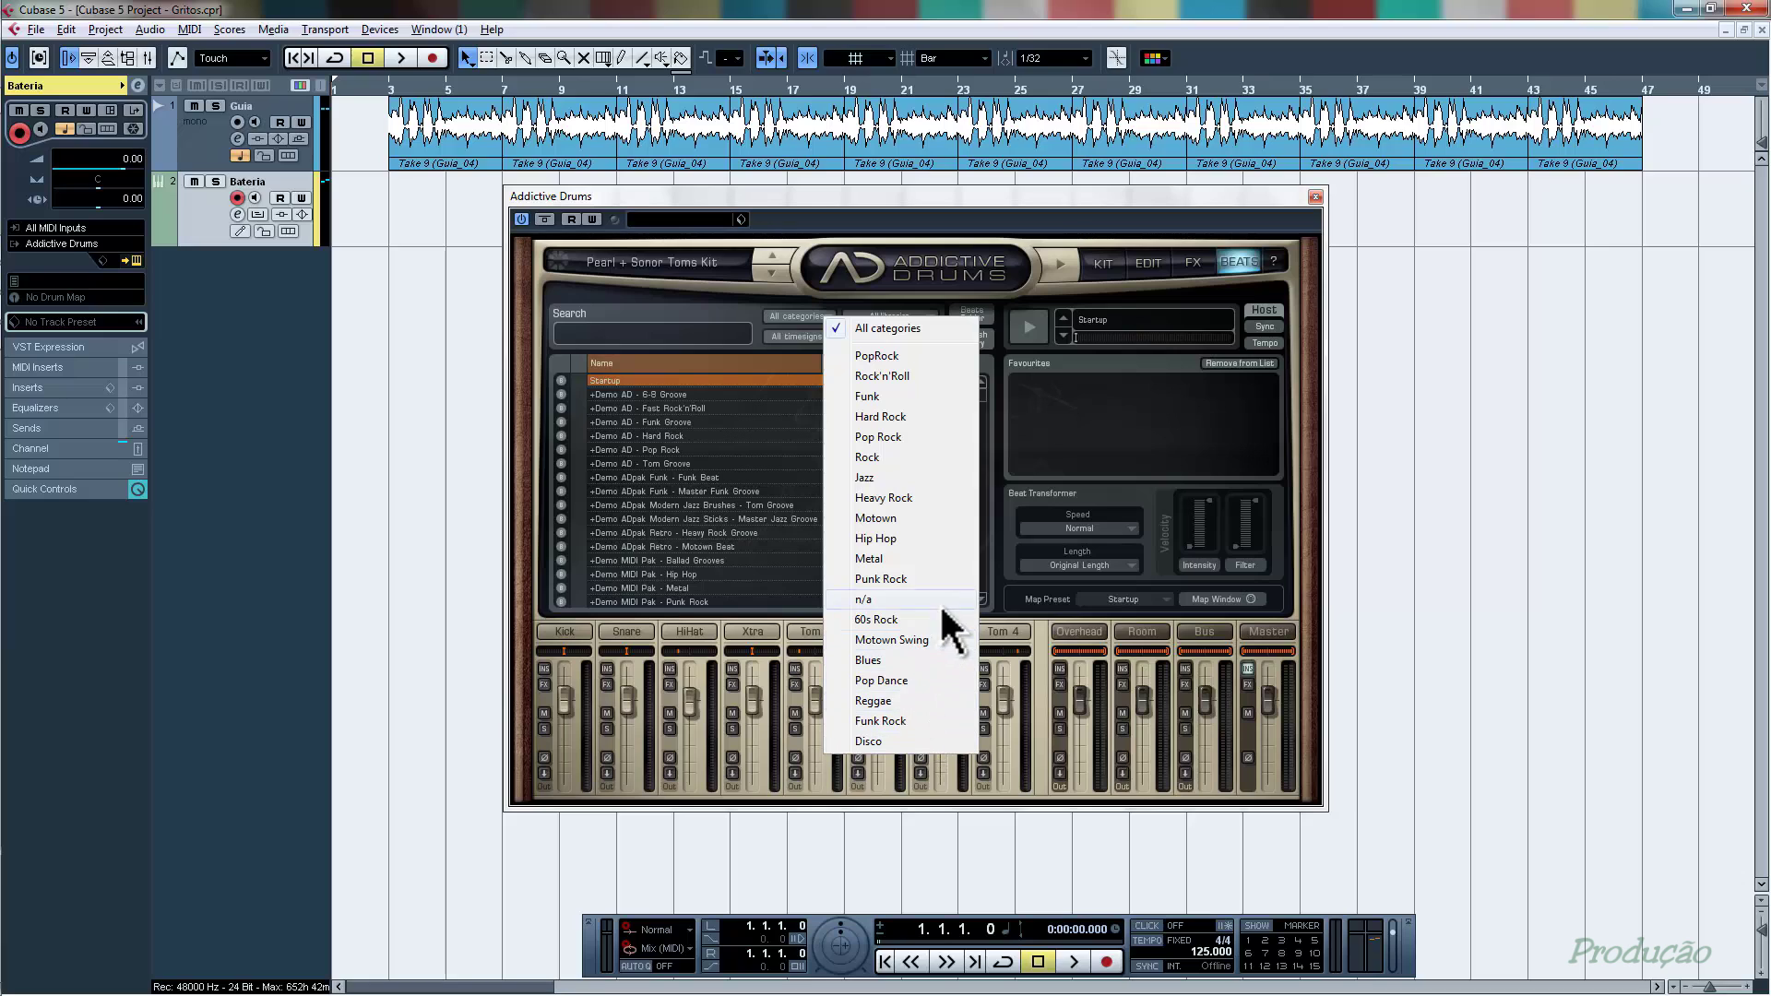
click(876, 659)
- Audition the three blues beats and settle on Bundle - Blues Groove 001, stopping its preview
click(641, 384)
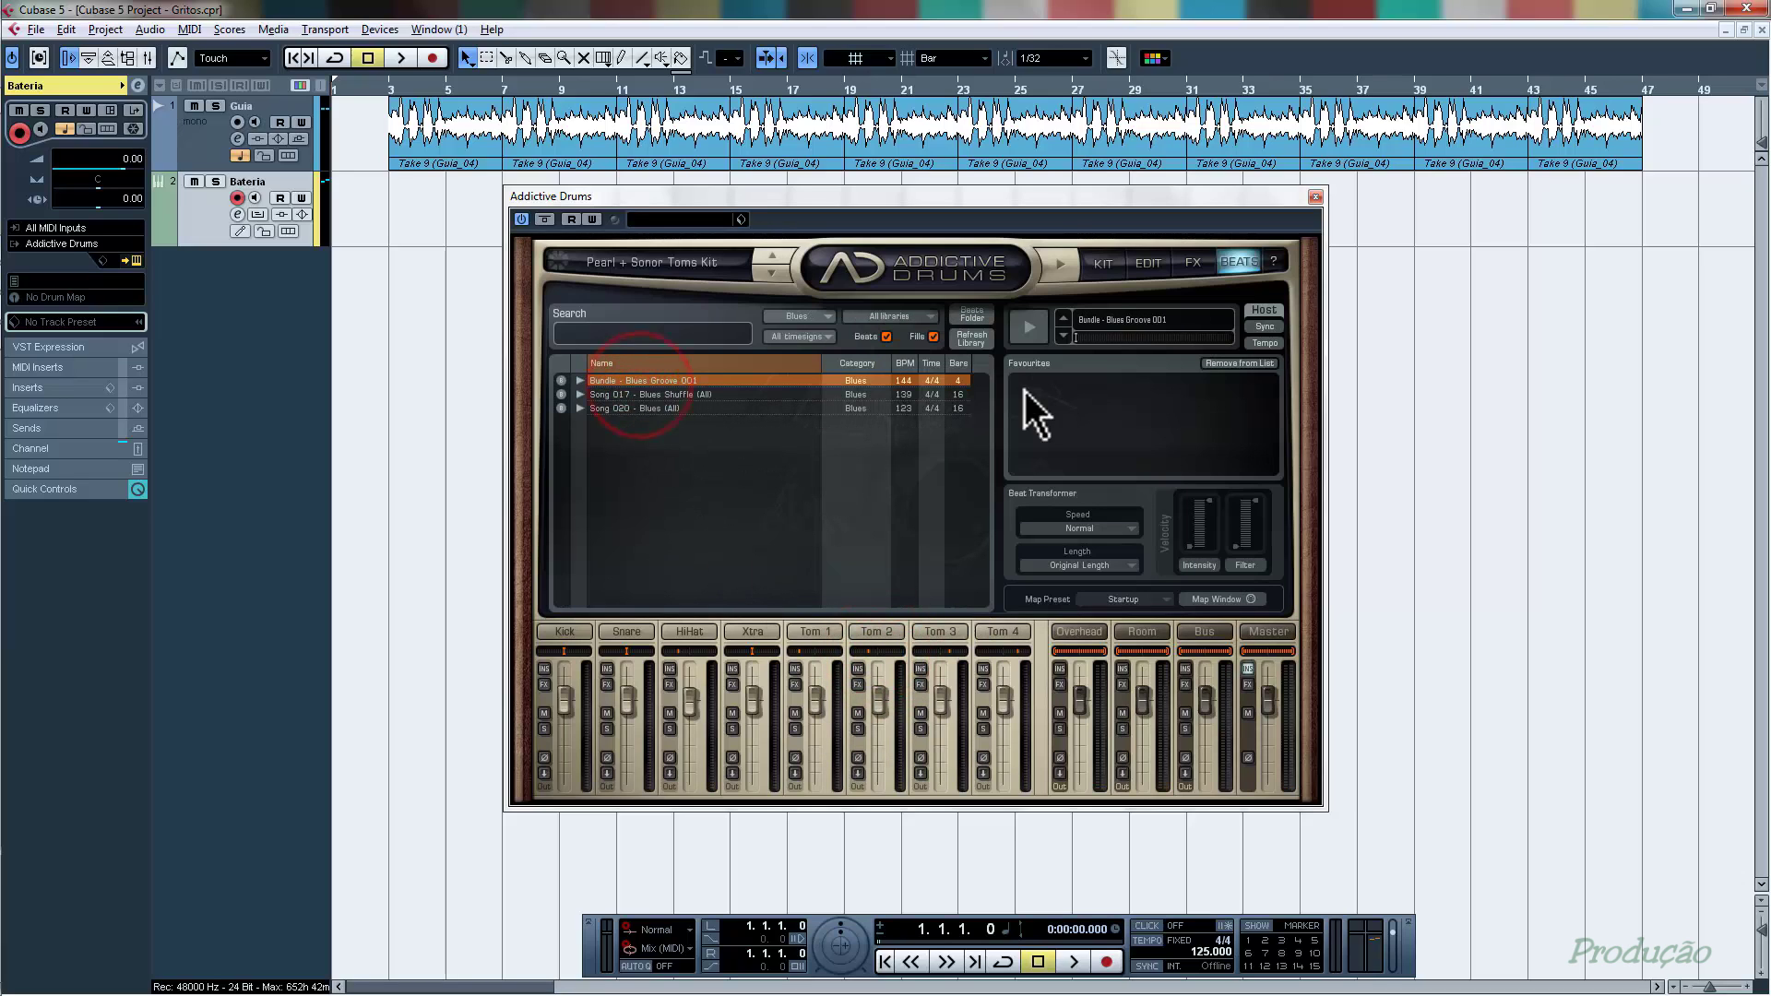
click(1028, 329)
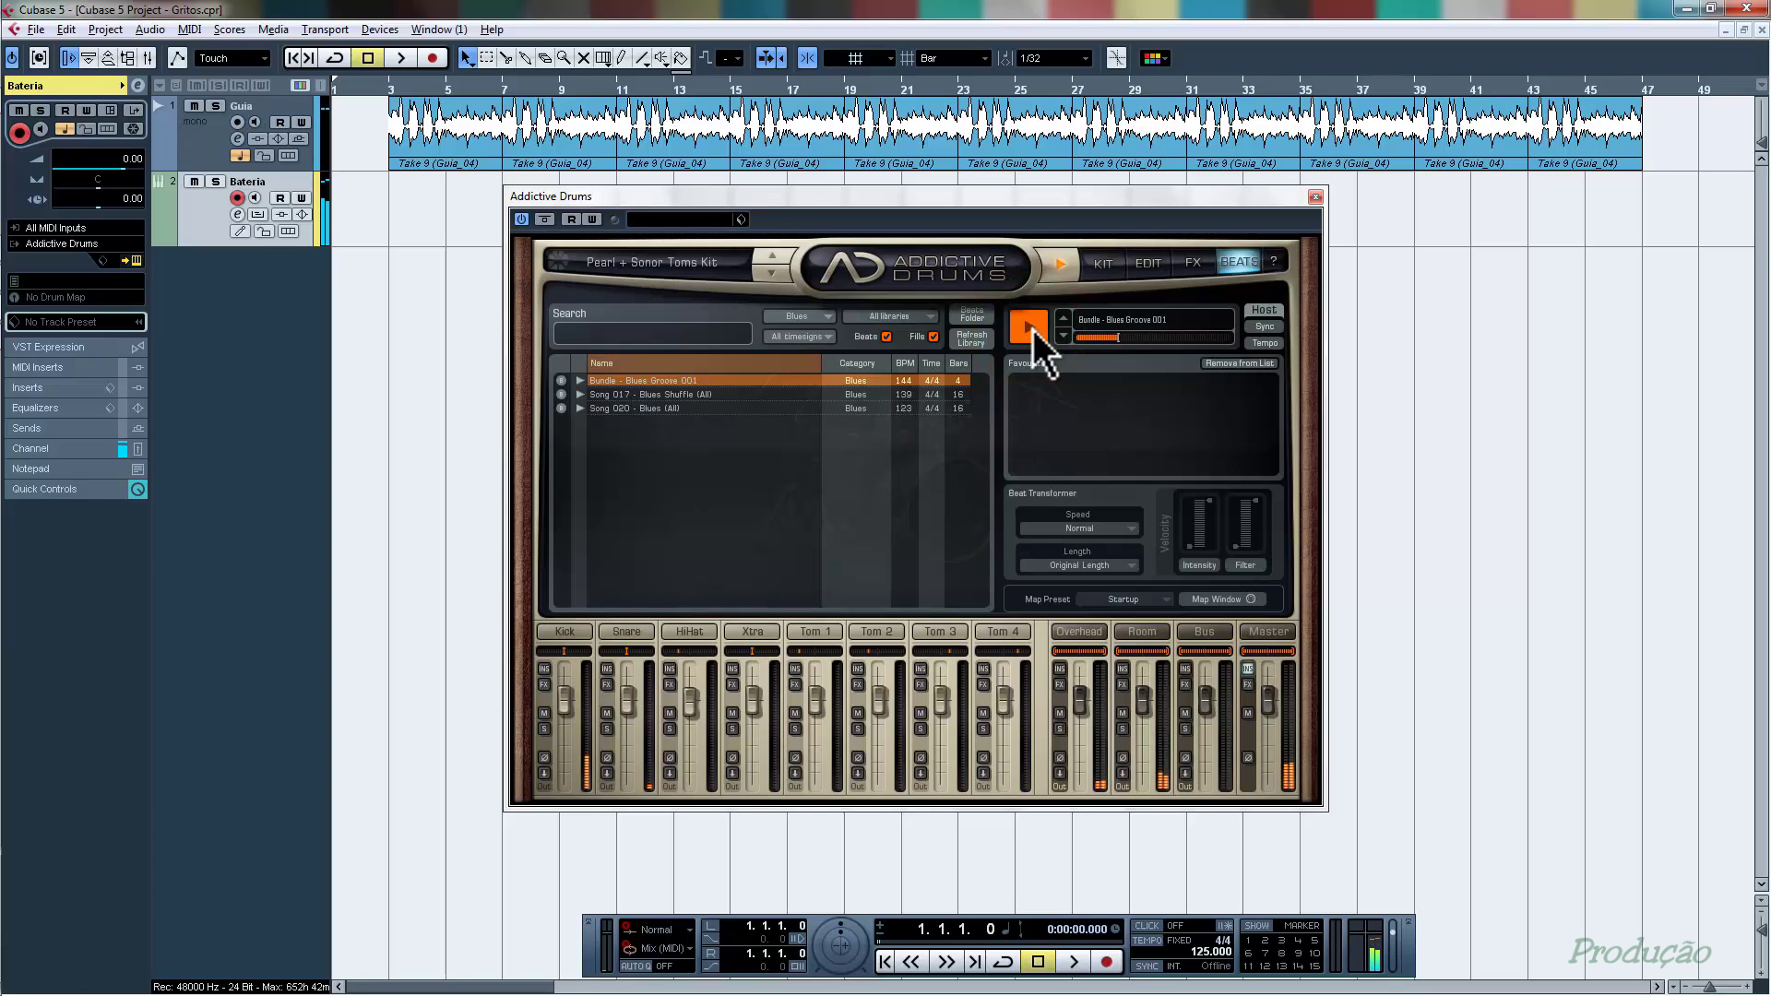
click(669, 396)
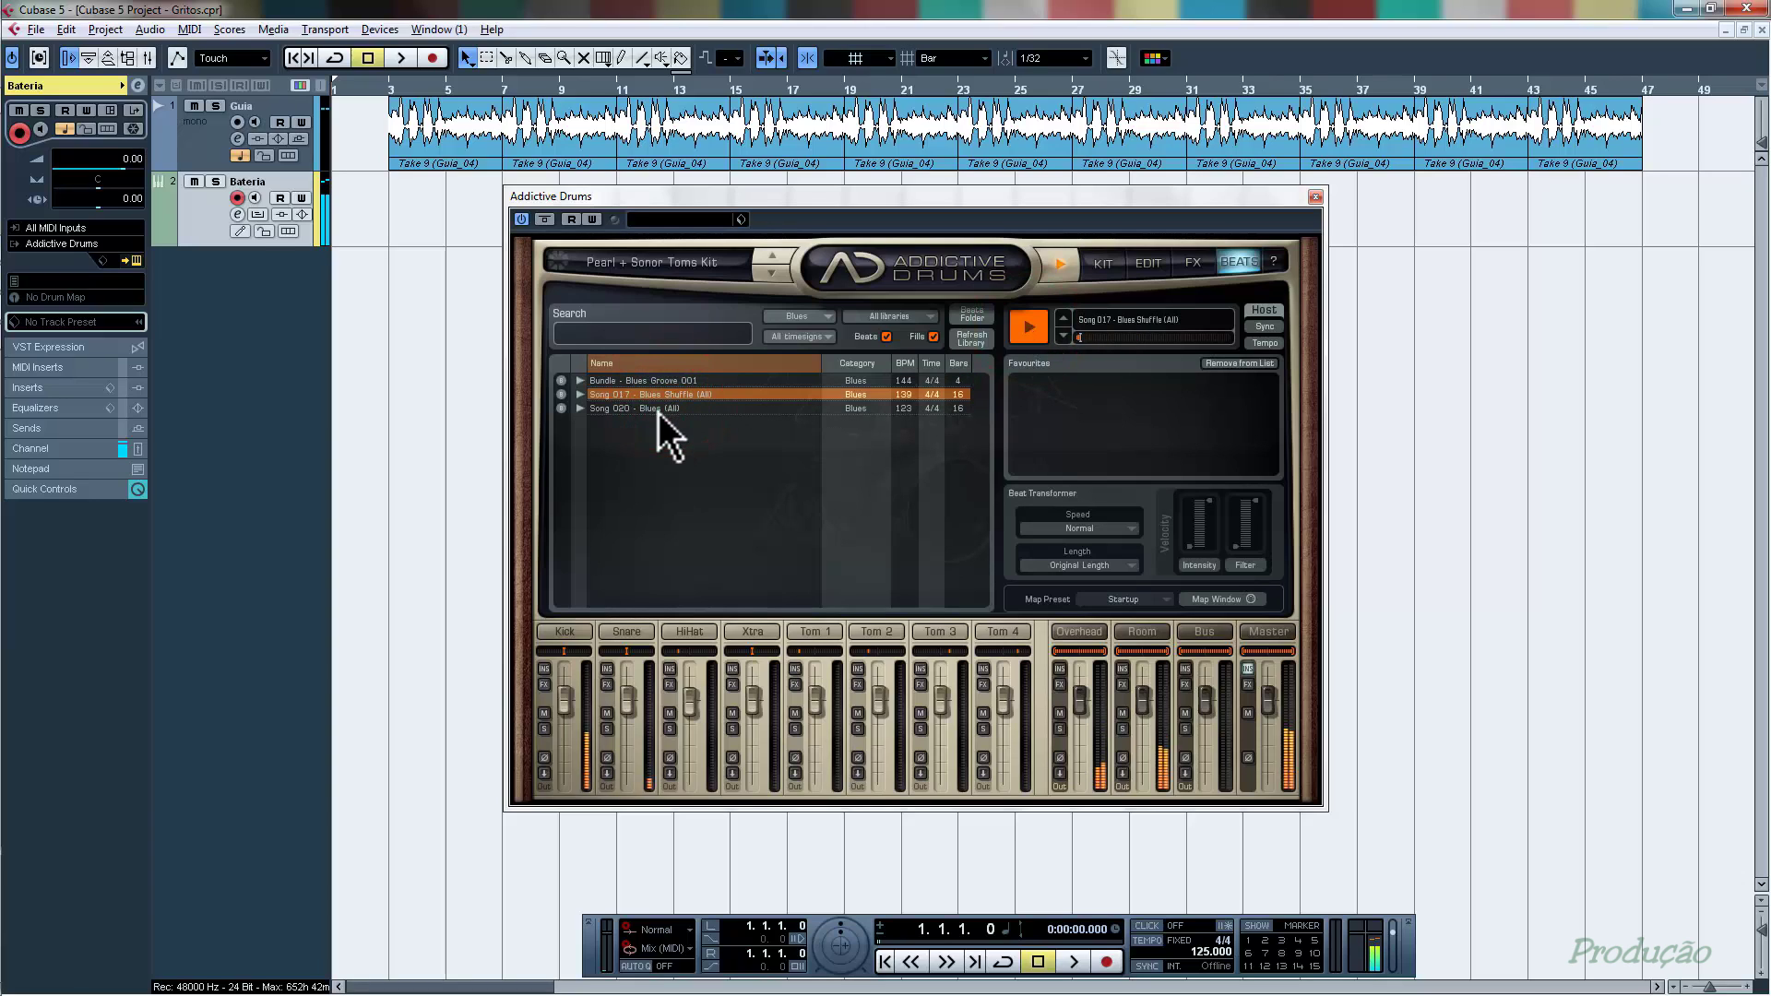
click(659, 412)
click(677, 382)
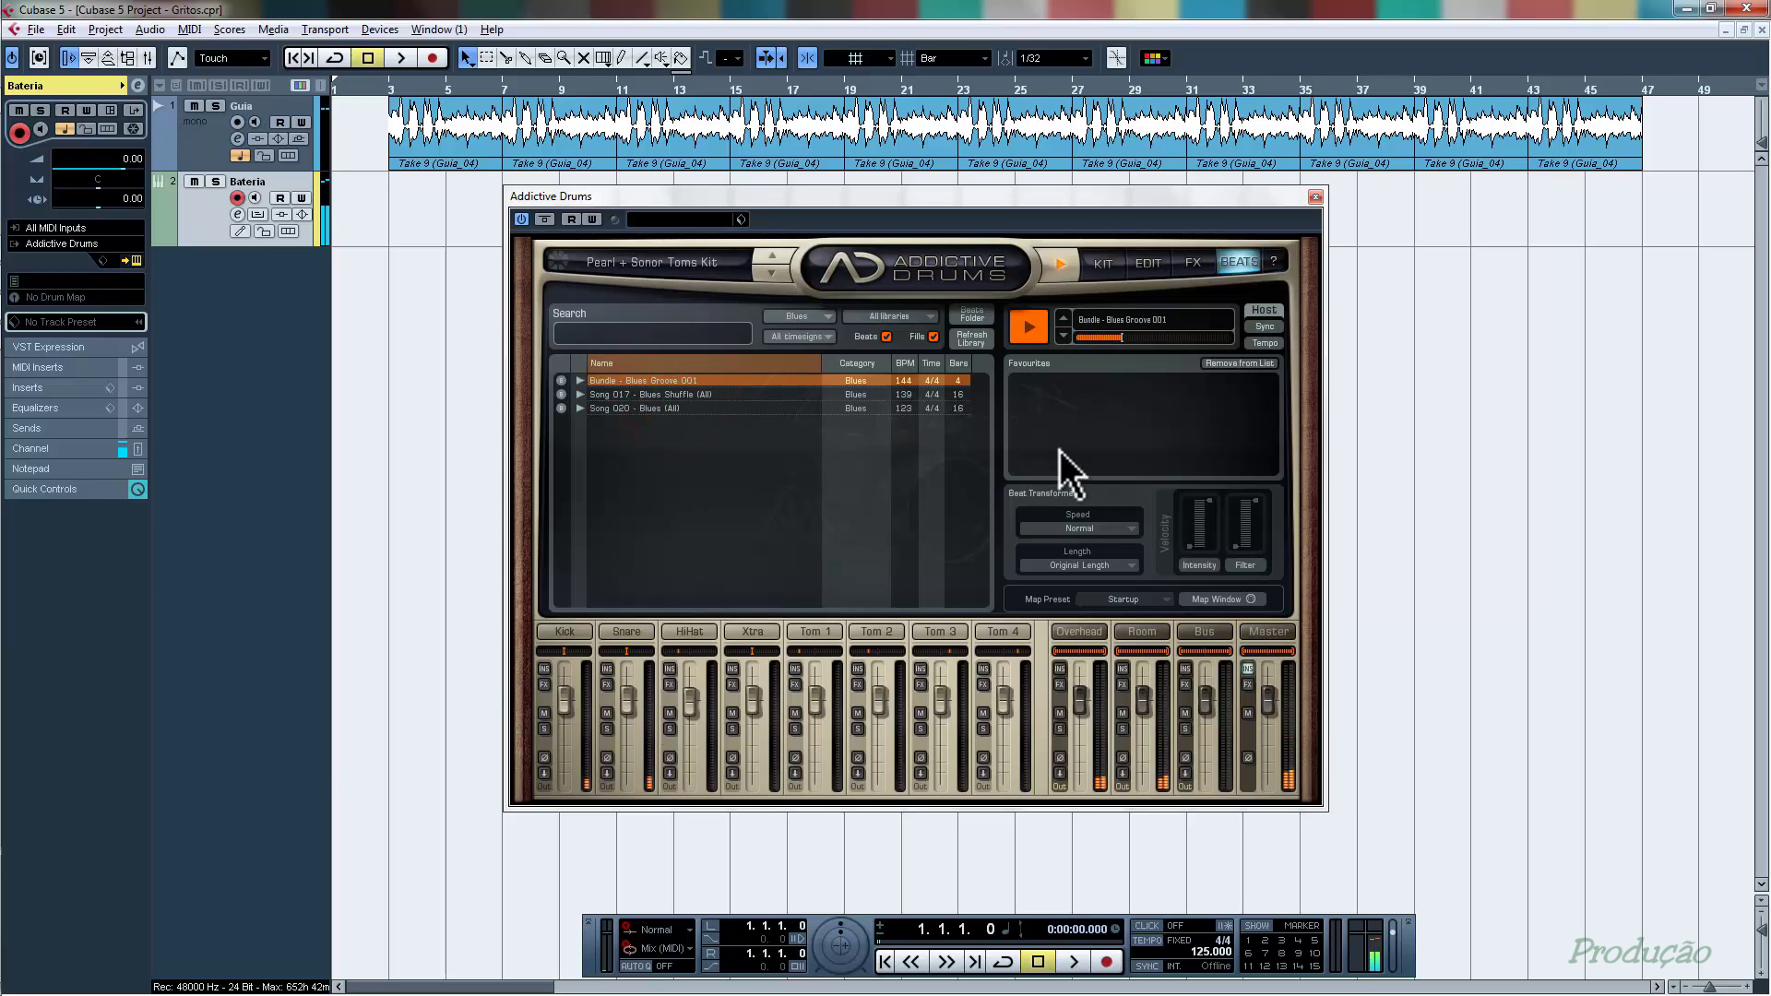
click(1030, 328)
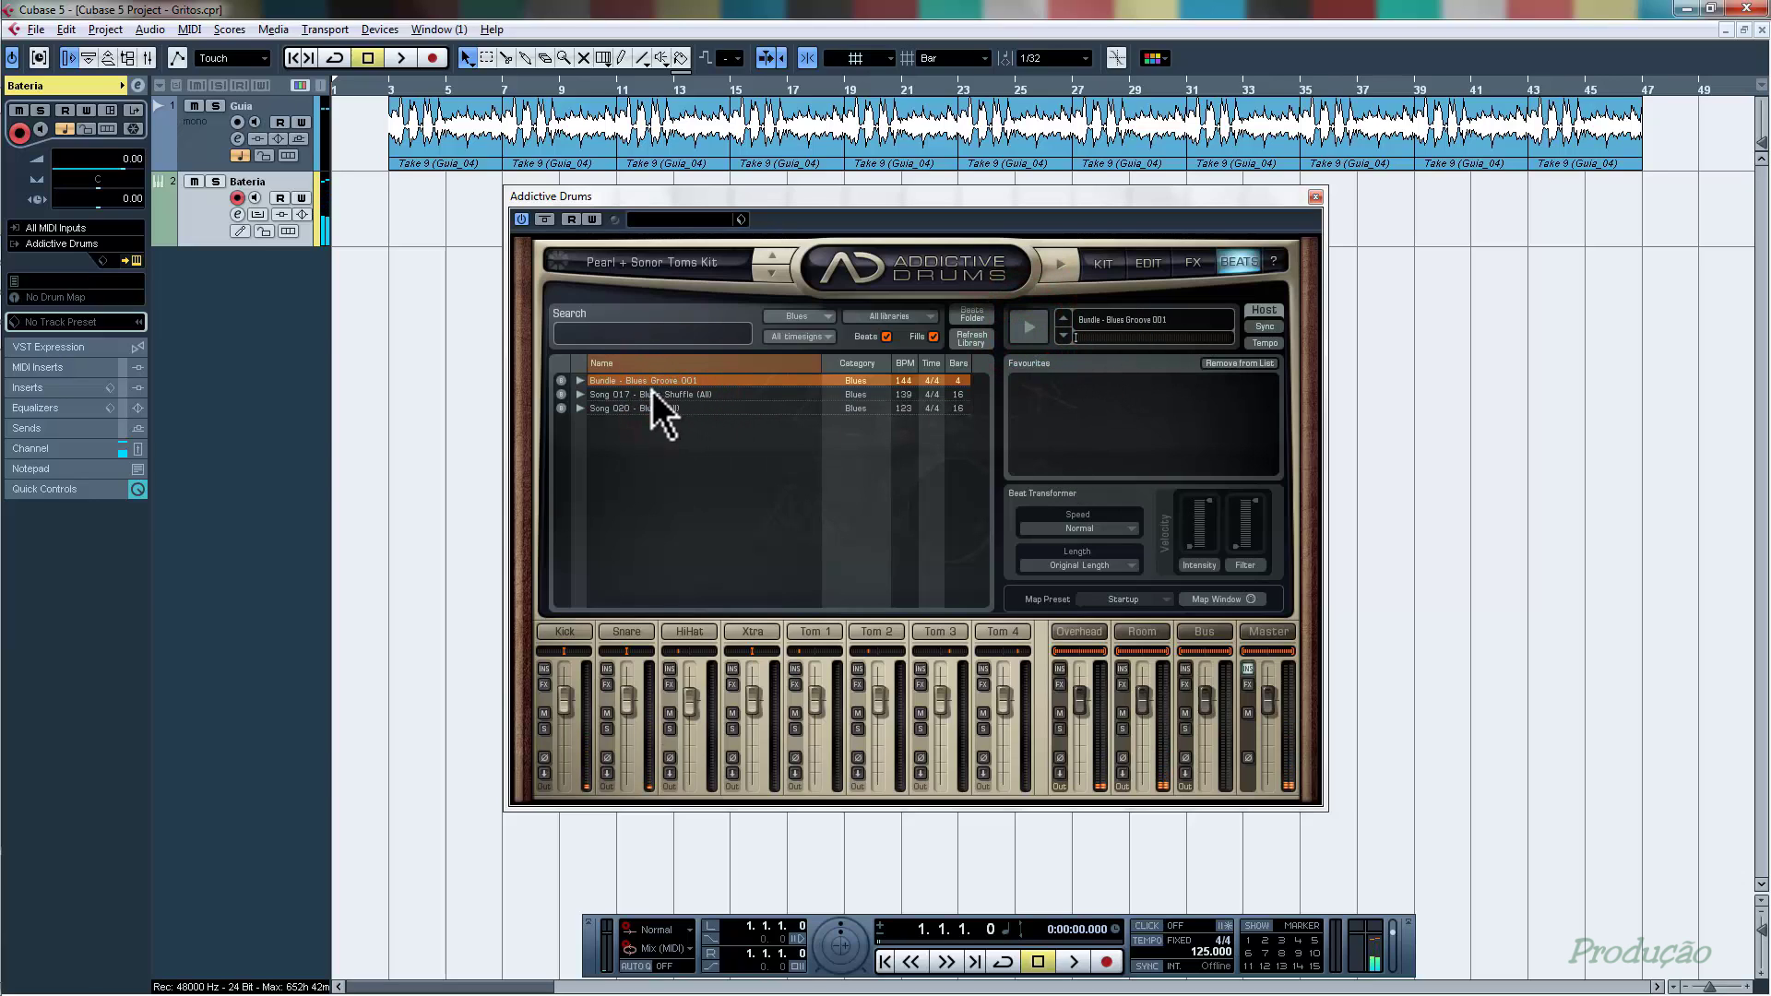
- Add Bundle - Blues Groove 001 to the favourites and place it on the drum track at bar 4
drag(646, 383, 1068, 412)
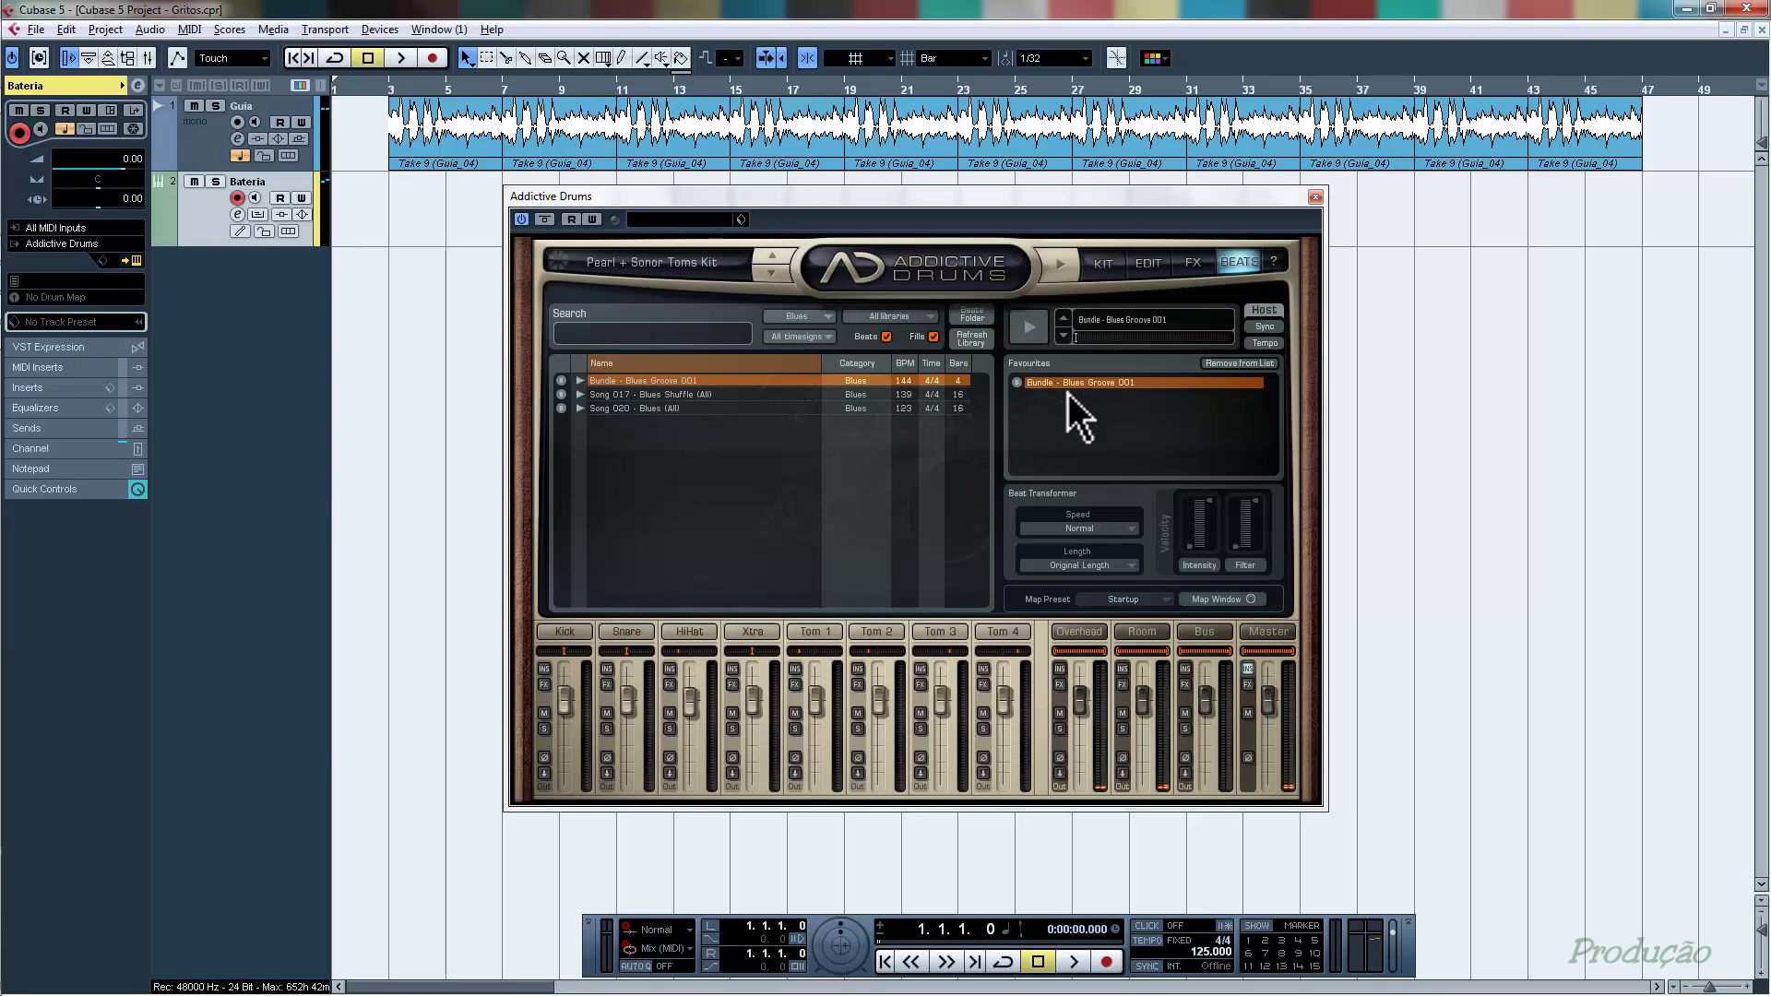
drag(1072, 386, 435, 220)
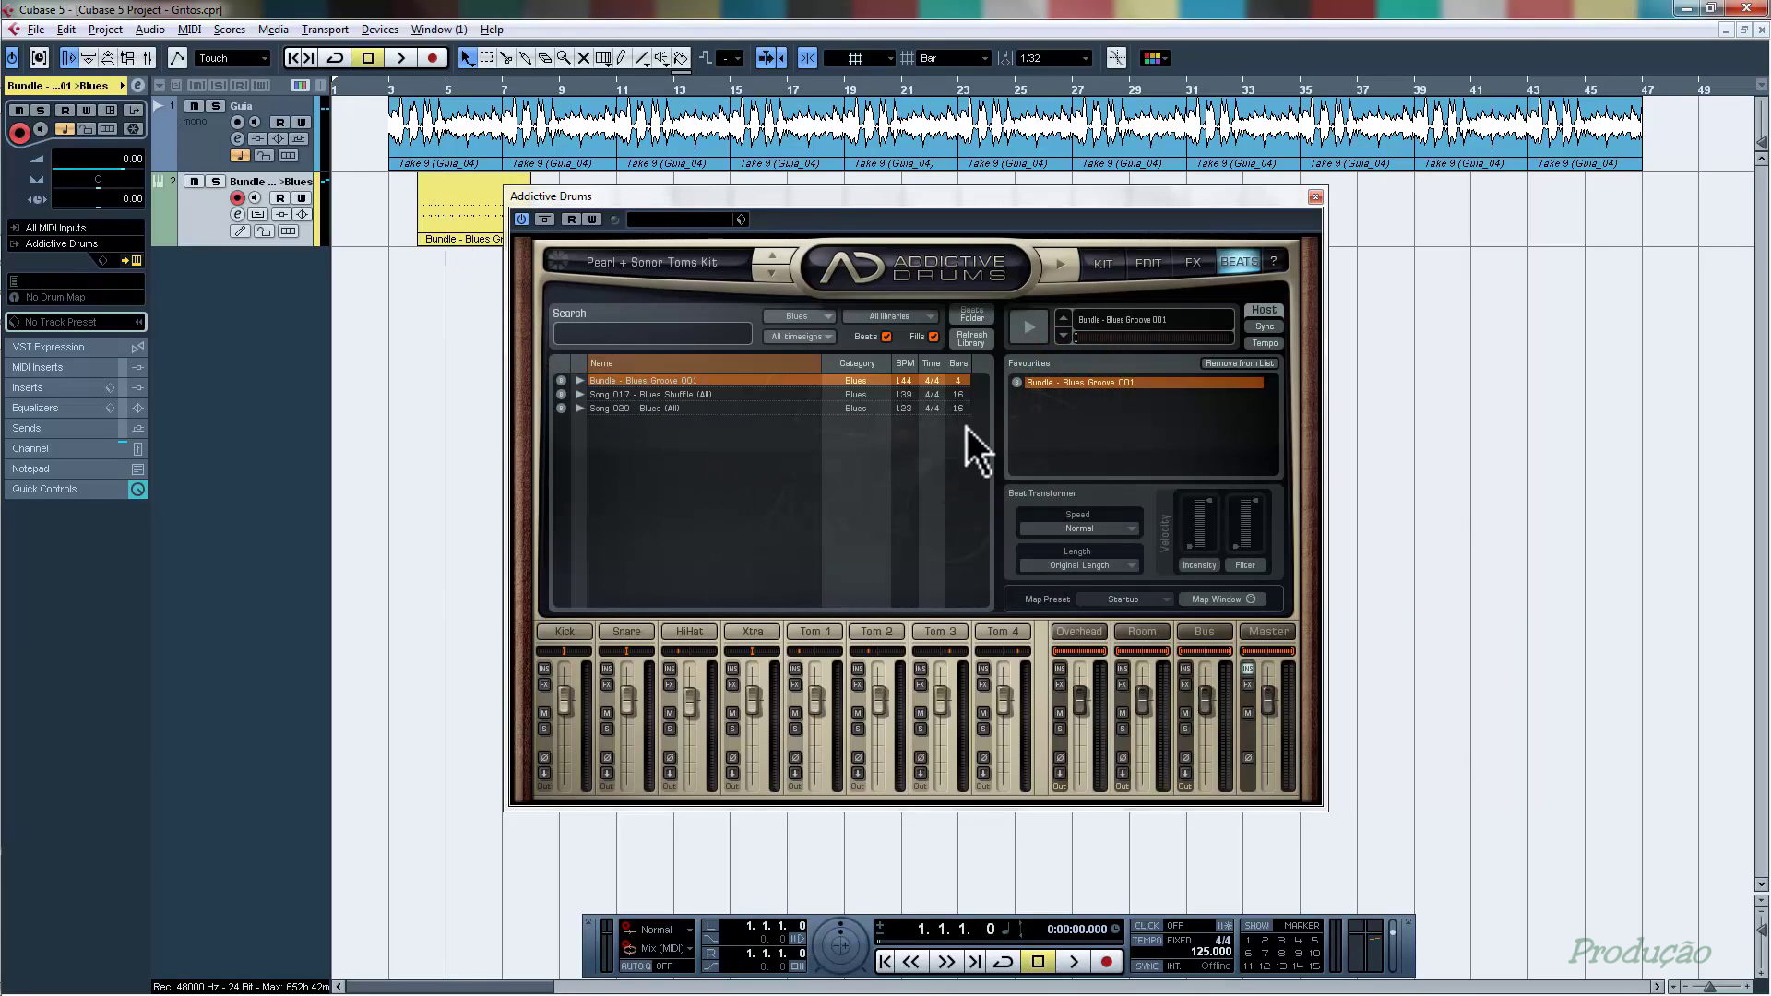
click(1105, 262)
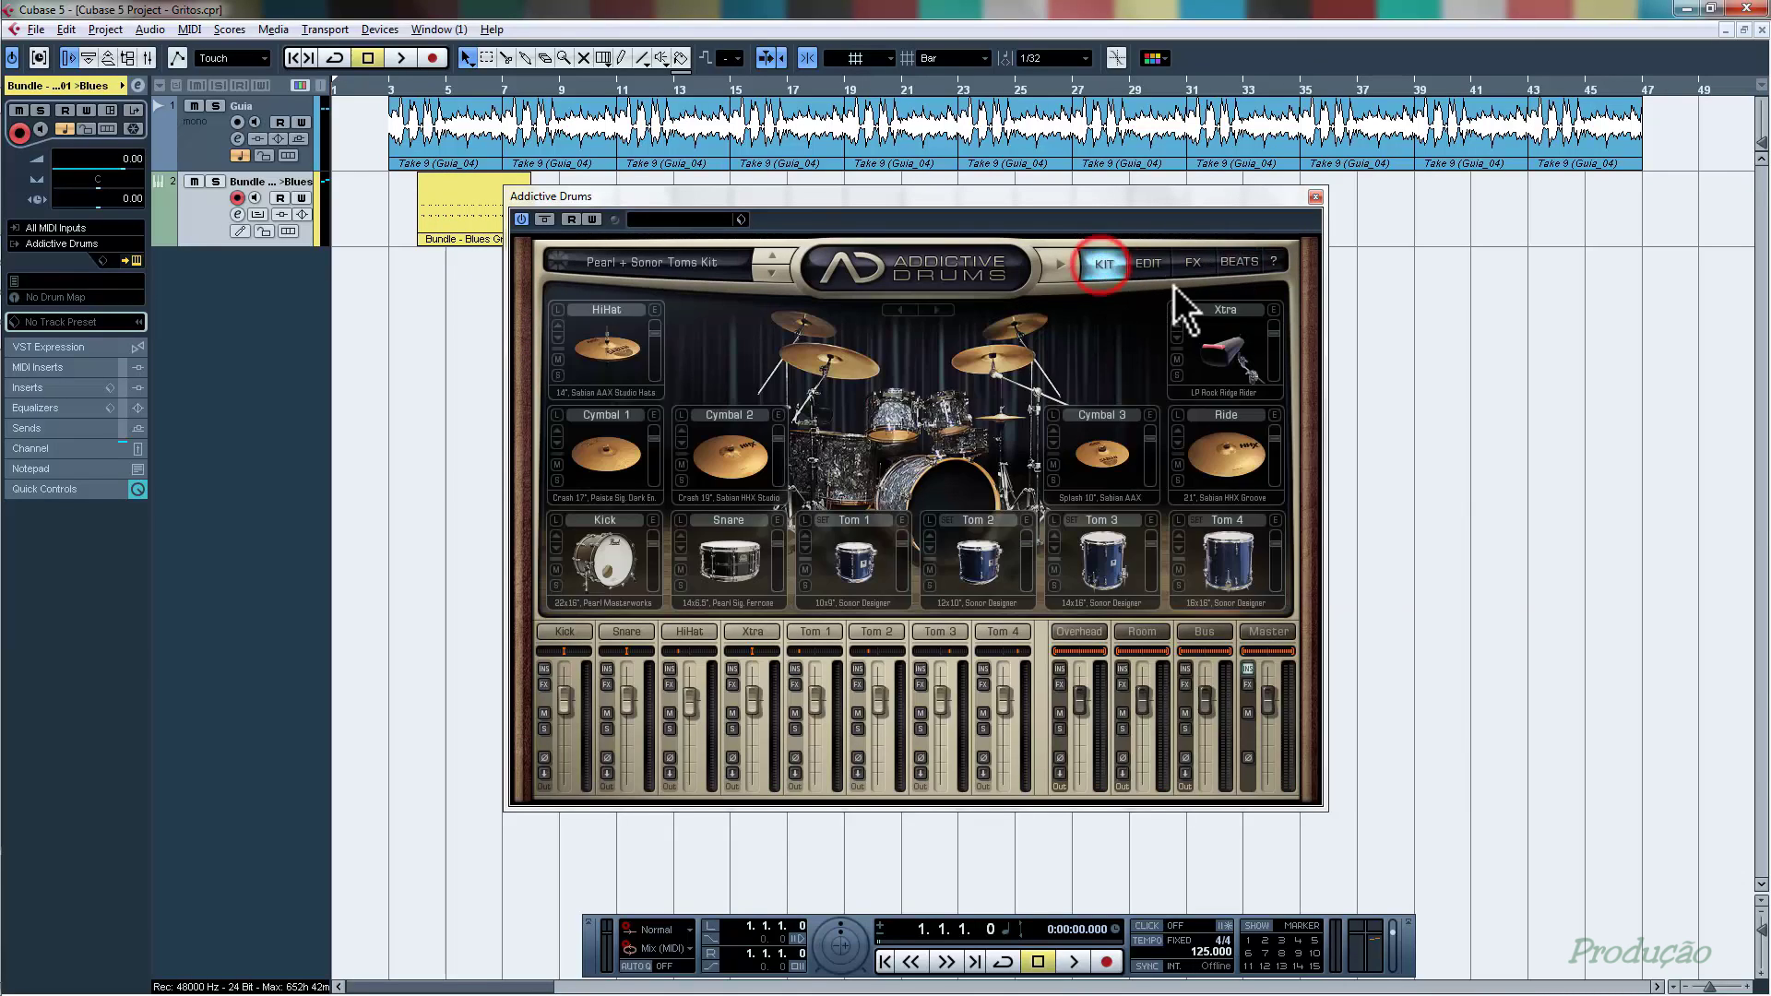
- Close the instrument window and move the blues groove part to start at bar 31
click(1316, 197)
drag(479, 205, 1247, 230)
click(1246, 345)
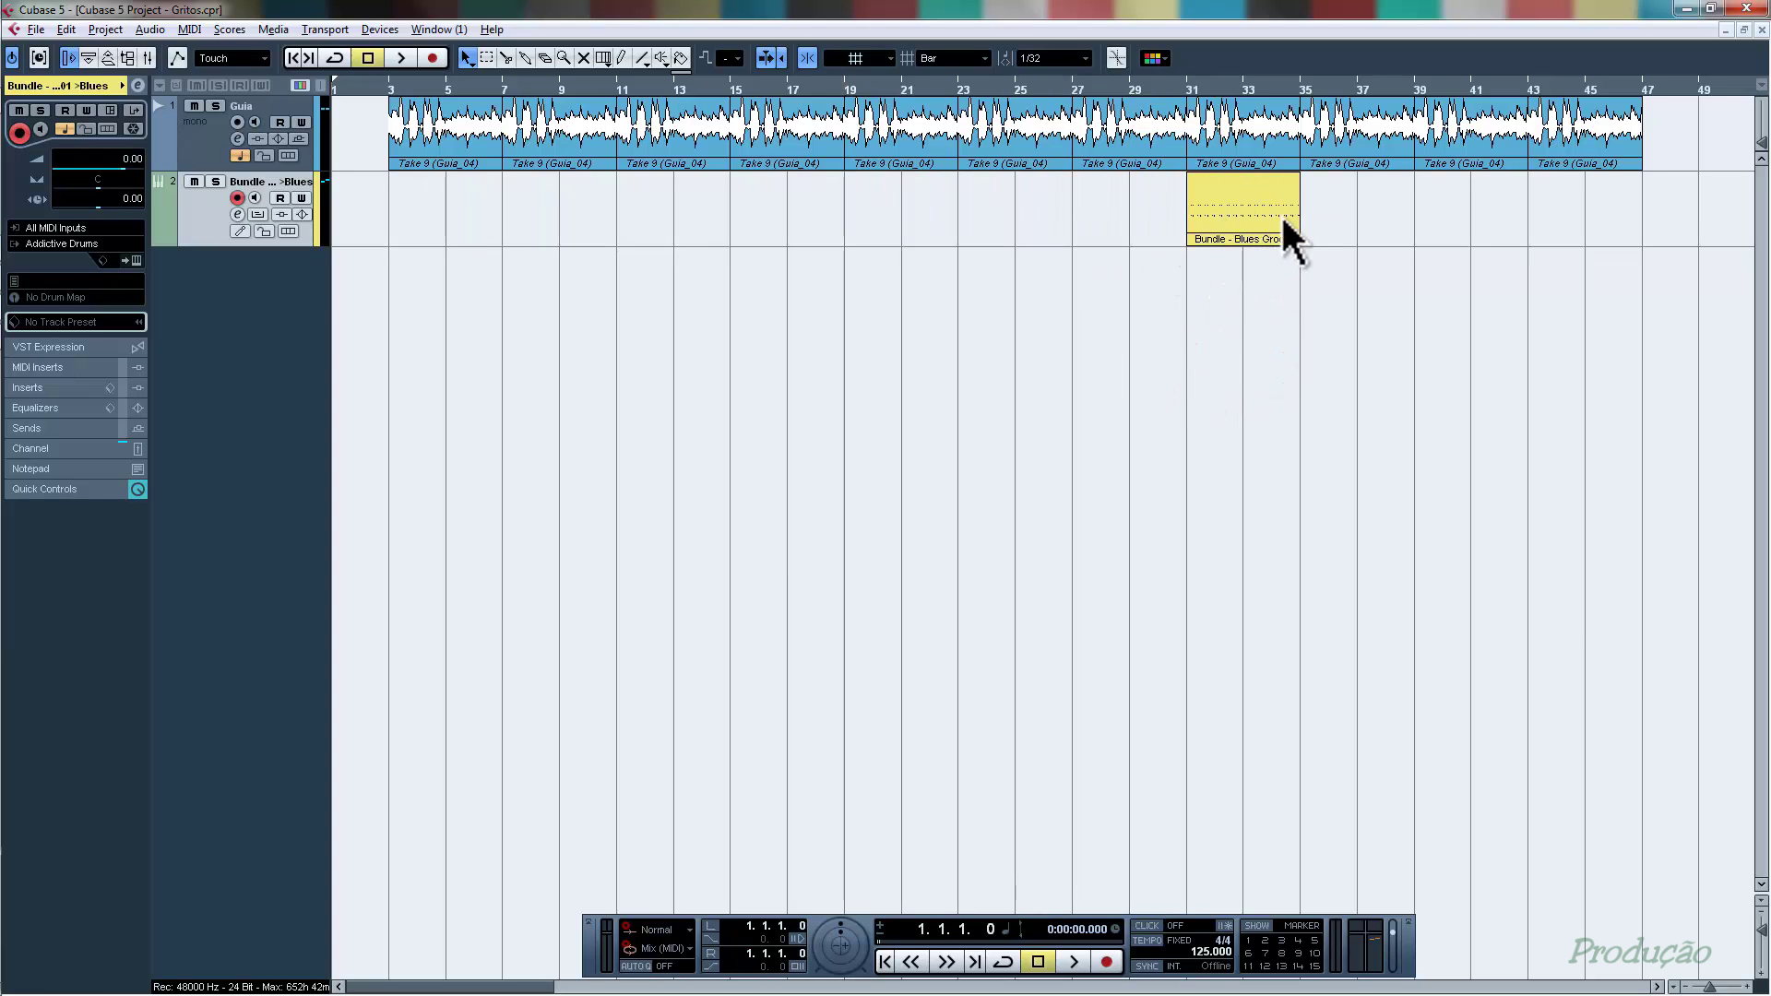
- Open the drum part at bar 31 in the Key Editor, hide the Transport panel, and play the part briefly
double_click(1228, 202)
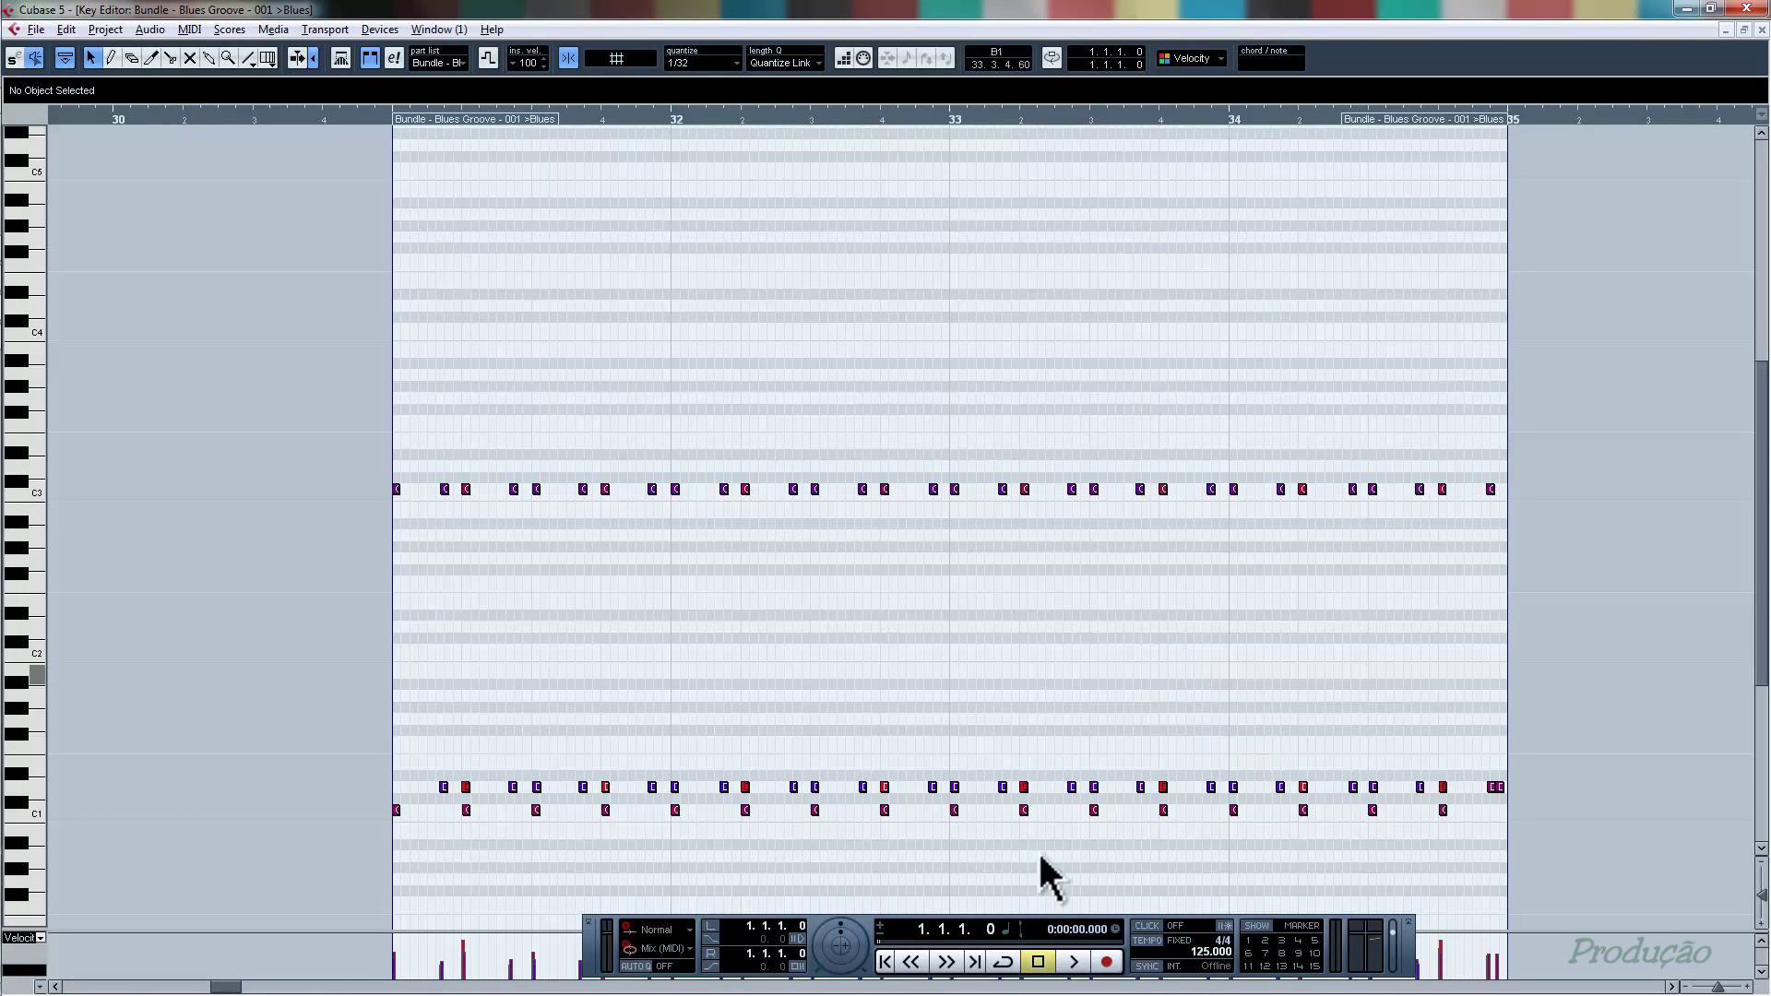
key(F2)
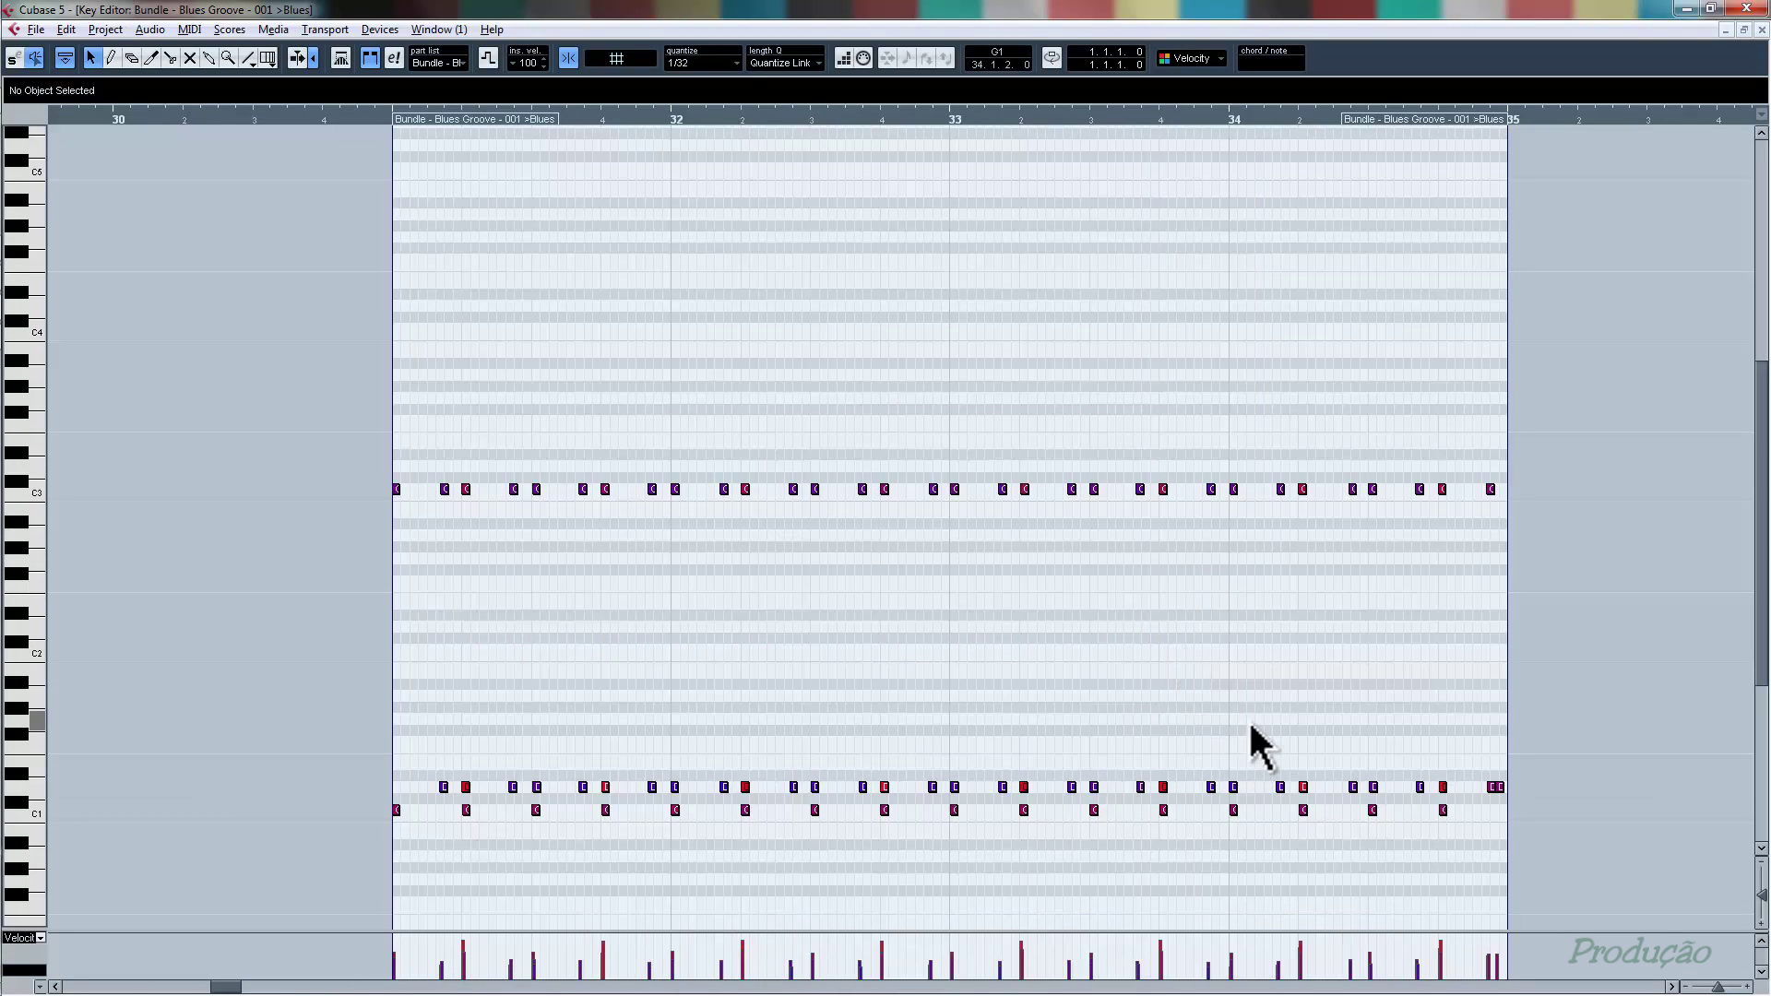
scroll(435, 613, down, 3)
key(space)
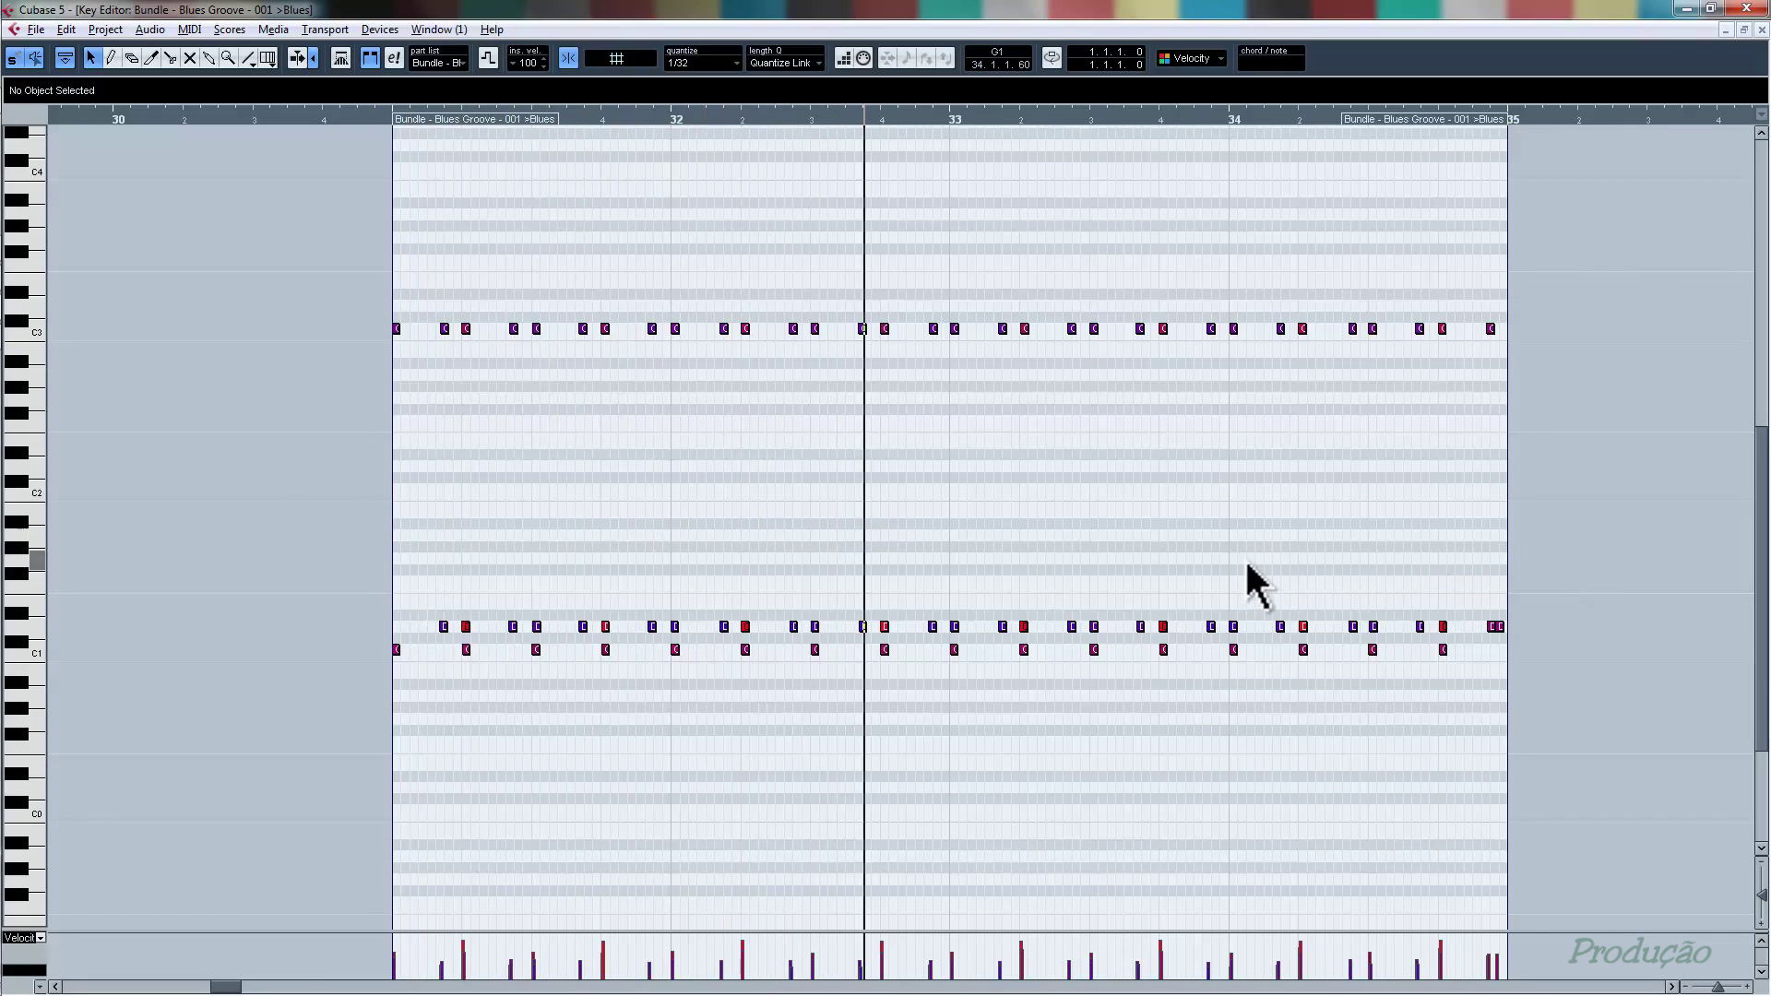
key(space)
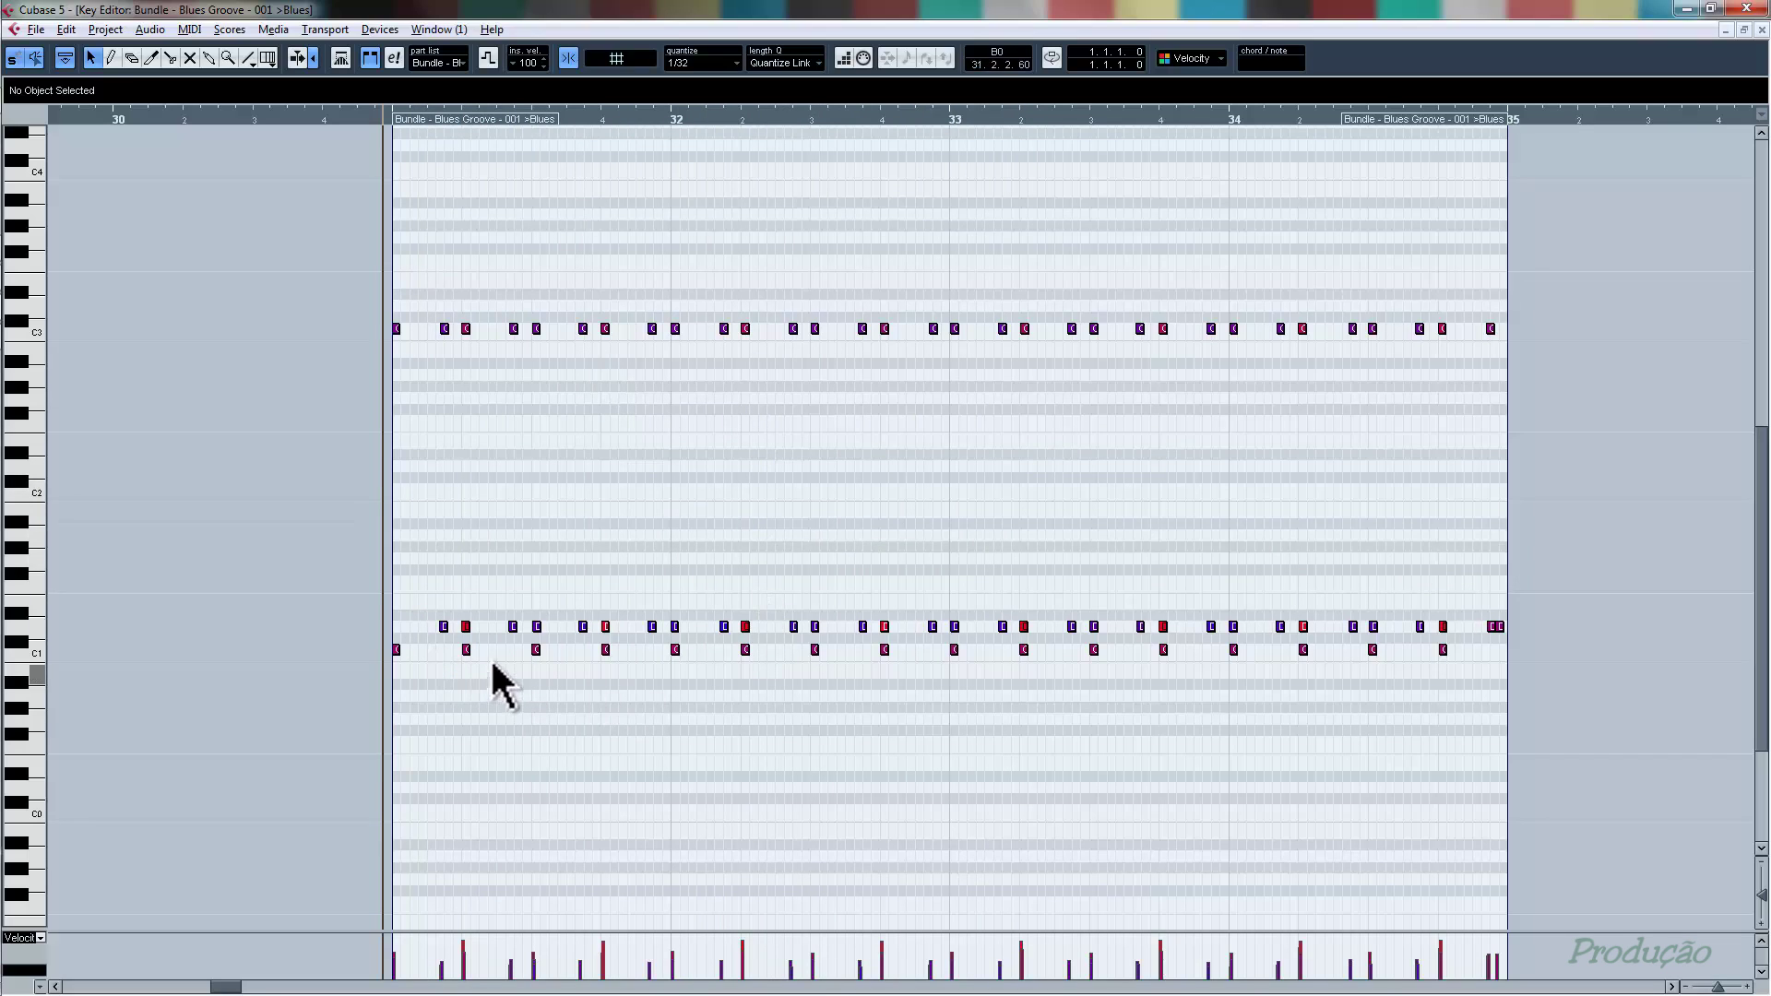
- Enlarge the velocity lane and inspect the velocities of individual C1 and D1 notes in the drum part
click(467, 650)
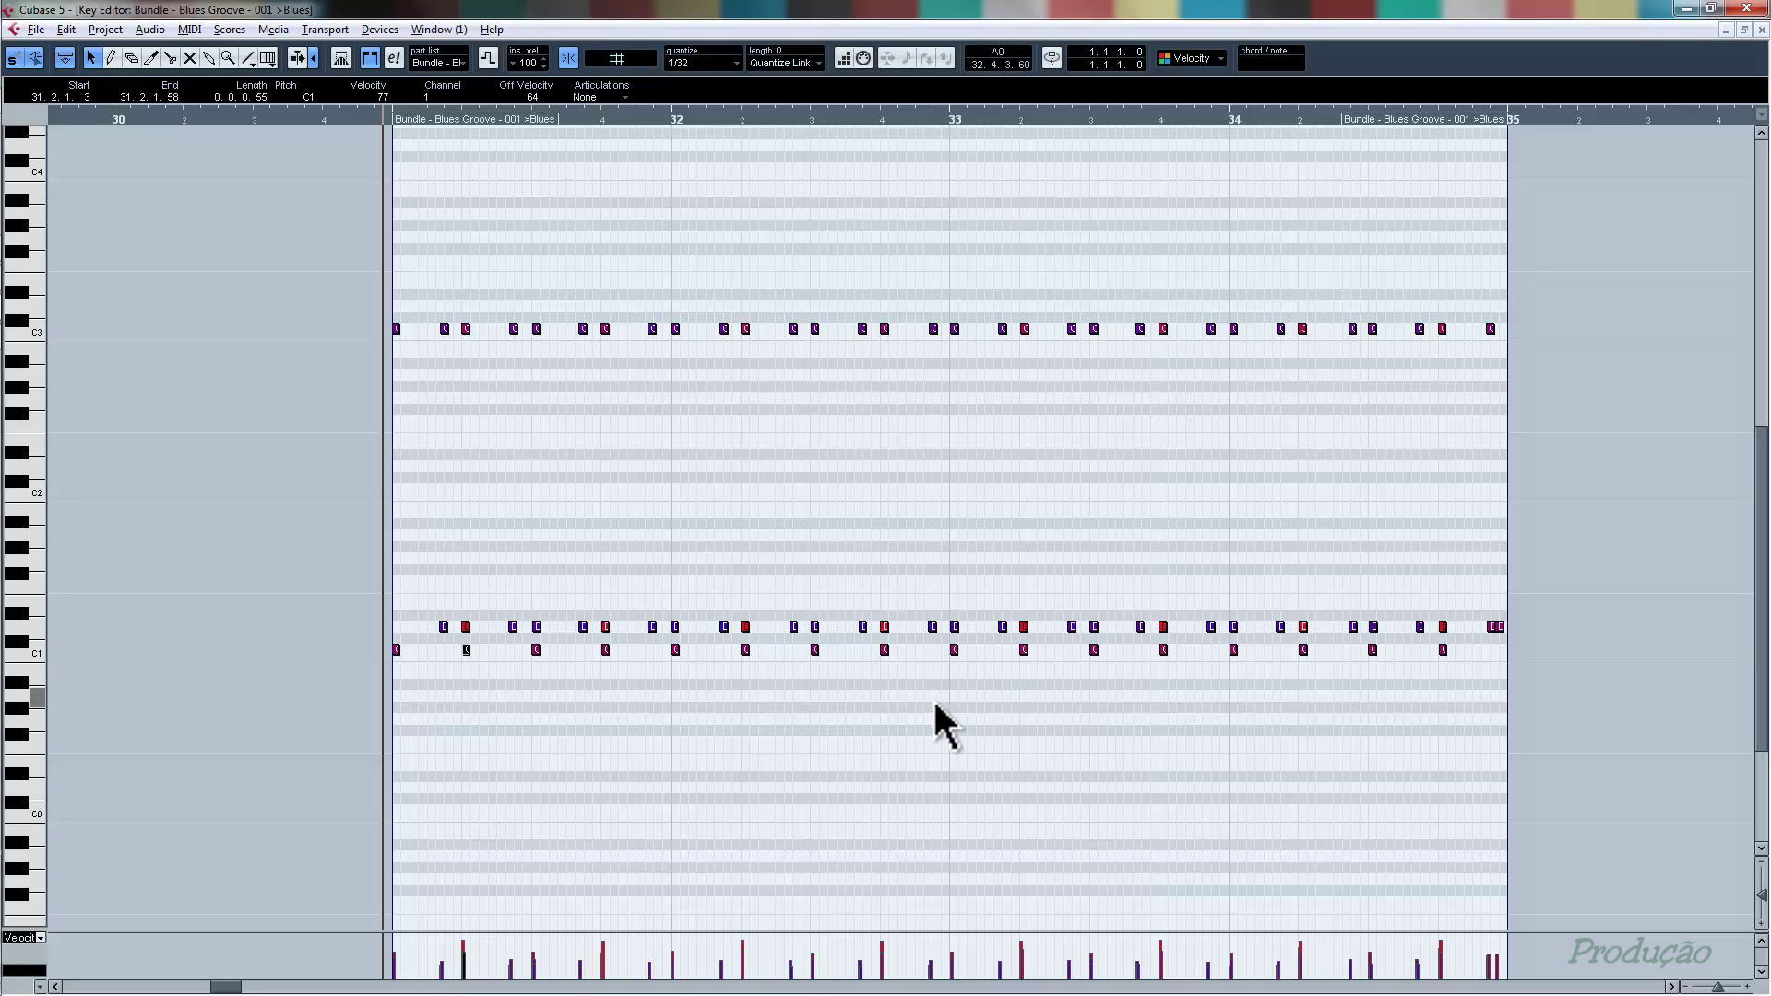
click(538, 649)
drag(726, 931, 736, 687)
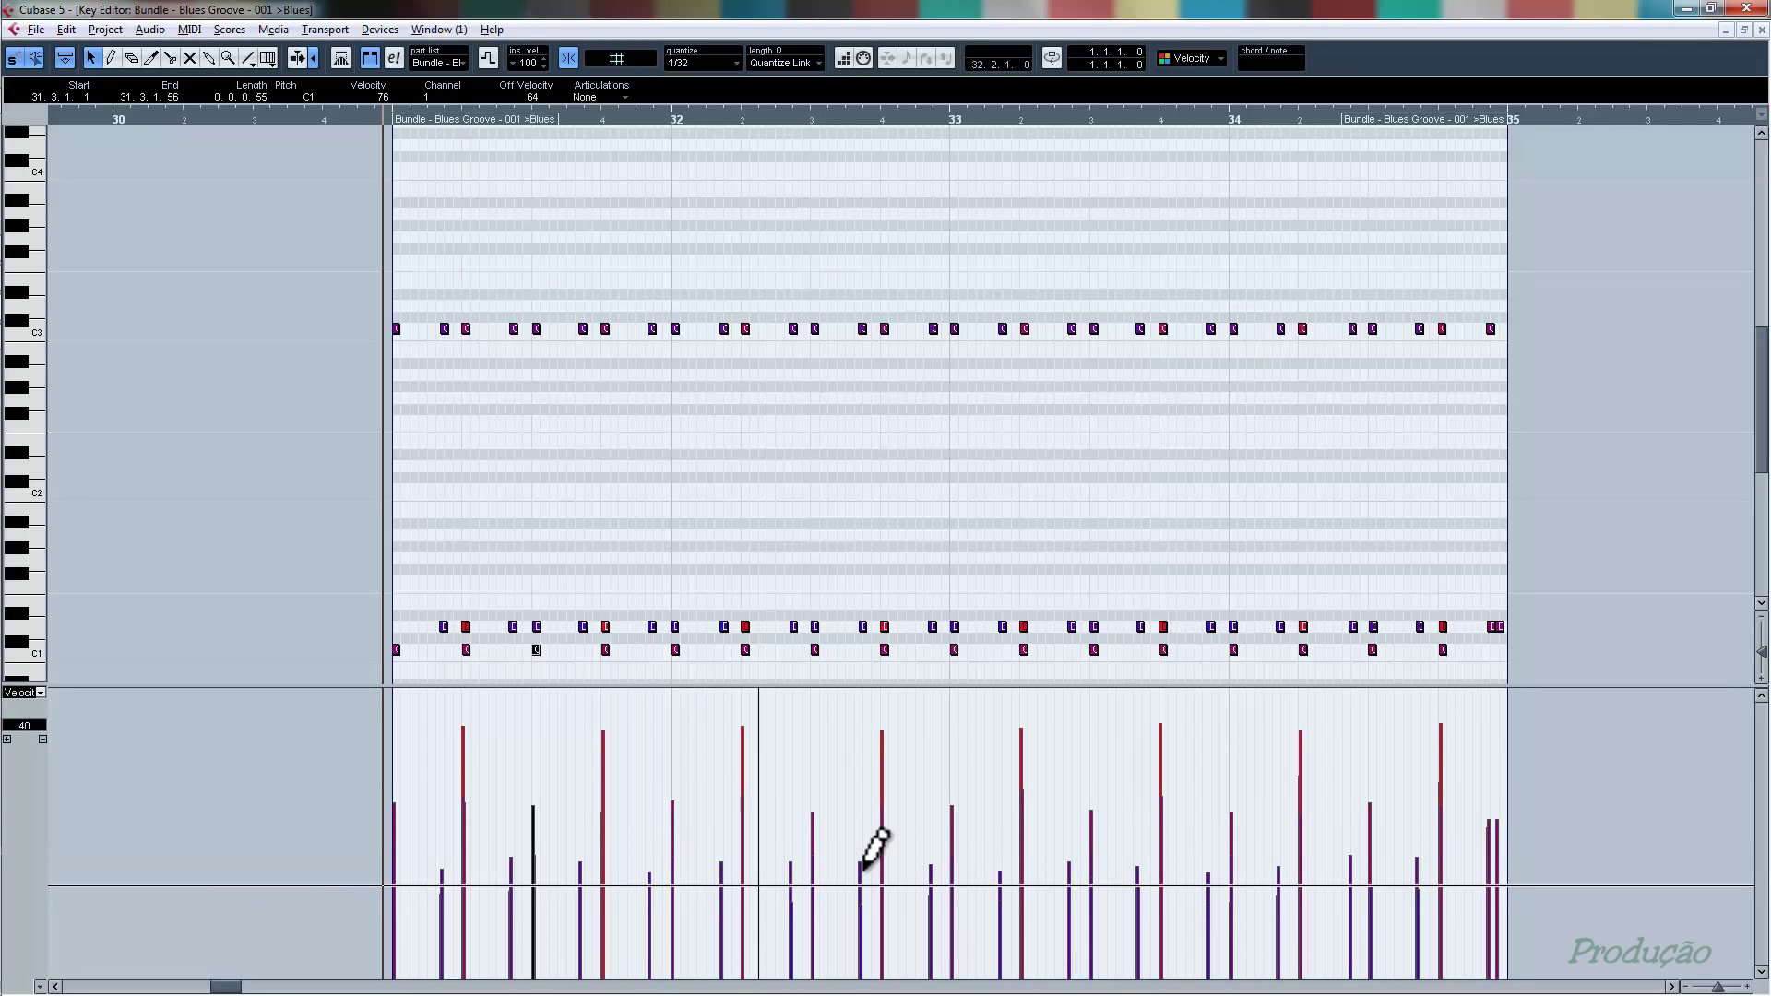
click(821, 651)
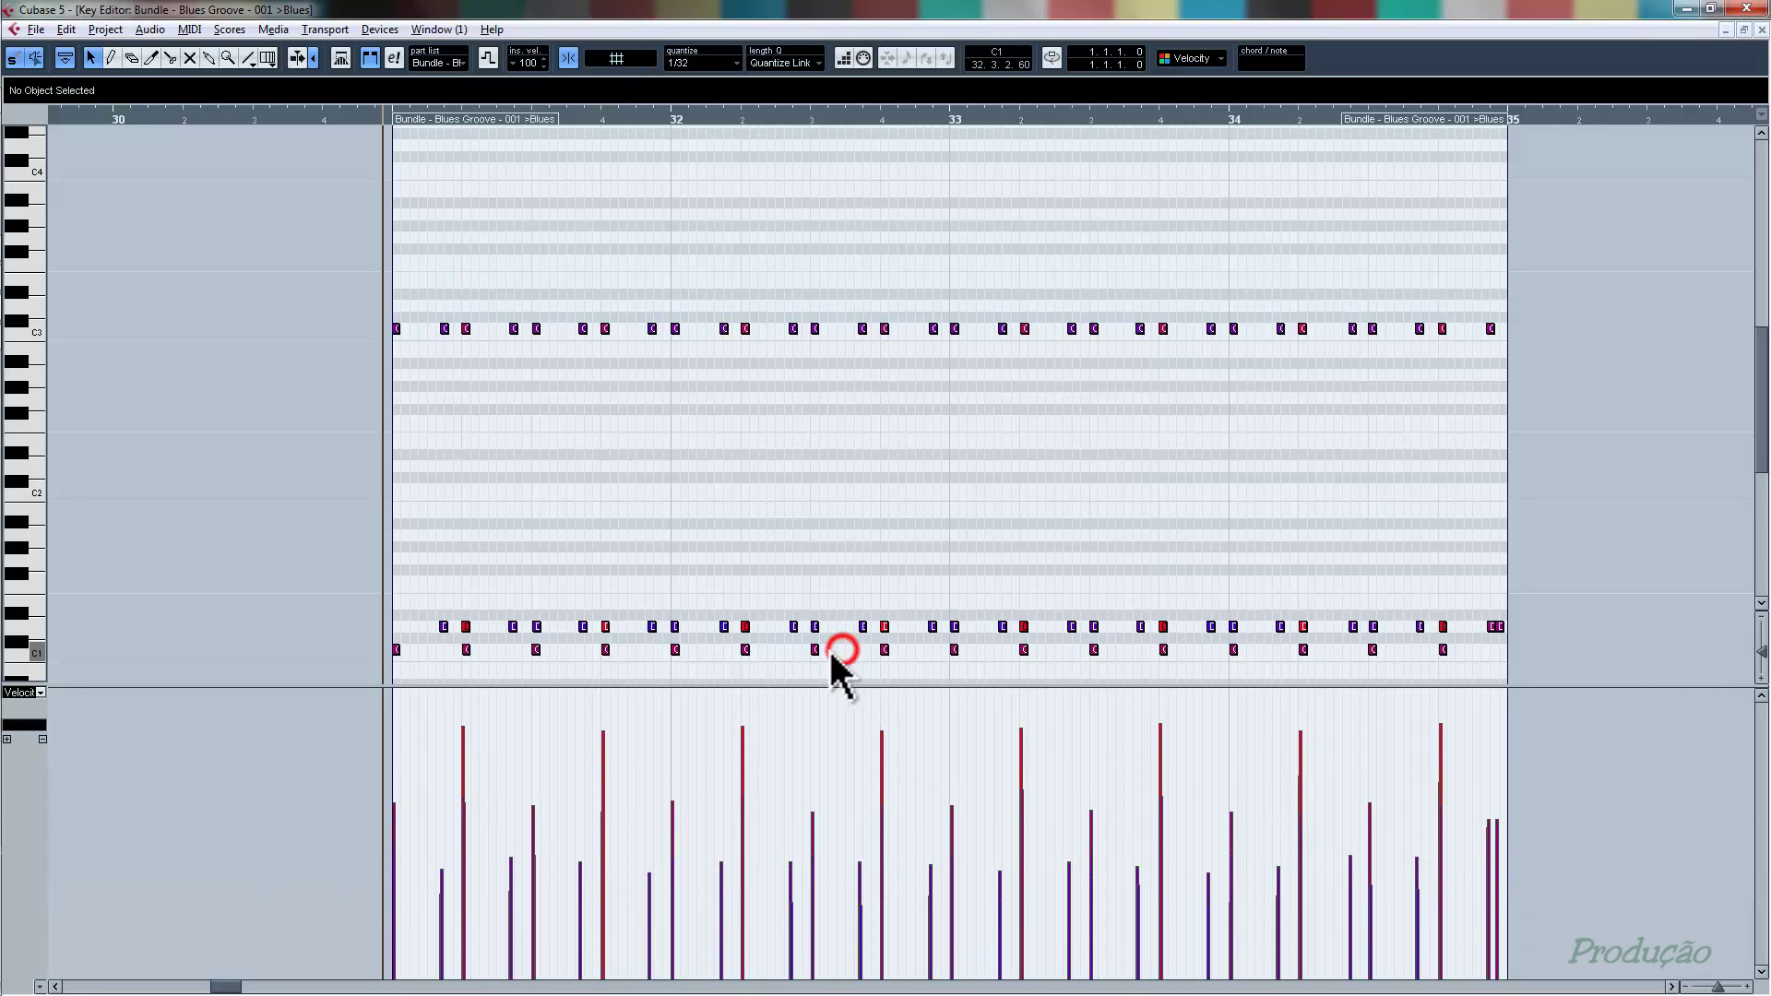
click(817, 626)
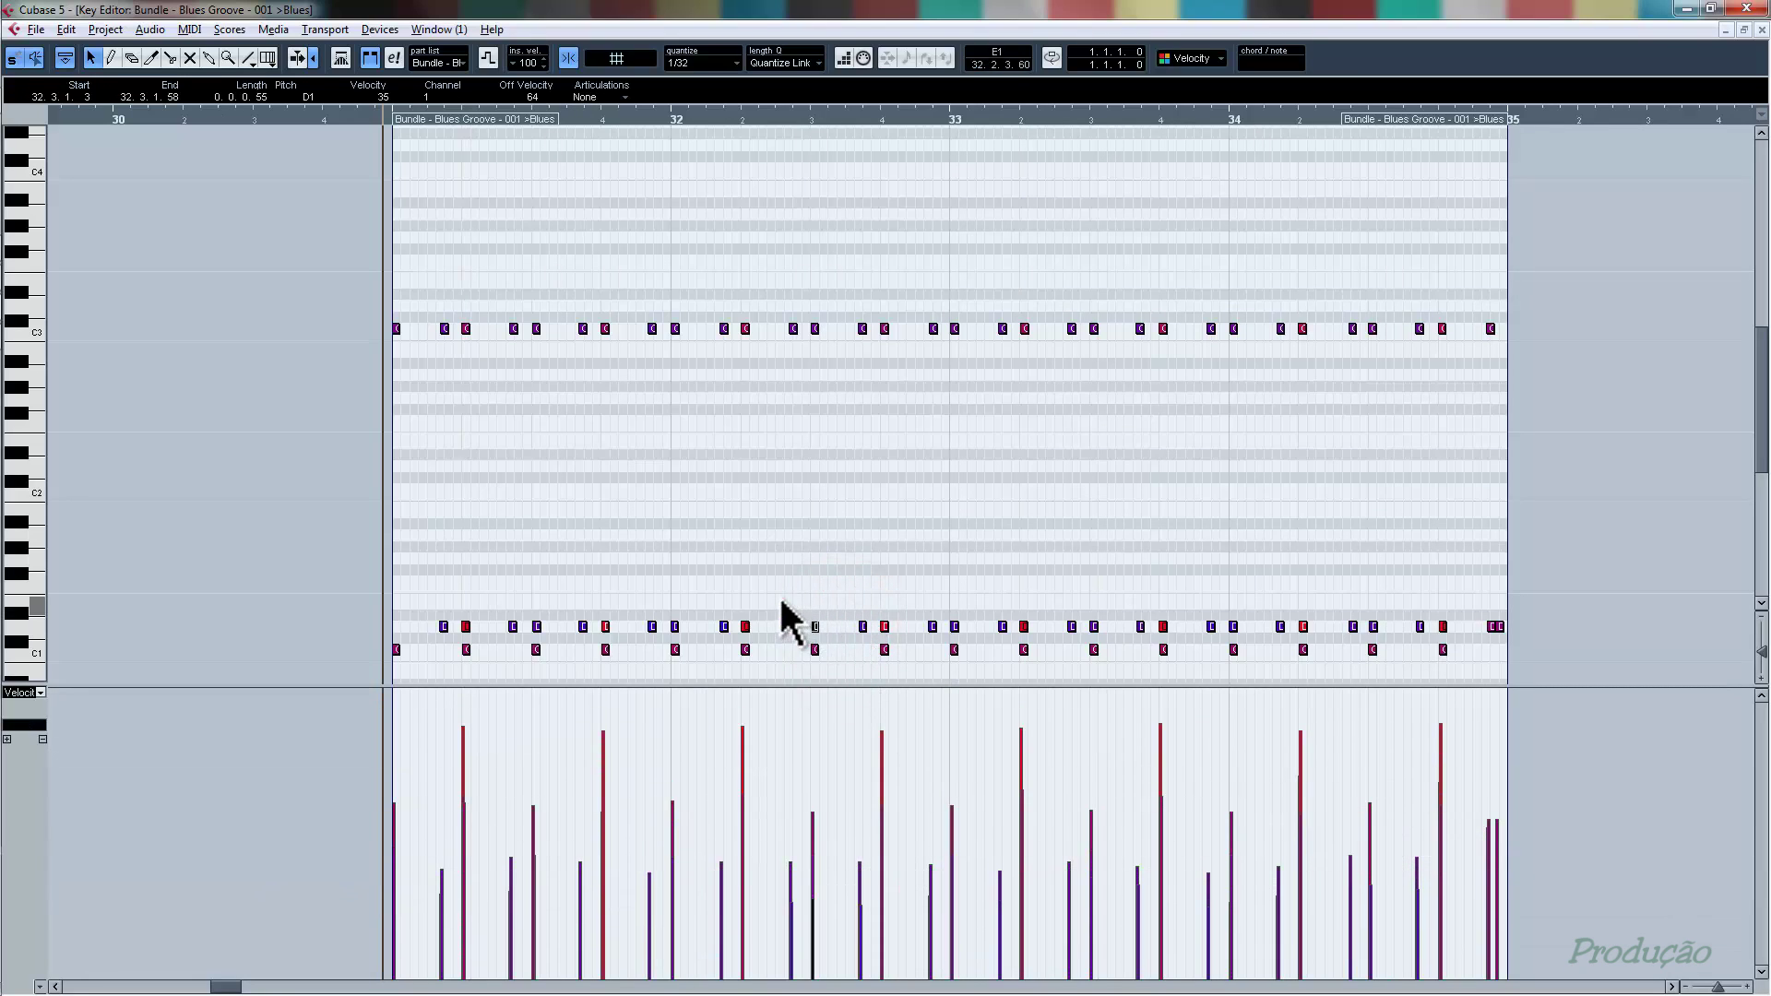
- Check the velocities of a D1 and a C3 note, shrink the velocity lane, turn off Solo Editor, and close the Key Editor
click(794, 628)
click(818, 327)
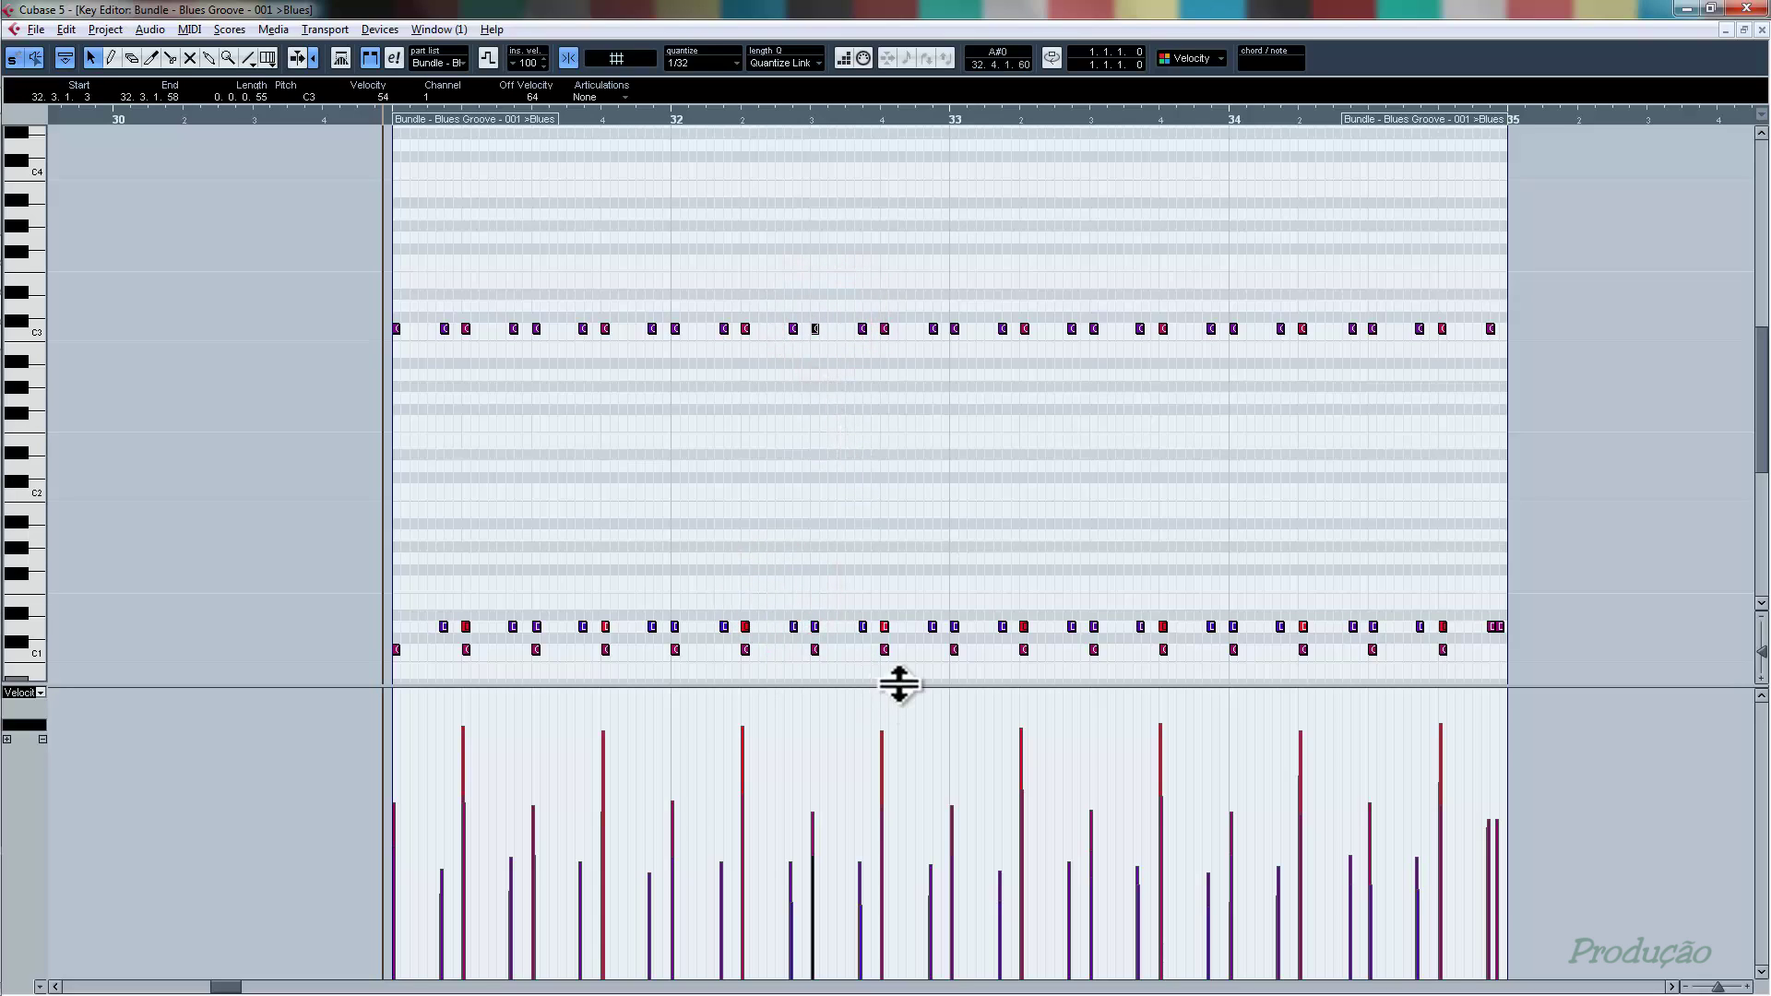
drag(902, 688, 930, 893)
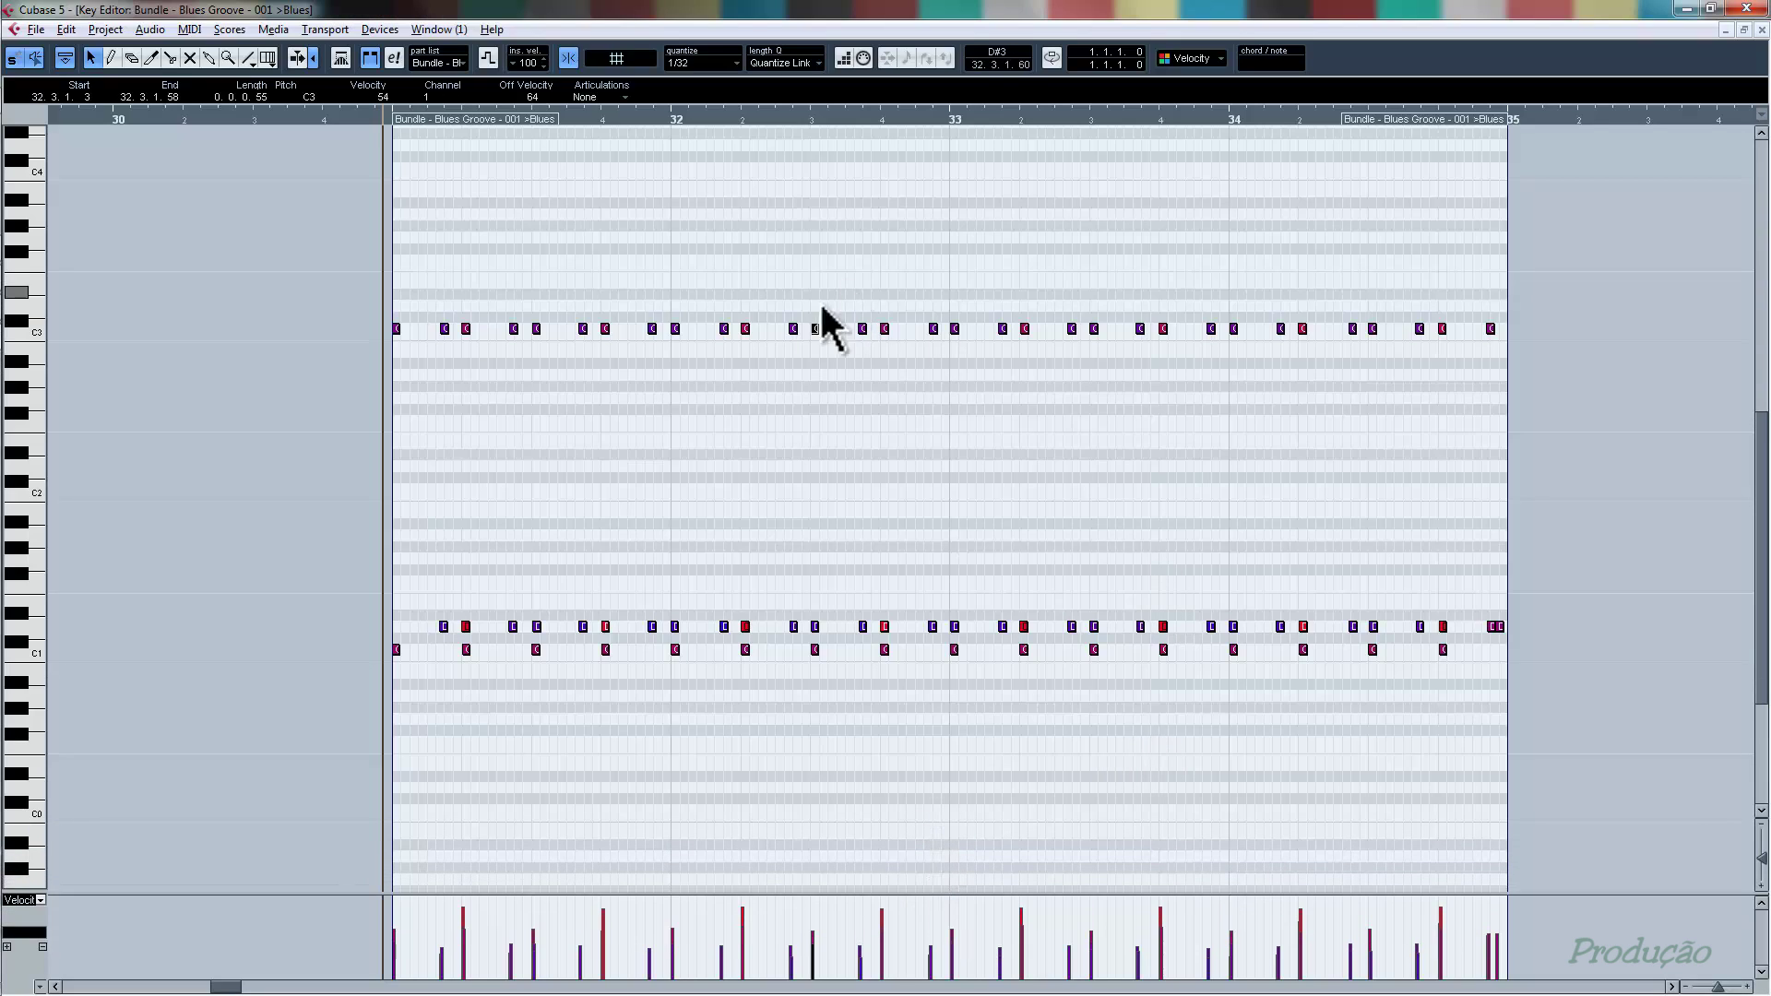
click(13, 58)
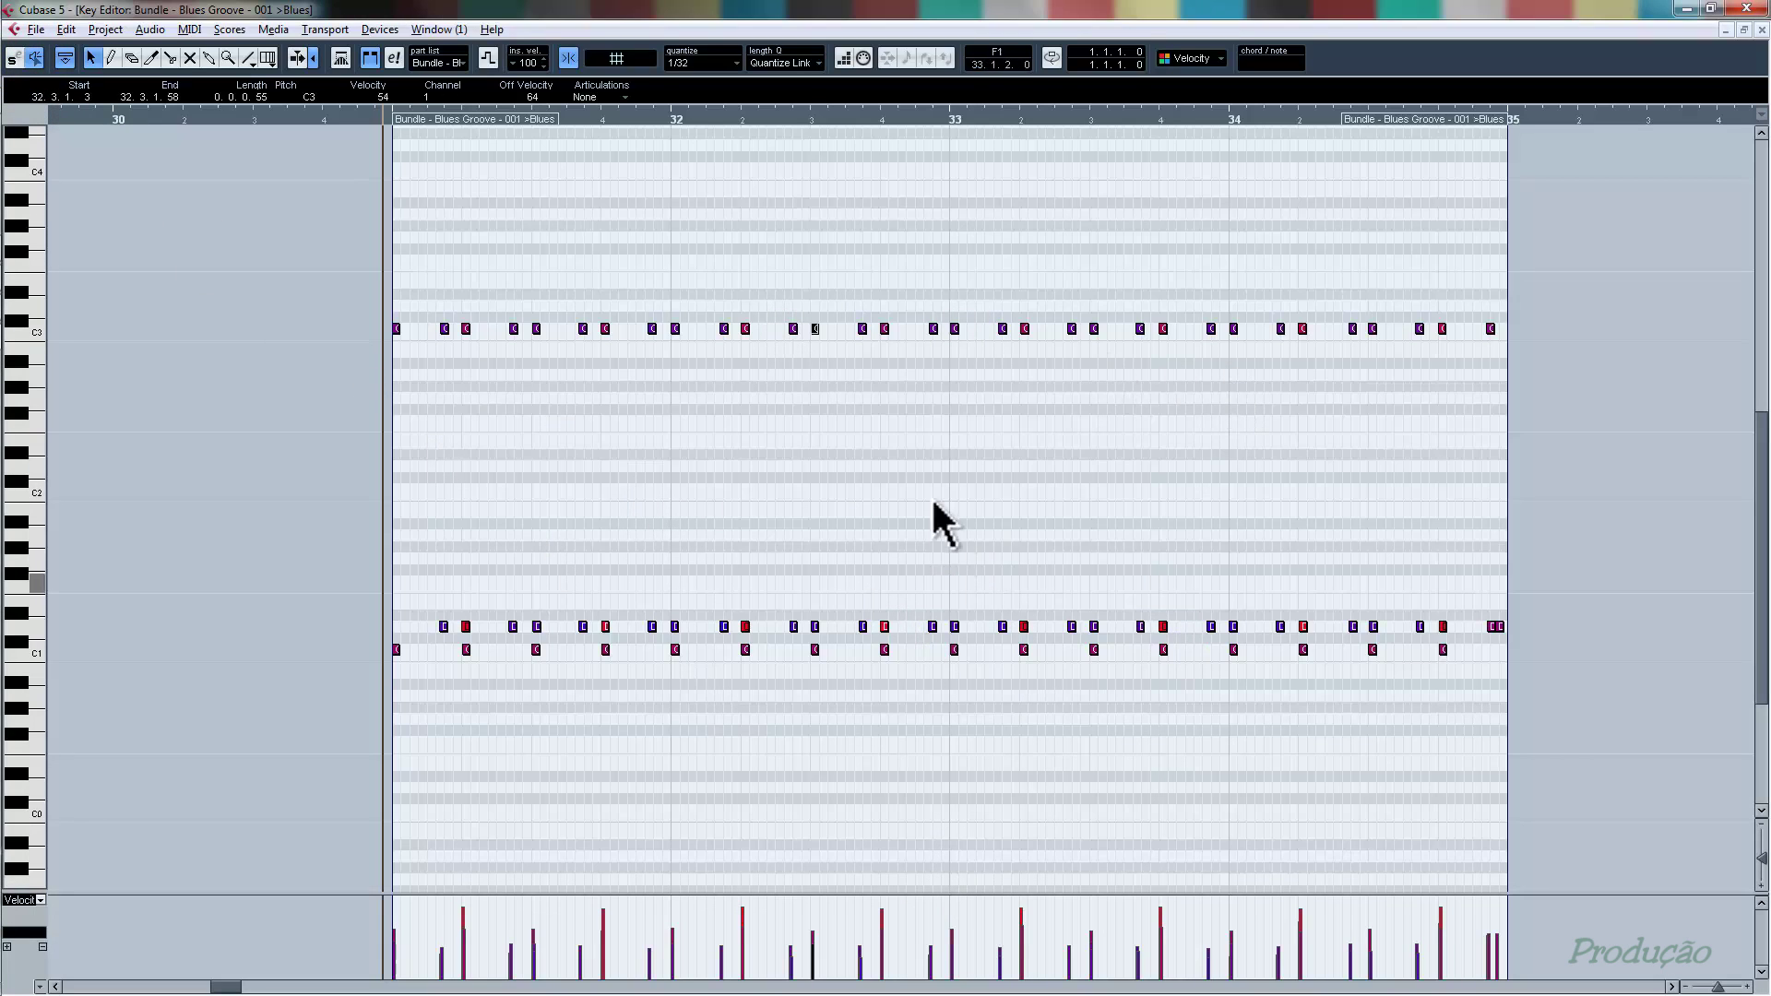
key(Escape)
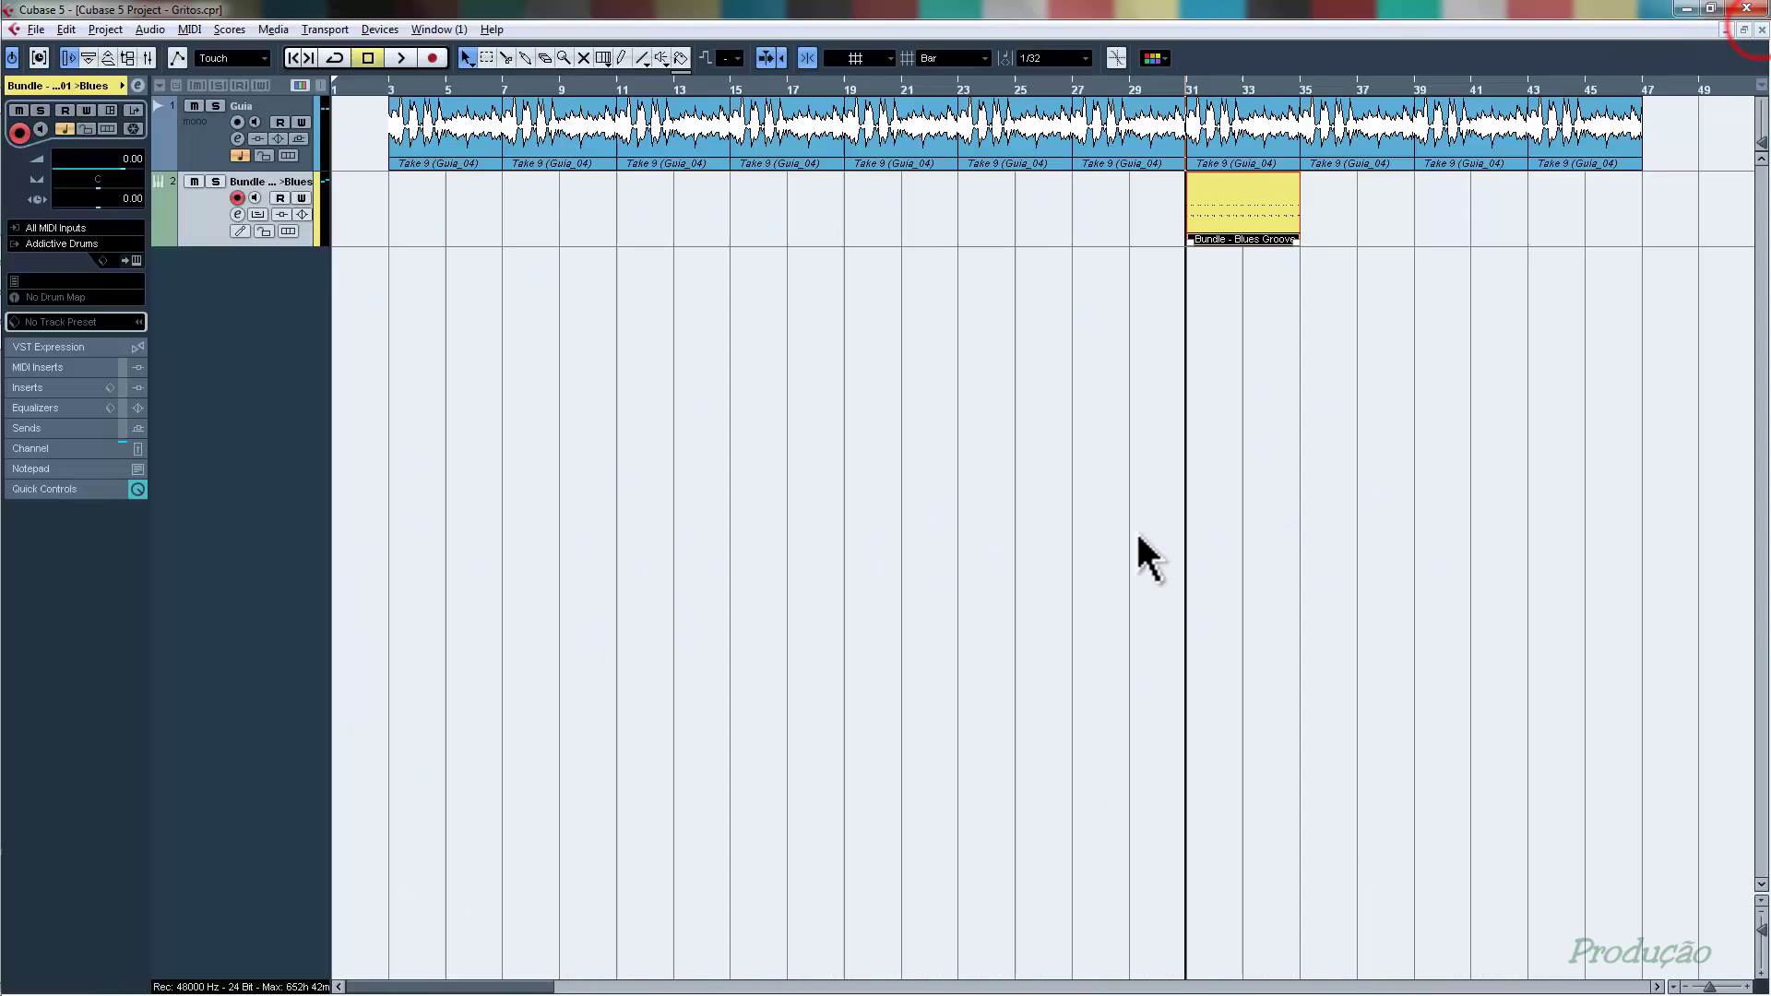
click(1078, 519)
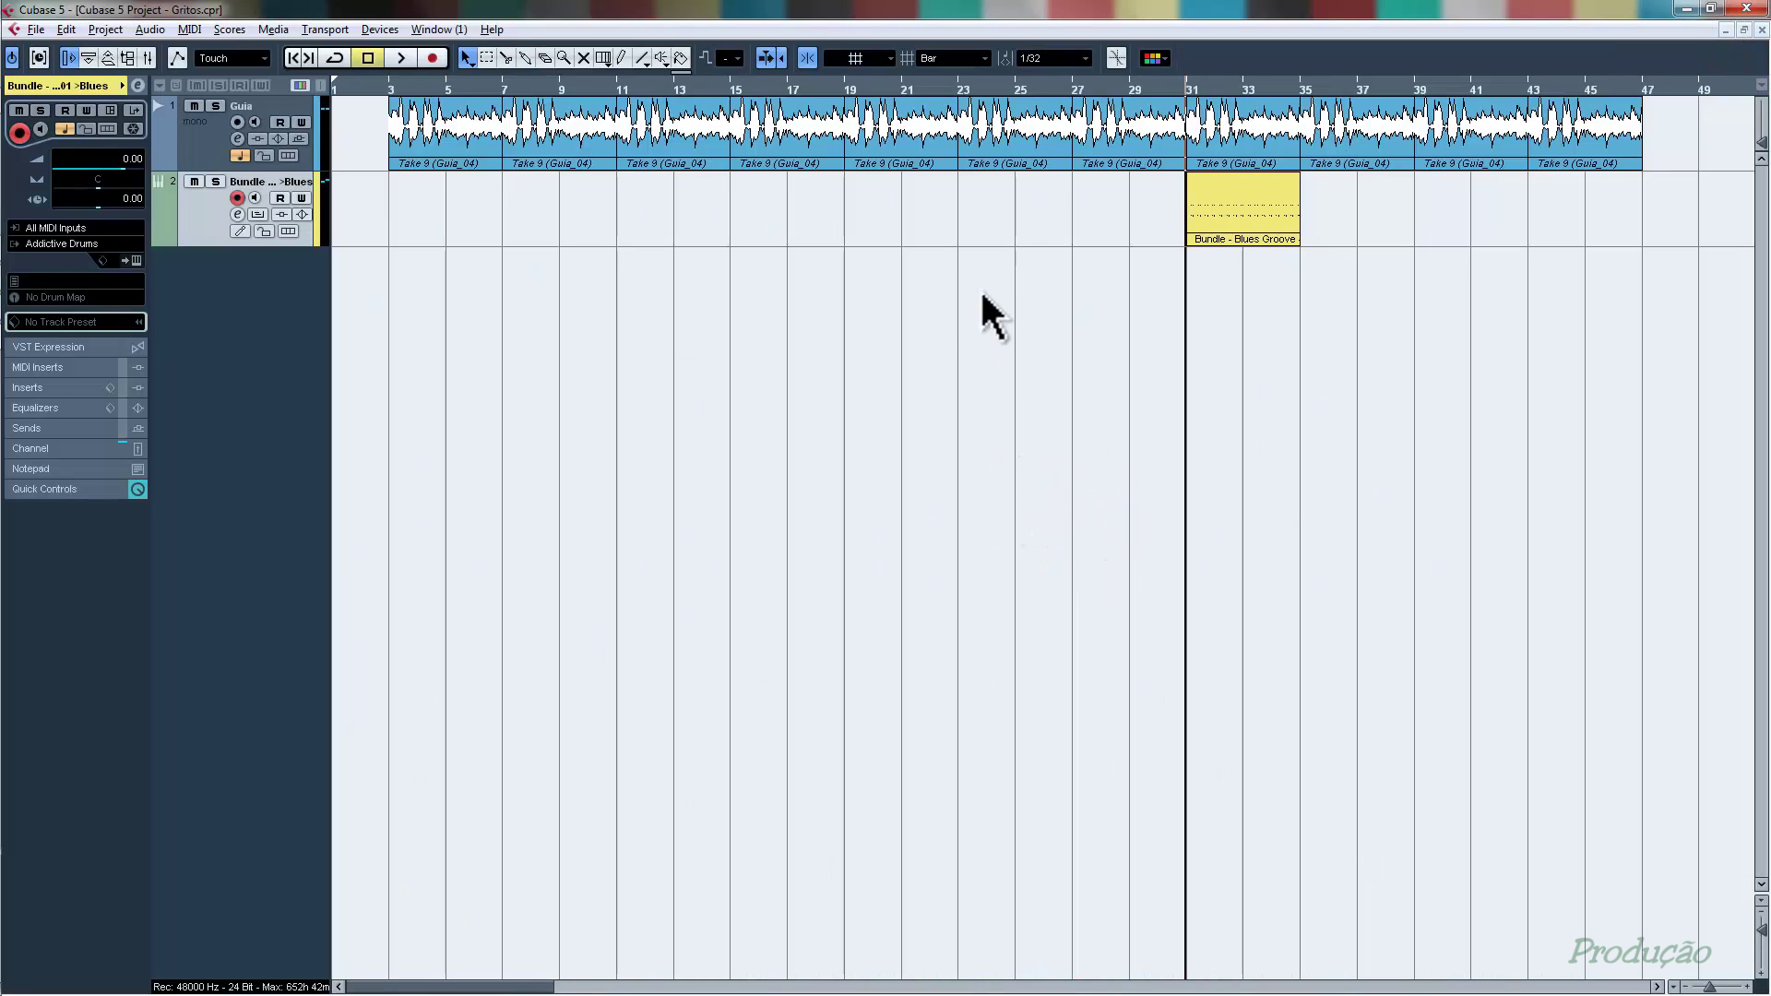
- Draw an empty MIDI part on the drum track from bar 3 to bar 7 and return to the Object Selection tool
click(622, 57)
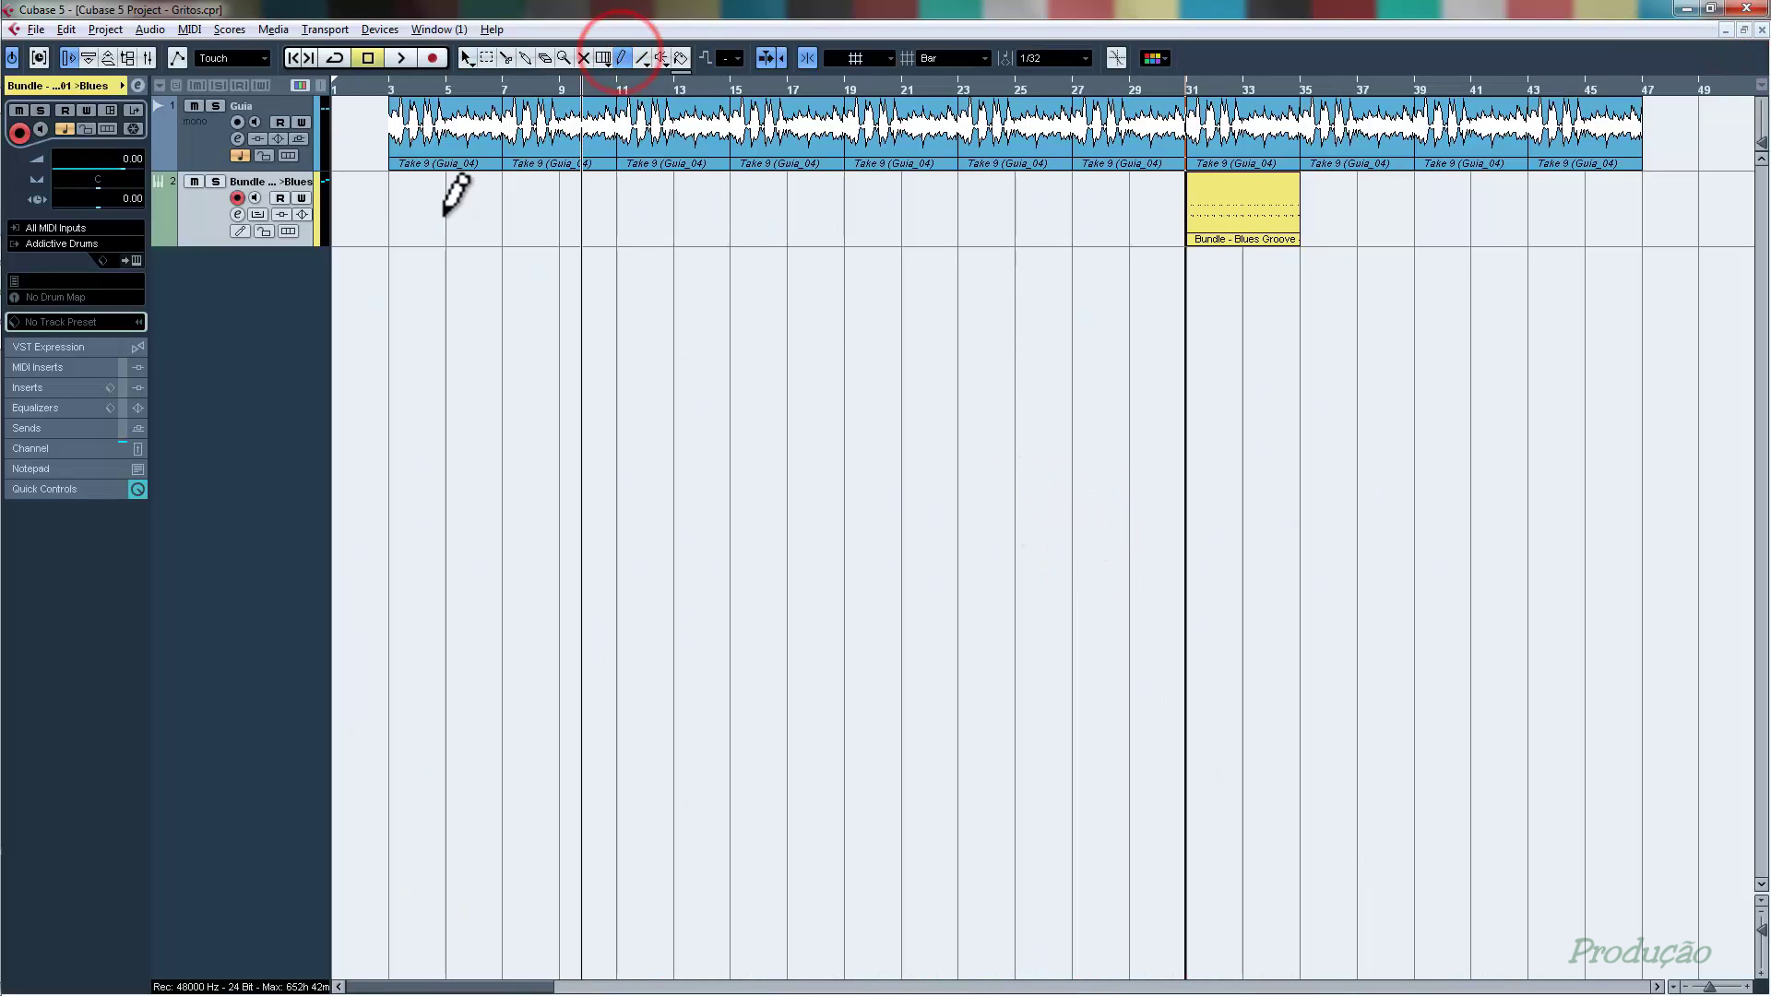
click(397, 203)
drag(397, 202, 503, 203)
key(1)
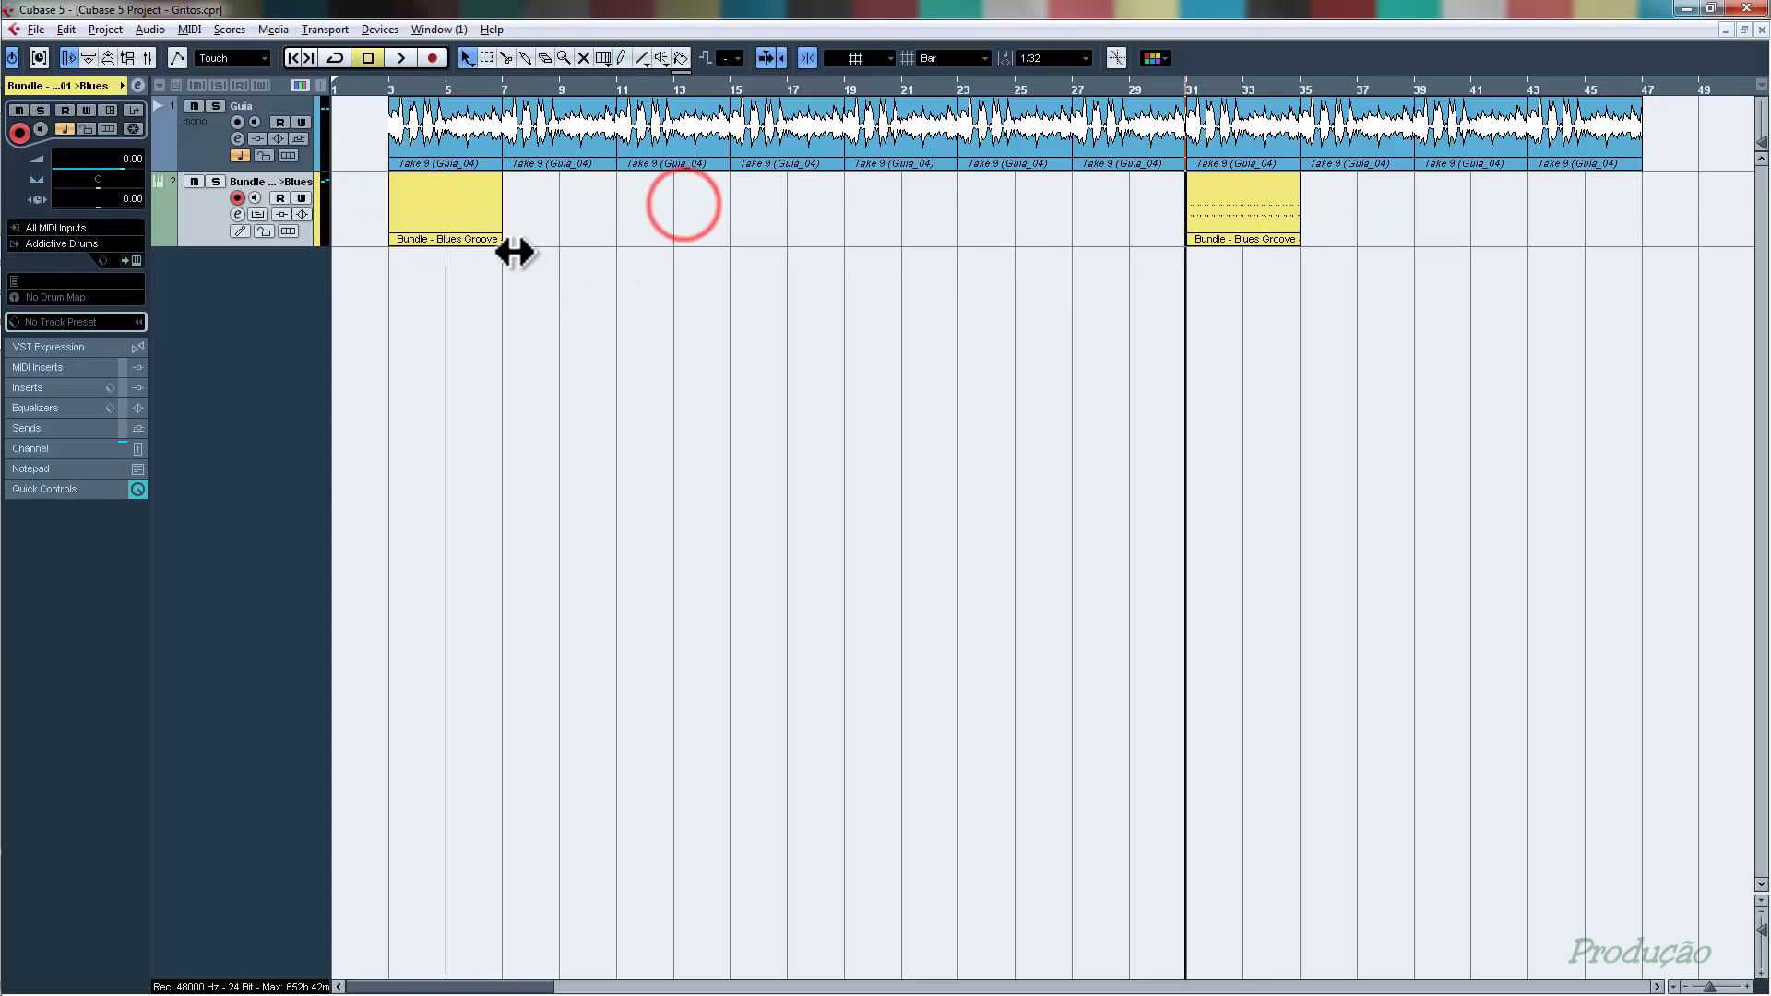
- Open the new part in the Key Editor and draw C1 notes on beats 1 and 3 of bars 3 and 4 and beat 1 of bar 5
double_click(433, 208)
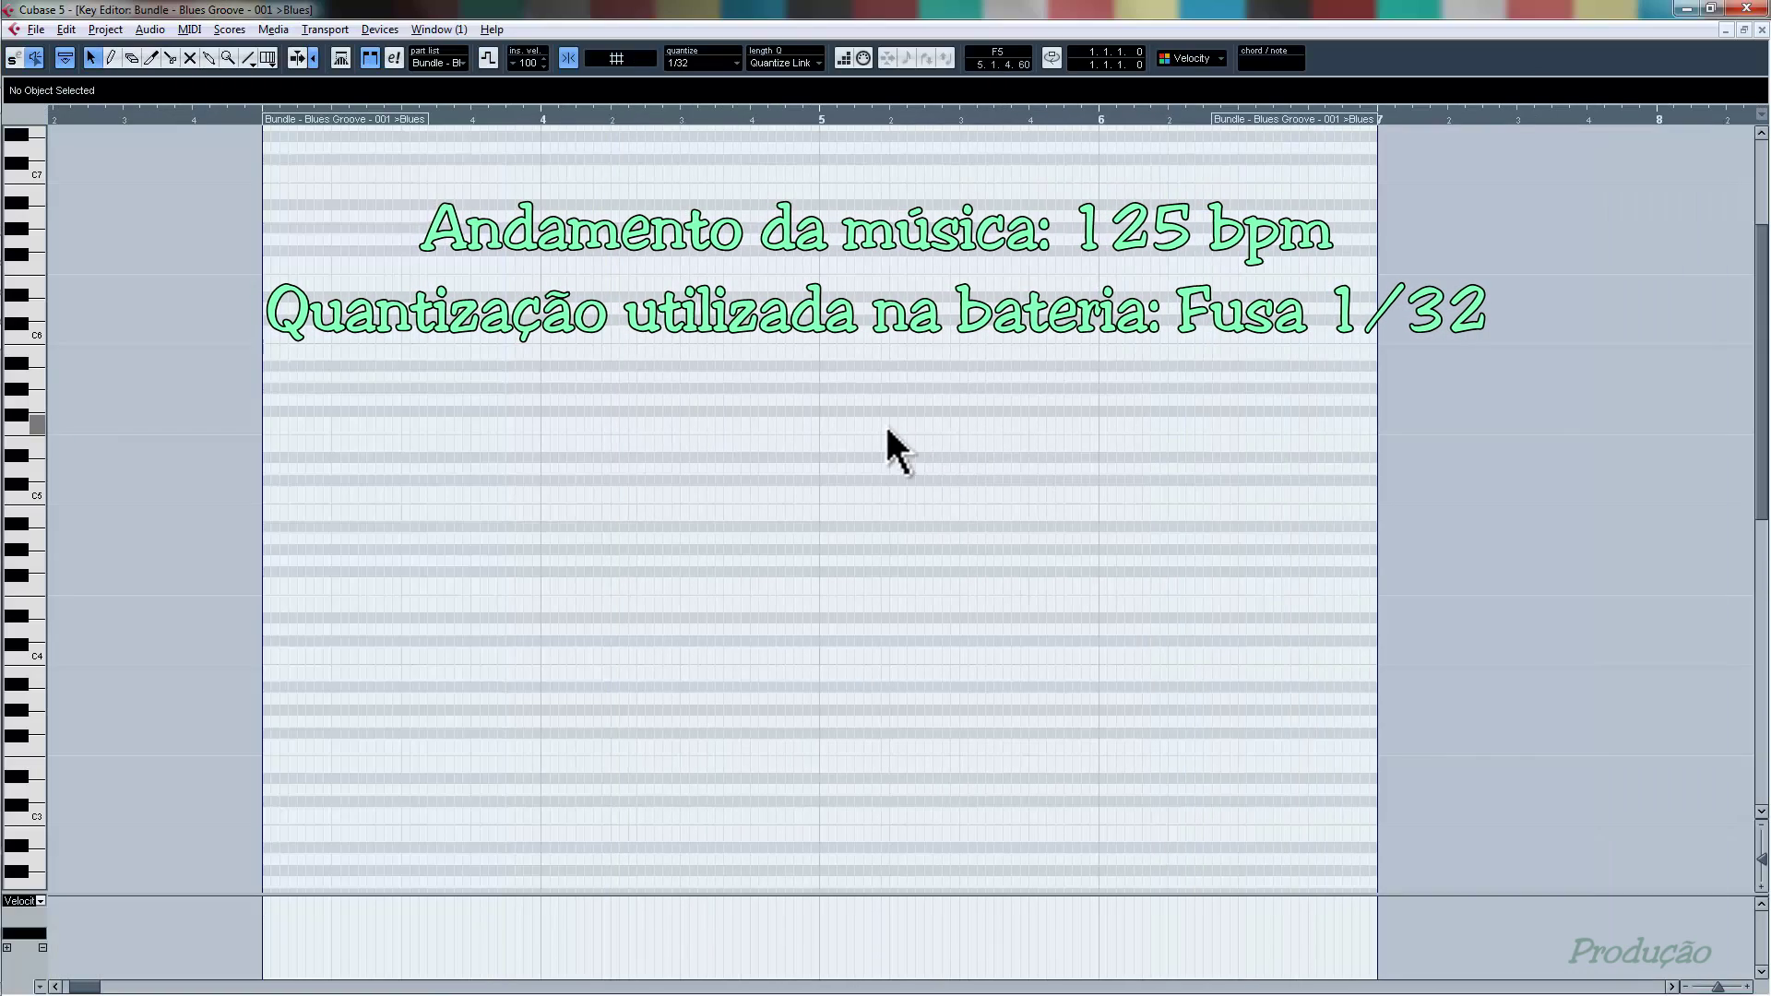
click(111, 58)
scroll(99, 751, down, 10)
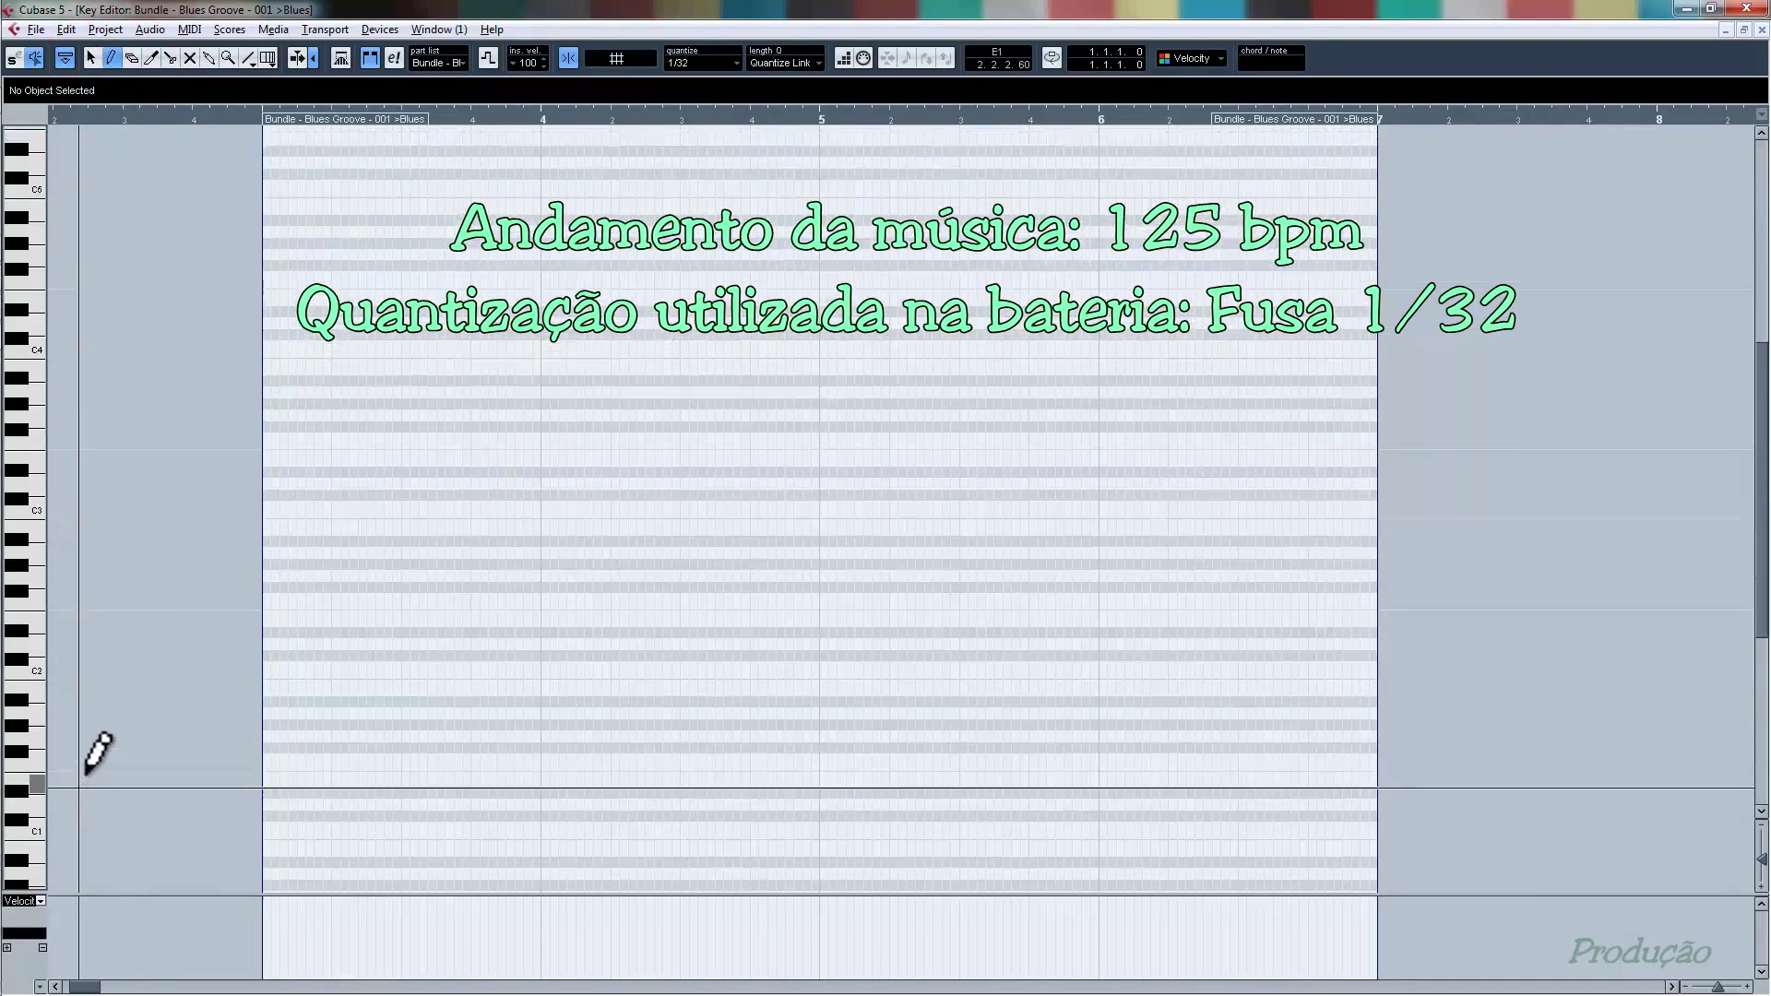
scroll(178, 613, up, 4)
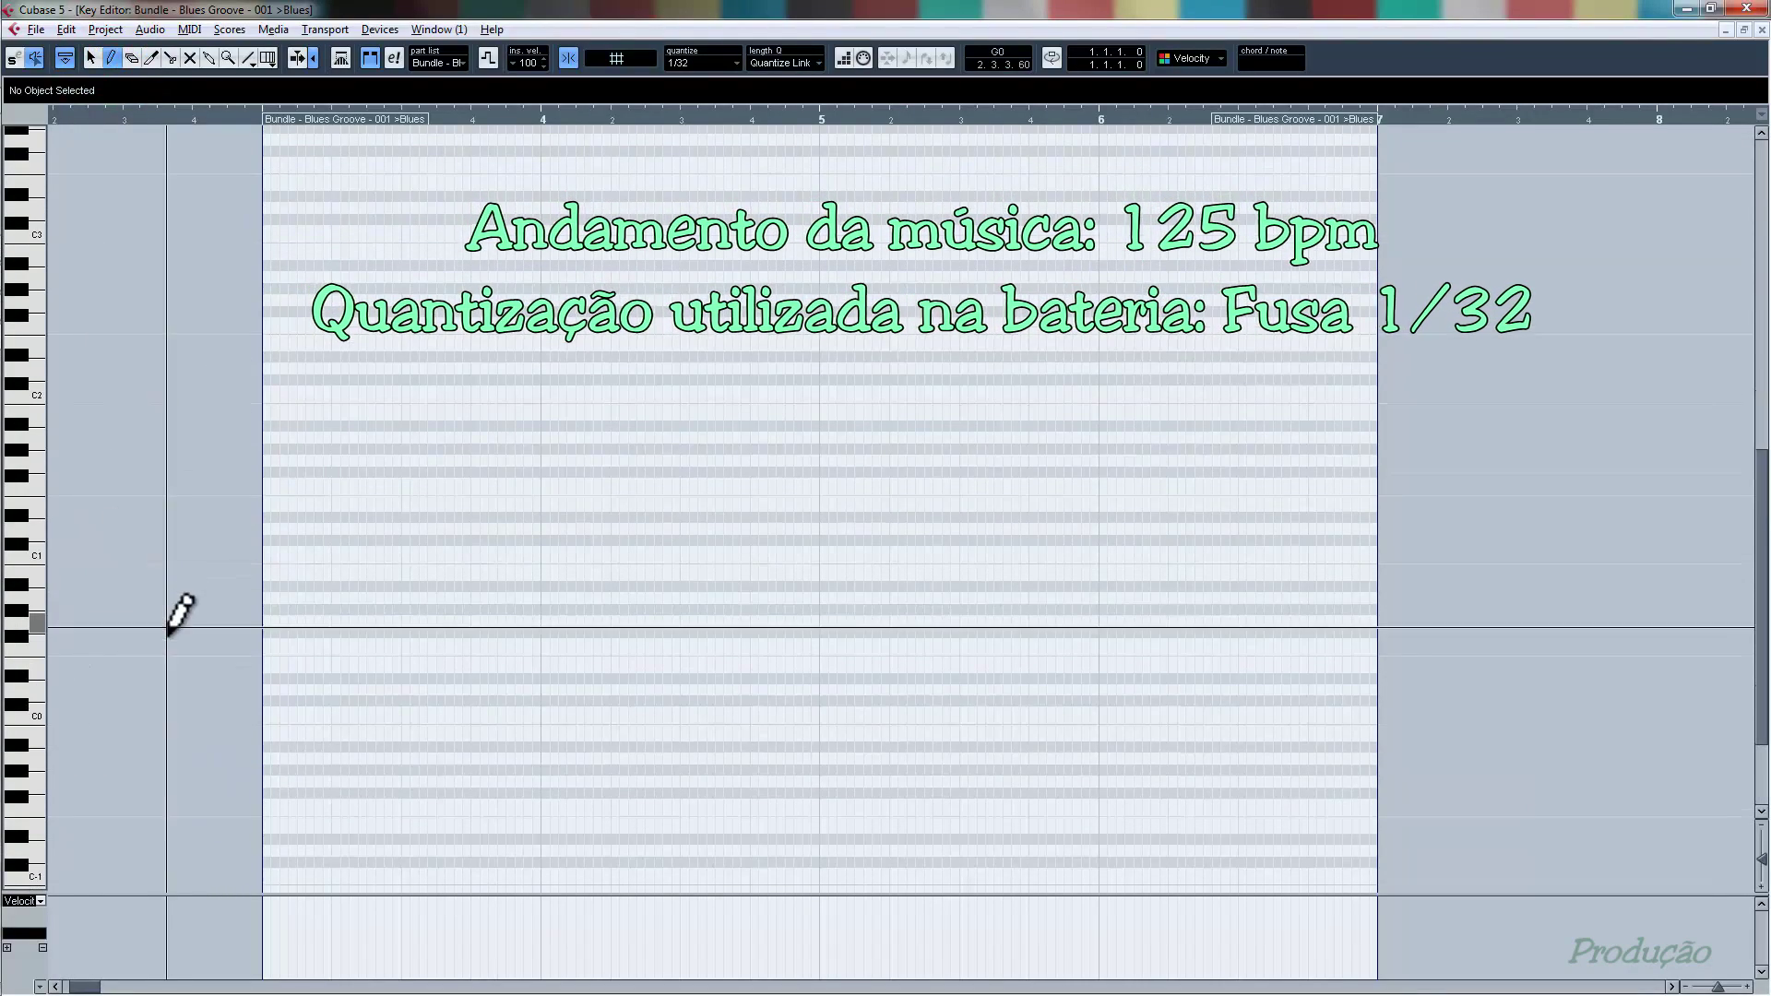
drag(35, 701, 35, 681)
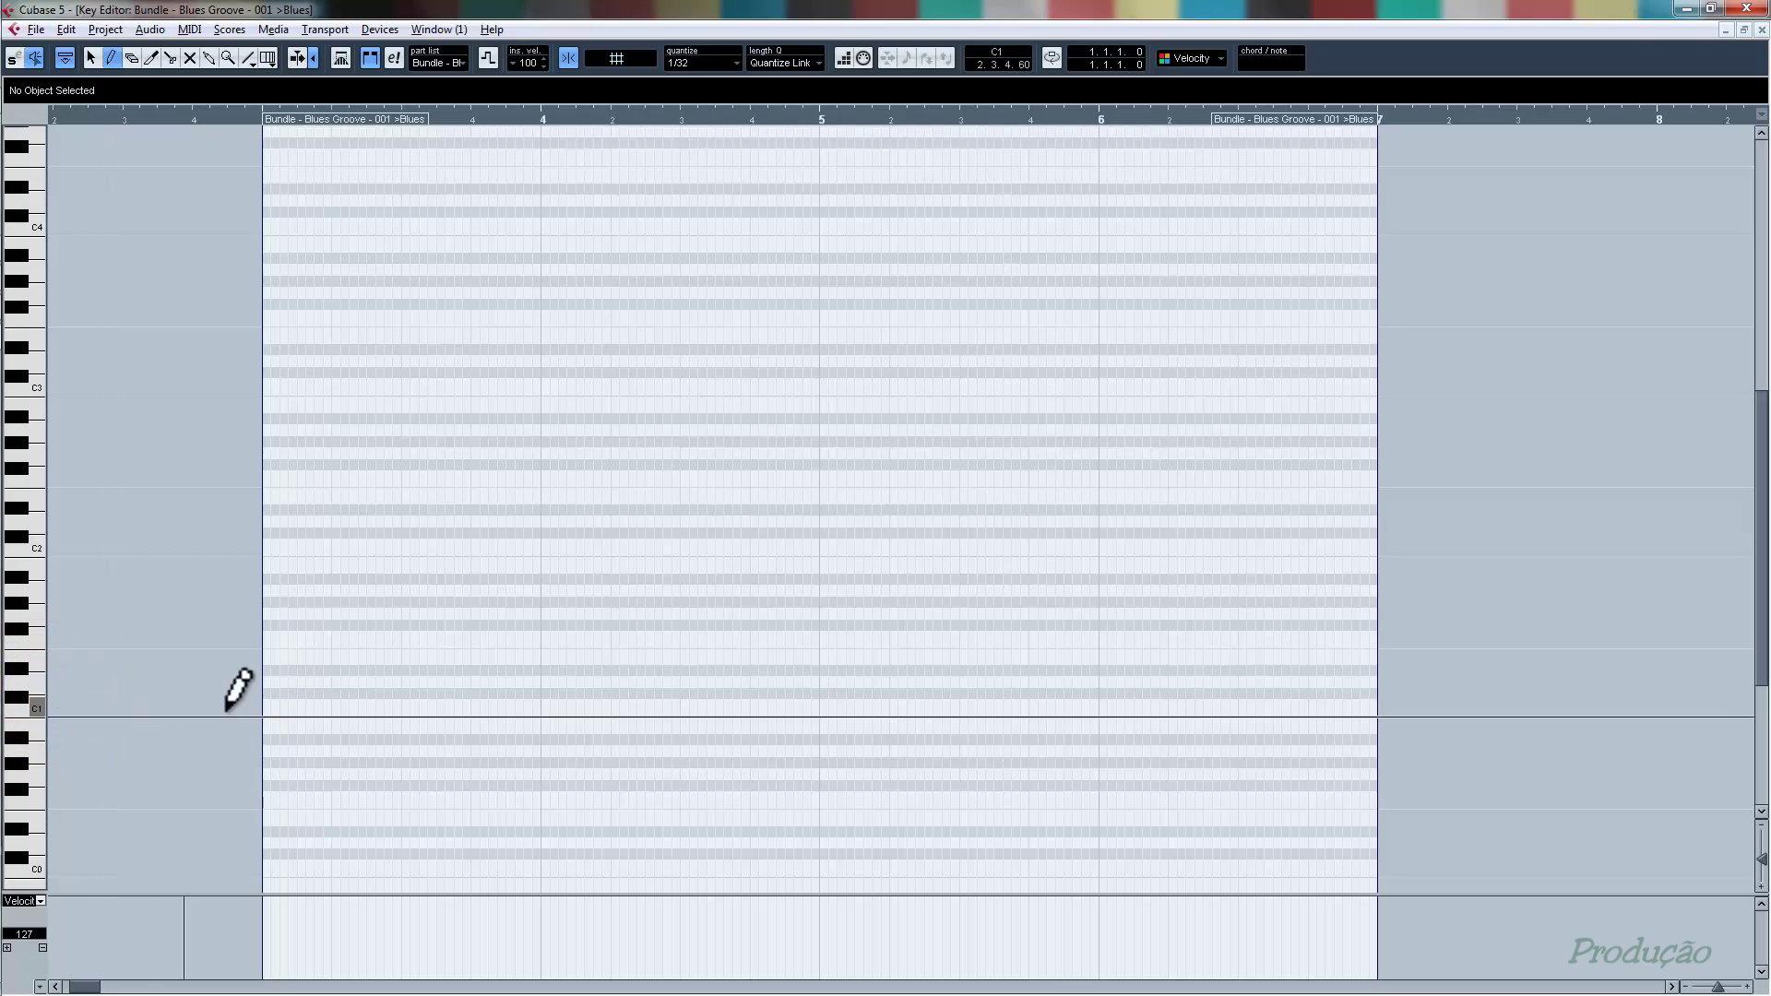
click(266, 704)
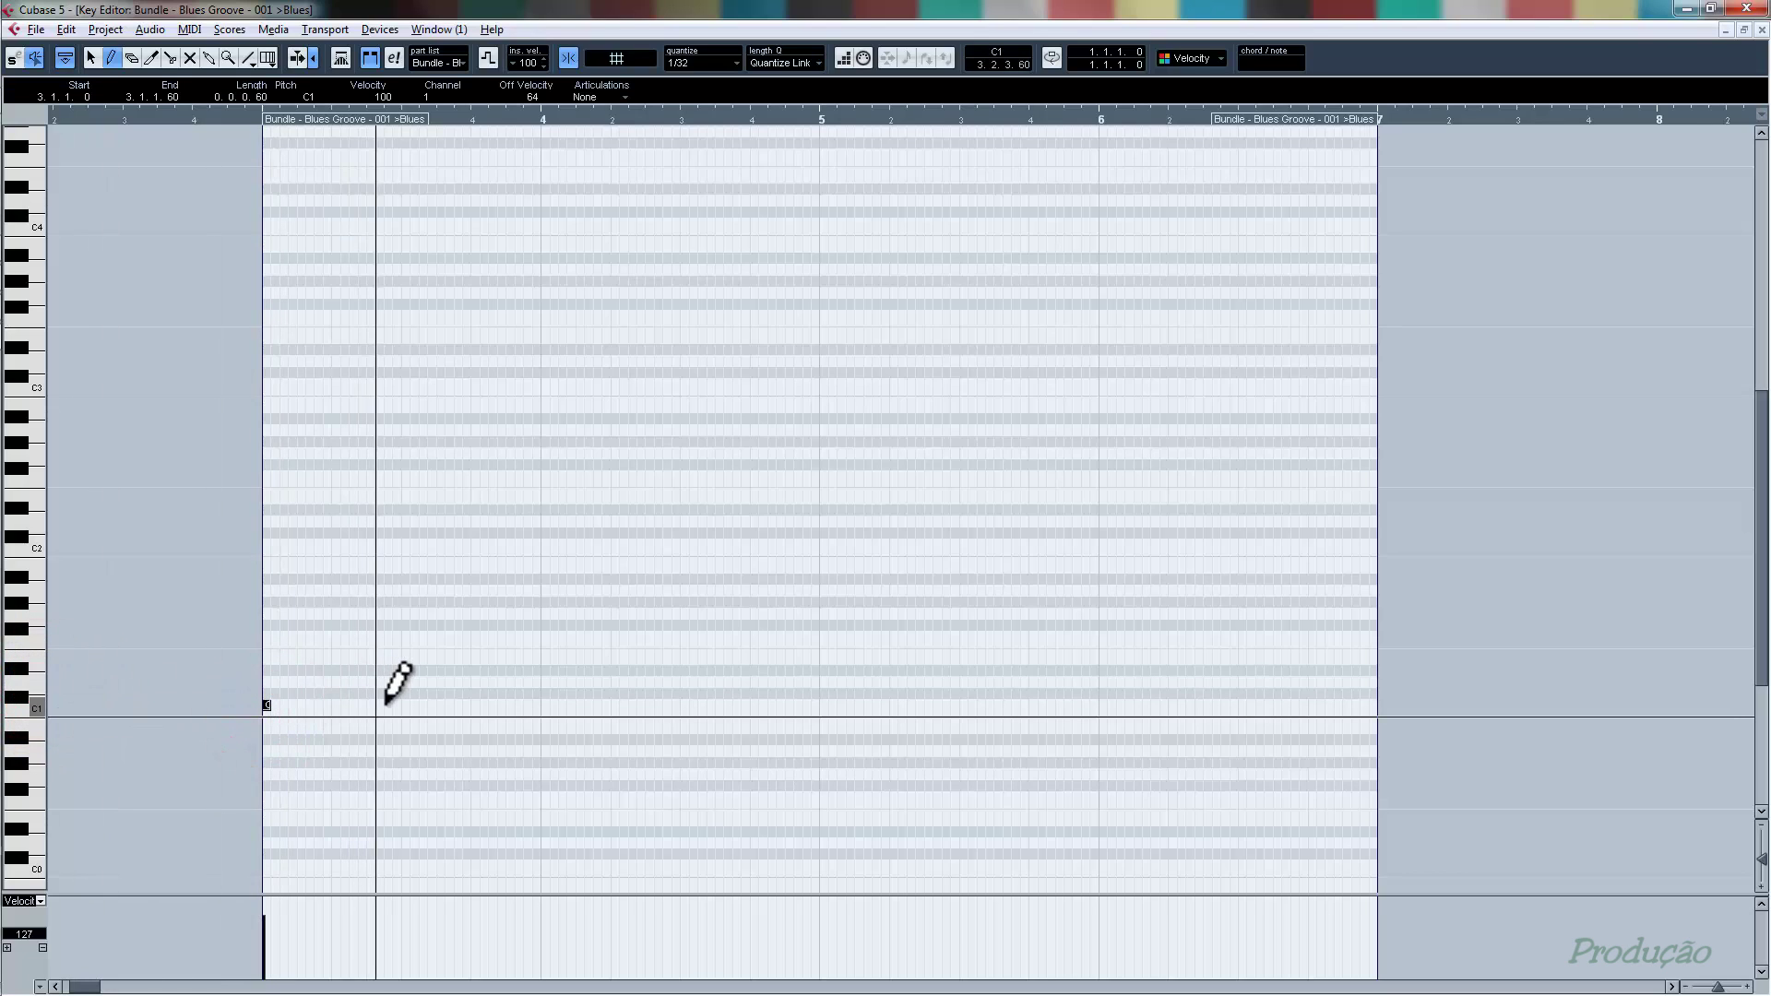
click(406, 705)
click(545, 705)
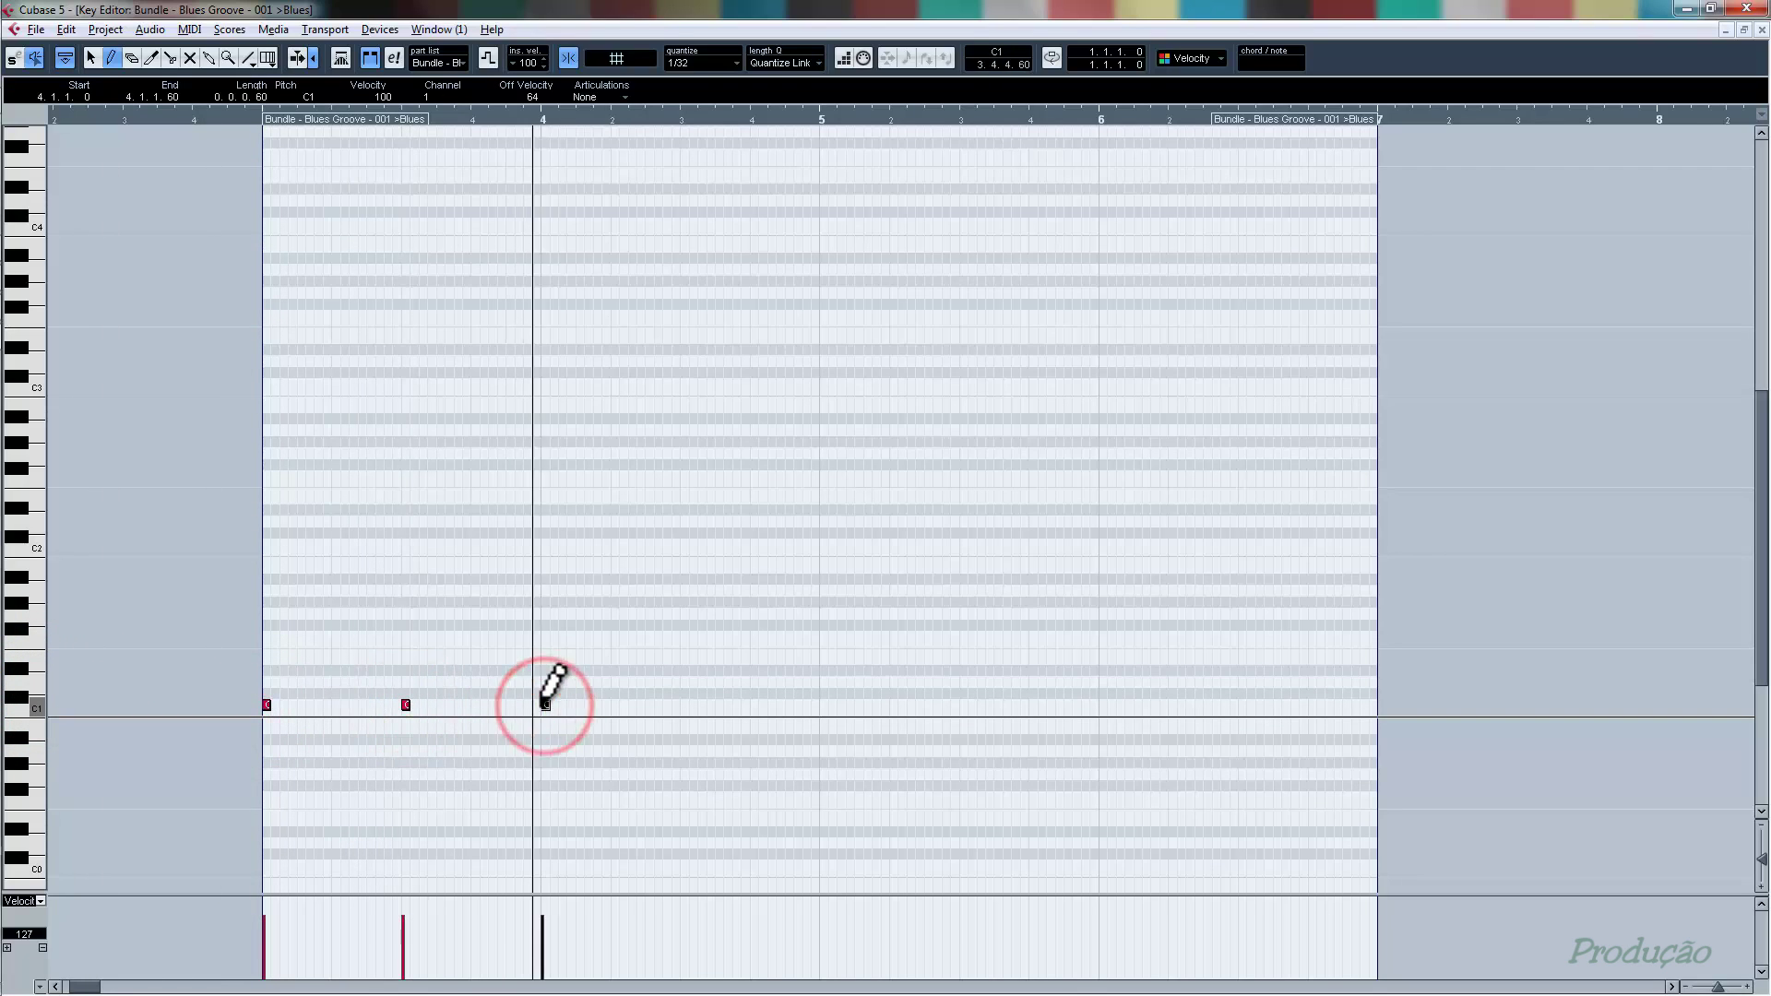
click(684, 705)
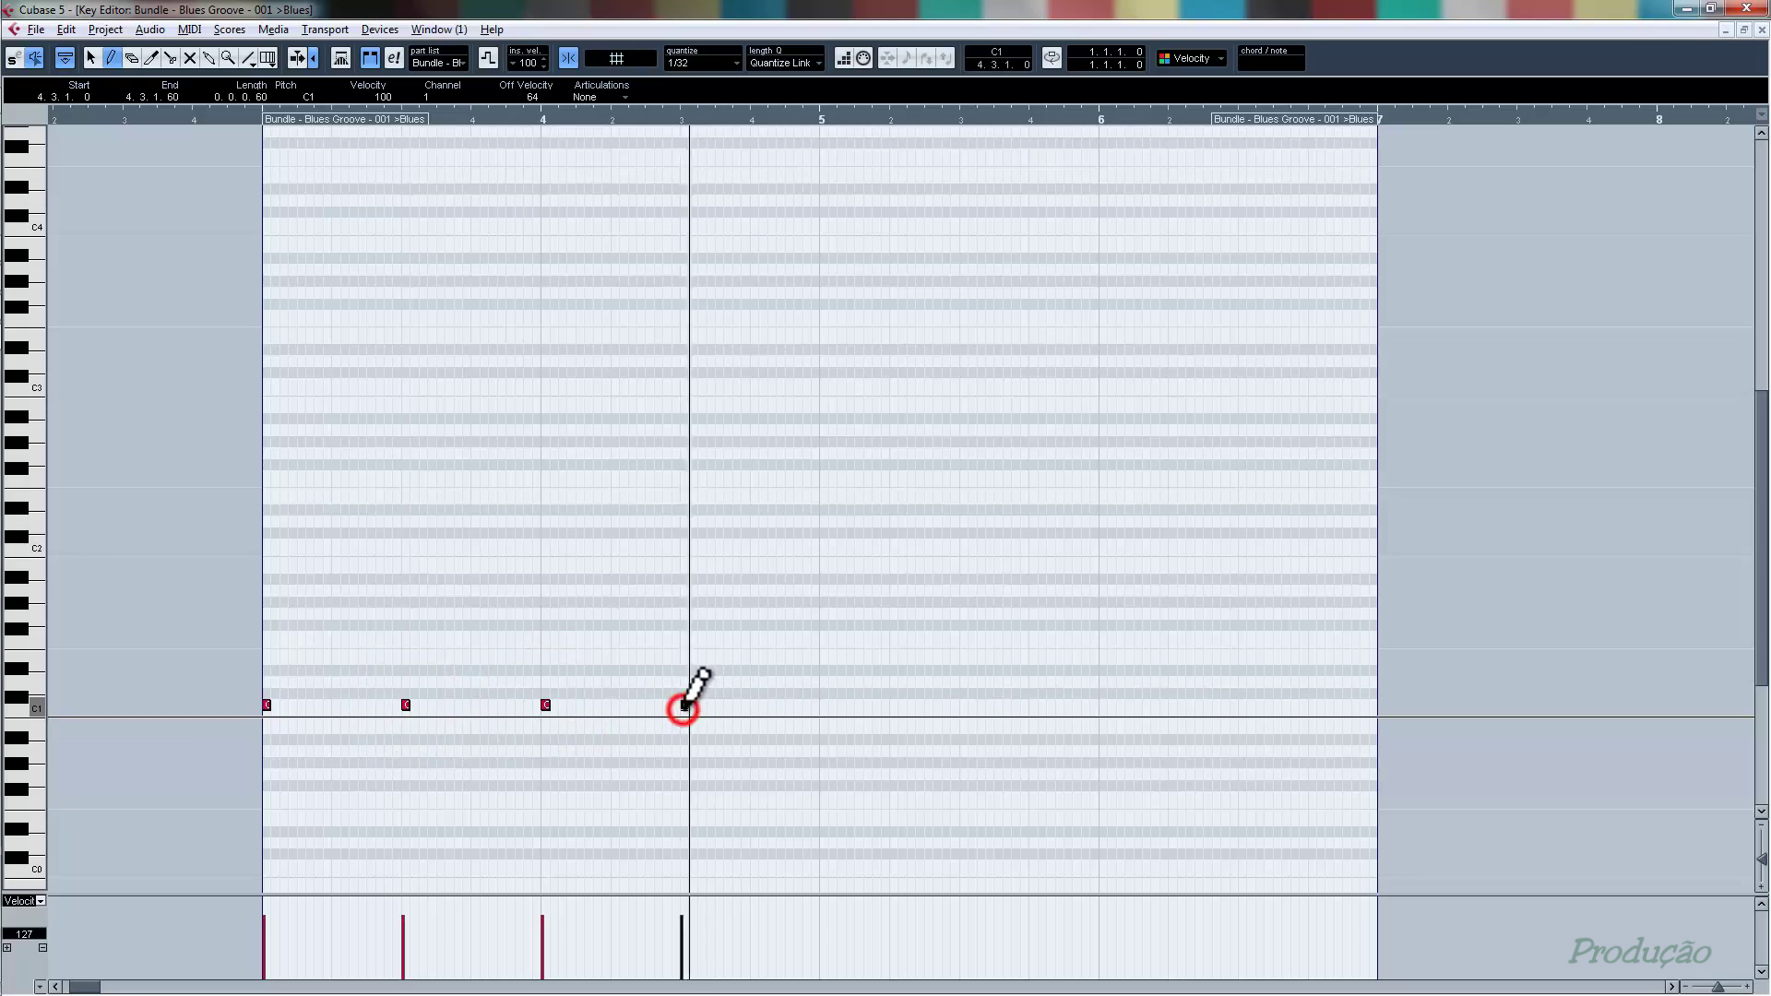
click(824, 705)
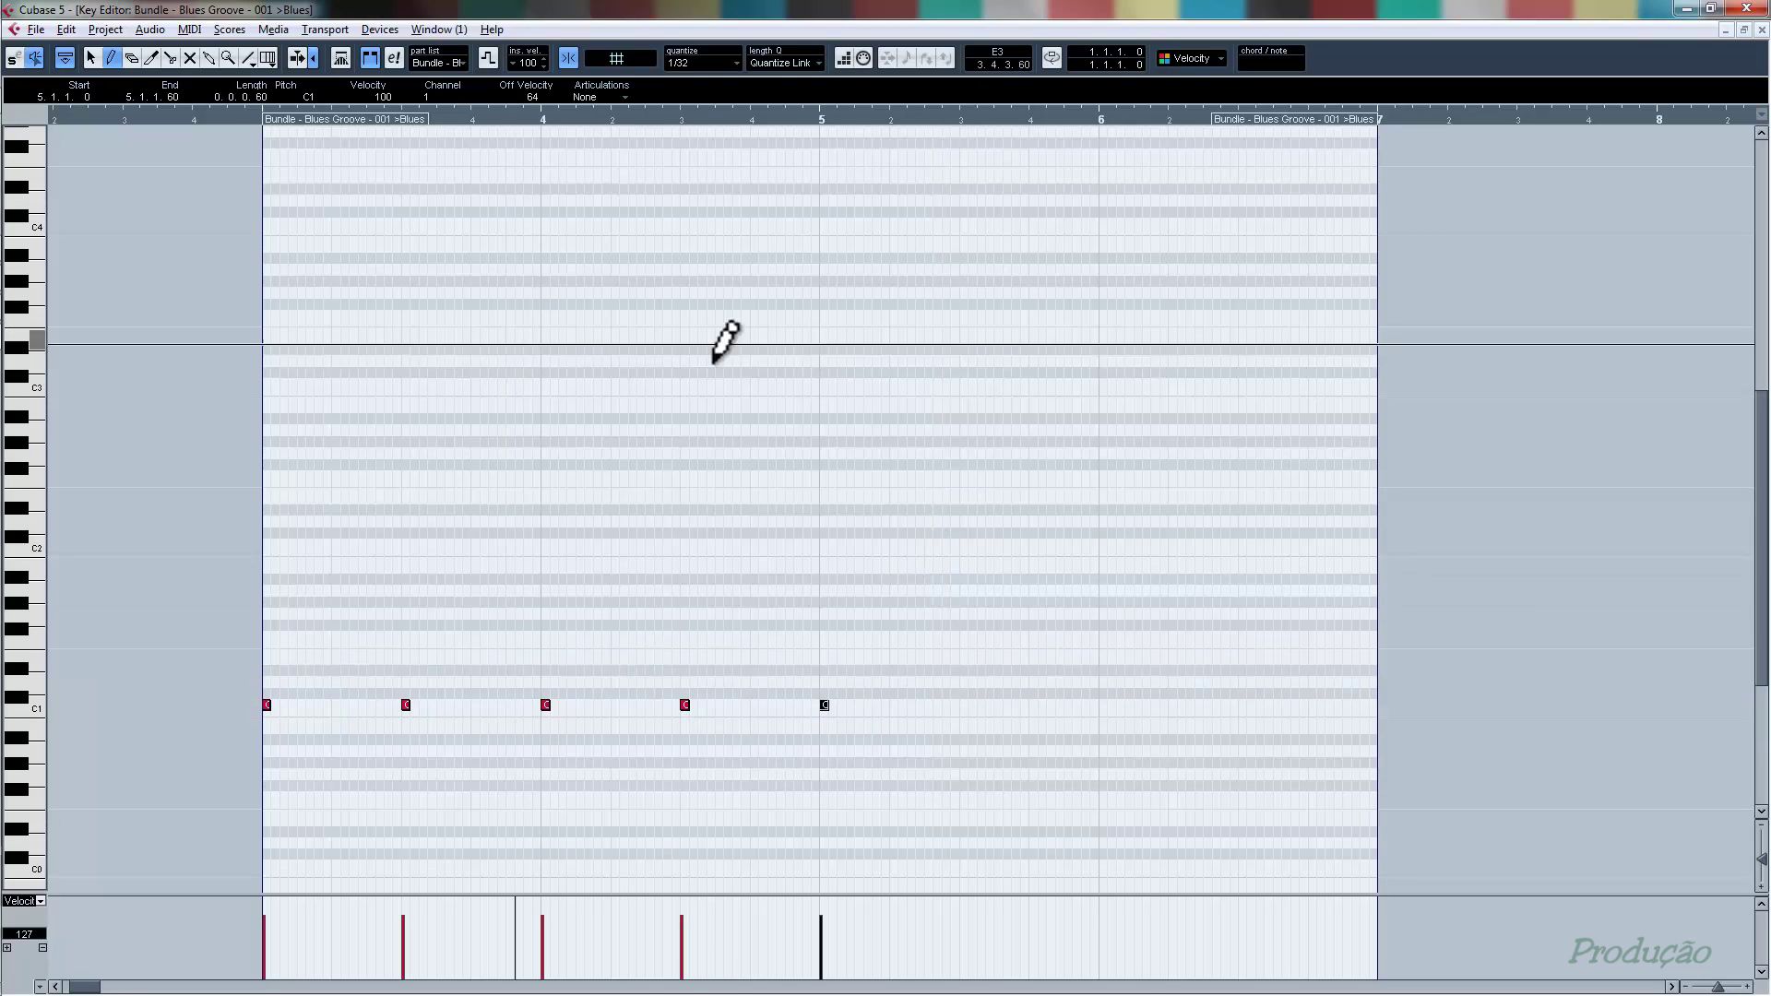
- Enable Solo Editor, play the drawn C1 notes from just before bar 3, and close the Key Editor
click(351, 118)
click(270, 115)
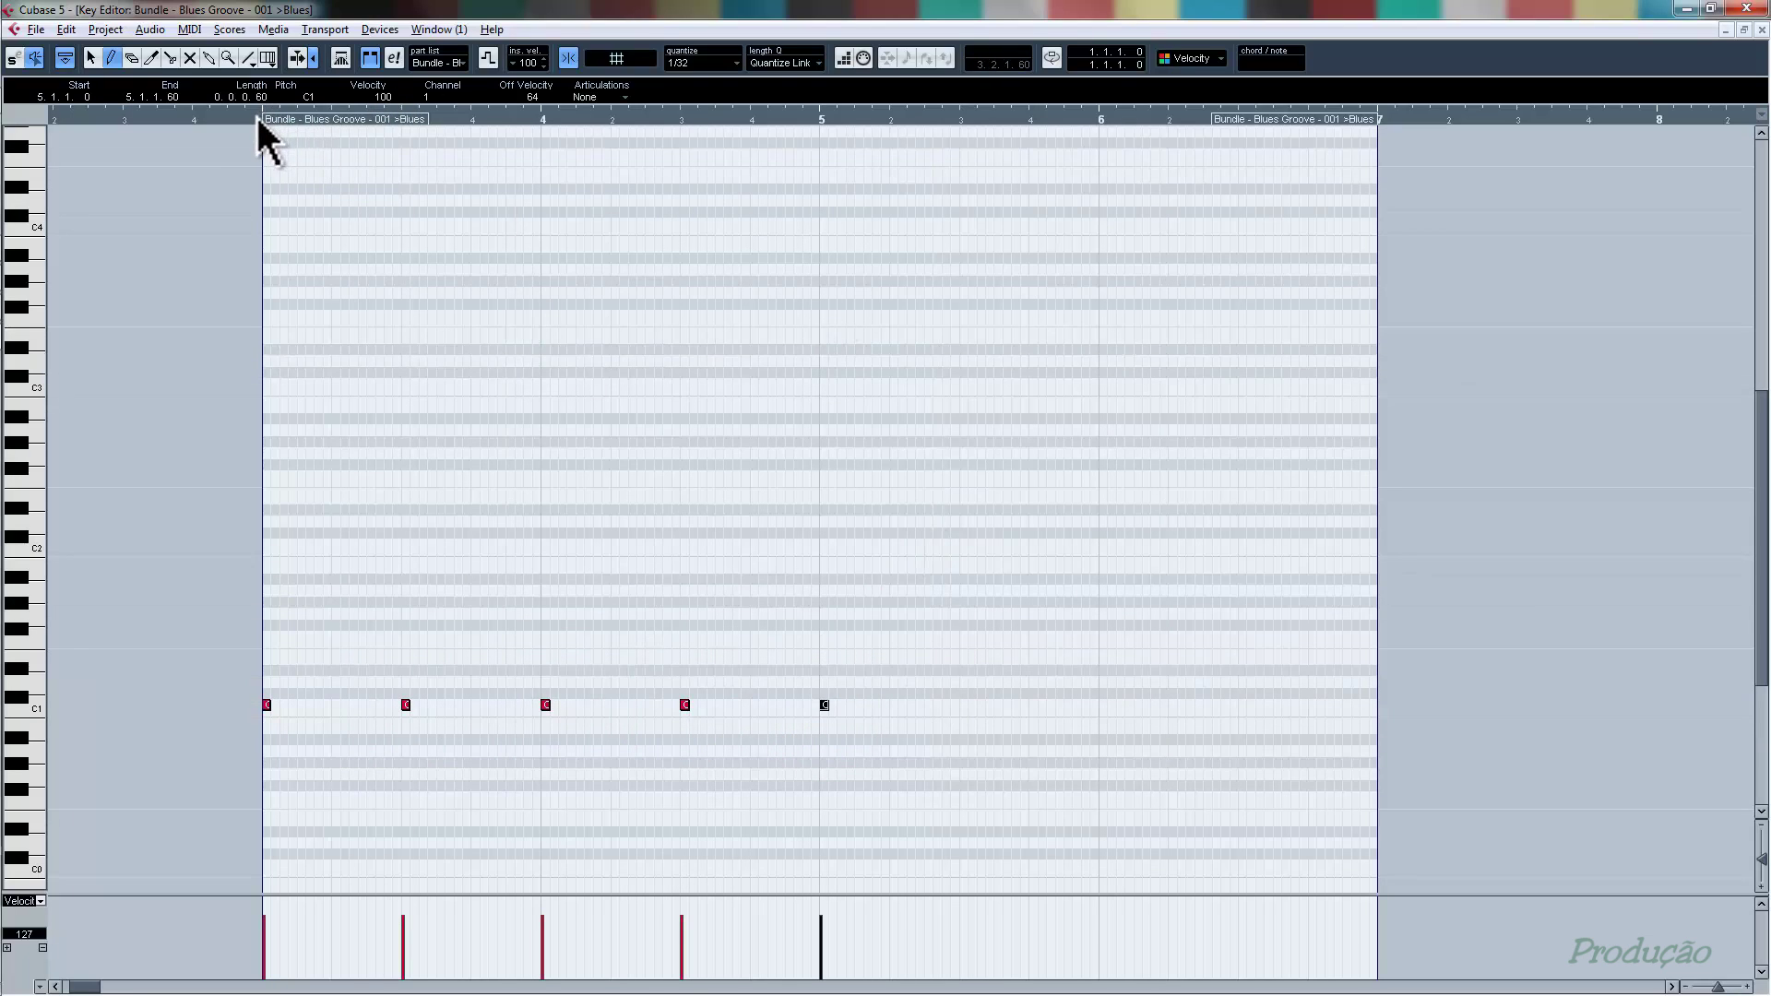
click(258, 118)
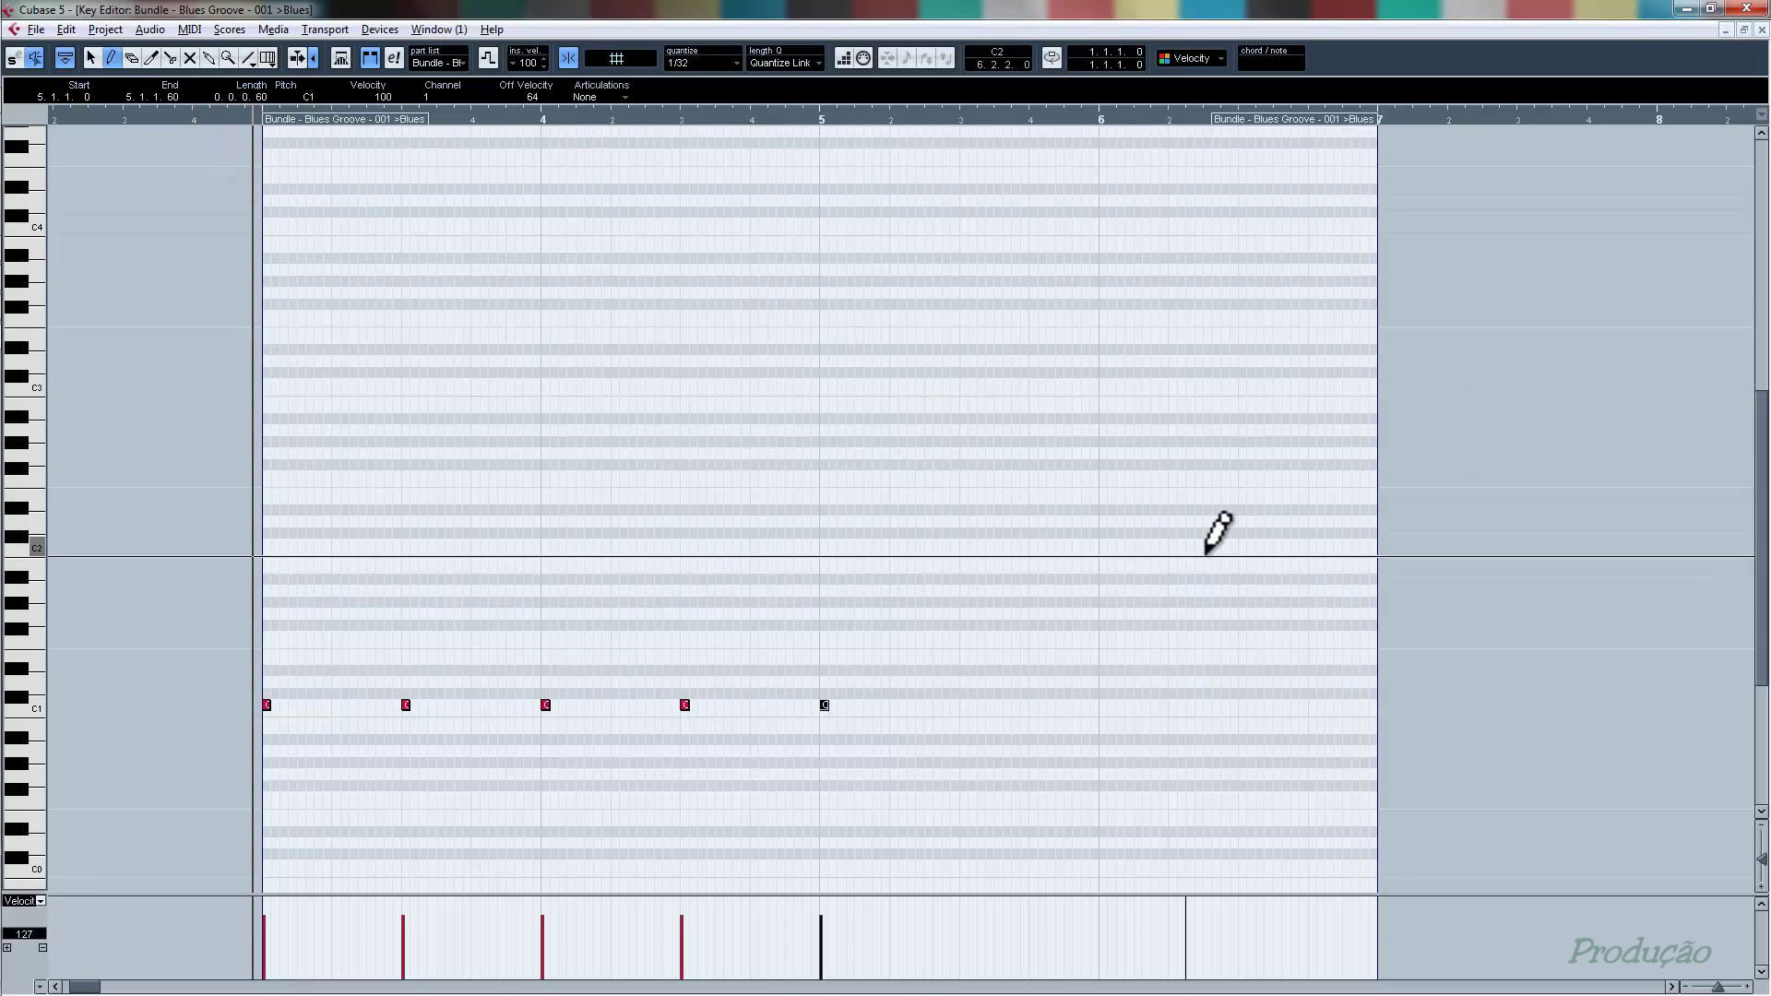
key(space)
key(space)
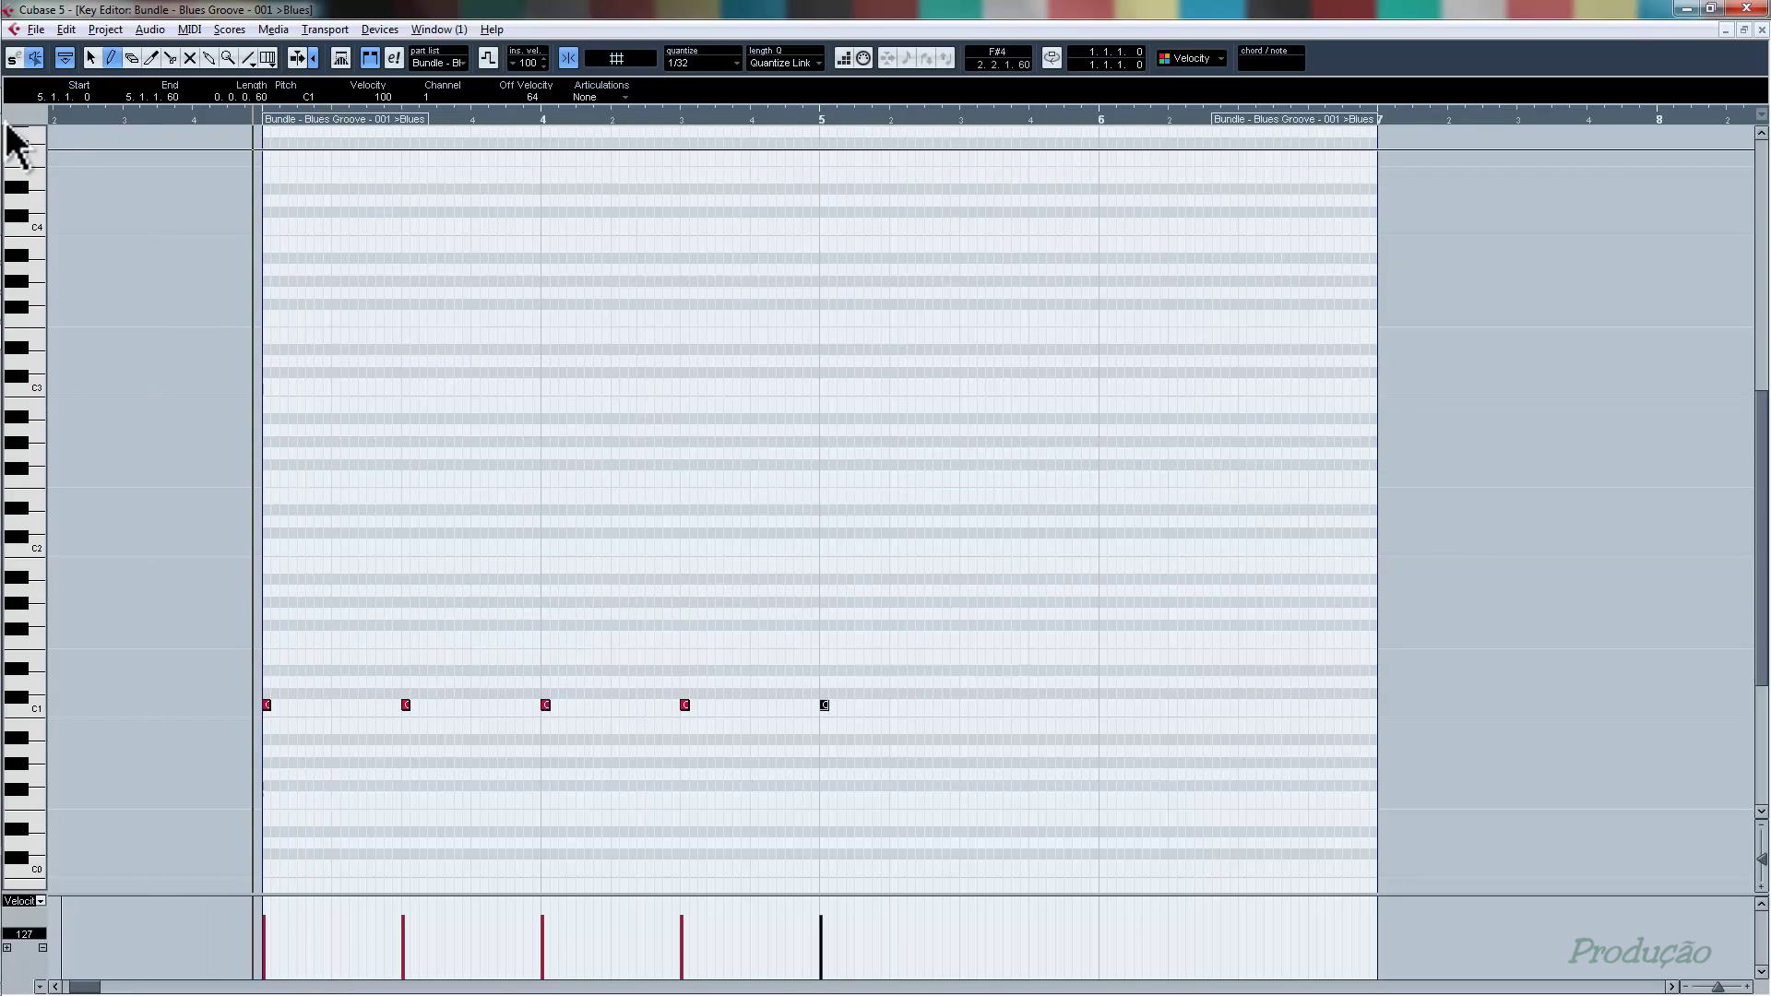
click(13, 59)
key(space)
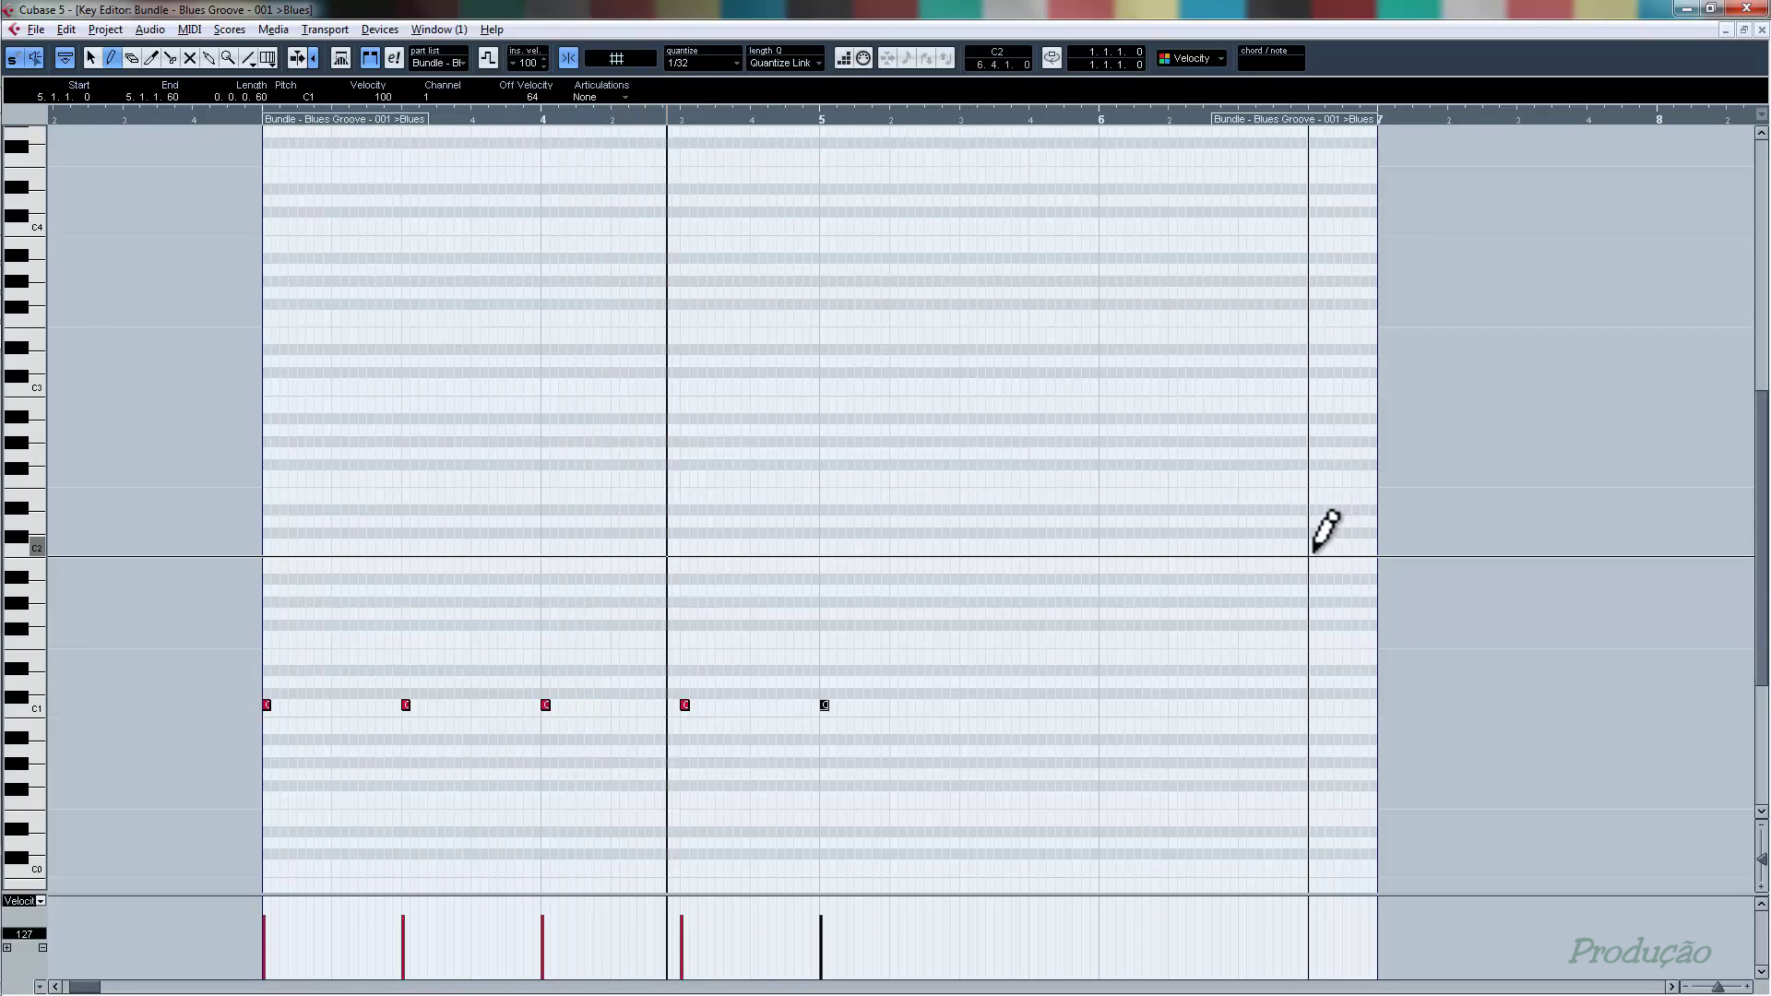
key(space)
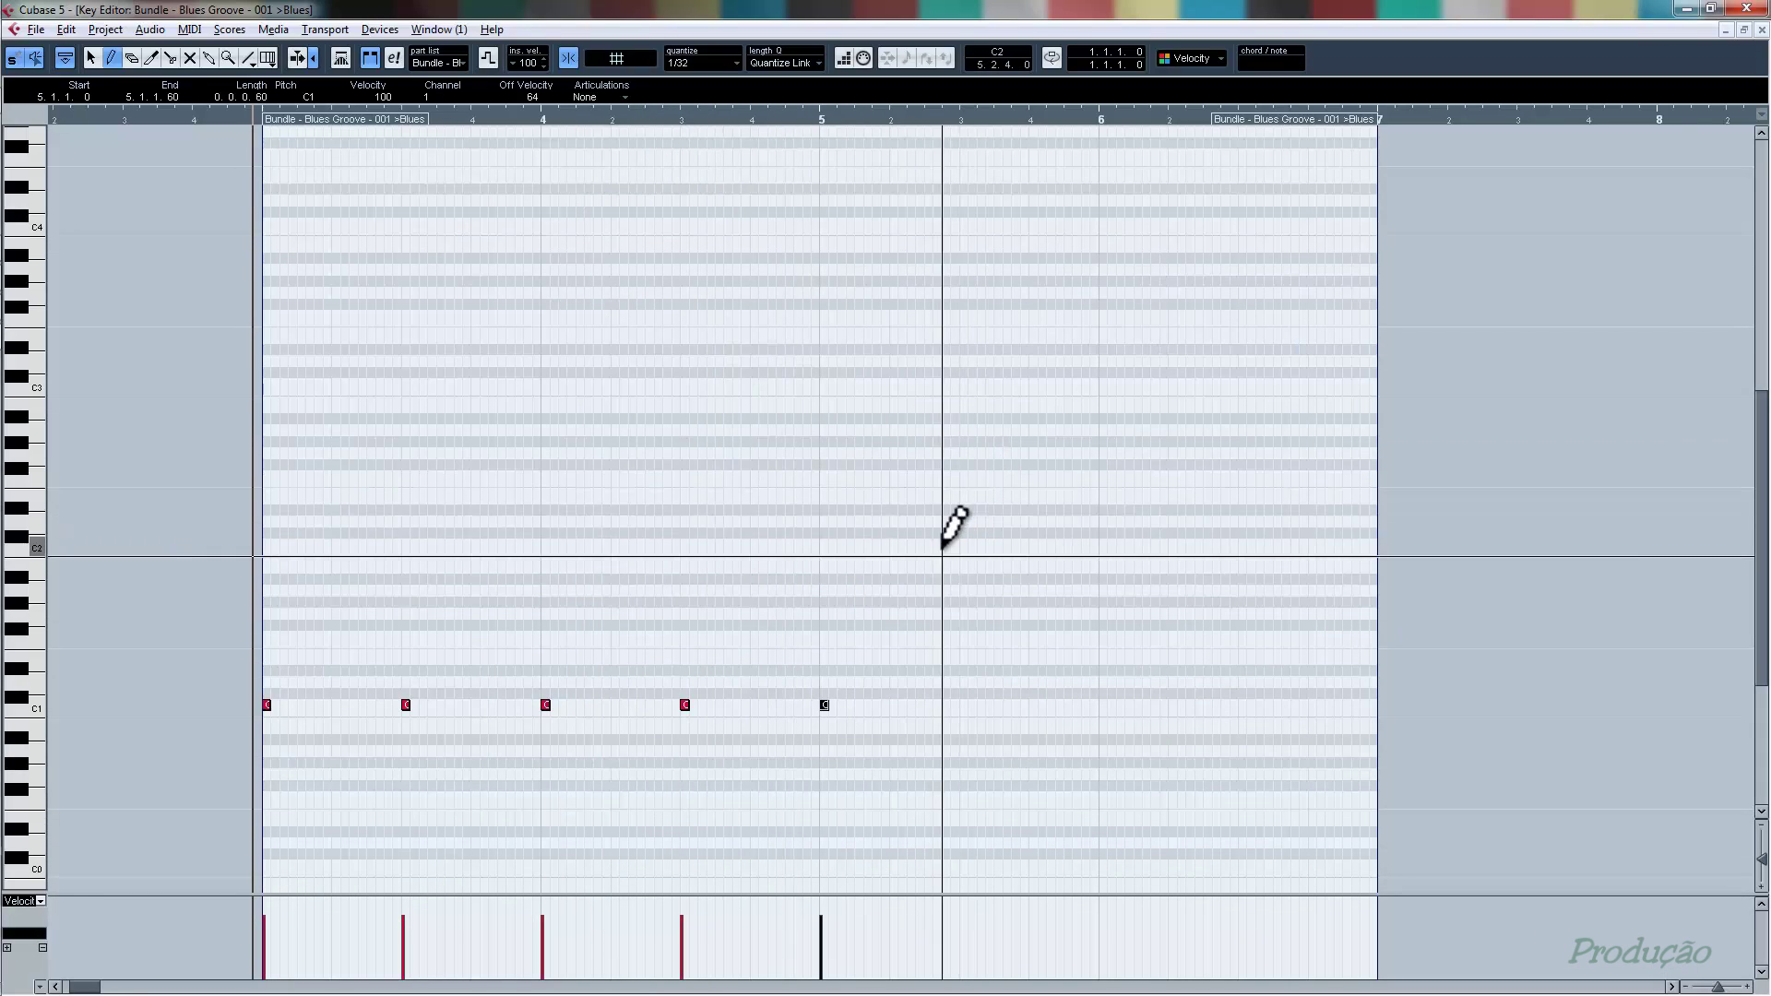
key(1)
click(822, 476)
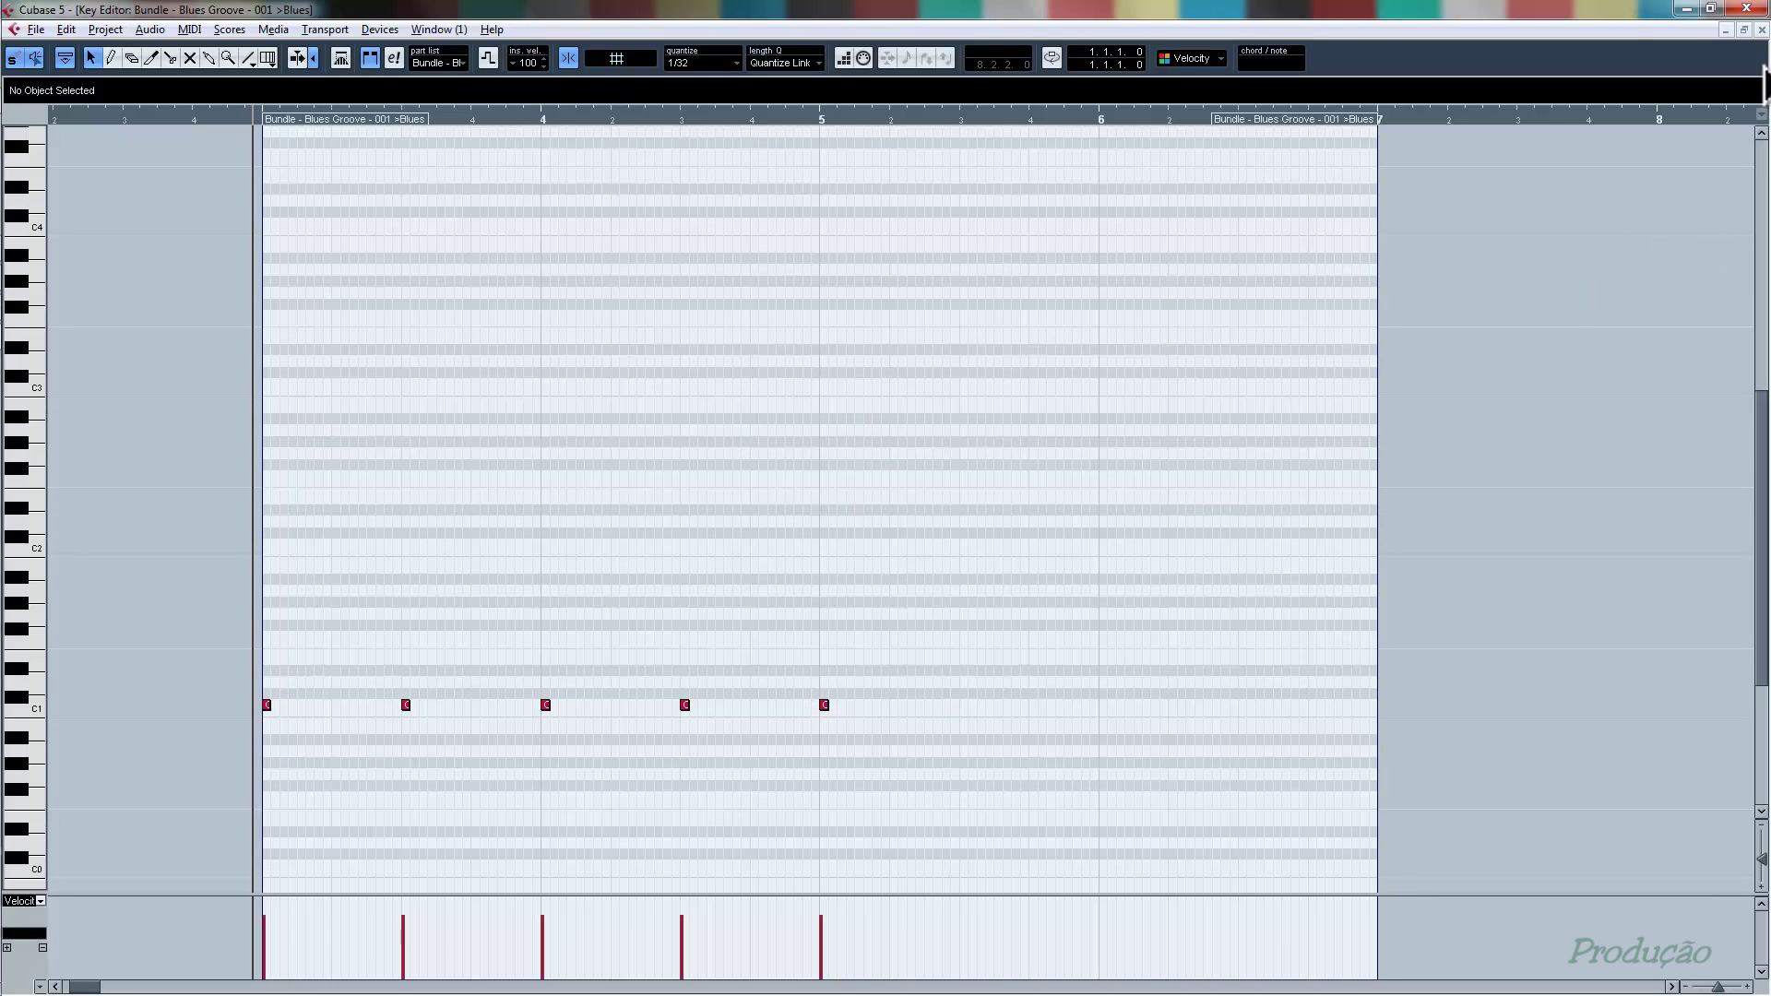
click(1762, 30)
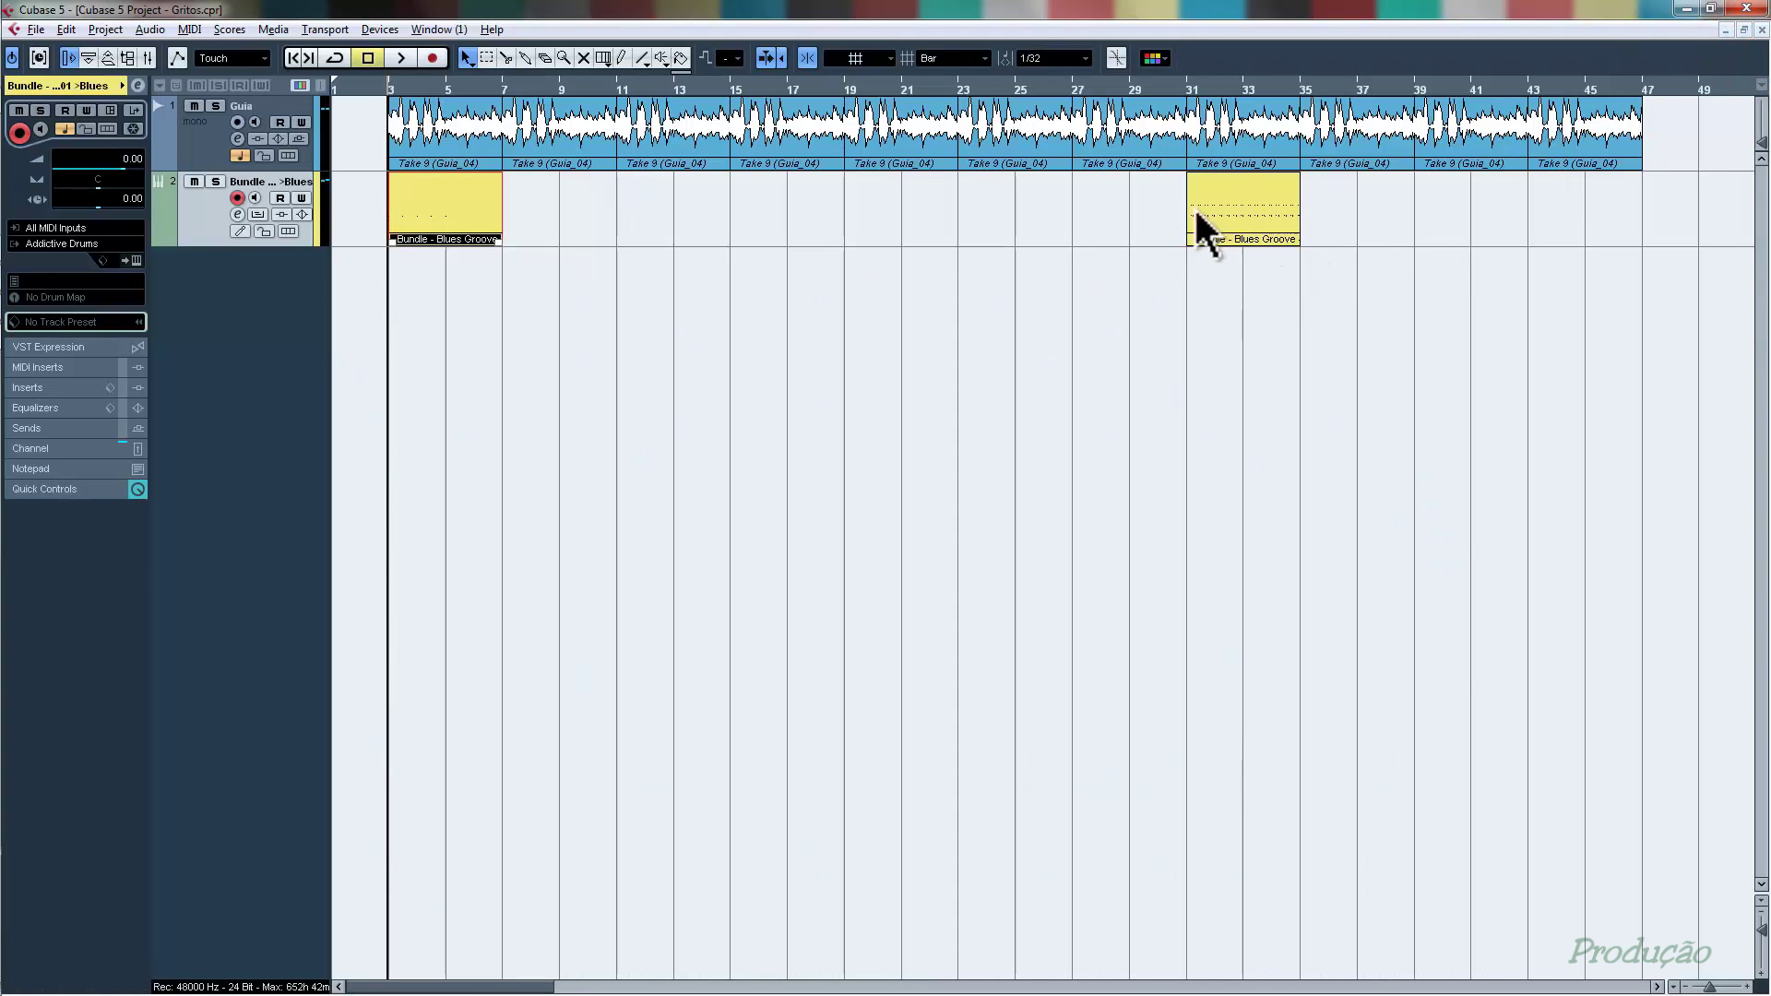
- Copy the C1 note on beat 4 of bar 32 from the blues groove part at bar 31 and close its editor
click(1297, 242)
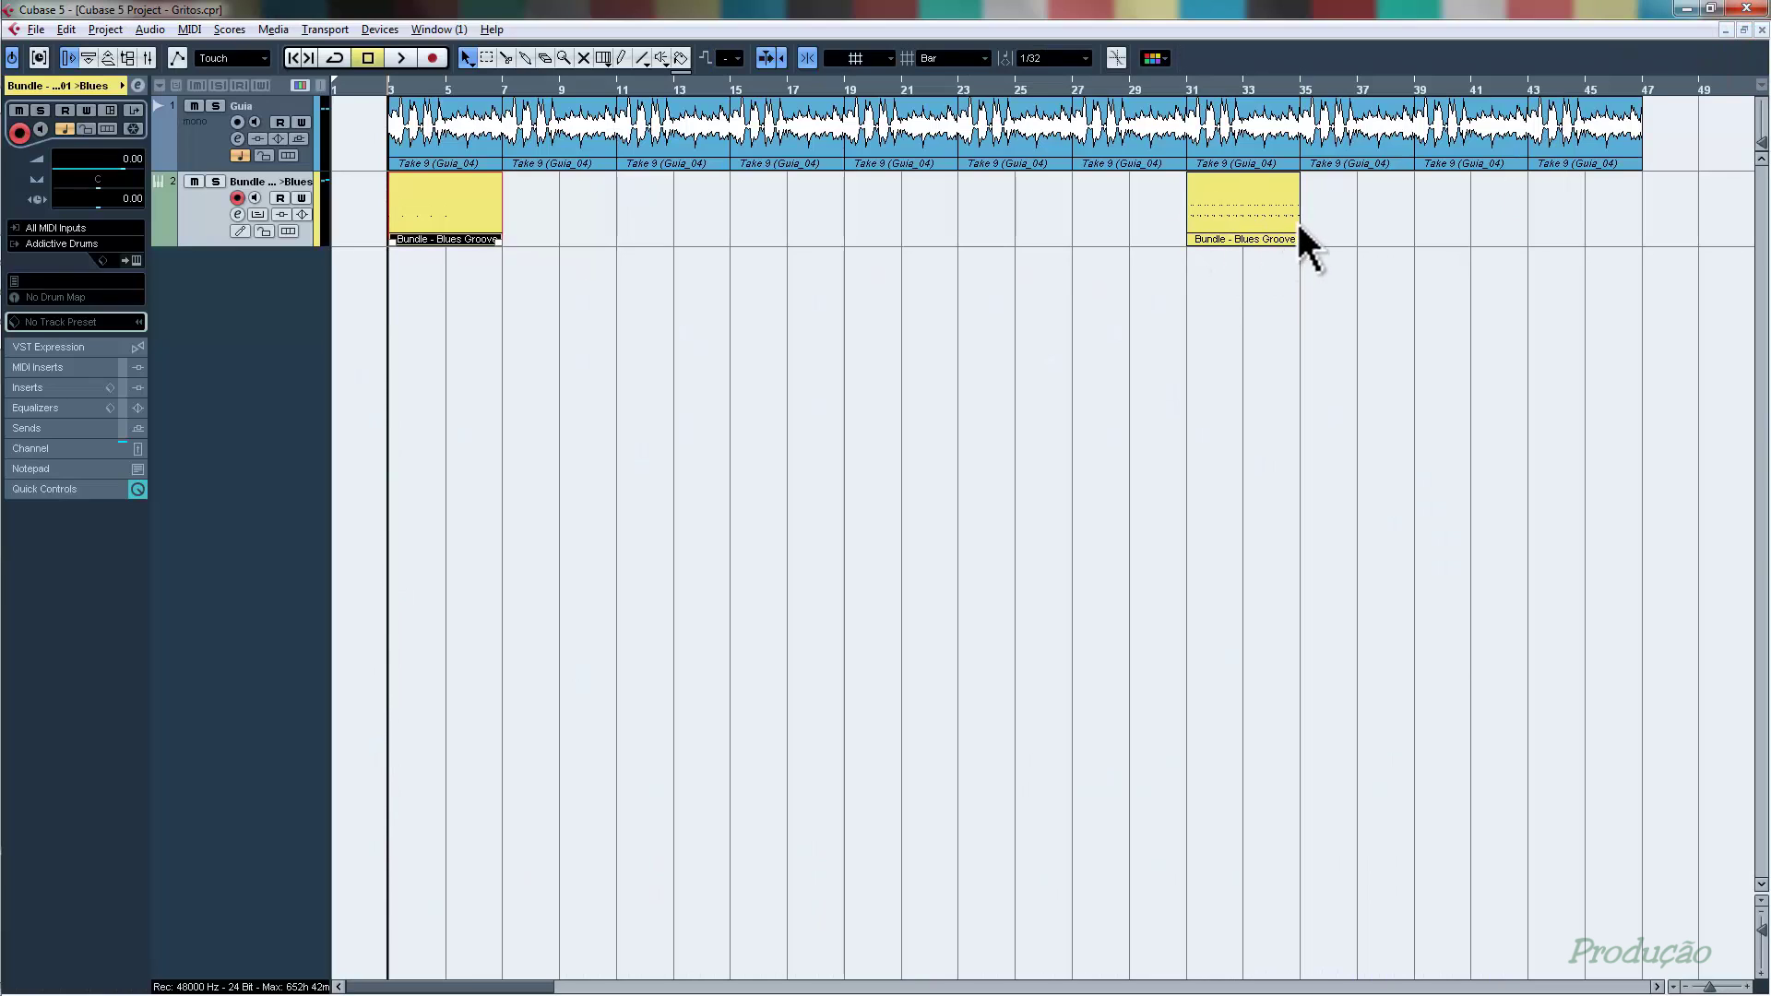
double_click(1243, 199)
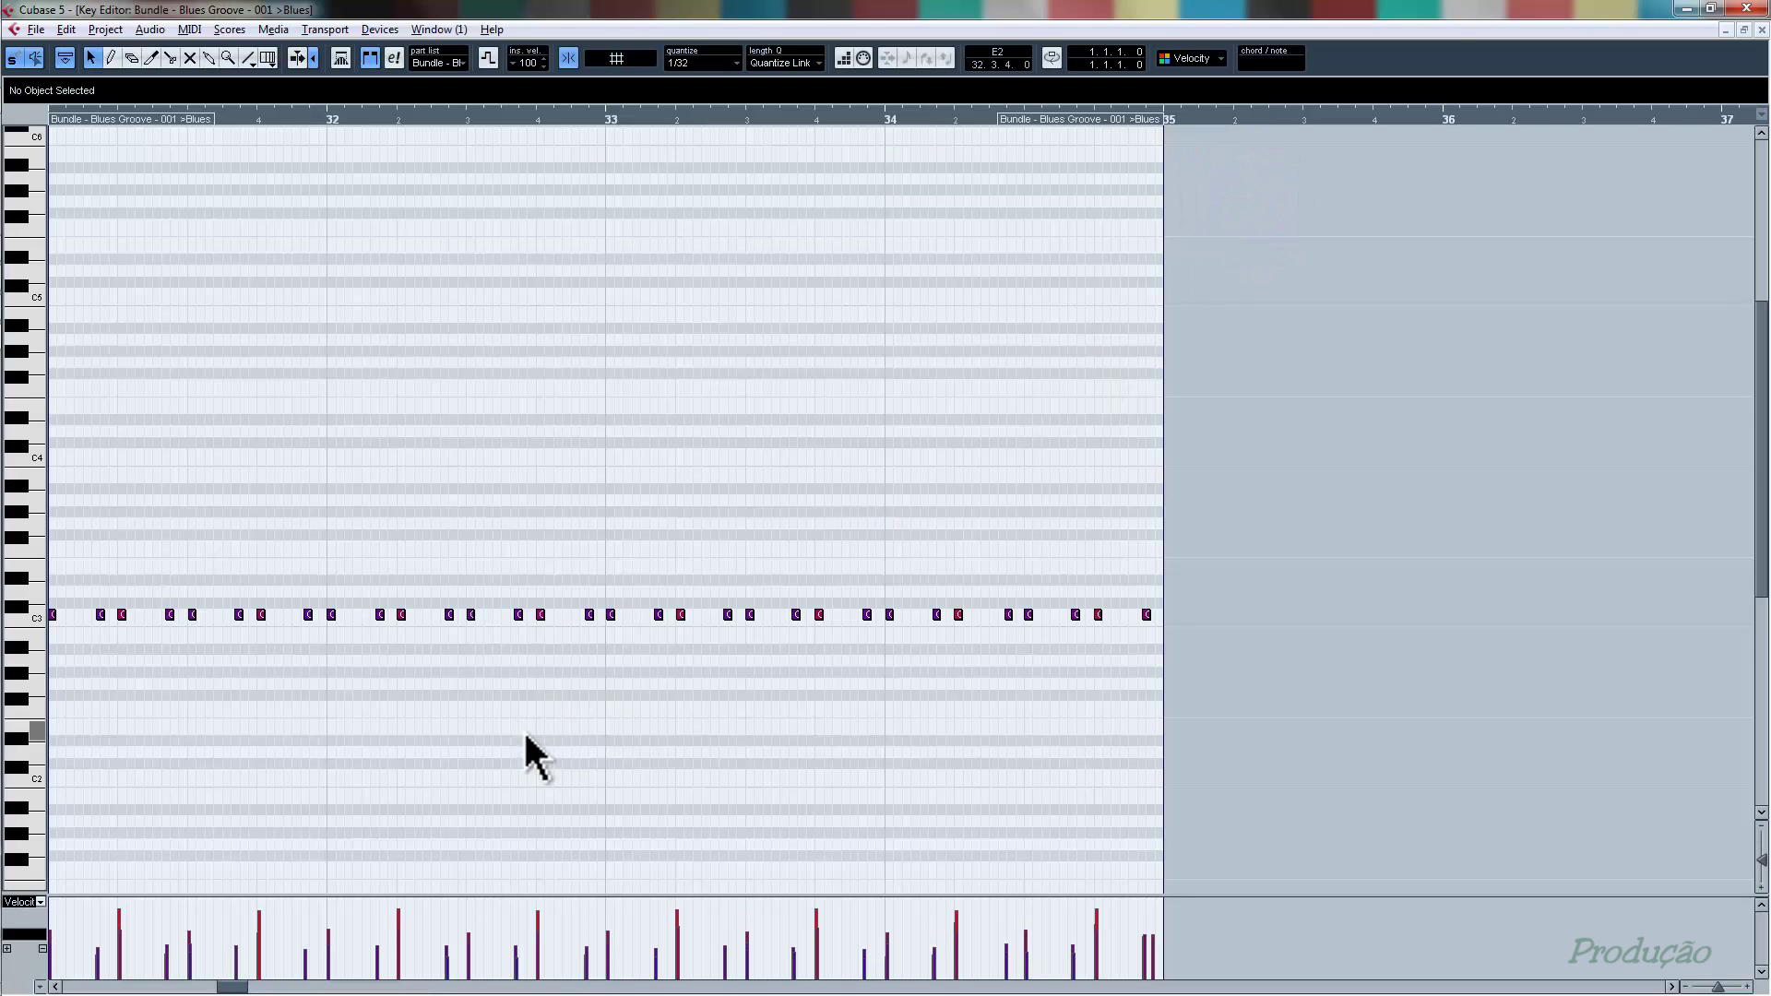
scroll(602, 708, up, 3)
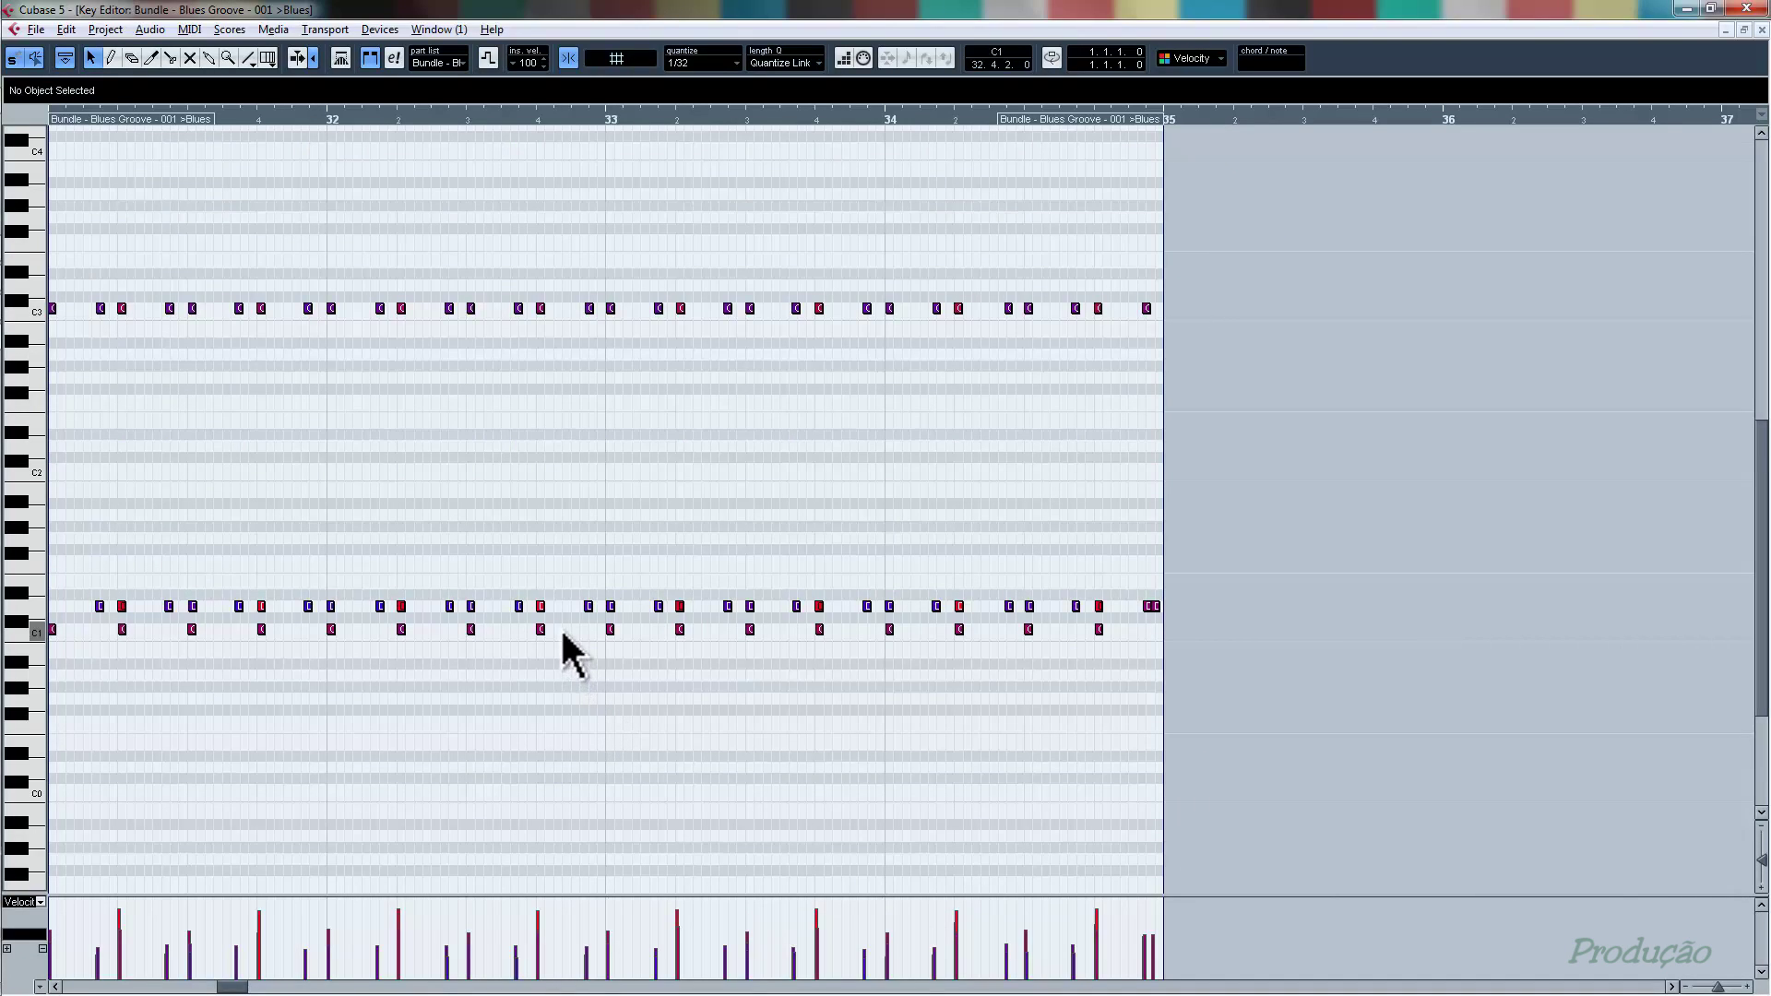
drag(558, 620, 516, 644)
key(ctrl+c)
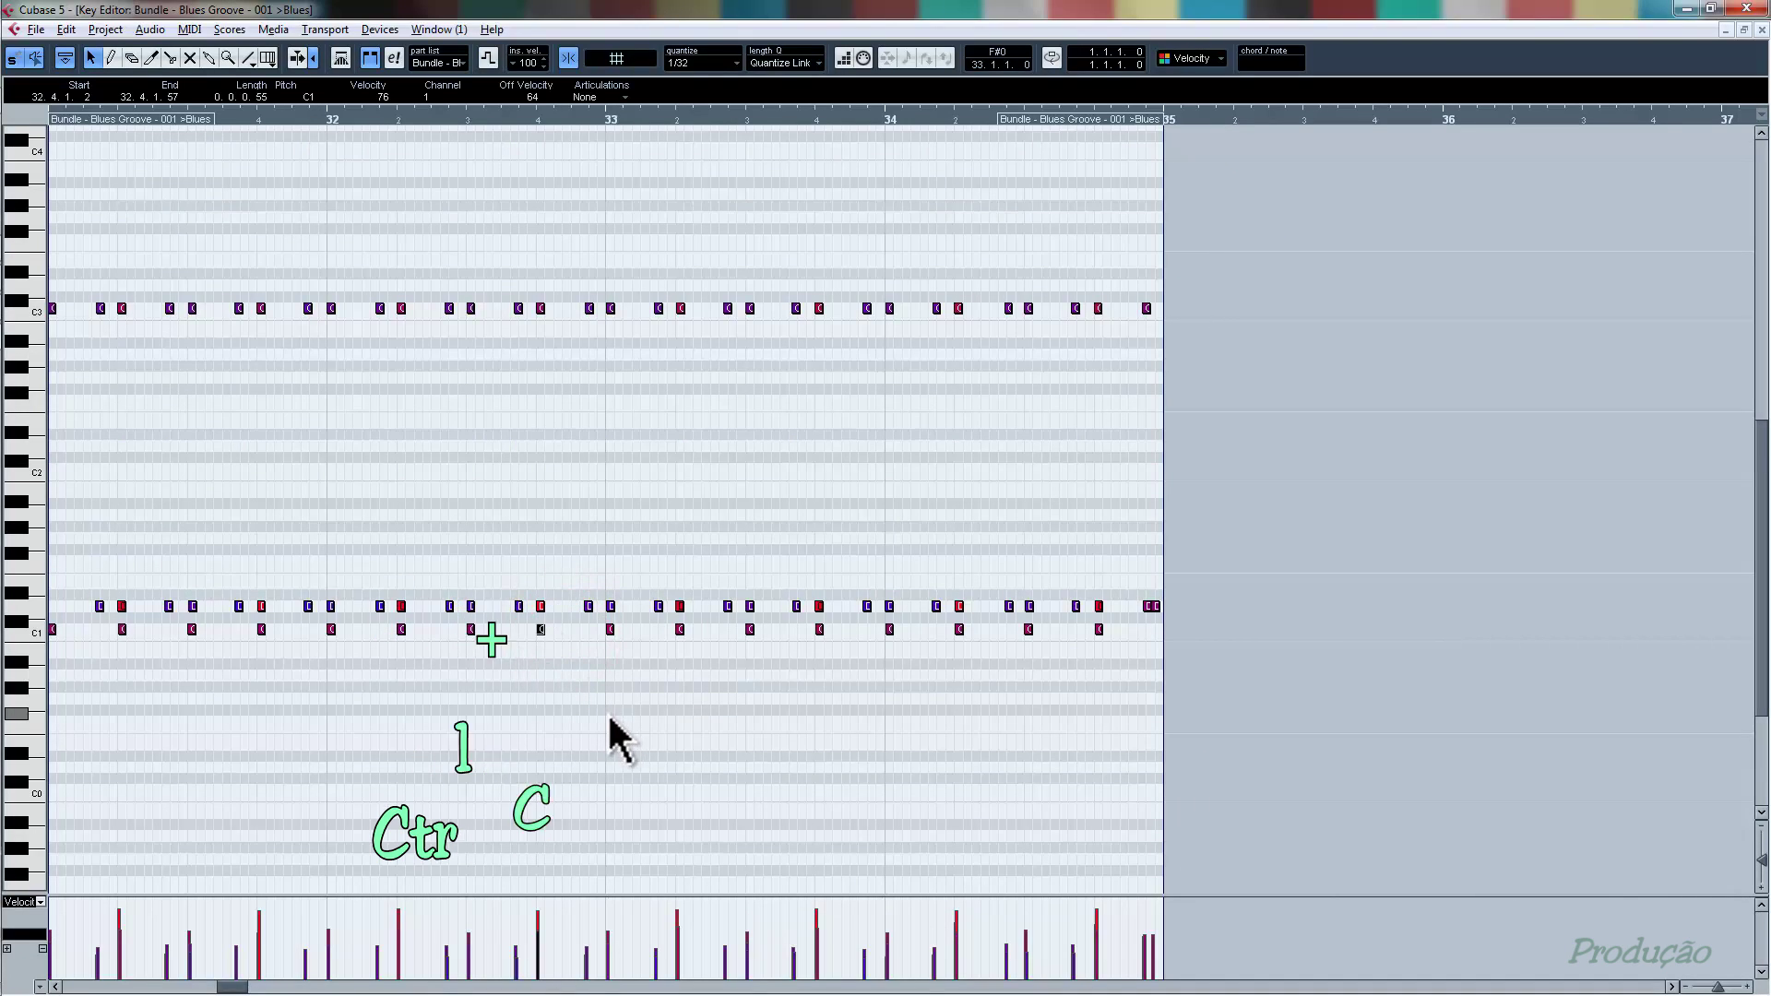
click(1761, 29)
- In the part at bar 3, delete the C1 note on beat 3 of bar 3 and paste the copied groove note there
double_click(462, 212)
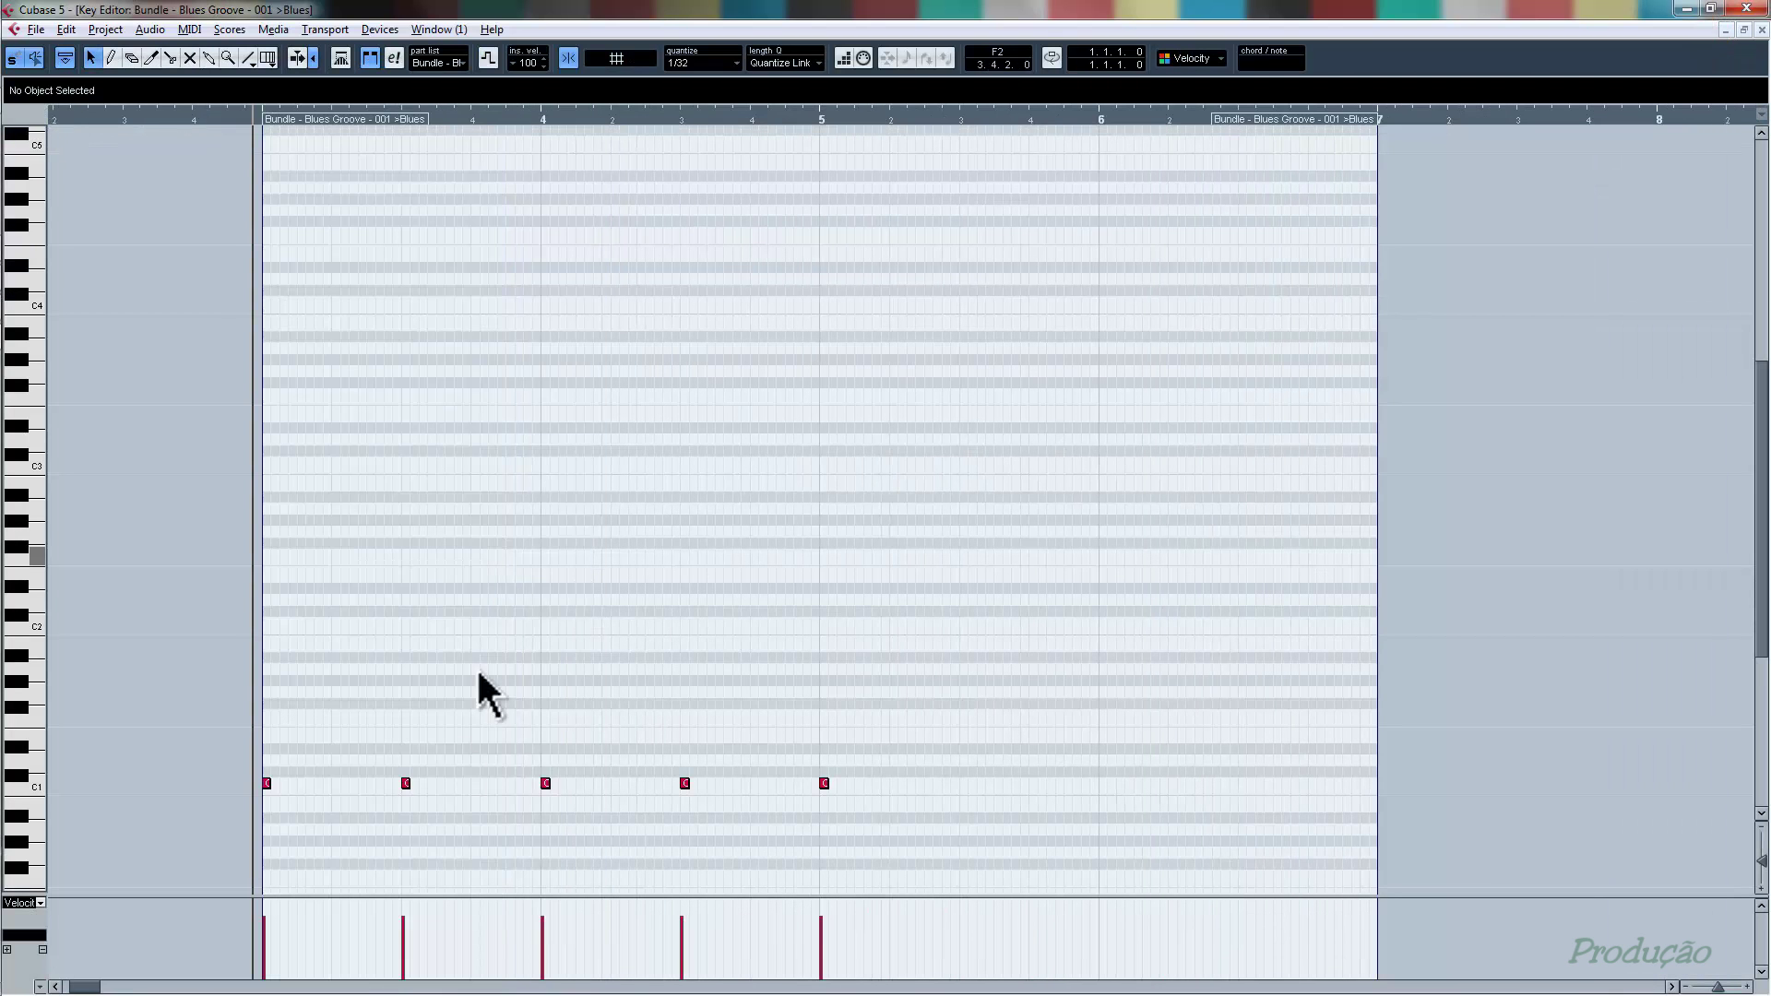
click(406, 783)
key(shift+Right)
key(ctrl+z)
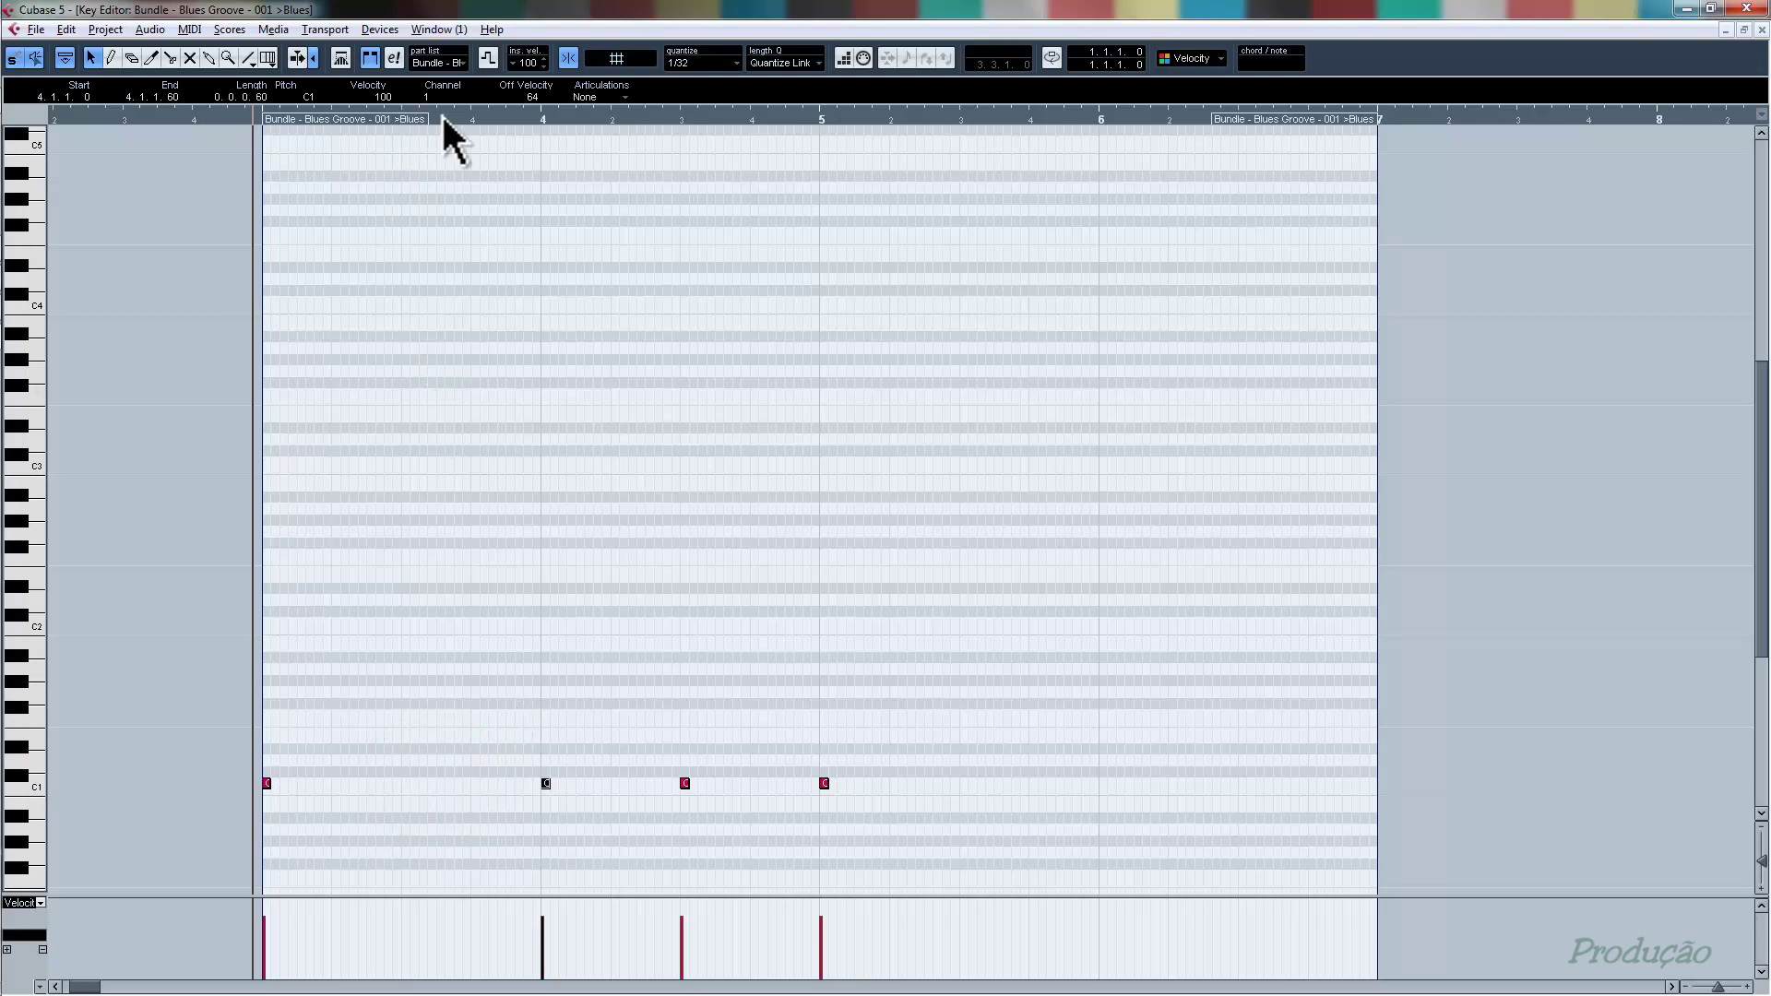
drag(444, 120, 402, 119)
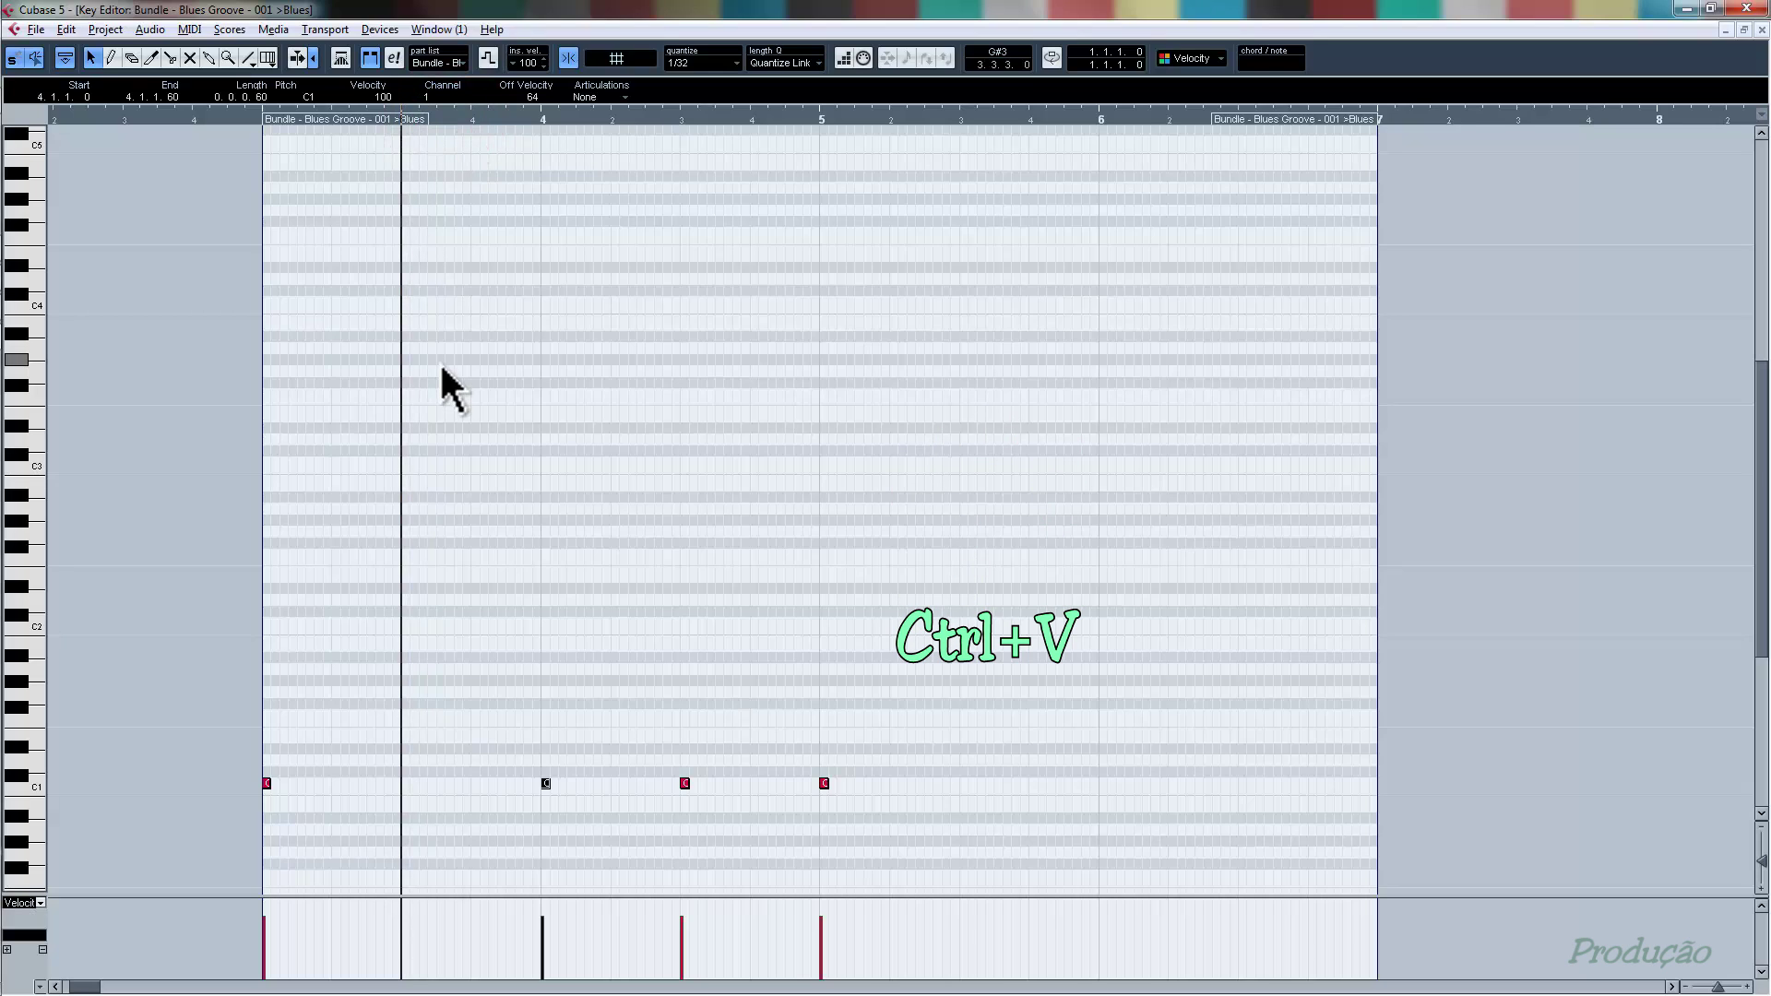
key(ctrl+v)
click(561, 632)
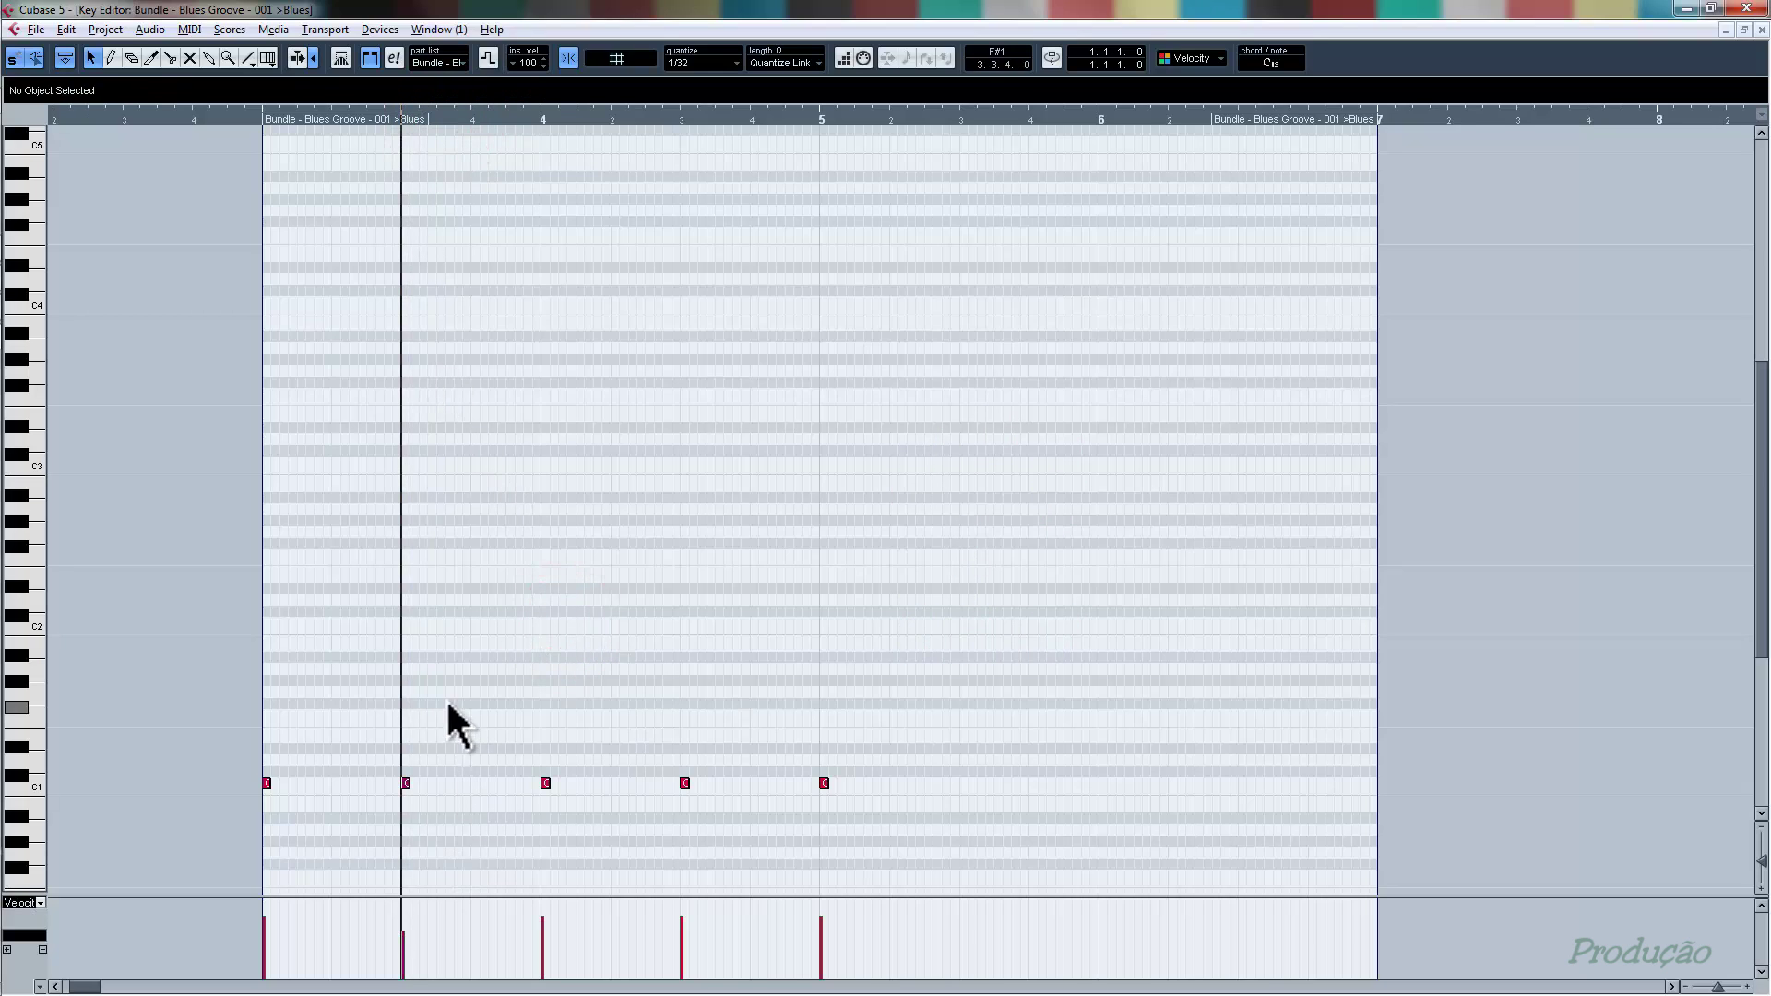
- Compare the drawn C1 note on beat 1 with the pasted C1 note on beat 3 of bar 3 by selecting them alternately
drag(319, 754, 229, 827)
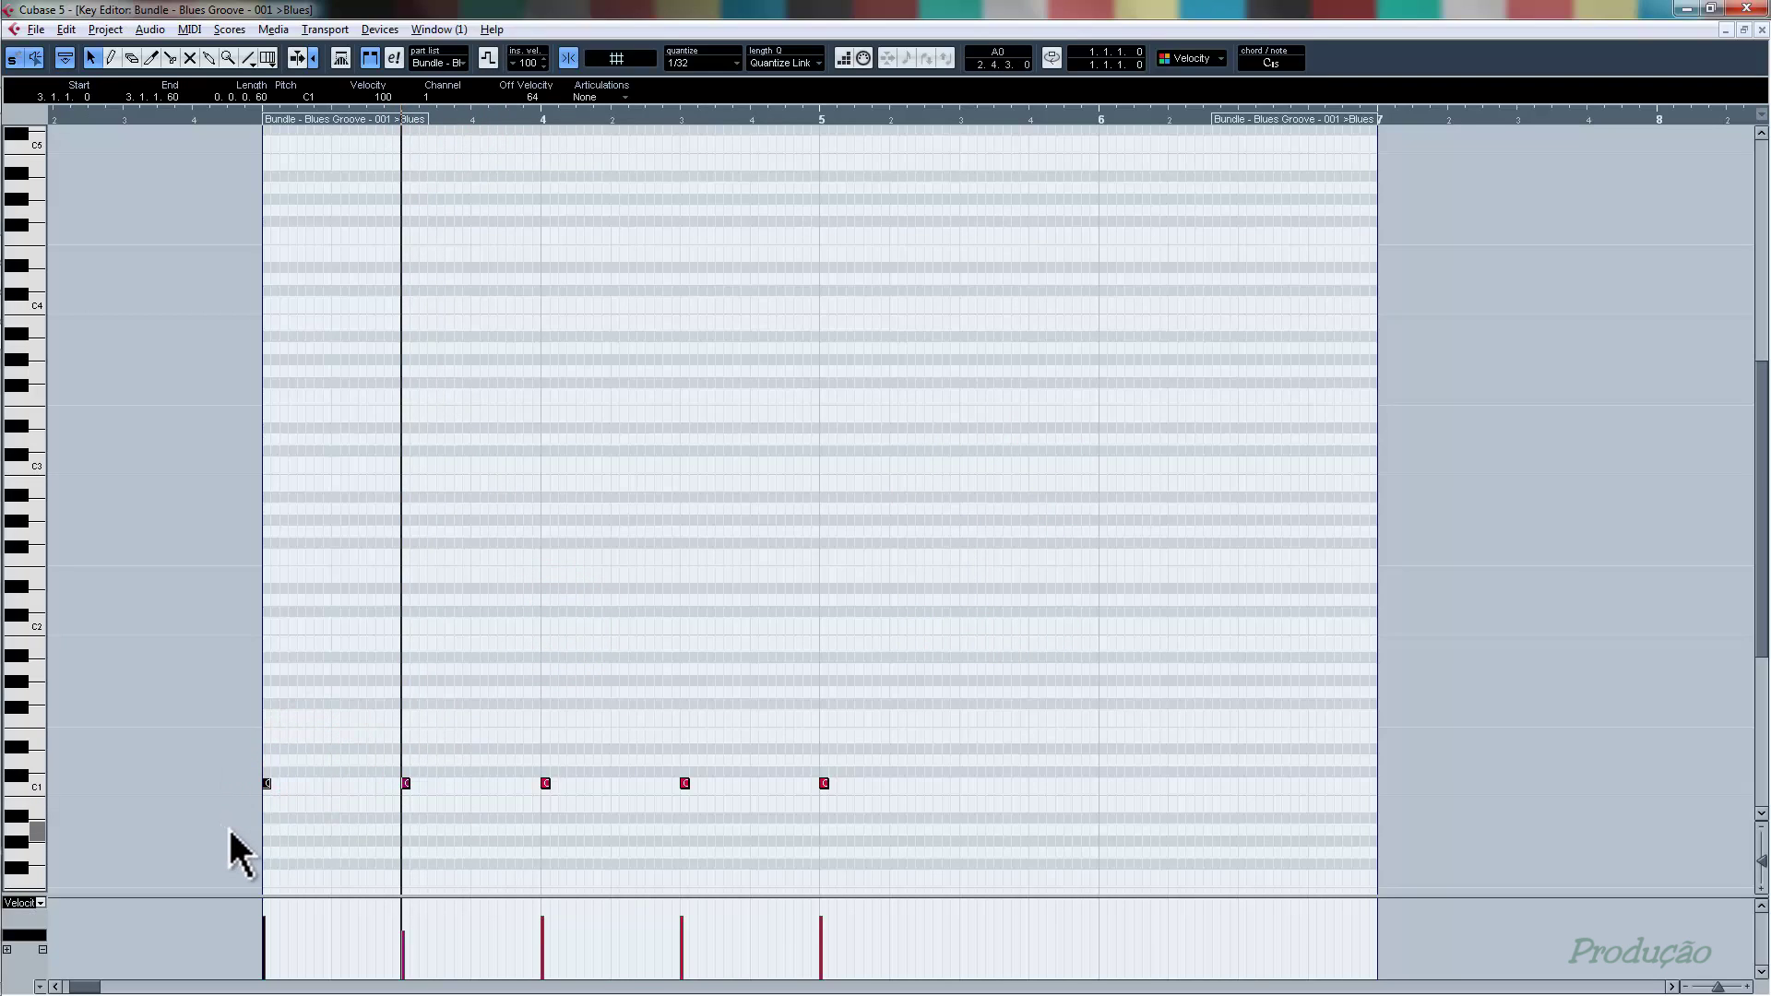
drag(309, 763, 217, 838)
drag(313, 761, 244, 817)
drag(458, 759, 329, 843)
drag(468, 752, 365, 828)
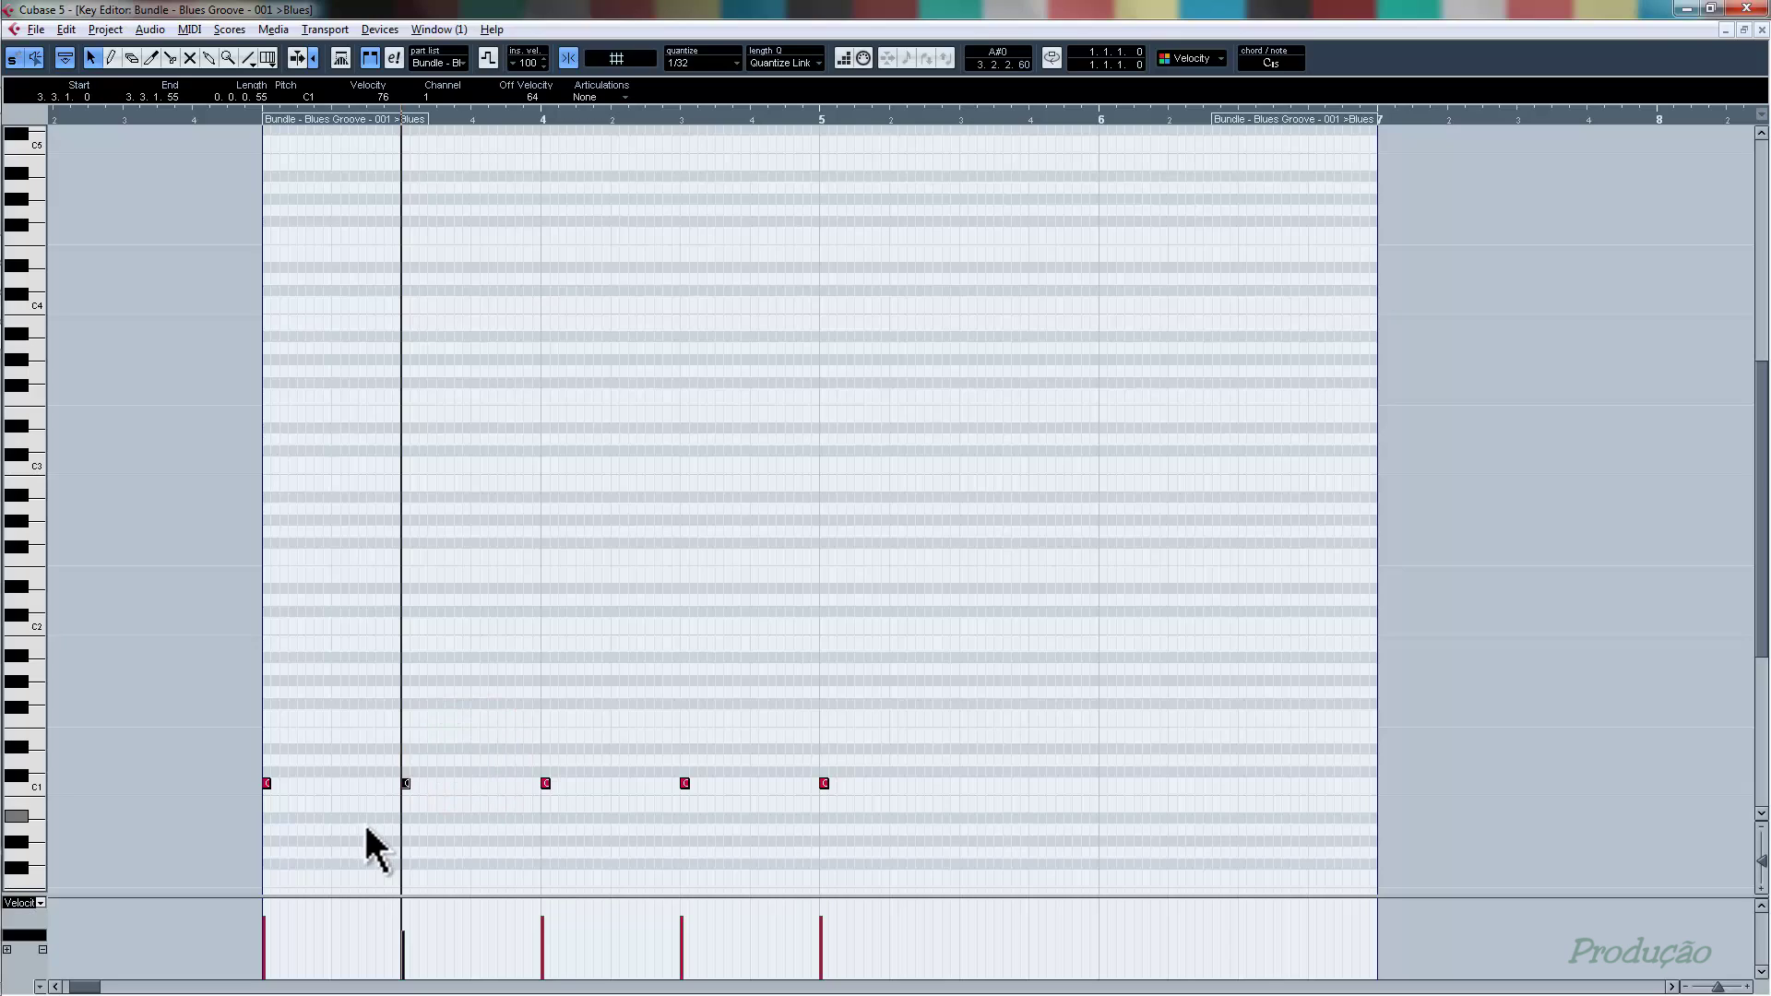
drag(448, 755, 371, 828)
drag(308, 751, 251, 835)
drag(447, 769, 354, 823)
drag(321, 755, 230, 835)
drag(465, 762, 374, 835)
click(35, 790)
drag(295, 755, 174, 843)
drag(313, 754, 209, 842)
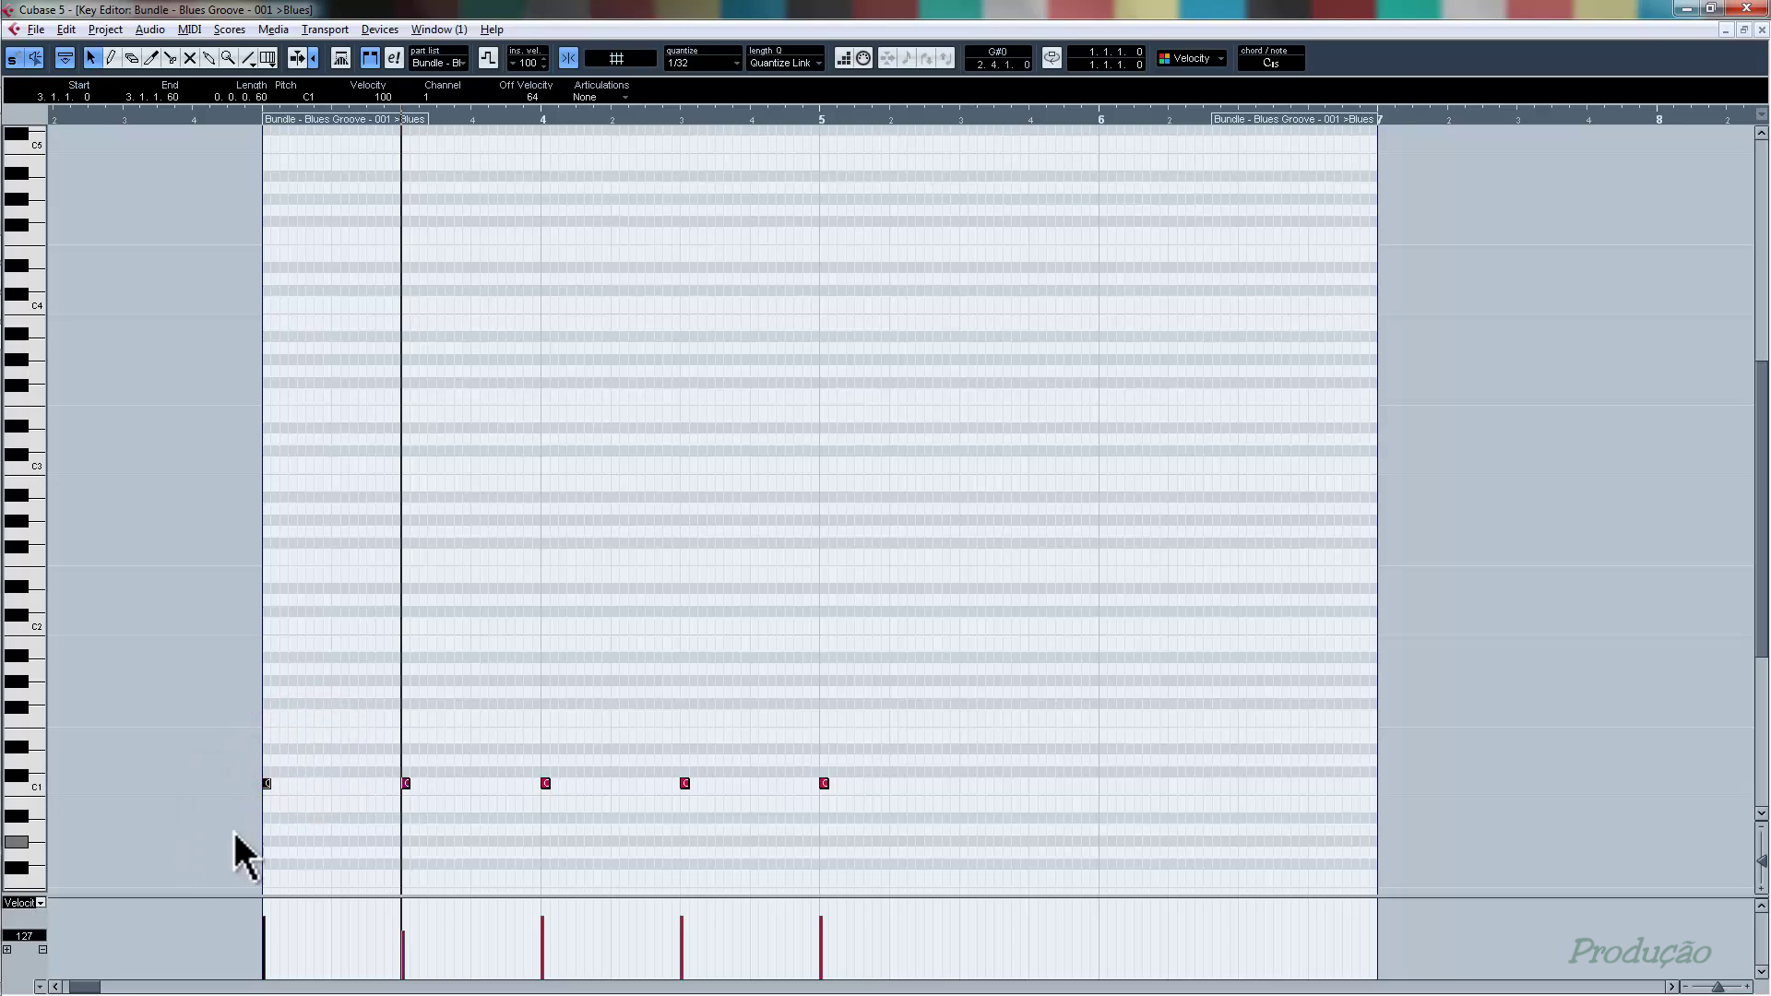
click(446, 763)
drag(316, 756, 256, 822)
drag(459, 751, 367, 828)
- Delete the three remaining drawn C1 notes in bars 4 and 5
click(723, 665)
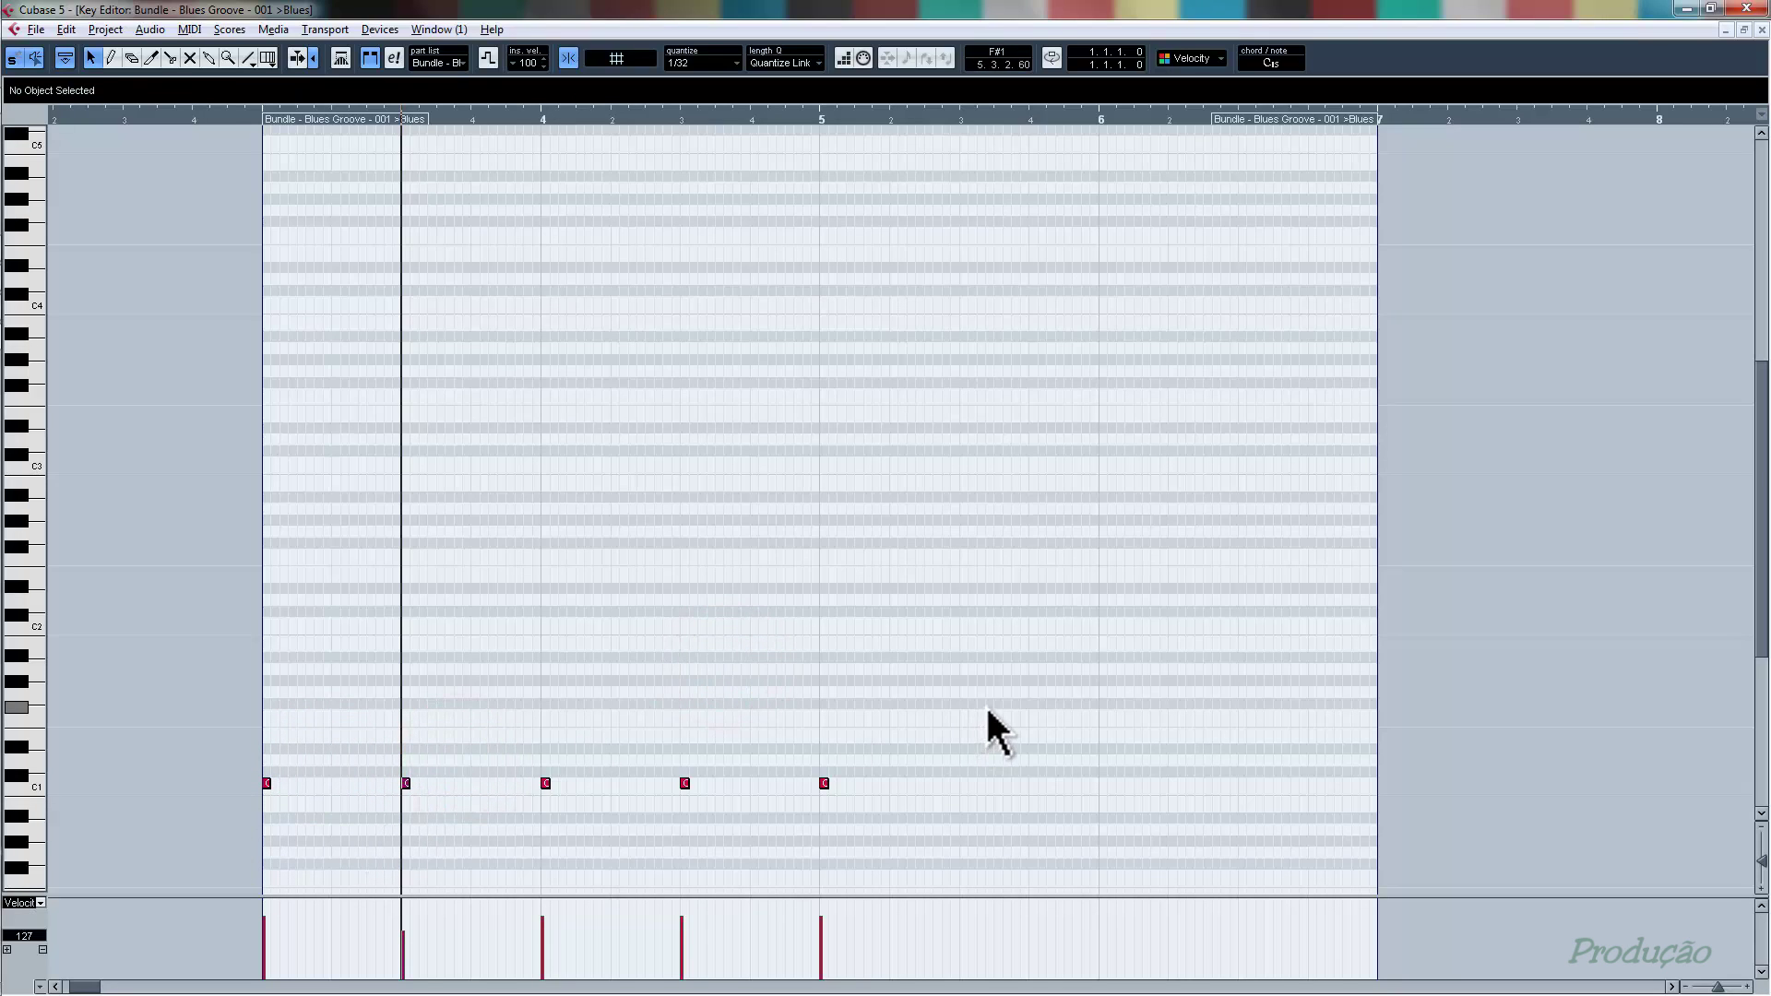
drag(929, 749, 531, 805)
key(Delete)
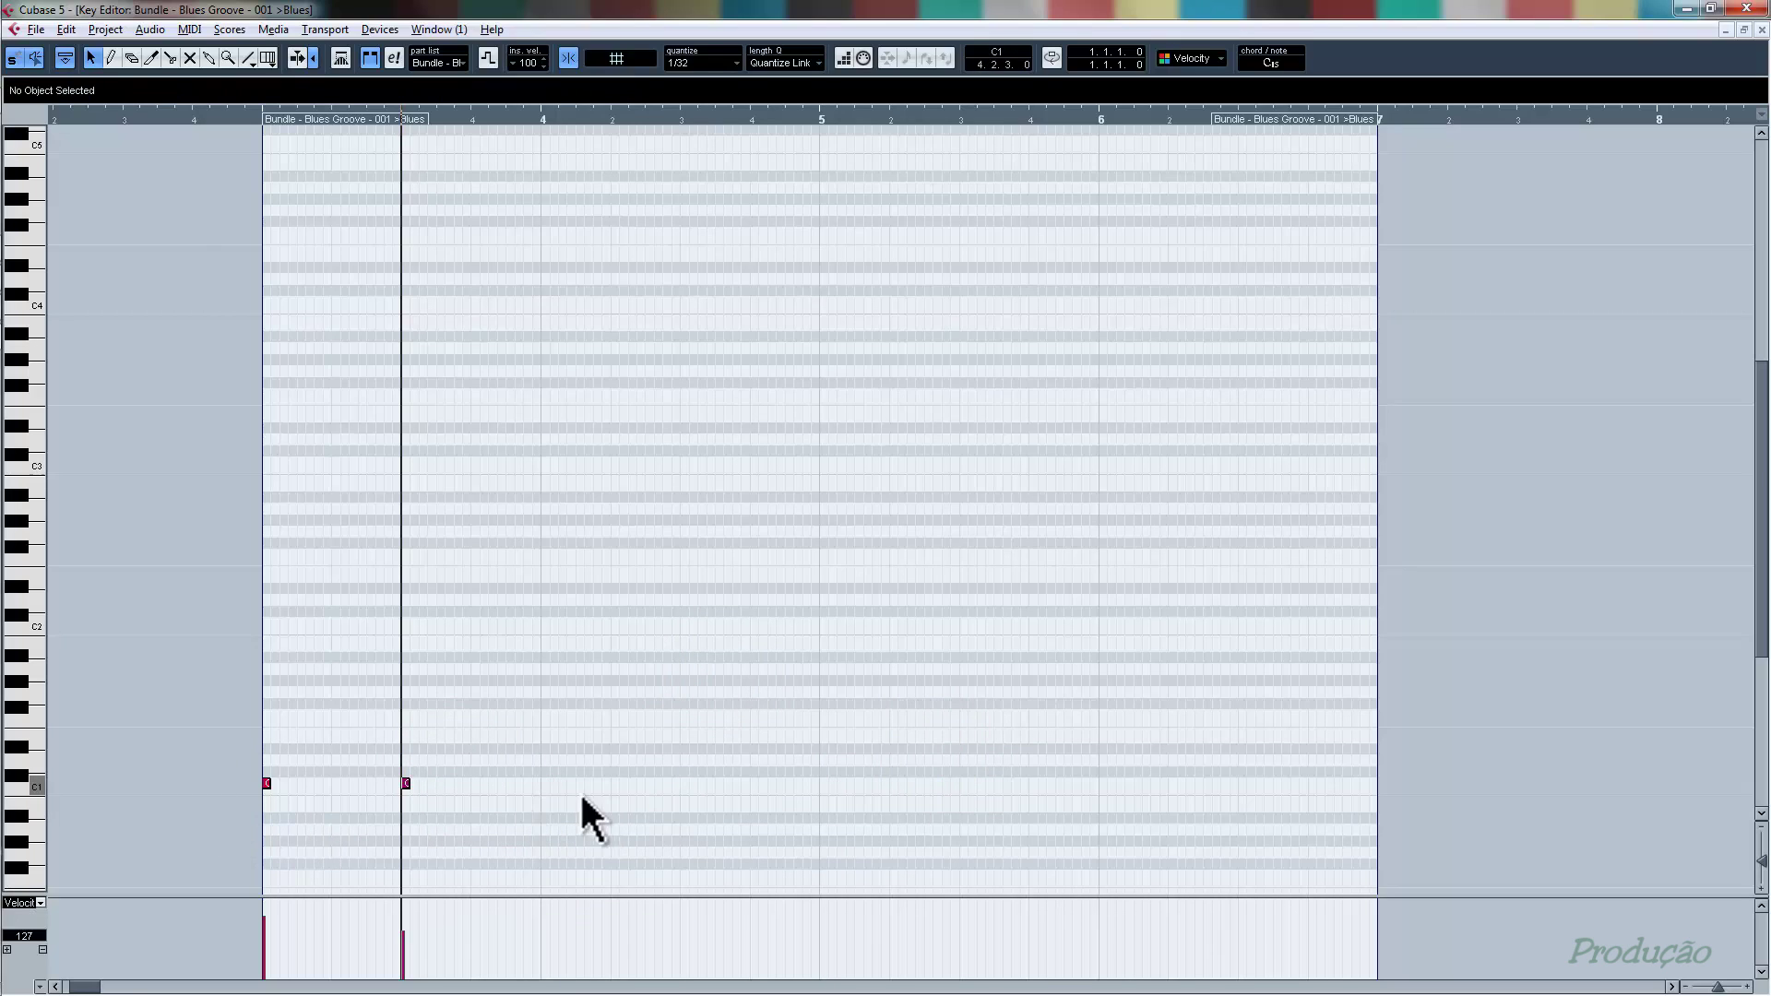
- In bar 3, delete the drawn C1 note on beat 1 and move the pasted groove note from beat 3 to beat 1
drag(251, 833, 253, 833)
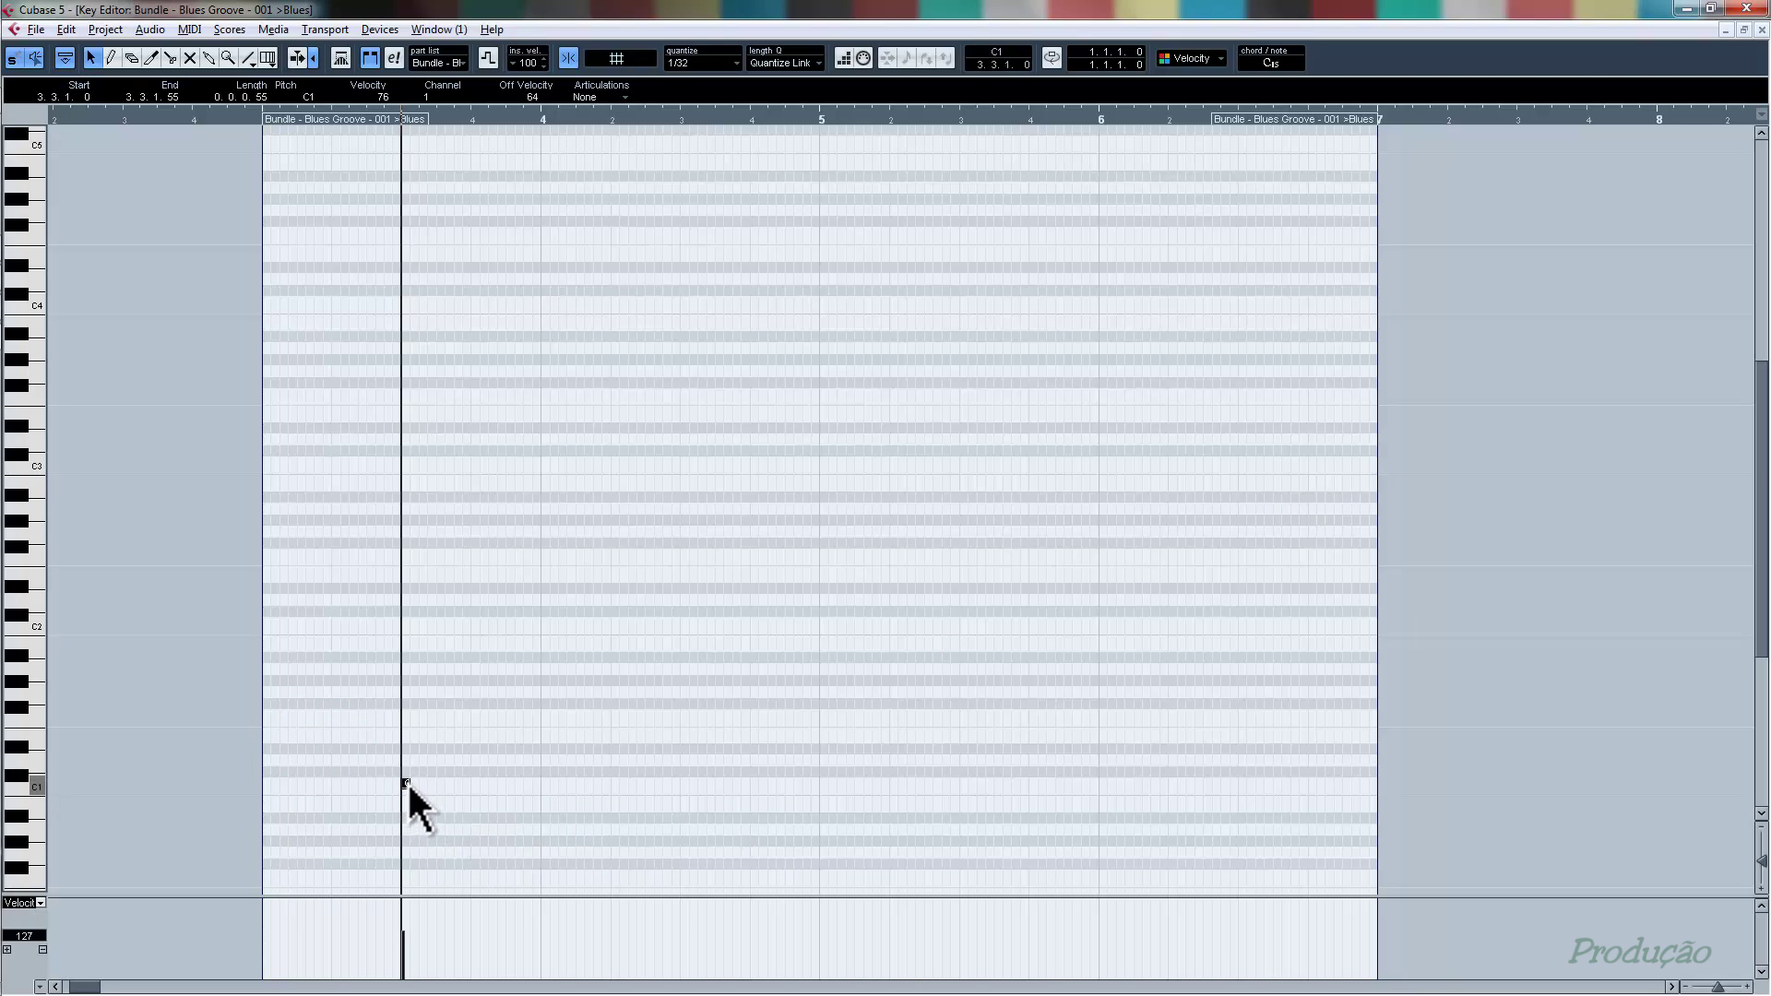
drag(407, 782, 268, 787)
click(628, 720)
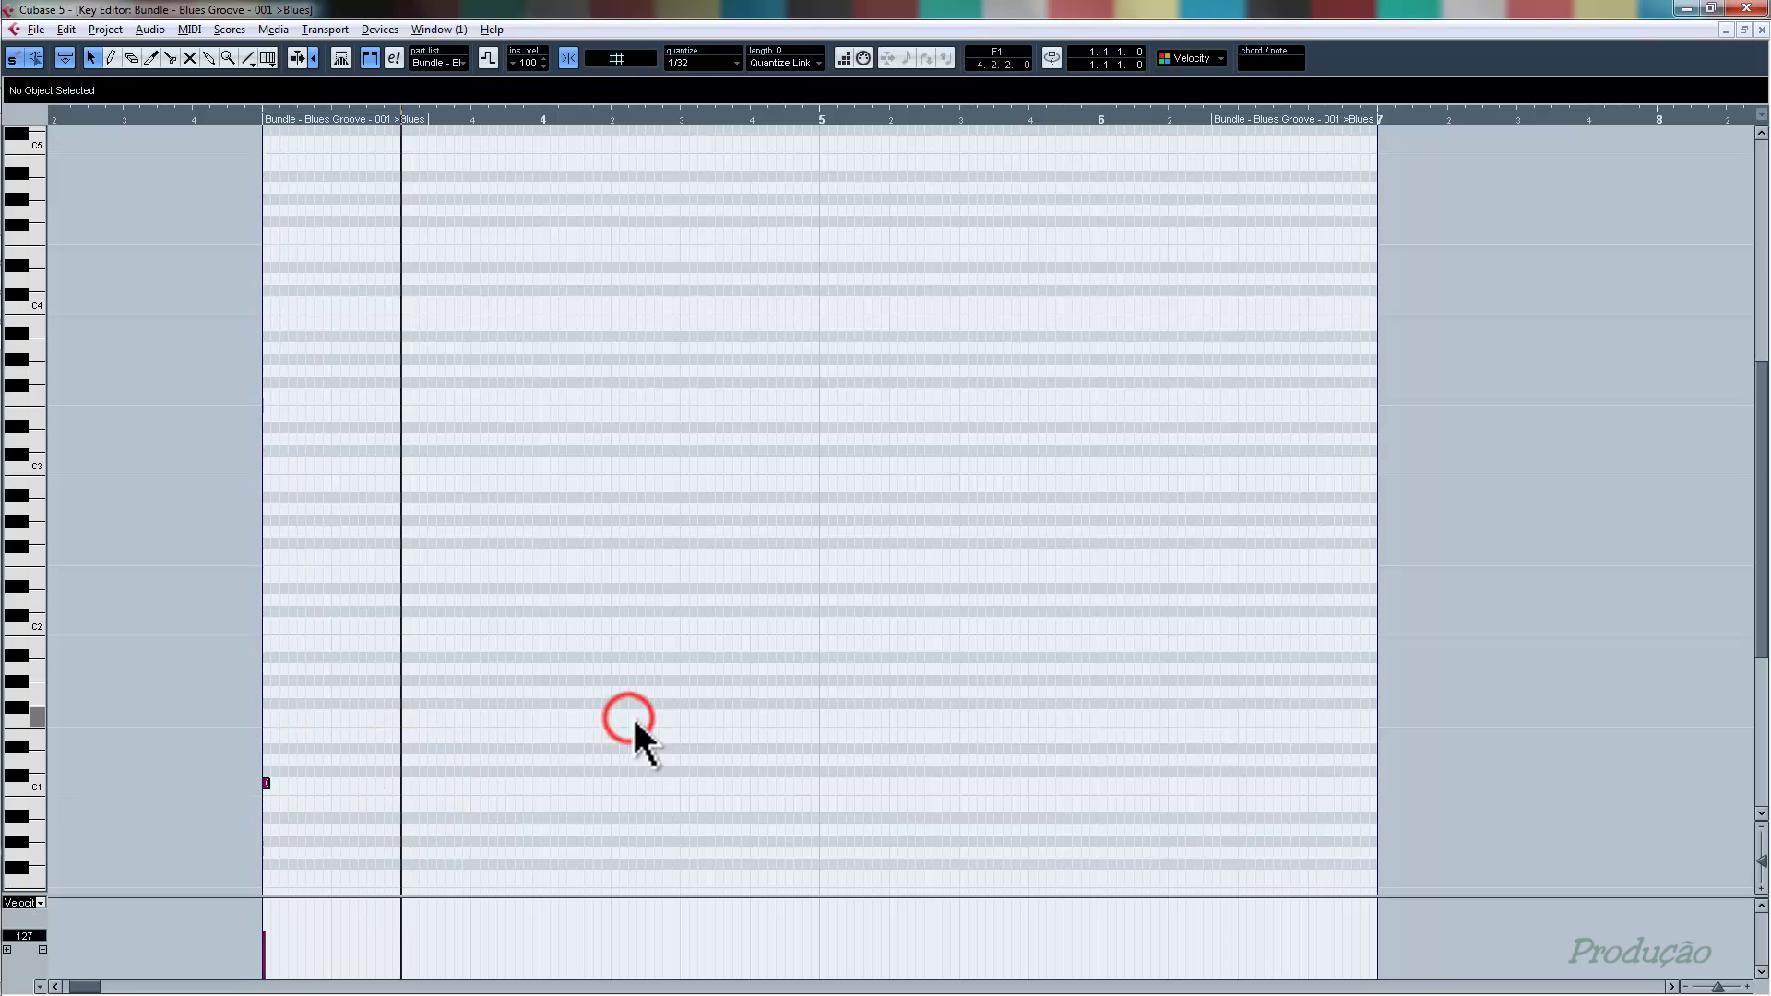
- Copy the C1 note on beat 1 of bar 3 to beat 3 of bar 3 and beat 1 of bar 4
click(266, 784)
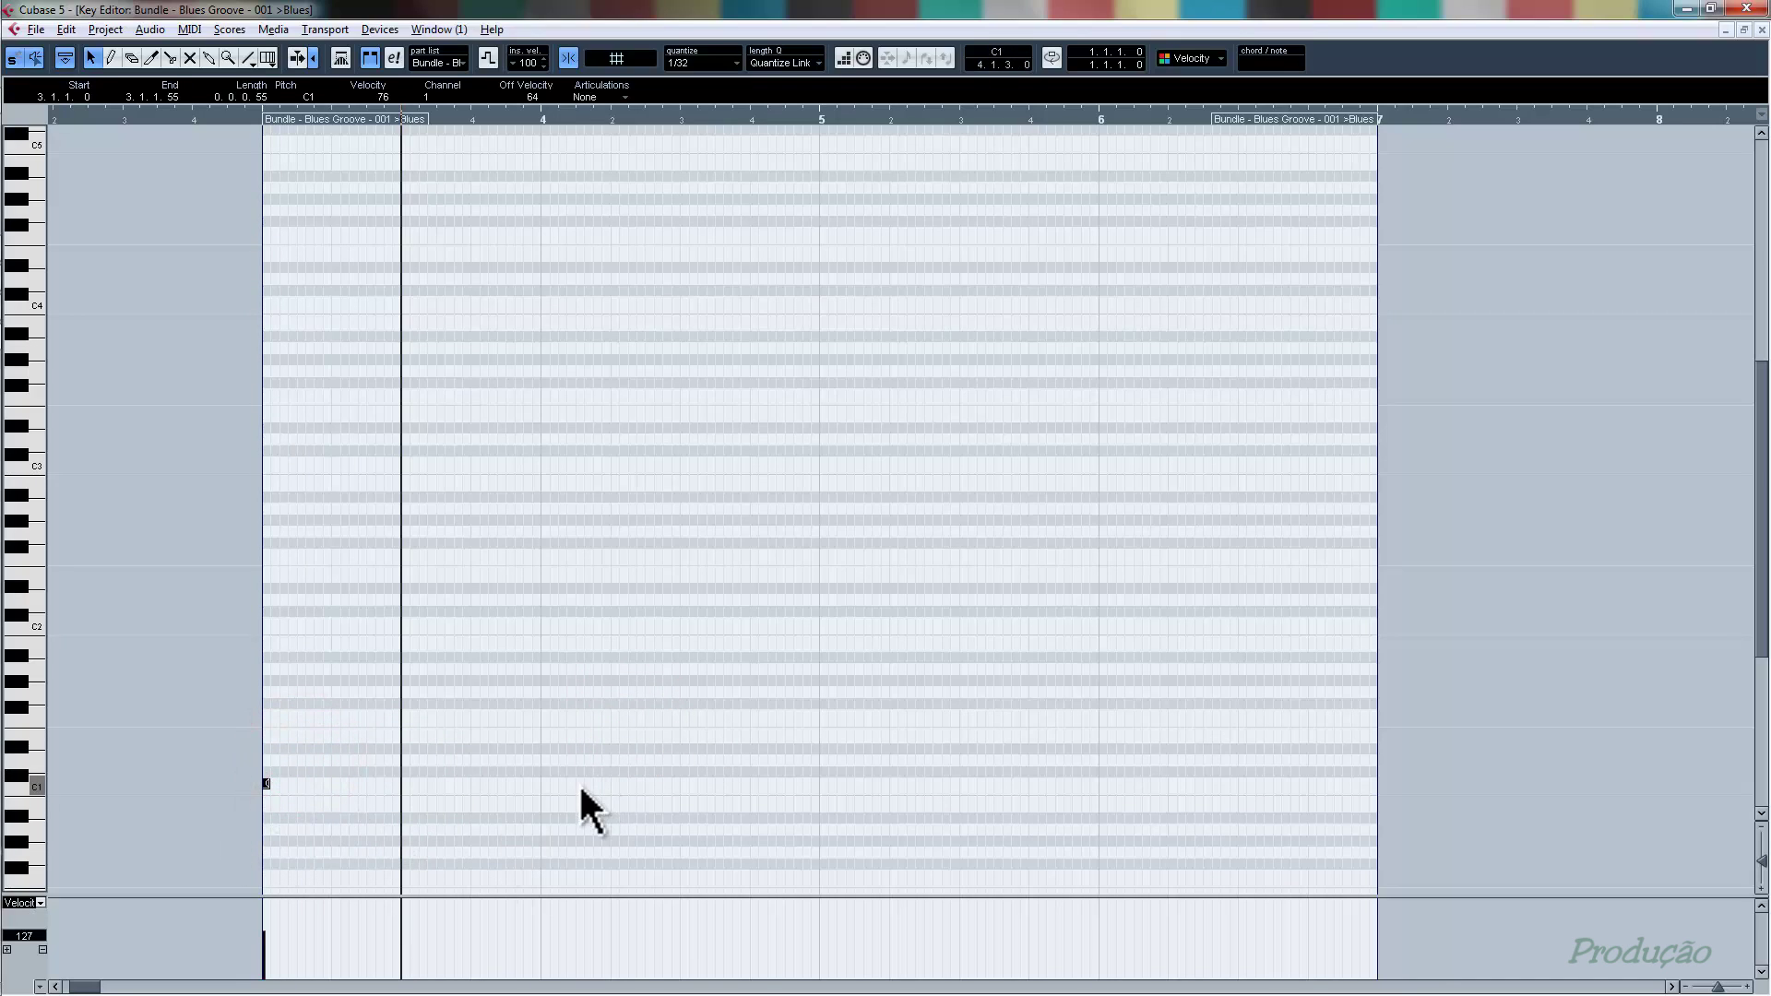
key(ctrl+v)
click(544, 115)
key(ctrl+v)
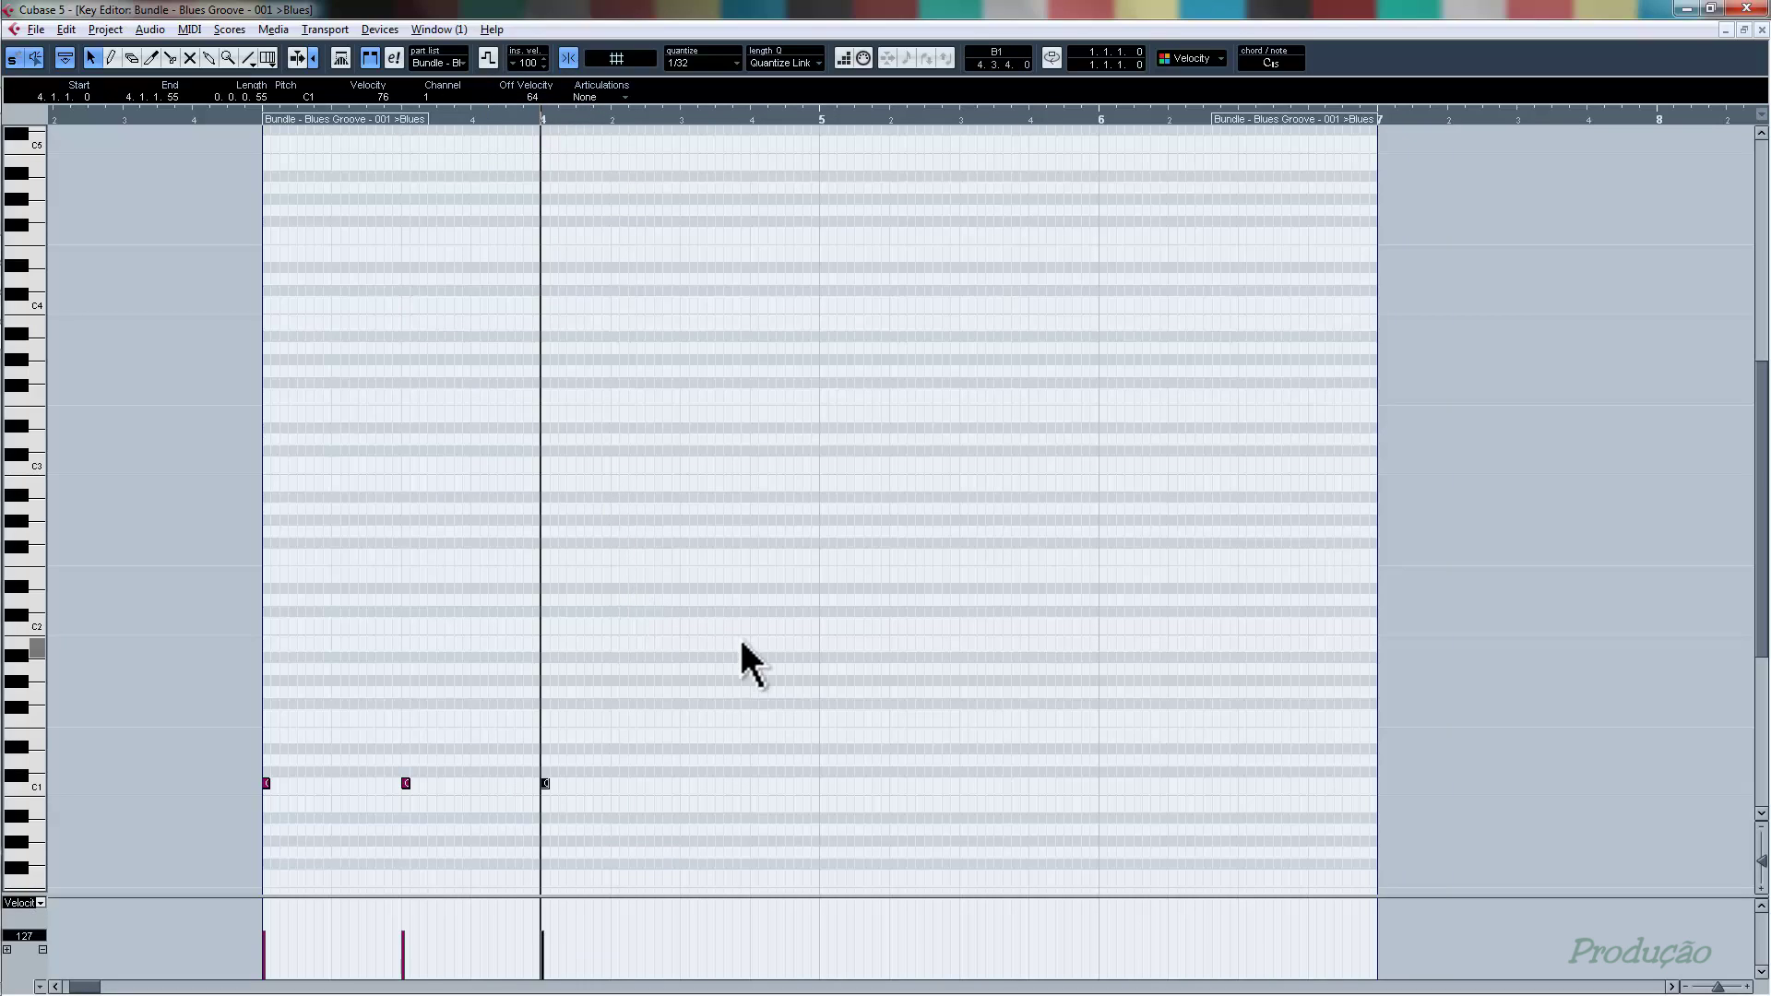
click(809, 682)
click(600, 744)
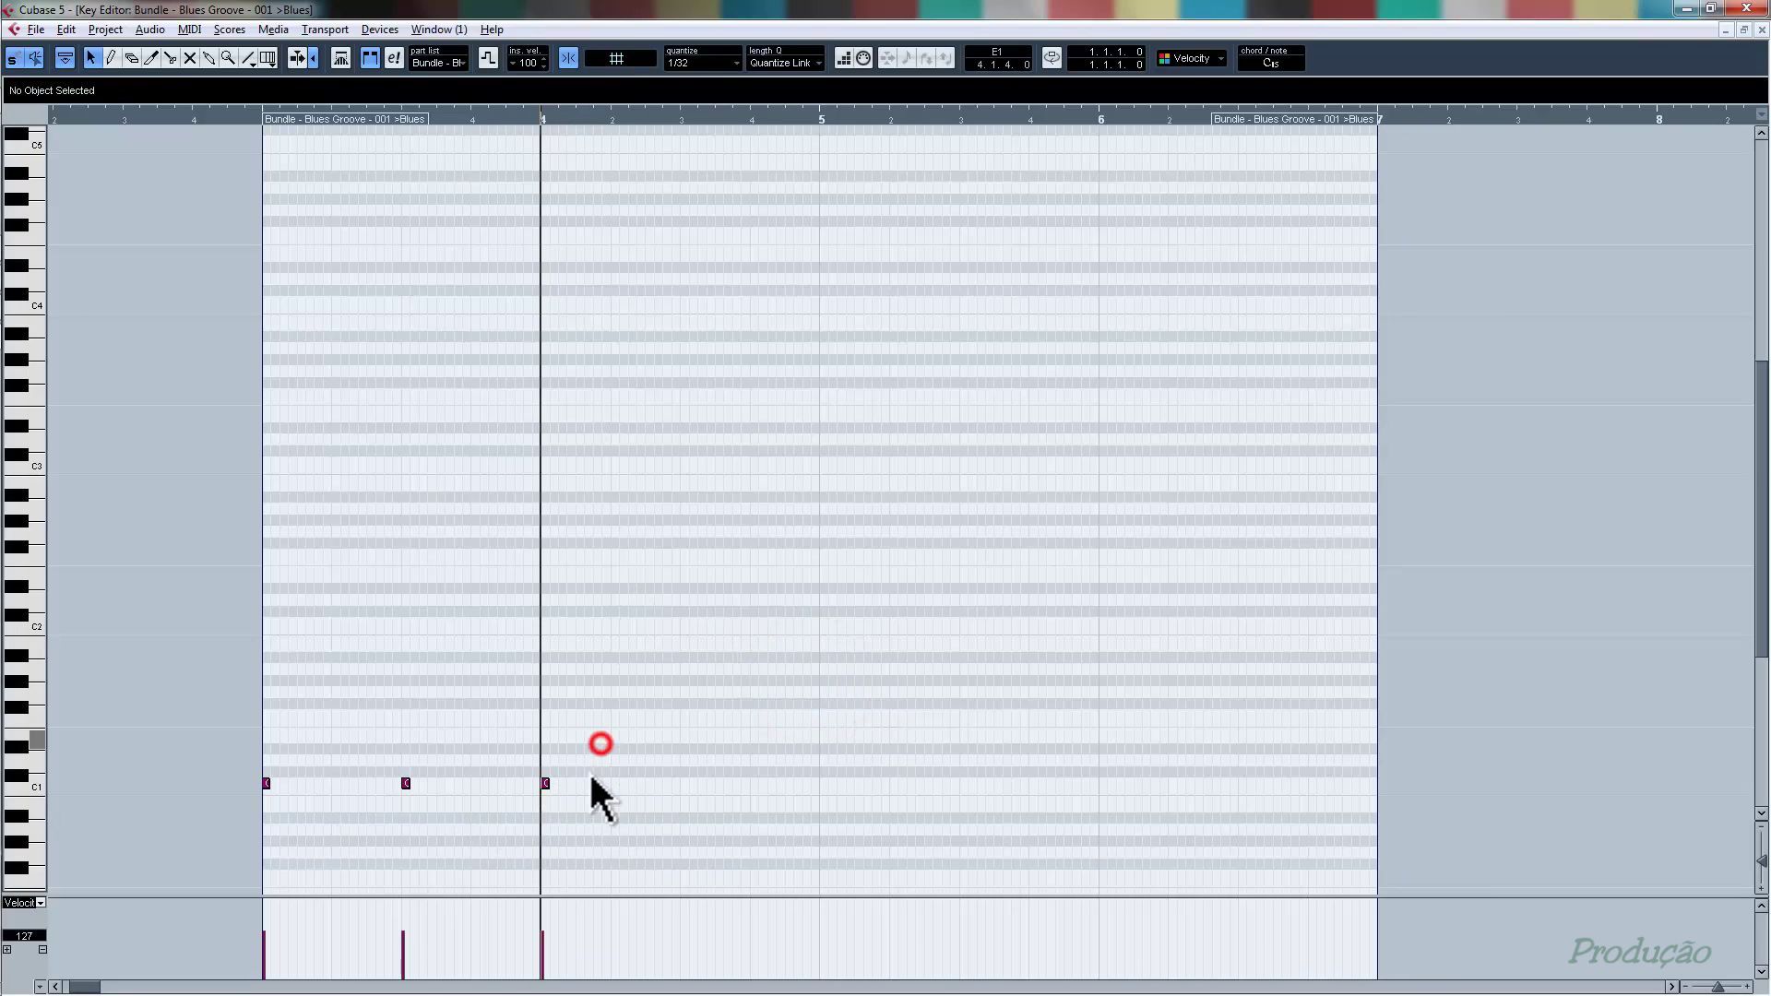
- Duplicate the three C1 notes starting at beat 3 of bar 4 and again at beat 1 of bar 6, enlarging the part
drag(591, 779, 236, 816)
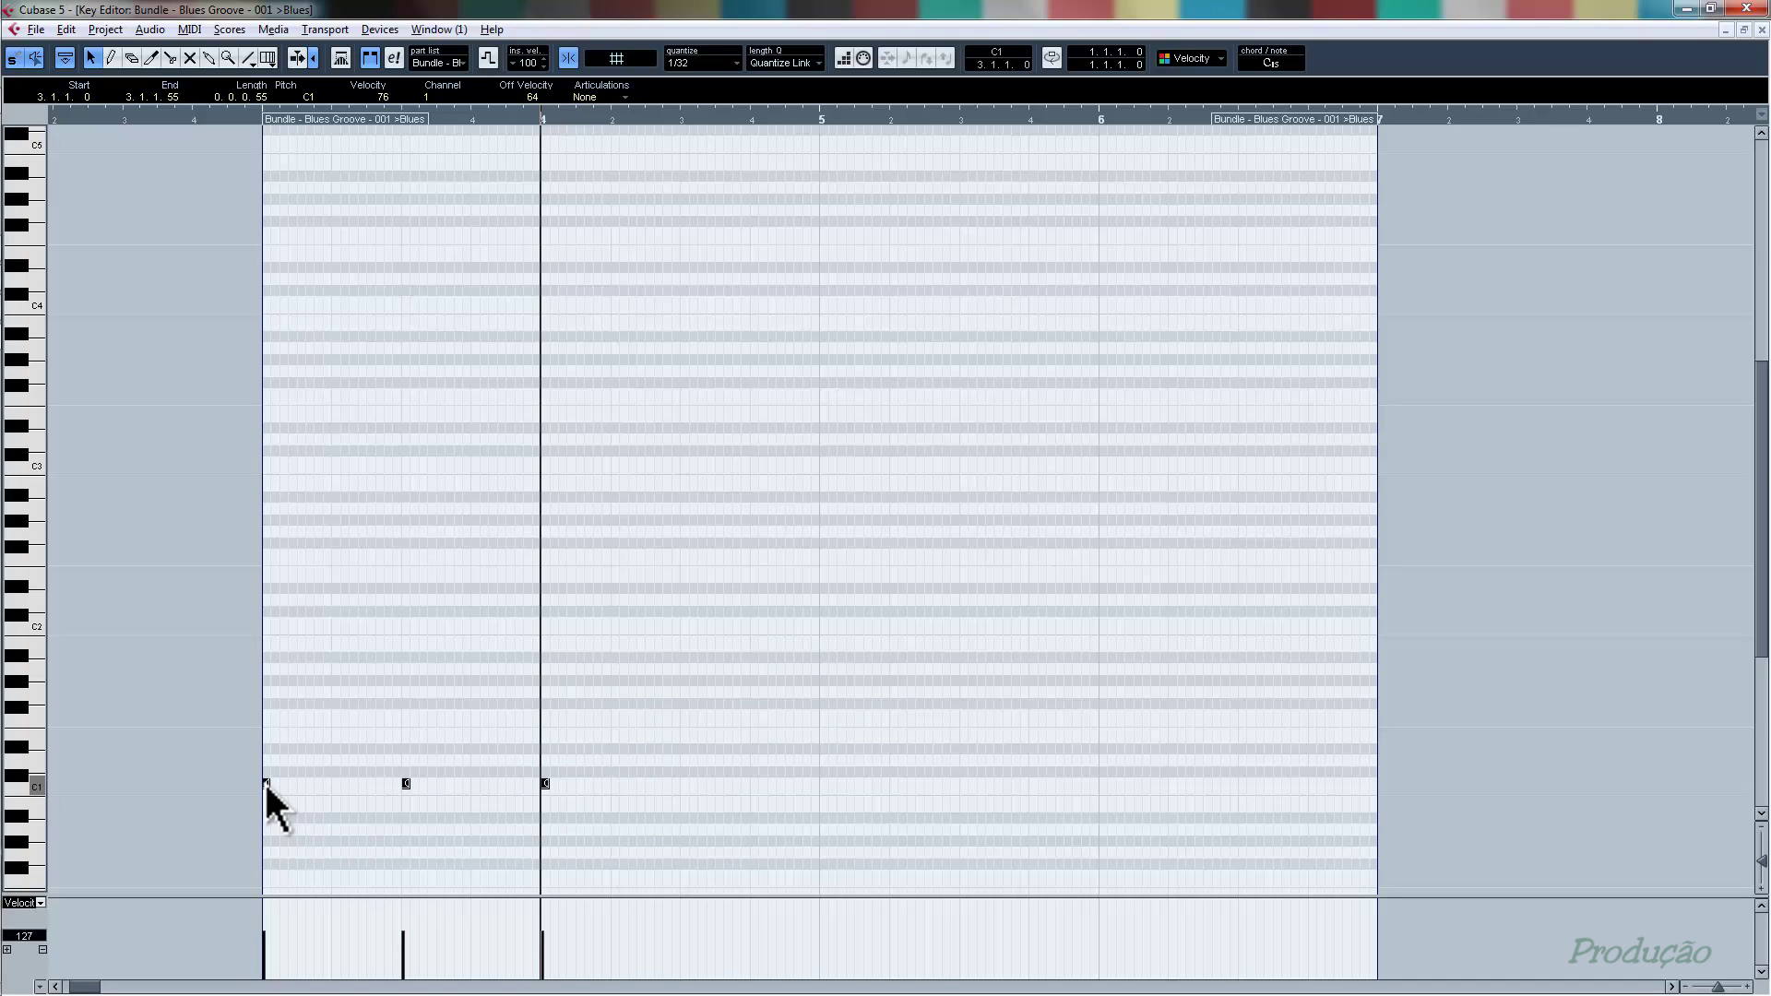
drag(266, 784, 687, 793)
click(969, 639)
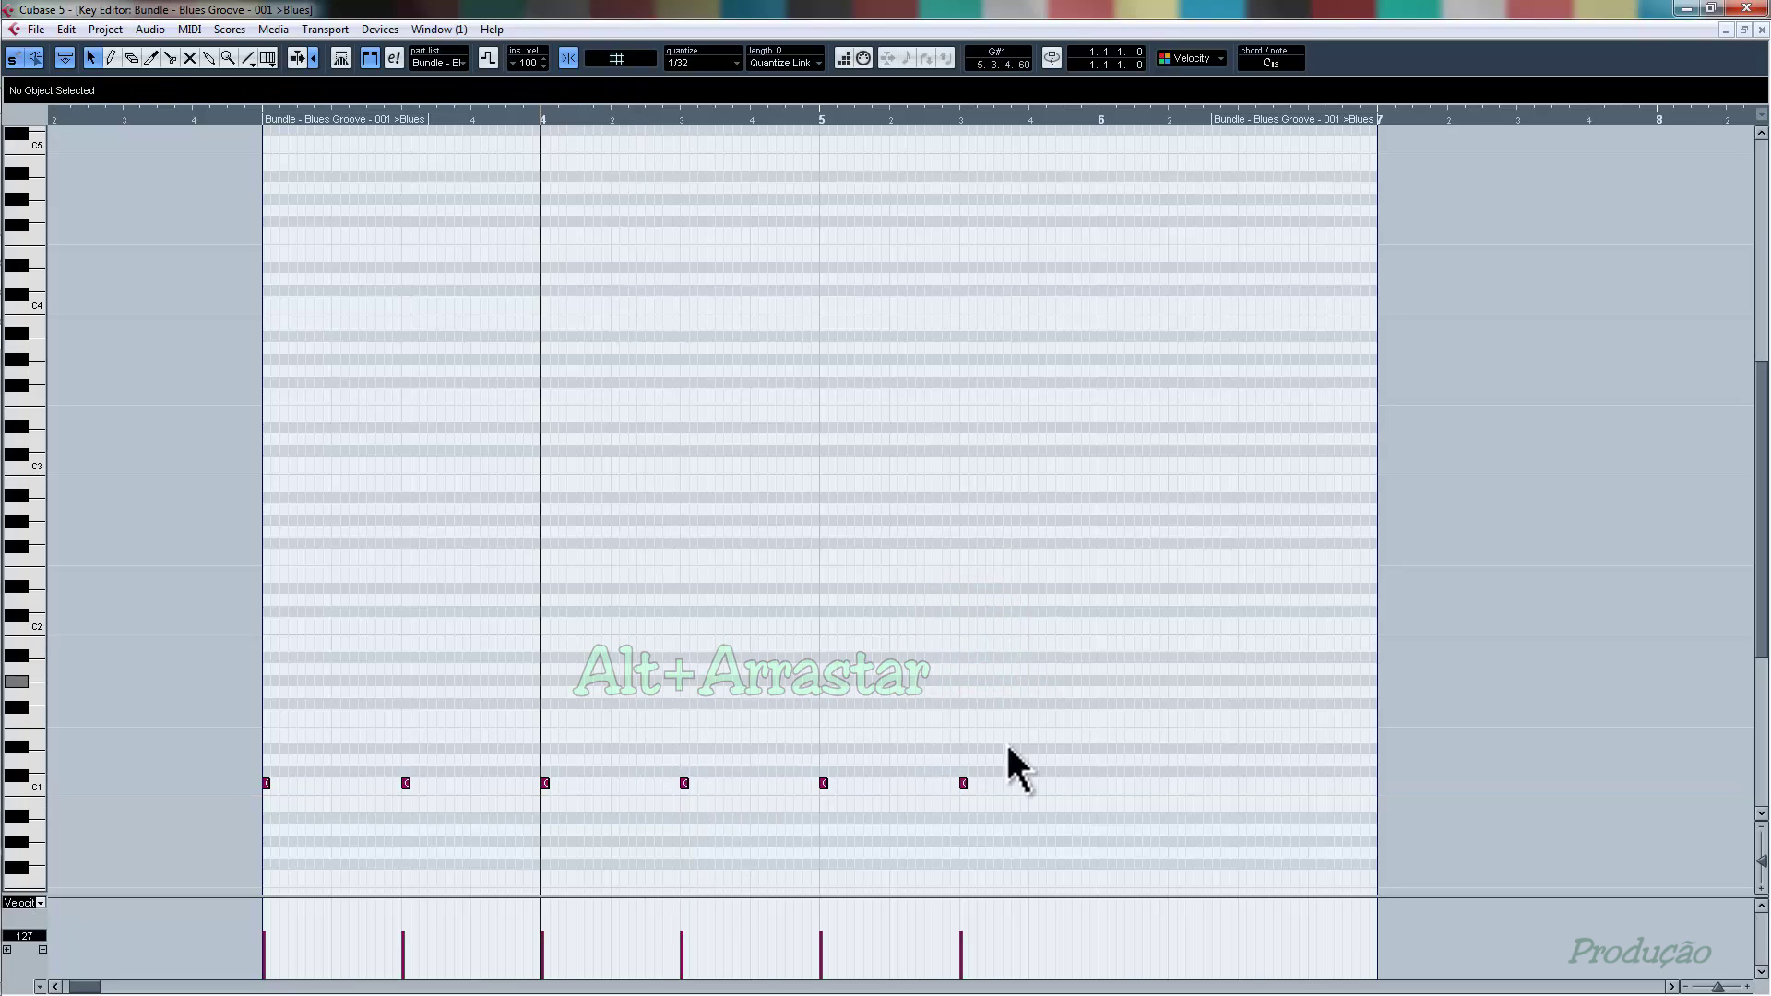
drag(1053, 740, 1104, 791)
click(844, 567)
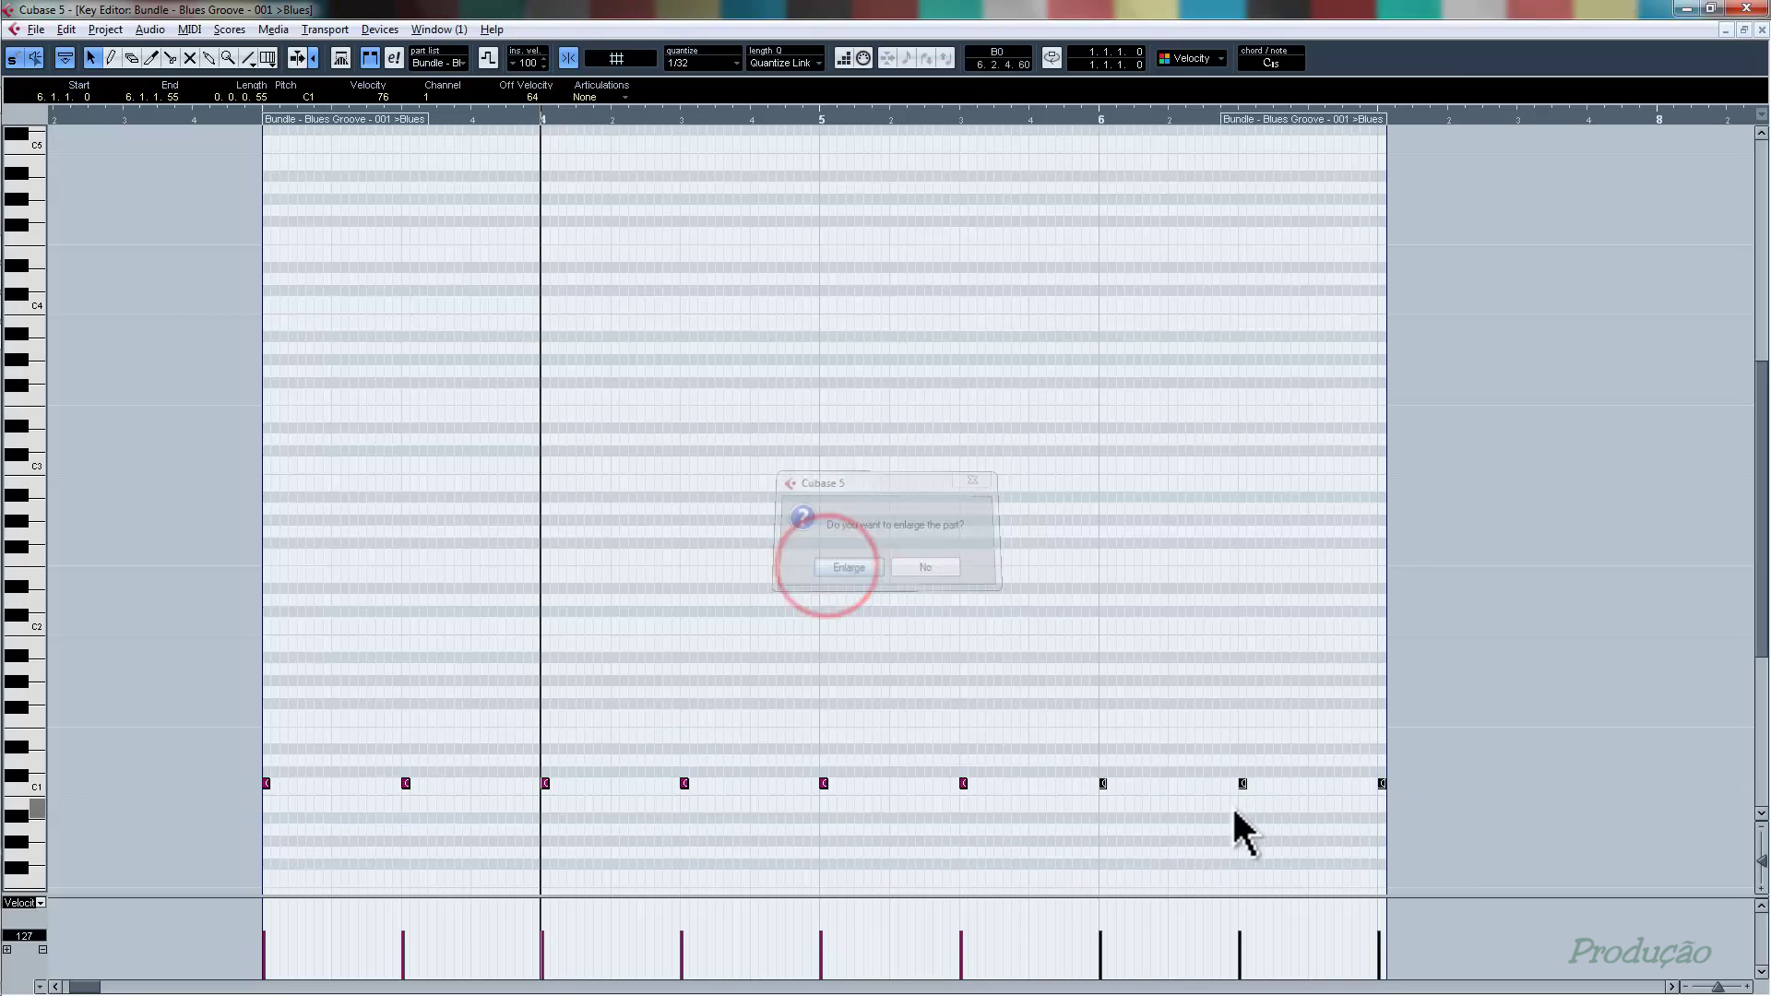
- Delete the surplus C1 note at the start of bar 7 and shorten the part to end at bar 7
click(1363, 777)
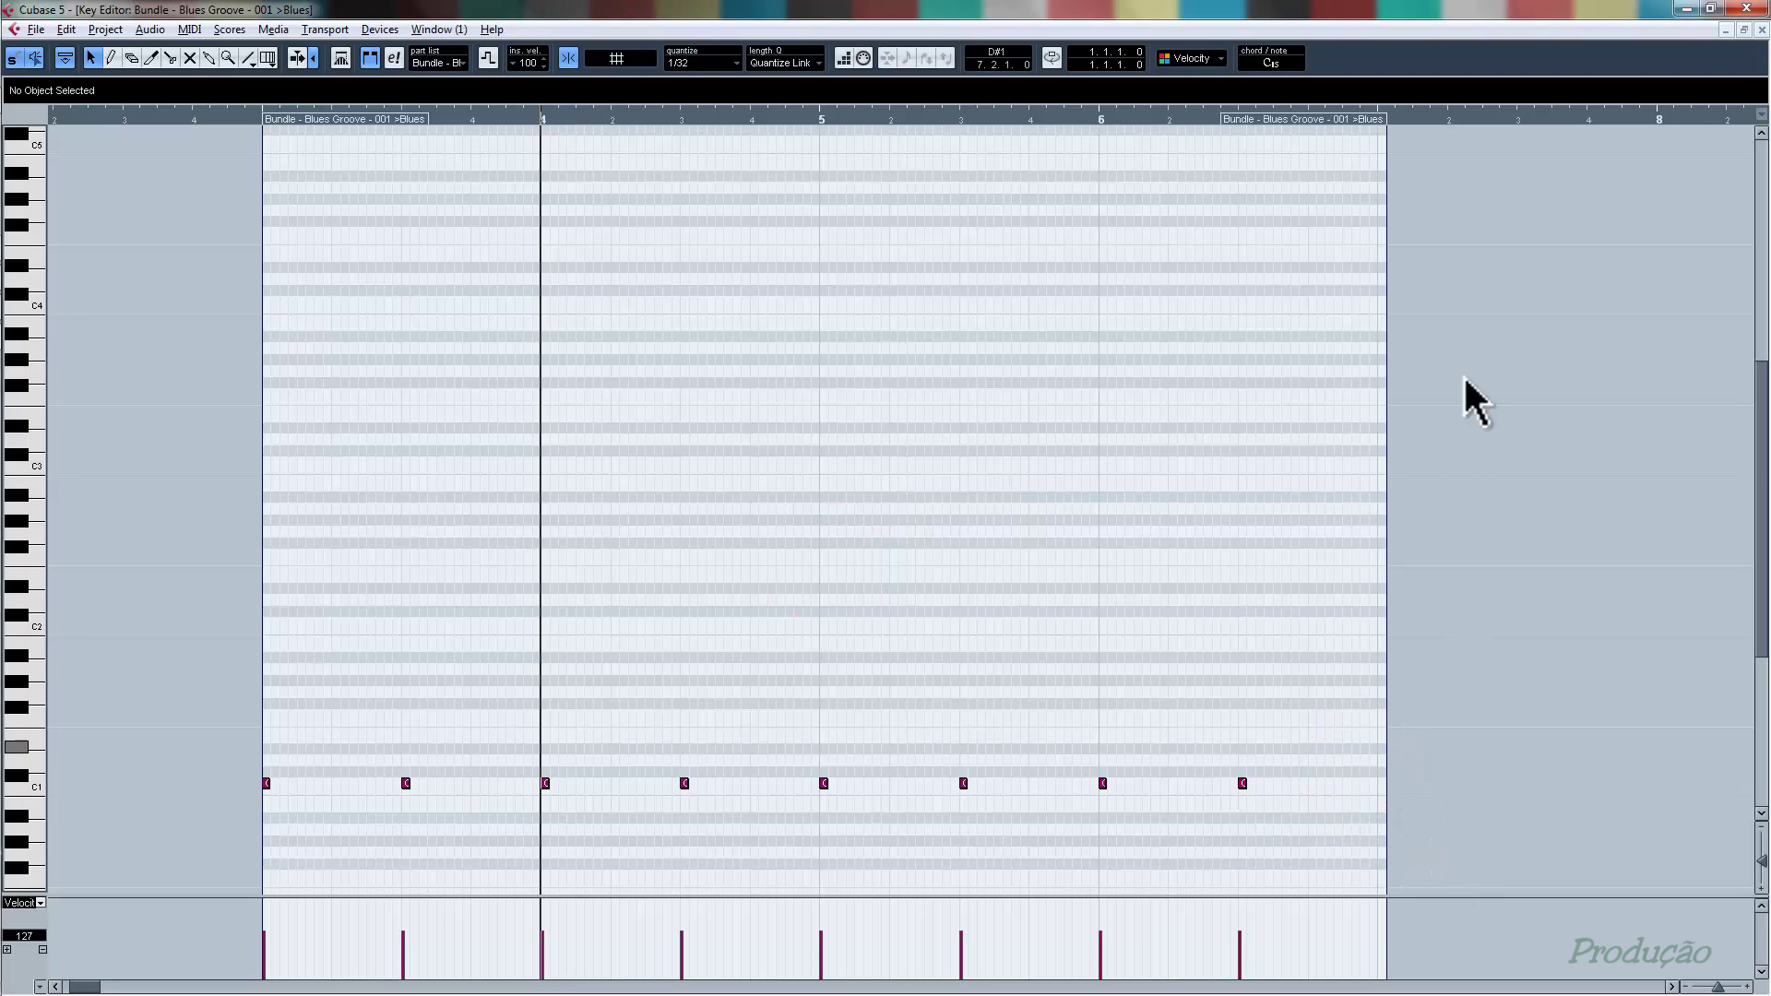
click(1379, 119)
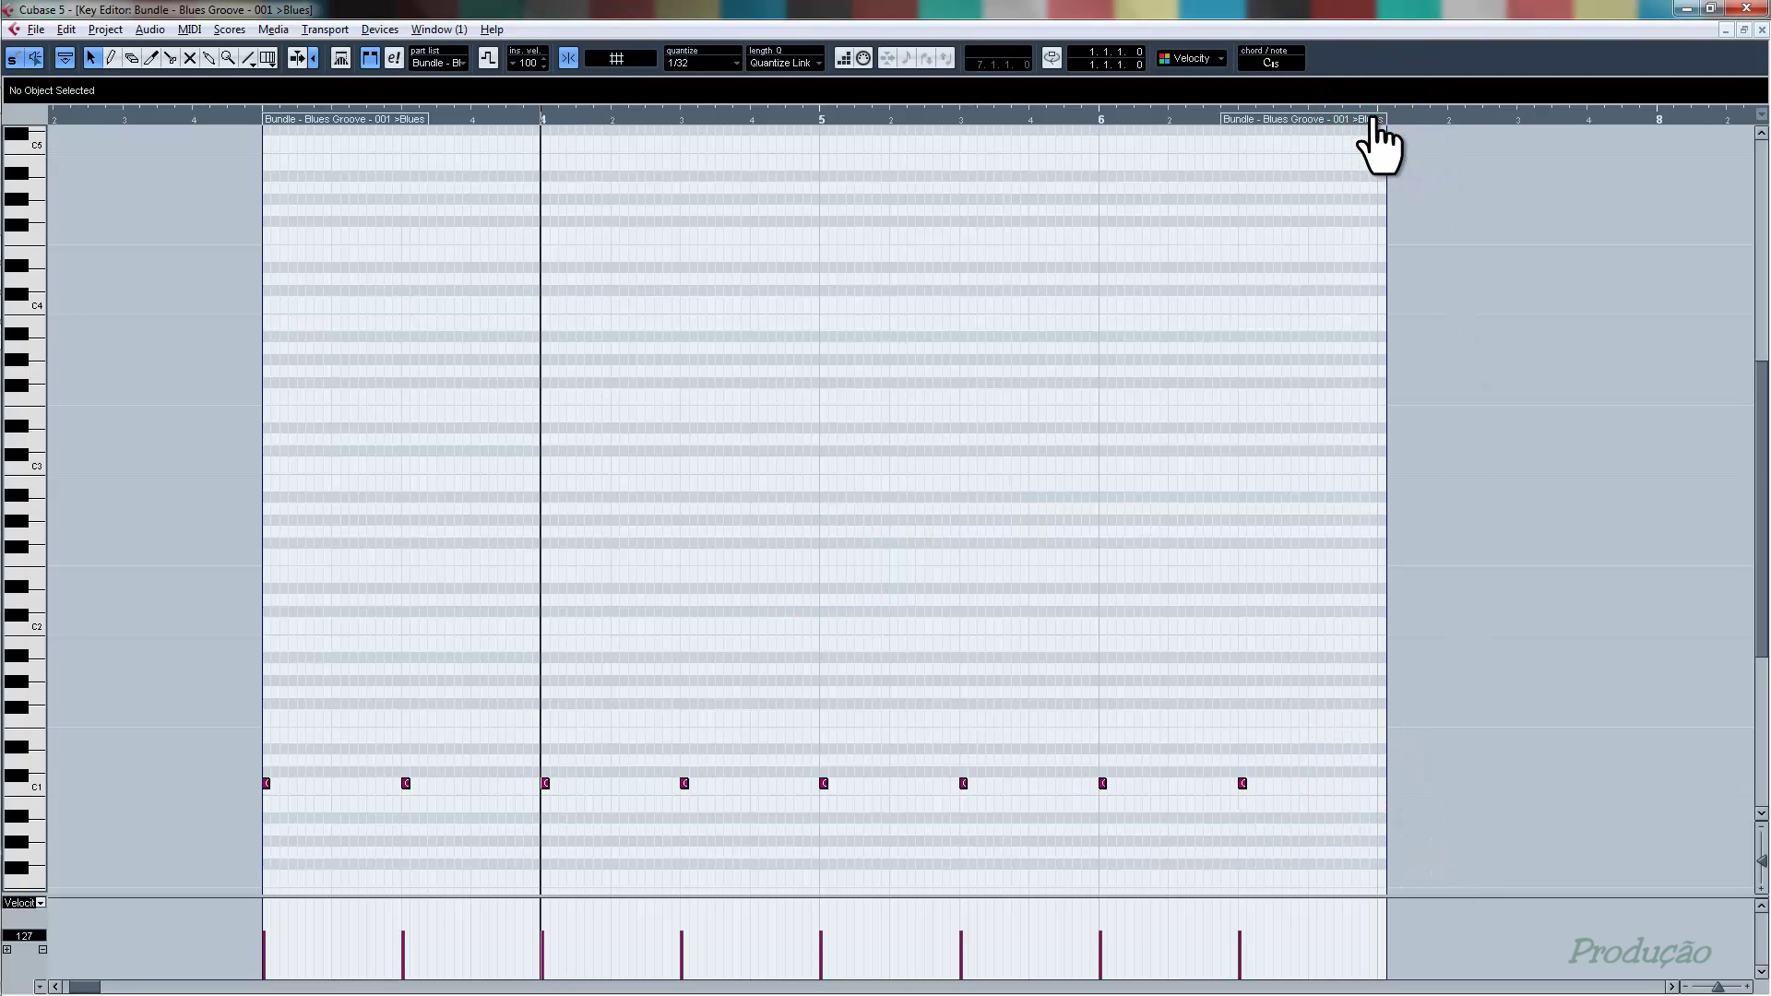
drag(1375, 119, 1367, 119)
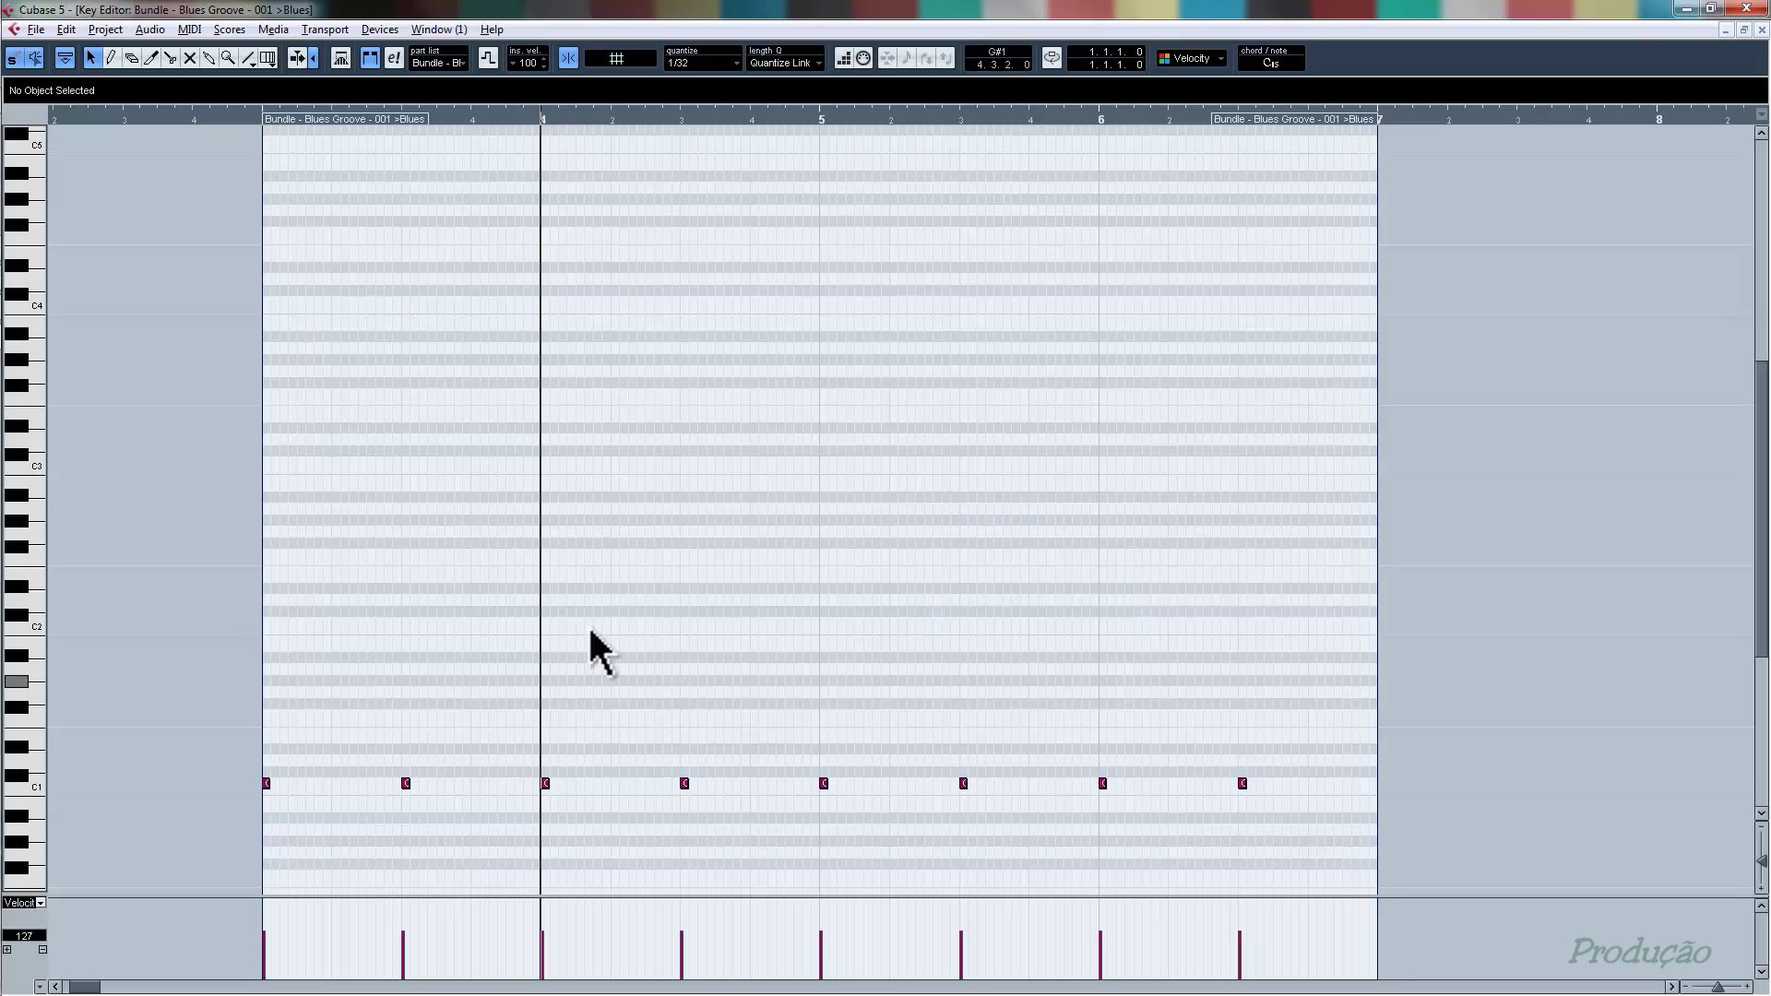
- Play the C1 pattern from the start of bar 3 and close the part's editor
click(262, 119)
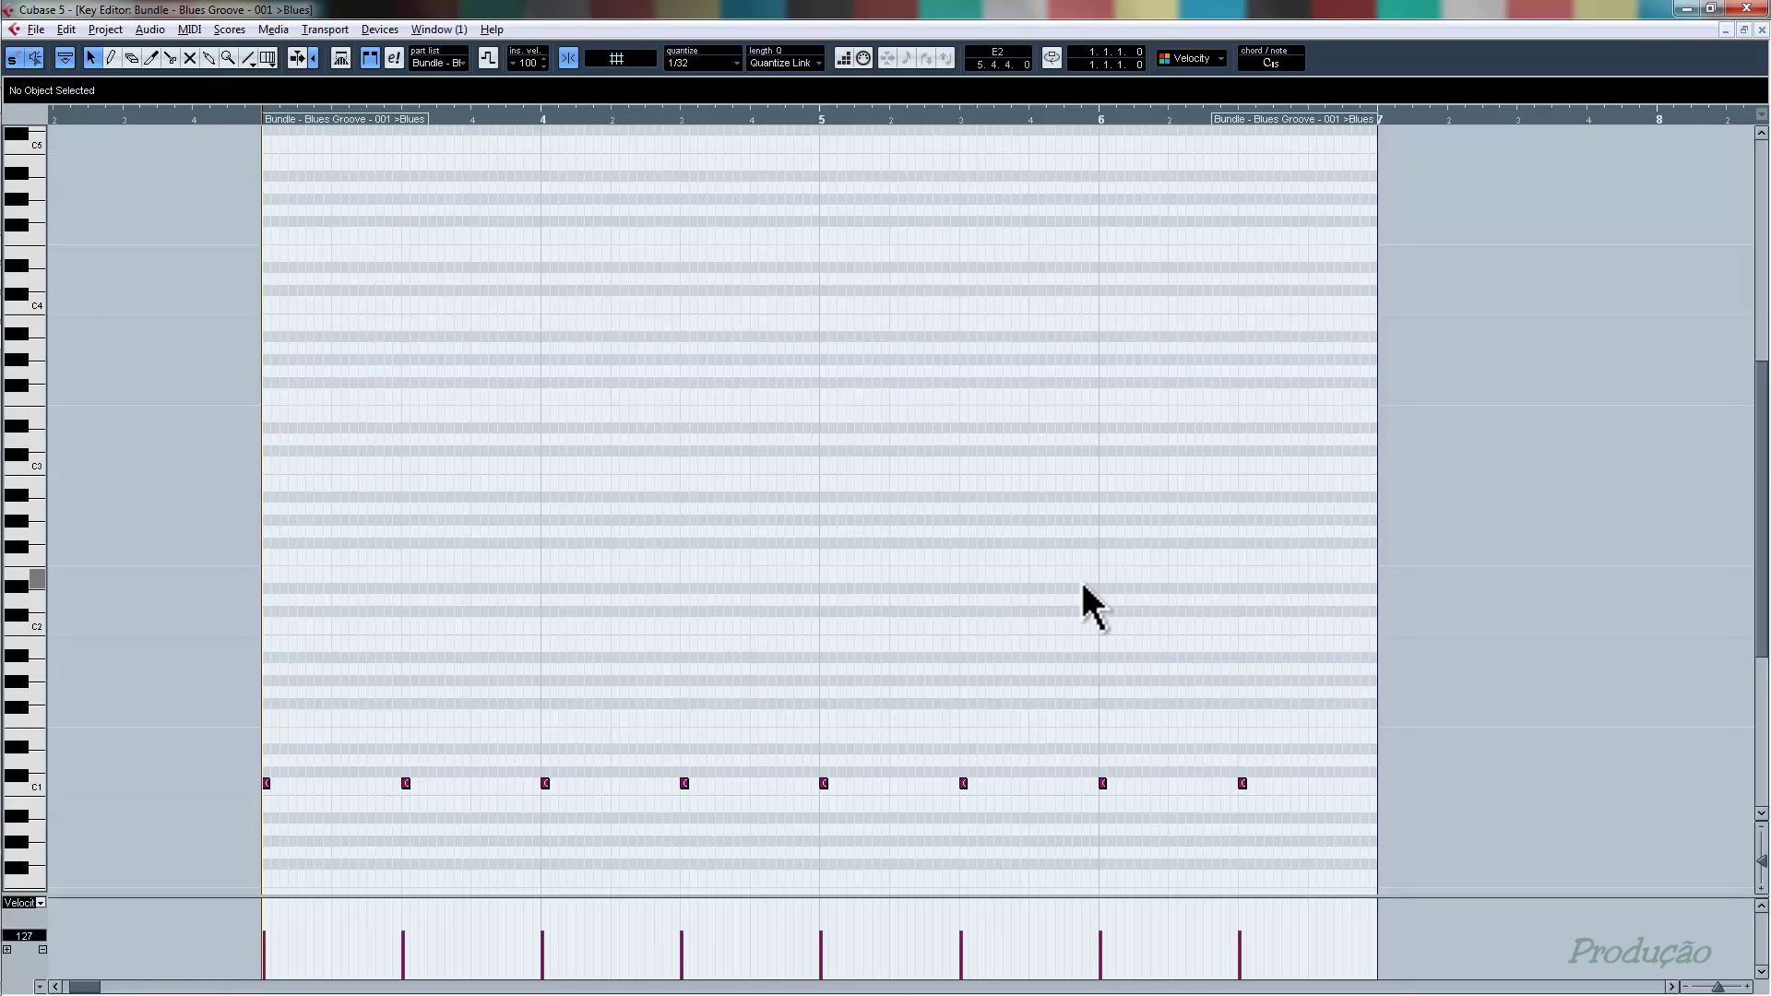
key(space)
click(1763, 30)
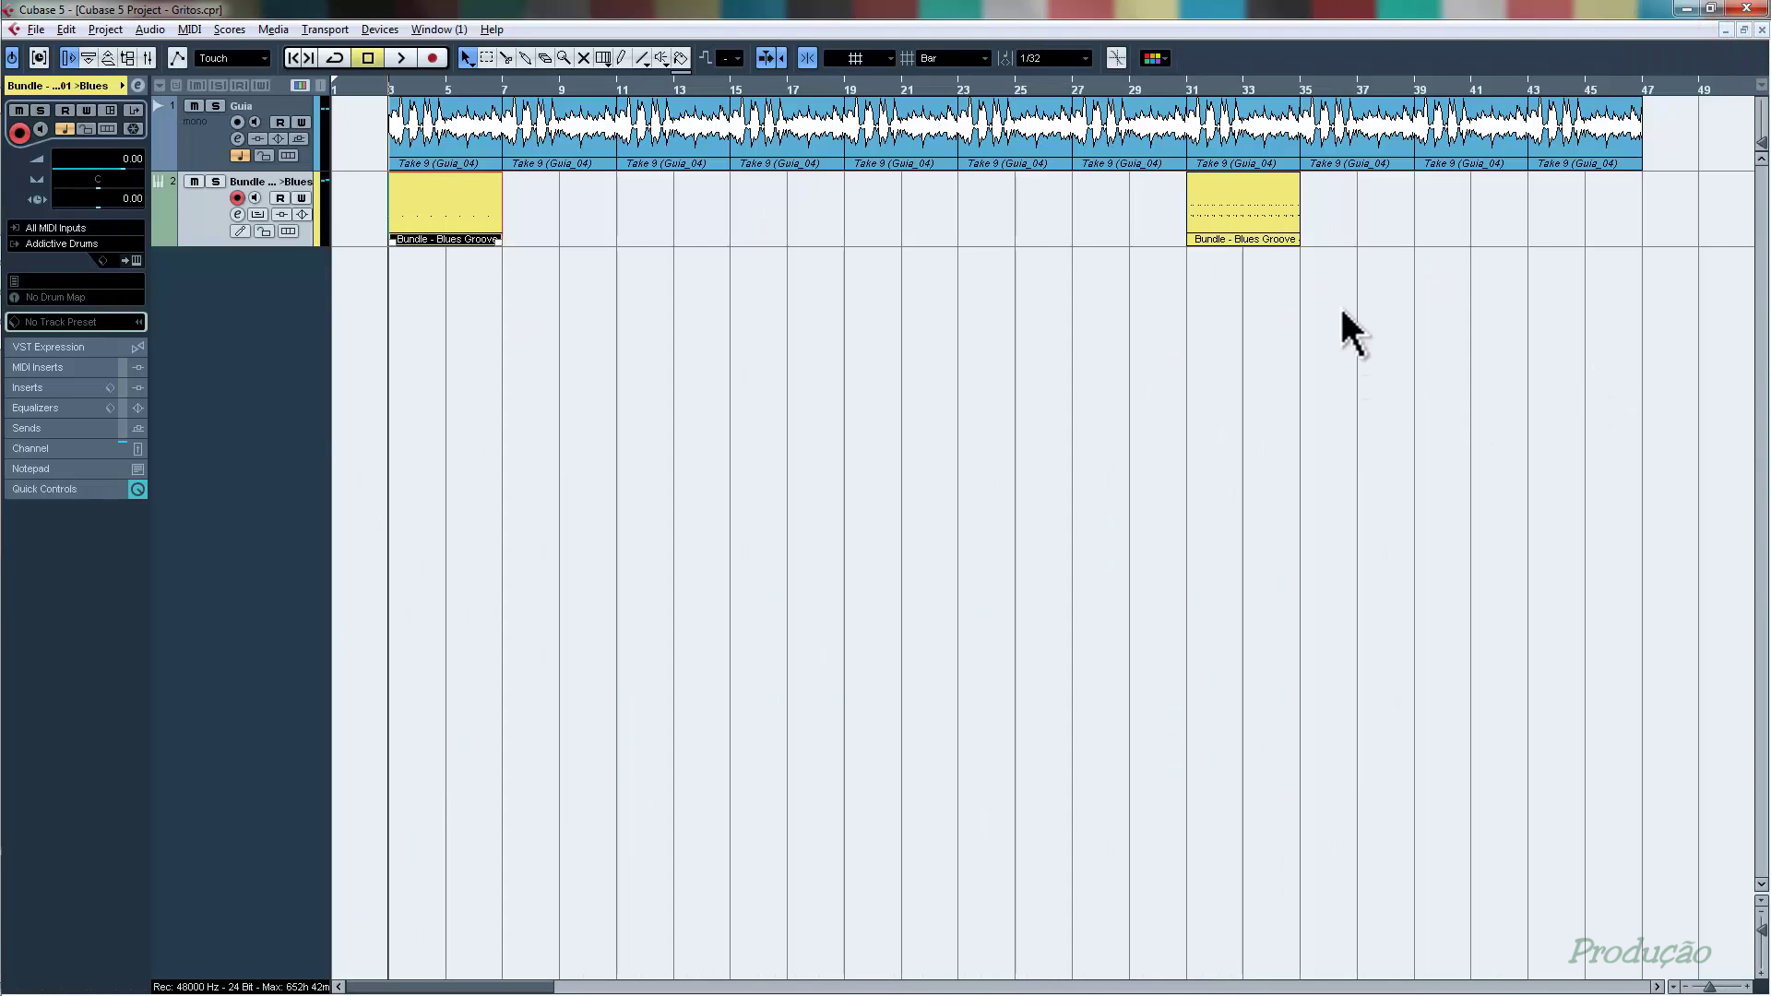
- Open the blues groove part at bar 31 and compare the D1 note on beat 2 of bar 32 with the D1 note just before it
double_click(1277, 217)
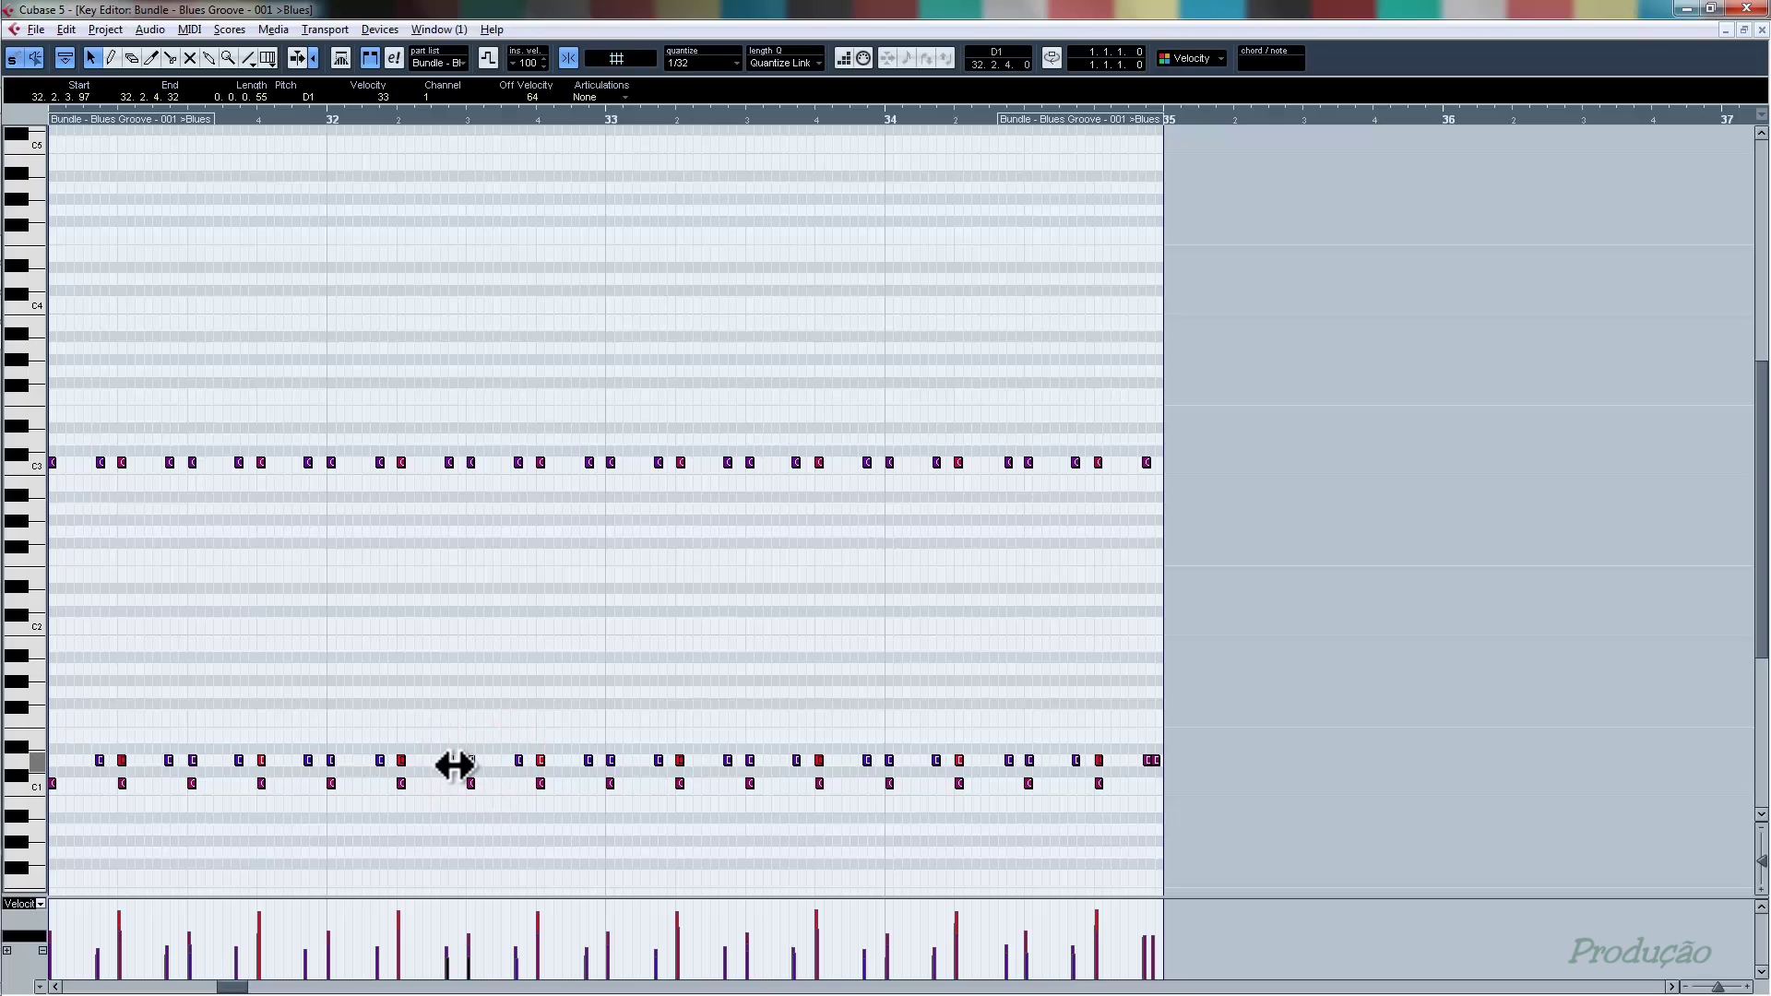
click(402, 761)
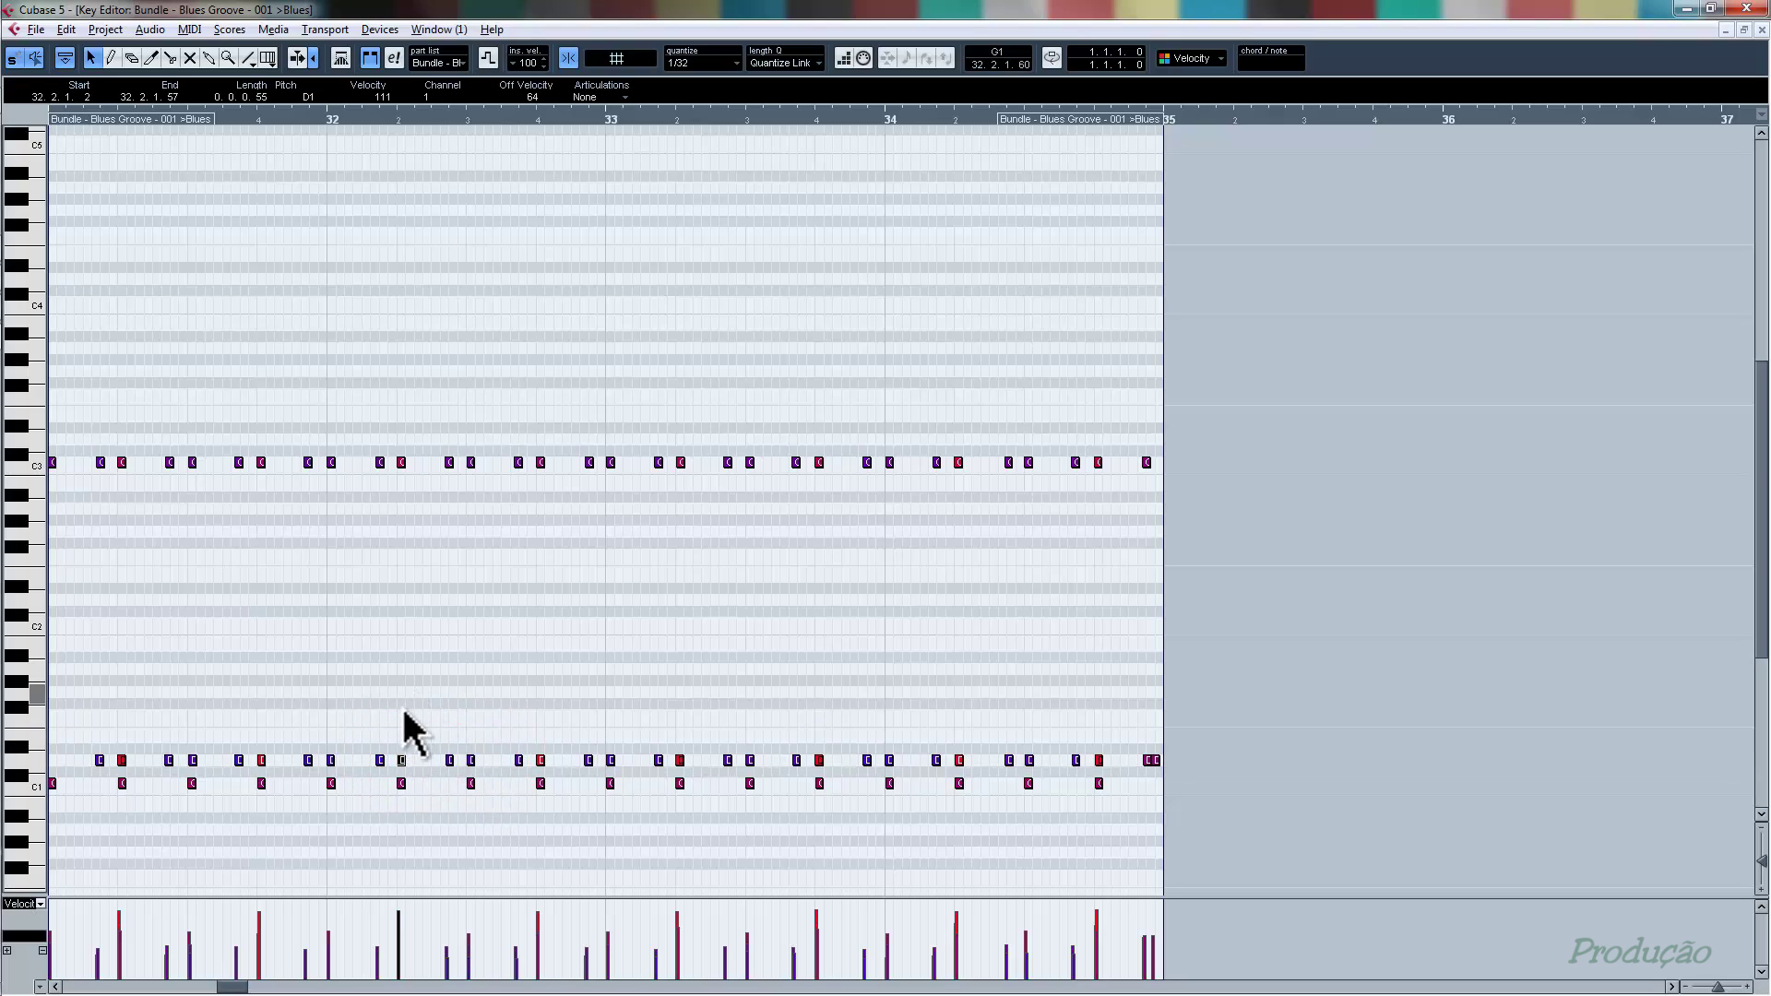
click(379, 760)
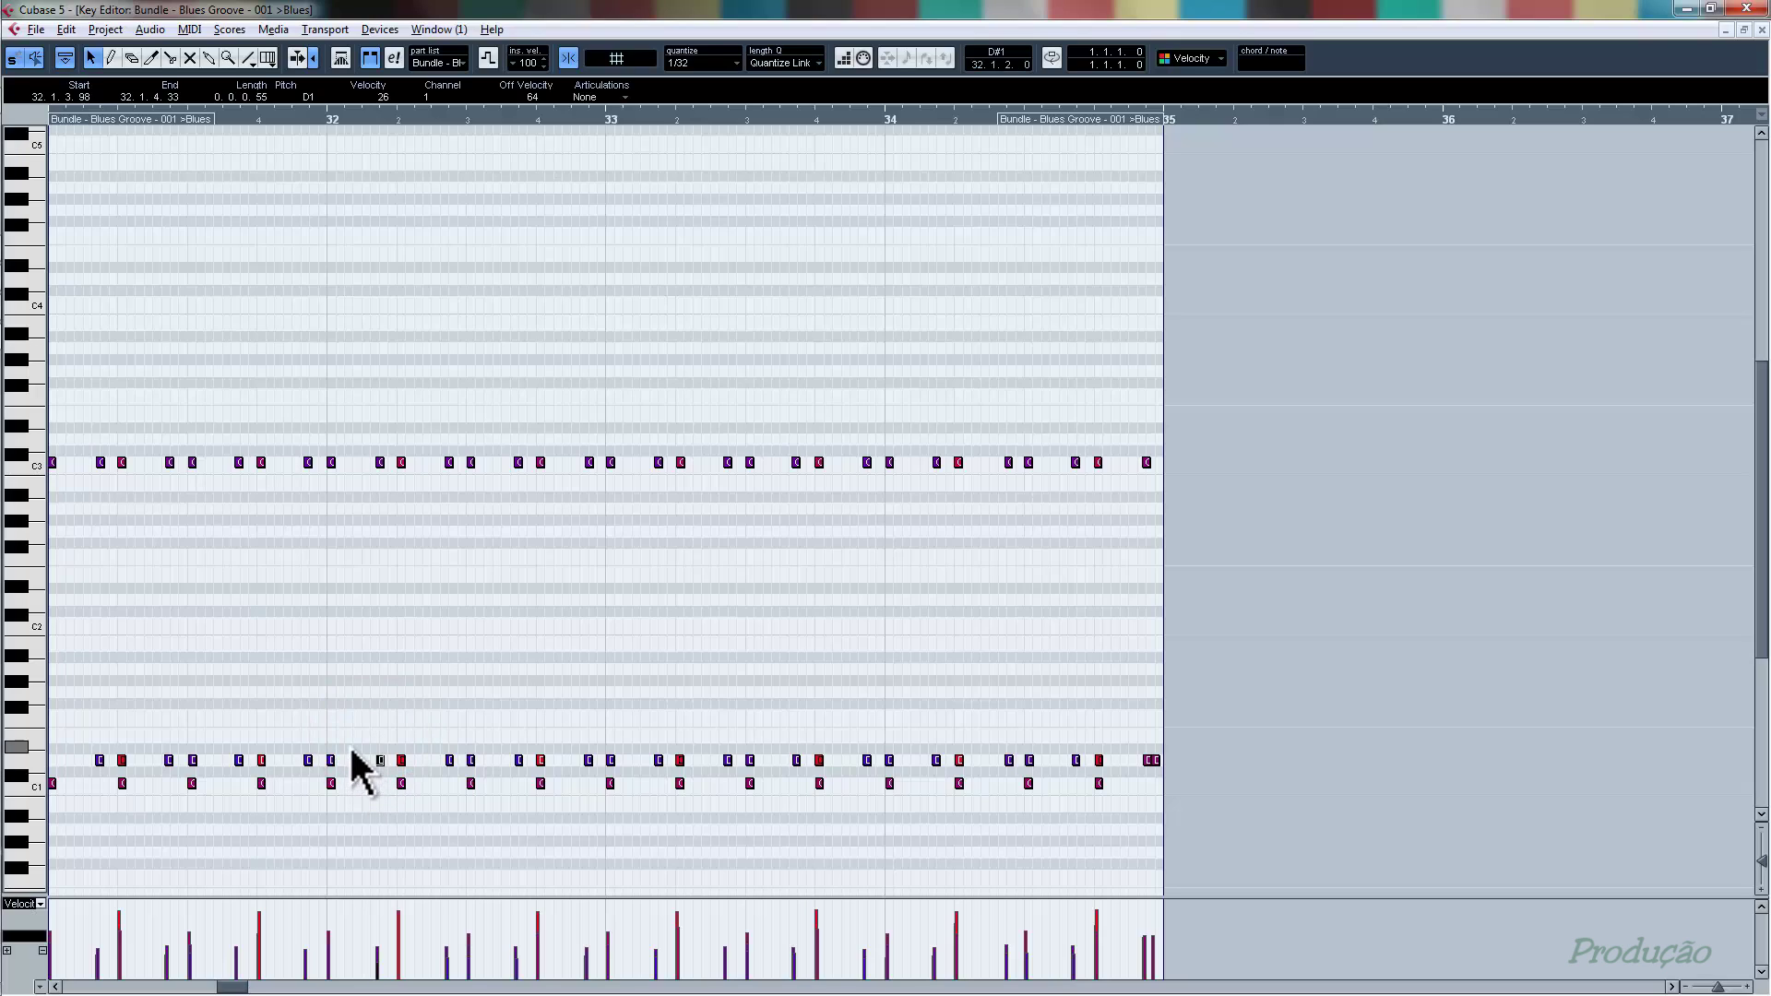
- Copy the D1 note at 31.4.1 from the groove part at bar 31 and close the Key Editor
click(332, 782)
click(308, 760)
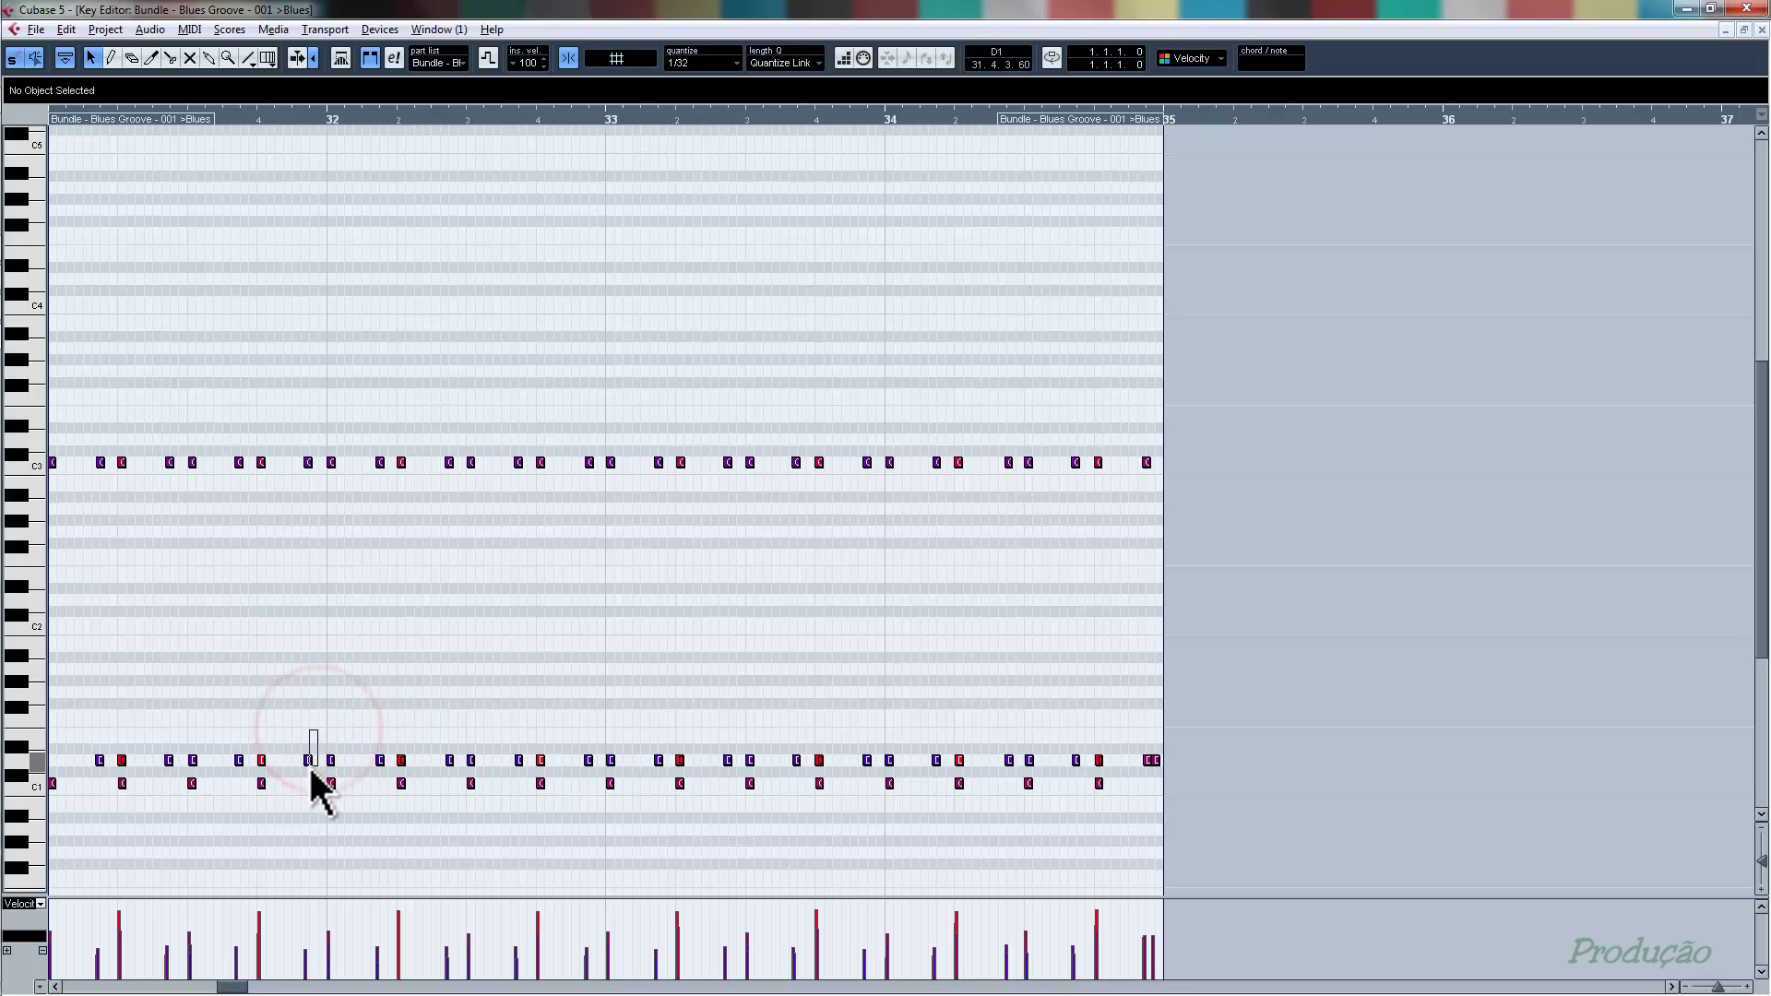
click(262, 760)
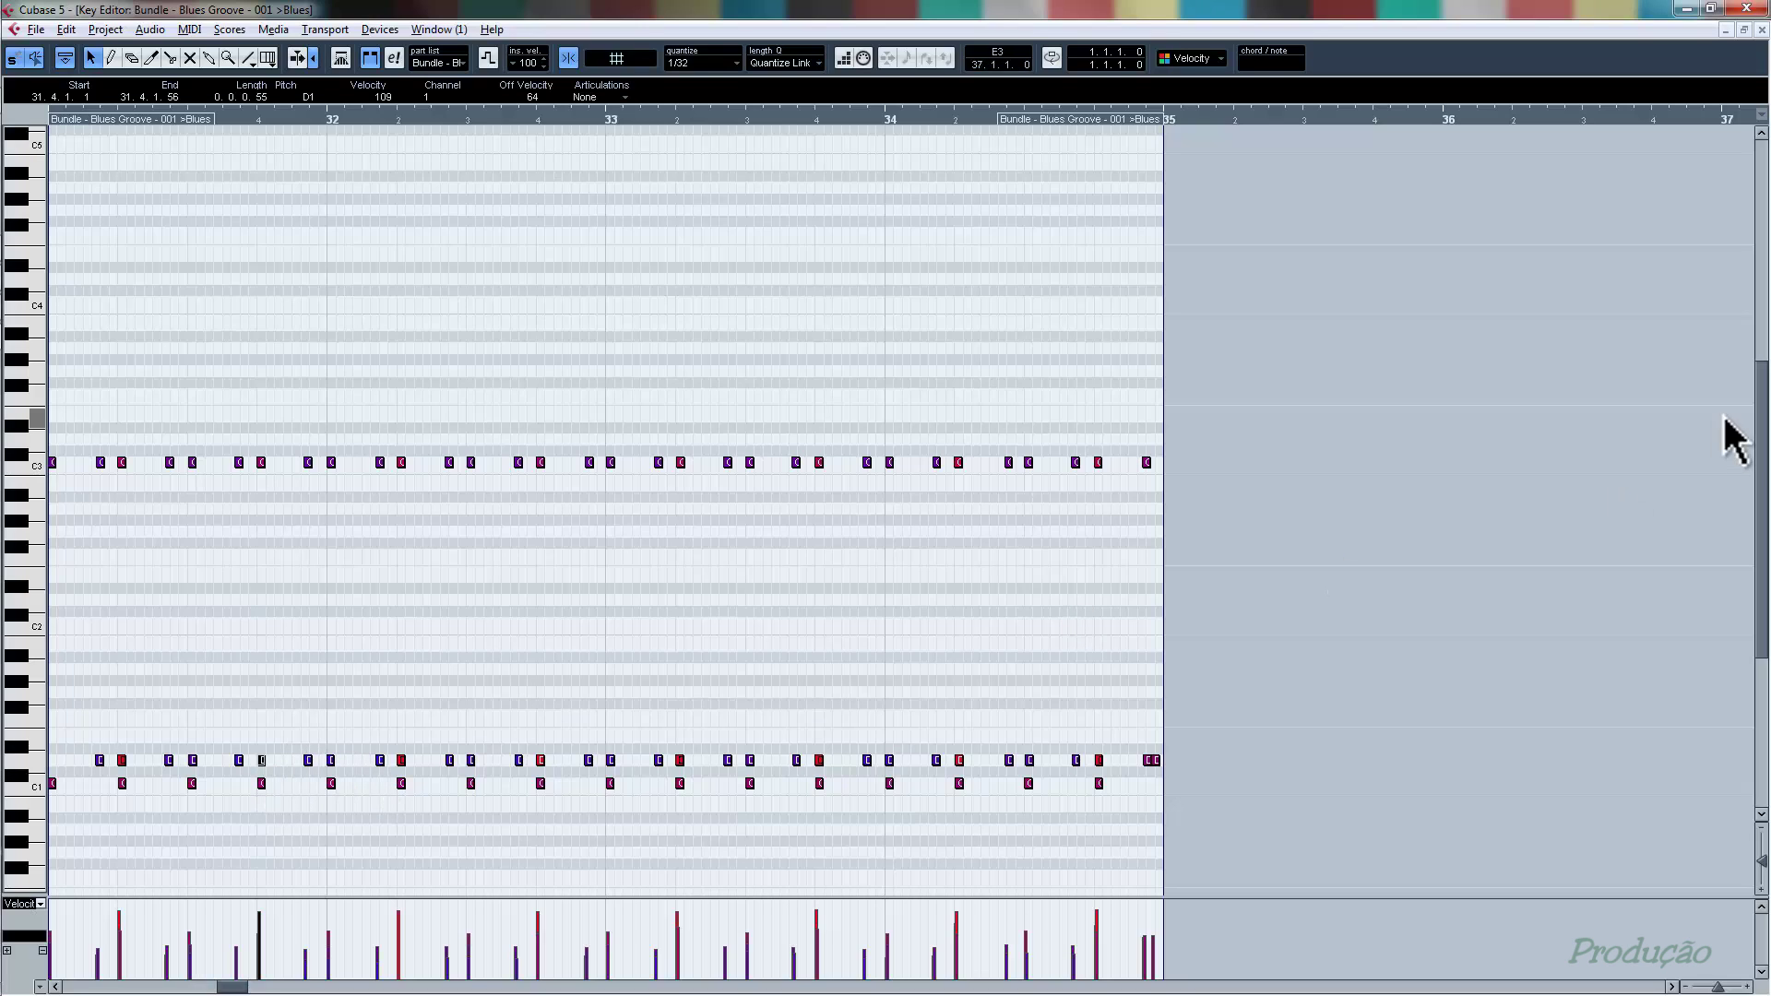
click(1762, 30)
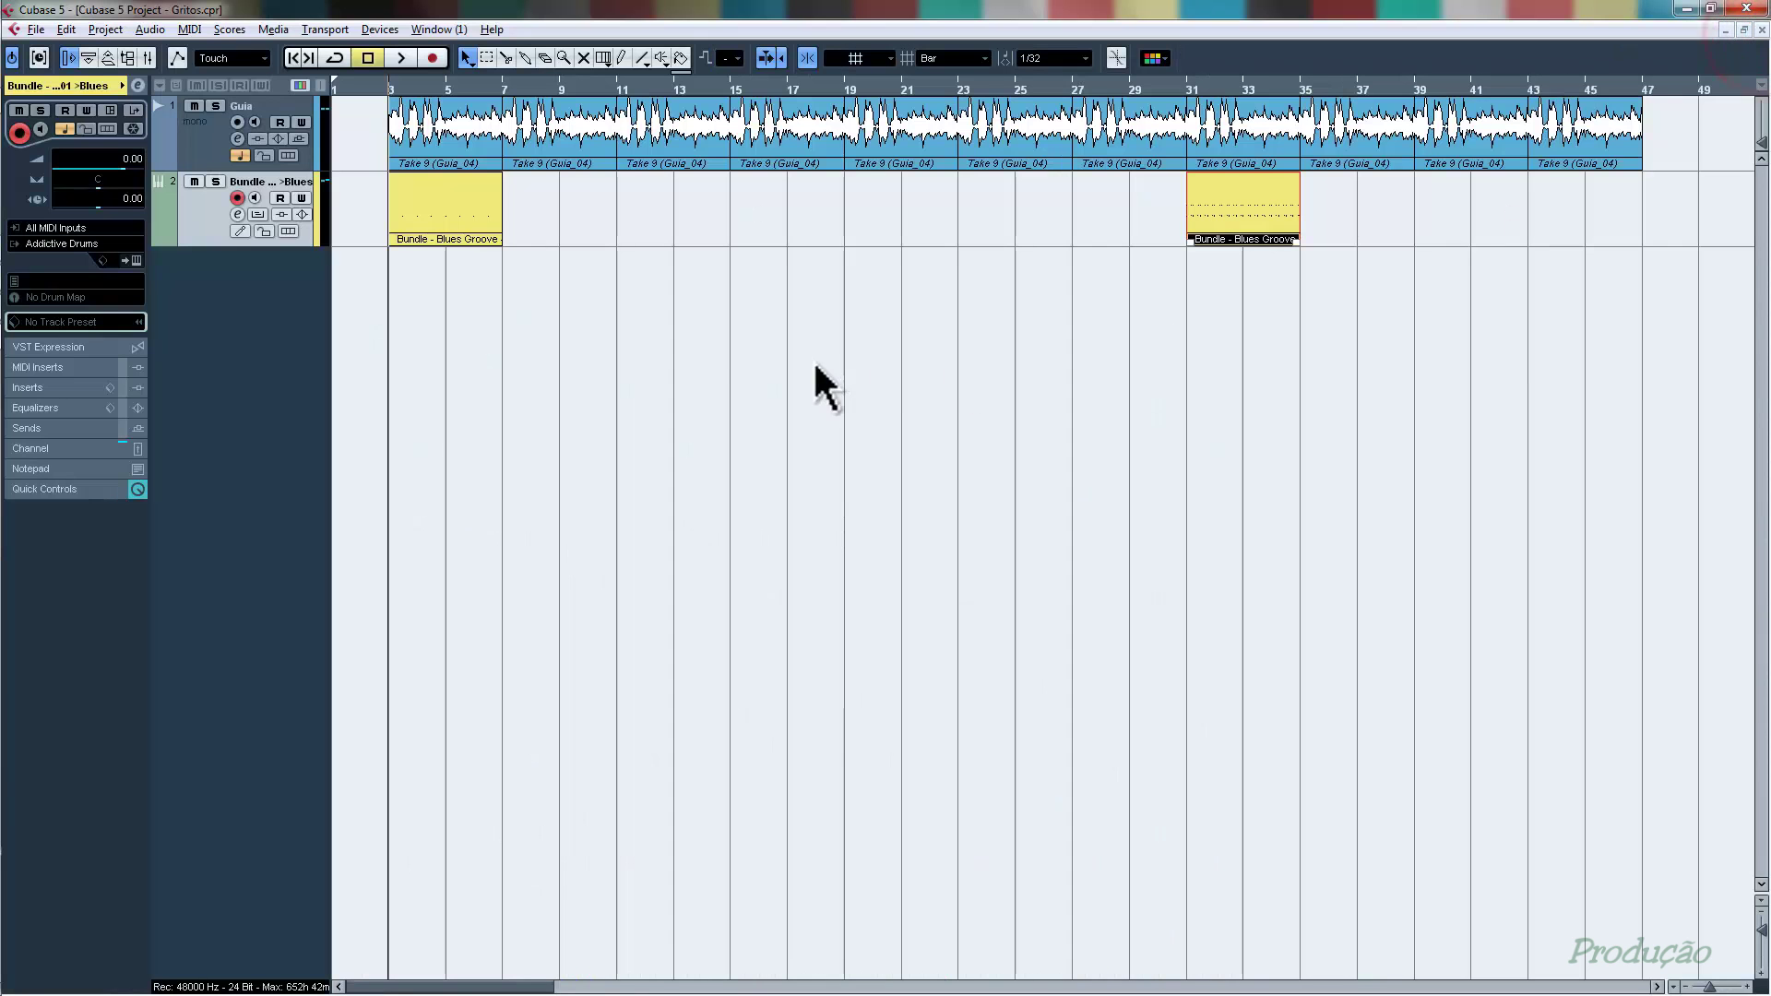
- Open the groove part at bar 3 for note editing and paste the D1 note at 3.2.1 and 3.4.1
double_click(452, 201)
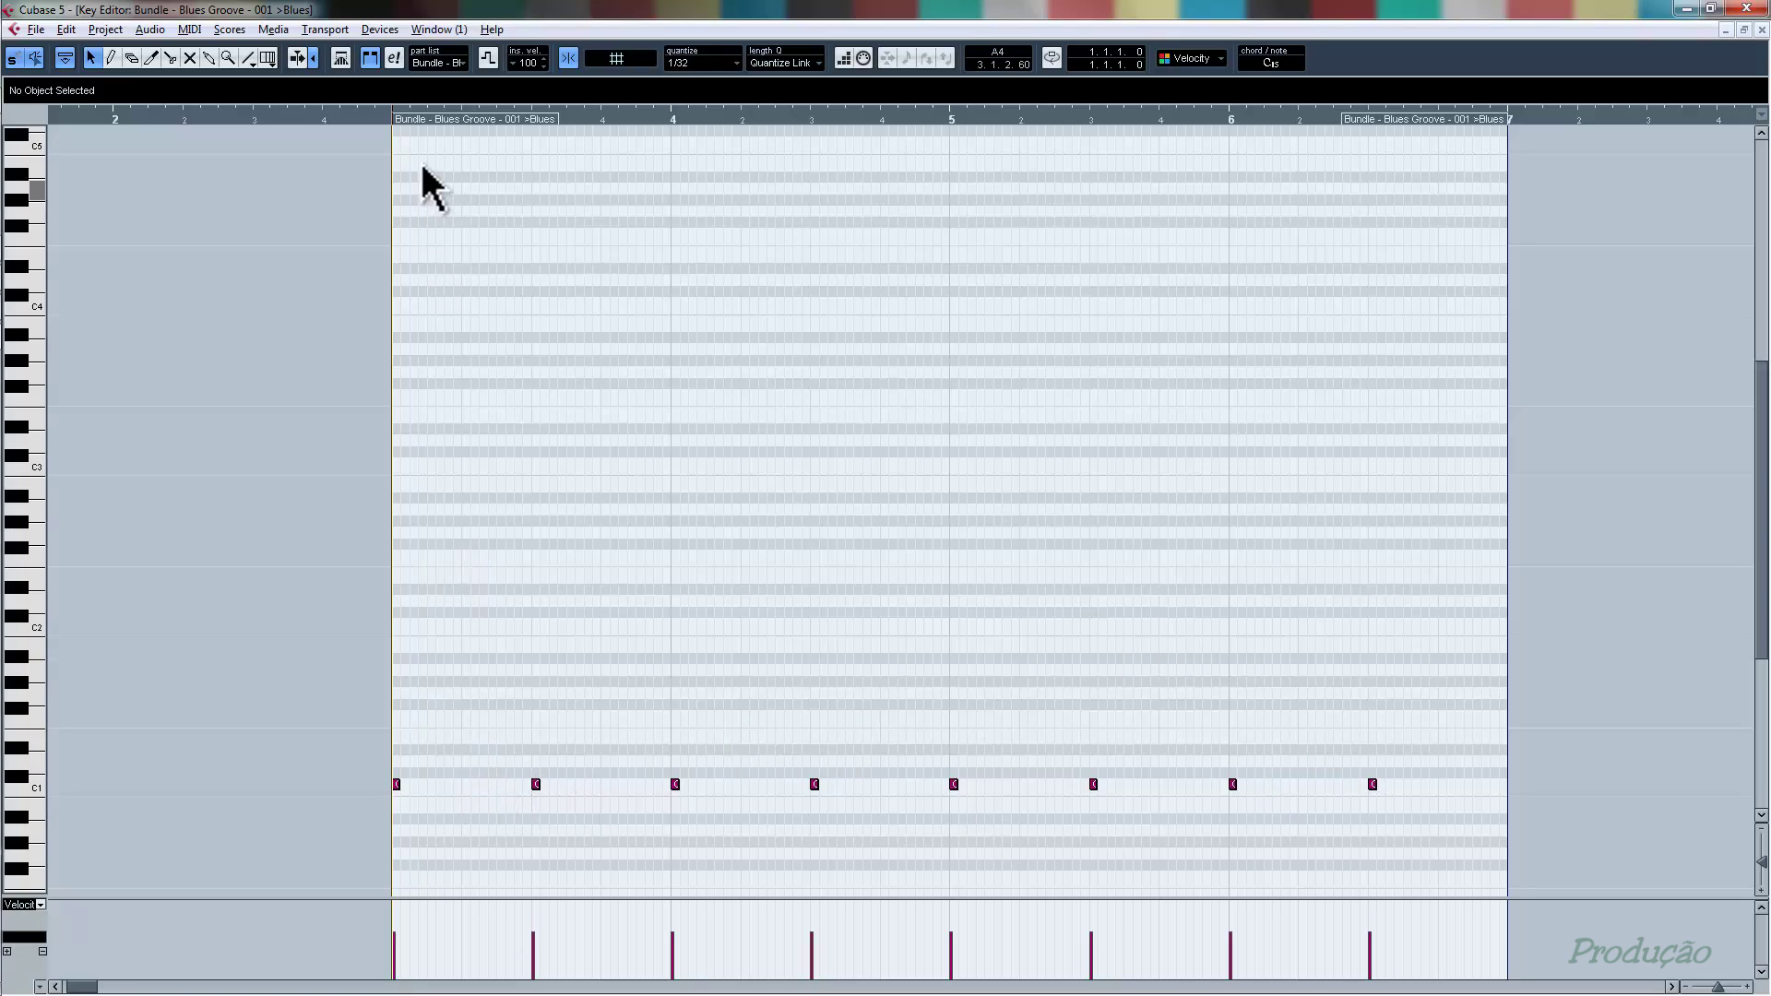
click(582, 117)
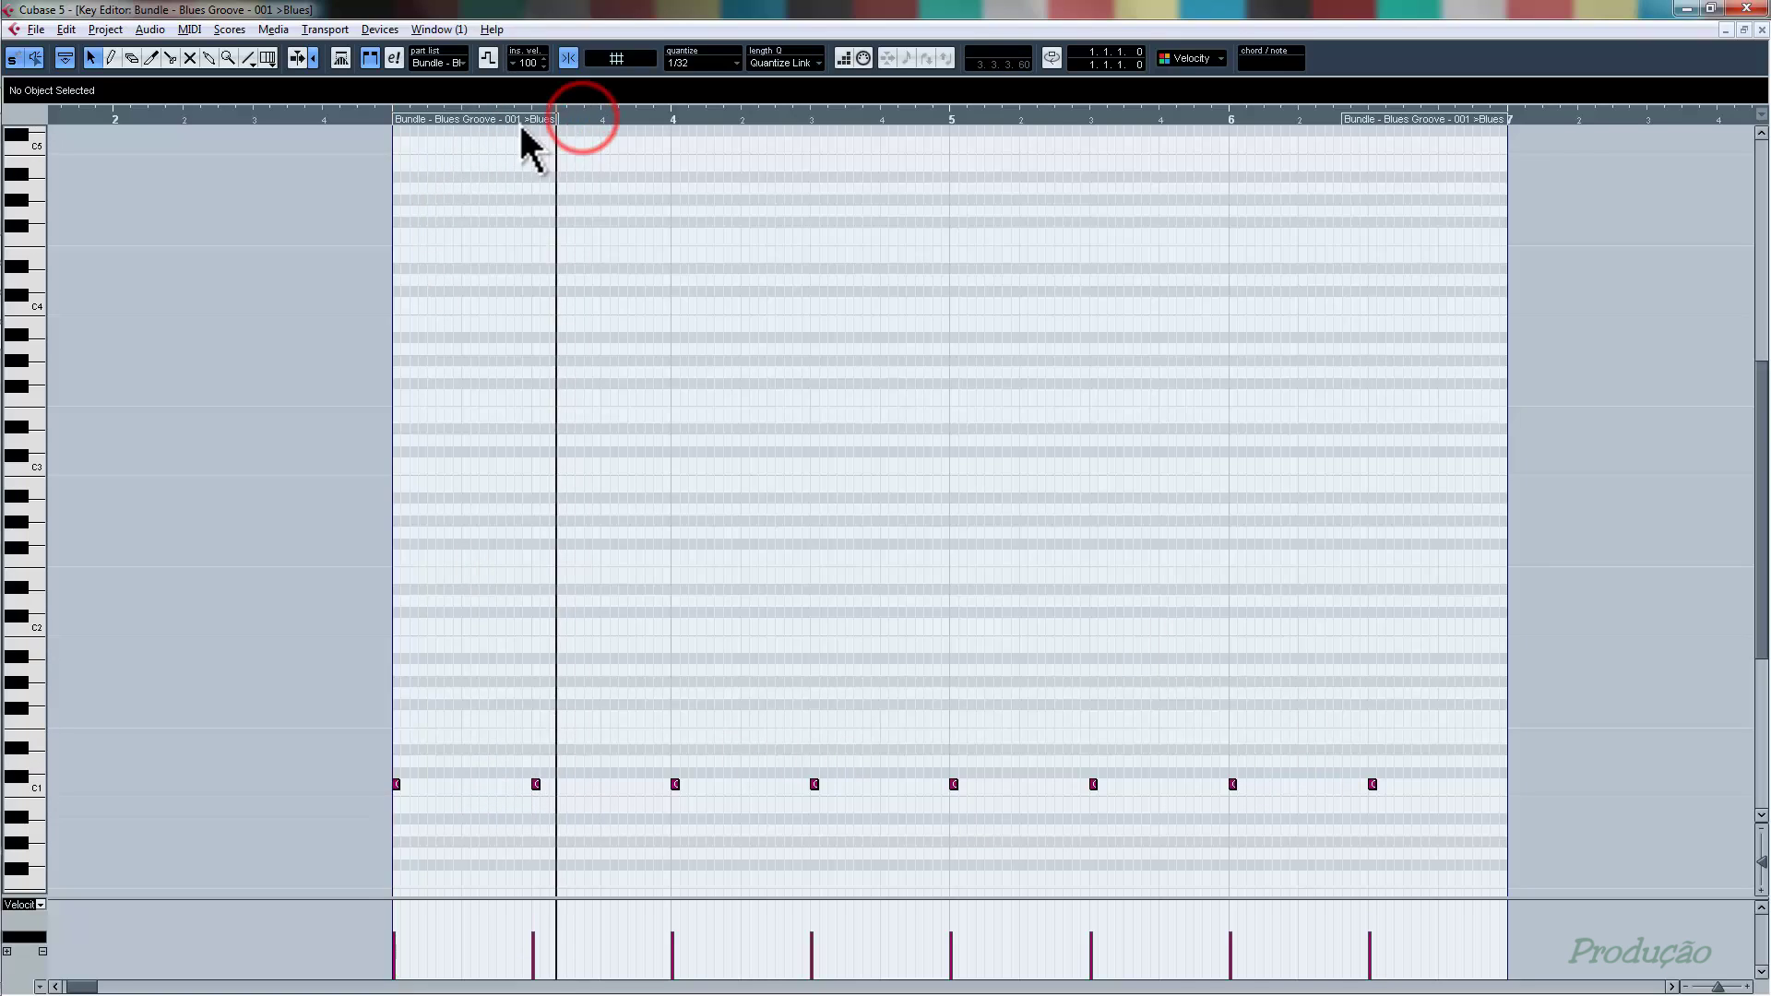
drag(521, 127, 461, 124)
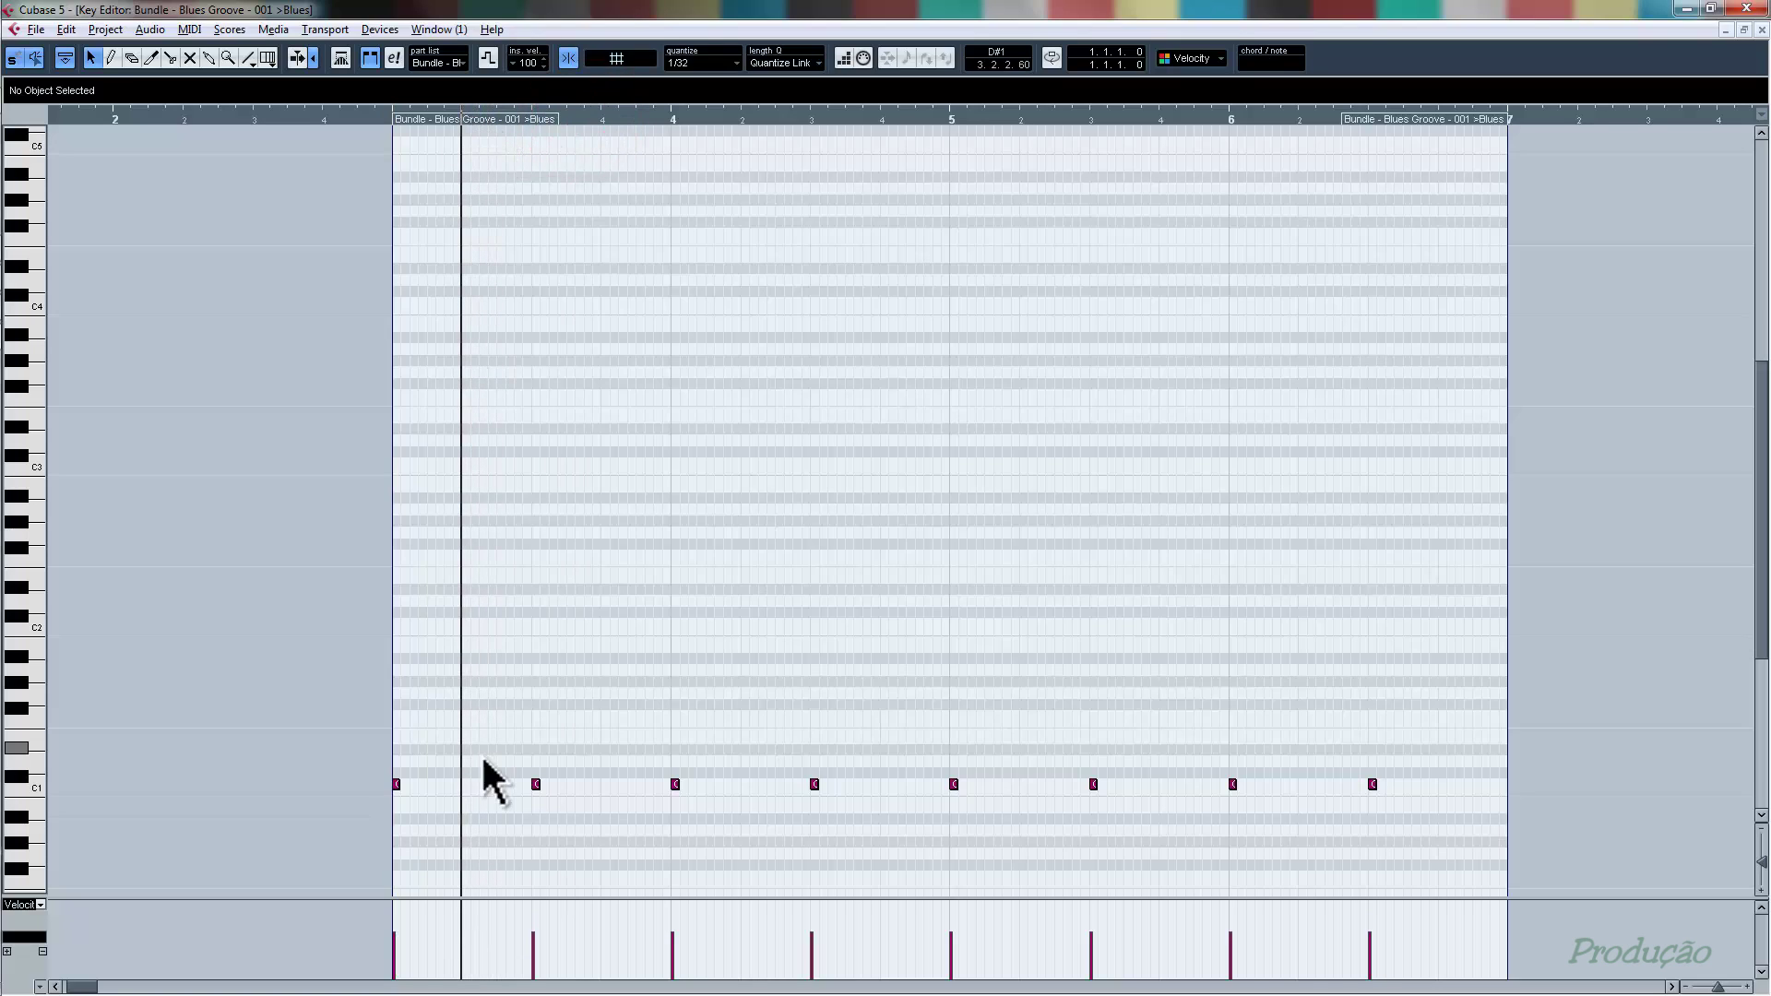
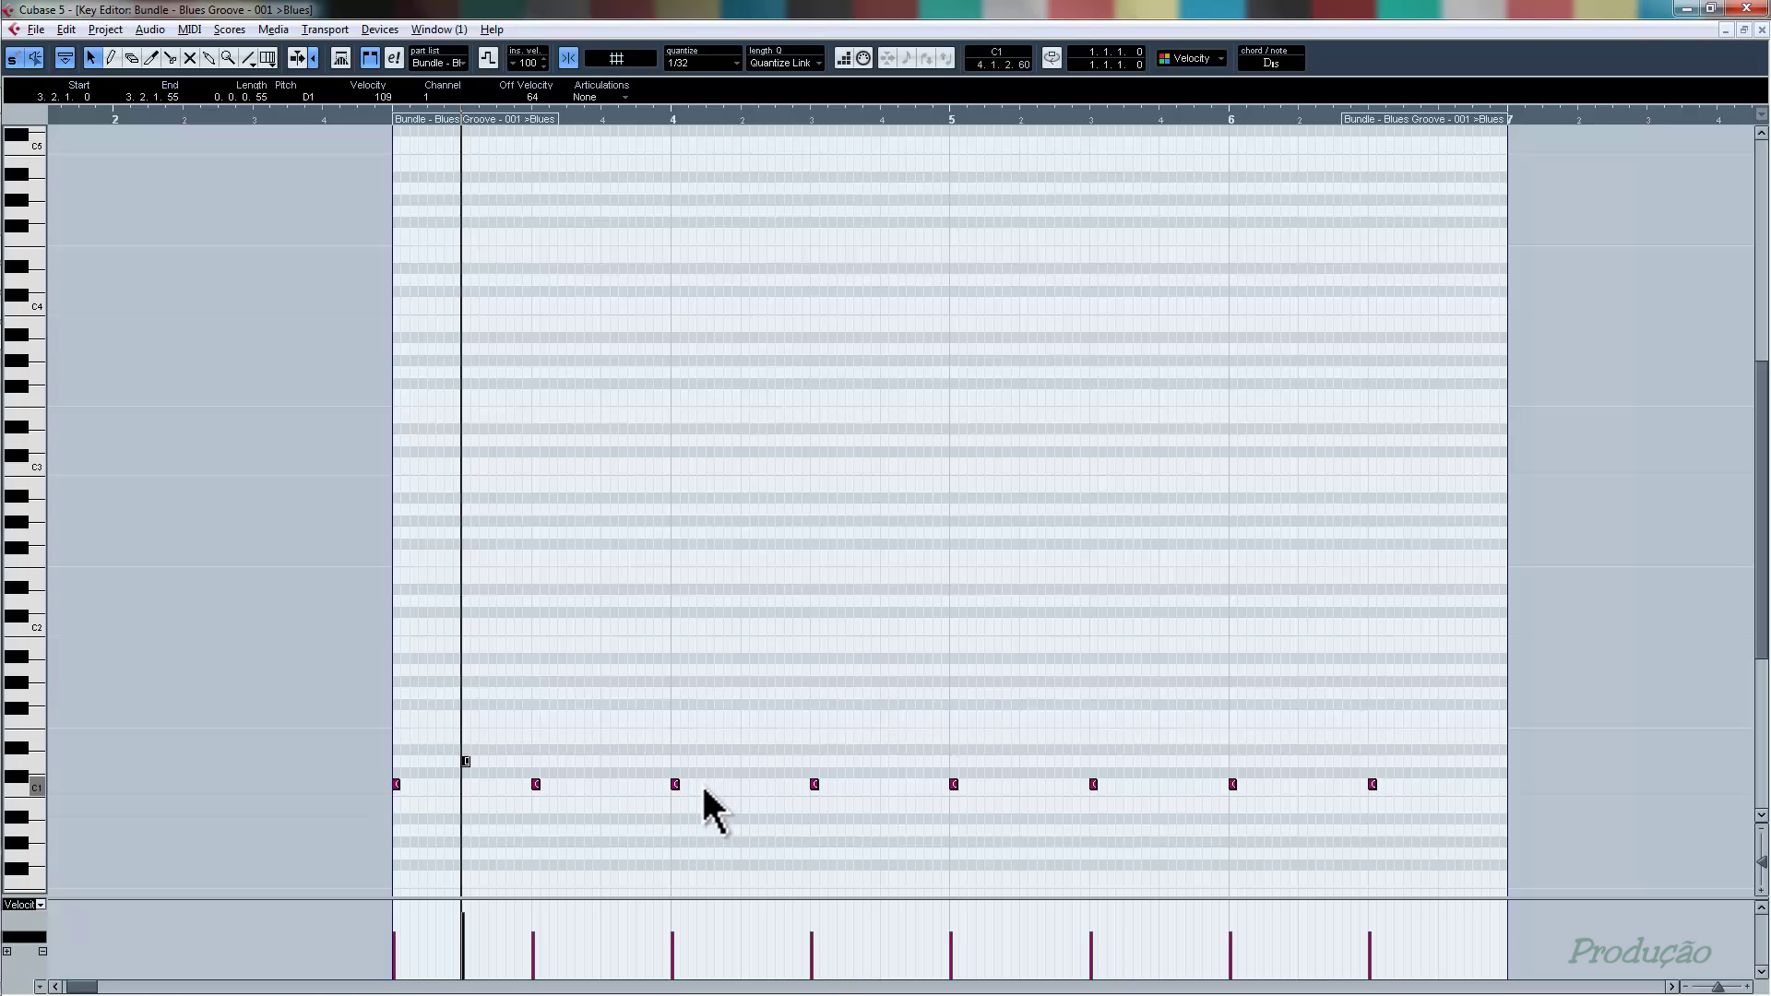
click(600, 117)
key(ctrl+v)
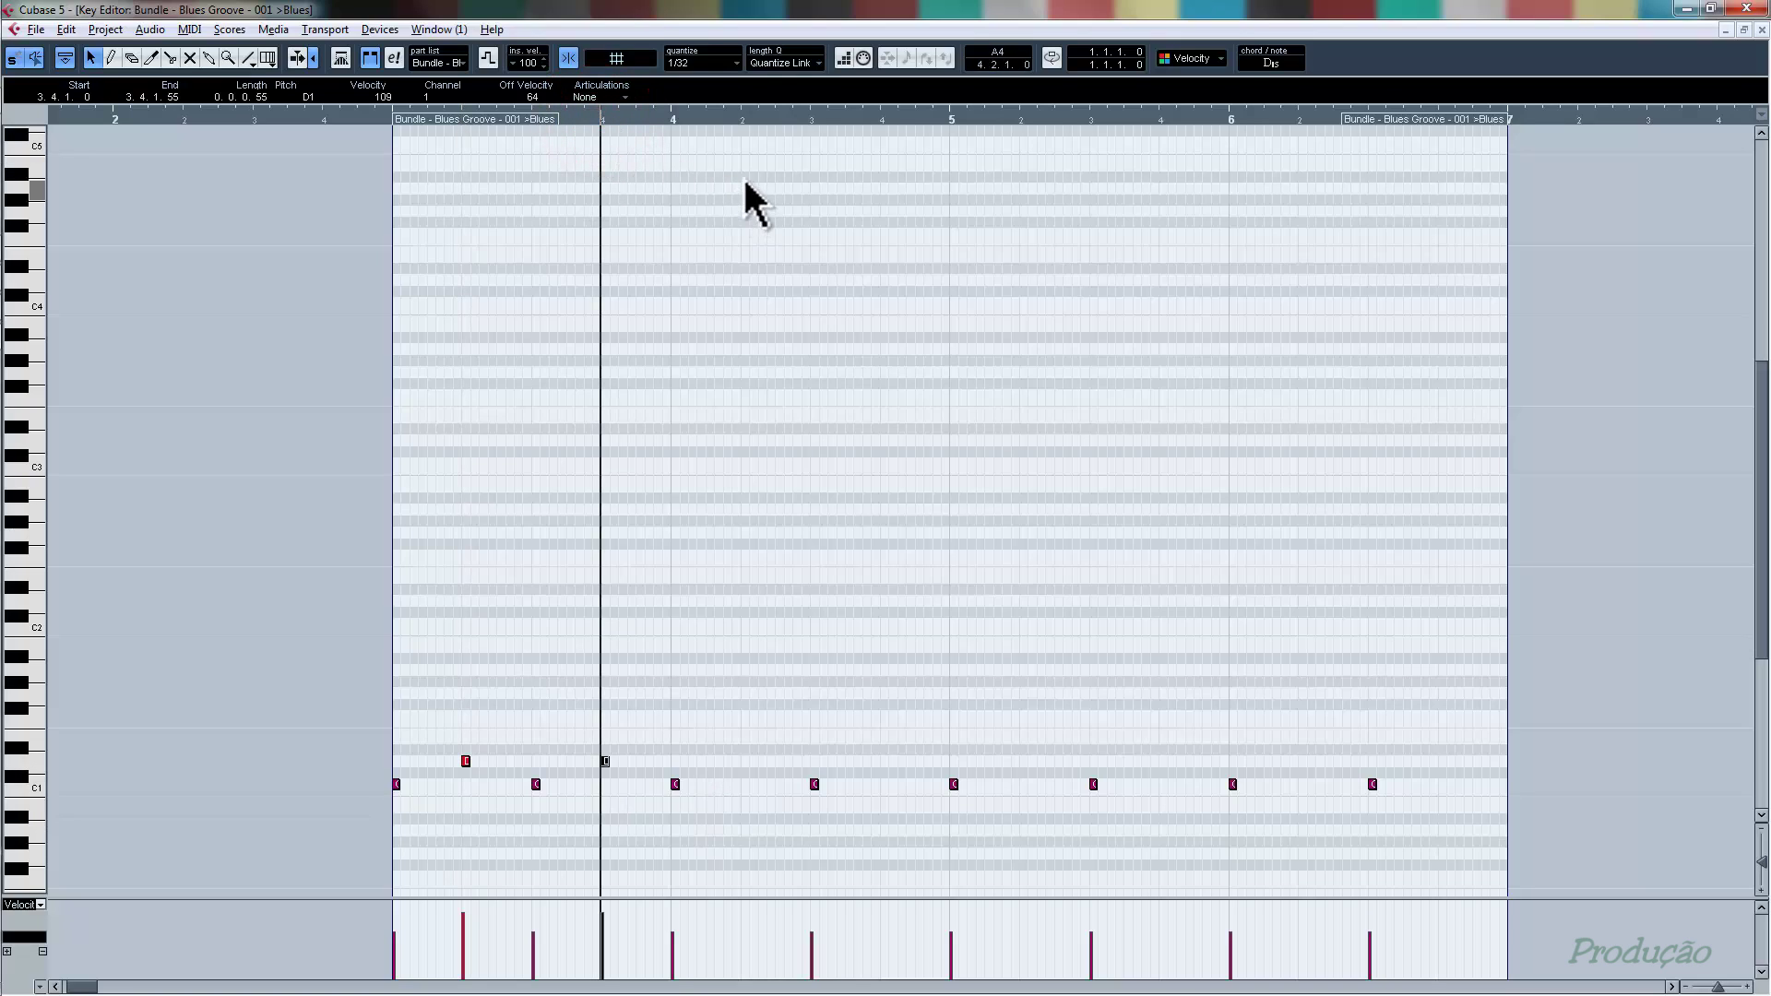
- Duplicate the D1 notes across bars 4 to 6 and shift the last four later, close to beats 2 and 4
click(782, 662)
drag(690, 708, 762, 762)
mouse_move(935, 750)
mouse_down()
mouse_move(429, 763)
mouse_move(956, 762)
mouse_up()
click(1107, 607)
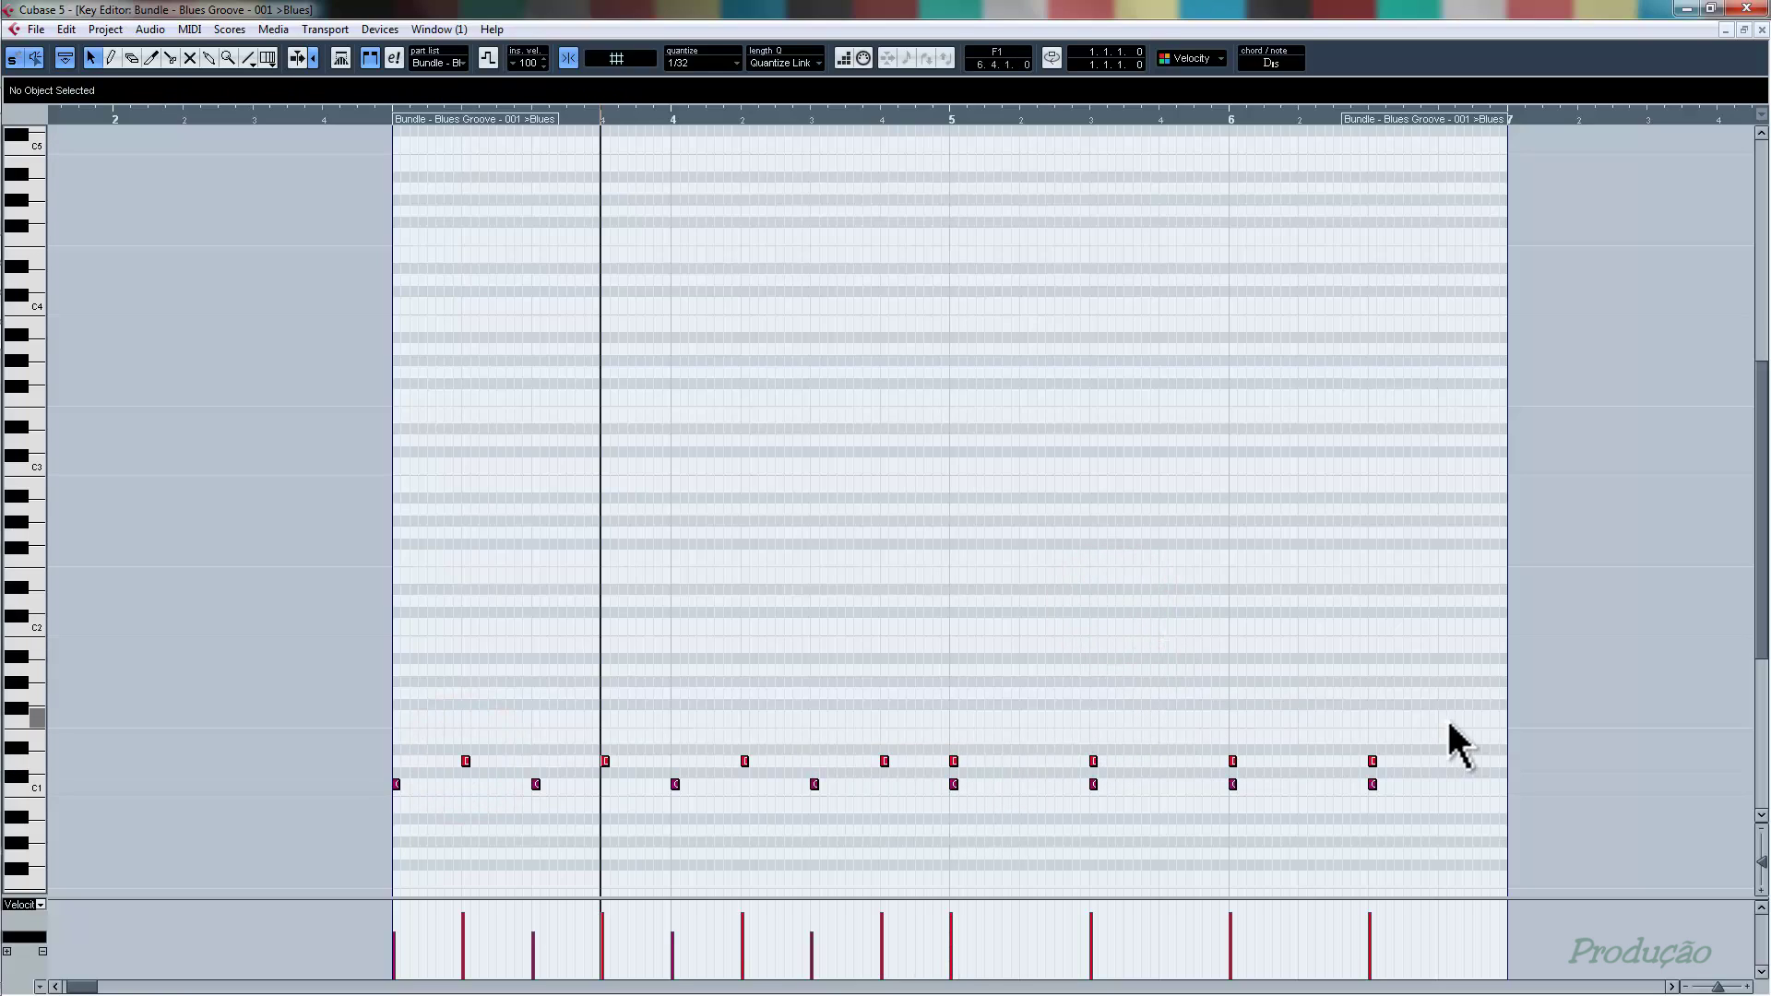
drag(1297, 757, 1020, 762)
- Move all eight D1 notes up to pitch F#1, keeping their timing
drag(1447, 744, 466, 749)
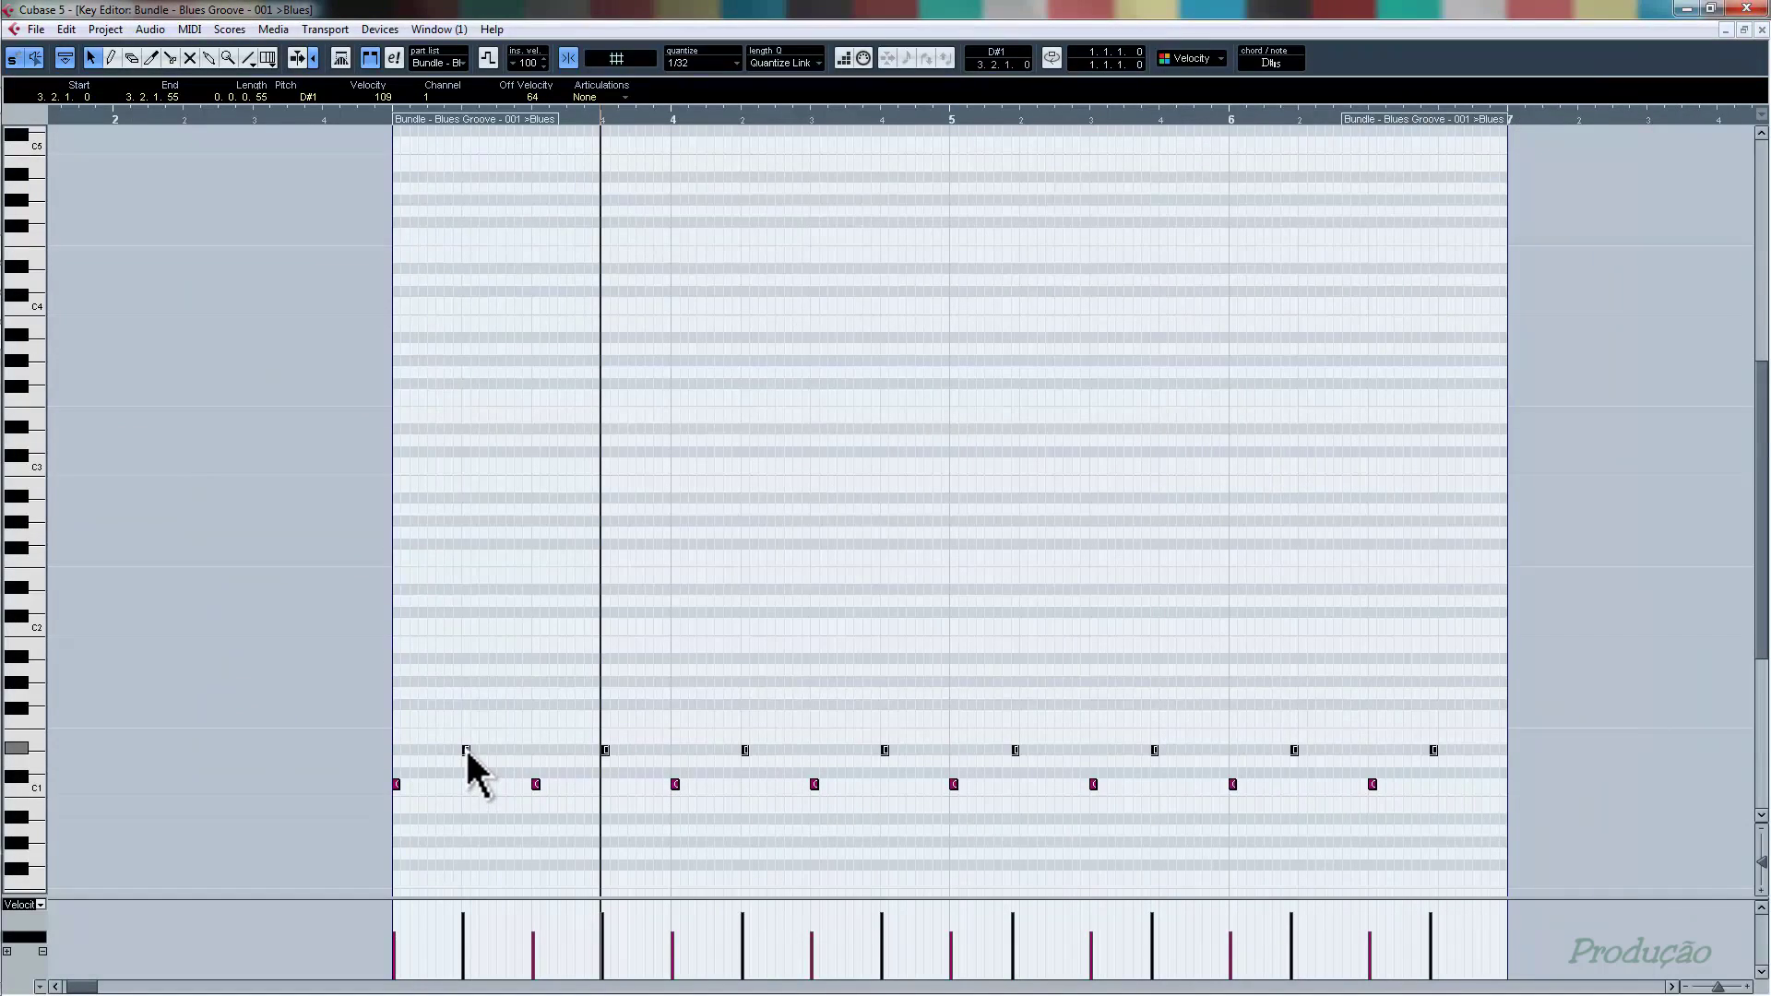
drag(467, 749, 467, 711)
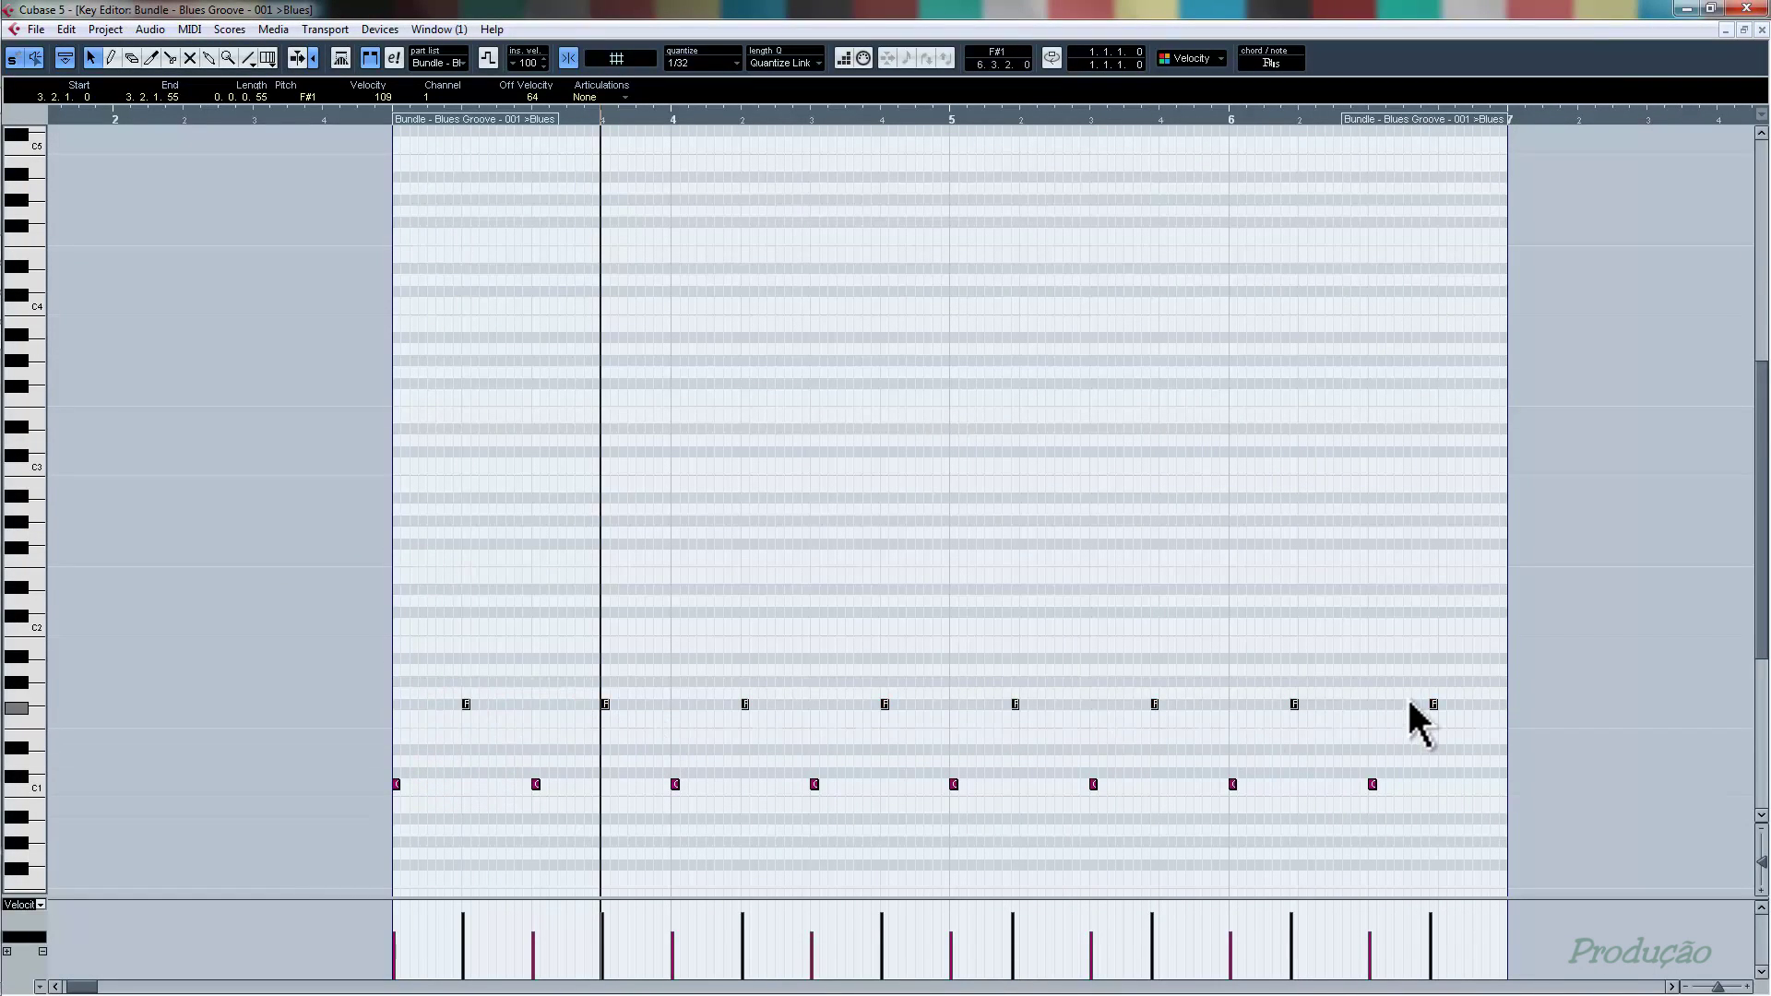
click(815, 649)
click(838, 601)
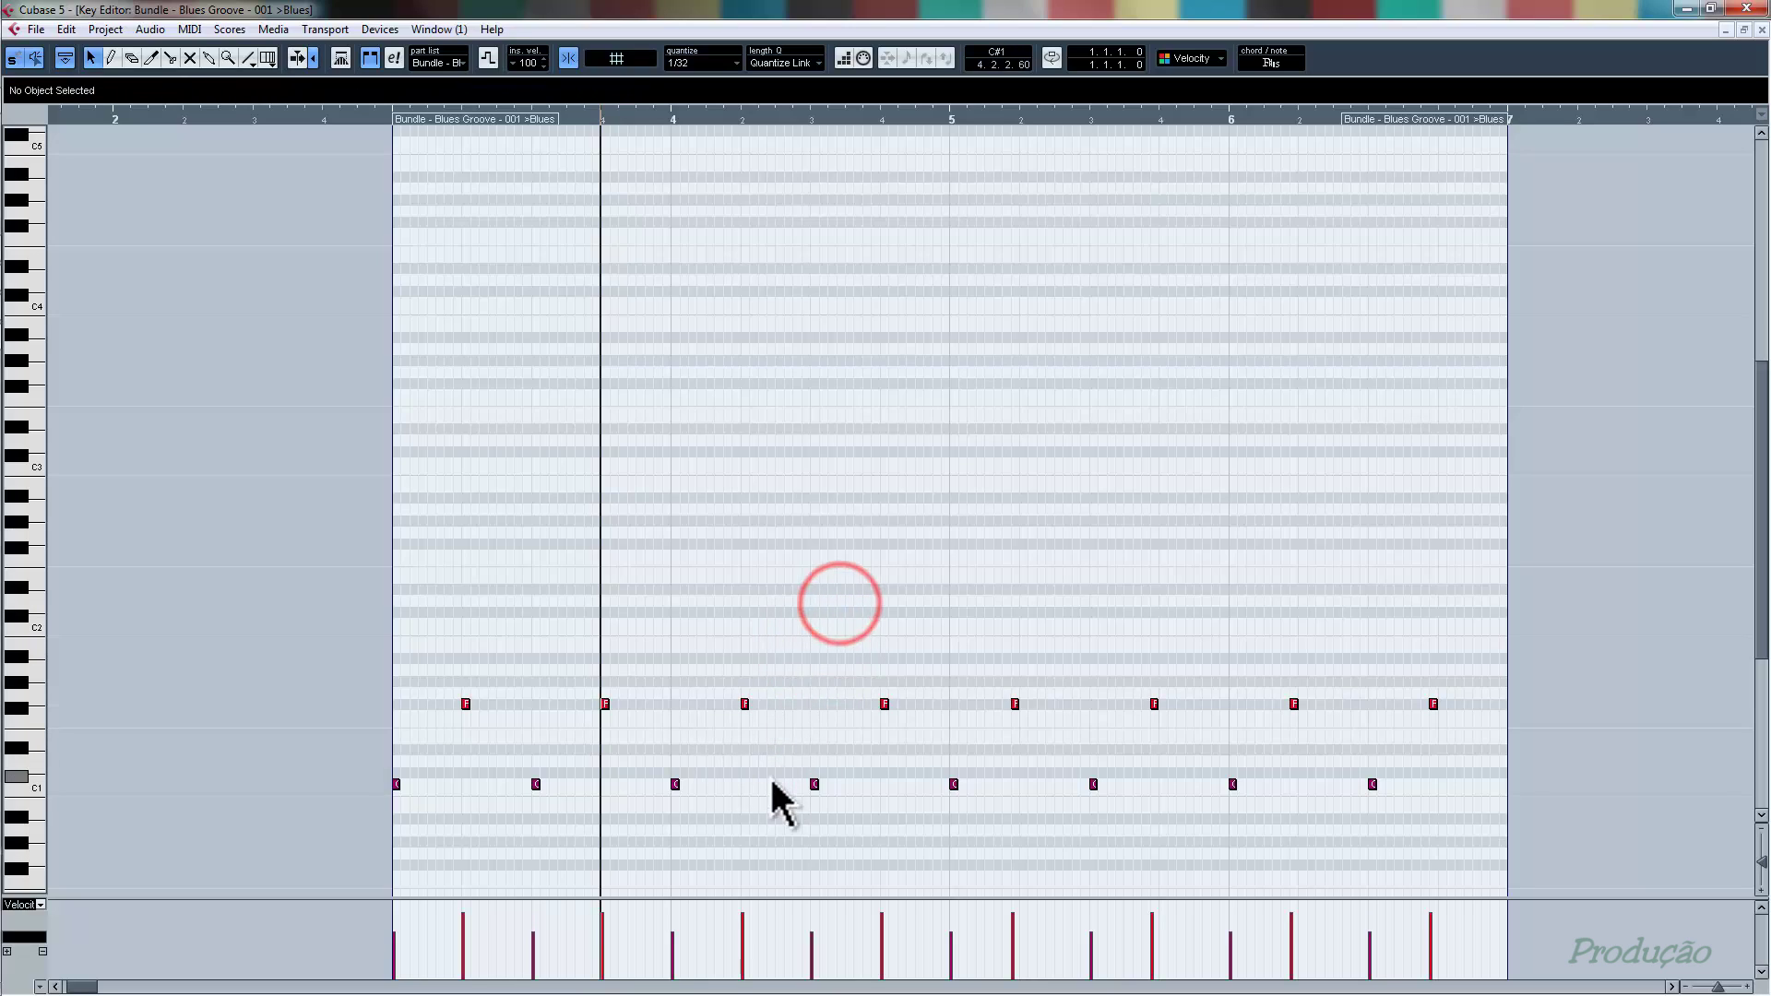
- Align the four F#1 notes in bars 5 and 6 exactly to beats 2 and 4
drag(1287, 731, 1276, 732)
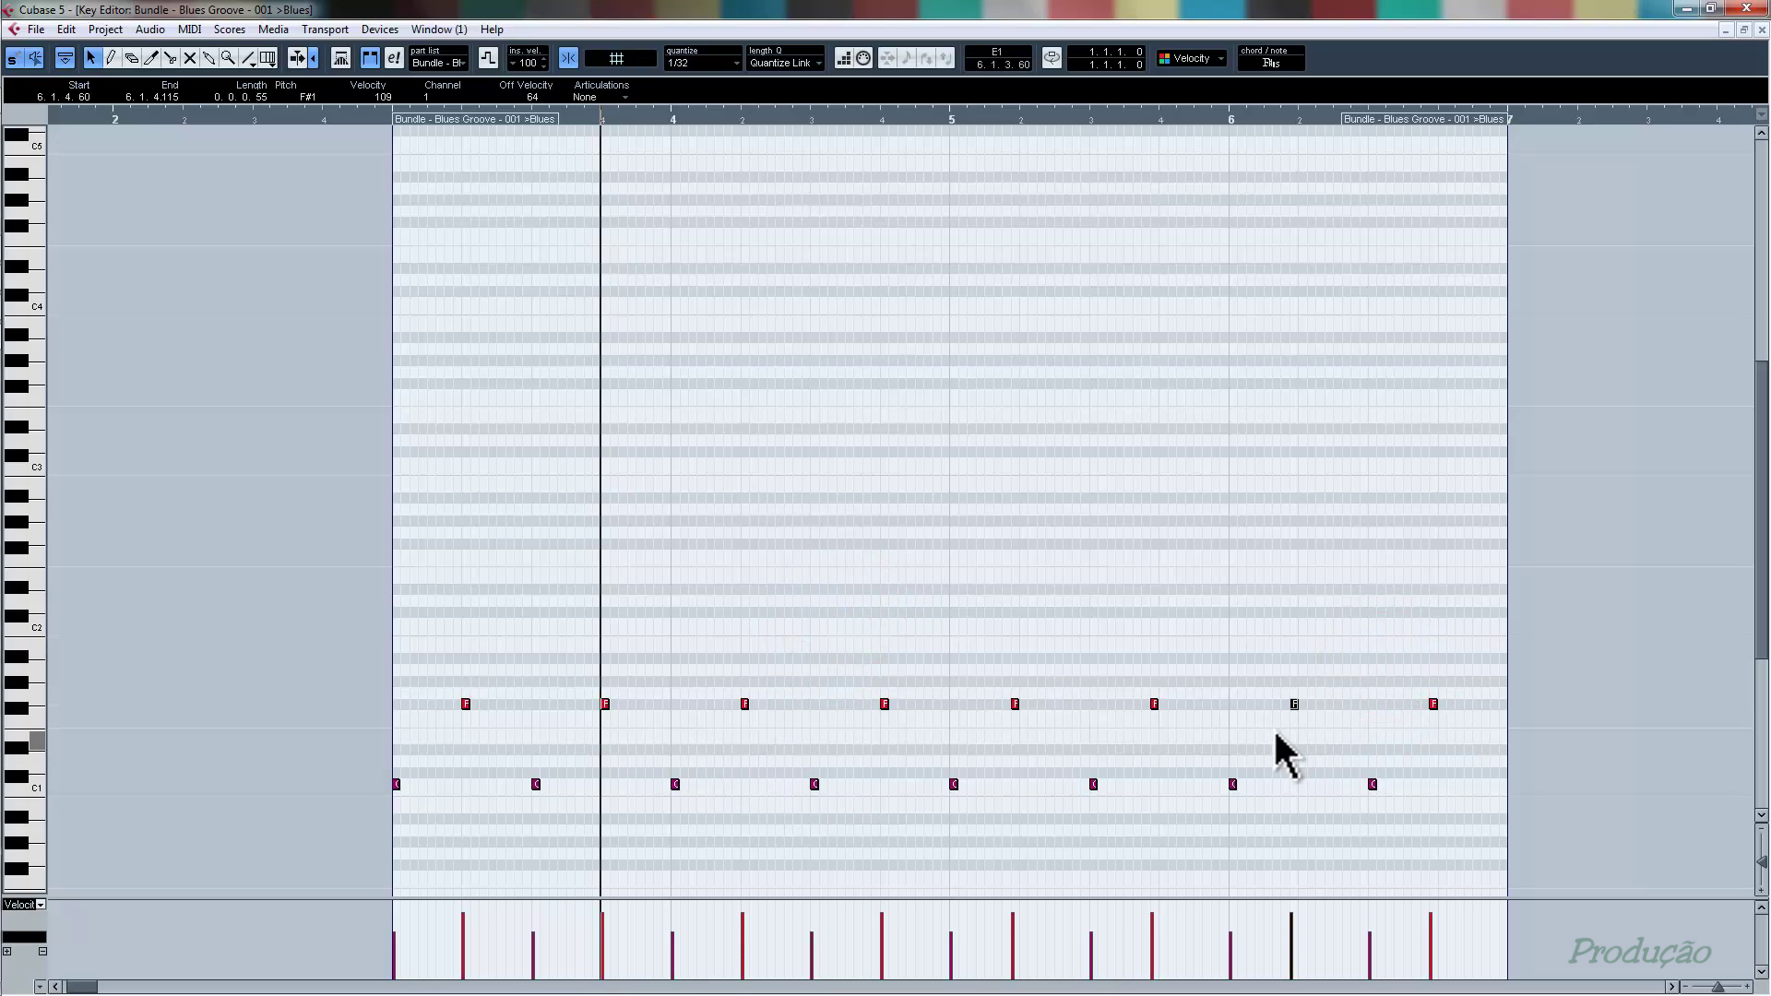
drag(1453, 686, 1026, 701)
click(1078, 616)
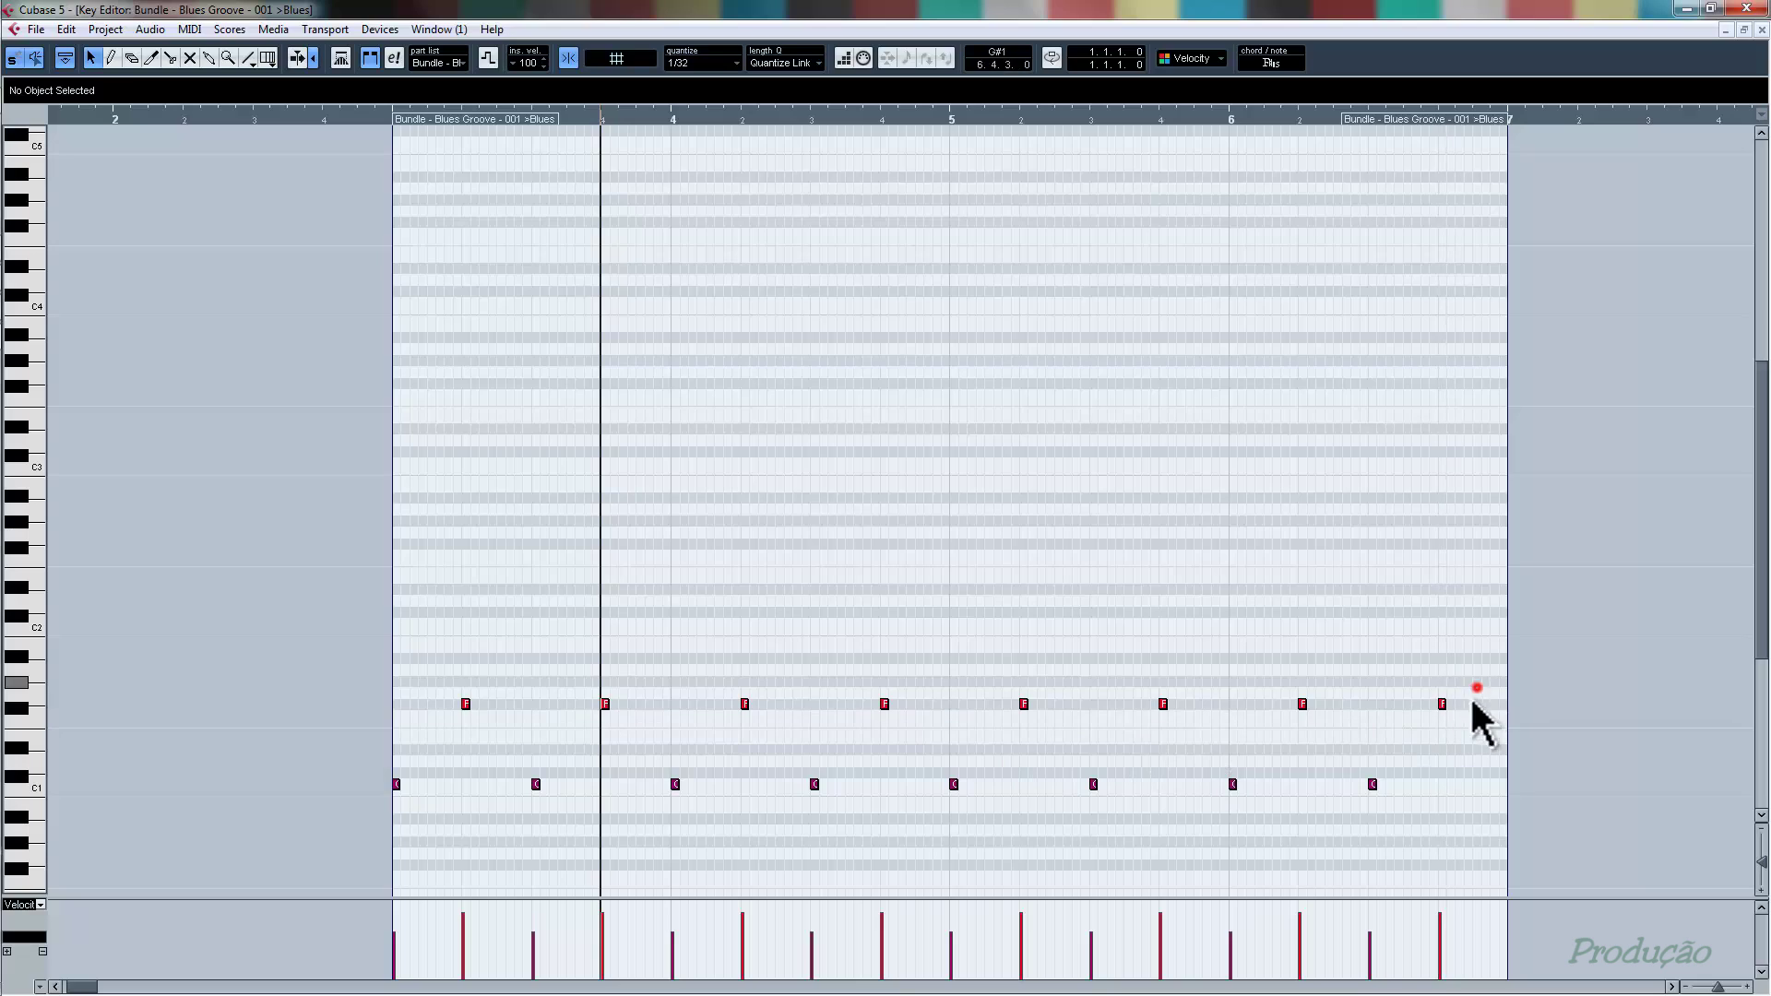
drag(1471, 696, 461, 715)
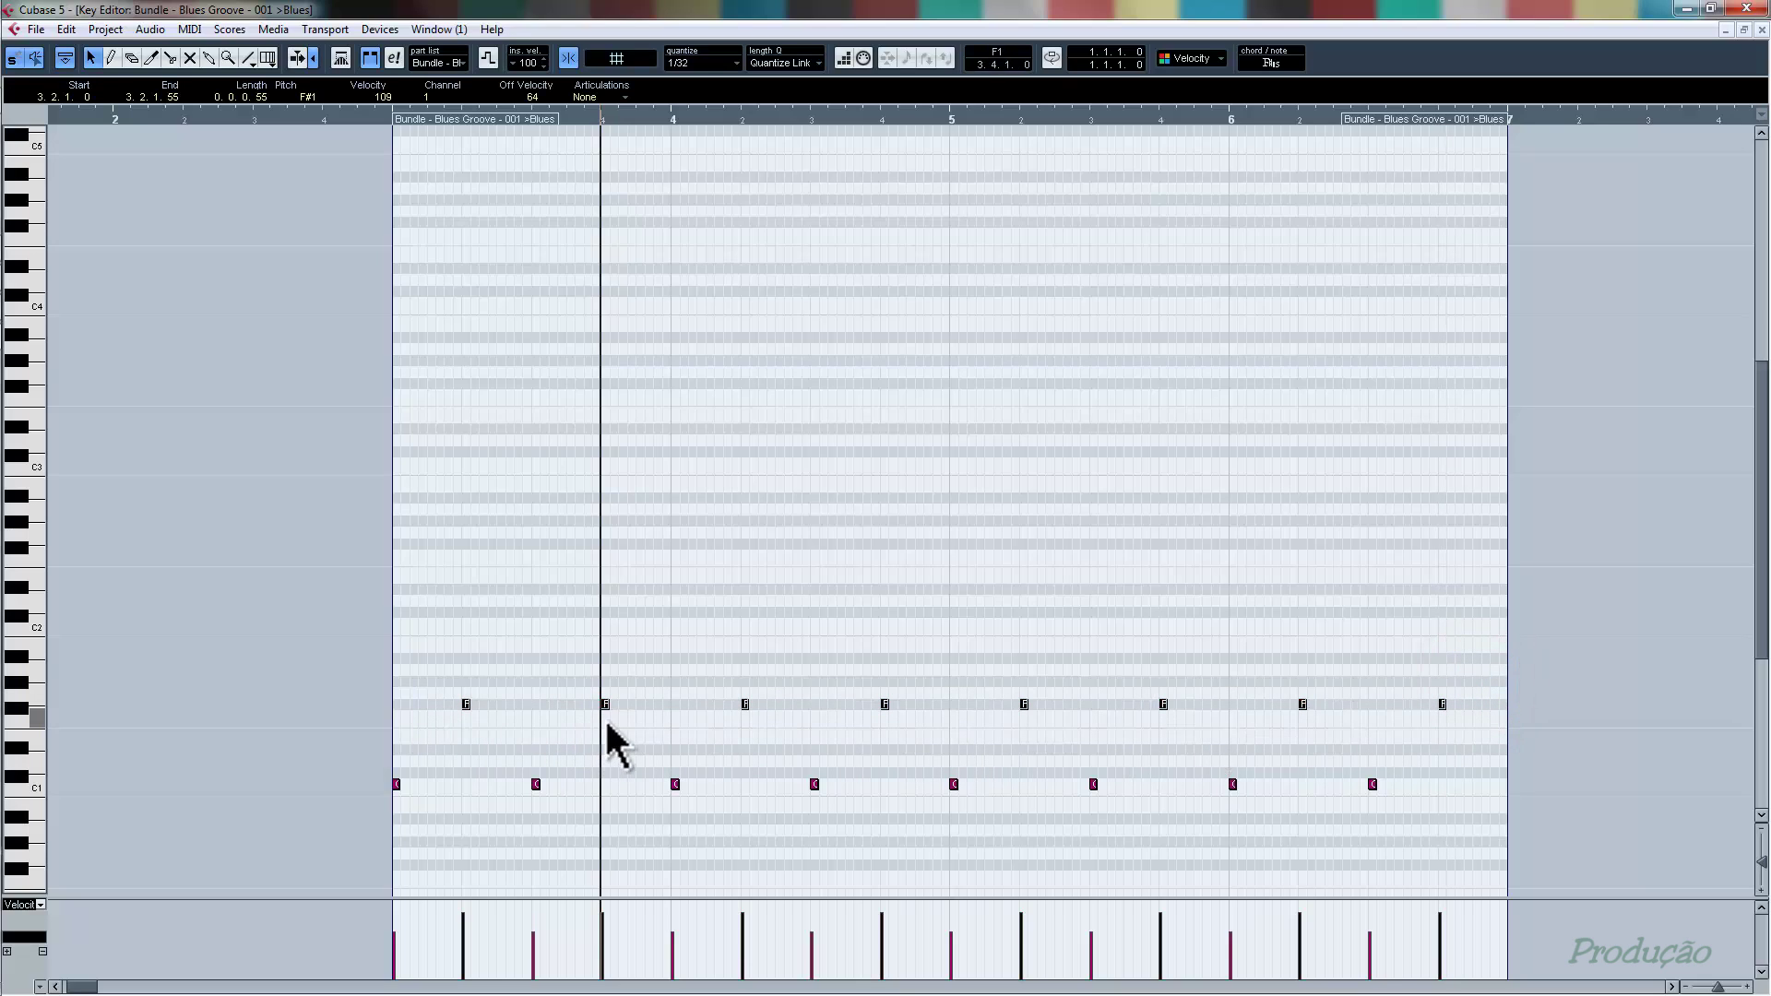
click(1297, 632)
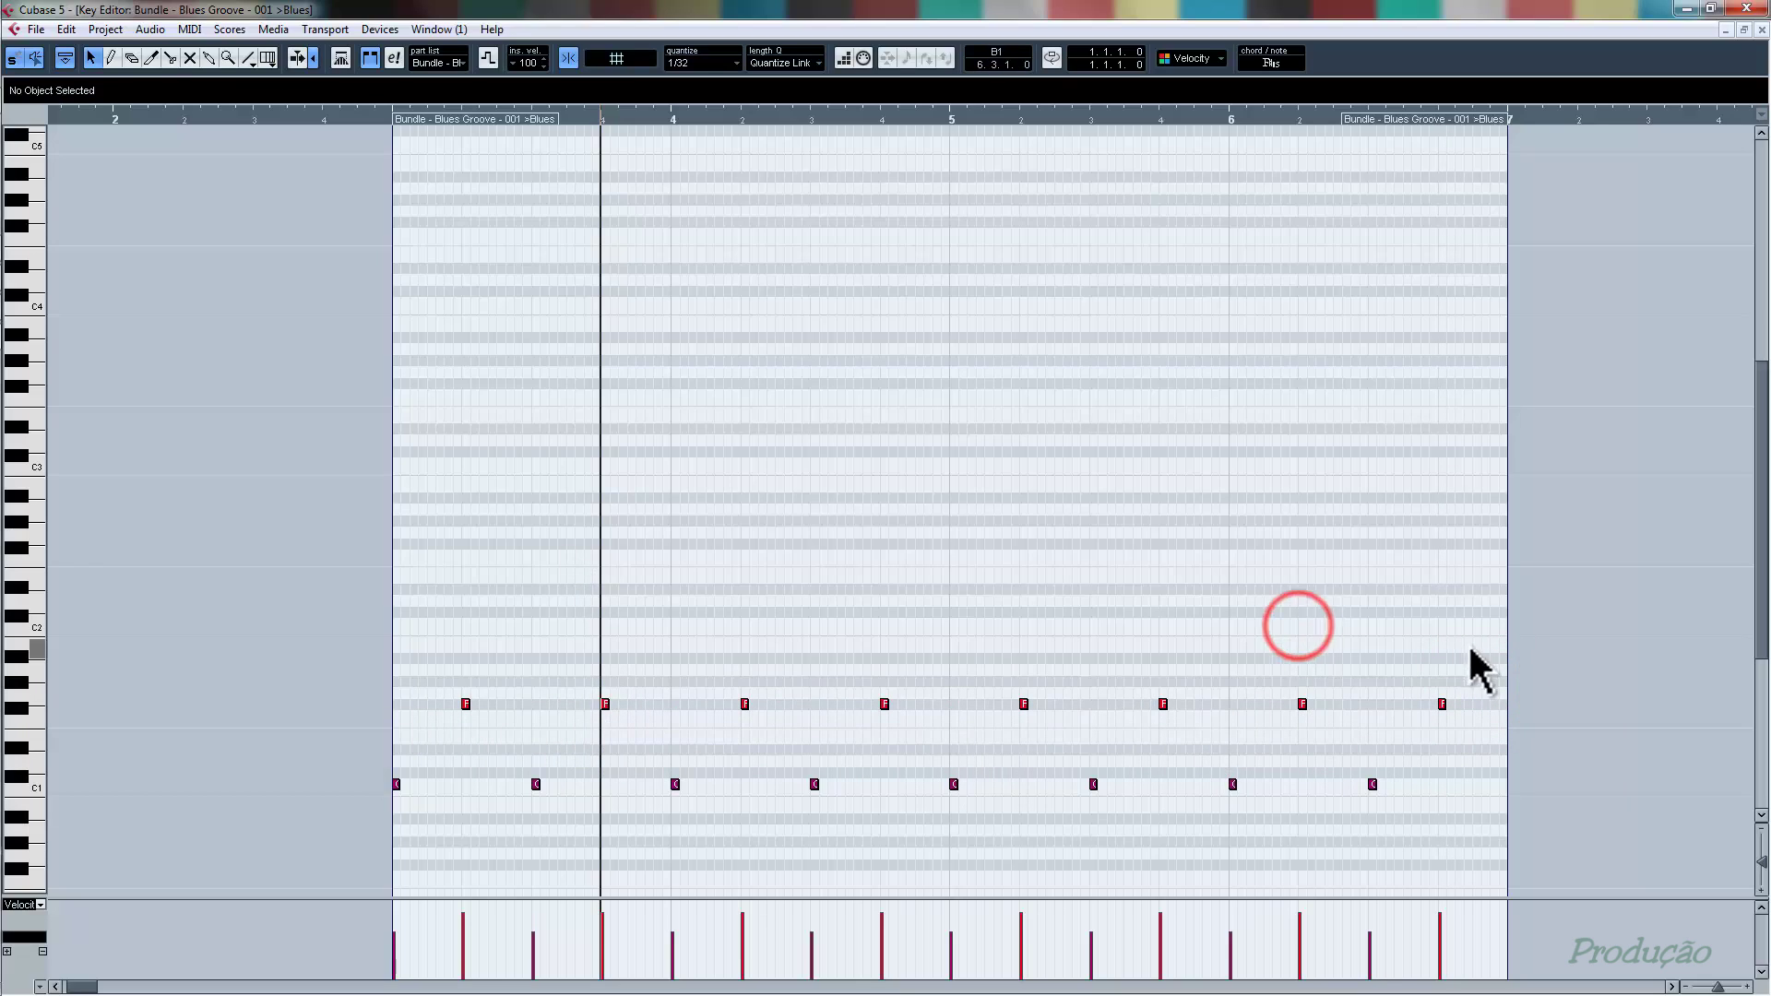
- Set the velocity of all eight F#1 notes to 127 and play the part from bar 3
drag(1483, 662, 441, 732)
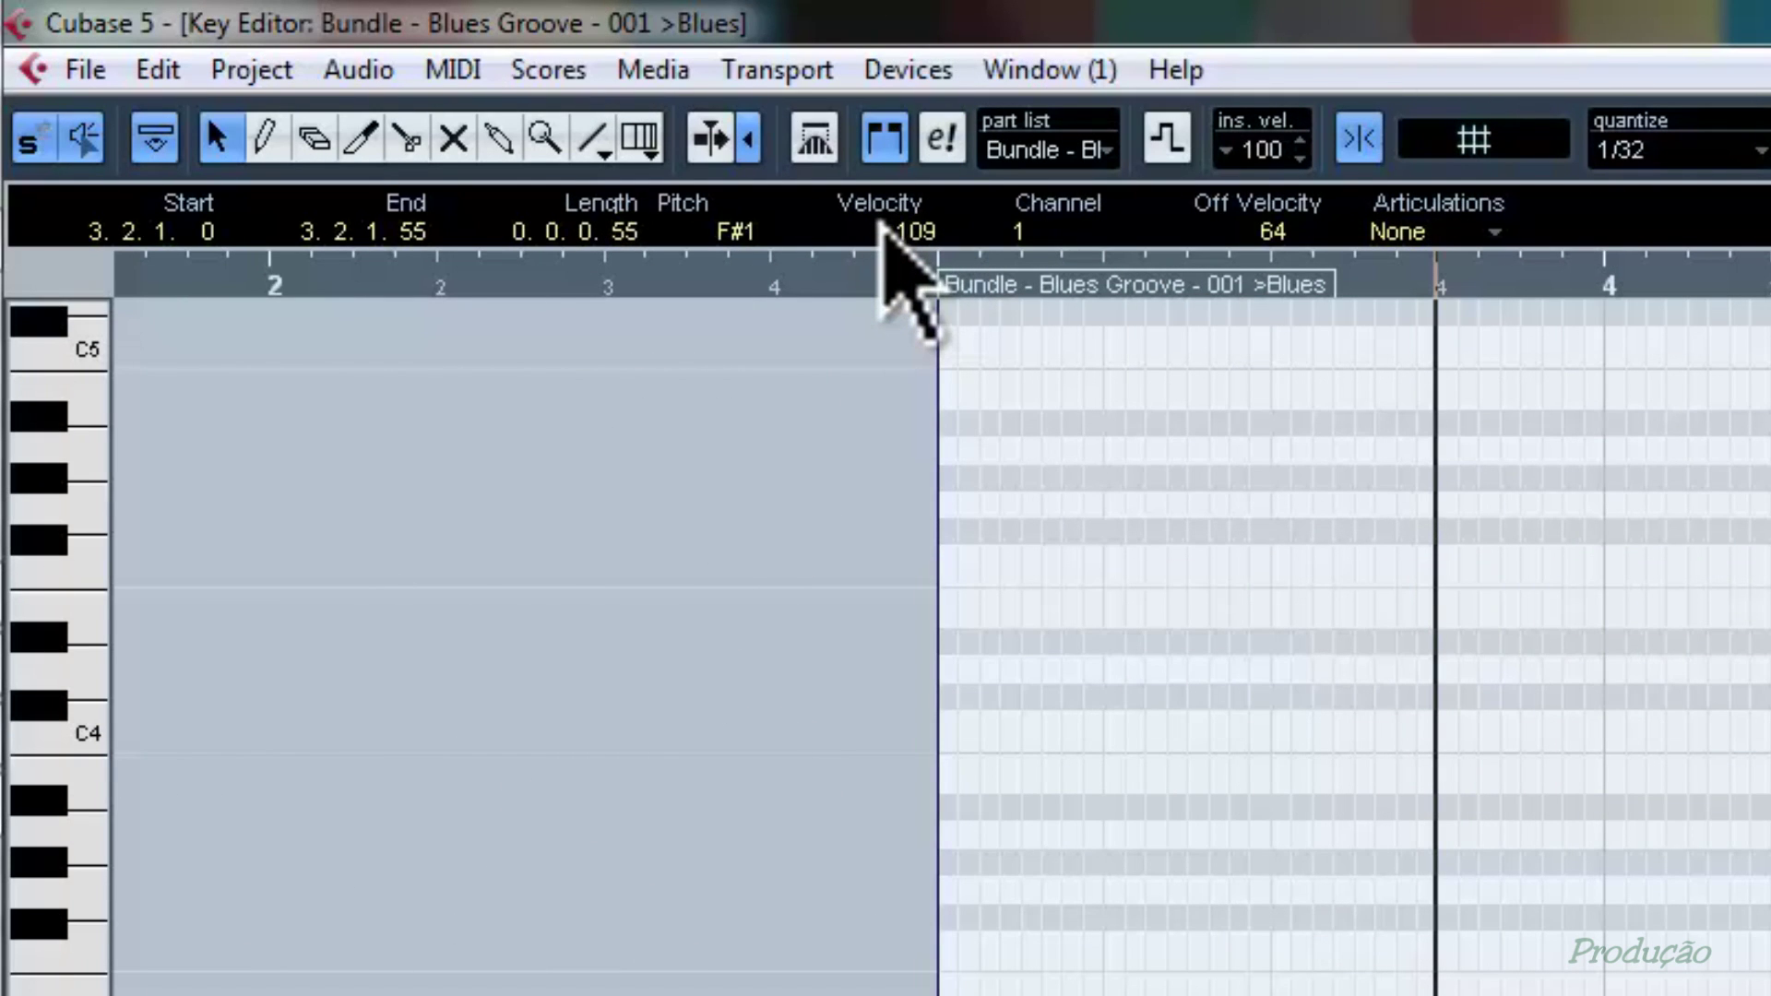
scroll(879, 229, up, 13)
scroll(879, 228, up, 5)
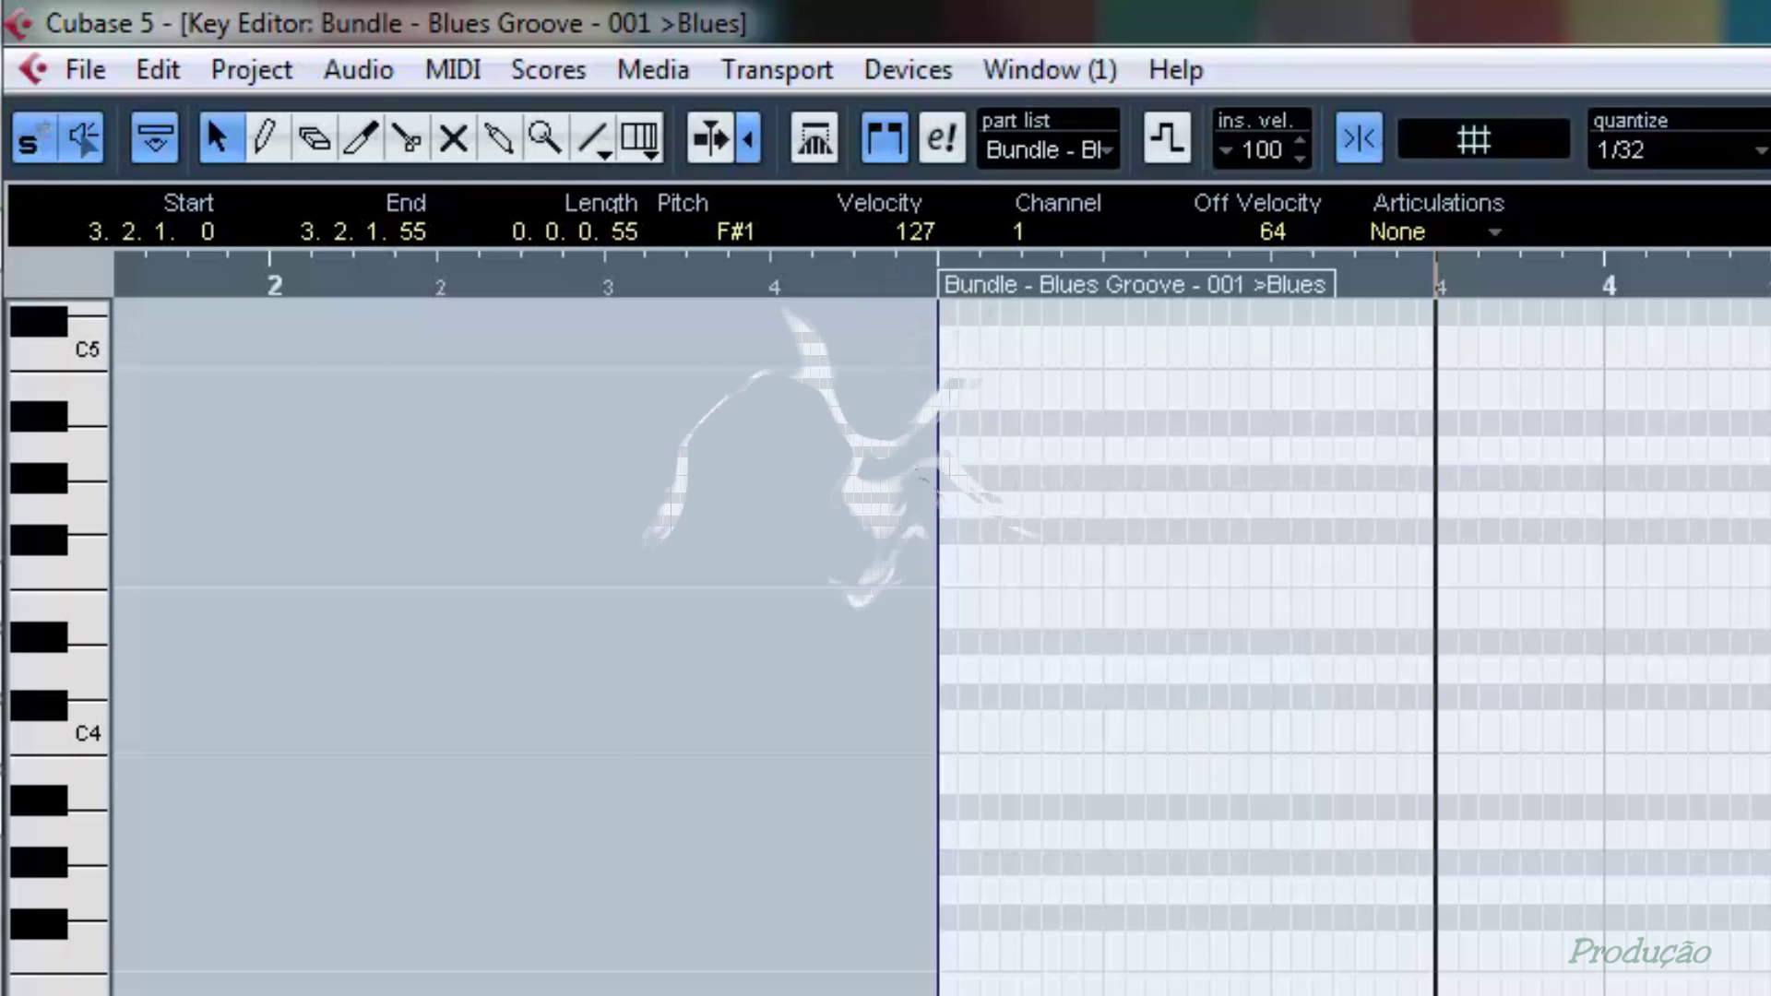
click(1061, 519)
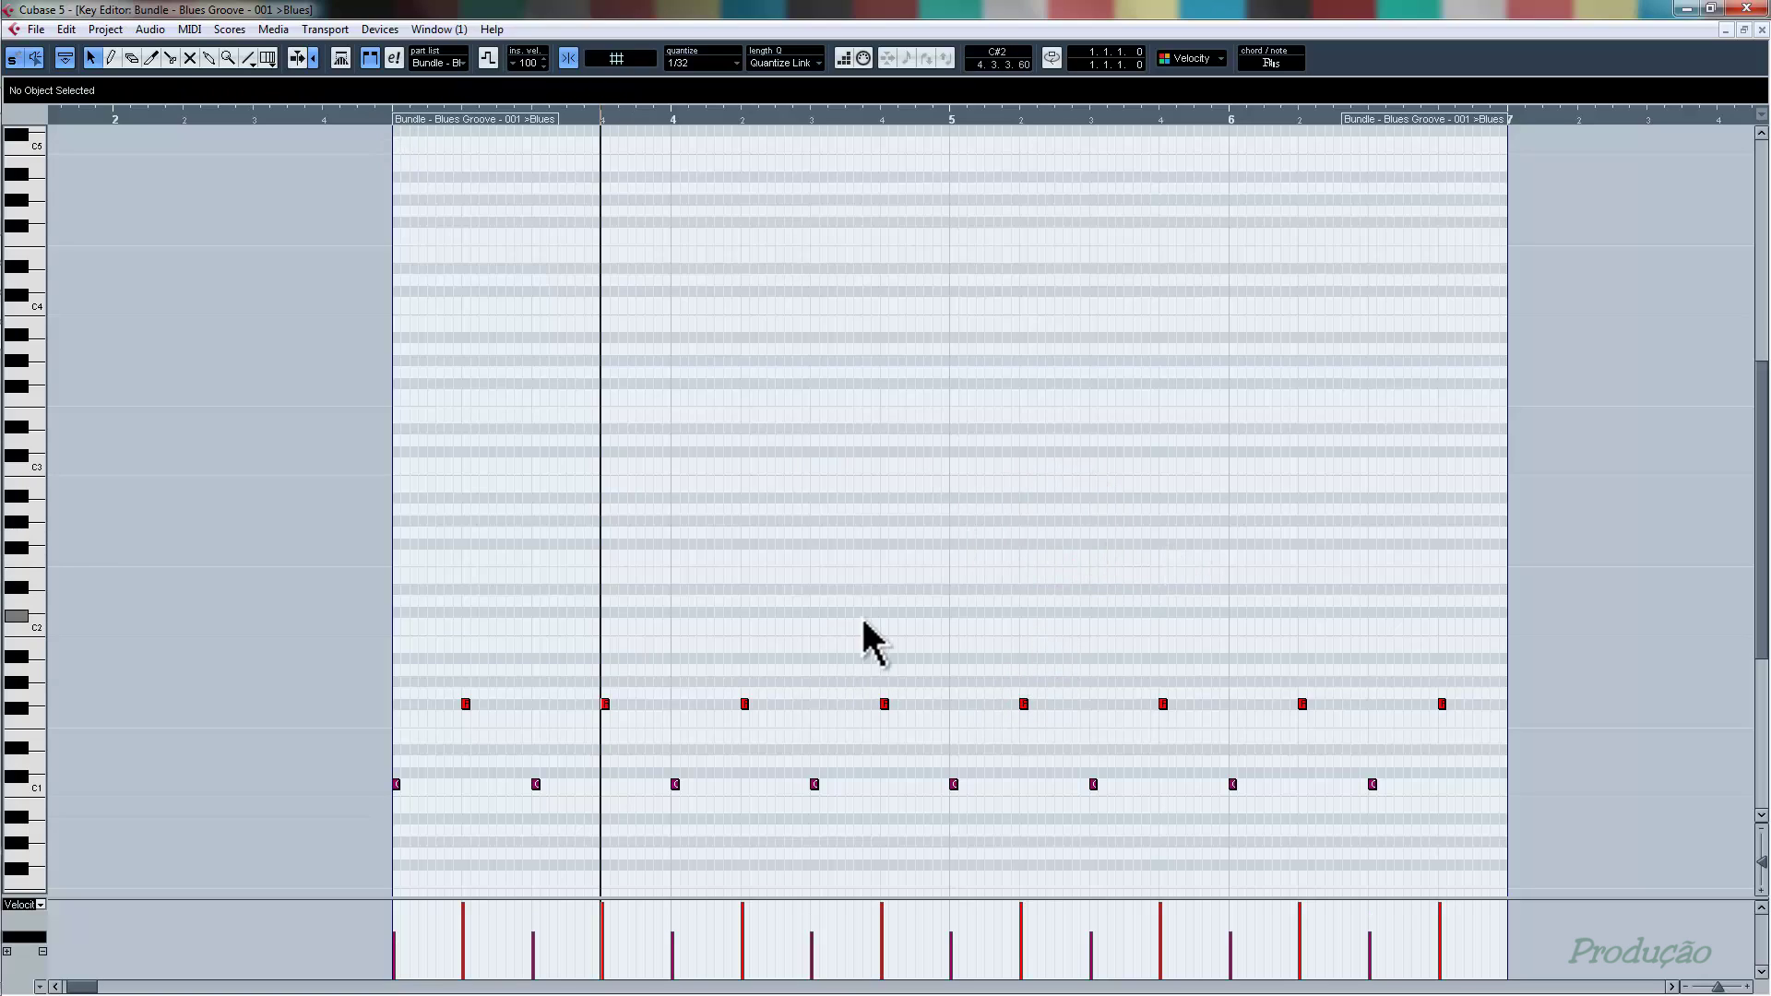
click(391, 119)
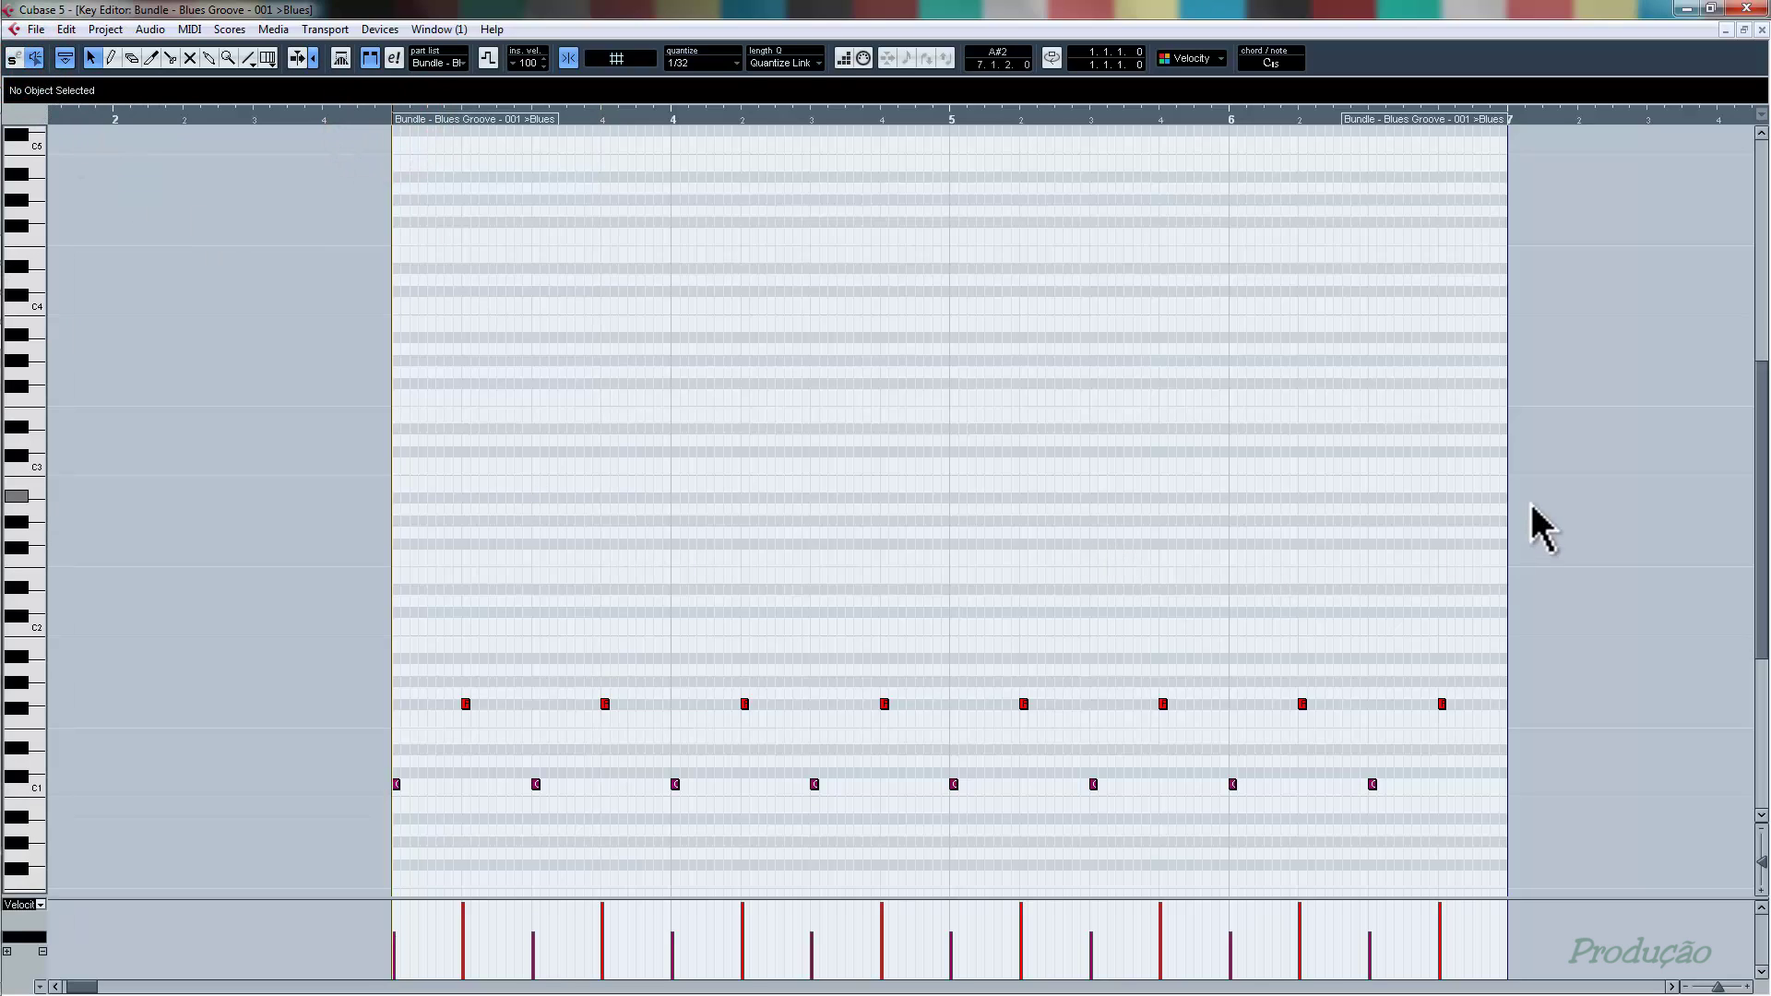
key(space)
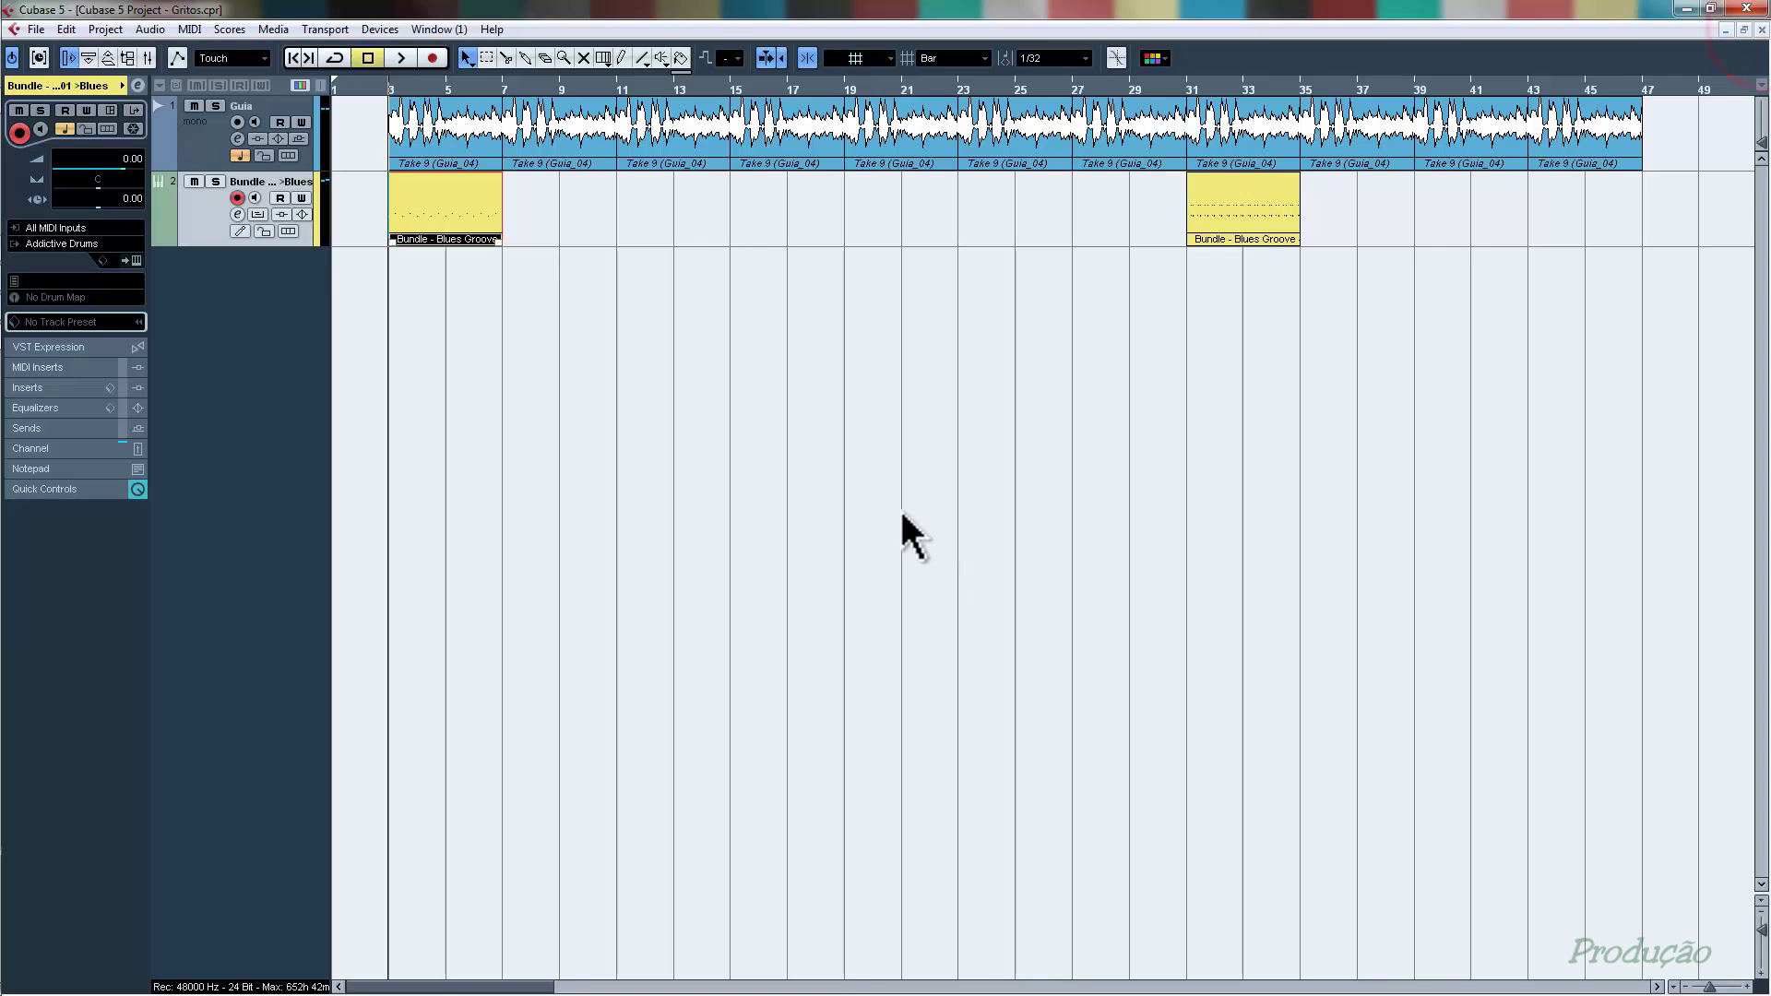
- Lower the Guia track's volume to -5.57 dB
click(211, 164)
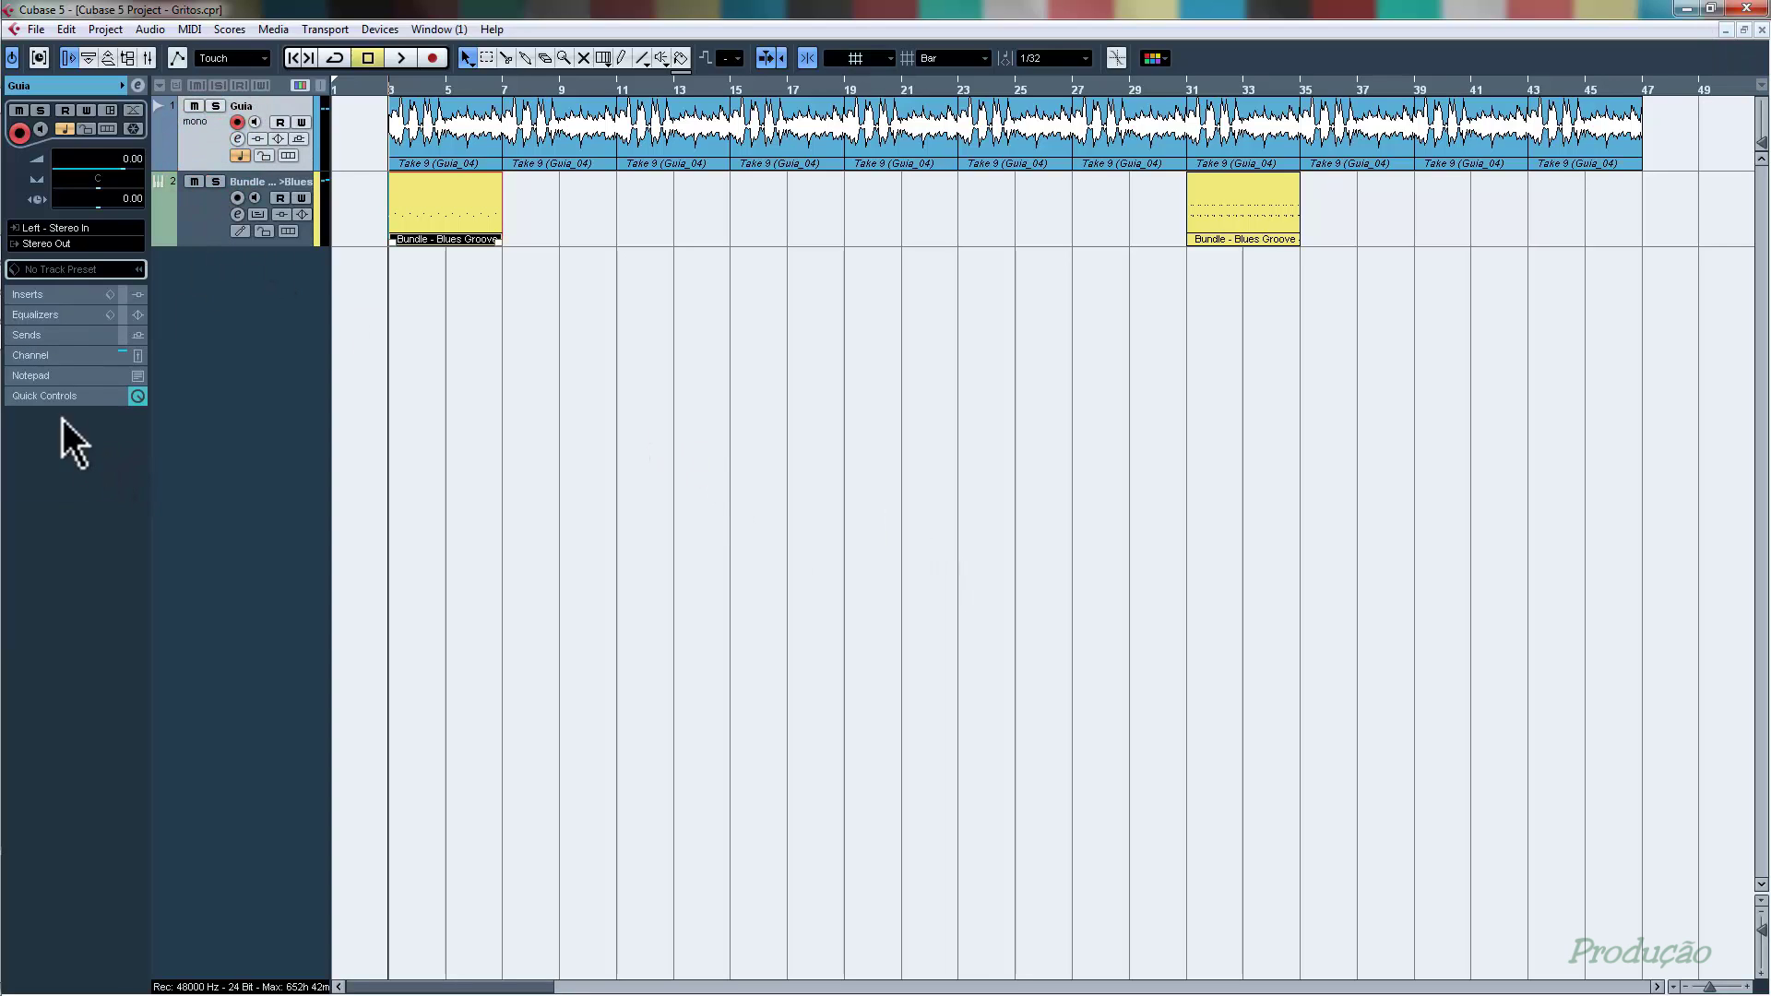
click(63, 354)
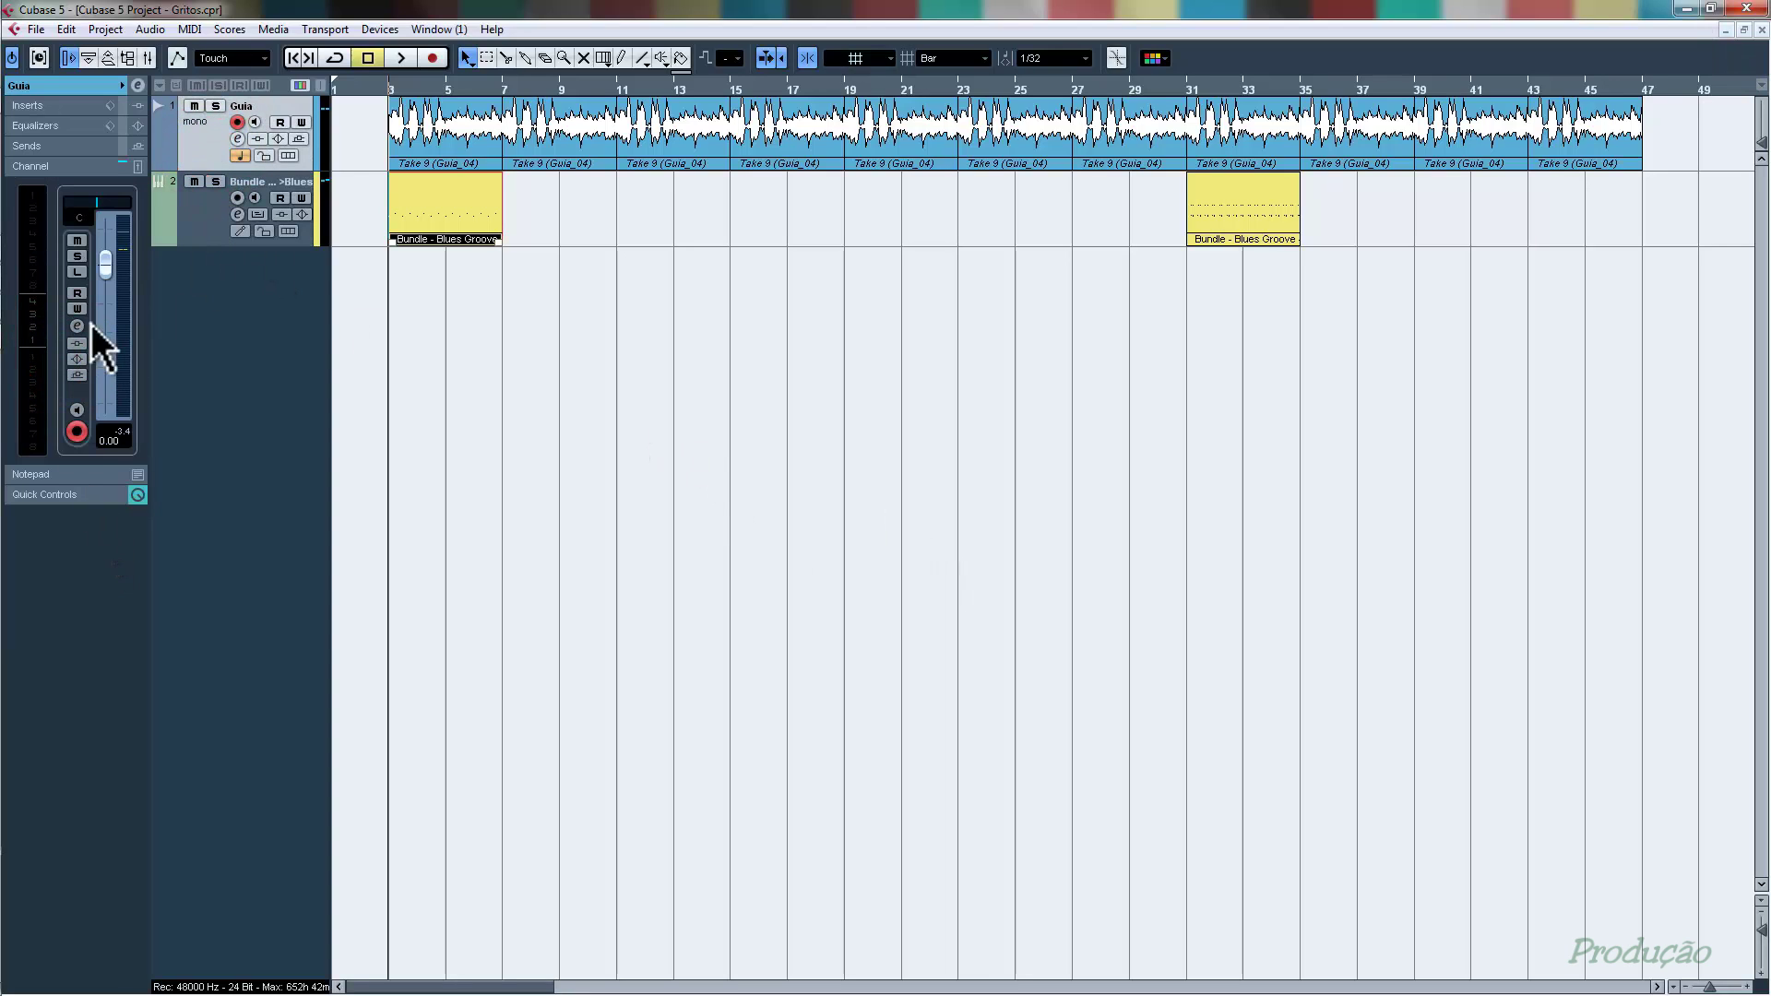
drag(101, 263, 103, 285)
click(83, 86)
- Set the cycle range to the first Guia event, bars 3 to 7, and play it back looped
click(469, 135)
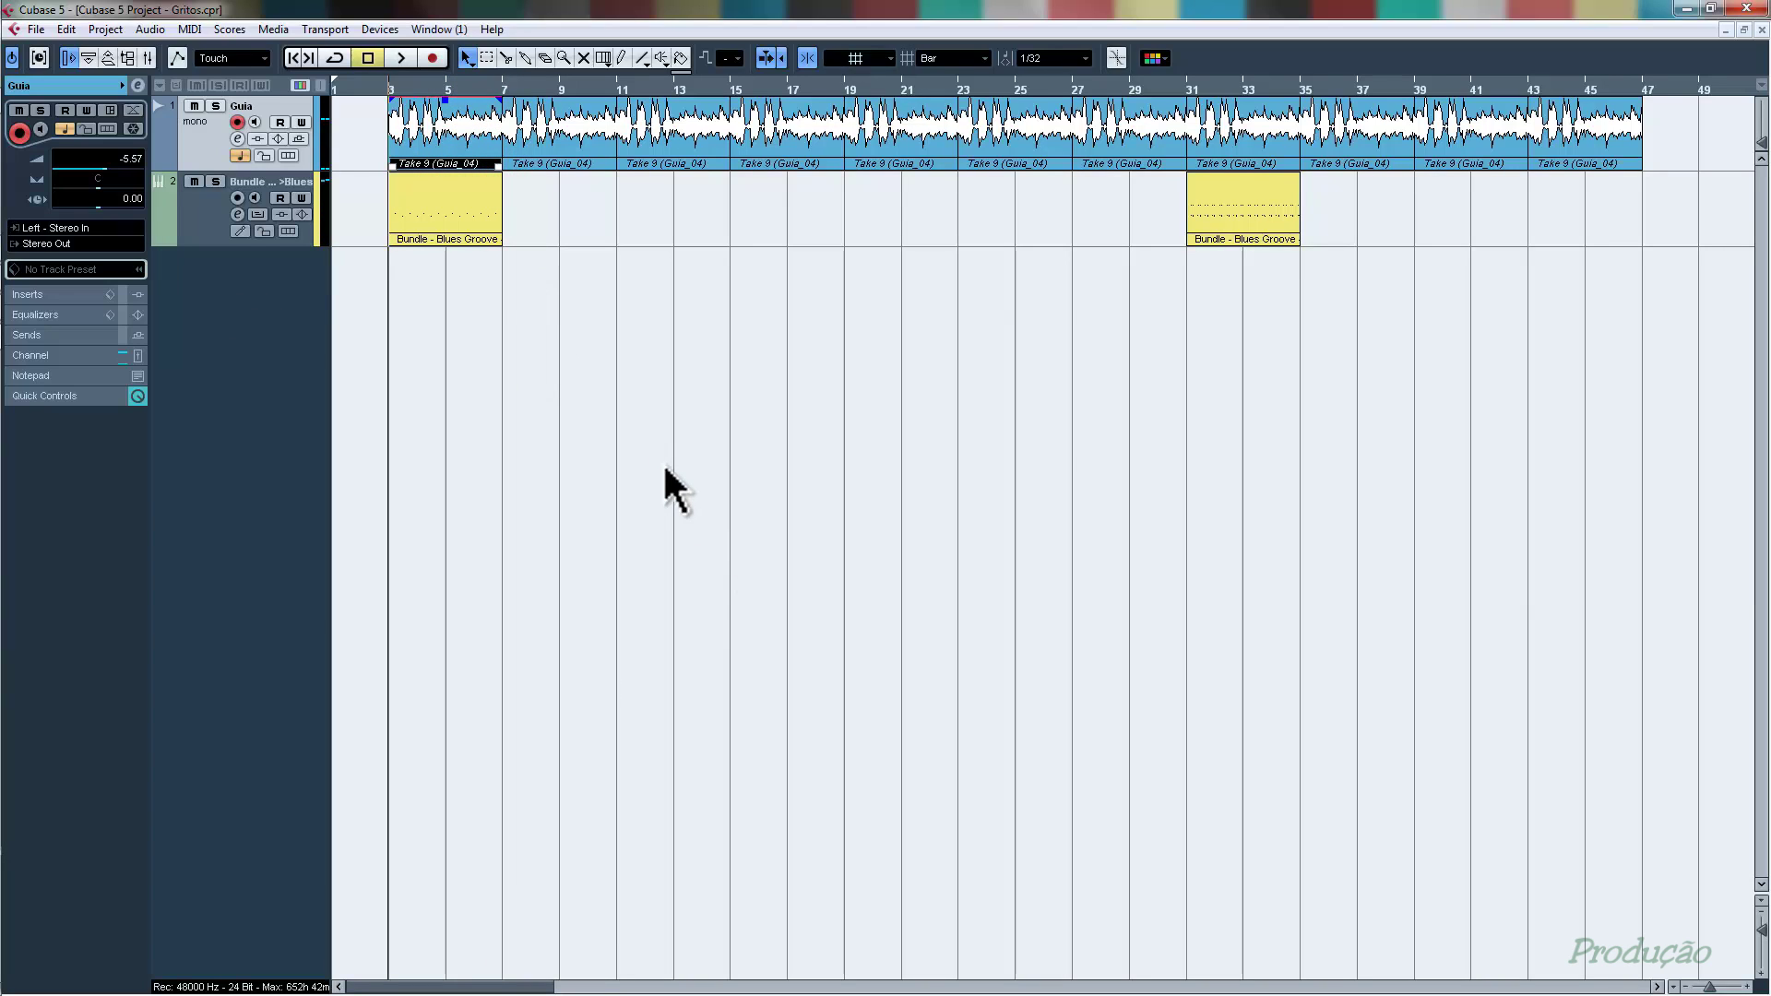
key(p)
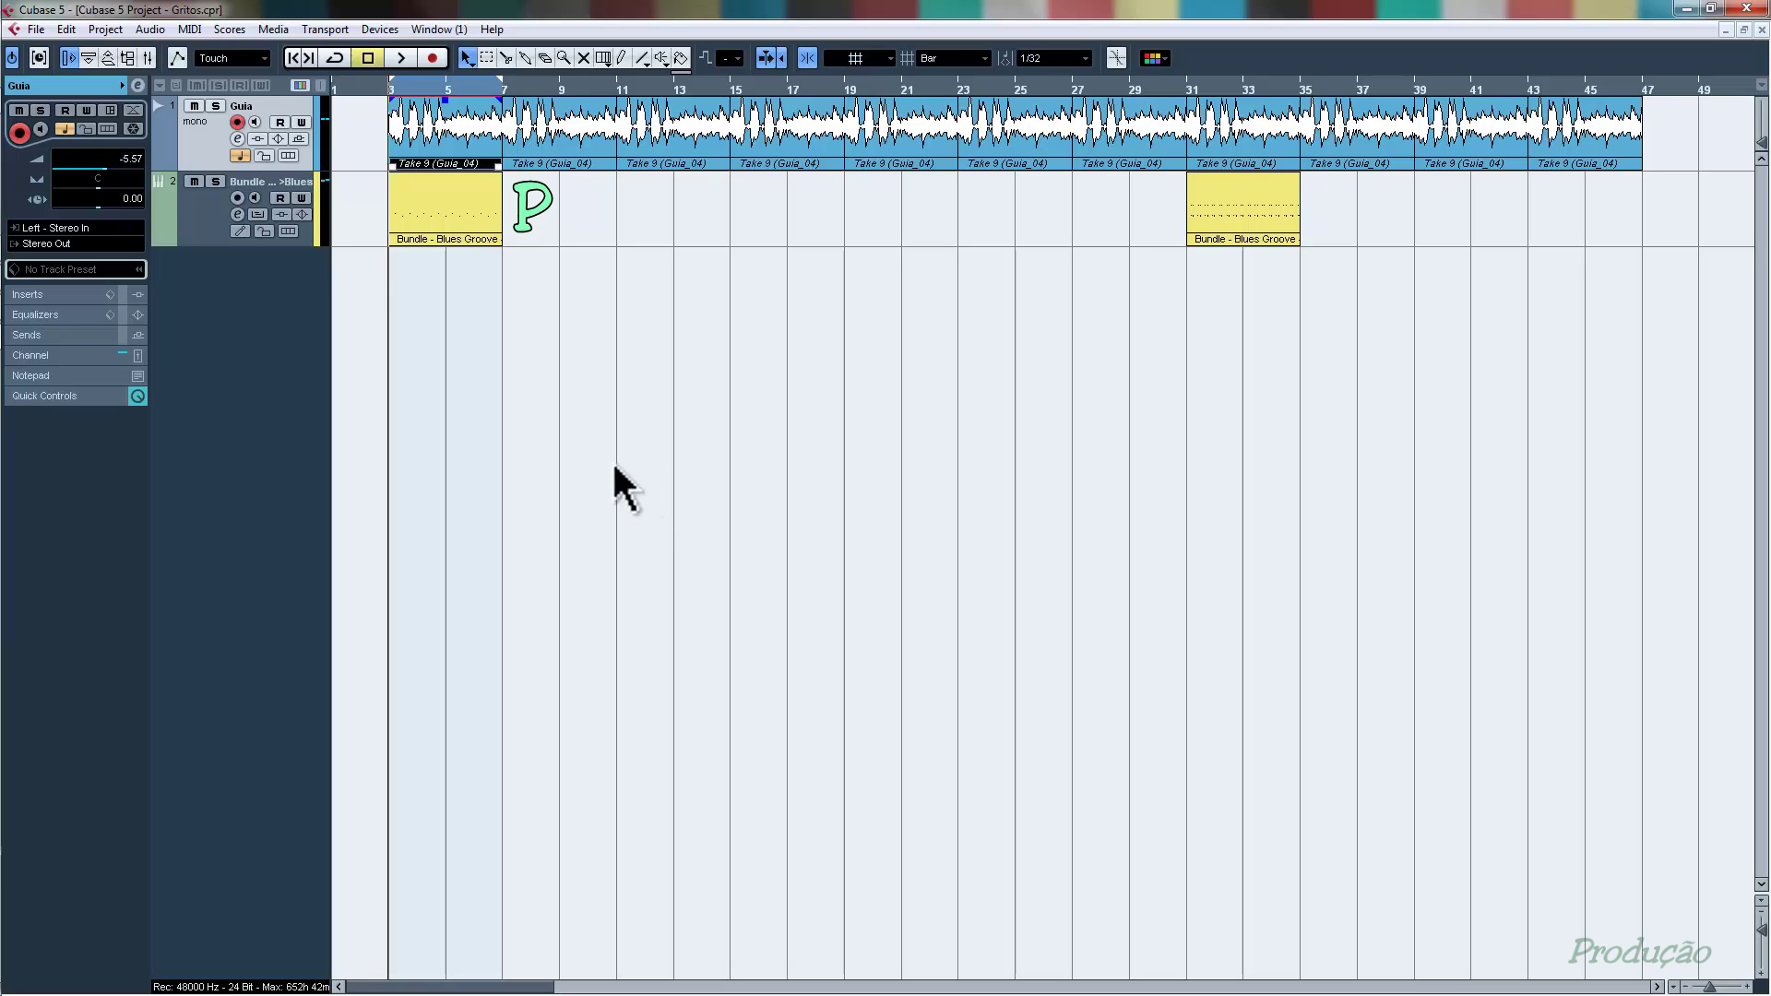
key(F2)
click(917, 633)
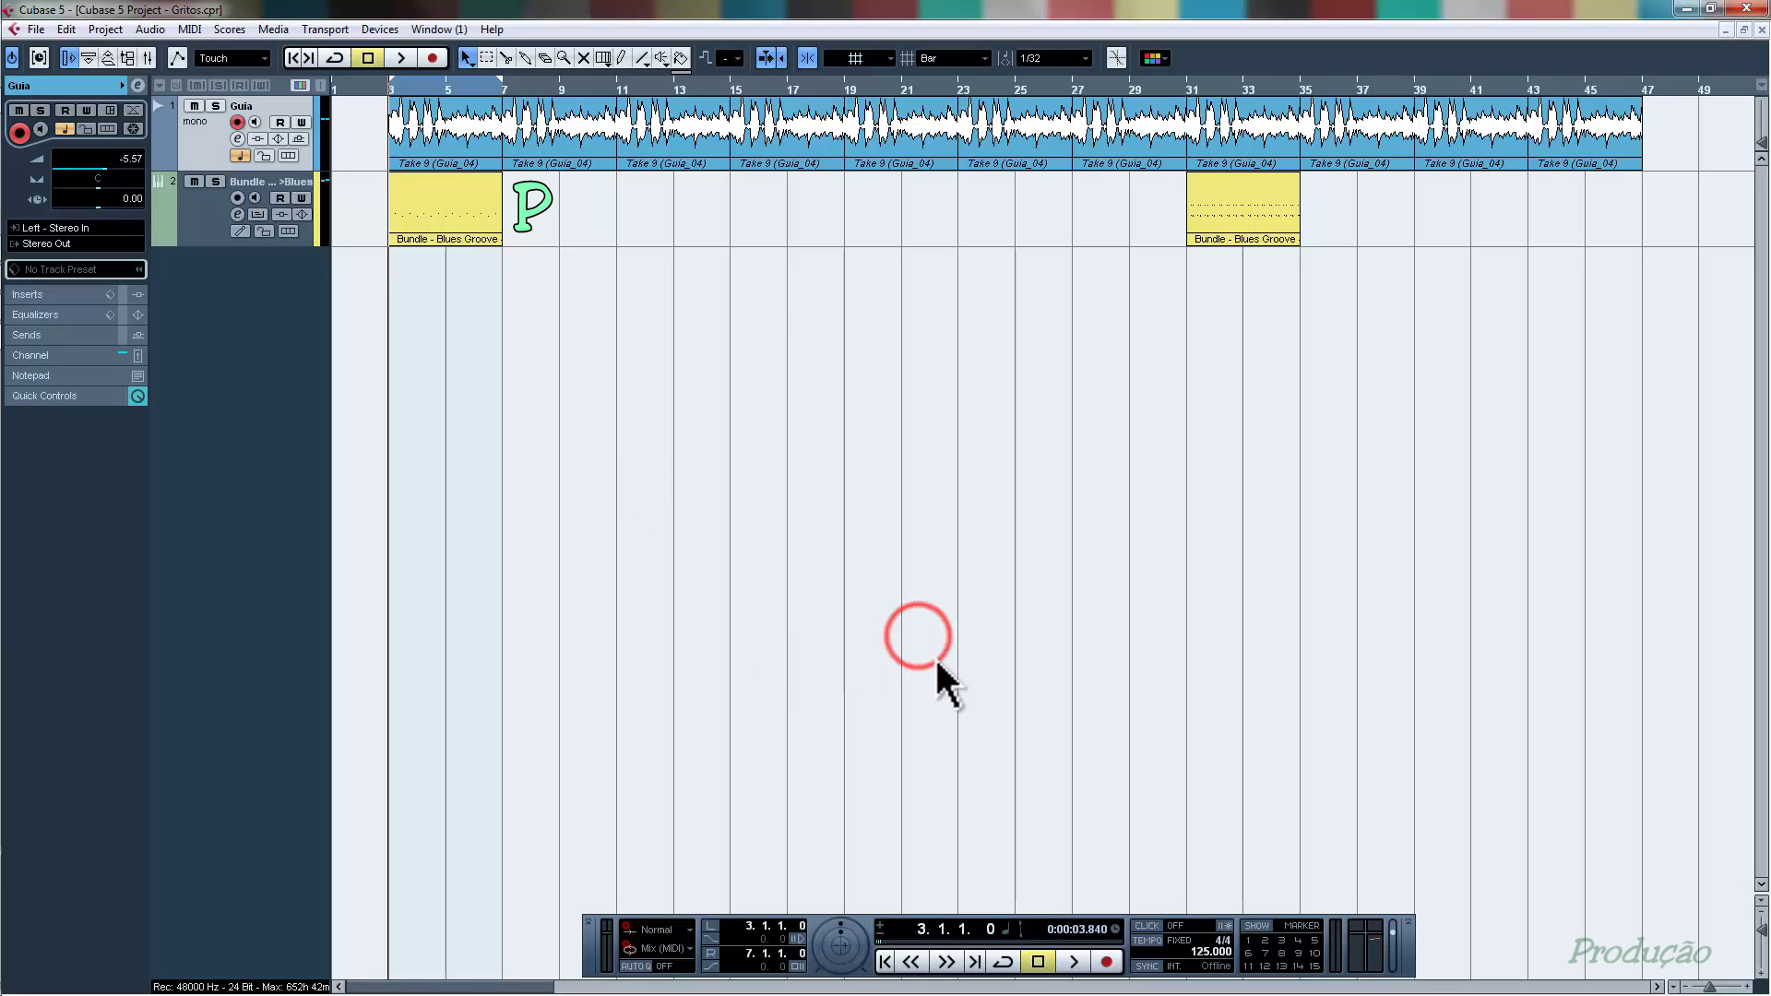
click(1004, 963)
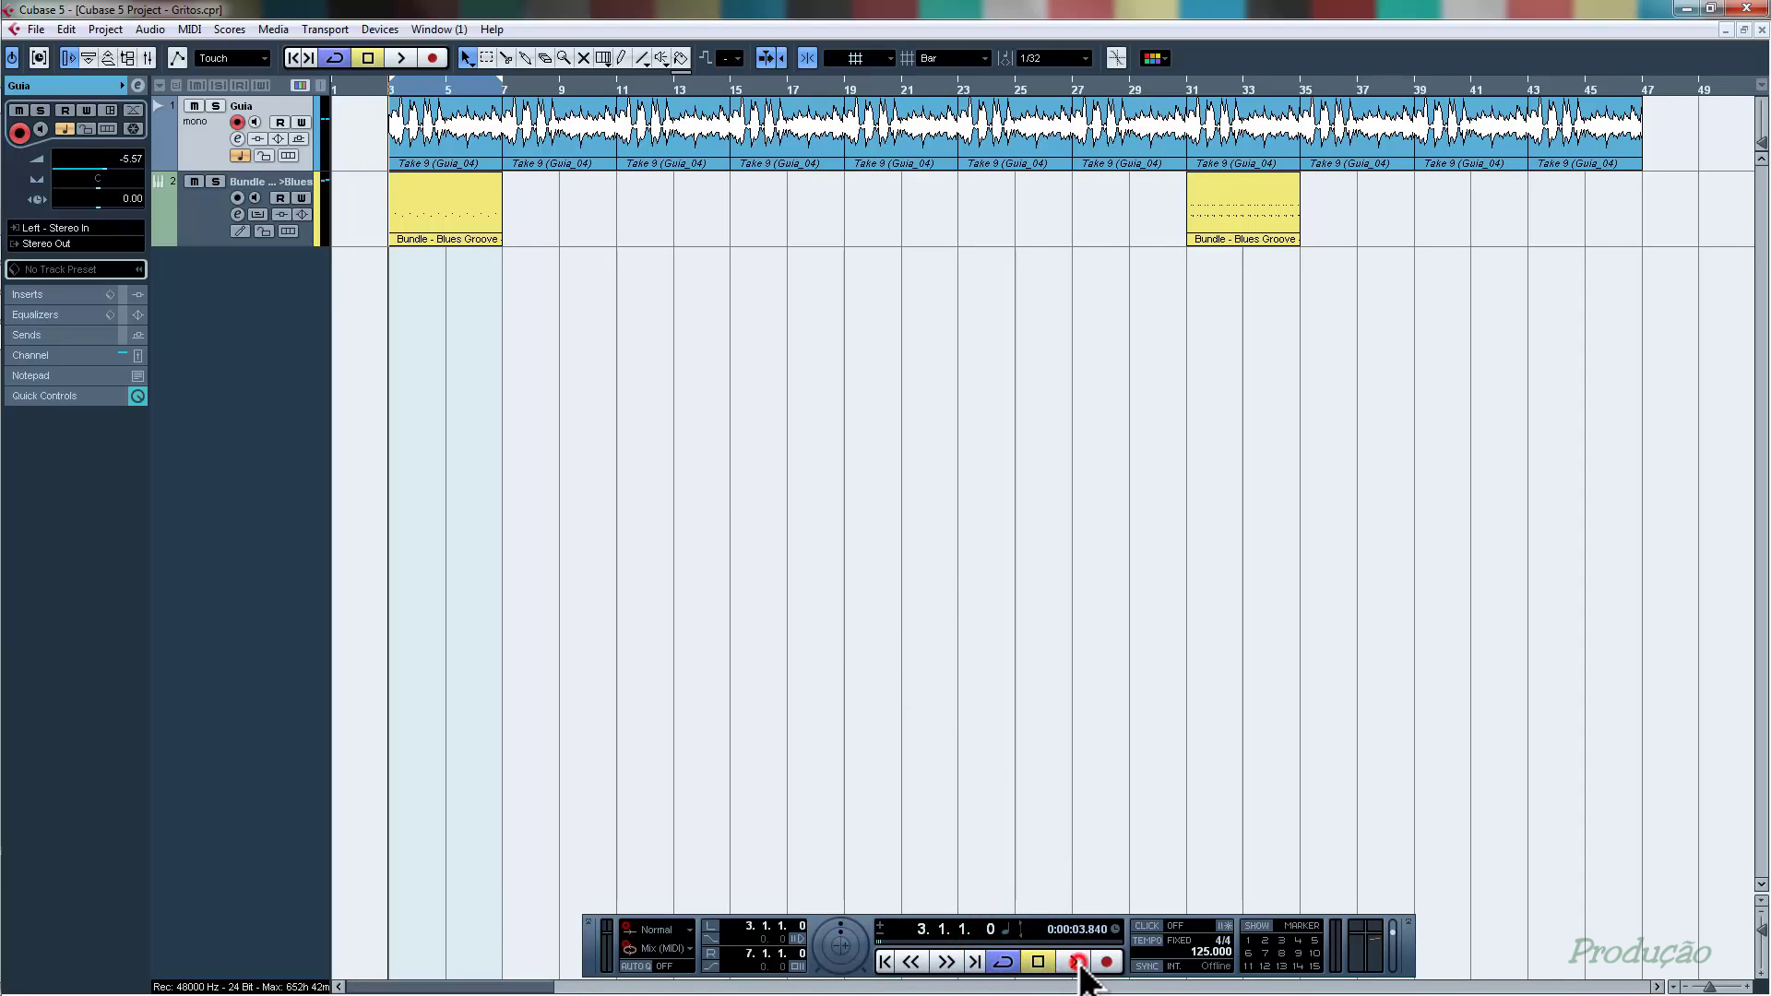
click(1074, 963)
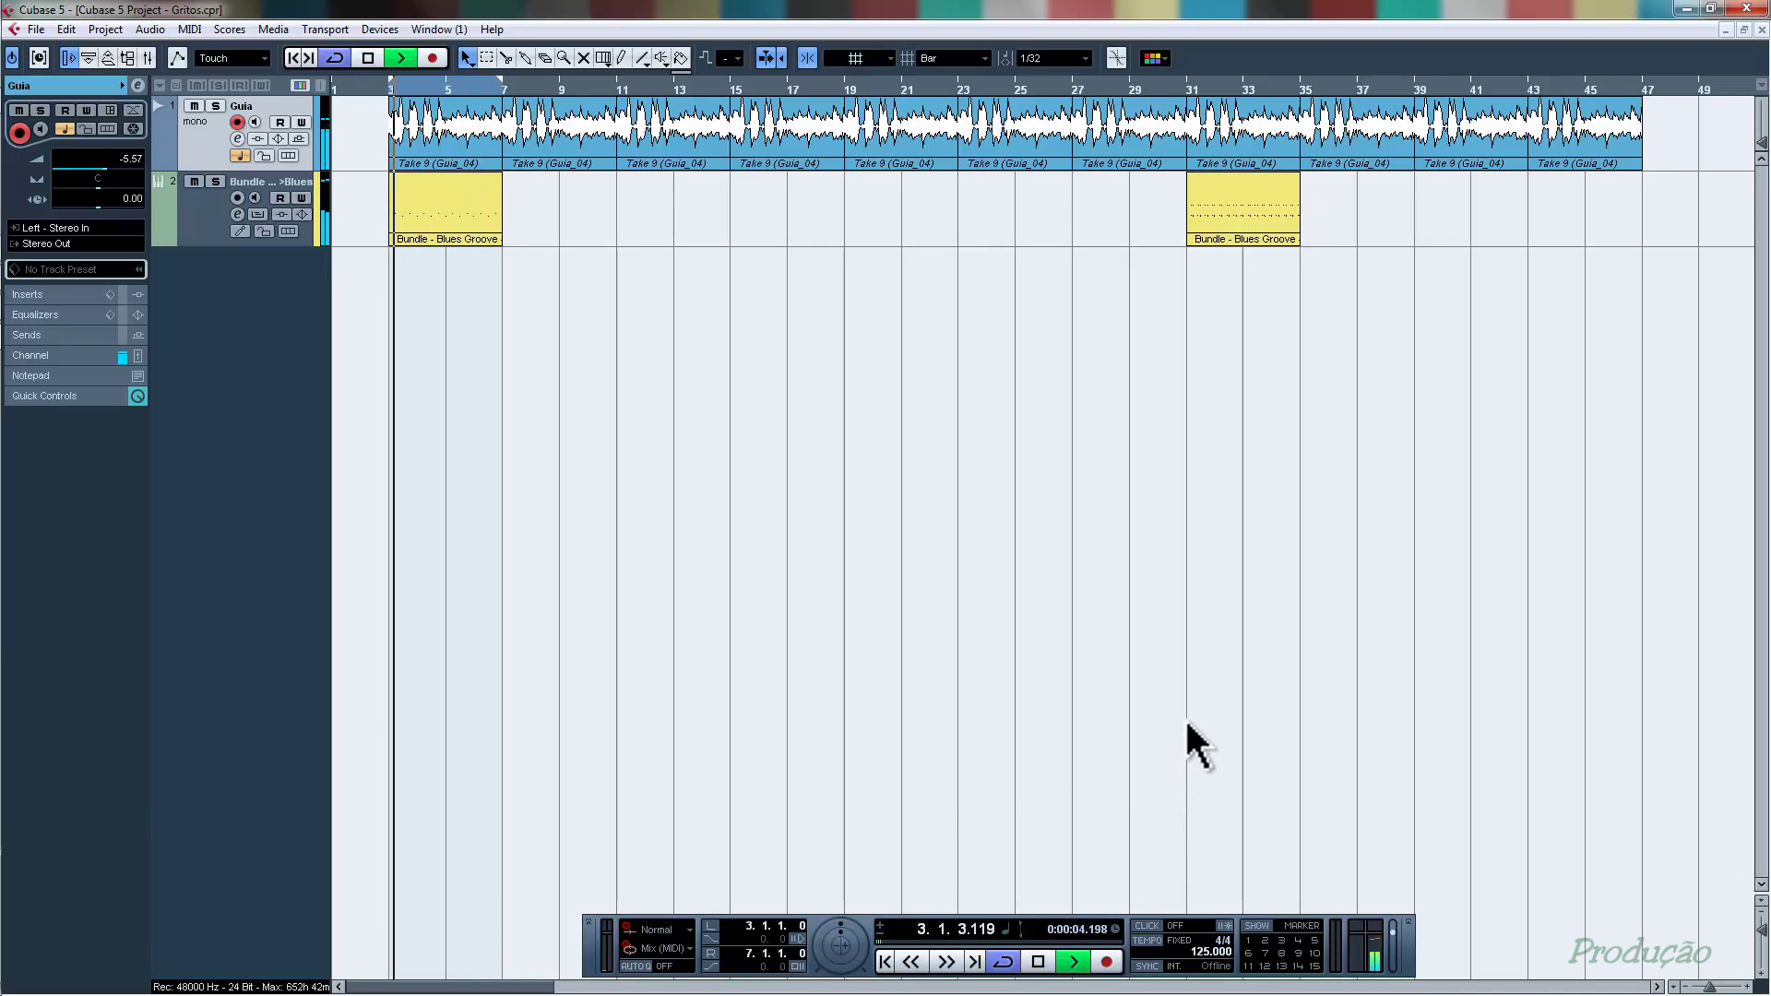
key(space)
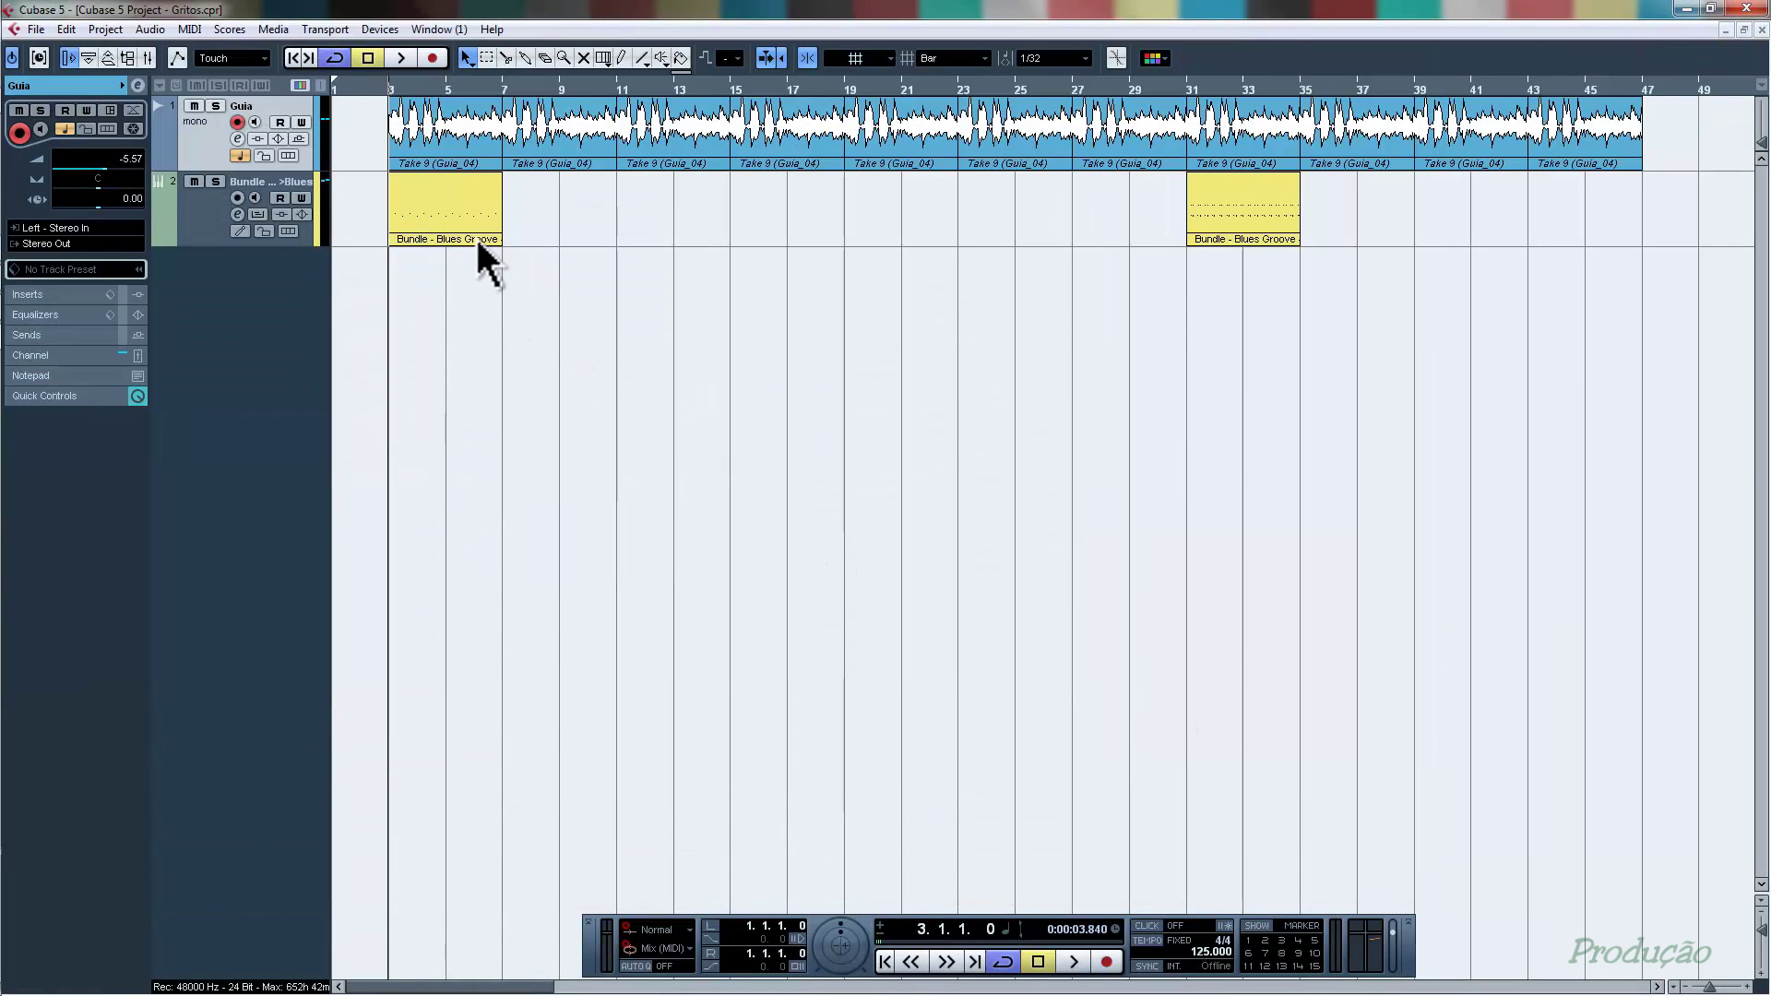
- Open the groove part at bar 3 in the Key Editor and look over its notes along the timeline
double_click(454, 202)
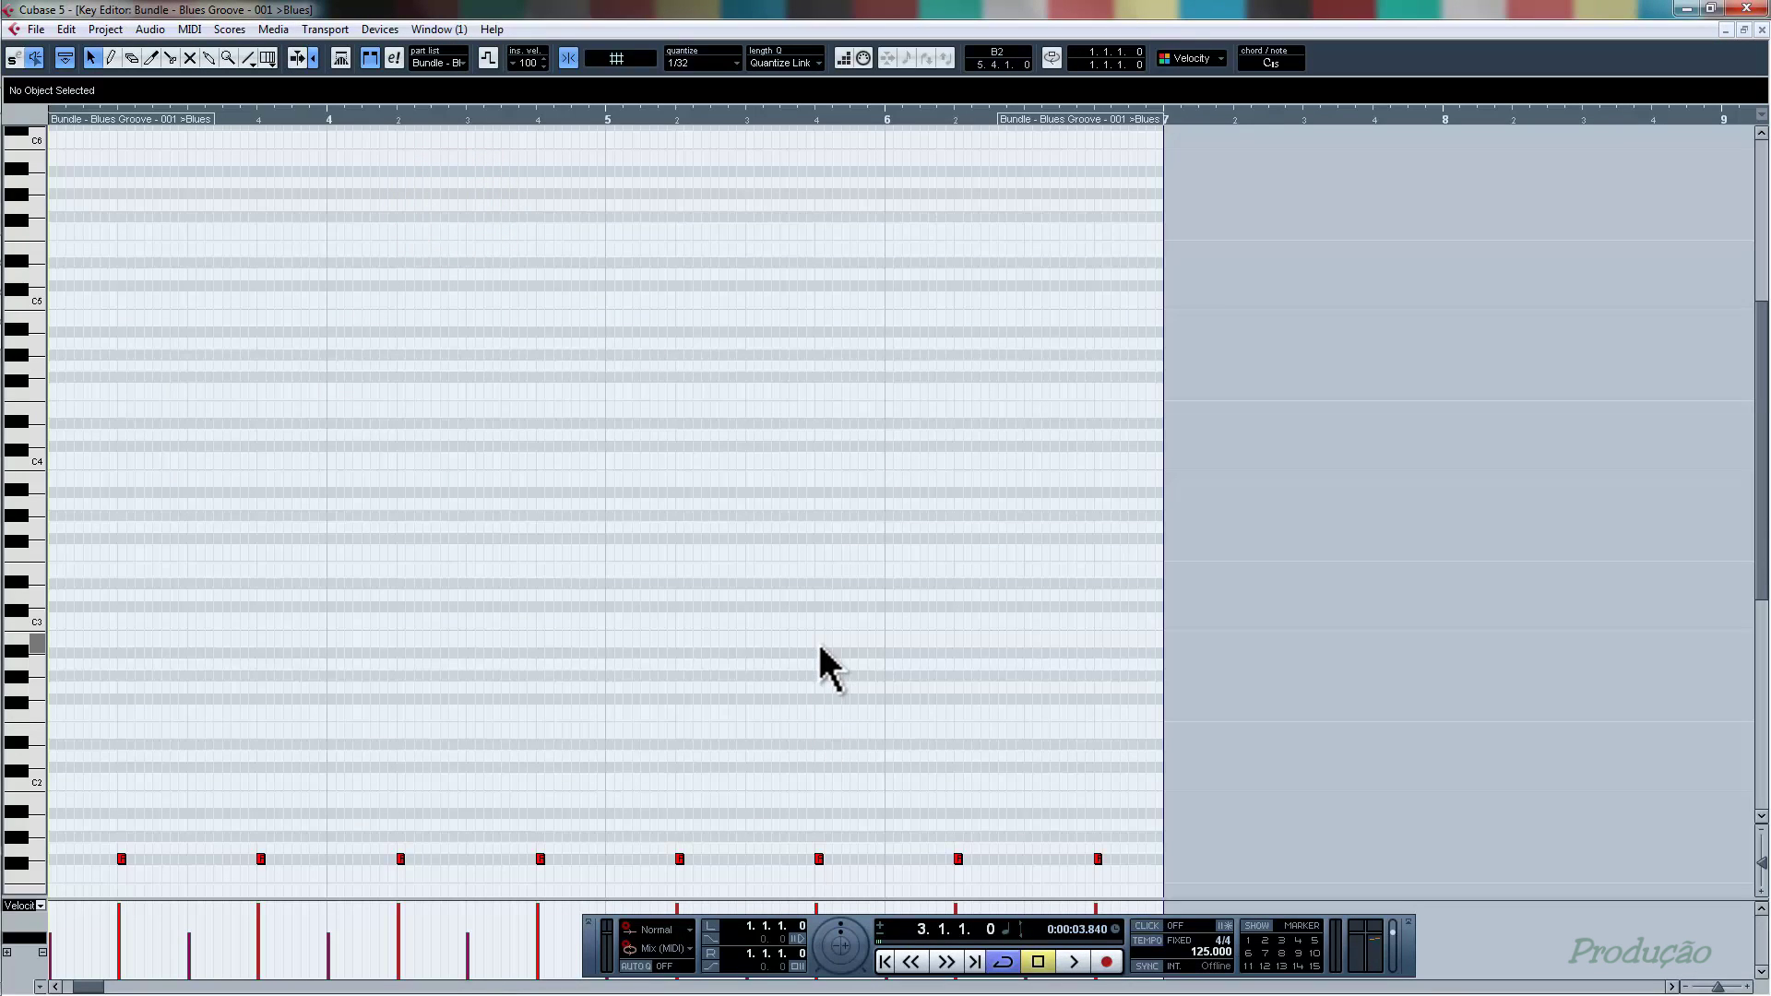
scroll(821, 647, down, 3)
scroll(823, 638, left, 5)
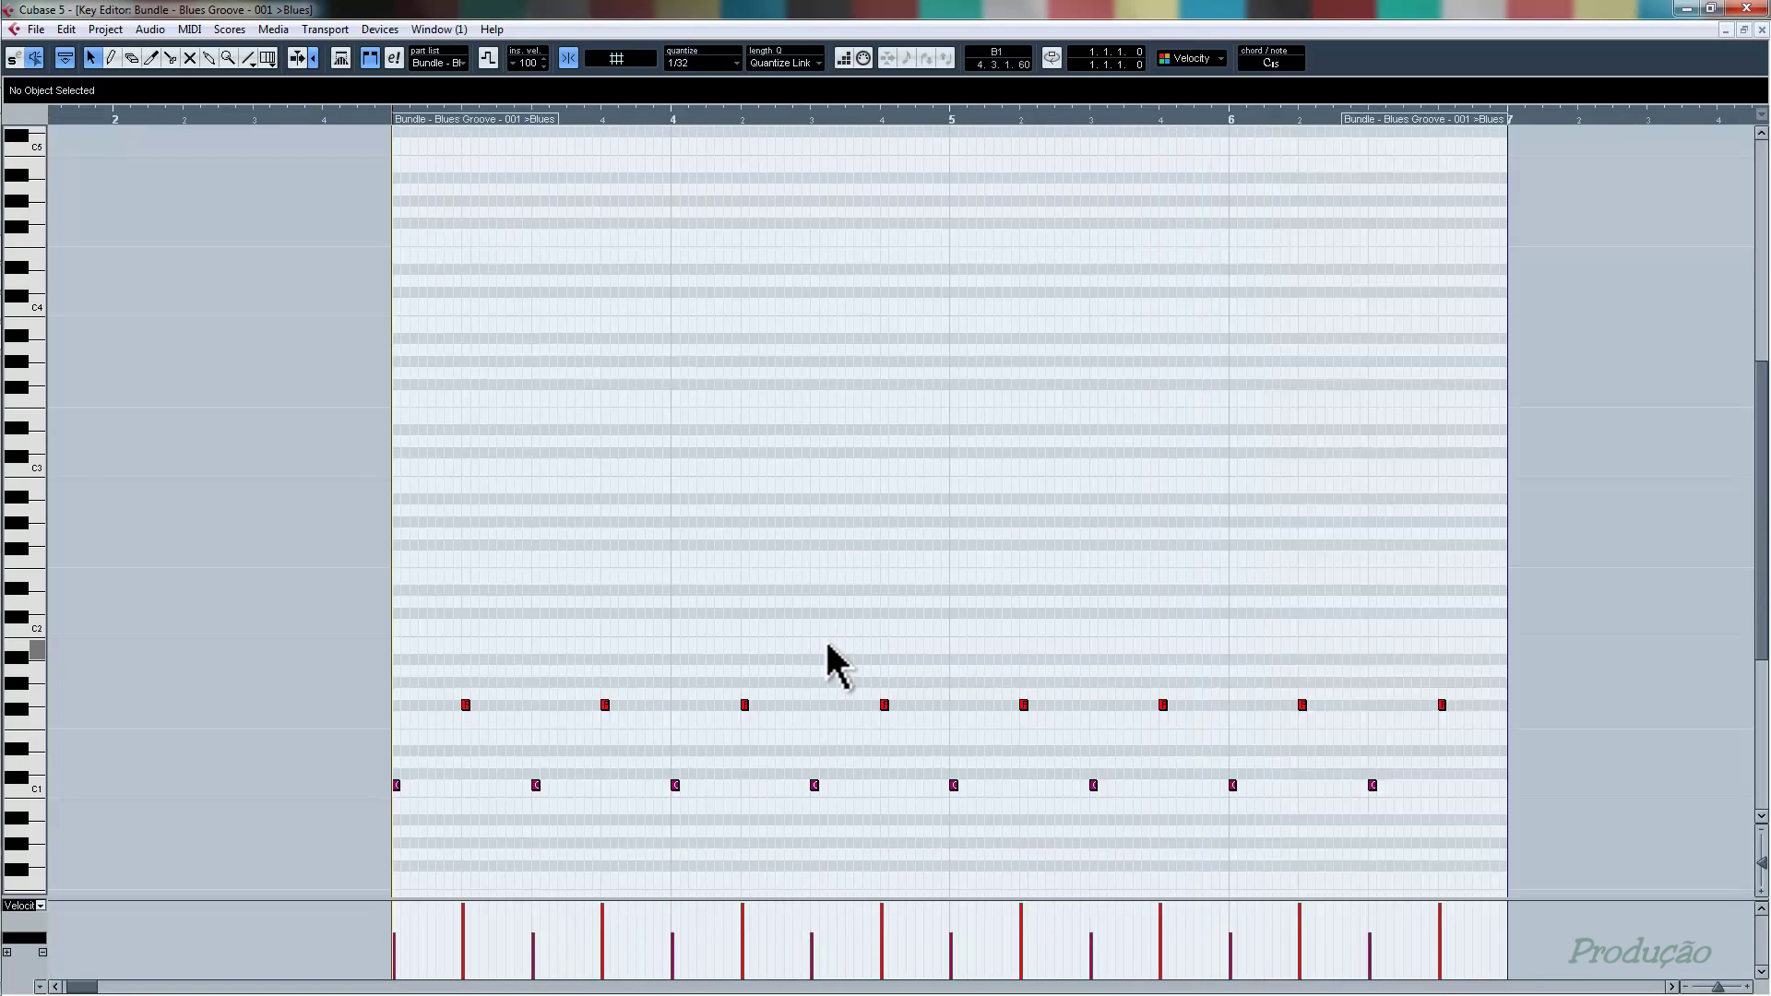
scroll(824, 638, right, 3)
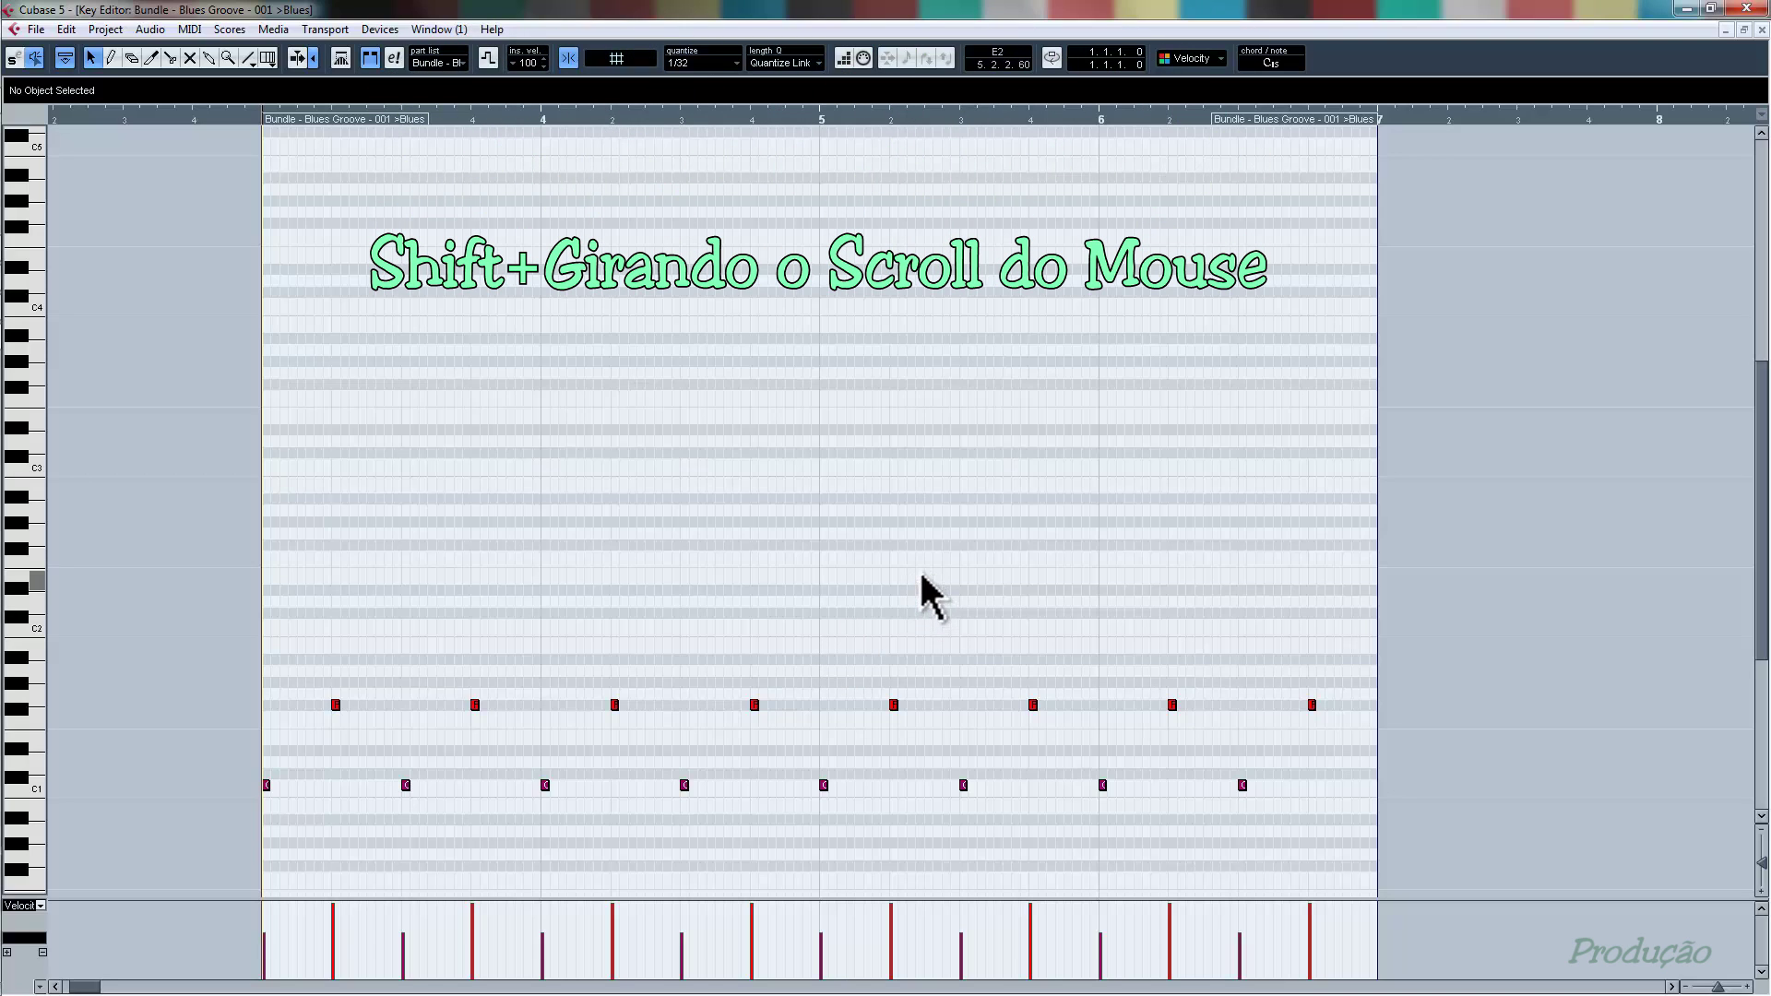
scroll(922, 574, left, 3)
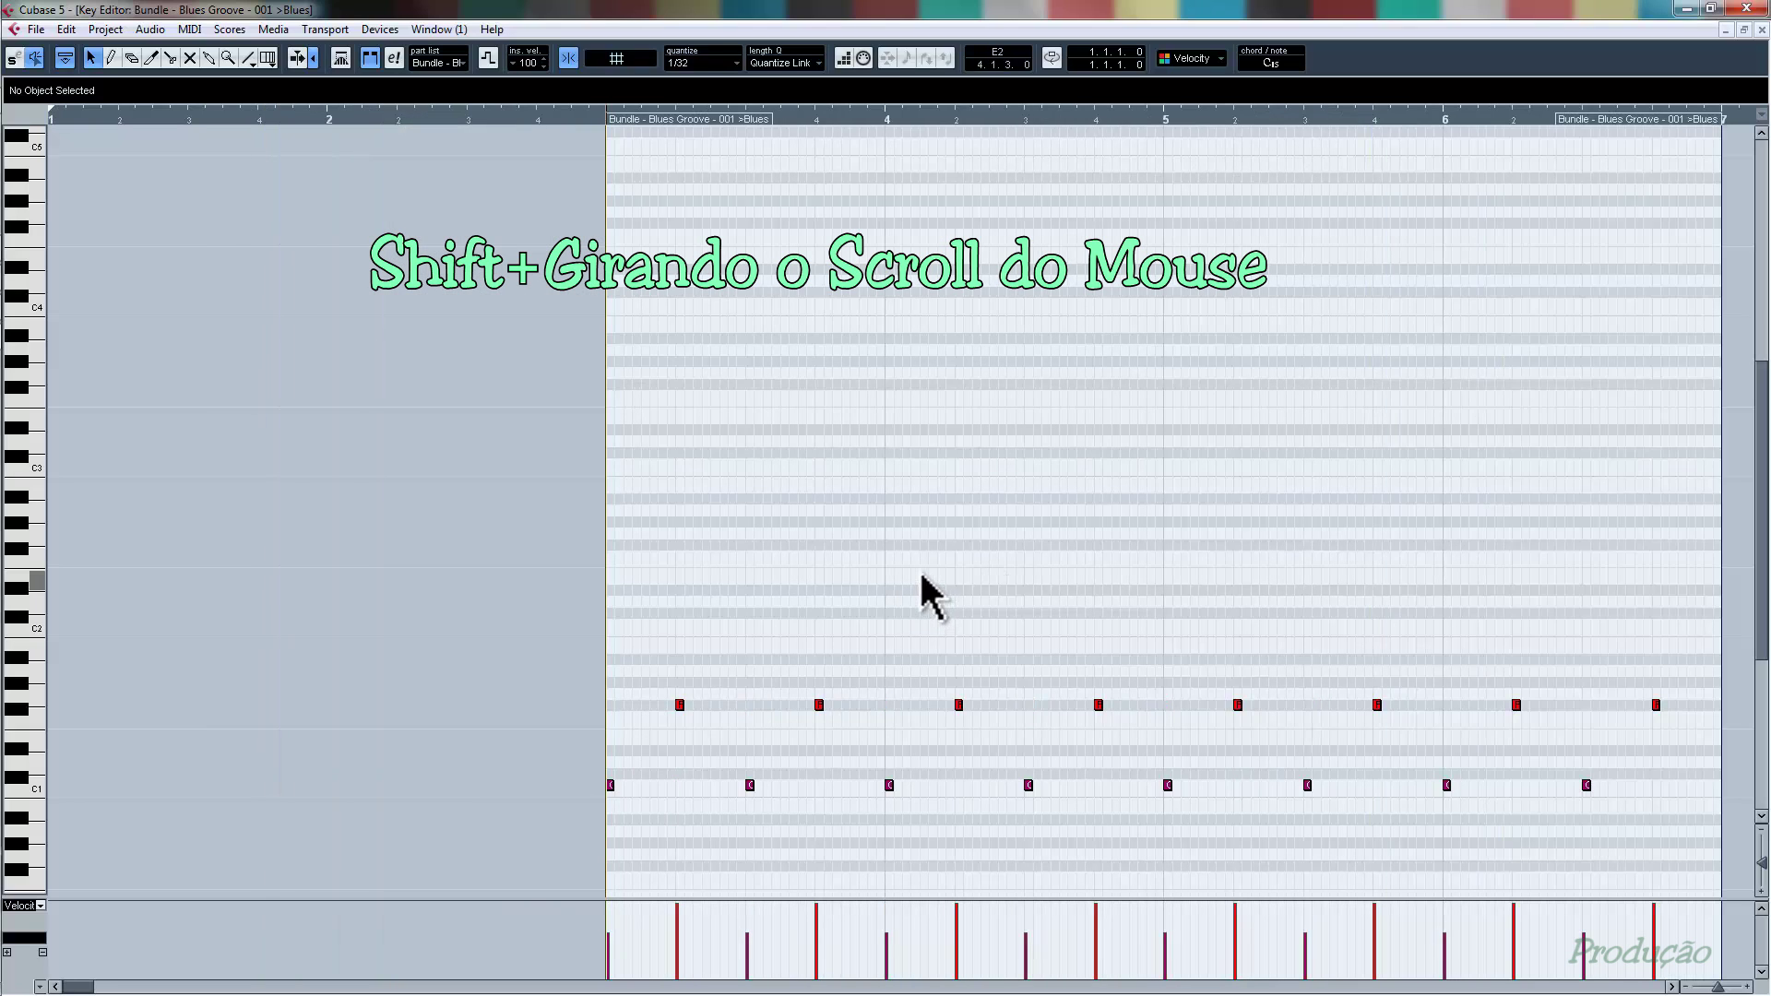
scroll(953, 559, right, 6)
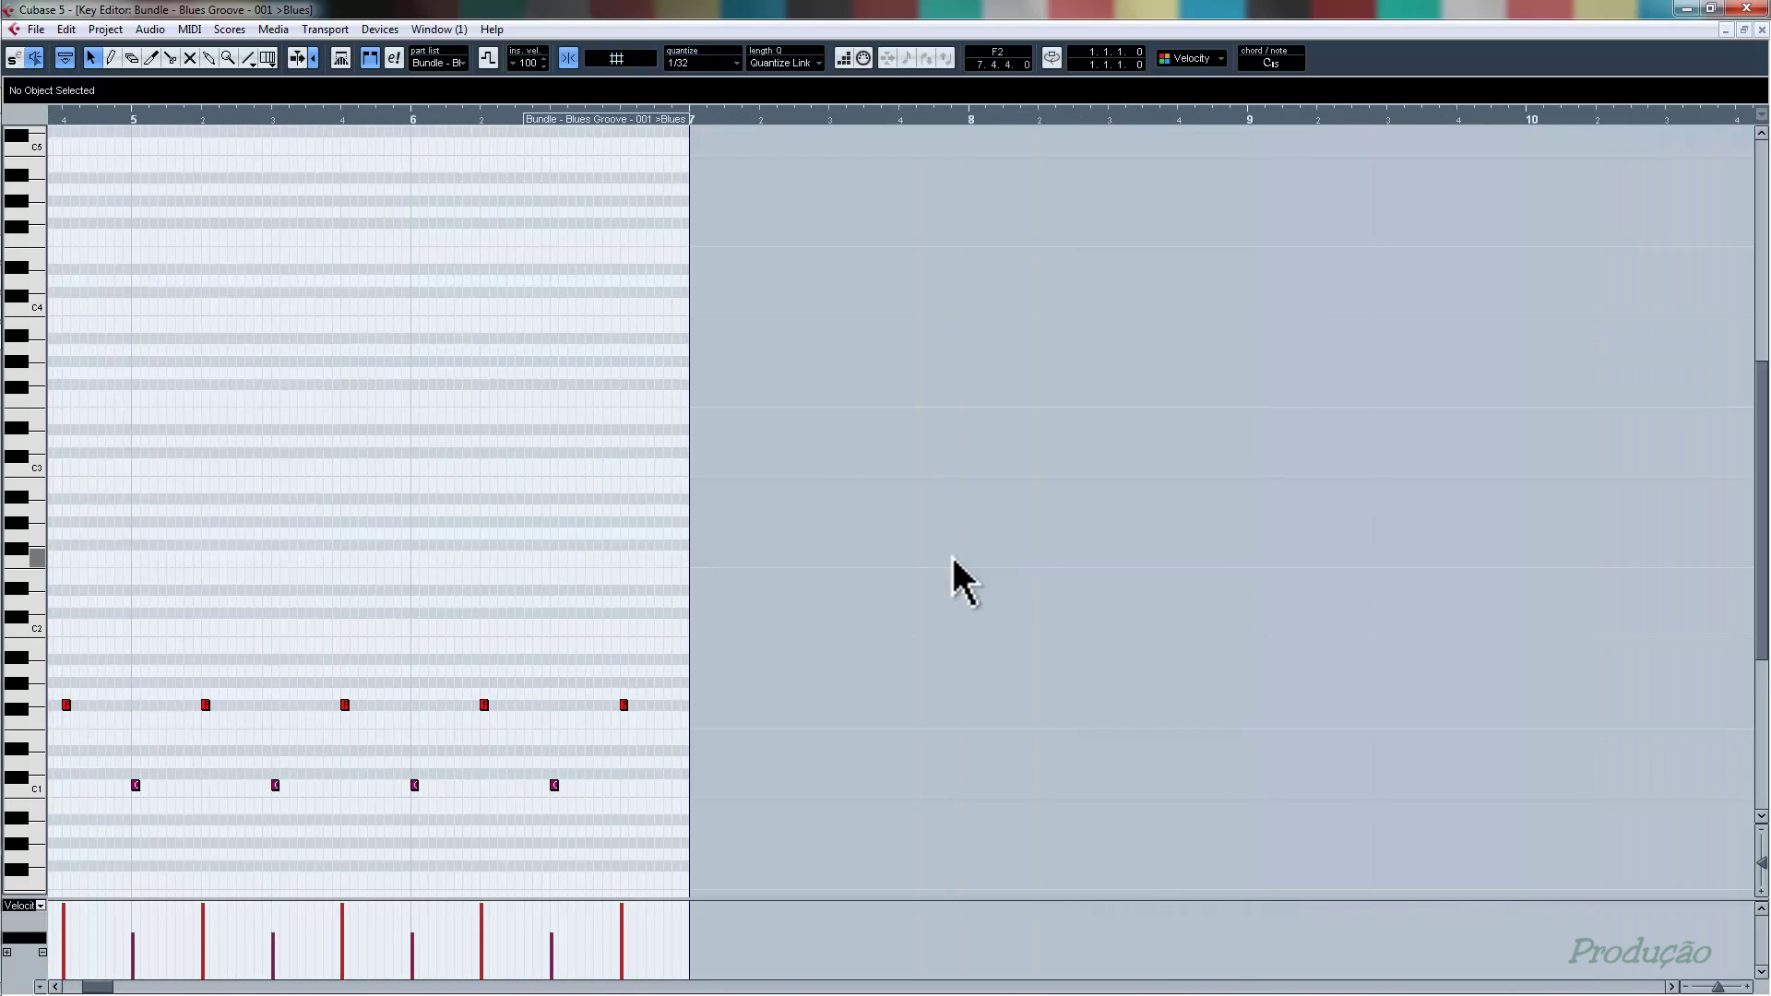
scroll(953, 559, left, 4)
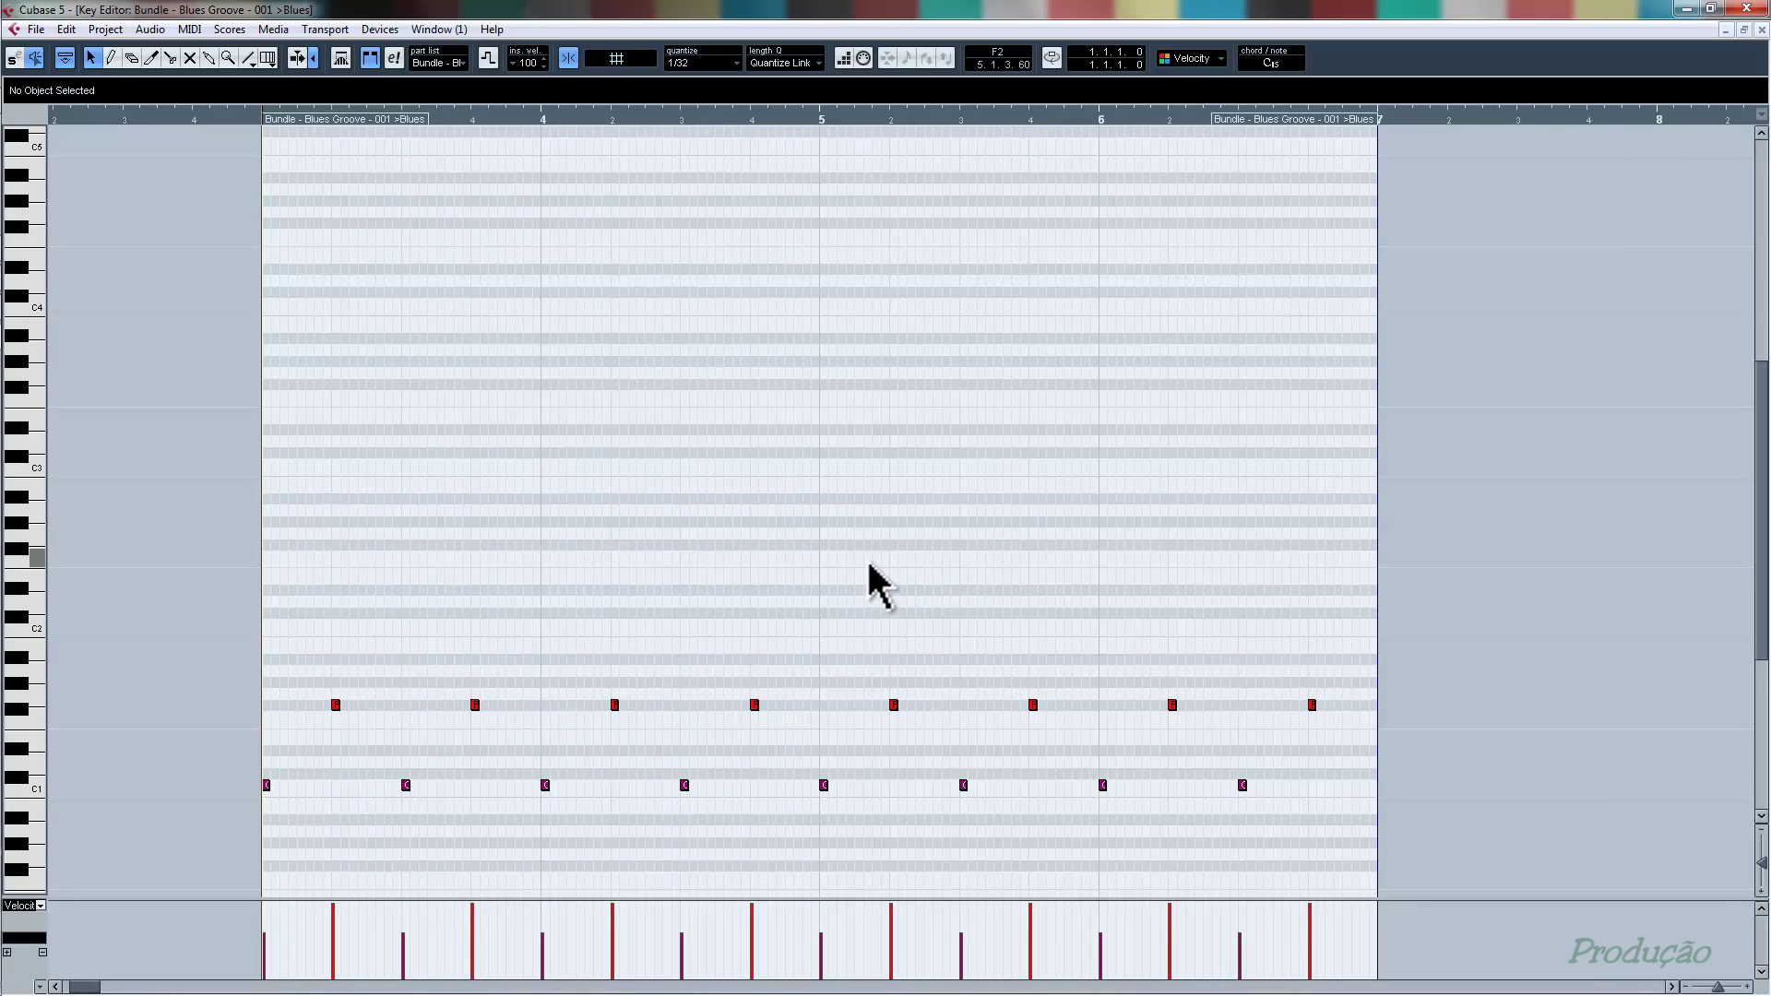
- Raise the velocity of all eight C1 notes to 90 and play the part from bar 3
scroll(869, 564, left, 2)
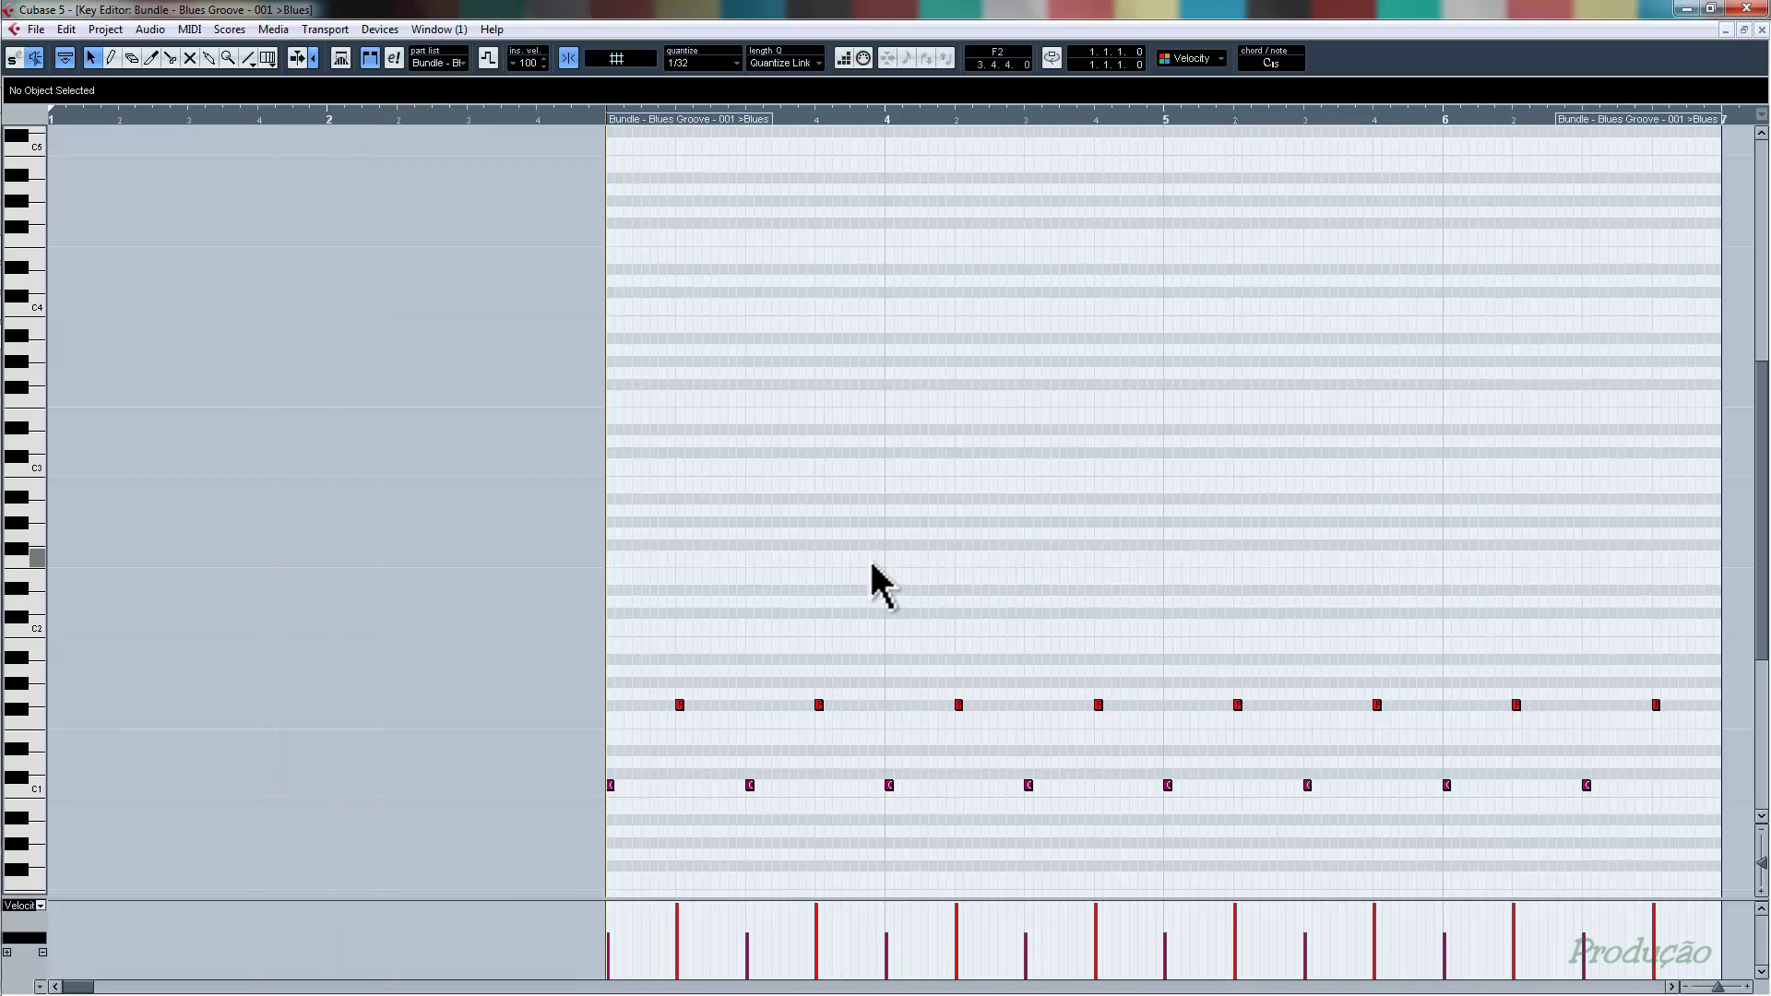
scroll(872, 567, right, 6)
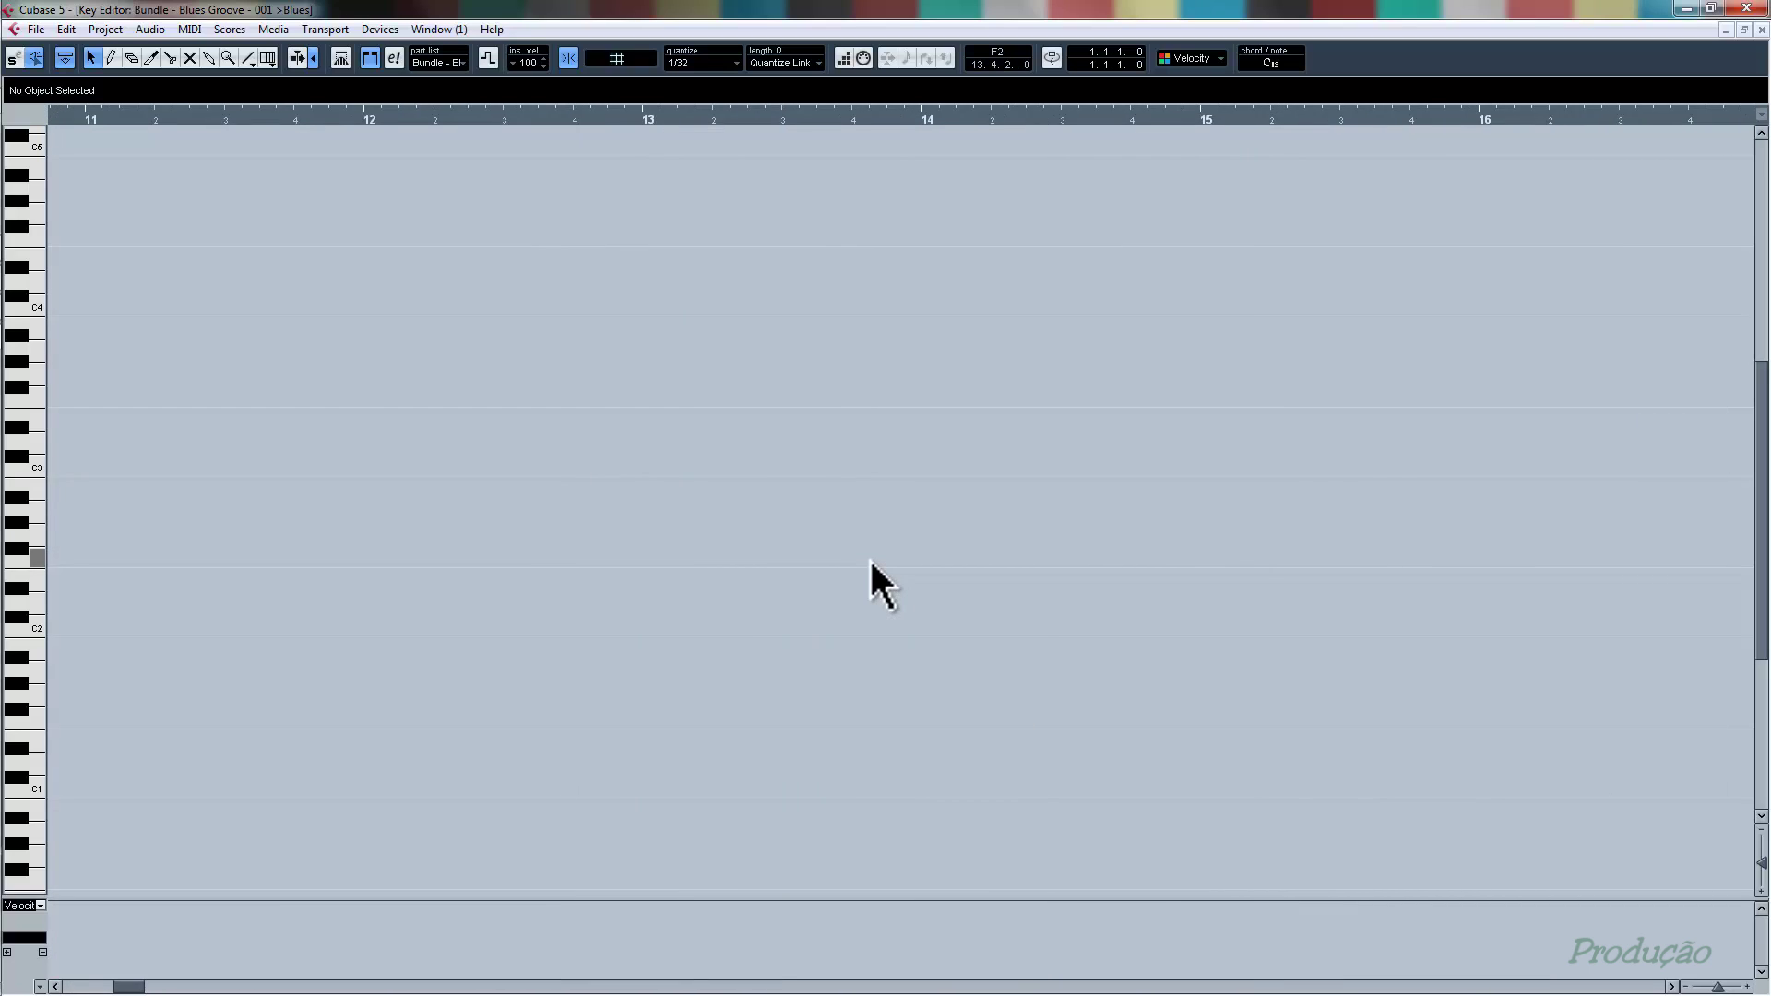
scroll(878, 557, left, 8)
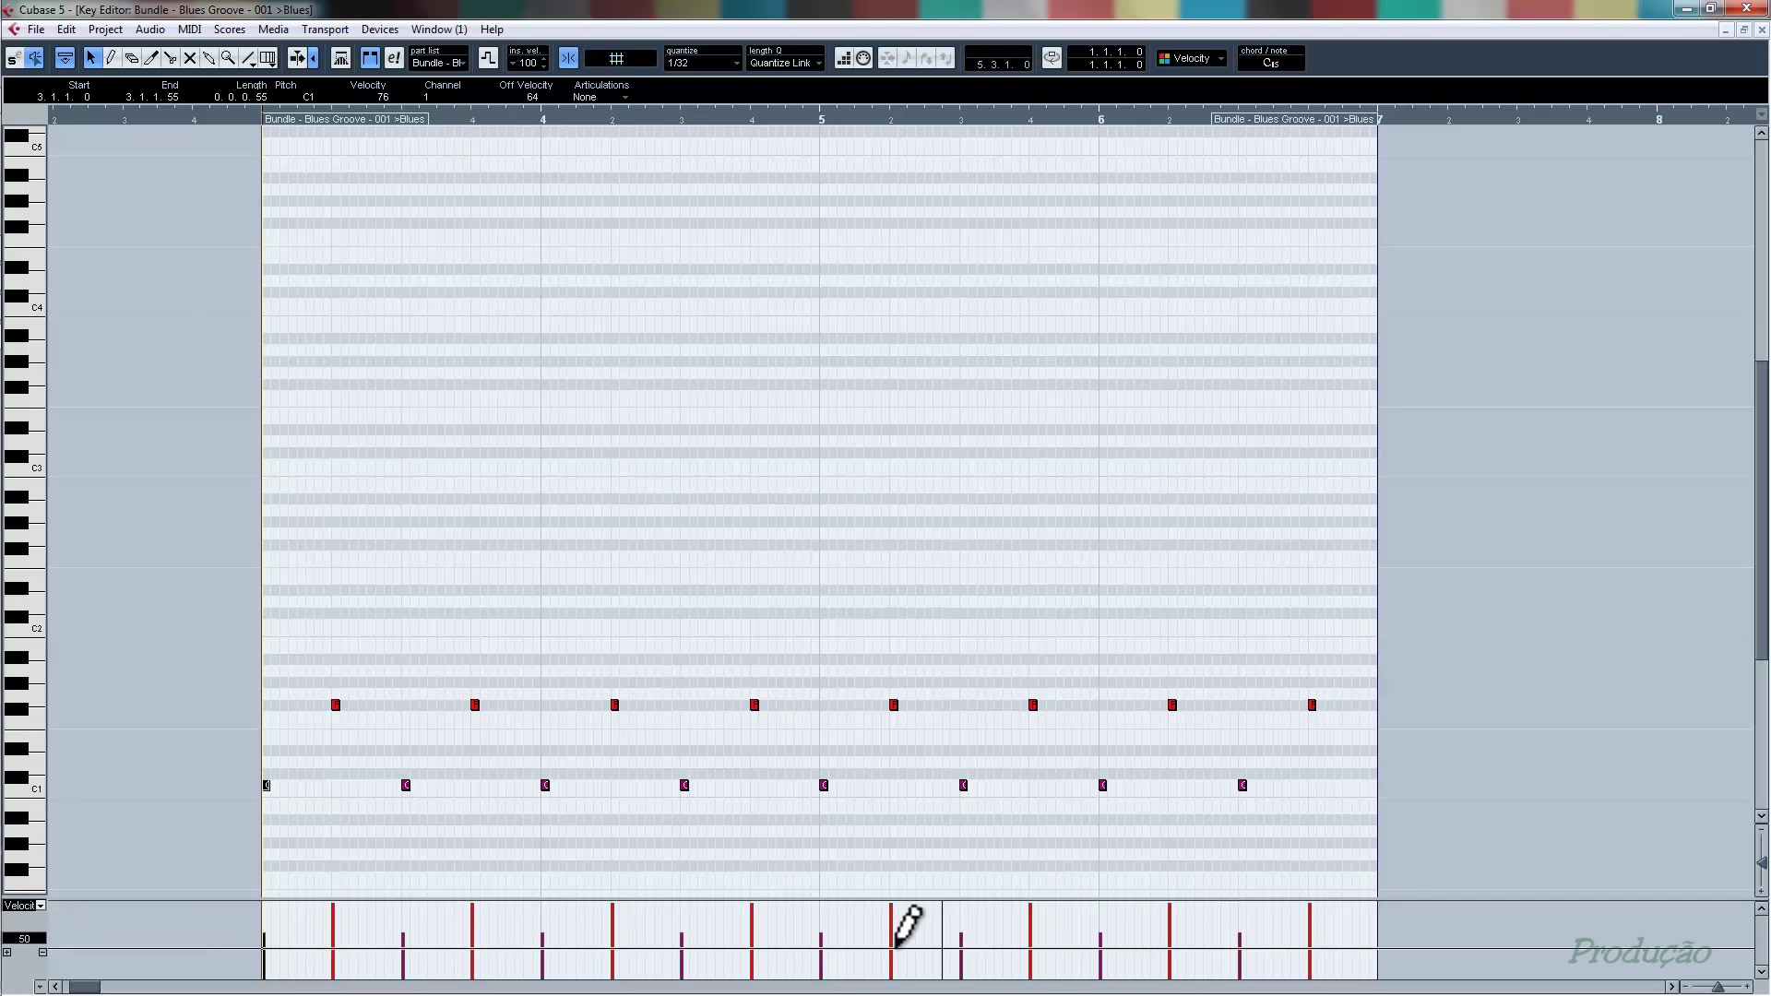
drag(1291, 764, 233, 835)
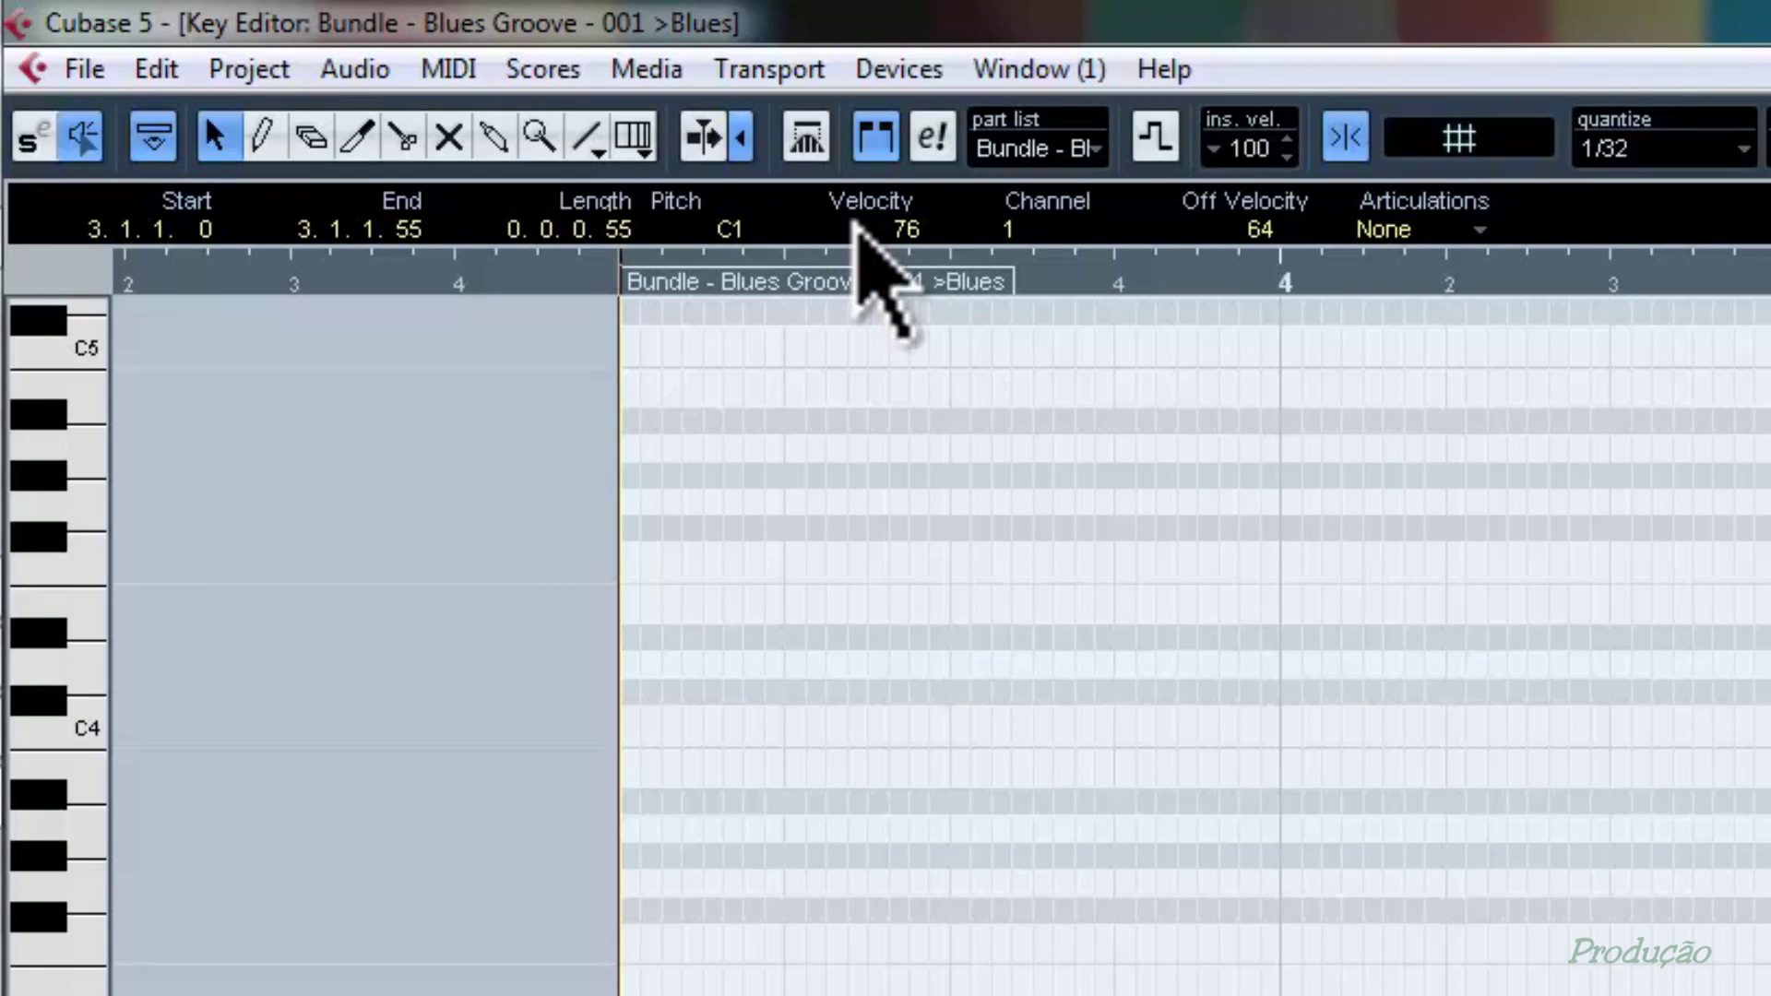
scroll(361, 93, up, 7)
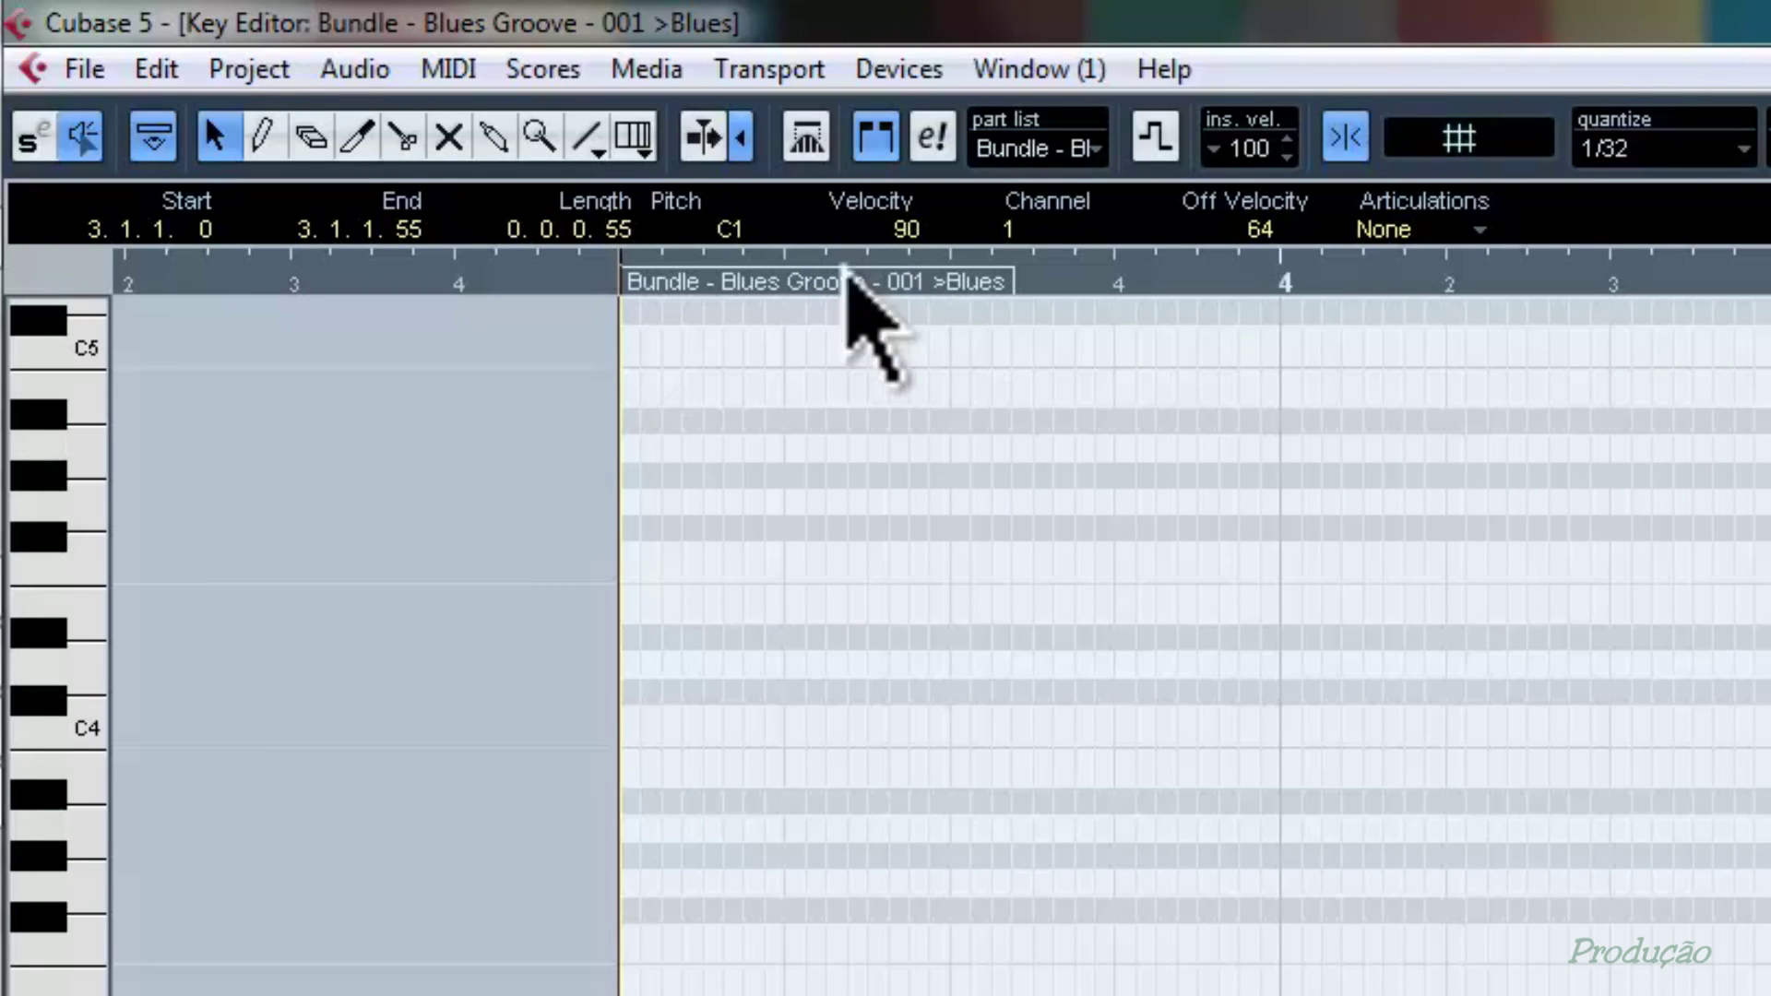
click(1436, 879)
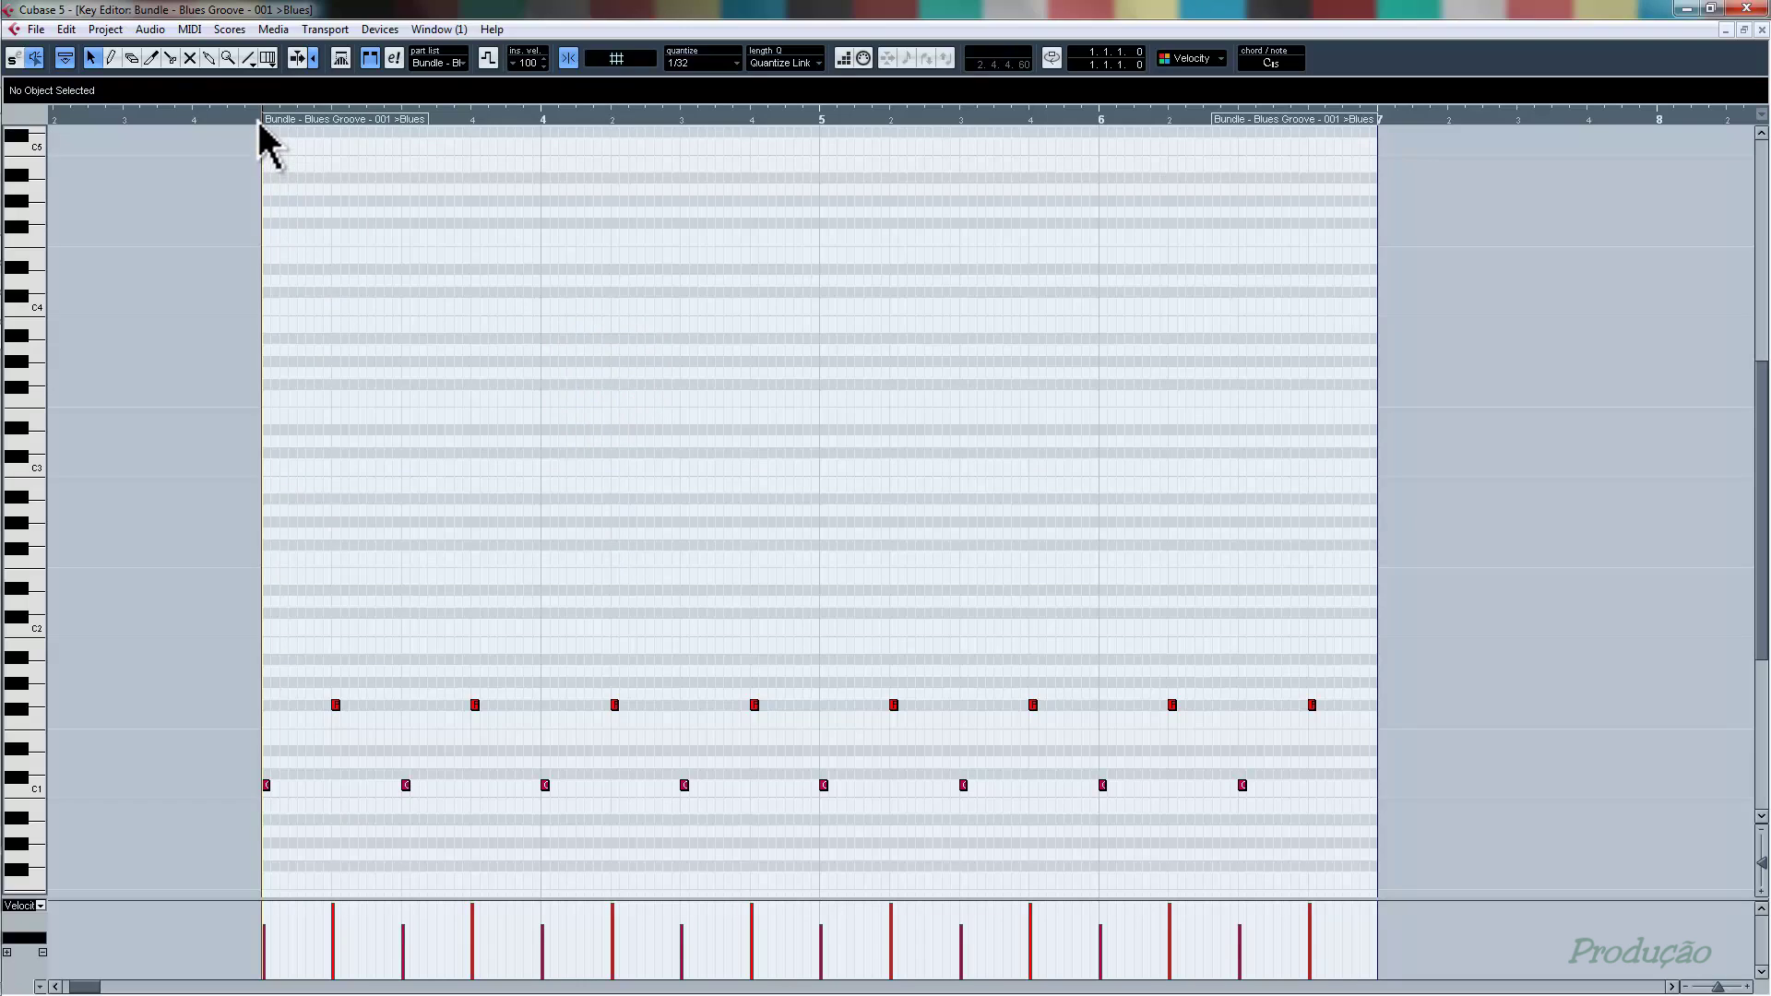
key(space)
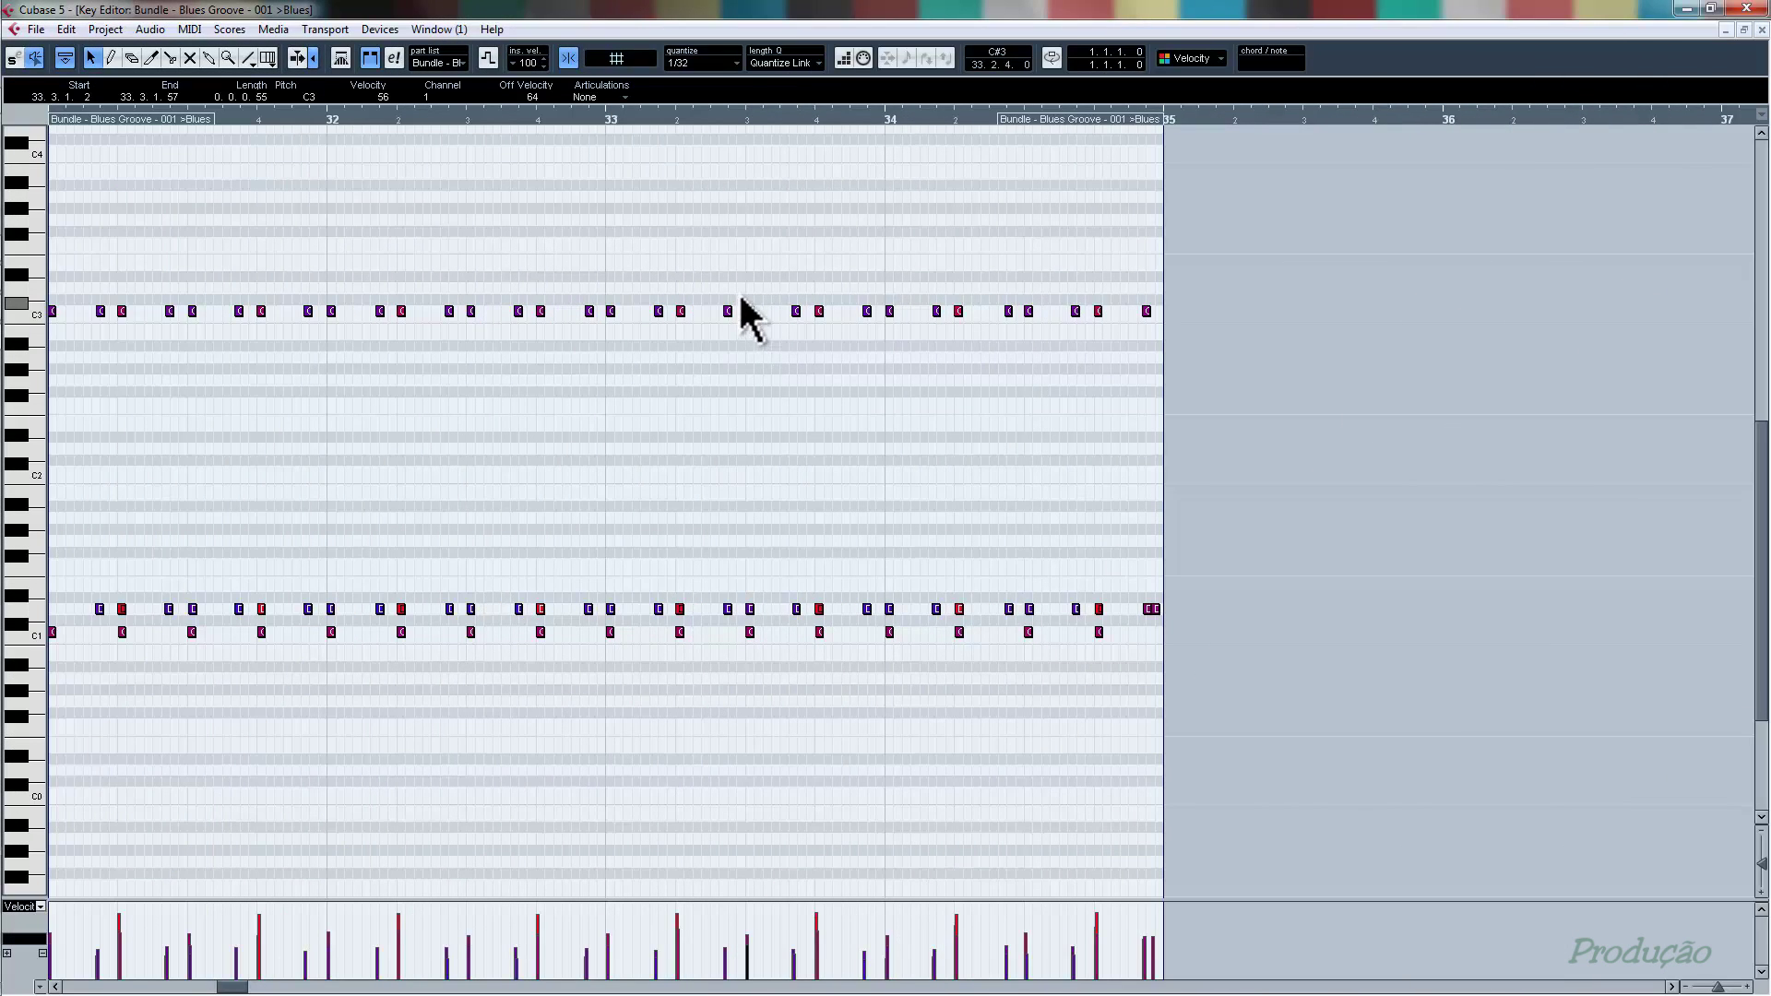
- Audition the C3 notes around bar 33 in the groove part at bars 31 to 35, and return to the project
click(728, 311)
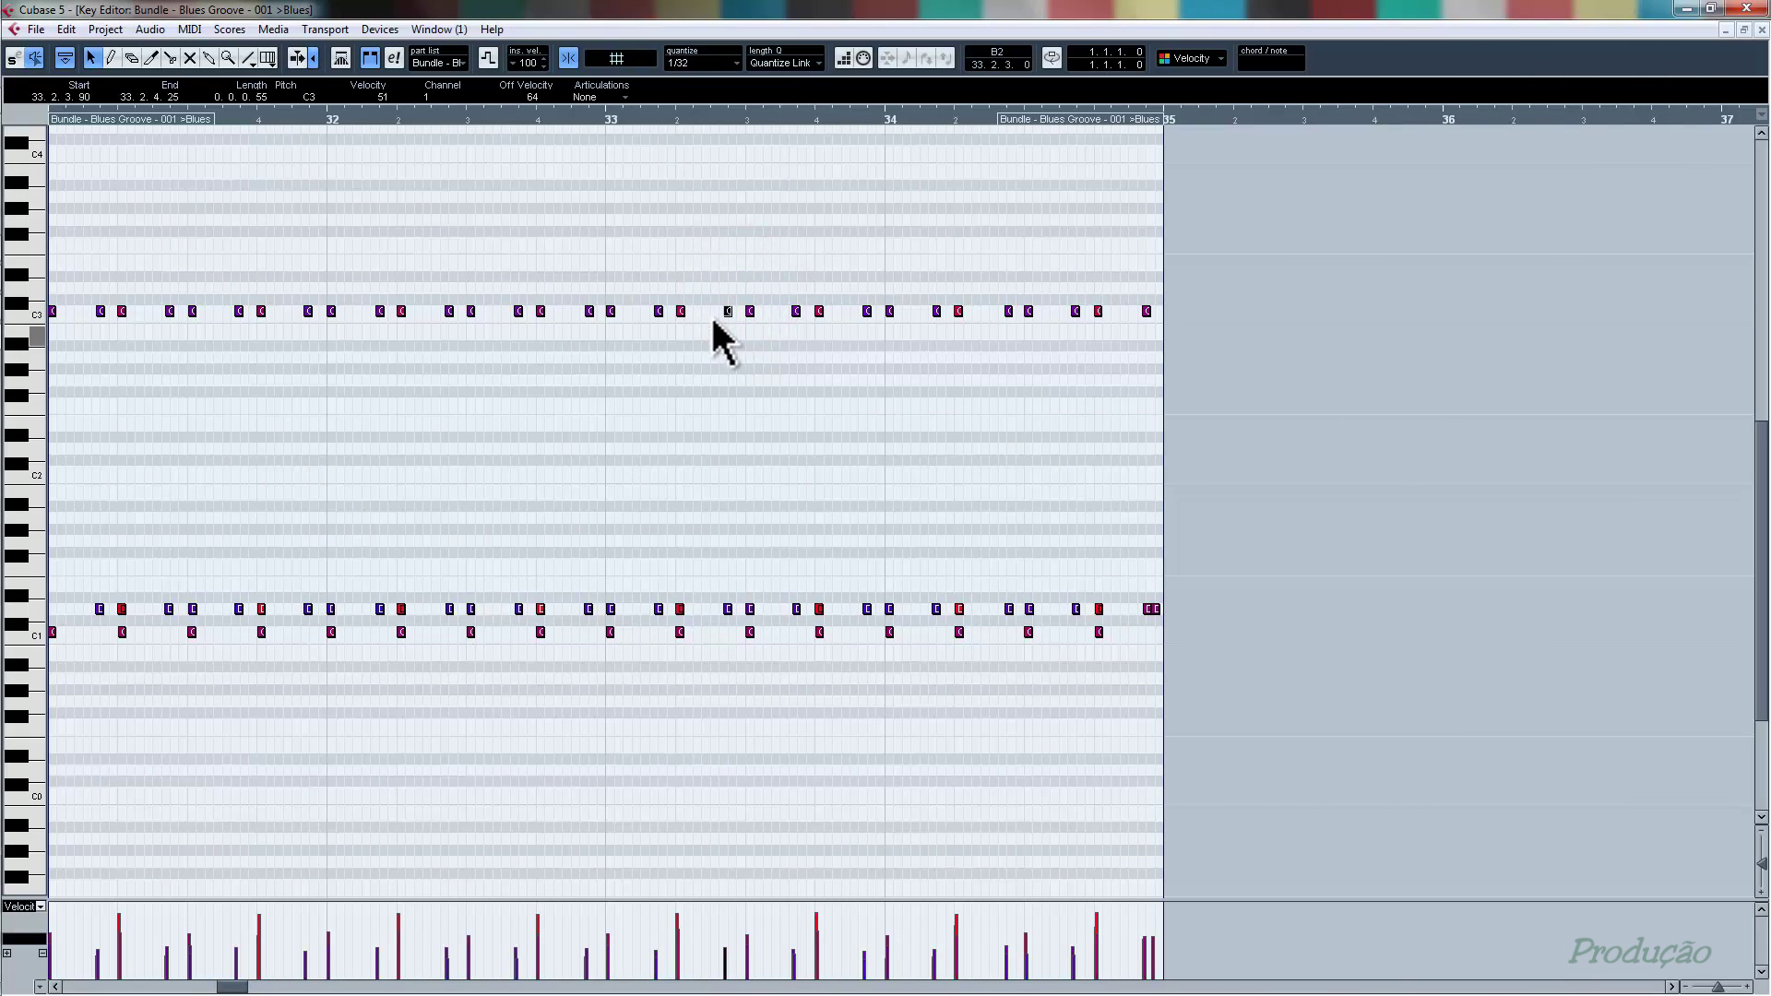
click(681, 311)
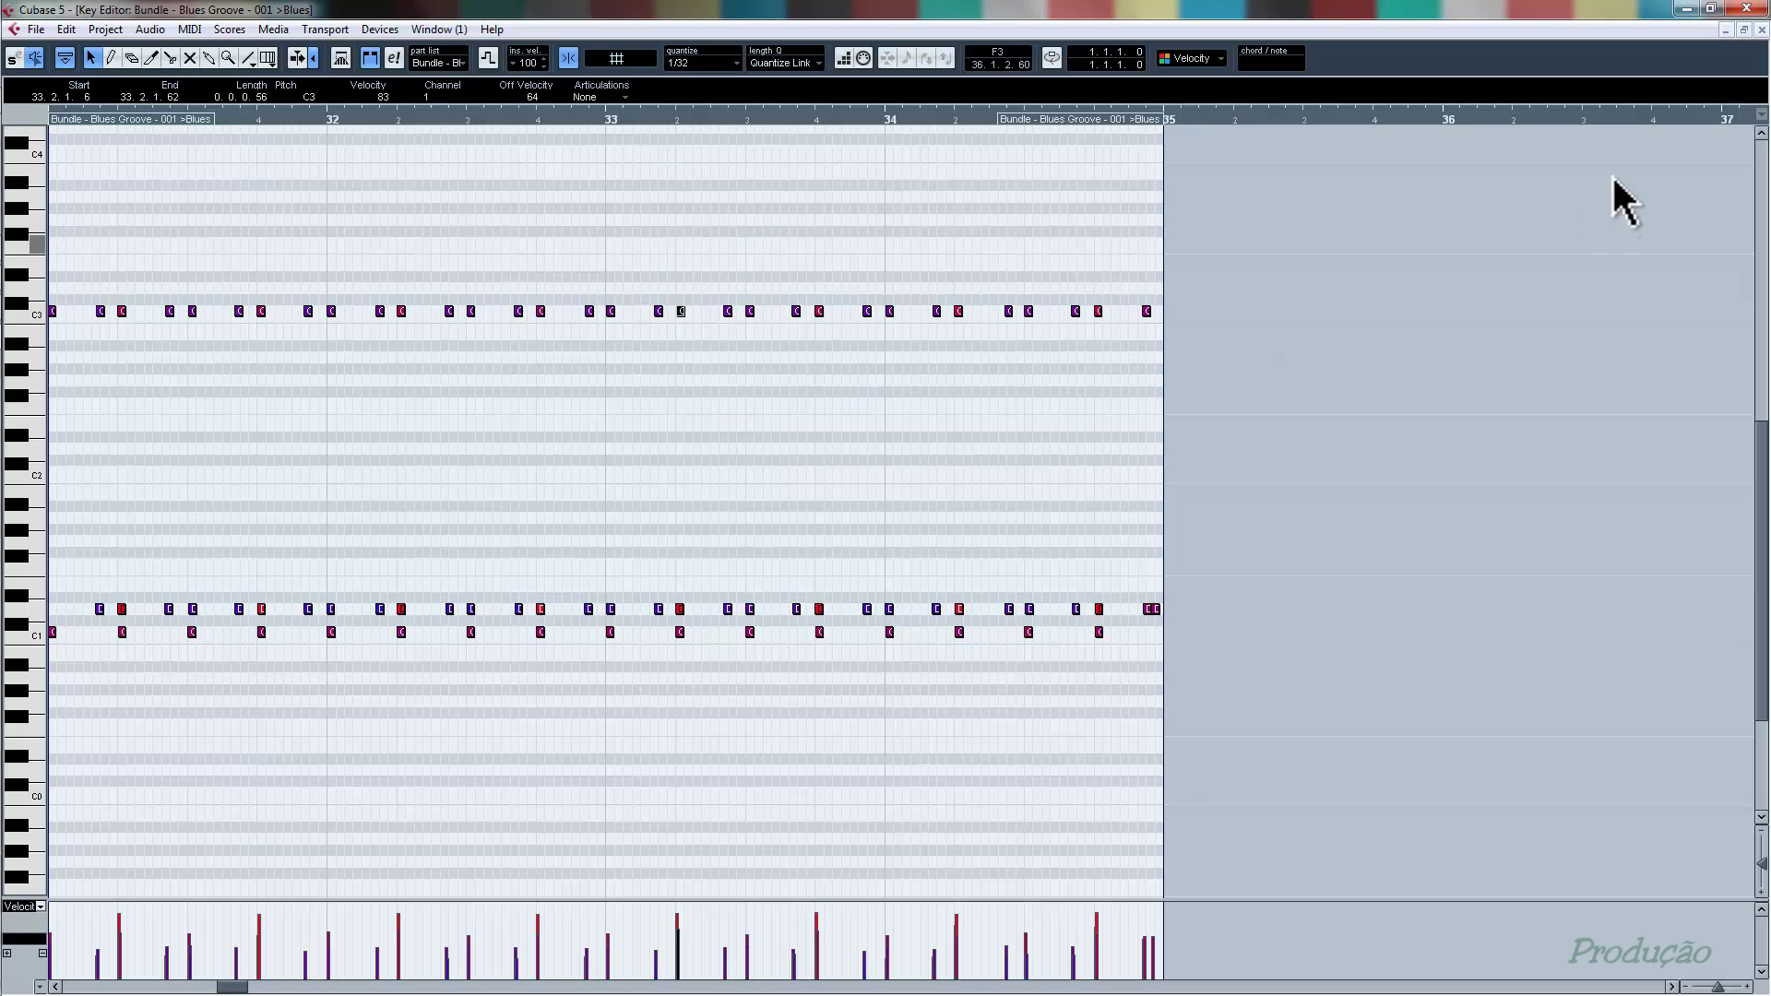
click(1763, 30)
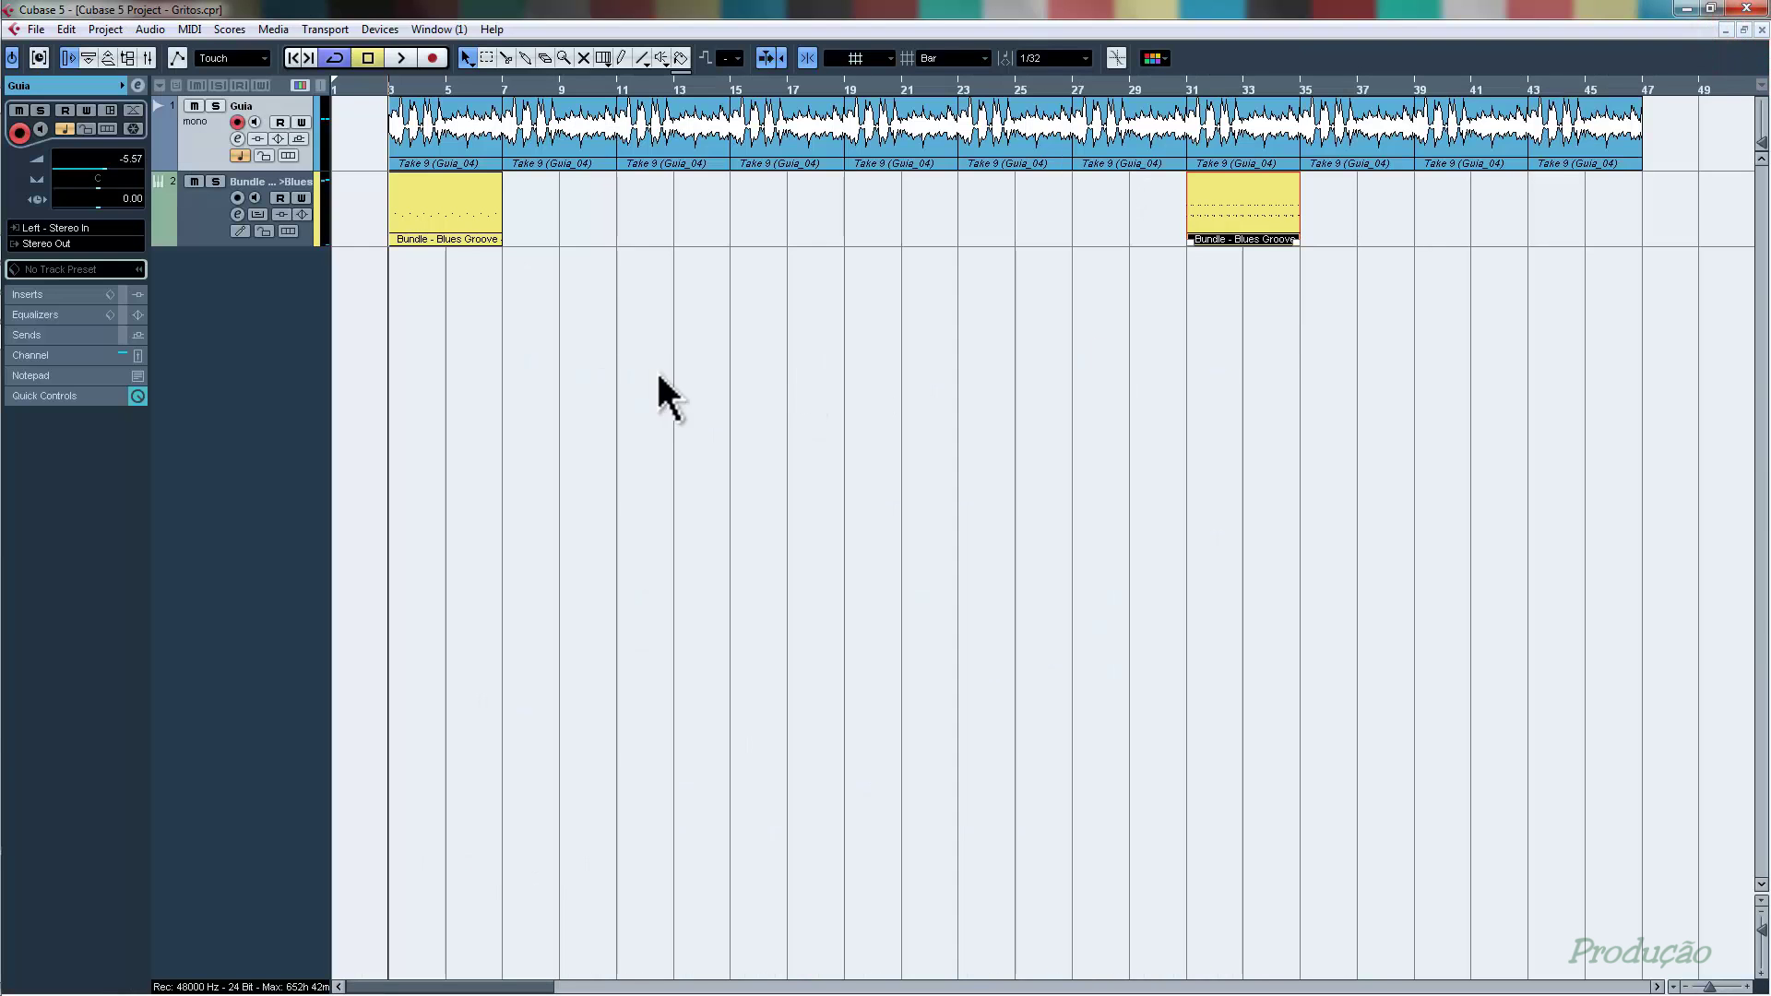
- In the groove part at bar 3, place a C#2 note at 3.1.1.0 and set its velocity to 25
double_click(467, 201)
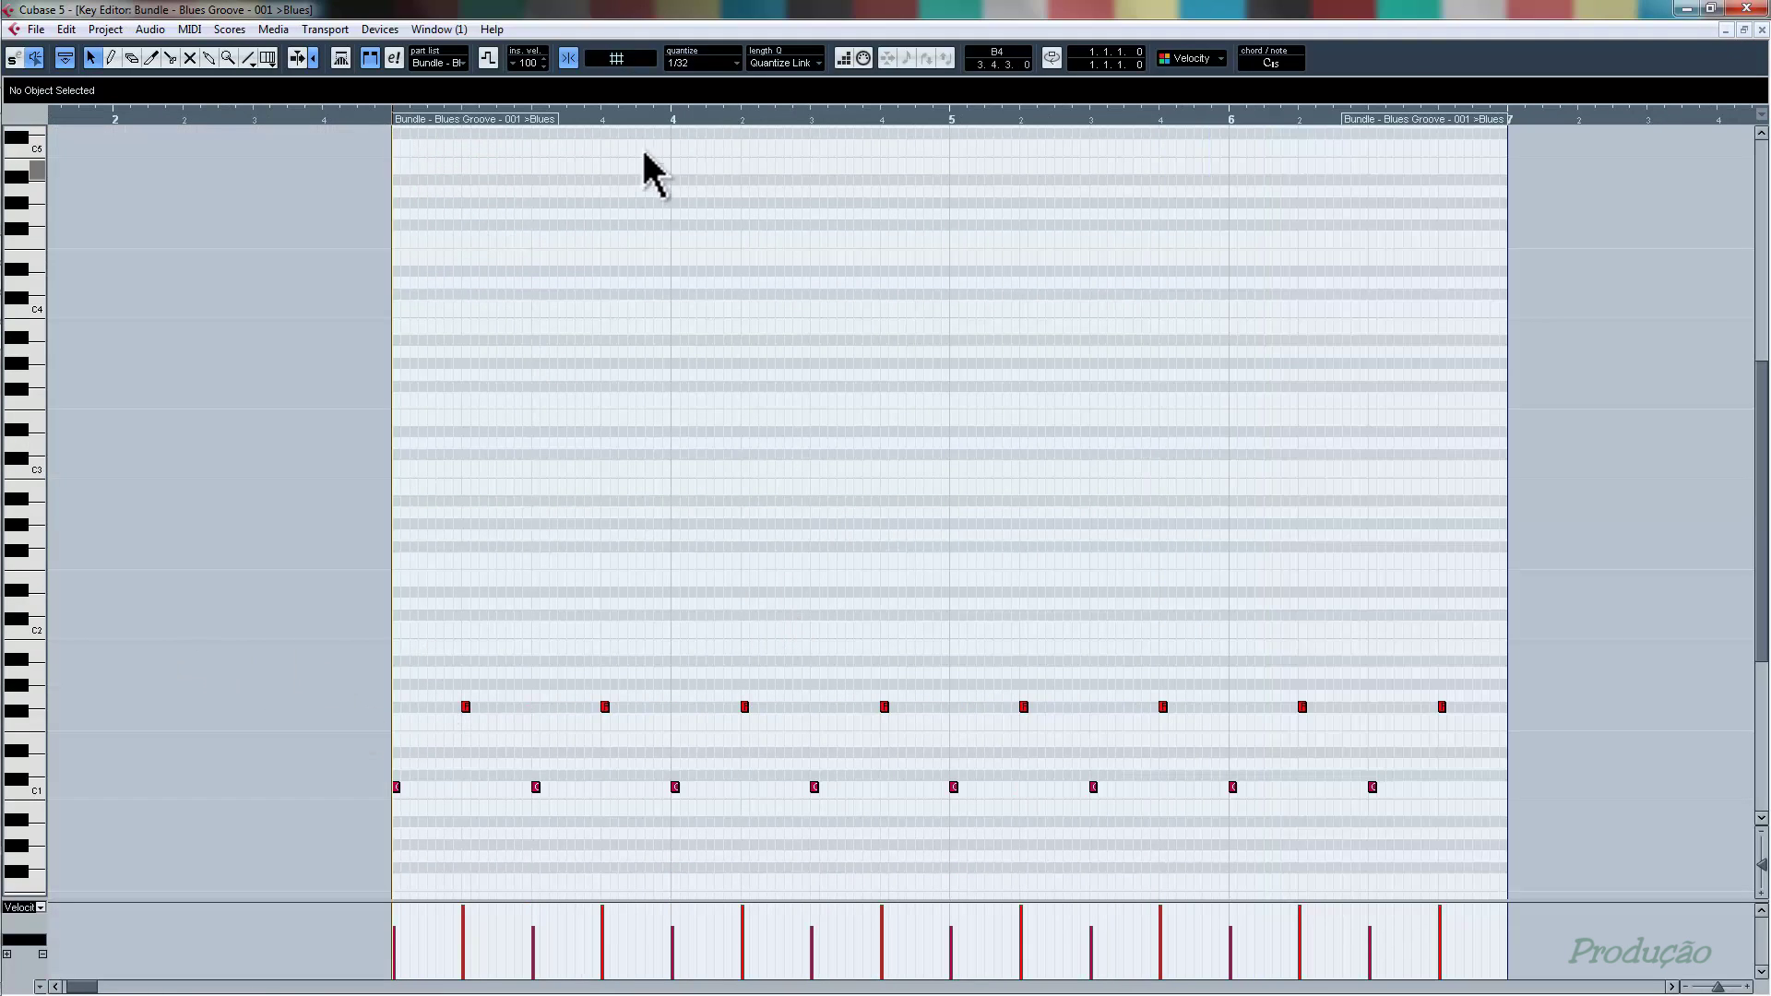
click(670, 118)
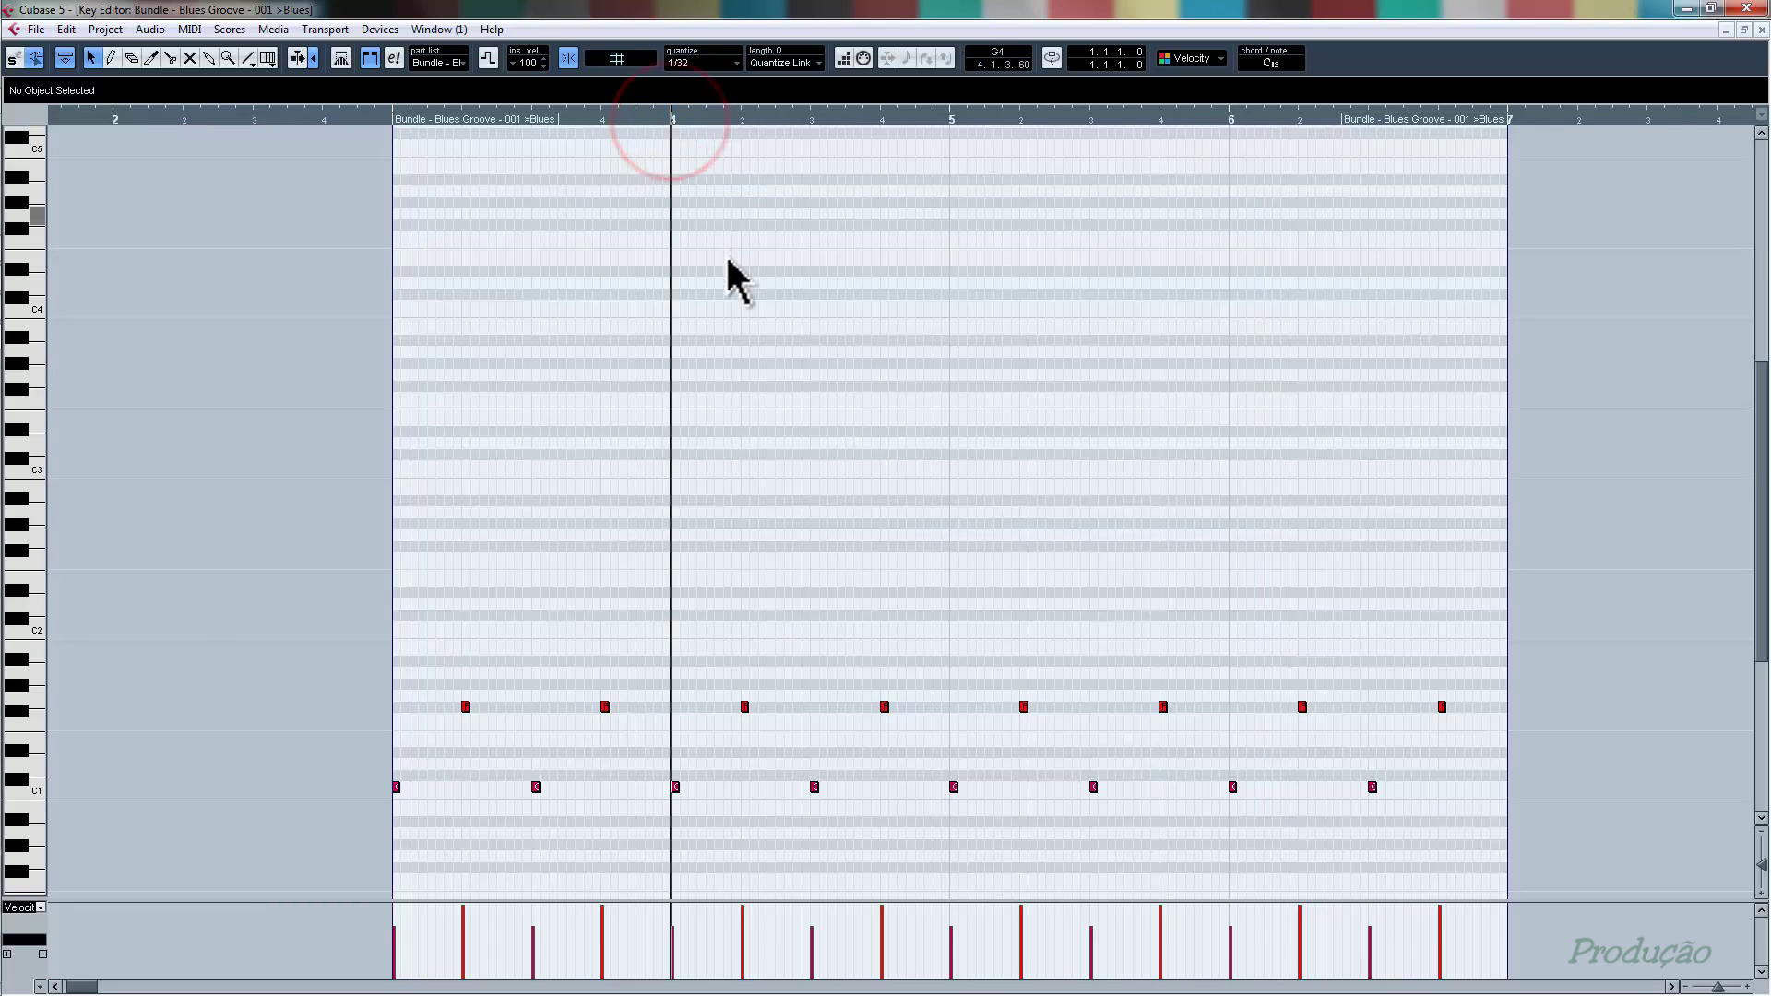
click(675, 466)
drag(676, 471, 371, 638)
click(557, 543)
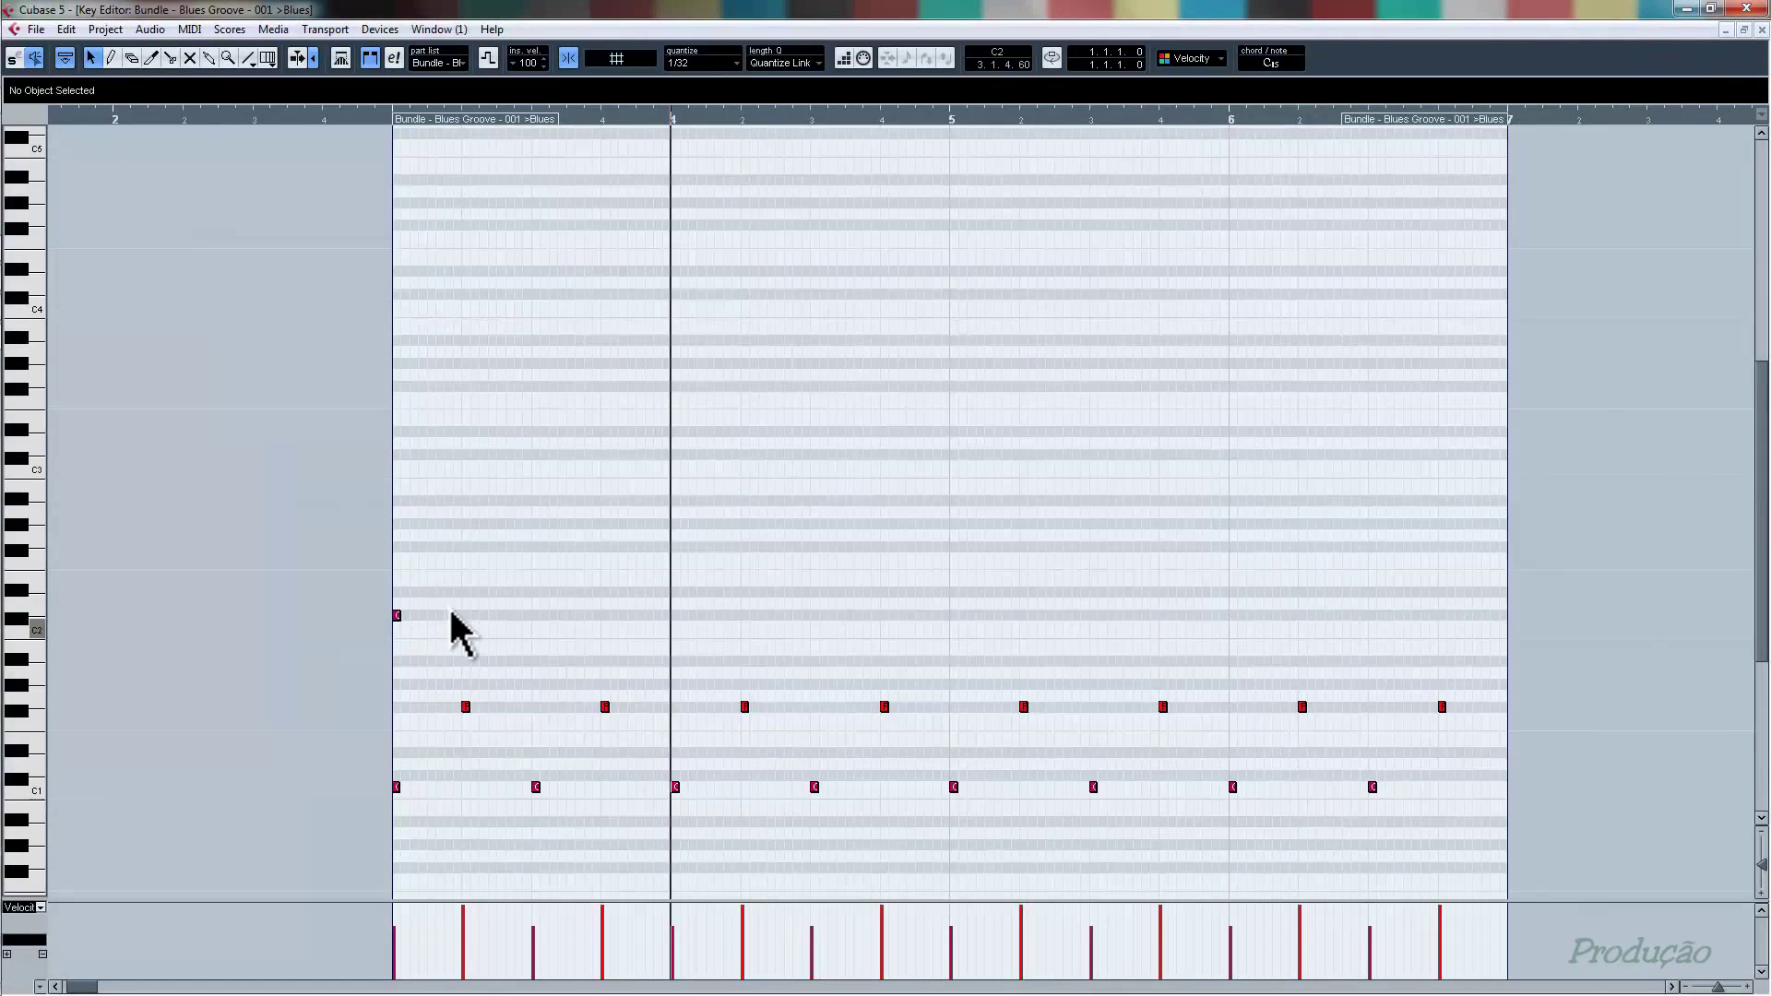
drag(452, 585, 376, 633)
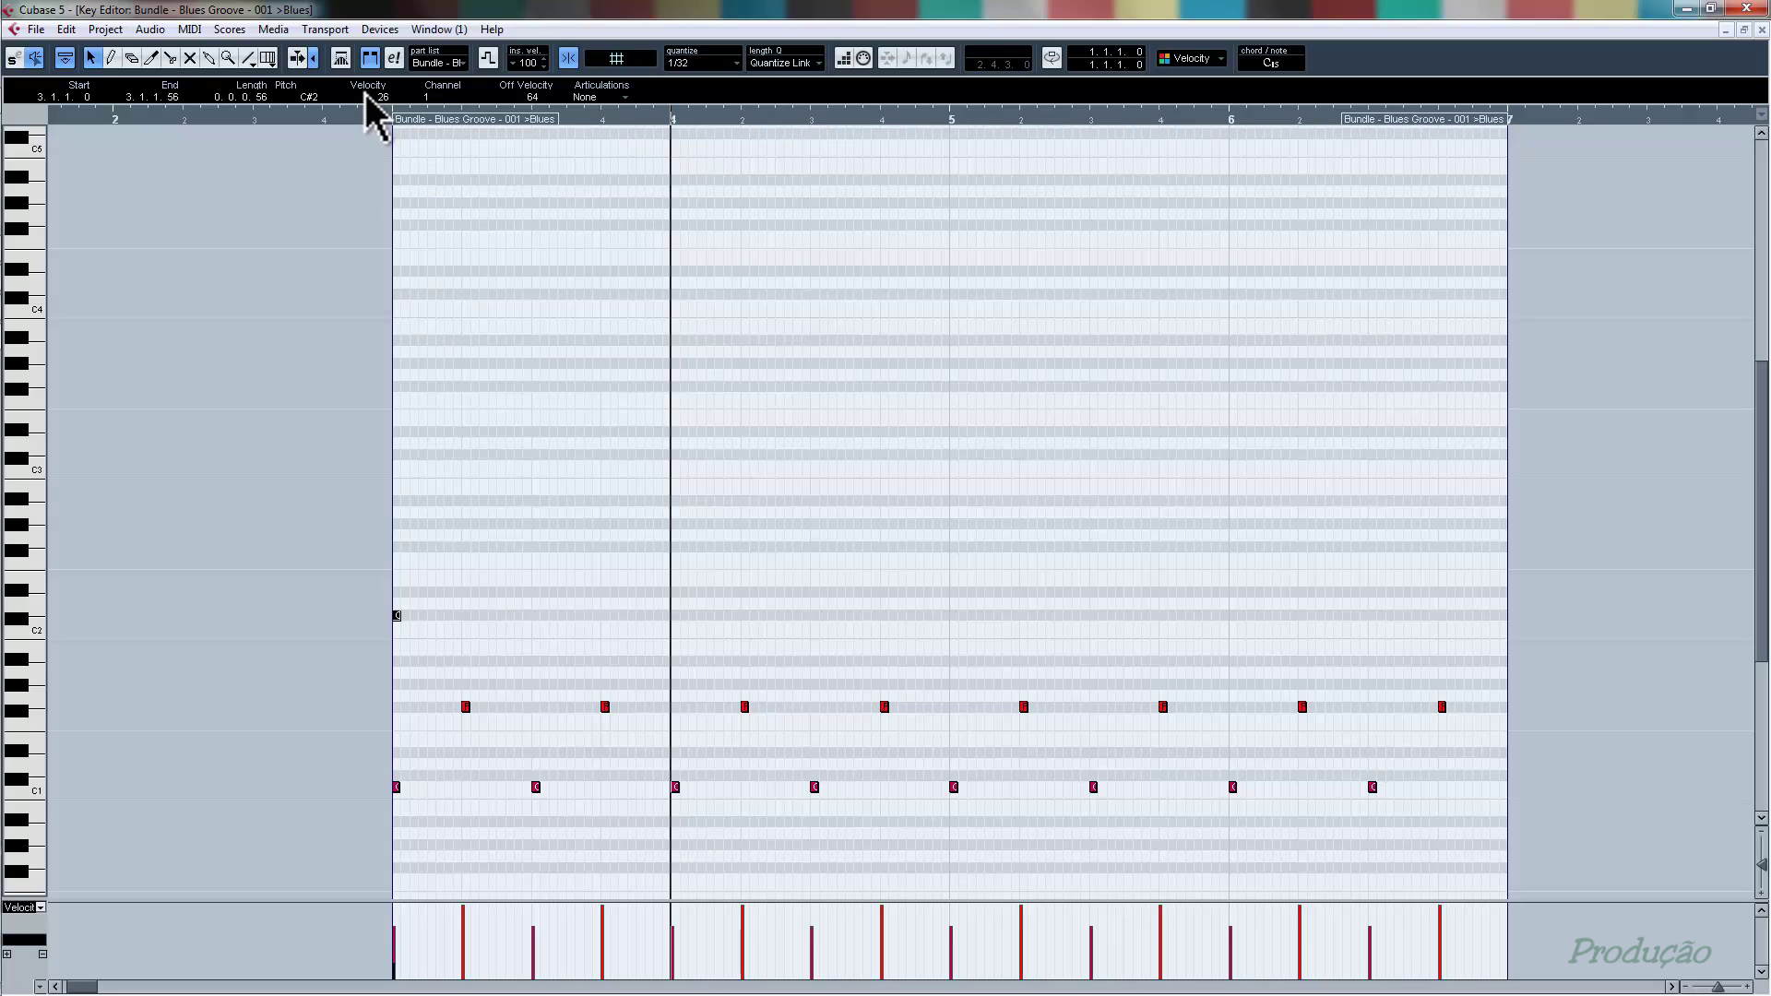
scroll(365, 93, down, 1)
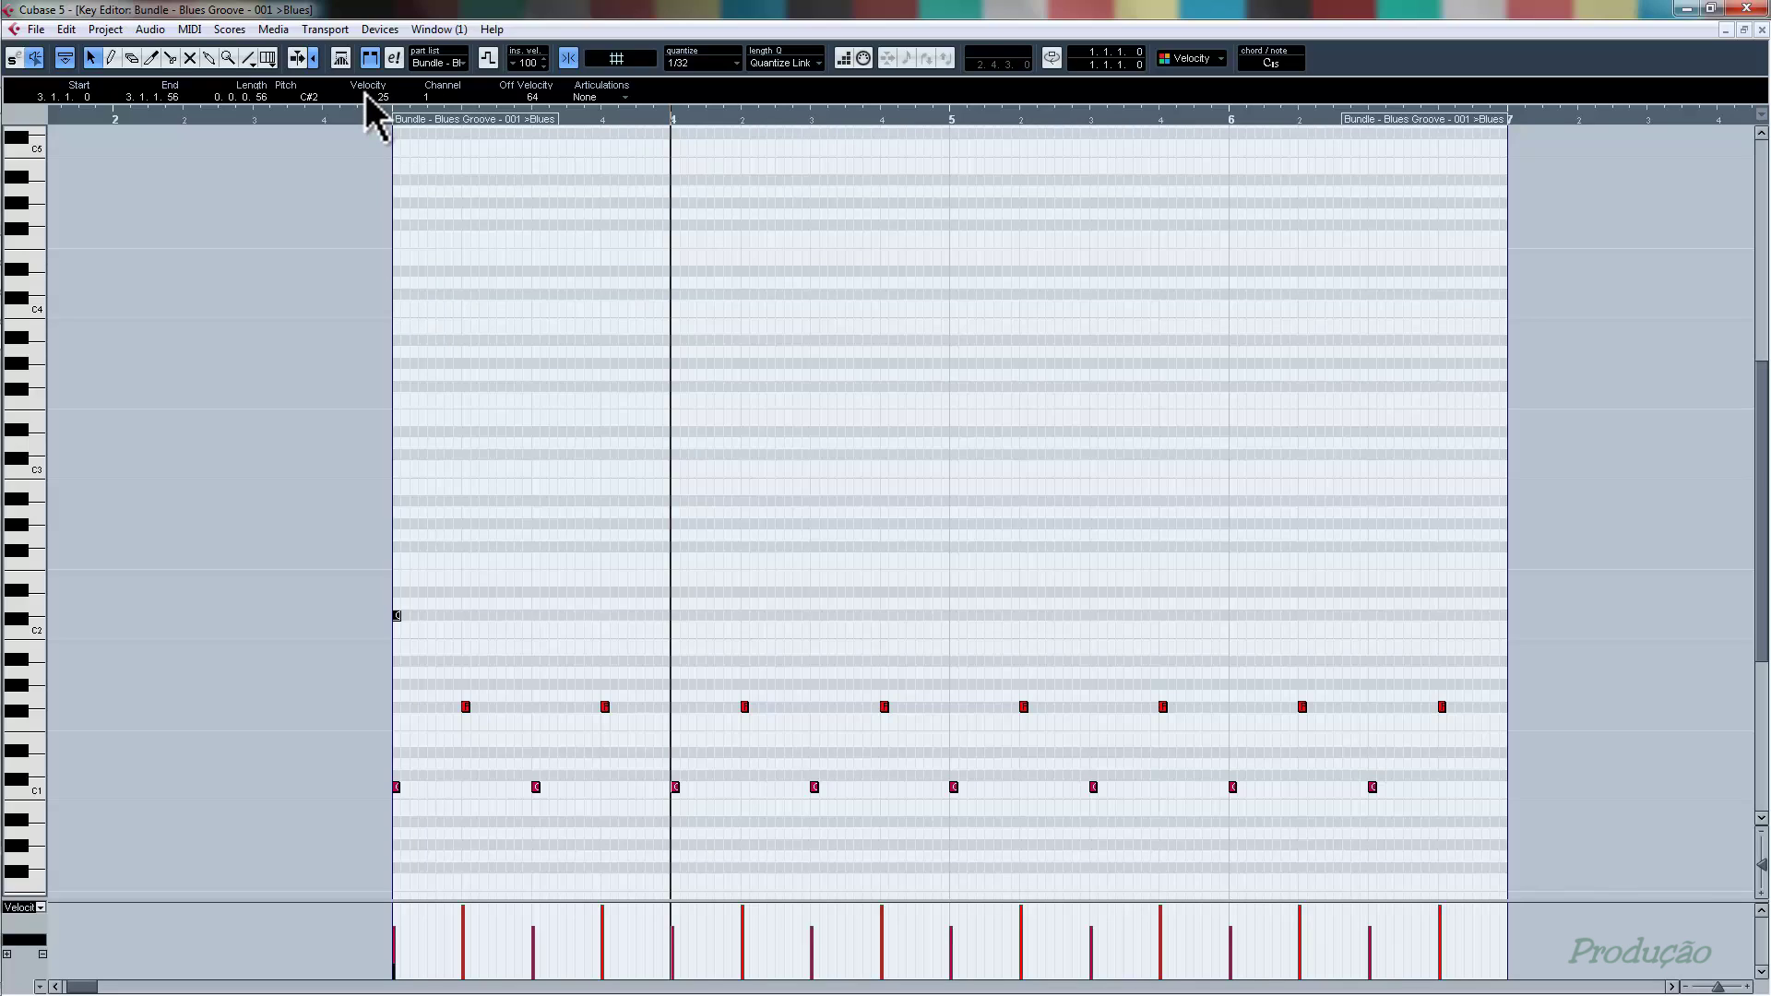
- Copy the C#2 note to beat 3 of bar 3, beats 1 and 3 of bar 4, and the start of bar 5
click(446, 591)
click(570, 120)
drag(539, 118, 531, 120)
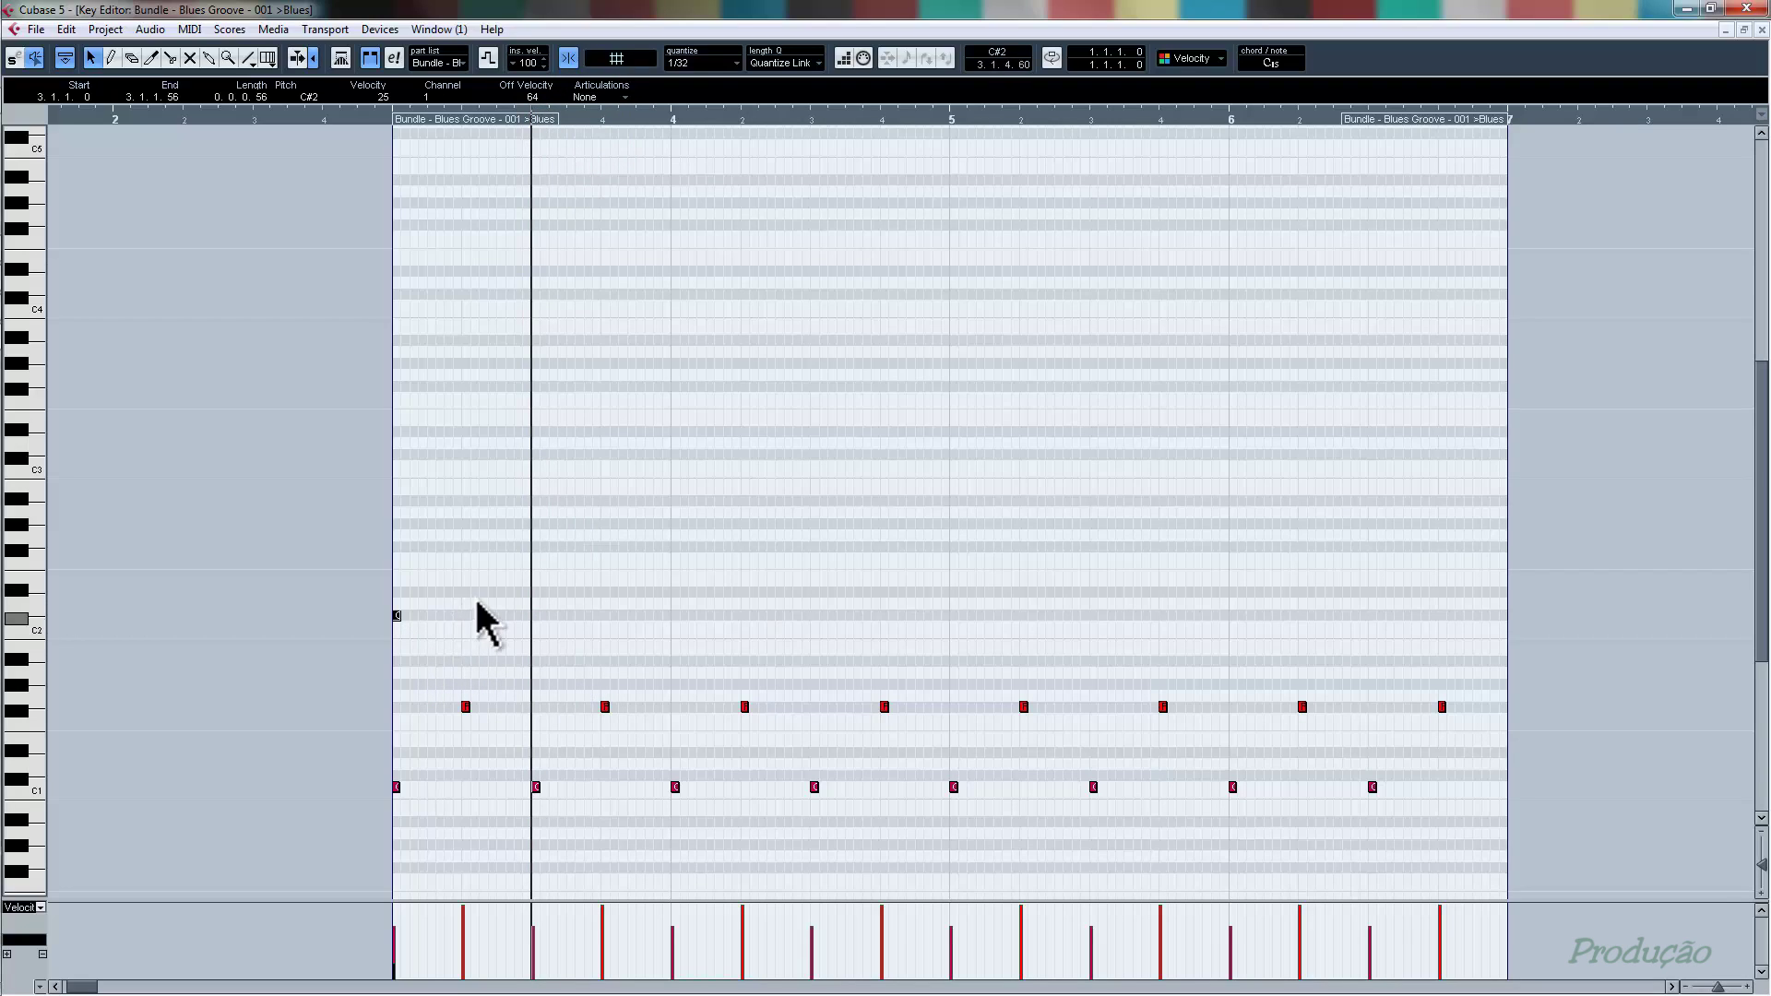
key(ctrl+v)
click(673, 118)
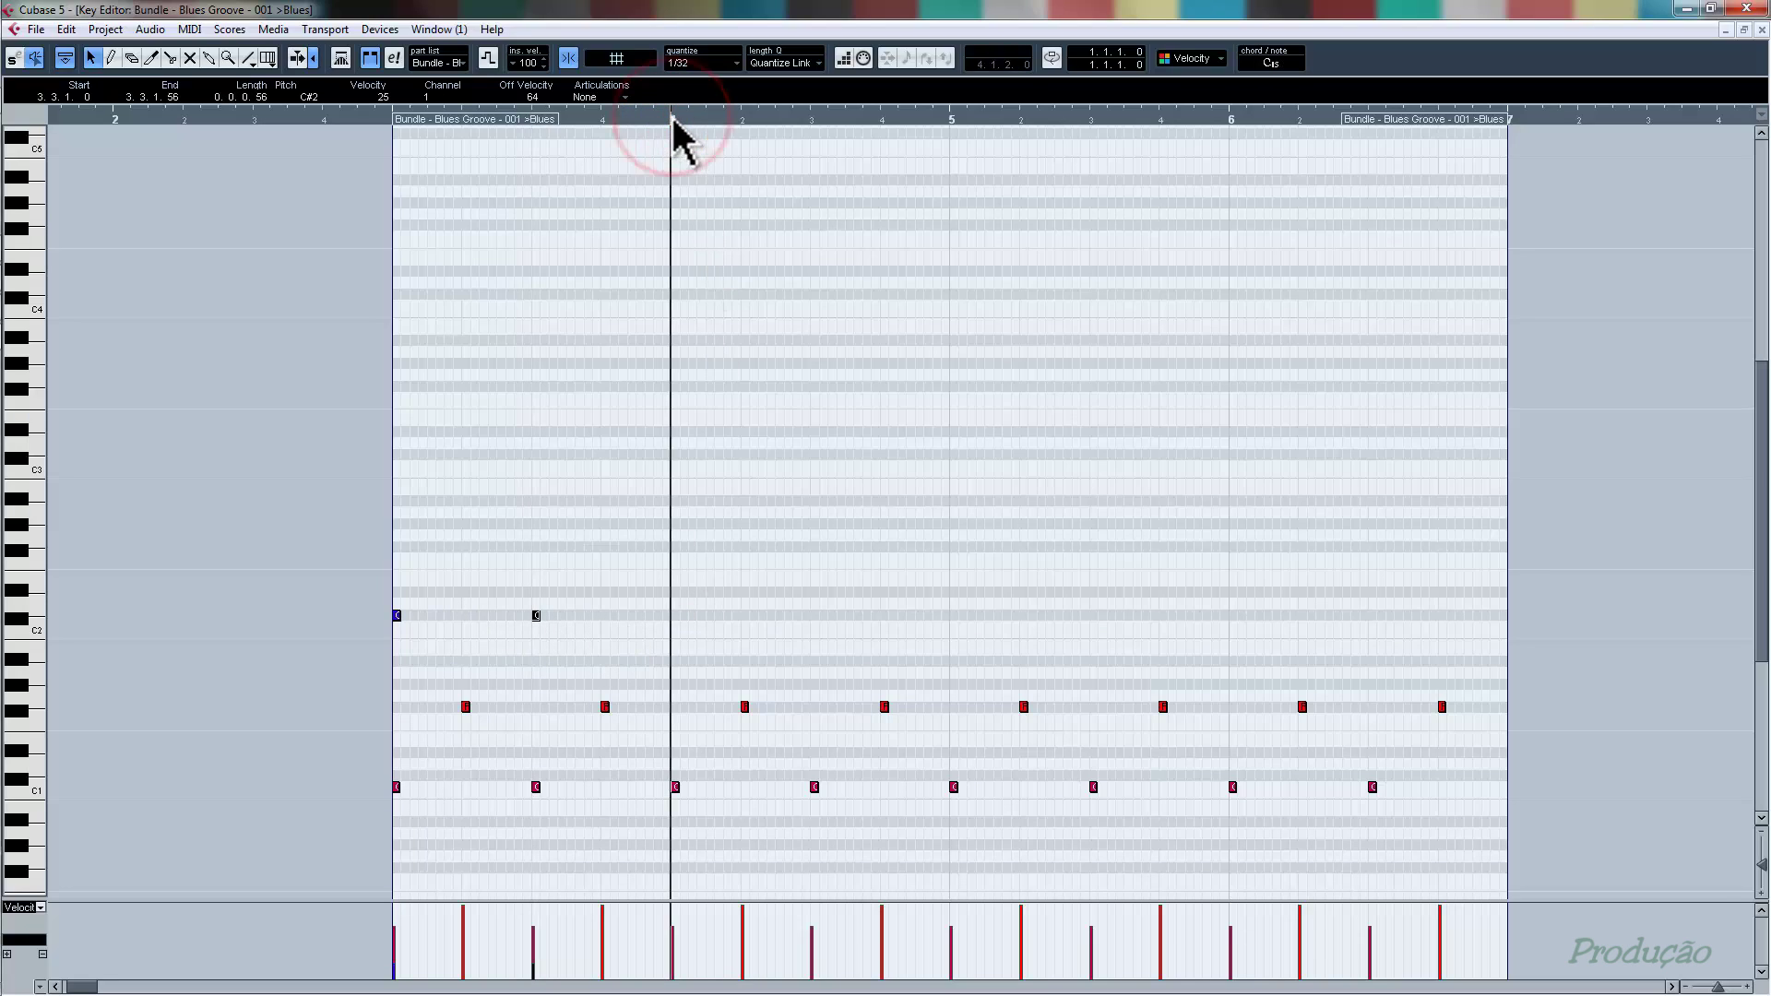
click(811, 118)
key(ctrl+v)
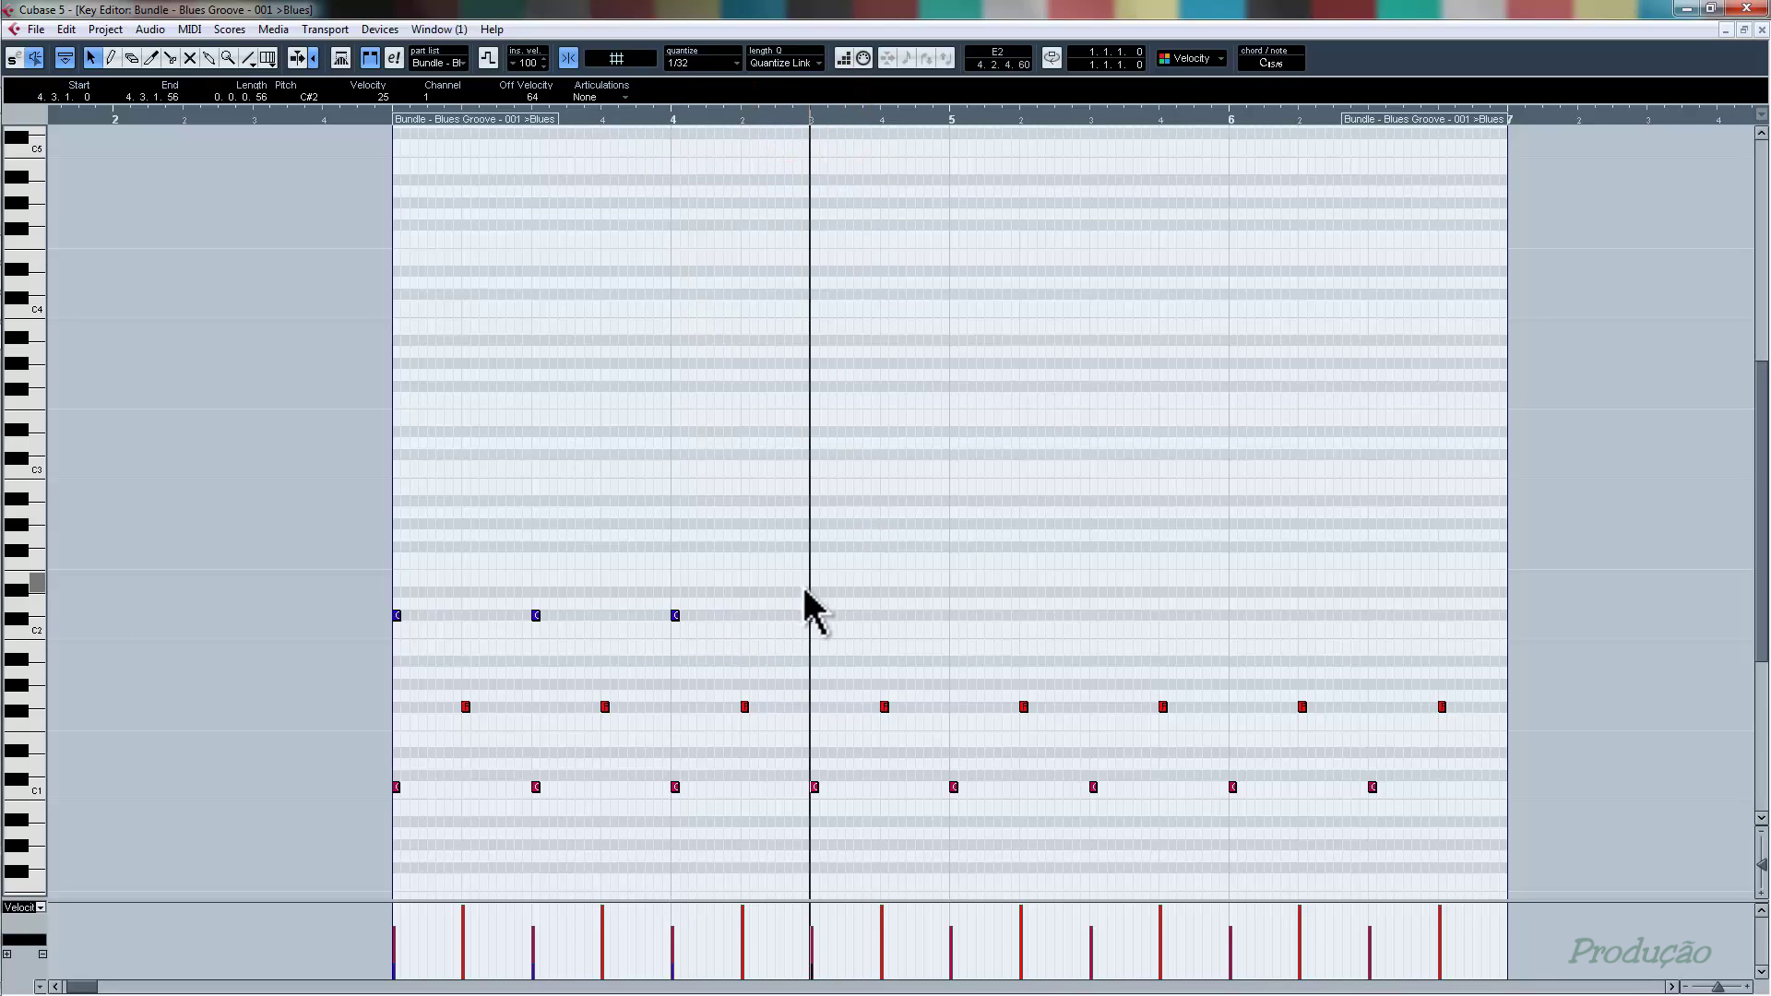
click(949, 119)
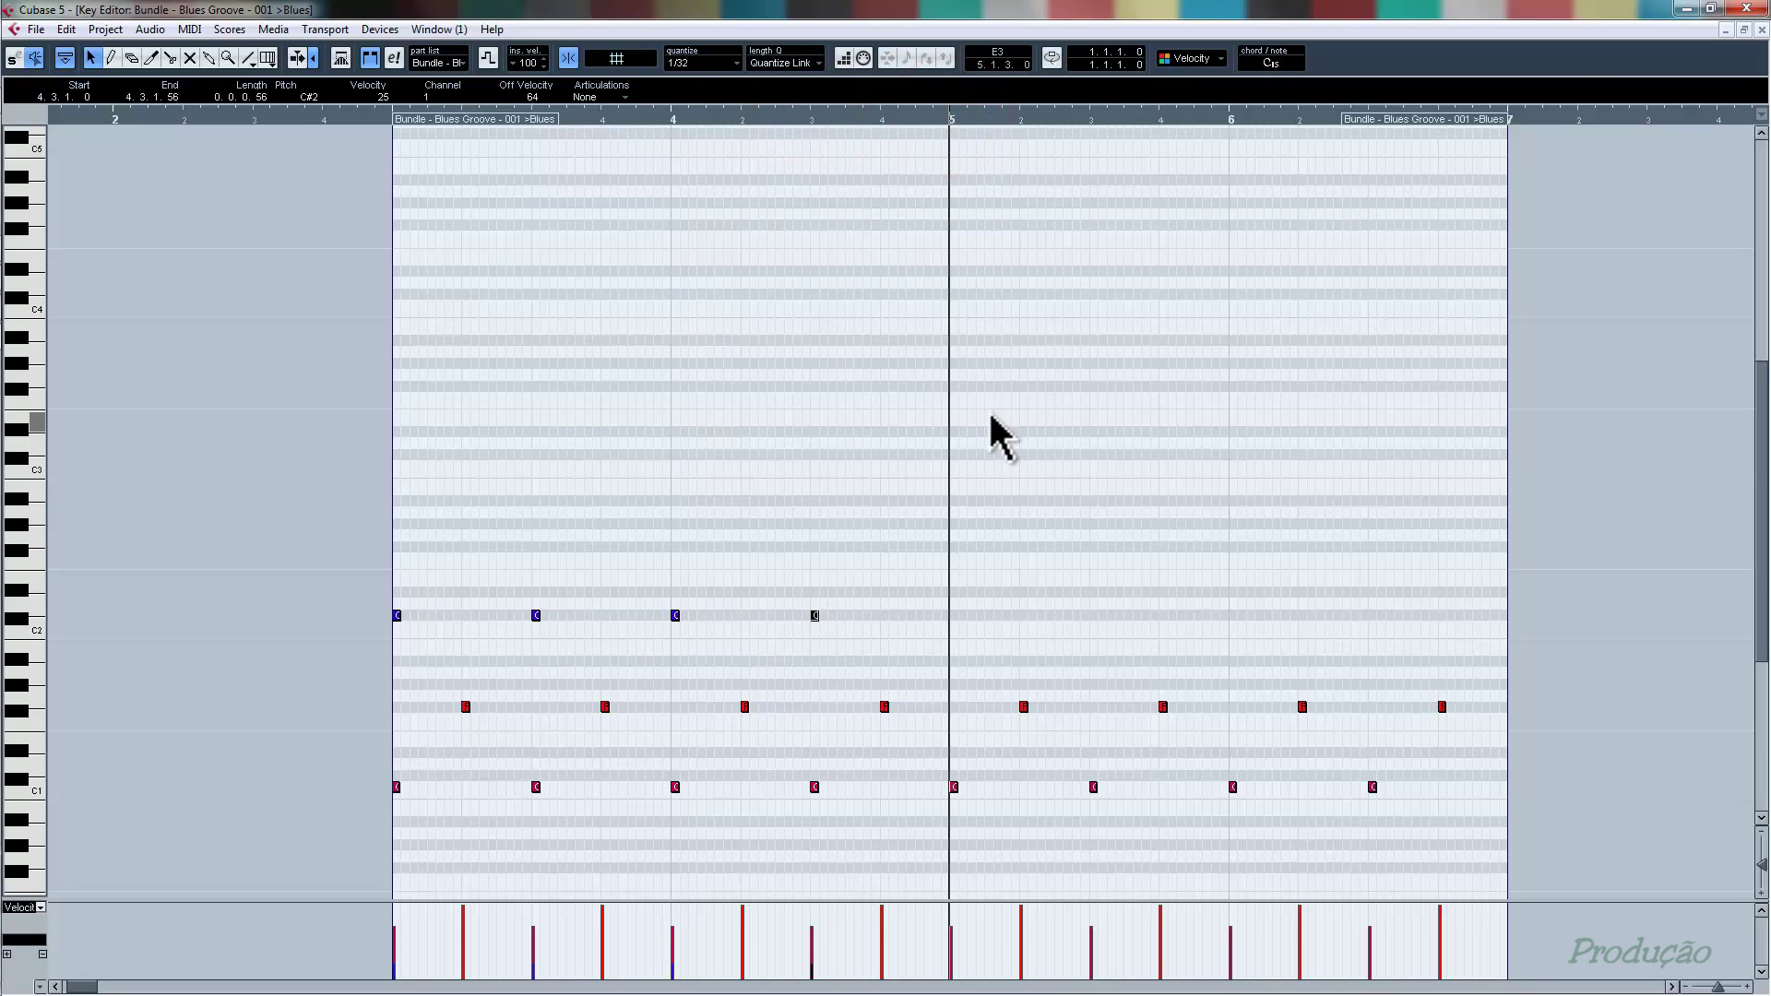
key(ctrl+v)
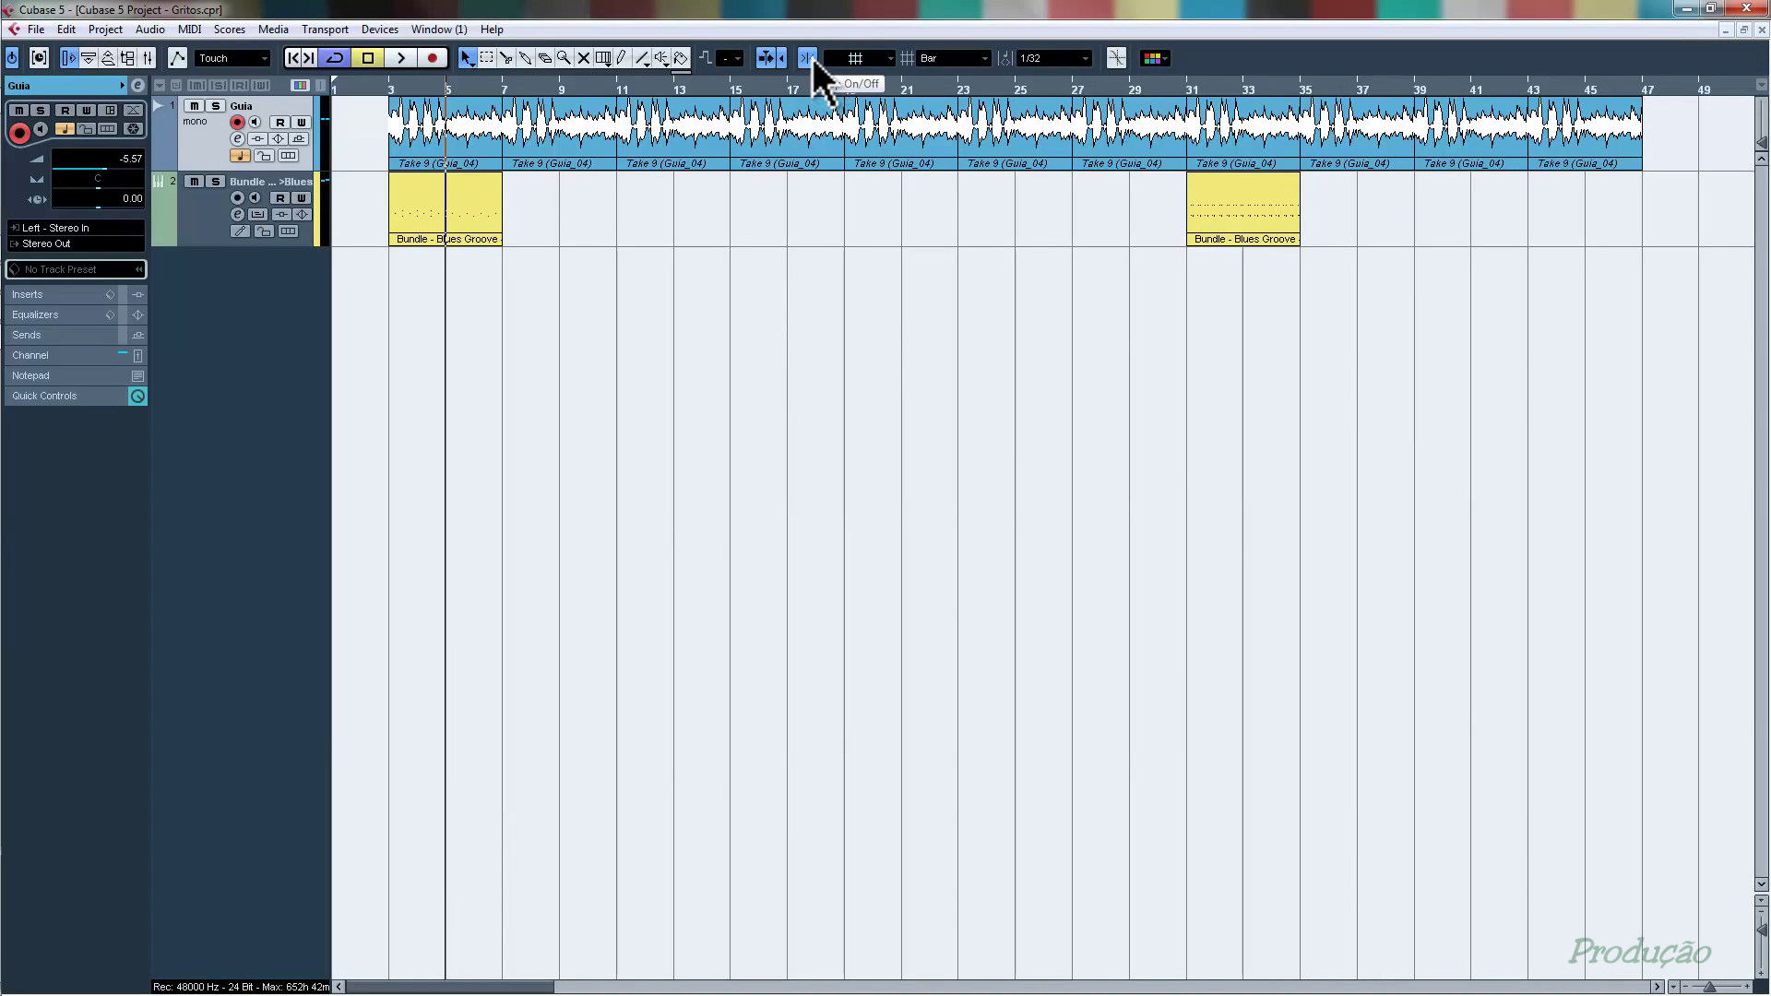
- In the project timeline, try placing the project cursor between bars 20 and 21 with the grid type on Bar
click(953, 89)
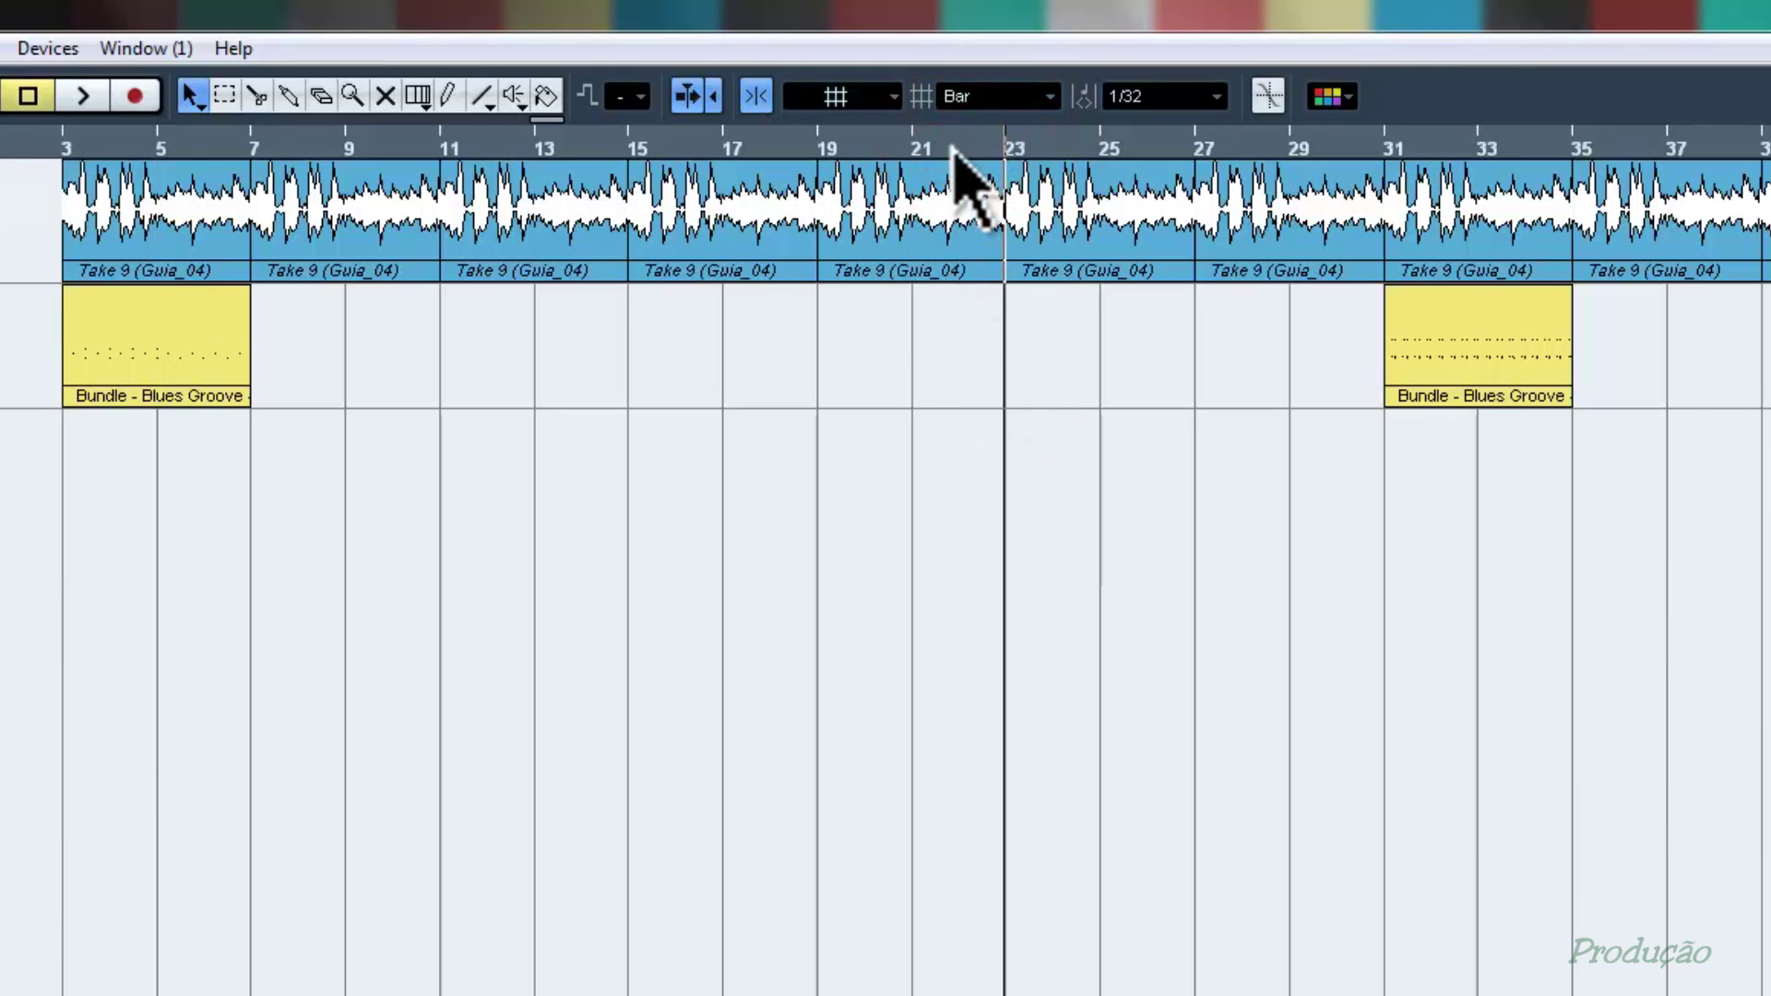
key(h)
key(h)
key(h)
key(h)
key(h)
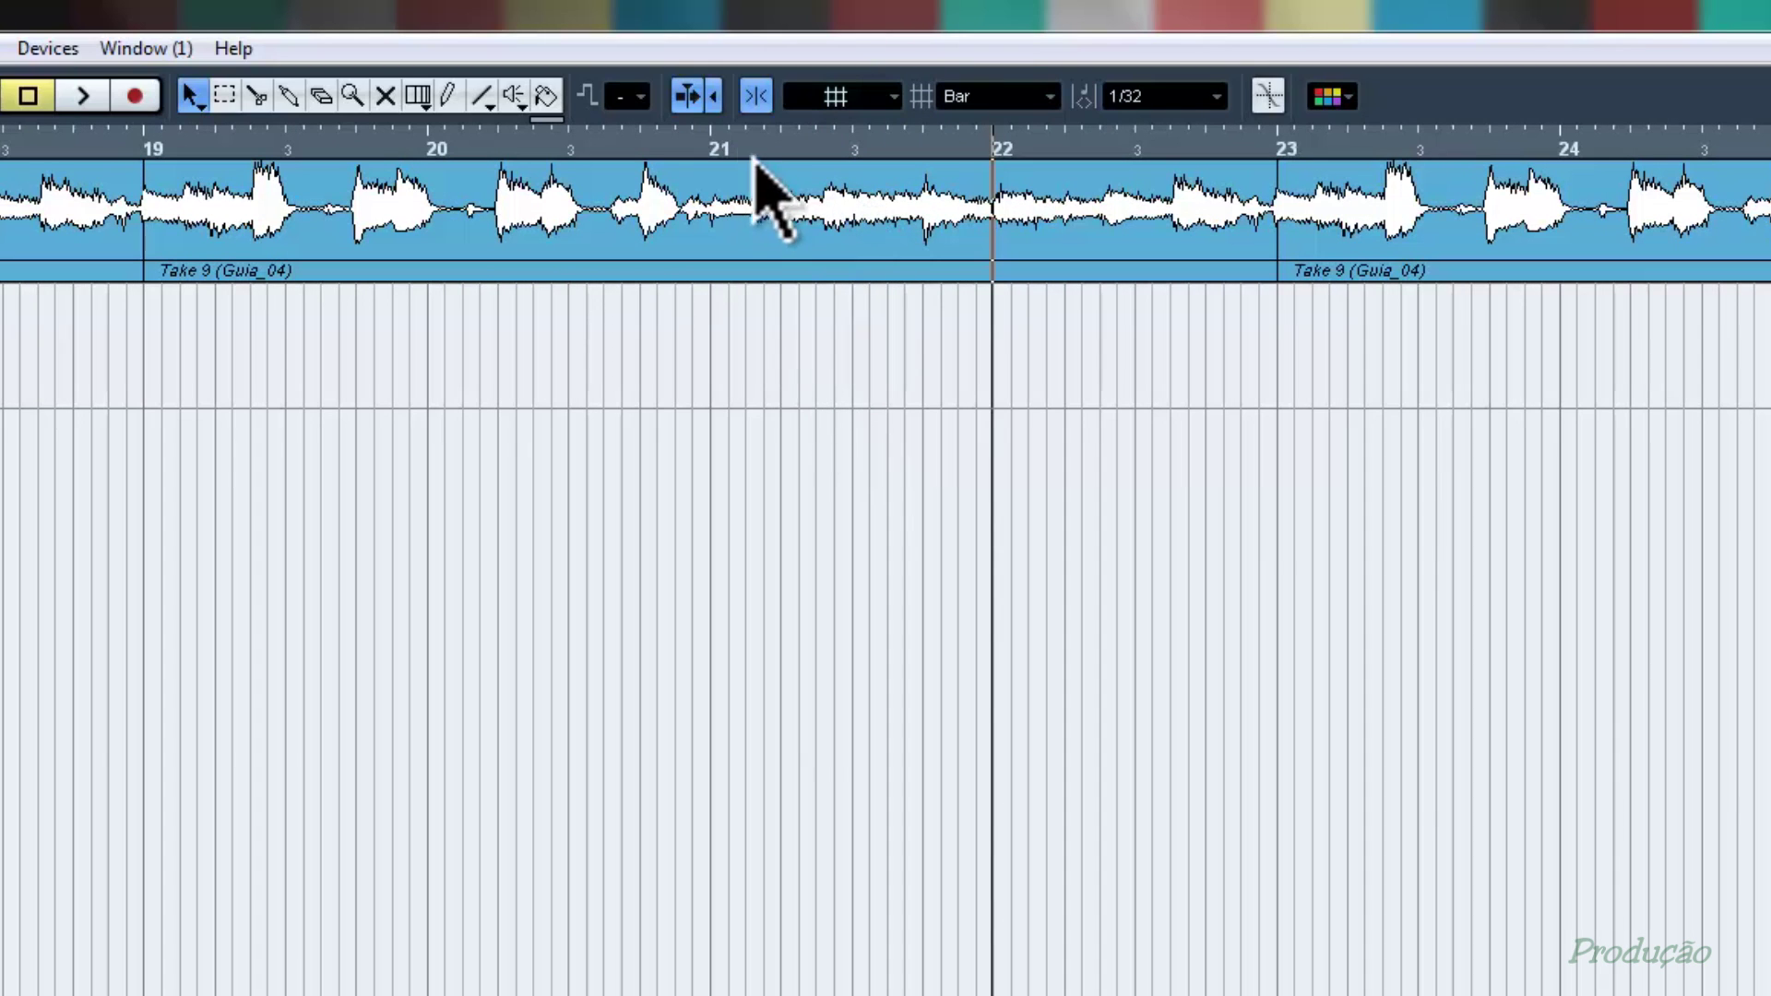
click(712, 148)
click(626, 148)
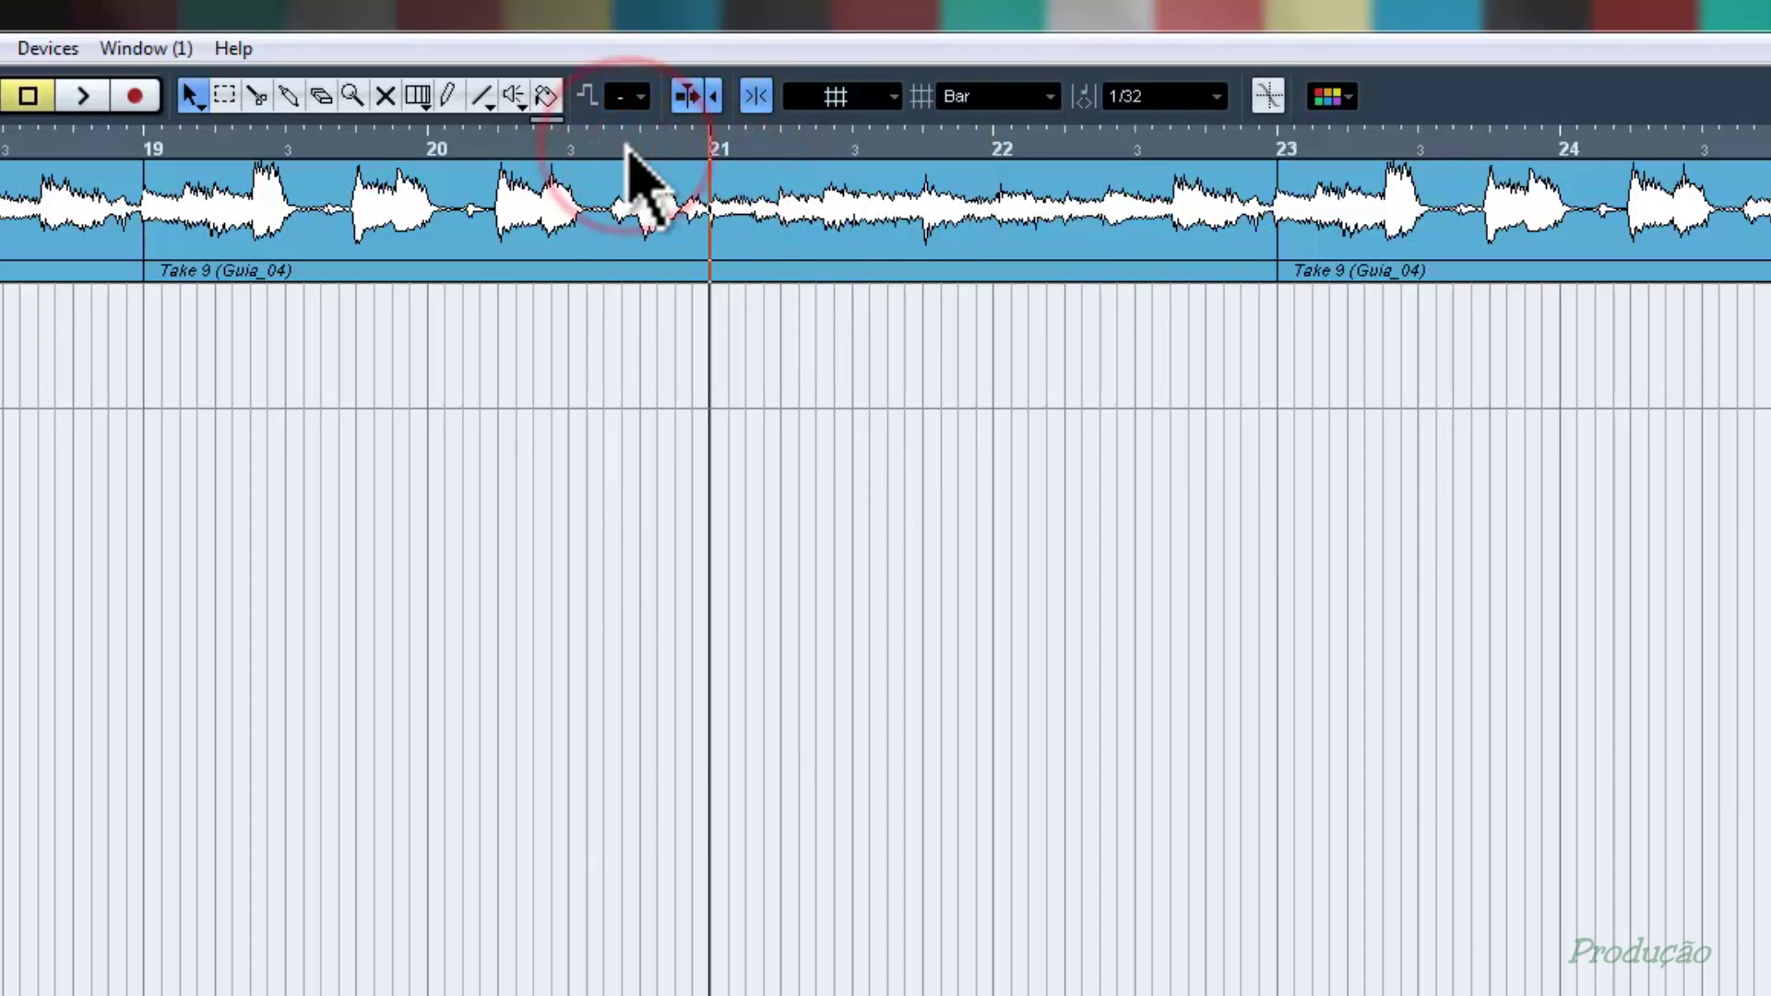
click(572, 146)
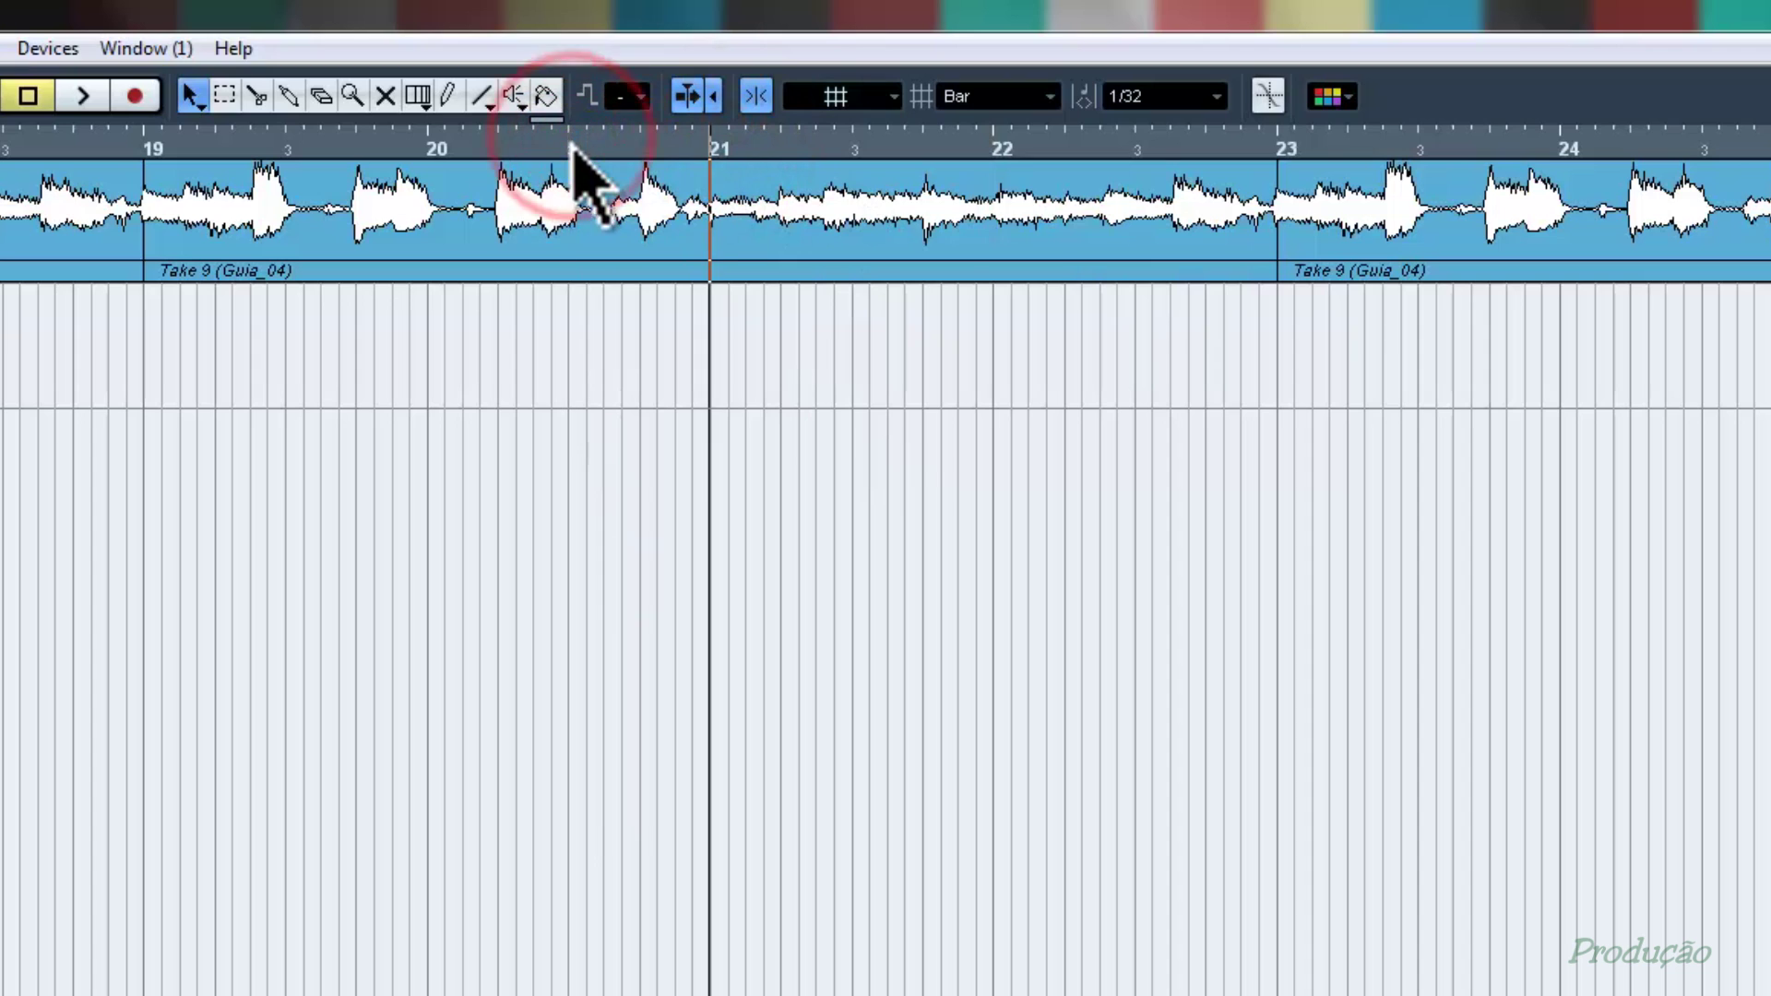
click(637, 146)
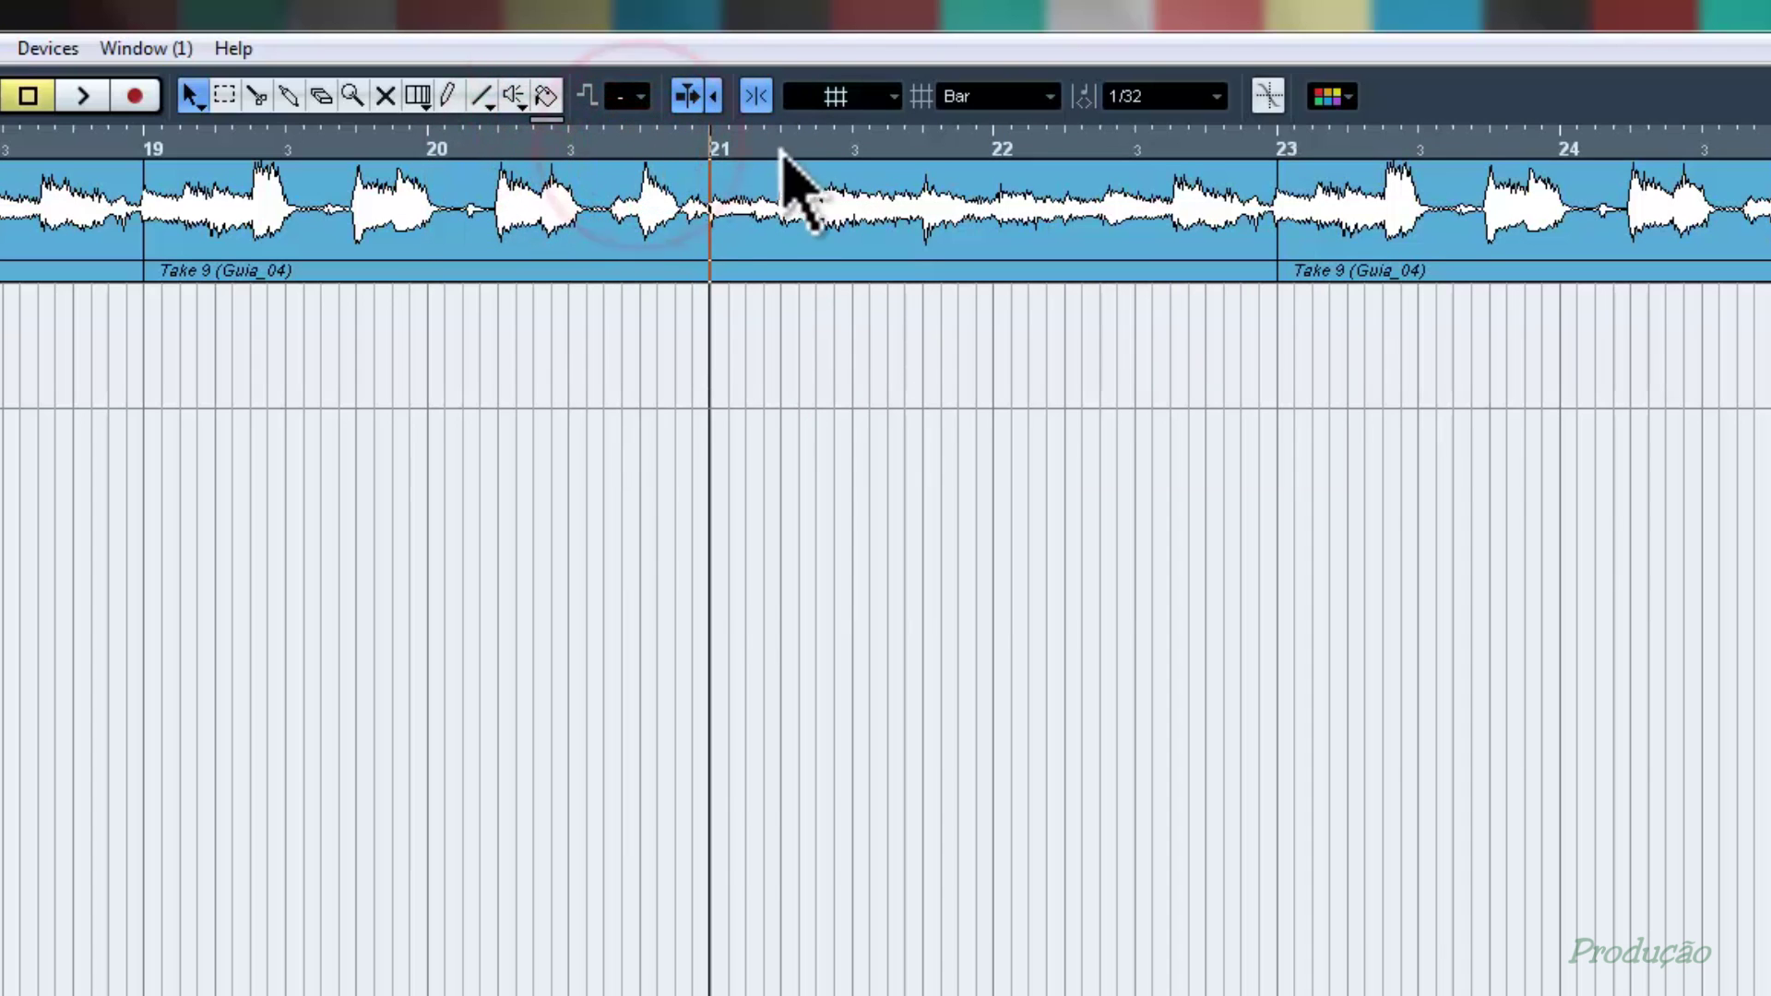
- Set the grid type to Use Quantize and step the project cursor through the 1/32 positions in bar 20 up to beat 4
click(1052, 96)
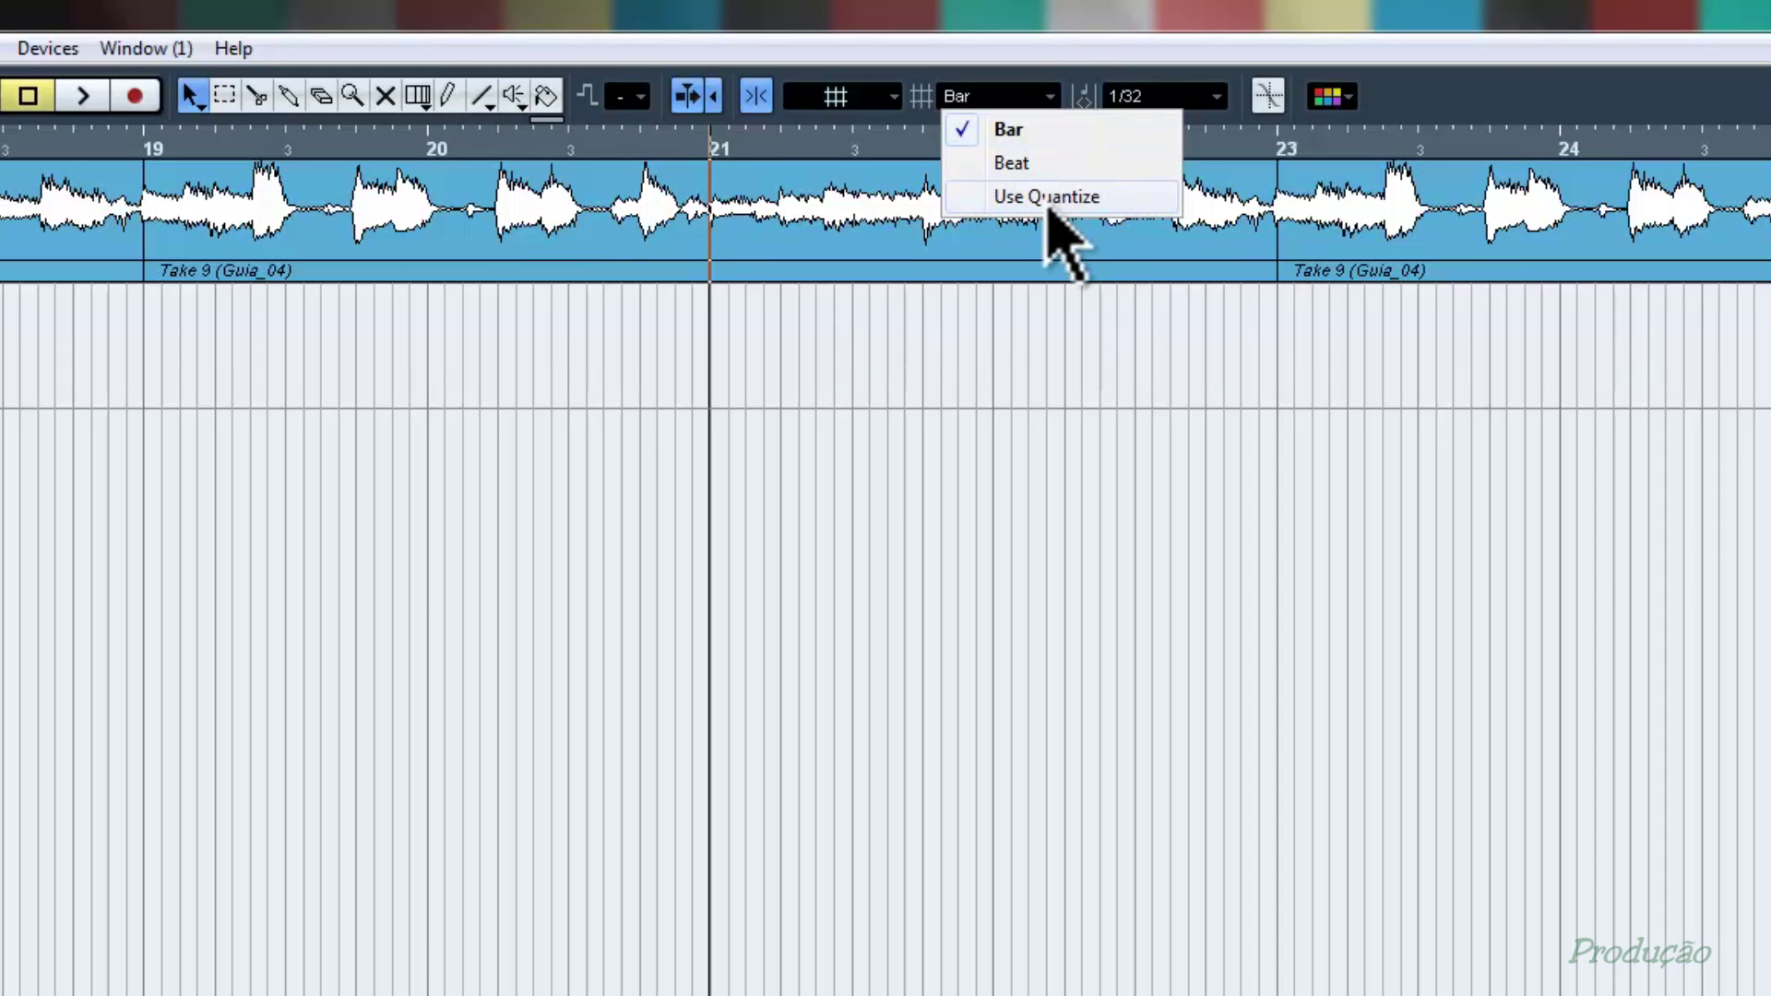
click(1068, 203)
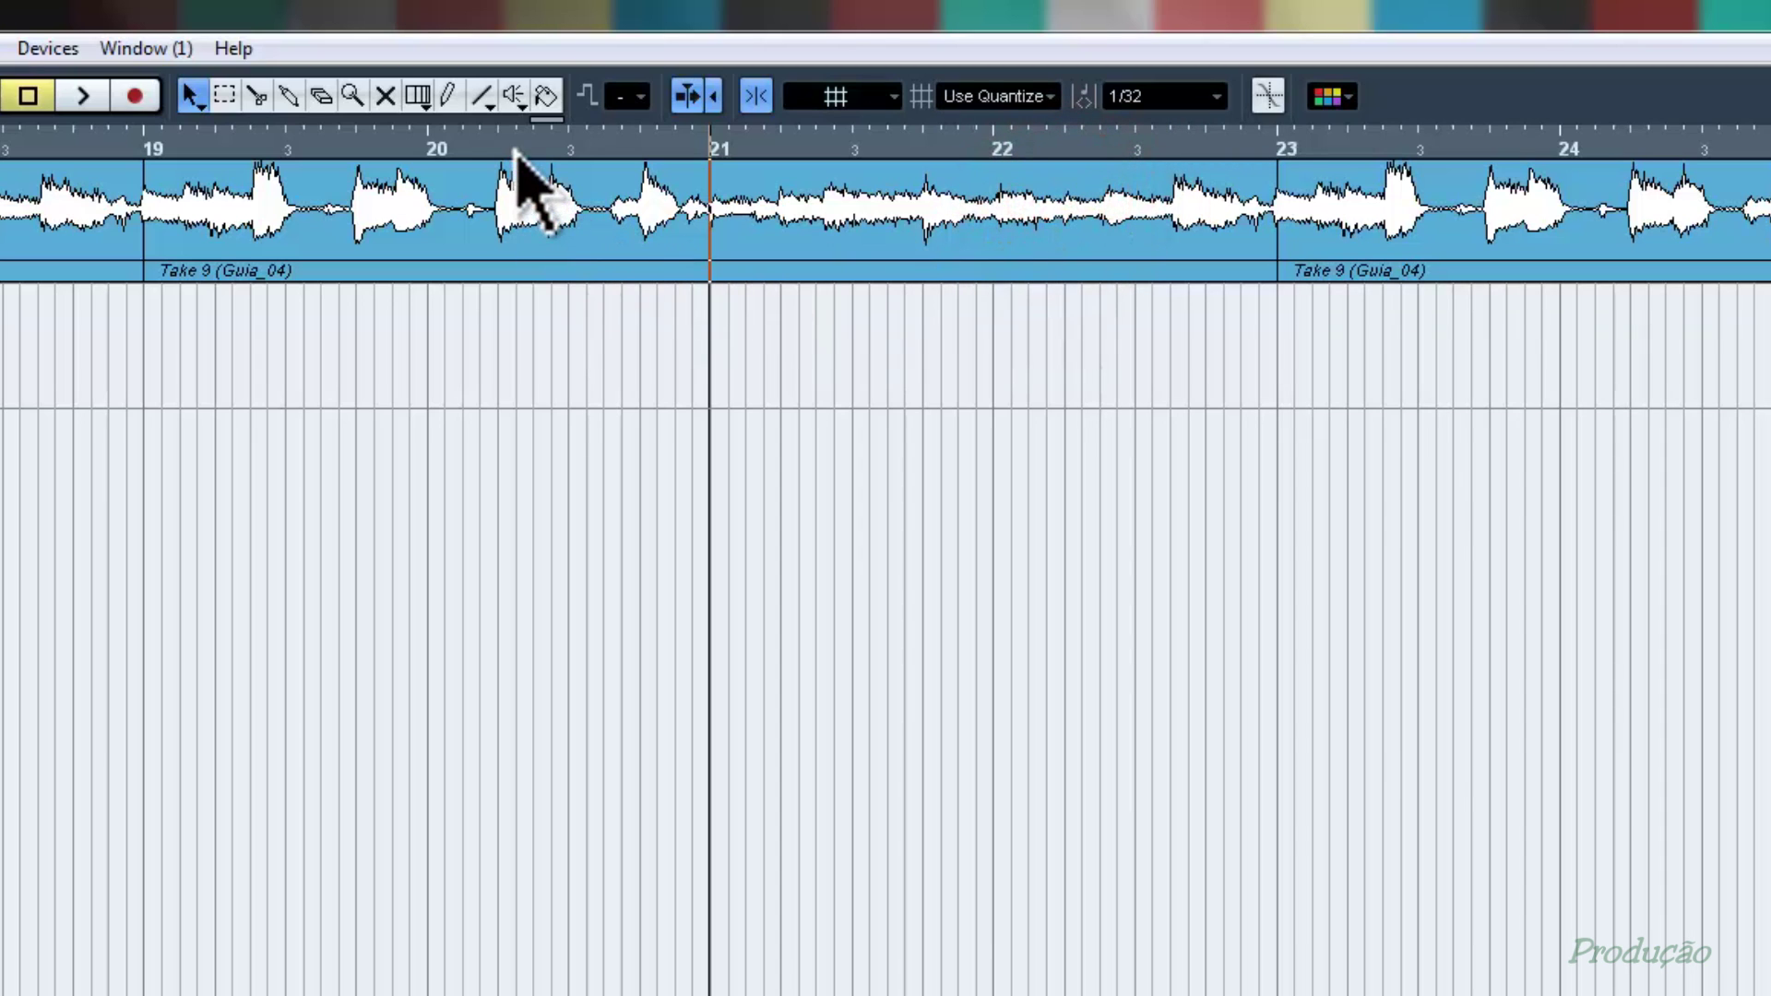
click(514, 148)
click(532, 148)
click(548, 147)
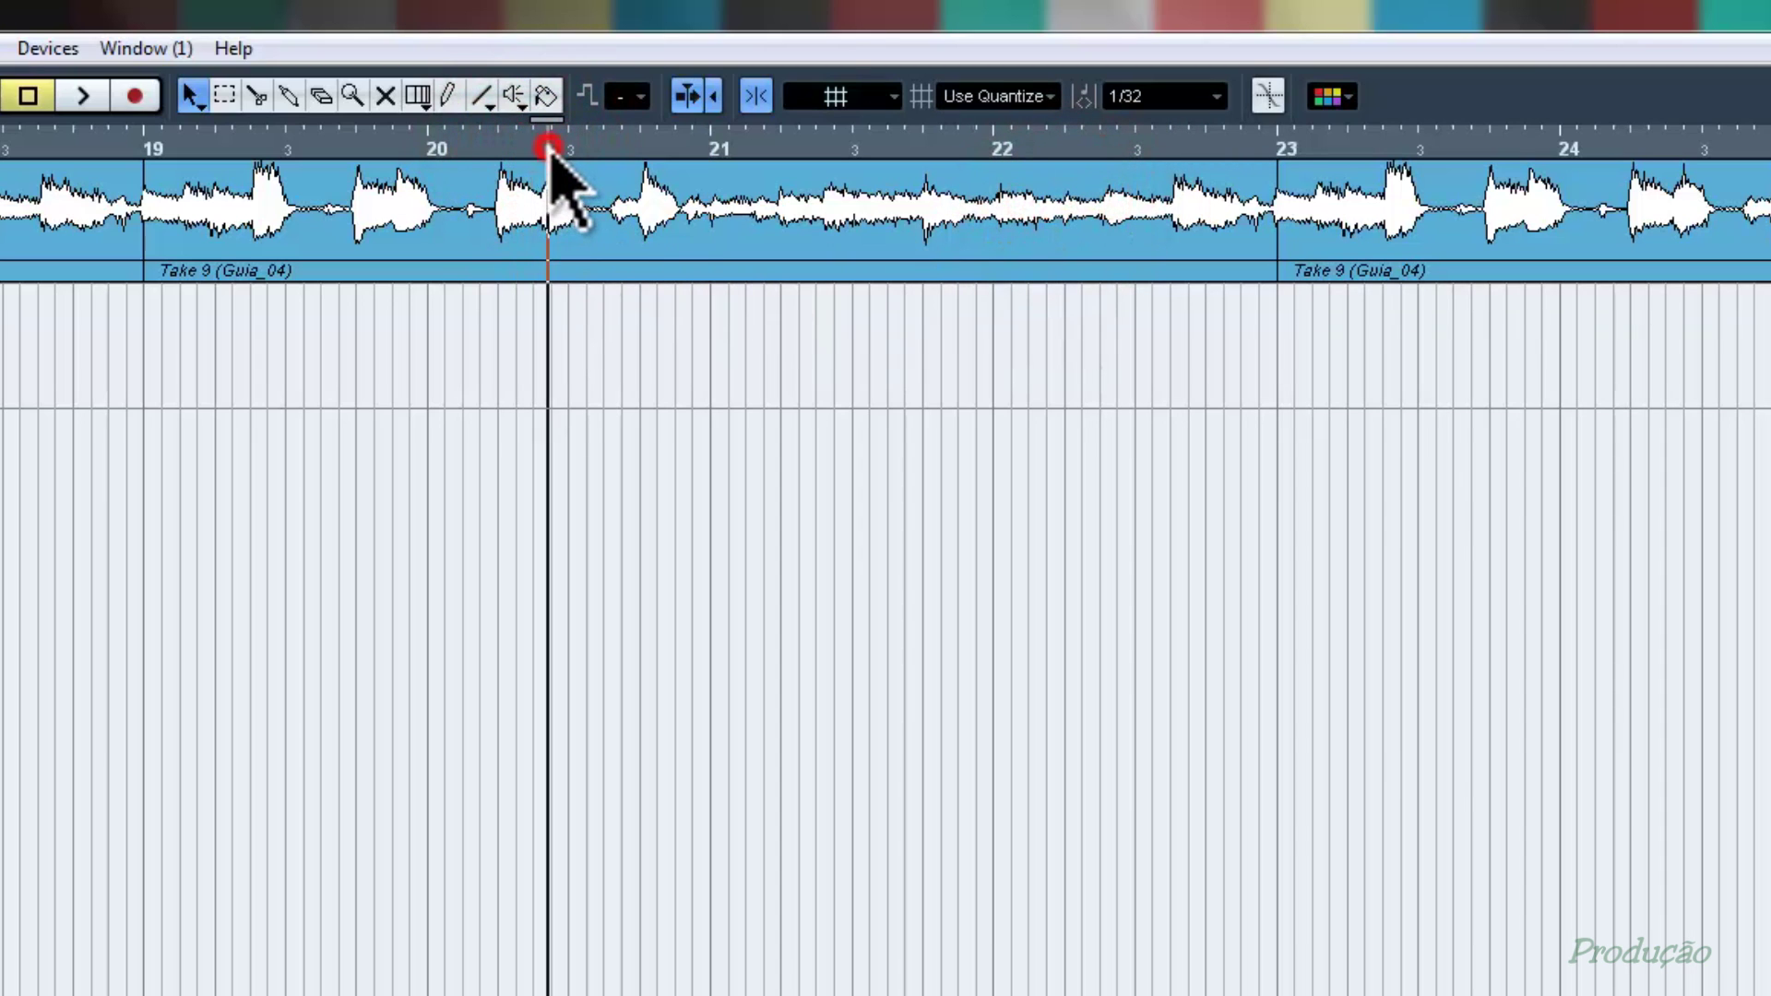
click(568, 147)
click(588, 148)
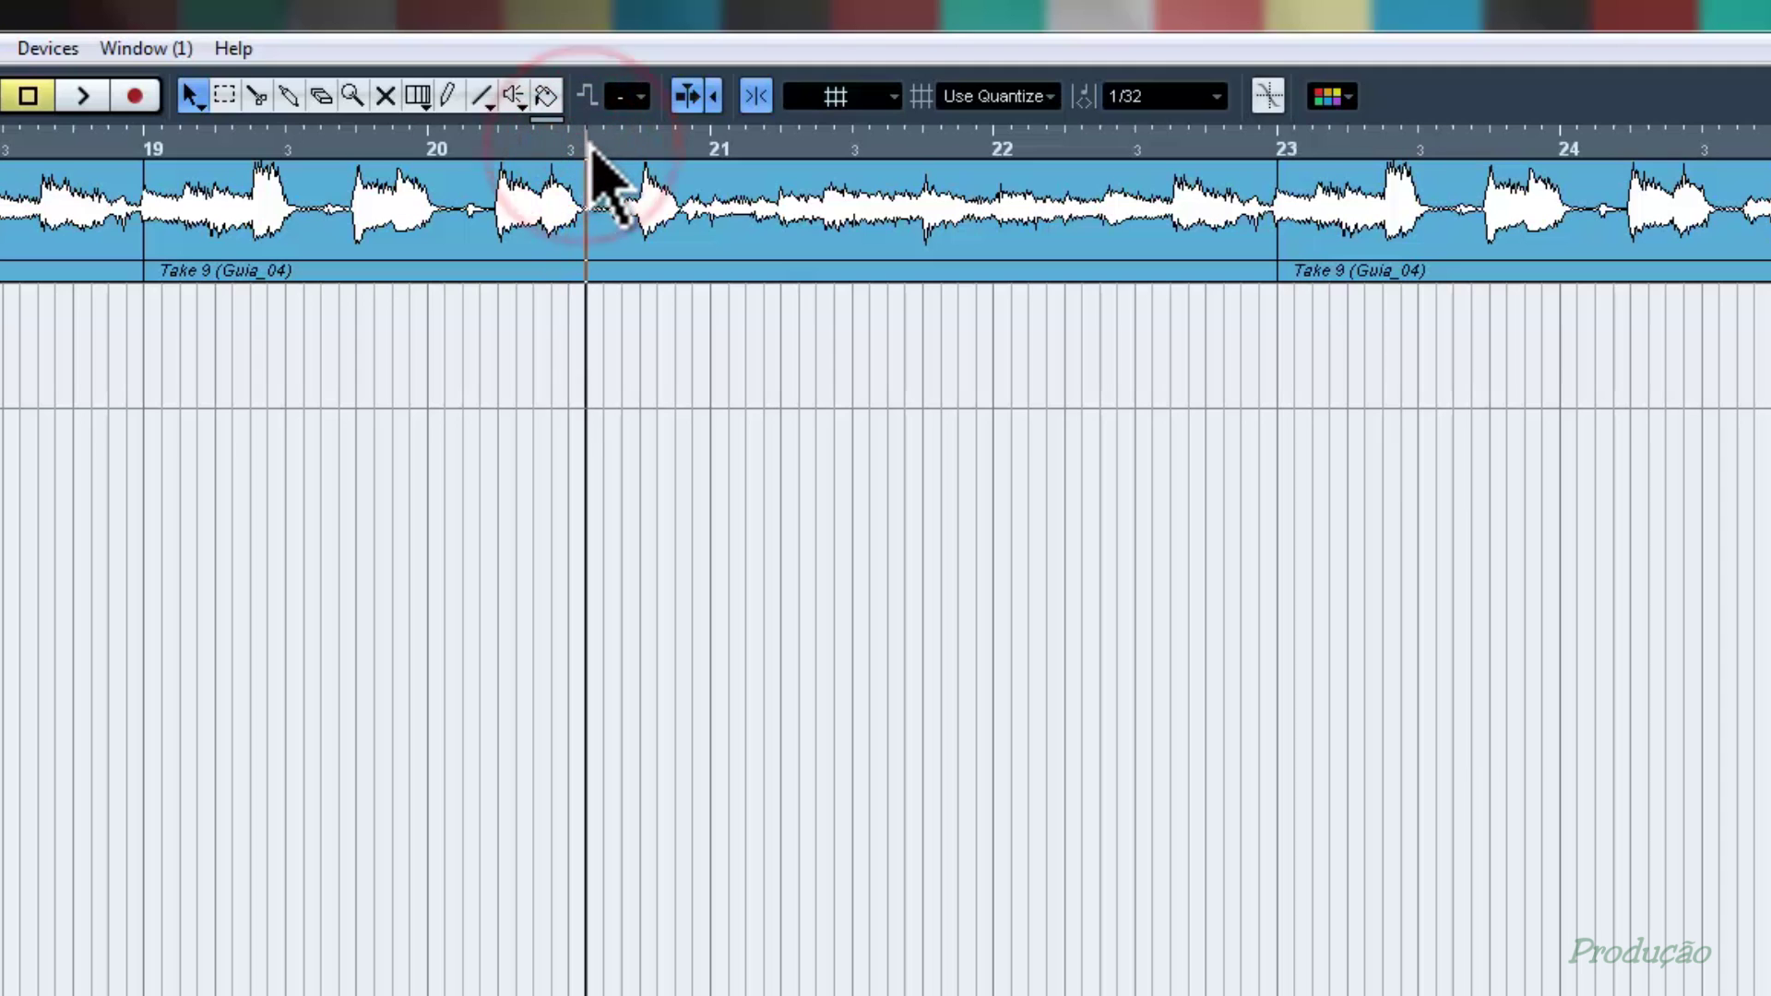
click(611, 148)
click(620, 148)
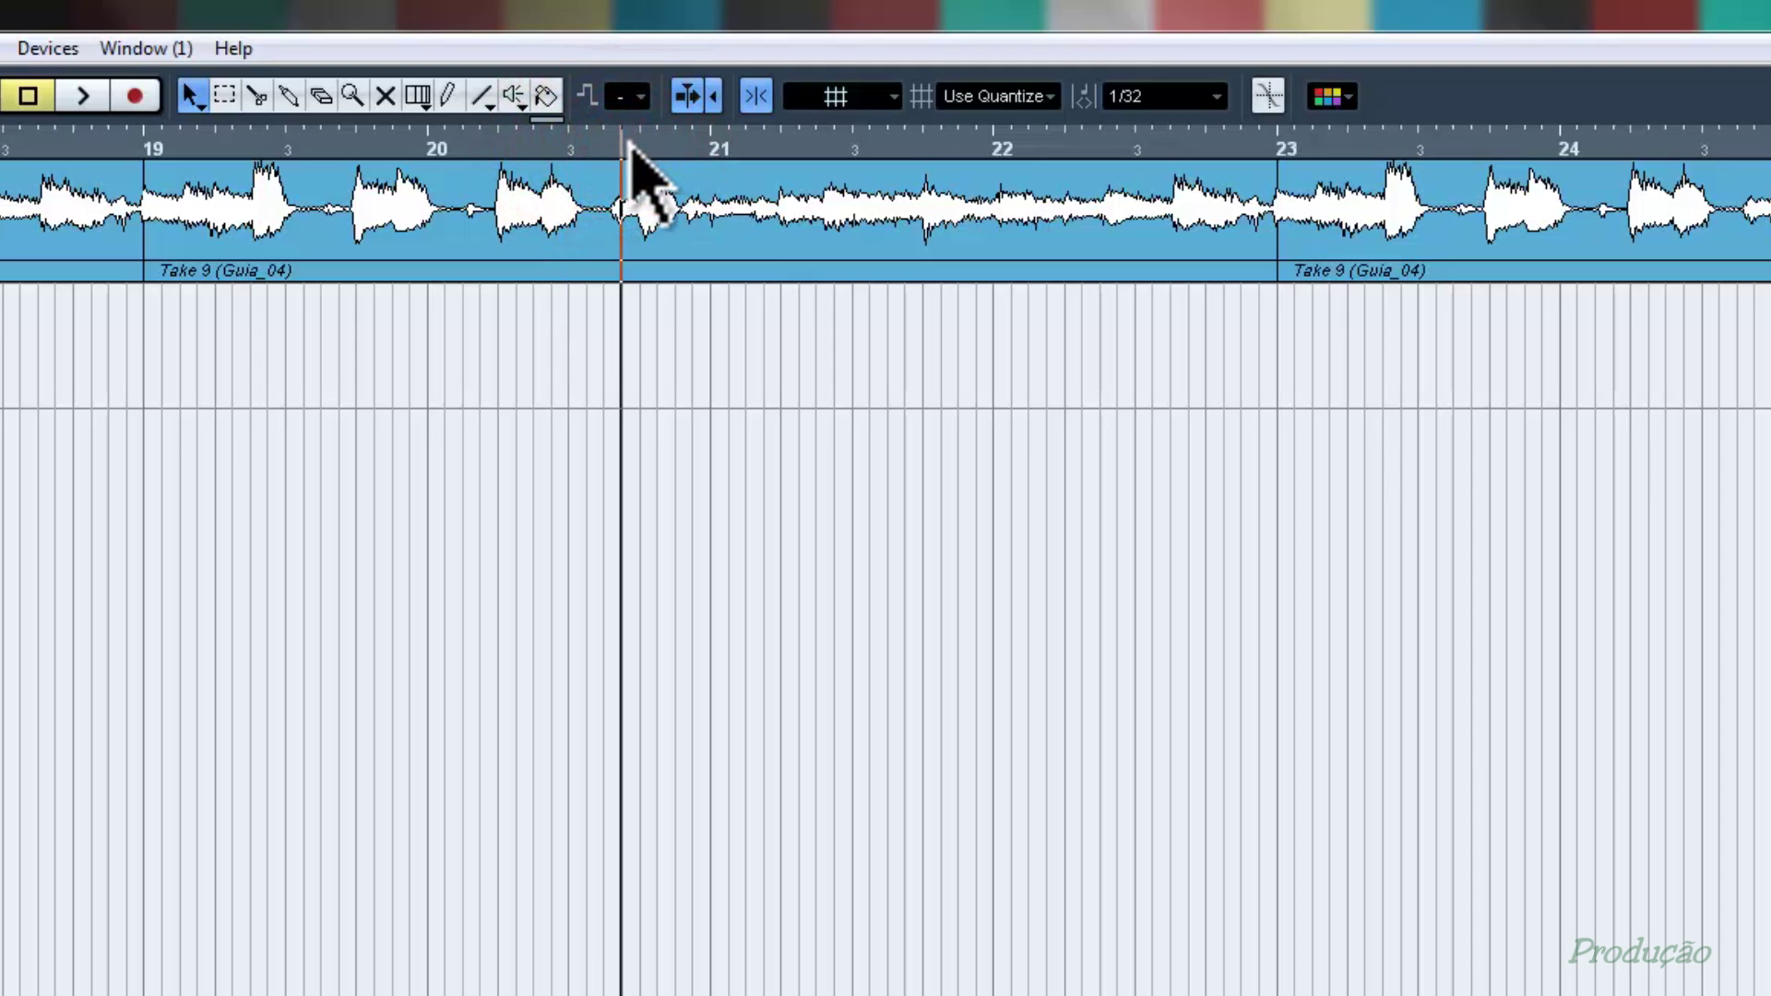
click(641, 148)
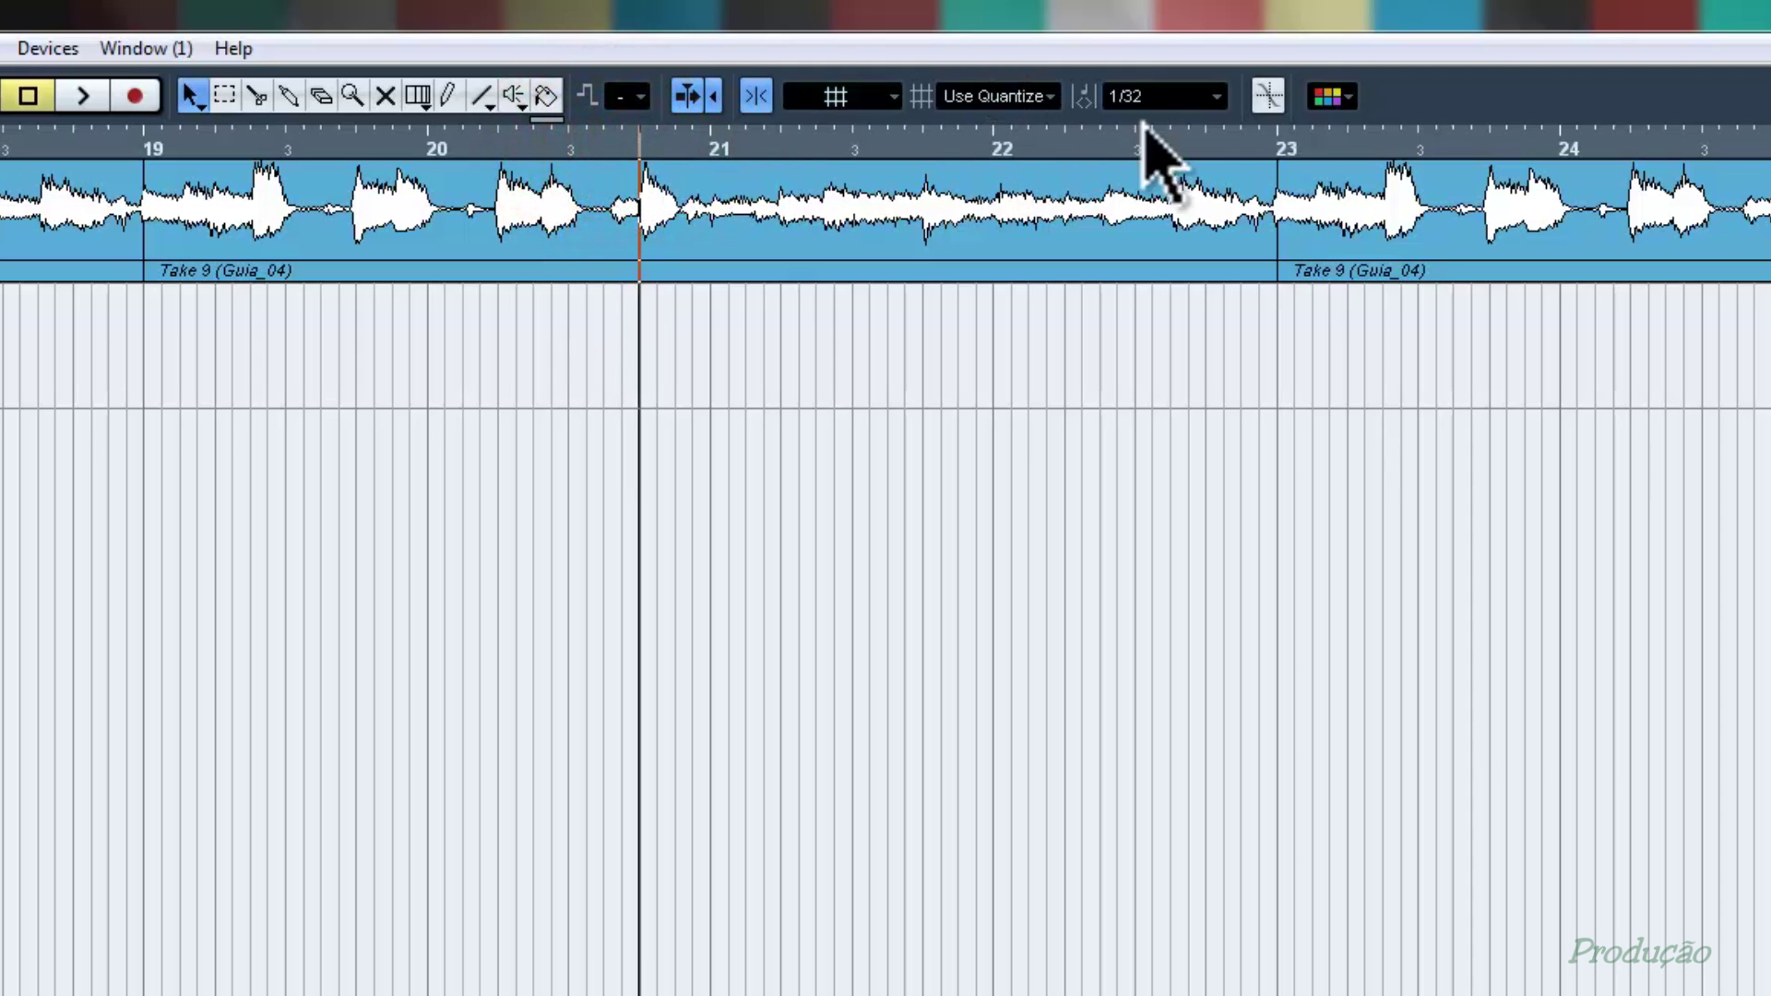
- Set the quantize value to 1/16 and place the project cursor on beat 3 of bar 21
click(1217, 98)
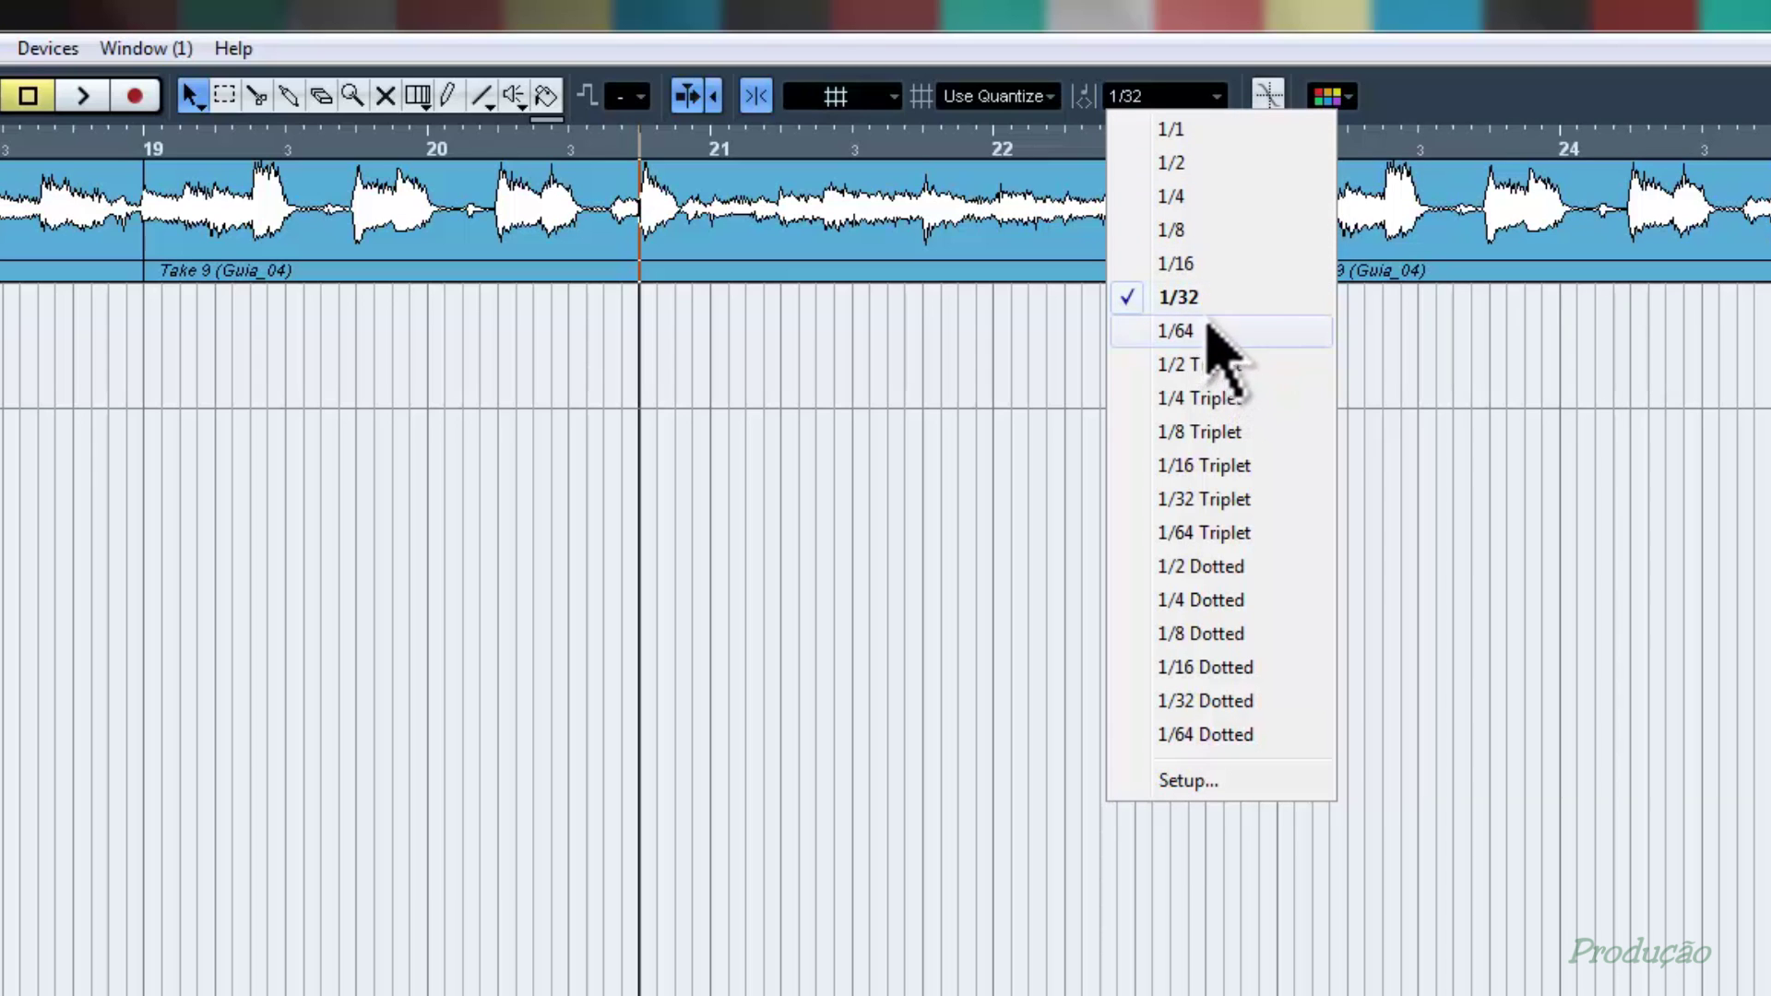
click(922, 428)
click(1165, 96)
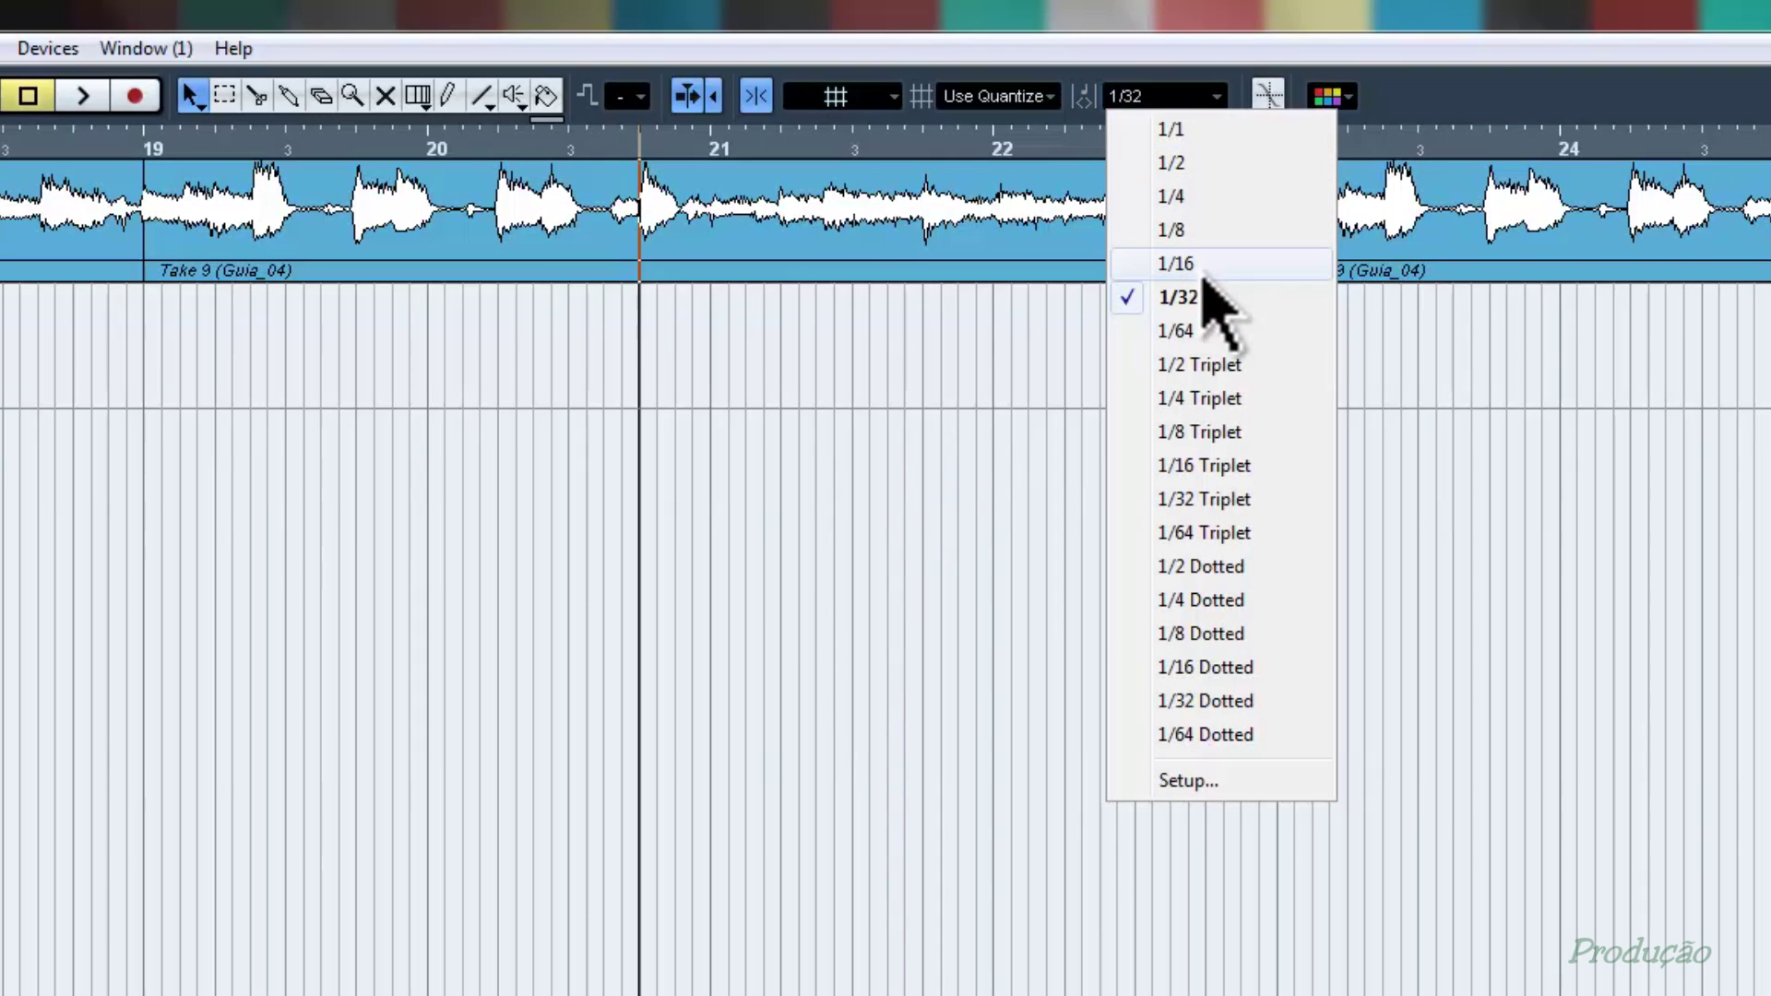
click(1210, 265)
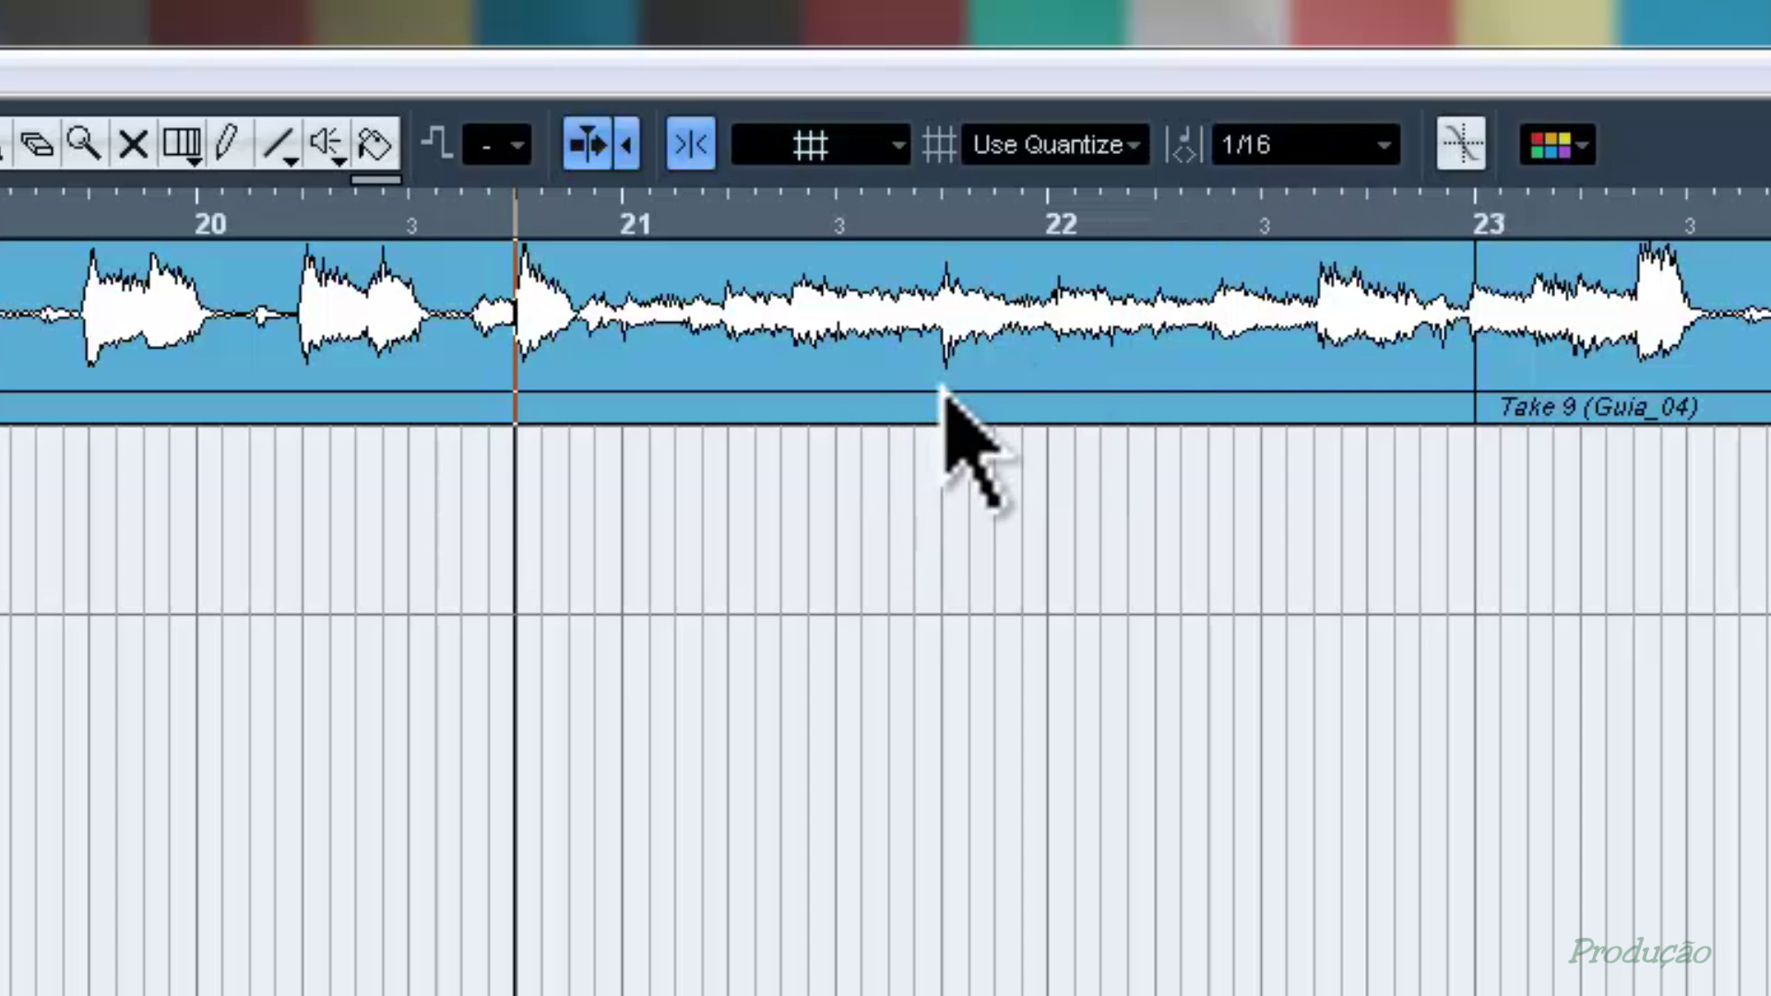
drag(835, 226, 835, 340)
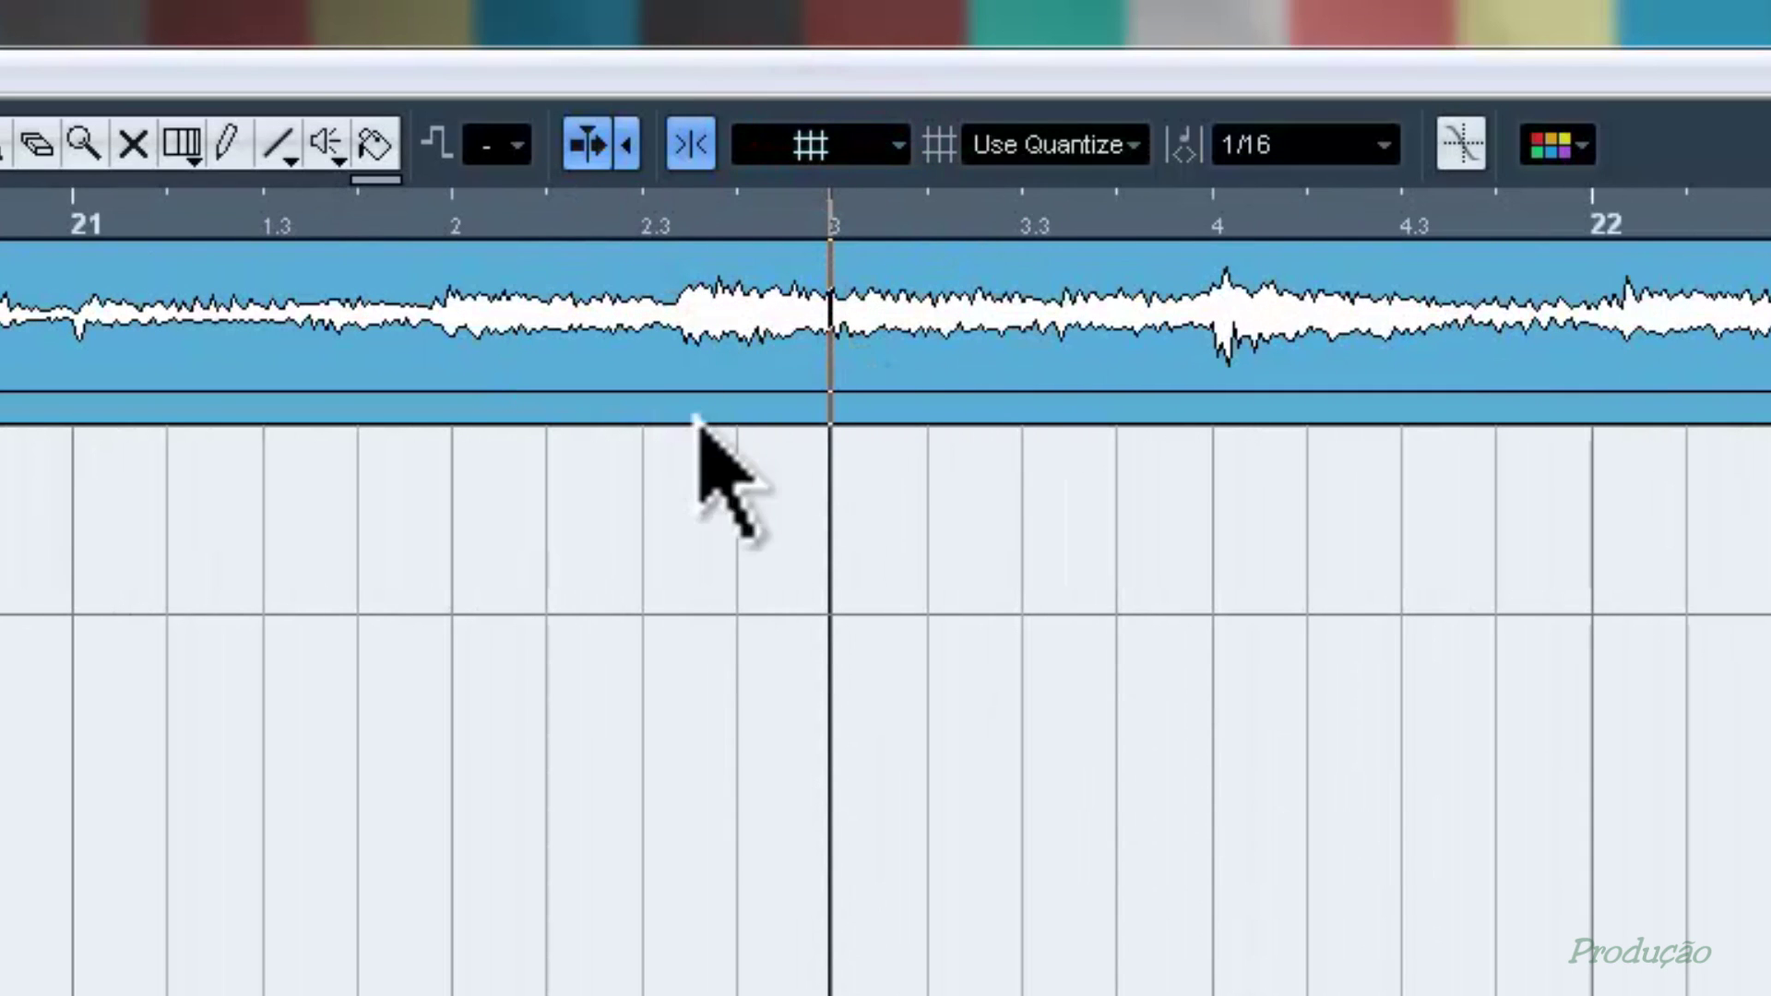
- Set the left and right locators to span bar 21 in the project timeline
drag(73, 192, 1587, 191)
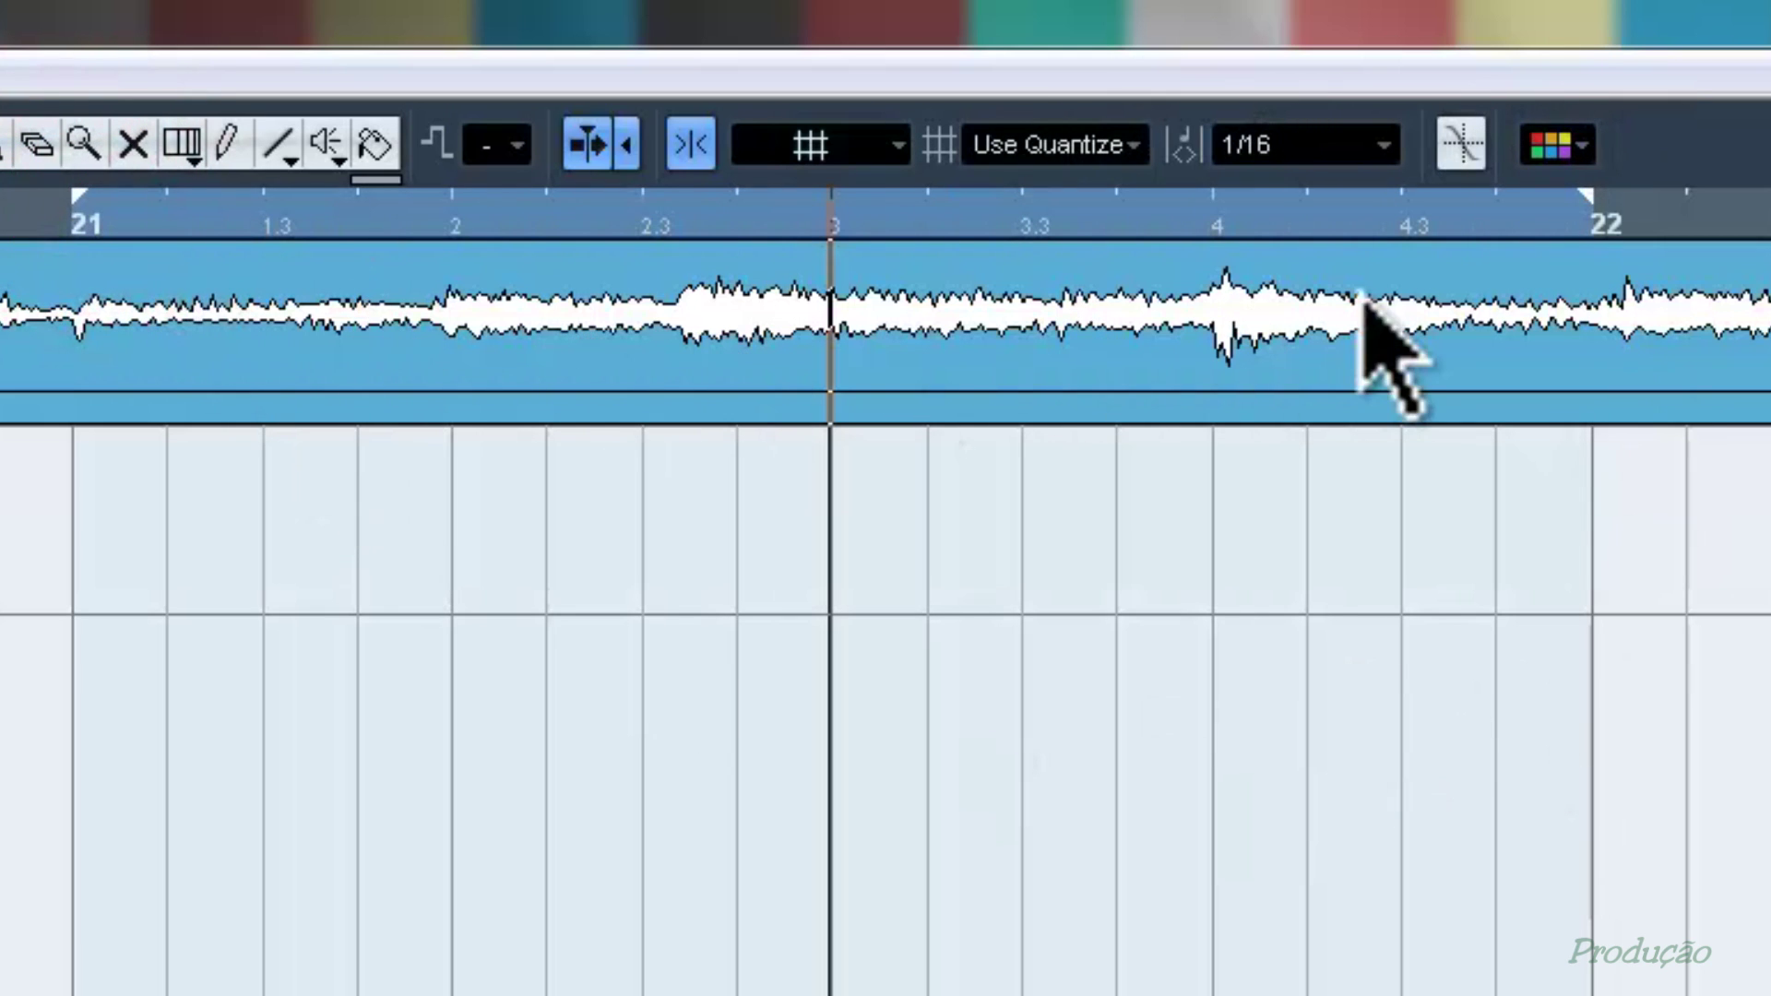
scroll(1046, 477, down, 1)
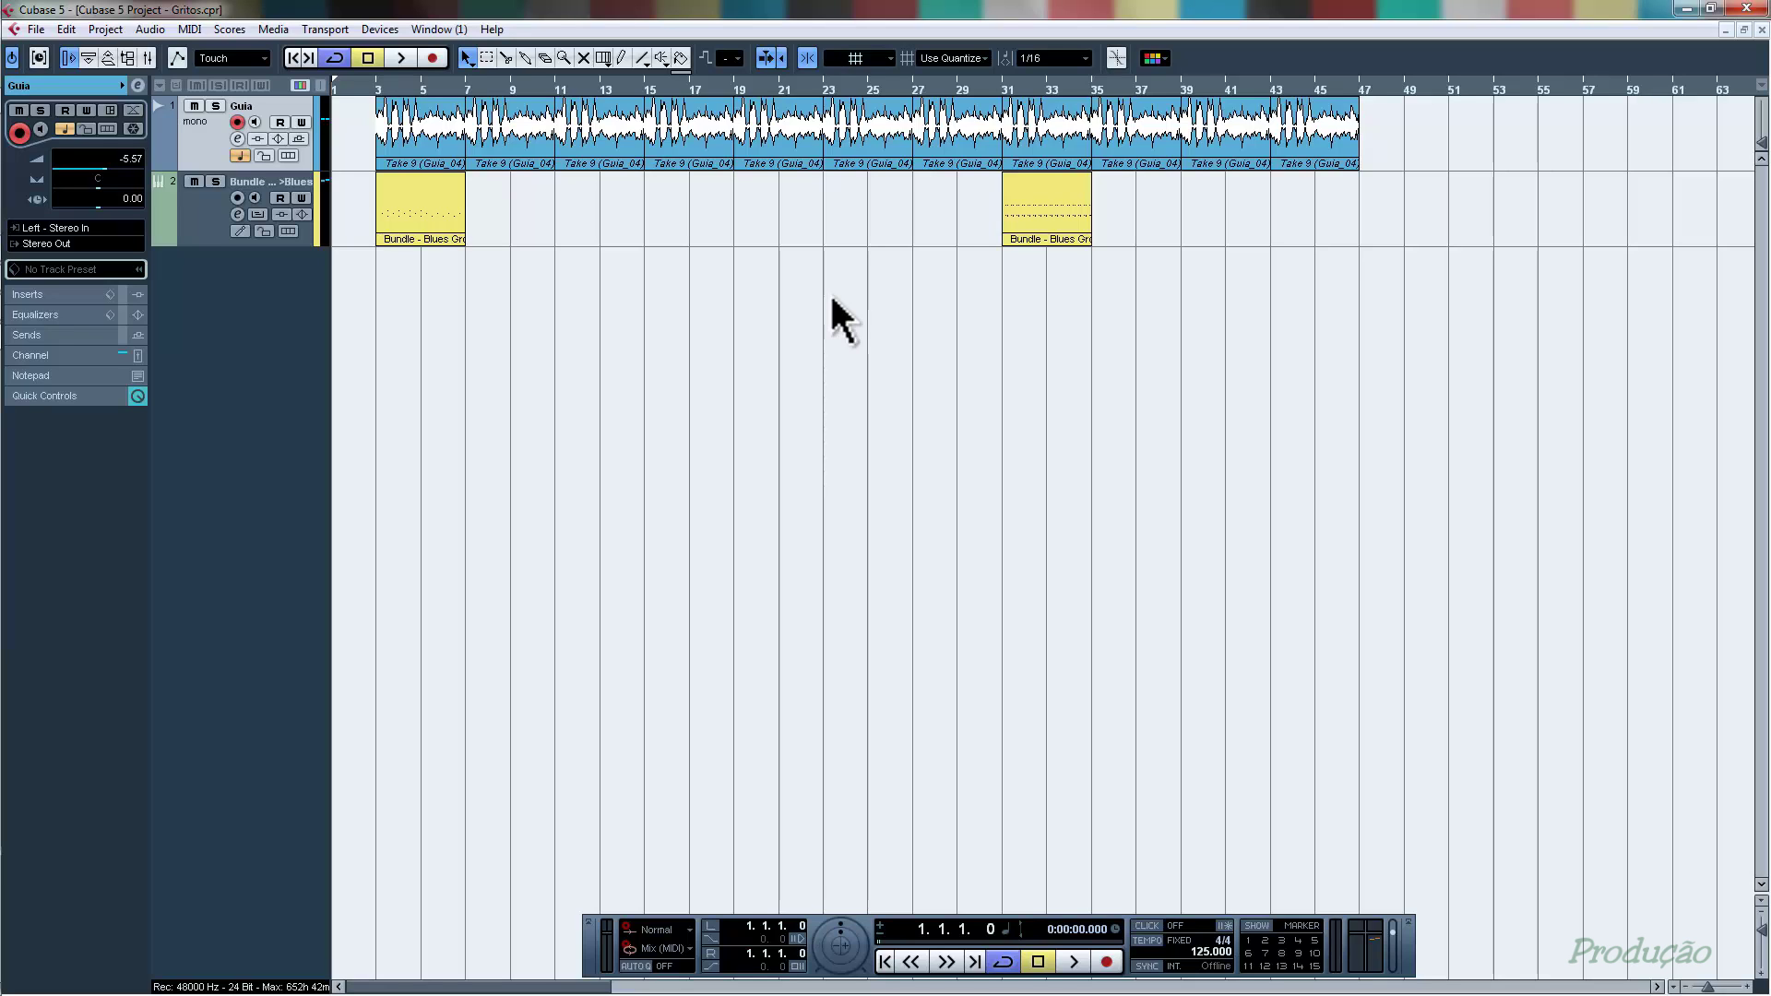
- Open the Blues Groove part at bar 3 in the Key Editor and set its quantize value to 1/64
double_click(432, 211)
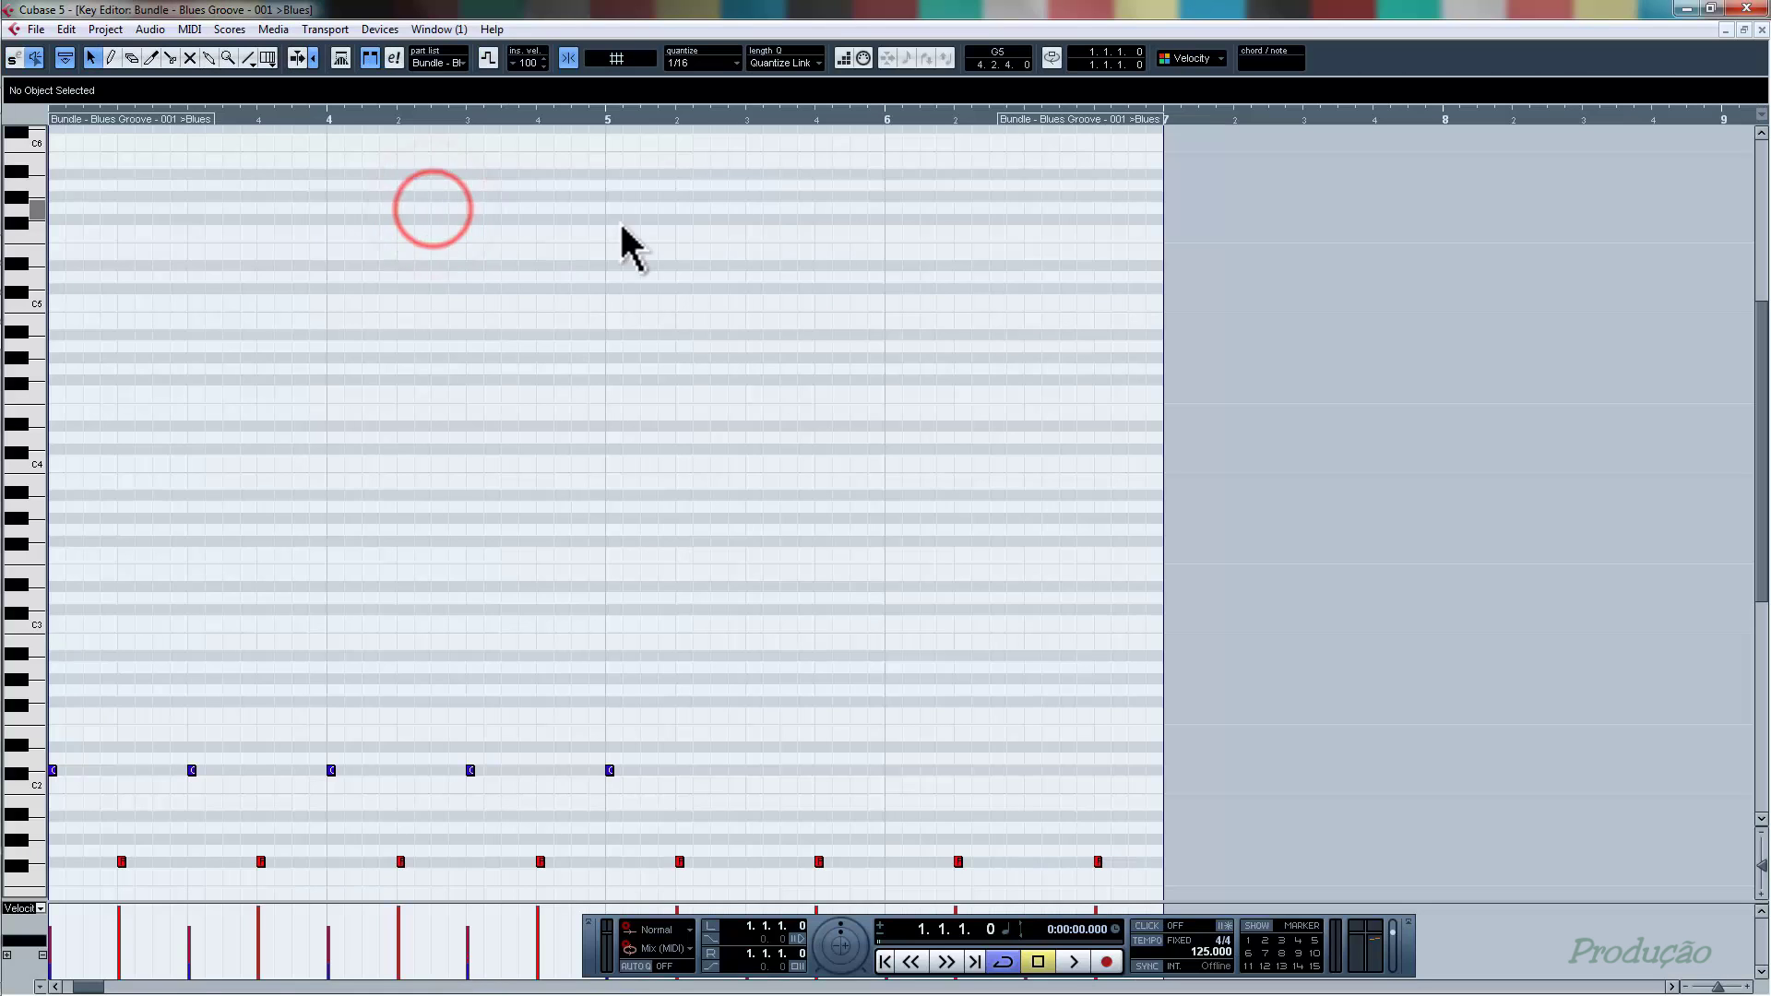
scroll(712, 200, left, 3)
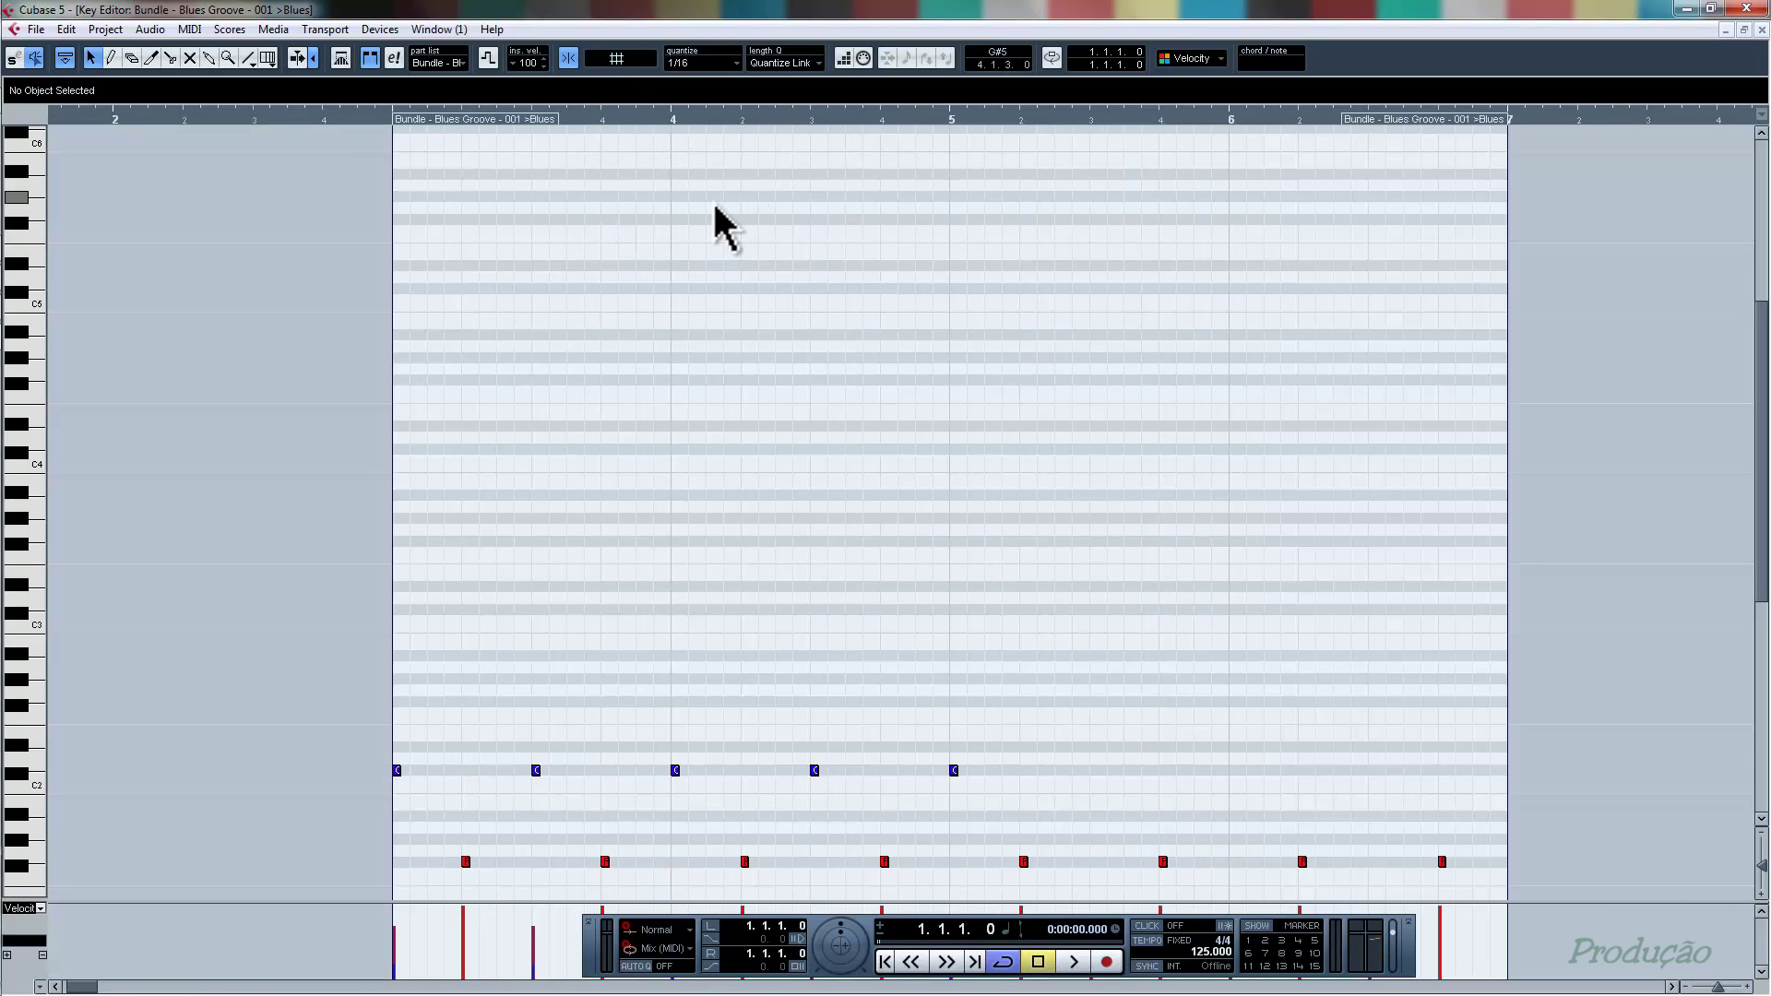
scroll(712, 199, down, 3)
click(737, 62)
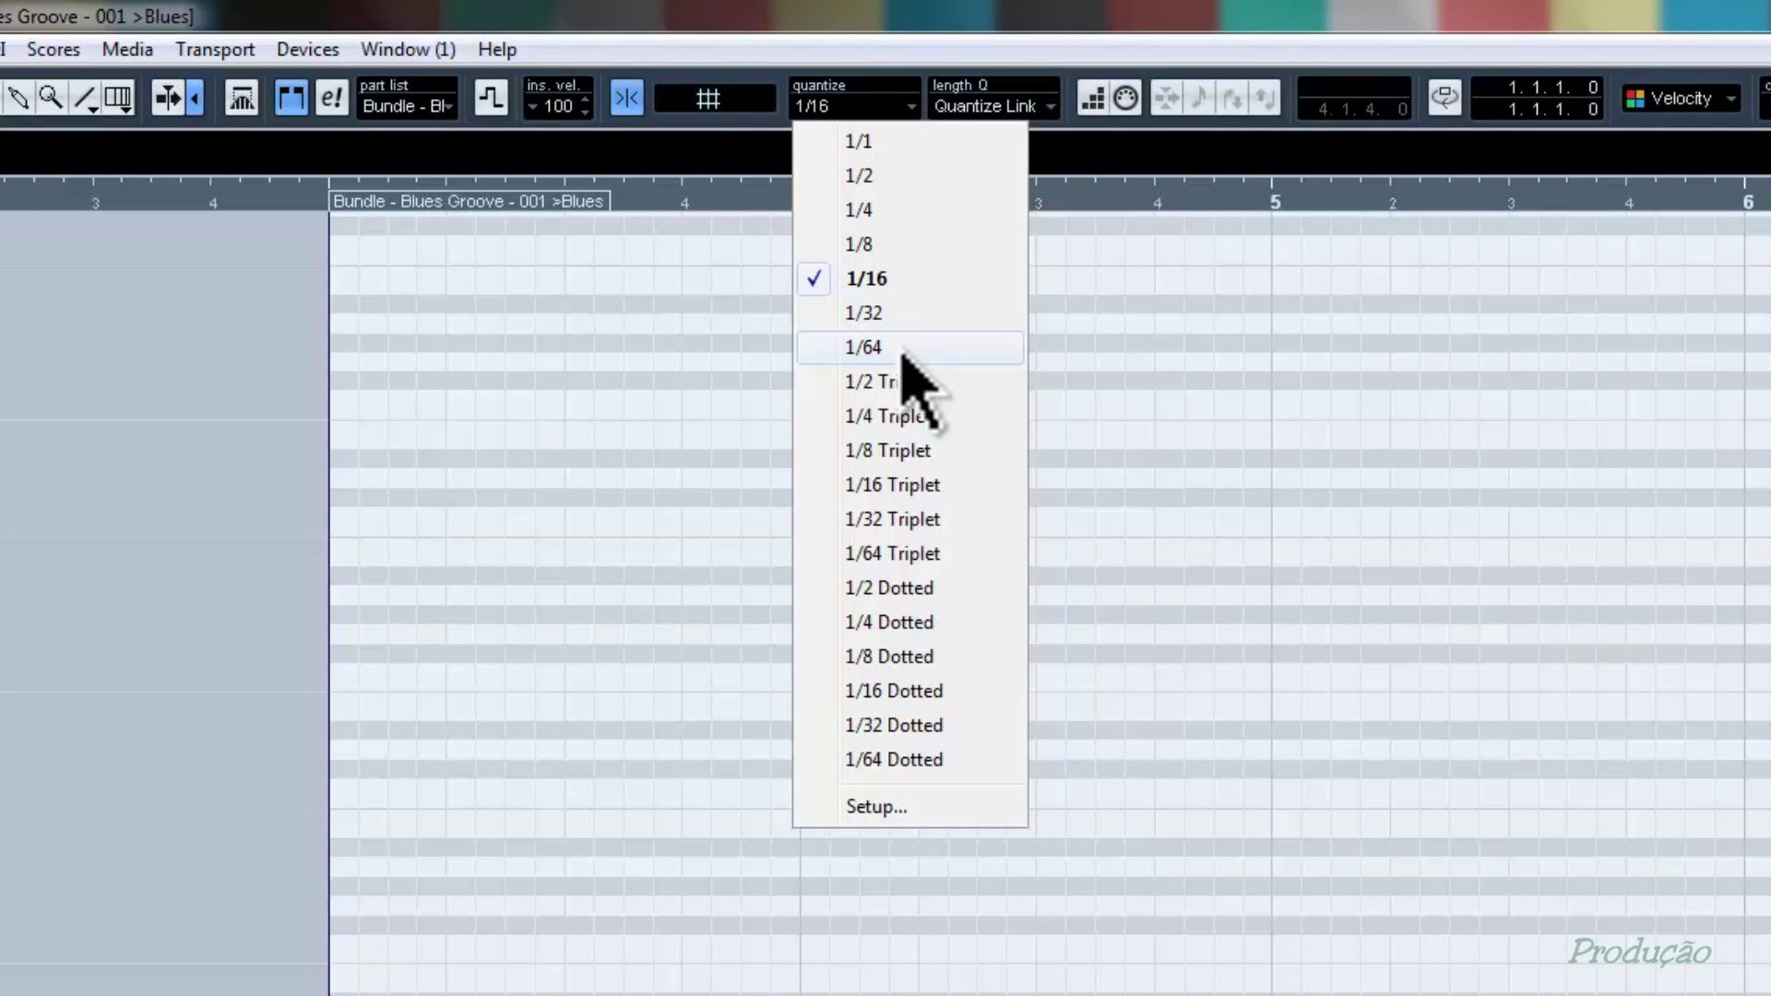
click(902, 355)
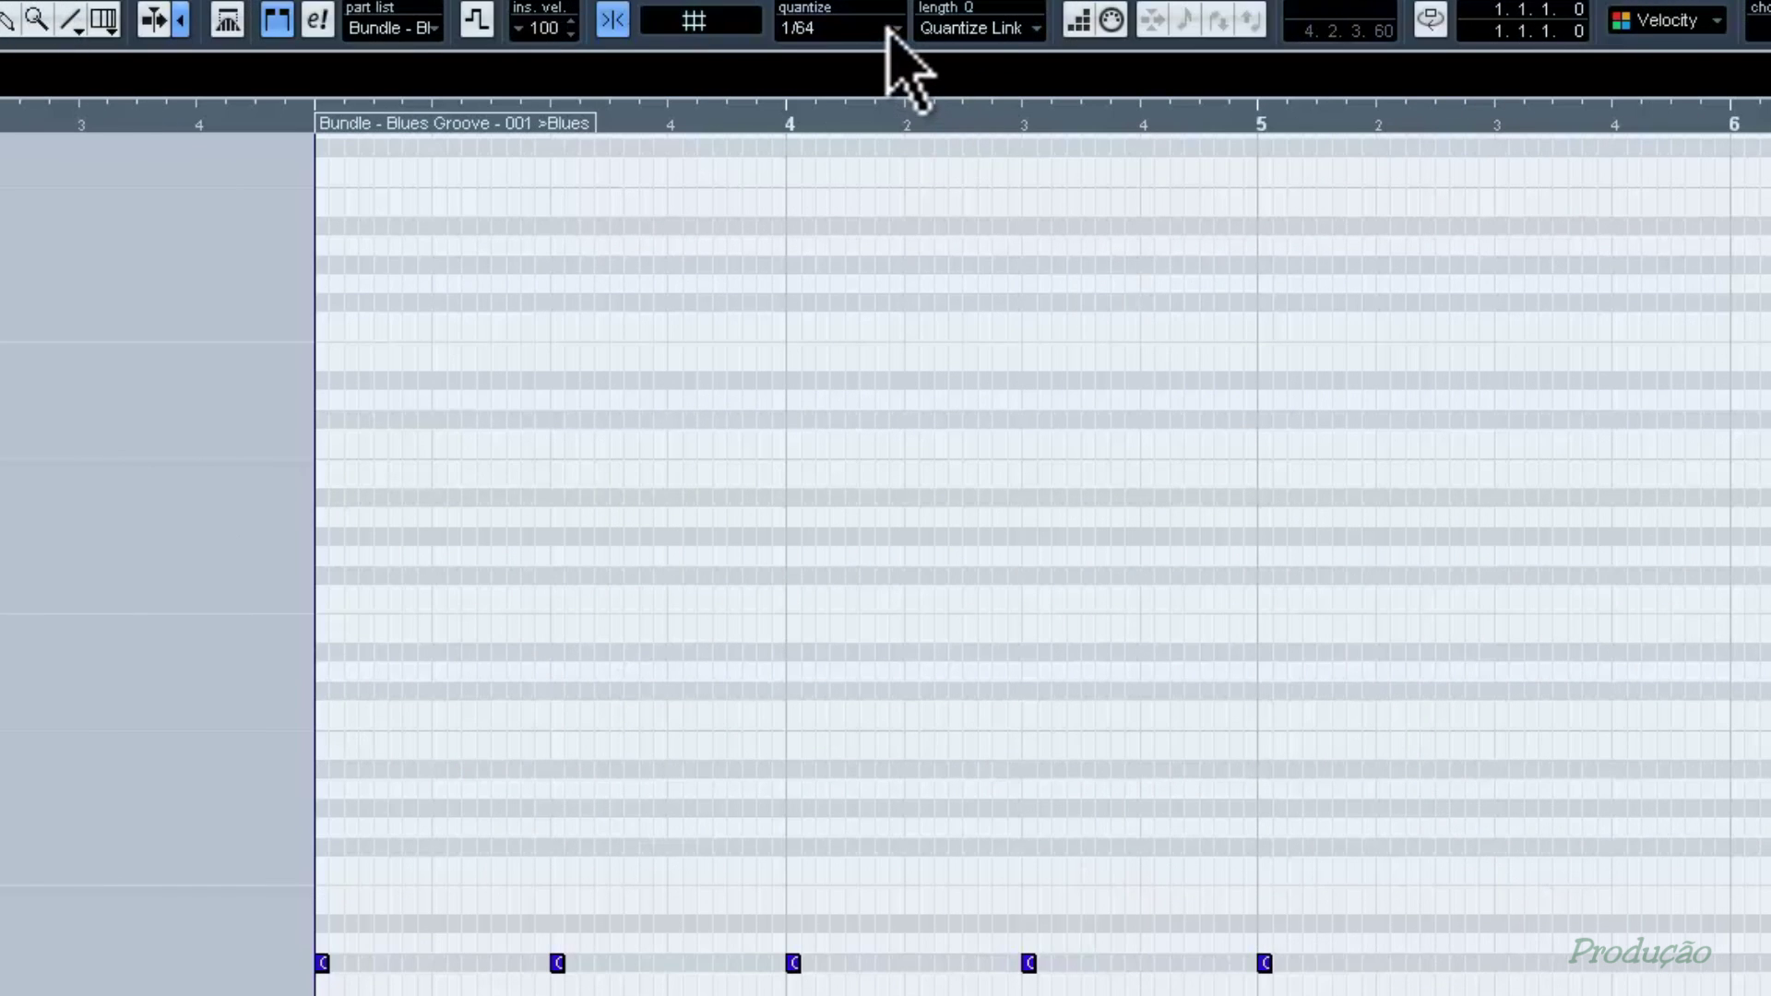
- Try the 1/2 quantize value on the Key Editor grid and set it back to 1/64
click(889, 30)
click(888, 95)
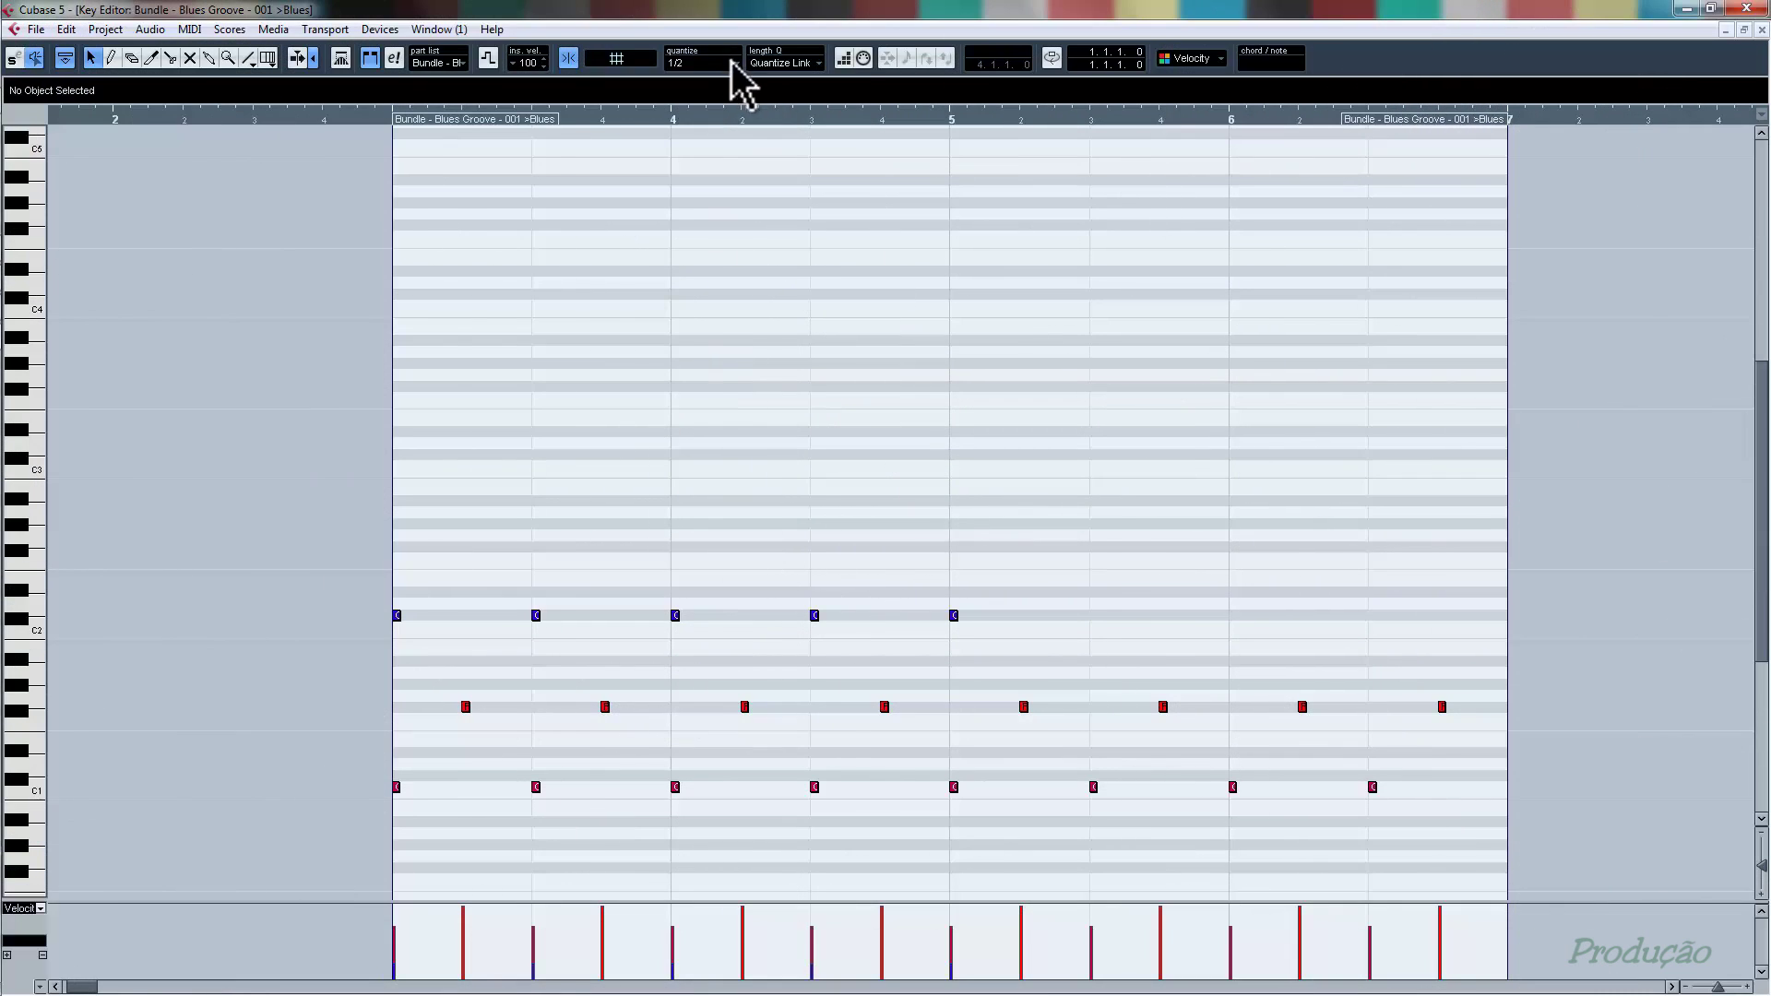
click(735, 63)
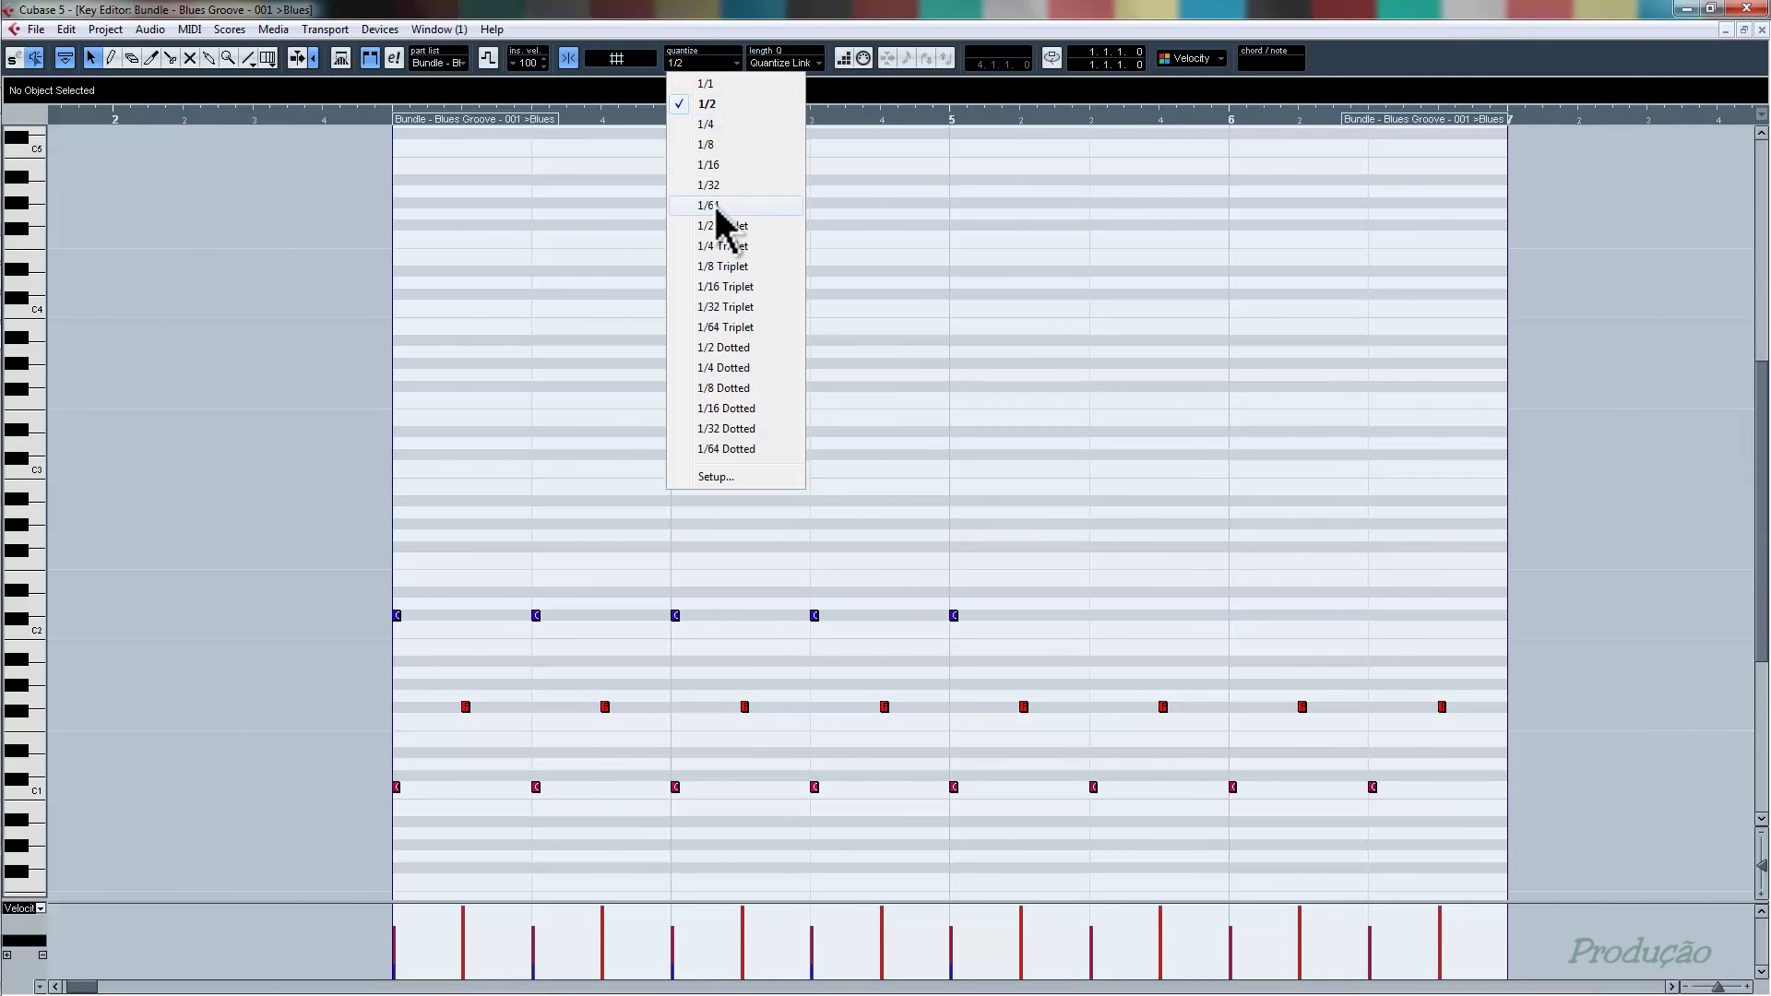
click(715, 205)
click(730, 62)
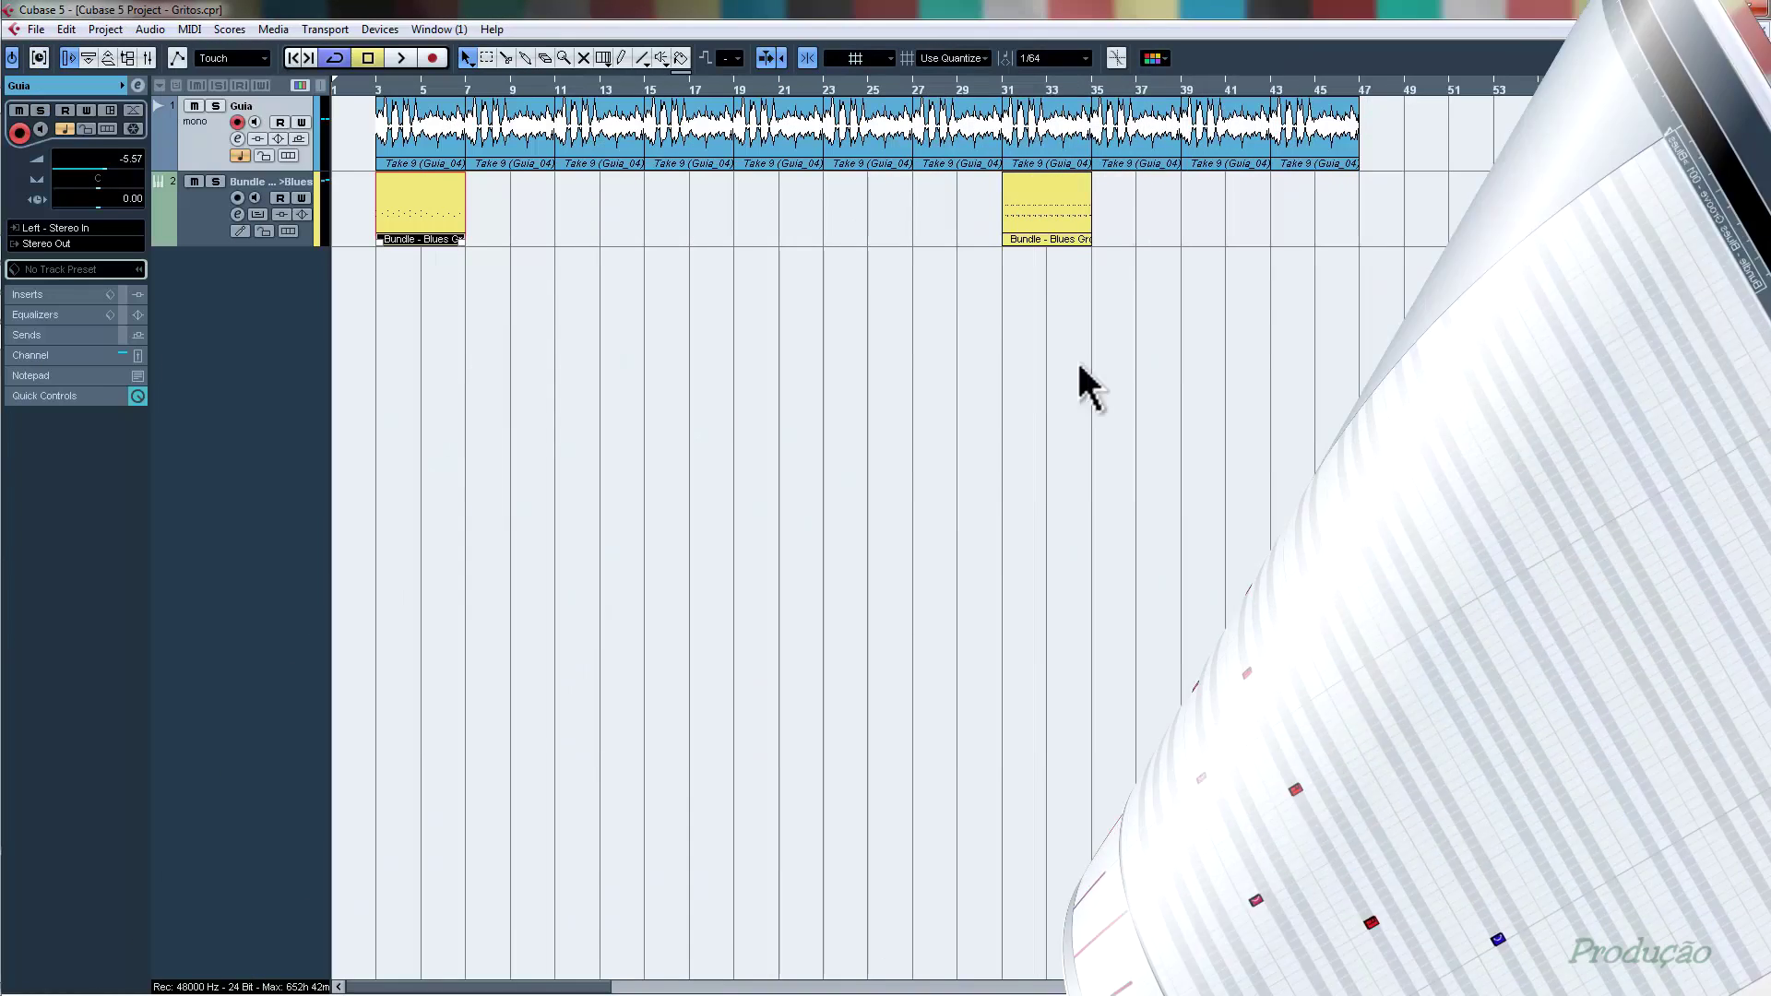
- Toggle Snap and Autoscroll off and back on in the project window
click(807, 57)
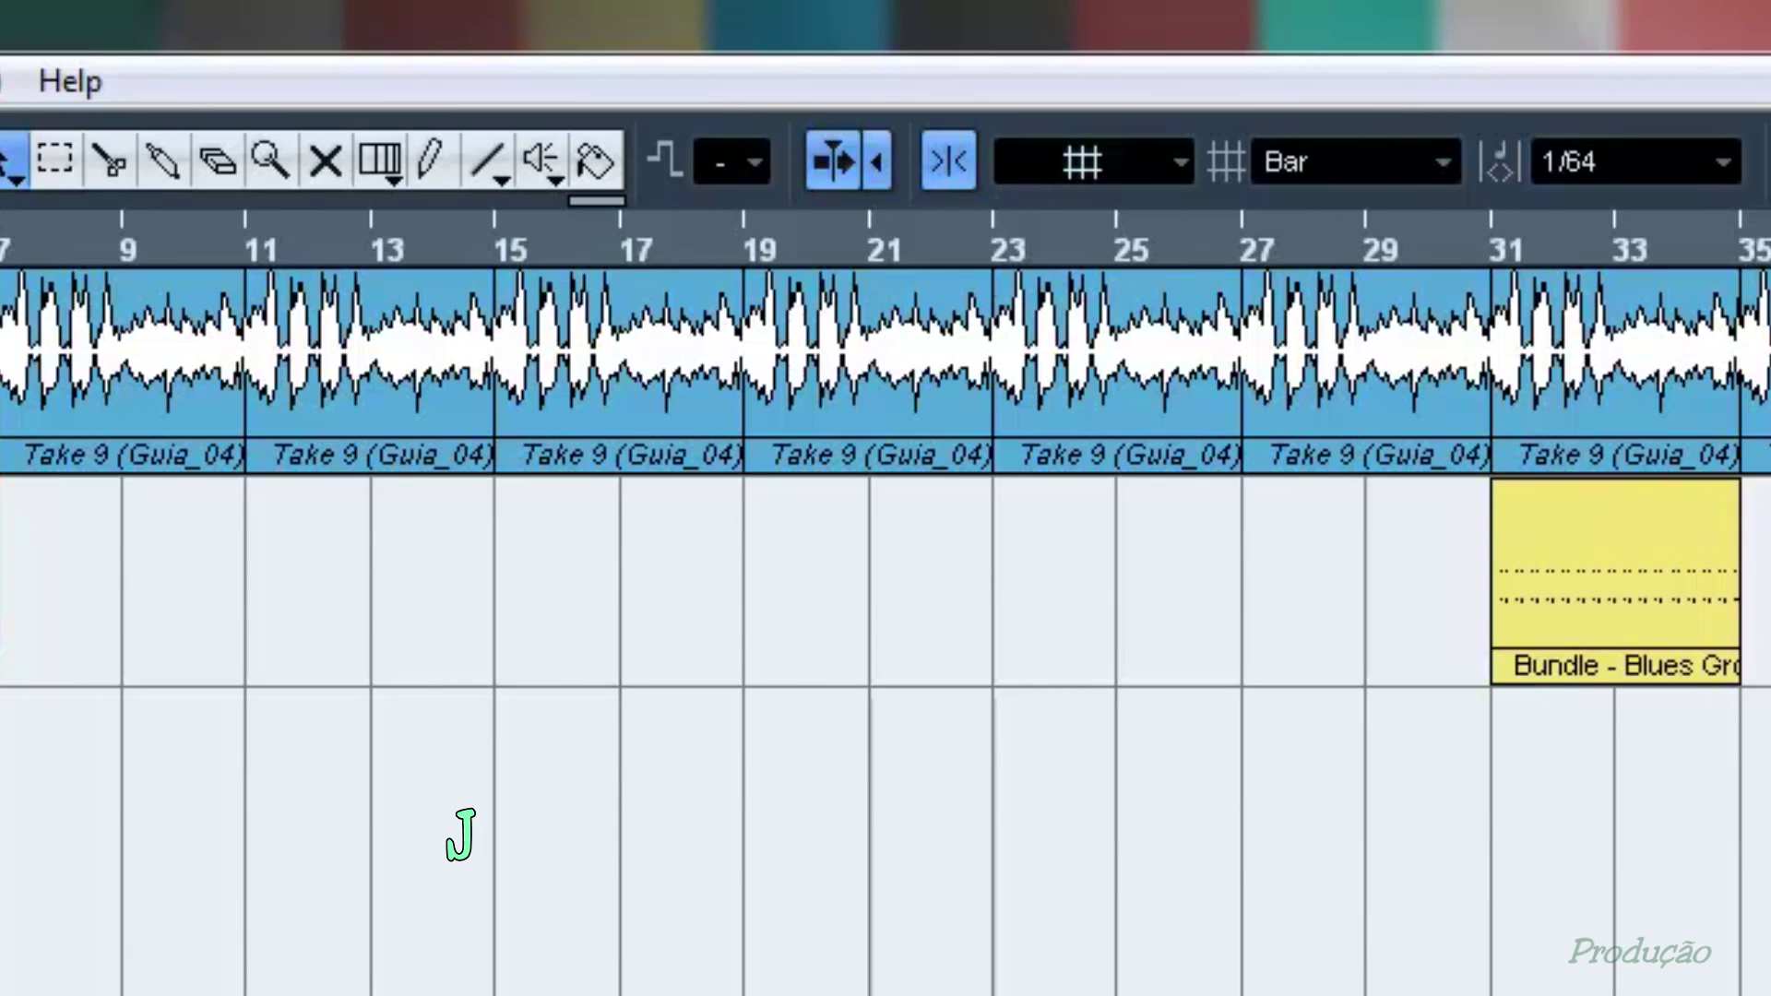
key(j)
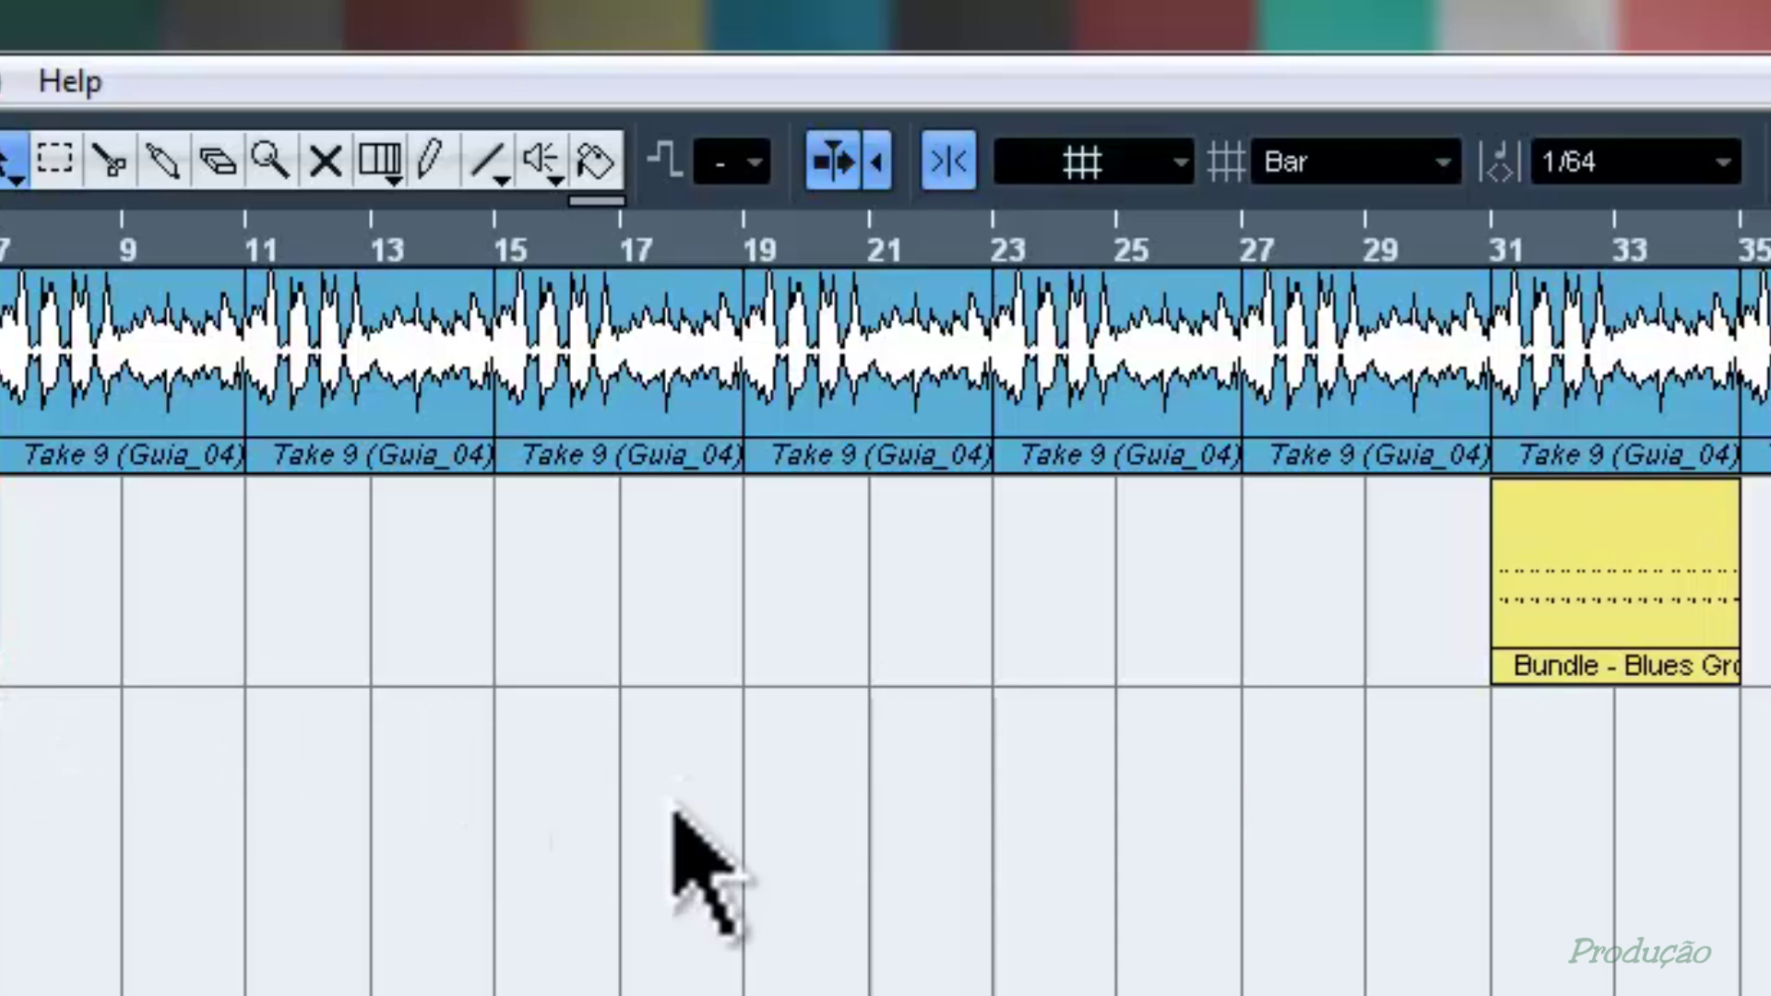
click(835, 162)
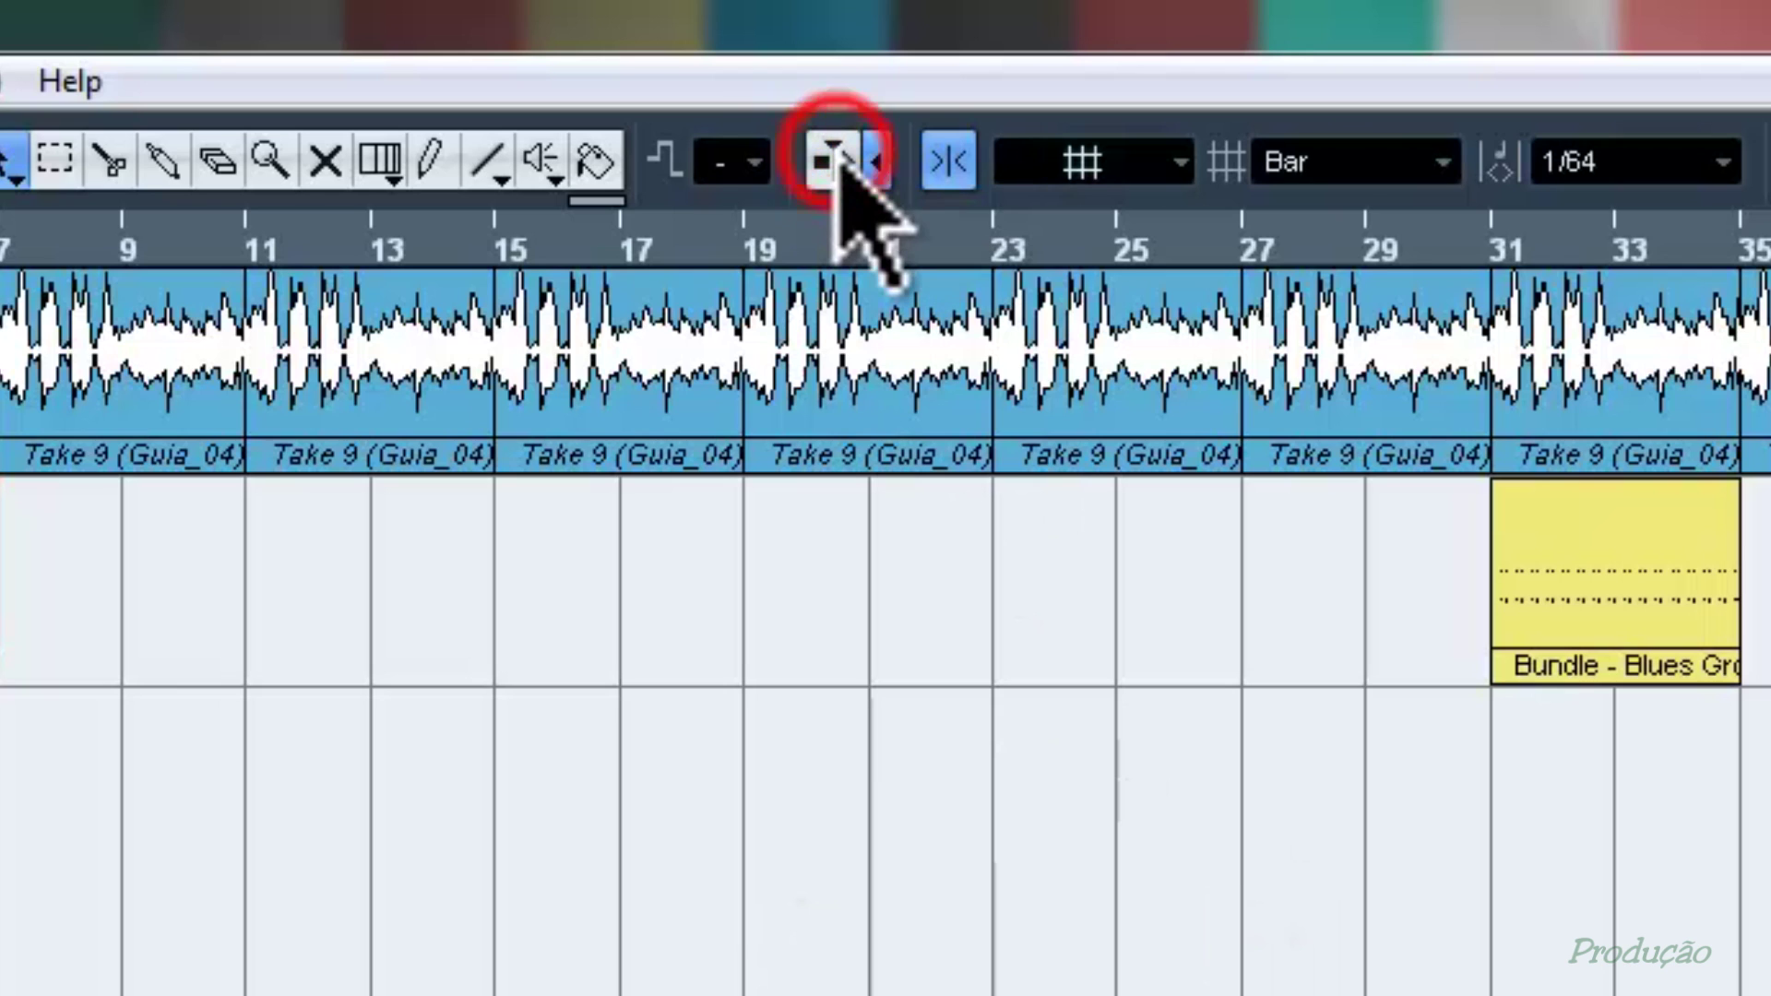
click(835, 162)
click(835, 163)
click(835, 163)
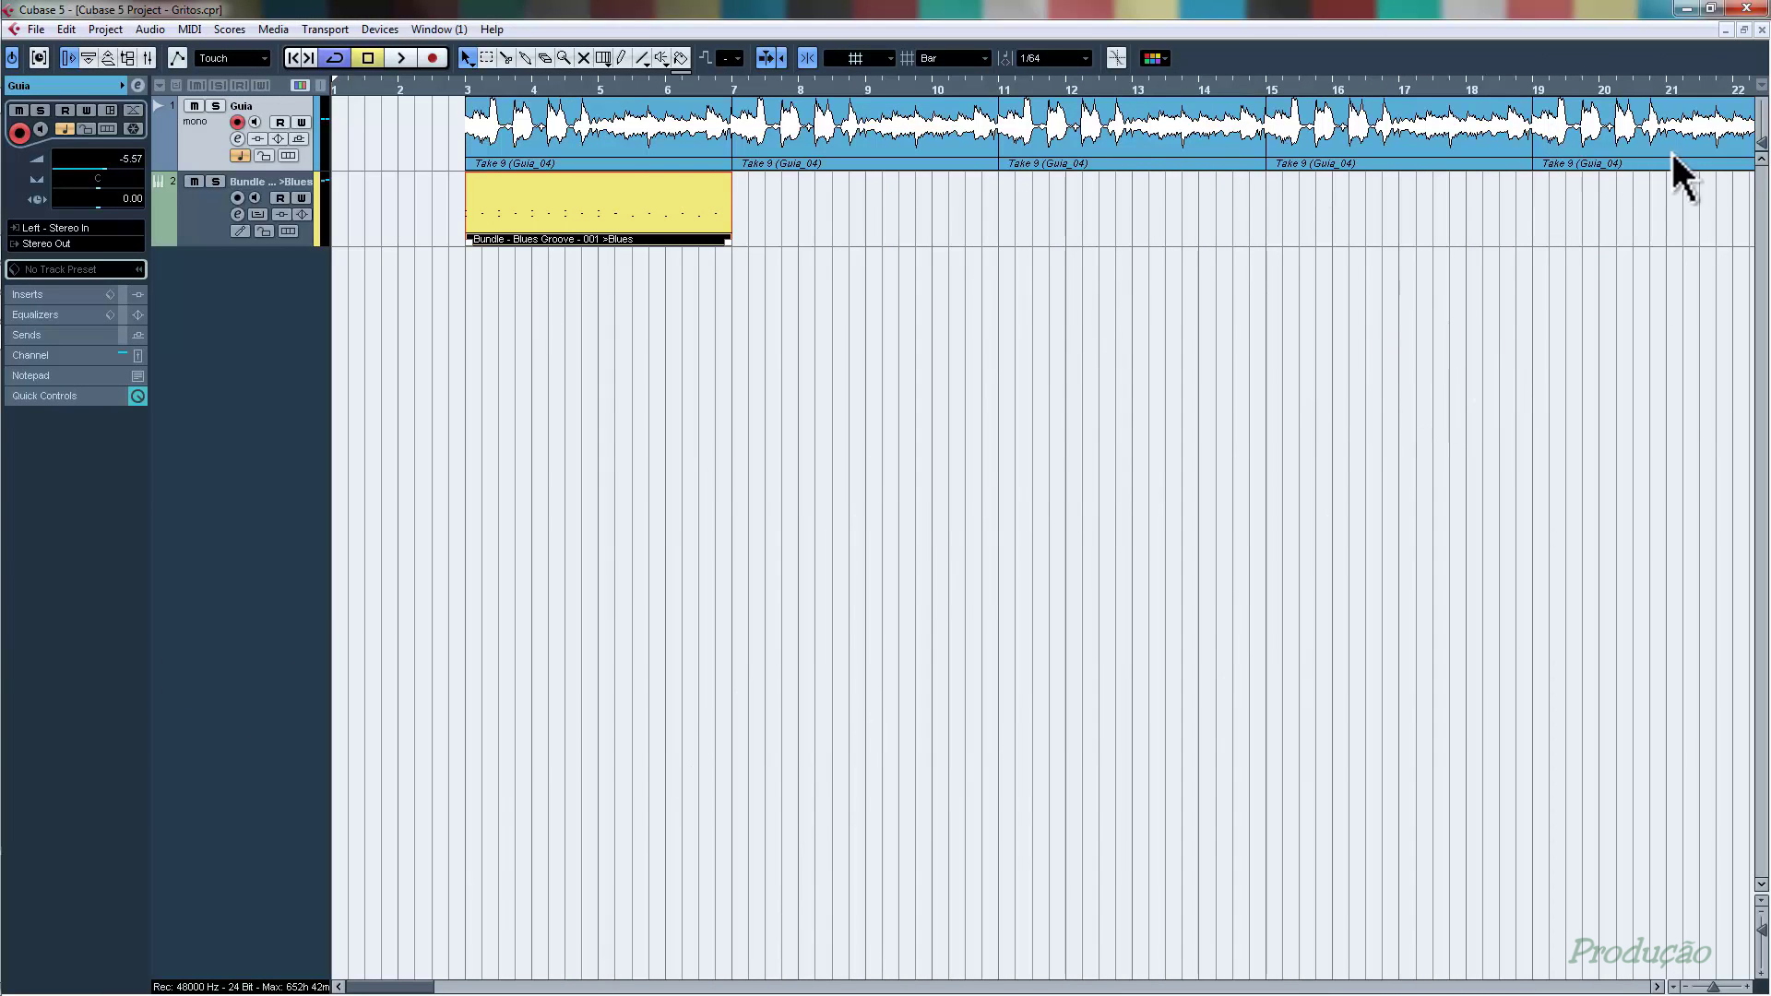
- Place the project cursor near bar 20, turn off Autoscroll and play back a short passage
click(1600, 85)
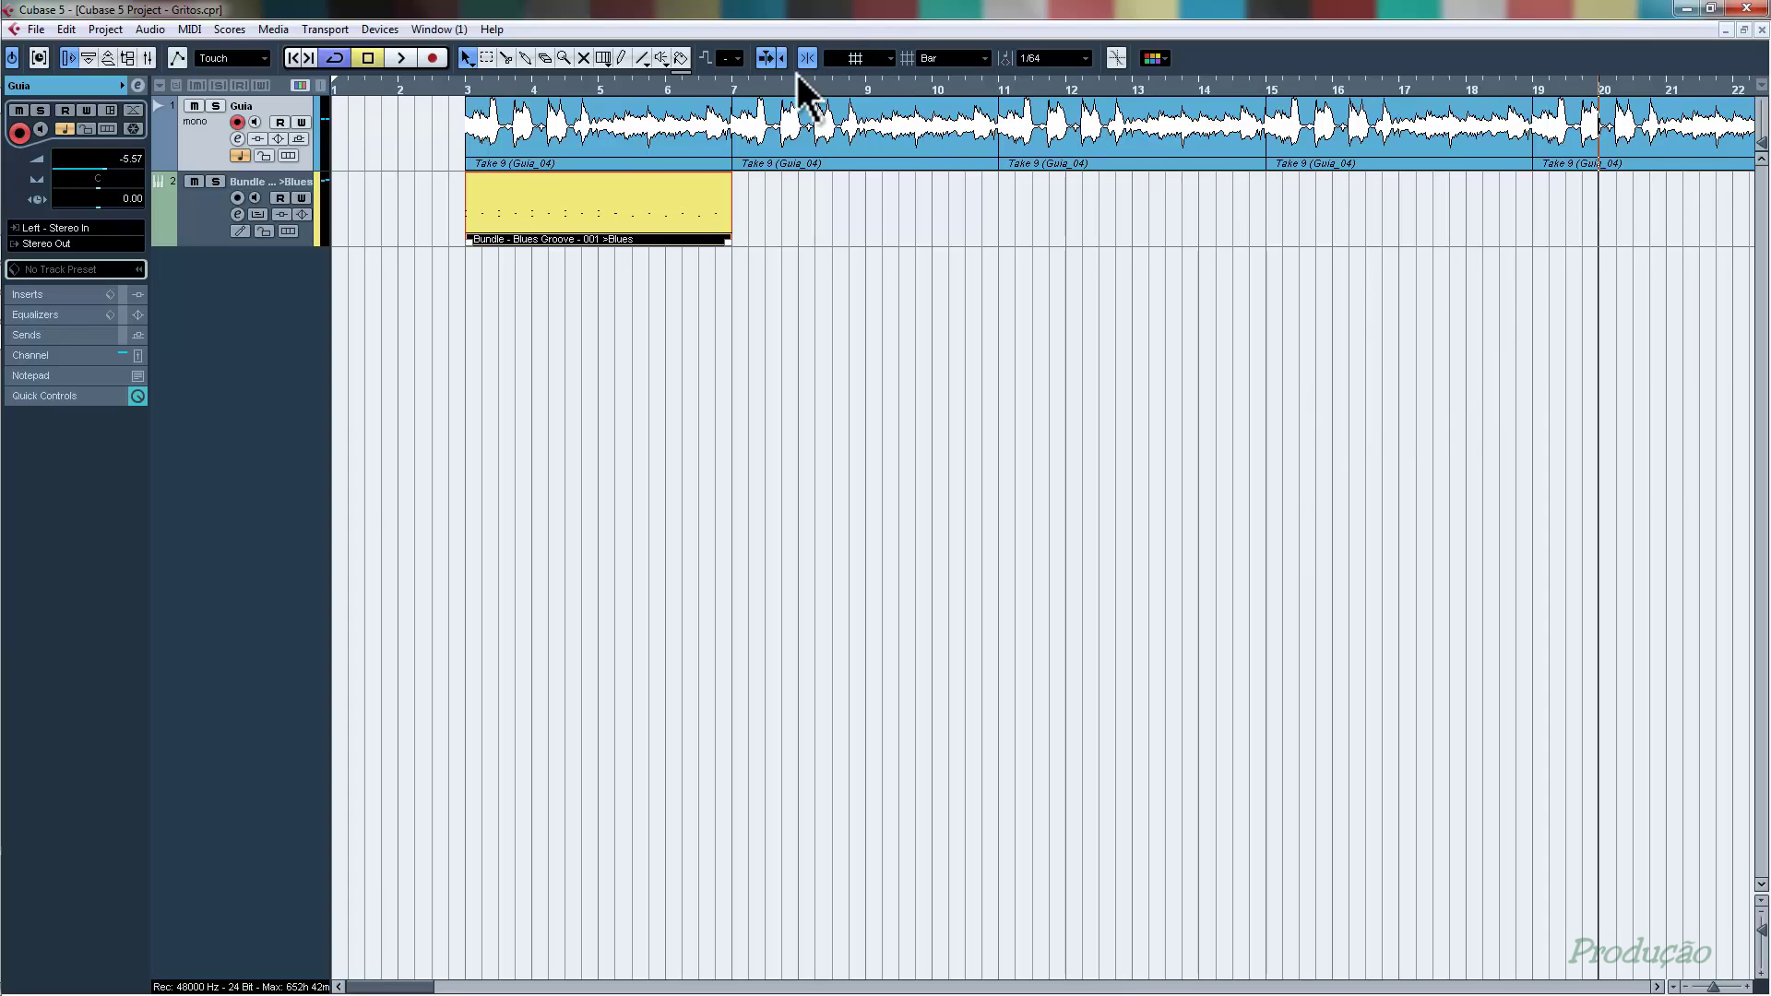
click(774, 58)
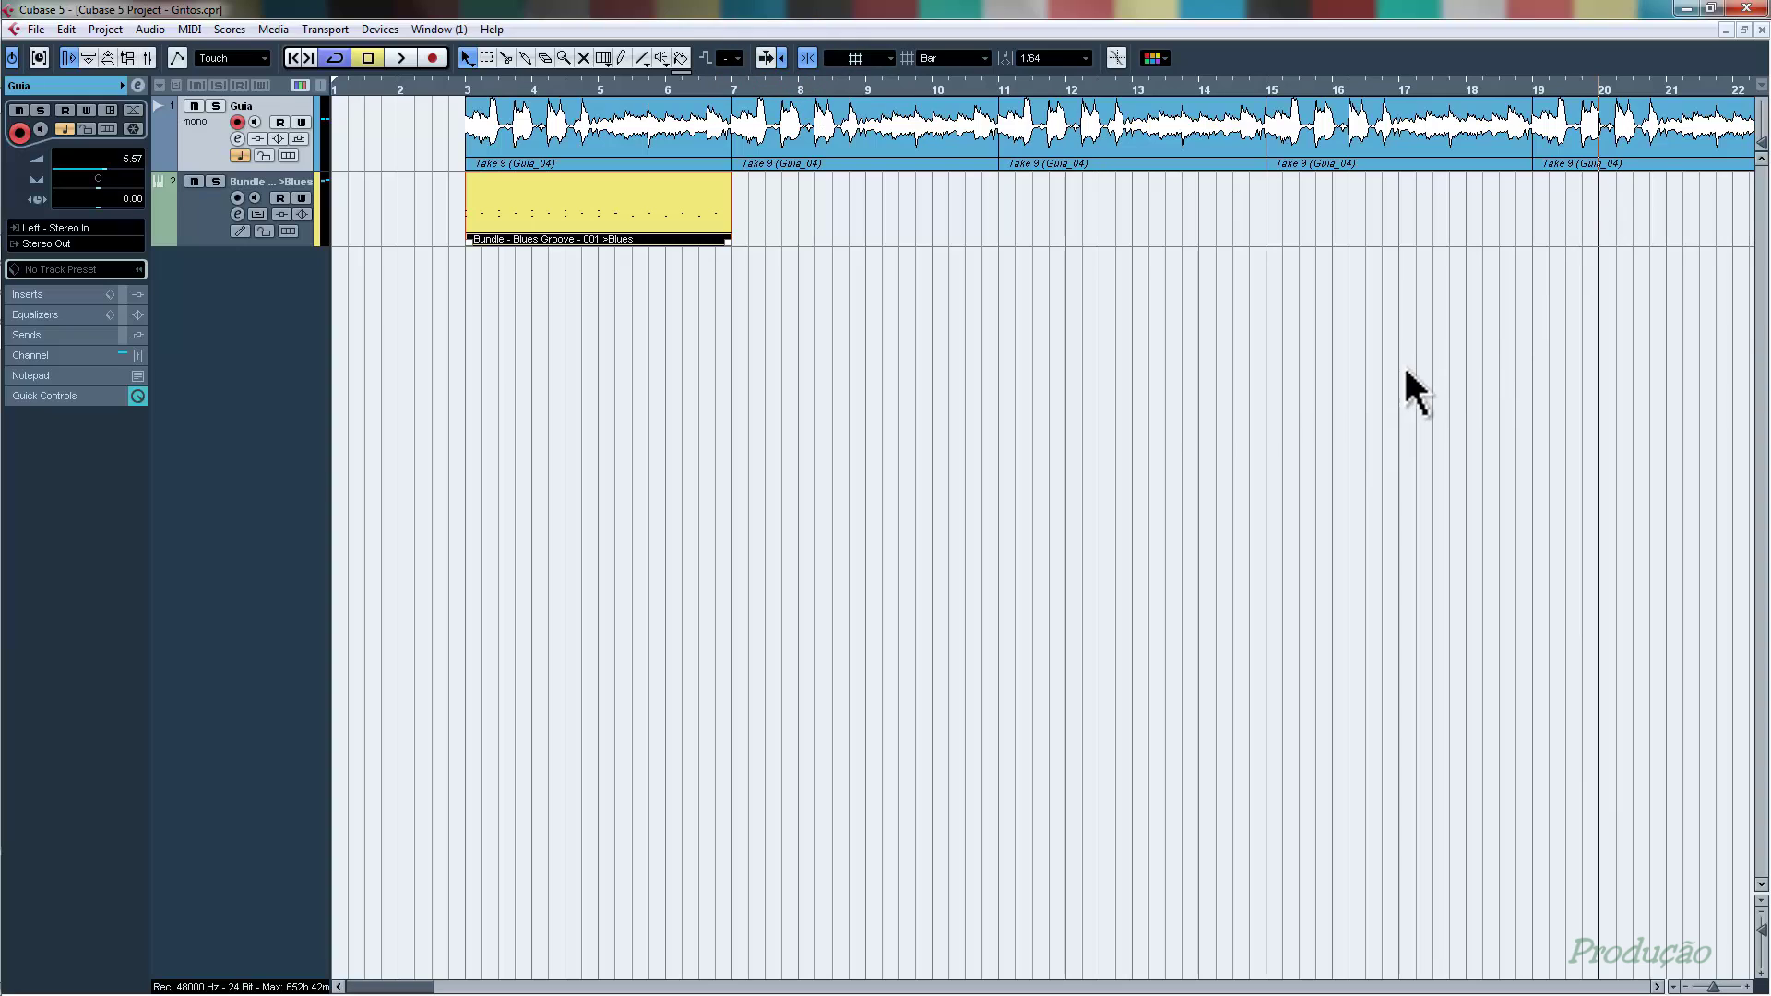
key(space)
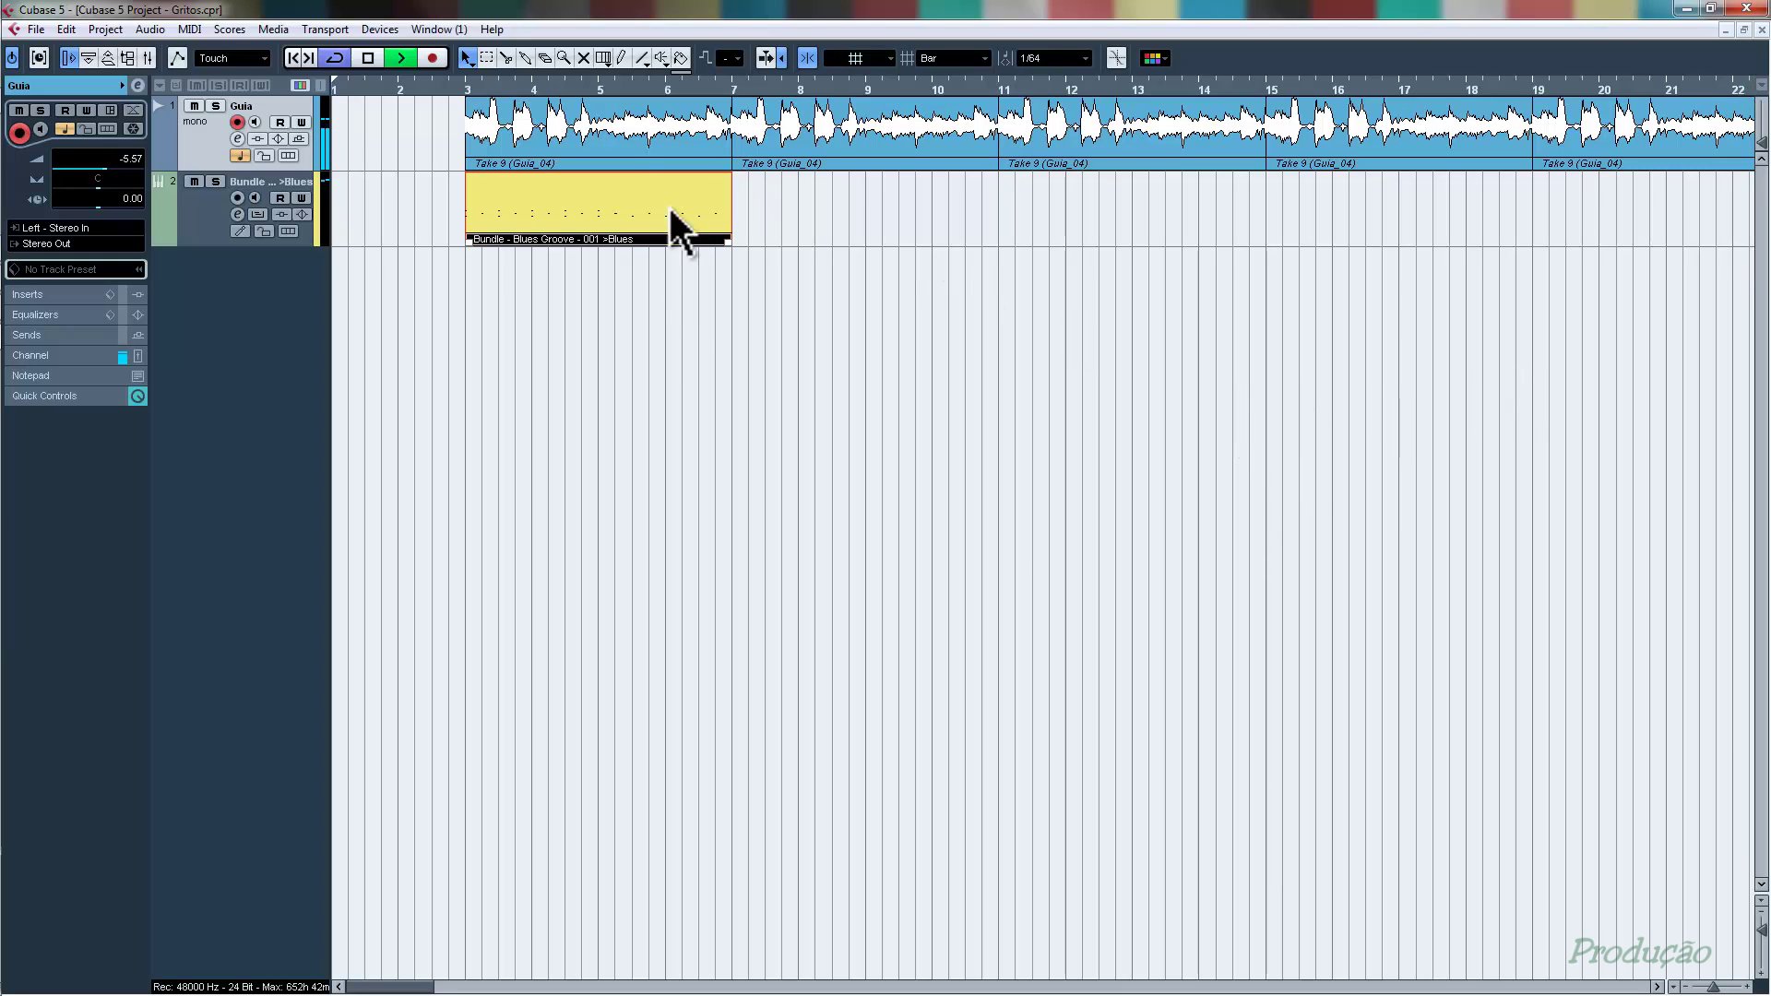
key(space)
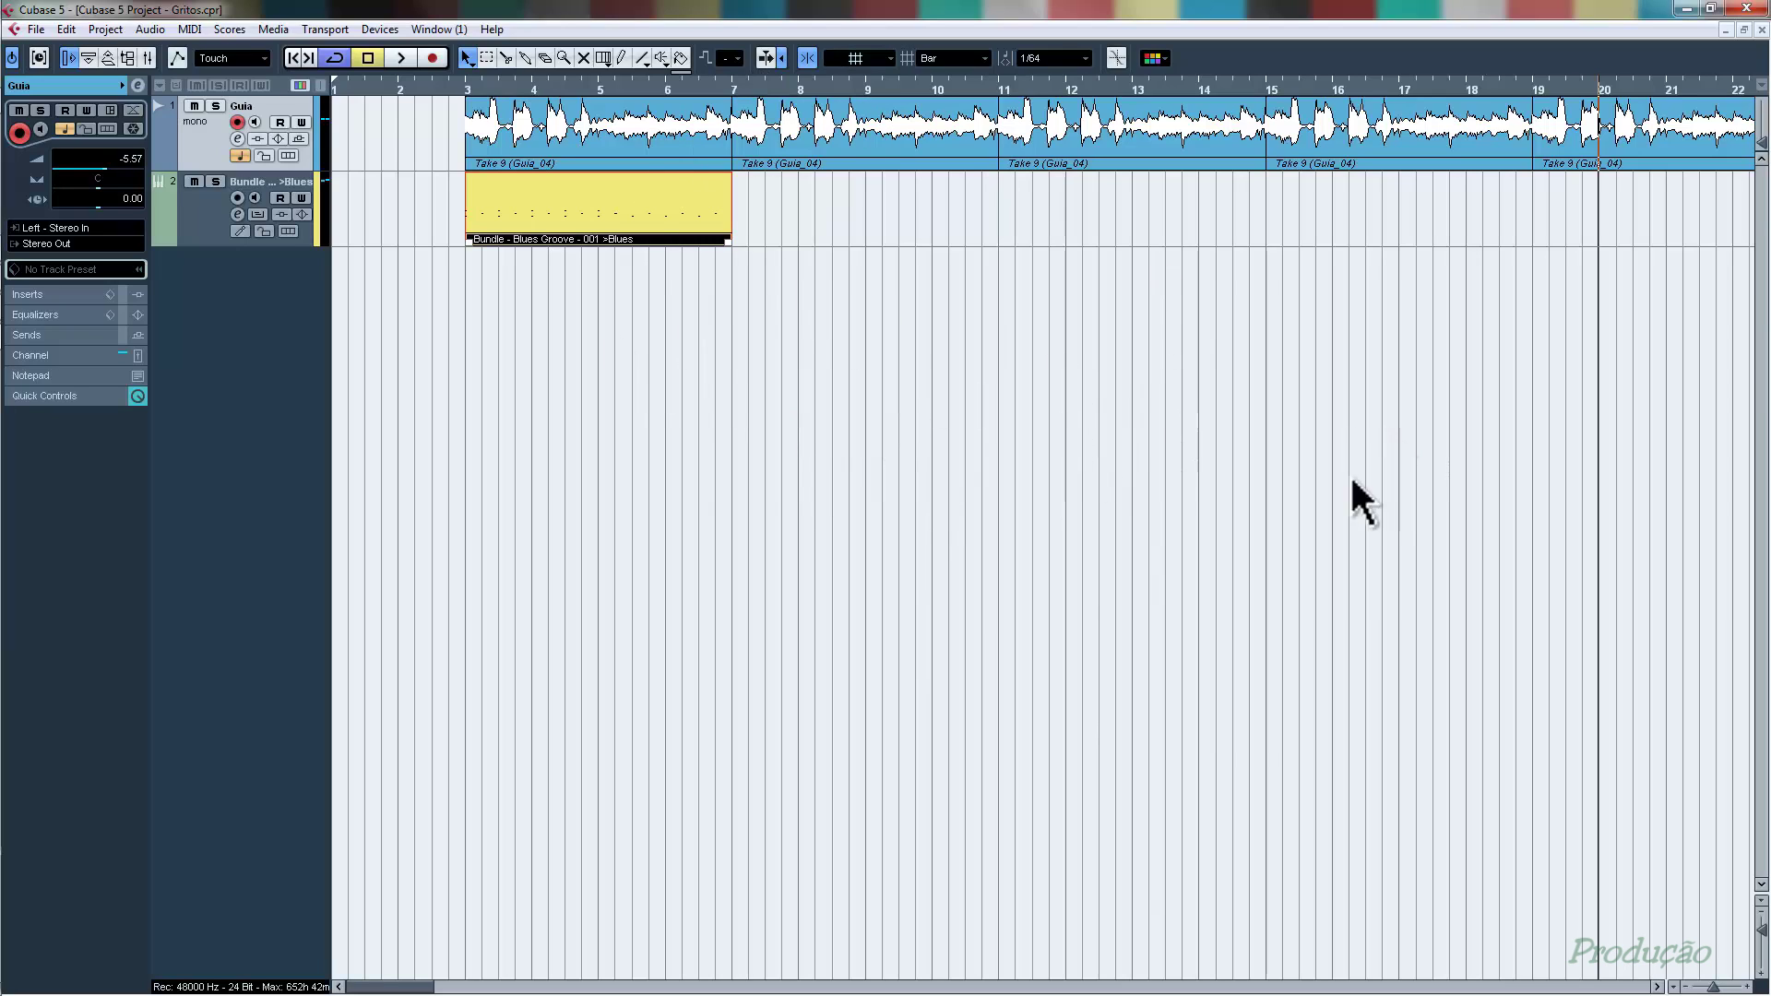
- Play the project from just before bar 22 and again from near bar 20 to compare the Autoscroll behaviour
click(1733, 175)
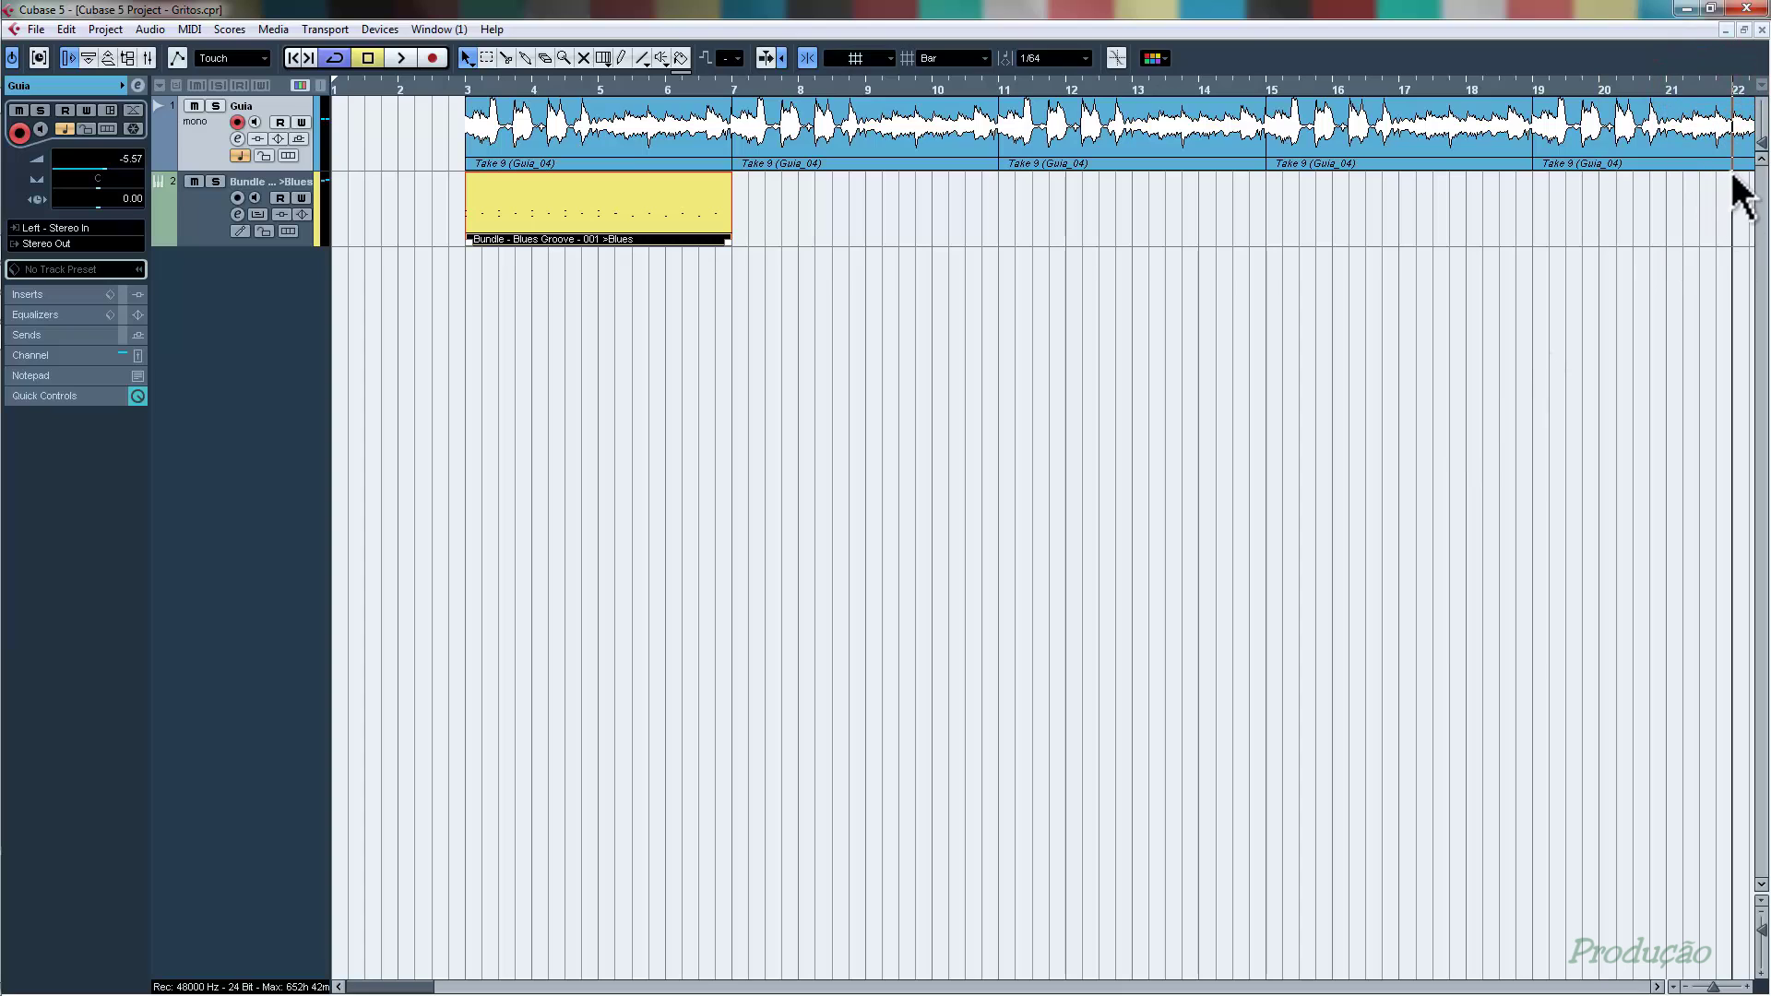
key(space)
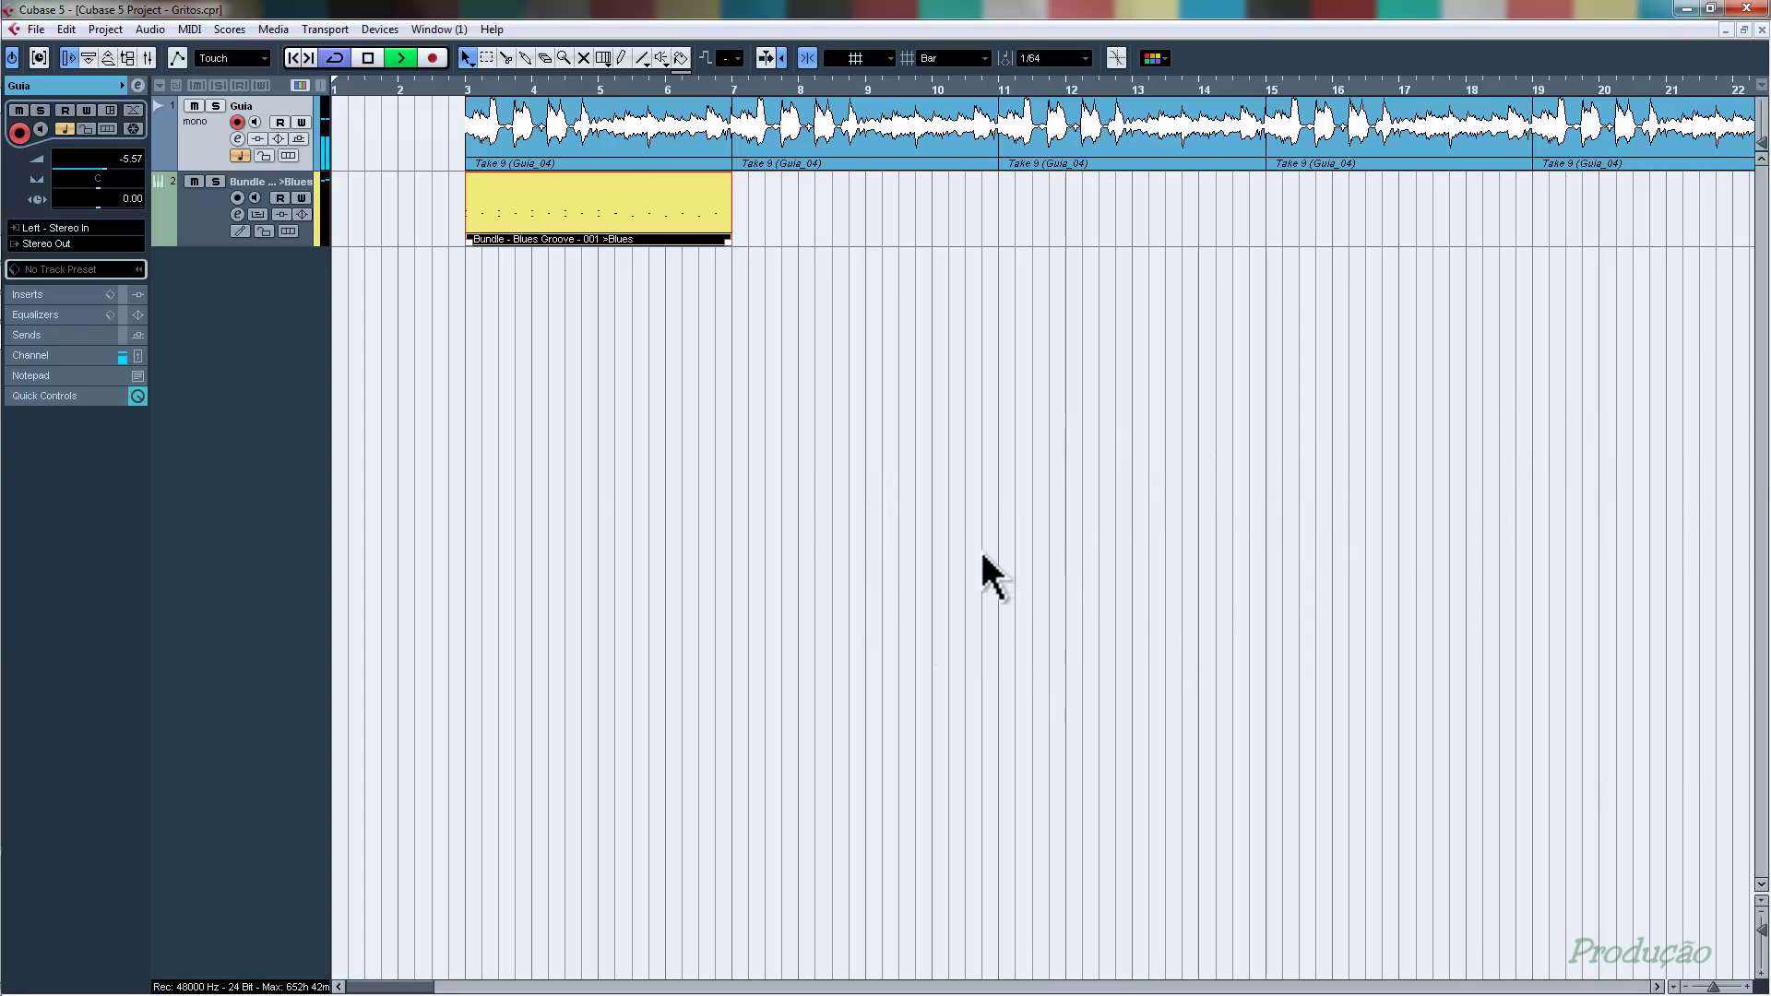
key(space)
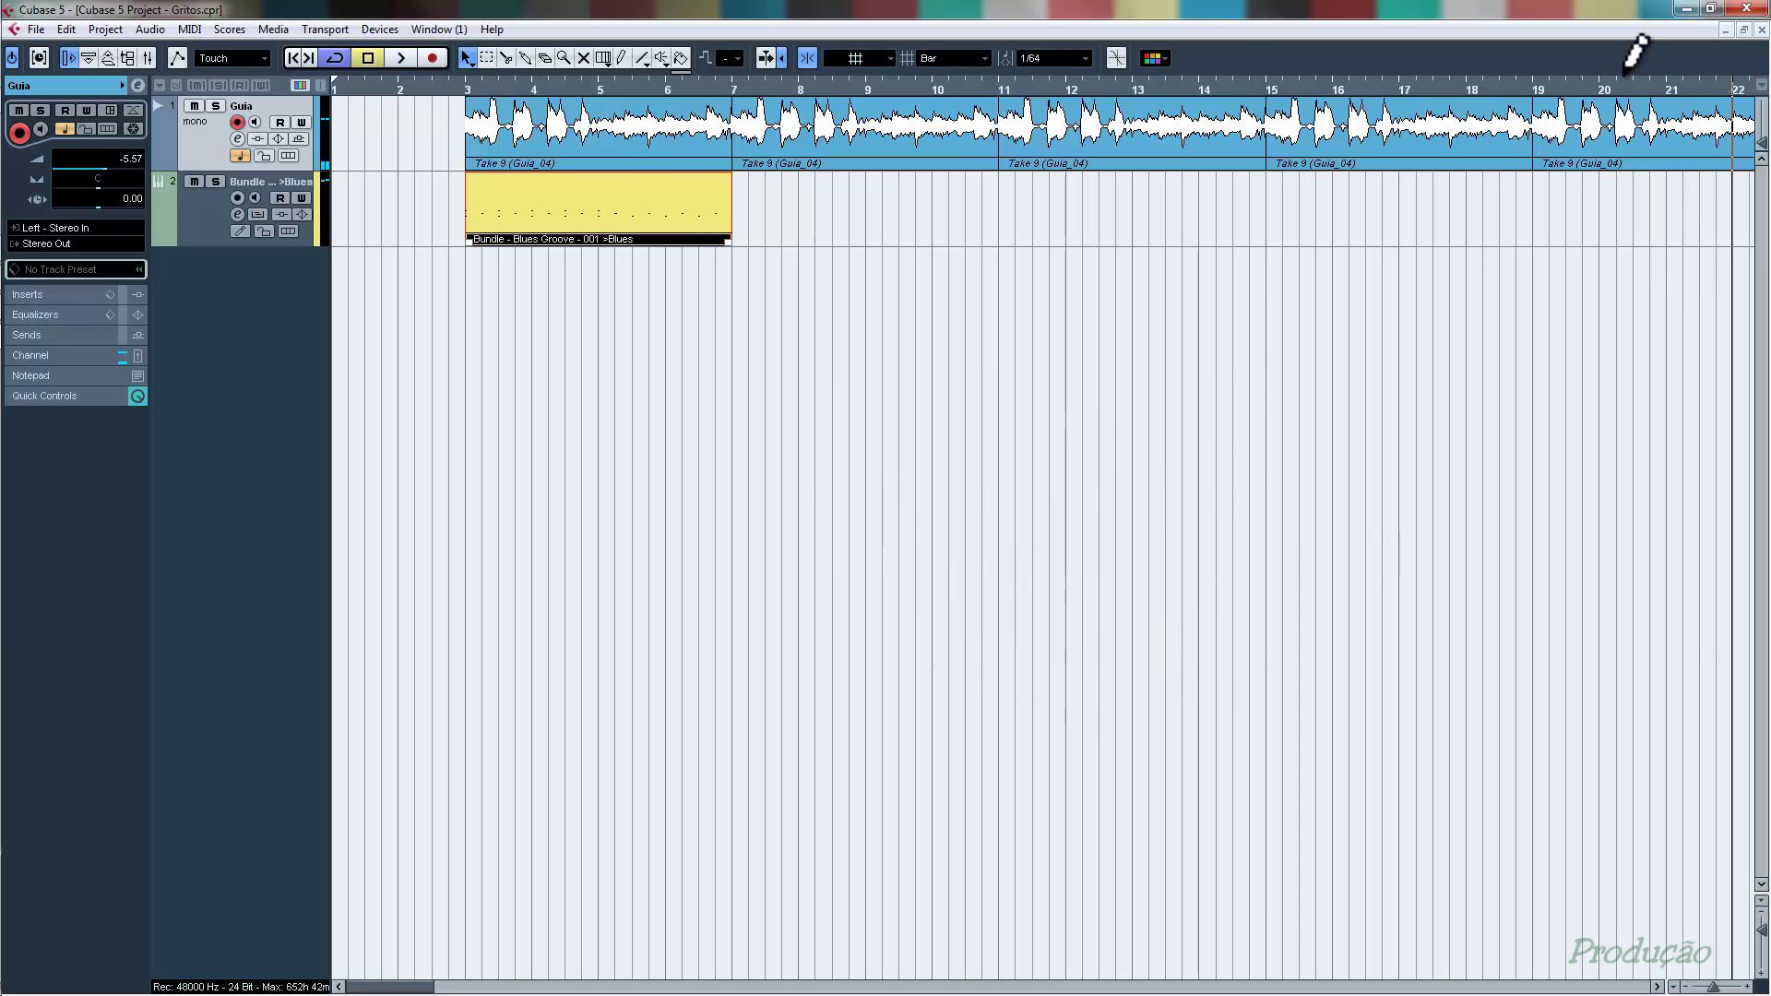
click(1591, 90)
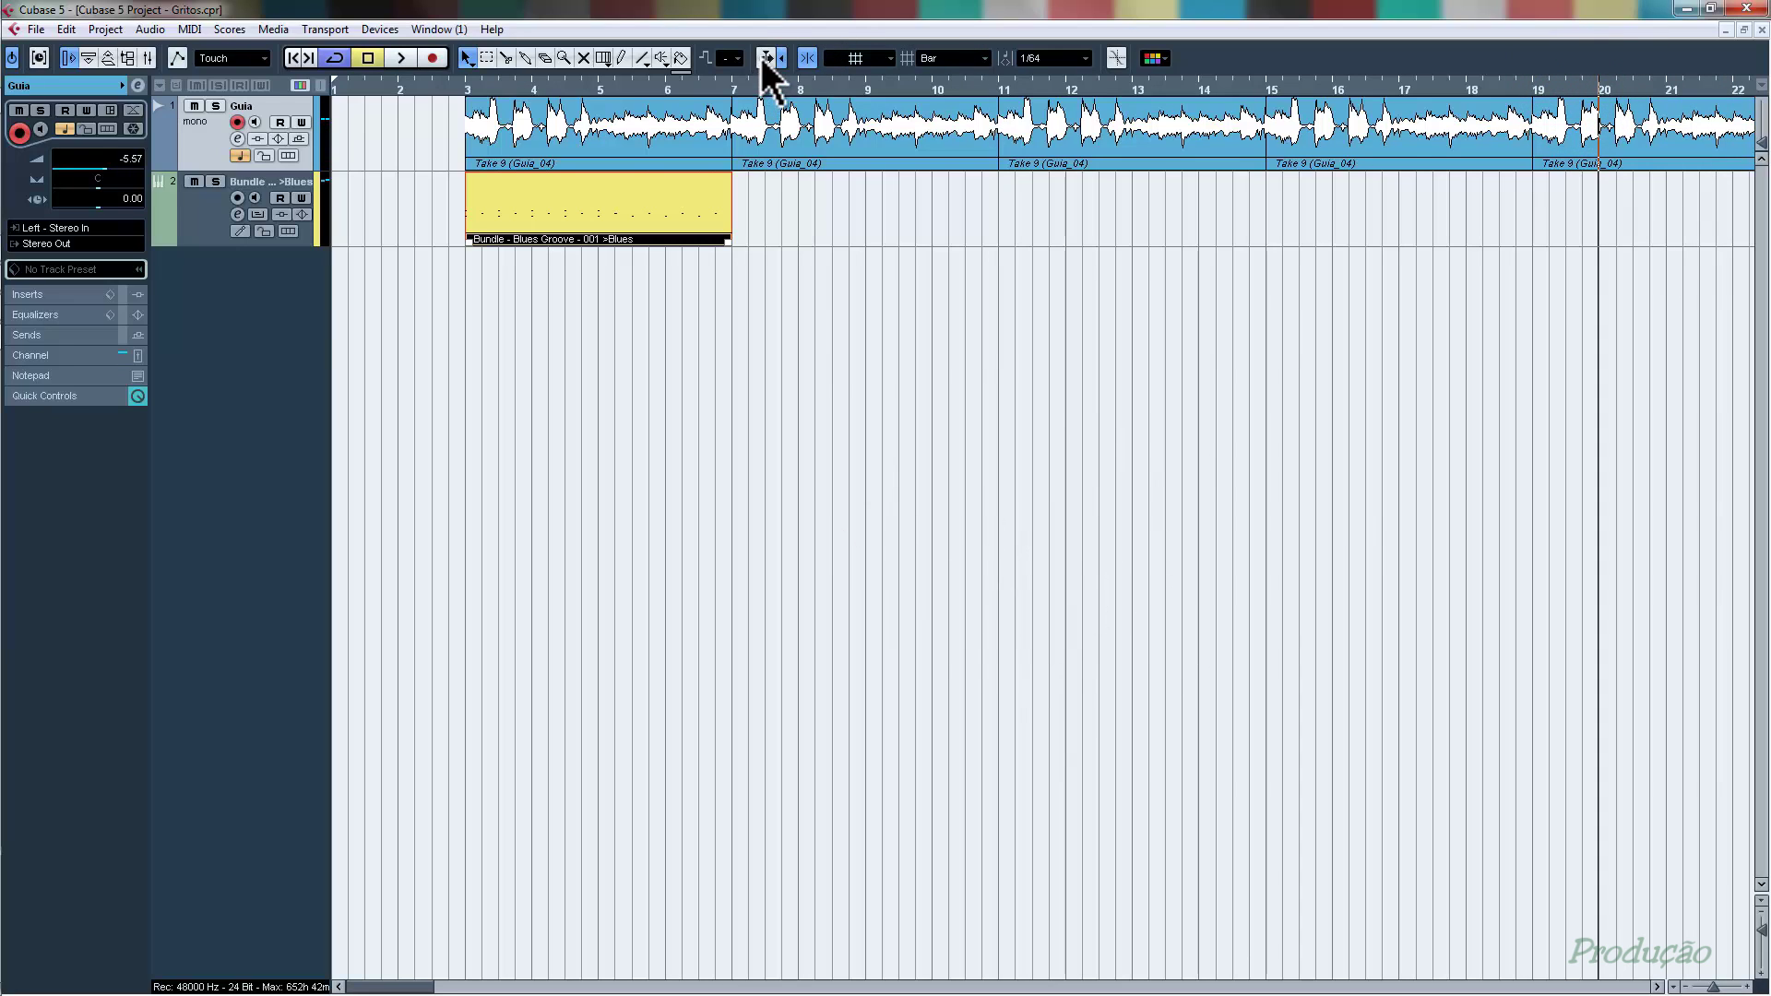
key(space)
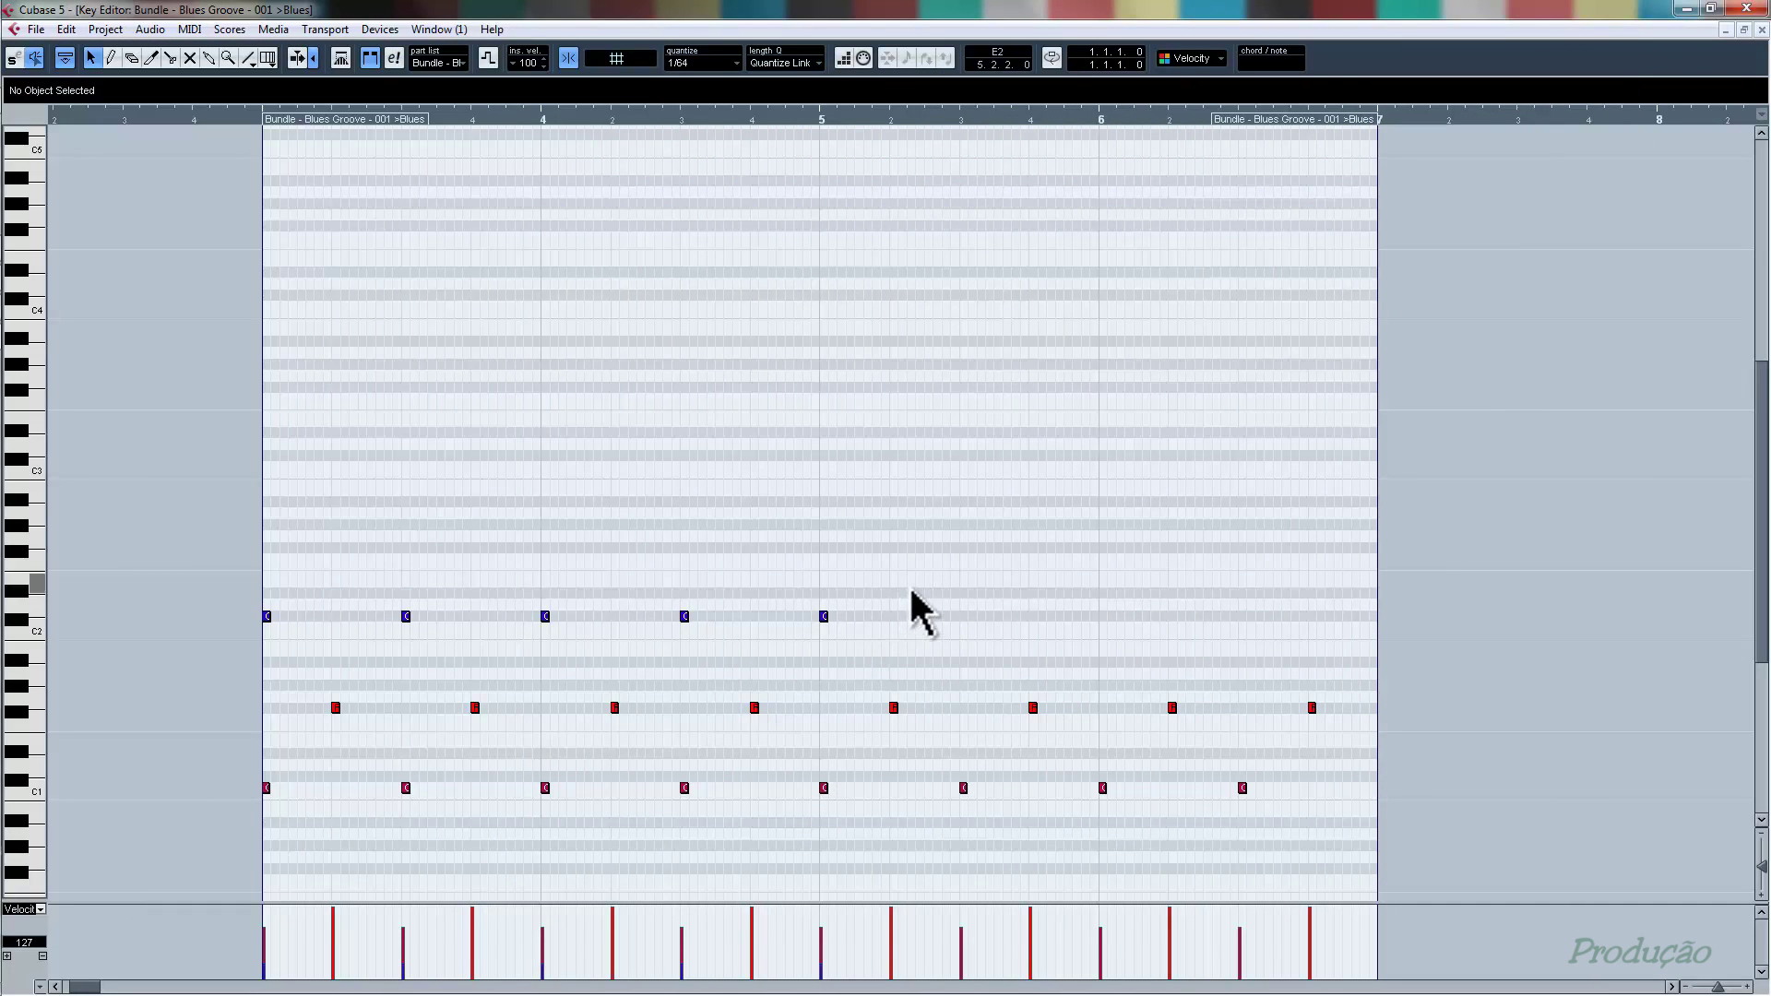
- In the Key Editor, copy the C#2 note to beat 3 of bar 5 and beats 1 and 3 of bar 6
drag(859, 599, 793, 653)
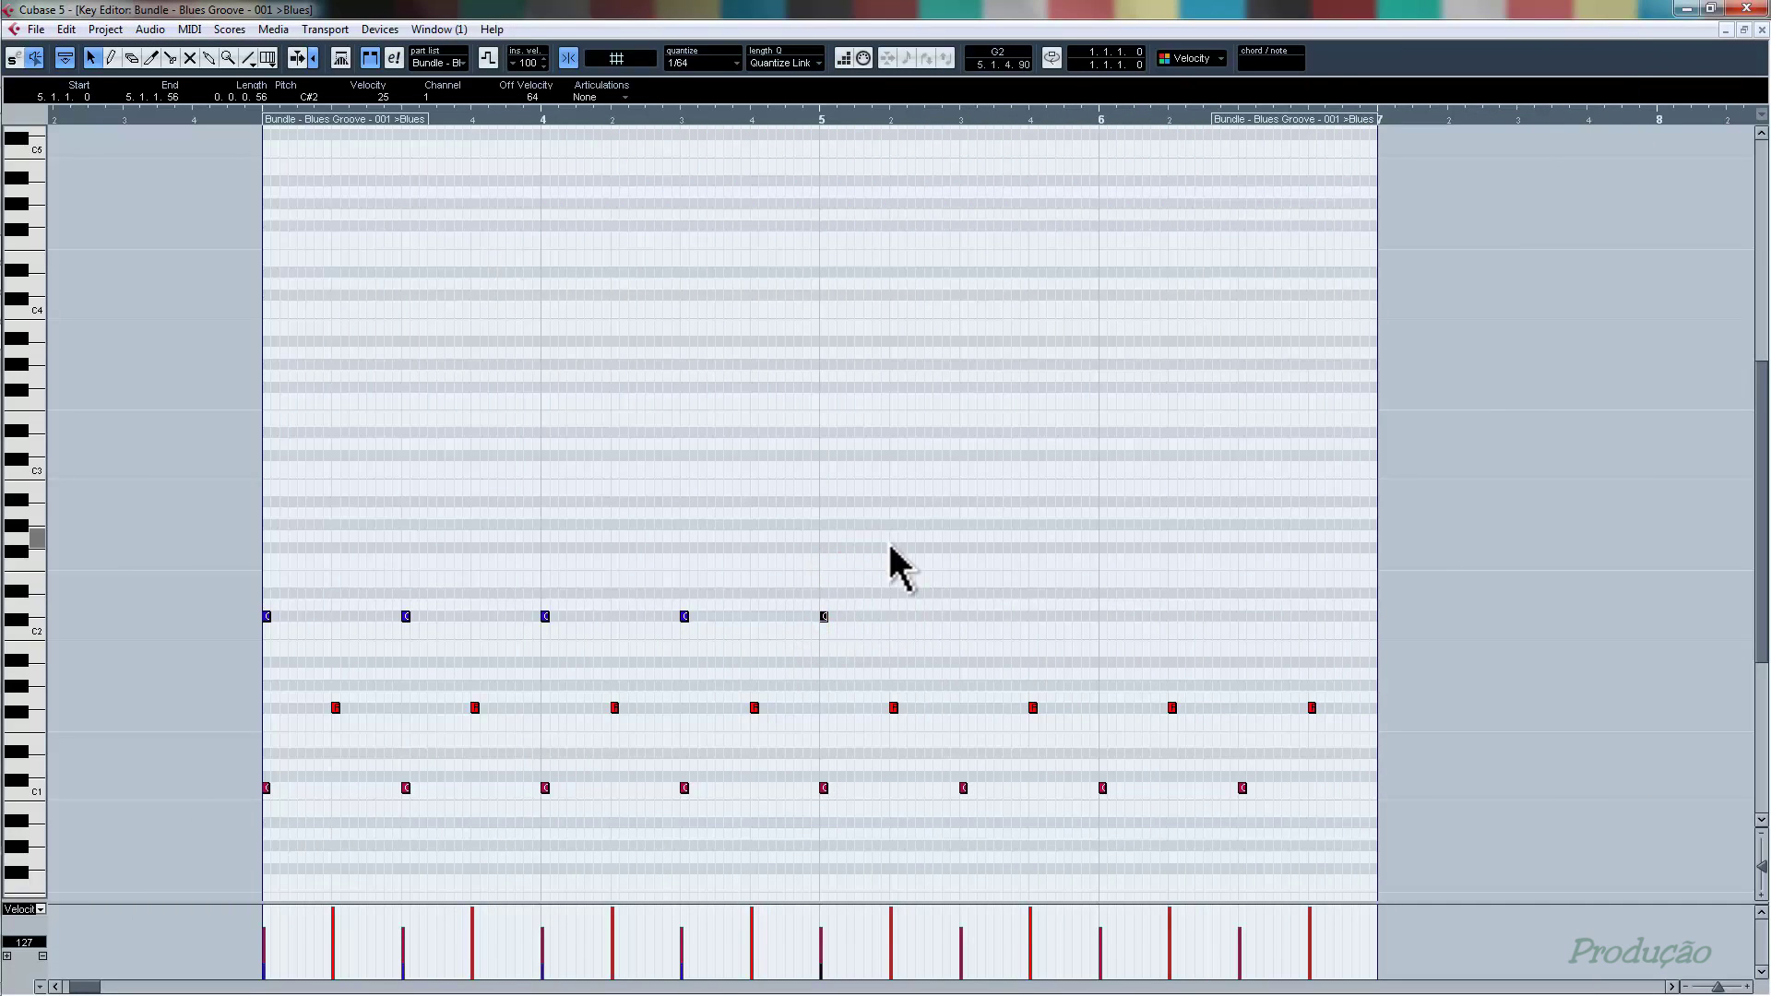
drag(913, 576, 966, 619)
click(1051, 474)
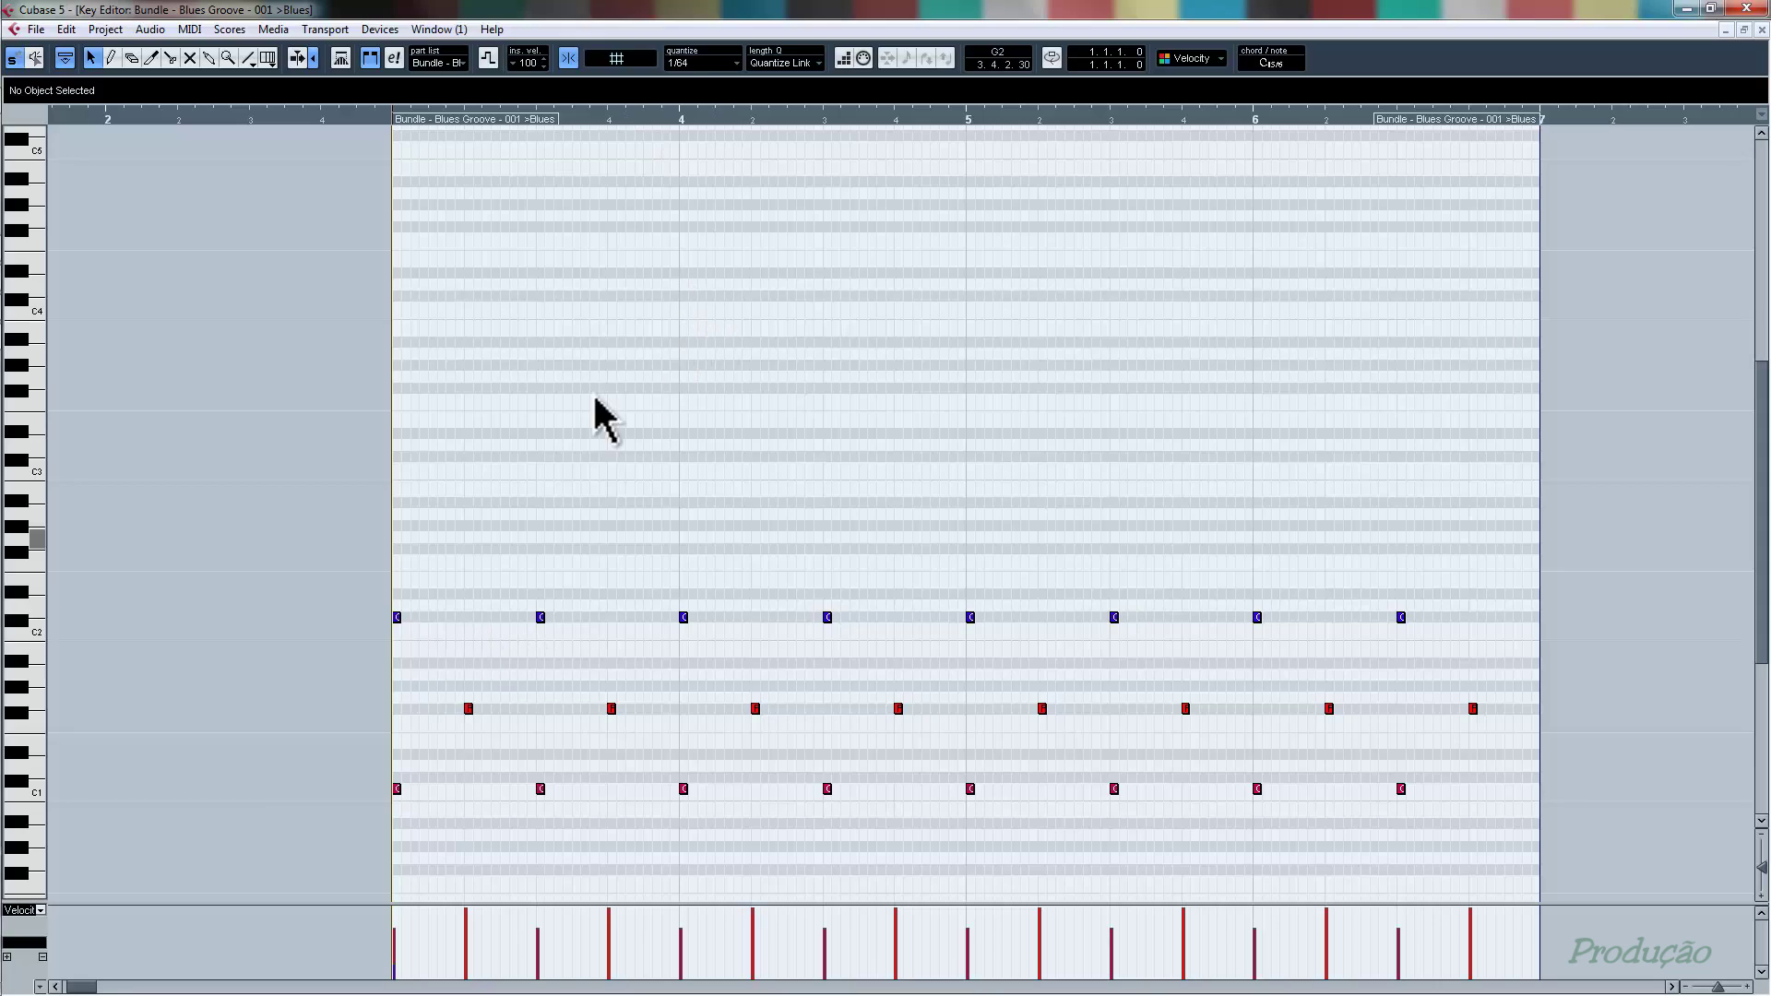
- Set the quantize value to 1/32 and copy the row of C#2 notes onto beats 2 and 4 of bars 3 to 6
click(732, 63)
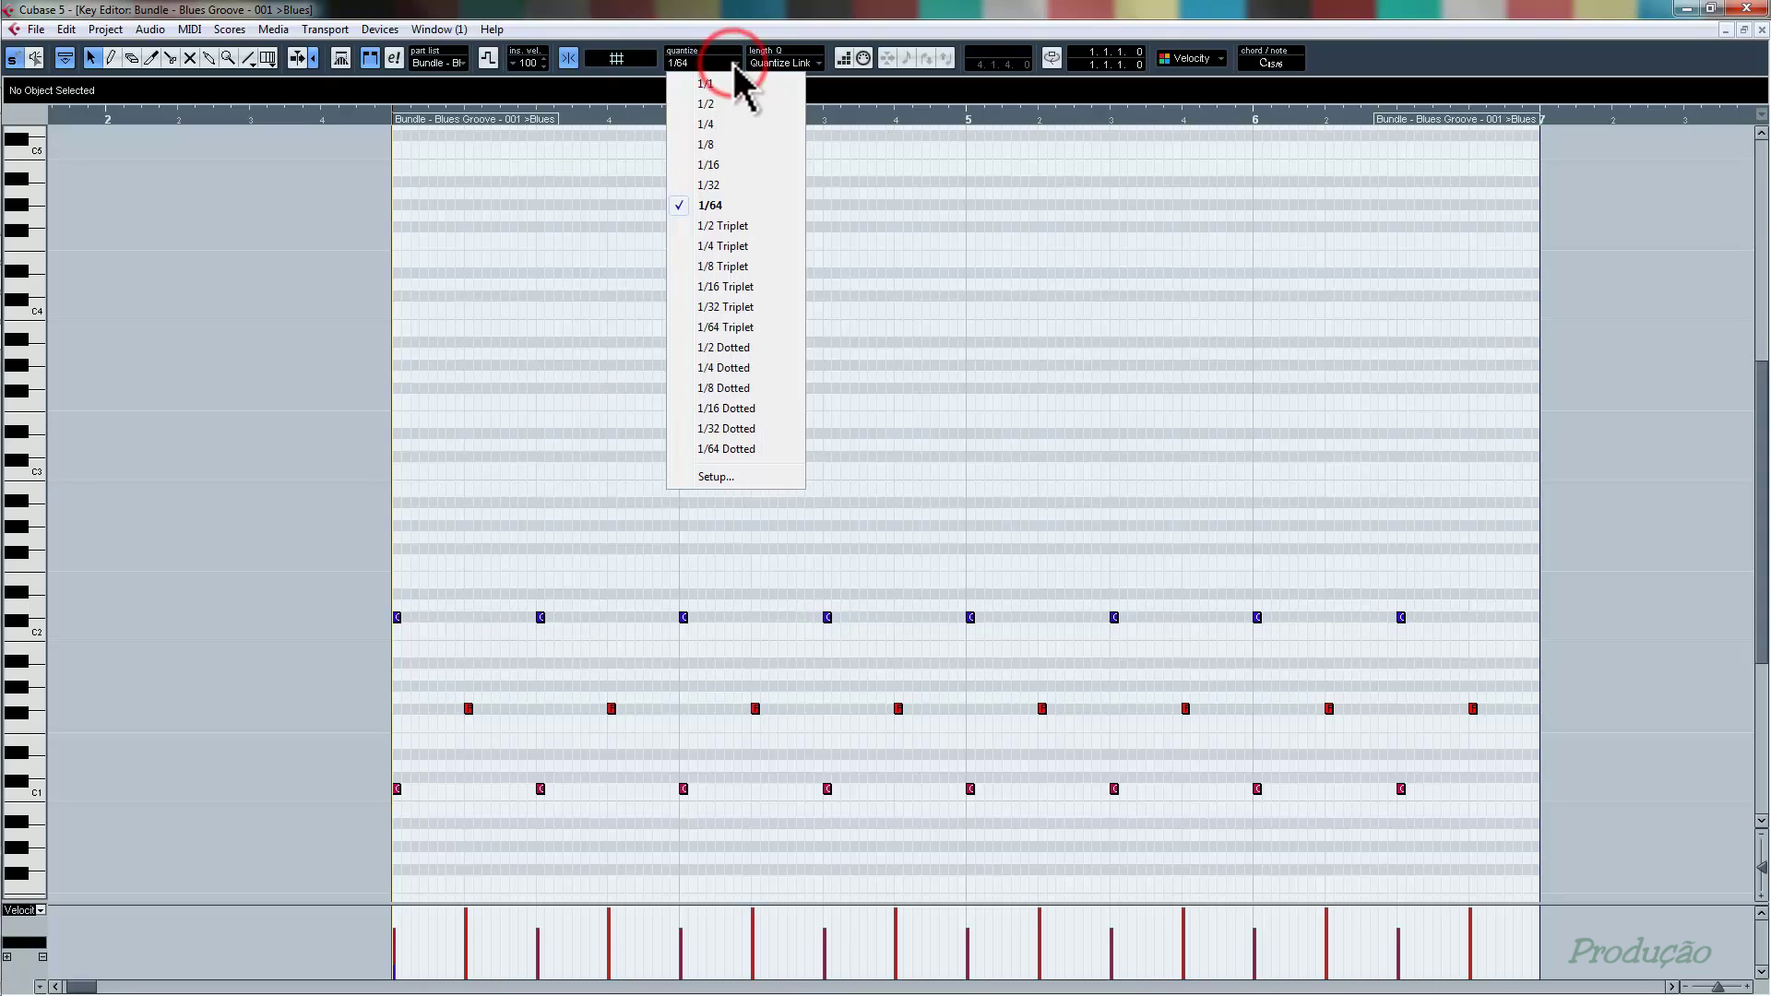
click(729, 185)
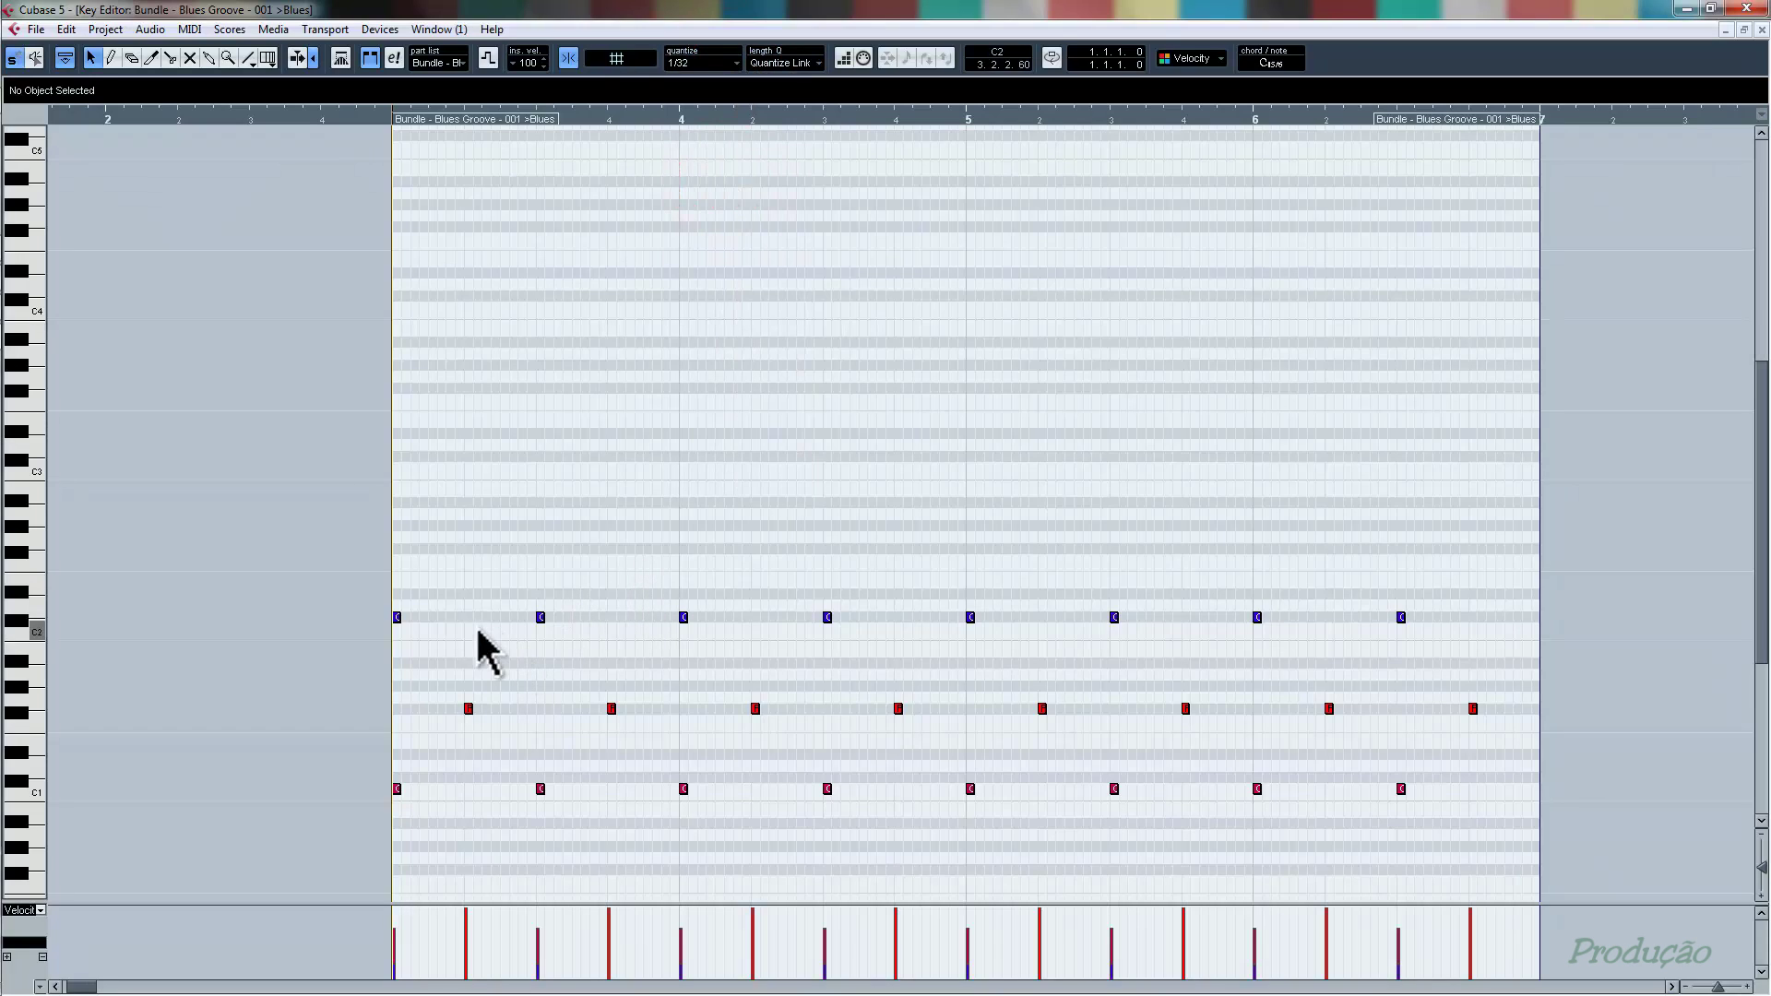
drag(1467, 581, 475, 616)
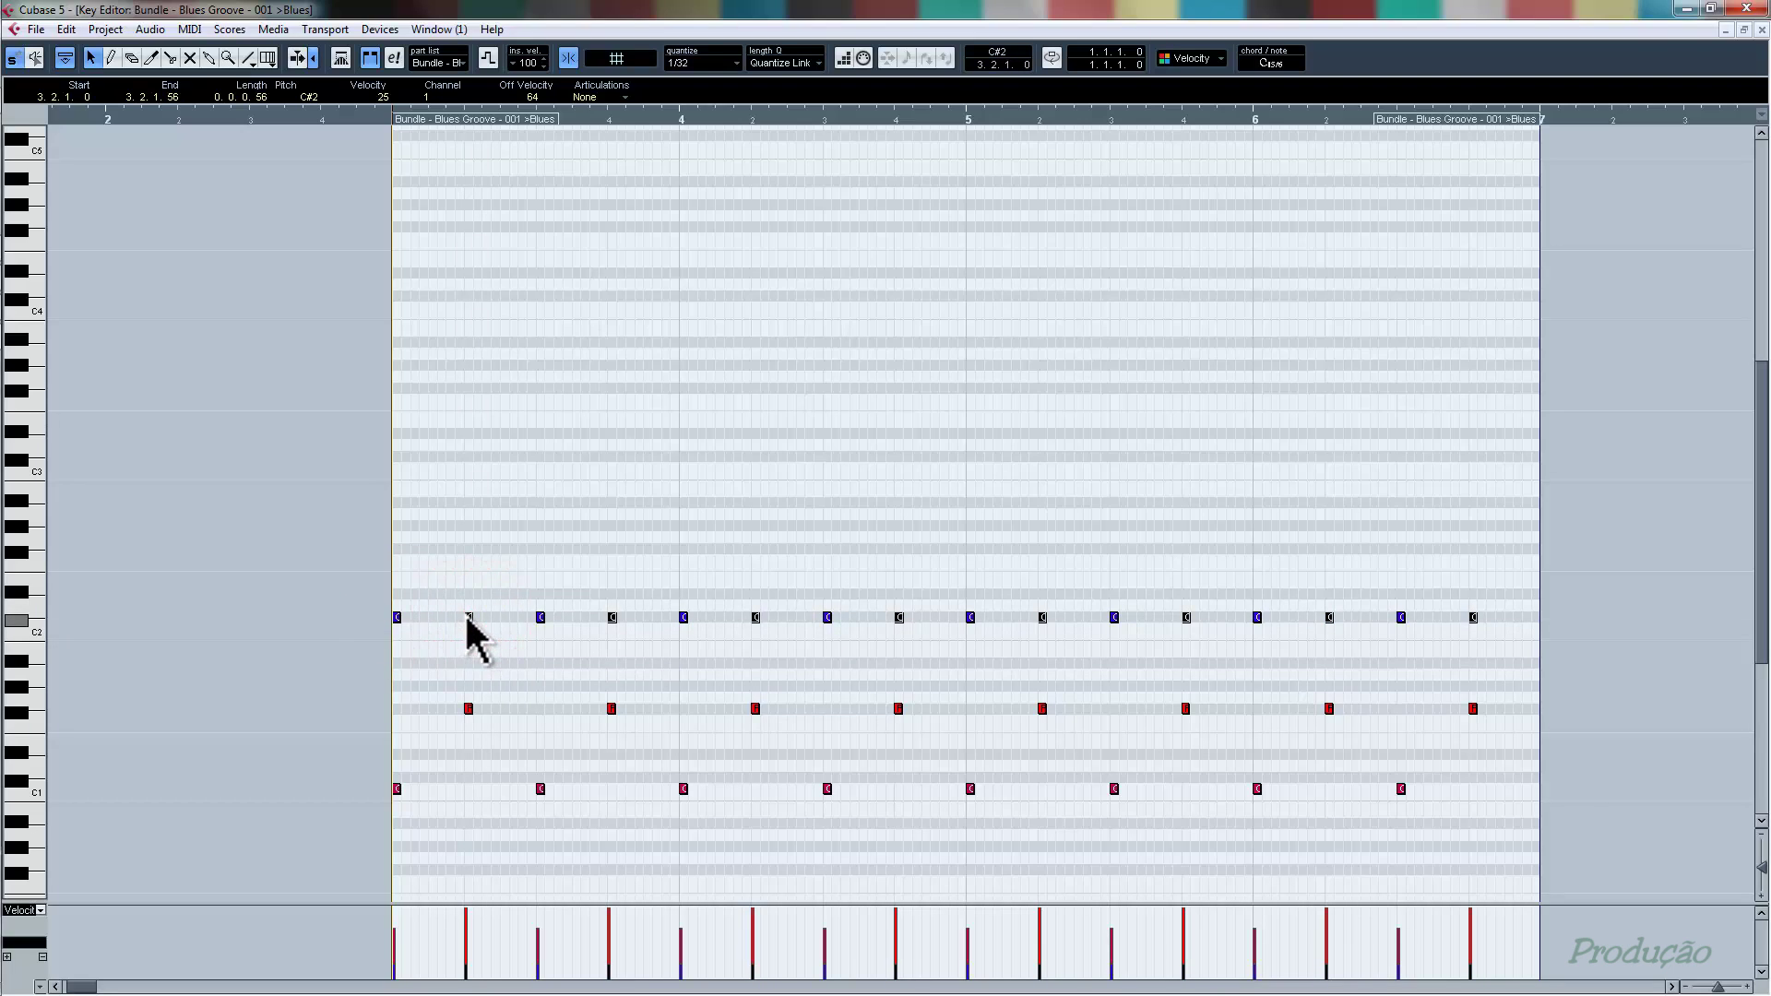
- Move the copied C#2 notes earlier so the first starts at 3.1.3.60, and set their velocity to 10
drag(468, 619, 443, 619)
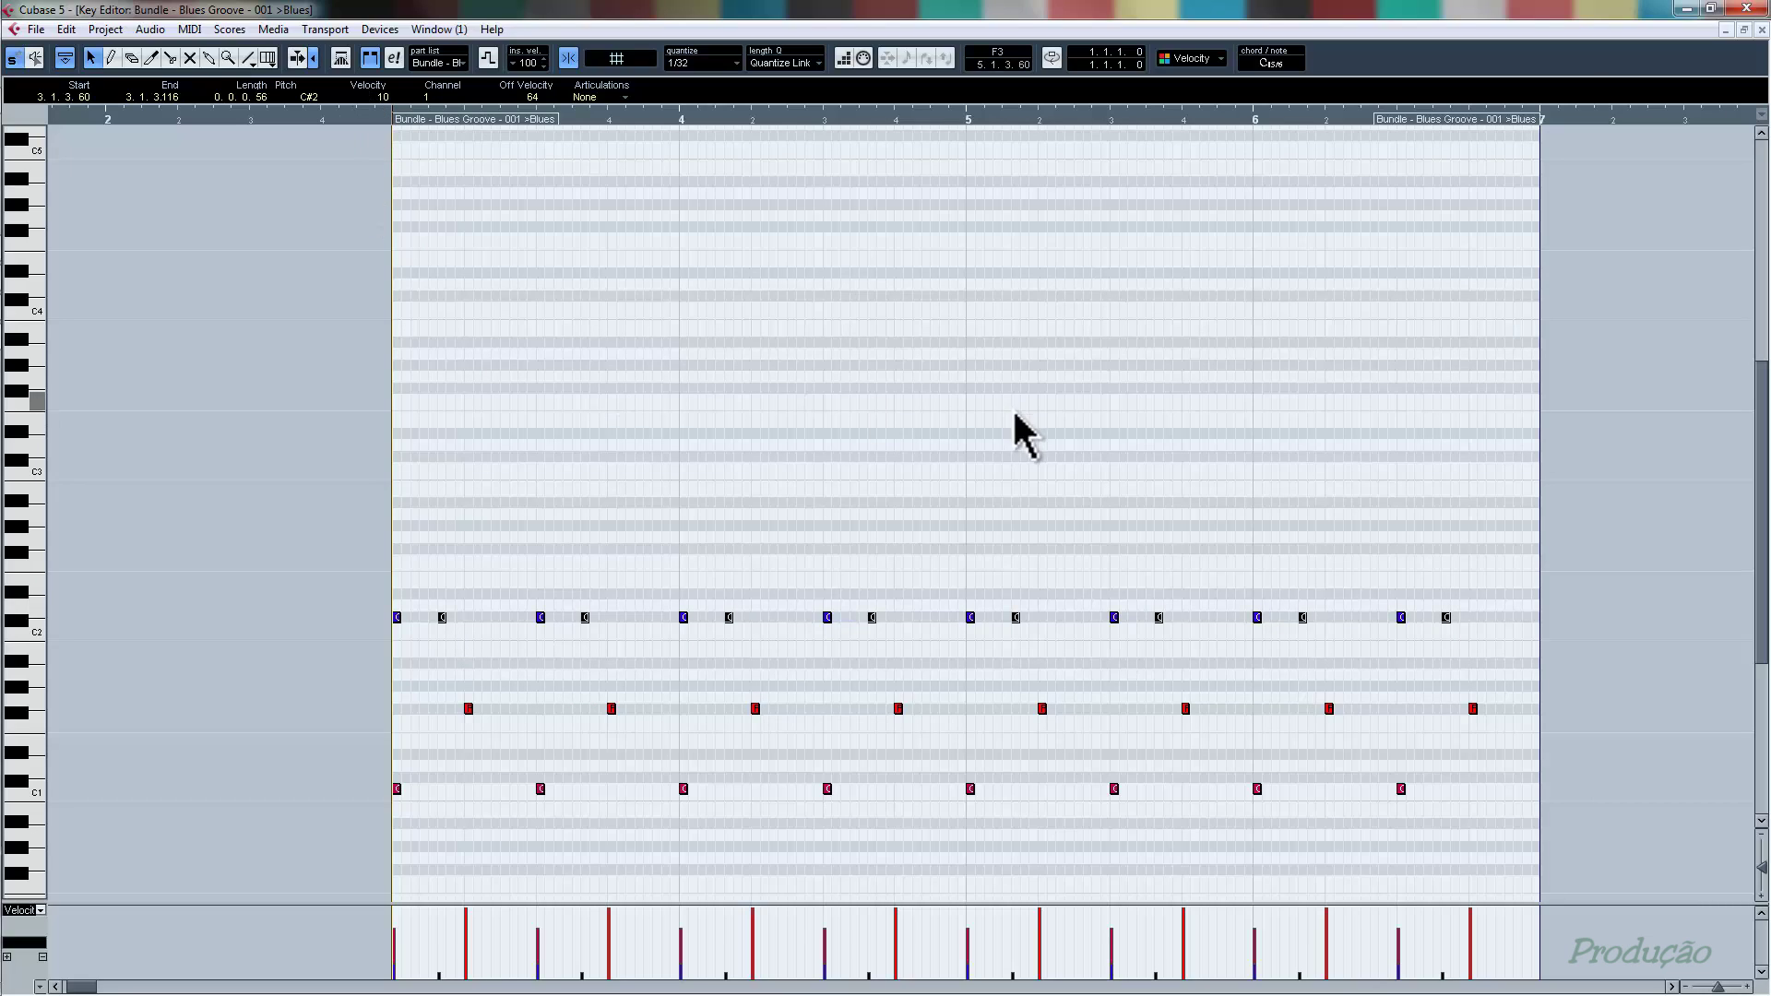
click(819, 399)
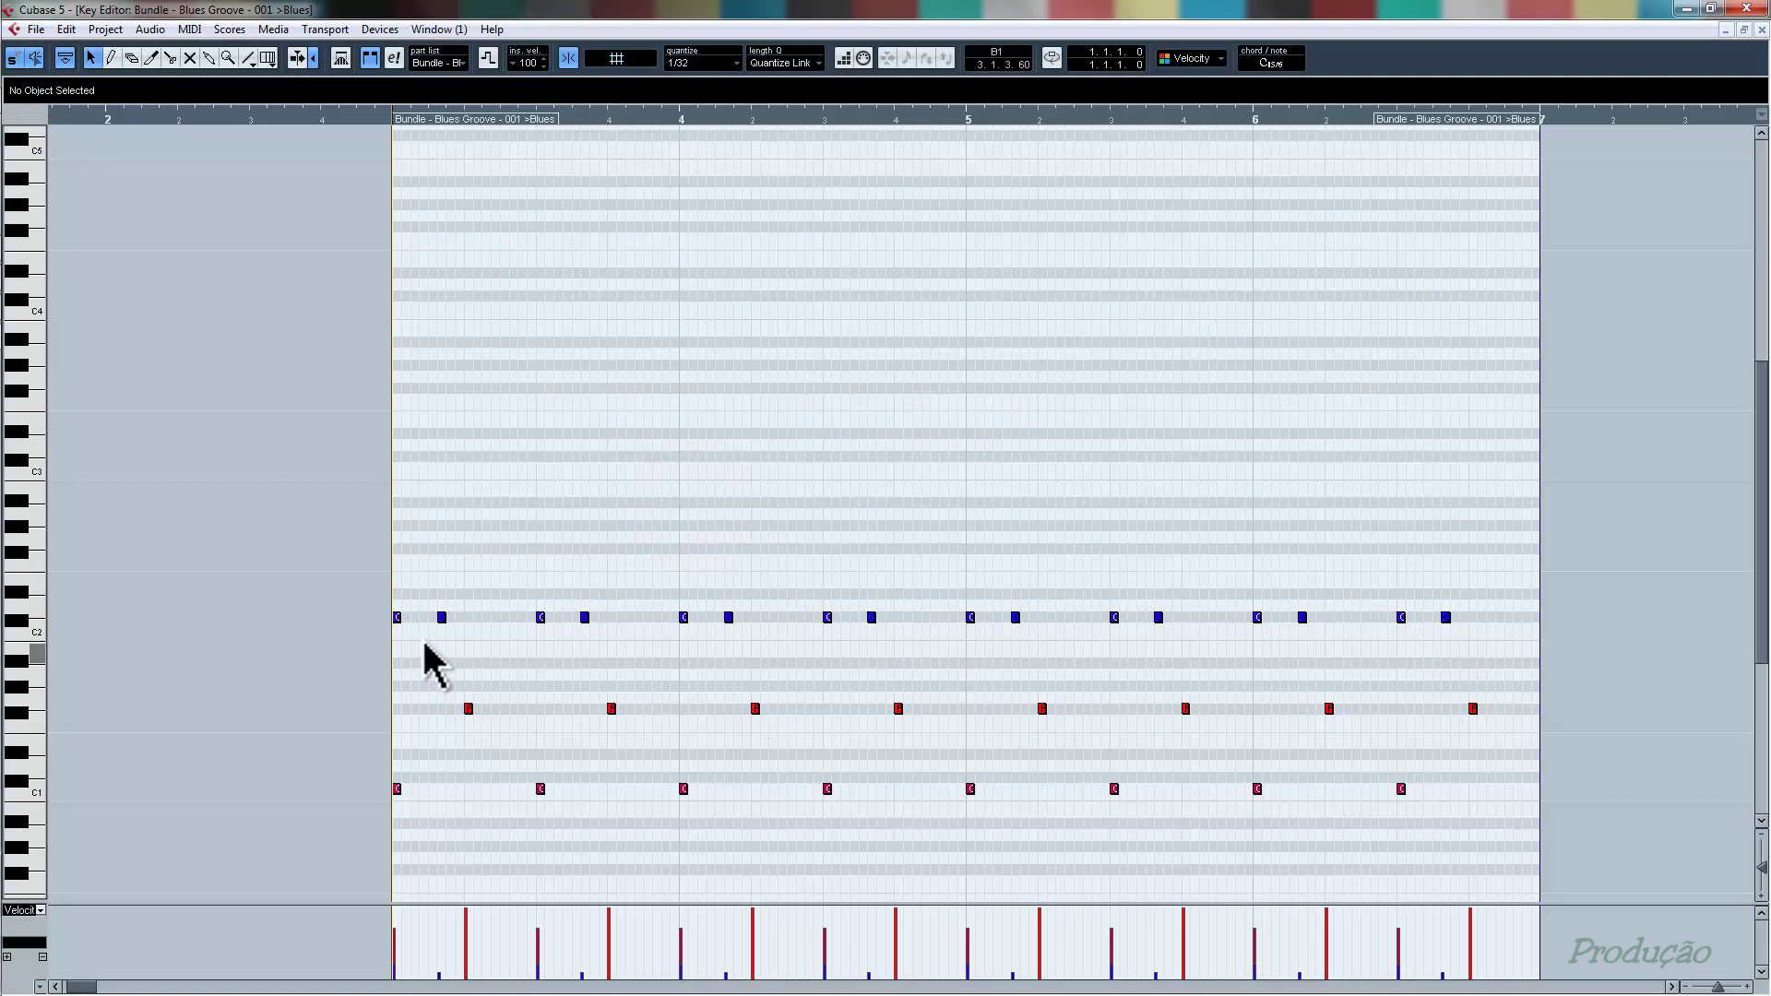
drag(417, 596, 366, 648)
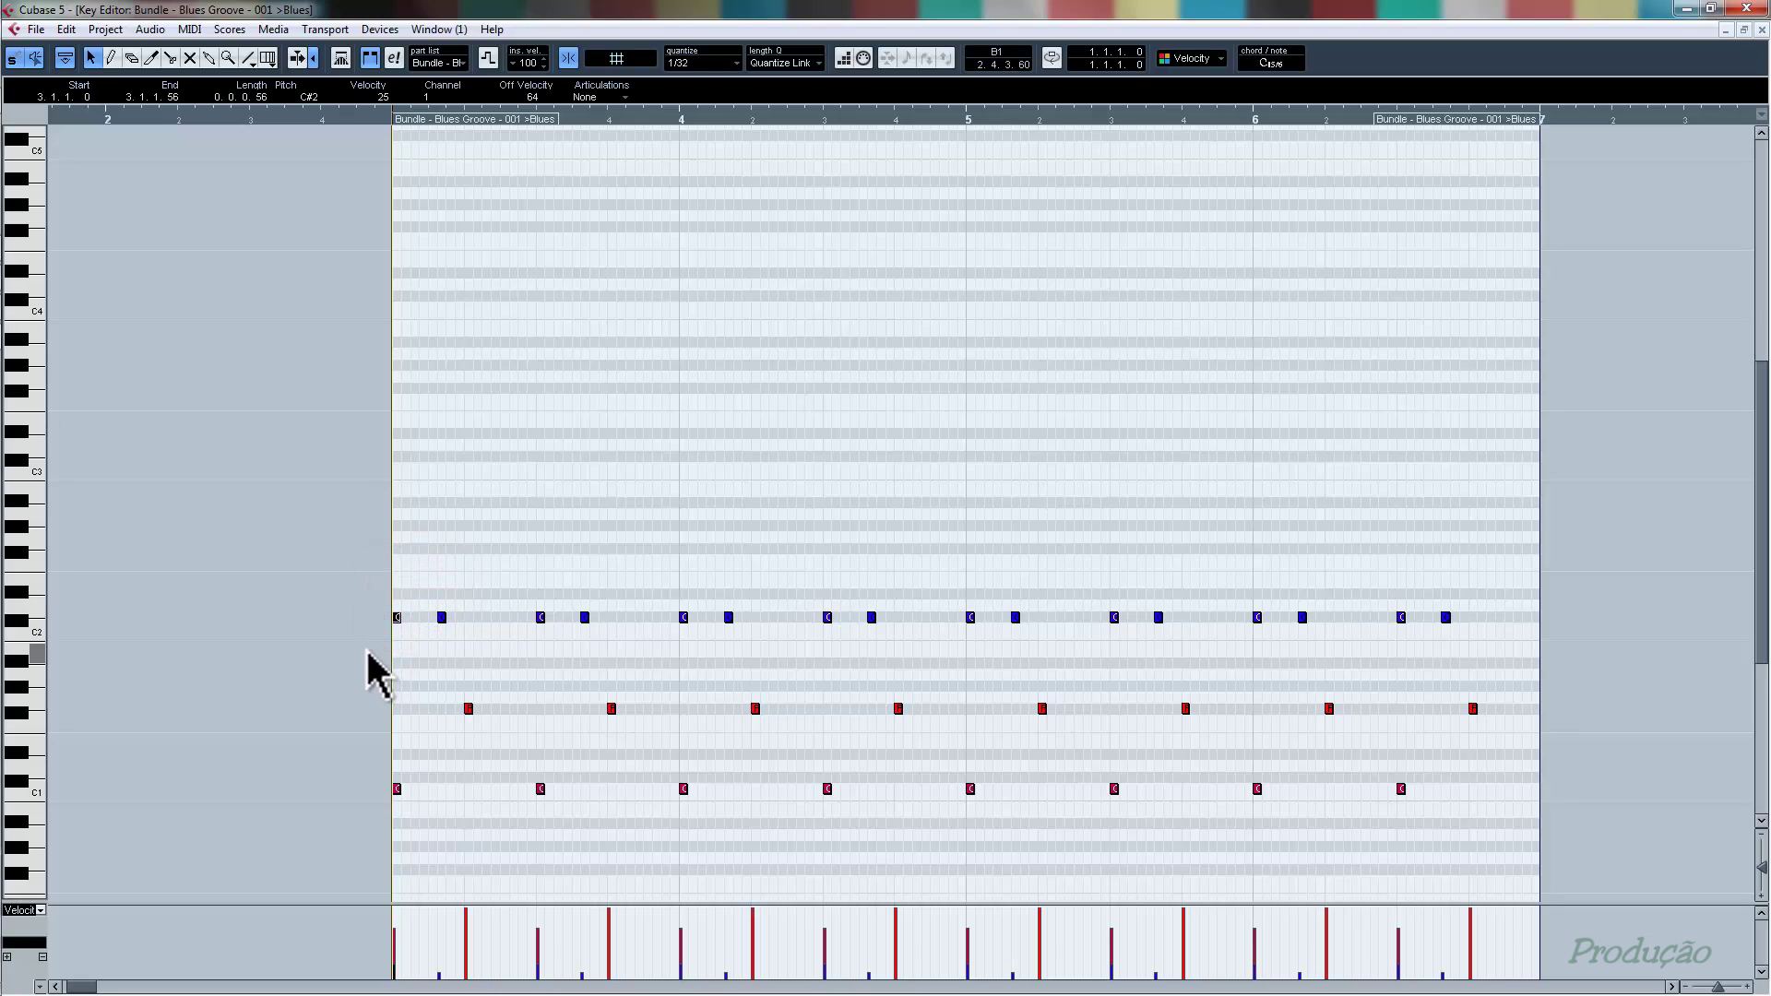
drag(565, 587, 517, 649)
click(750, 498)
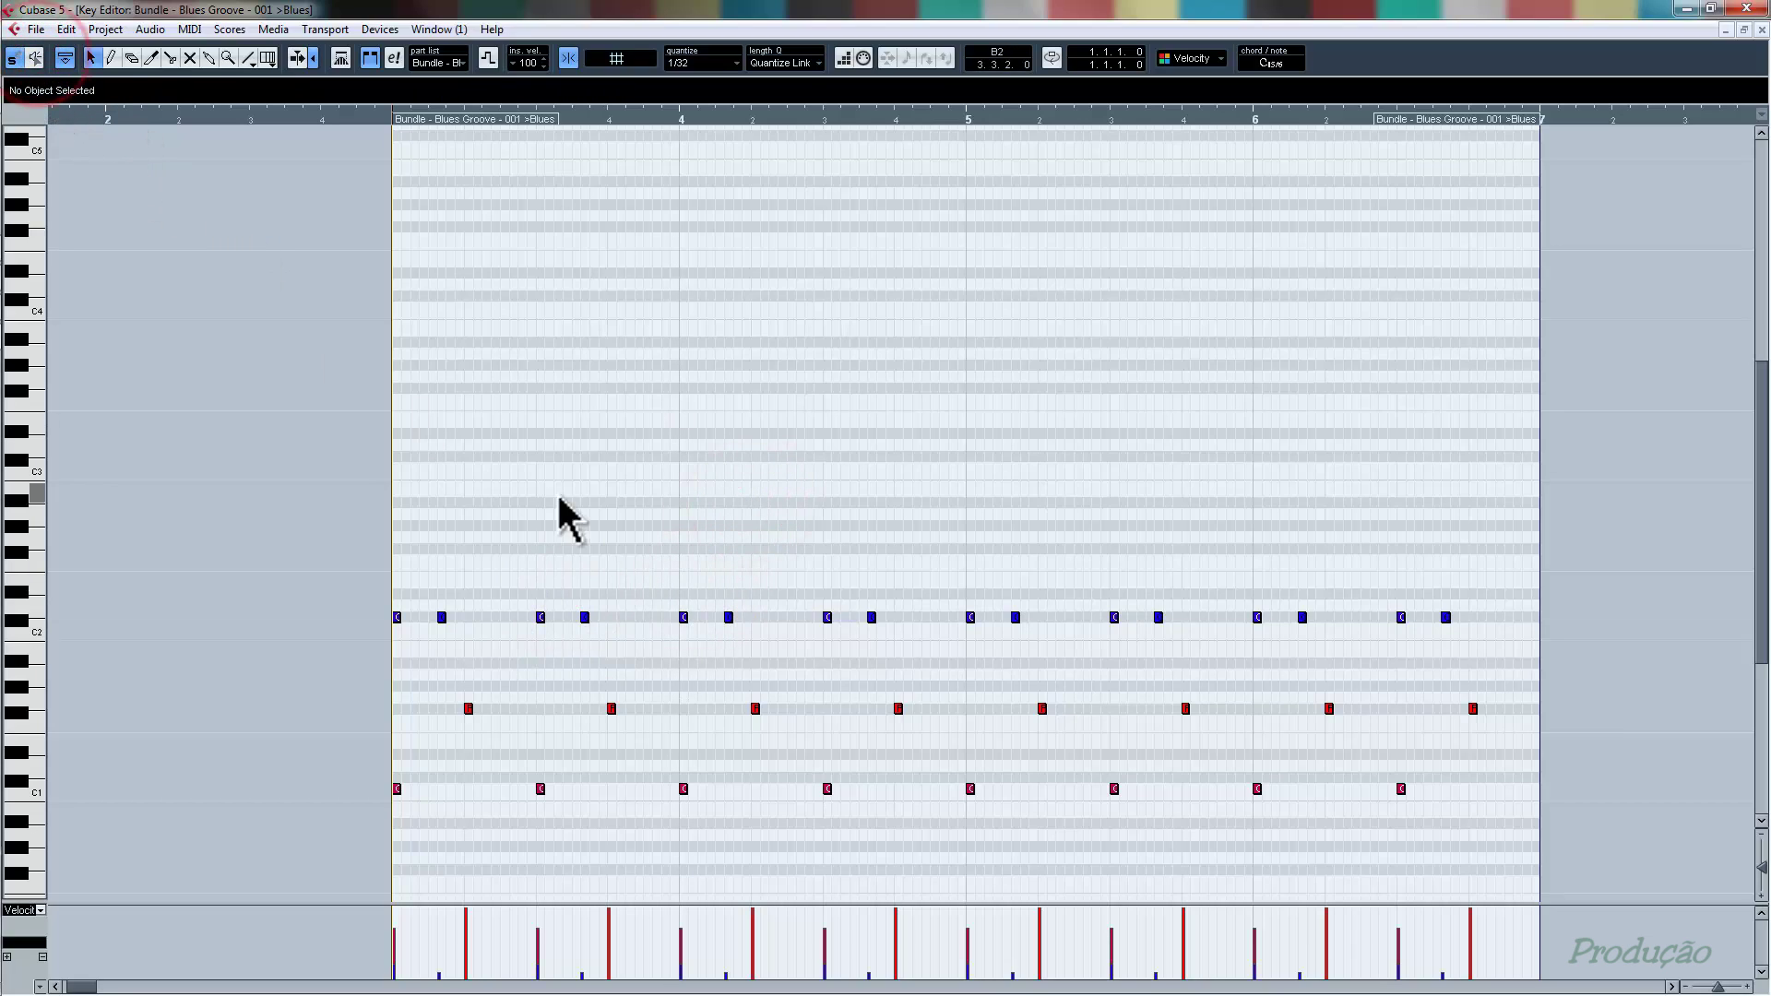
- Copy the C#2 notes on beats 1 and 3 of bars 3 to 6 onto beats 2 and 4
drag(417, 589, 375, 636)
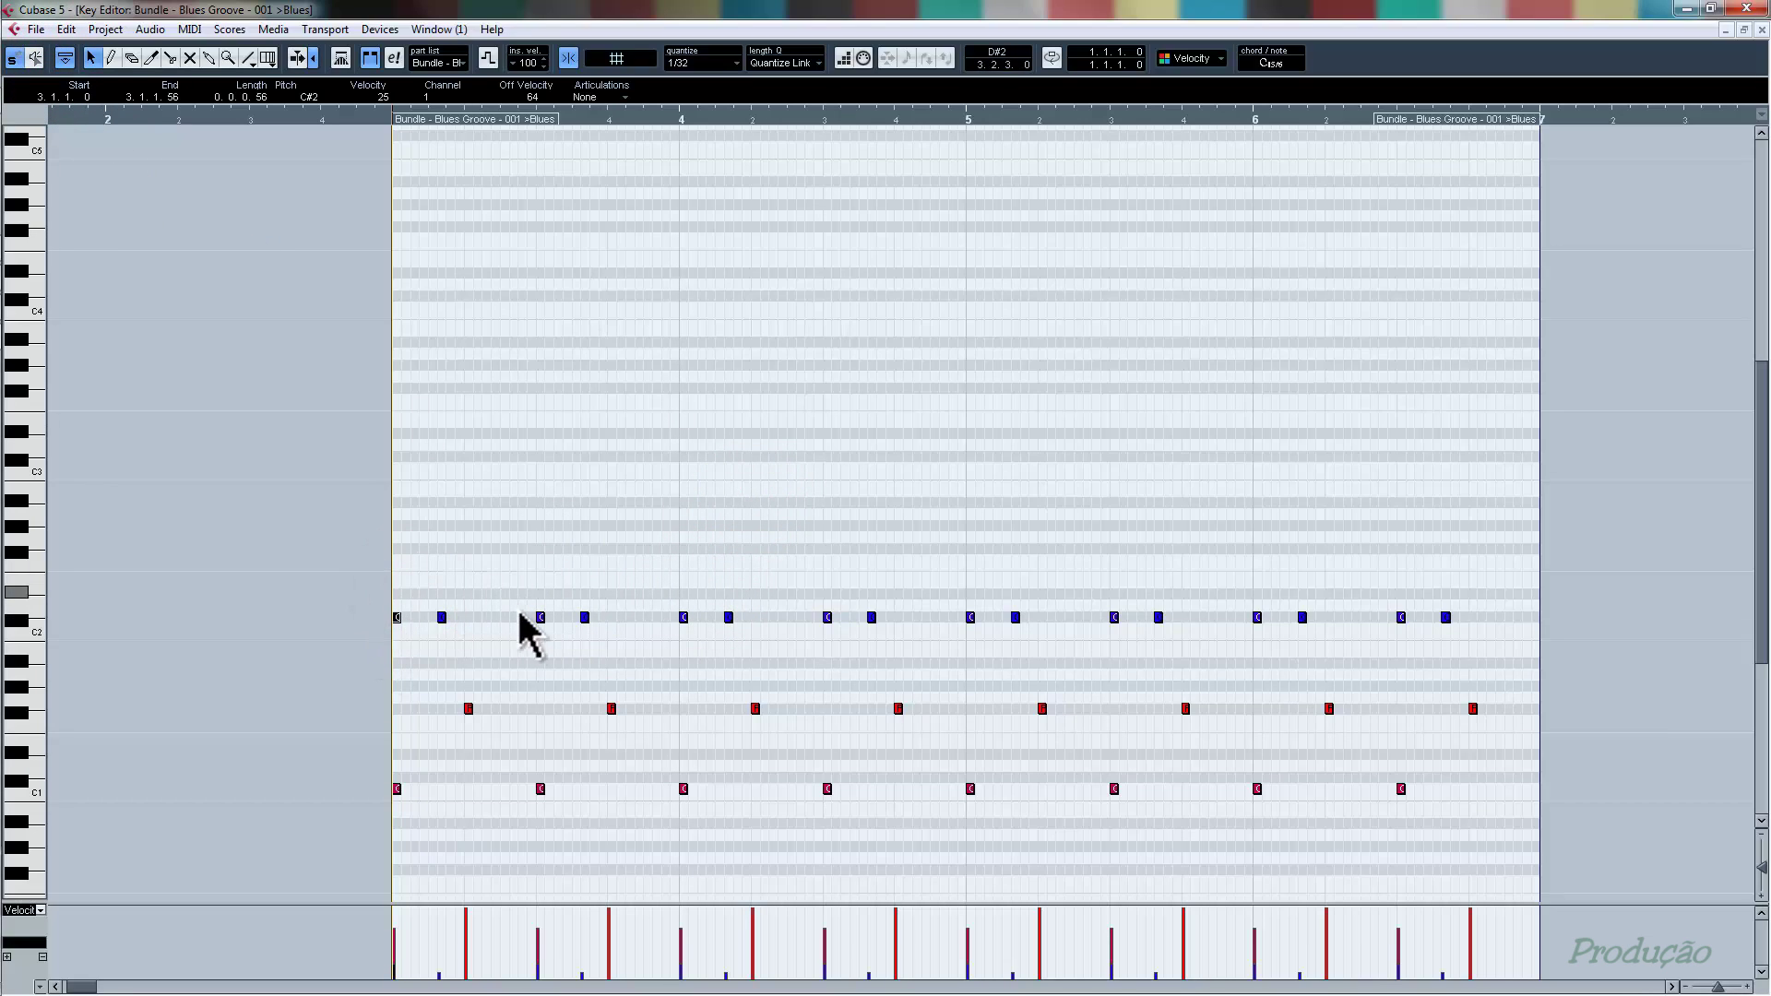
drag(617, 553, 514, 672)
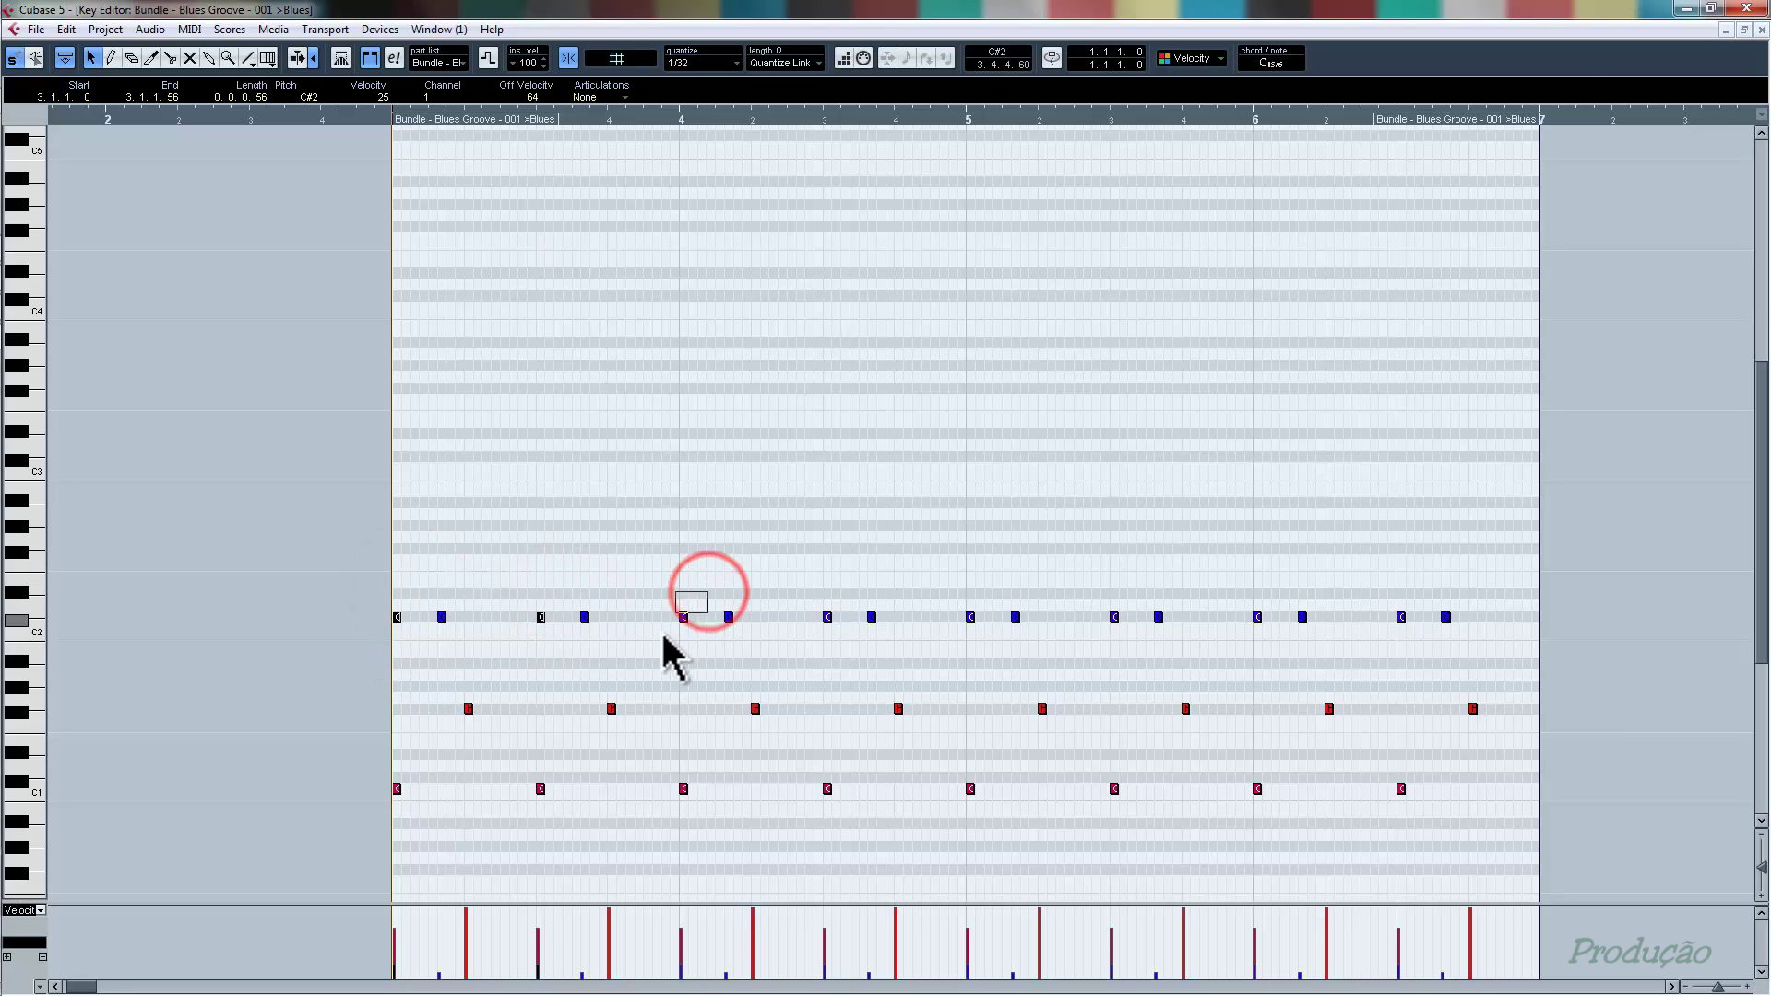
drag(663, 635, 665, 637)
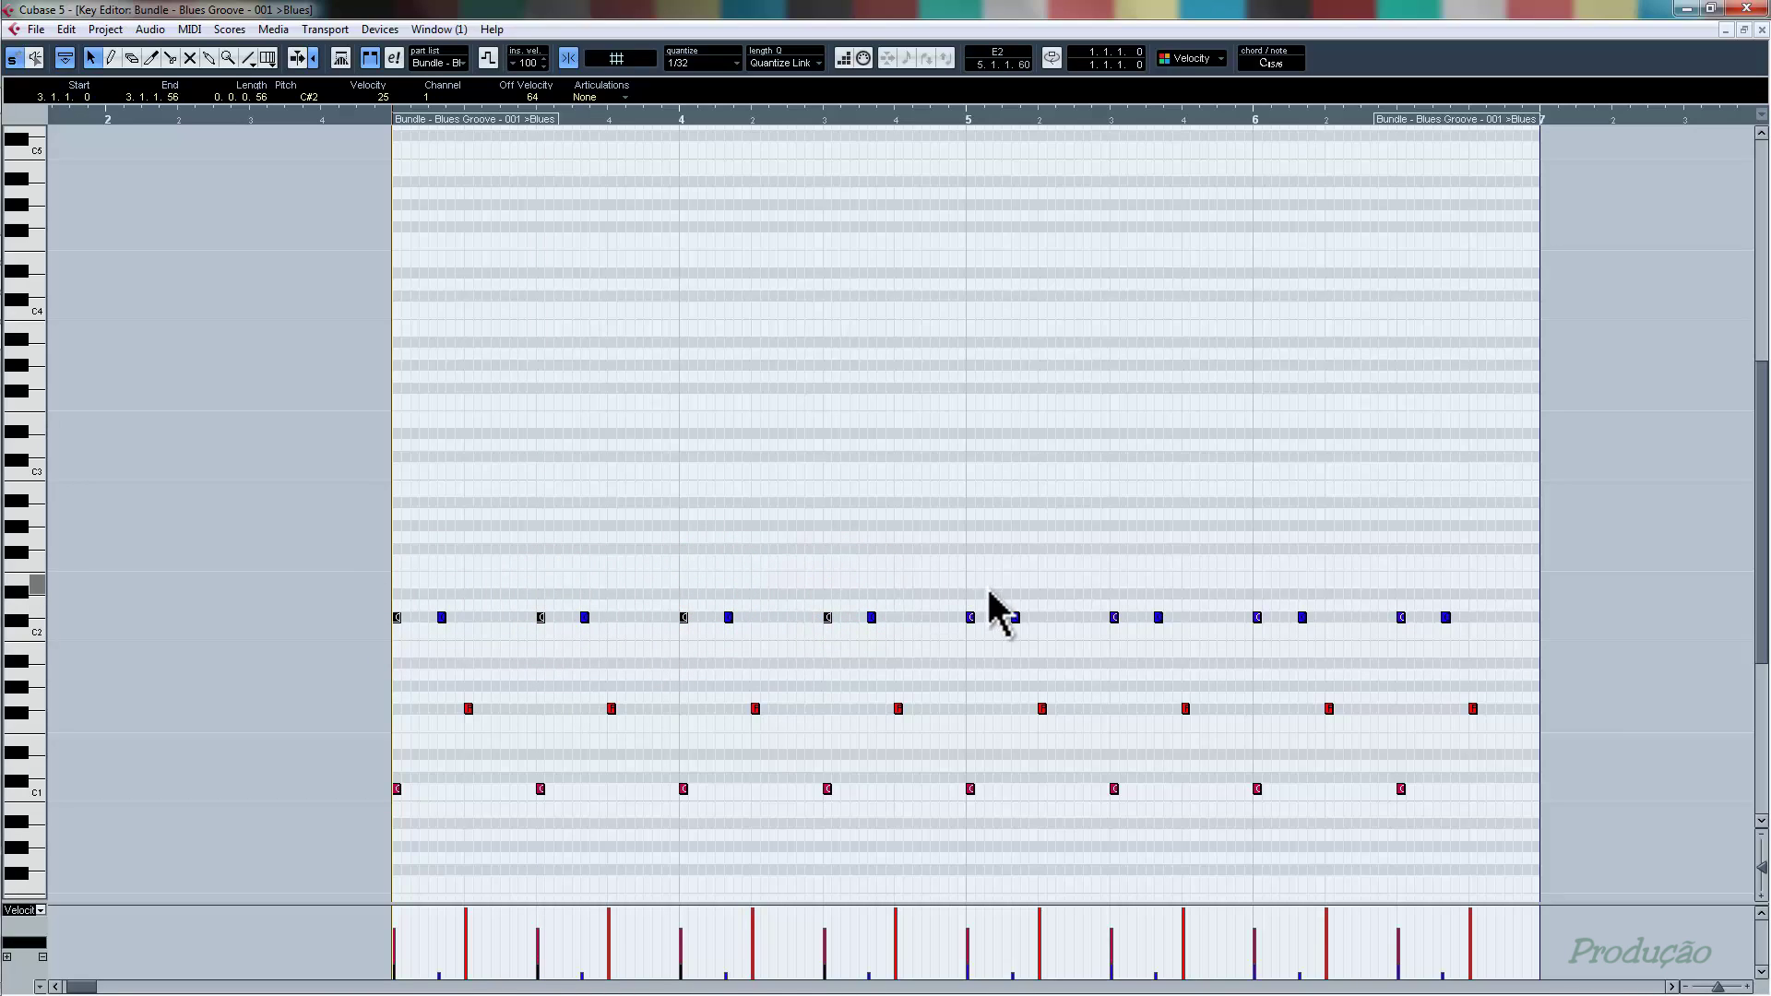
drag(988, 587, 943, 640)
drag(1128, 605, 1085, 638)
drag(1246, 626, 1247, 628)
drag(1423, 590, 1372, 644)
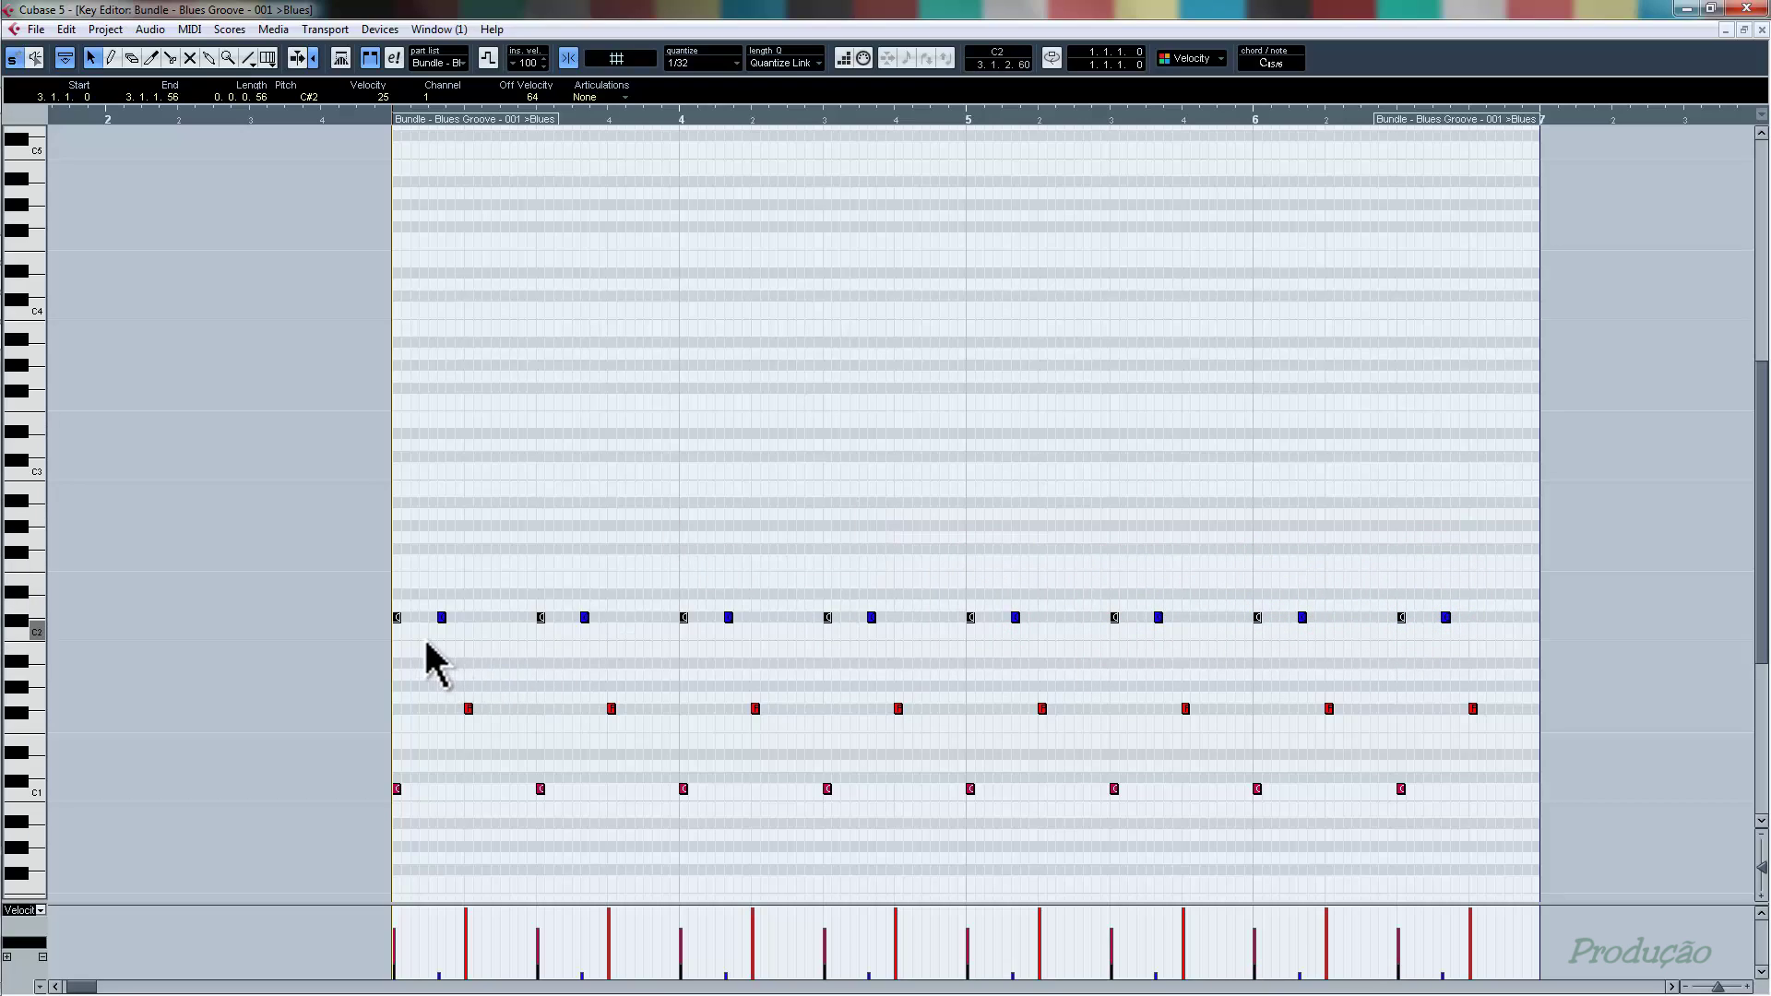
drag(397, 618, 480, 619)
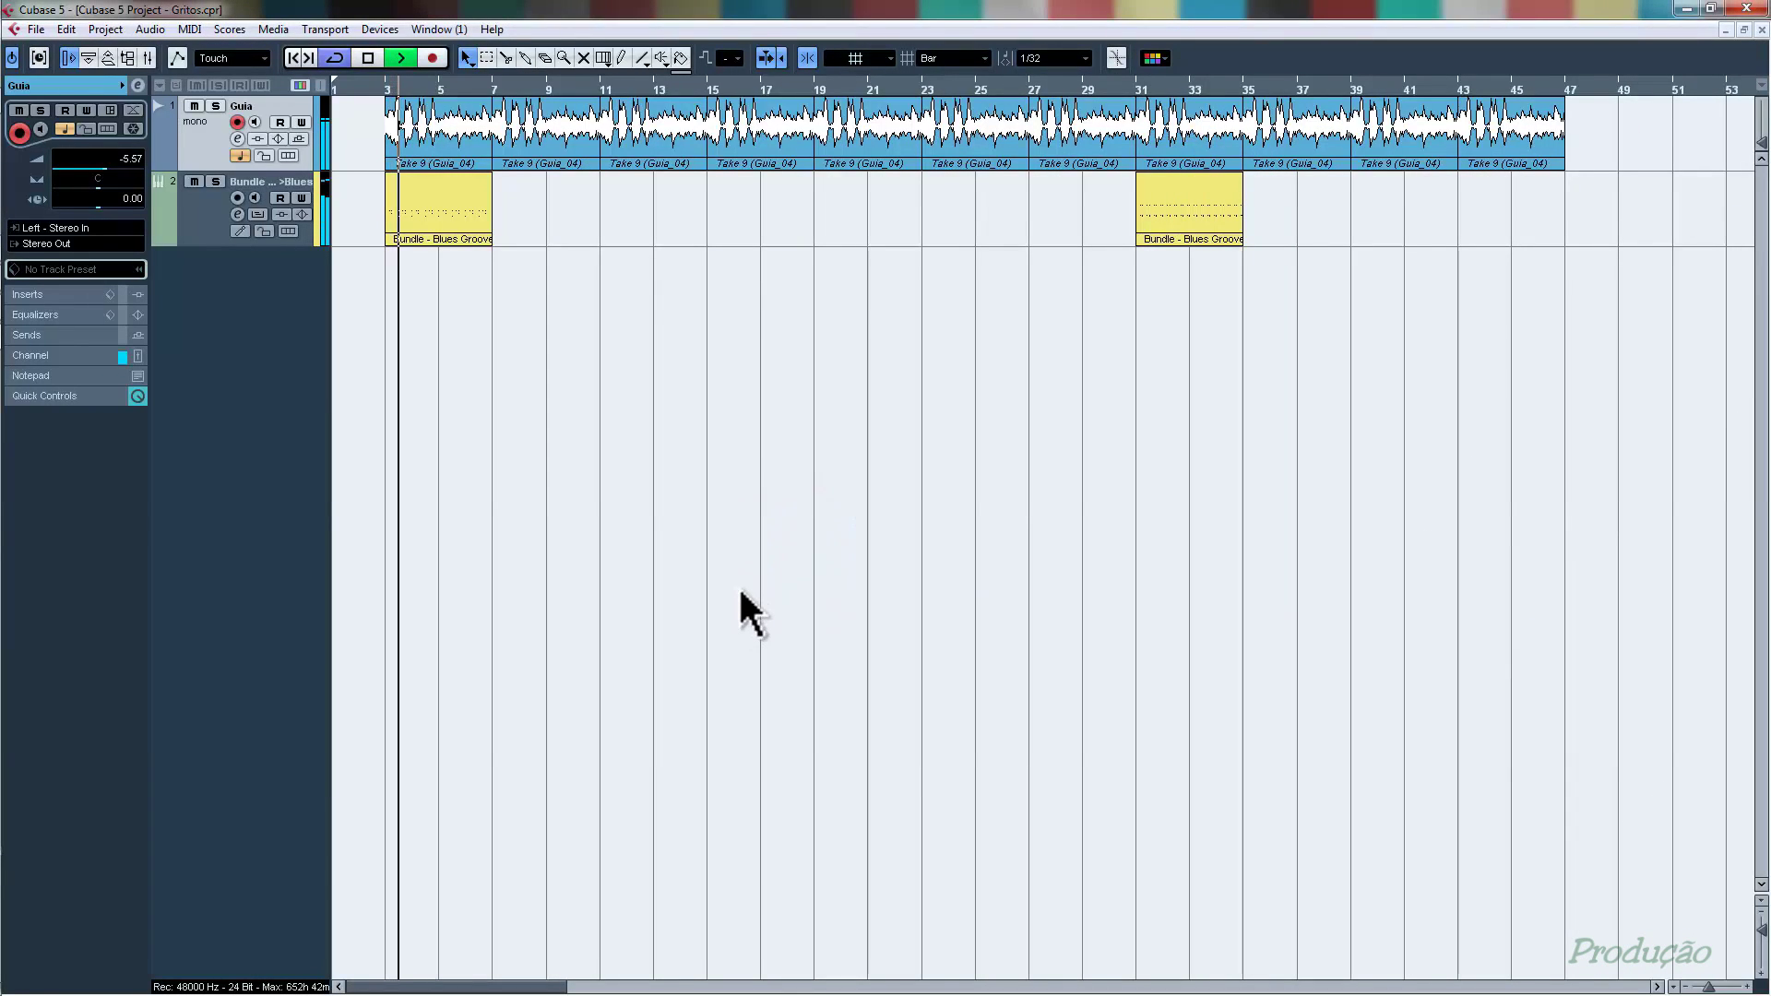
- Show the Transport panel, stop playback and reopen the drum part at bar 3 in the Key Editor
key(F2)
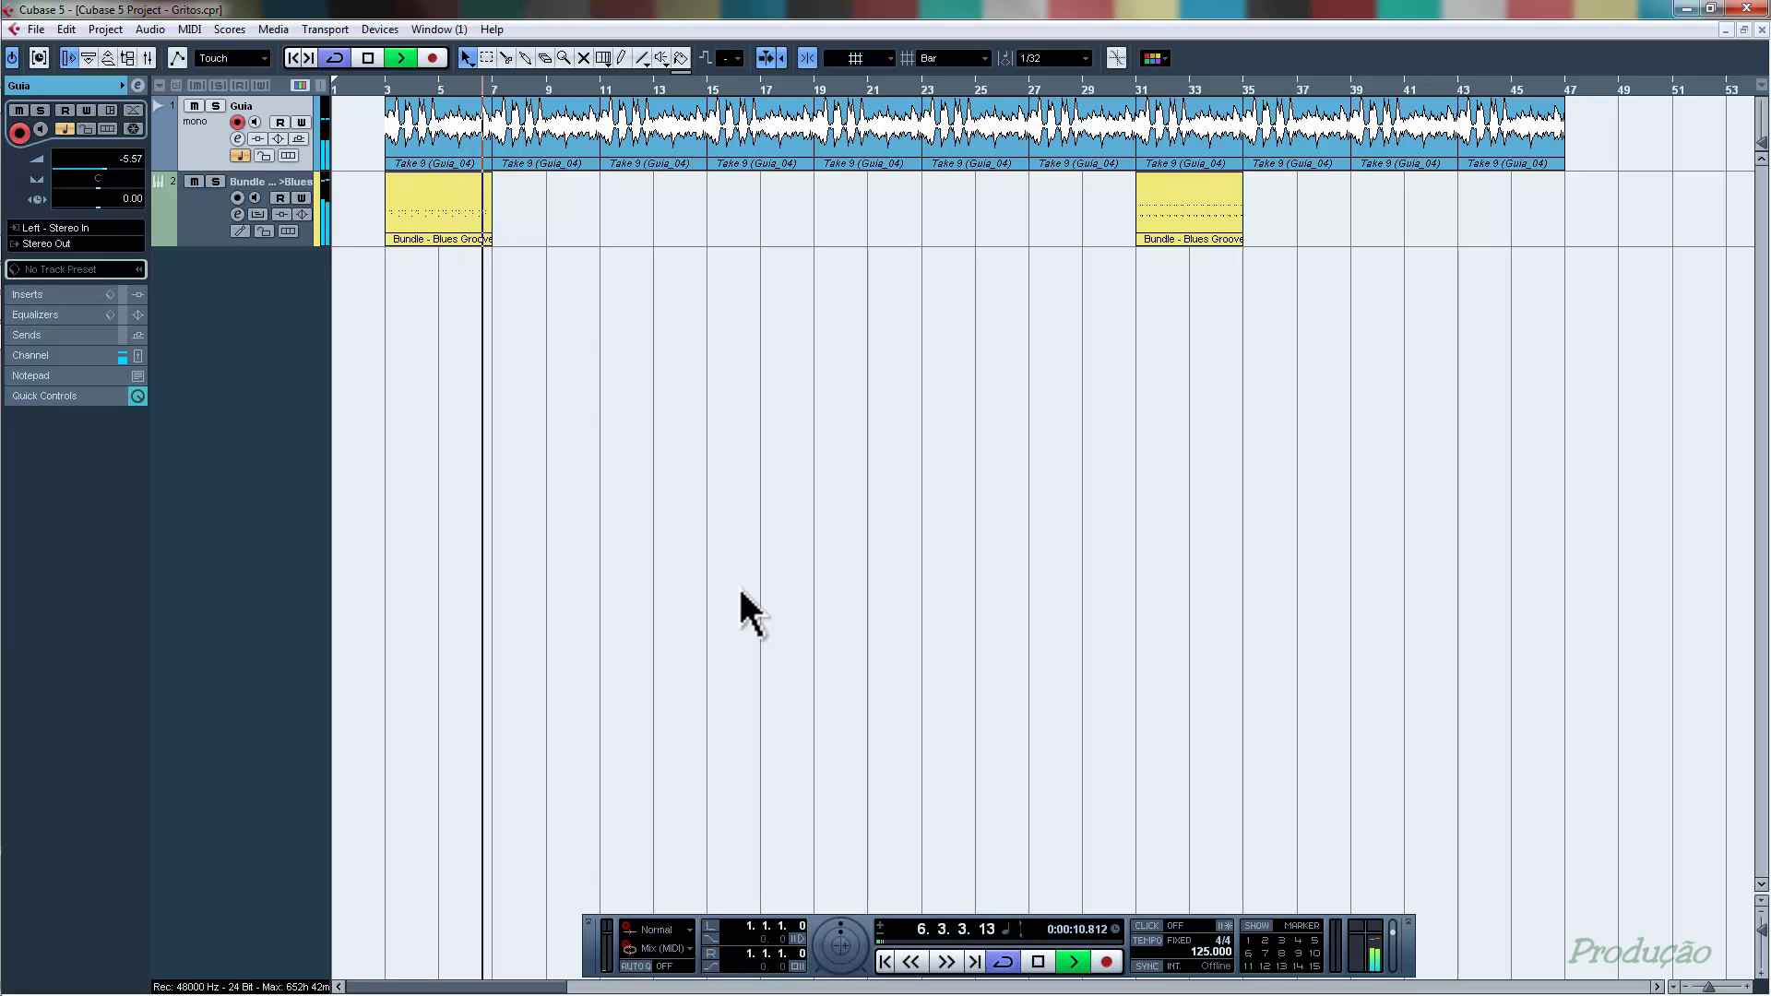
key(space)
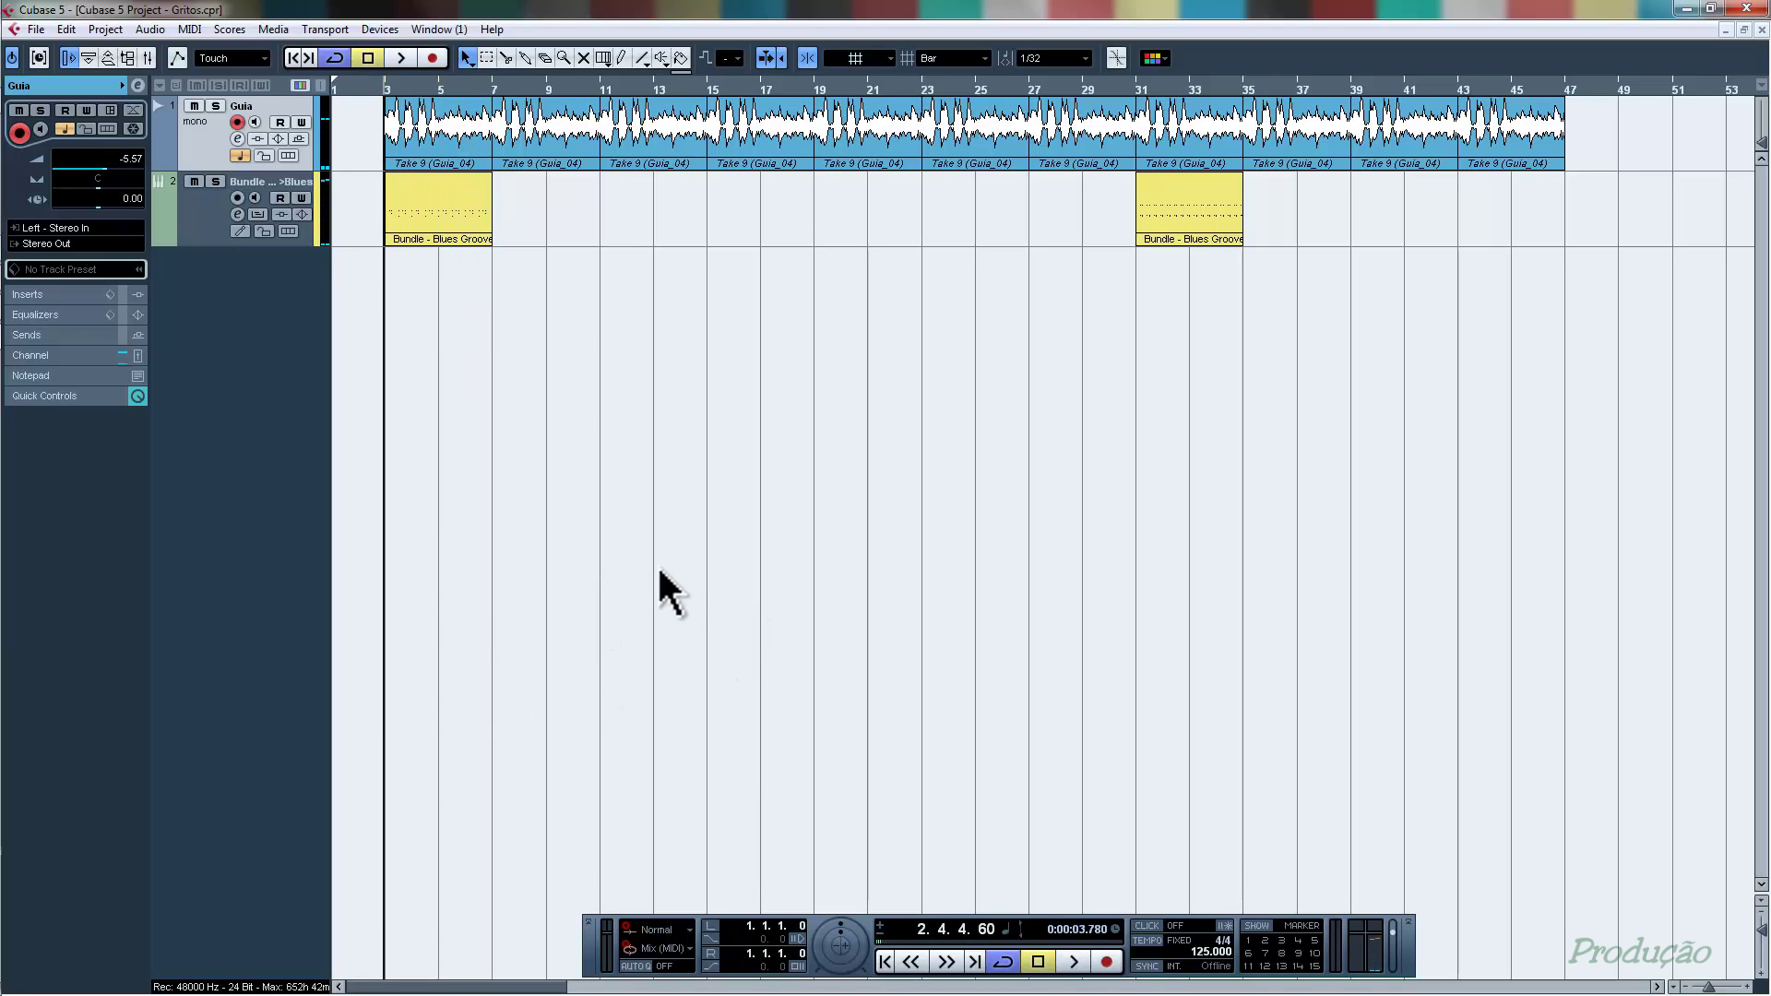
double_click(447, 205)
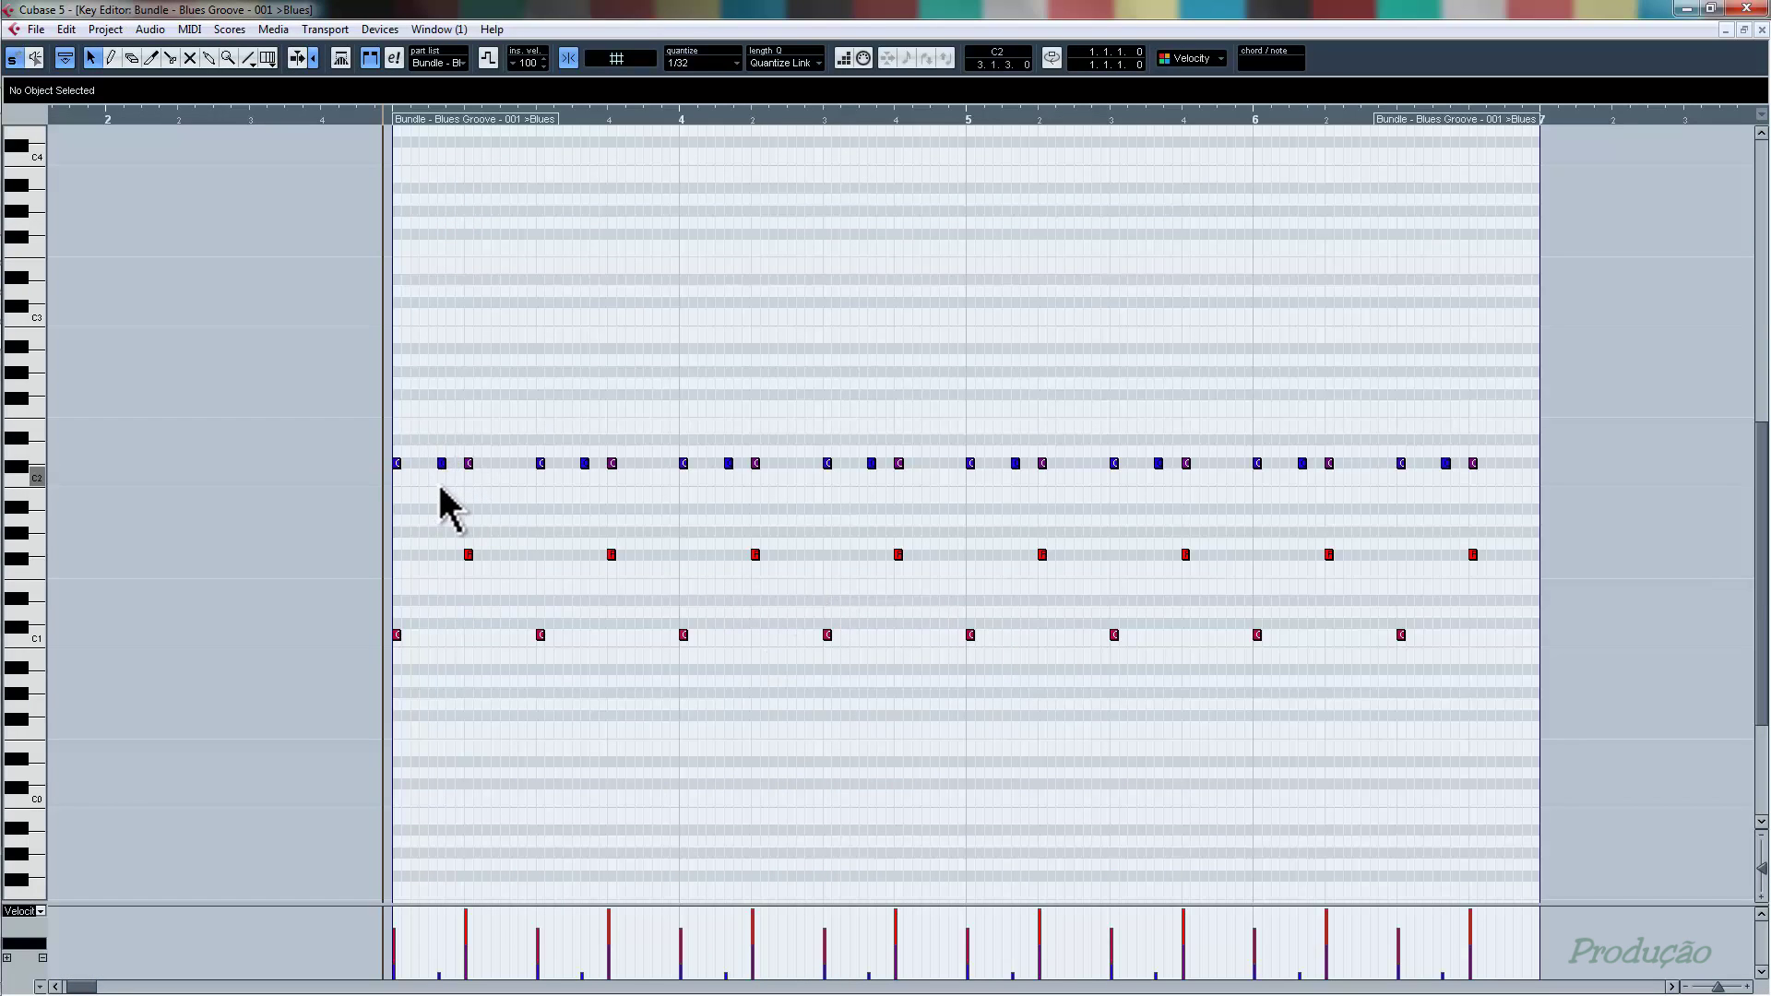
- Copy the eight shuffled C#2 notes of bars 3 to 6, starting at 3.1.3.60, up to B3 at the same positions
drag(427, 447, 456, 501)
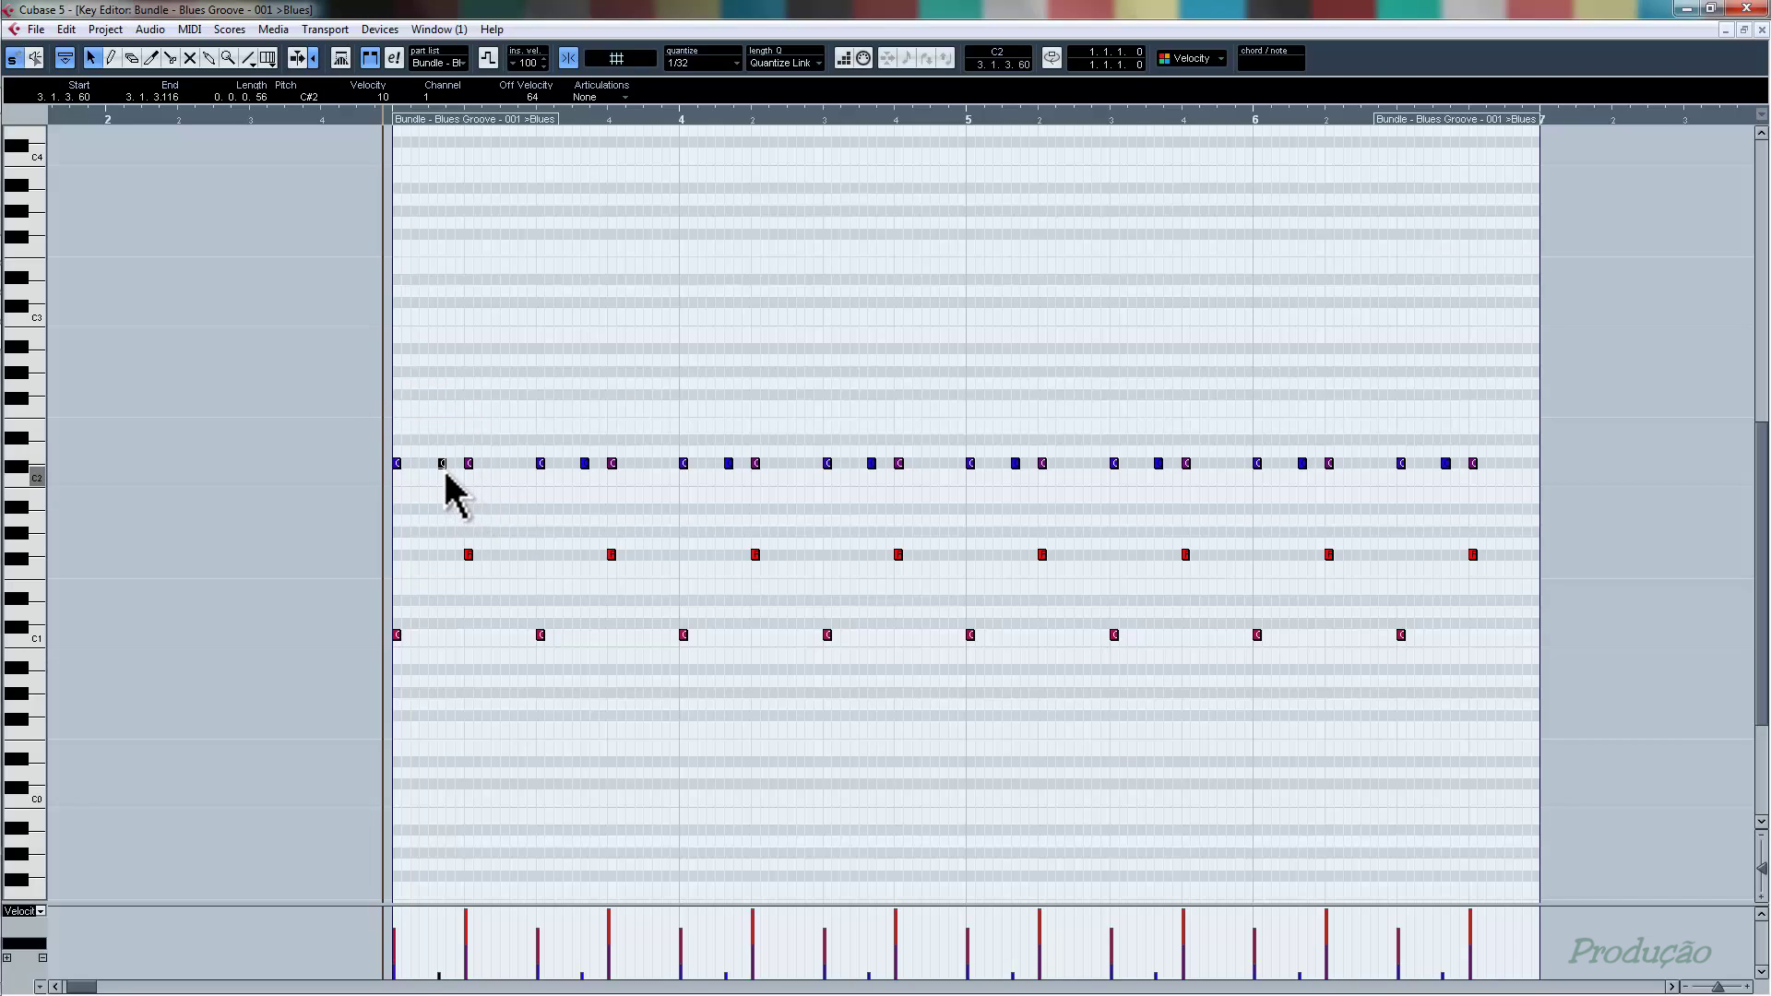
shift+click(585, 463)
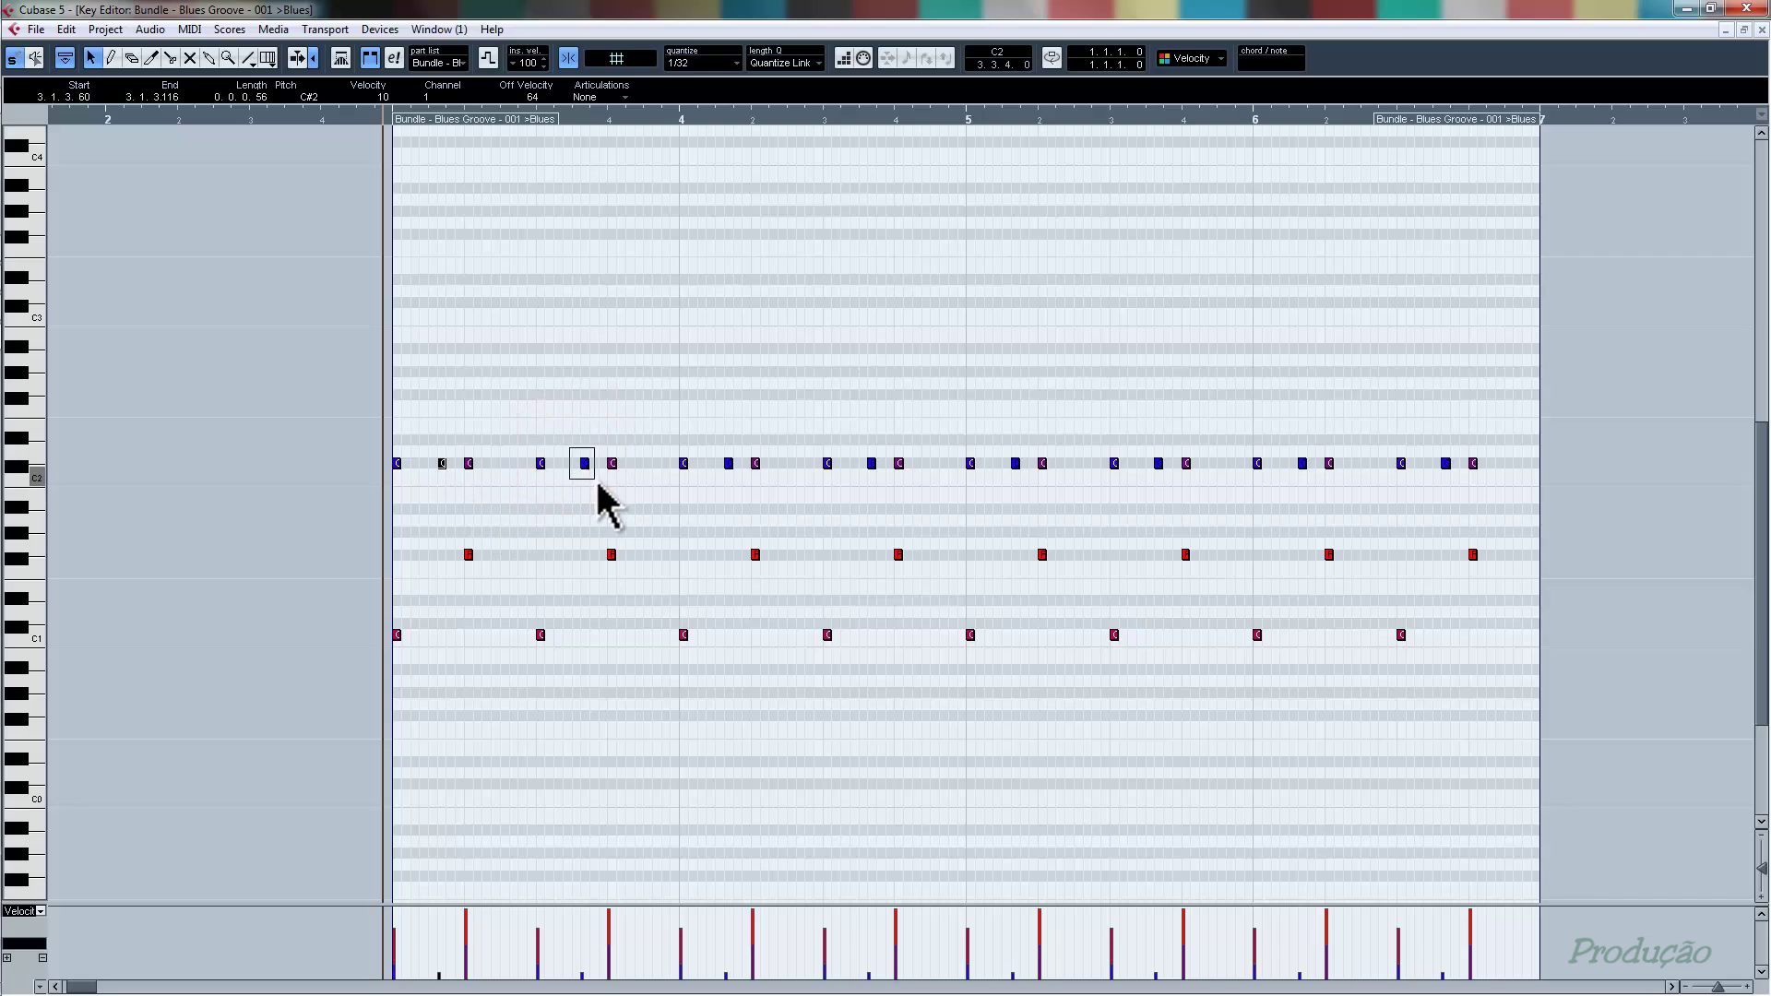
shift+click(729, 463)
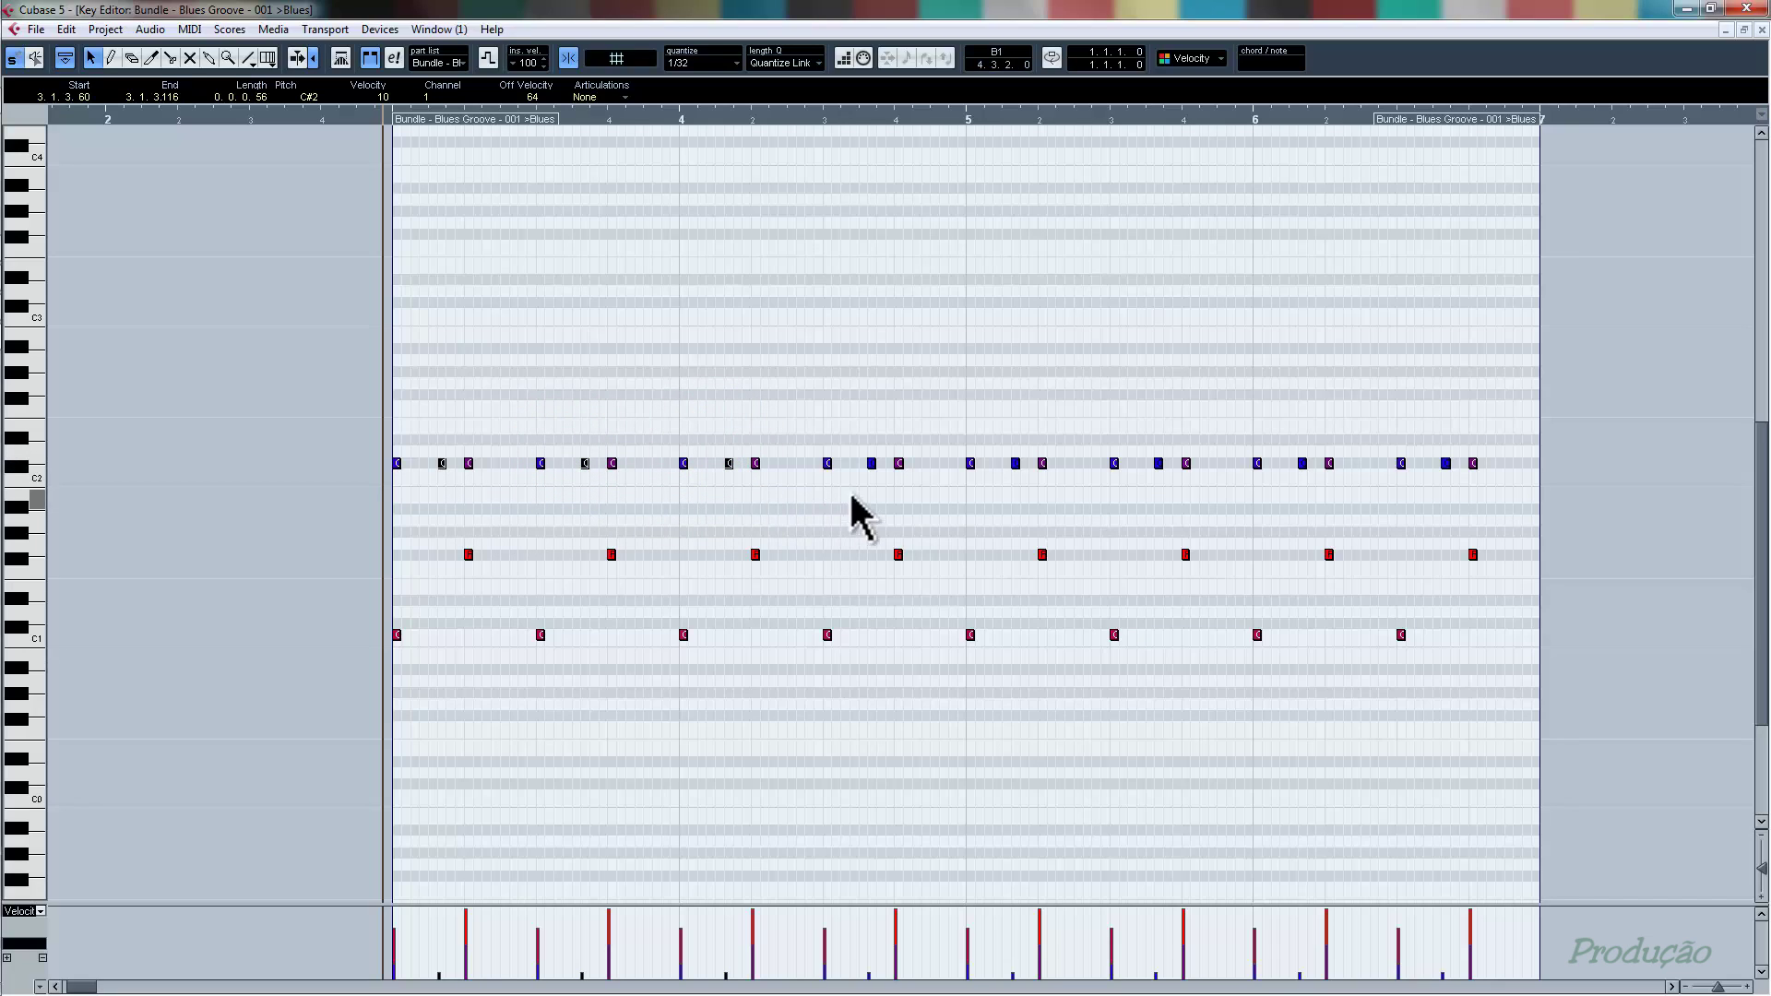
drag(865, 452, 894, 502)
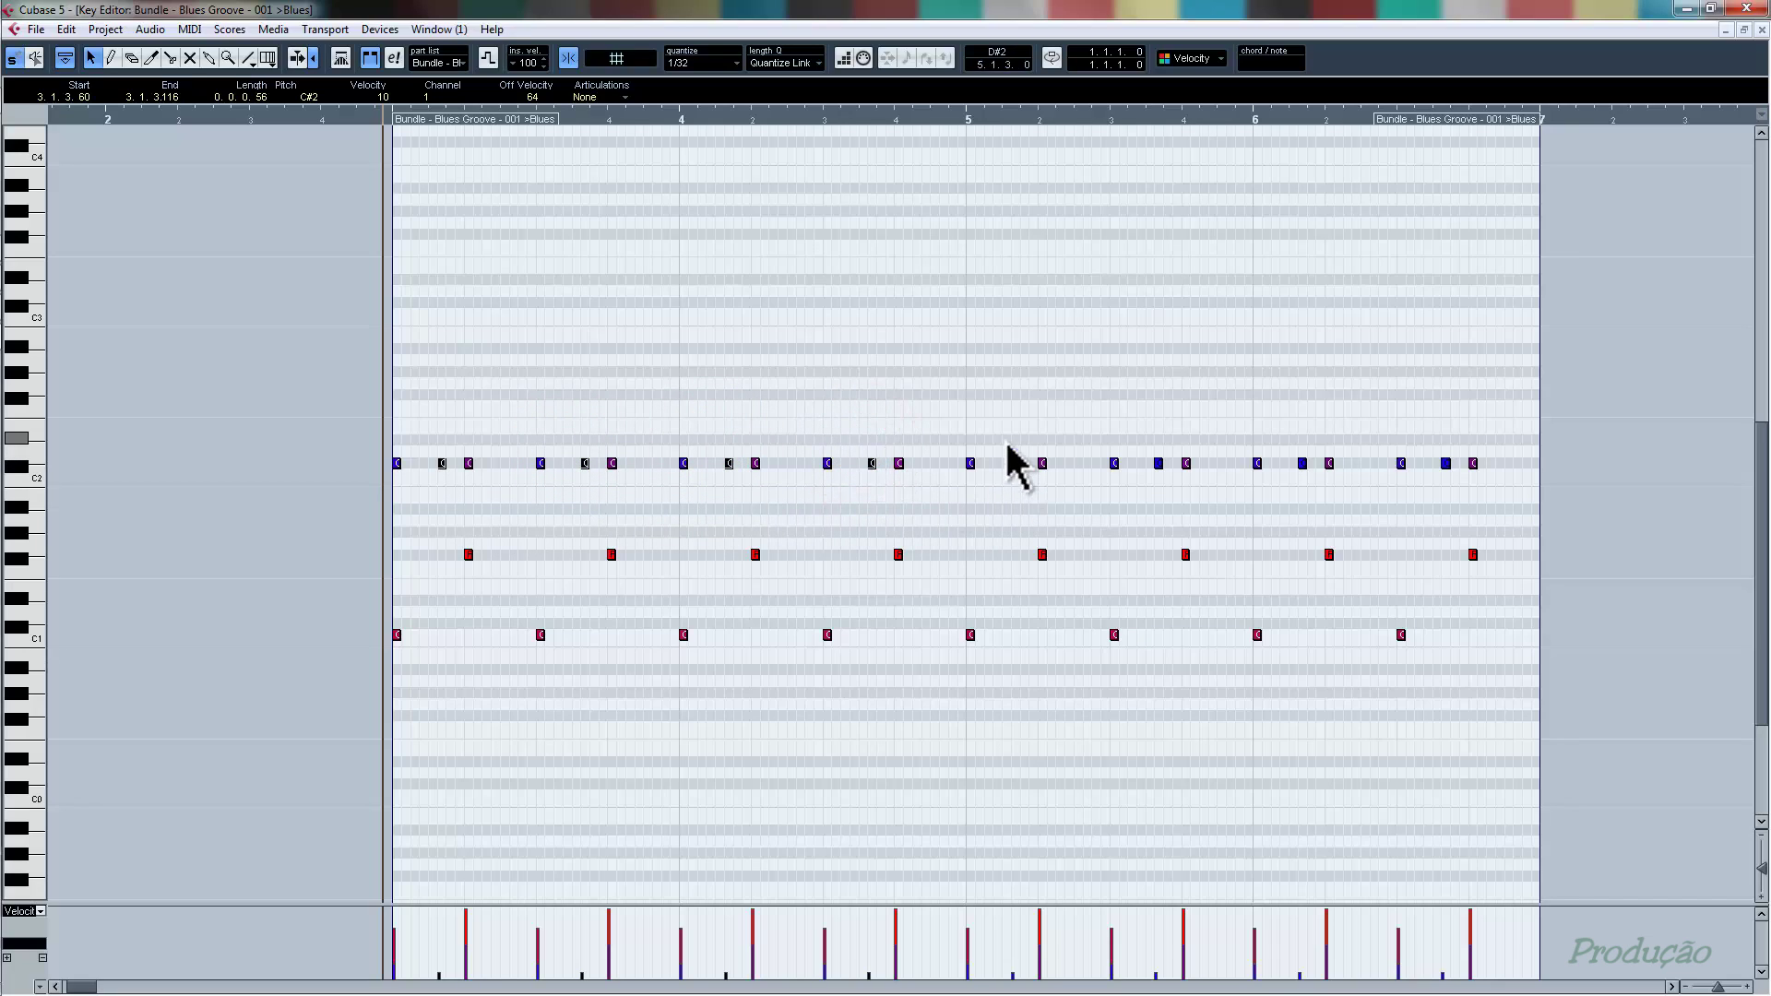
drag(1007, 442, 1024, 498)
drag(1149, 443, 1168, 487)
drag(1290, 447, 1313, 489)
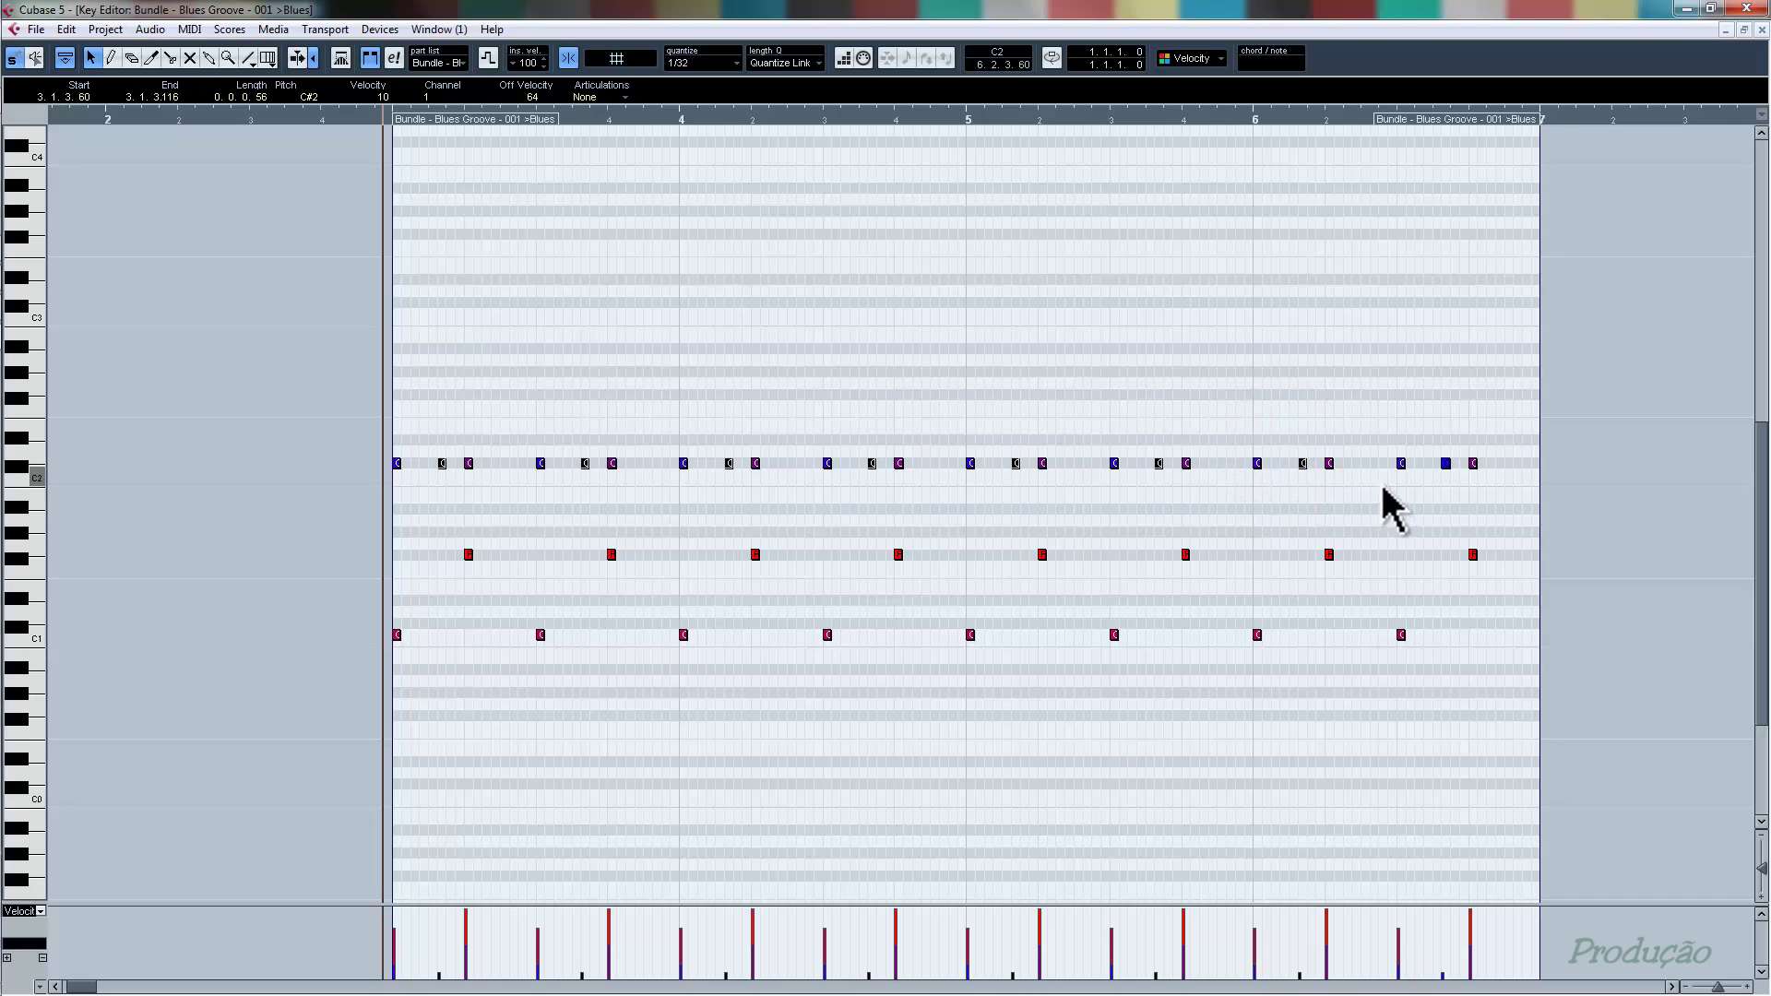
drag(1433, 444, 1454, 481)
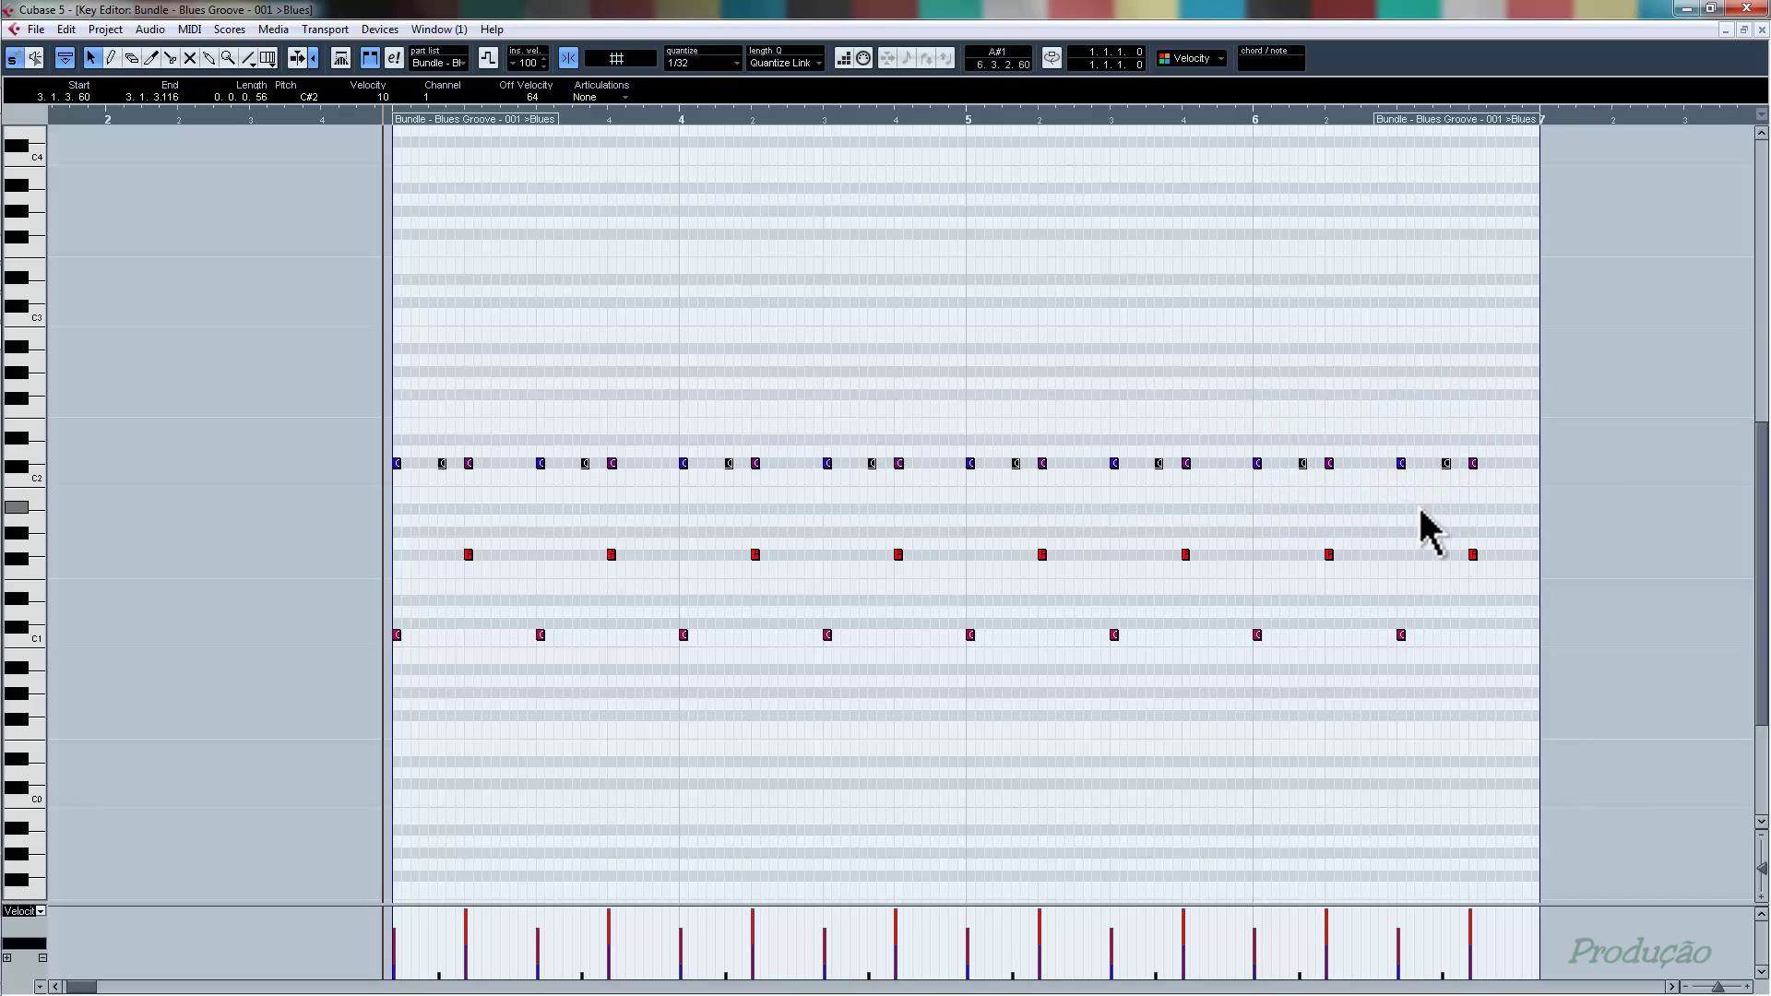
click(446, 471)
scroll(664, 637, up, 3)
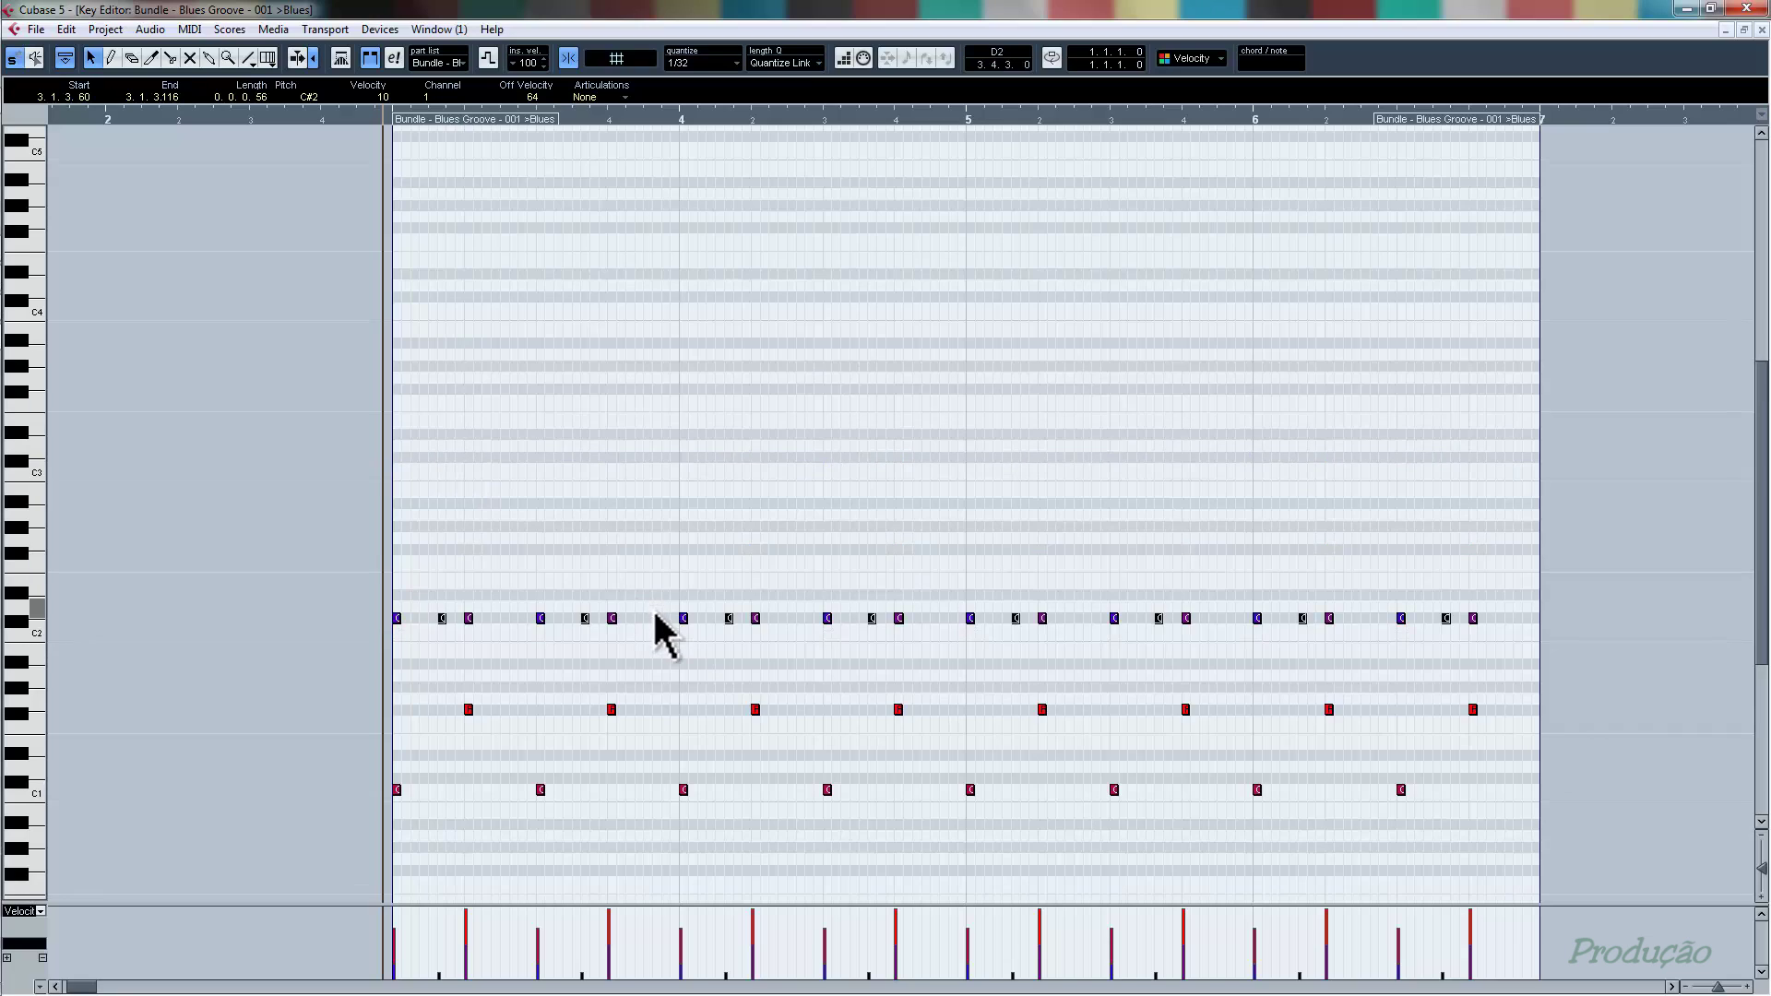
click(442, 620)
drag(441, 620, 439, 330)
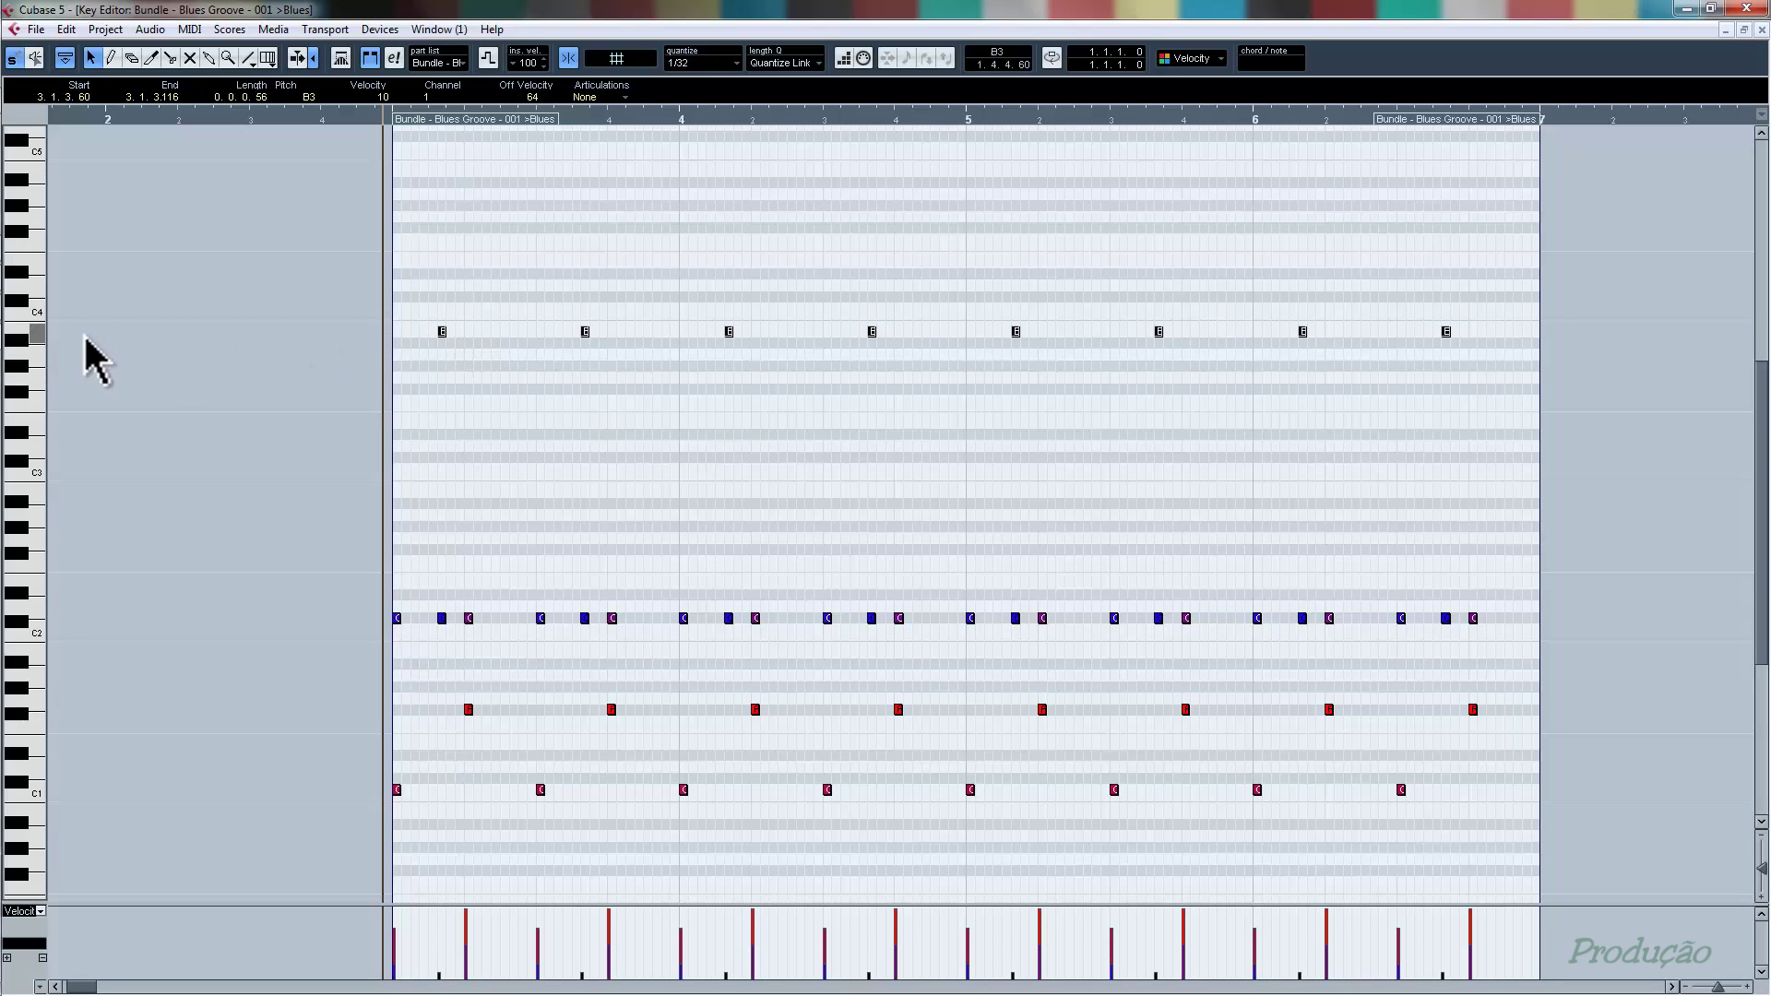
- Audition the B3 key and set the velocity of the copied B3 notes to 72
click(39, 332)
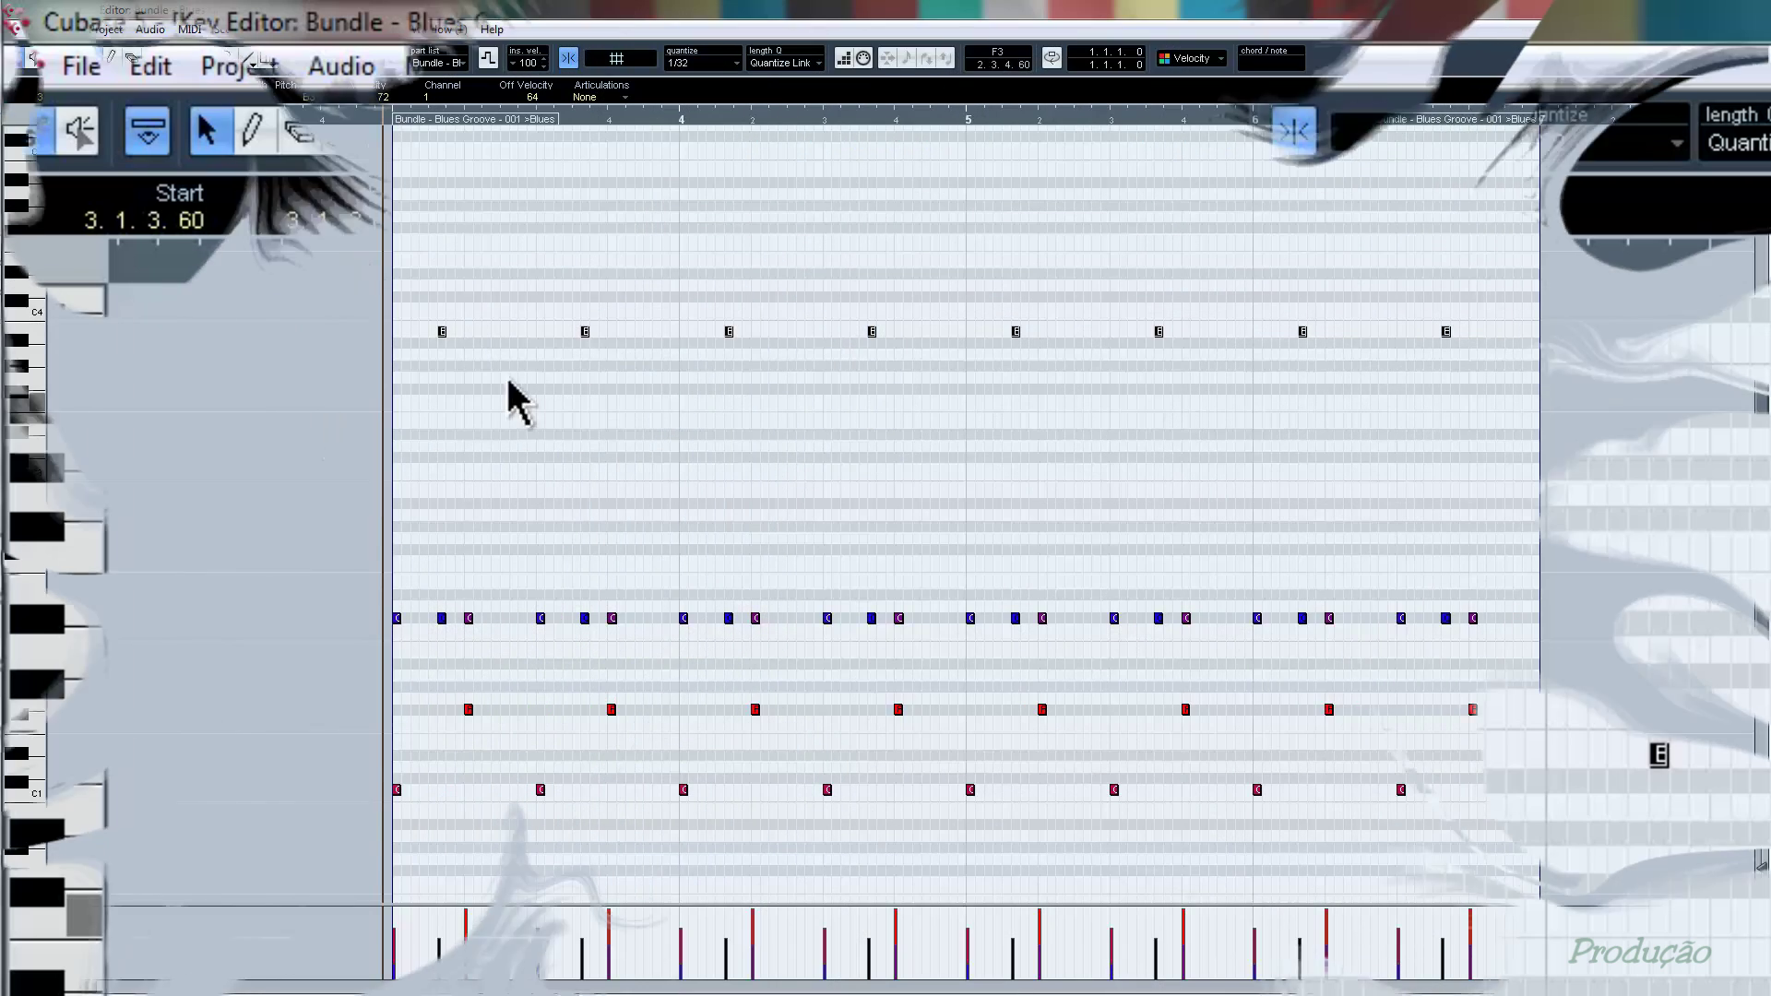
click(486, 302)
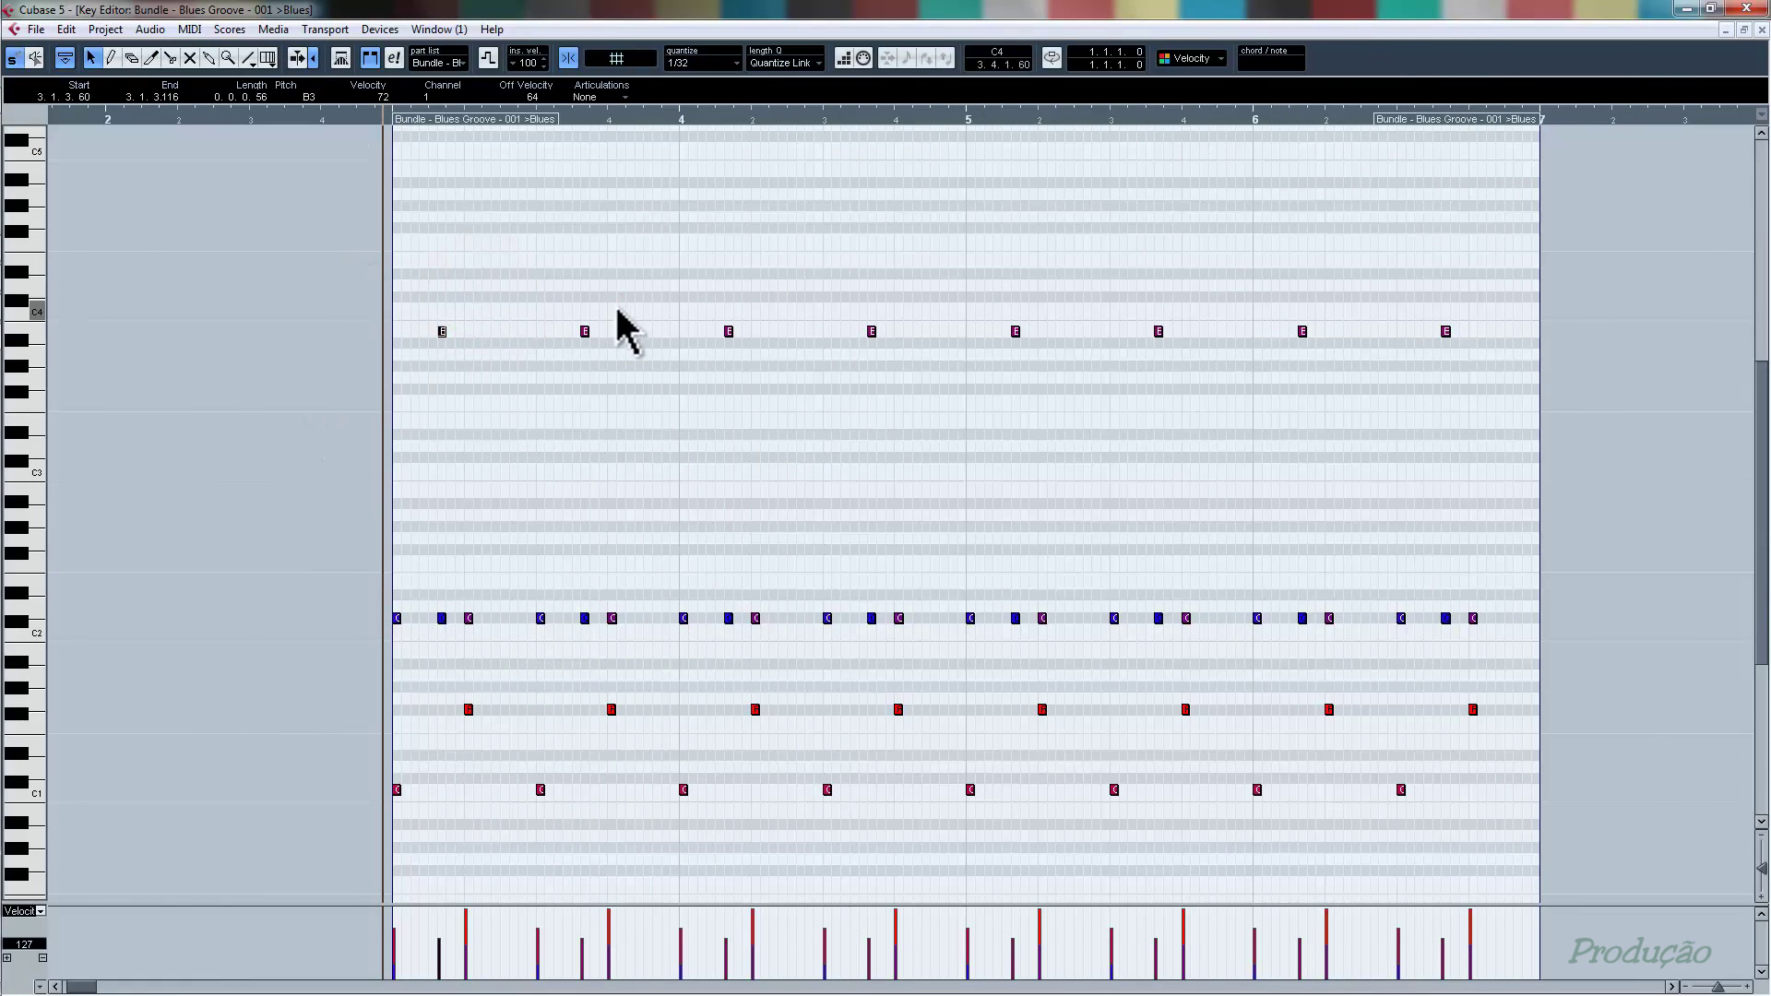
click(513, 314)
- Try Acoustic Feedback off and on with the B3 note at 3.3.3.60 selected, and leave it enabled
click(35, 58)
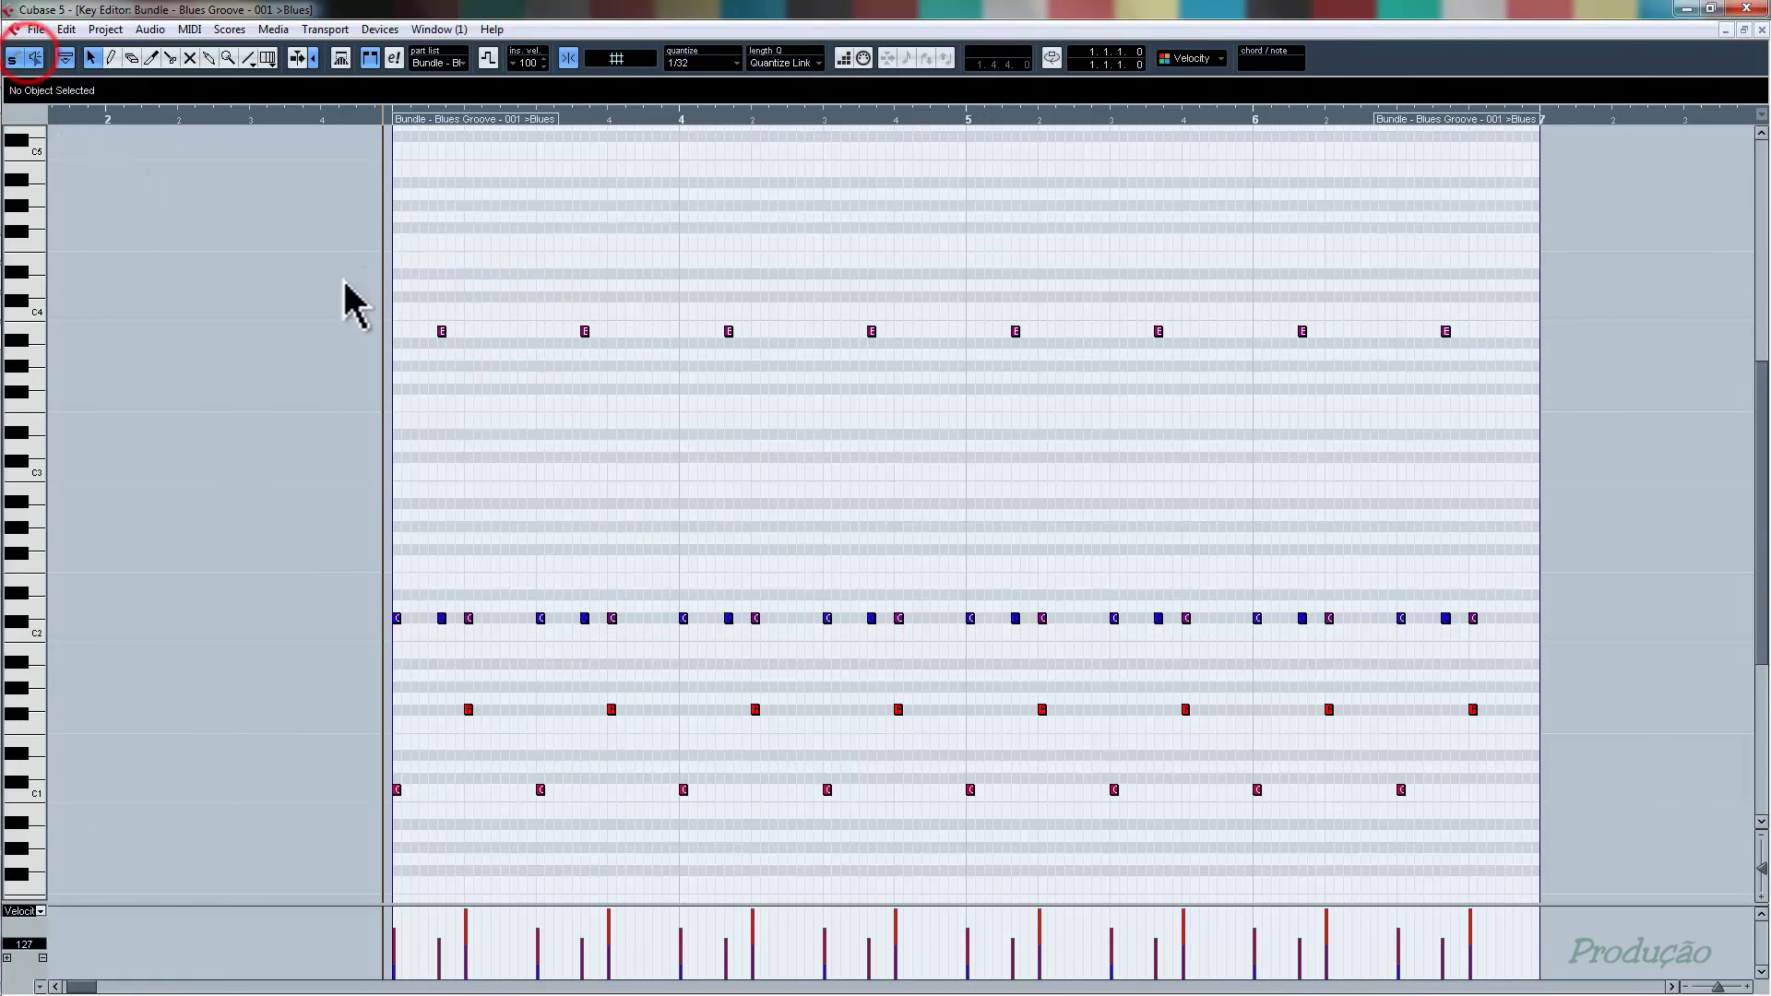
drag(533, 304, 616, 373)
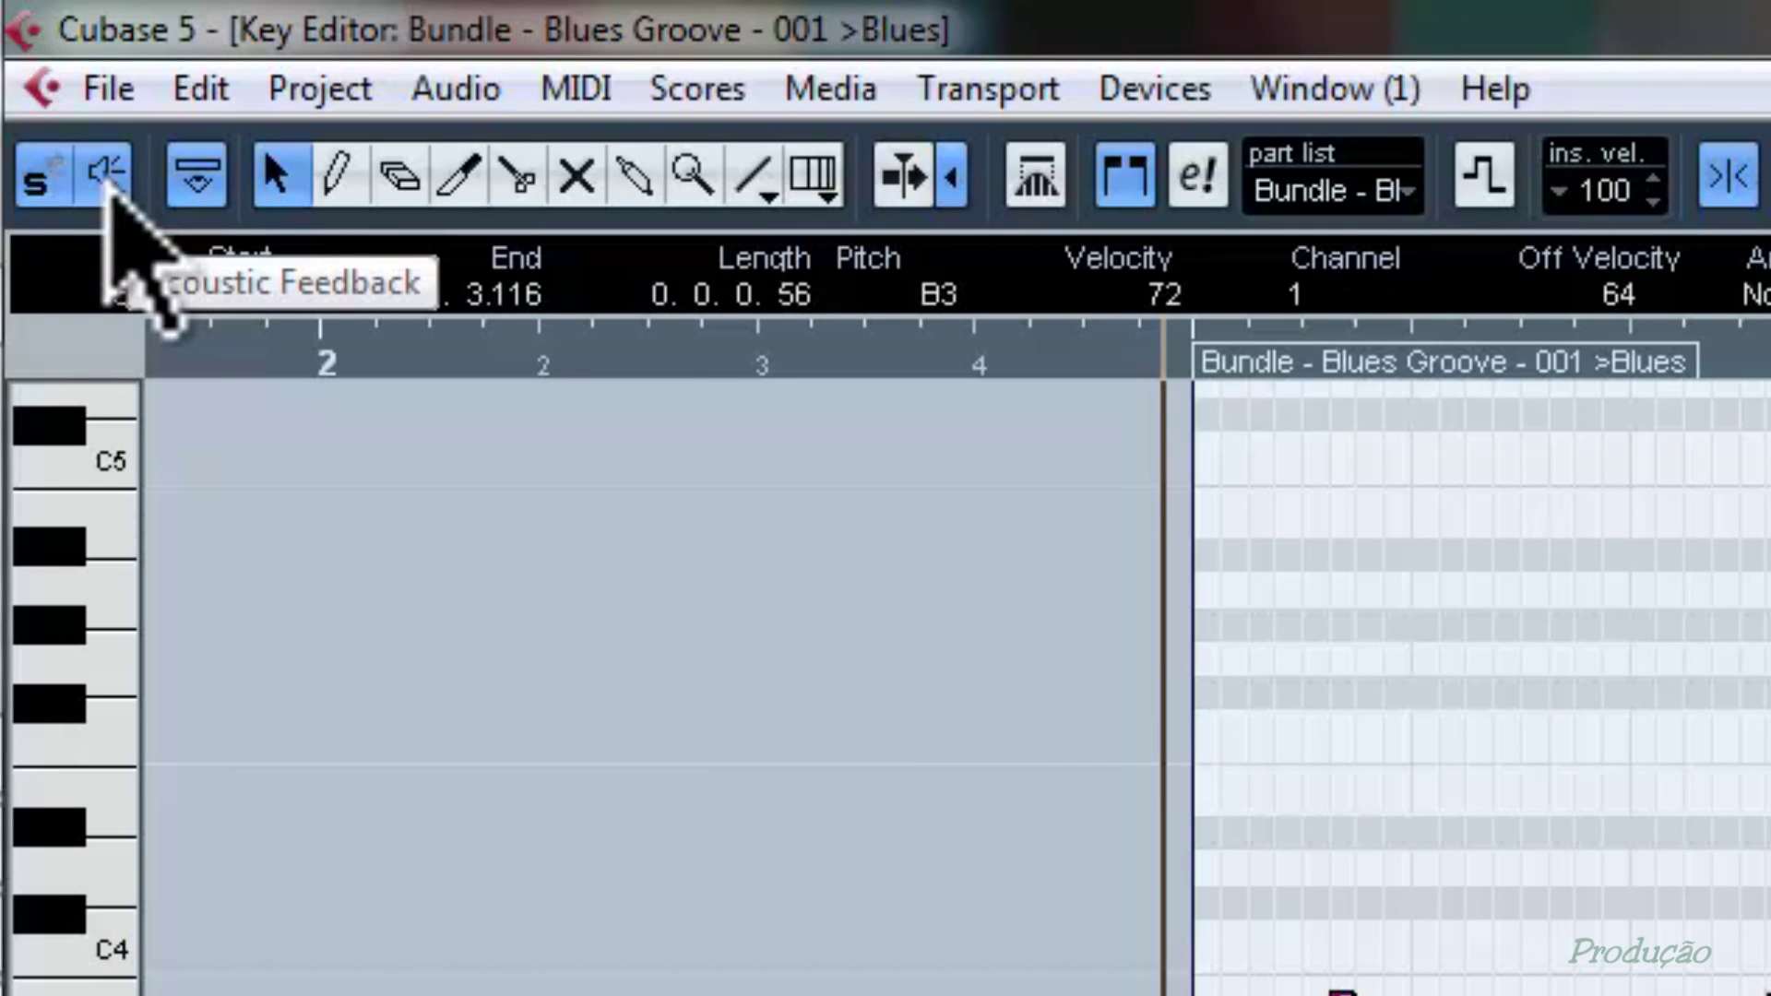
click(107, 177)
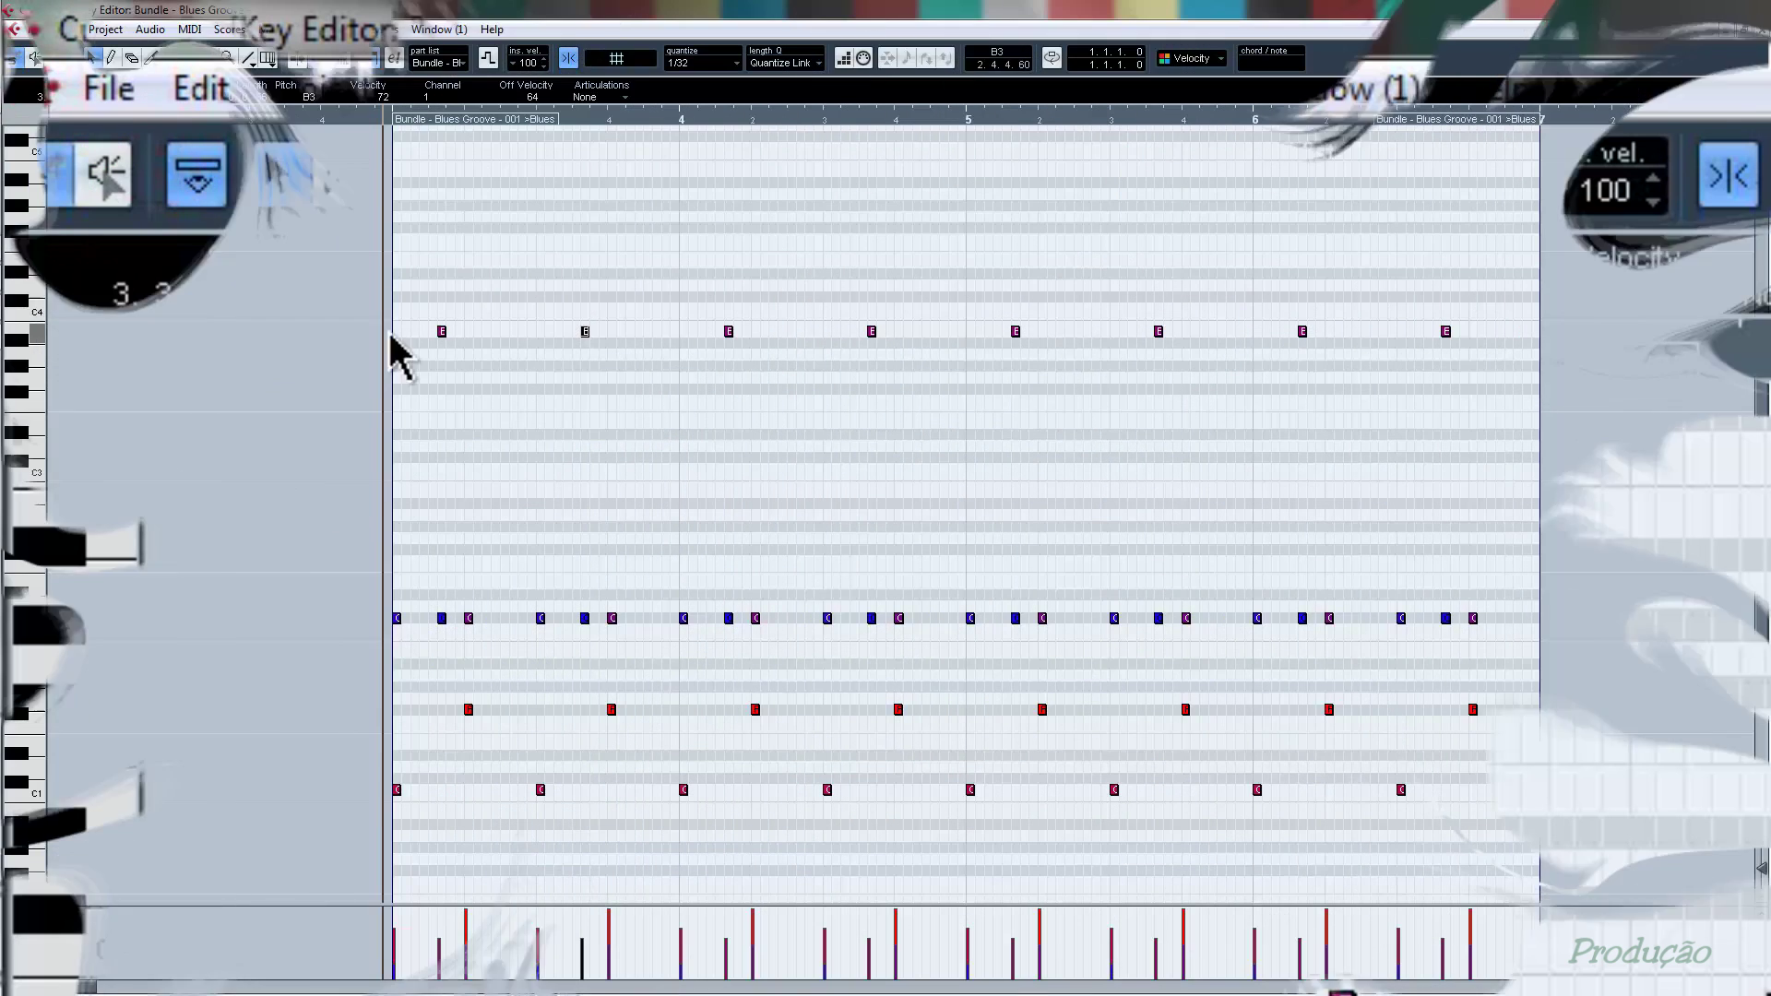
click(35, 59)
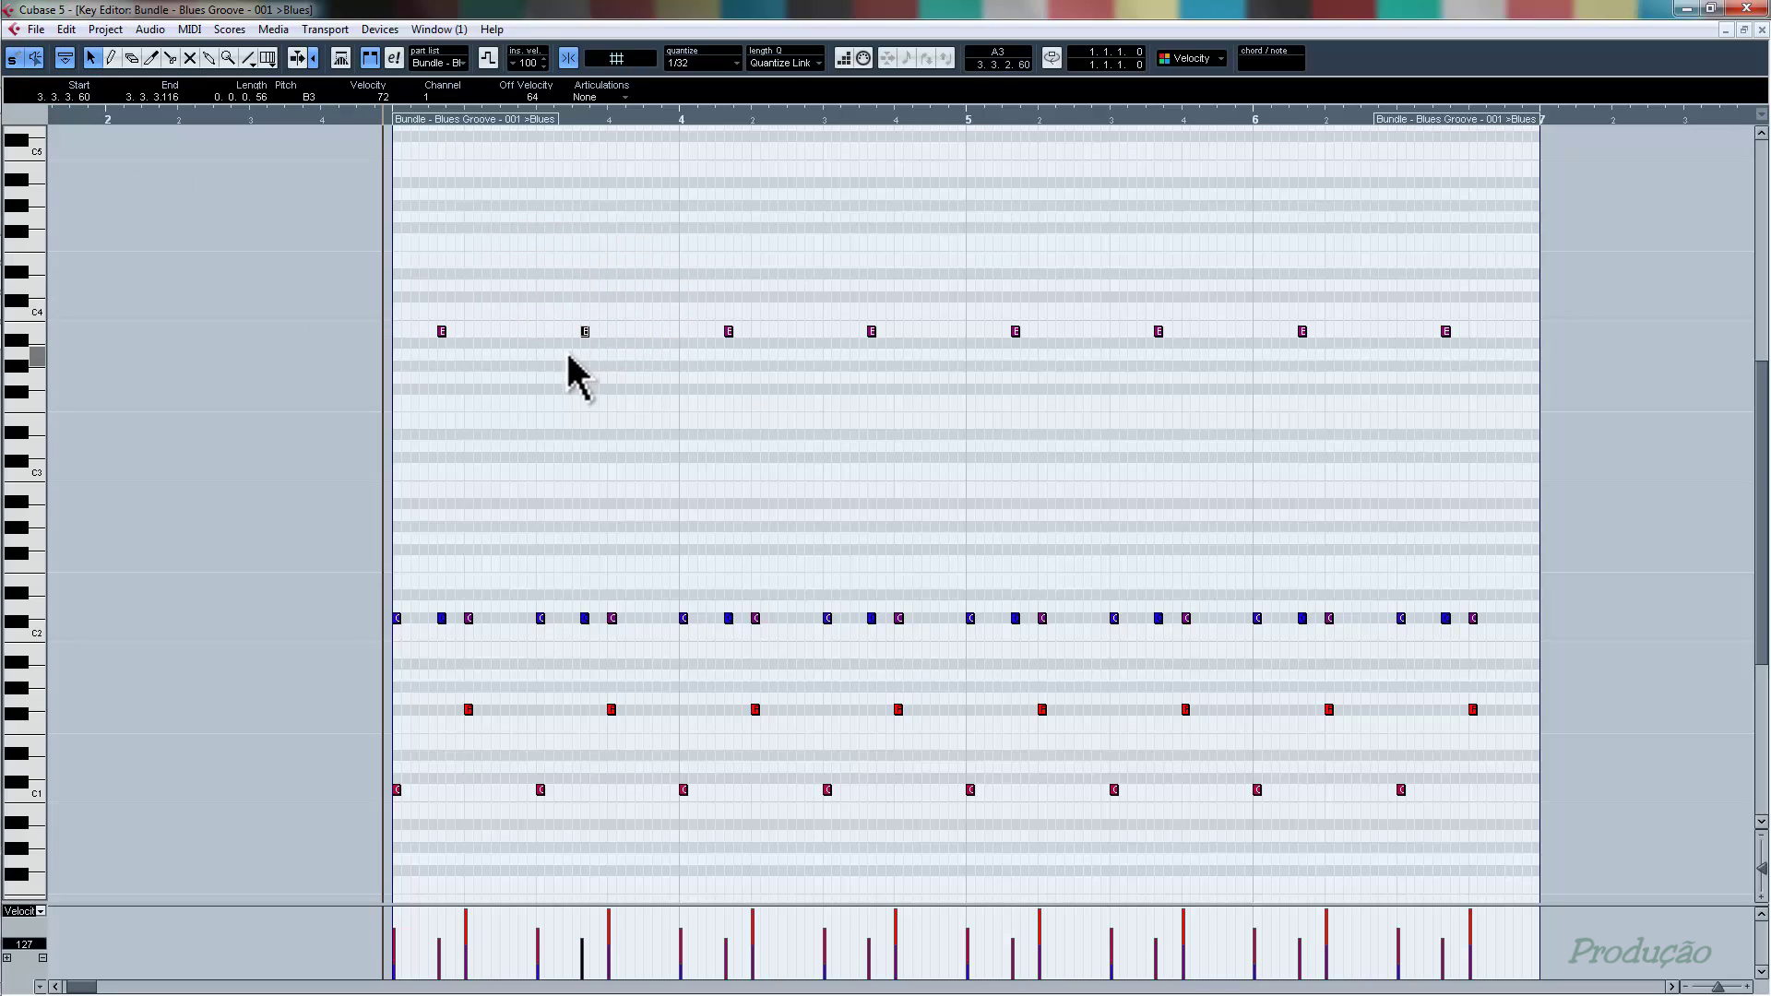
click(778, 306)
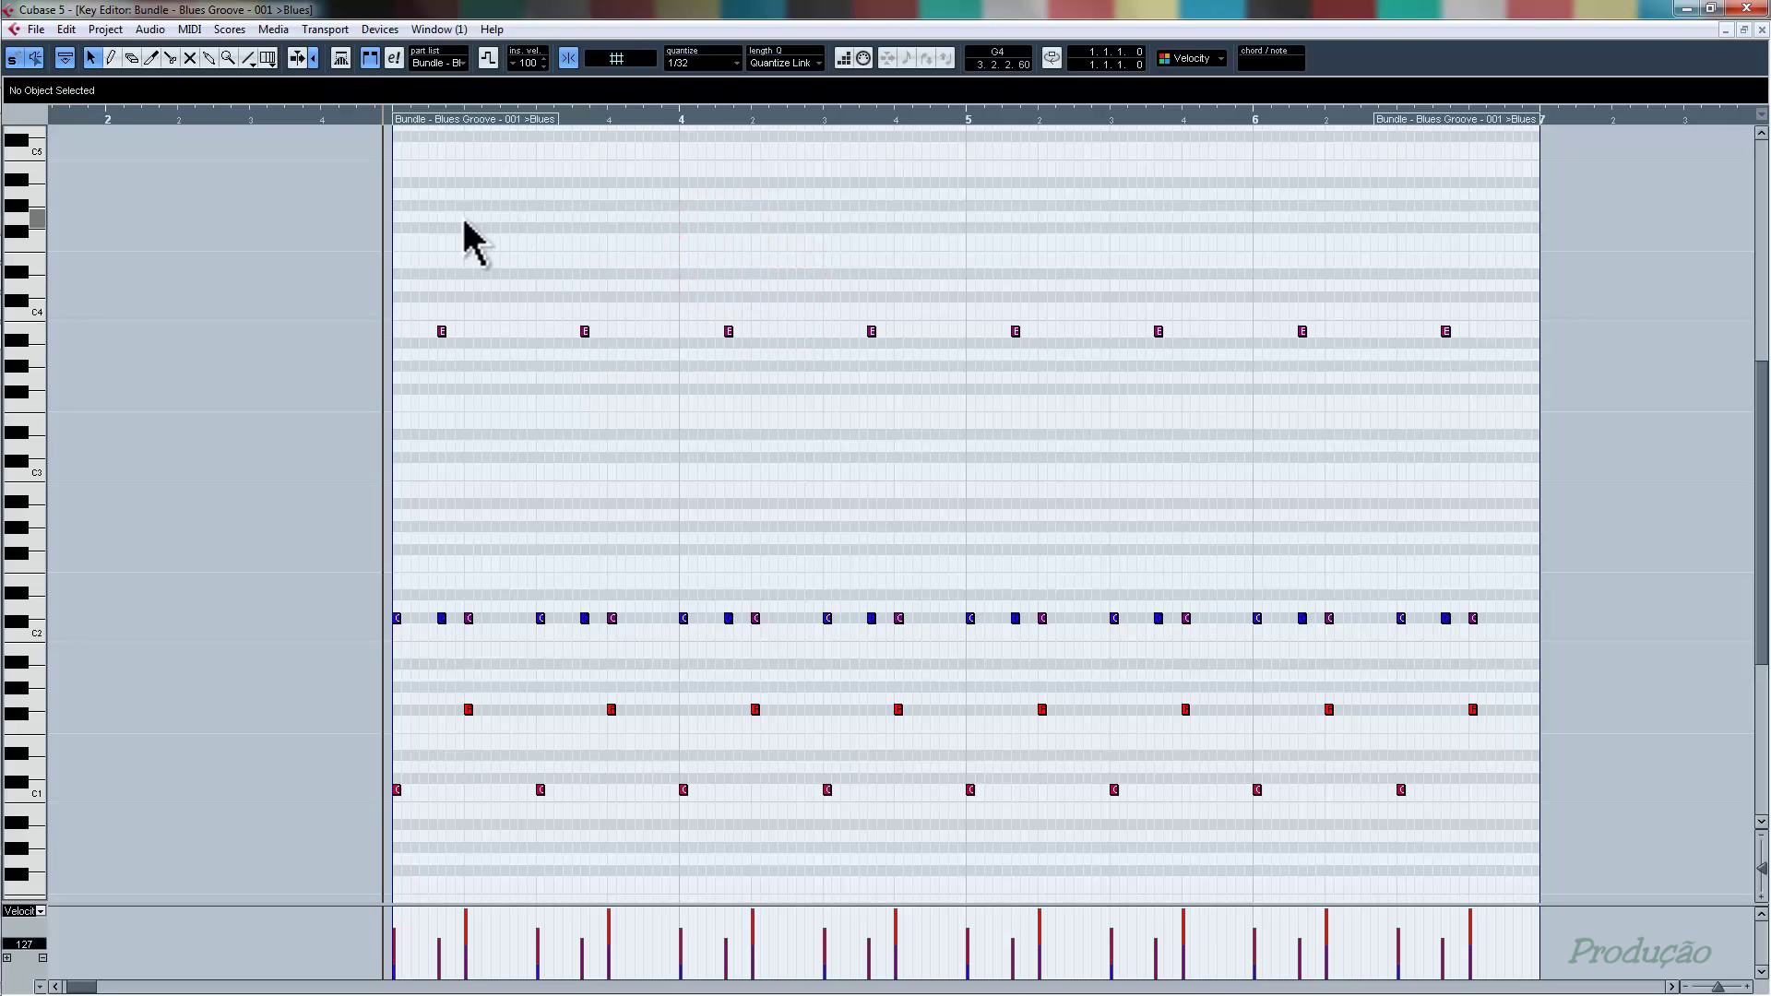
- Delete the last B3 note of the row, at 6.3.3.60
click(390, 121)
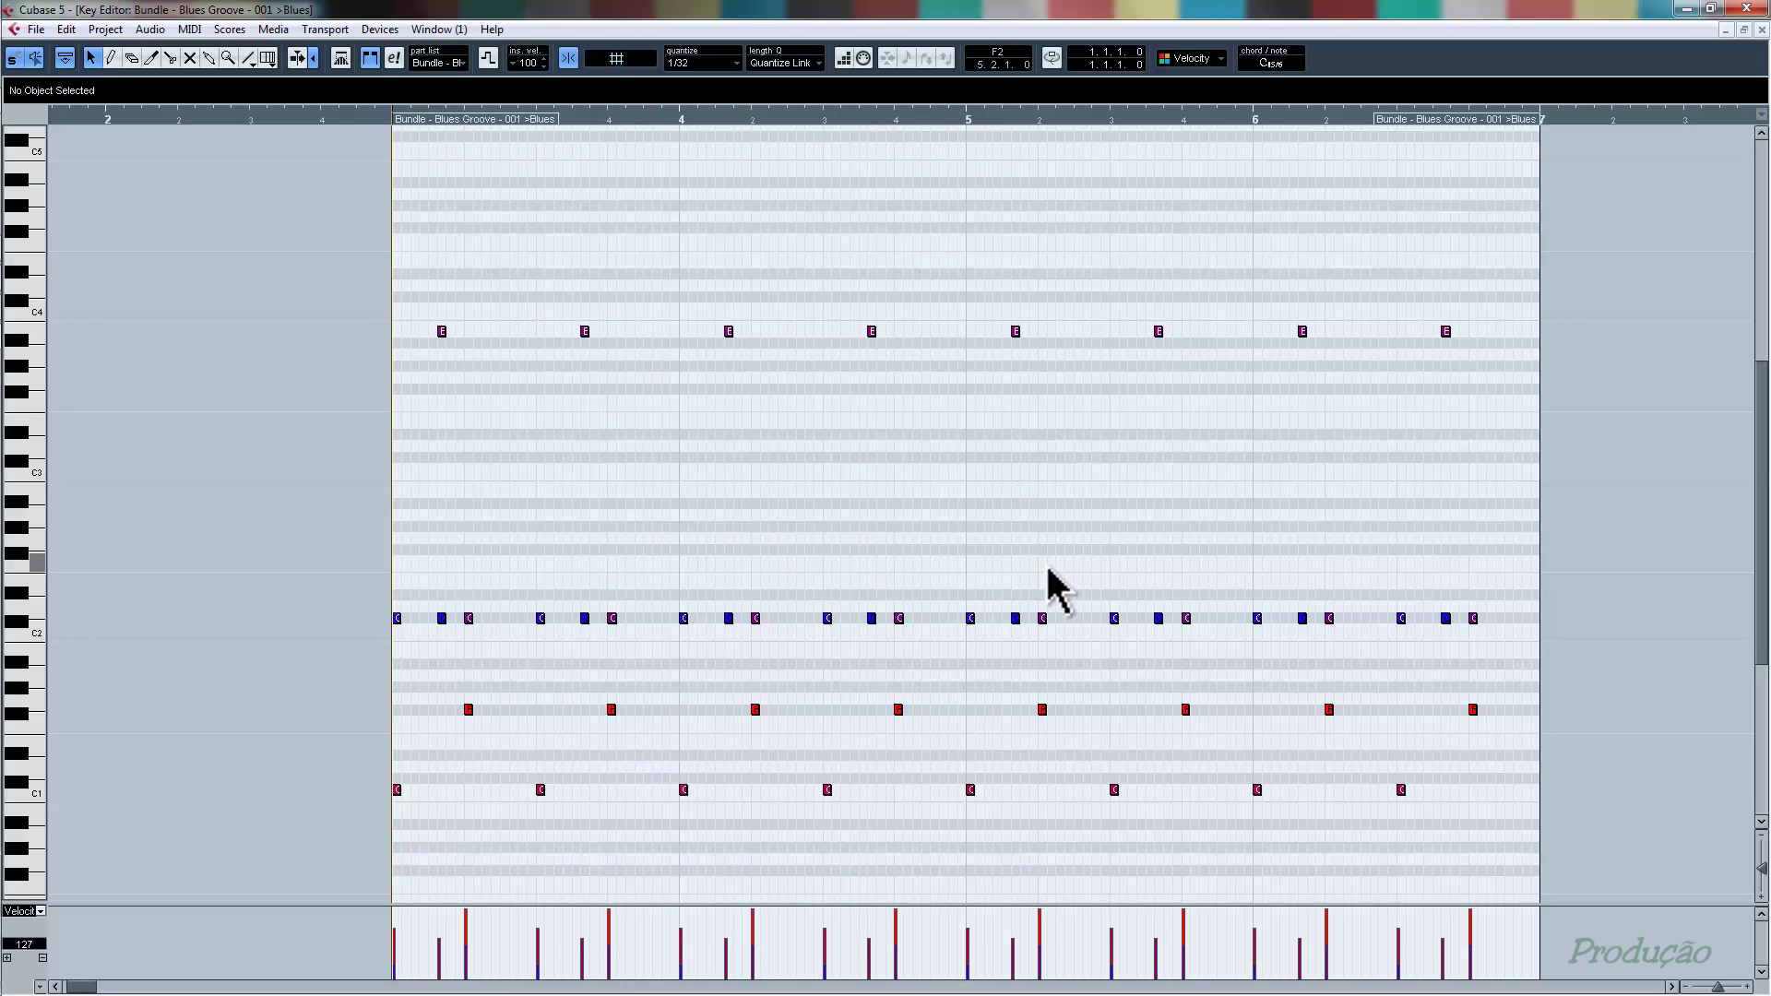
shift+double_click(443, 332)
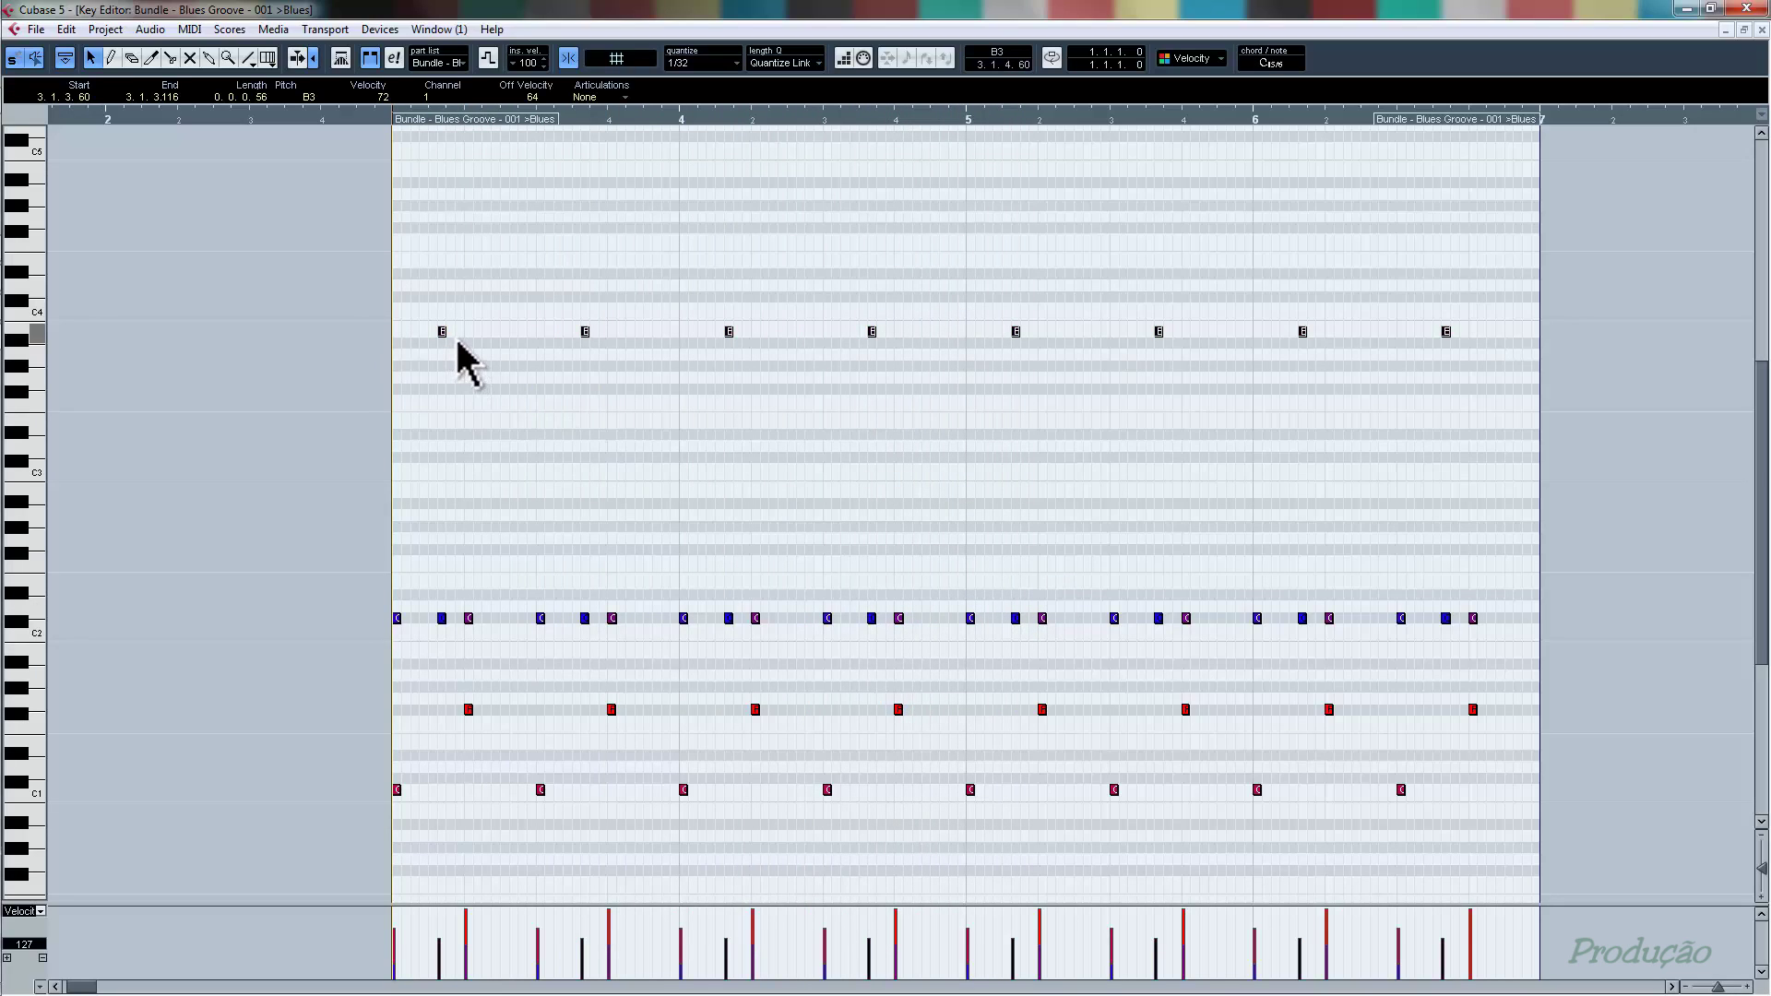
click(1445, 331)
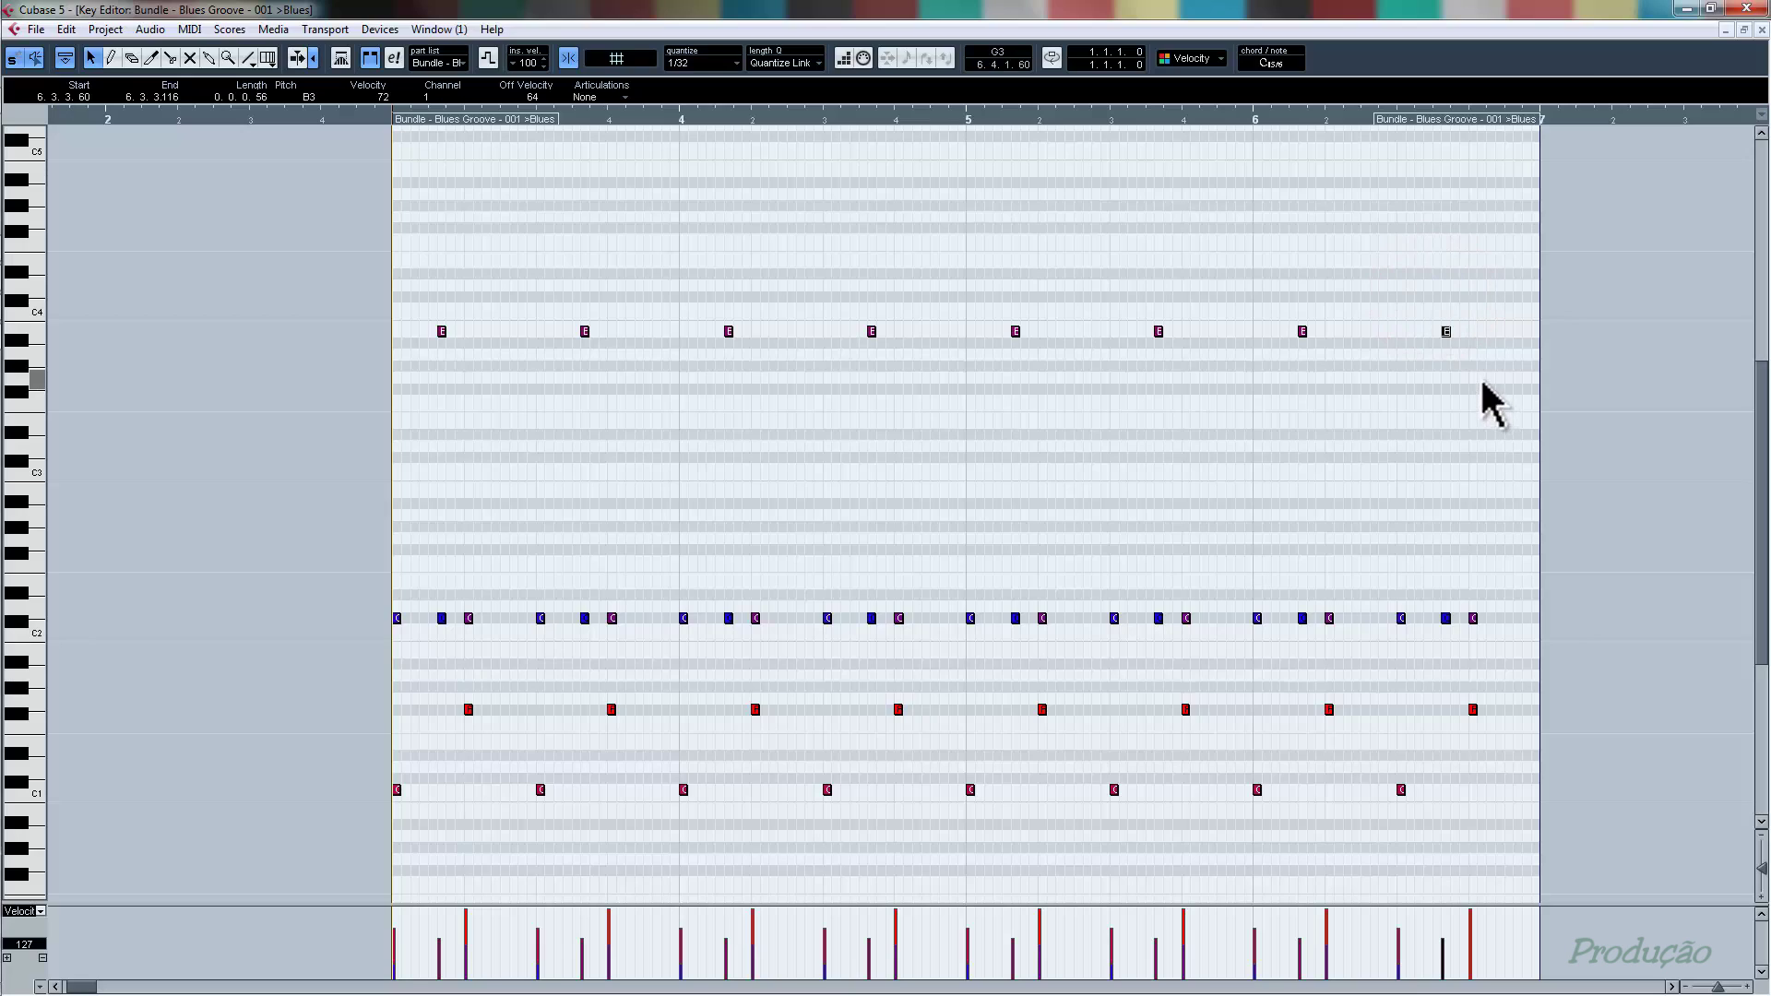
key(Delete)
- Move the remaining B3 notes one beat later, starting at 3.2.3.60, and lower the last one to A3
drag(1486, 285, 427, 354)
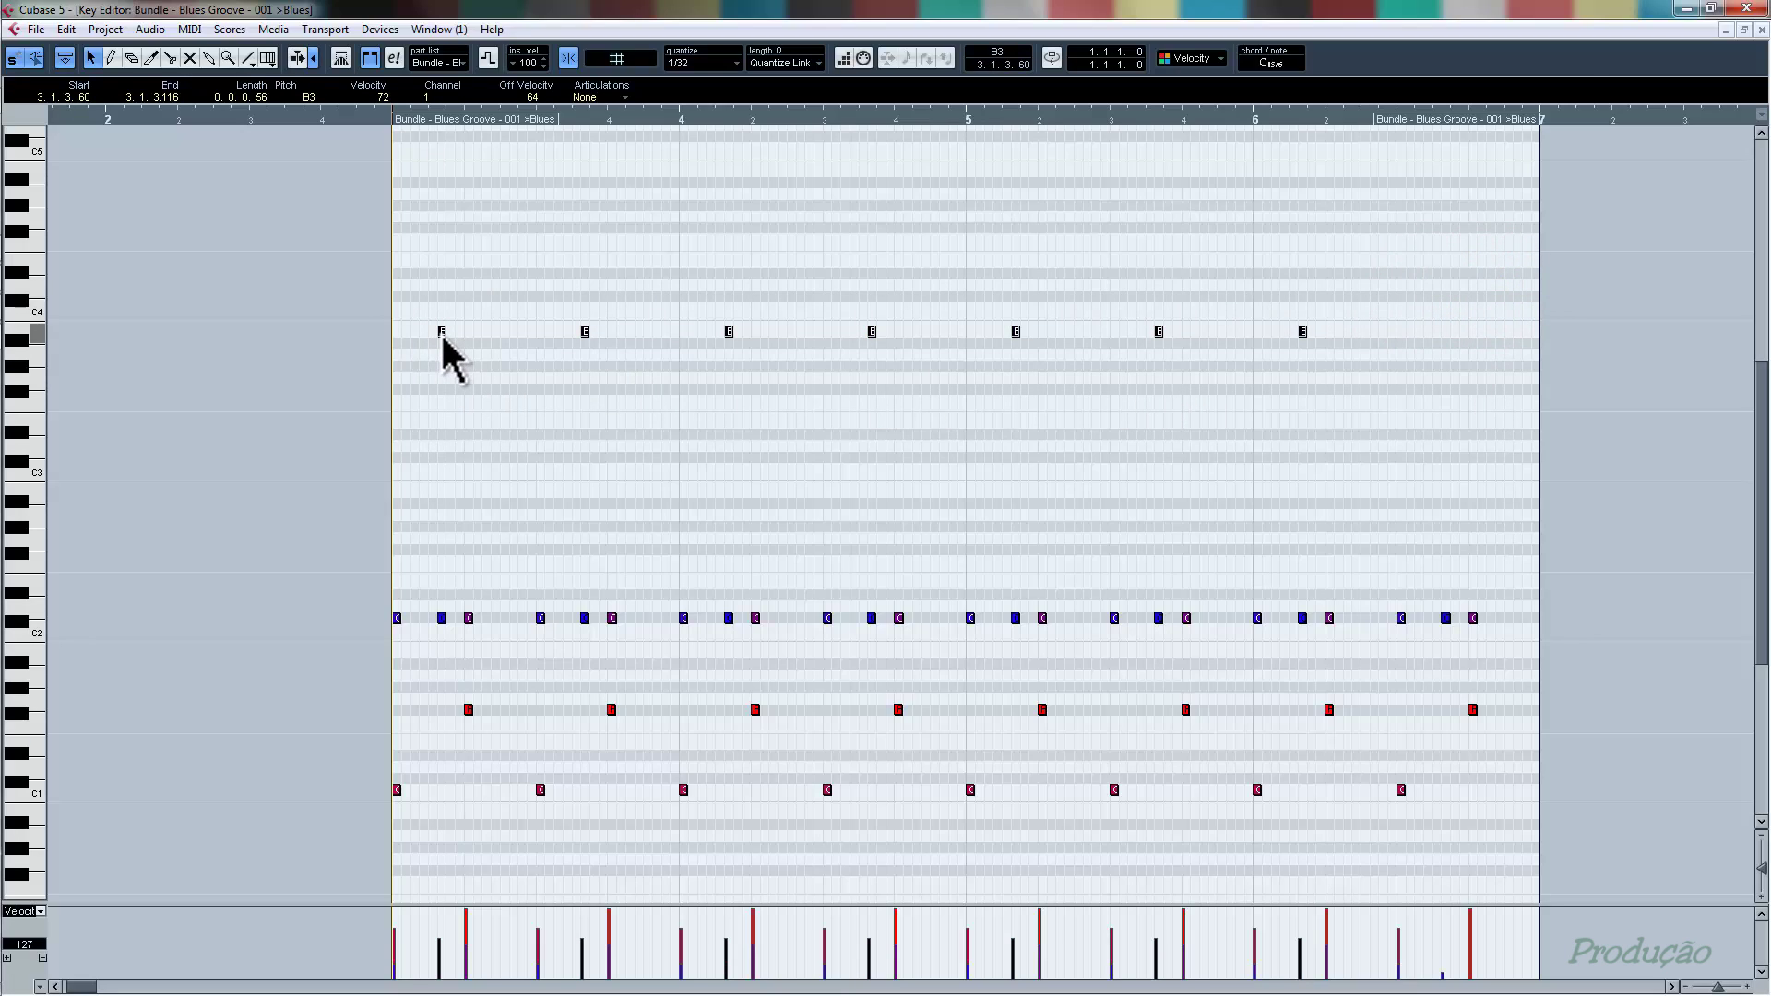
click(546, 618)
drag(441, 330, 515, 334)
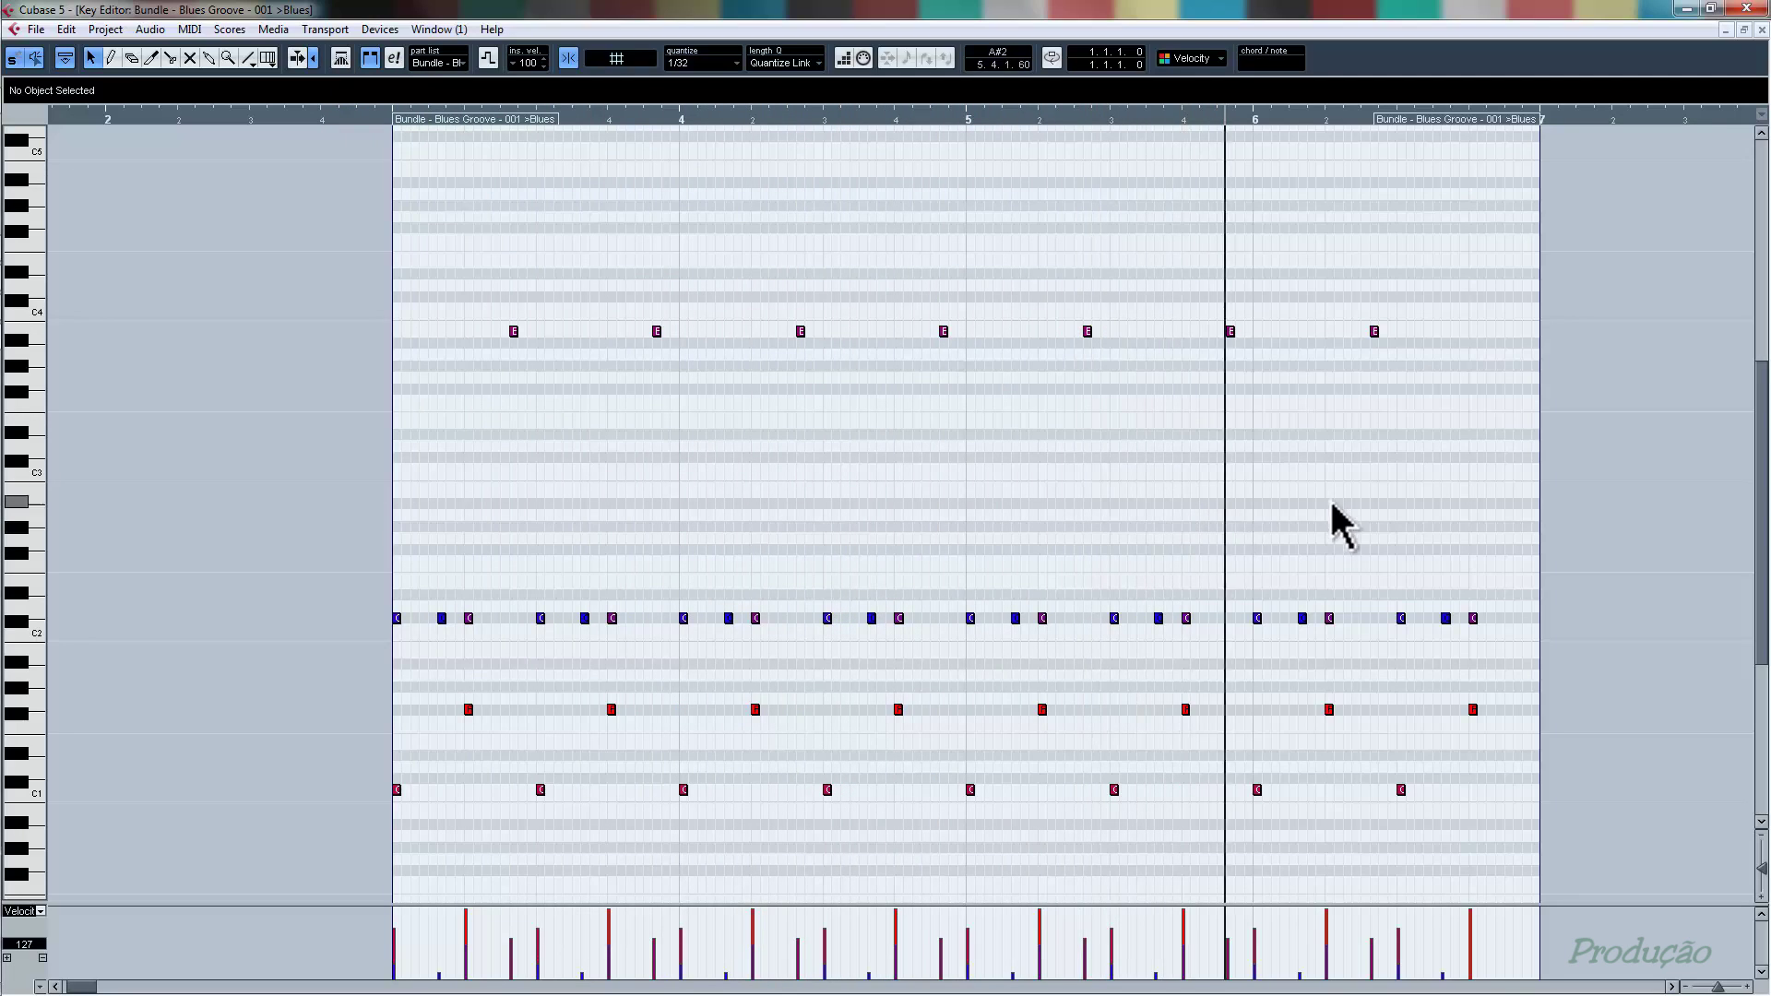
drag(1436, 289, 1430, 359)
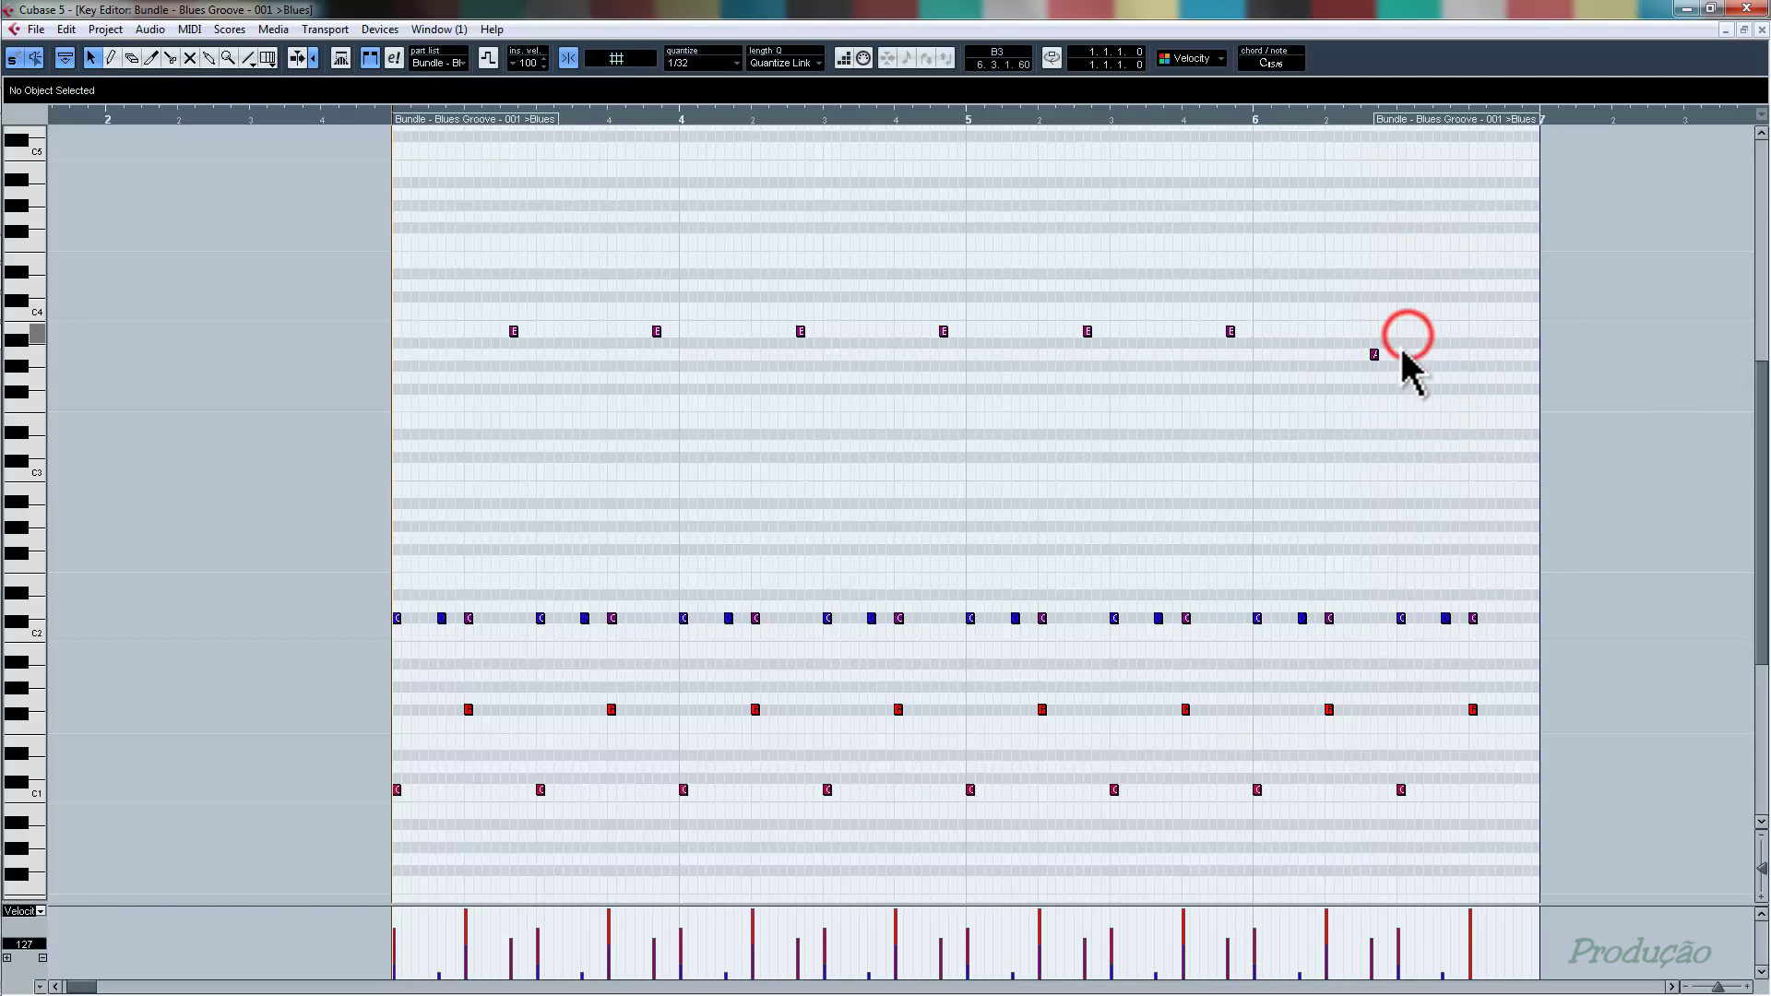
click(1320, 417)
- Copy the B3 notes near the ends of bars 3, 4 and 5 down to G2 and set the copies' velocity to 53
drag(609, 292, 686, 368)
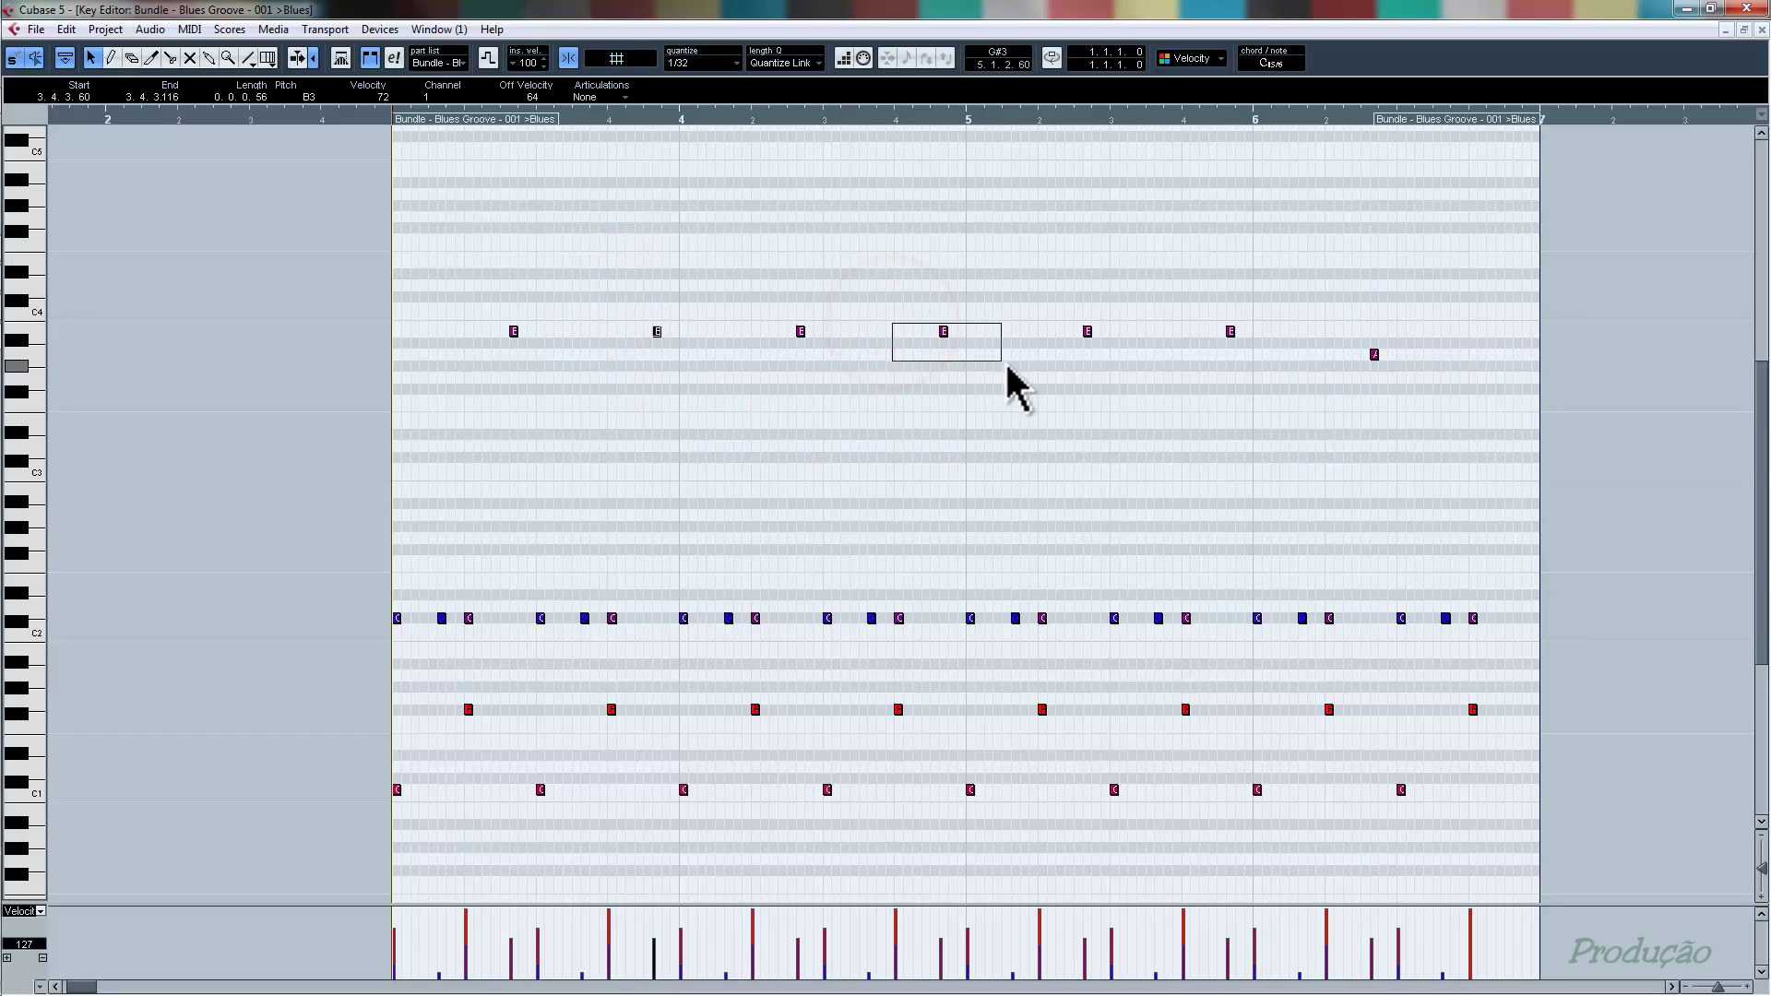
drag(1201, 300, 1254, 363)
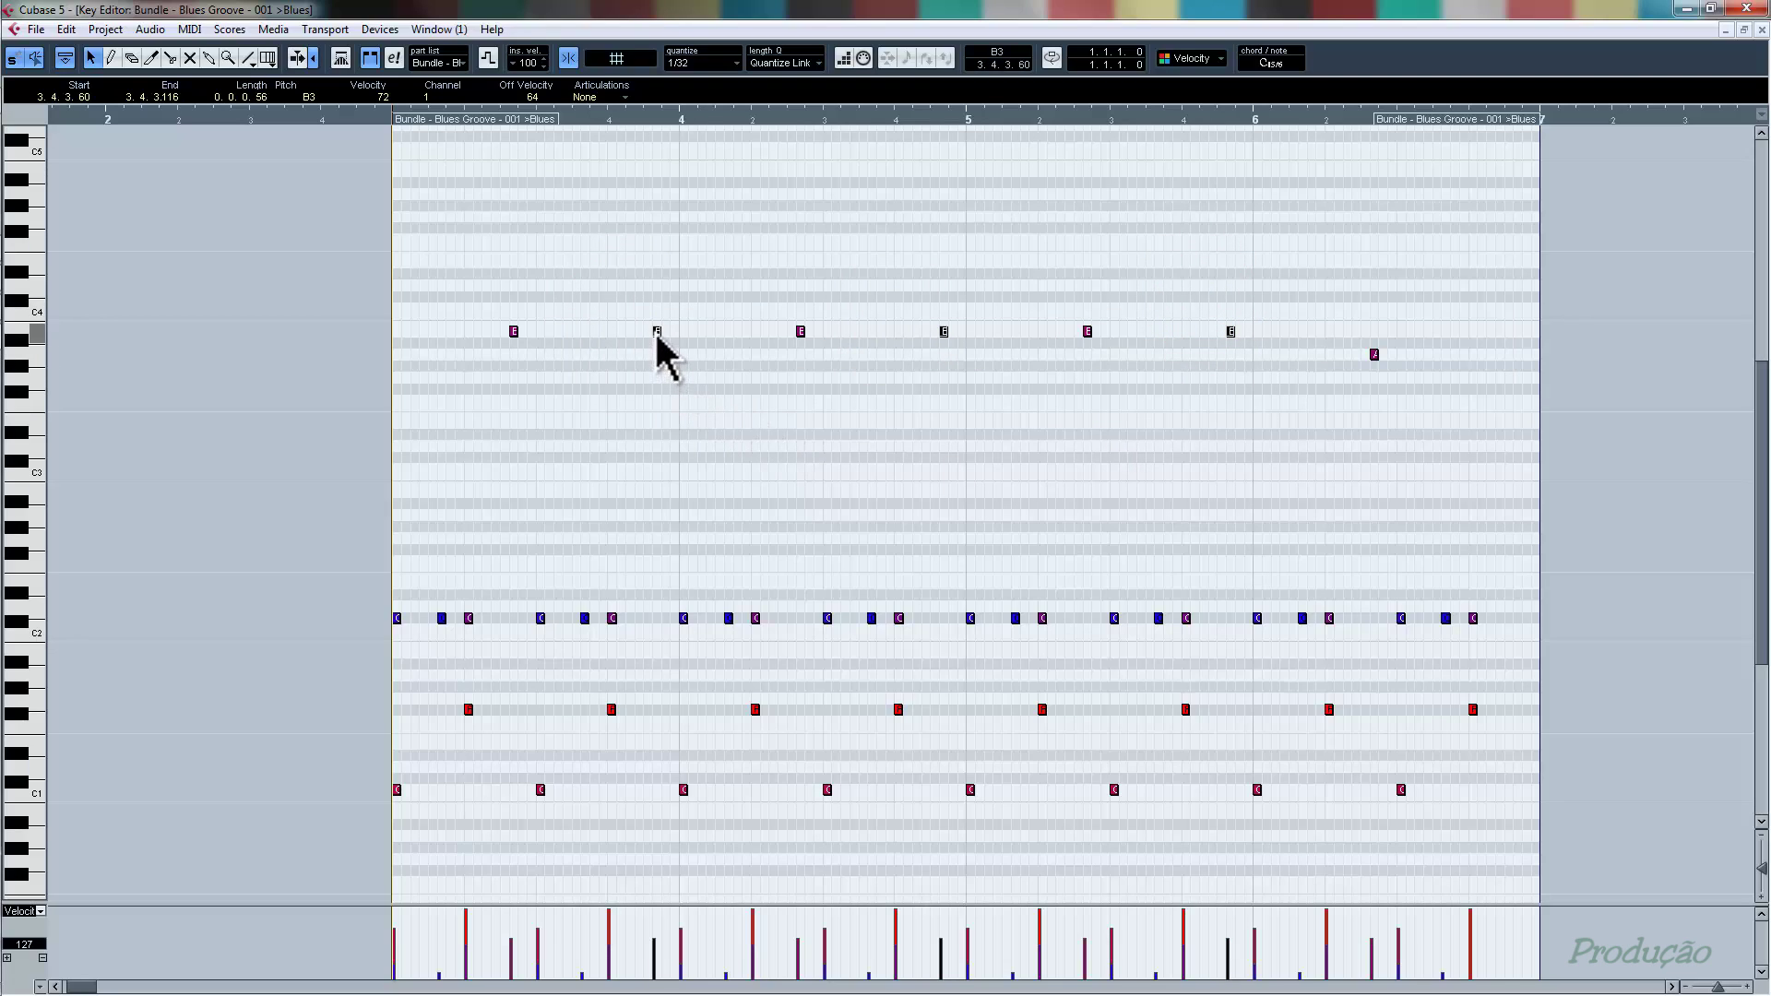
drag(657, 330, 655, 563)
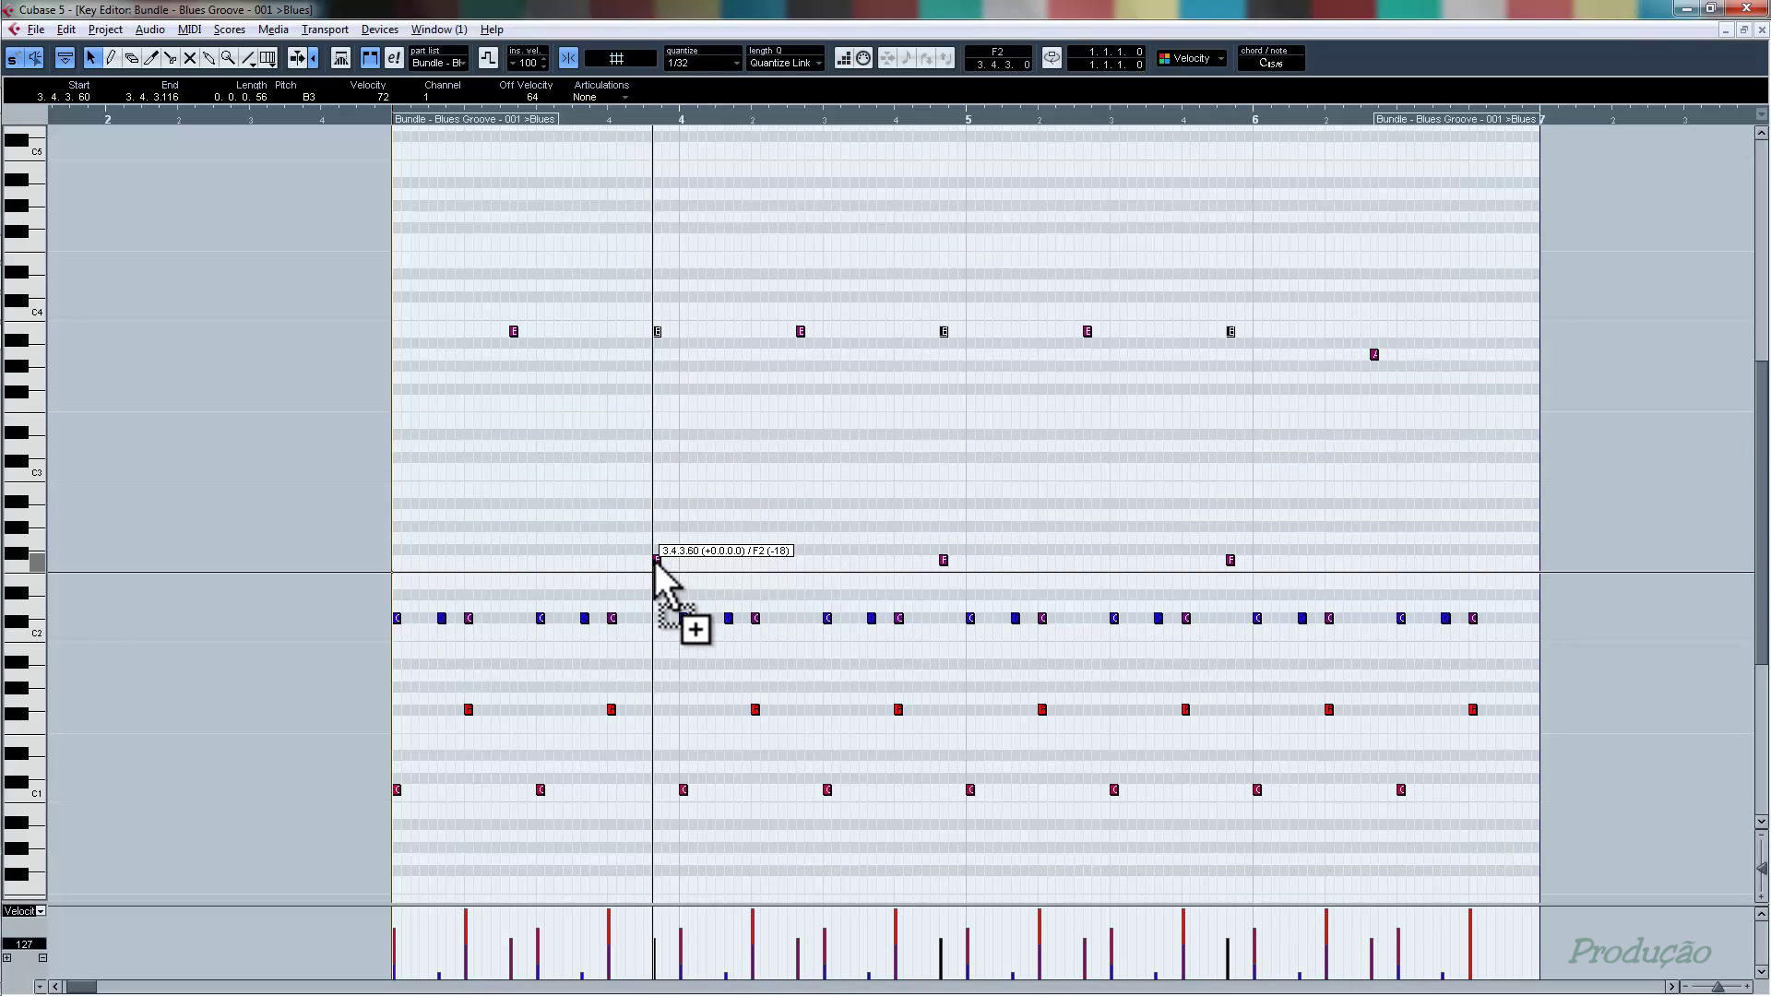
drag(655, 563, 656, 561)
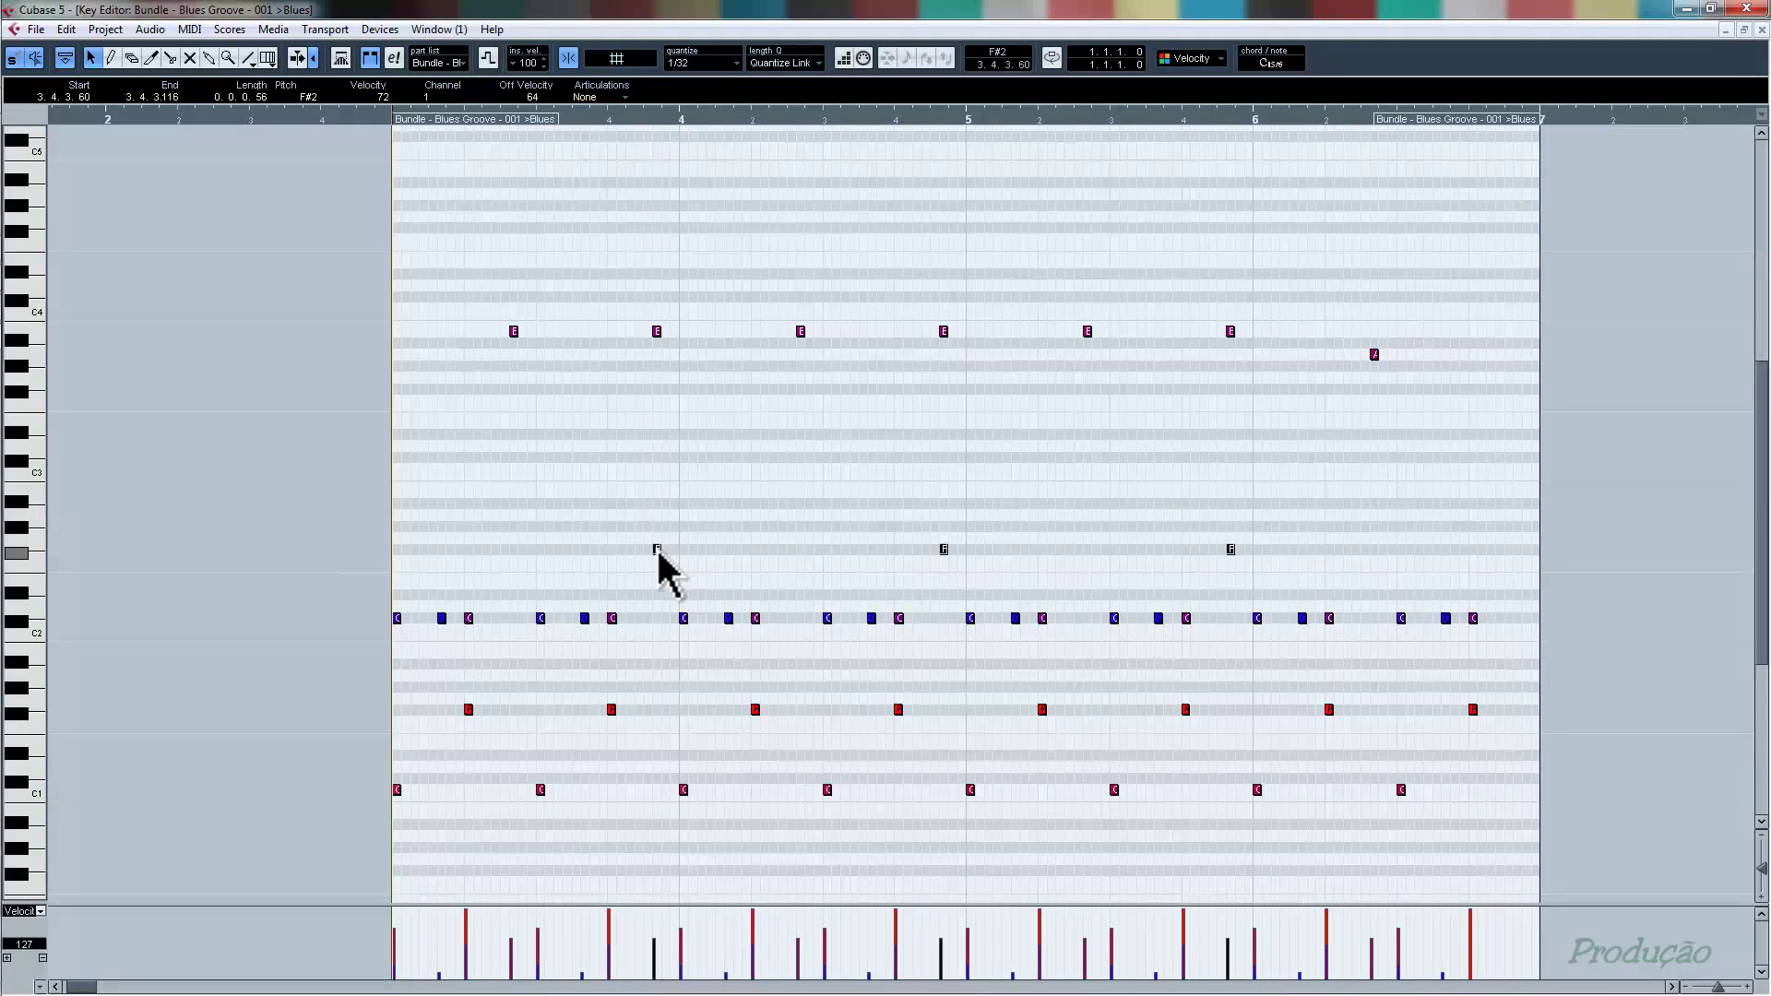
drag(656, 552, 656, 540)
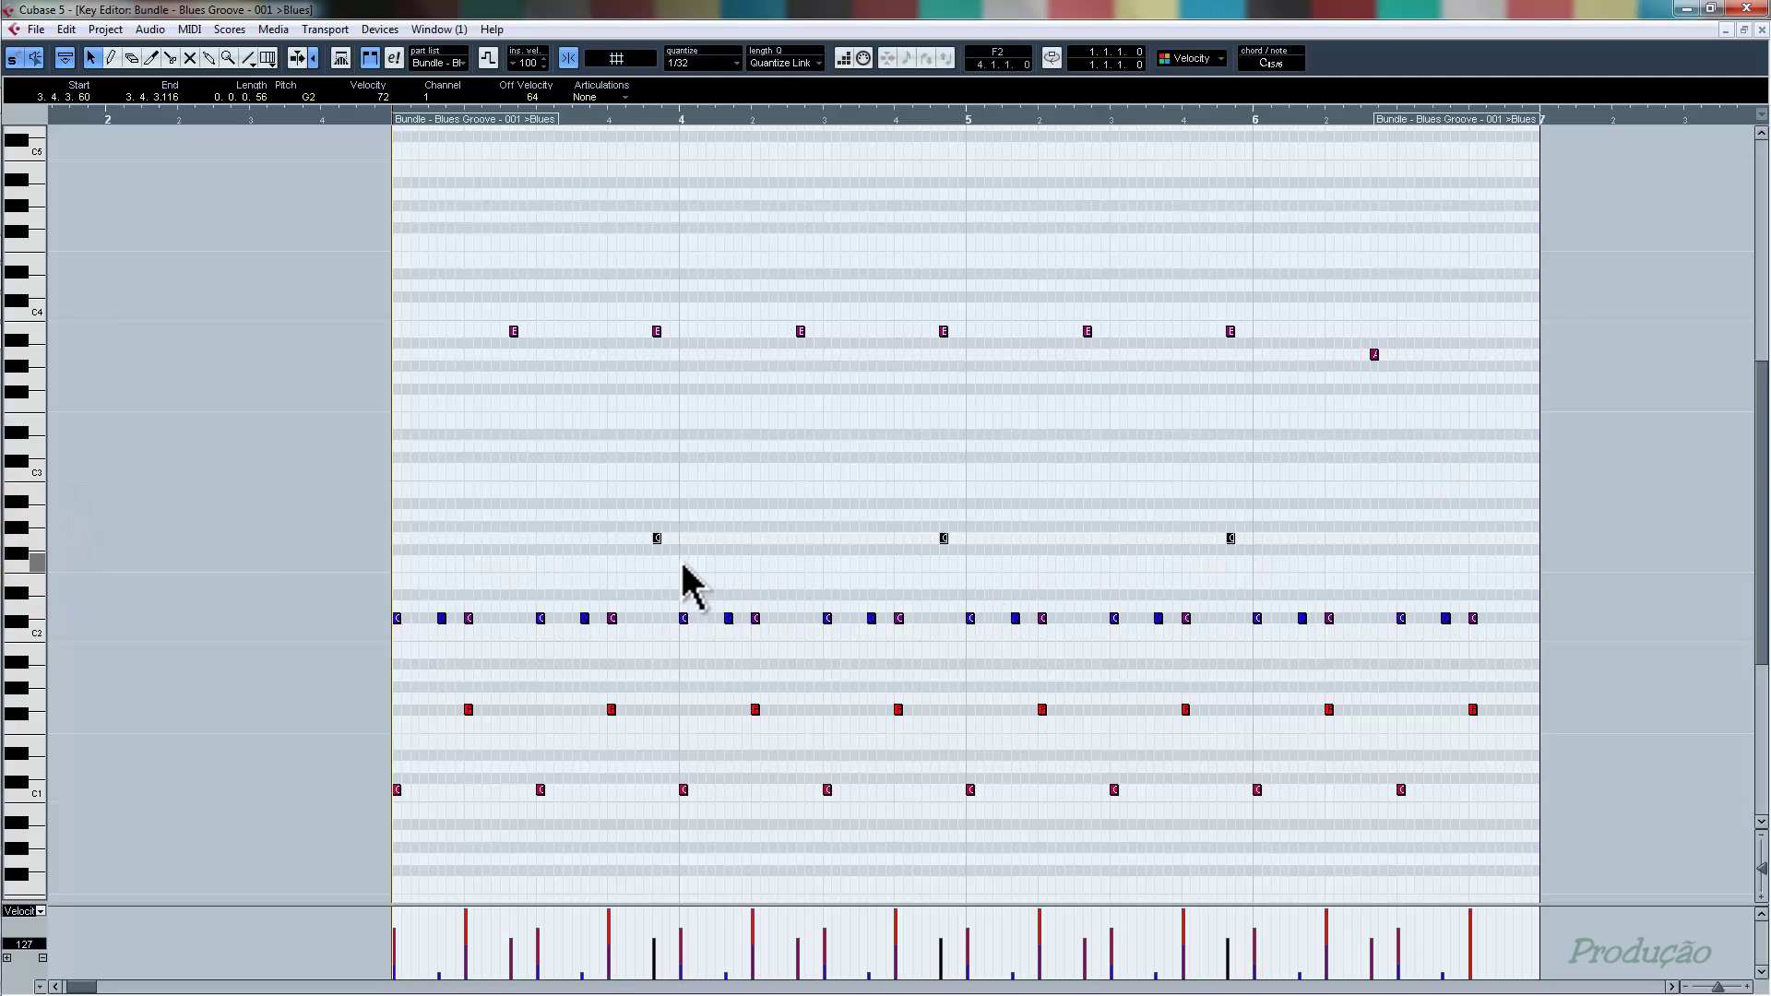
scroll(688, 581, down, 2)
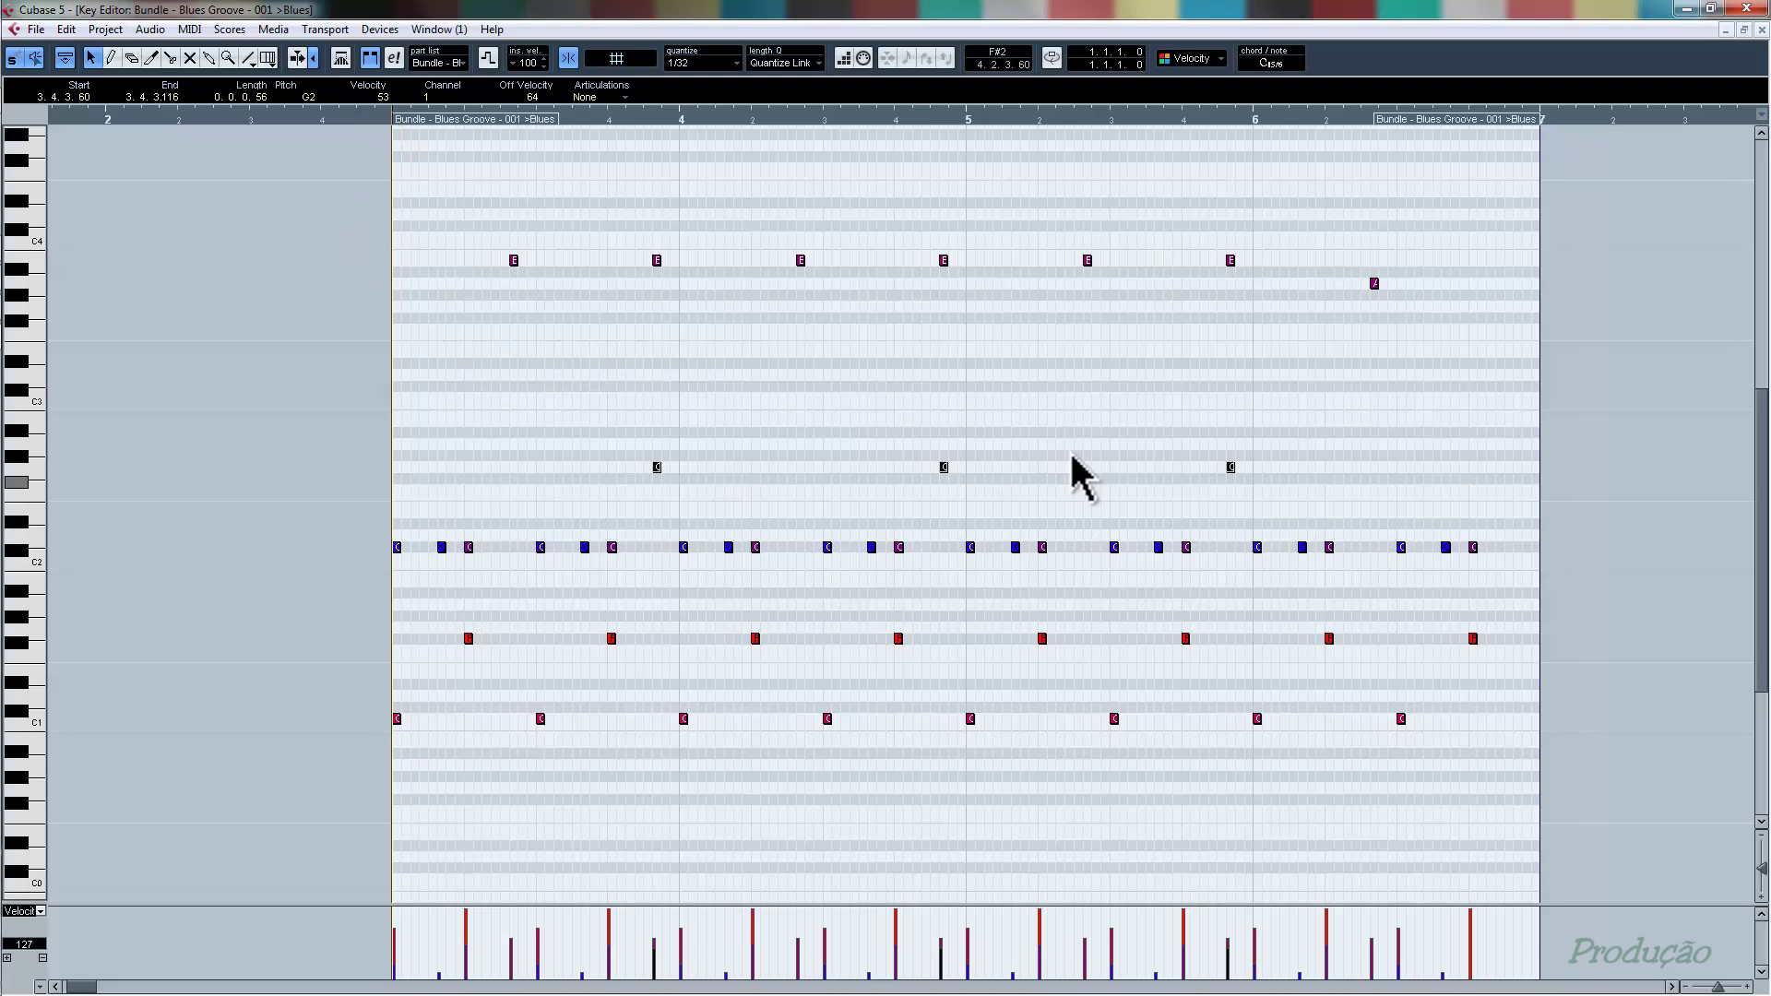
- Delete the B3 notes near the ends of bars 3, 4 and 5, above the G2 notes
click(1097, 388)
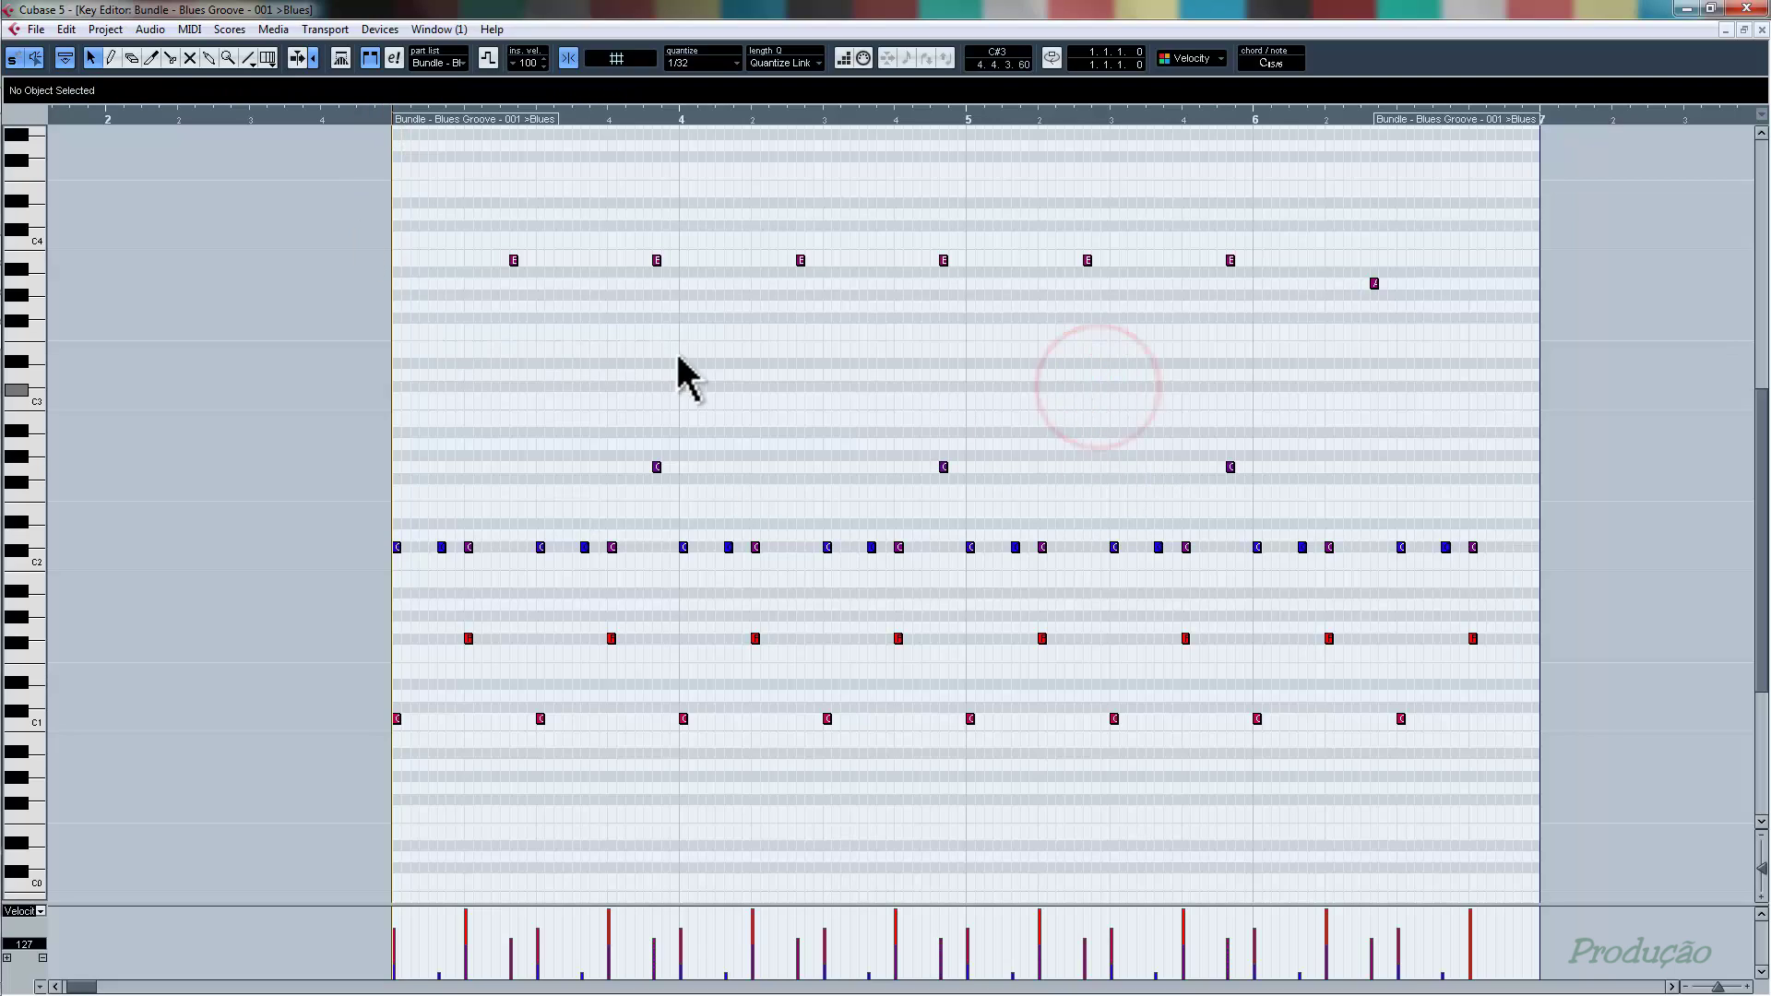
drag(646, 286, 645, 285)
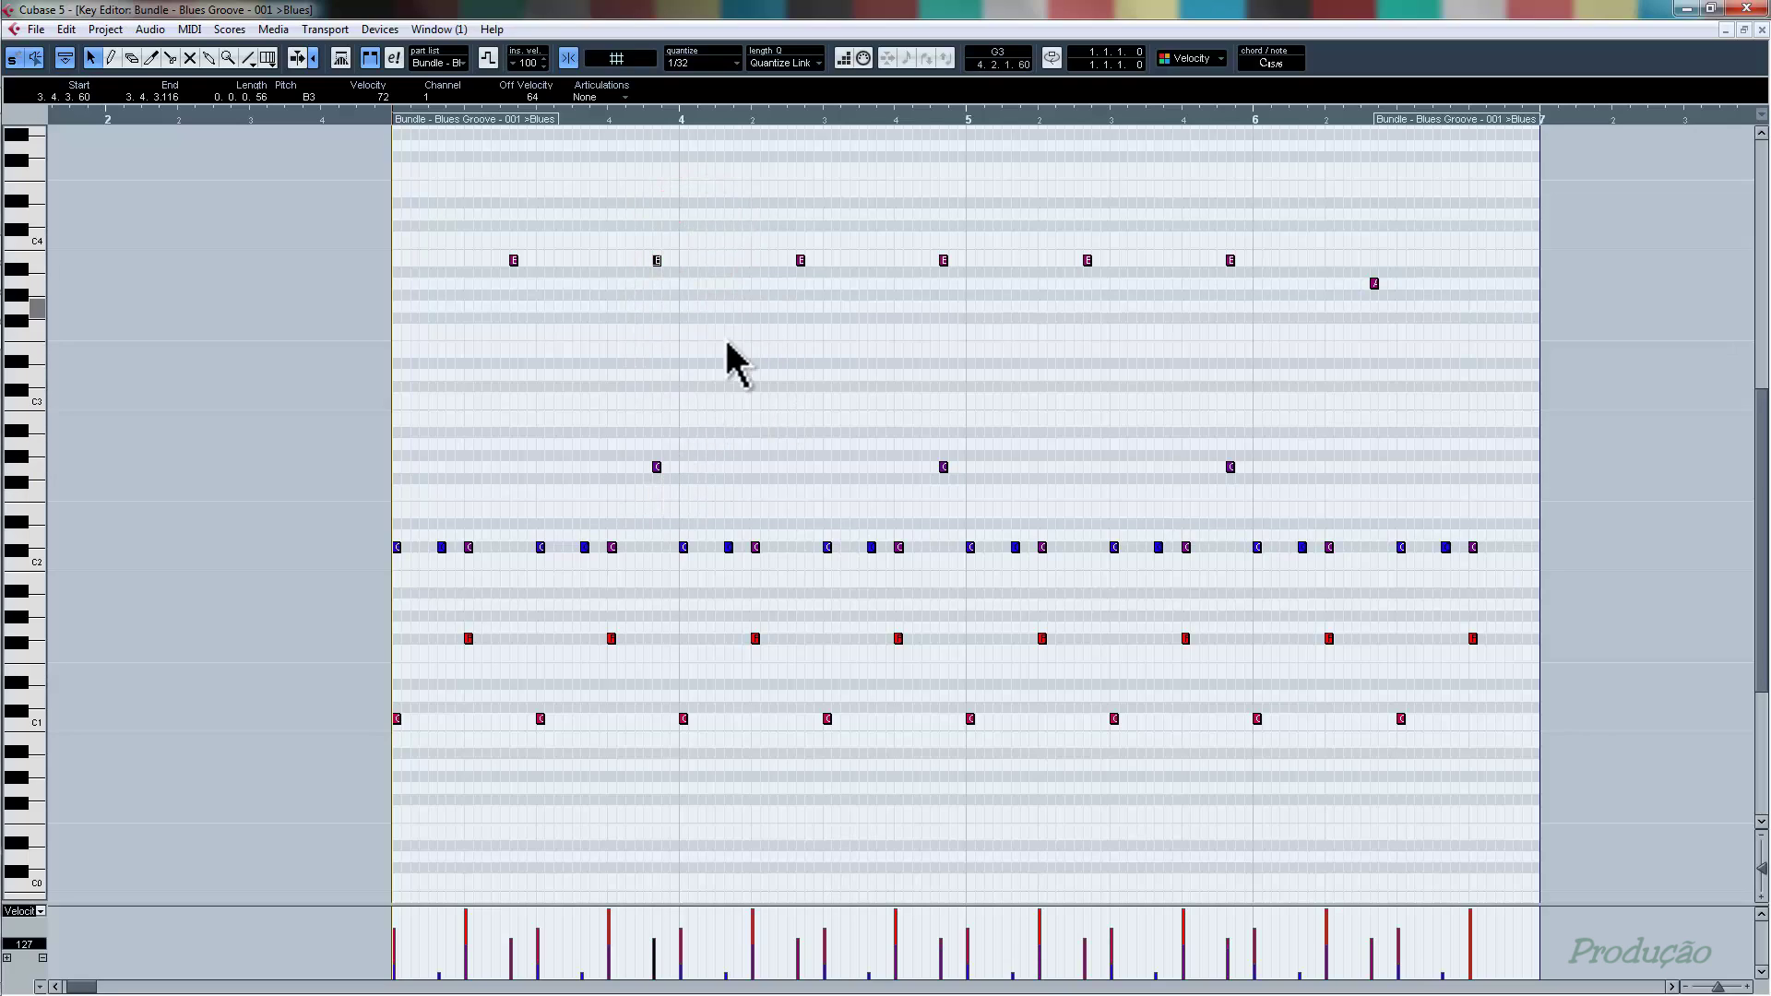
key(Delete)
key(Delete)
click(1231, 262)
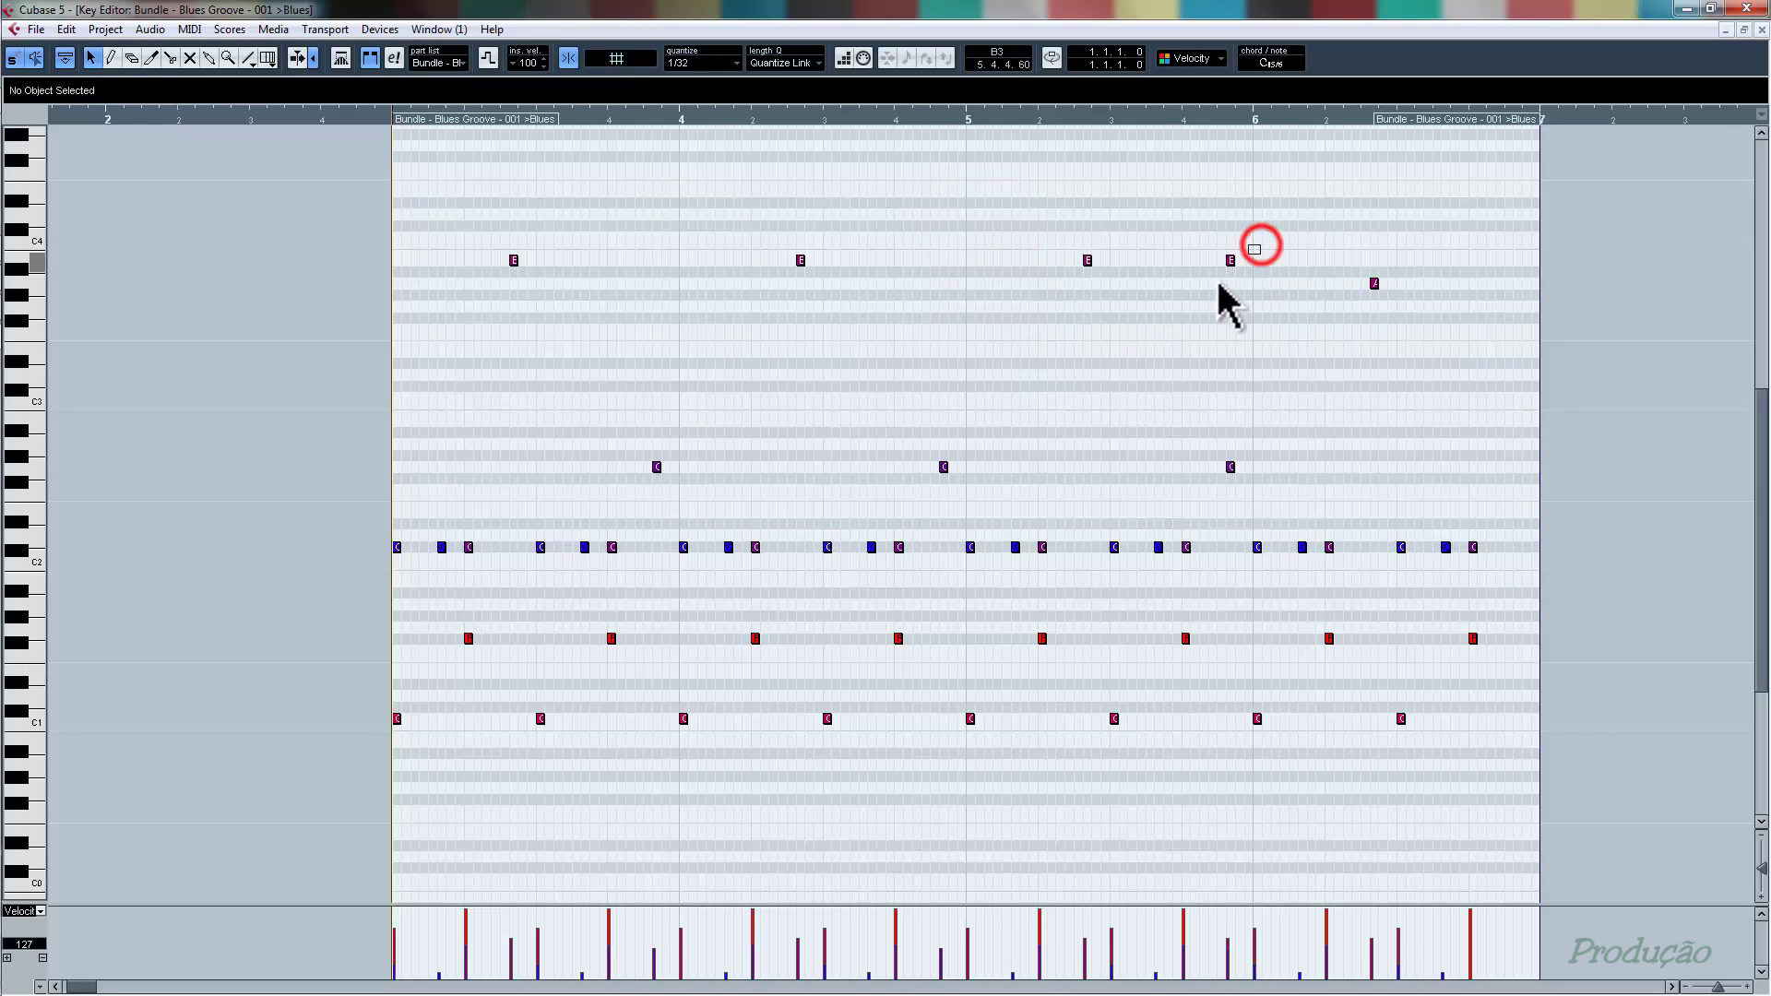
key(Delete)
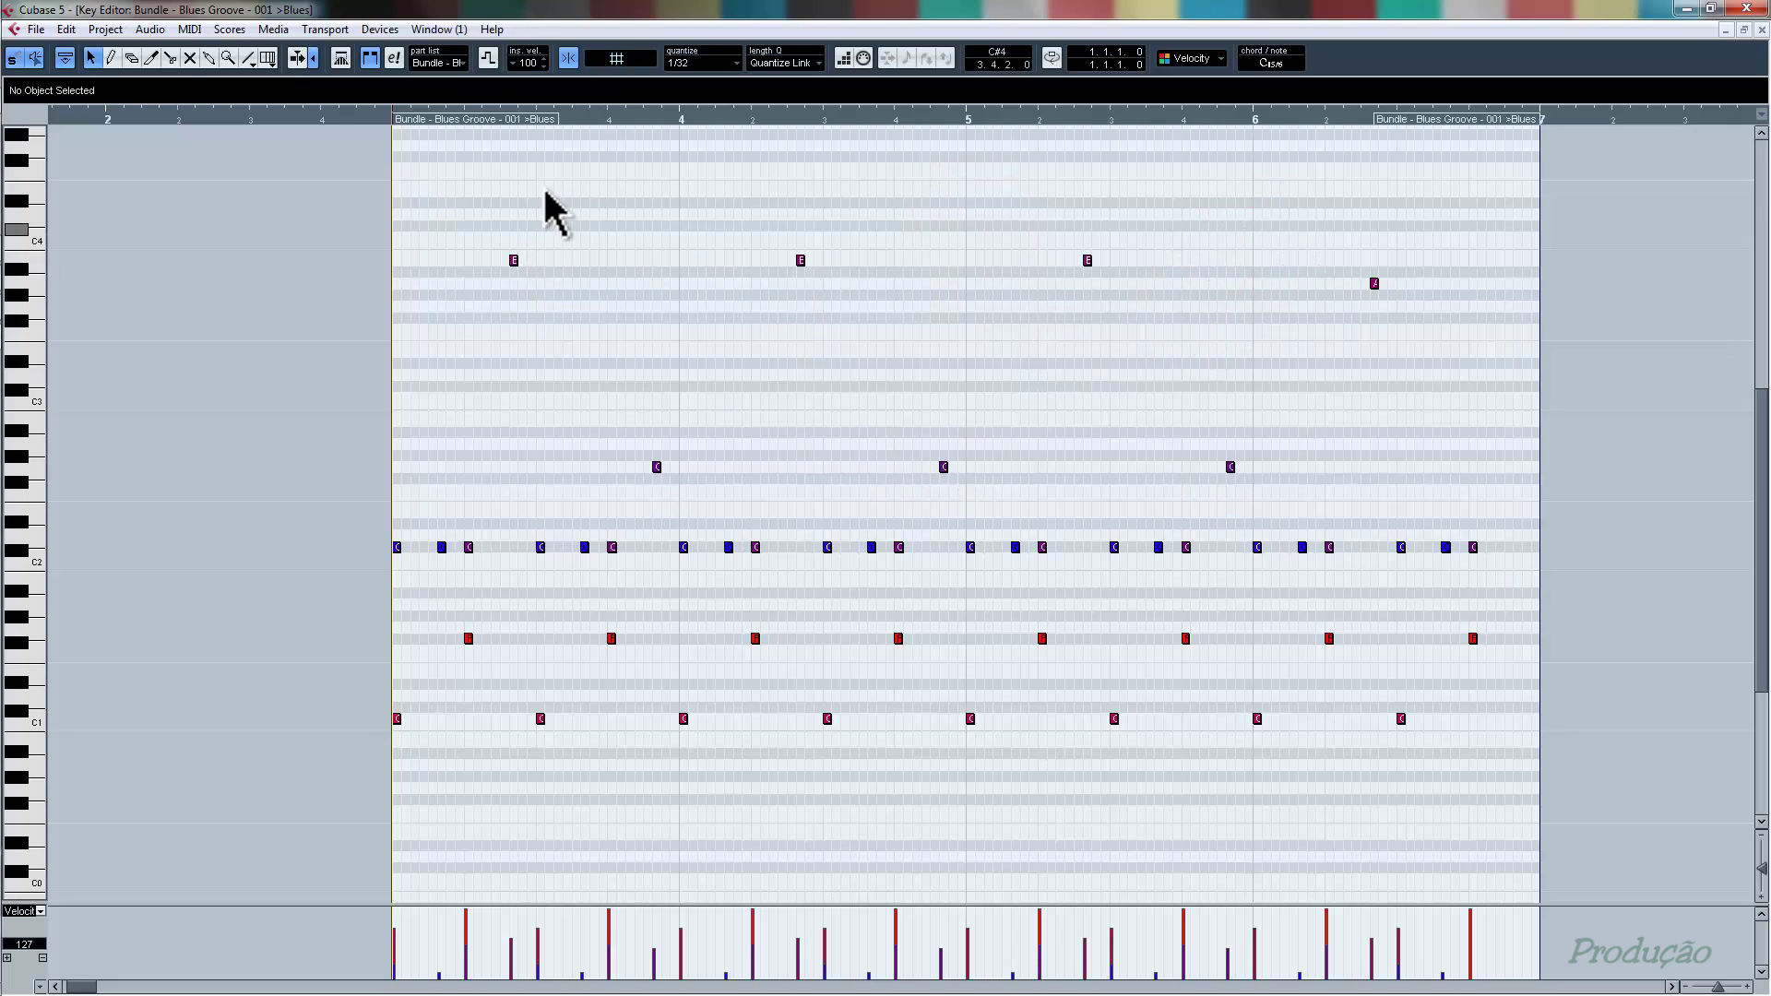
- Play the edited groove from the start of bar 3 and stop it near the beginning of bar 6
click(389, 118)
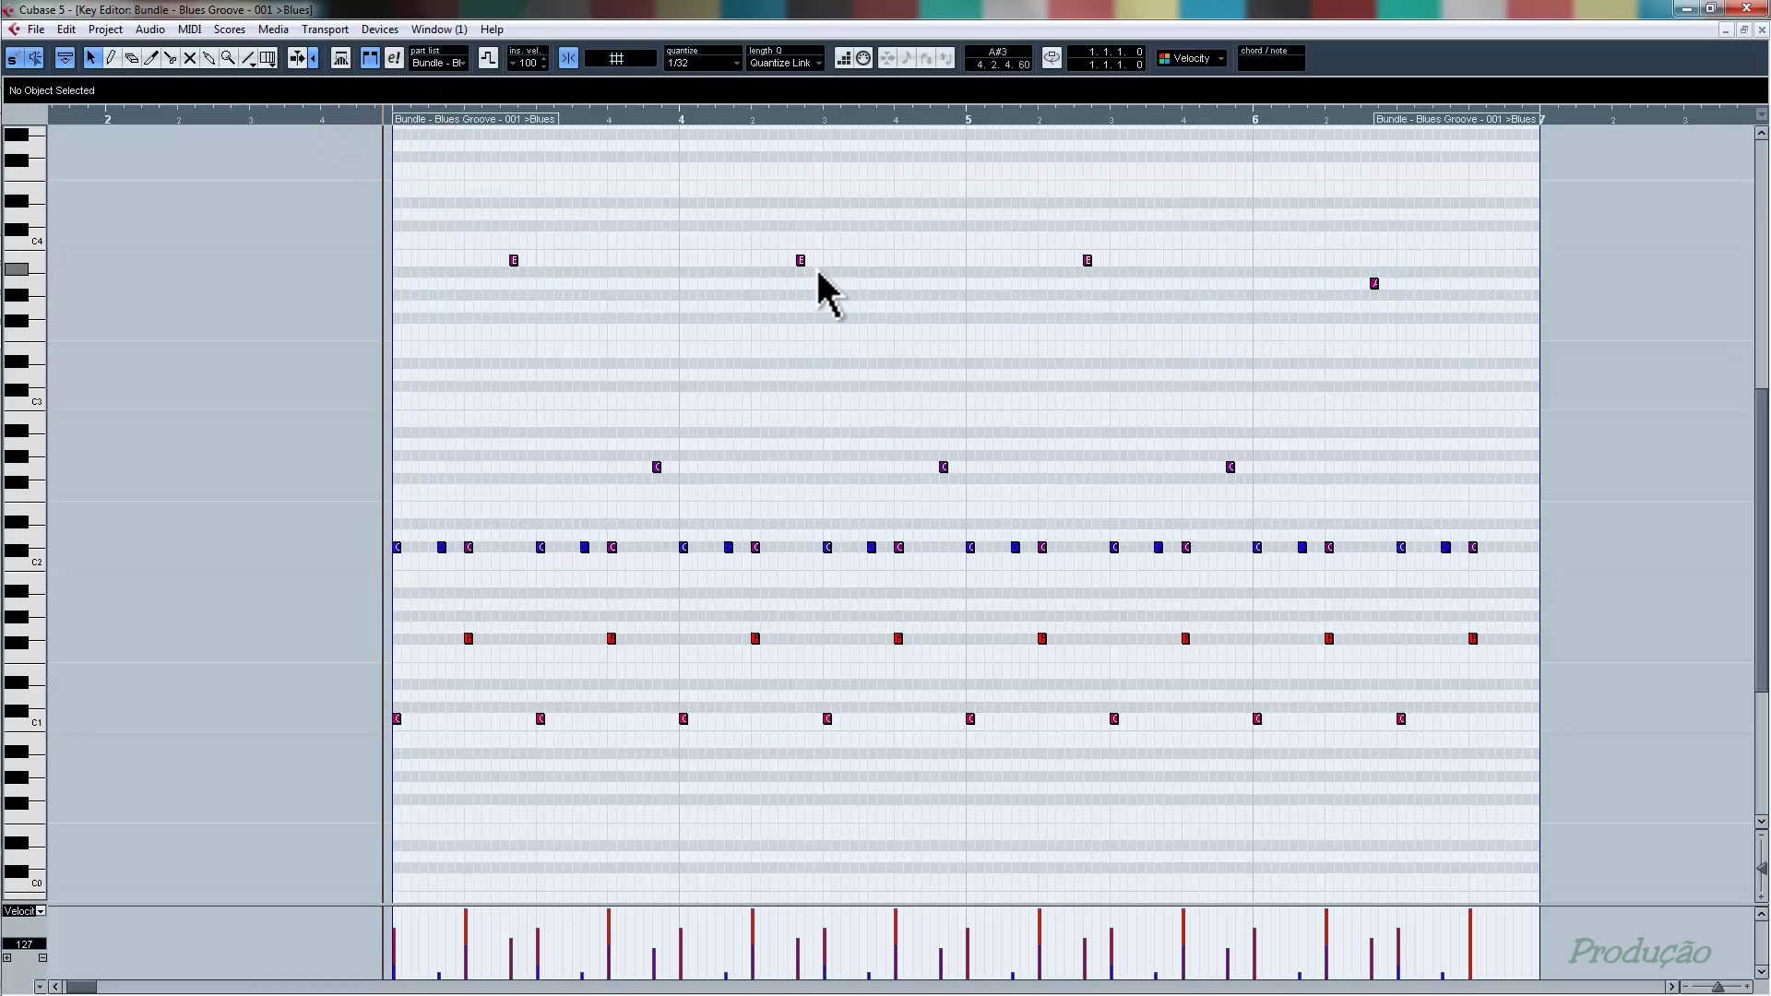
key(space)
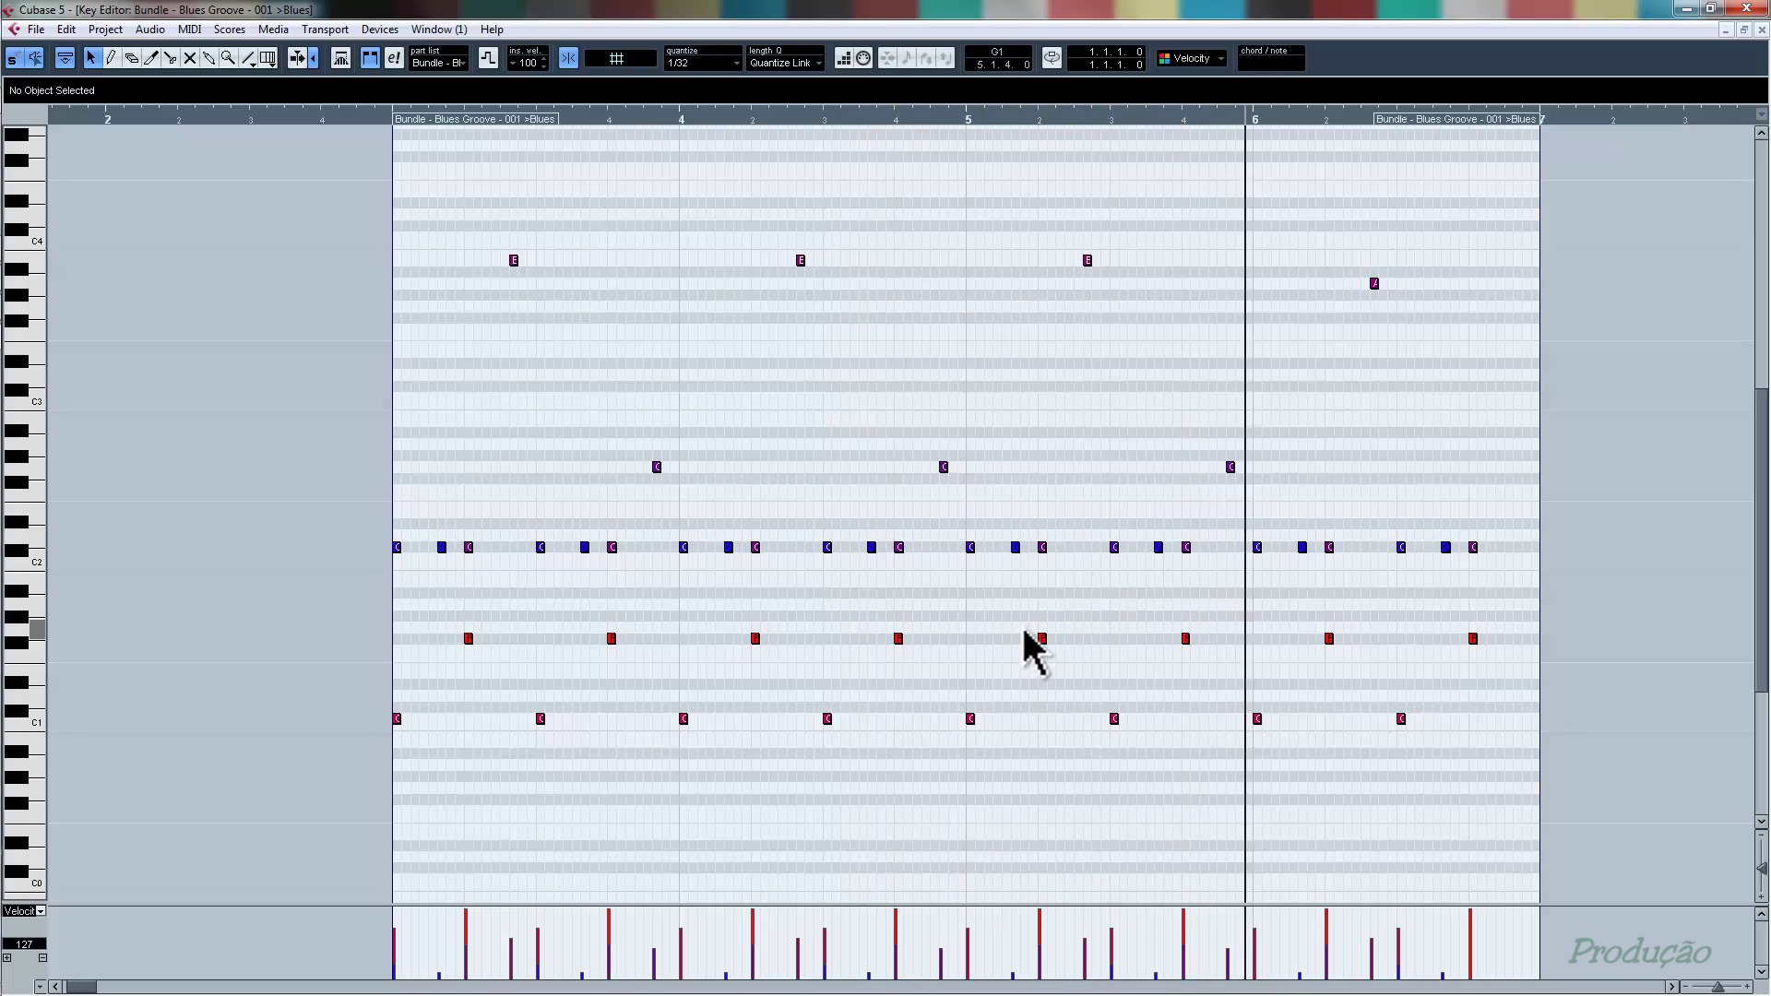
key(space)
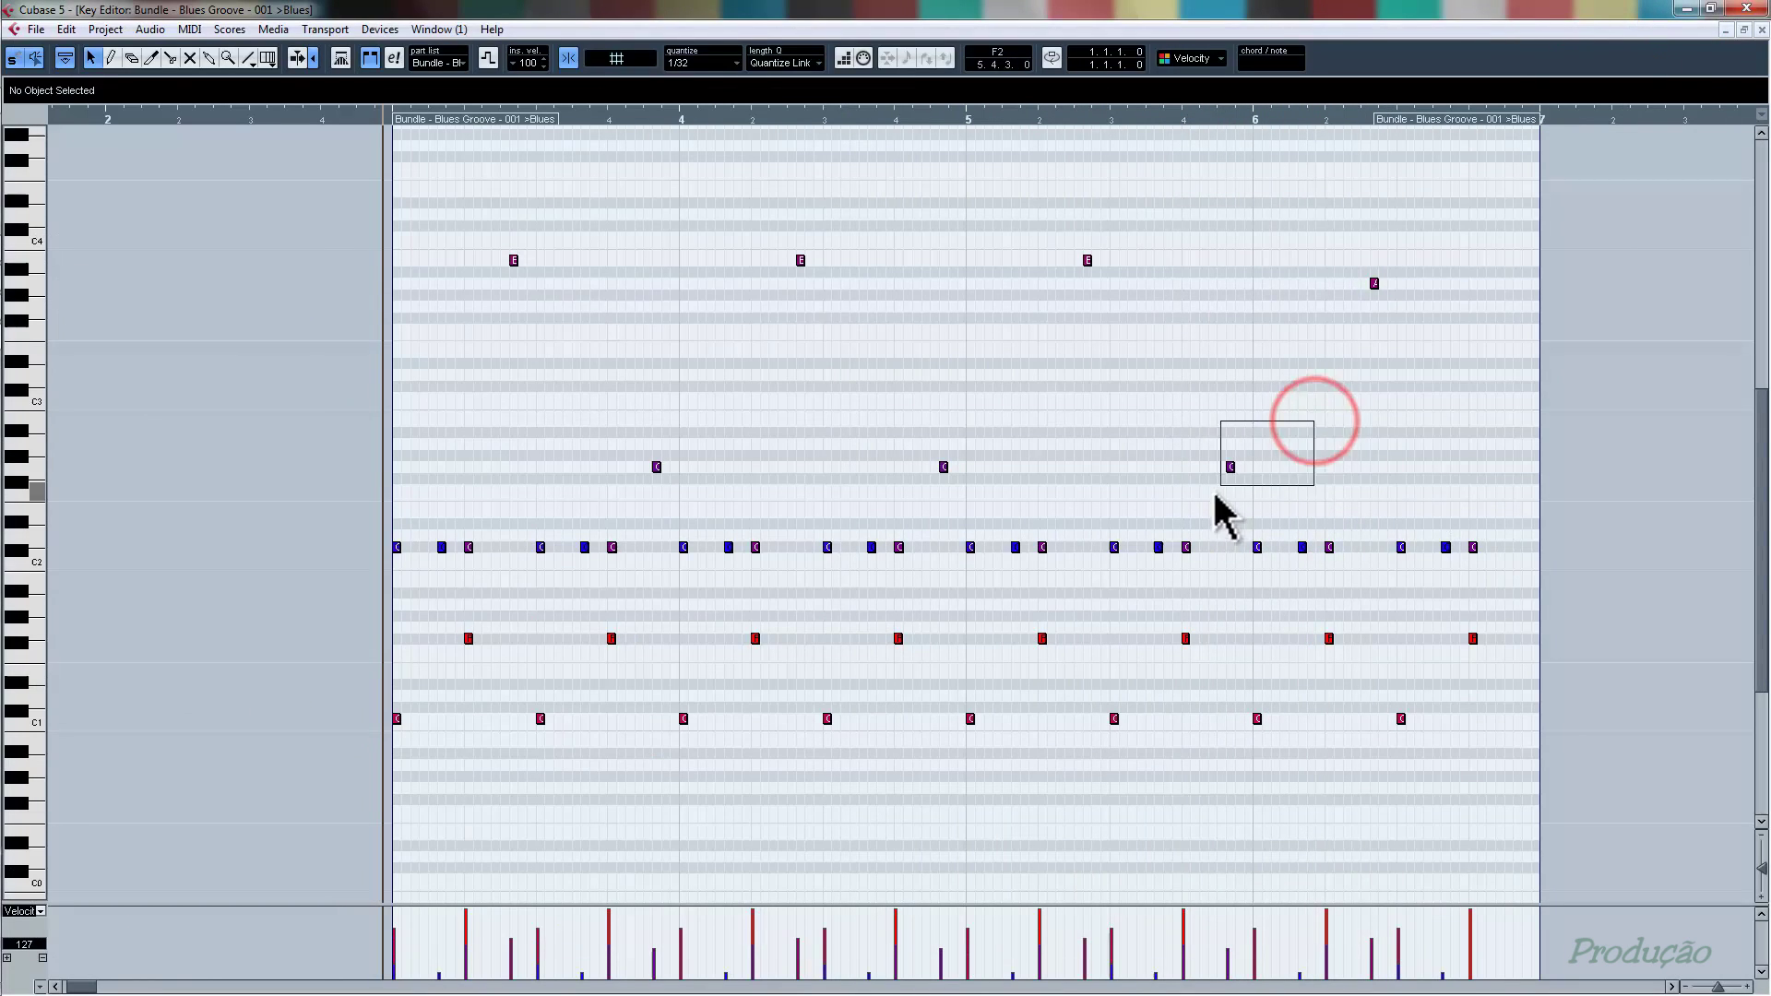
- Copy the G2 note at 5.4.3.60 one bar later, to the end of bar 6
drag(1214, 495, 1206, 497)
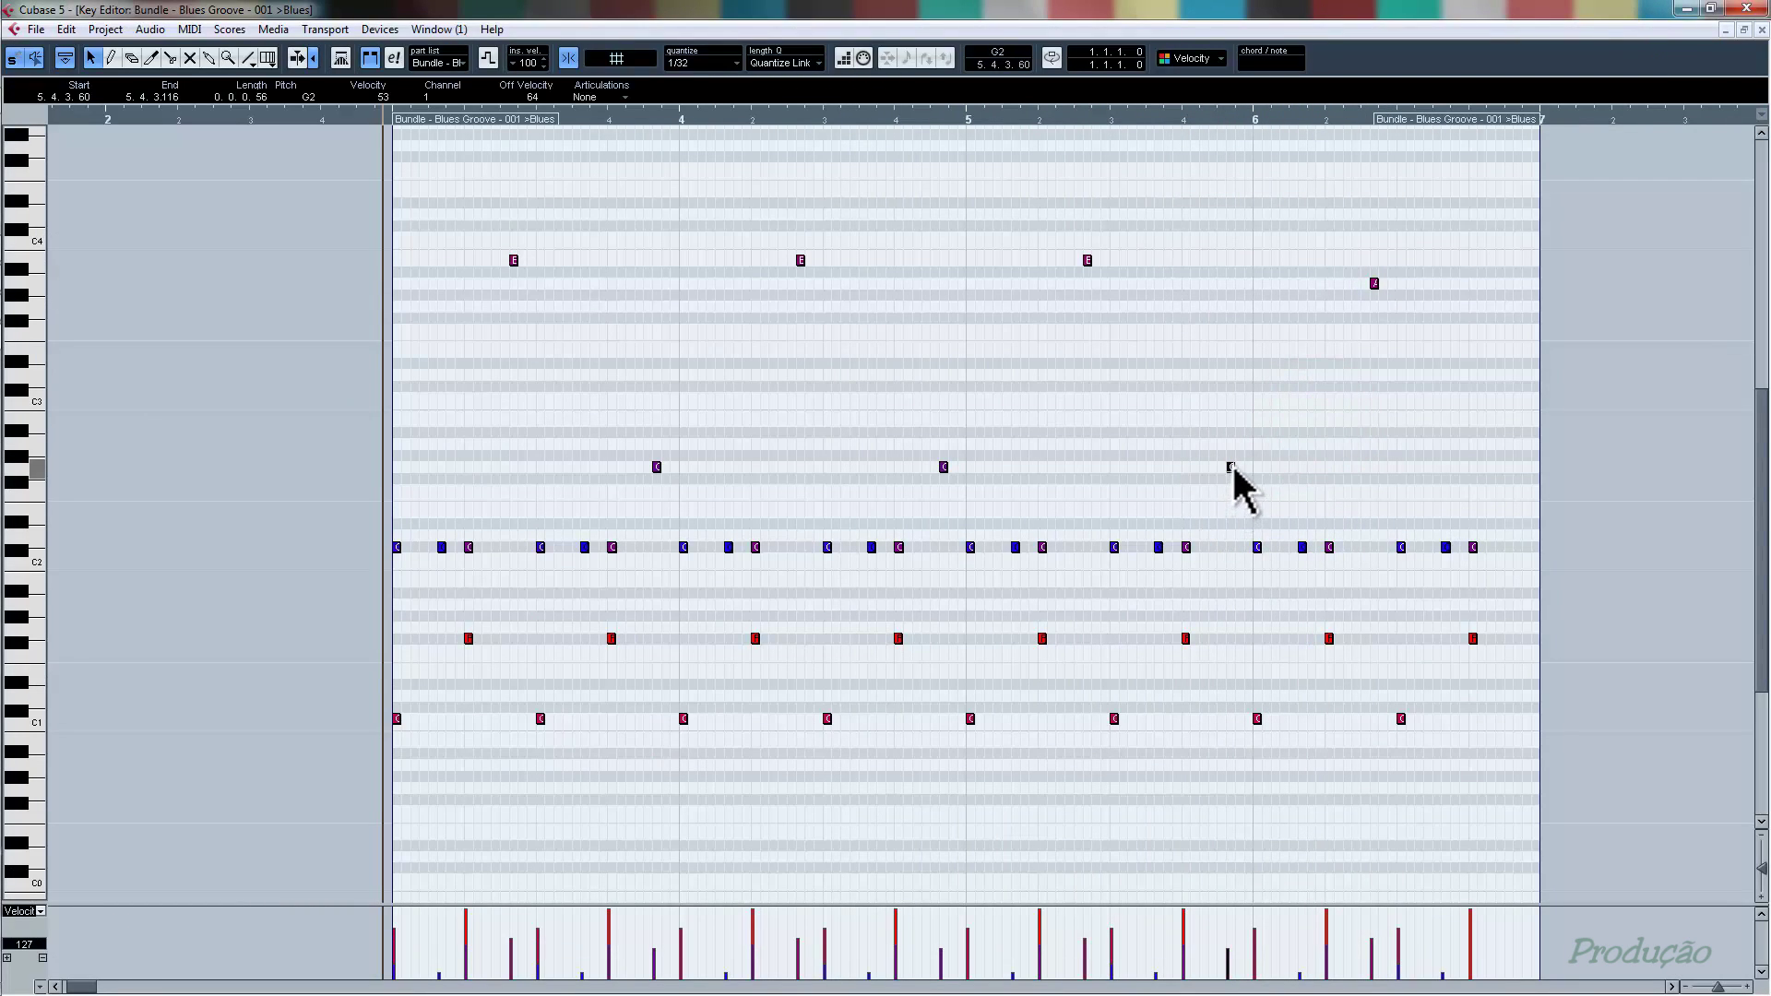
drag(1231, 468, 1517, 468)
click(1392, 404)
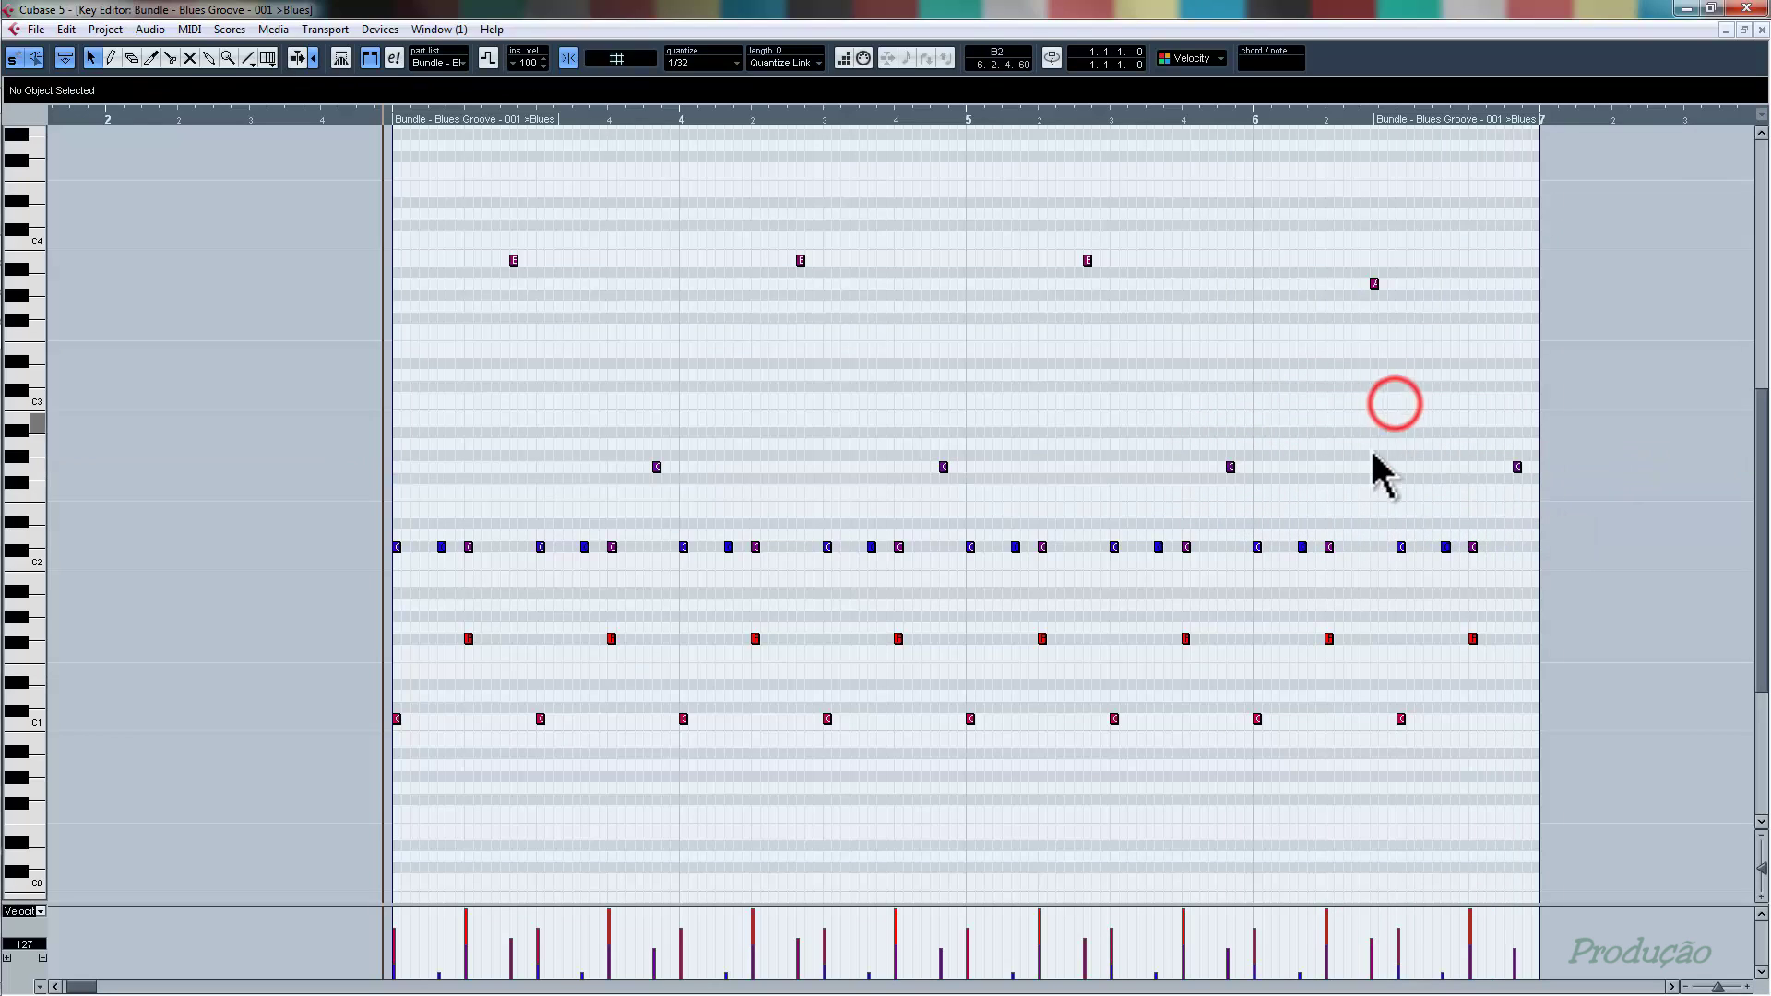
- Play the groove from the first beat of bar 5 to listen to its final bars
click(1028, 120)
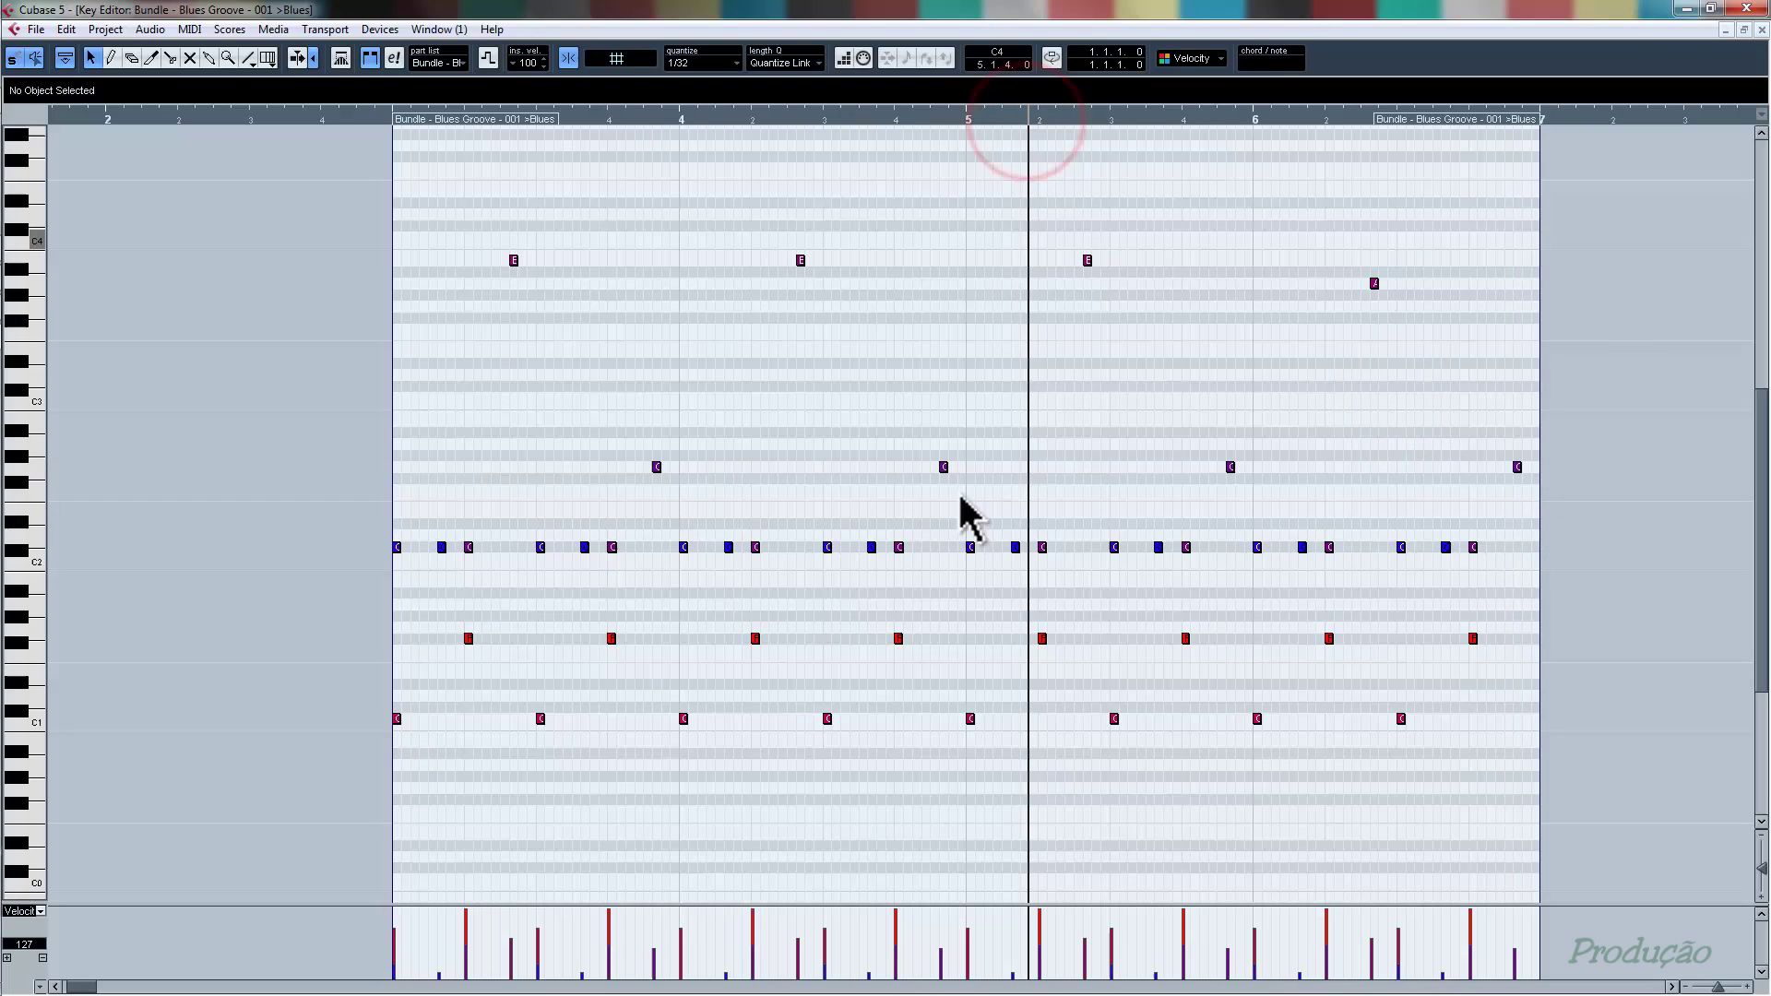
key(space)
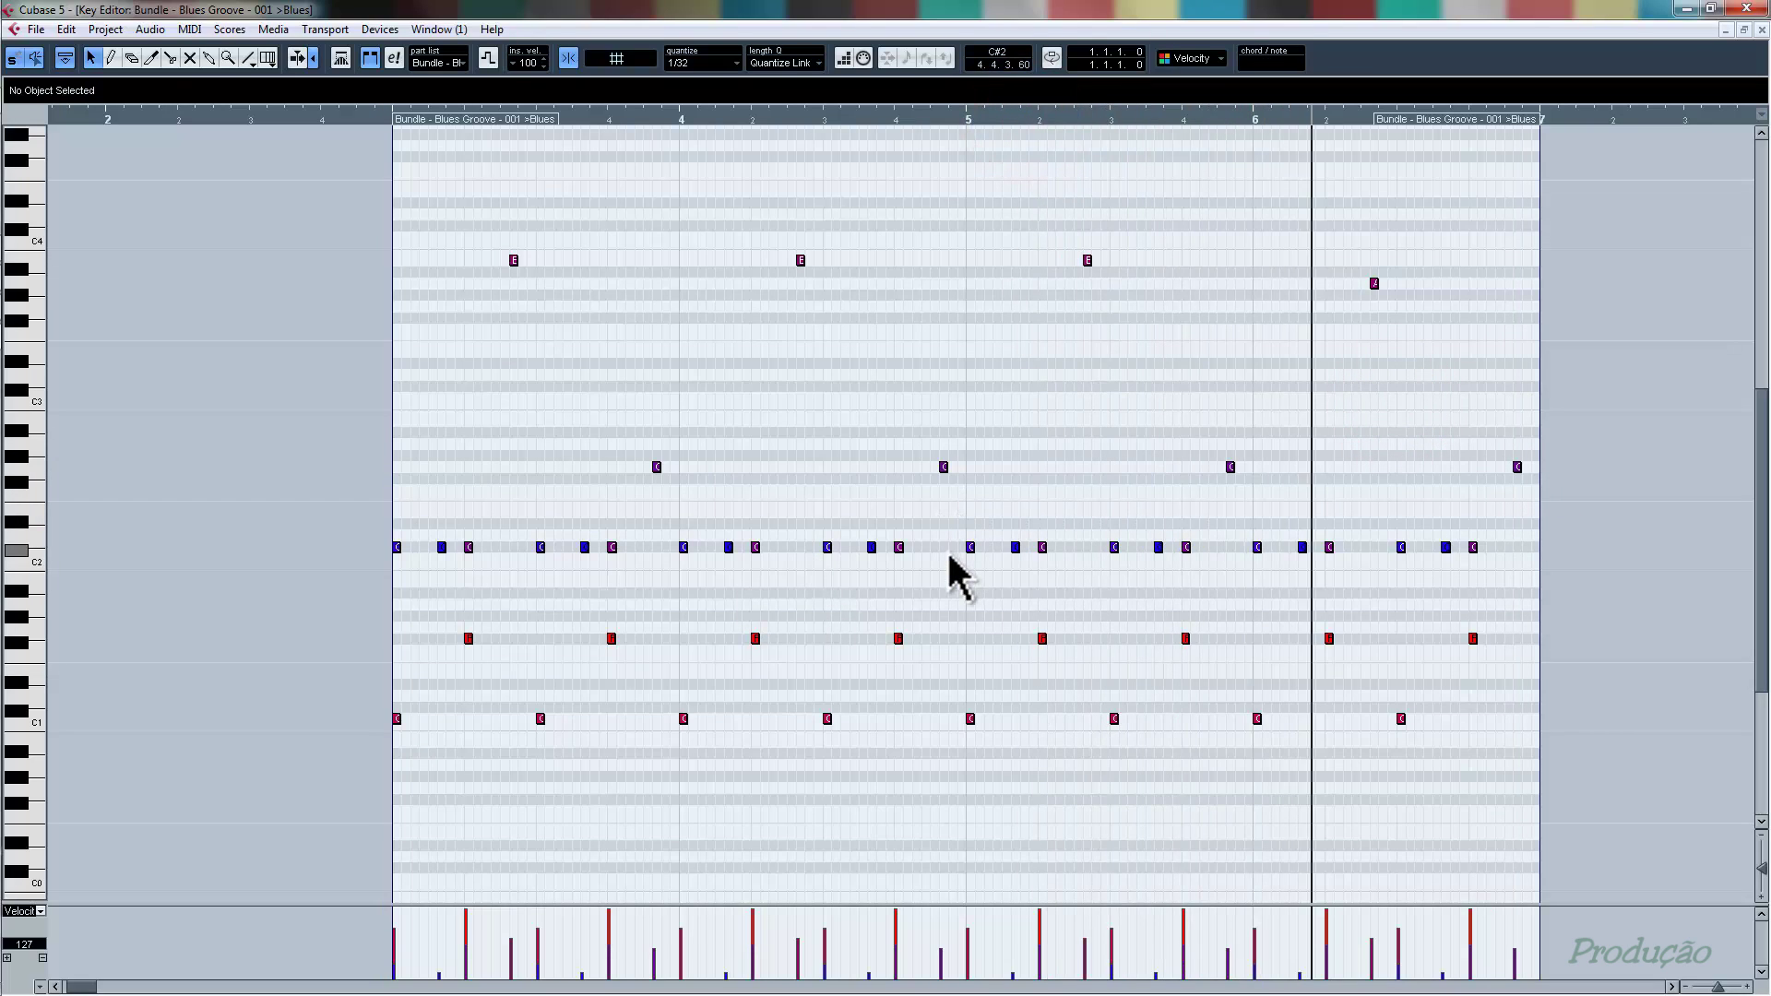
key(space)
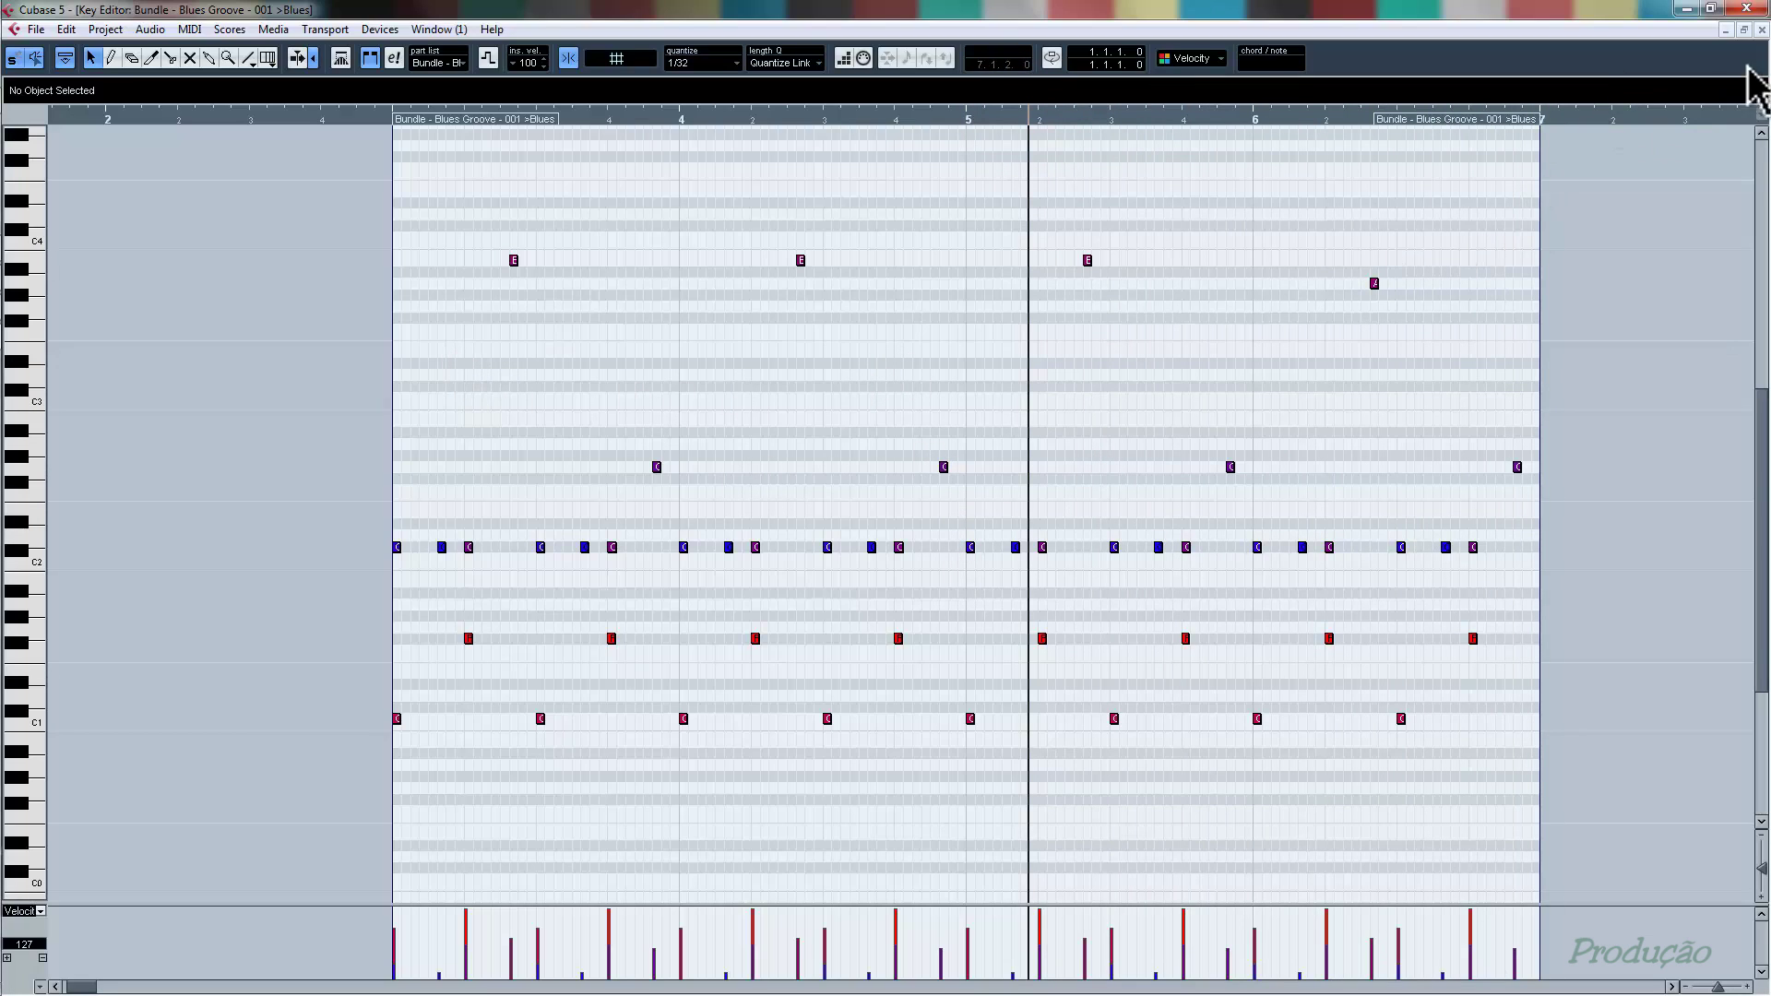
- Close the Key Editor and play the drum part together with the Guia track from bar 3
click(1763, 30)
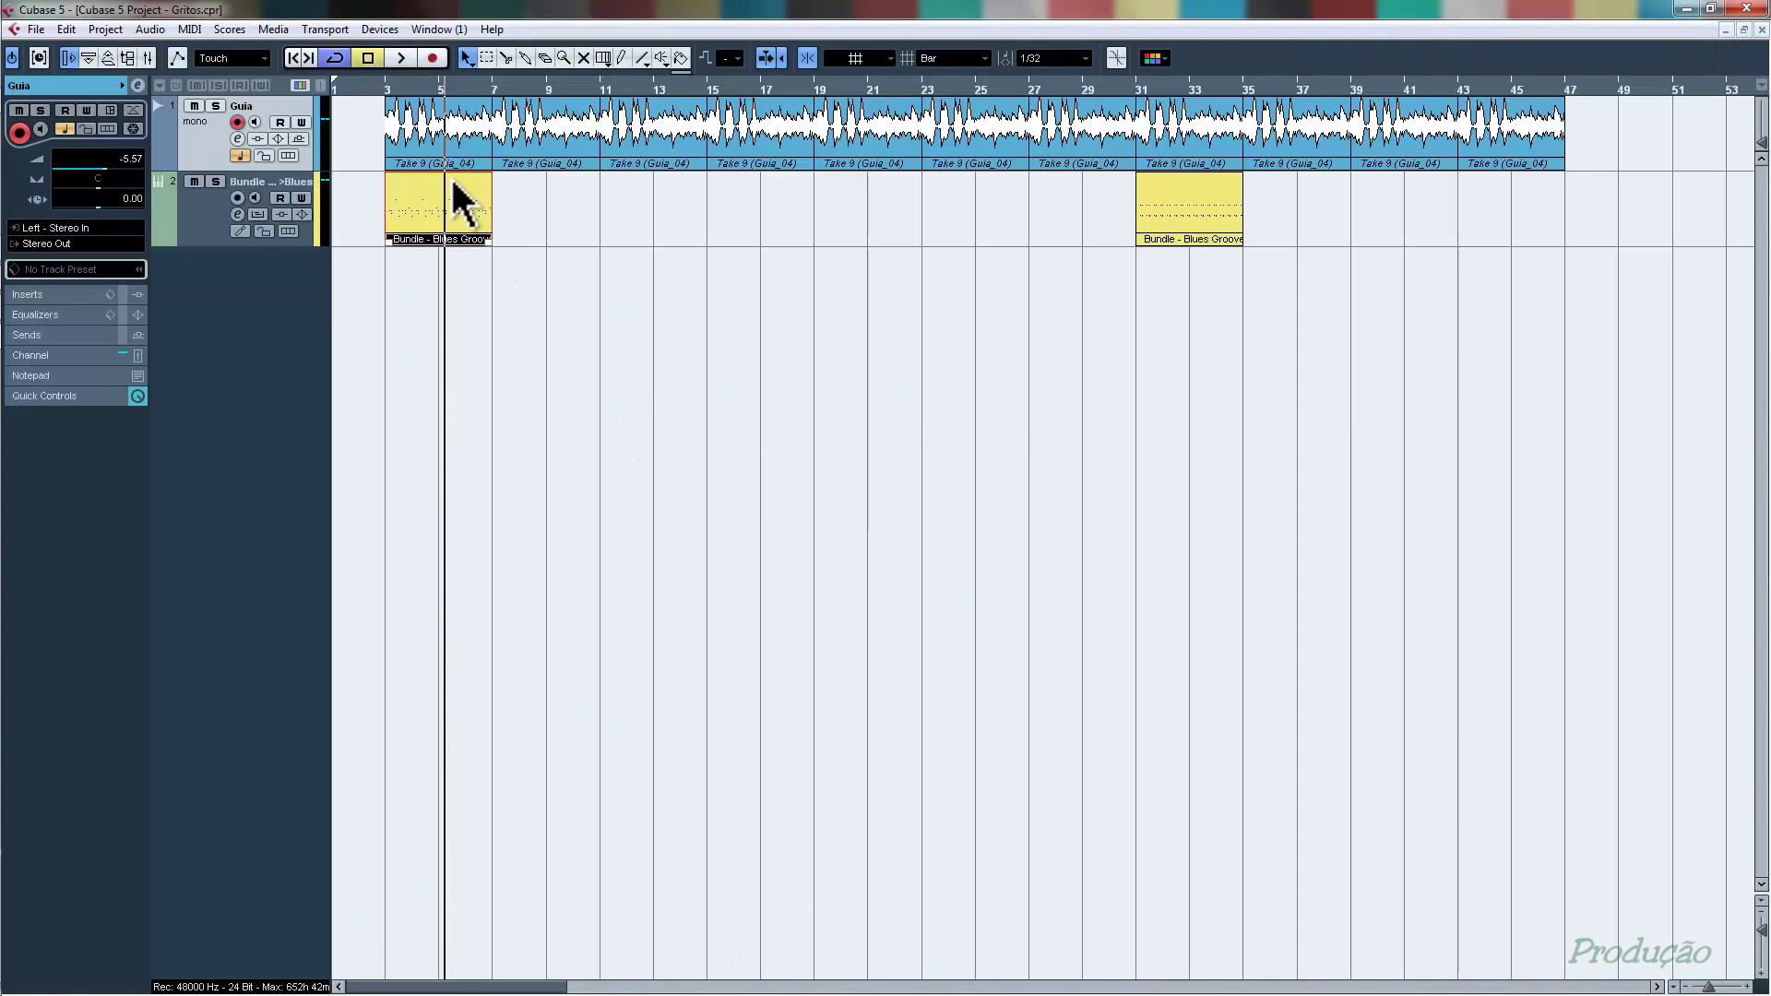
click(386, 90)
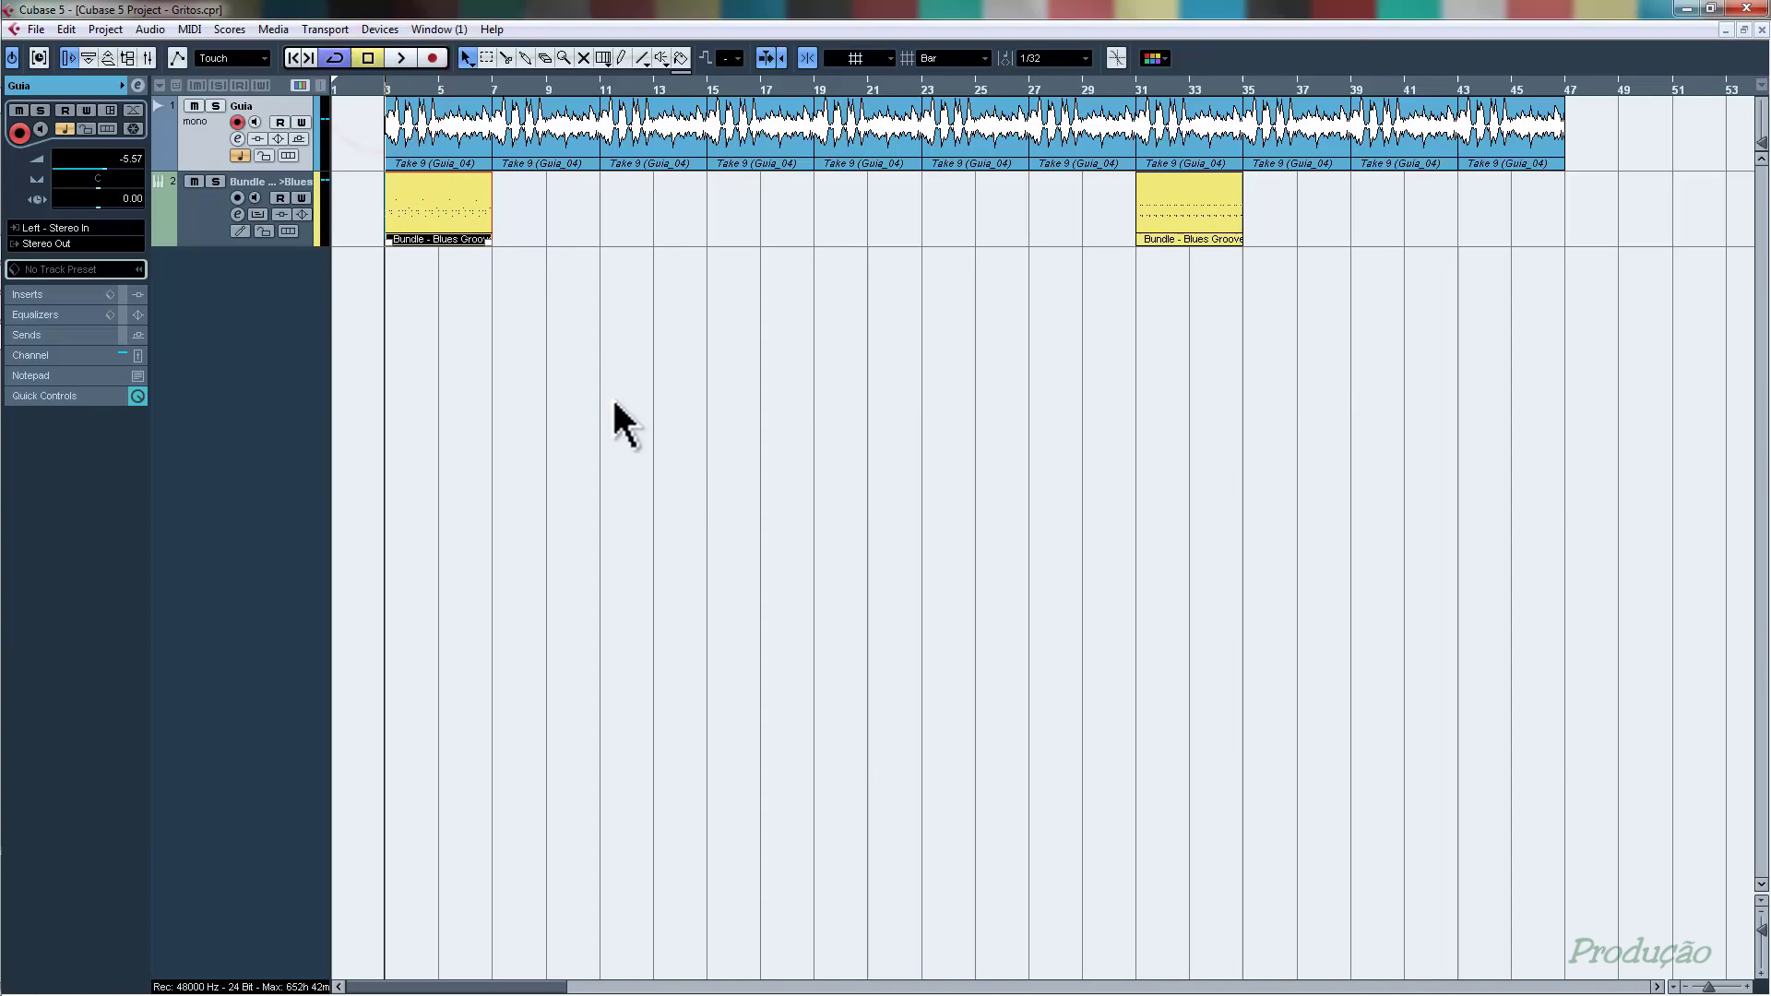
key(space)
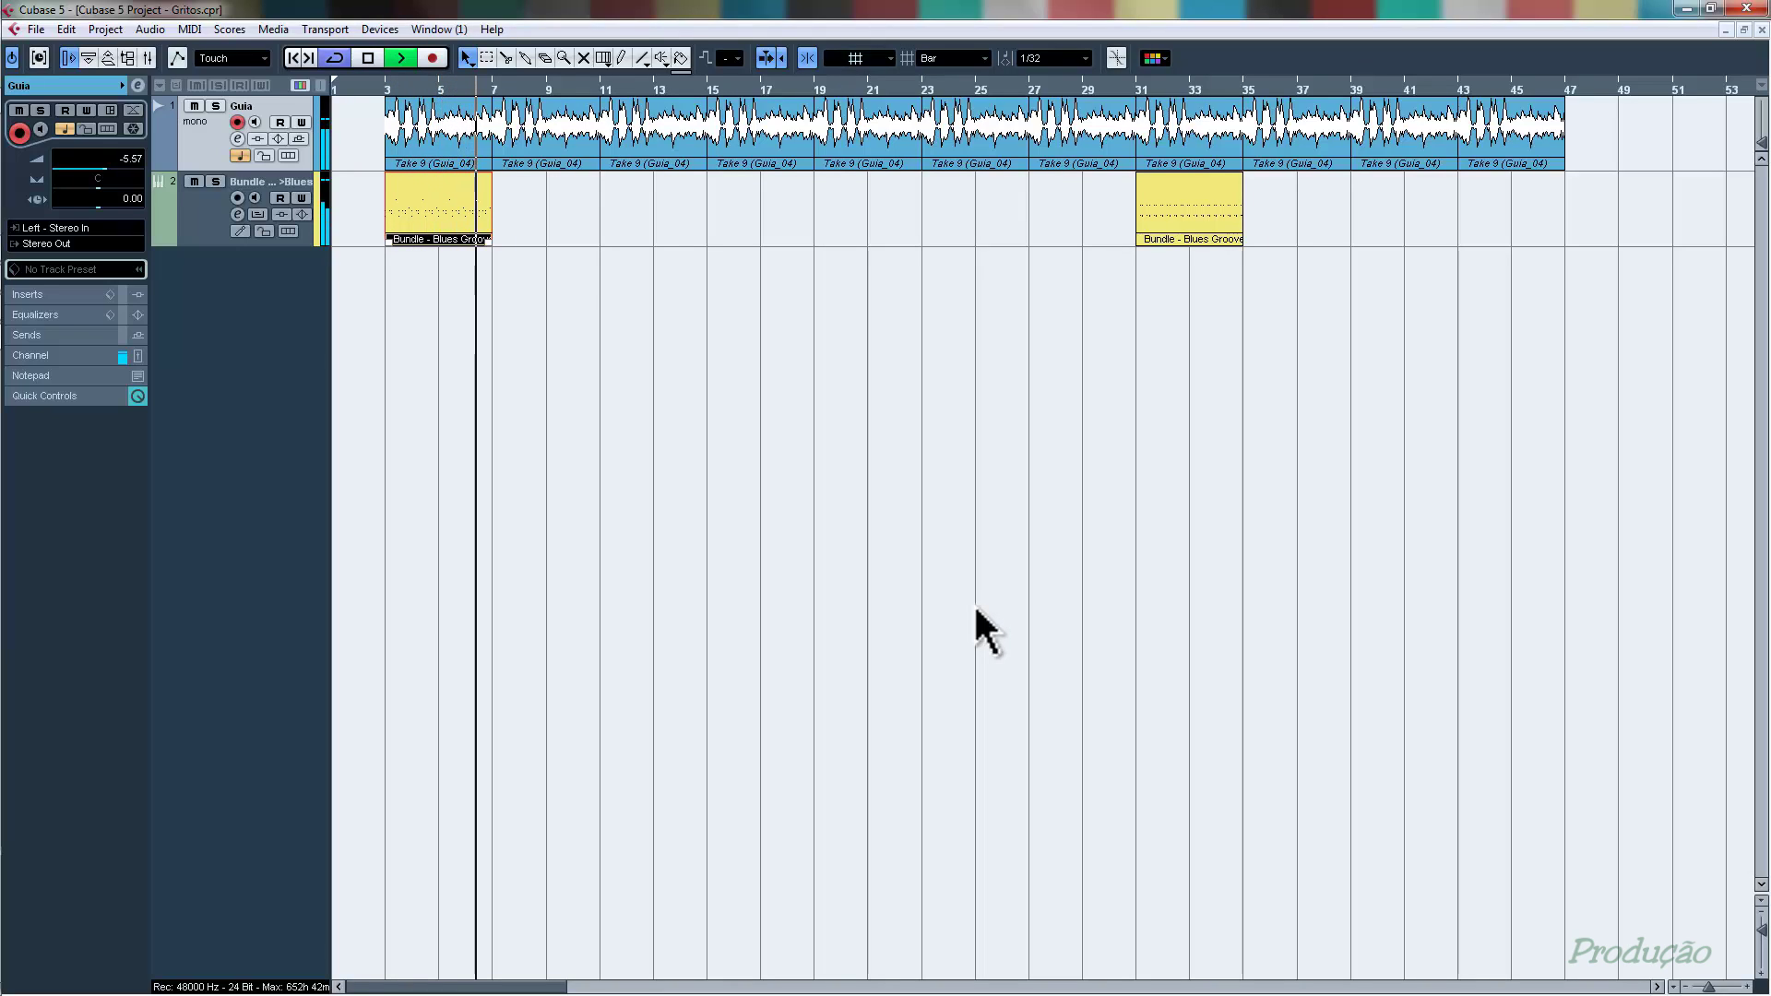
key(space)
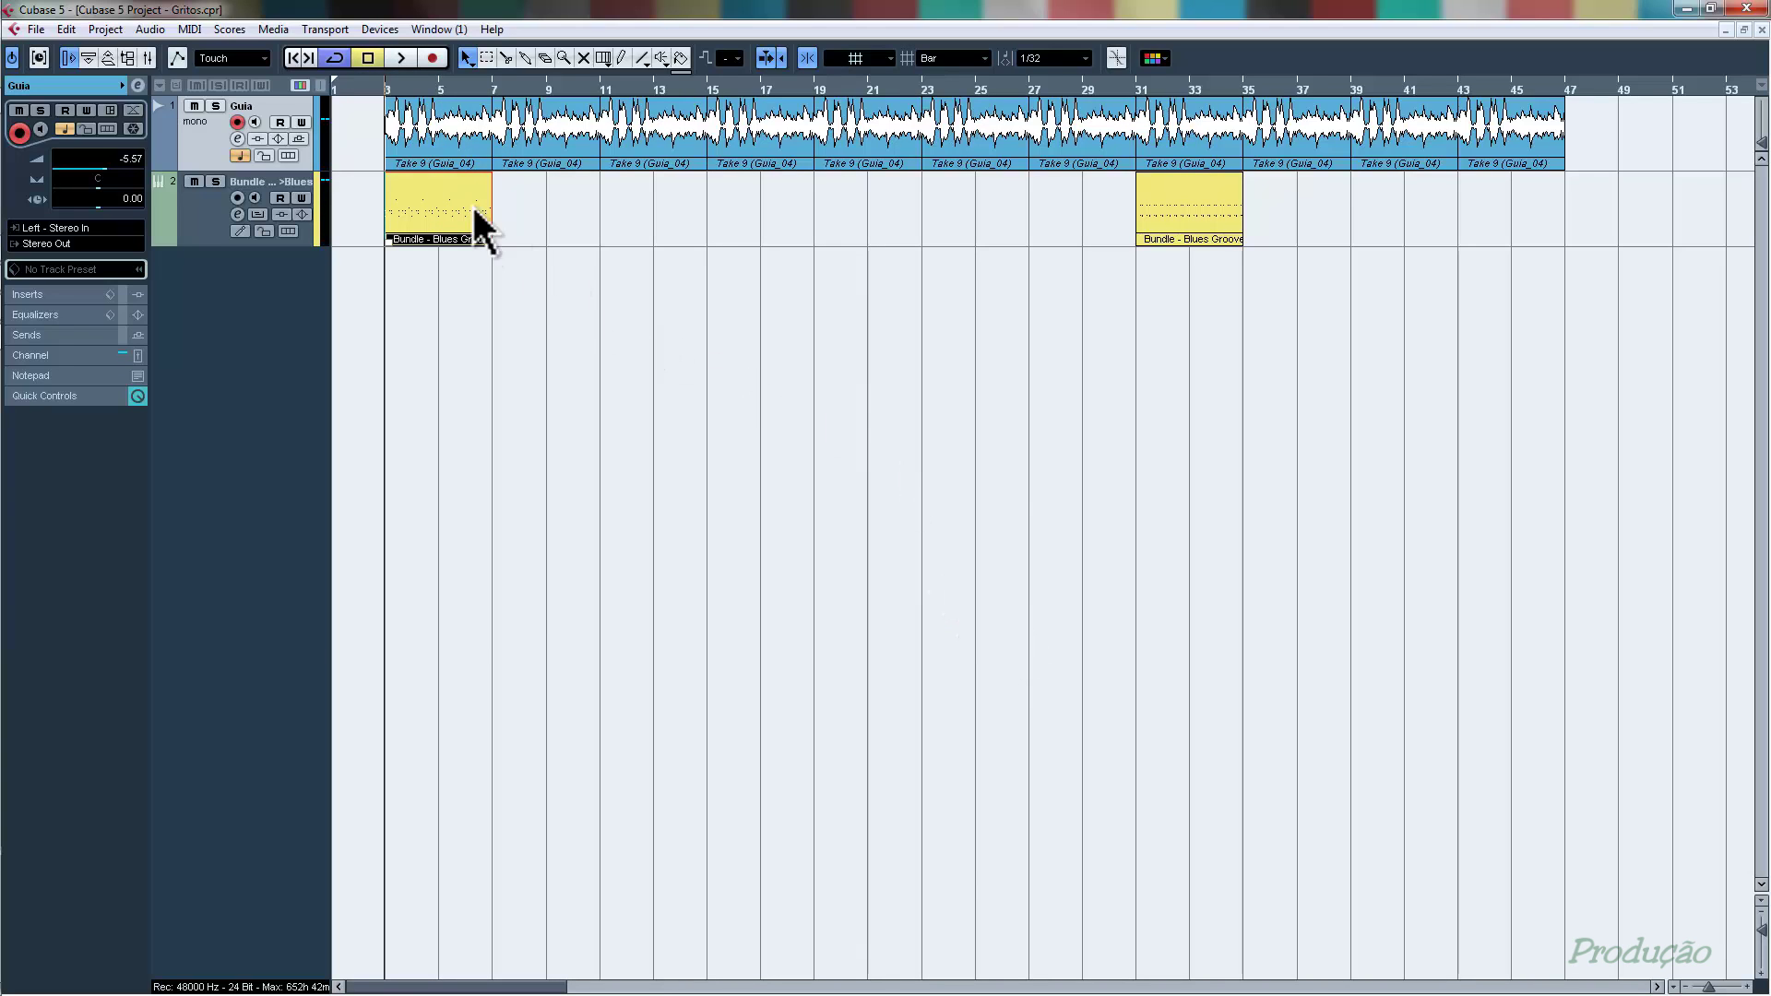
- Reopen the first Blues Groove part in the Key Editor, review its complete four-bar pattern and return to the project
double_click(435, 195)
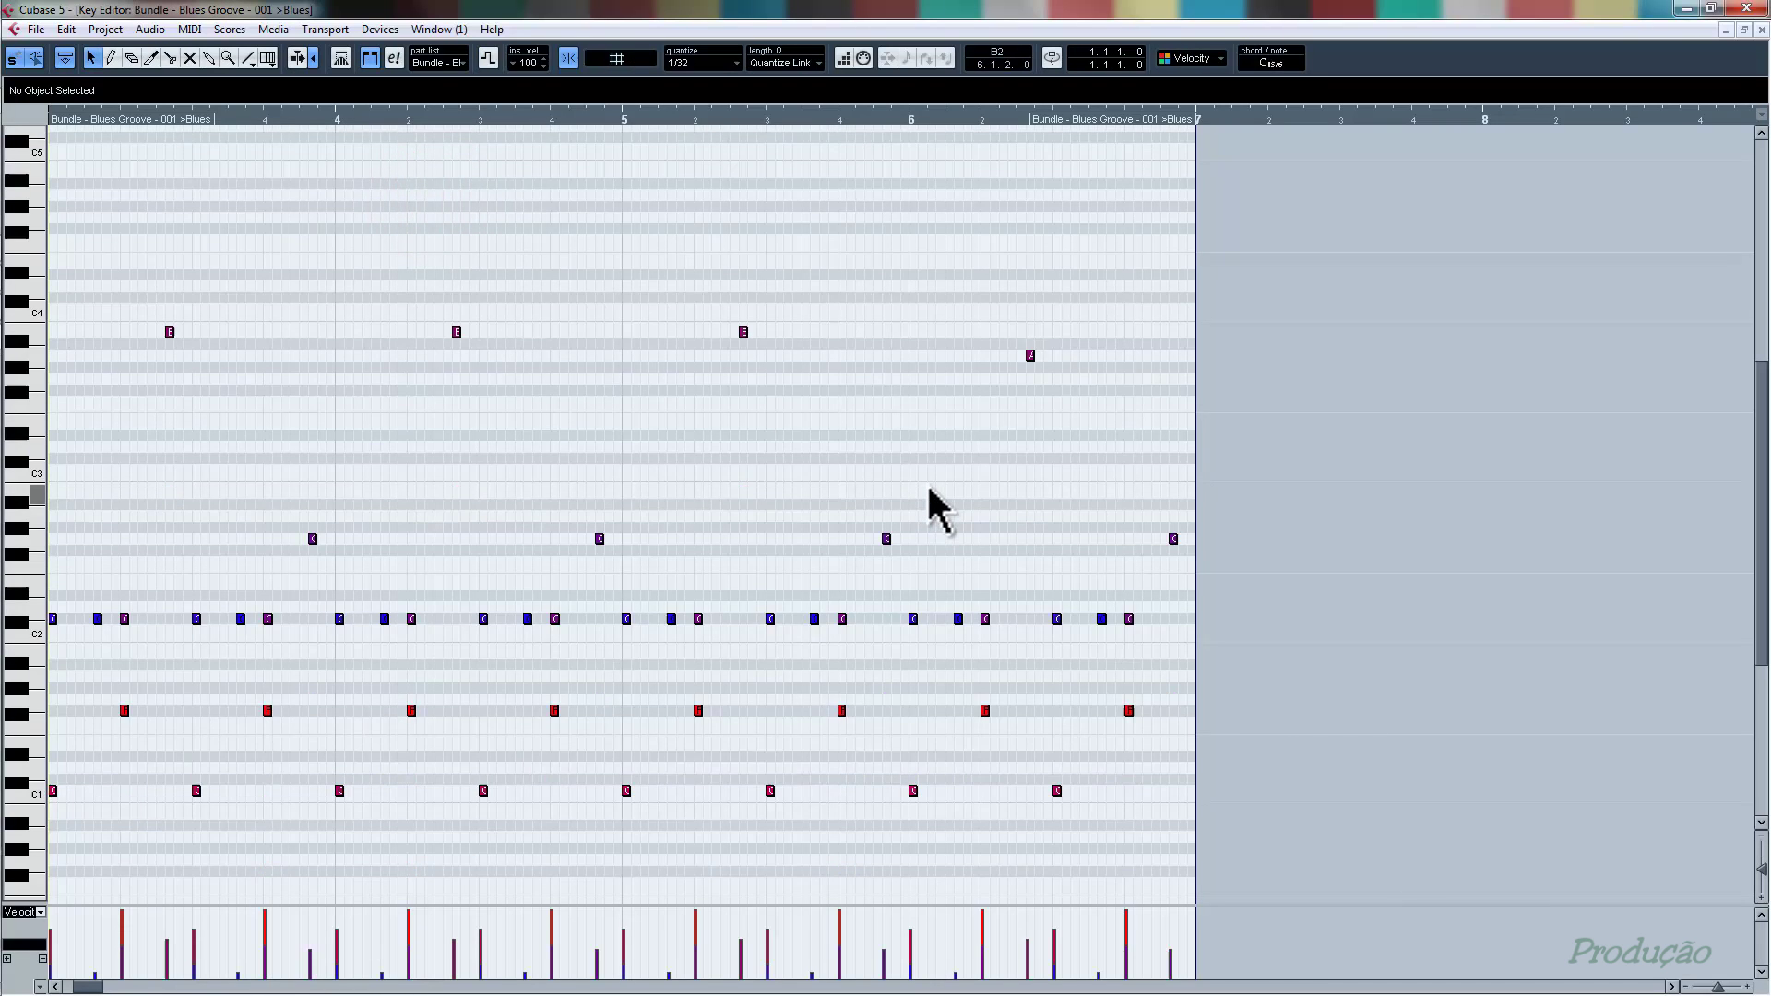
scroll(928, 489, left, 3)
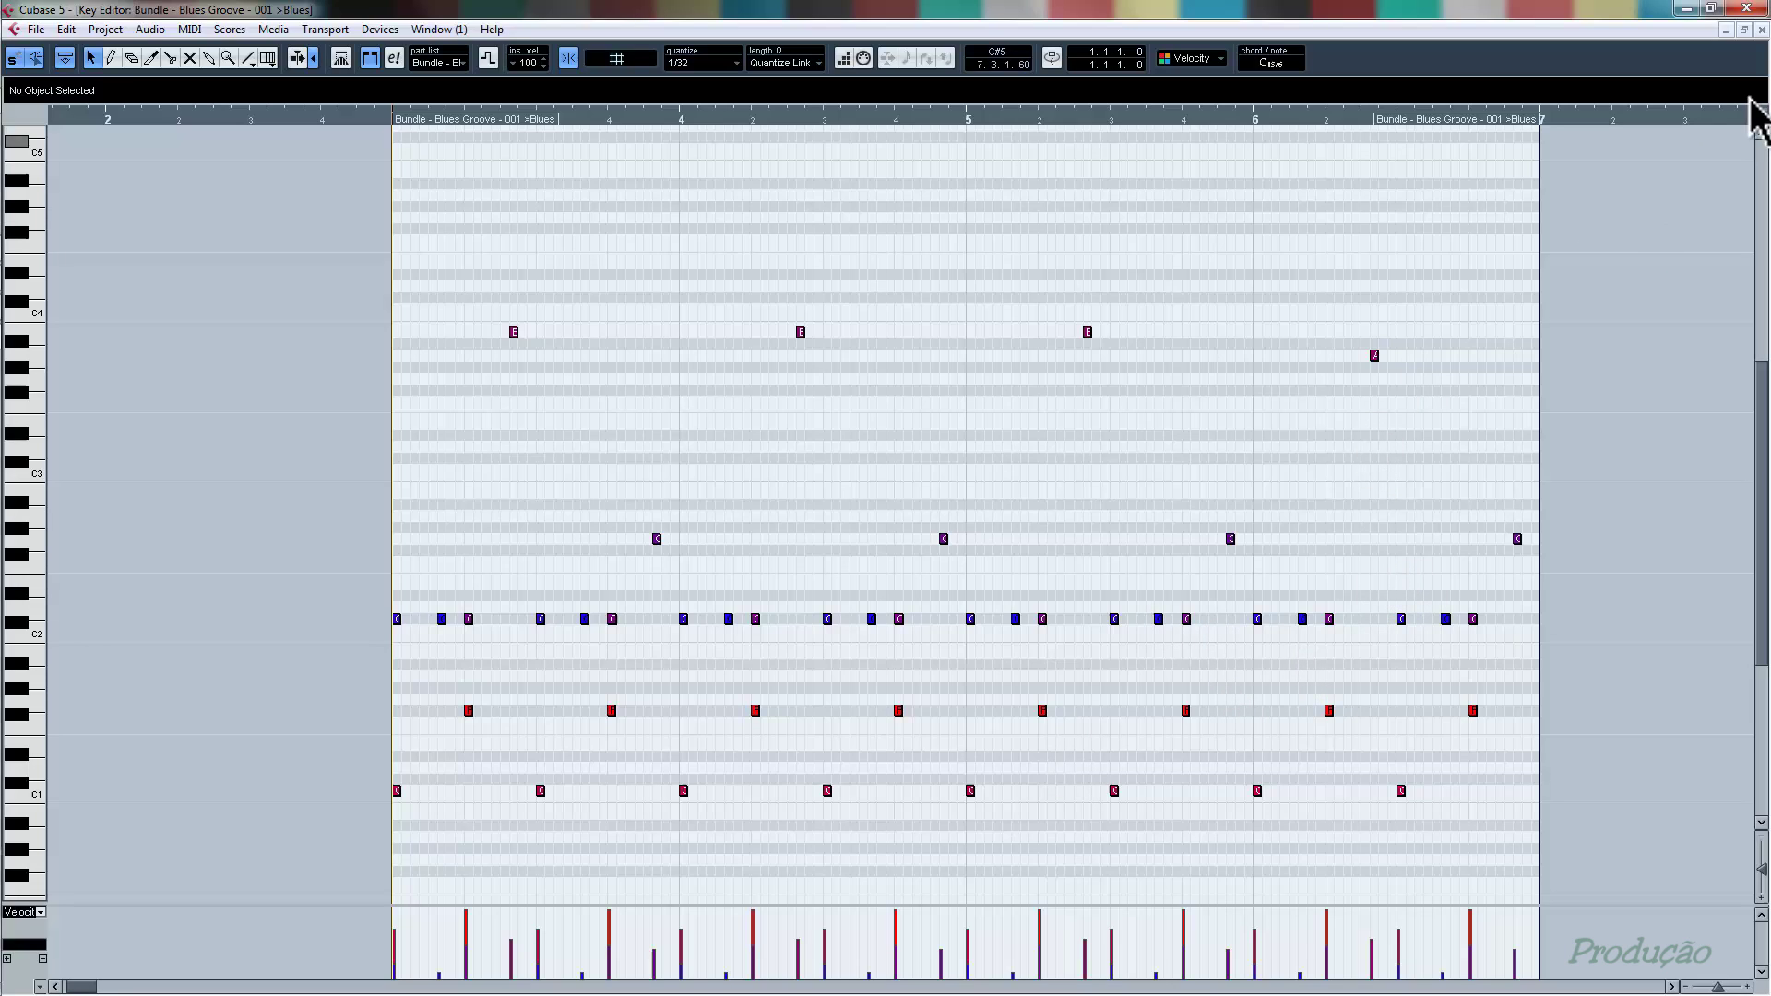
click(1762, 29)
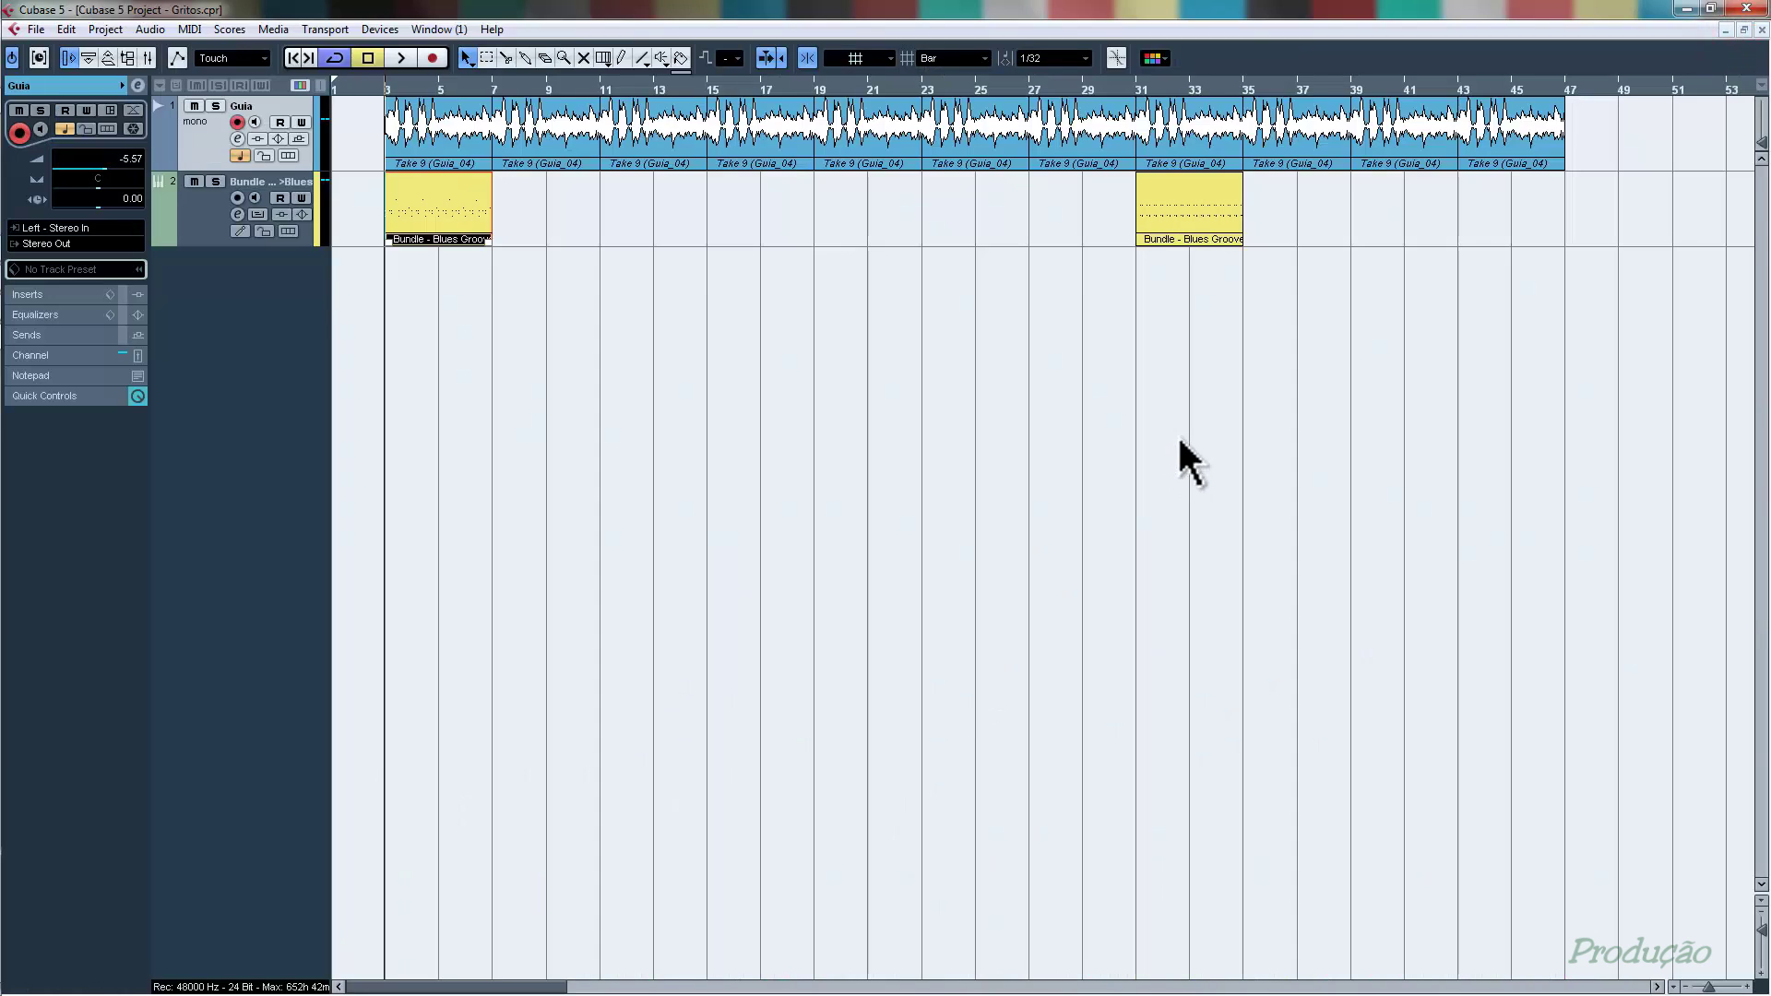
- Open the drum track's Addictive Drums instrument, browse its beats under All categories, return to the kit view and close it
click(862, 461)
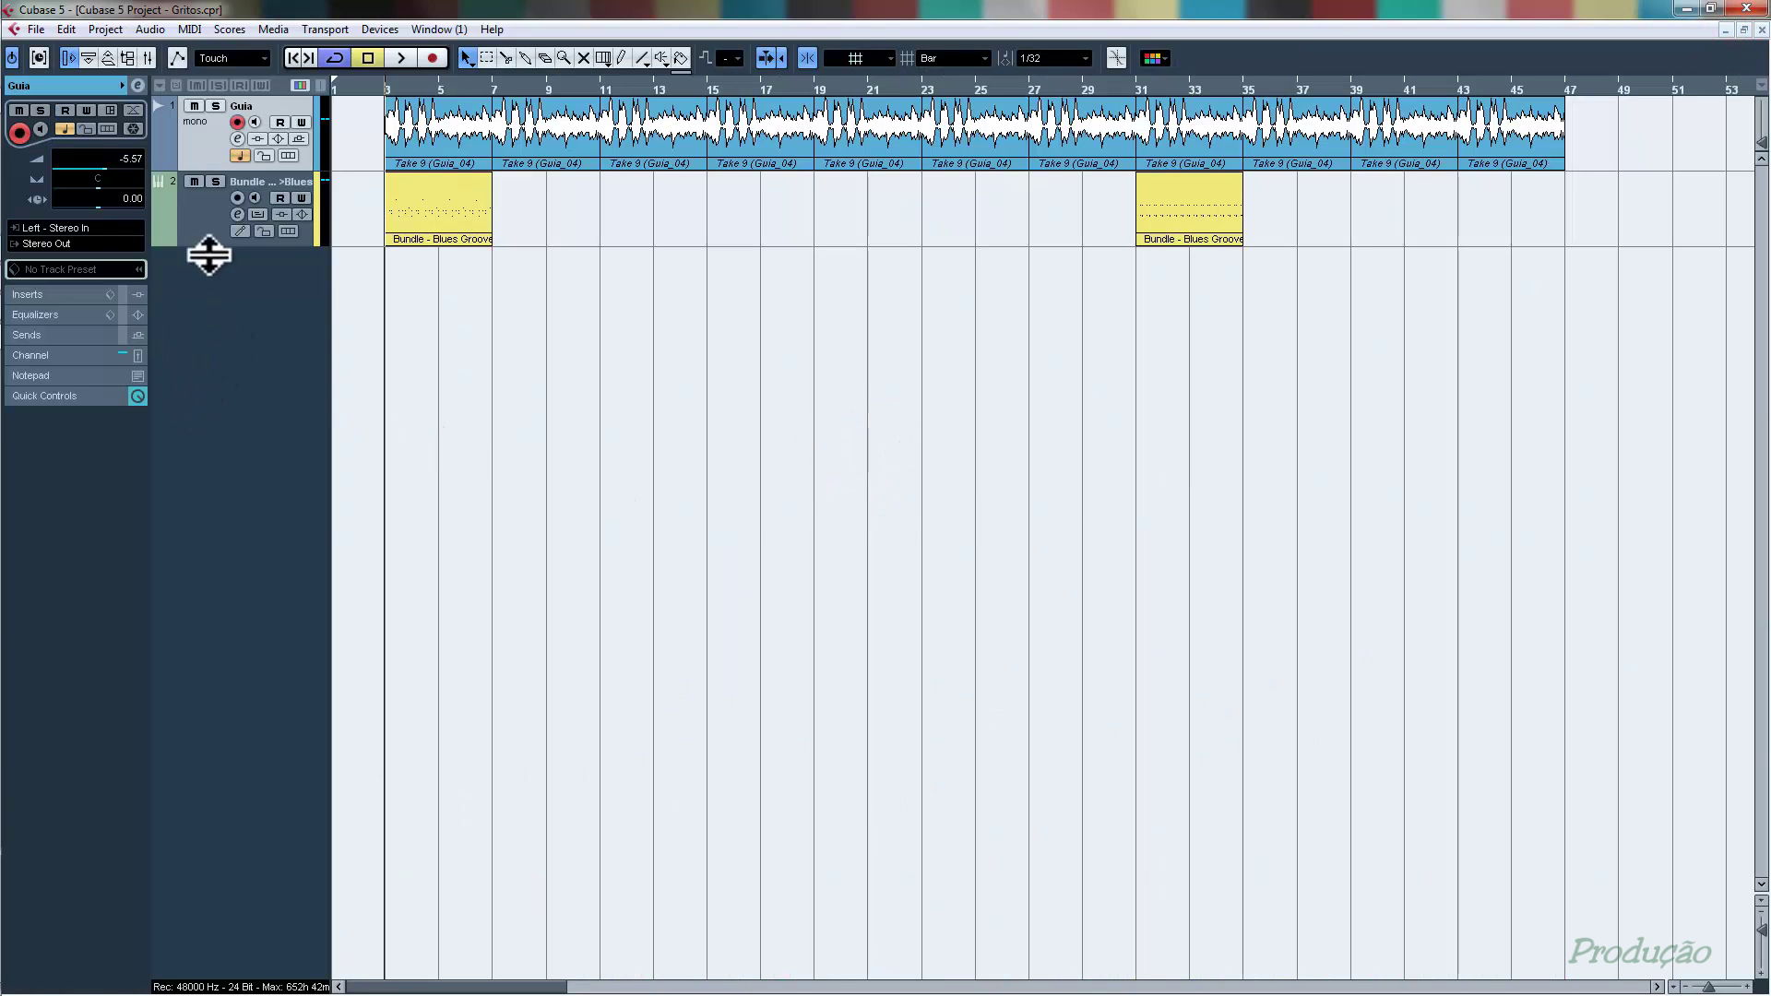
click(220, 210)
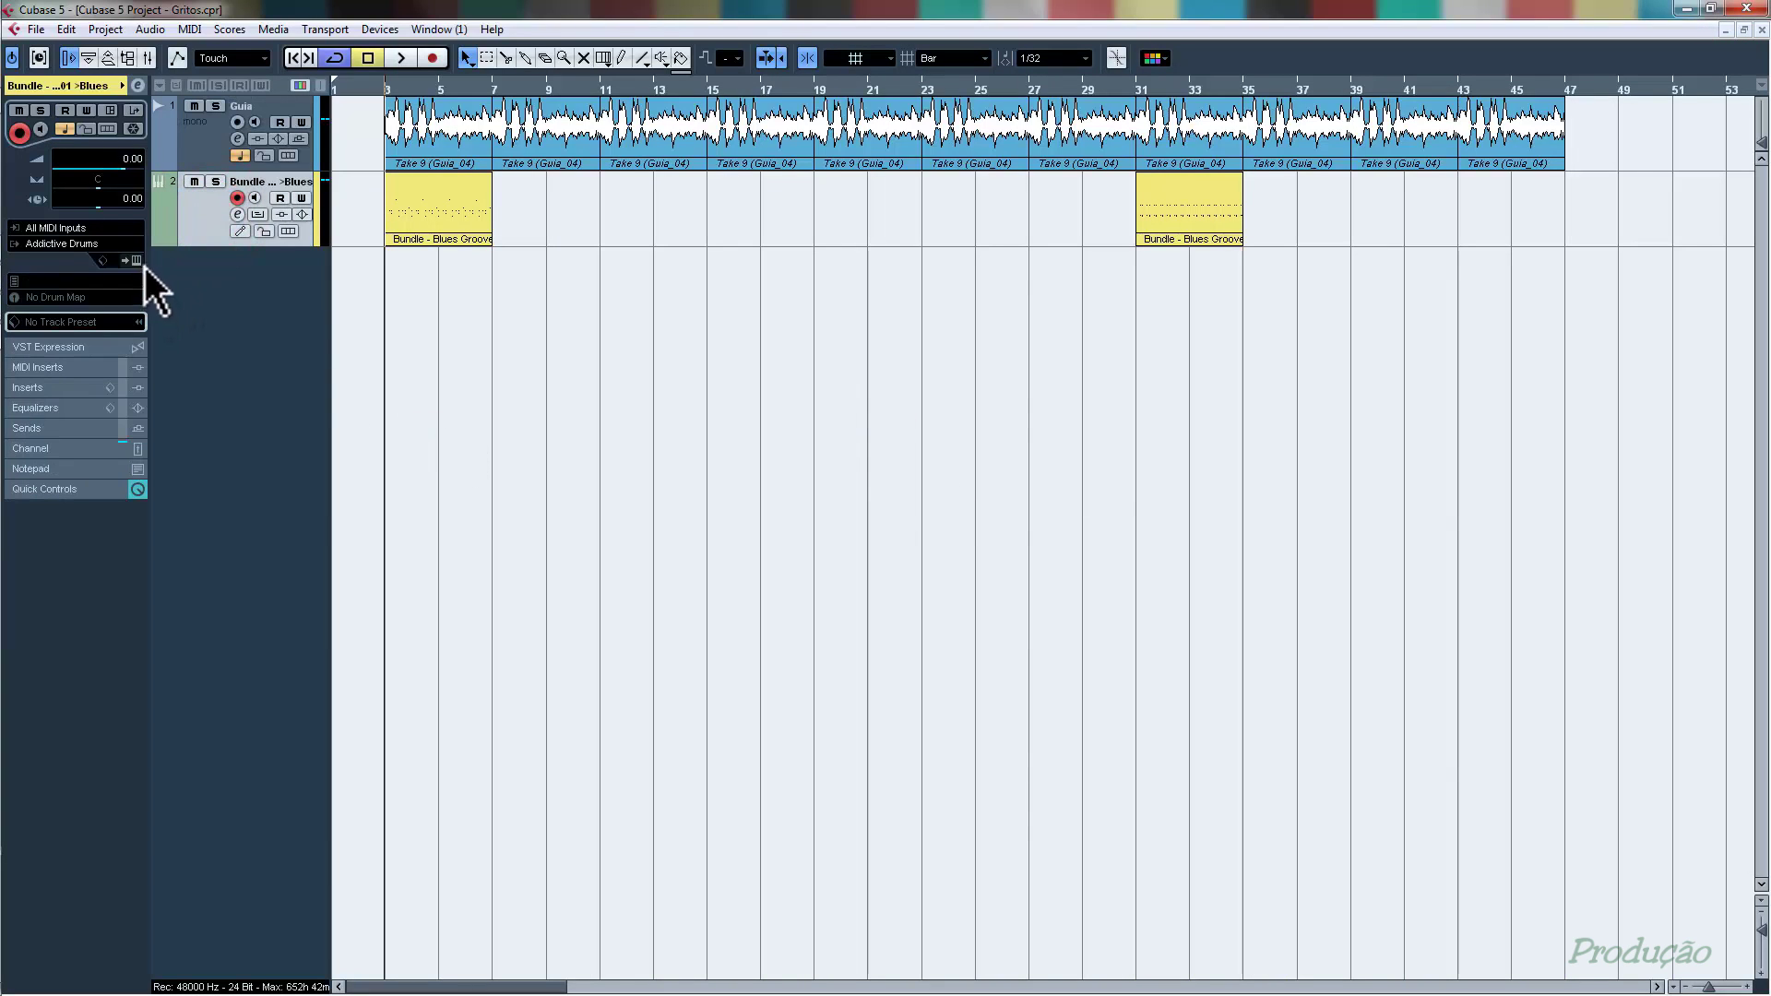
click(138, 260)
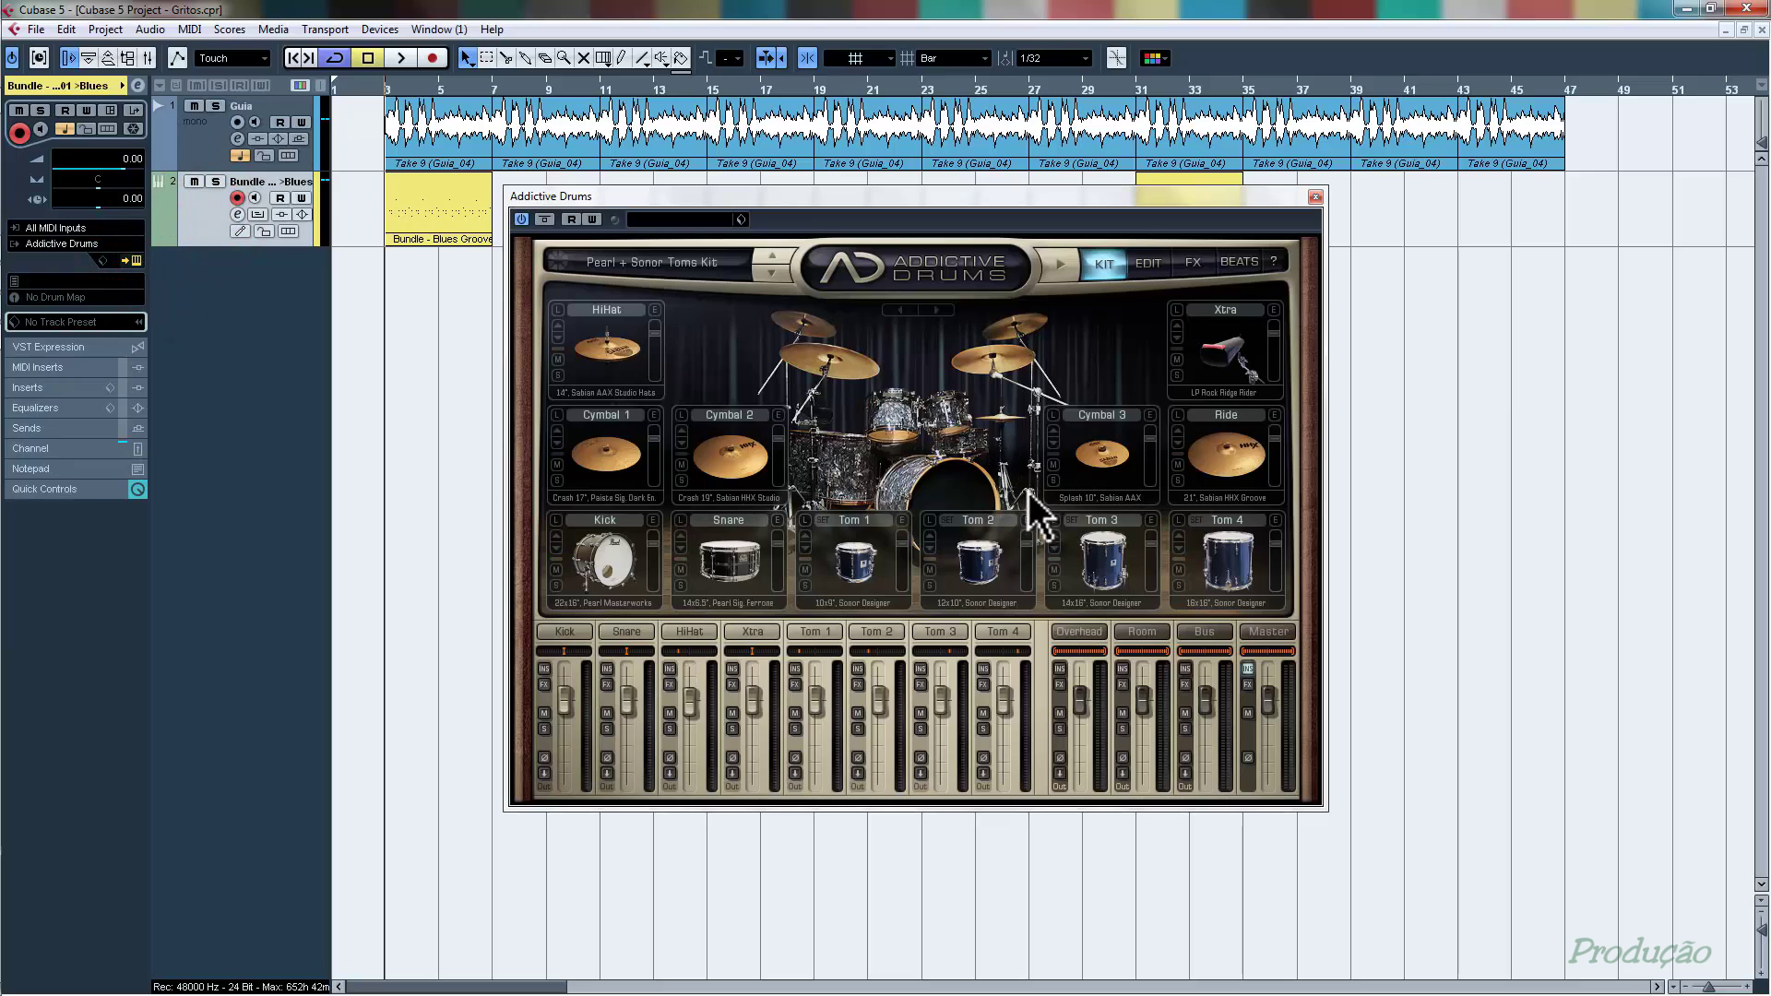
click(1239, 262)
click(826, 317)
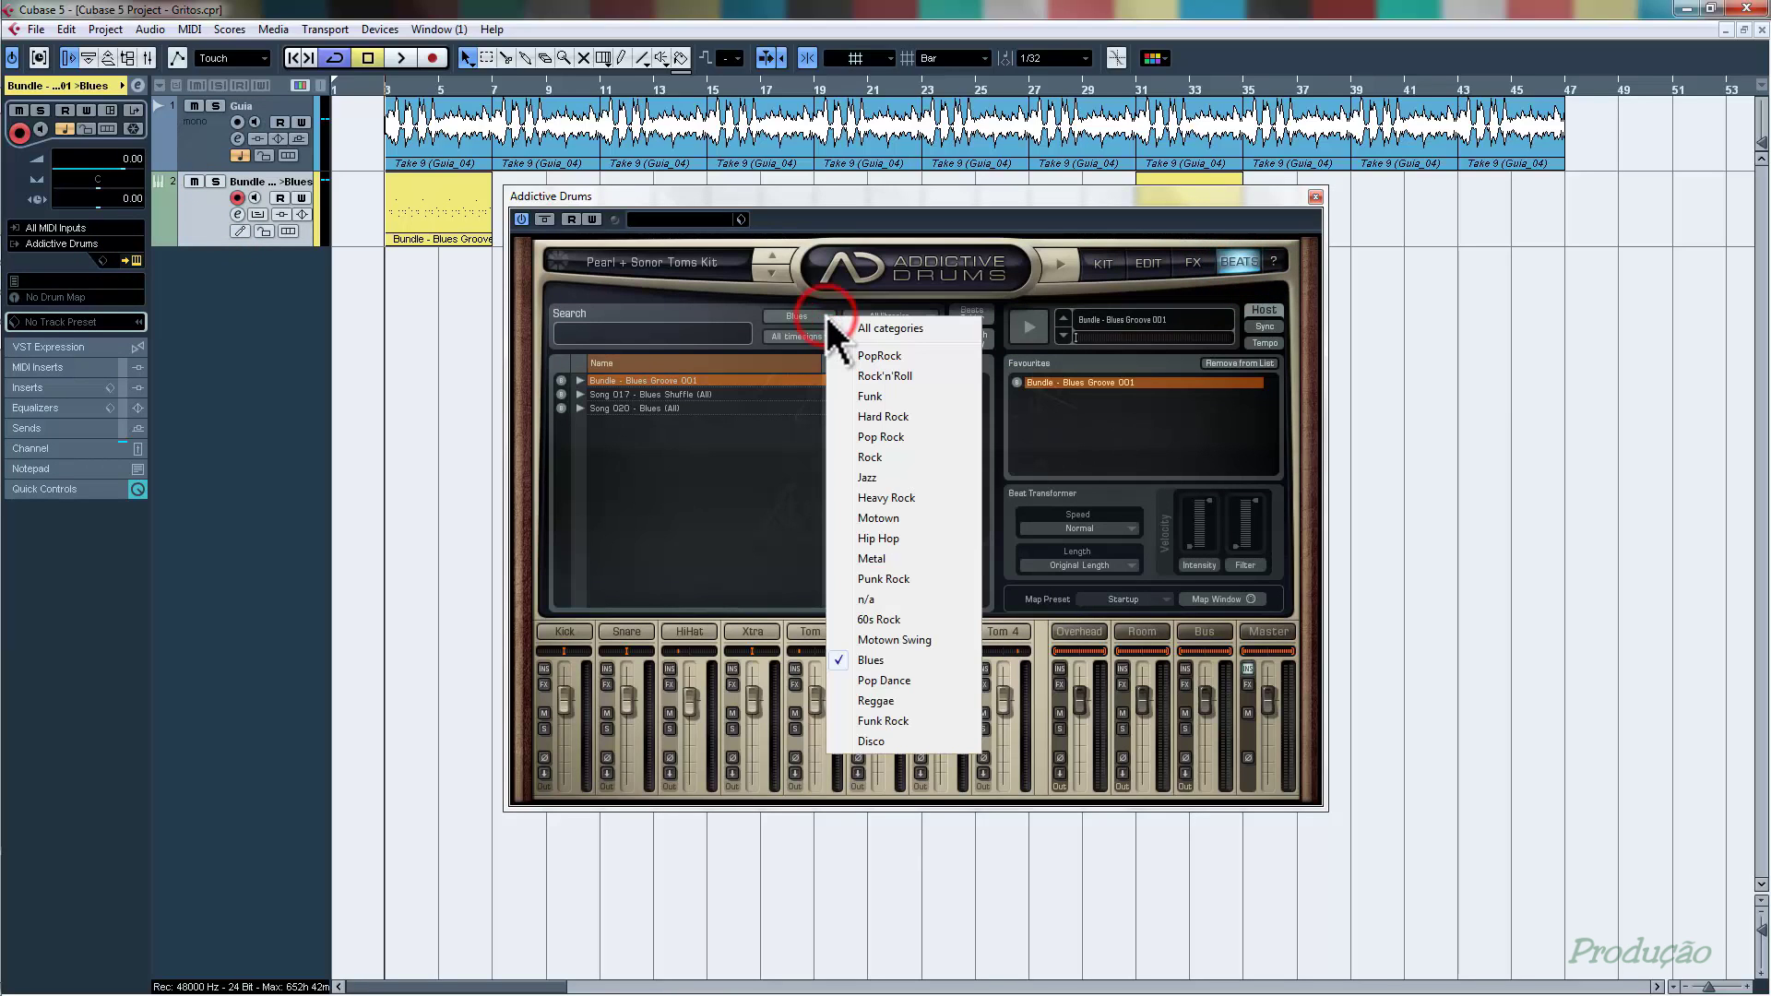
click(891, 329)
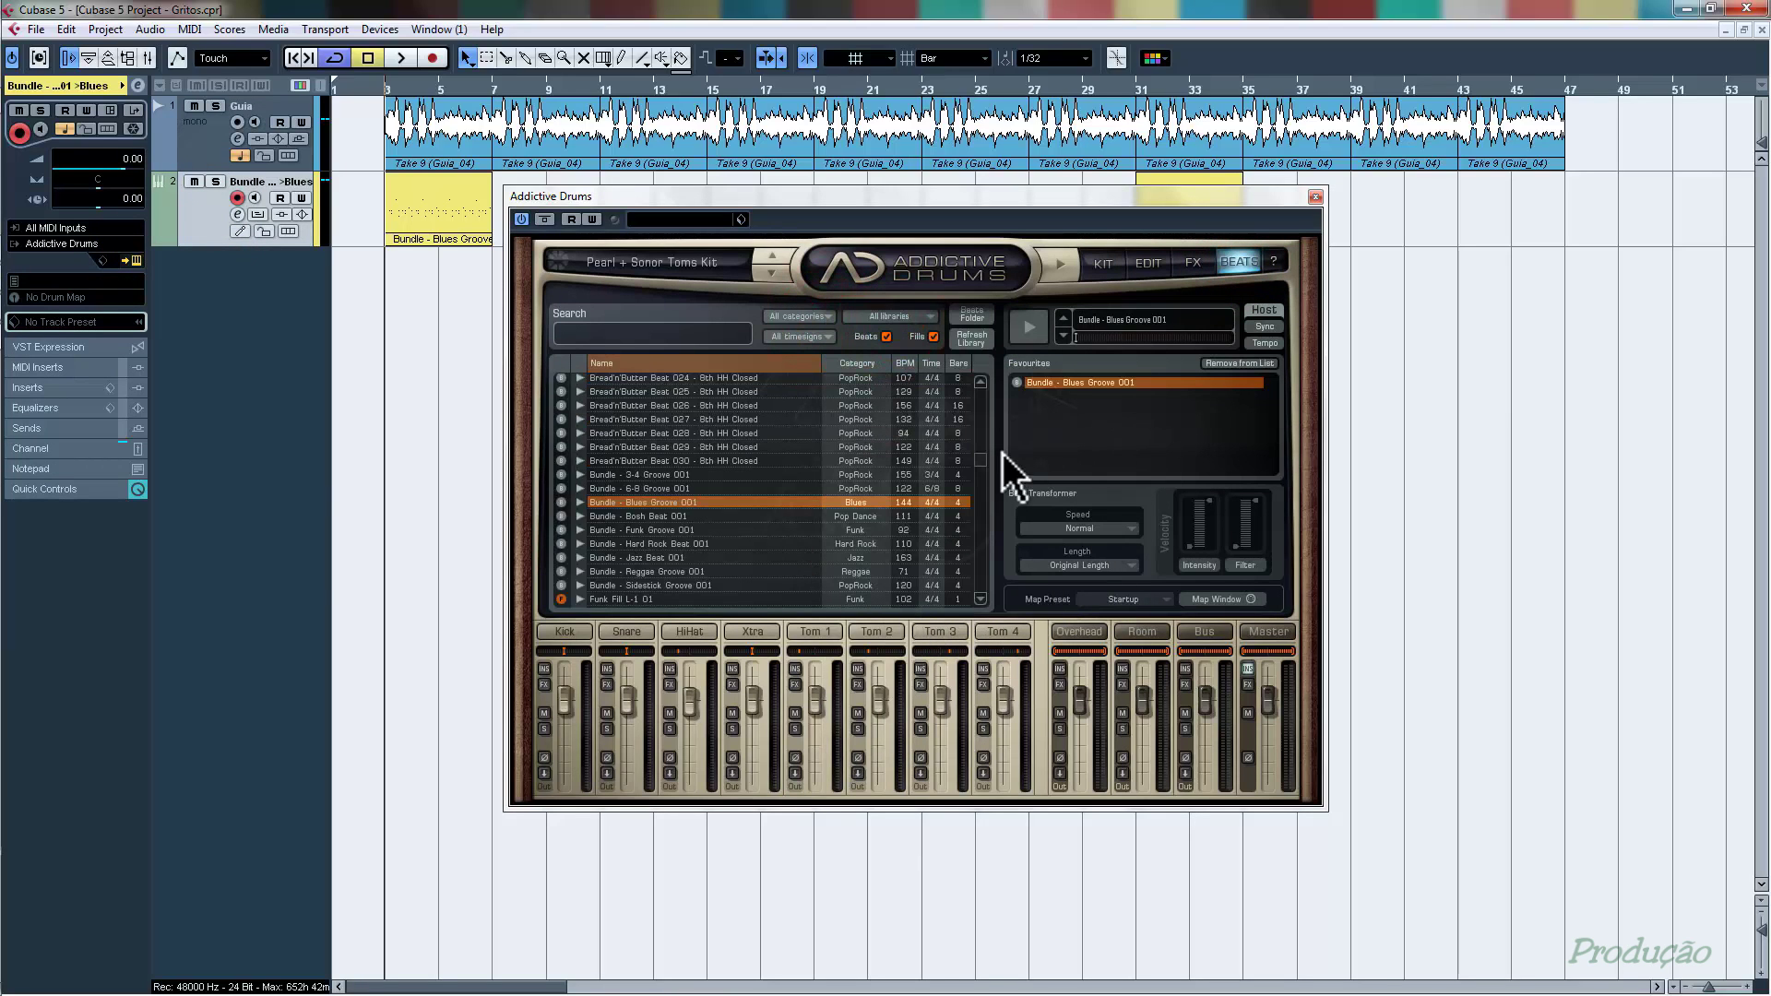
drag(982, 469, 972, 511)
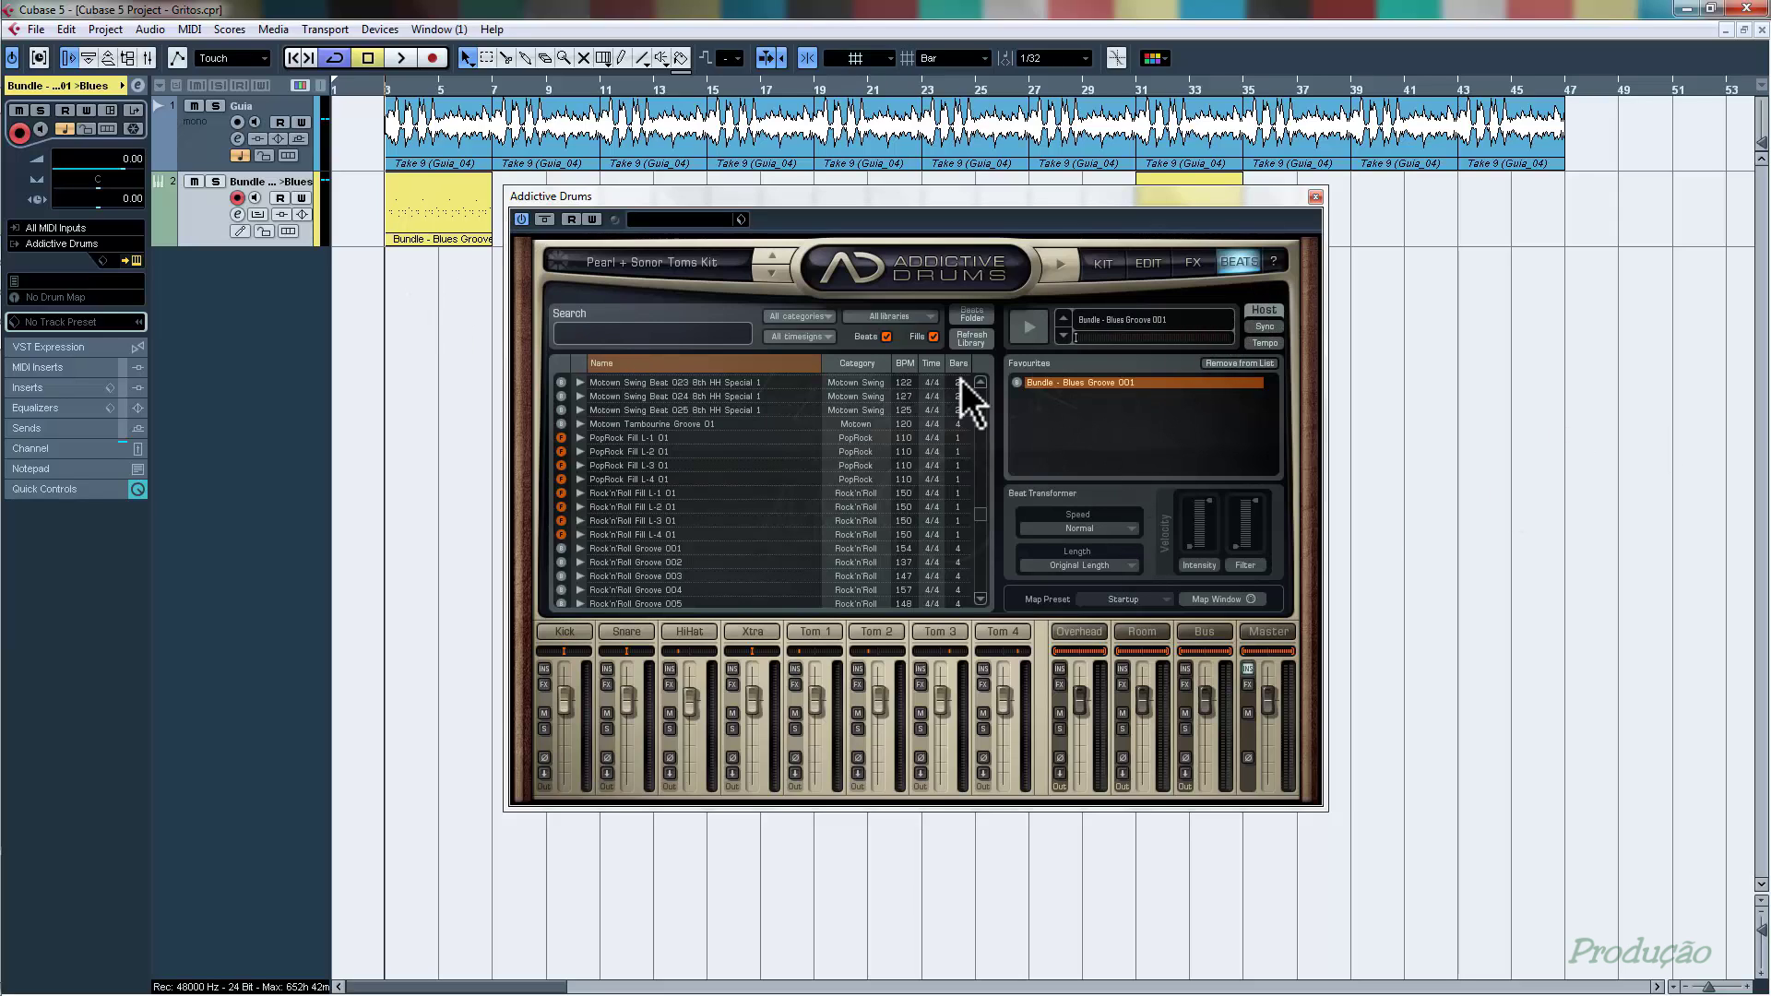
click(1107, 263)
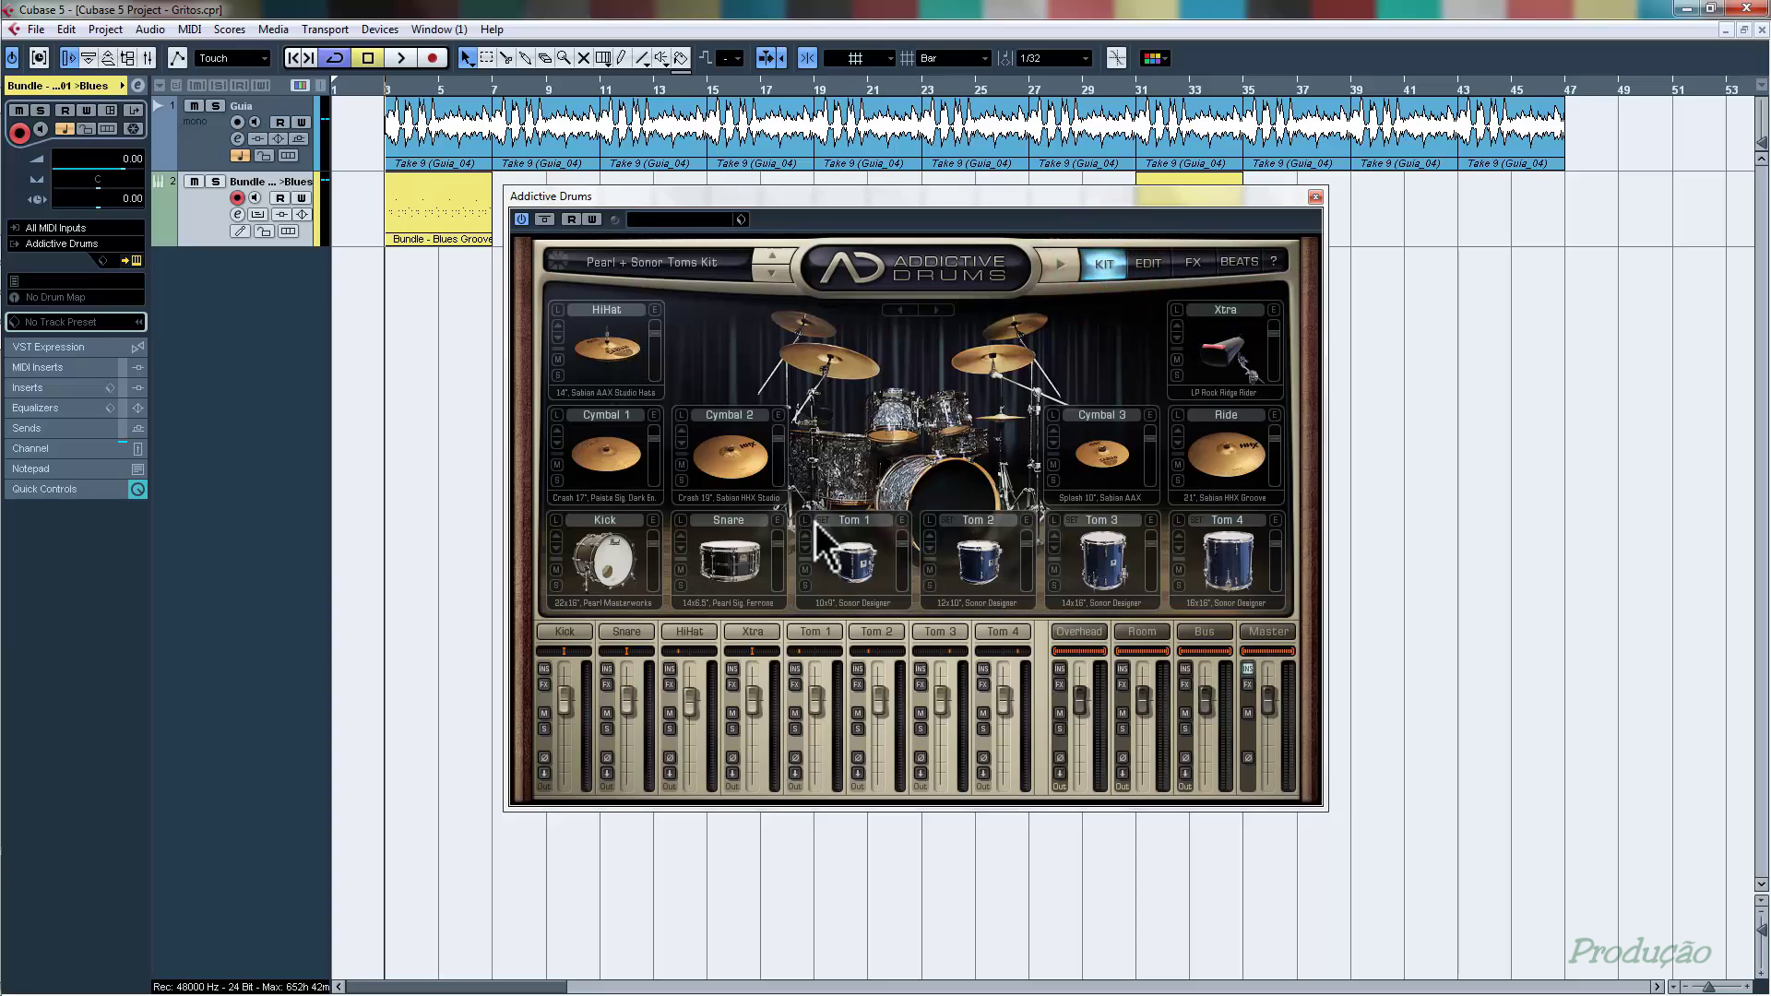
click(1316, 197)
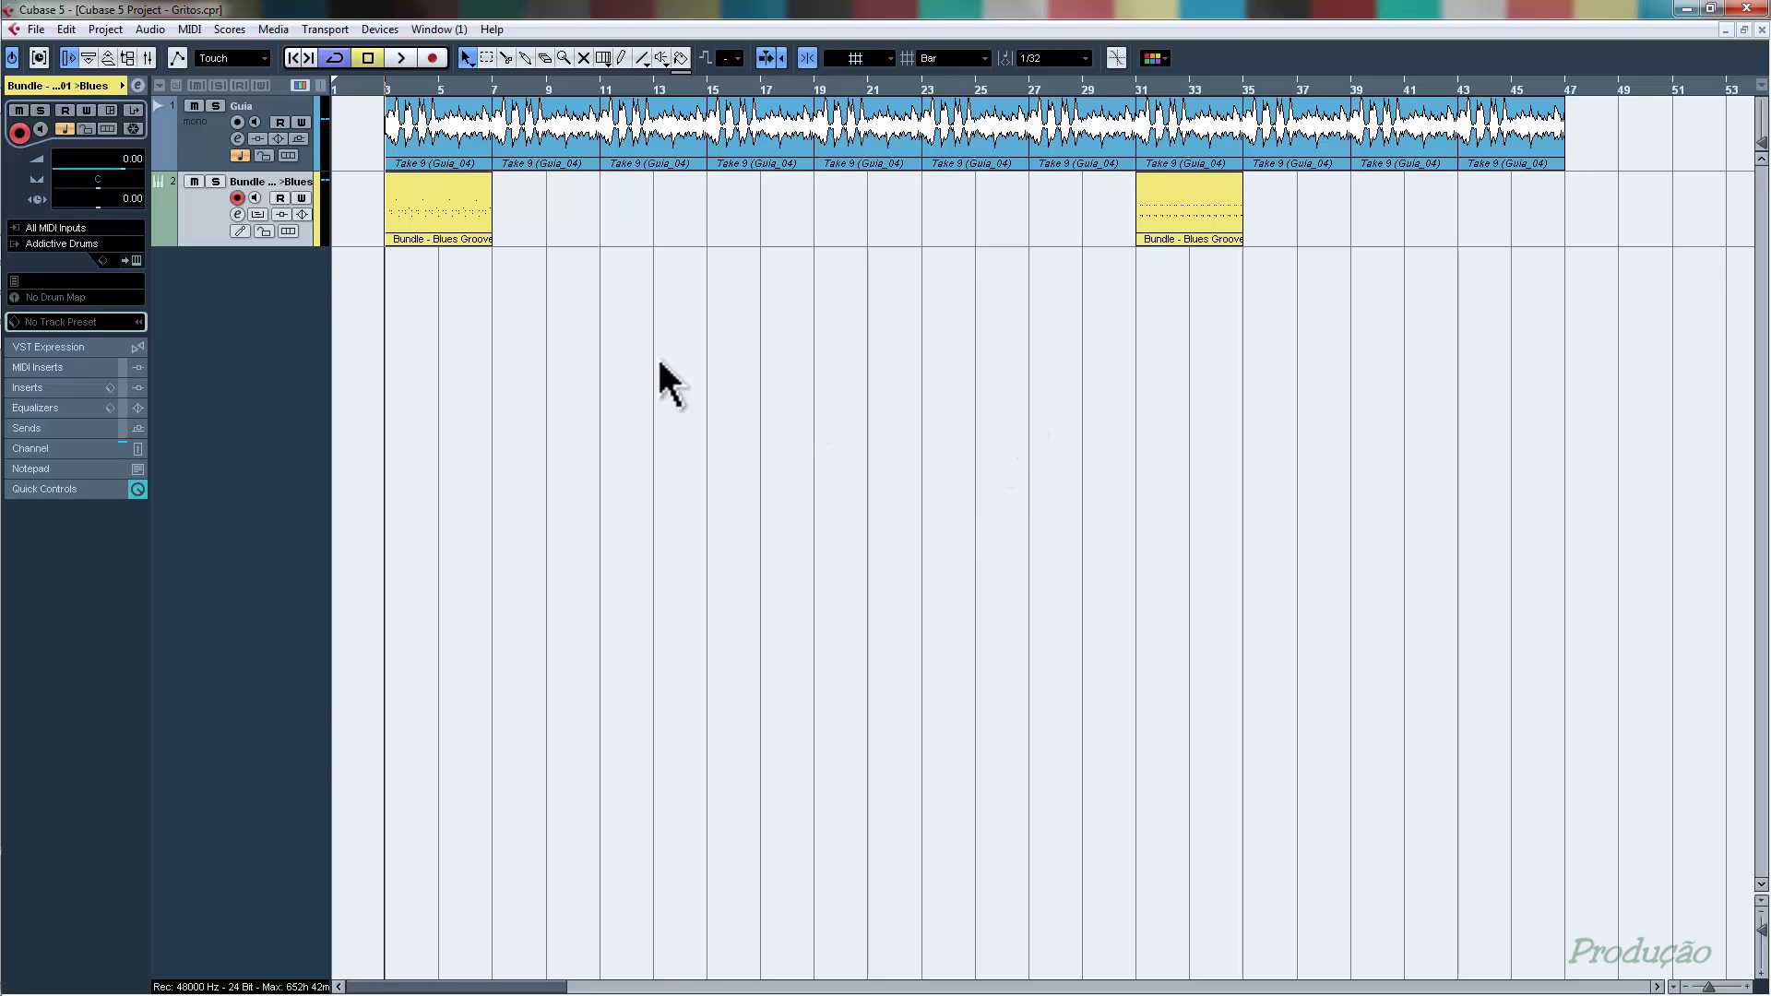
- Examine the low and high note rows of the drum part at bar 3 in the Key Editor
double_click(450, 208)
scroll(1099, 475, down, 3)
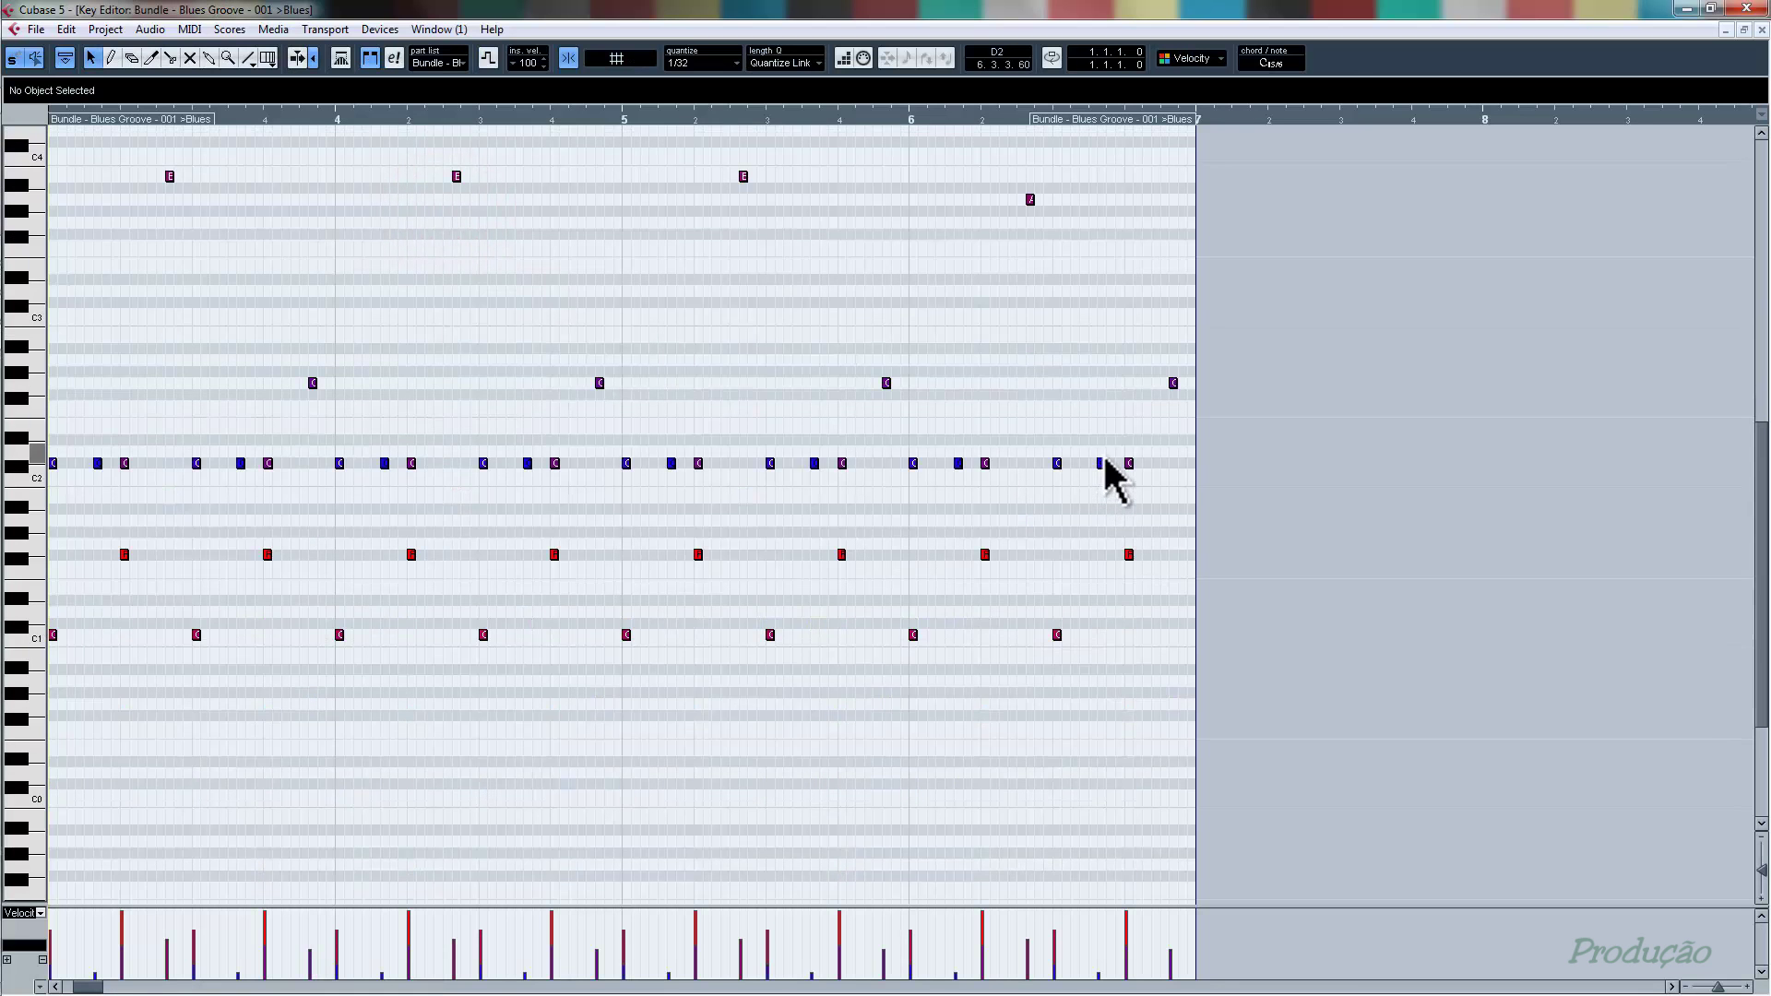
scroll(1109, 459, up, 3)
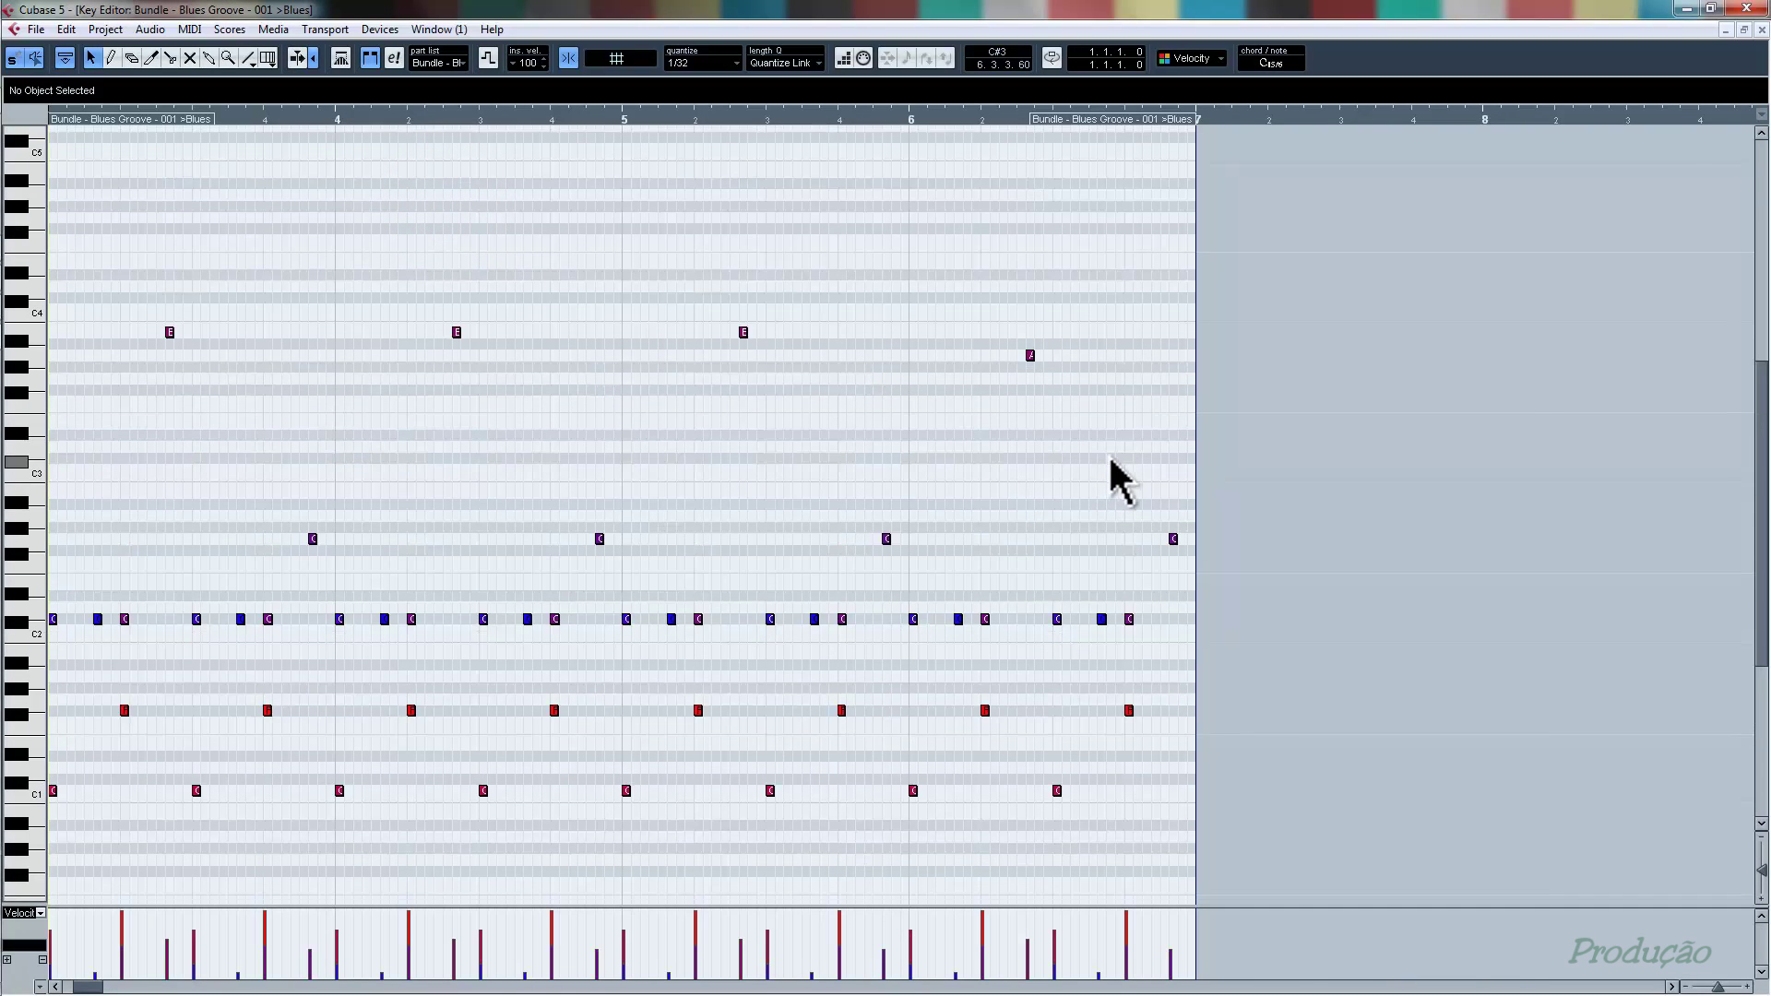
scroll(1109, 456, left, 3)
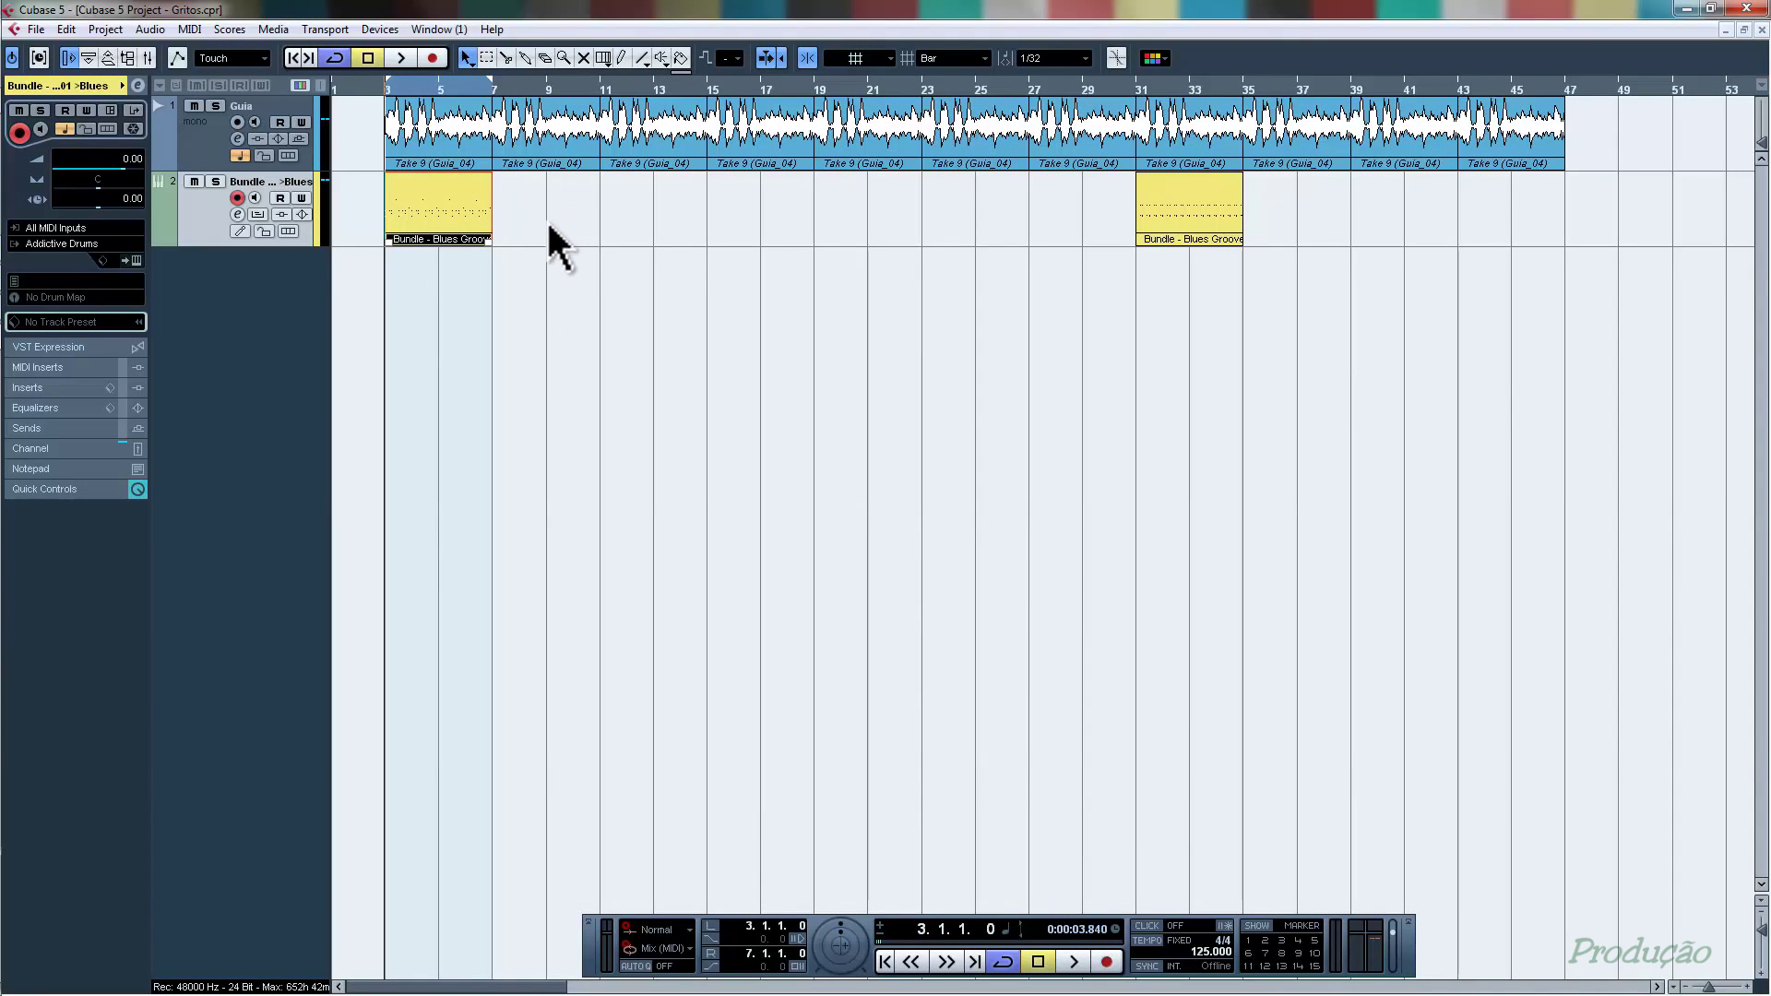
- Add a Marker track and move it above the Guia track
click(330, 78)
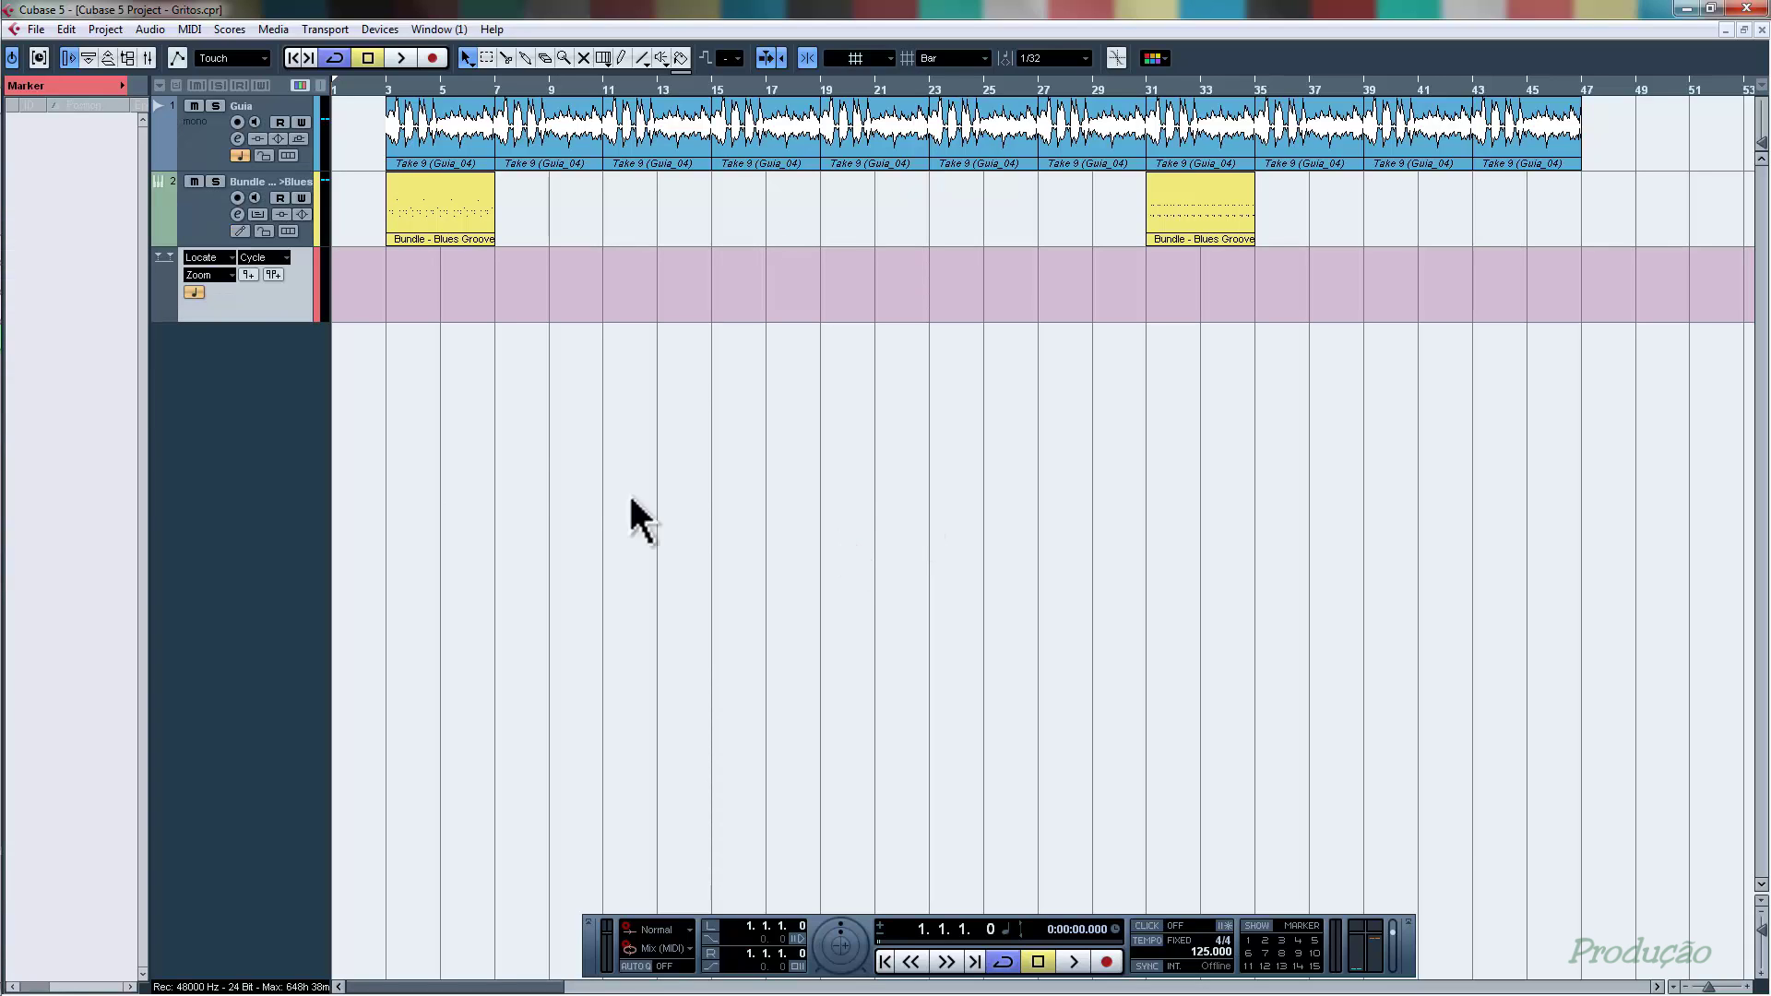
drag(296, 266, 290, 123)
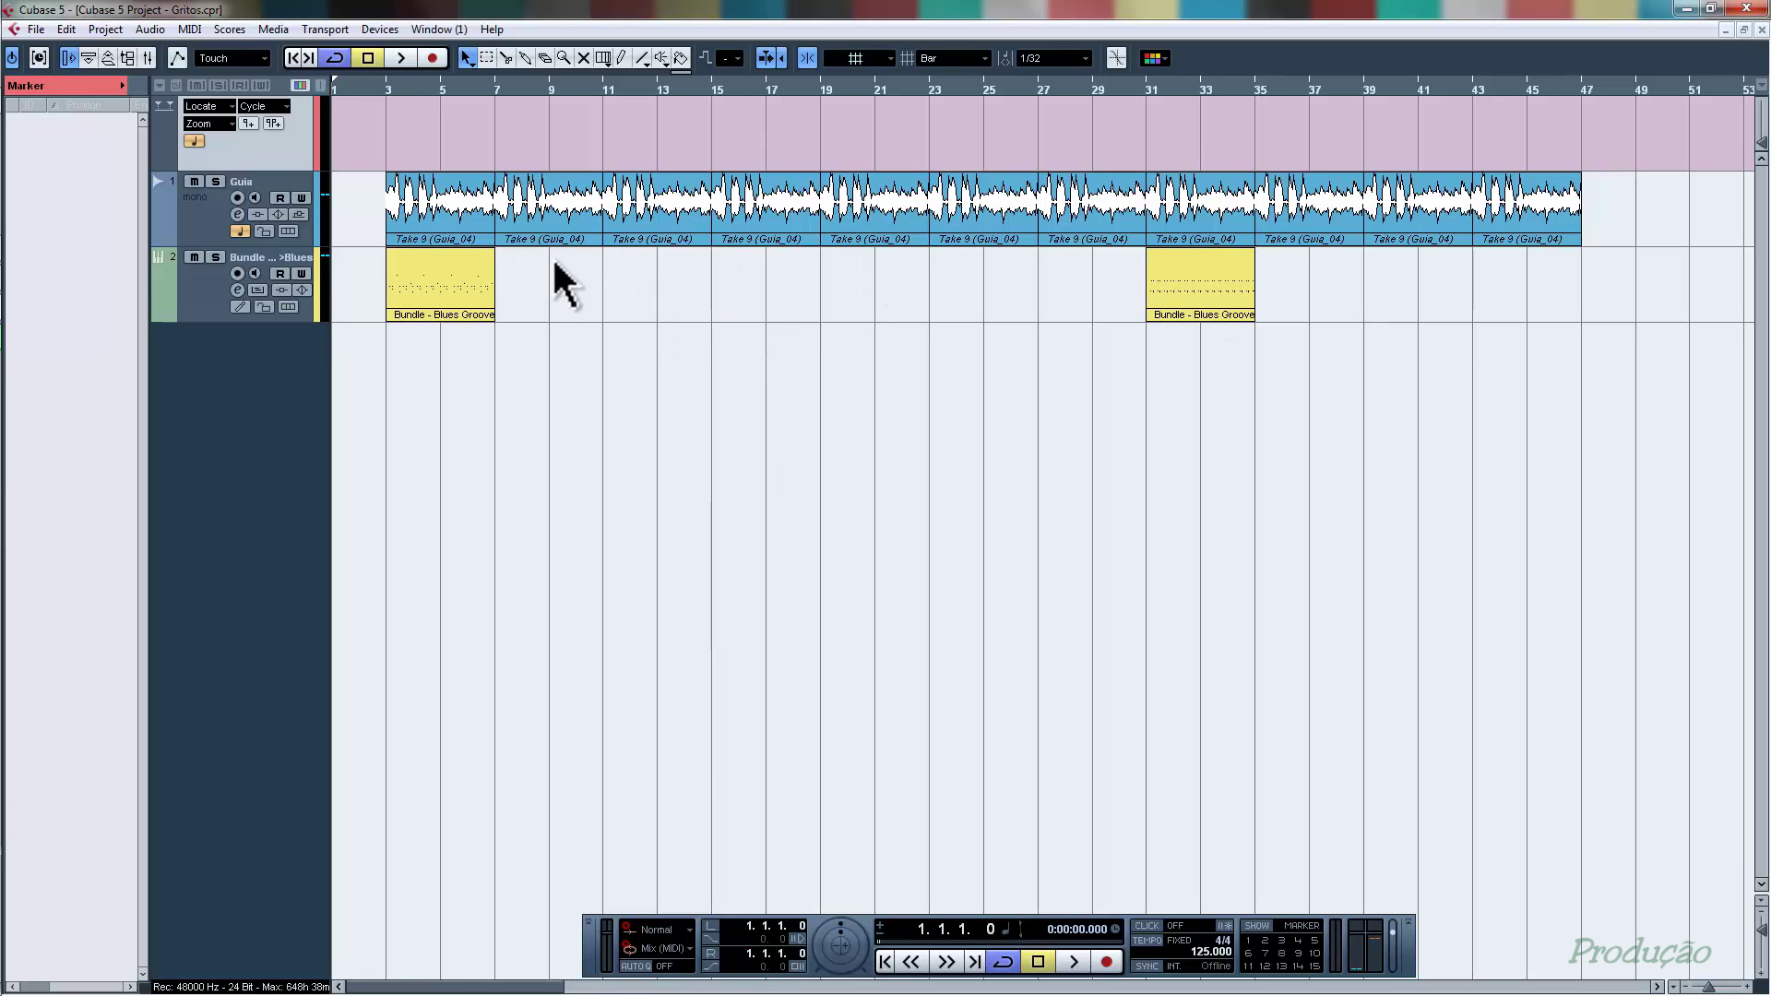
- Place the project cursor at bar 3 and add a marker there on the Marker track
drag(372, 86, 369, 112)
click(401, 92)
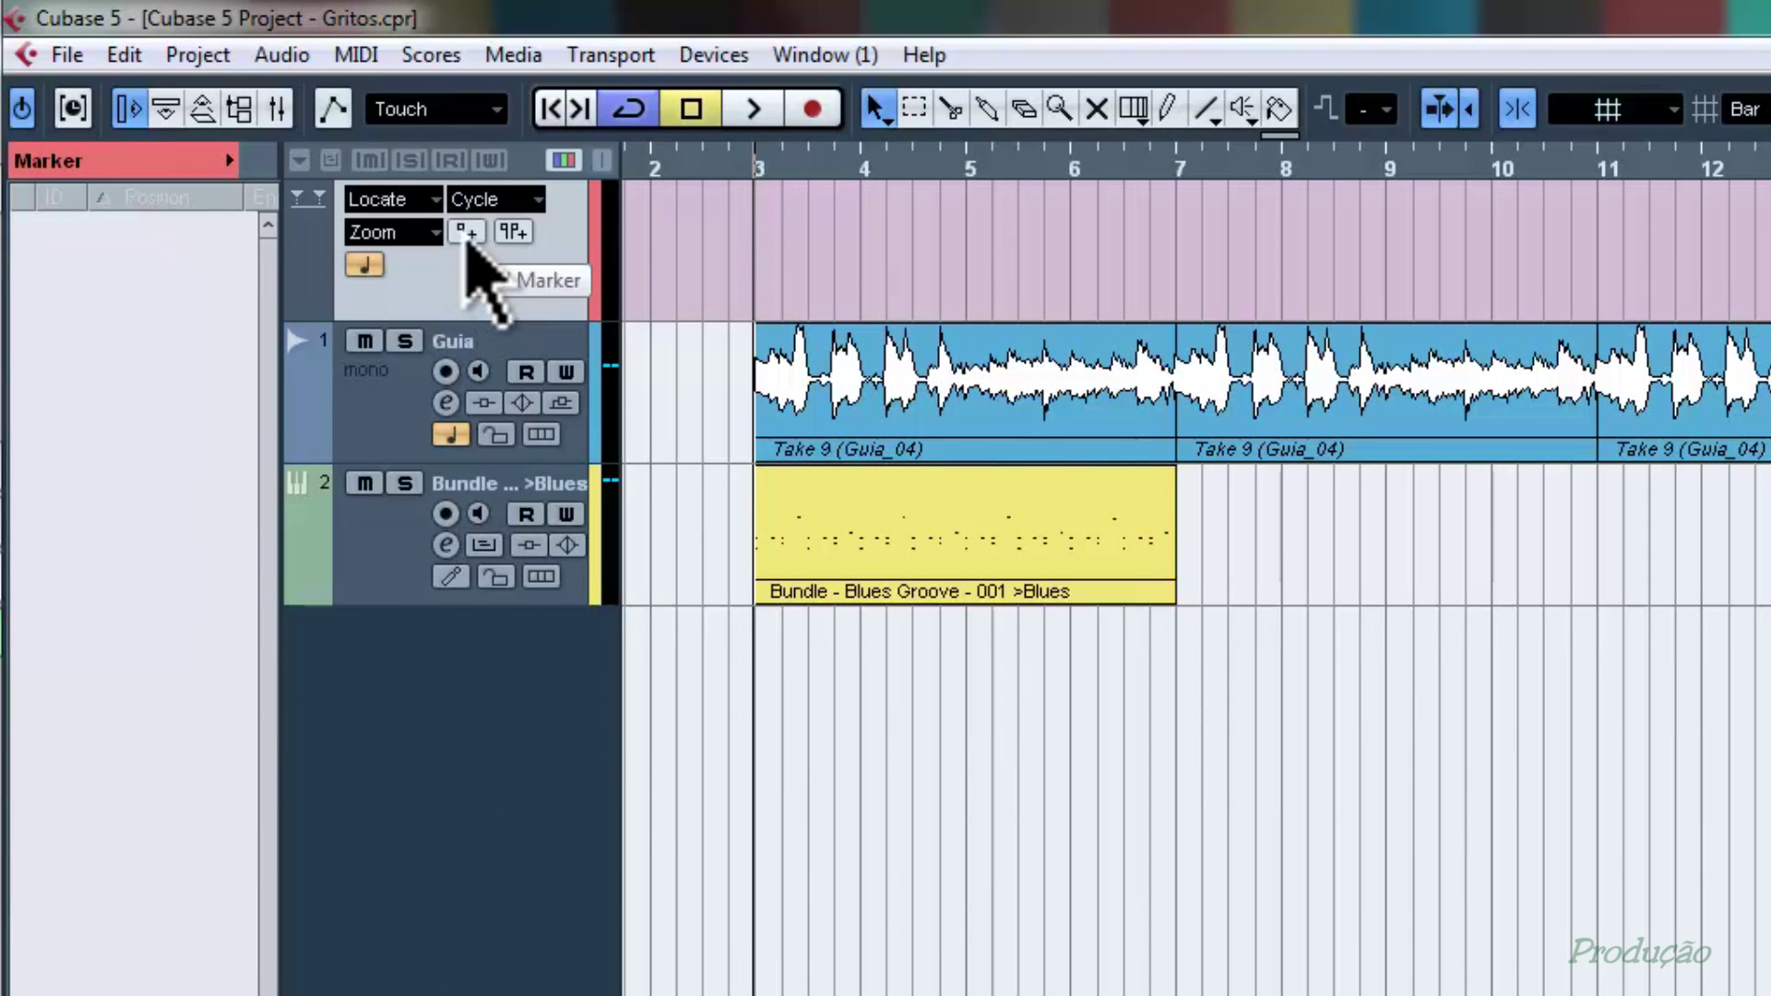
click(467, 235)
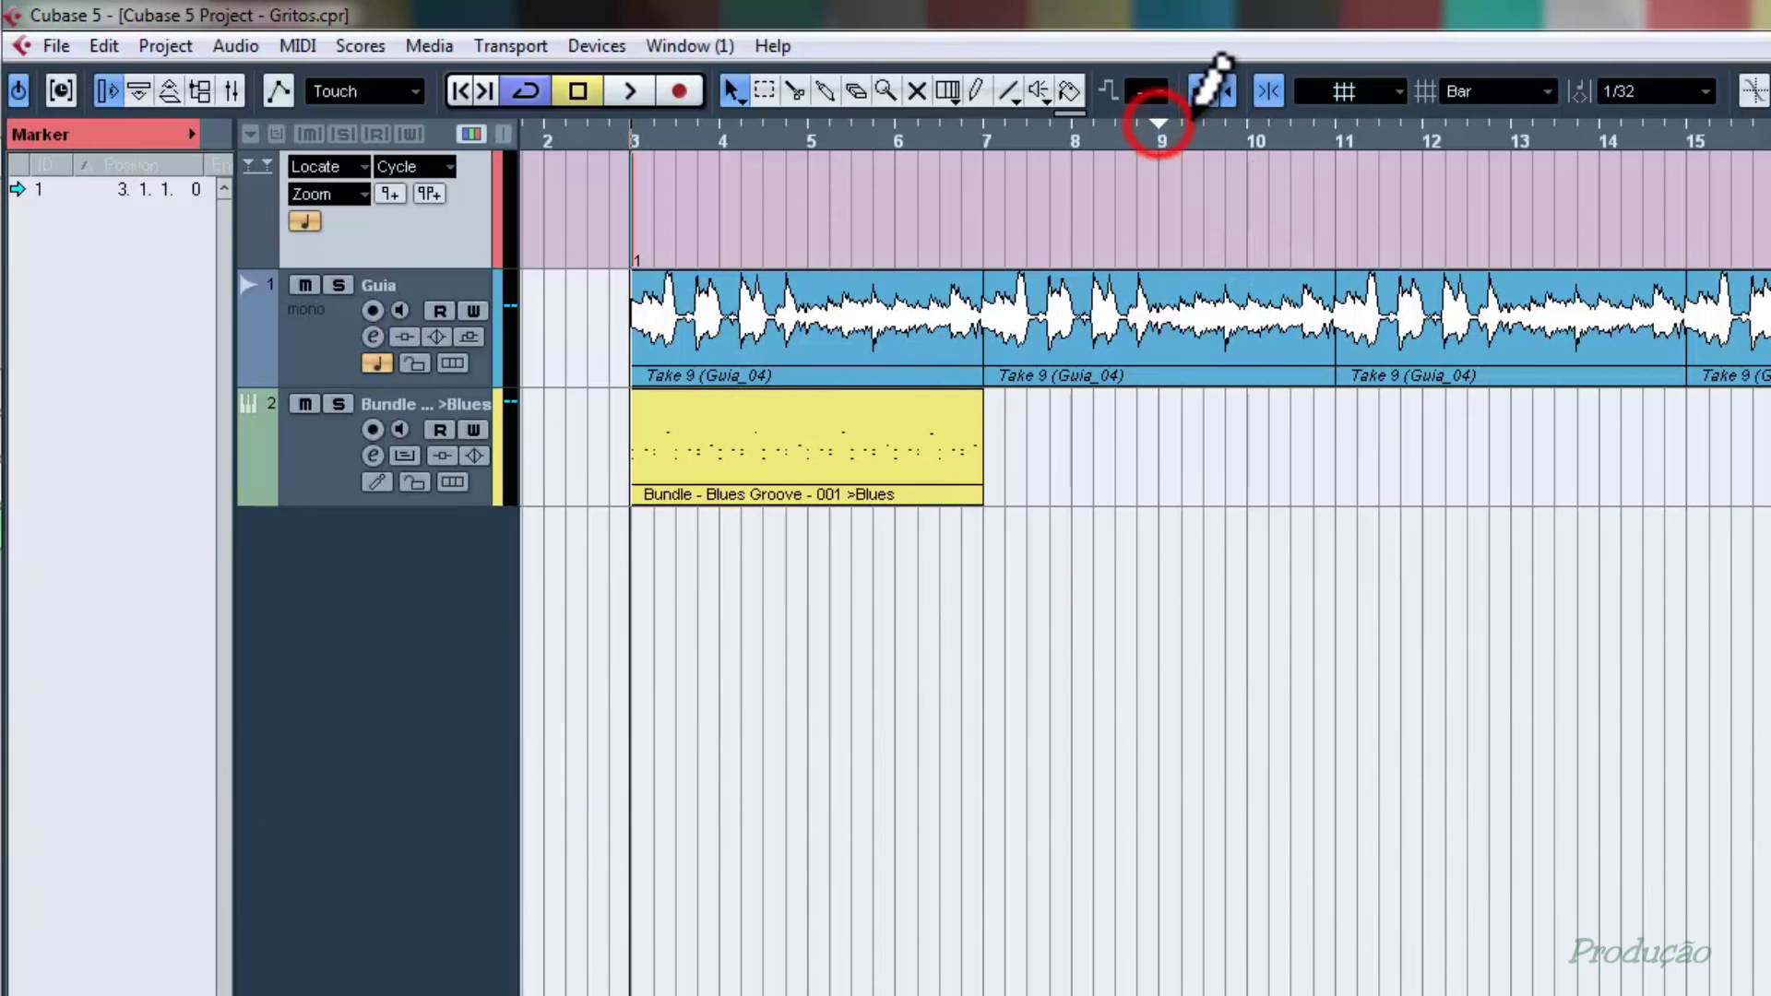
- Set the locator range from bar 9 to bar 10 on the ruler
drag(1155, 129, 1246, 129)
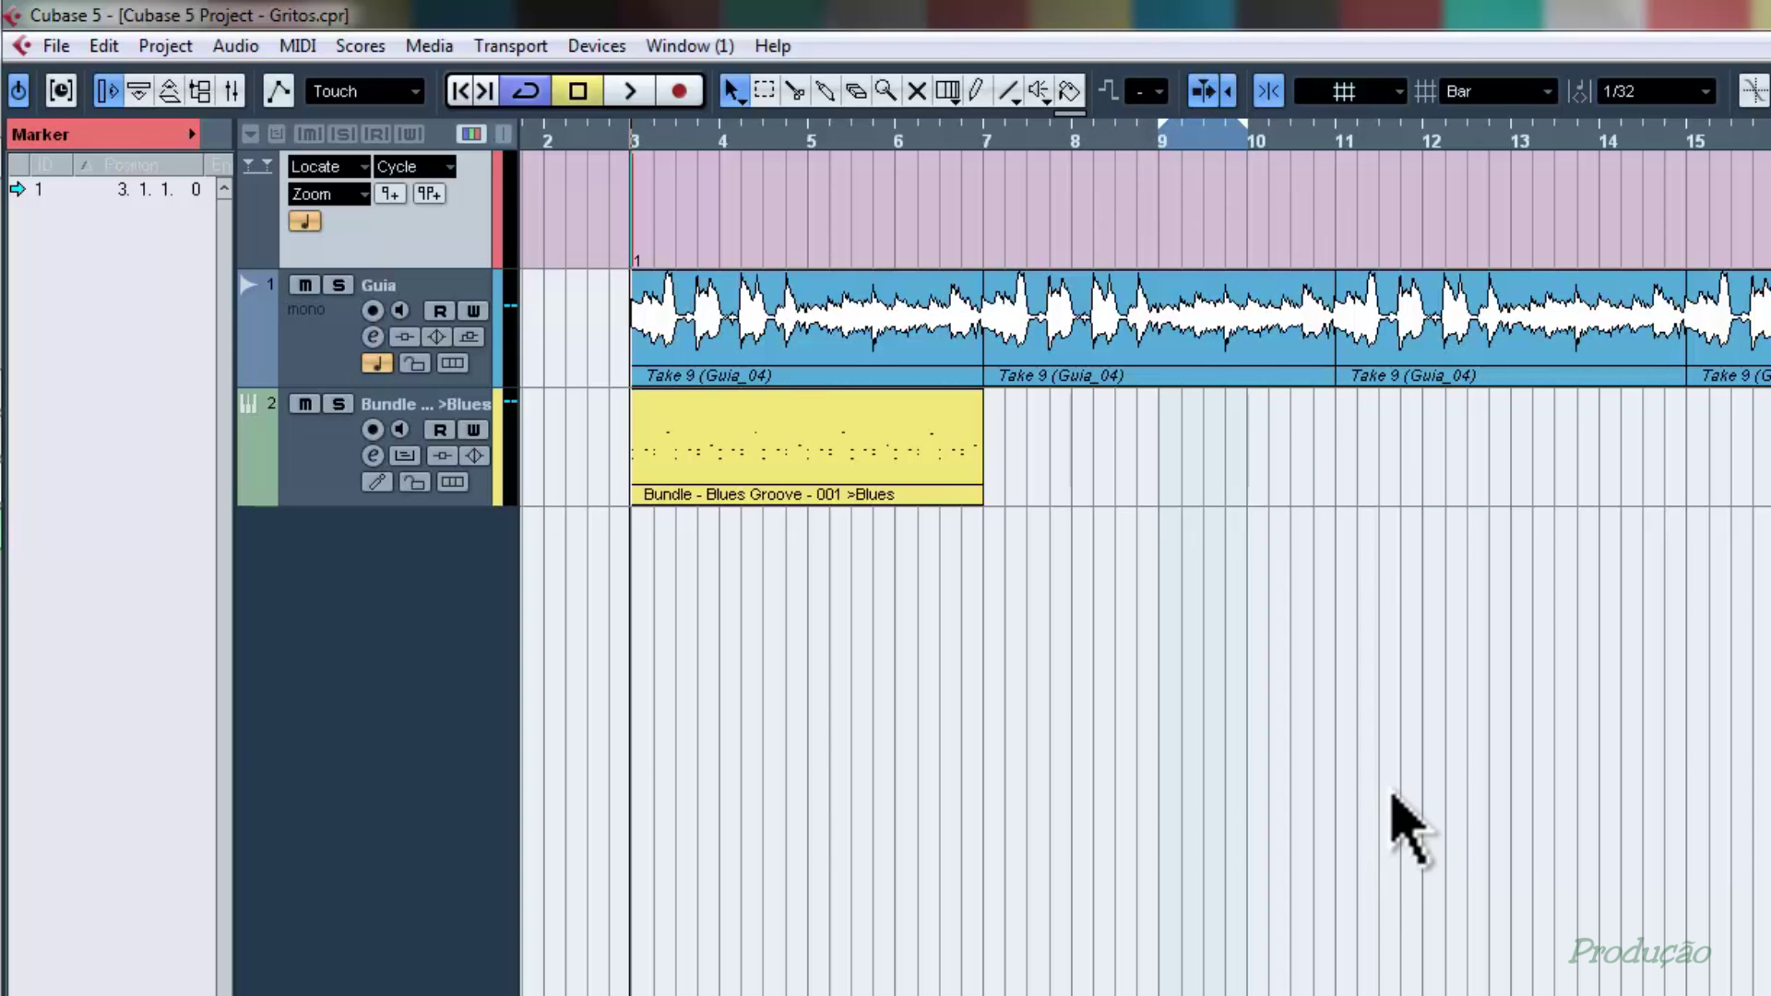
- Jump the project cursor to the left and right locators, and reset both locators to bar 1
key(KP_1)
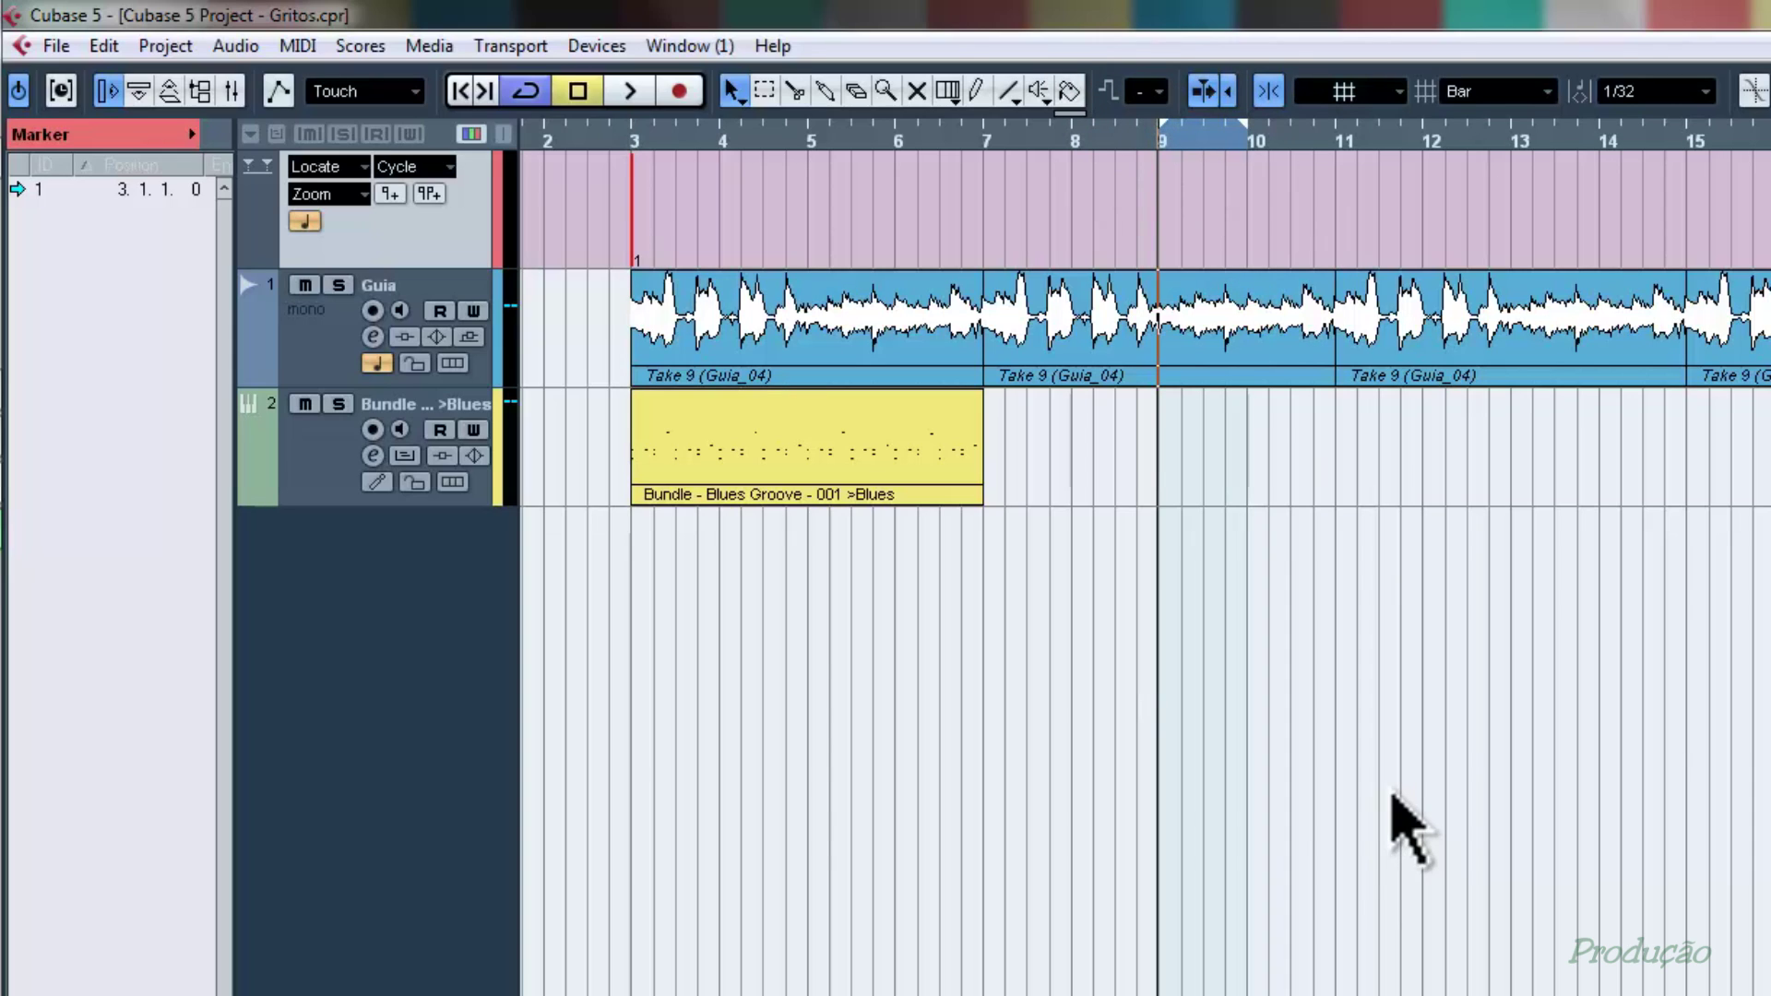
key(KP_2)
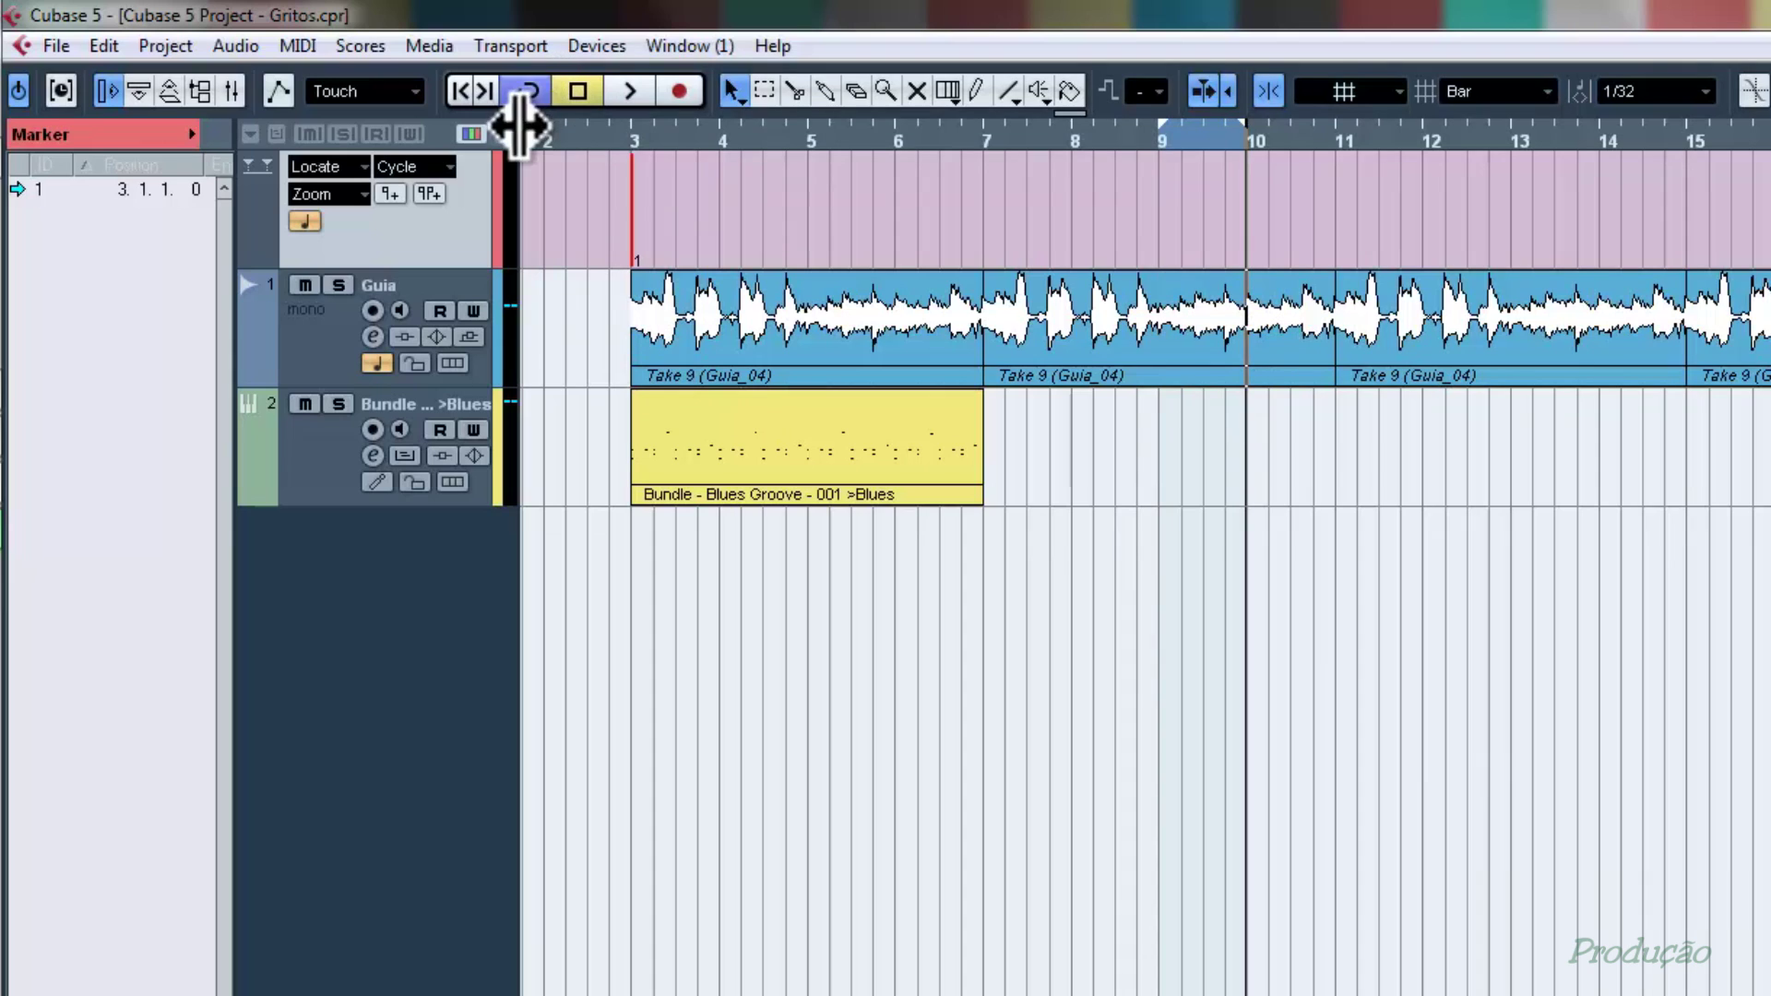
click(521, 90)
scroll(980, 336, left, 1)
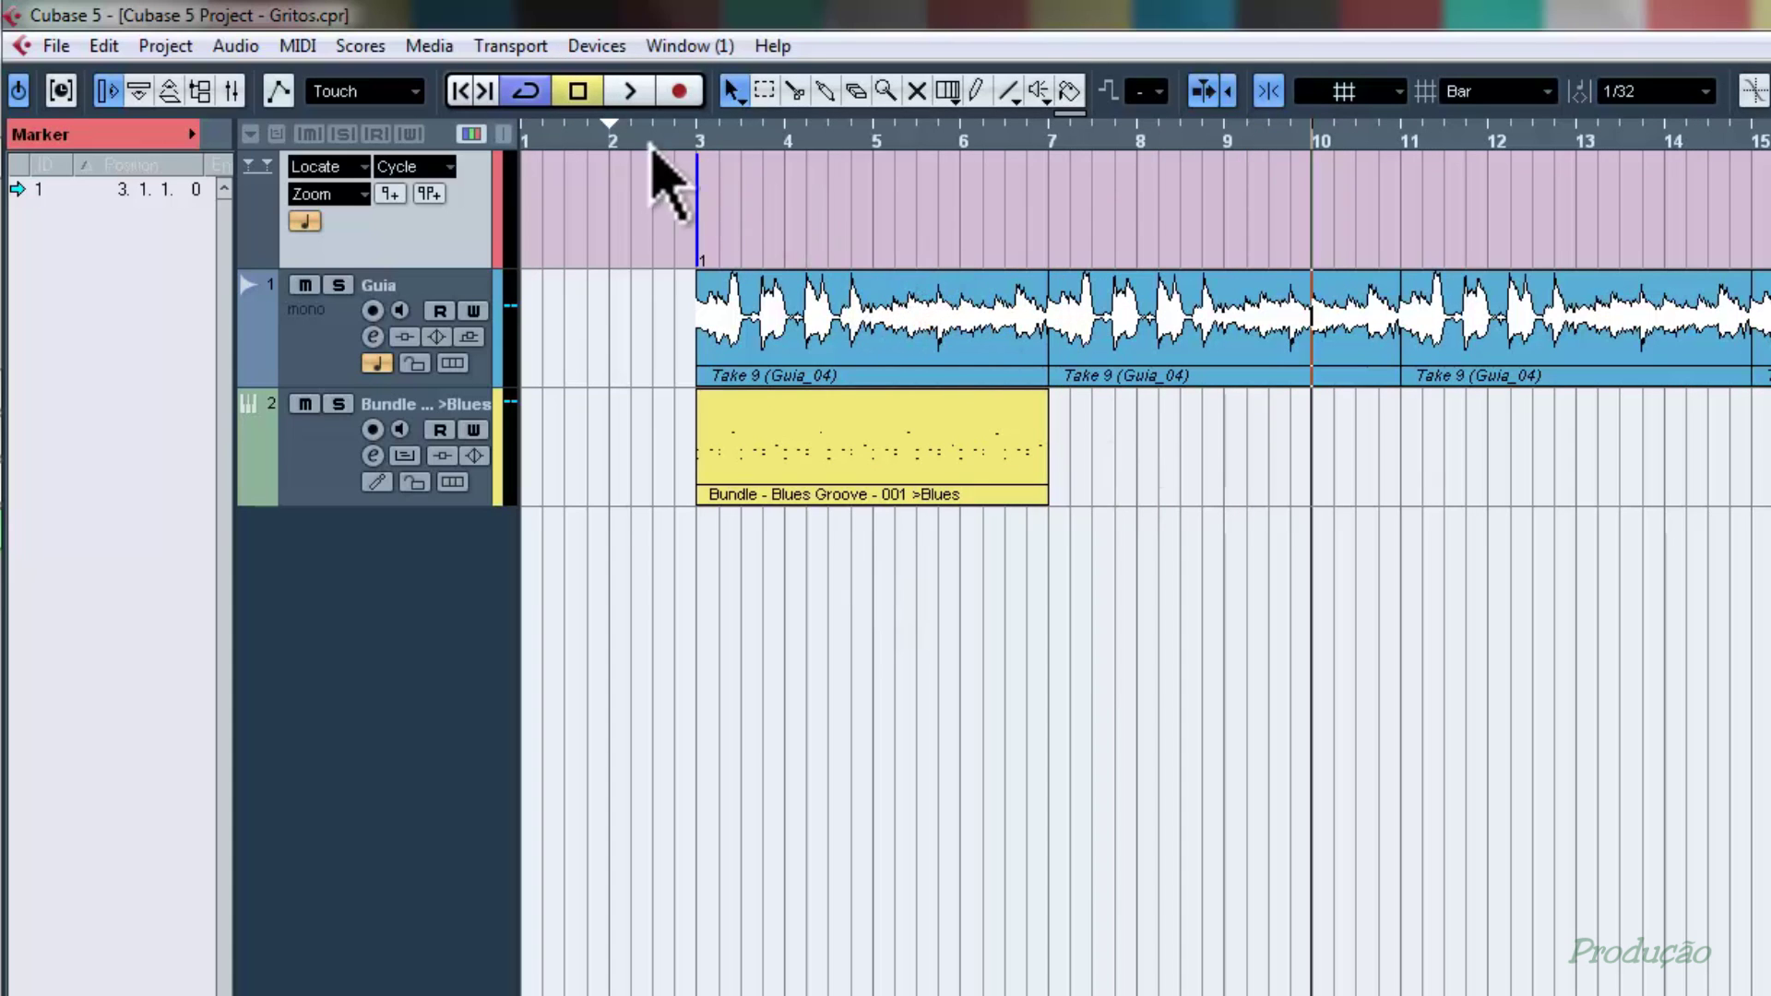
click(526, 90)
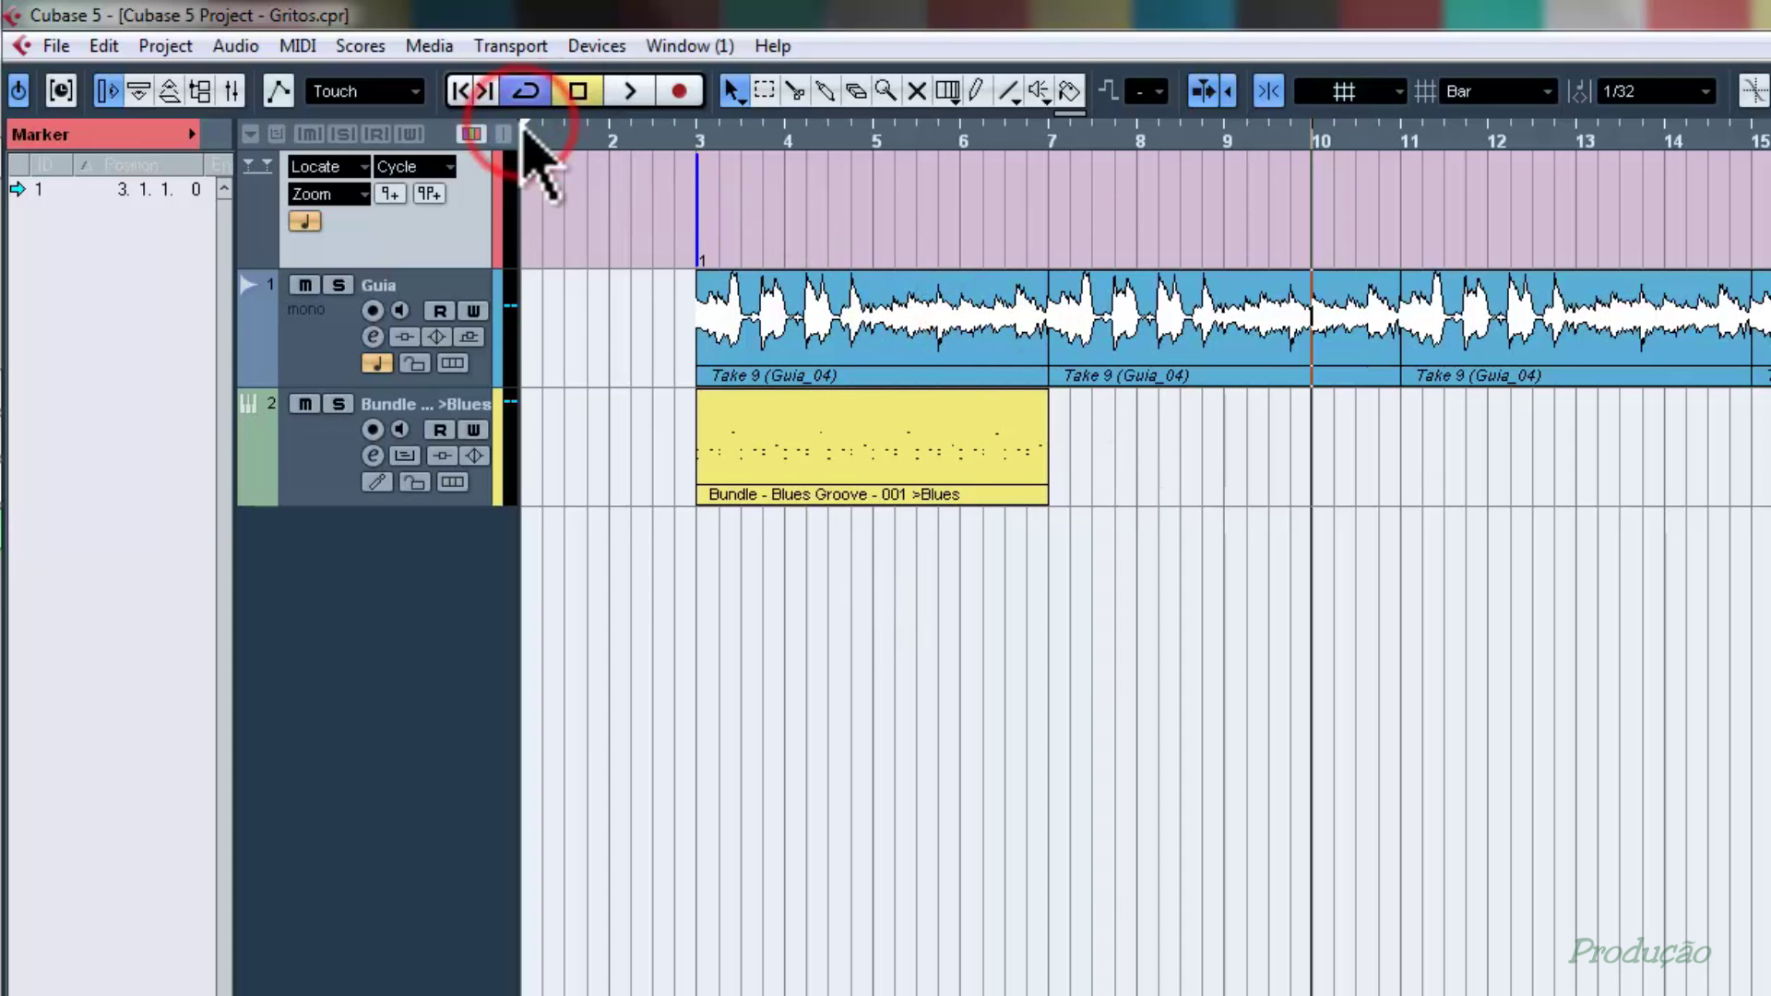
- Change the ID of the marker at bar 3 to 3 and name it Intro
double_click(47, 193)
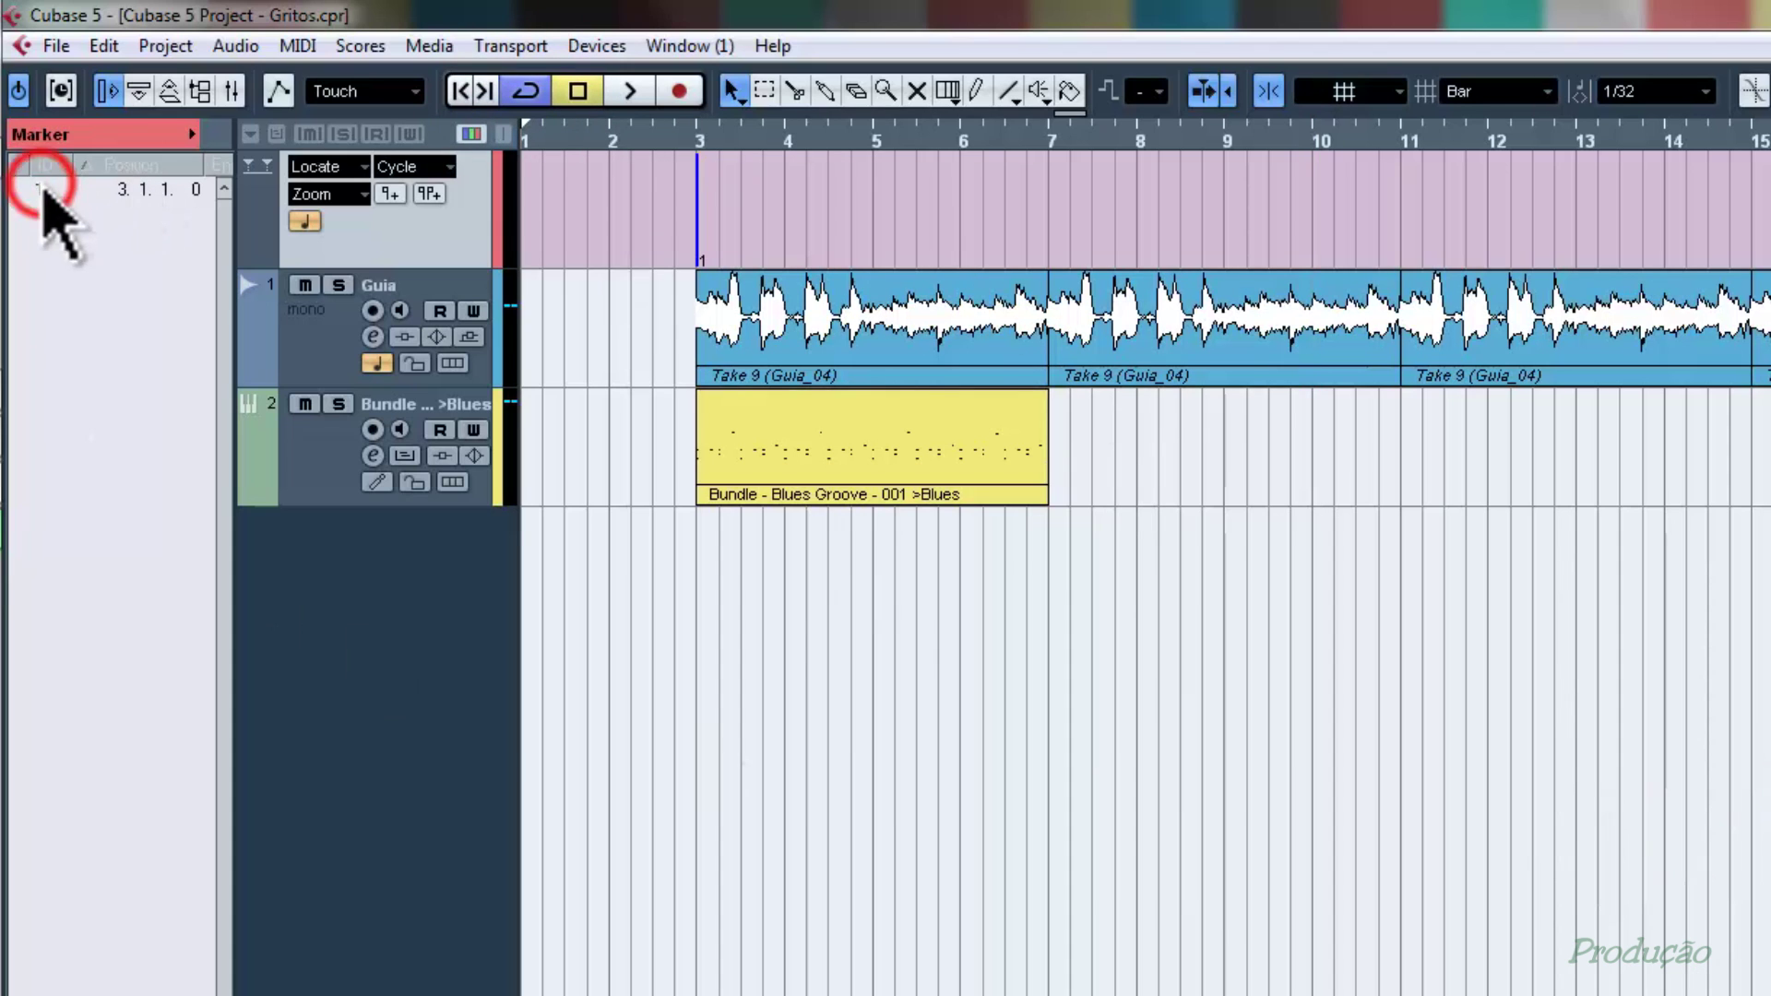
text(3)
key(Return)
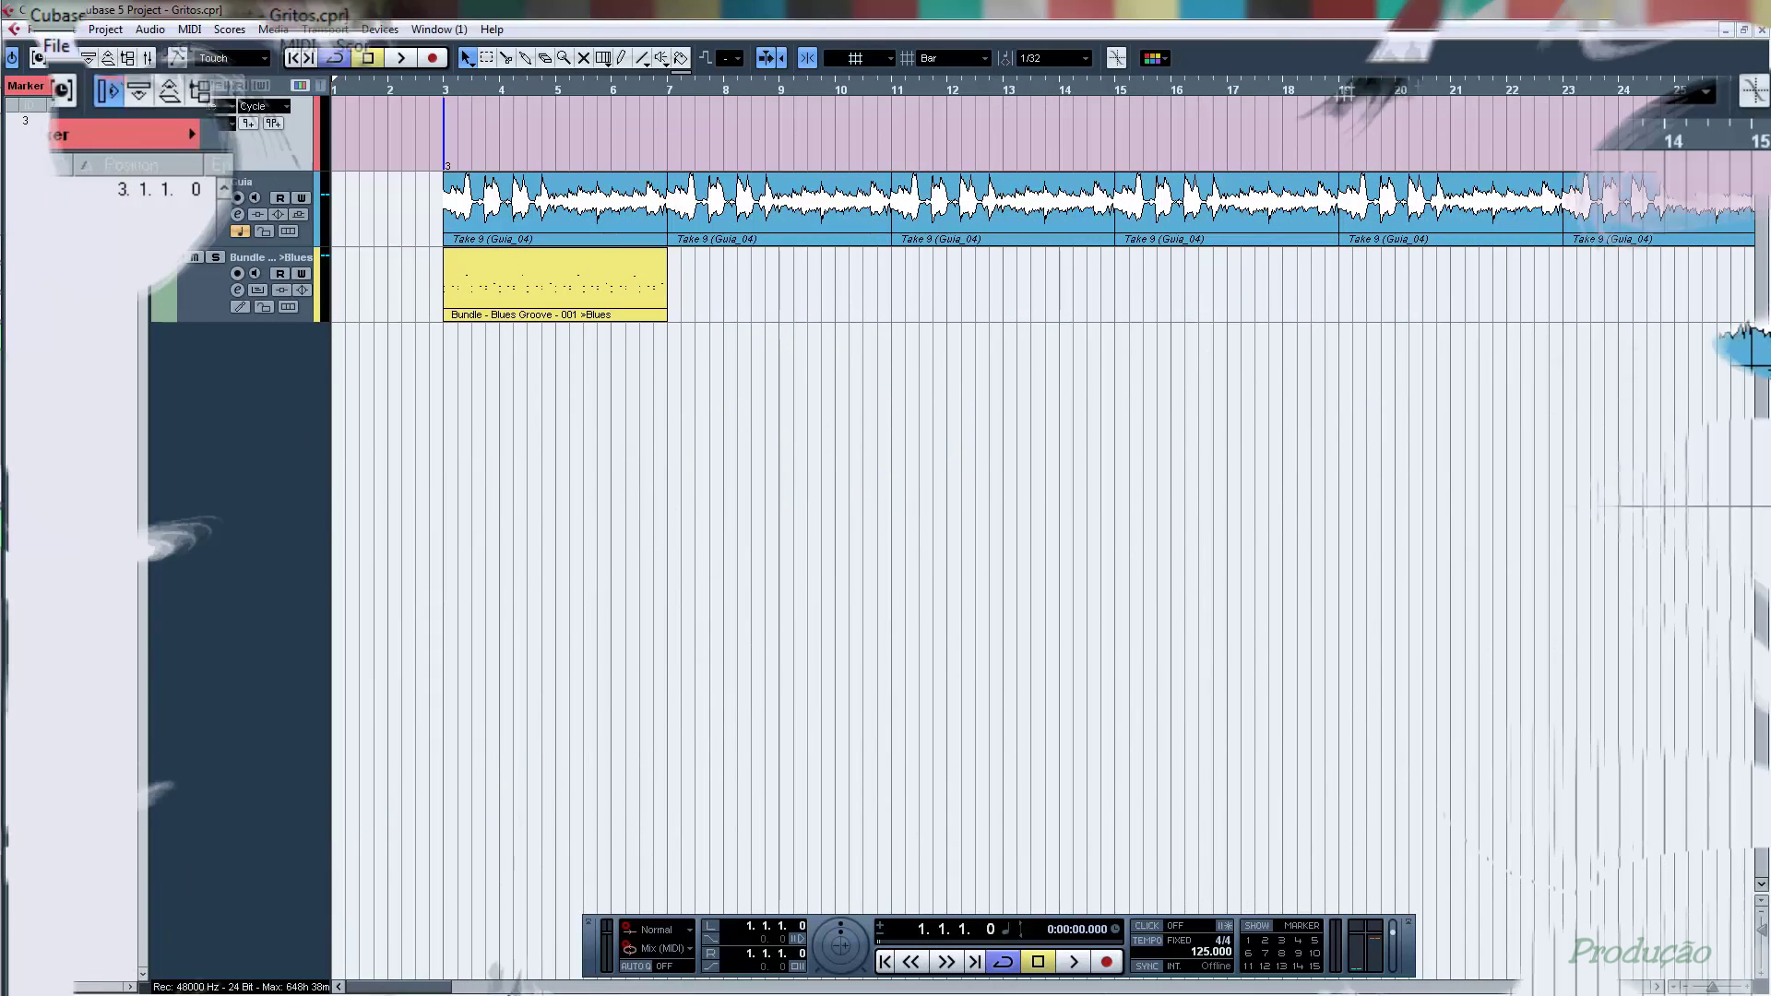
click(41, 984)
drag(41, 984, 94, 985)
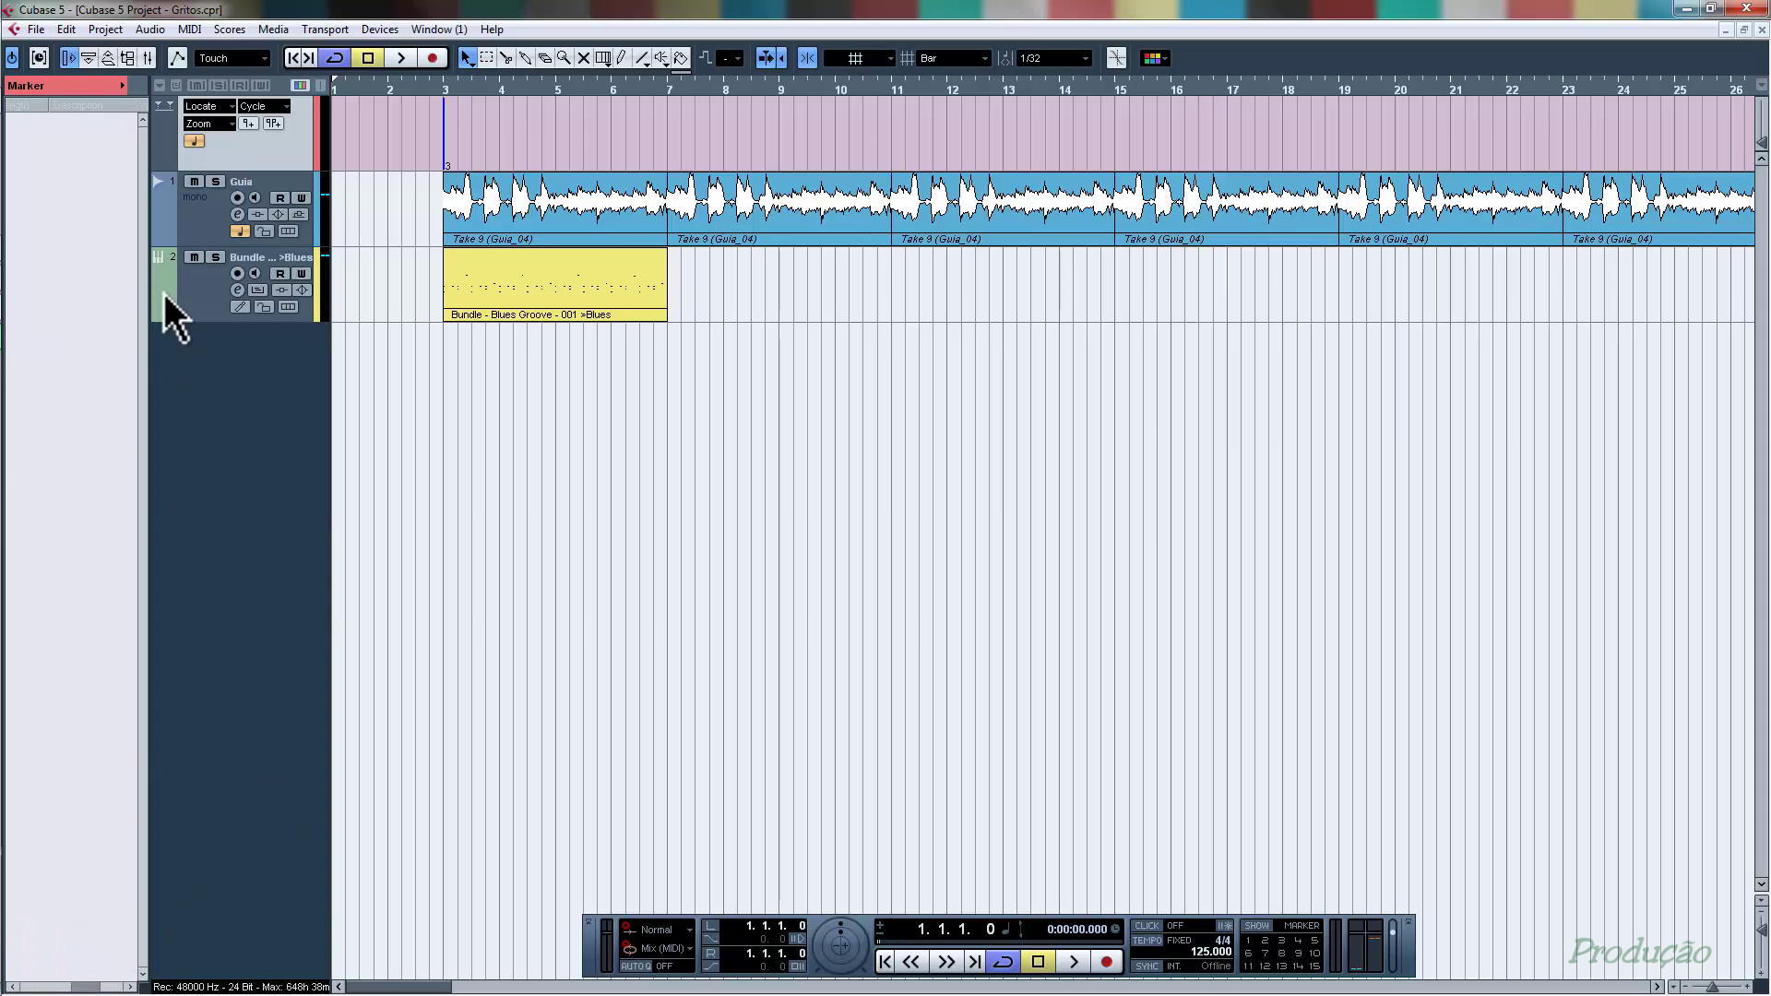
double_click(75, 118)
text(Intro)
key(Return)
drag(87, 985, 37, 985)
- Add a marker at bar 11 on the Marker track and set its ID to 4
click(891, 87)
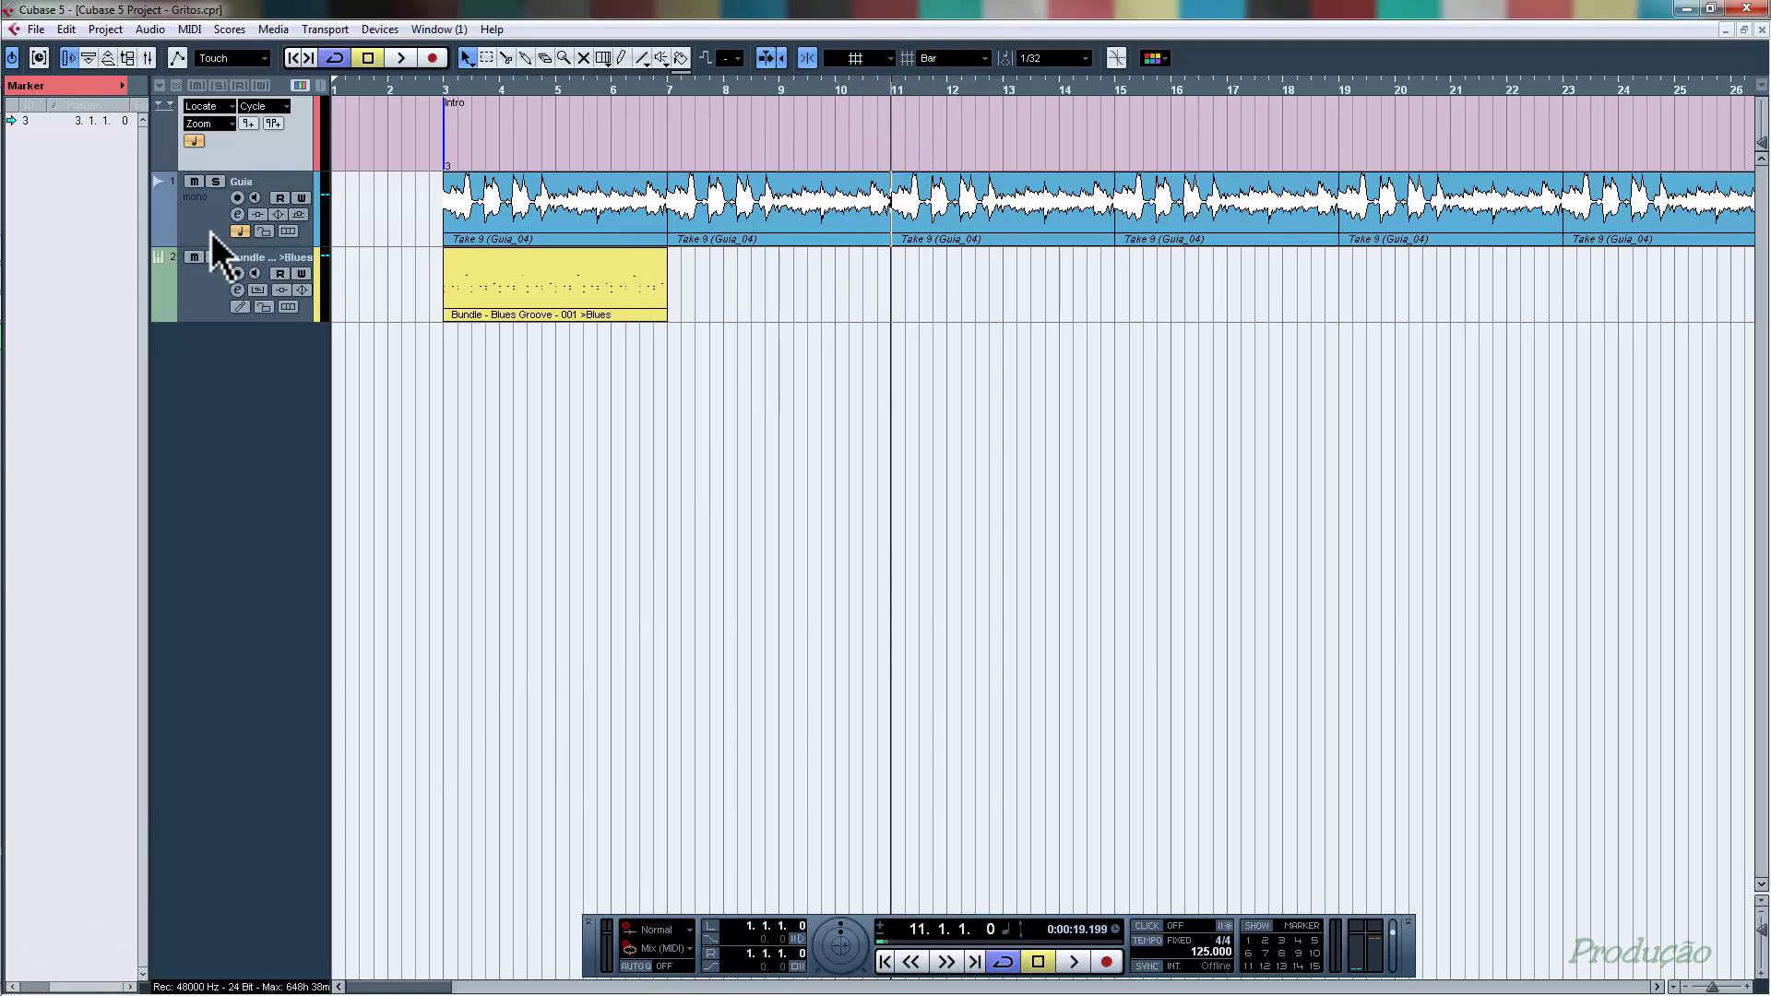
click(247, 121)
double_click(25, 136)
click(46, 987)
mouse_move(50, 989)
mouse_down()
mouse_move(81, 989)
mouse_move(39, 989)
mouse_up()
- Show the event info line and use it to name the bar 11 marker Vocal
click(88, 57)
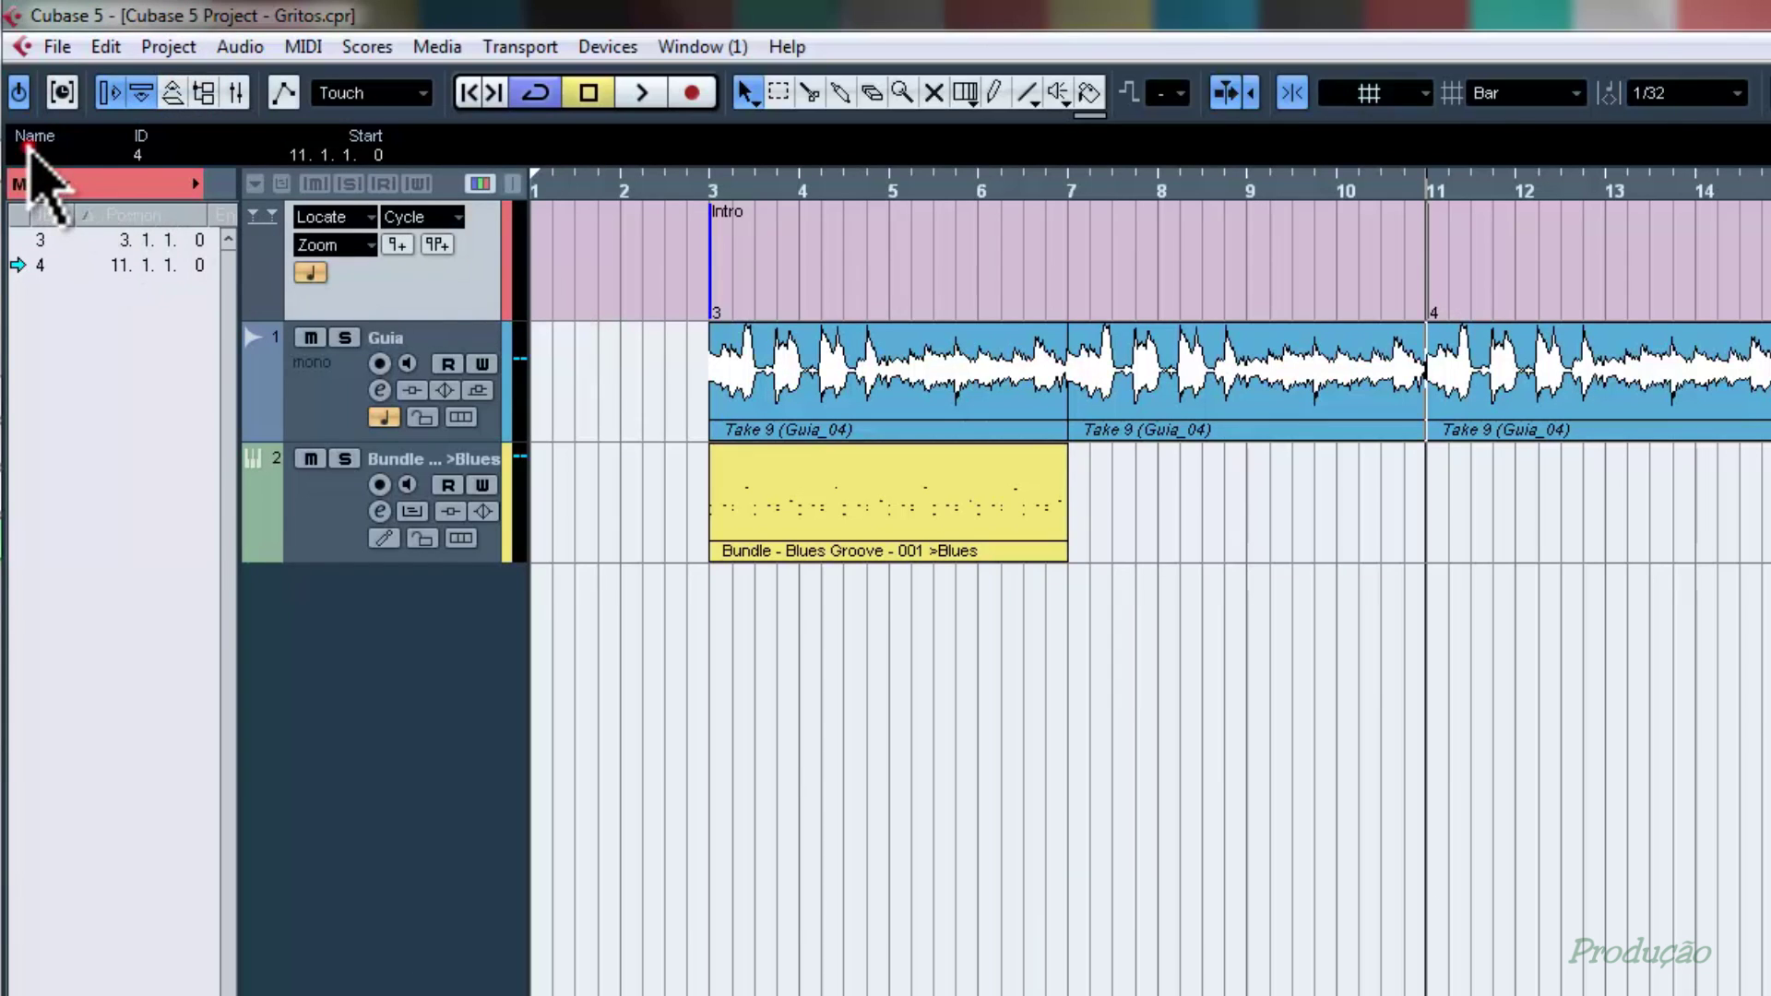
click(18, 150)
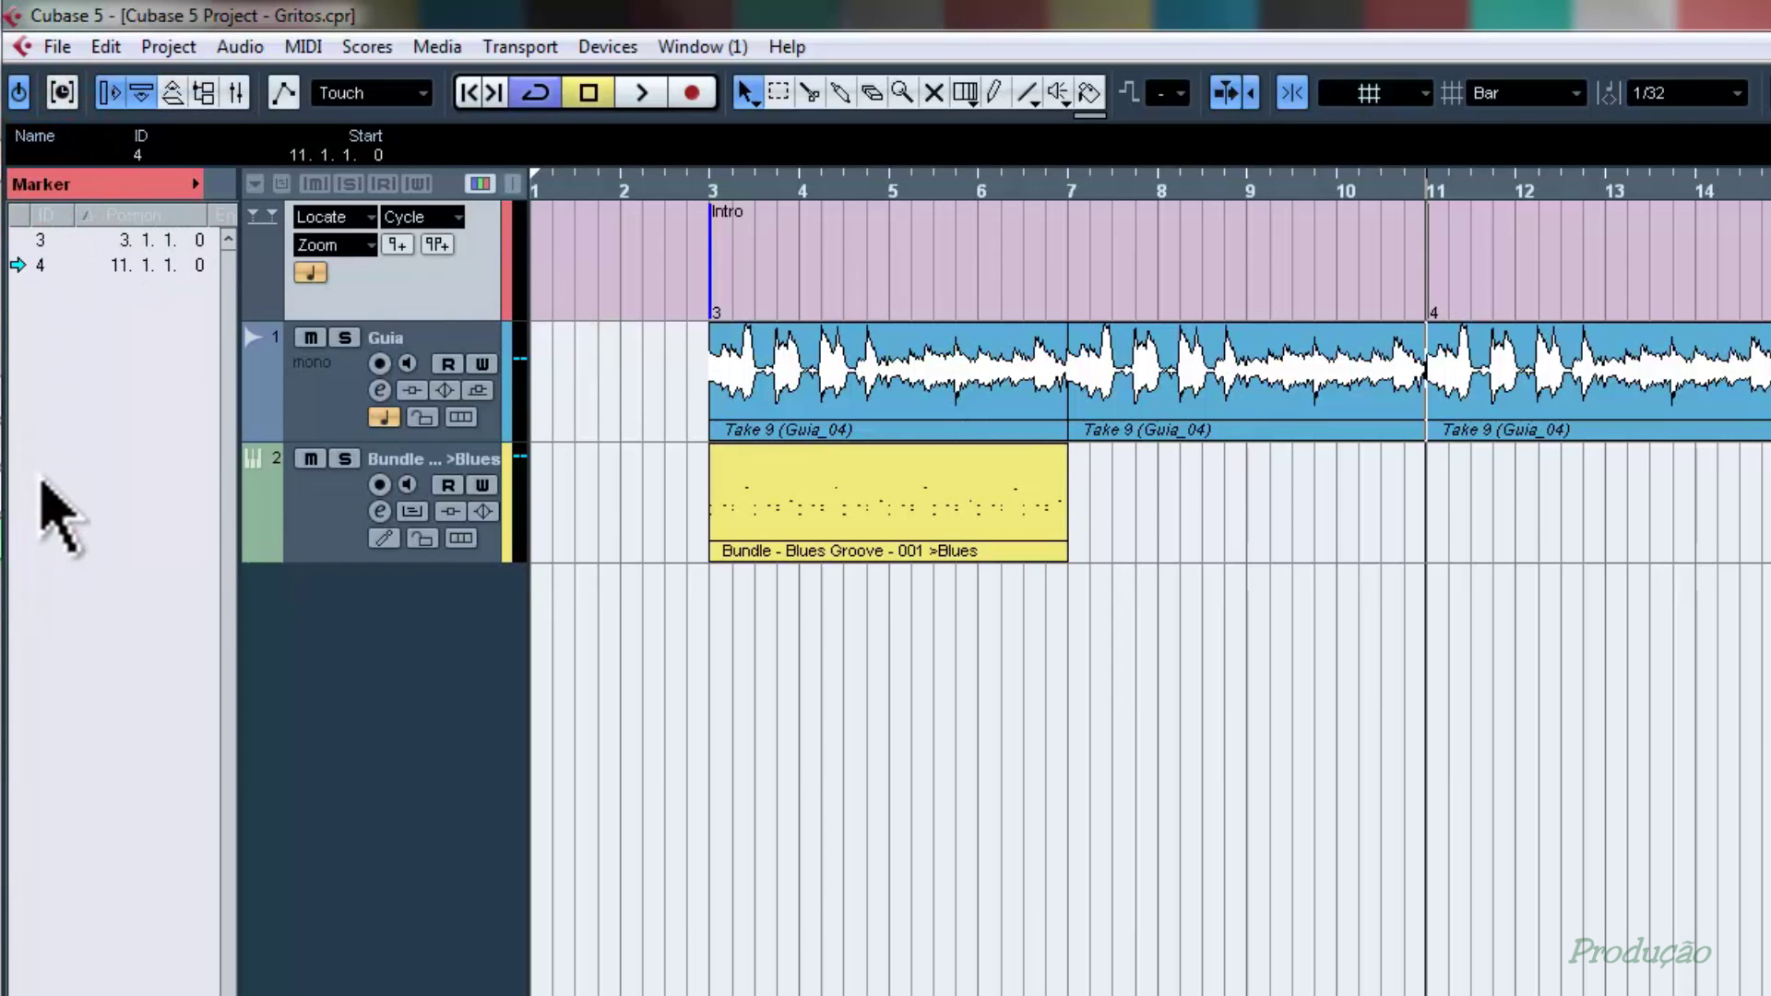
text(Vocal)
key(Return)
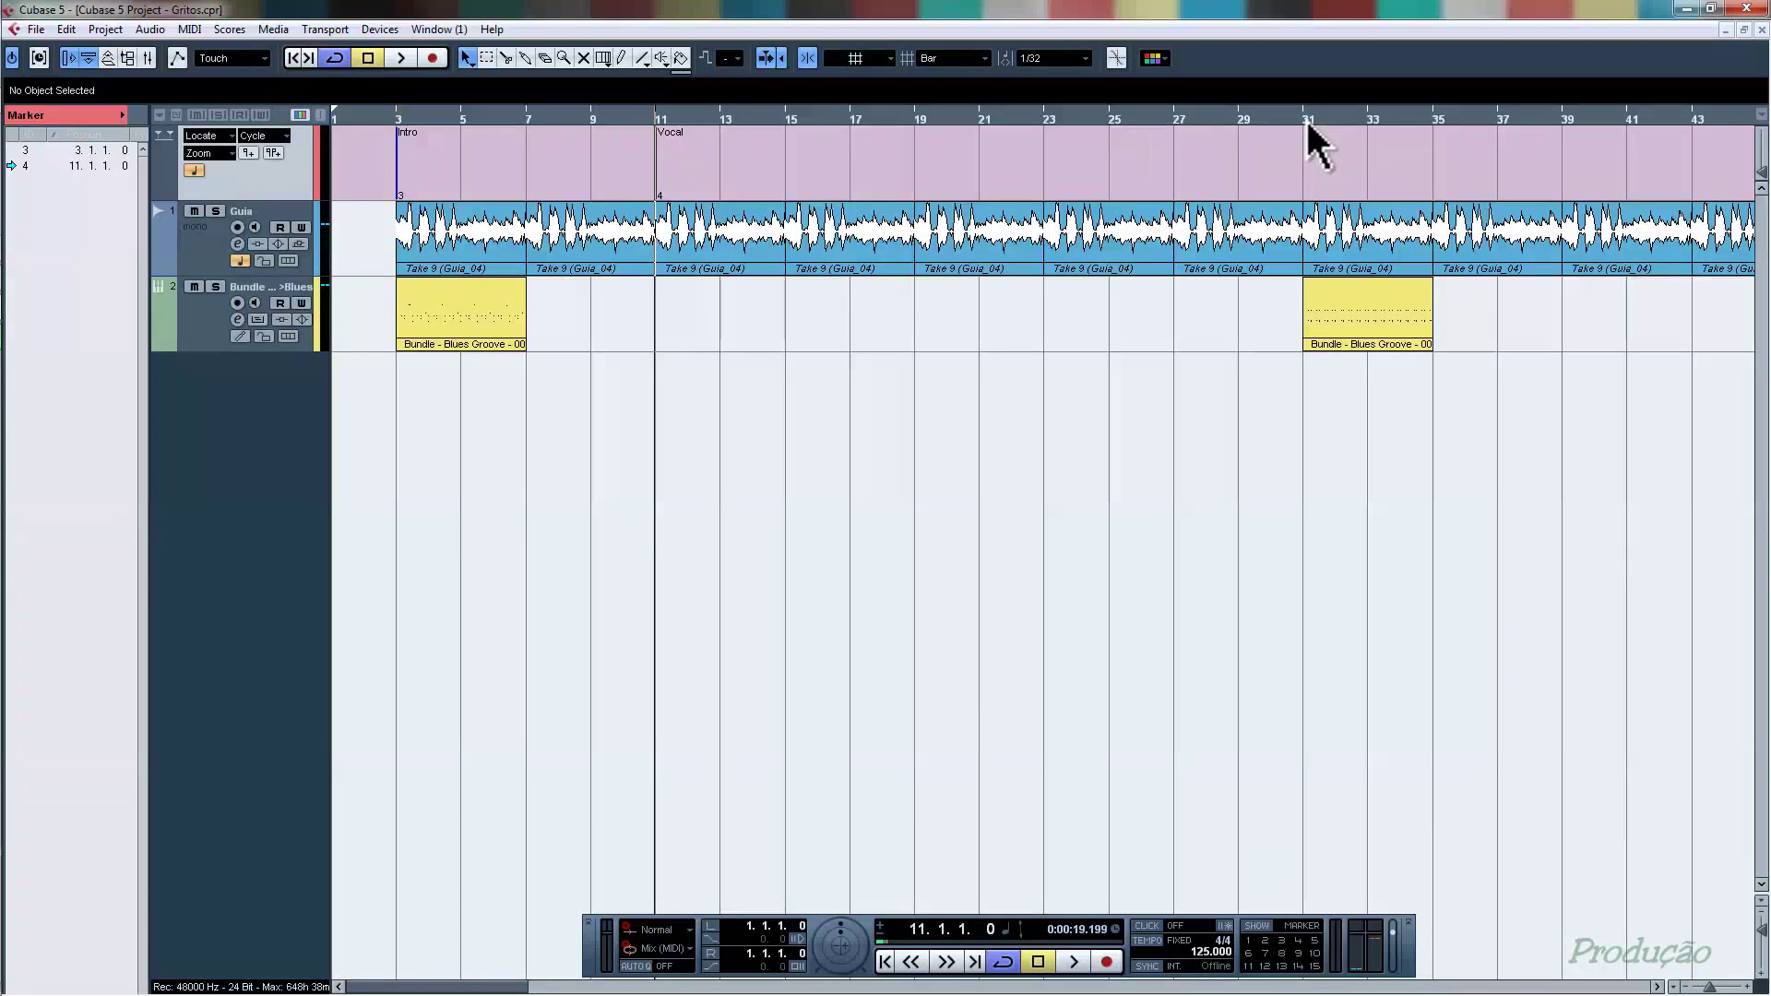
- Add a marker at bar 31 with ID 5 and the name Refrão
click(1308, 118)
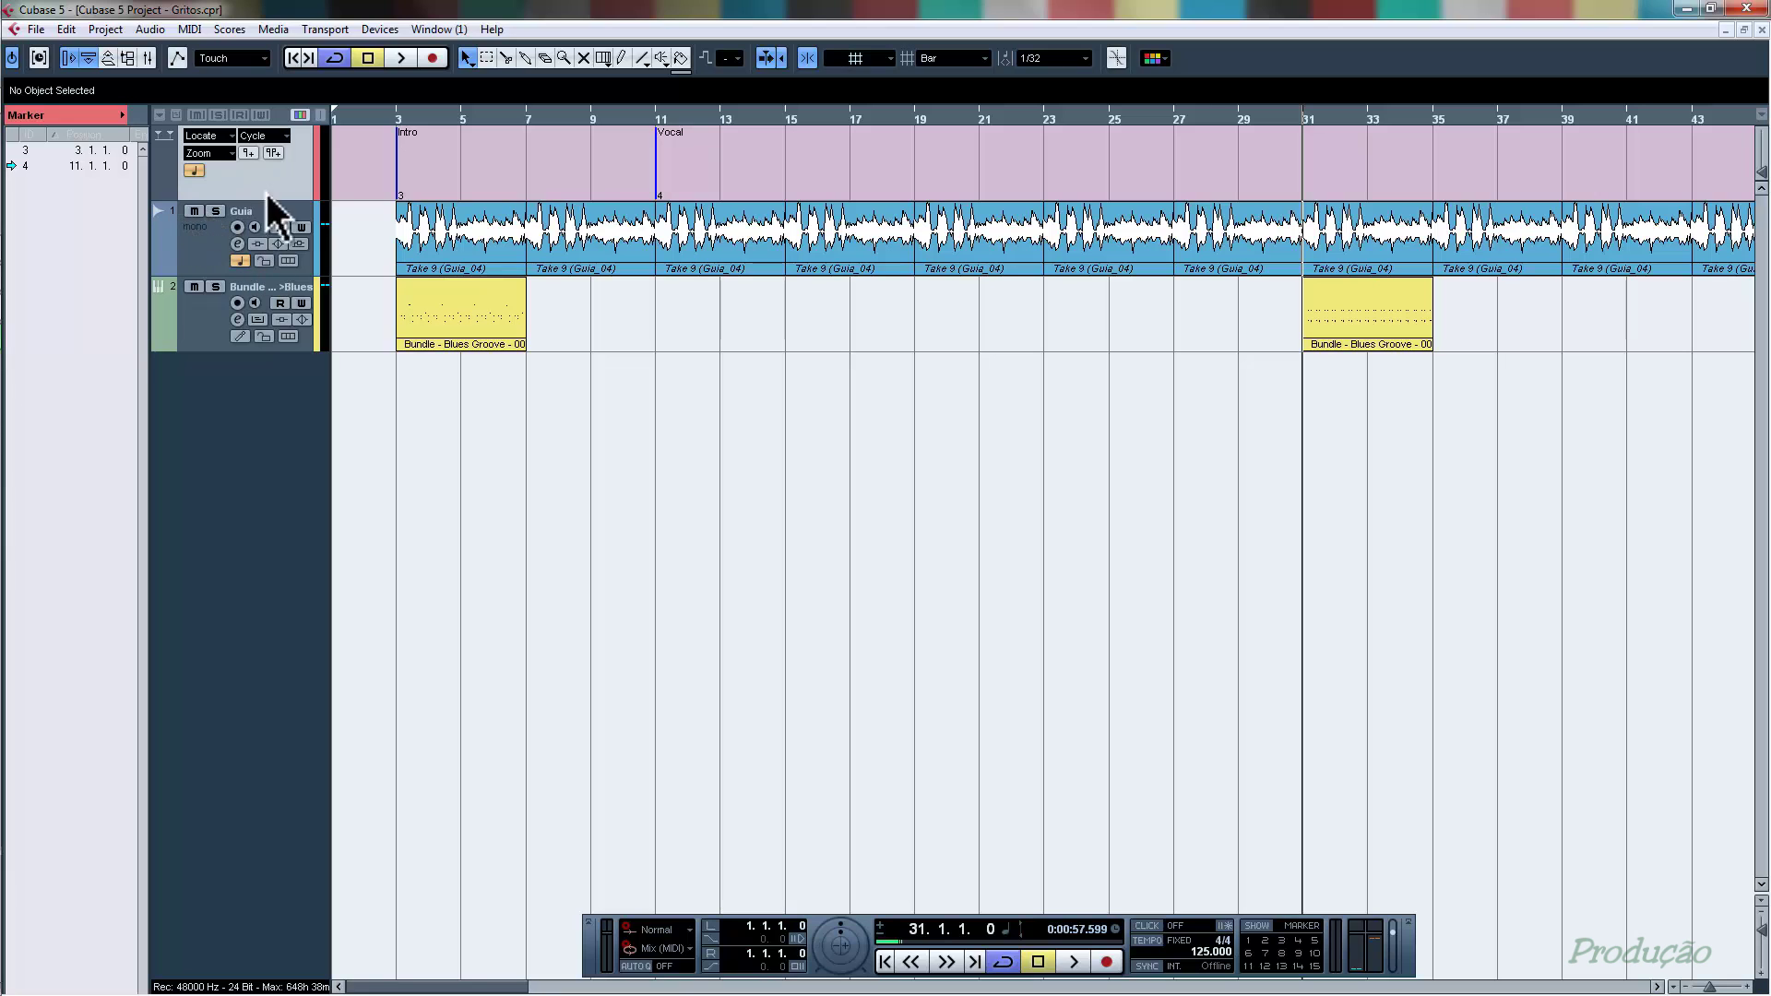
click(247, 153)
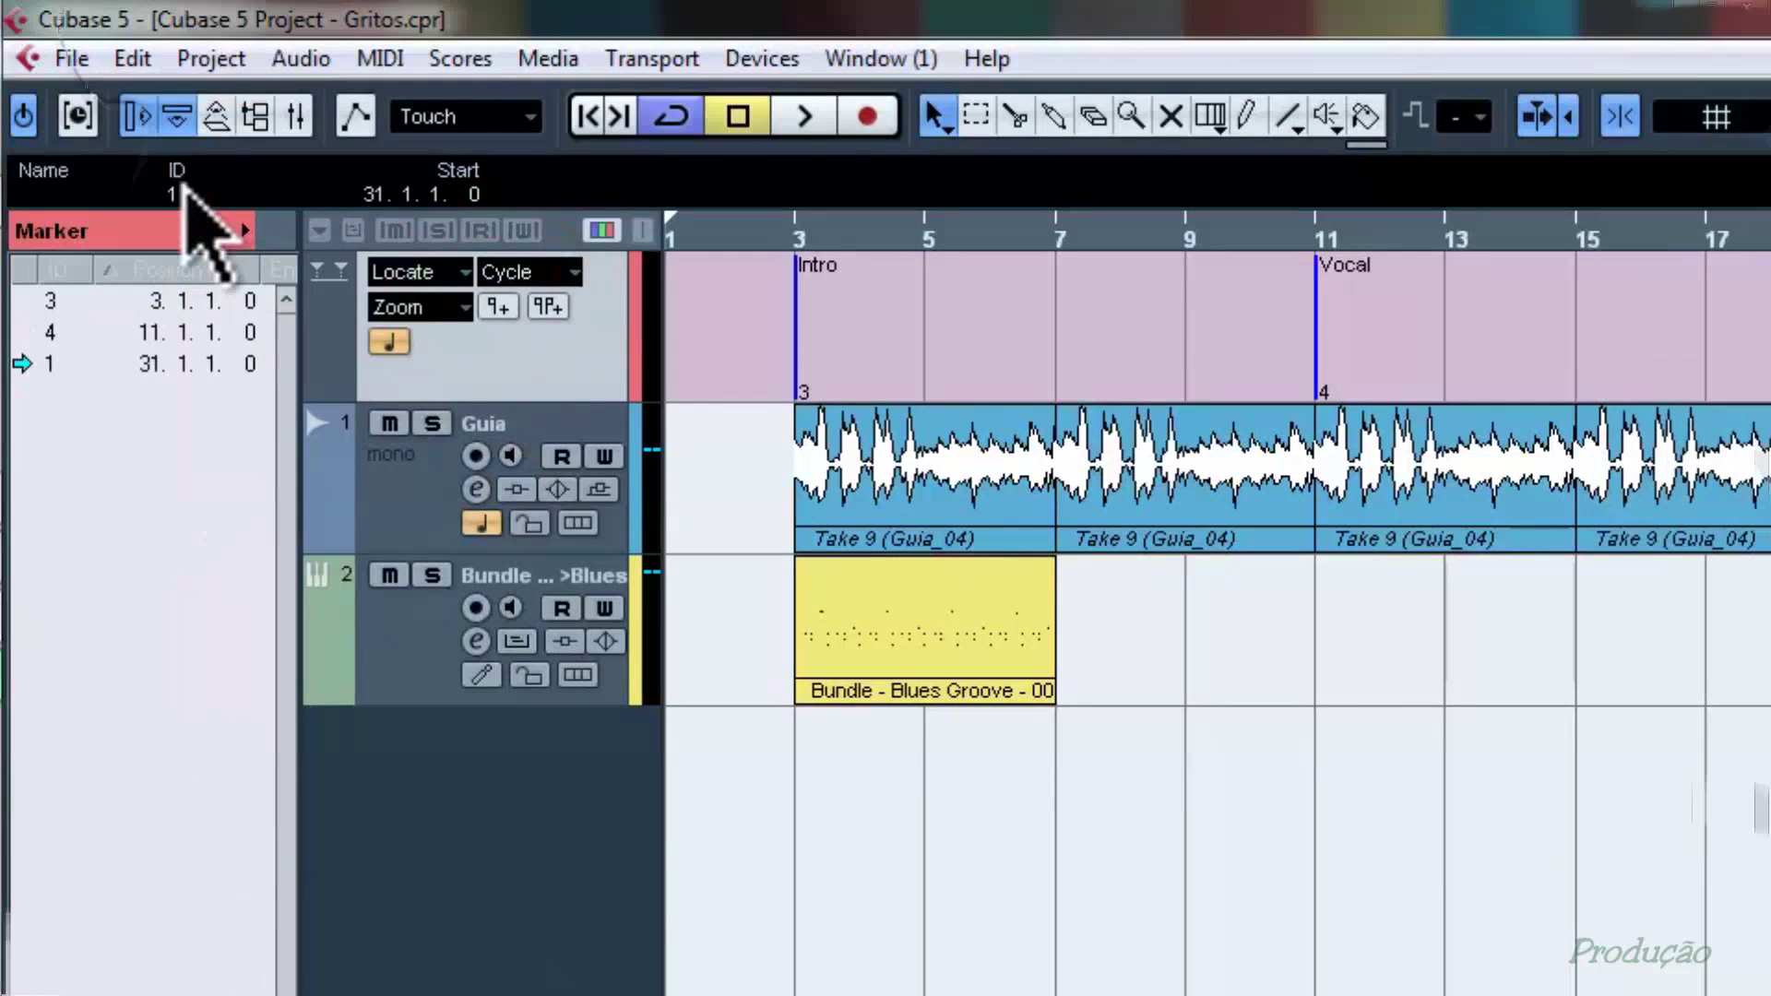
click(177, 192)
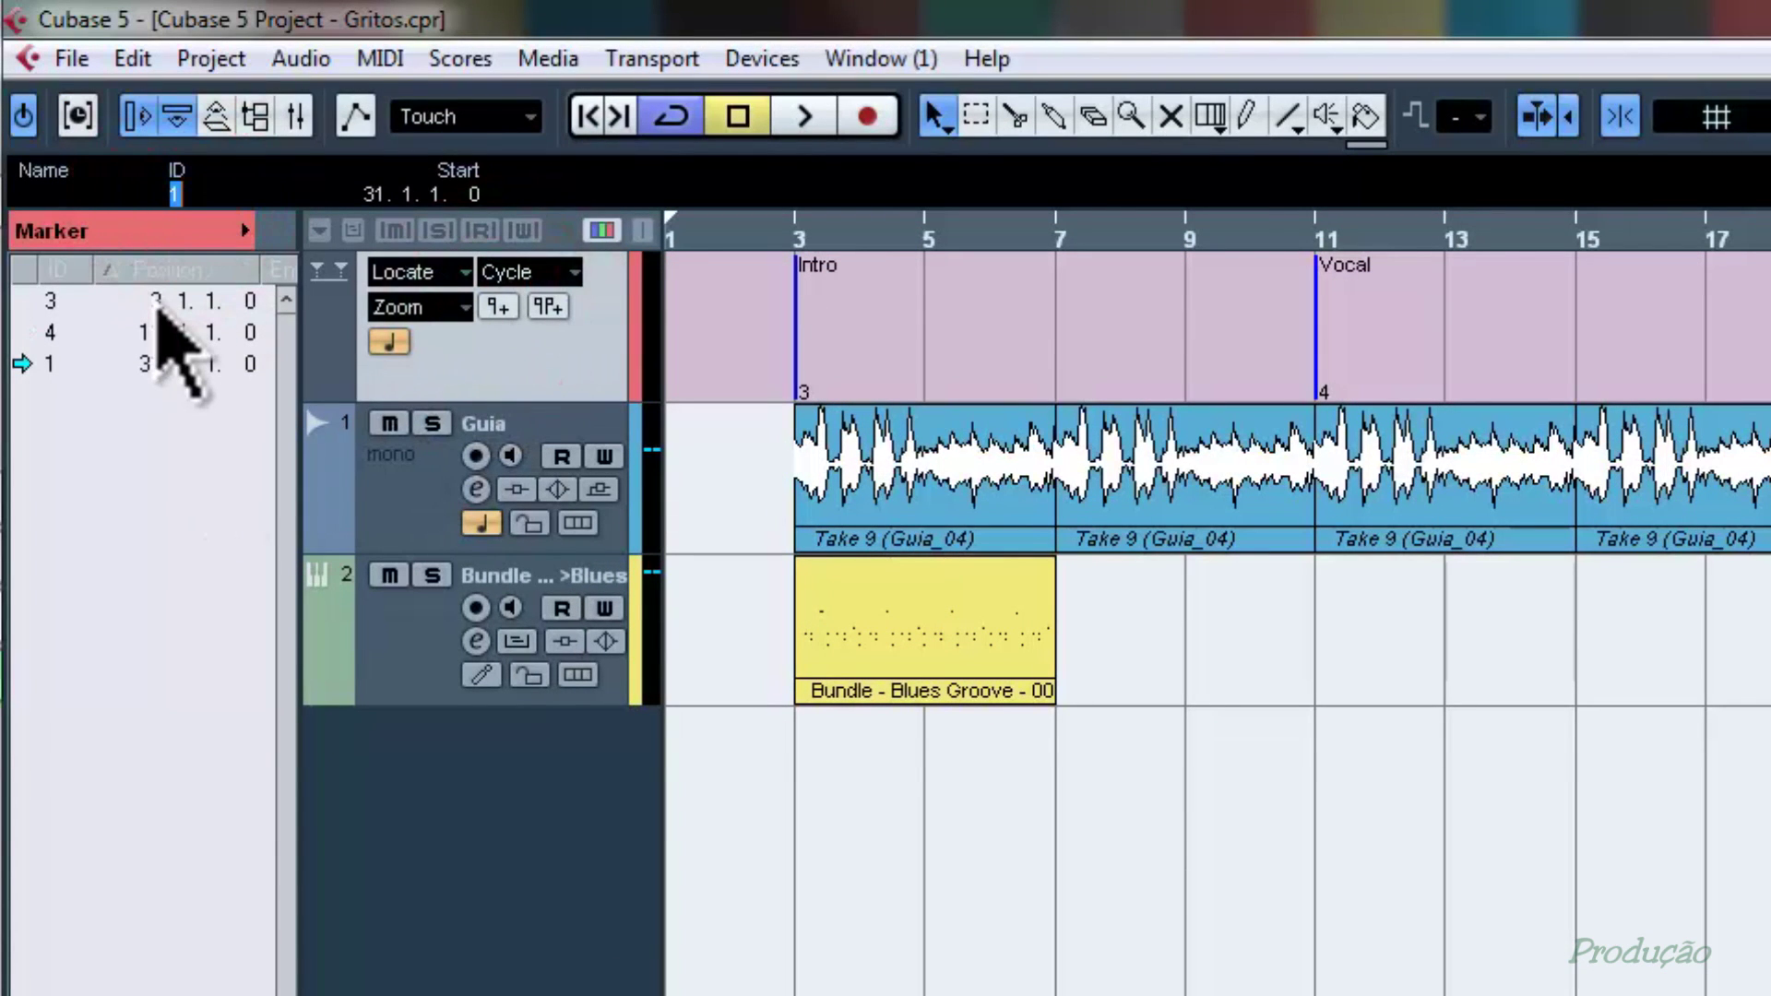
text(5)
key(Return)
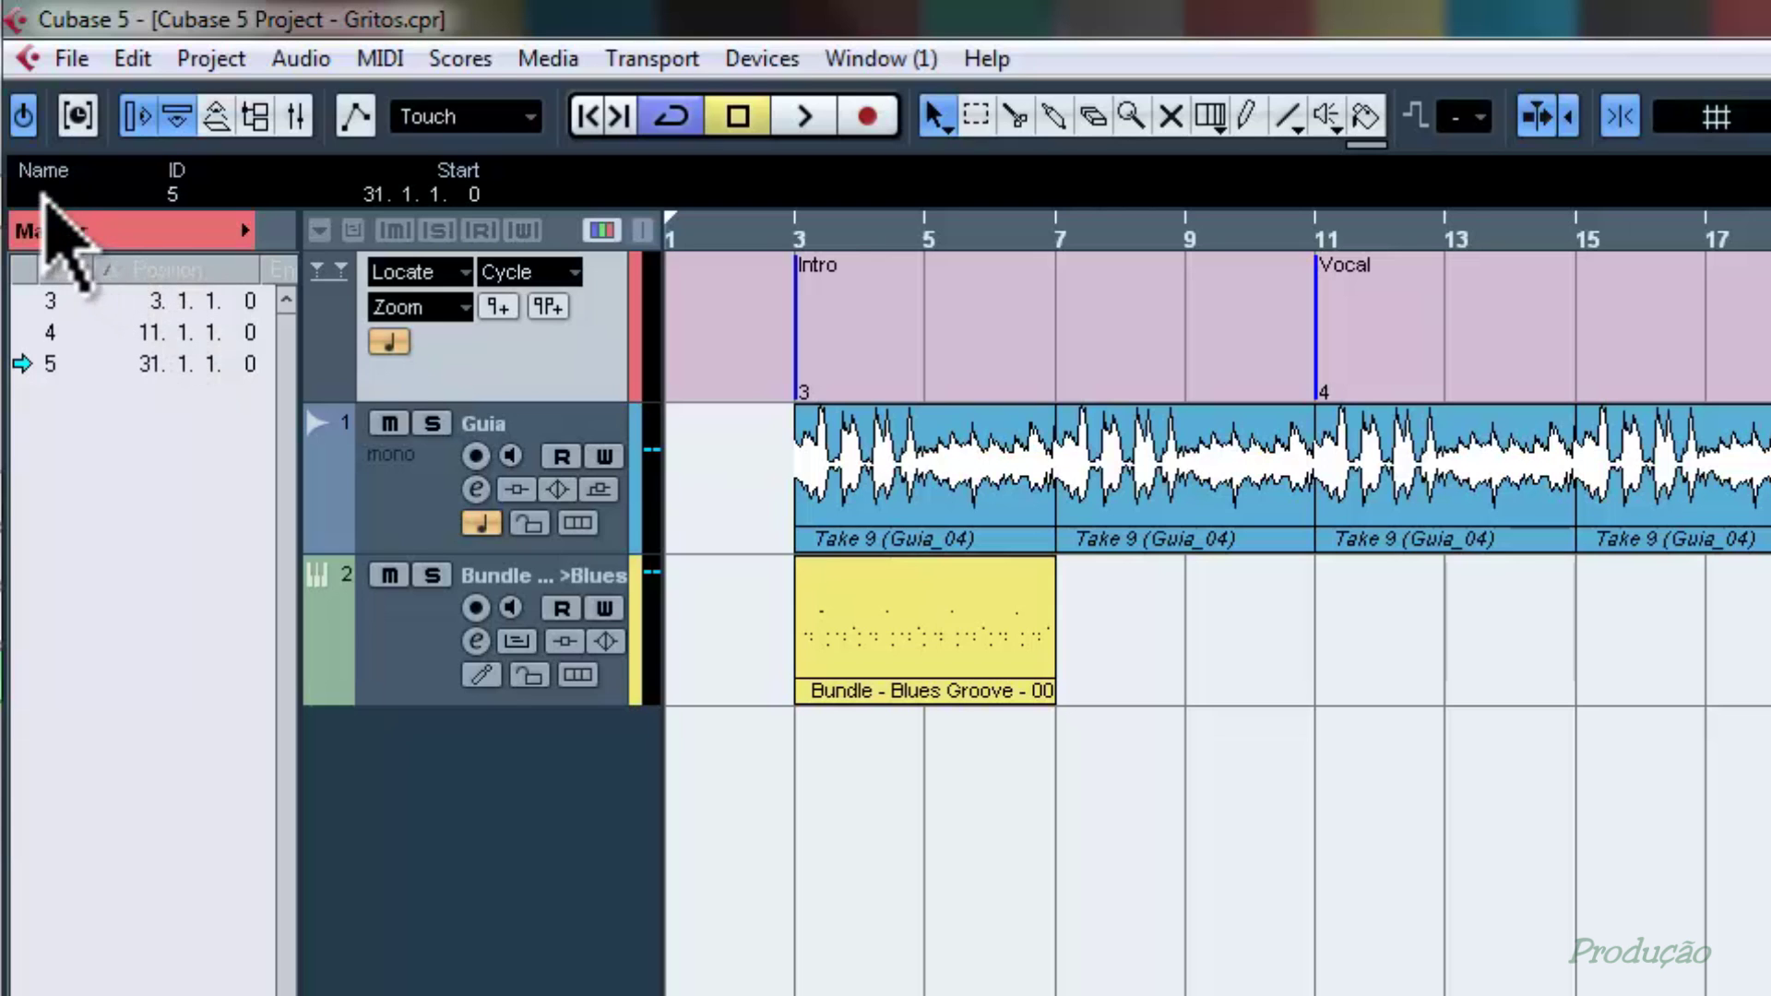
click(40, 192)
text(Refrão)
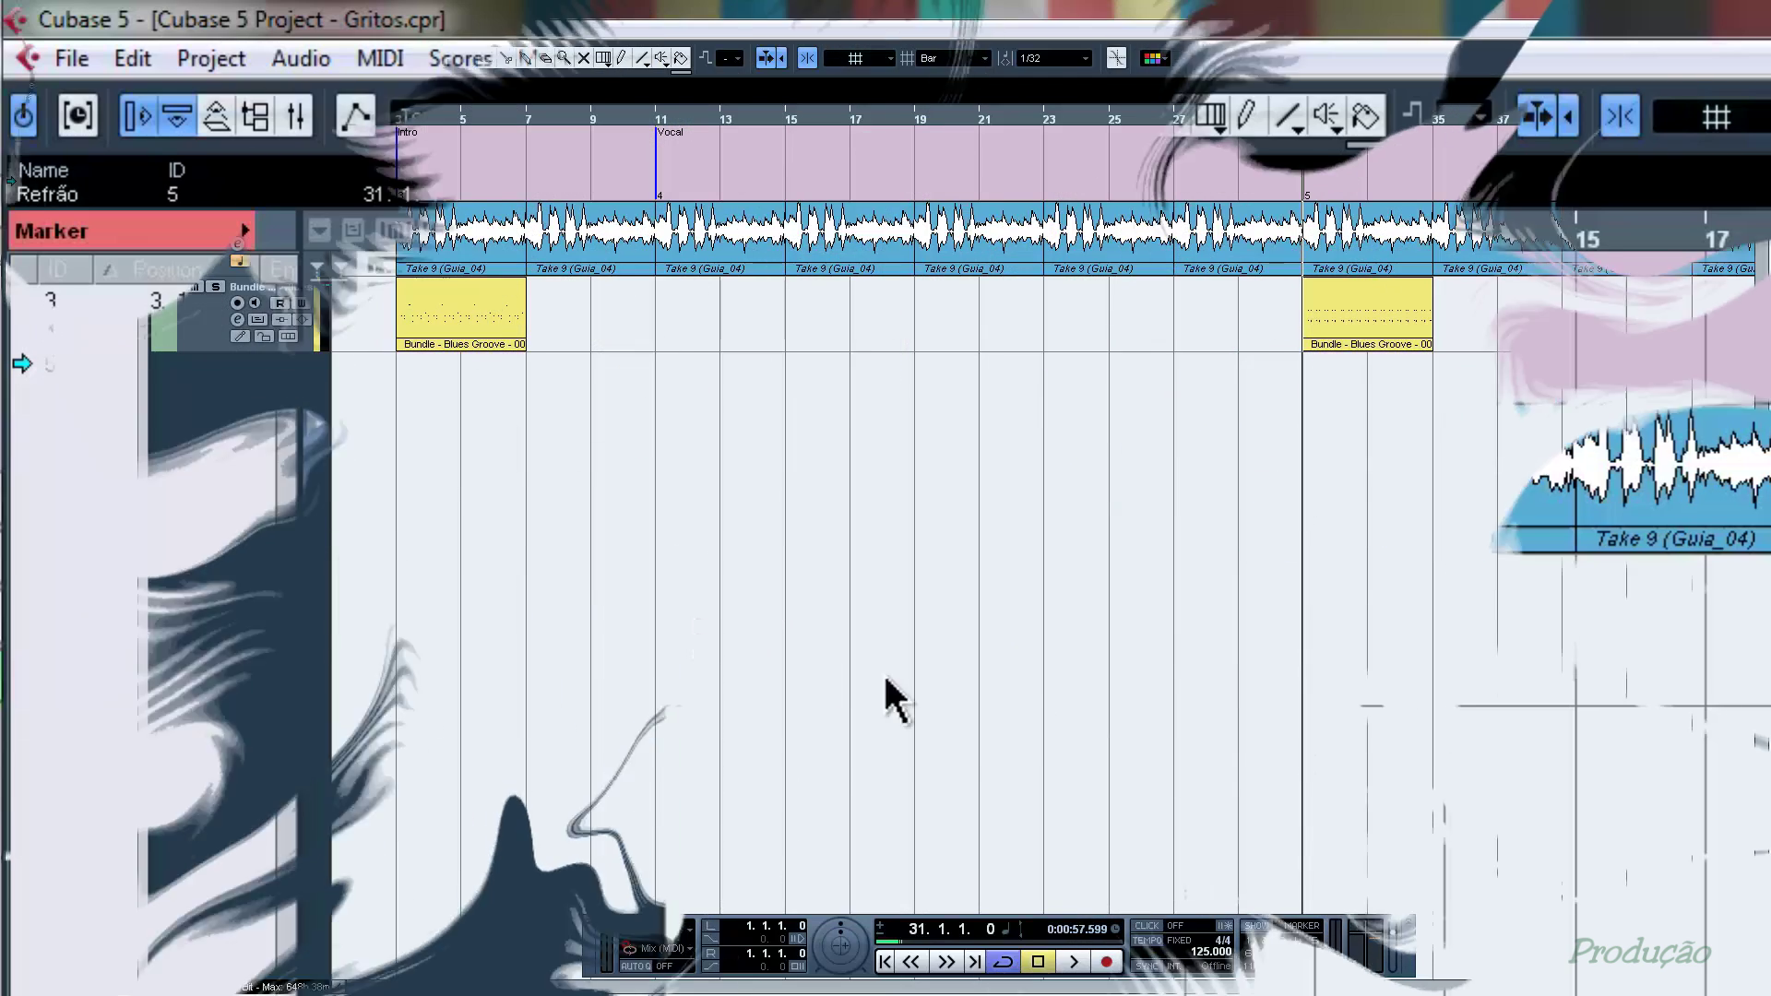
click(1114, 625)
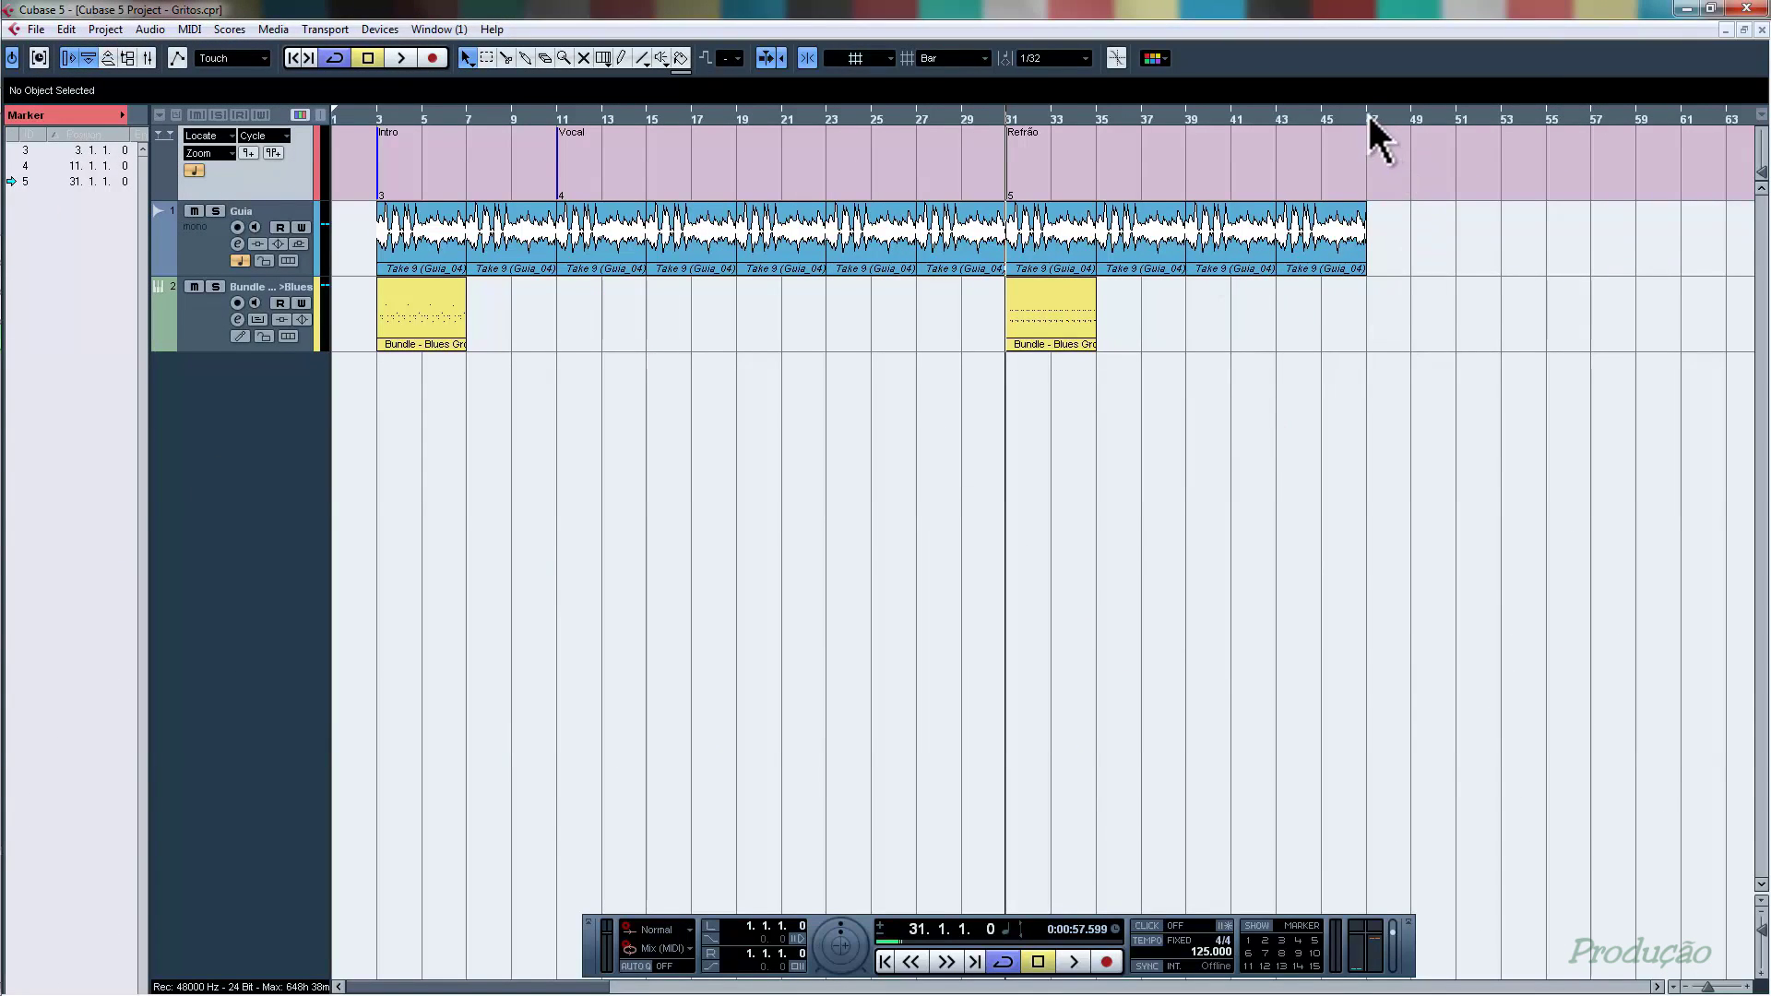
- Add a marker at bar 47 with ID 6 and the name Intervalo
click(1370, 115)
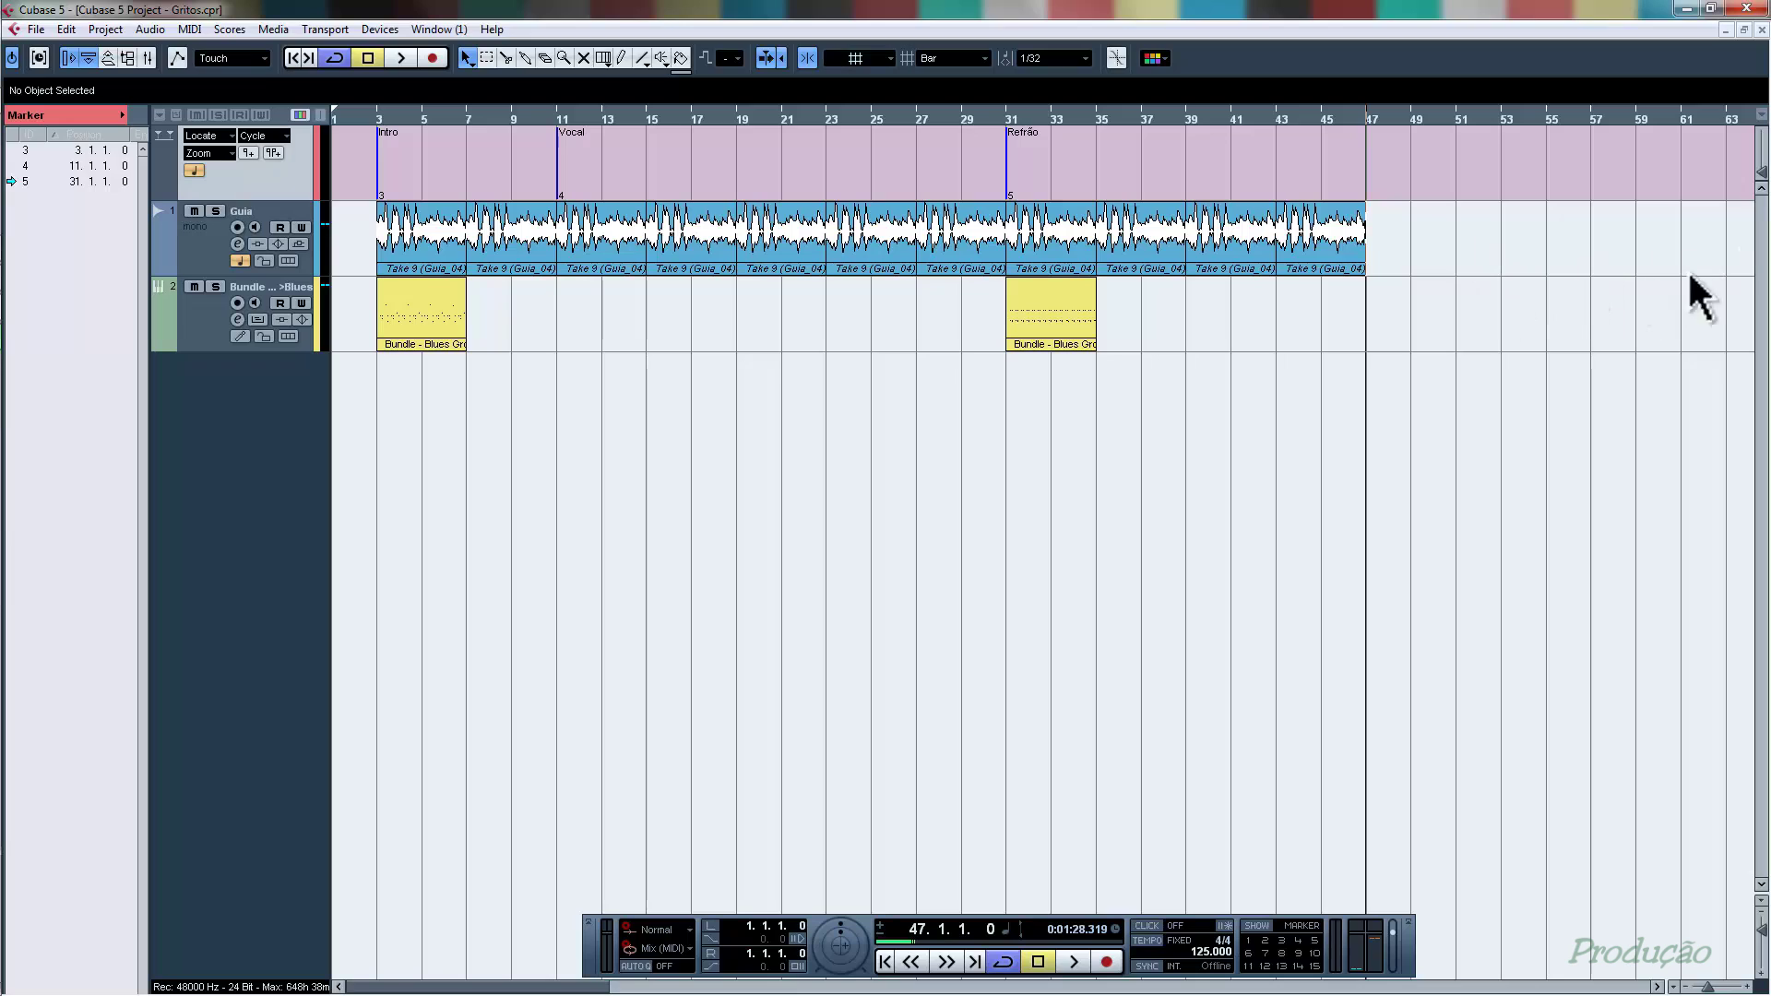
click(250, 150)
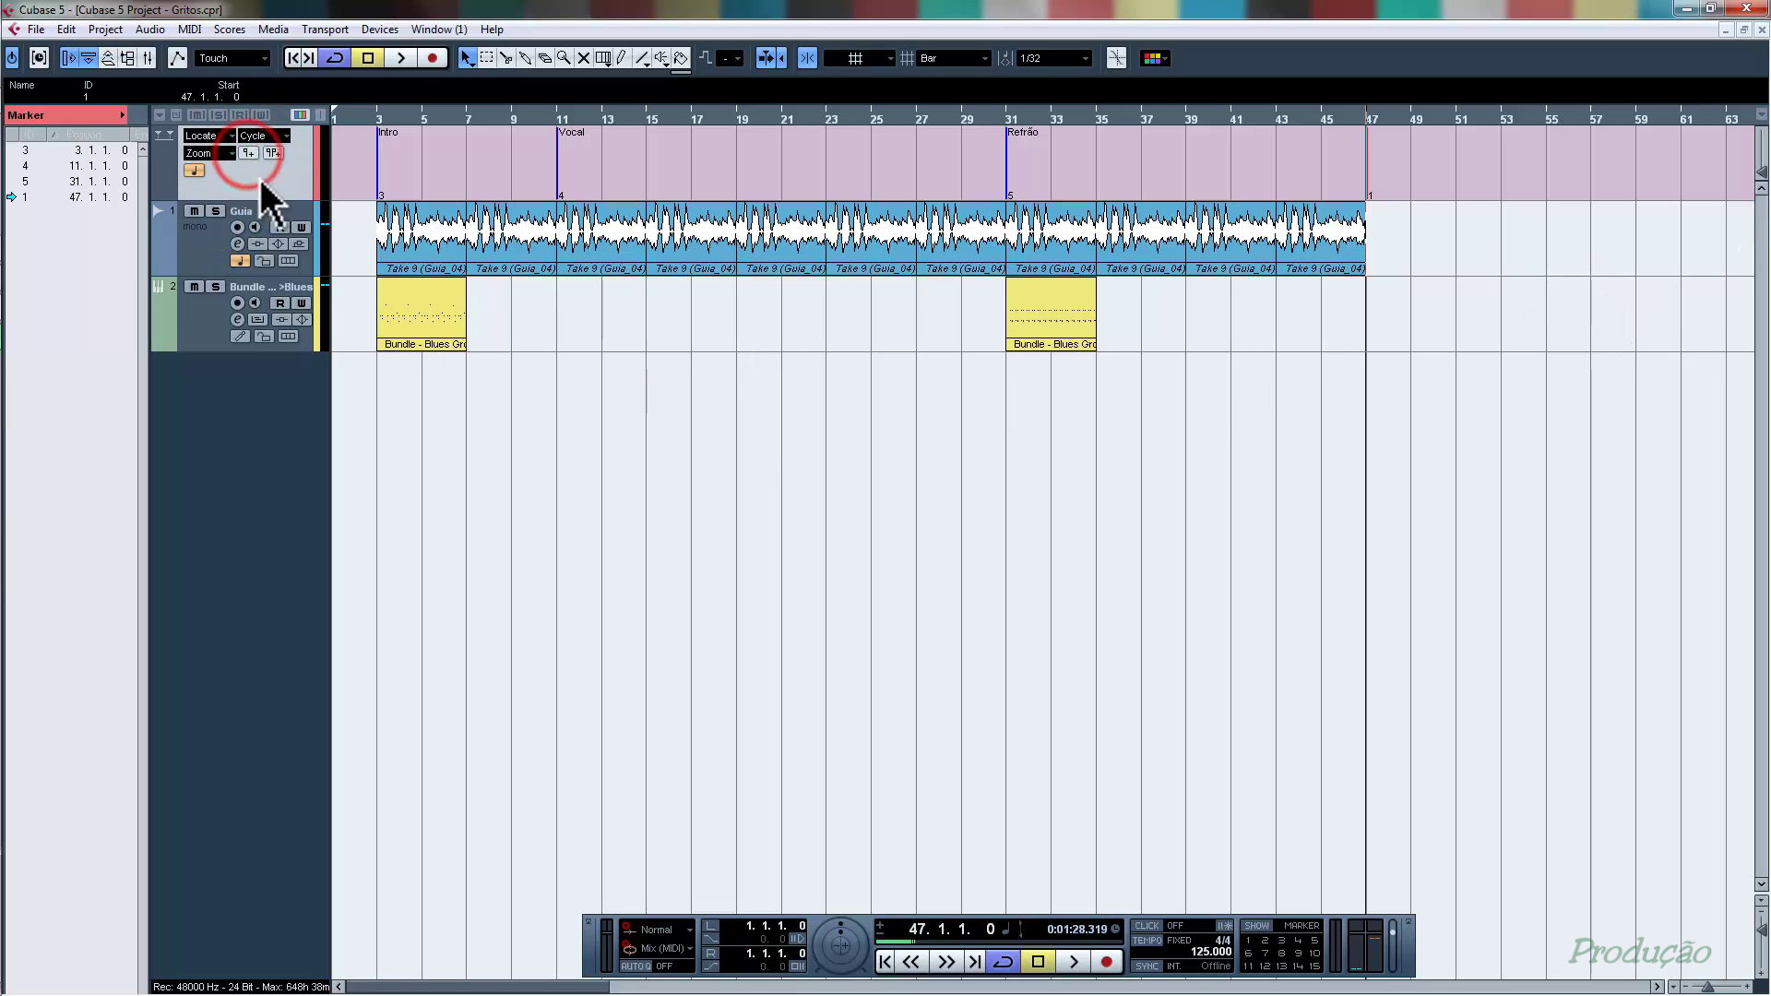
click(90, 96)
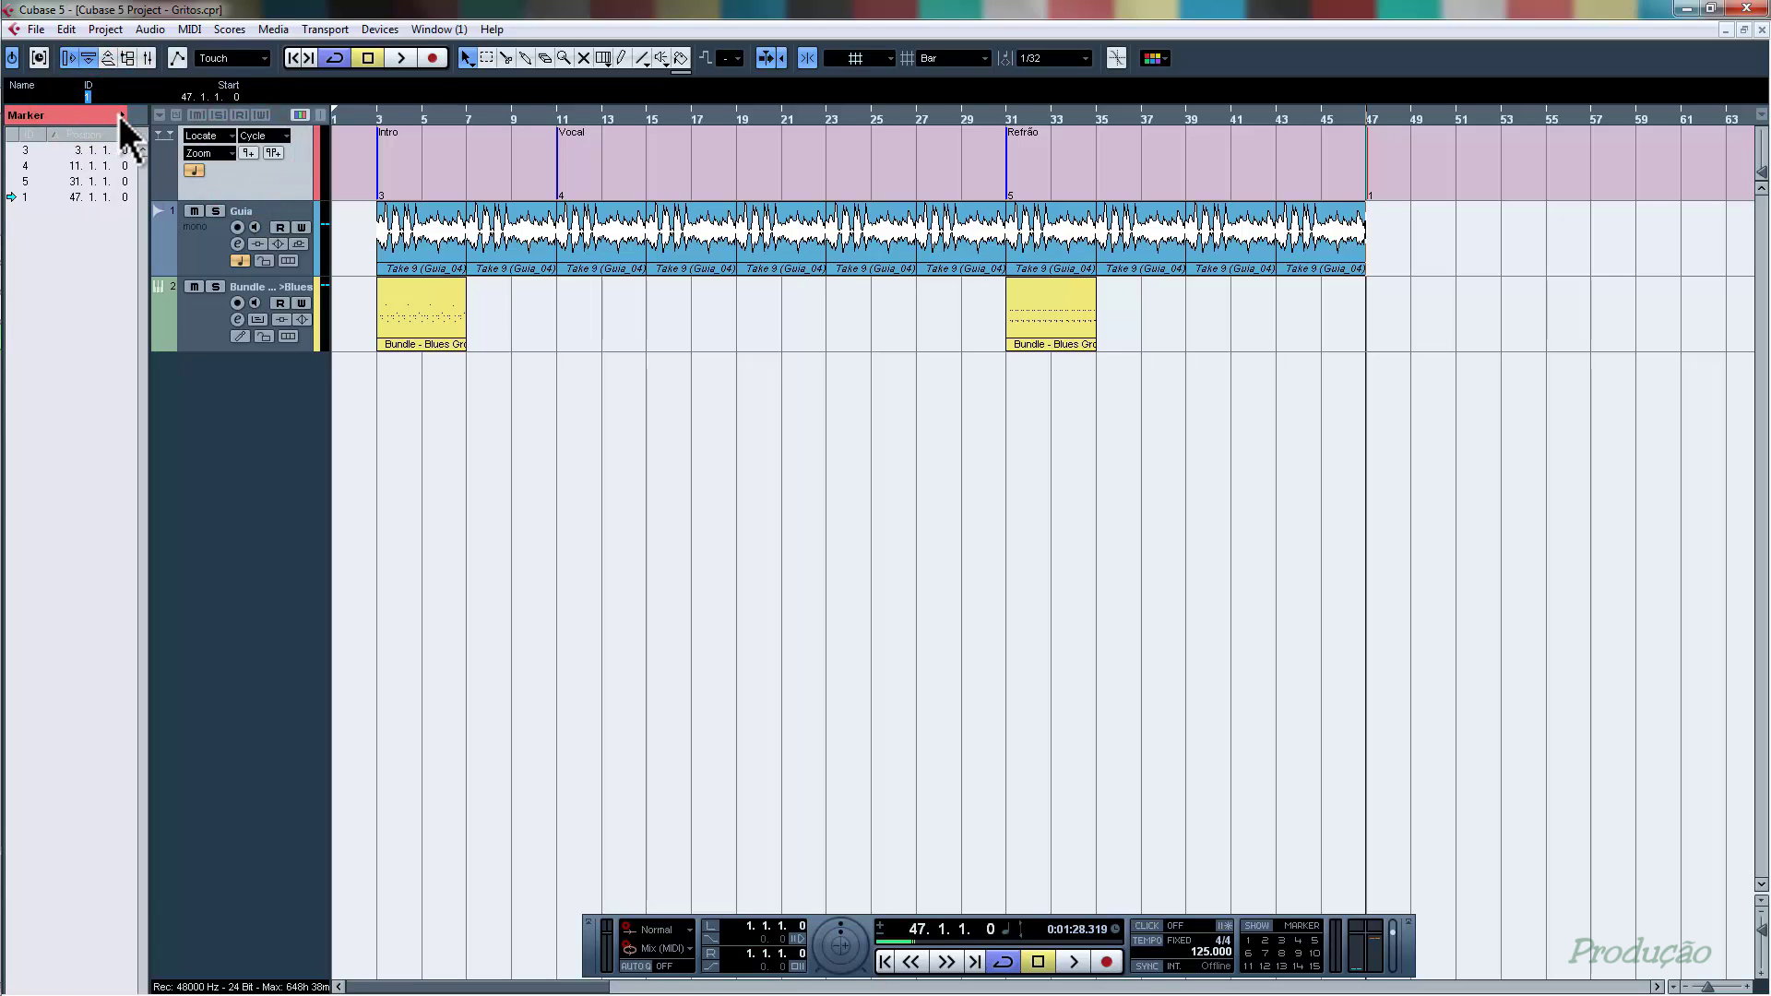
text(6)
key(Return)
key(Return)
click(980, 414)
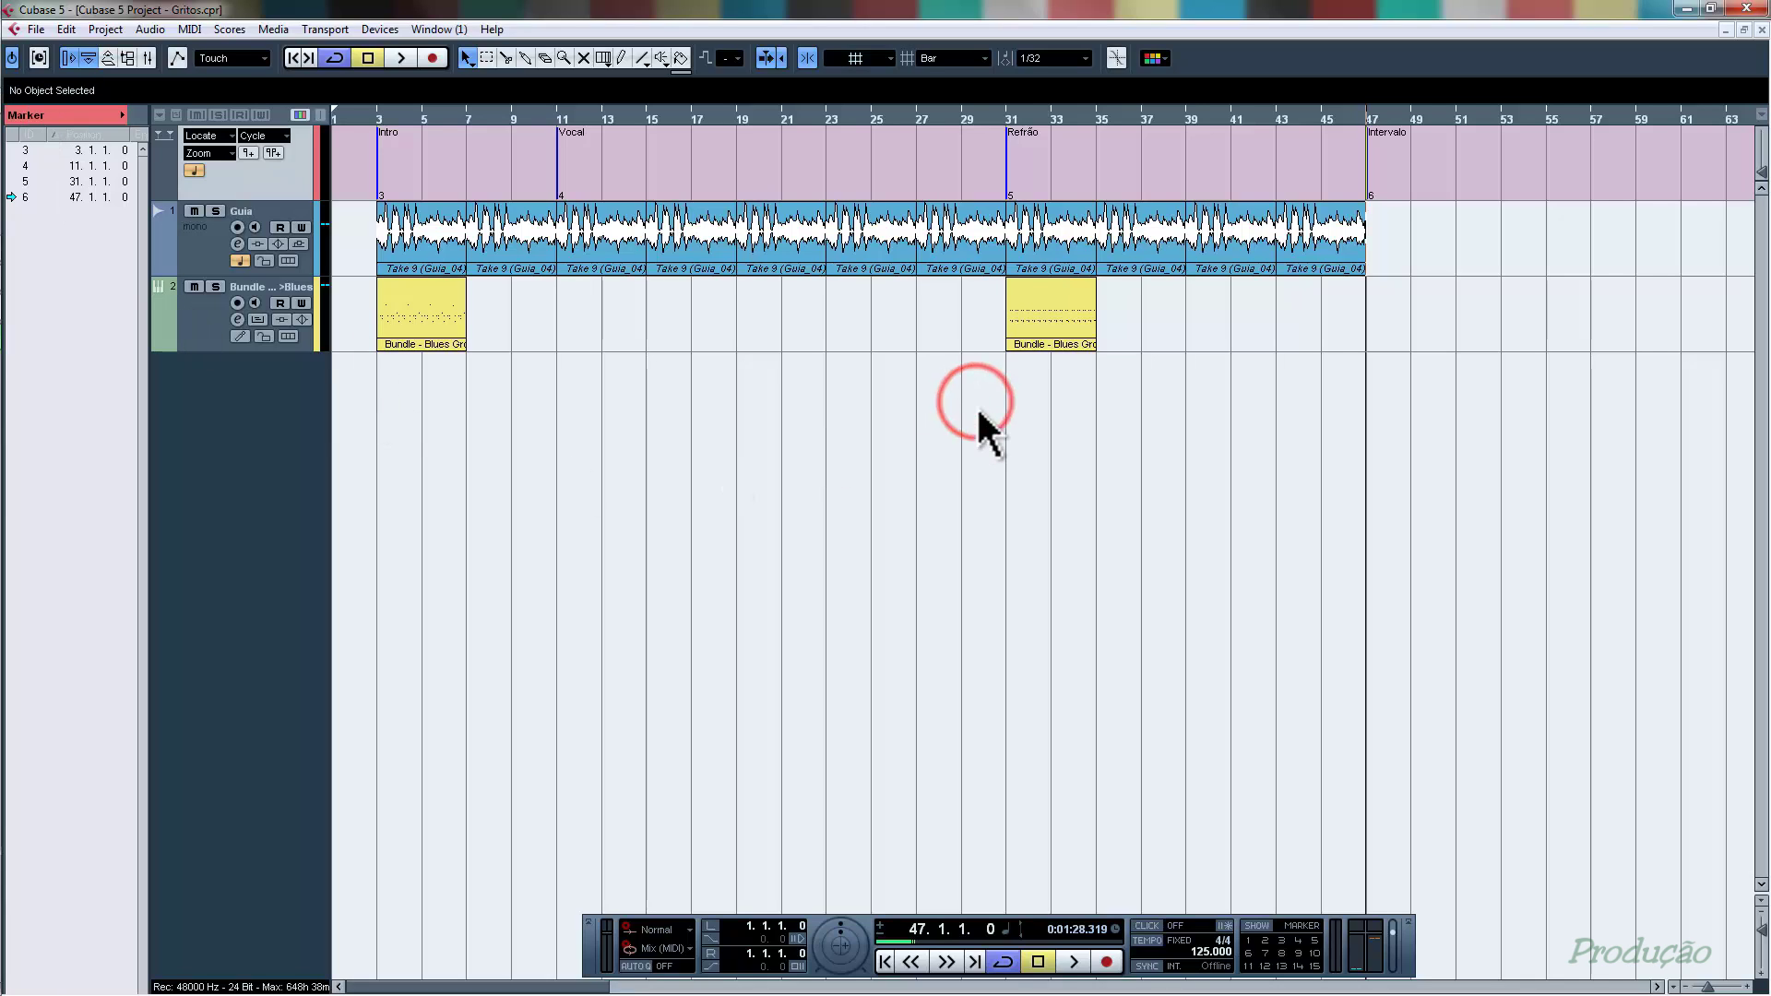
- Return the project cursor to the start, reduce the Marker track's height and select the Guia track
key(Home)
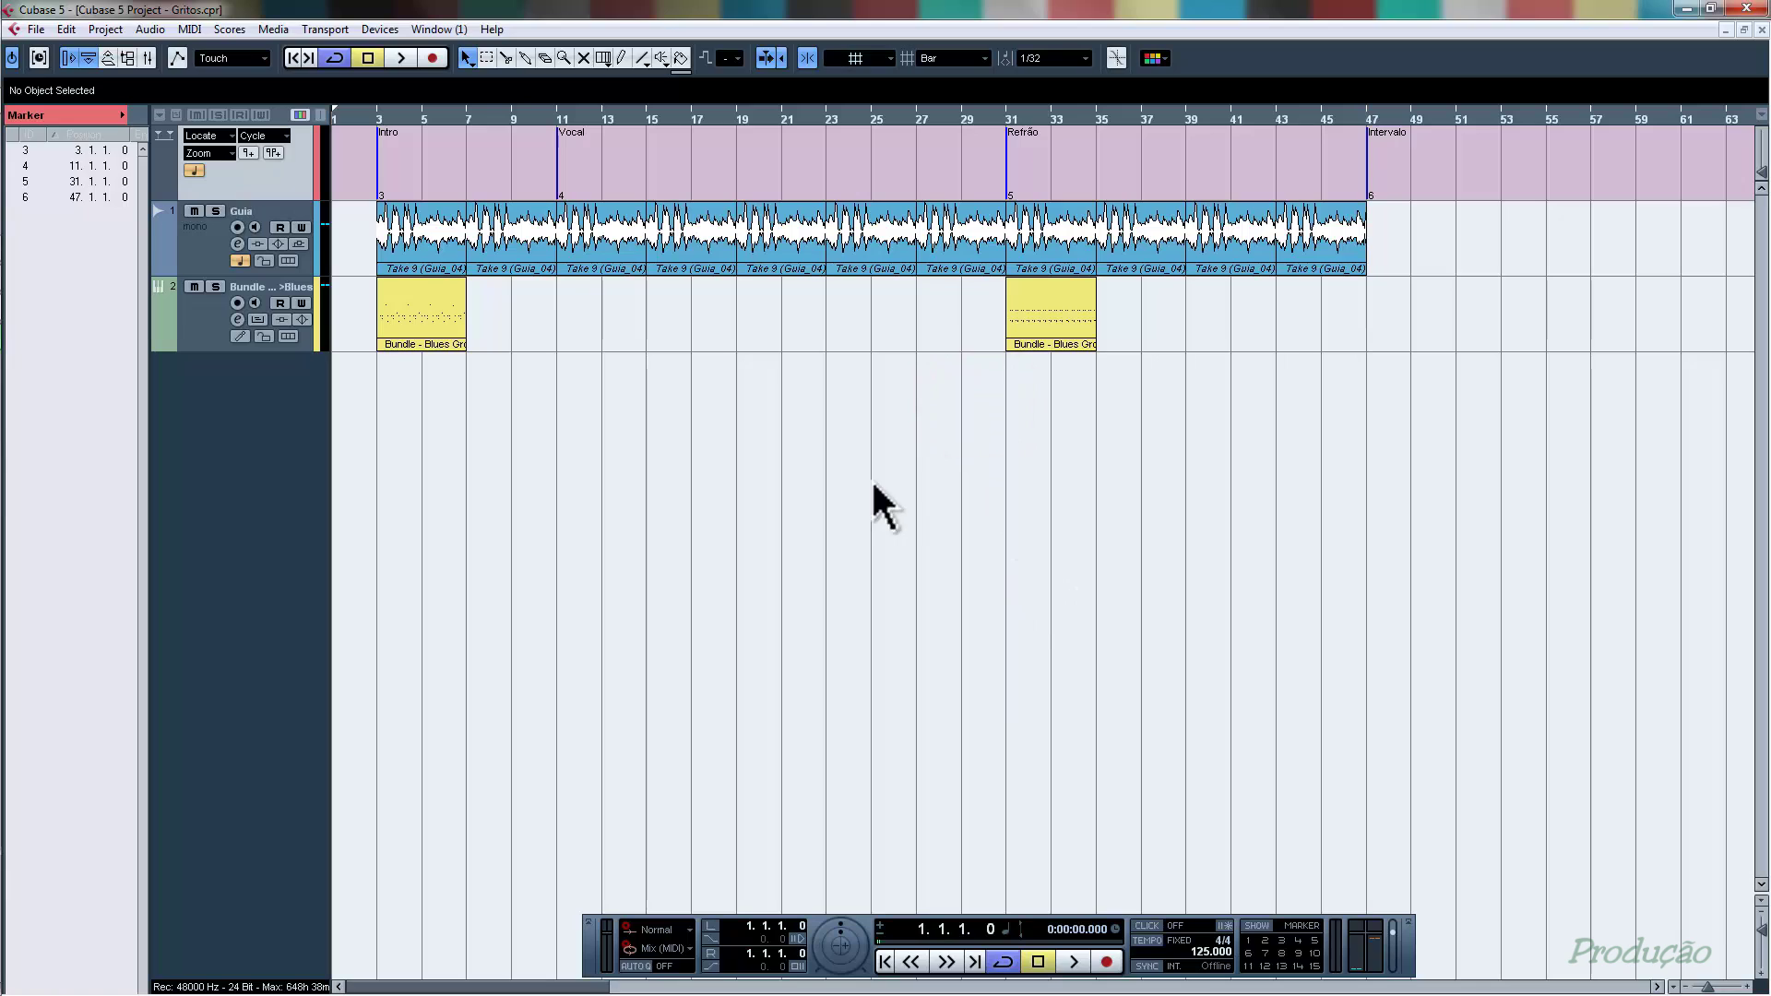
drag(285, 197, 281, 160)
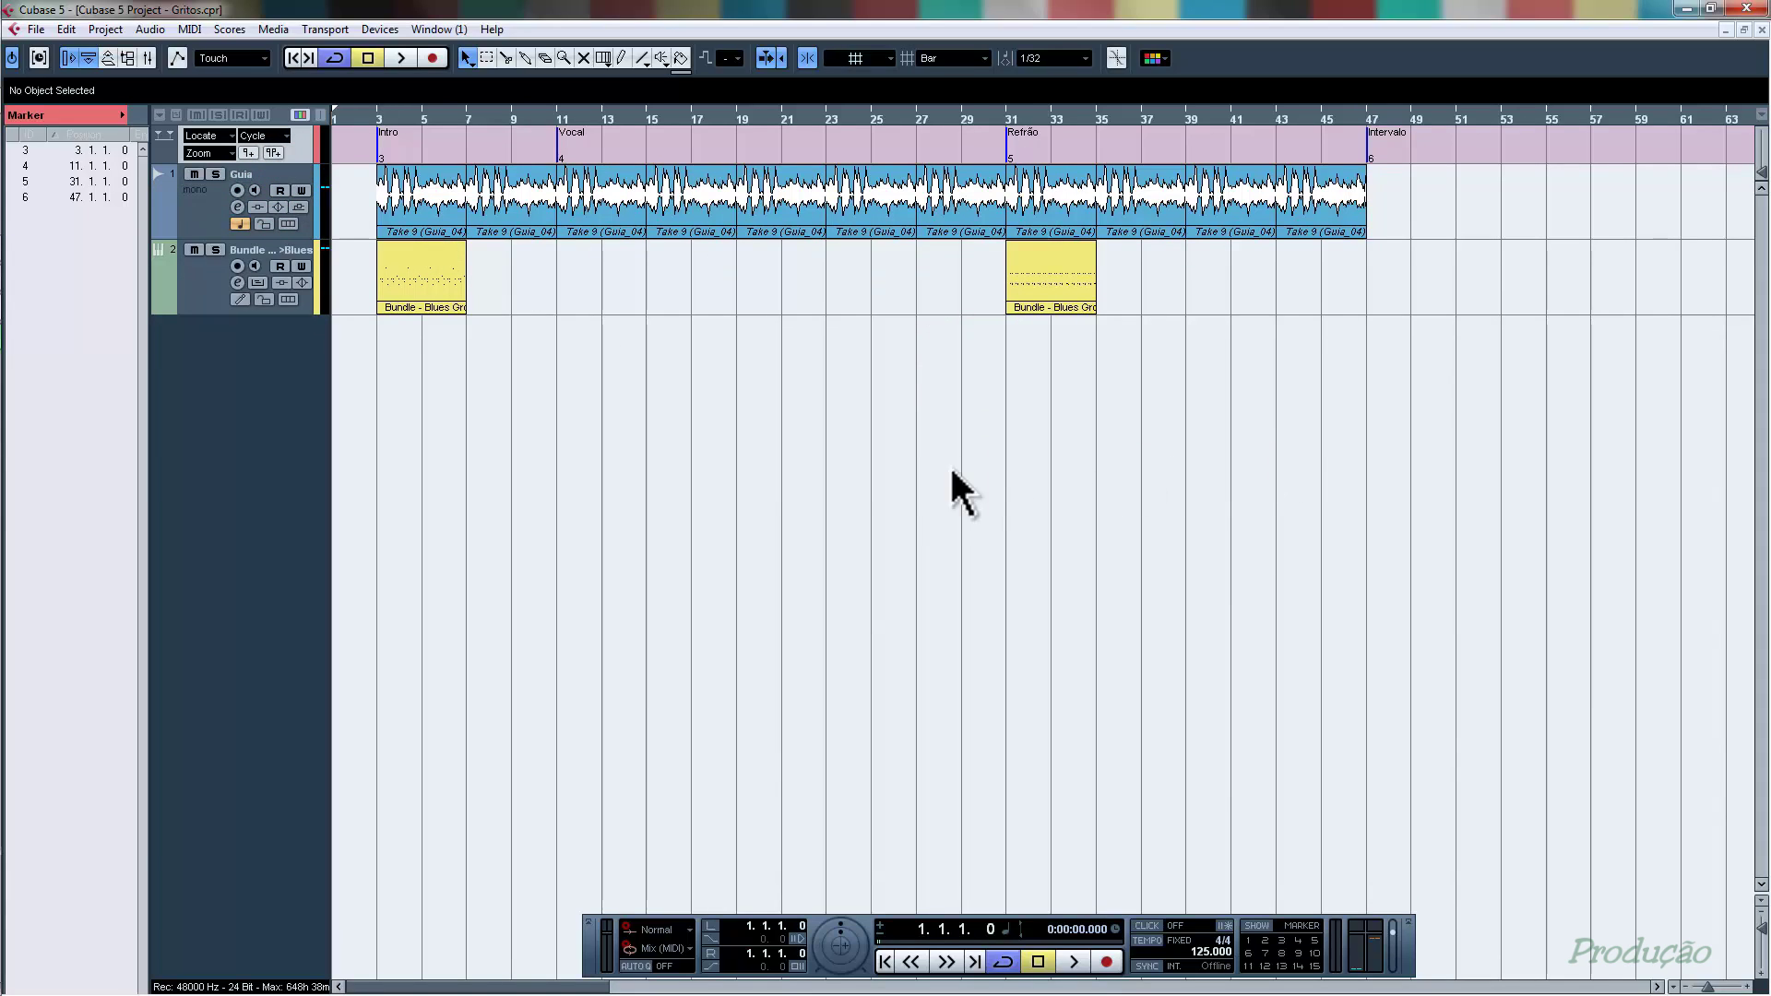
click(209, 213)
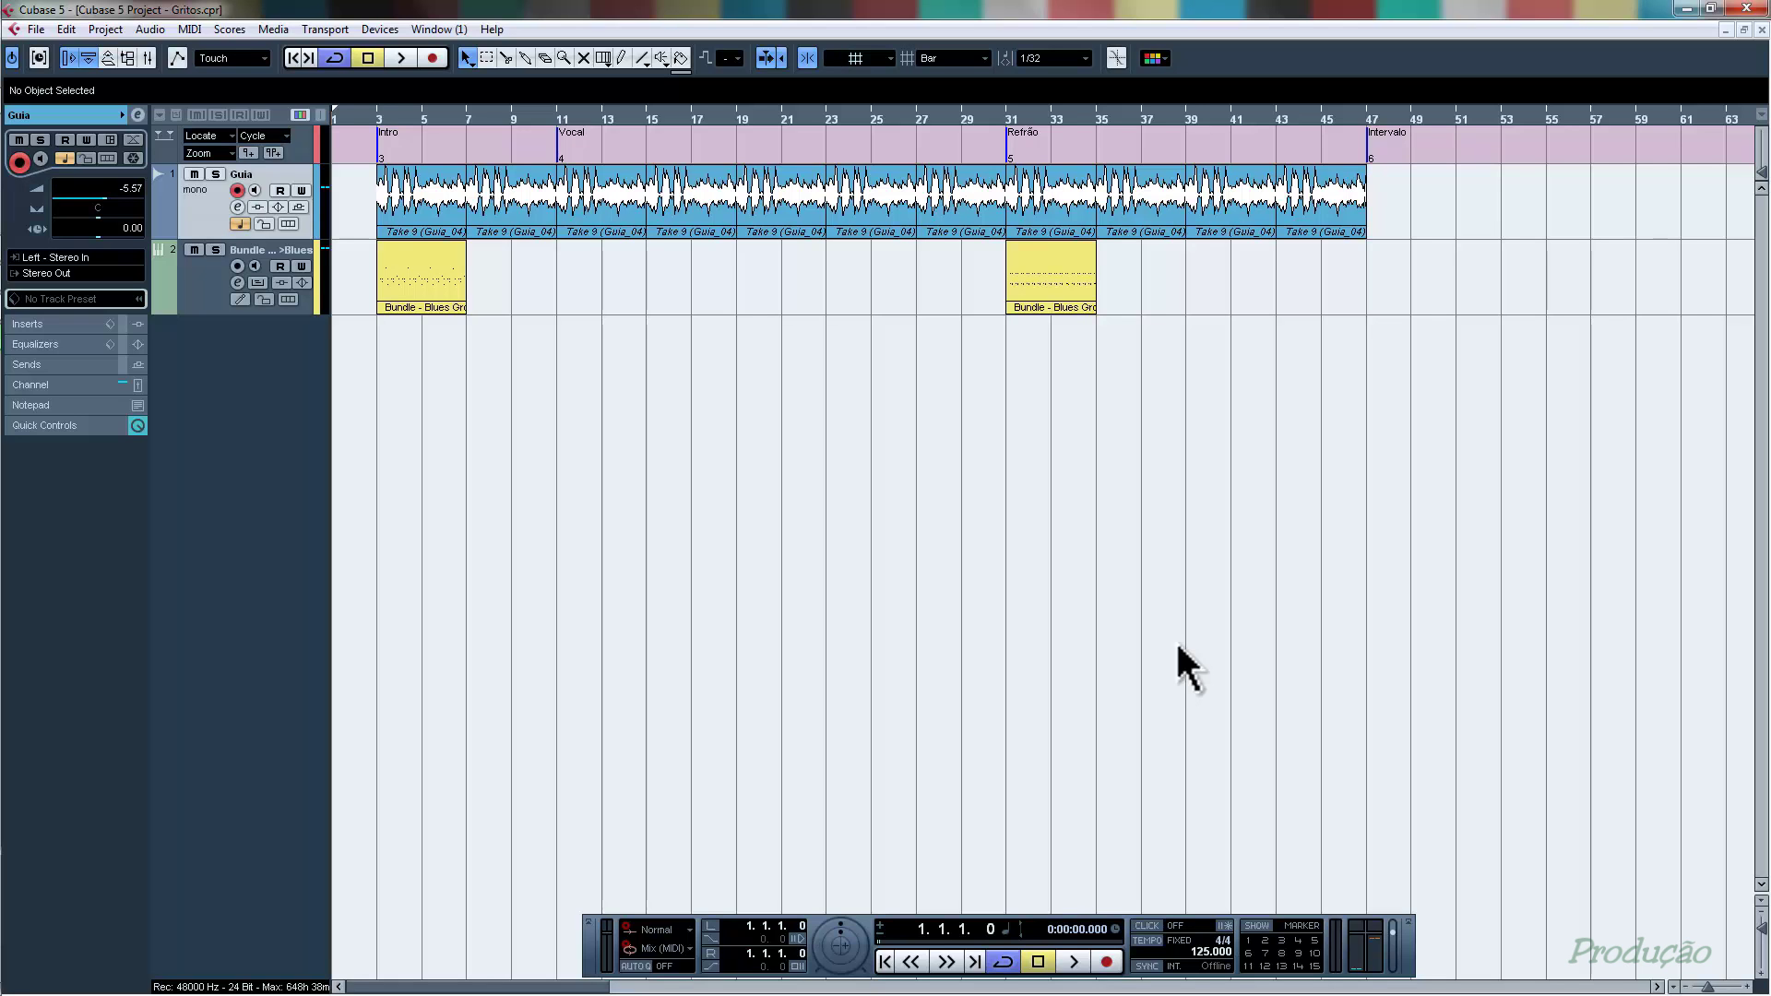
- Set the locator range from bar 20 to bar 27 and jump the cursor to its left and right locators
drag(816, 112, 868, 112)
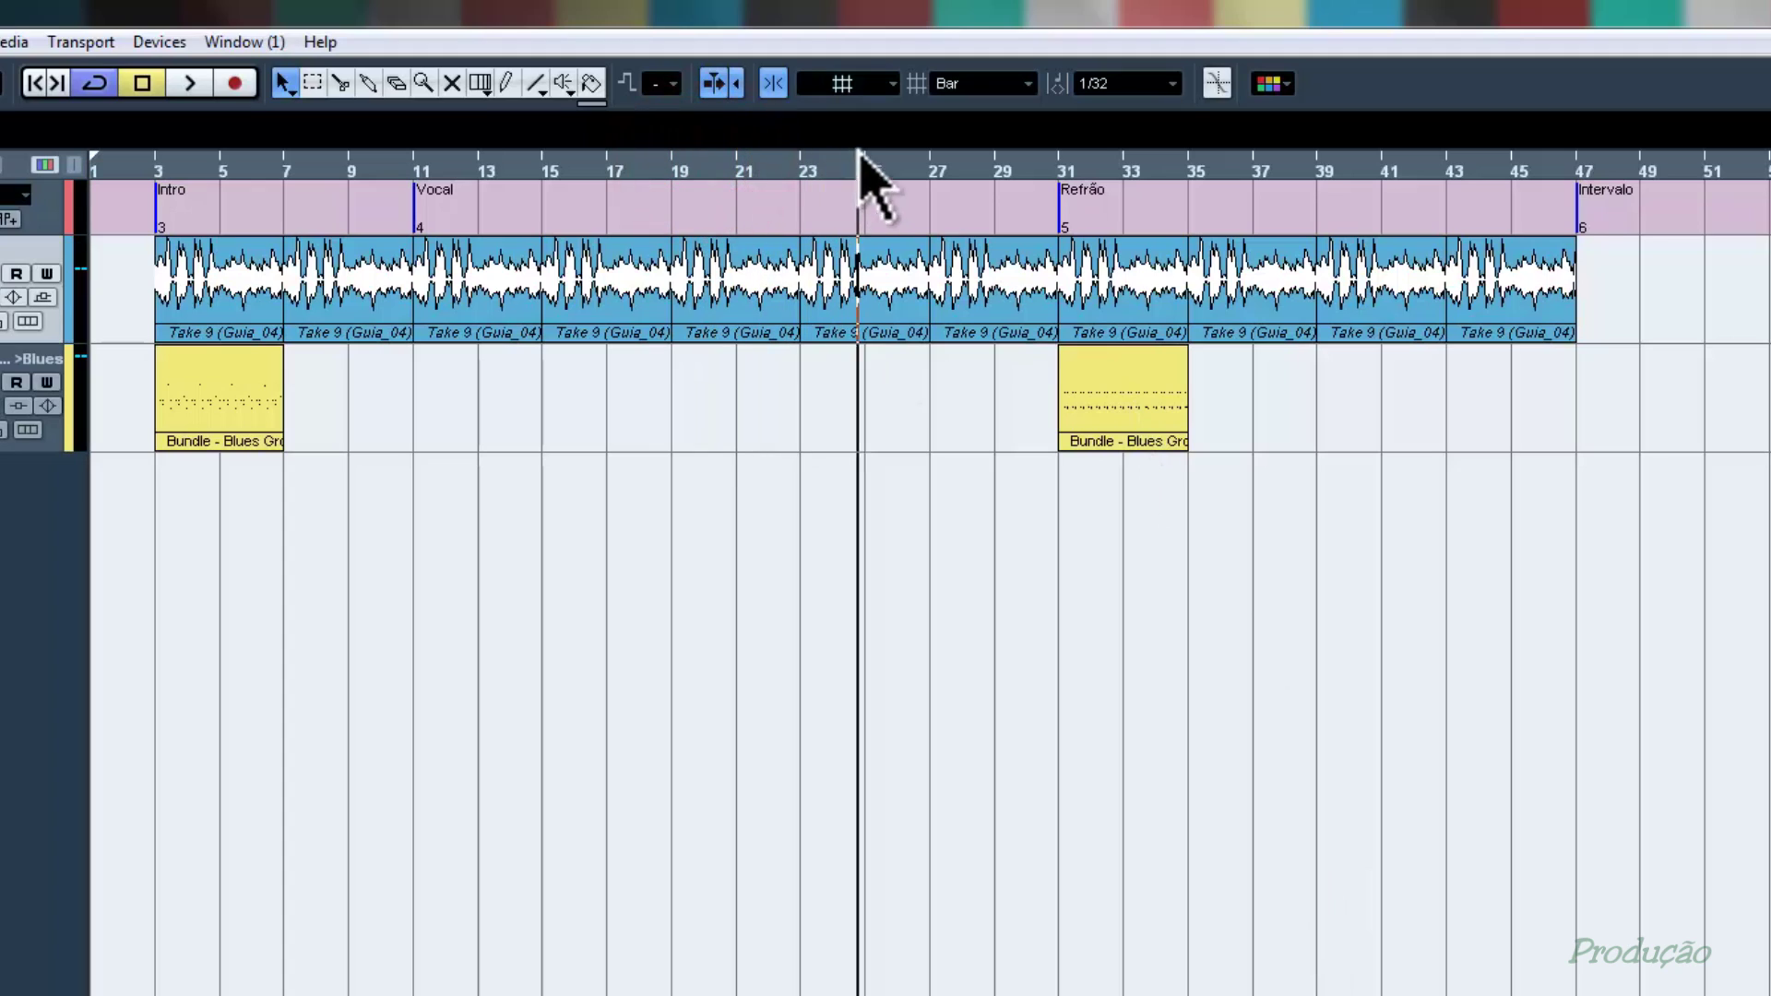
drag(707, 159, 927, 157)
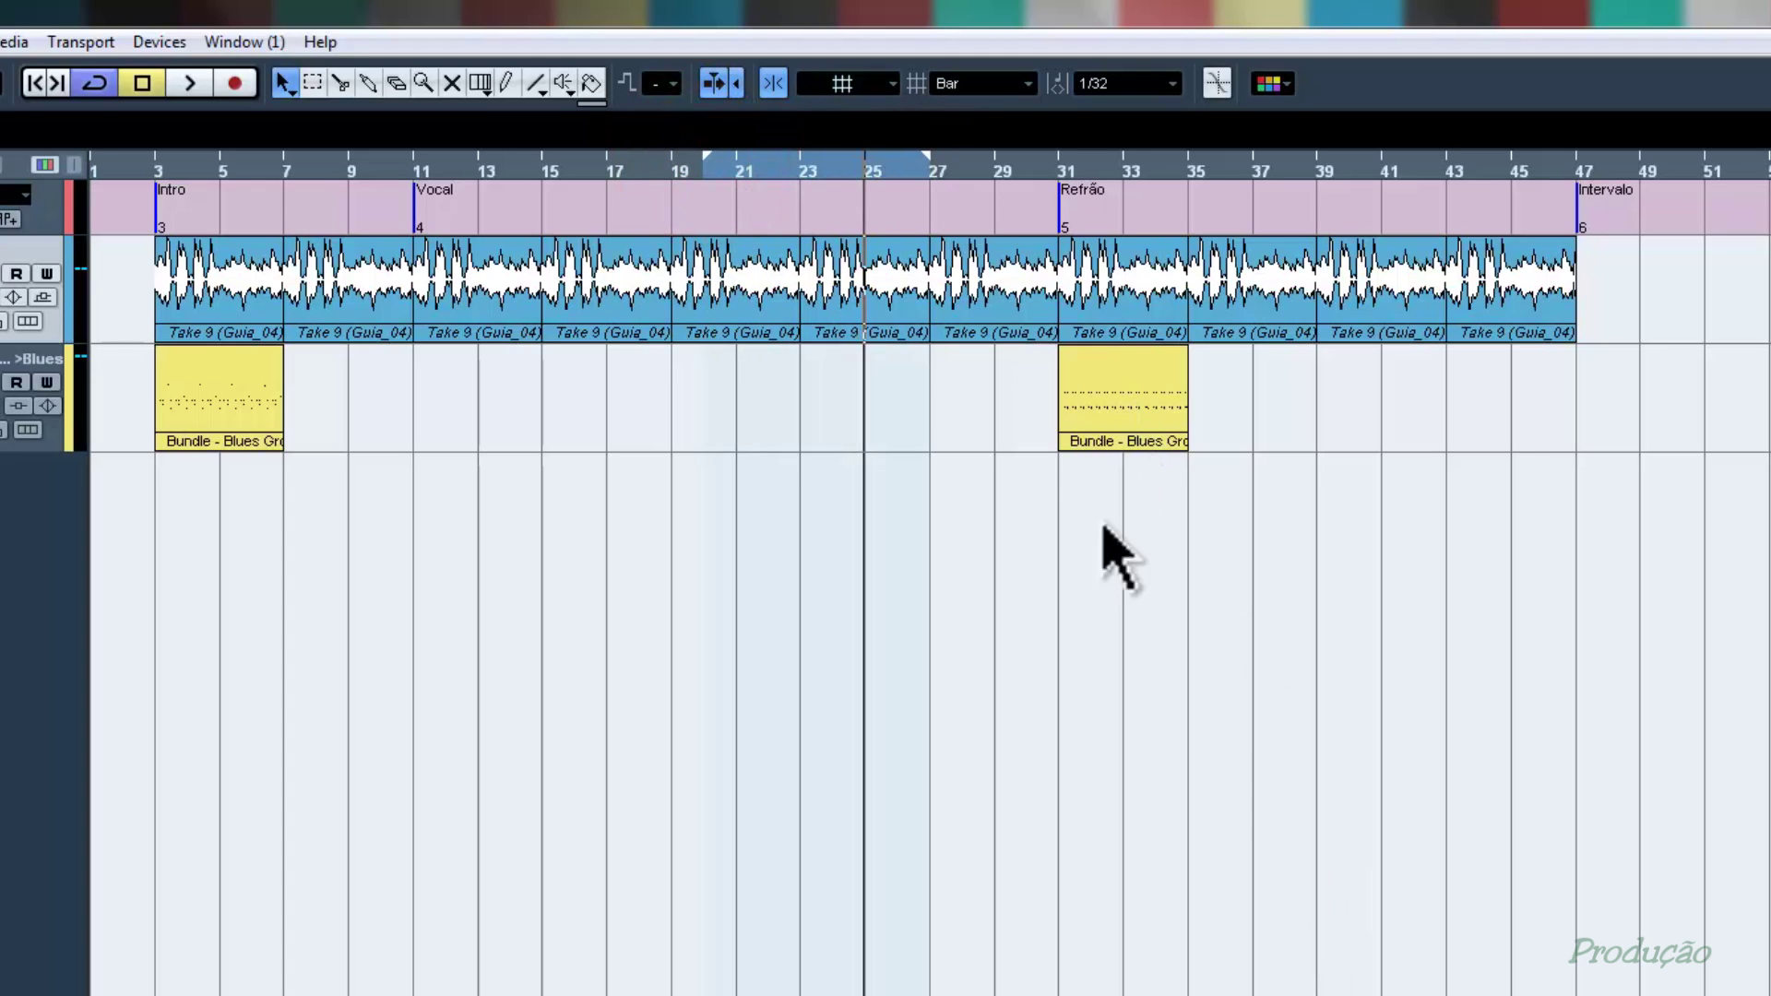
key(KP_1)
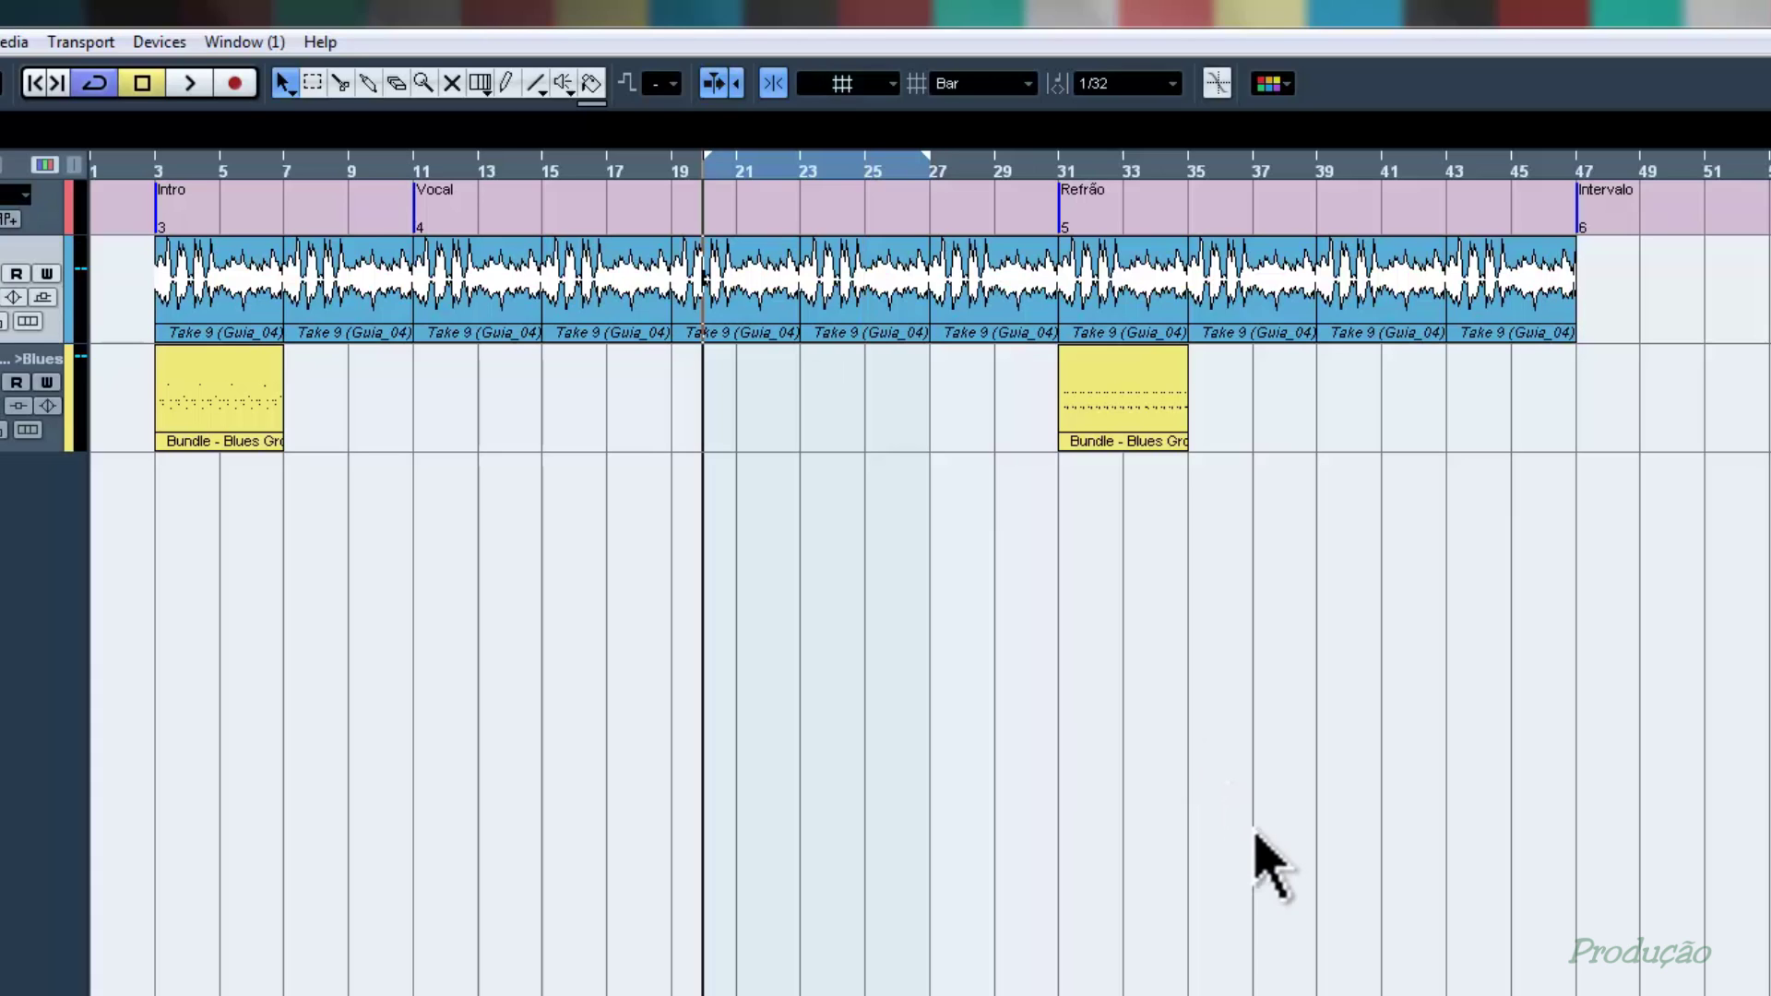
key(KP_2)
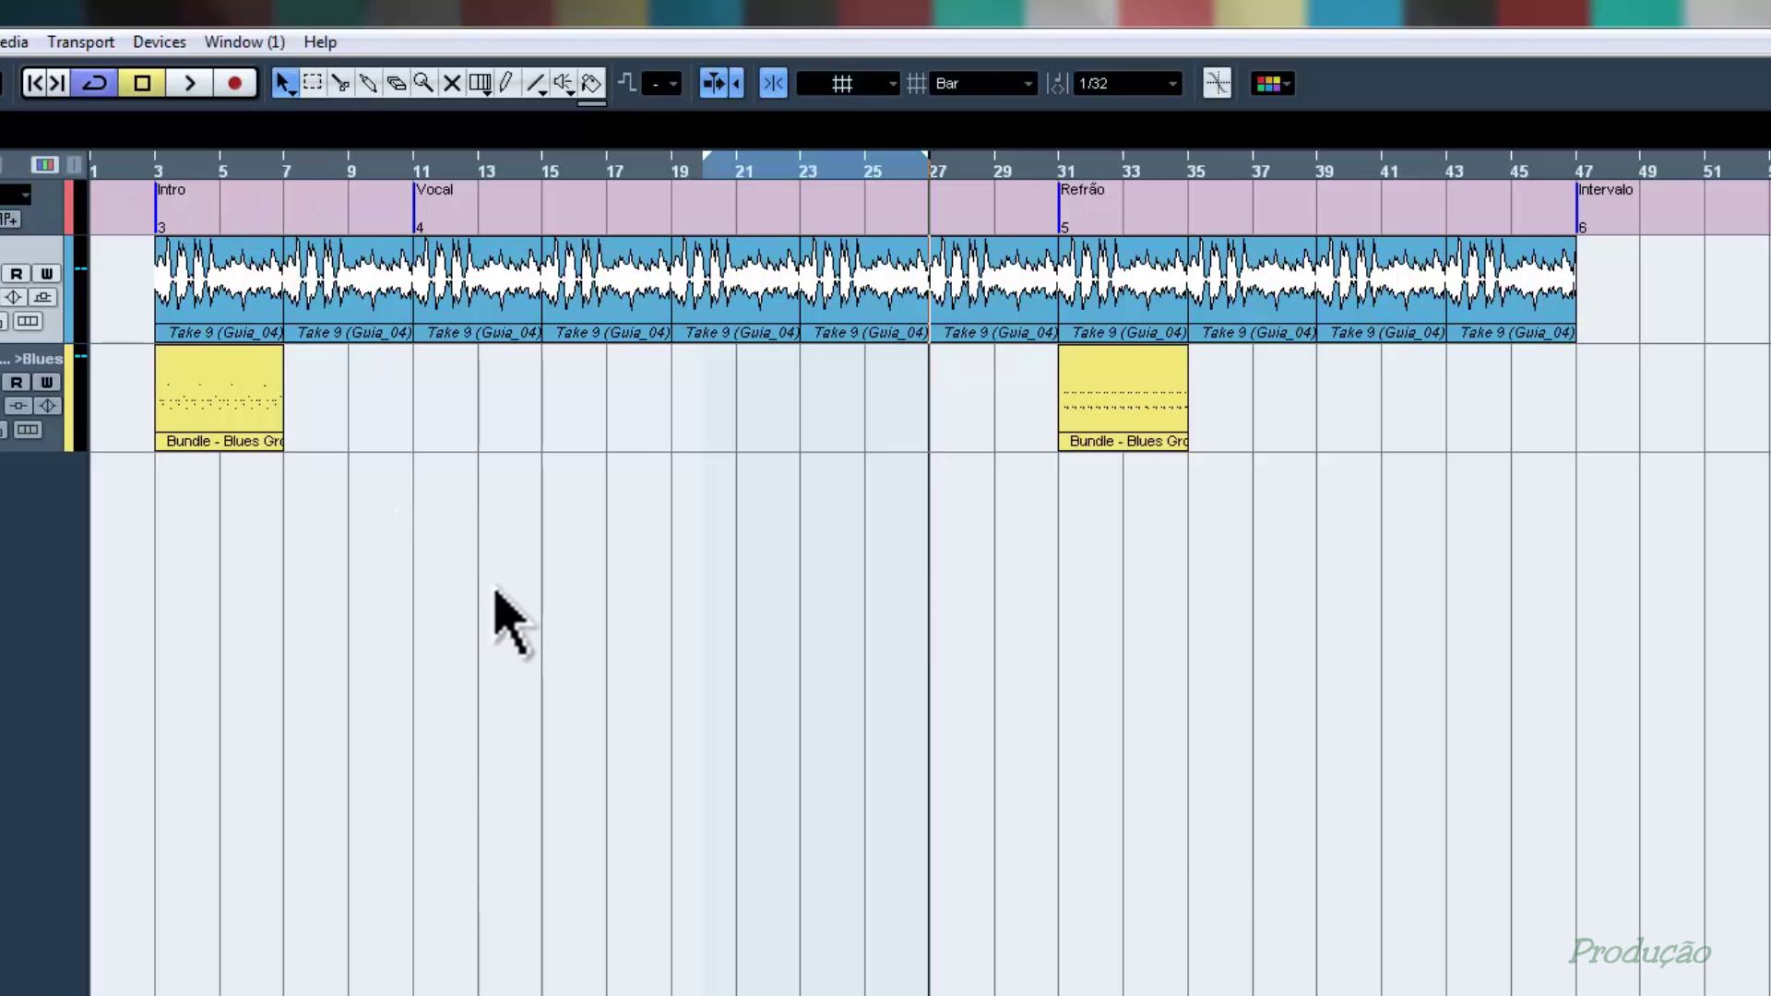
- Jump the project cursor through markers 3, 4, 5 and 6 in turn
key(KP_3)
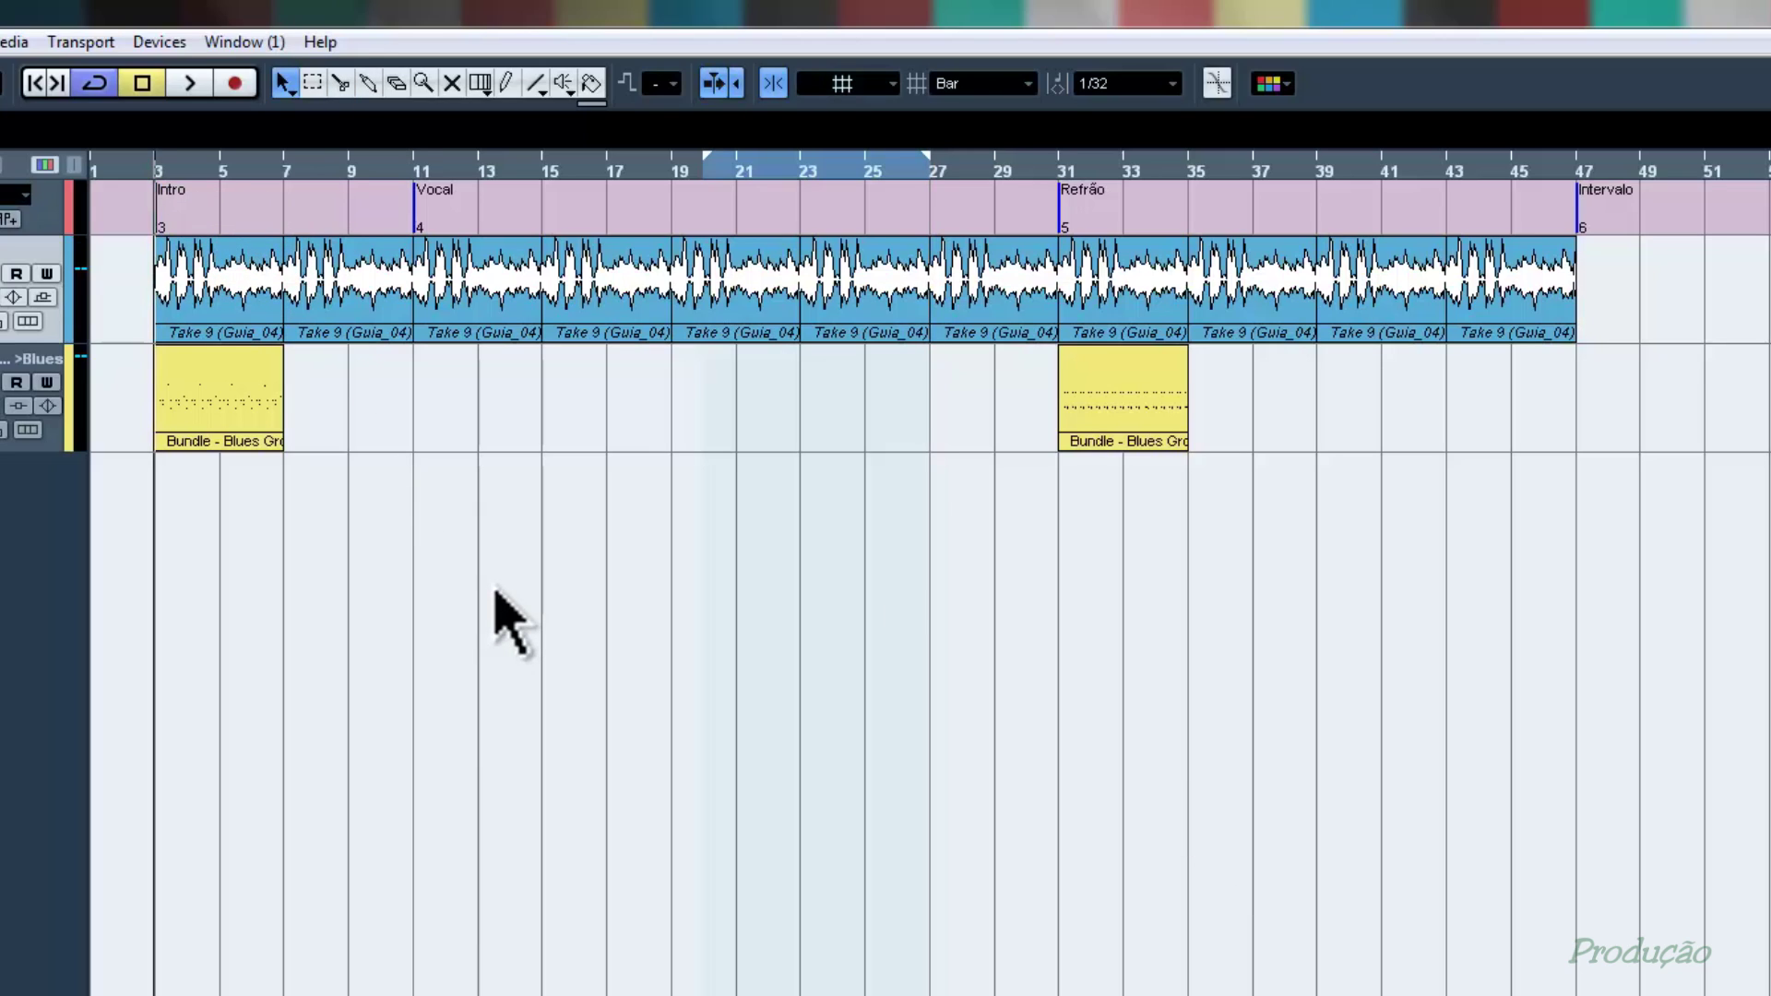
key(KP_4)
key(KP_5)
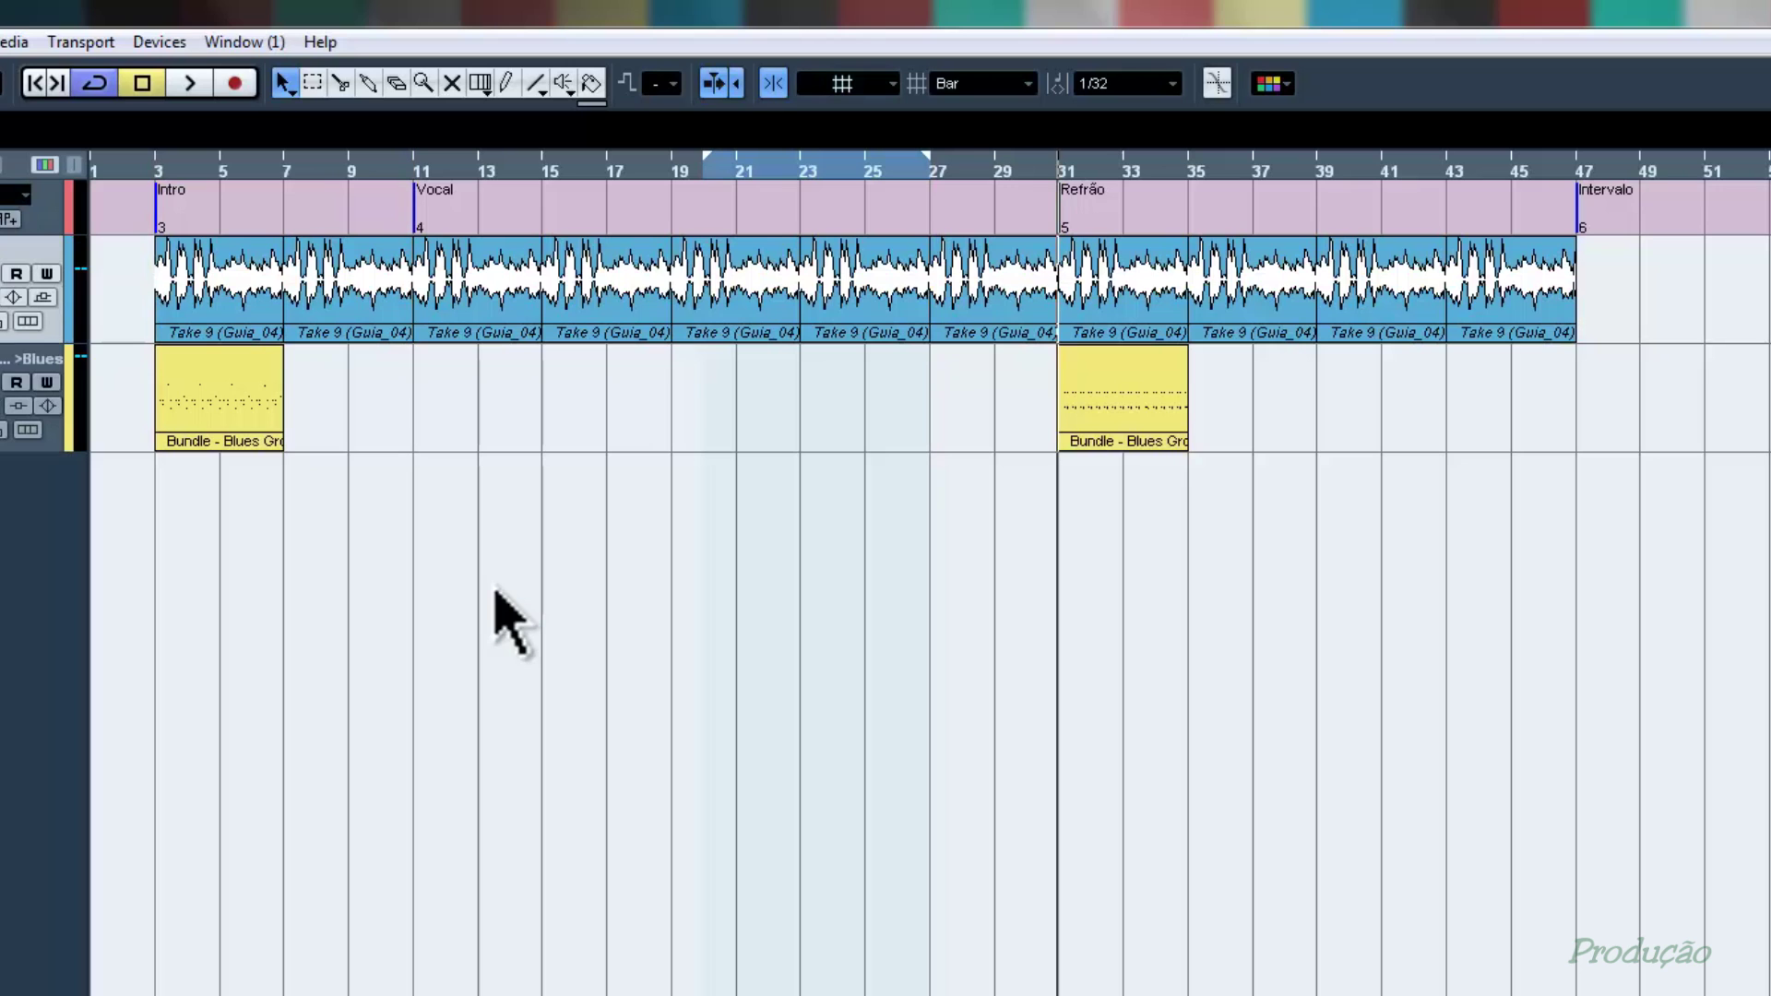
key(KP_6)
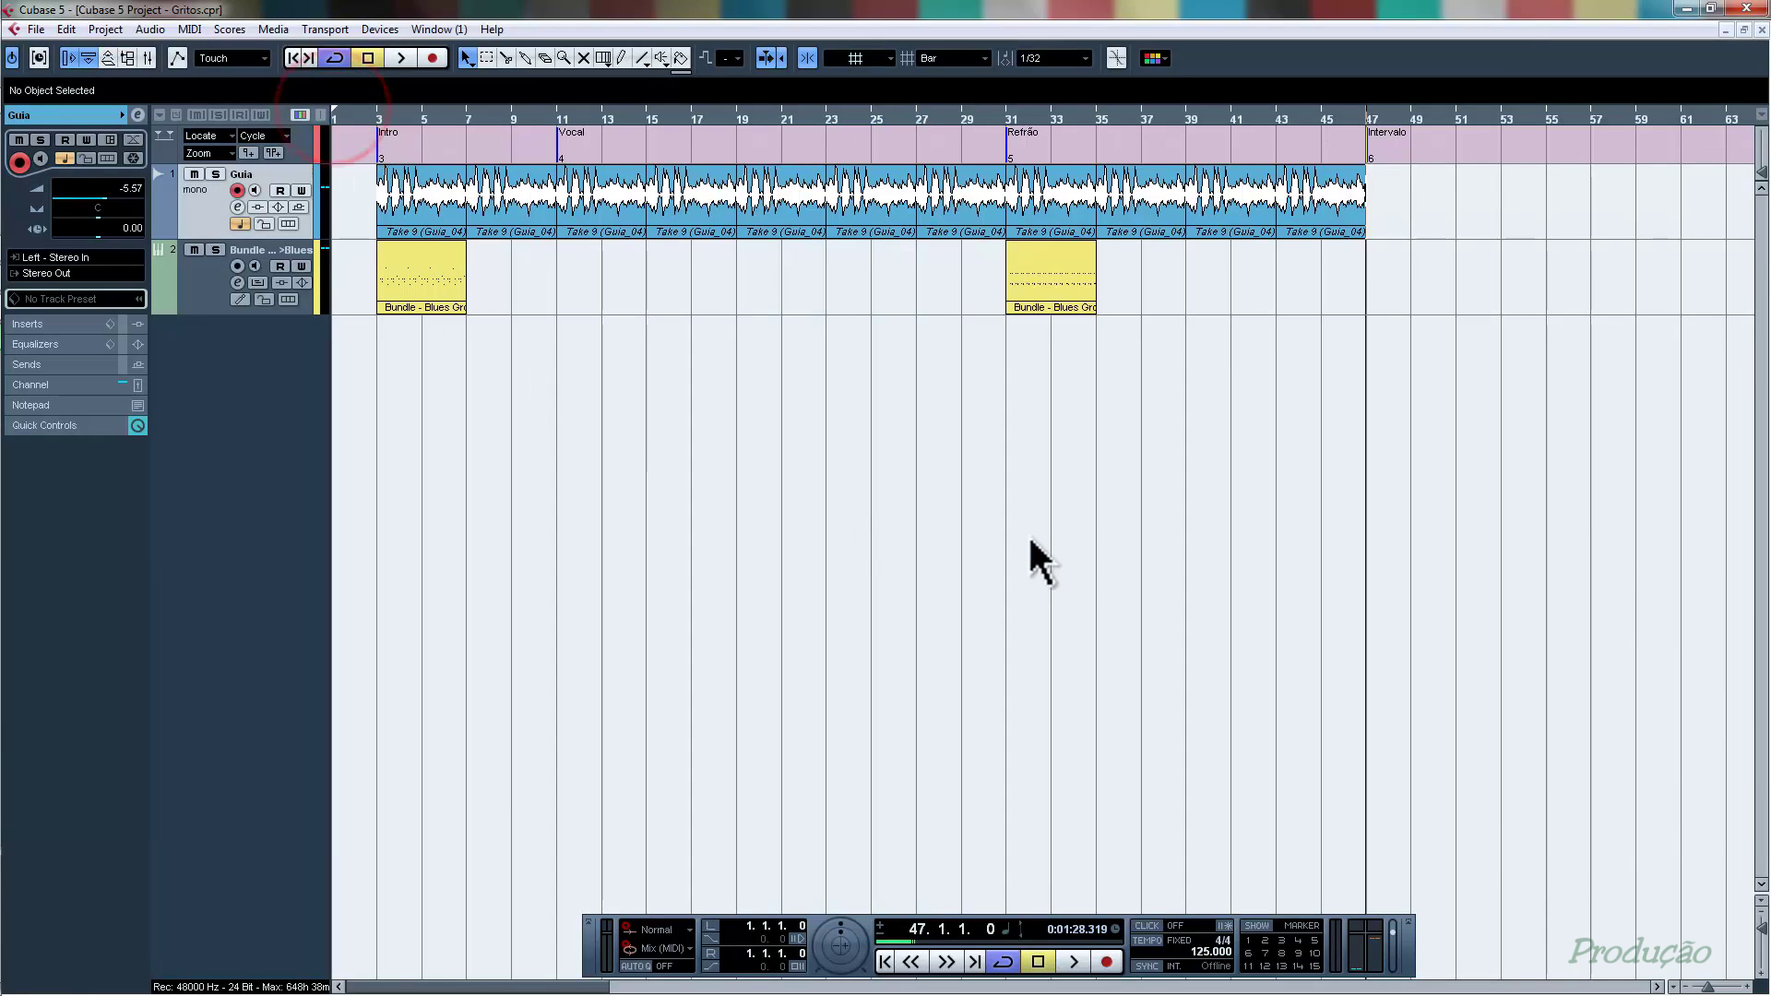
- Hide the event info line and return the project cursor to the start of the project
key(ctrl+i)
key(KP_Decimal)
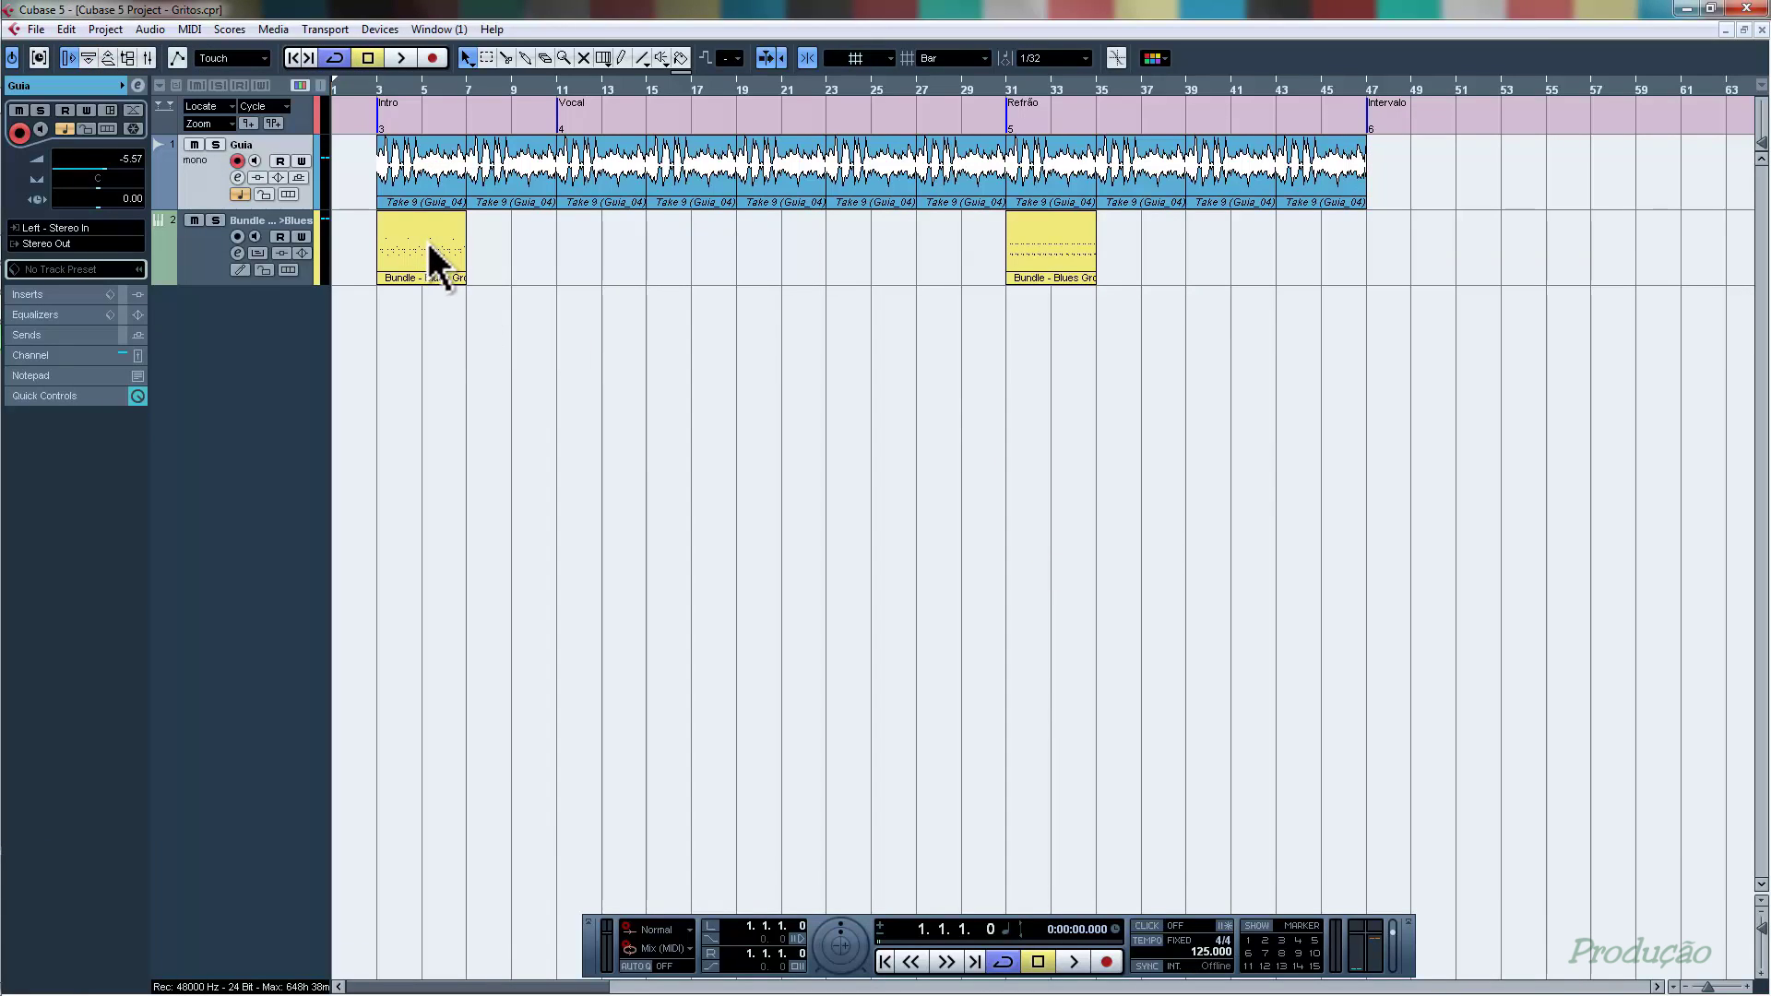
- Copy the Blues Groove MIDI part at bar 3 to bar 7 and open the copy in the Key Editor
drag(428, 242, 519, 247)
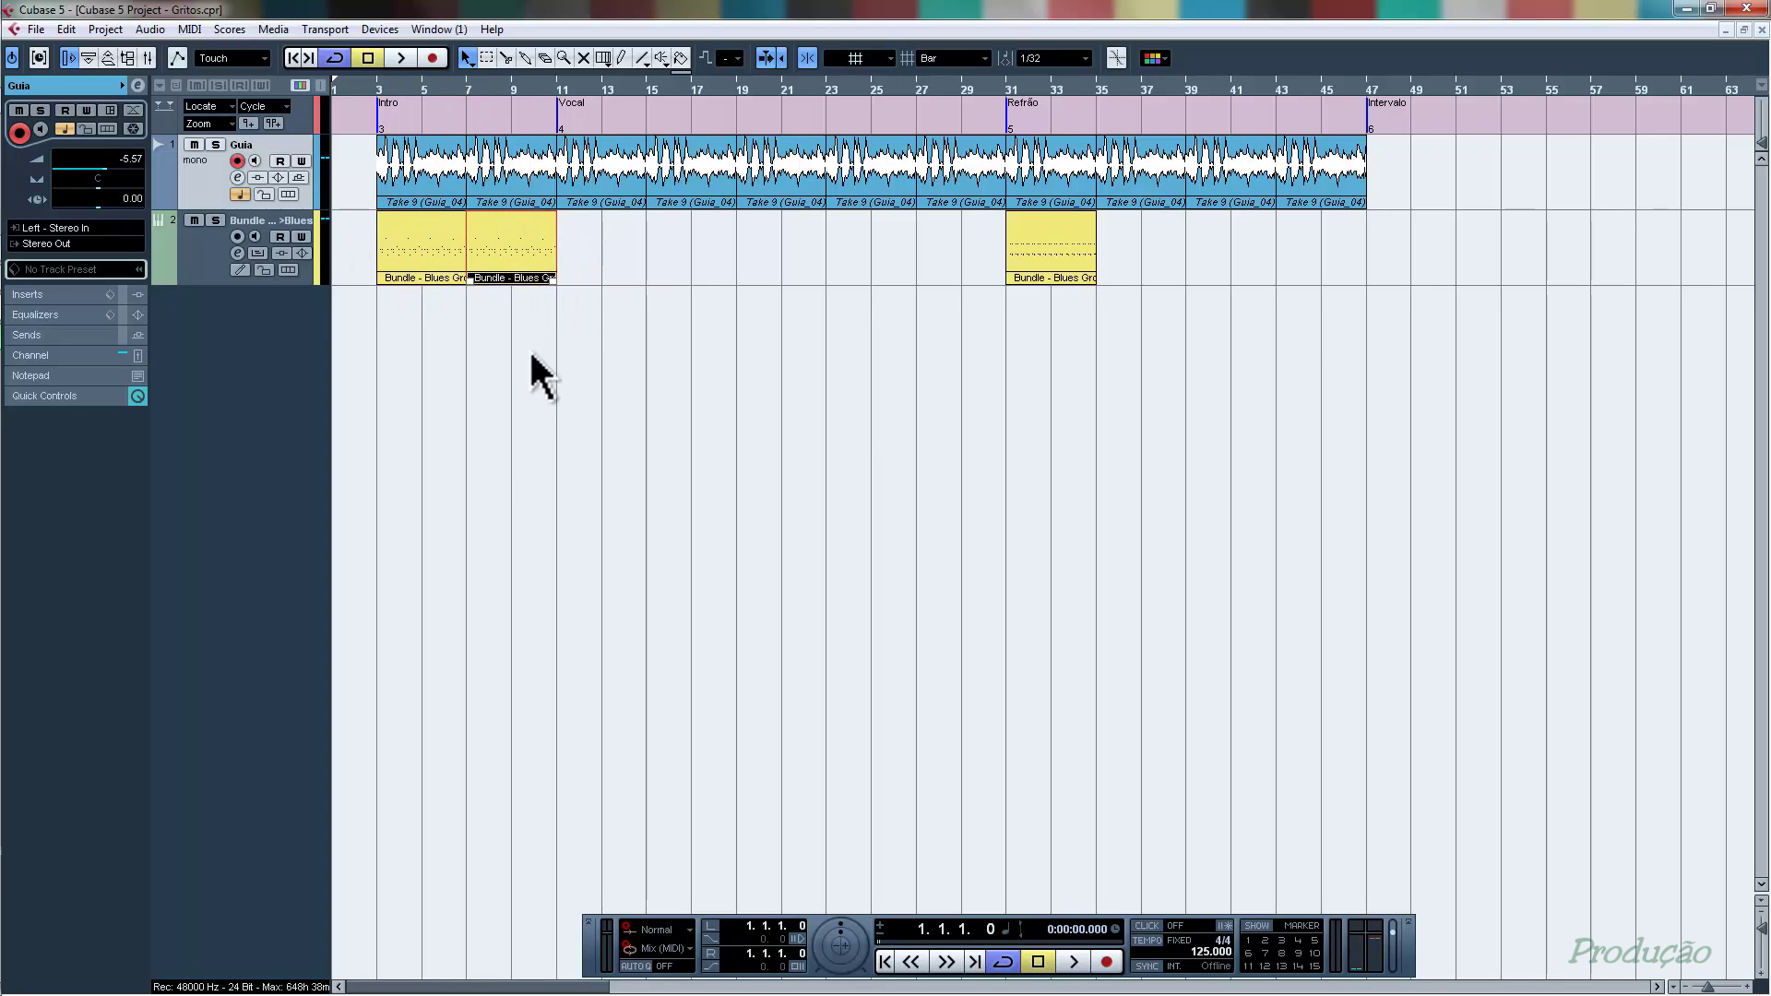
double_click(518, 237)
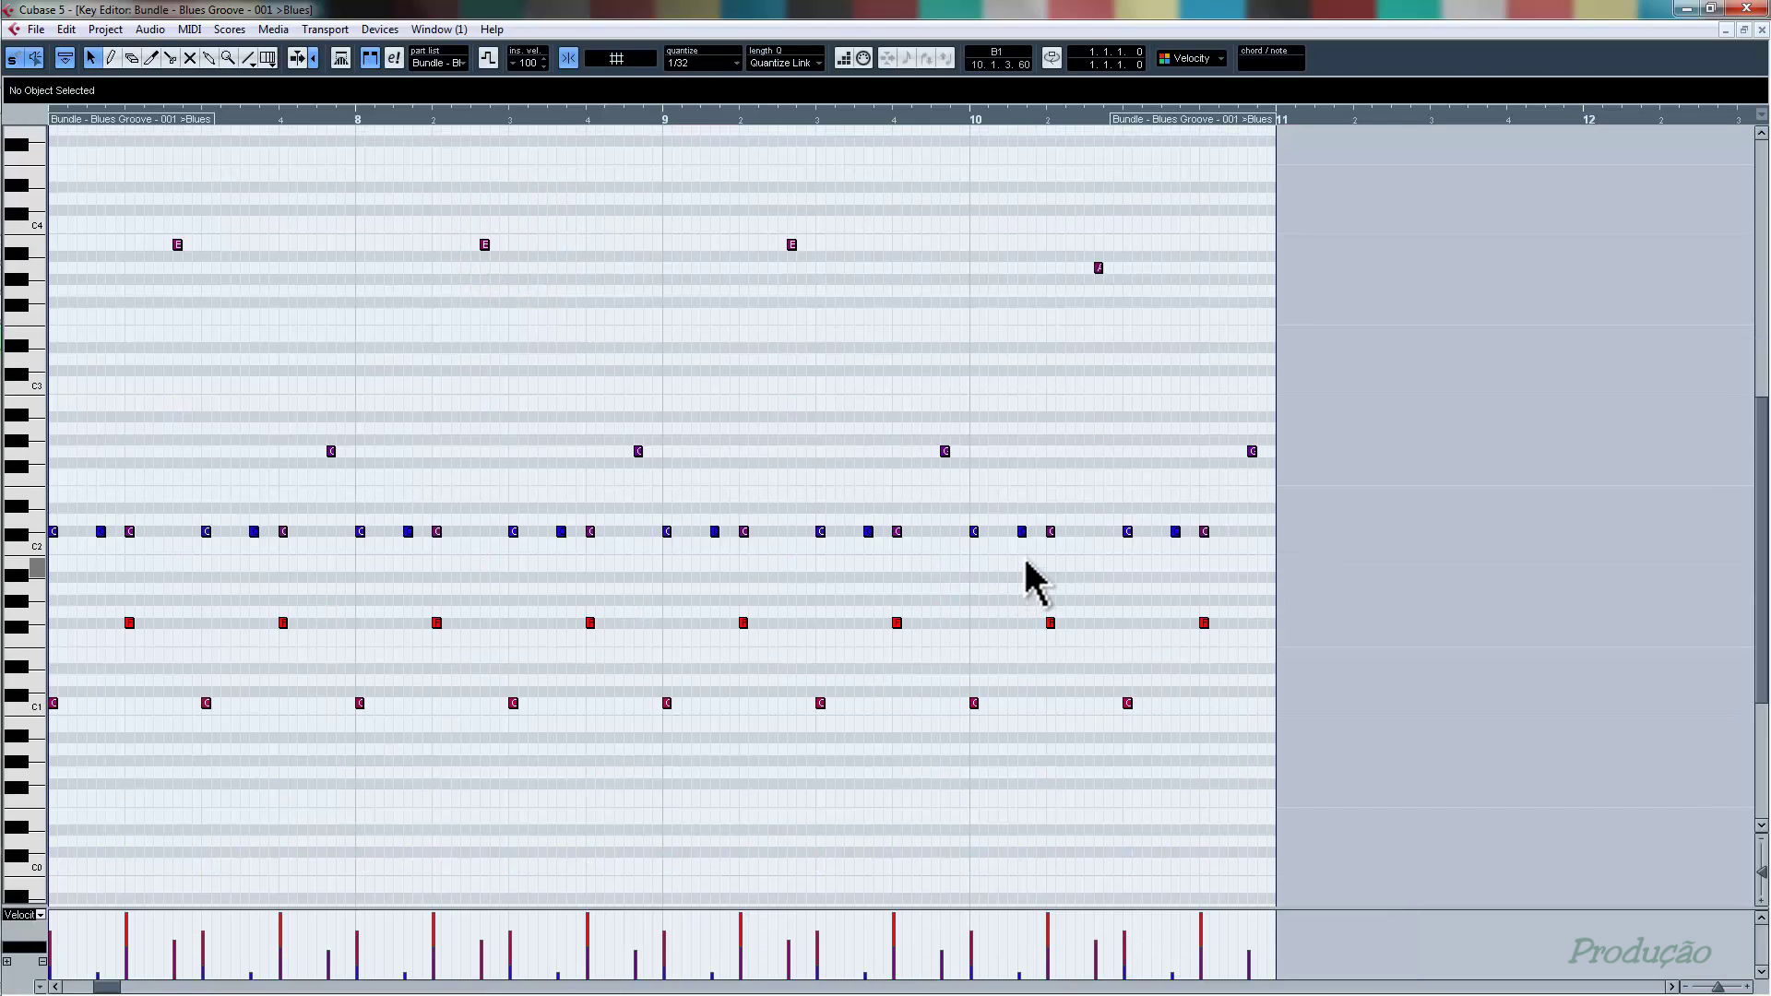
scroll(1026, 560, up, 3)
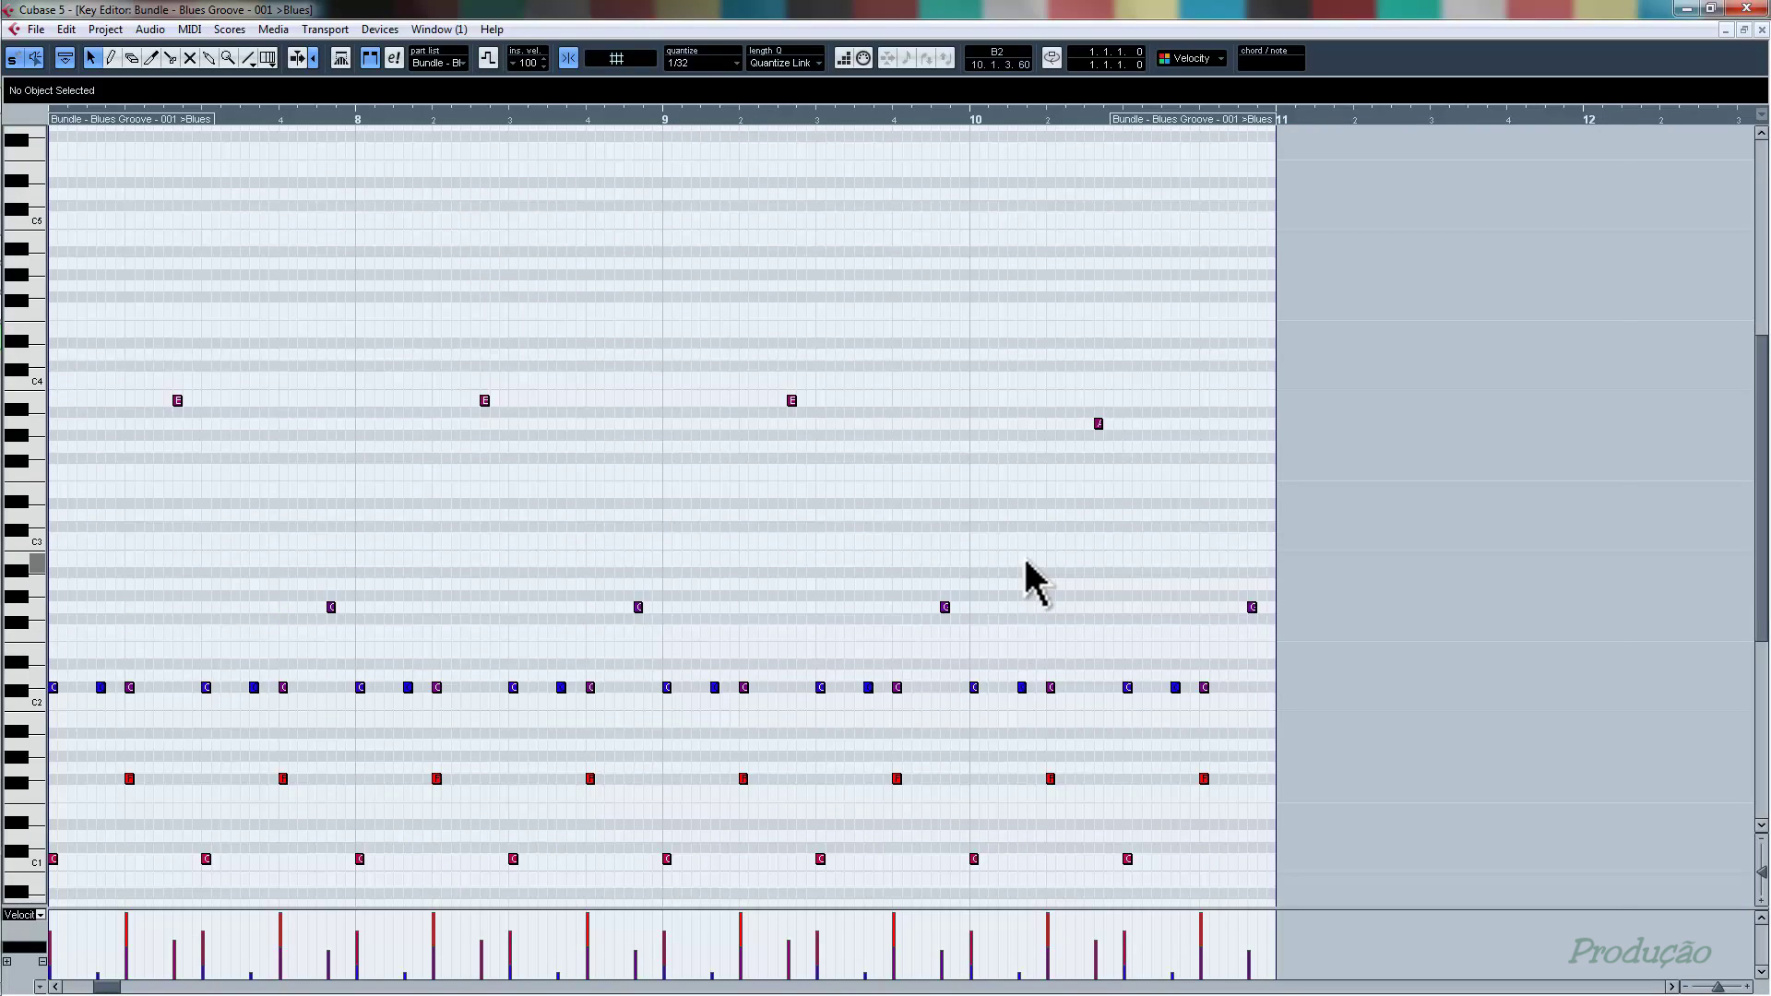
- Delete all the hi-hat and snare notes in the last two beats of bar 10, keeping the kick on beat 3
scroll(1026, 581, left, 3)
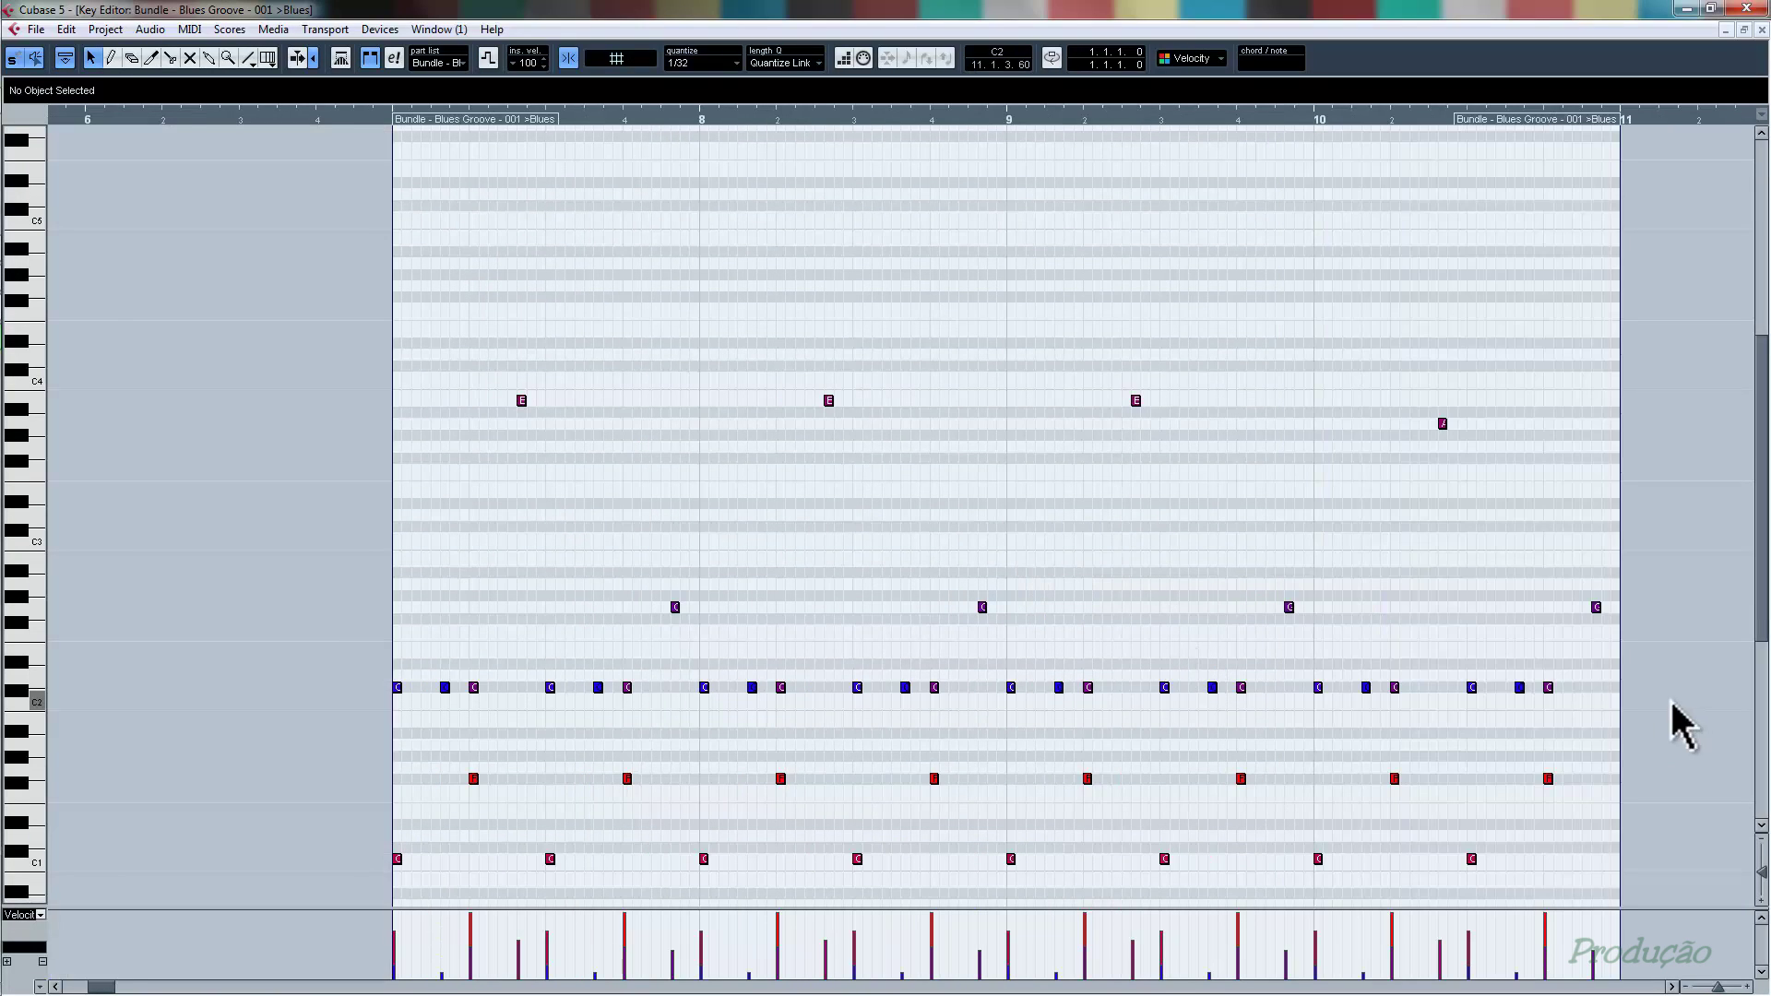
drag(1451, 839, 1530, 886)
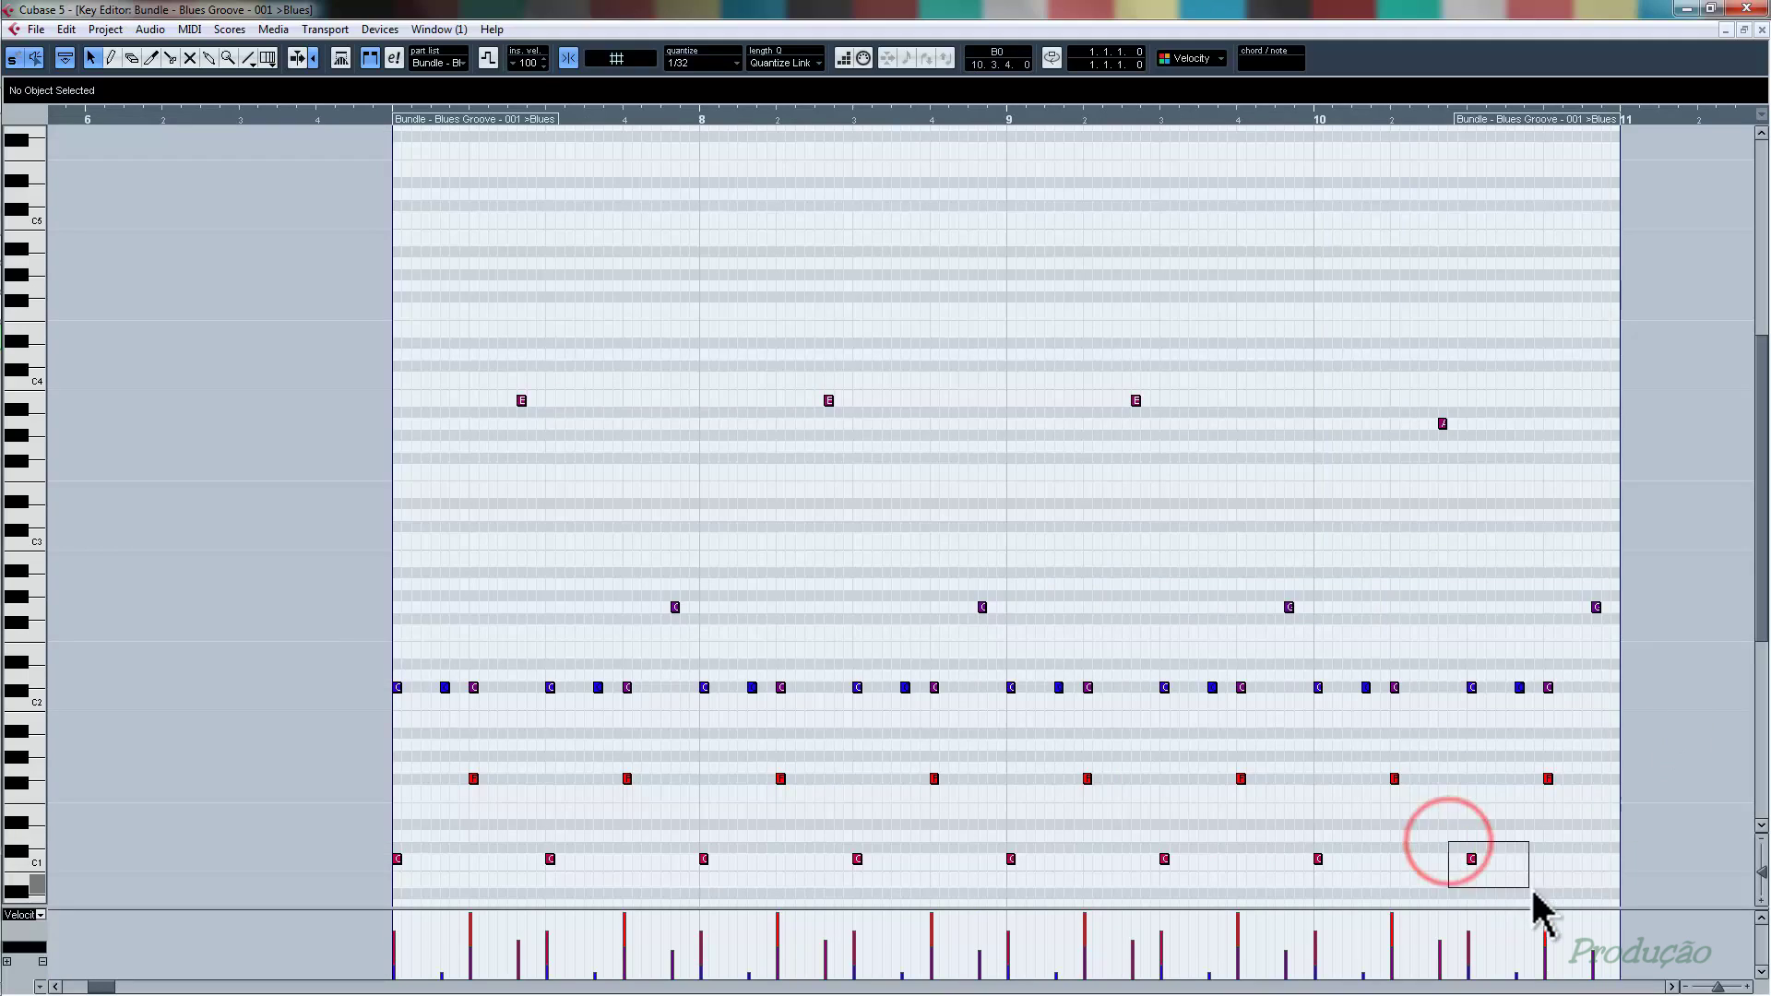
drag(1425, 840, 1504, 872)
click(1502, 799)
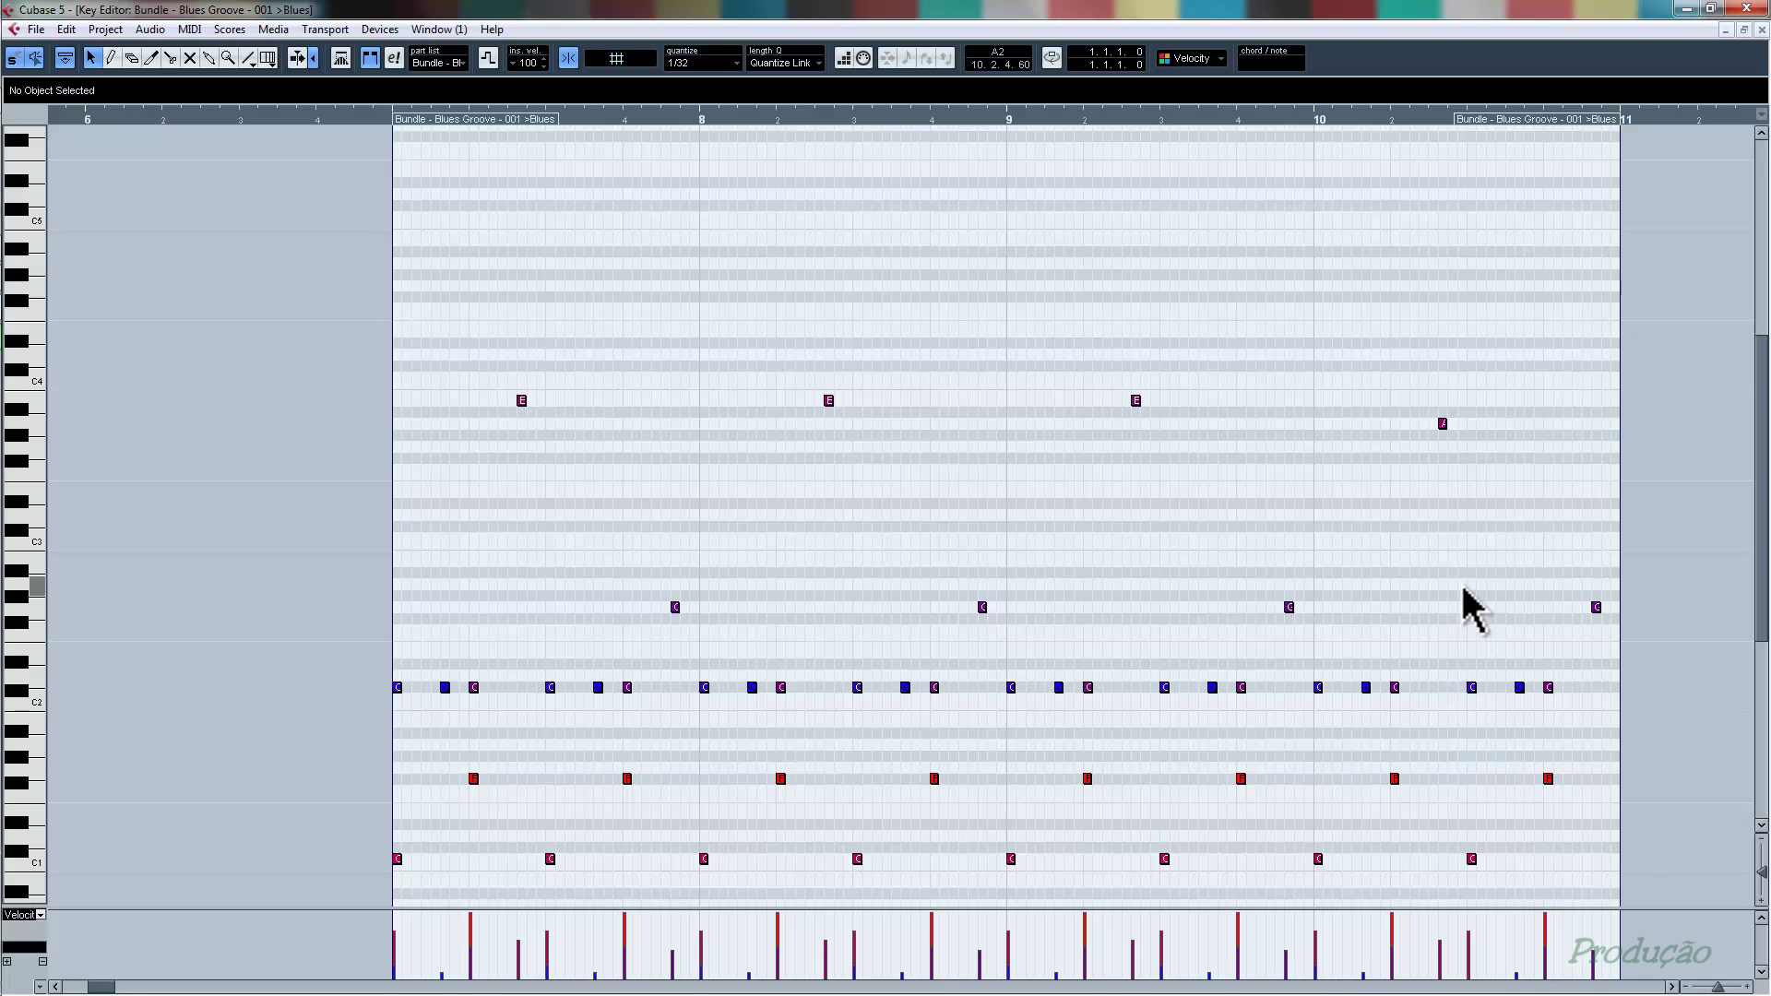
drag(1459, 581, 1606, 799)
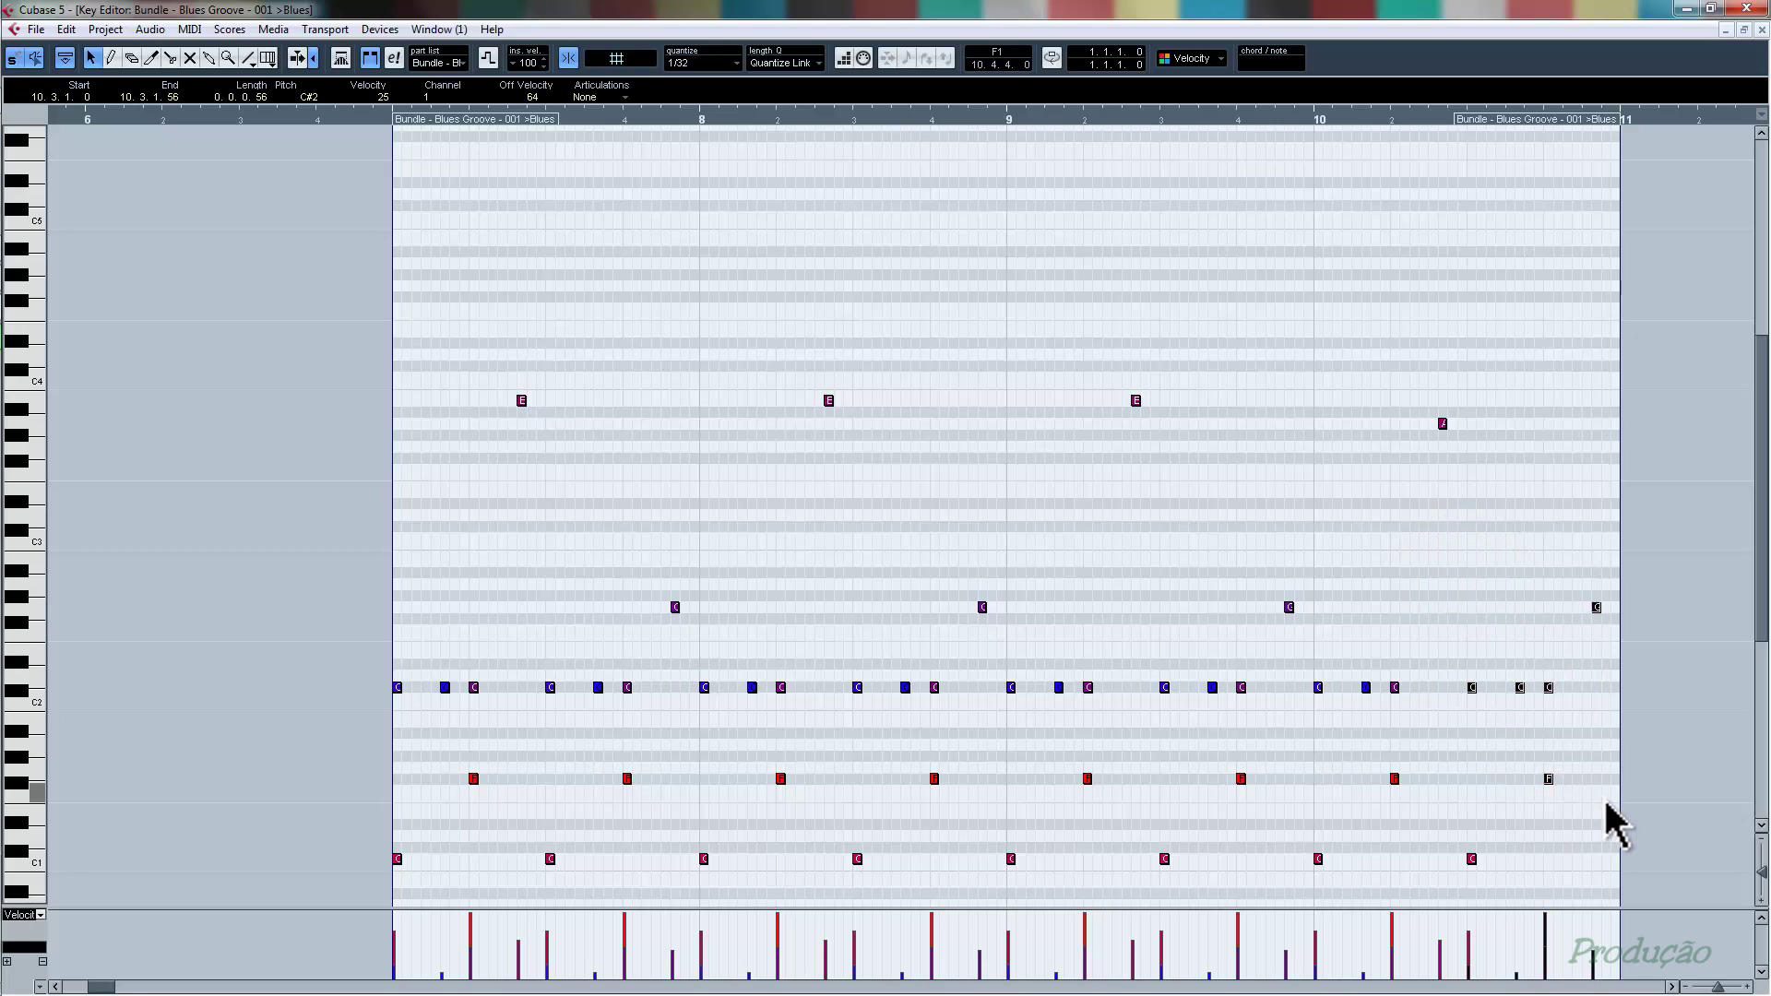
key(Delete)
click(1562, 781)
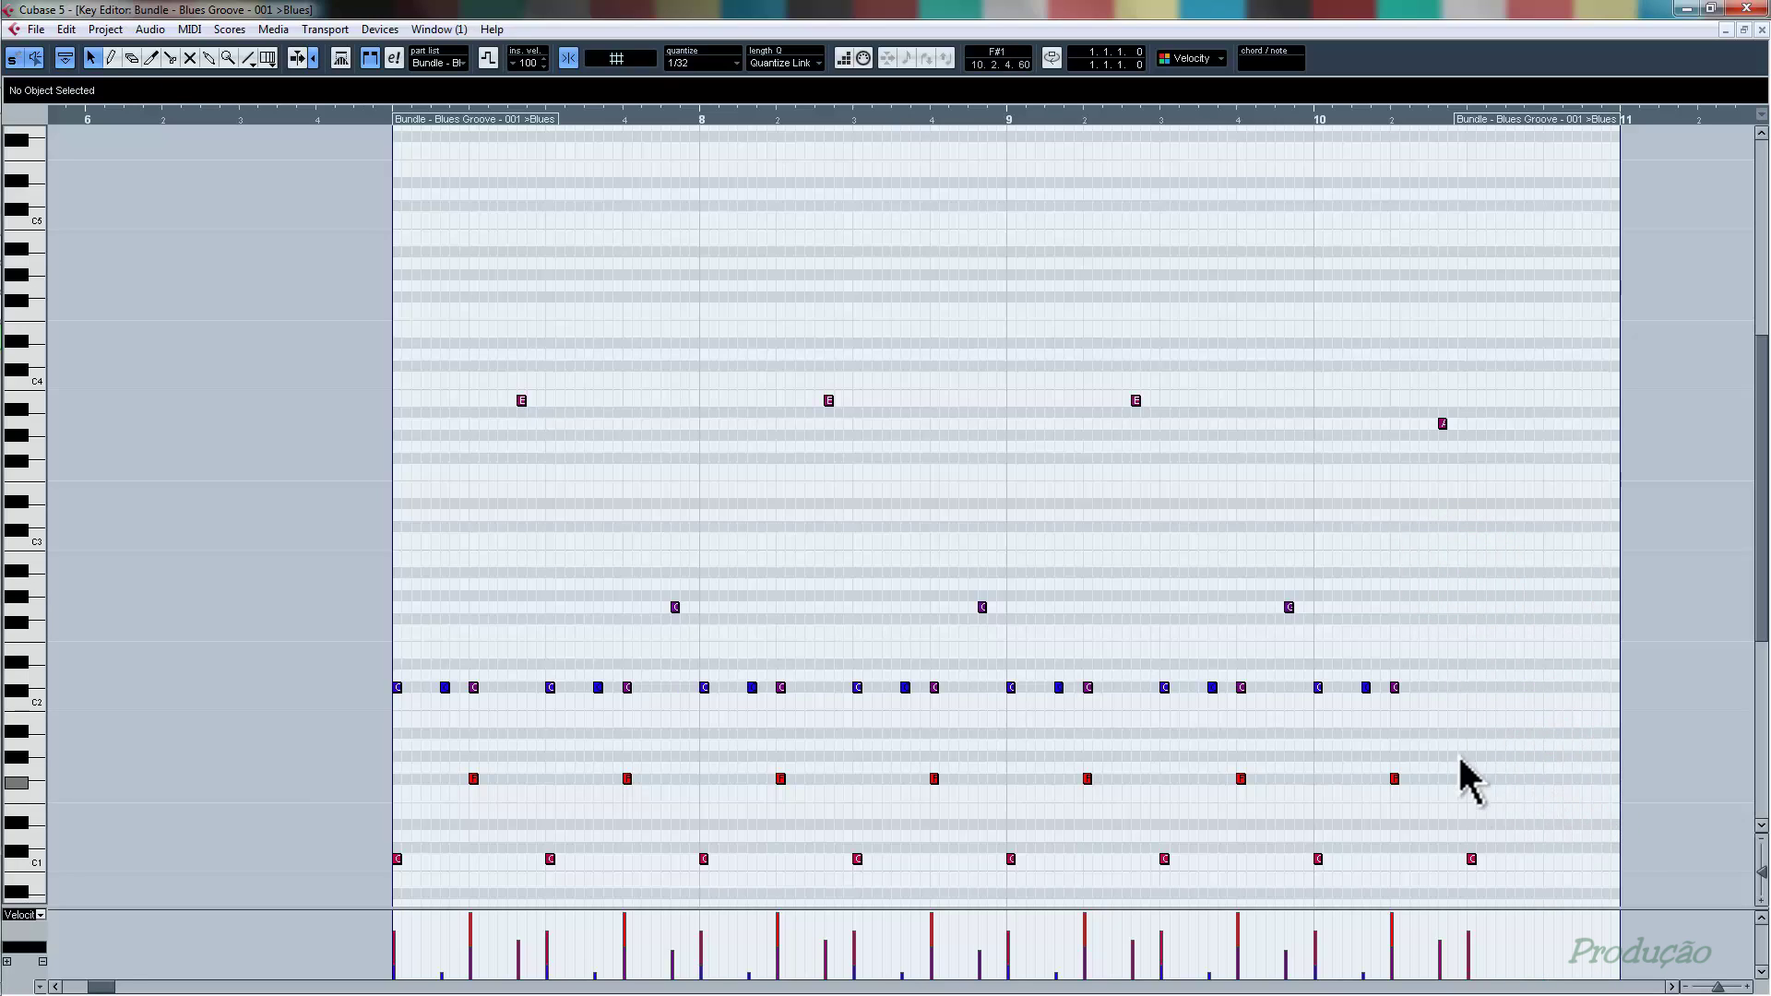
- Copy the bar 10 snare note as a three-note tom fill: two E1 notes in beat 3 and a D1 note at 10.4.1
drag(1453, 749, 1379, 795)
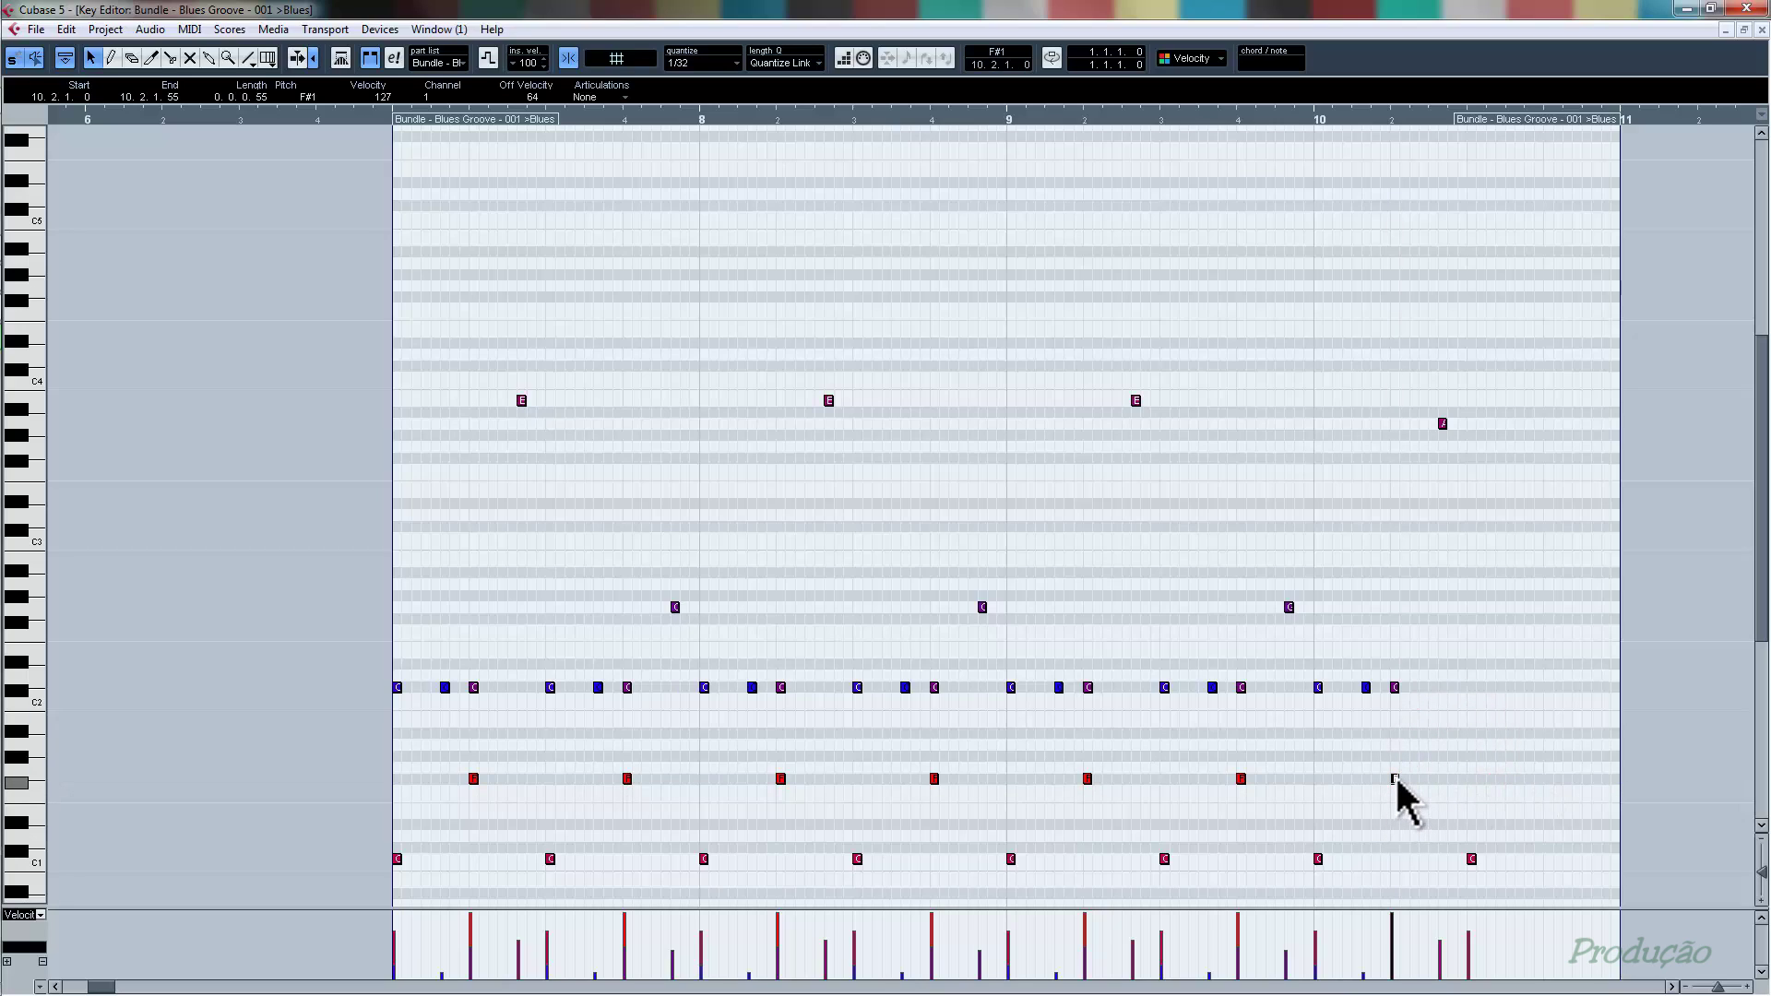
drag(1396, 780, 1567, 840)
click(1520, 813)
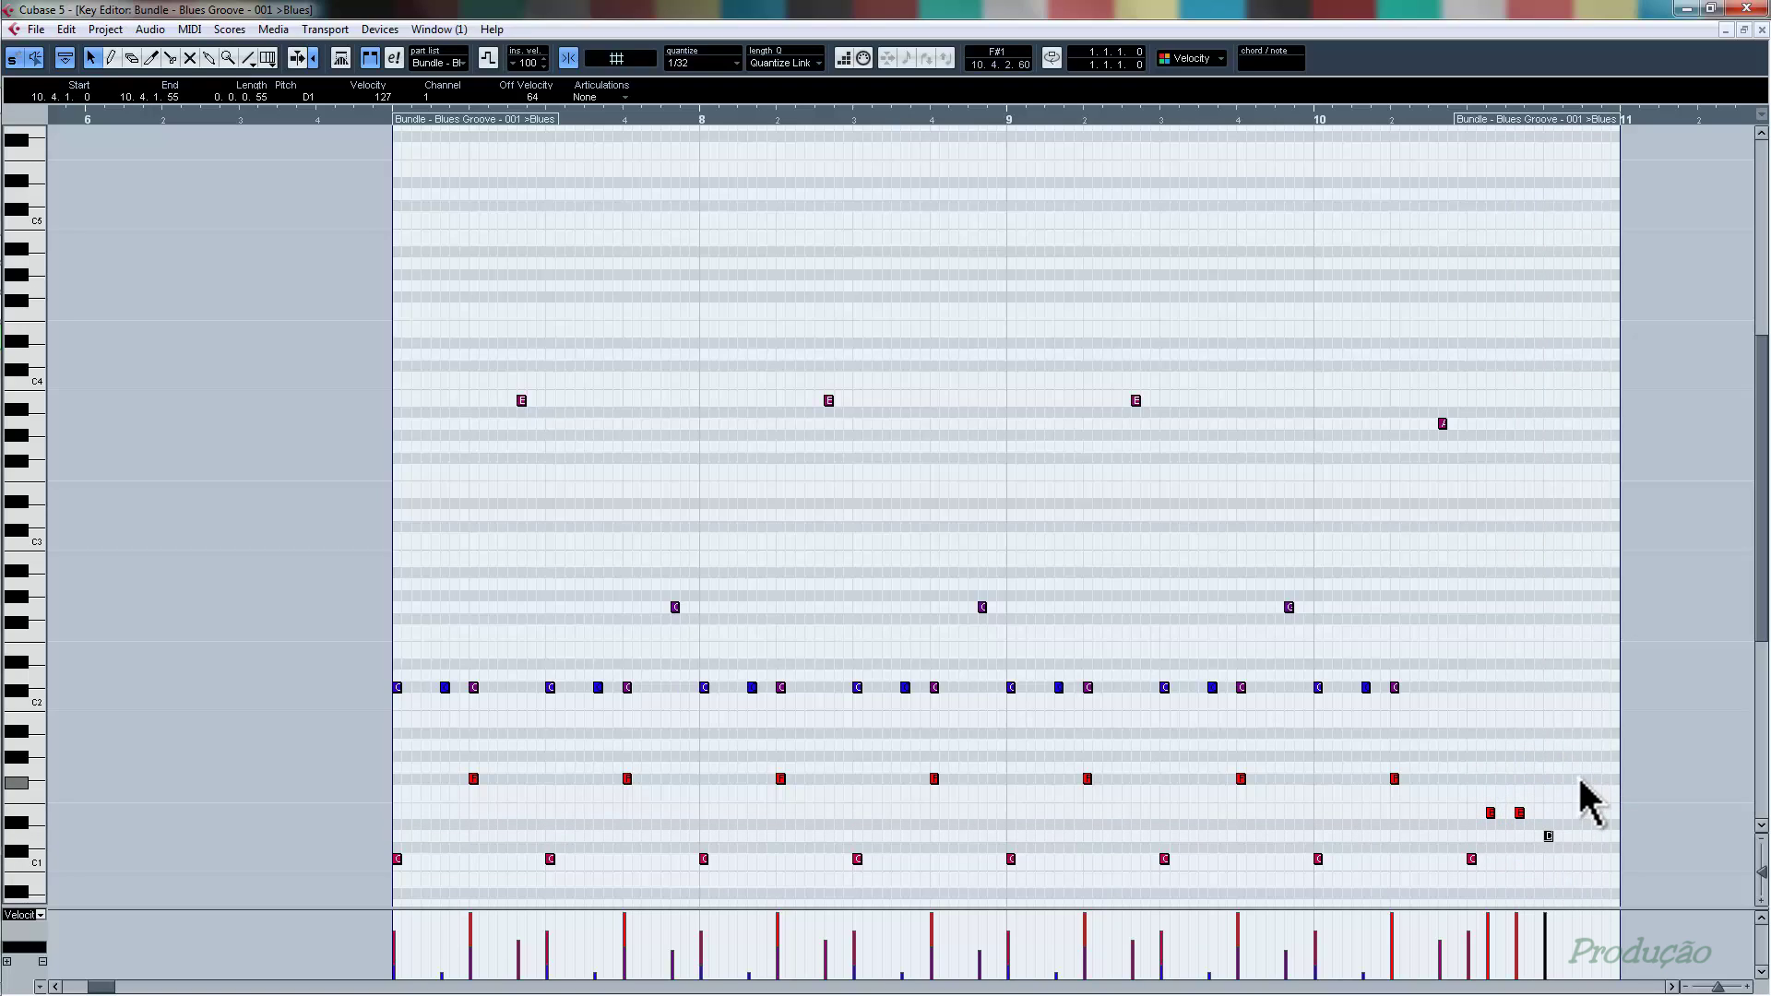
click(1578, 773)
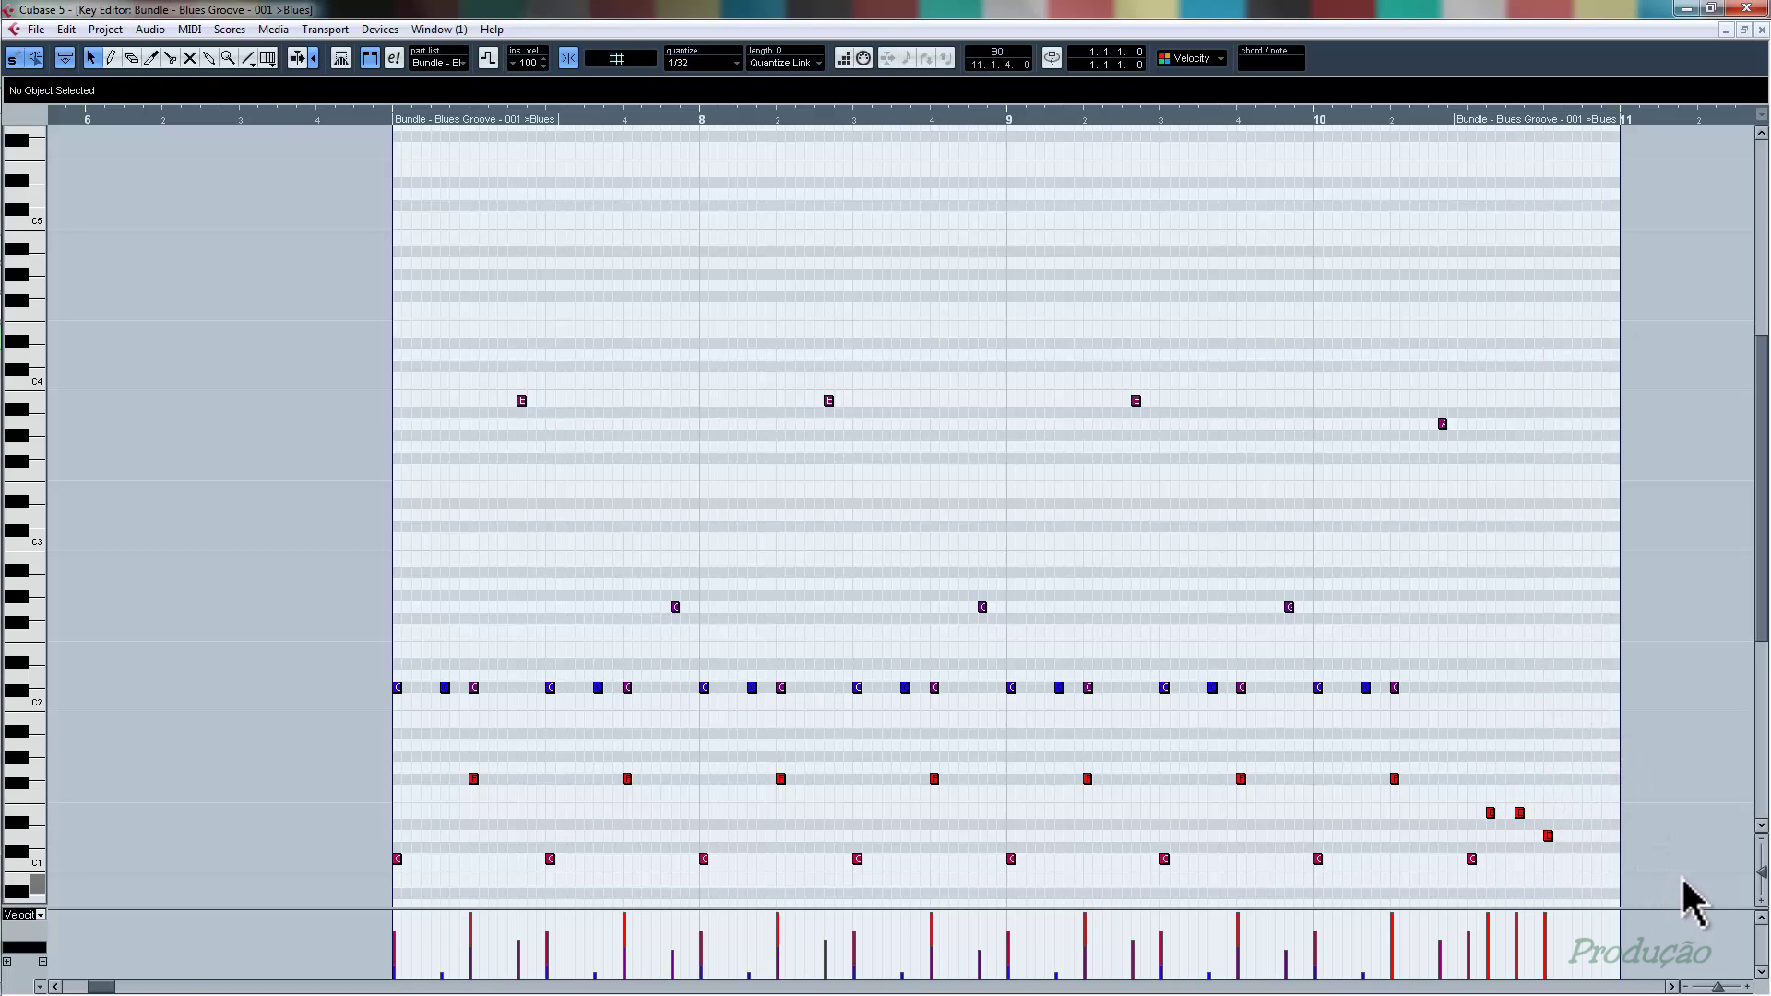
- Rearrange the tom fill as D1 at 10.3.2, E1 at 10.3.3.60 and 10.4.1, and a copied D1 note at 10.4.3
drag(1492, 814, 1567, 816)
click(1570, 836)
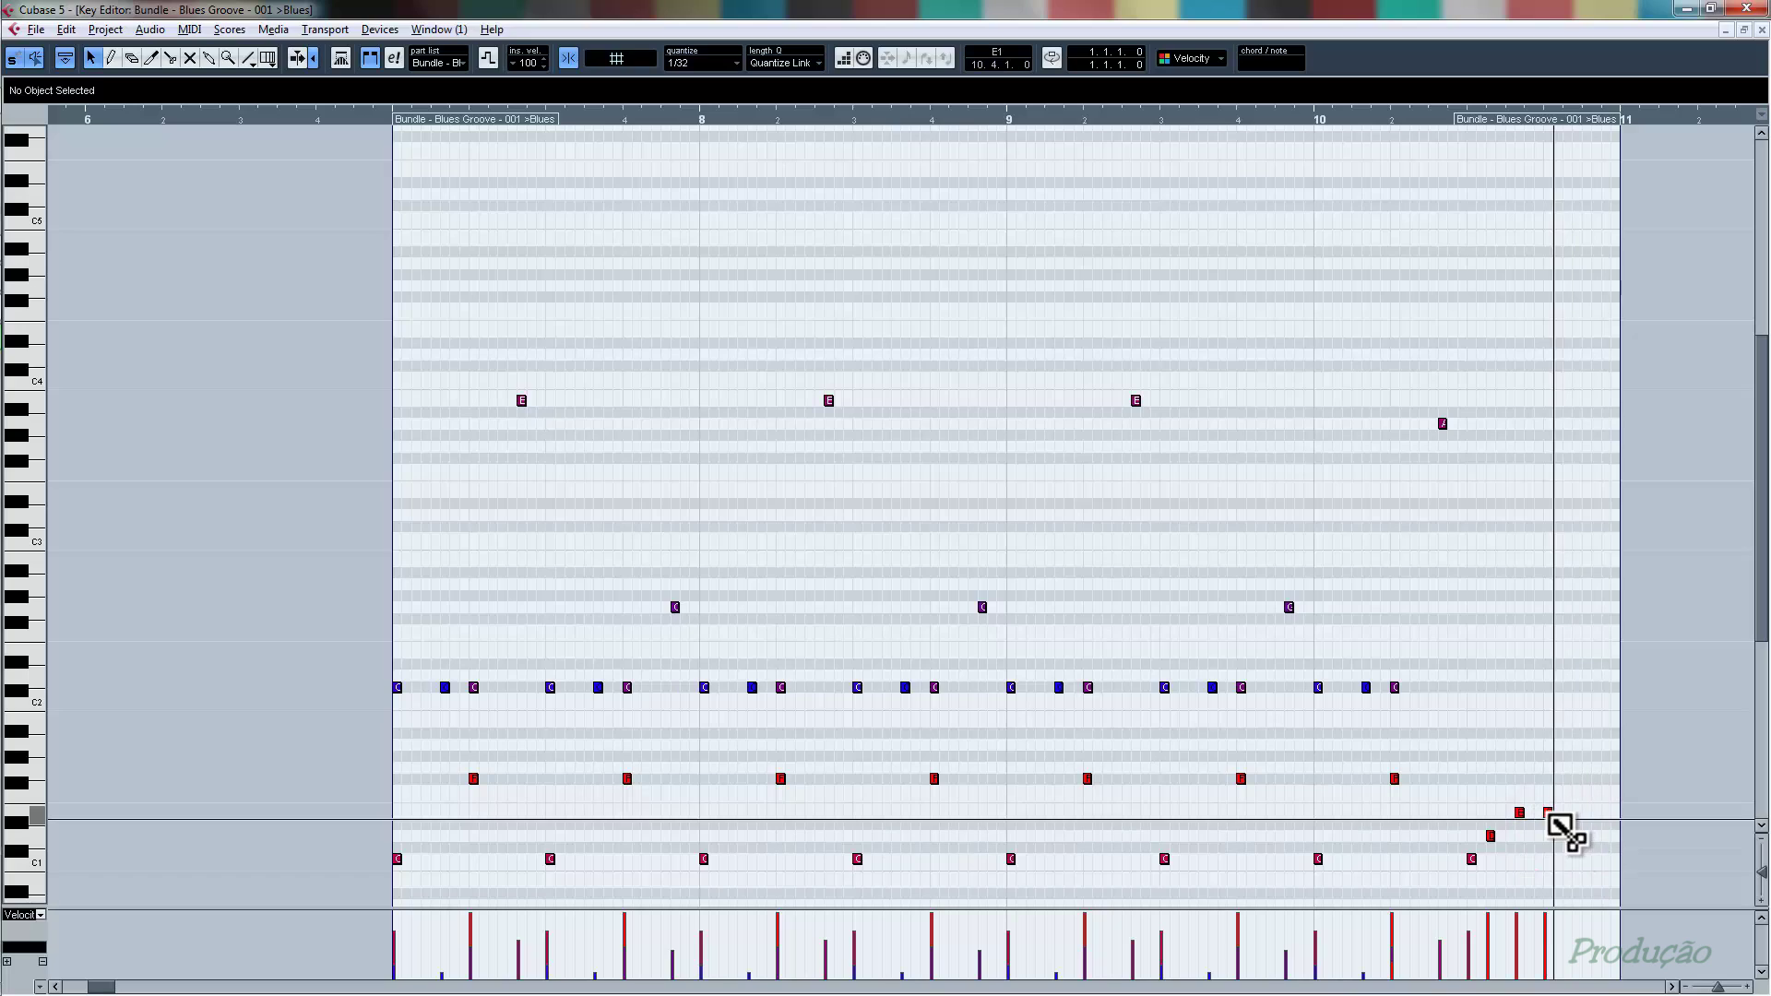
drag(1550, 812, 1586, 835)
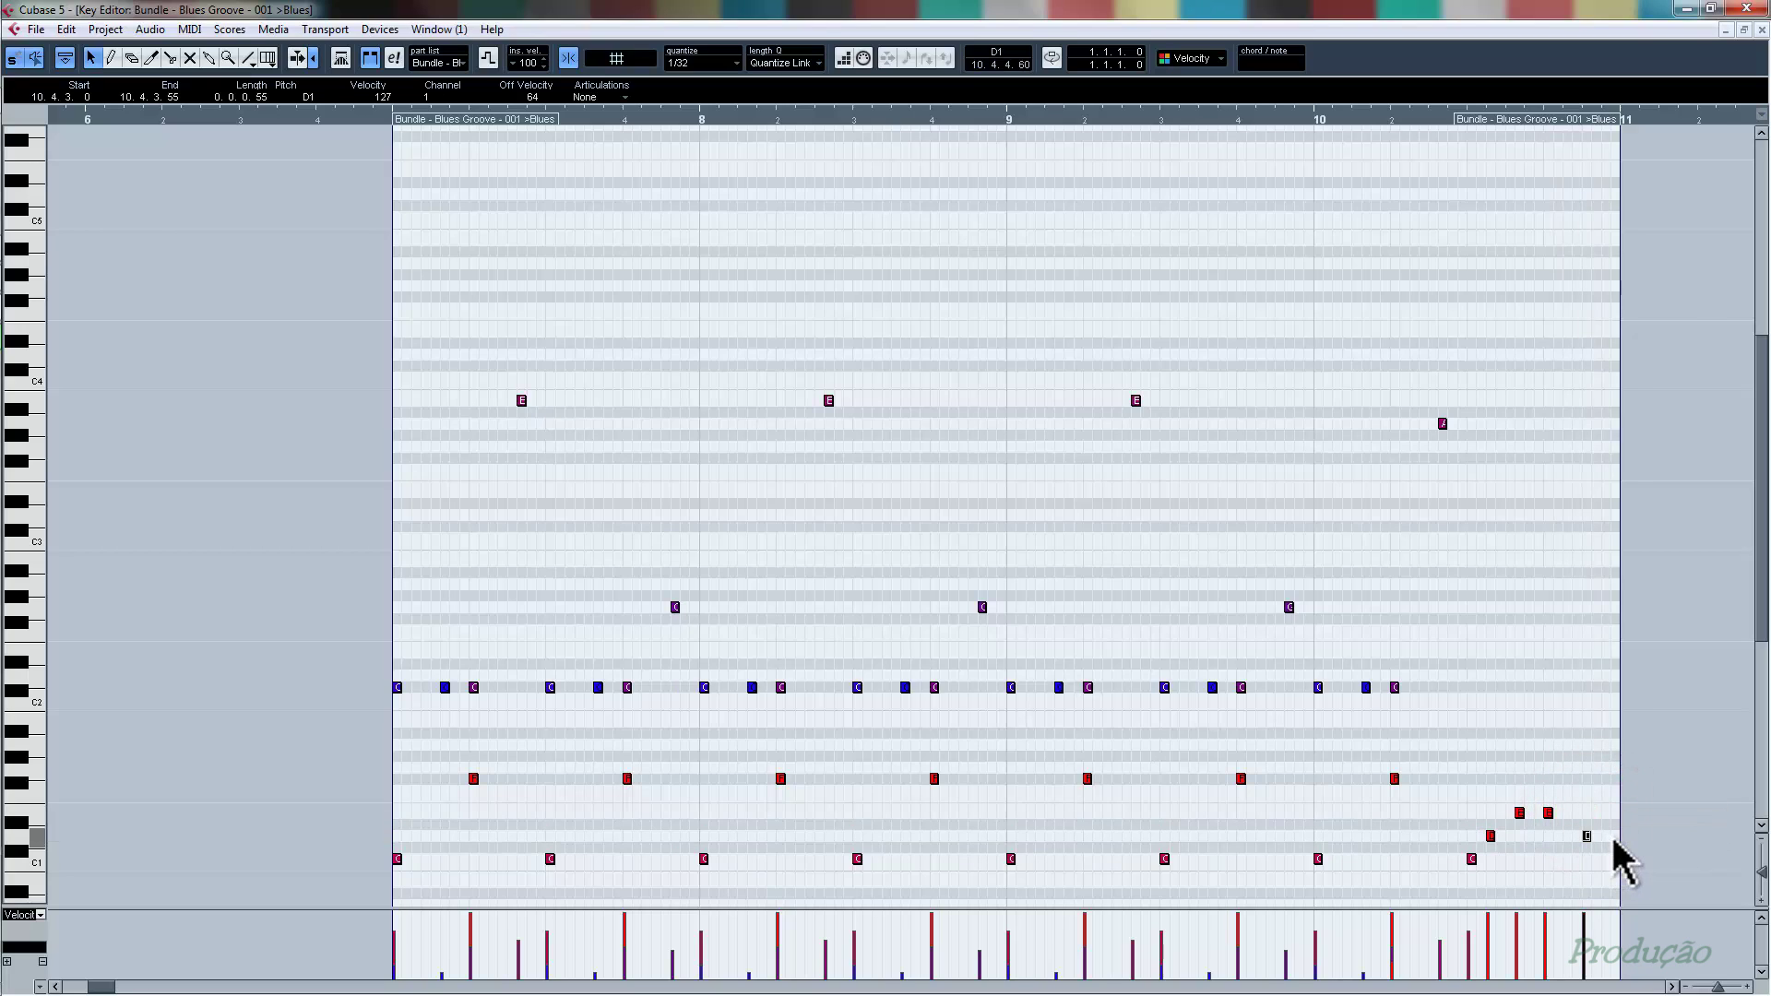
click(1513, 835)
- Lower the velocity of each of the four tom fill notes, setting the first D1 note to 88
click(1490, 836)
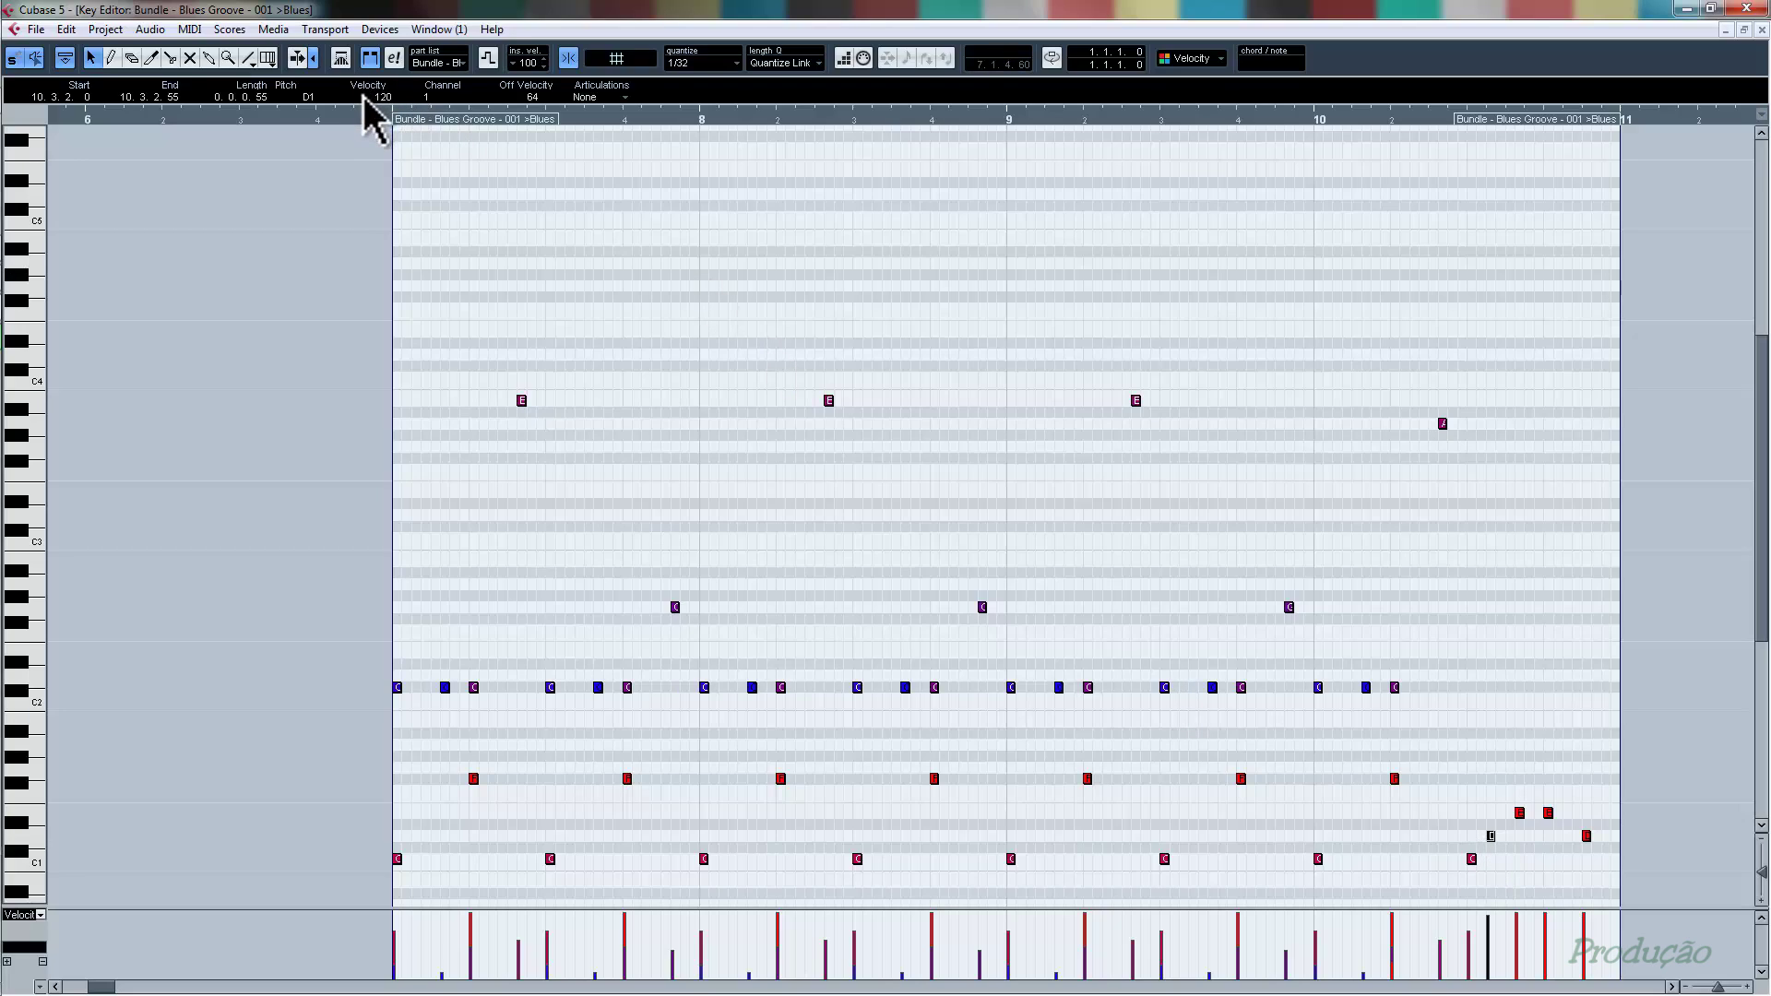
scroll(366, 96, down, 15)
scroll(361, 95, down, 6)
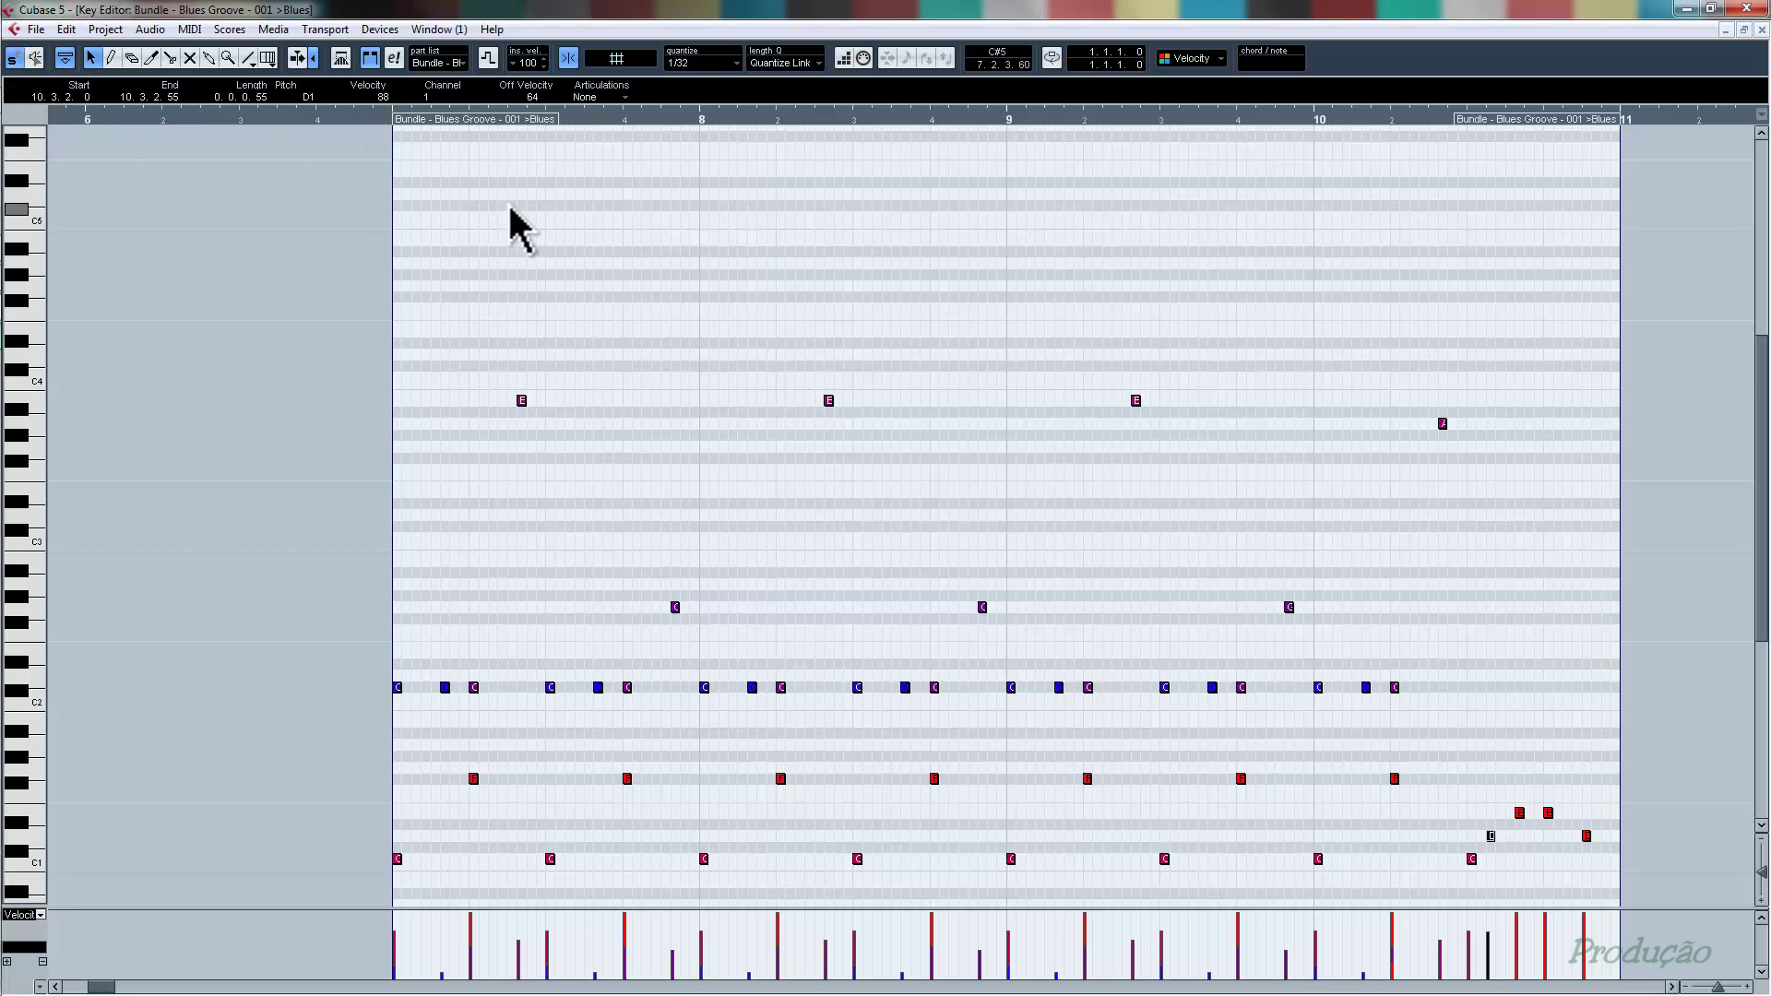
click(1520, 813)
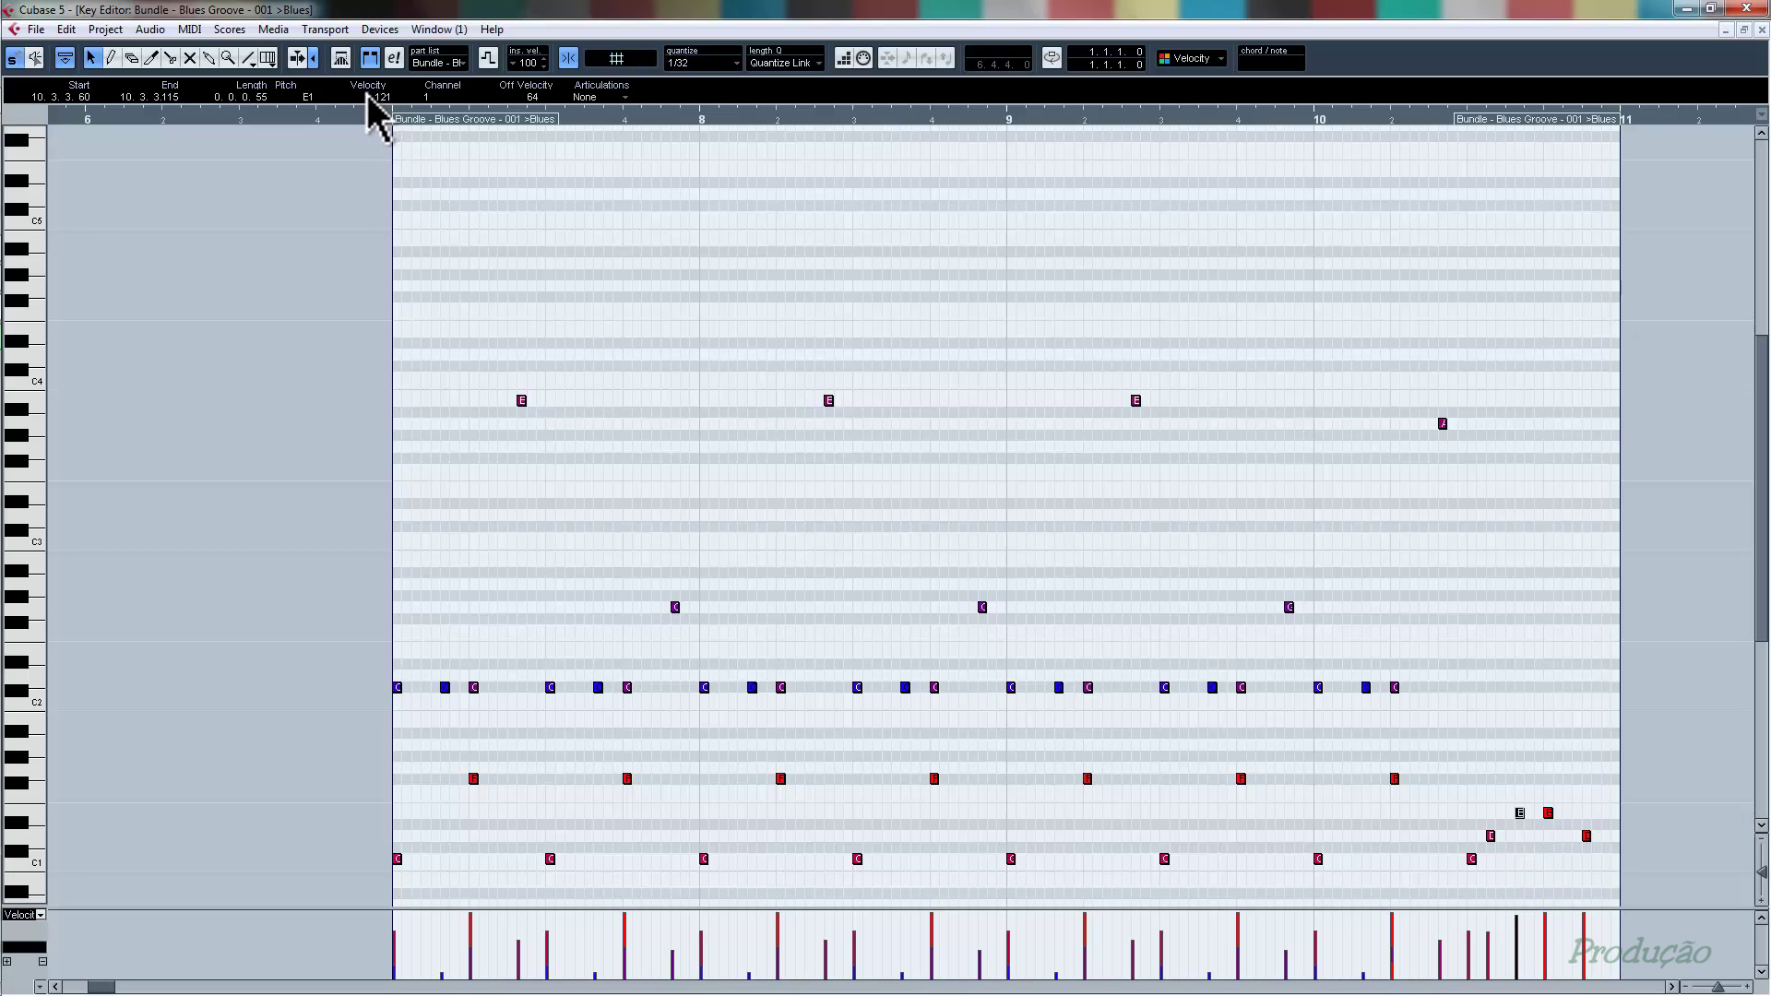
scroll(367, 96, down, 14)
click(1548, 813)
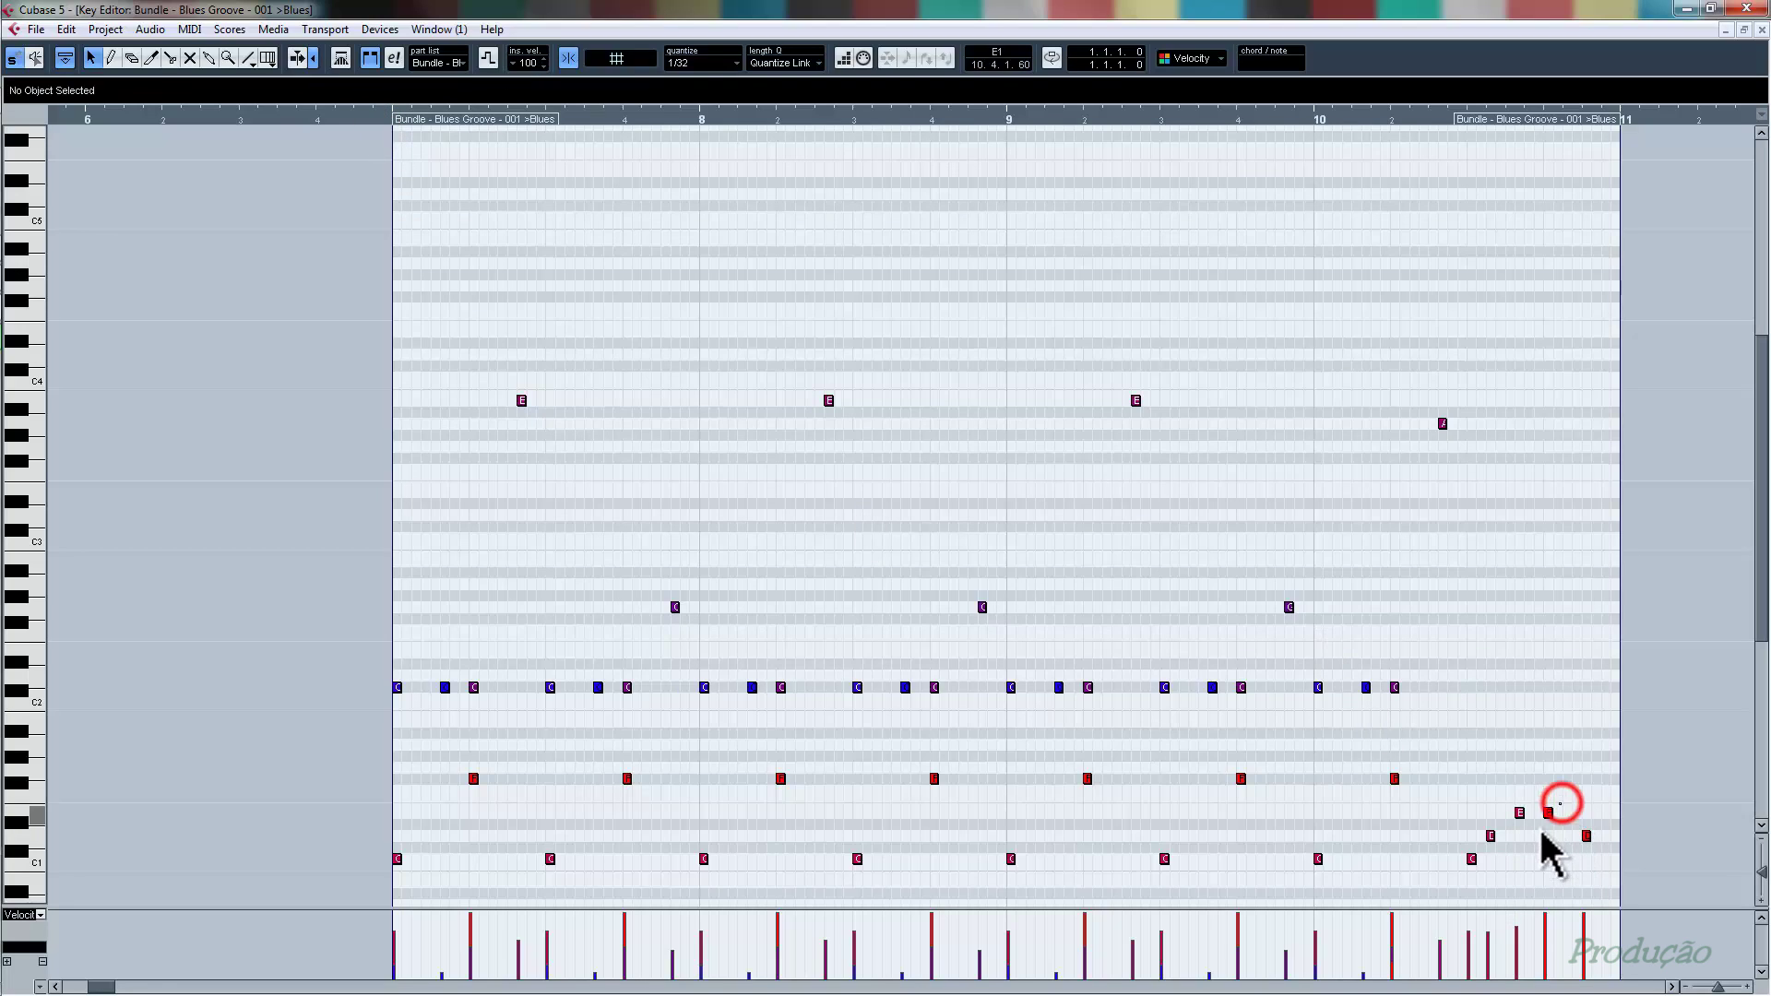
click(318, 134)
- Play back the new tom fill from the start of bar 10 to check how it sounds
click(1333, 118)
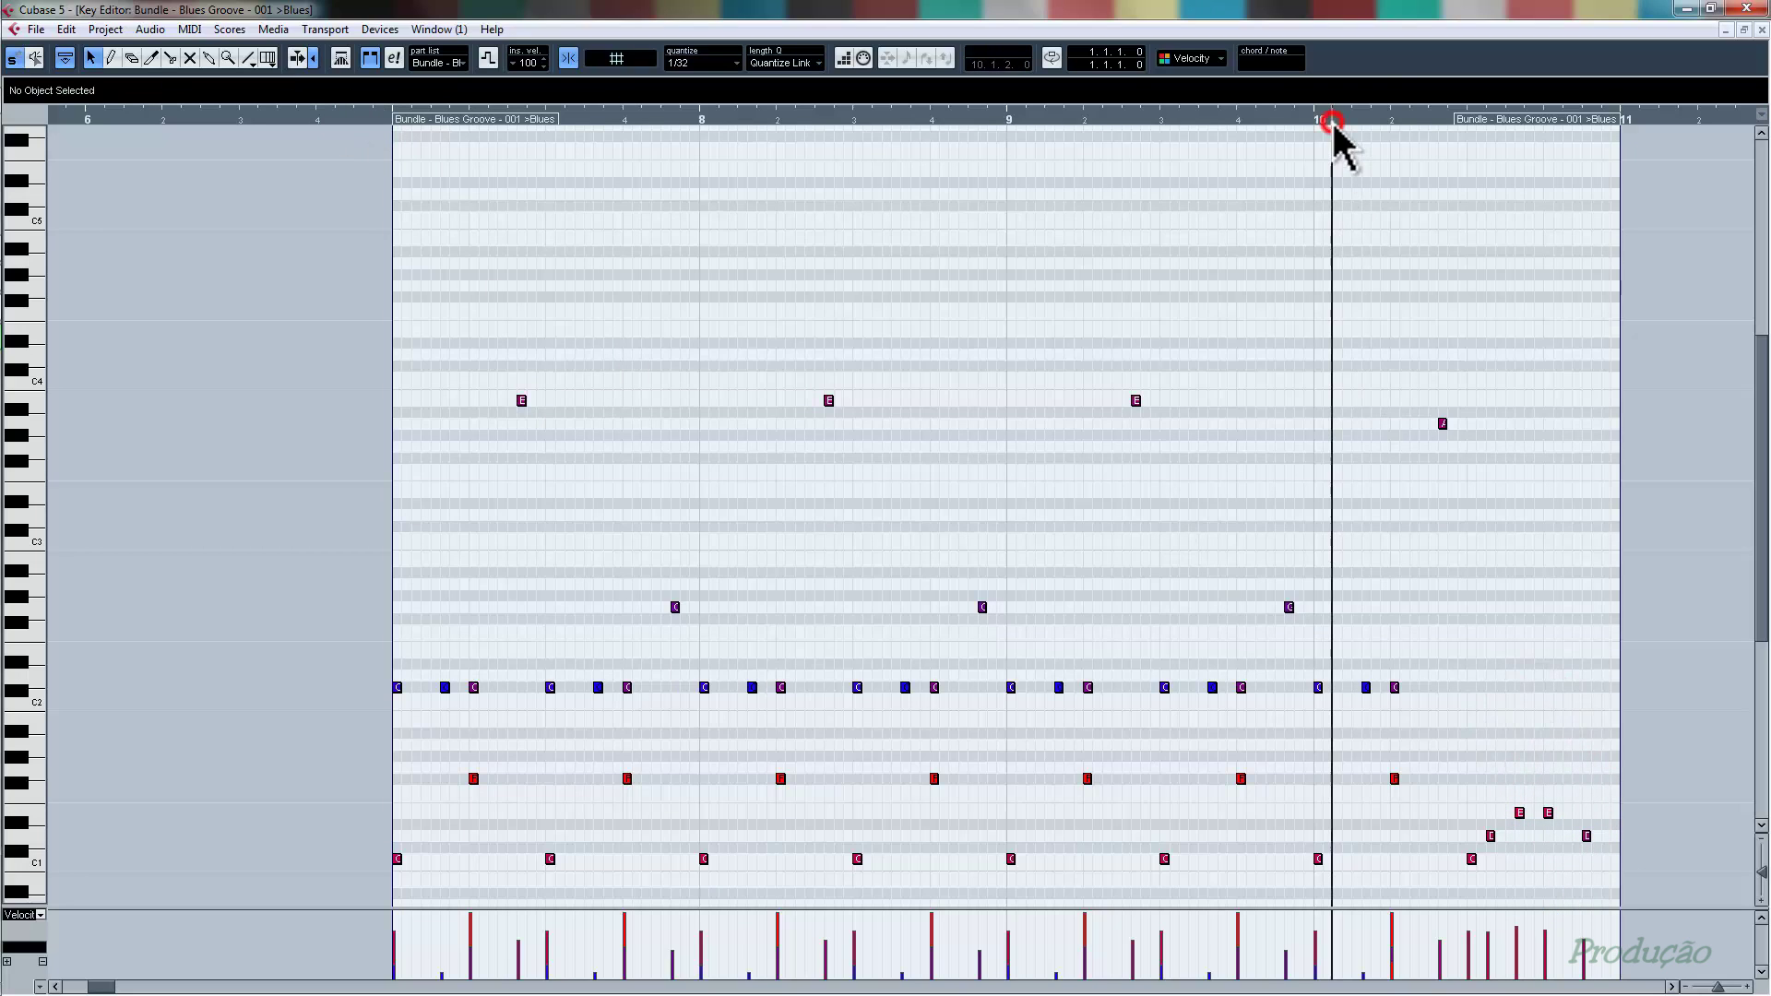
click(35, 57)
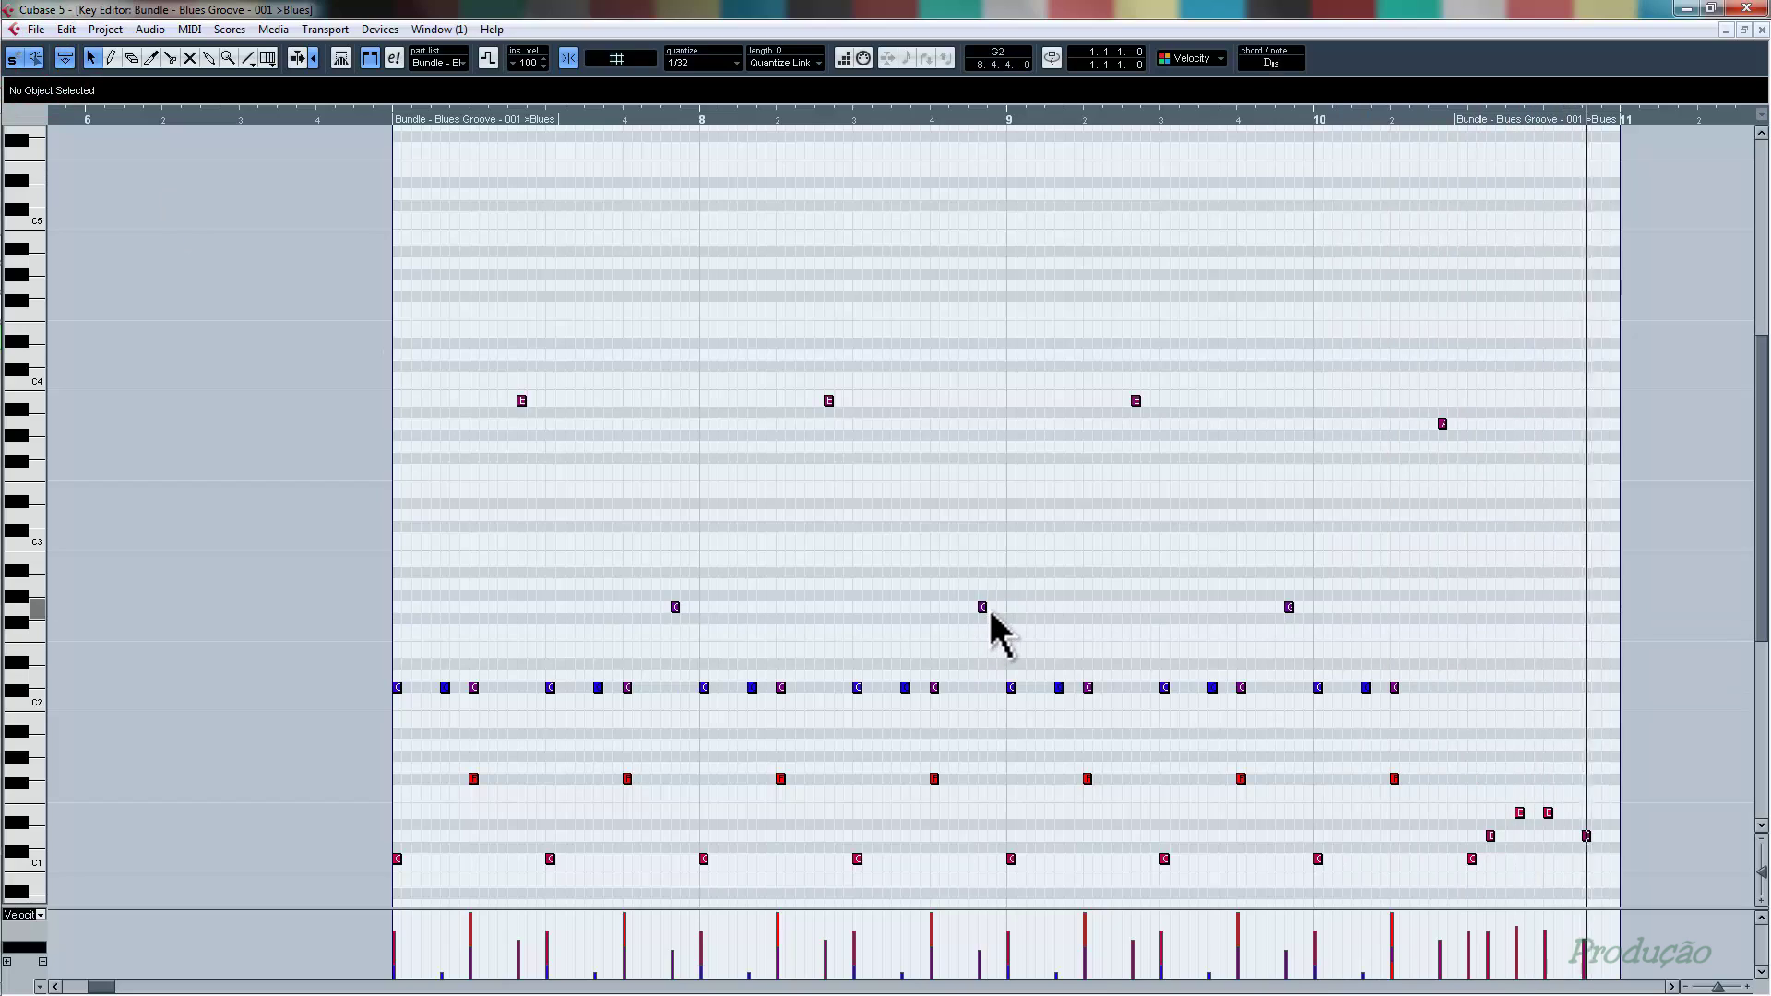
key(space)
key(space)
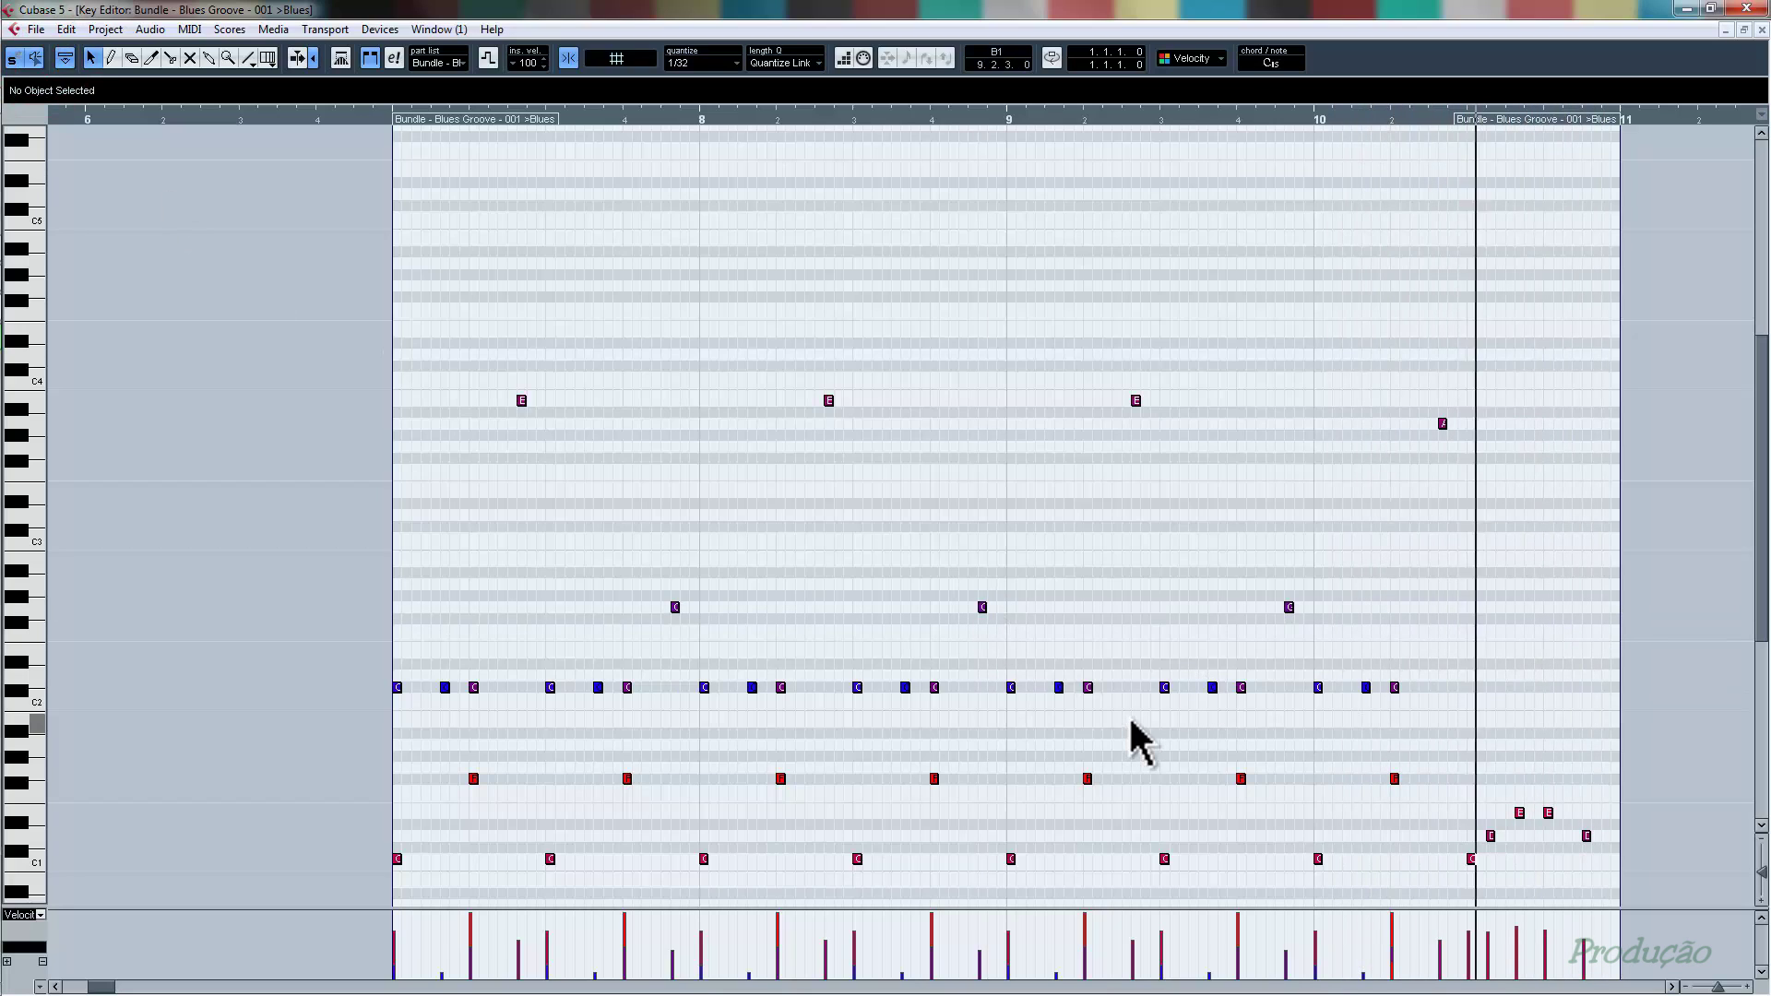
key(space)
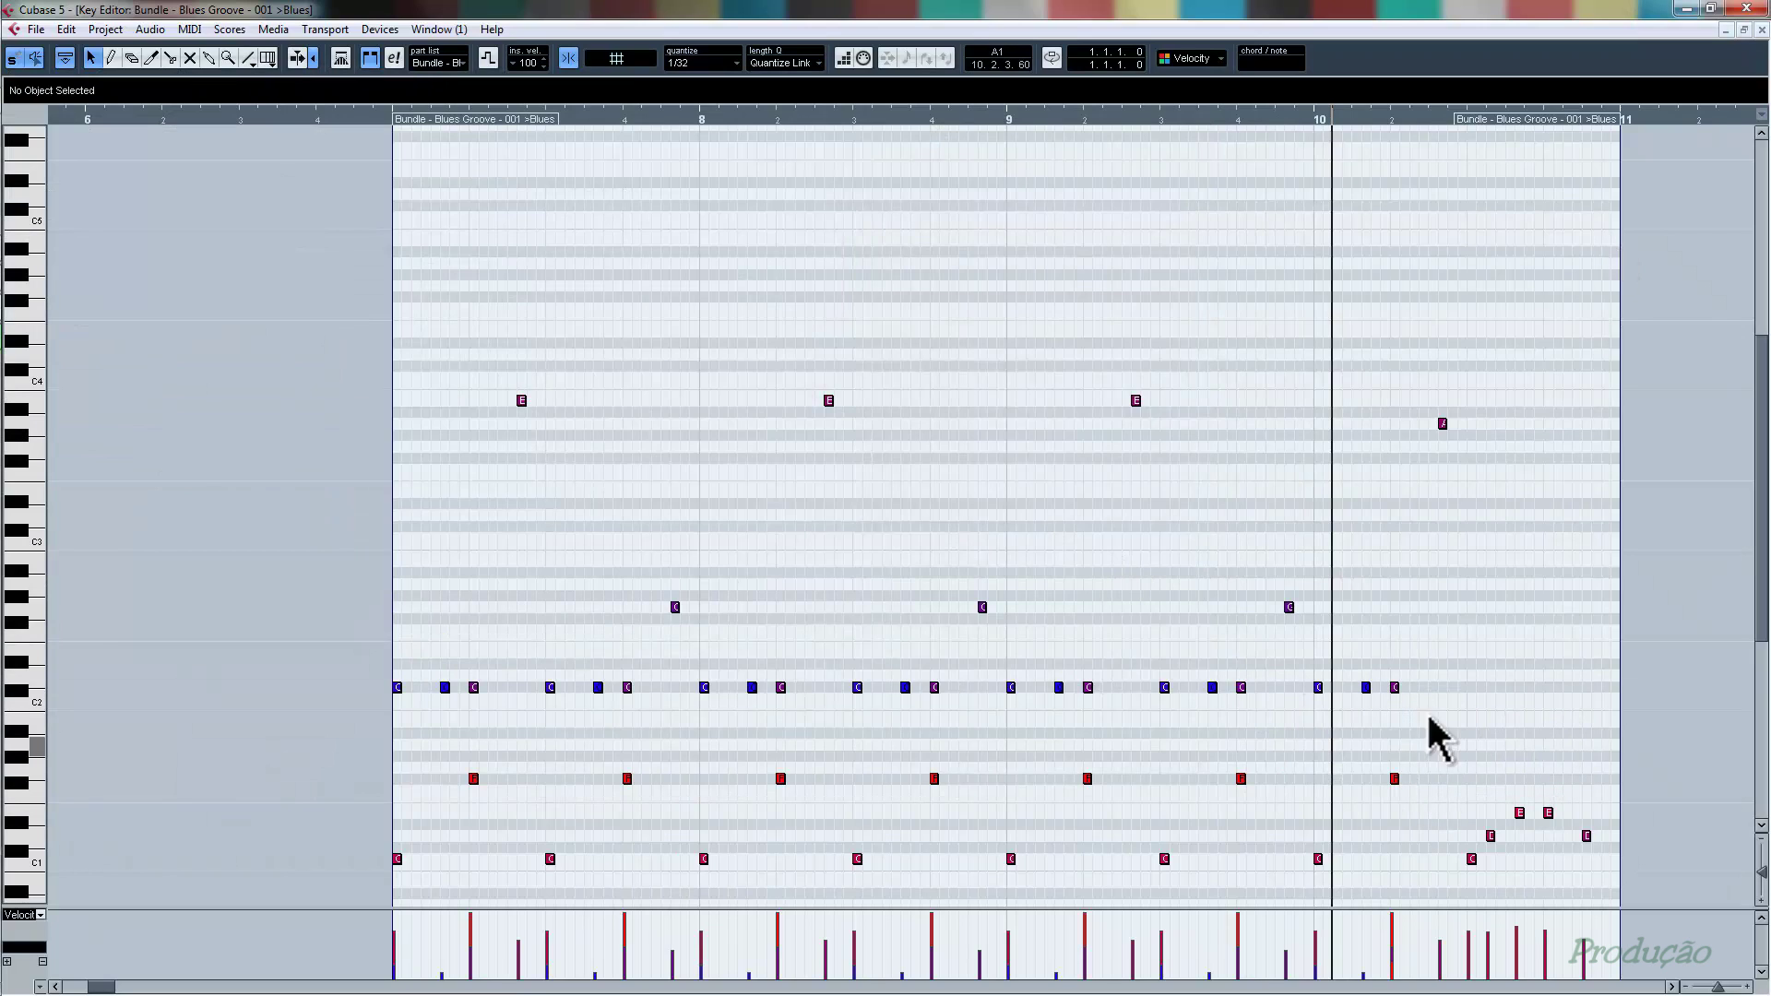
- Close the Key Editor and colour the edited drum part at bar 7 green with the Color tool
click(1761, 29)
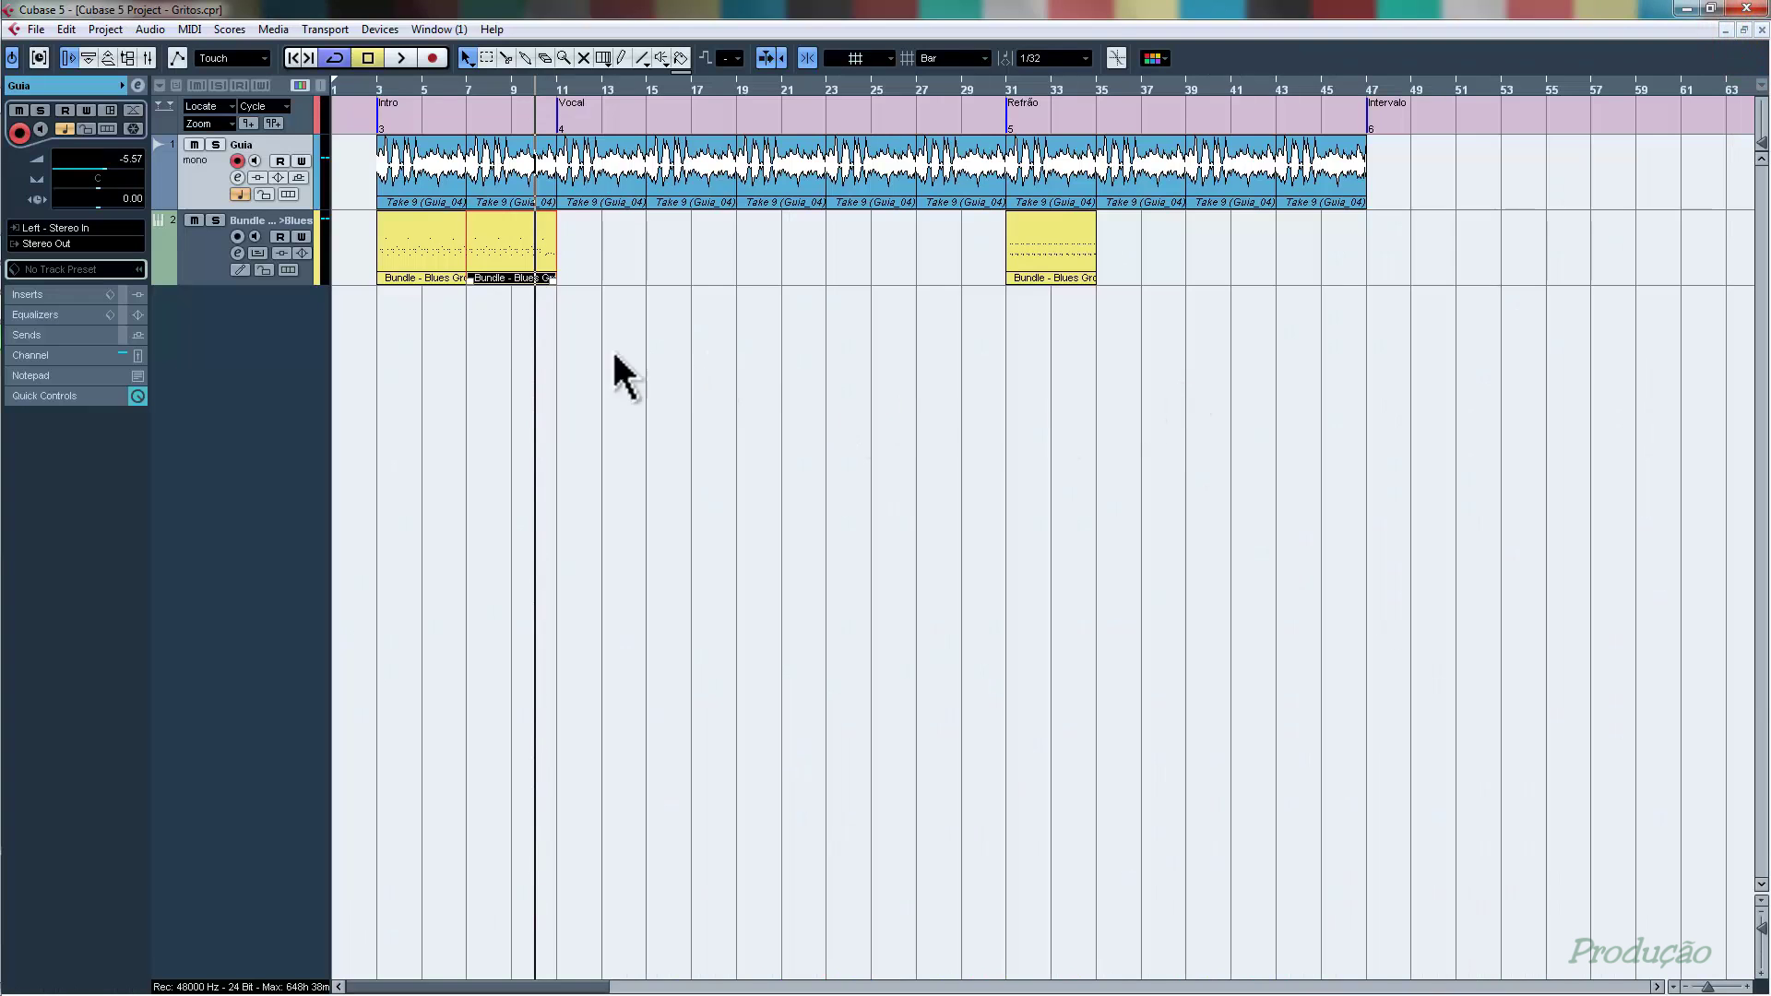
click(426, 242)
click(519, 242)
click(681, 58)
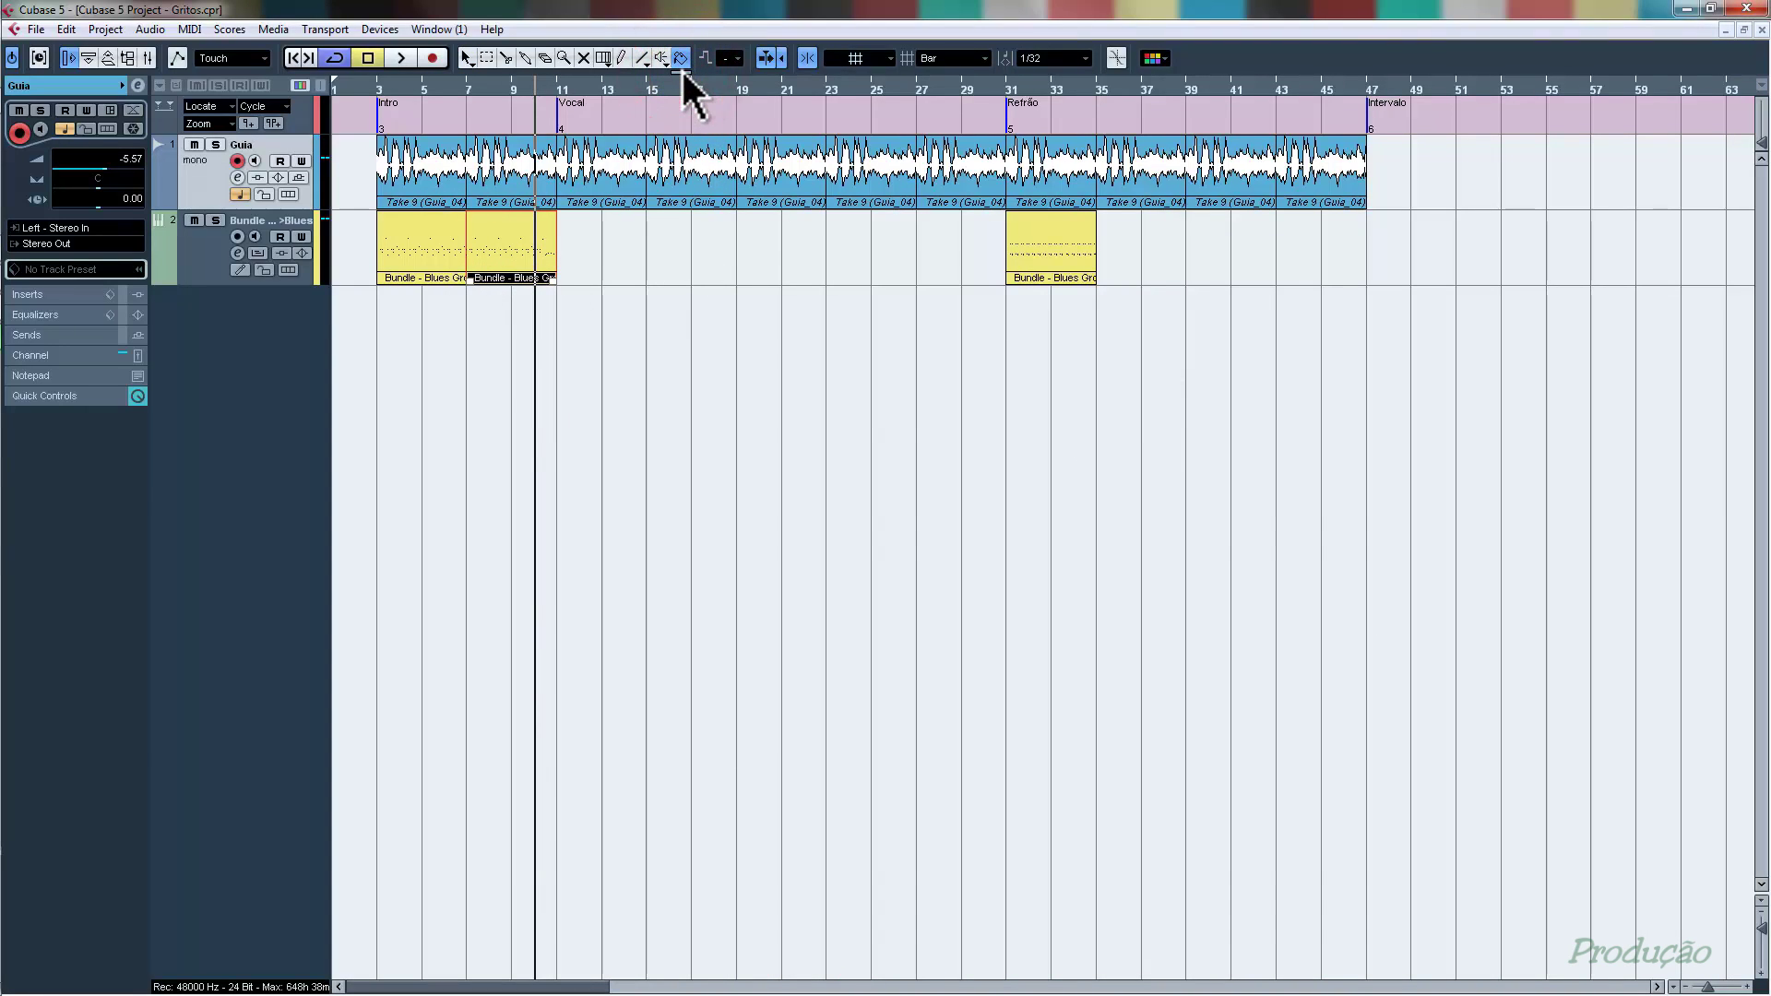
click(682, 70)
click(762, 88)
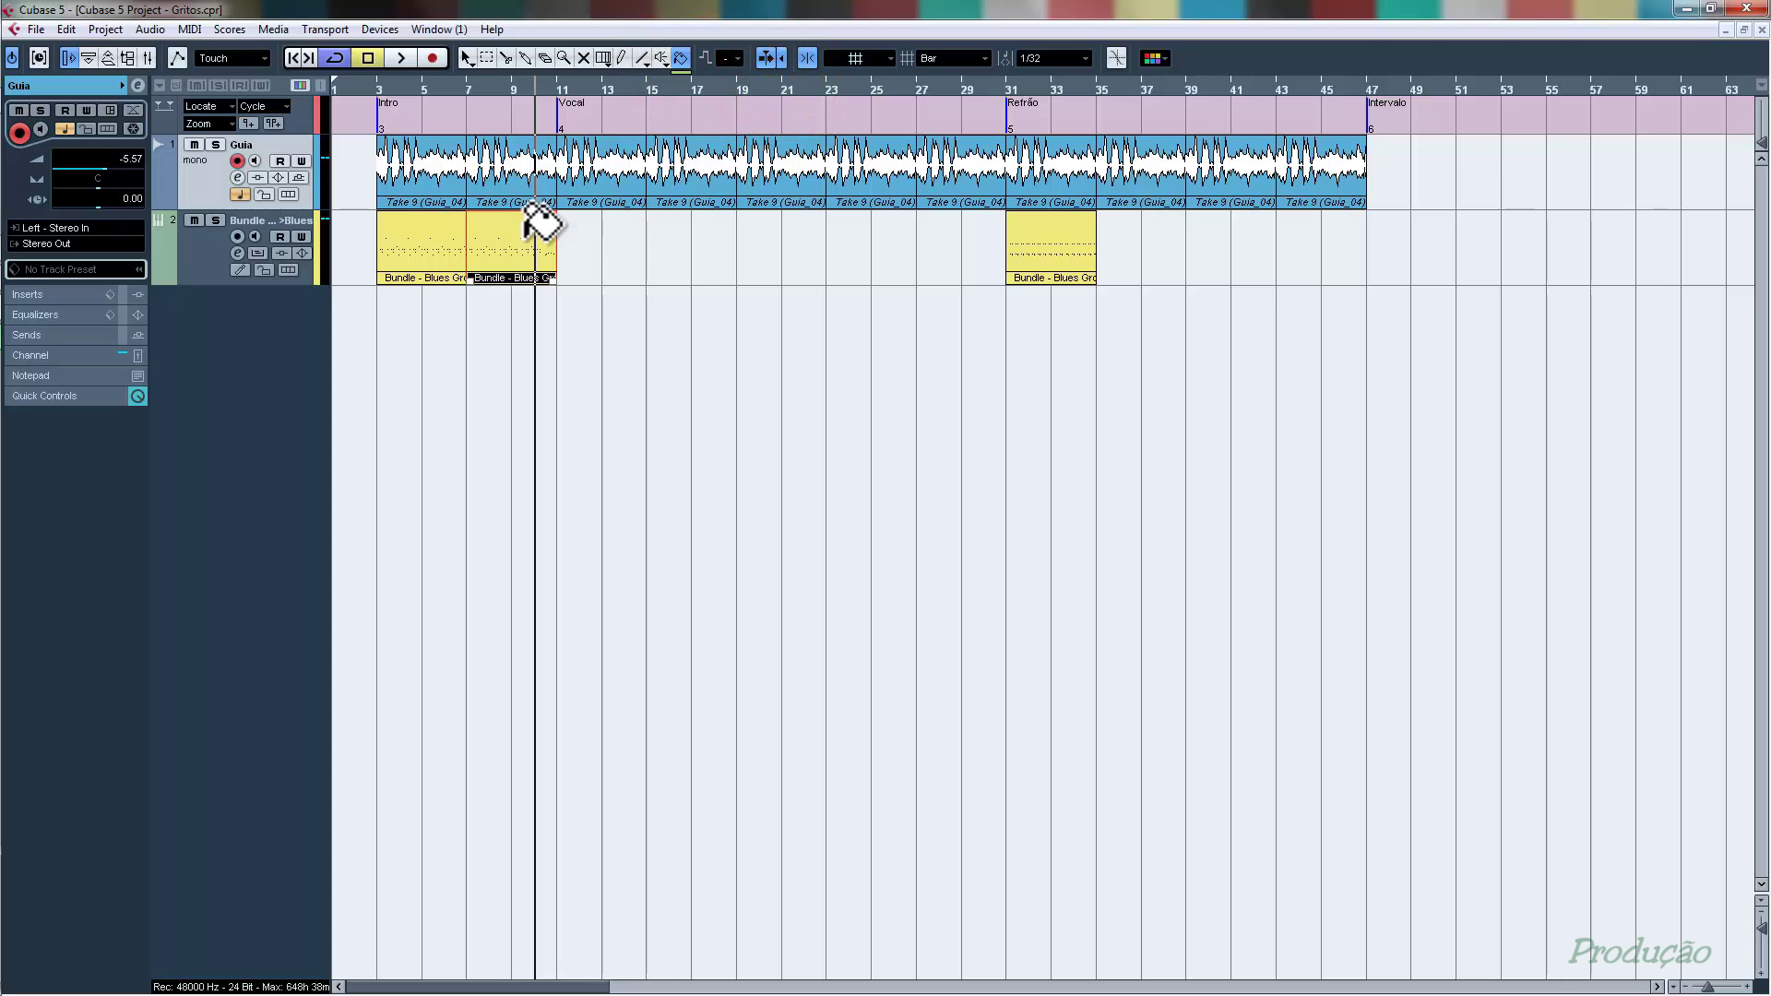
click(535, 221)
click(464, 56)
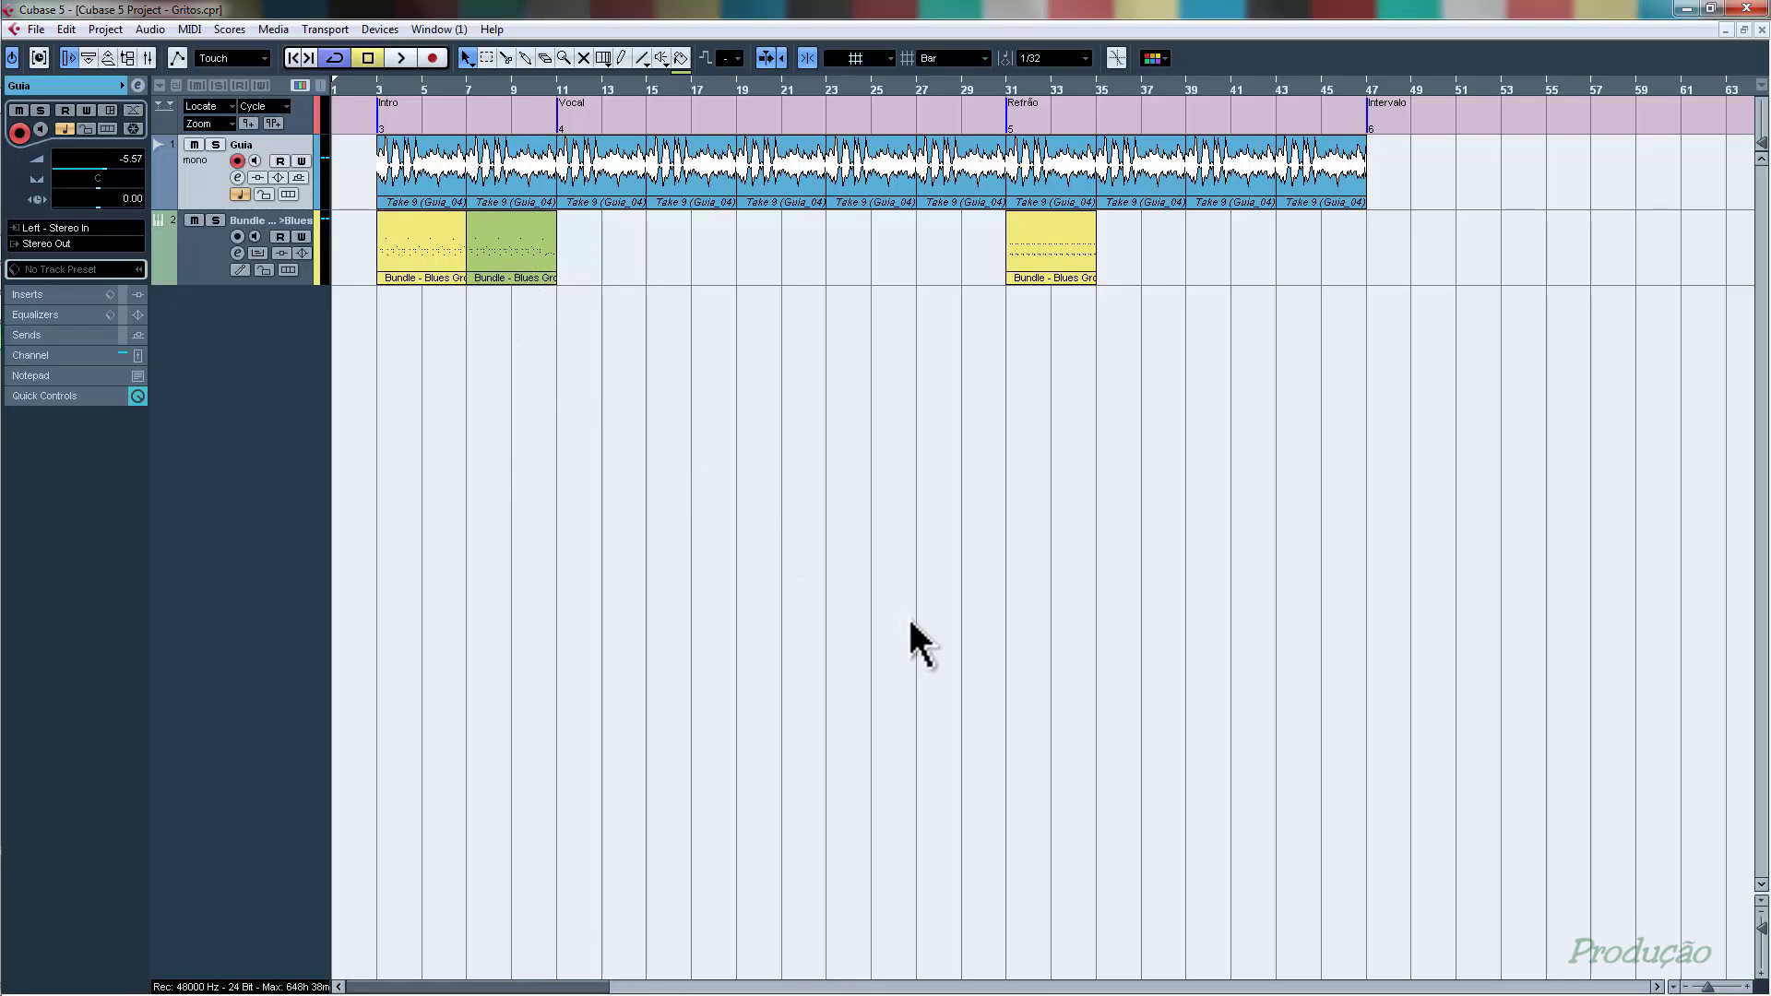
- Show the Transport panel and play both drum parts from the Intro marker at bar 3 up to the Vocal marker
key(F3)
key(F3)
key(F2)
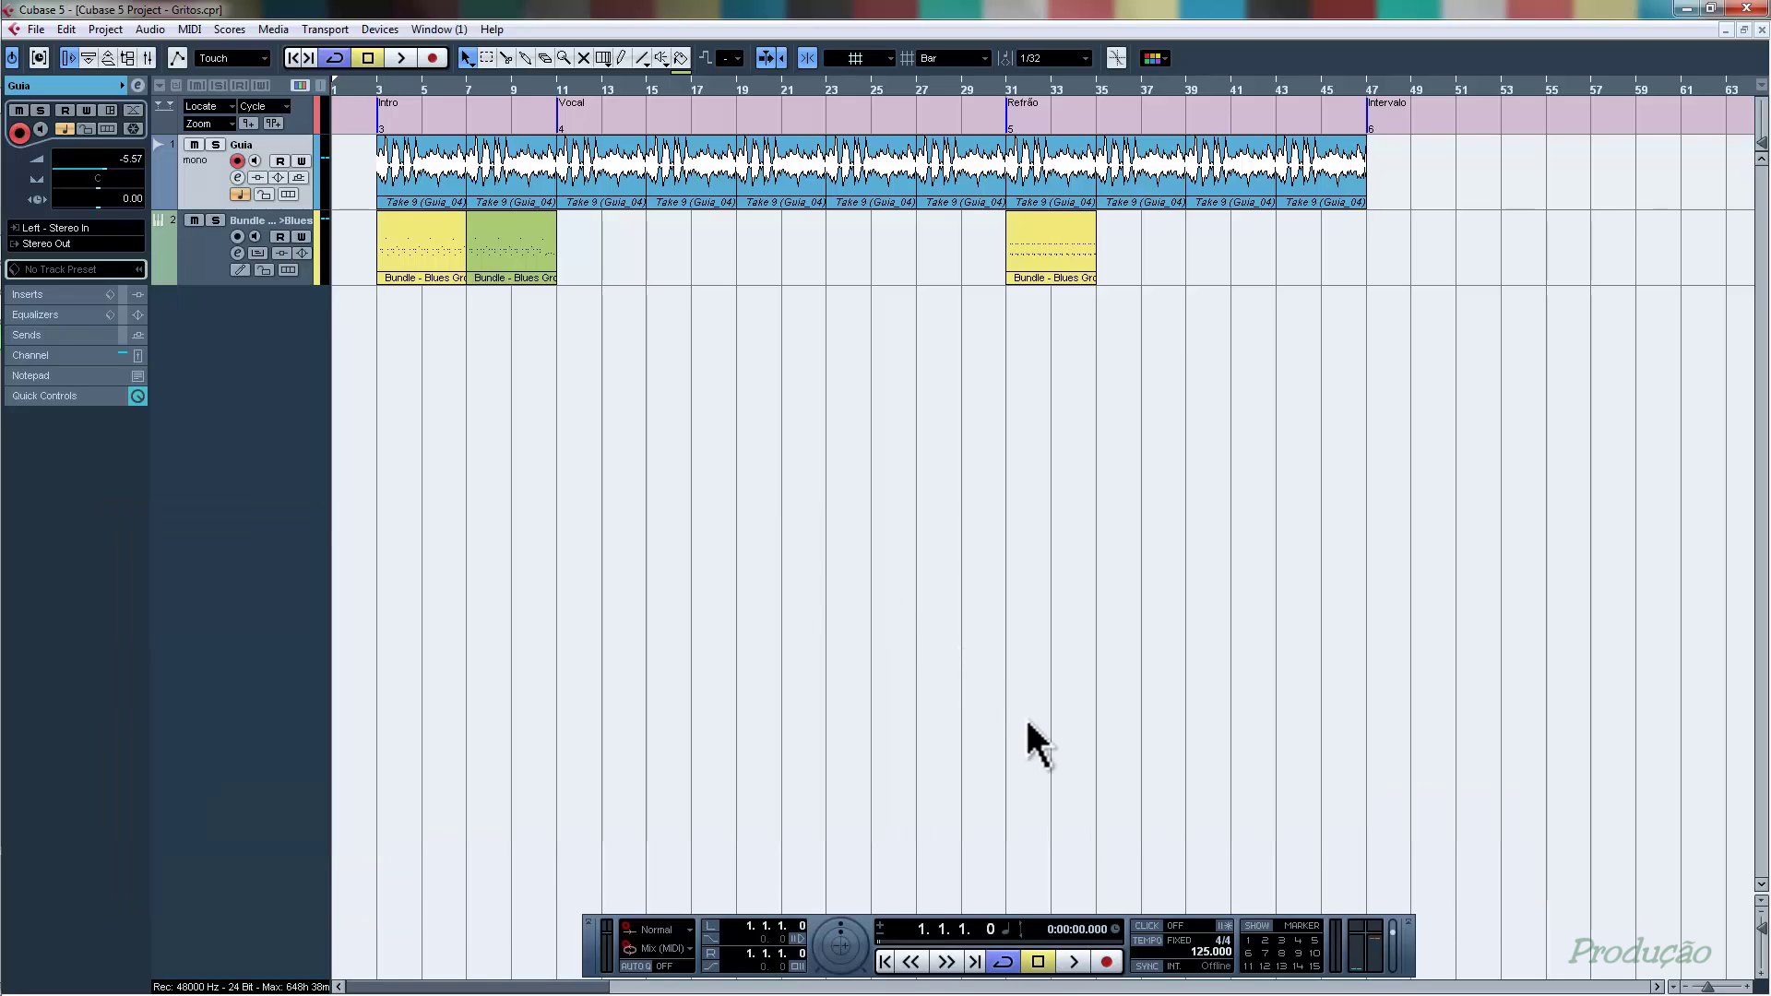
key(shift+n)
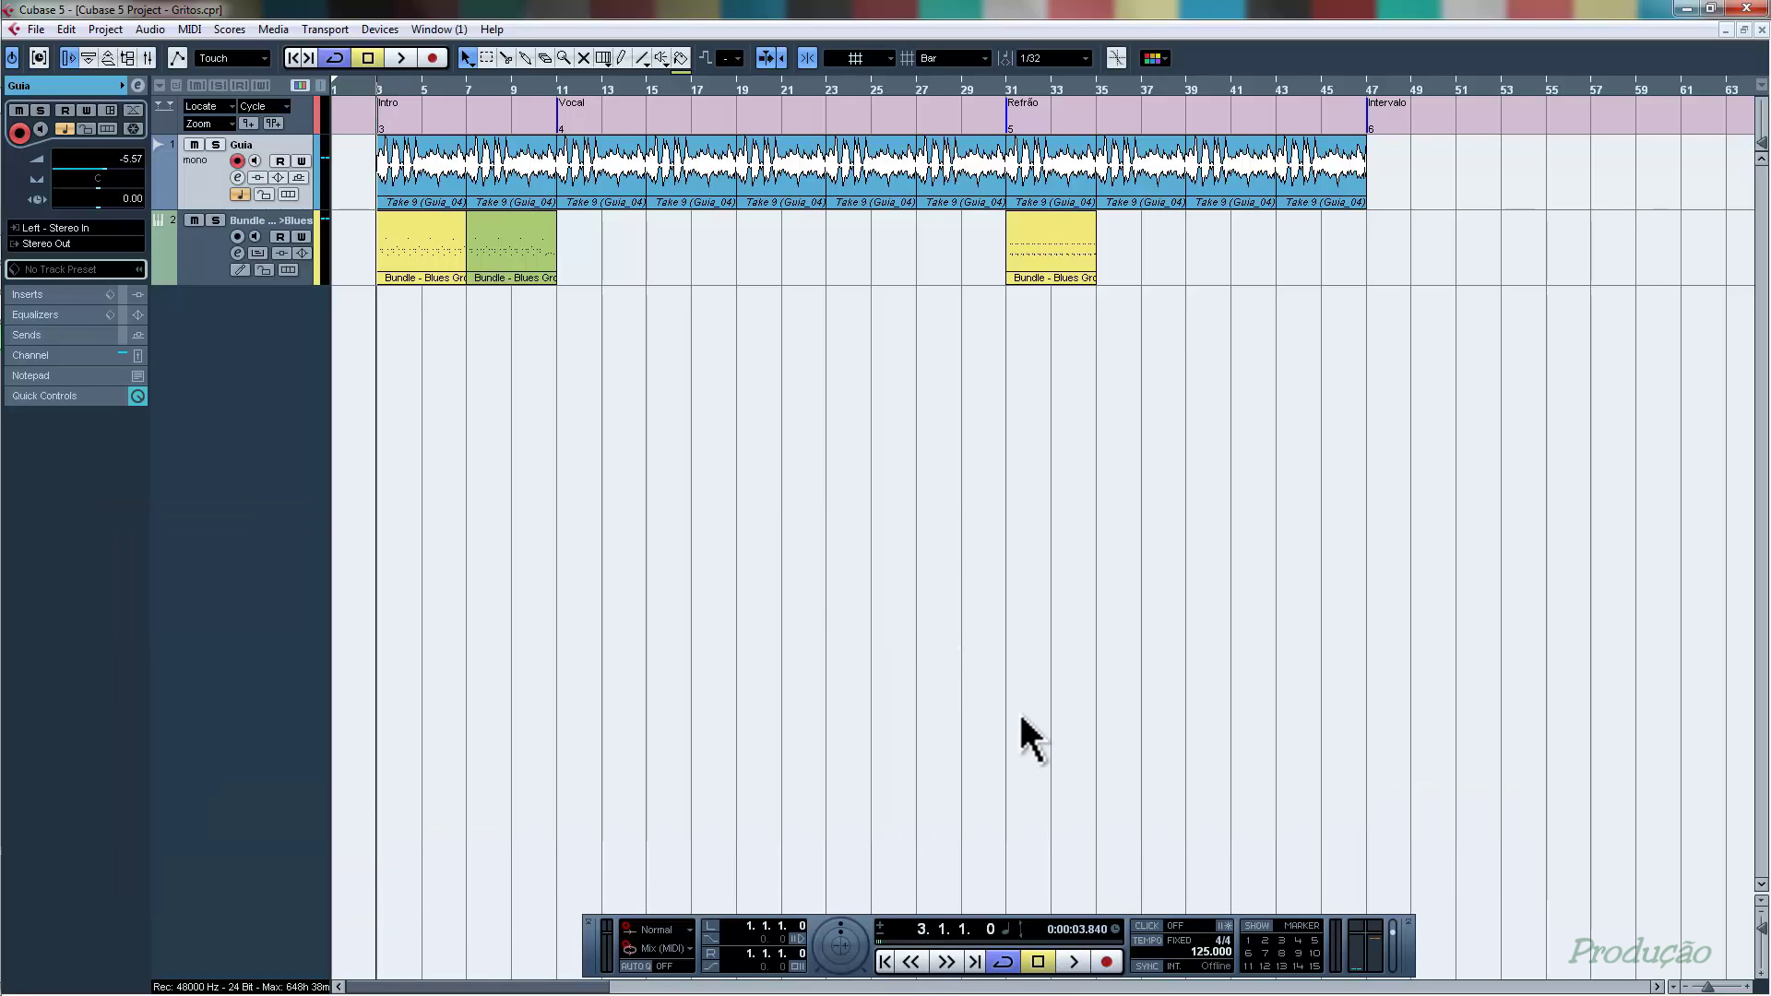
key(space)
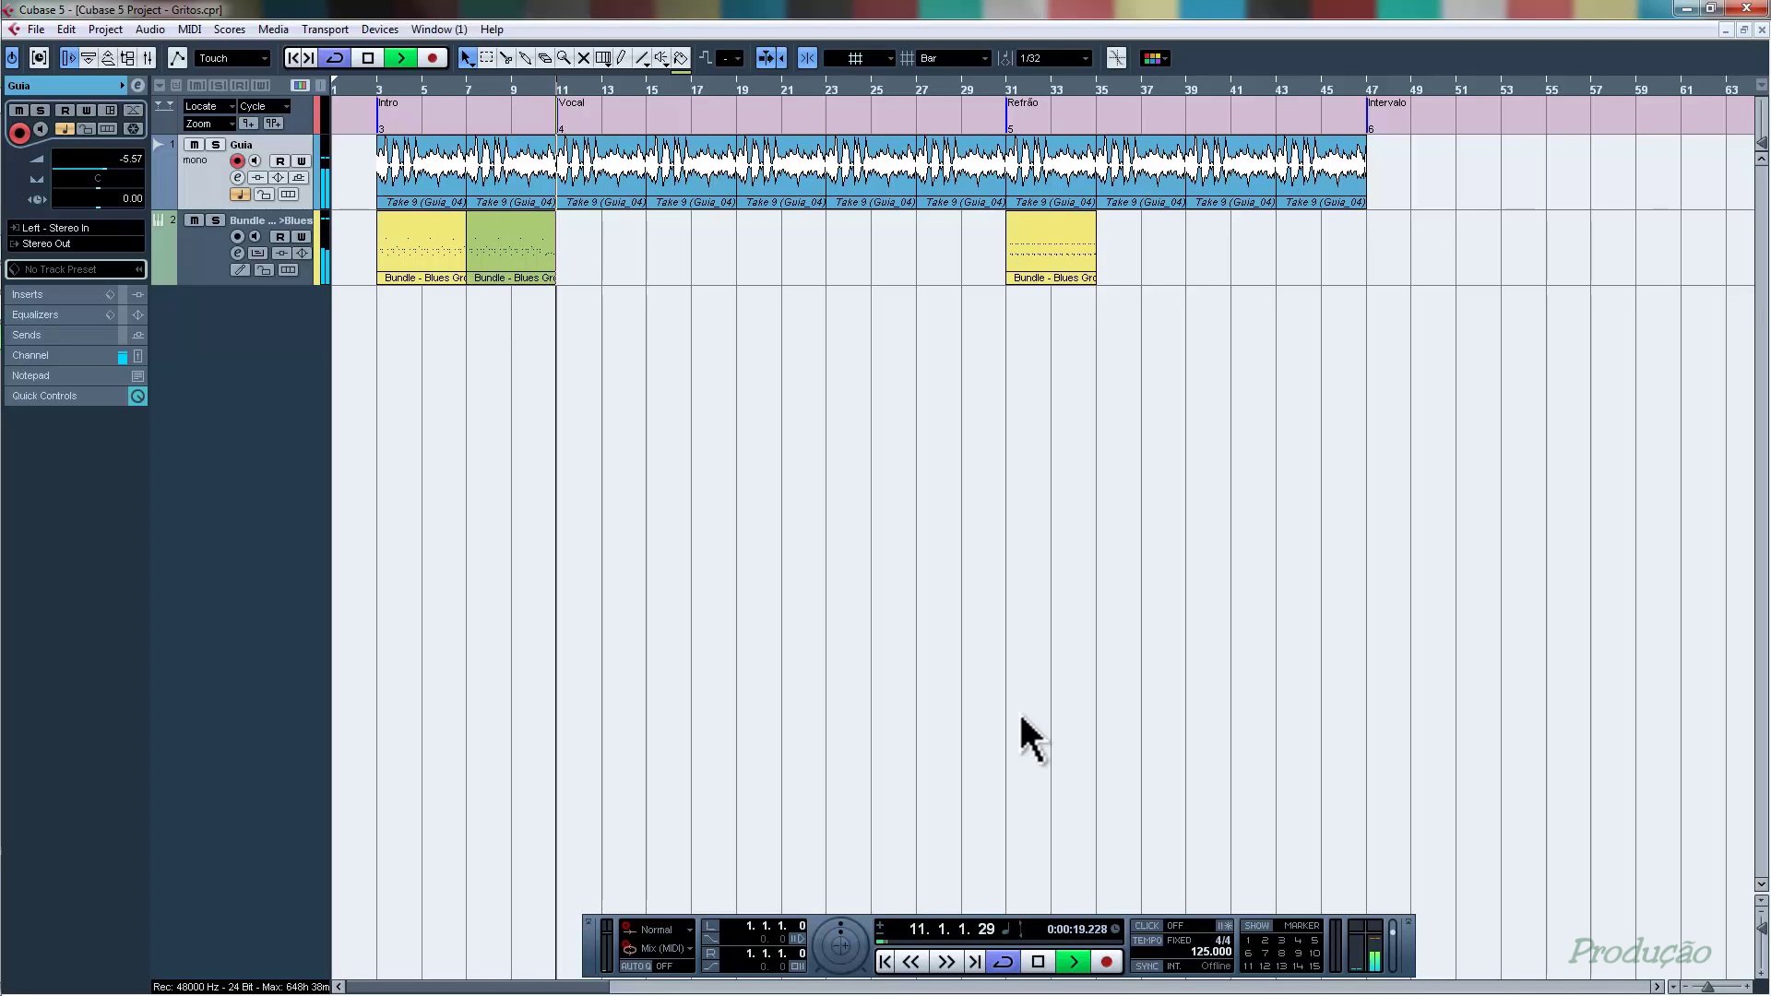
key(space)
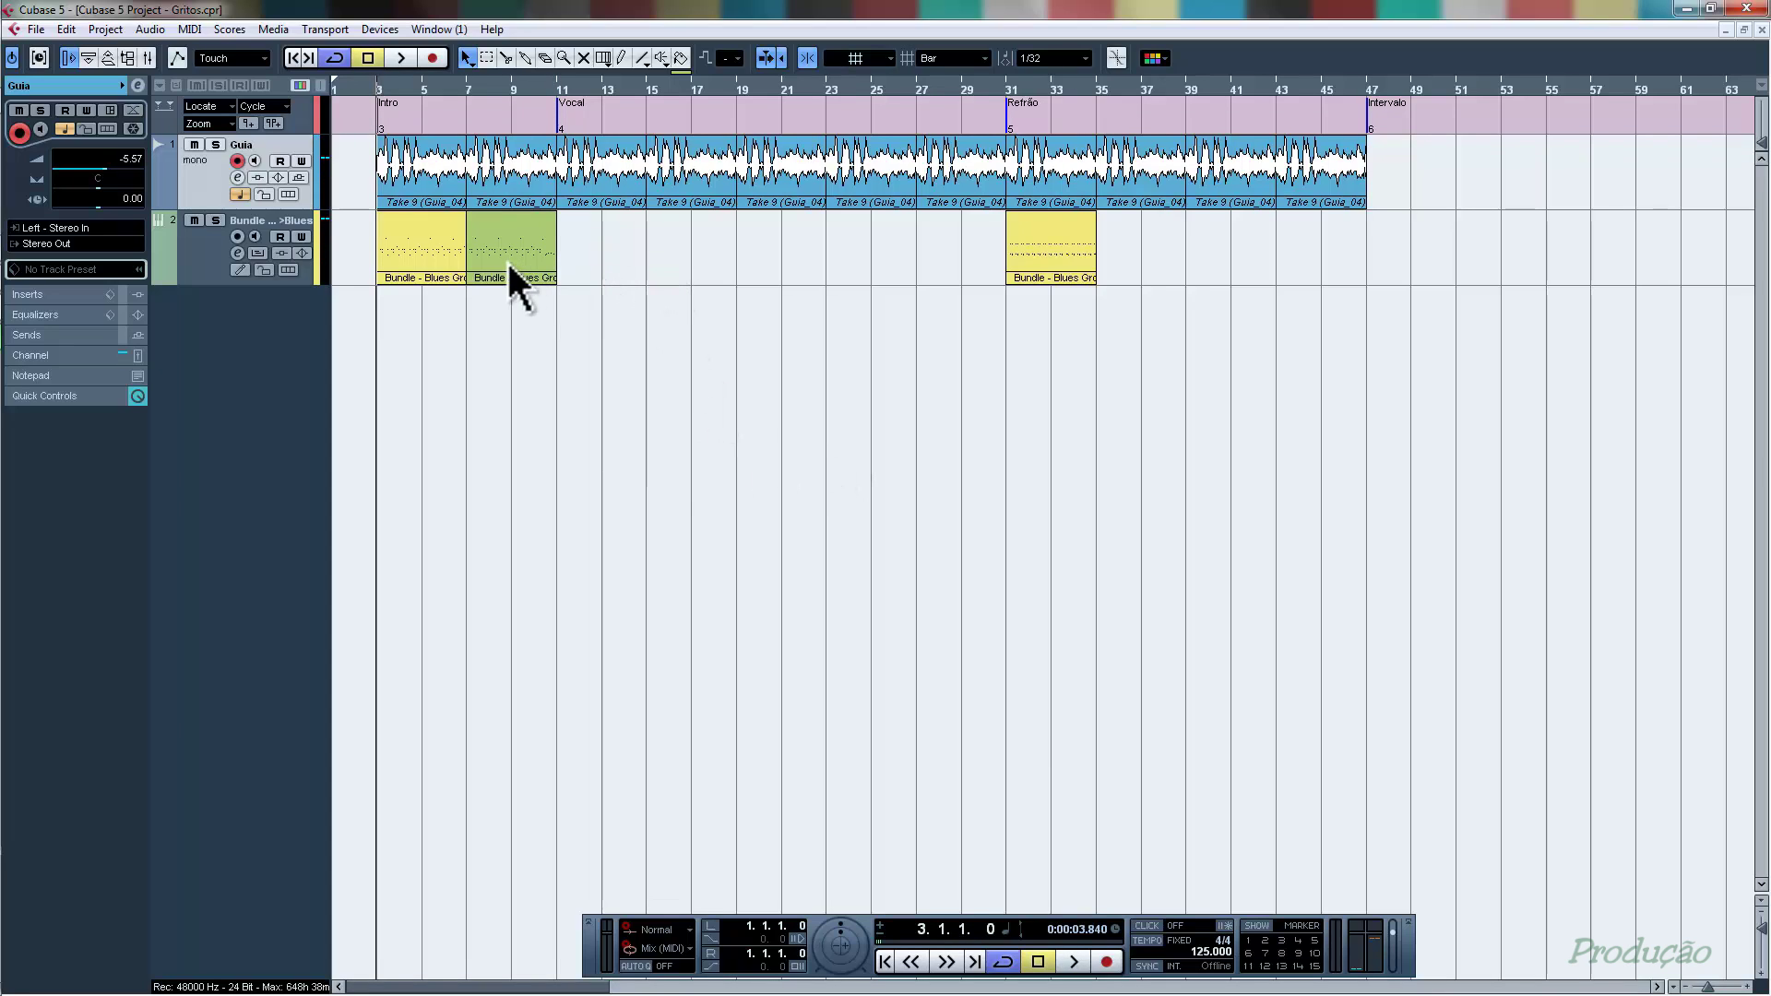
- Copy the yellow Blues Groove part from bar 3 to bar 11 and open the copy in the Key Editor
drag(419, 245, 607, 259)
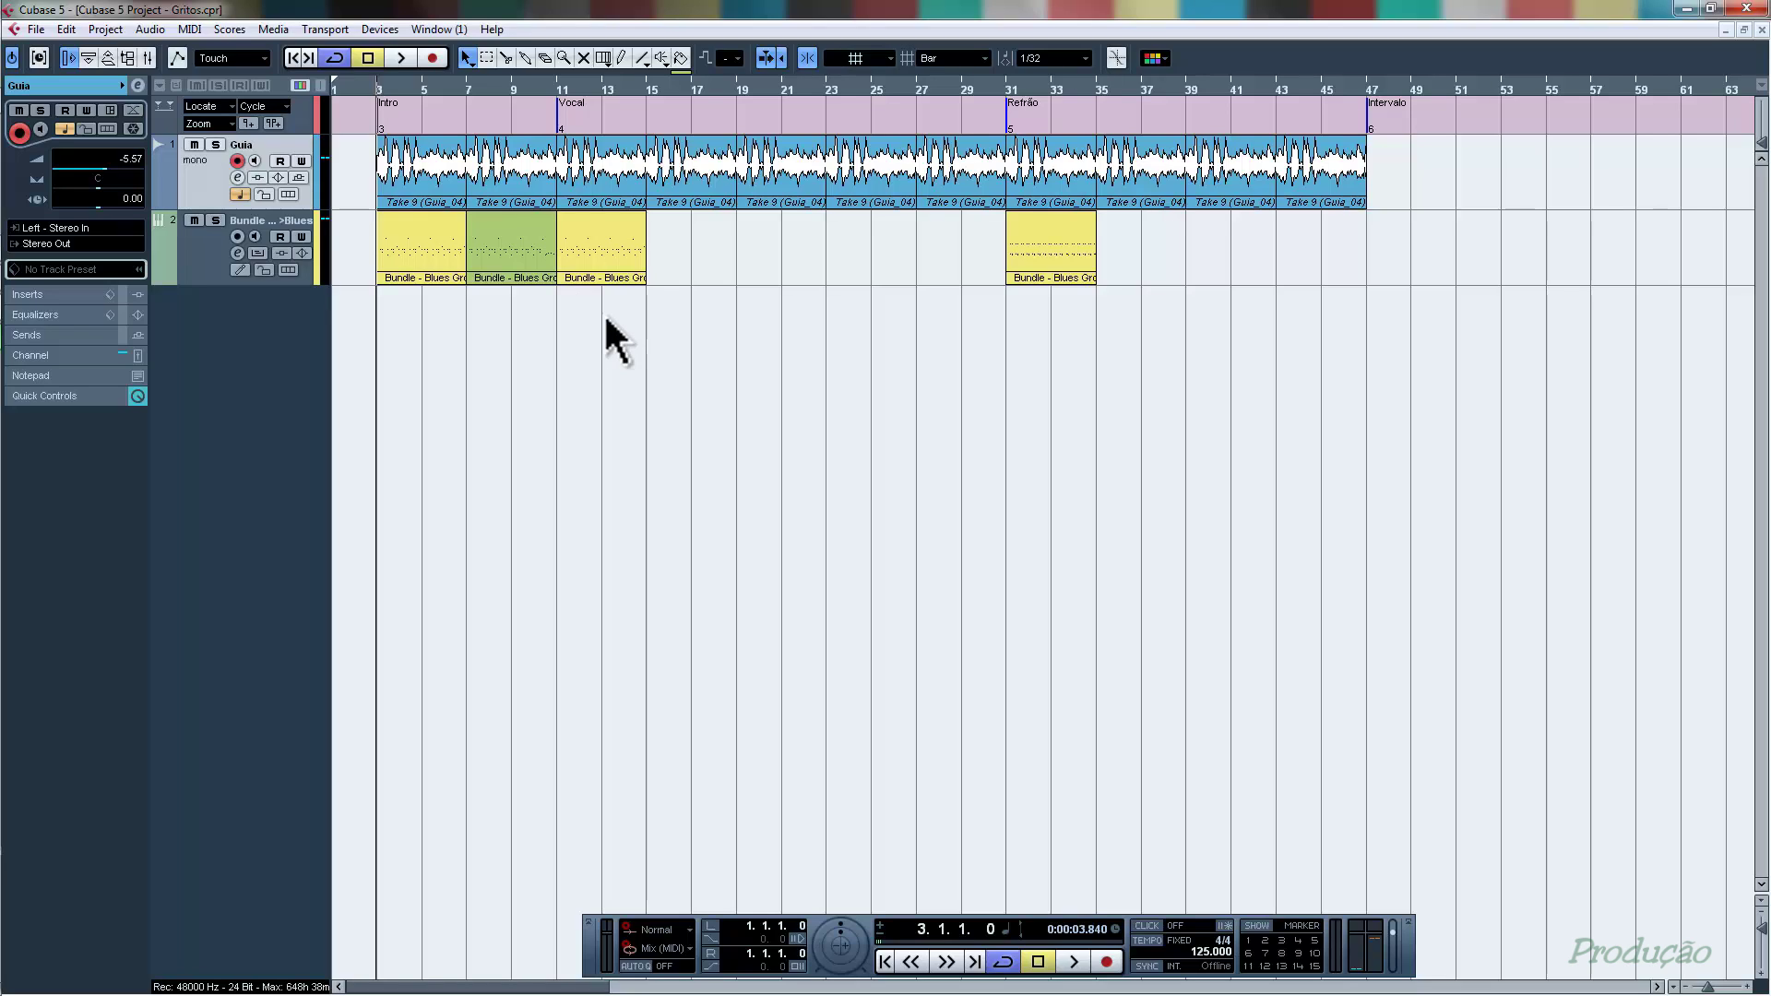
key(Down)
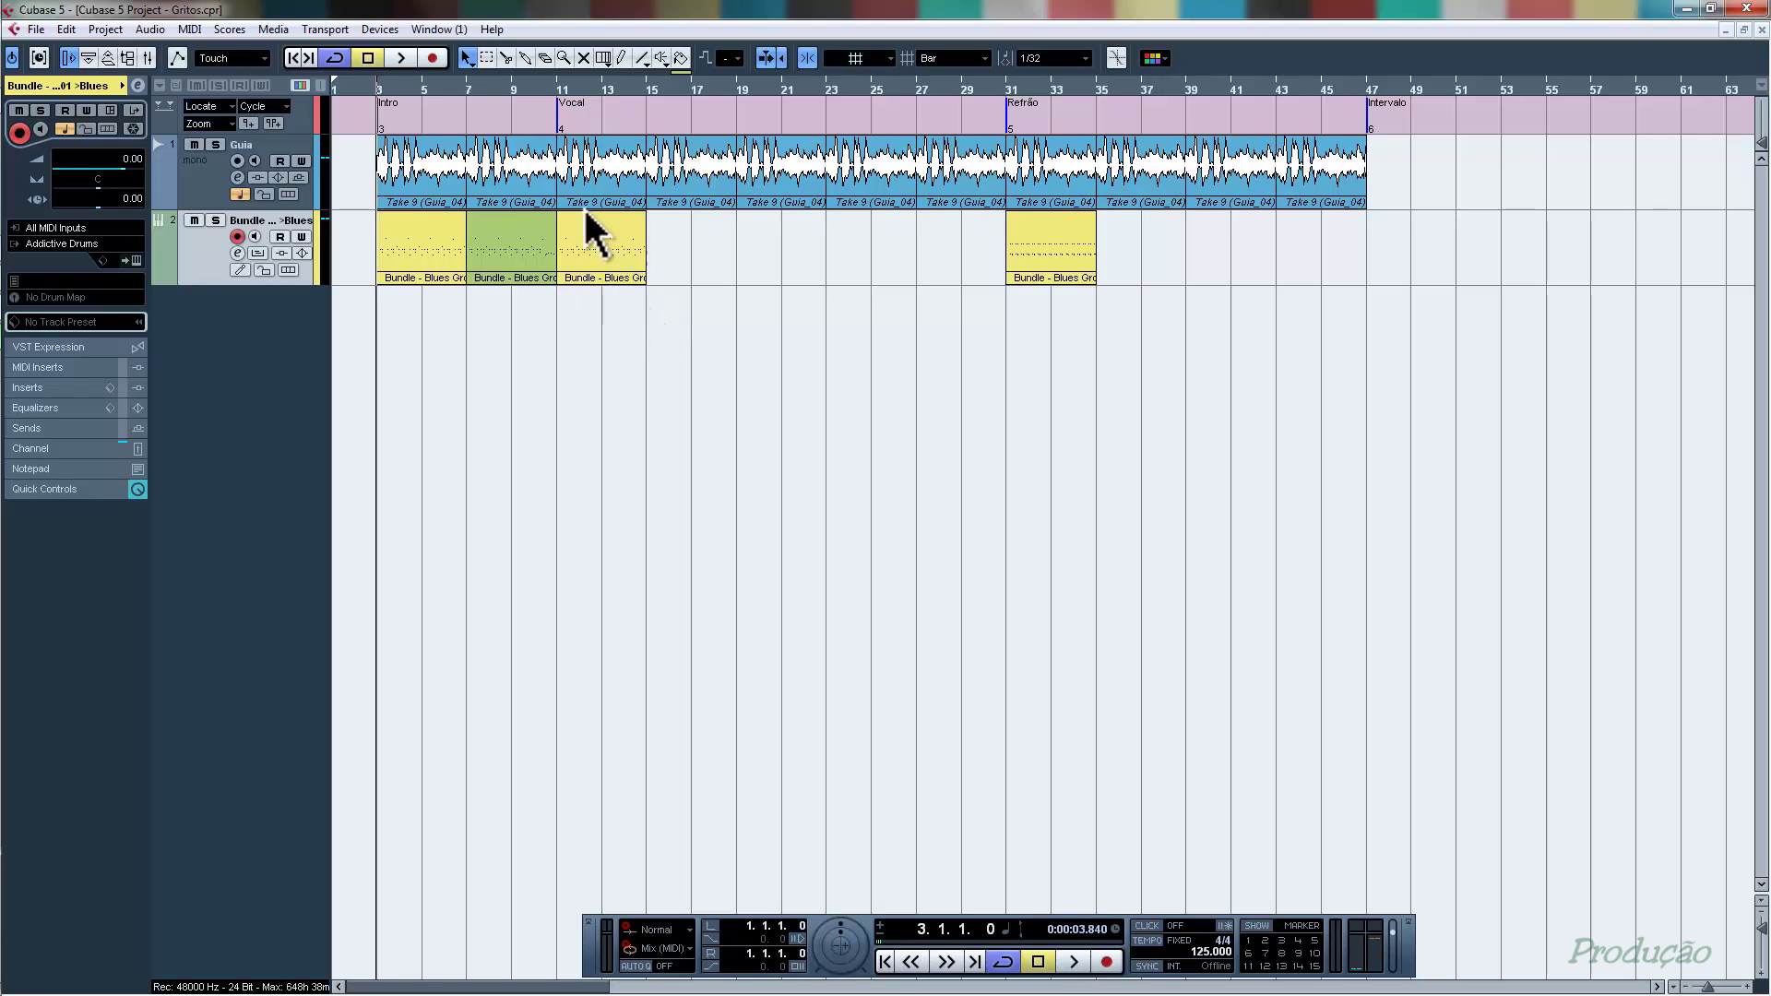
double_click(581, 253)
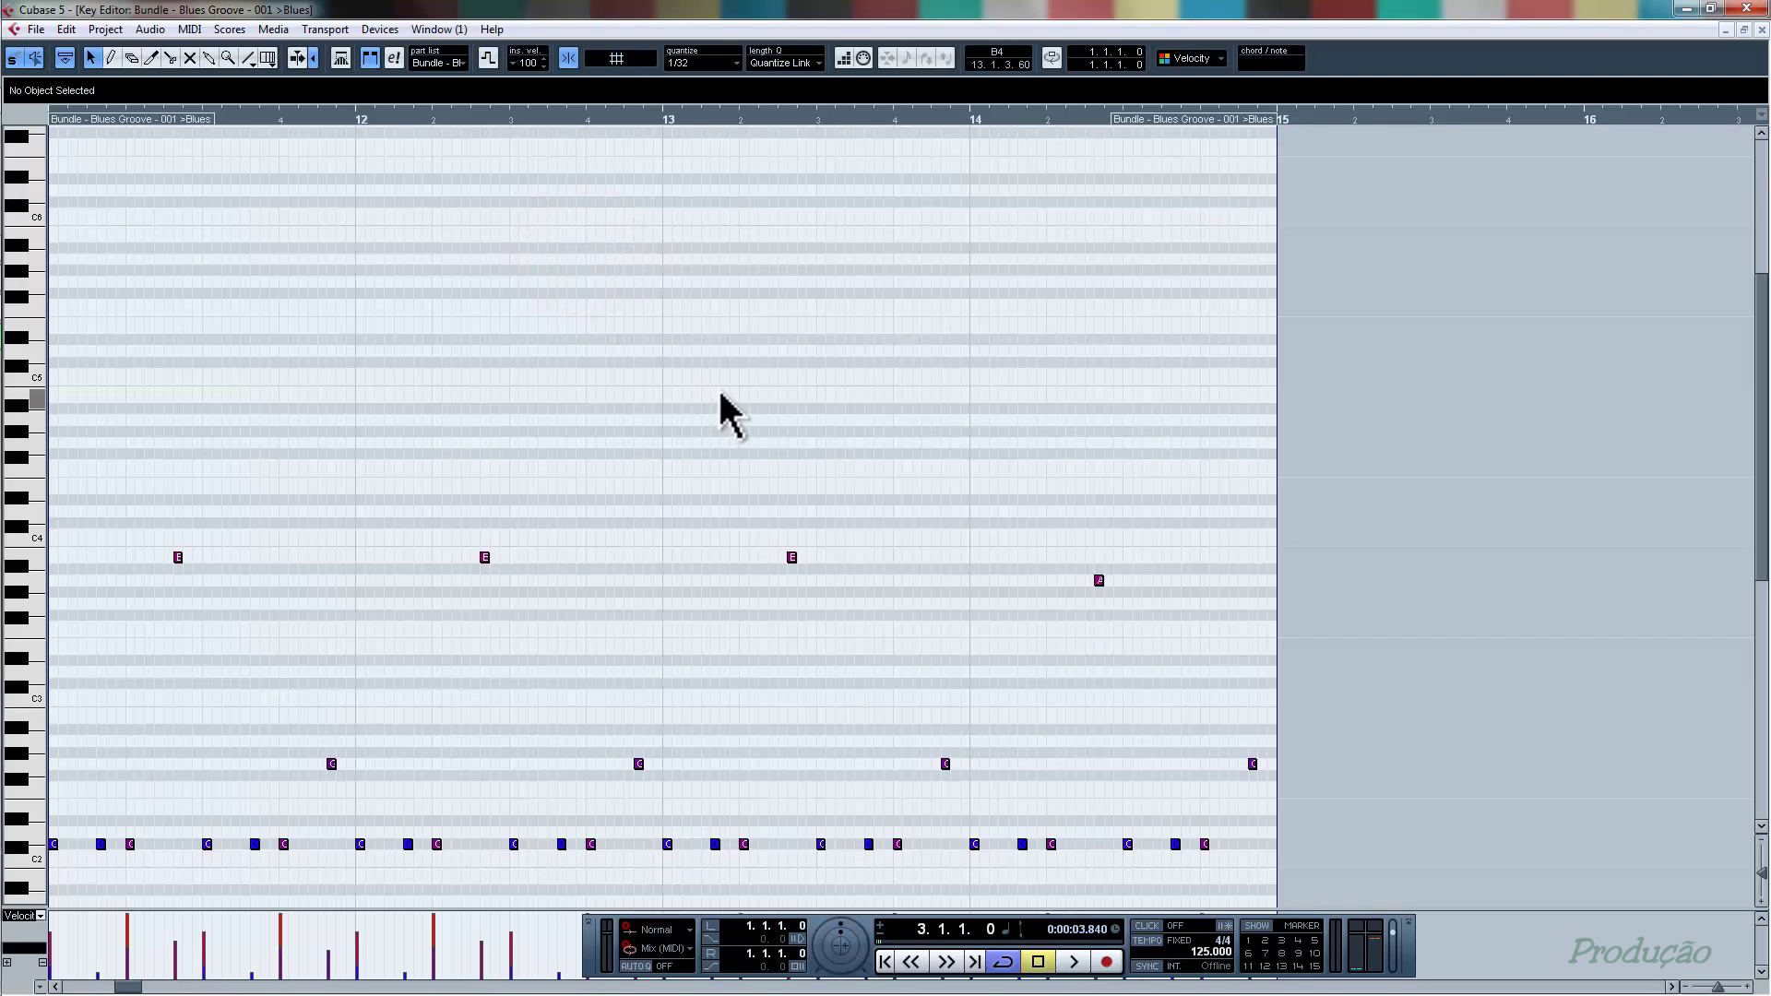
scroll(718, 385, down, 3)
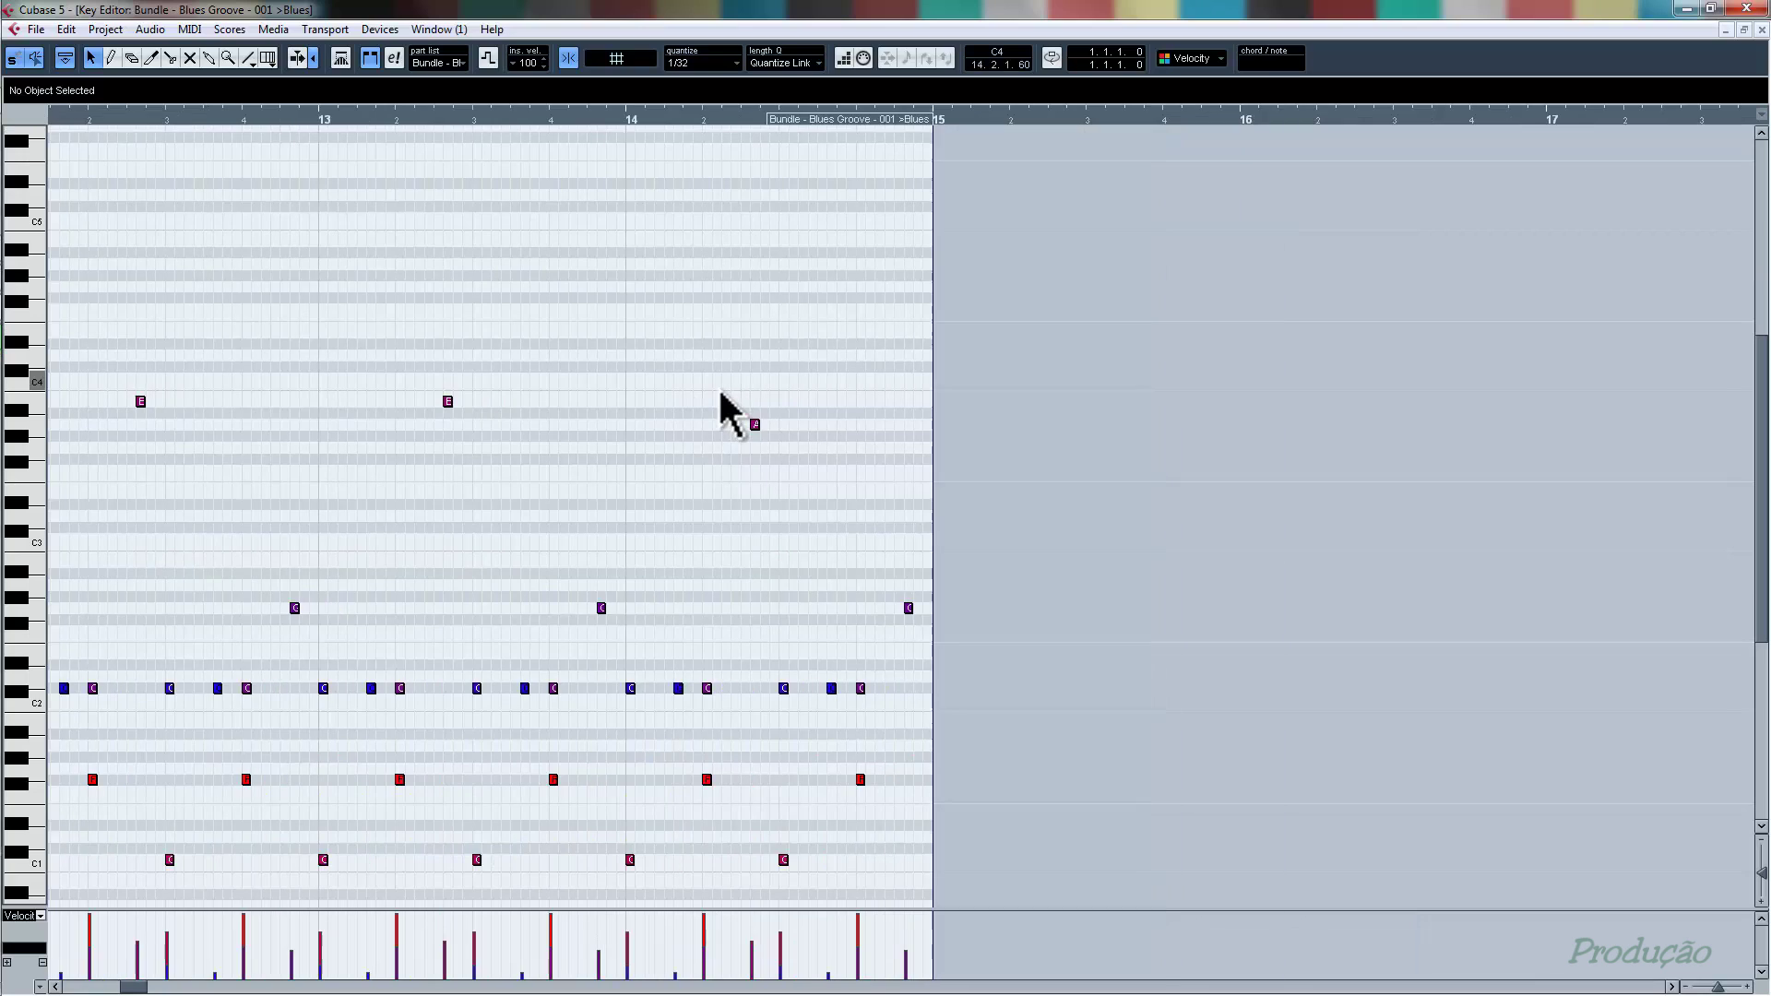
scroll(718, 388, left, 3)
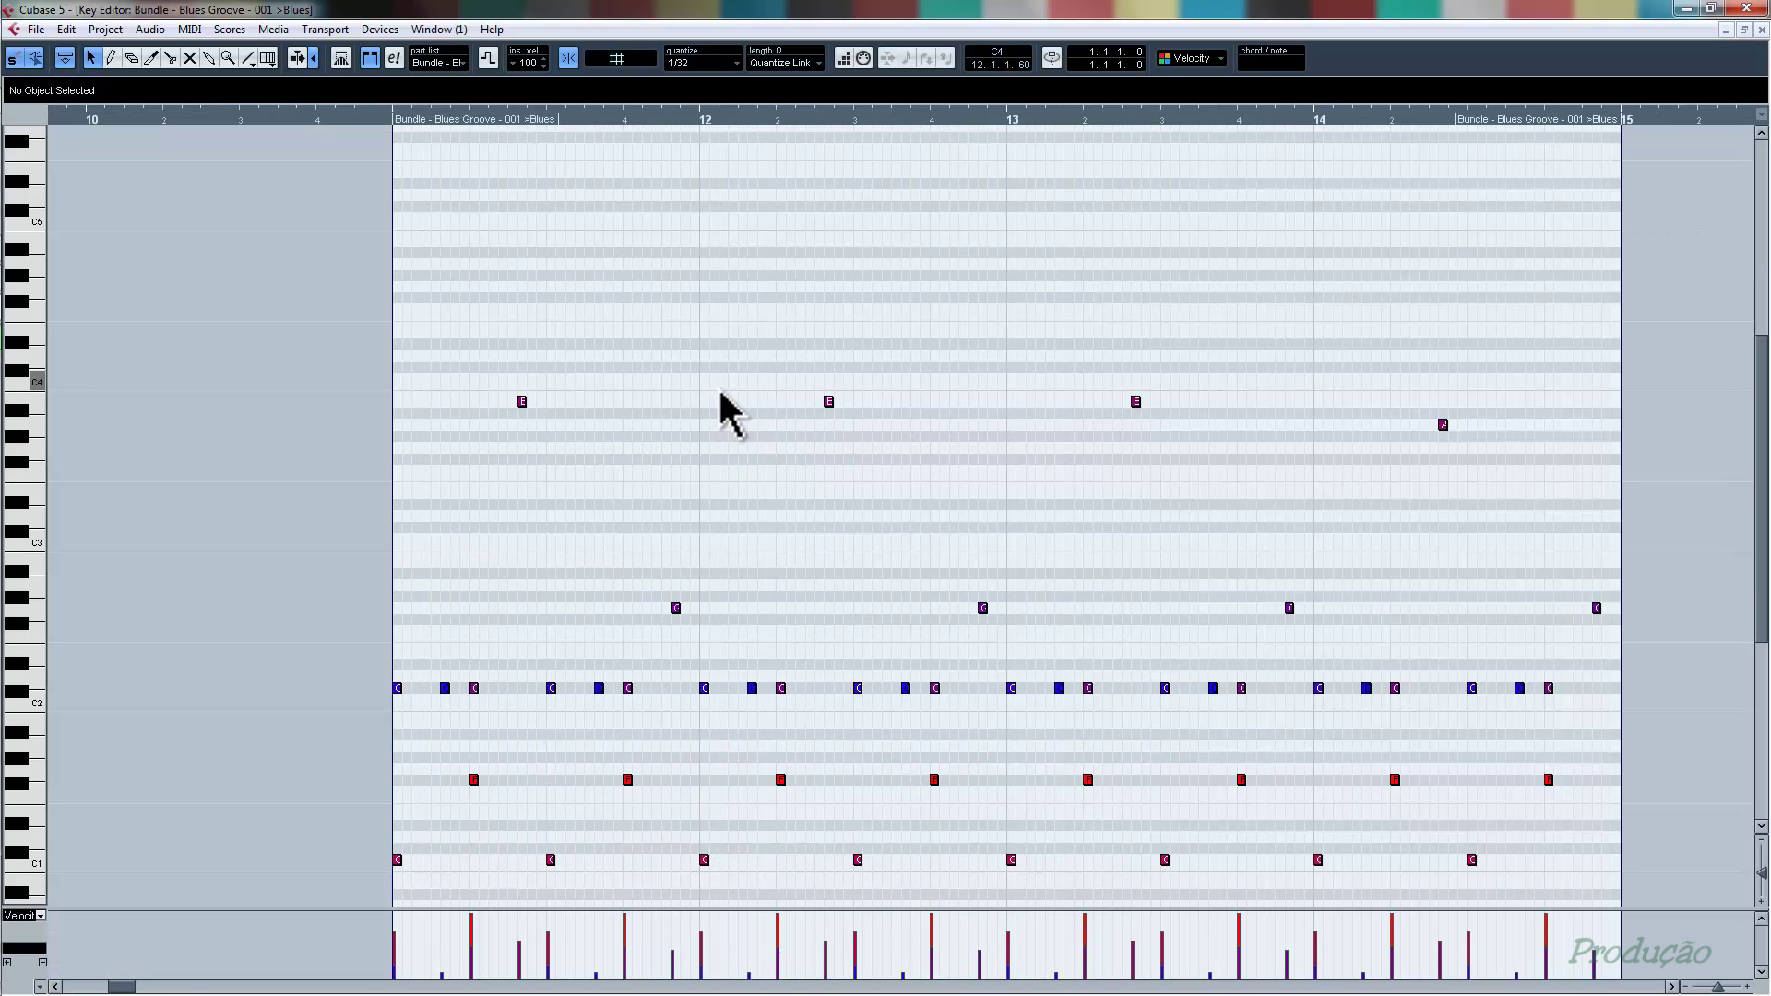
- Transpose the first hi-hat note at 11.1.1 up to D3 and raise its velocity to 100
click(398, 689)
click(839, 593)
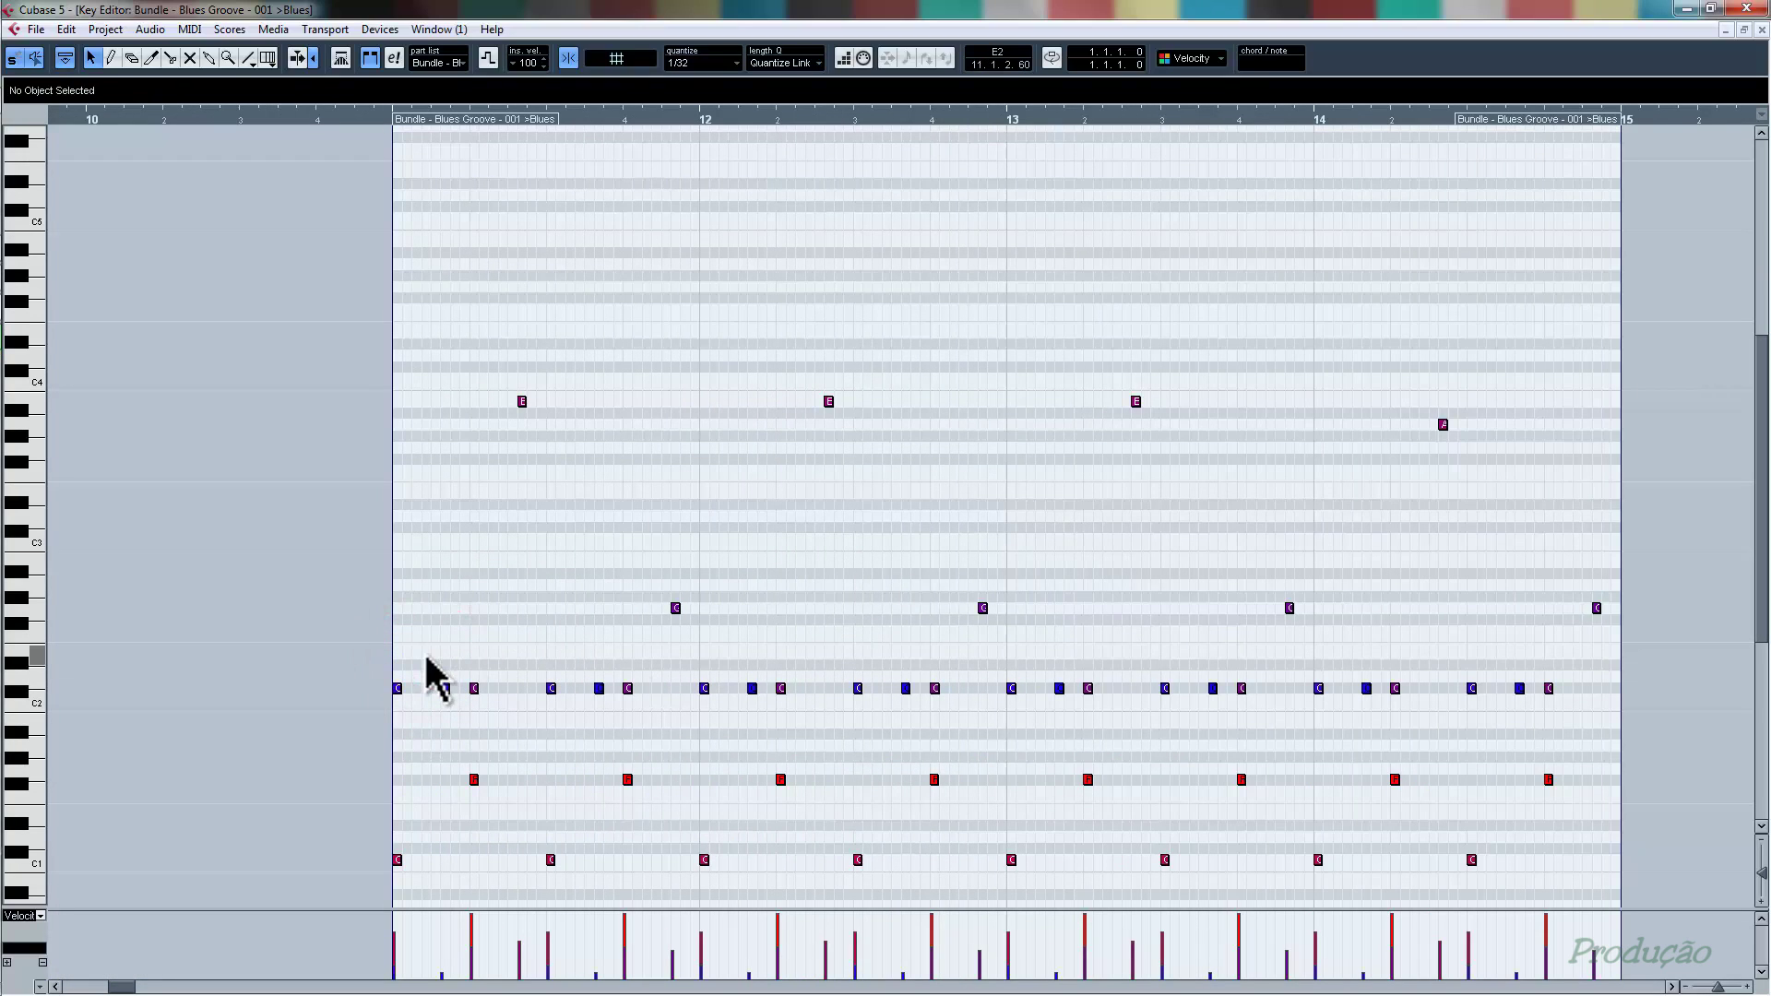
drag(424, 656, 367, 717)
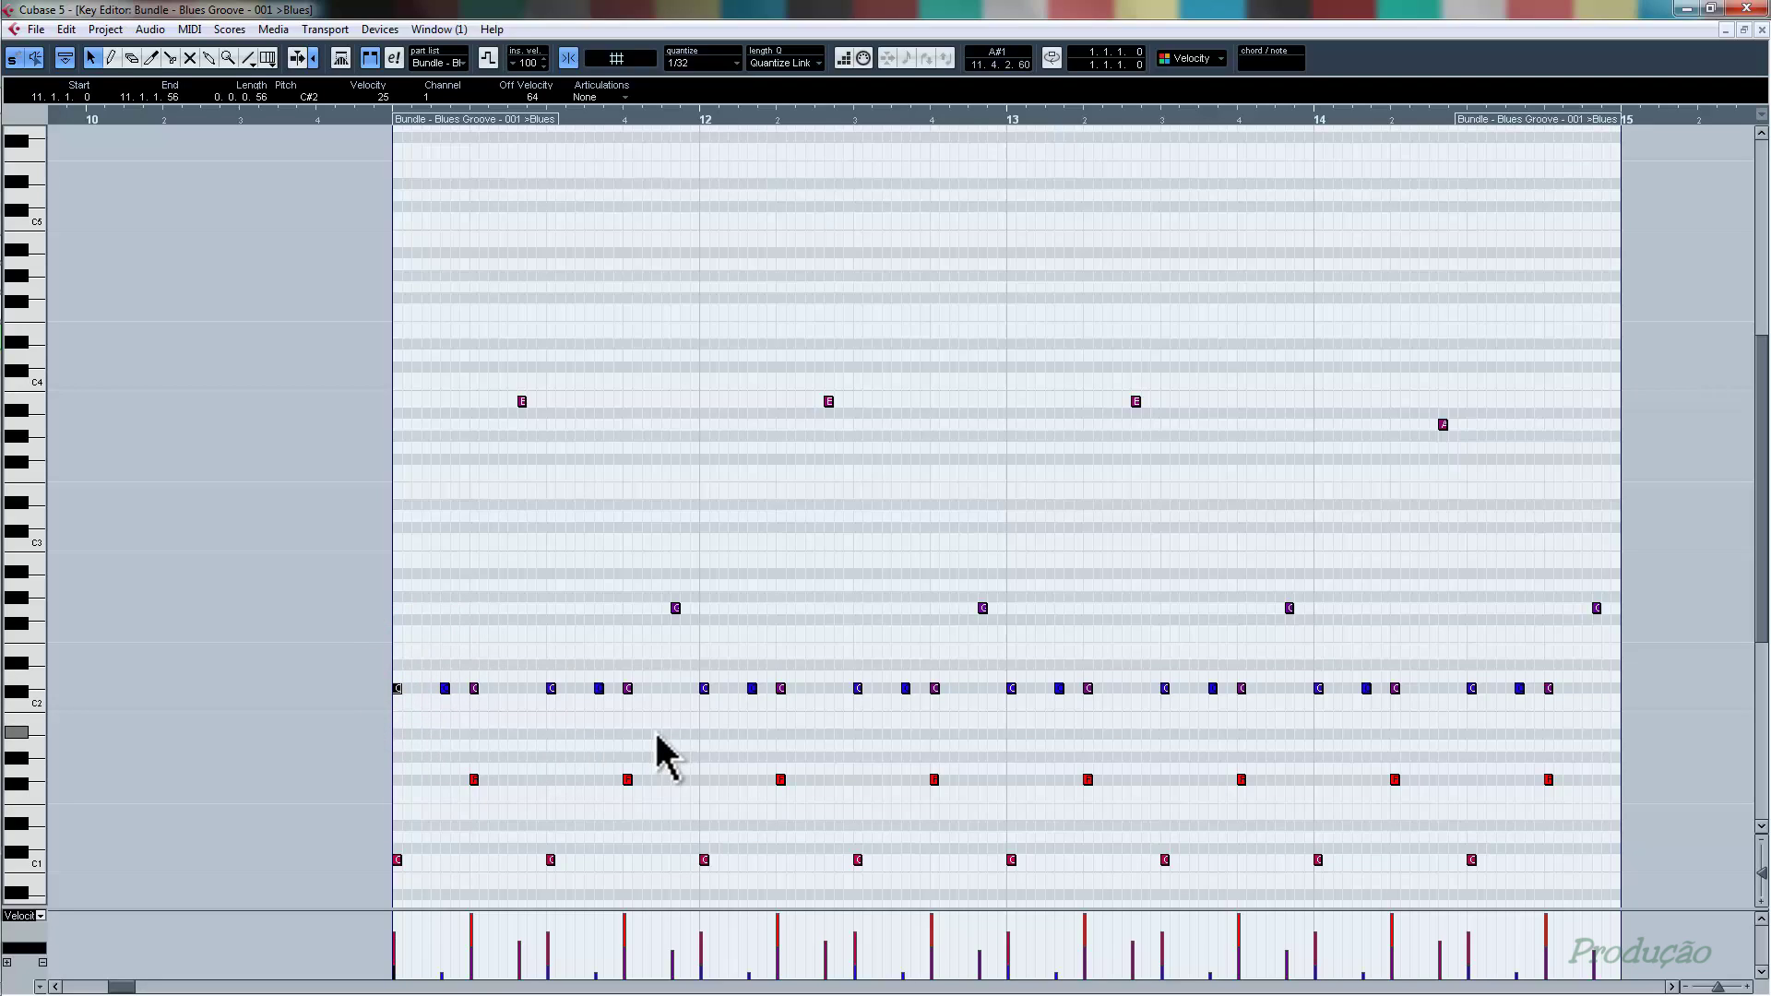
key(Up)
key(Up)
key(Up)
key(Up)
key(Up)
key(Up)
key(Up)
key(Up)
key(Up)
key(Up)
key(Up)
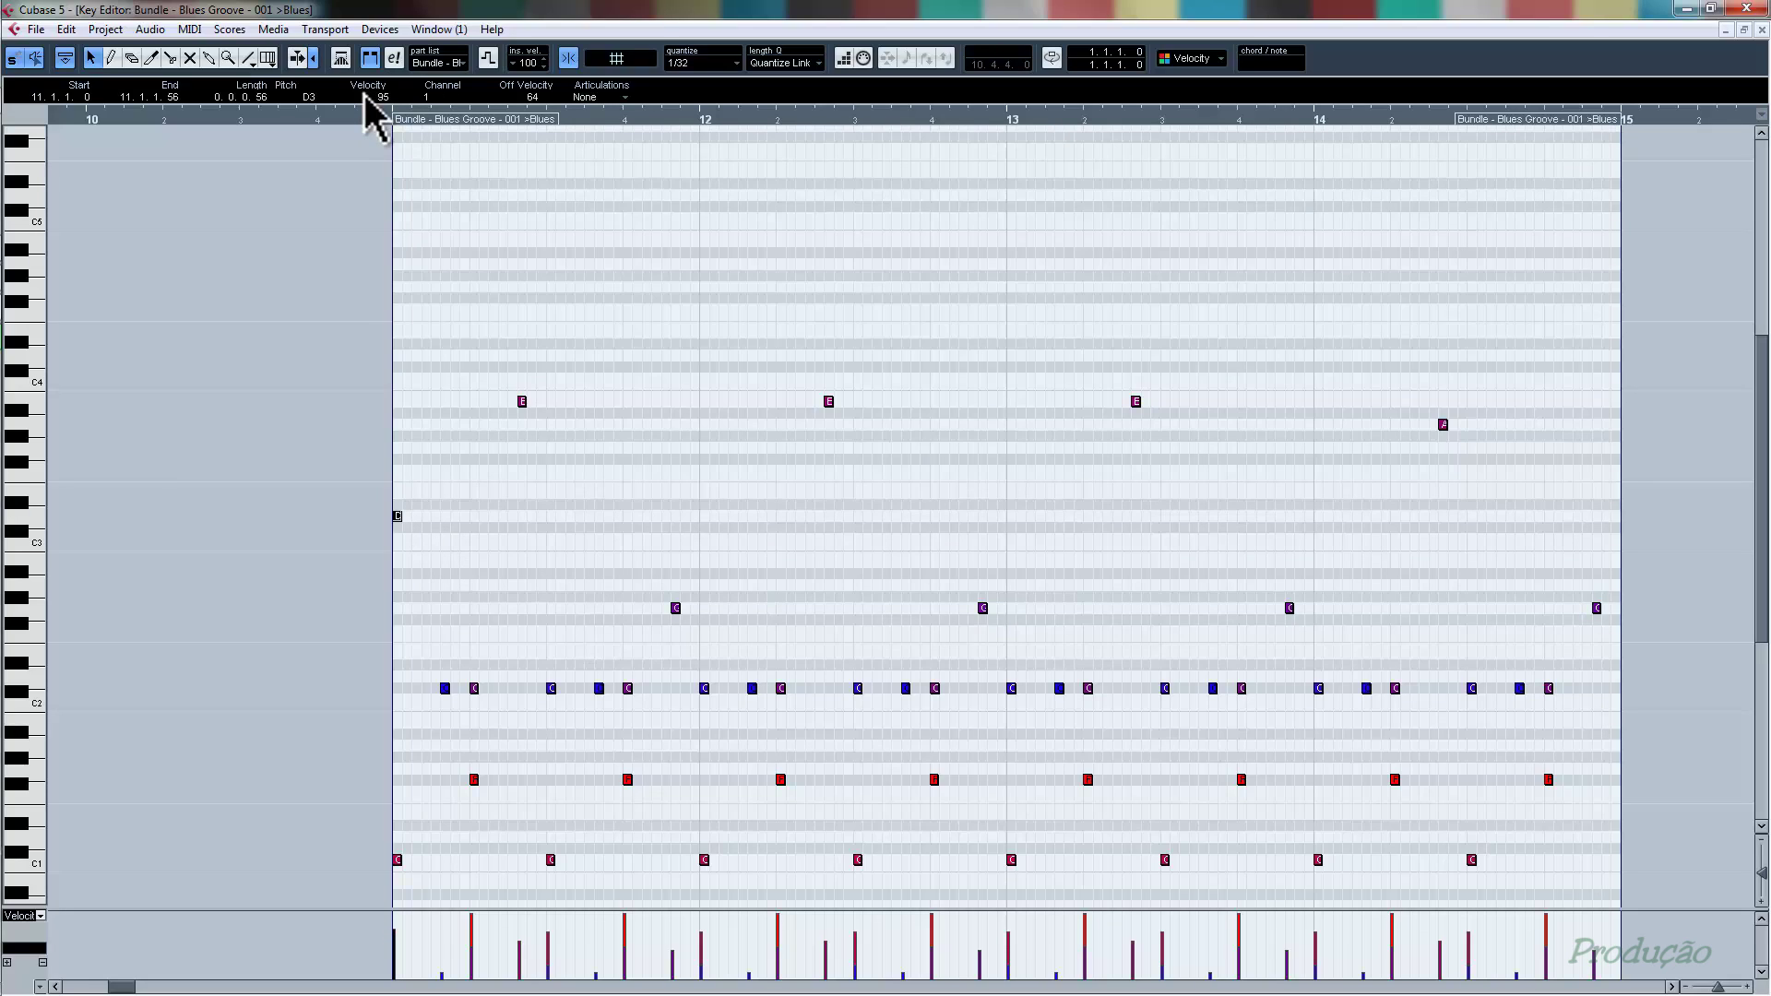
scroll(363, 94, up, 5)
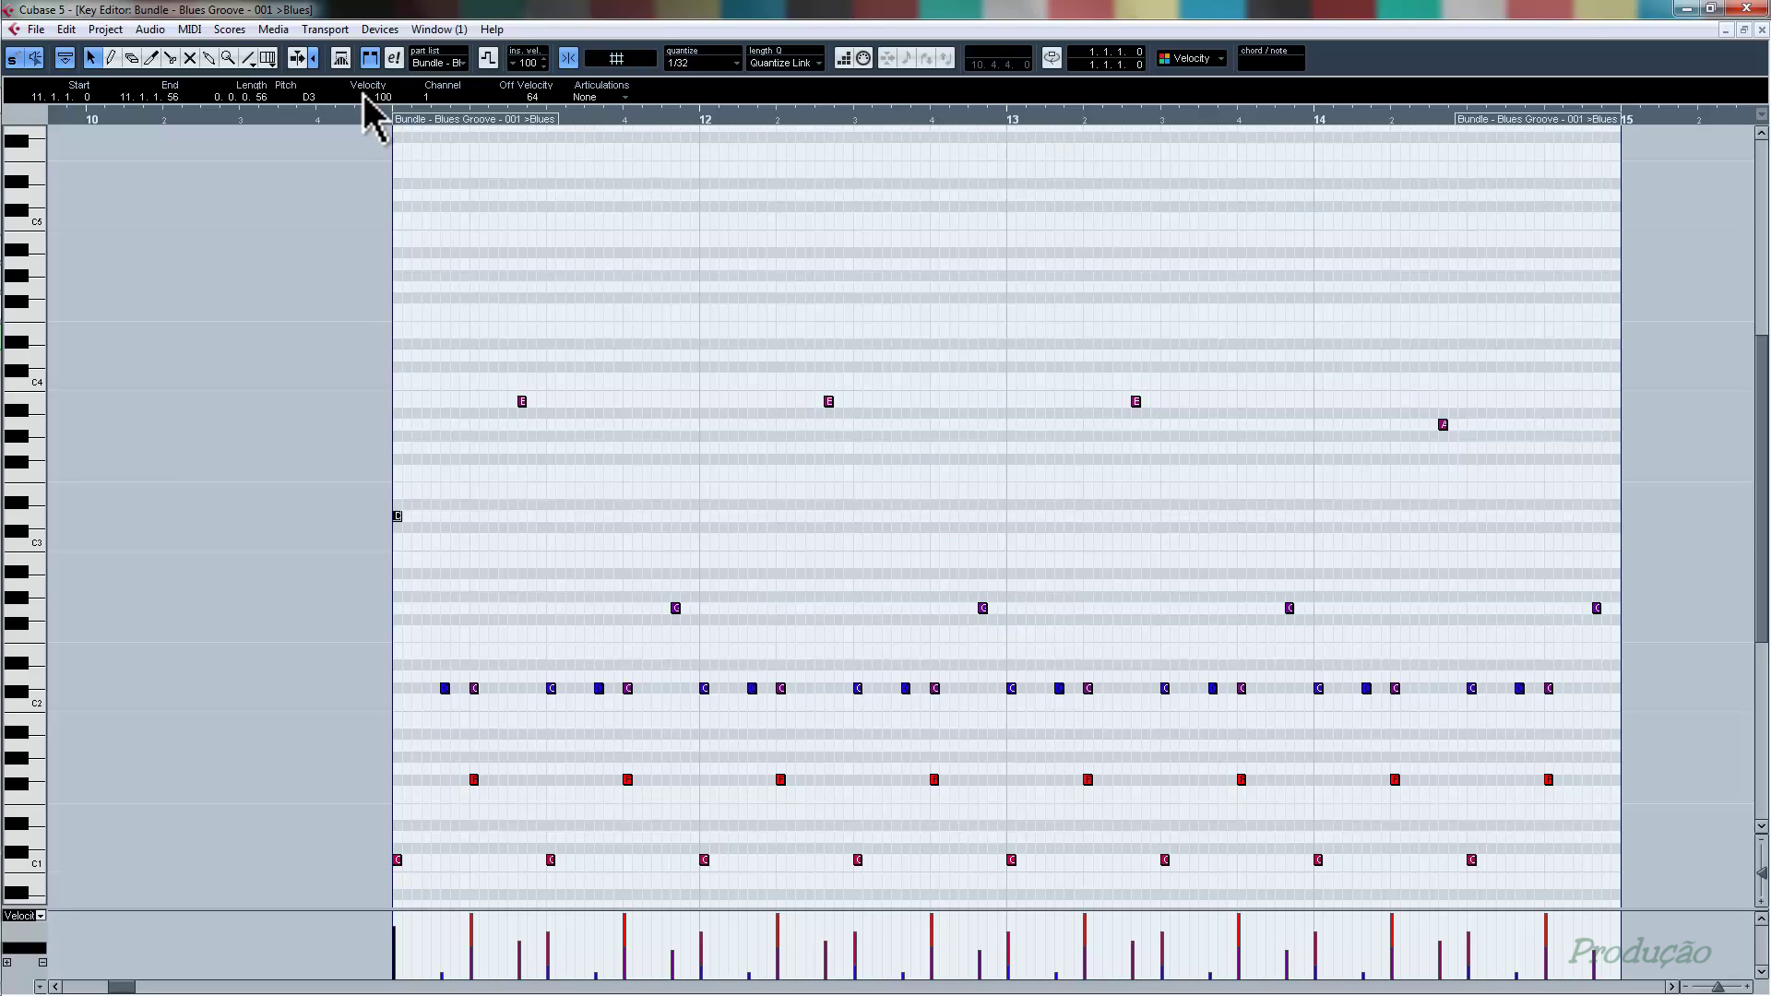
- Close the Key Editor and play the drums from about bar 10 into the Vocal section
click(520, 546)
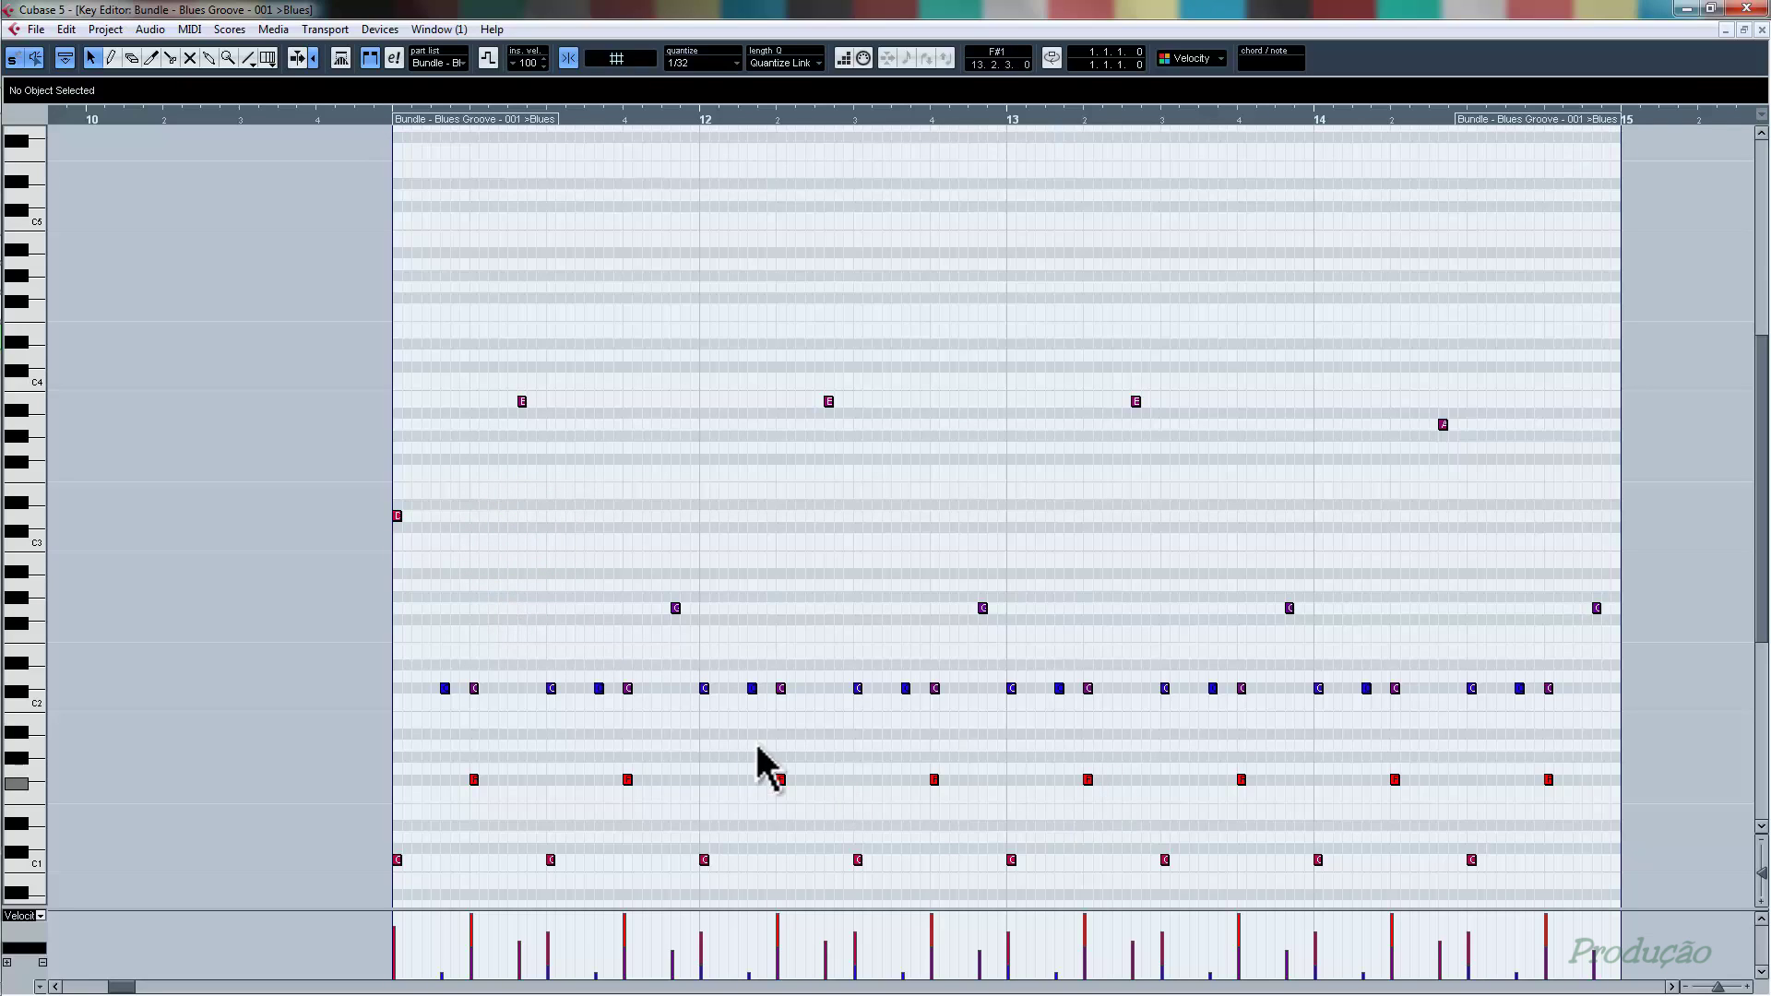
click(1760, 29)
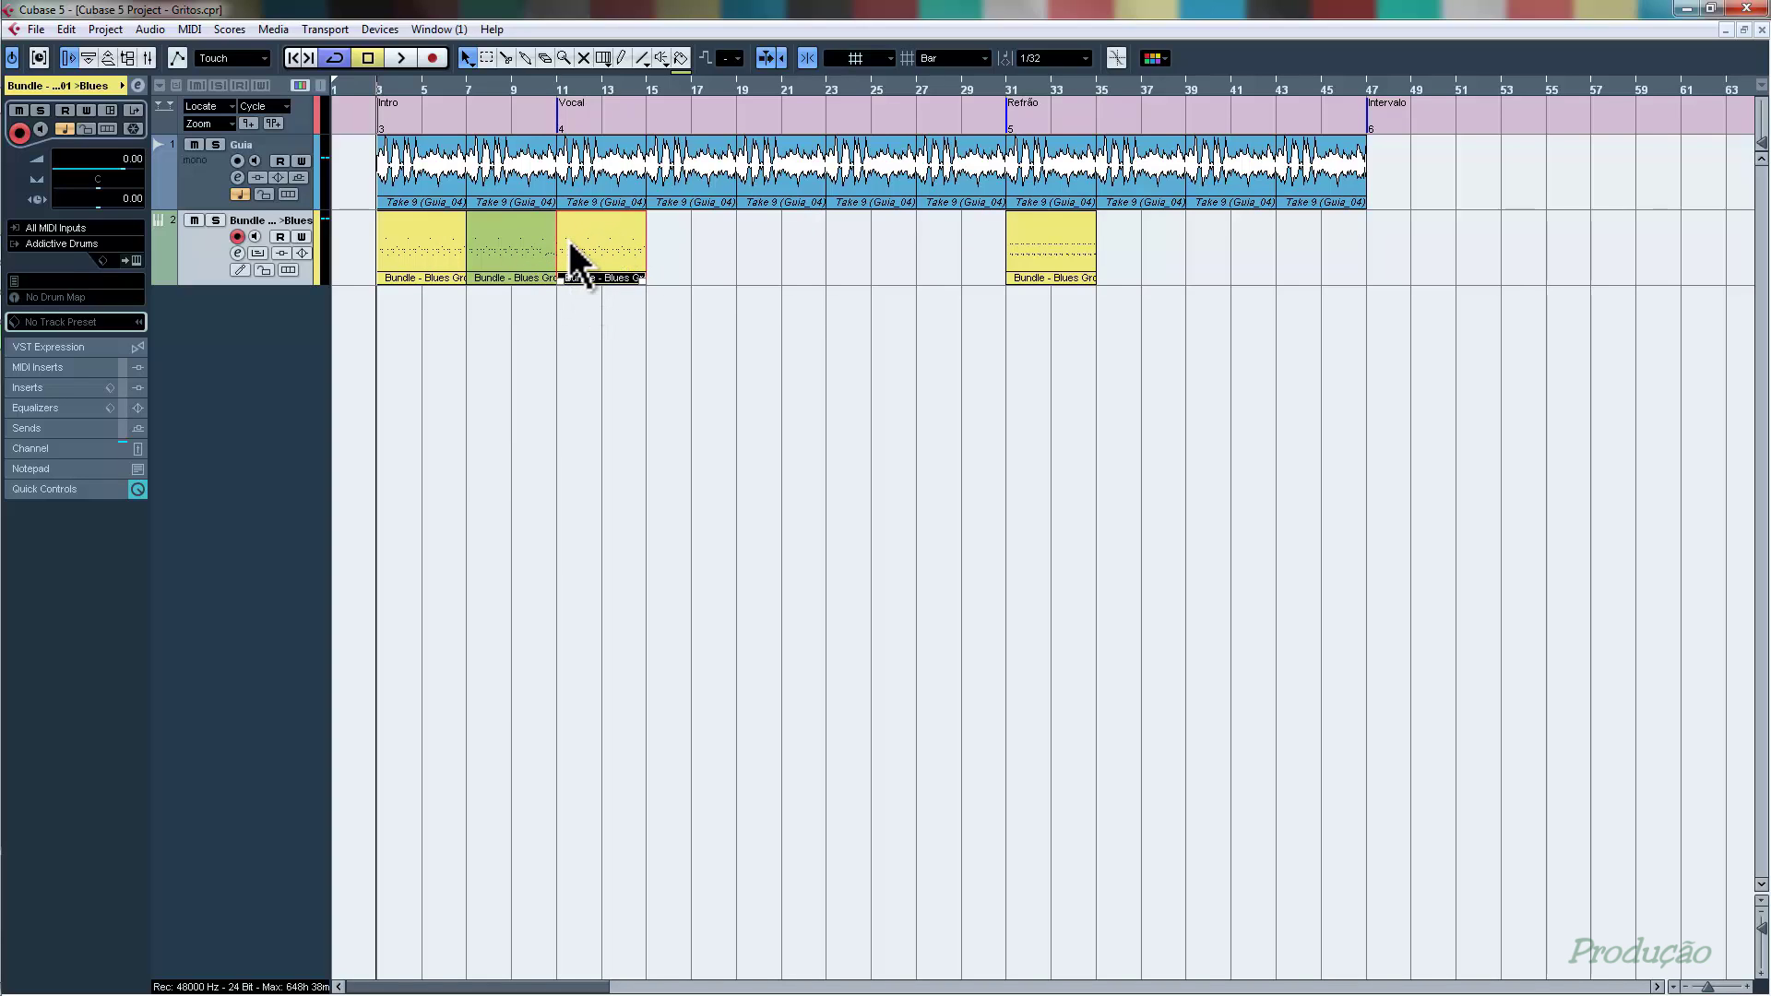
click(531, 89)
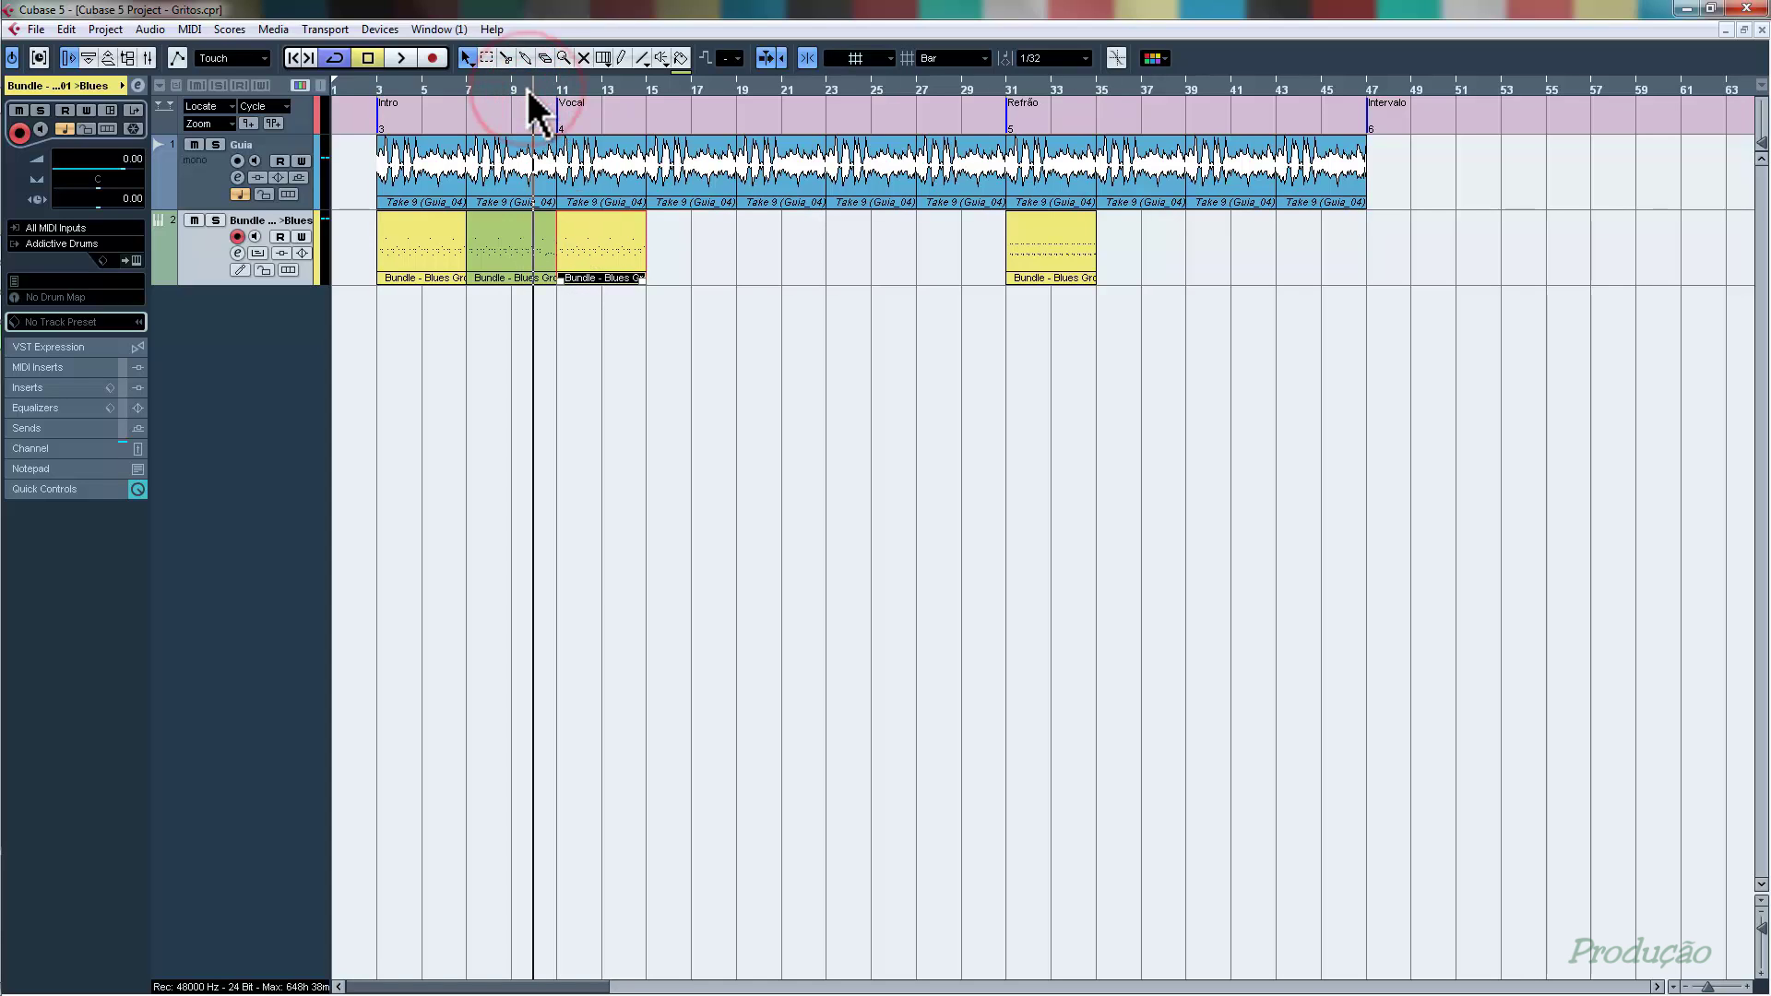
key(space)
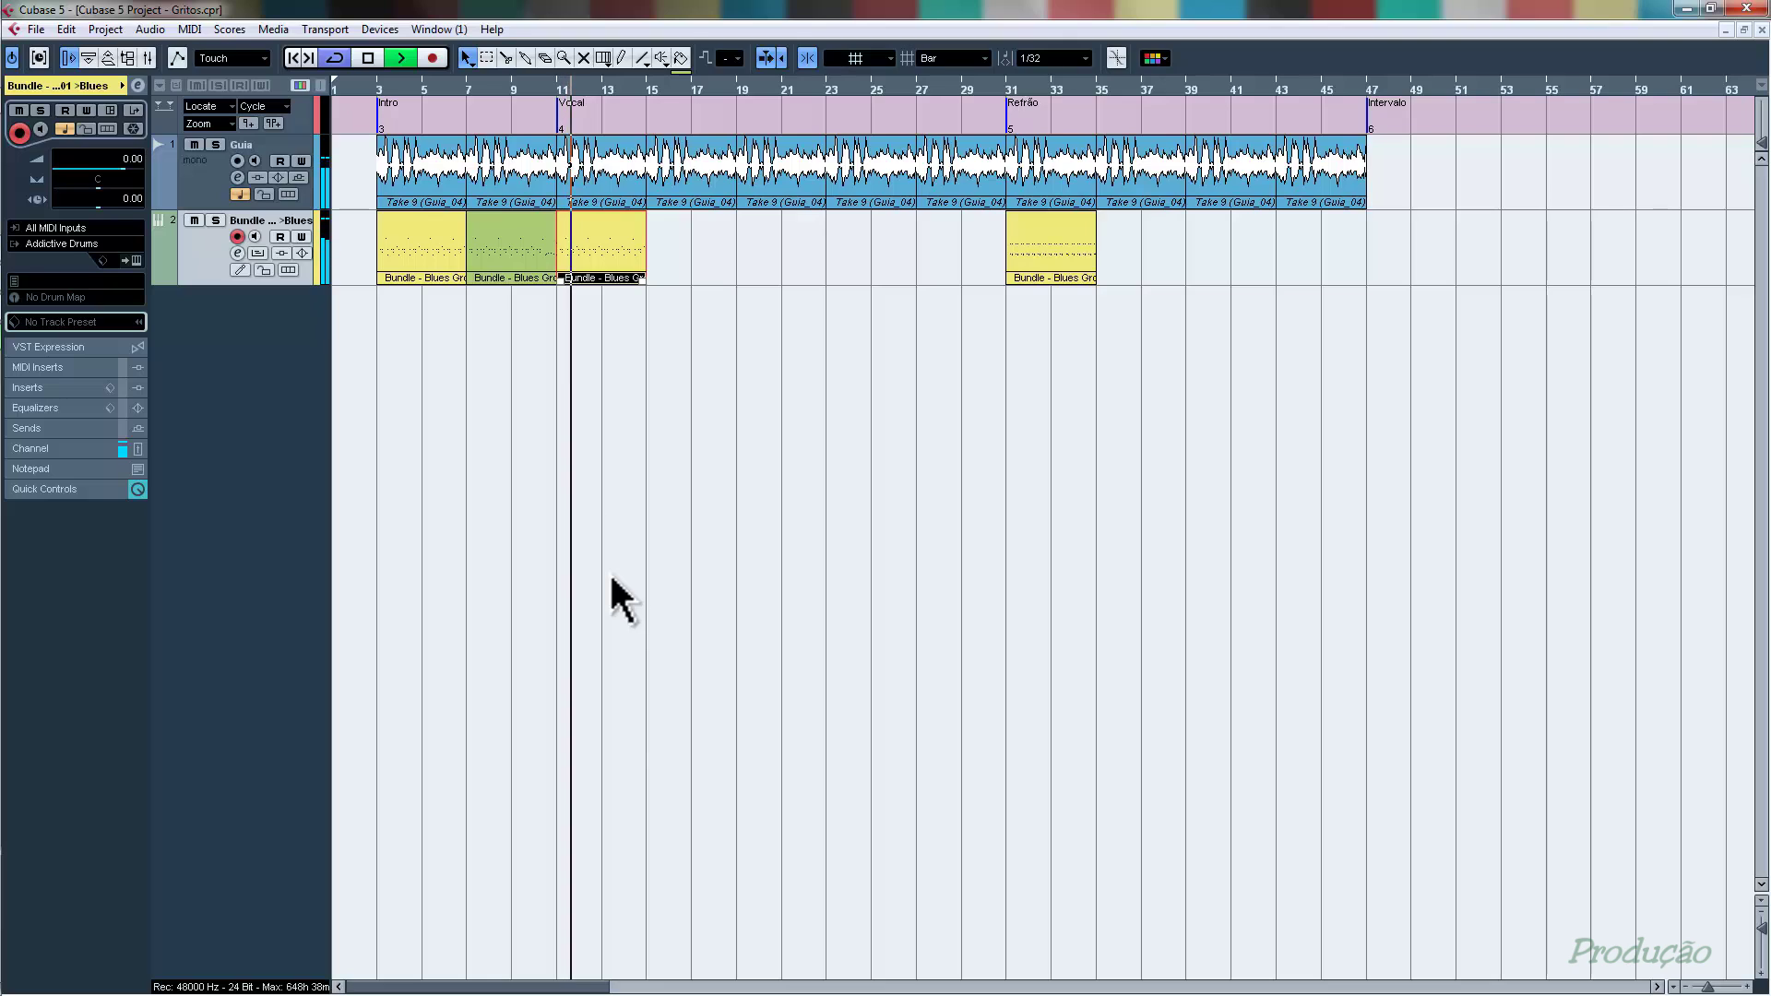
key(space)
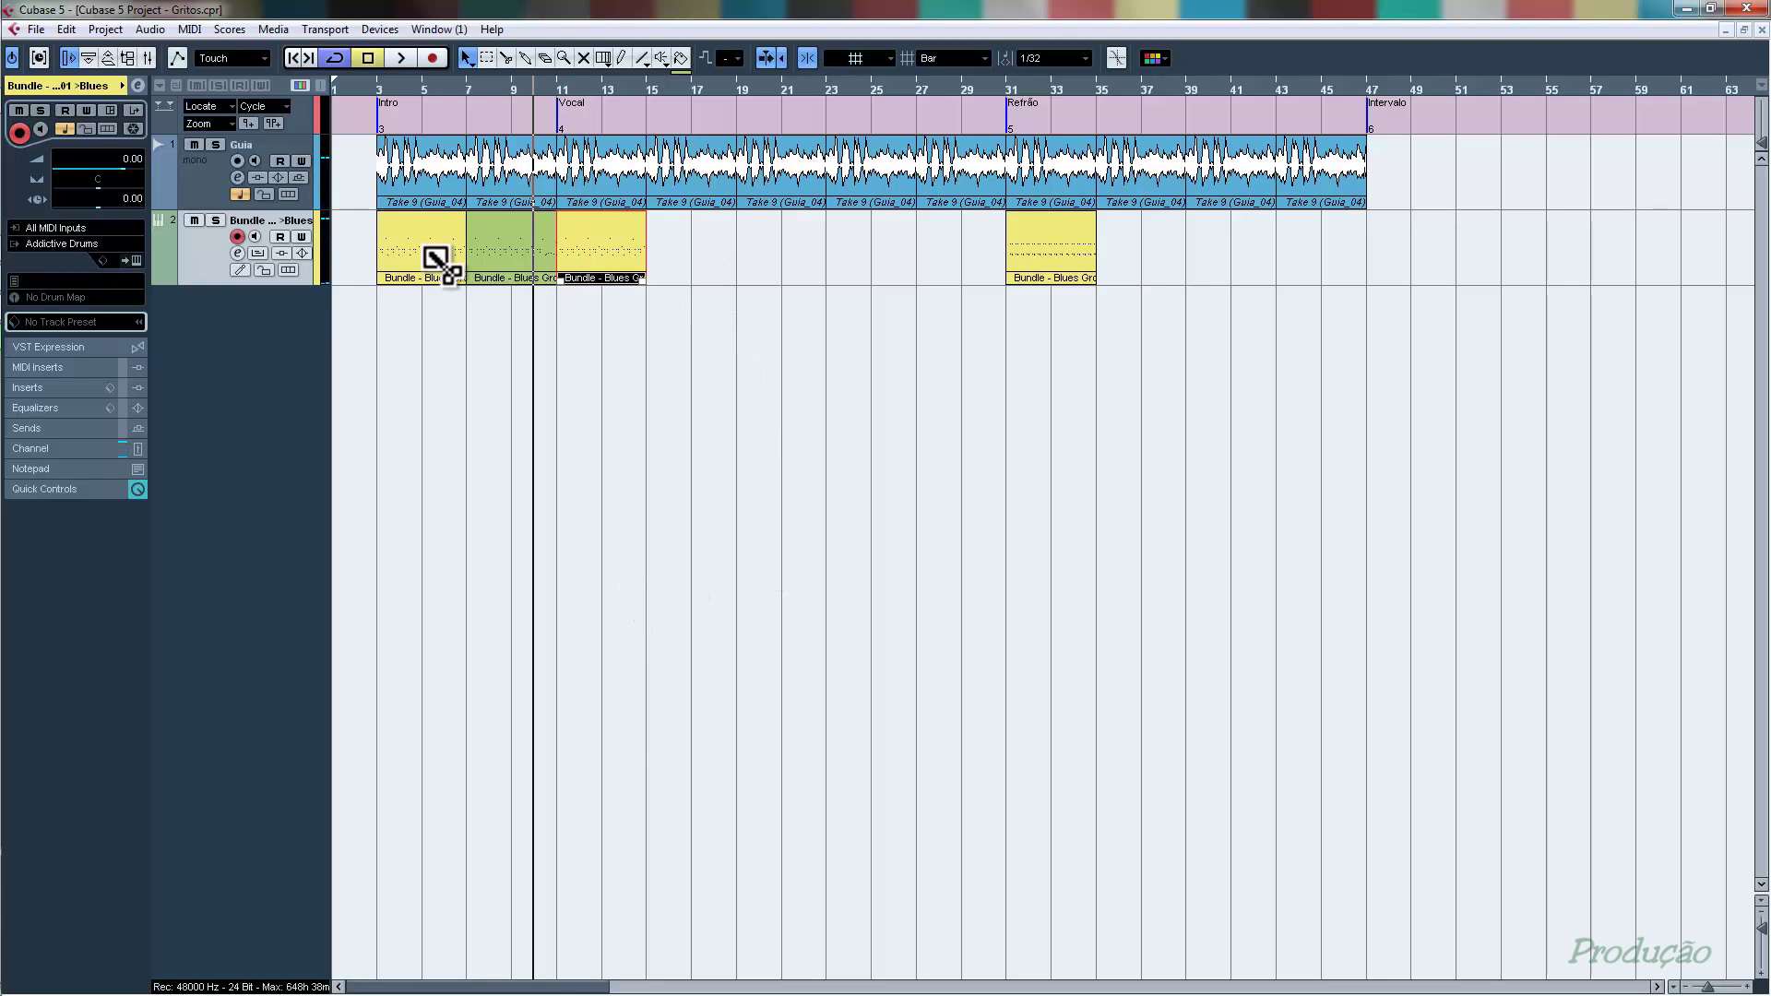
- Copy the yellow Blues Groove part from bar 3 to bars 15, 19 and 23, and delete the part at the Refrão marker
drag(429, 253, 853, 269)
click(1060, 262)
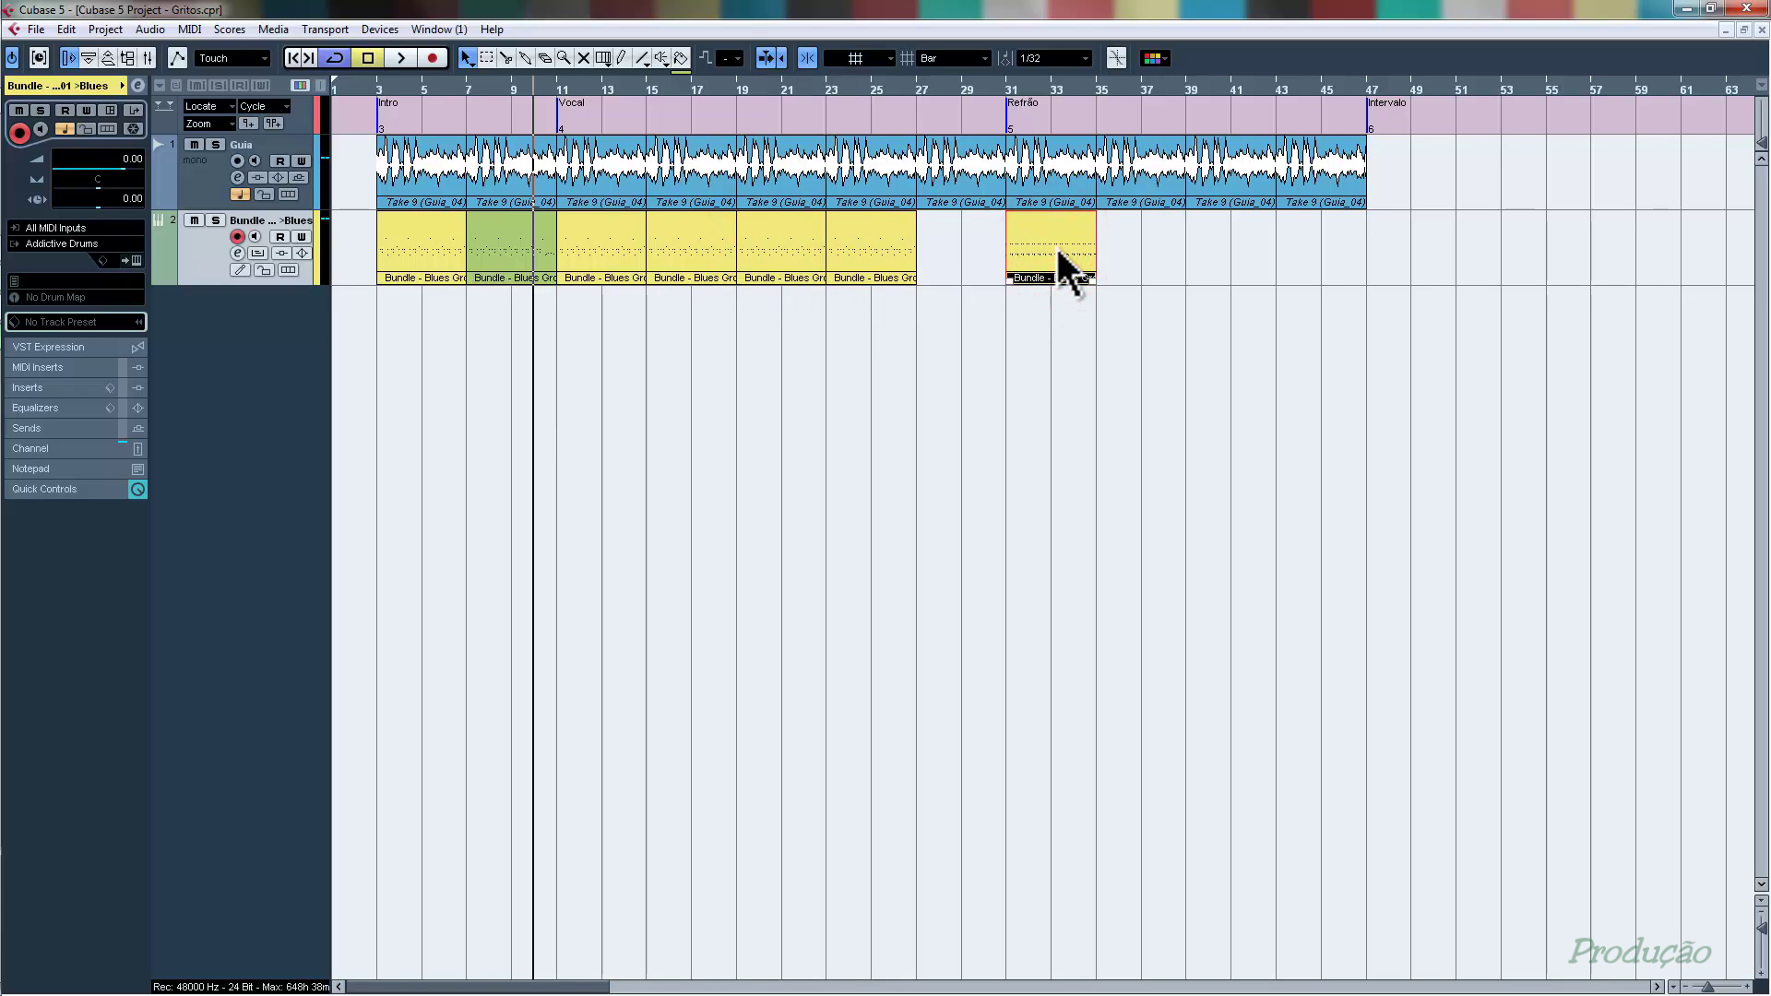
key(Delete)
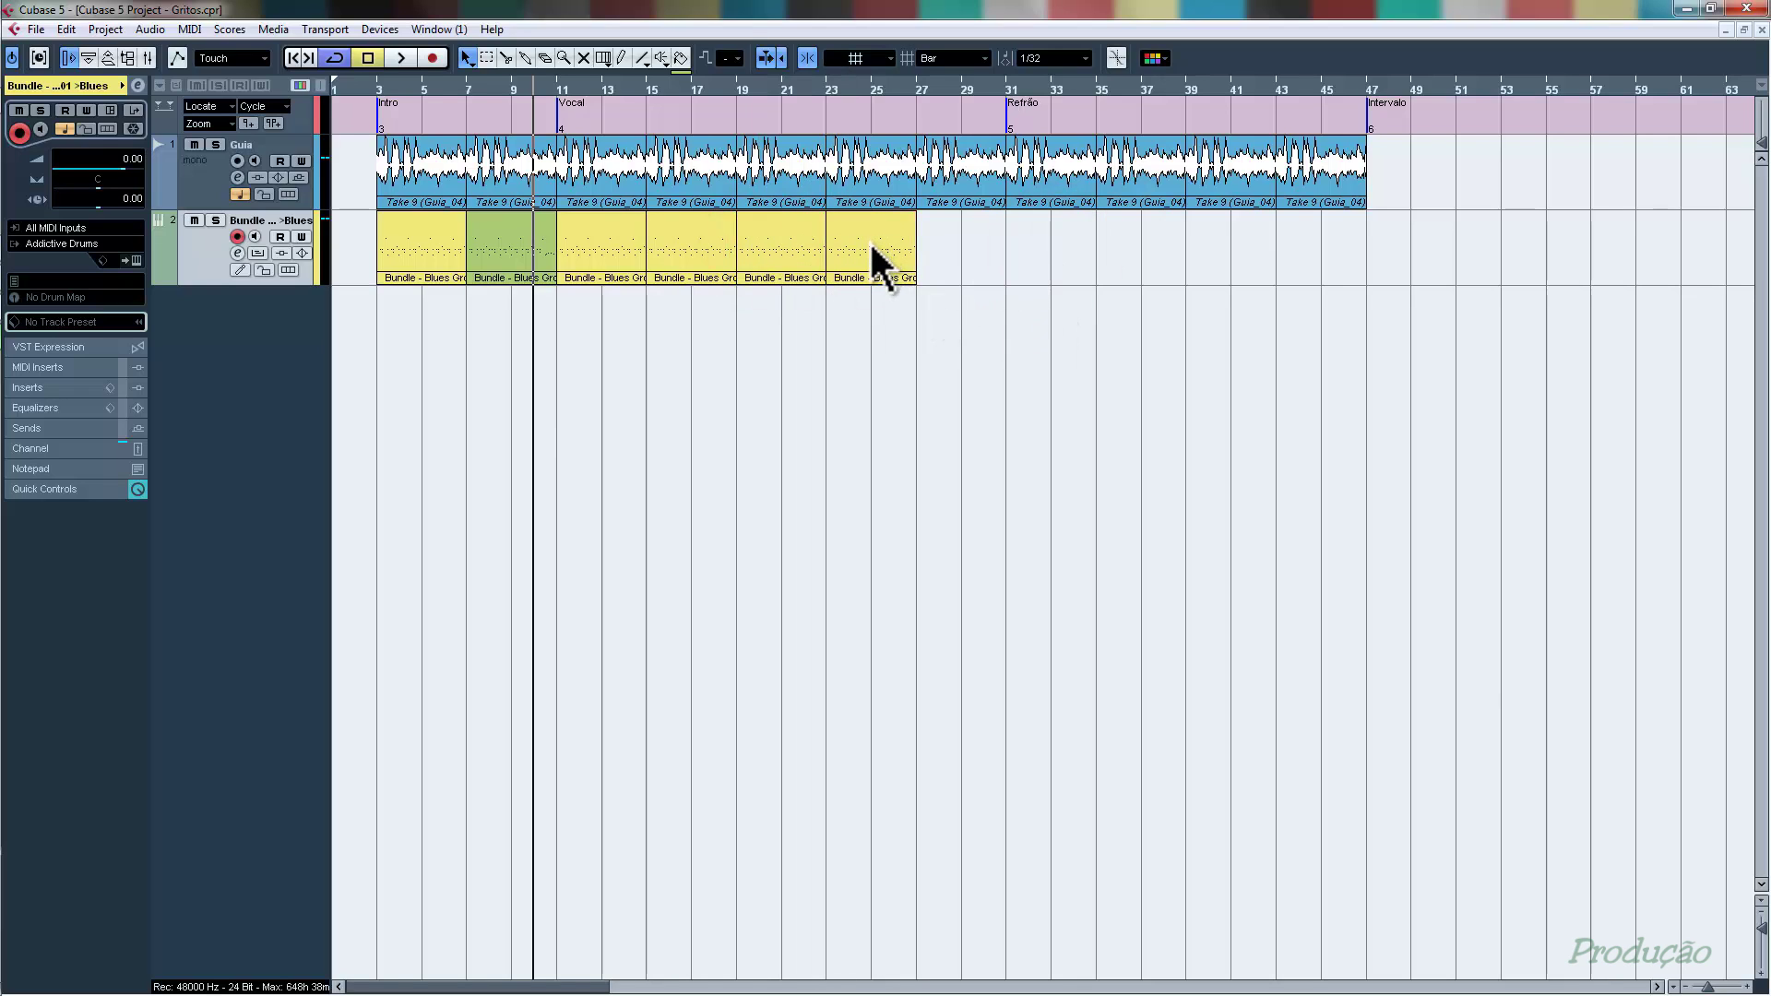
drag(872, 263, 961, 272)
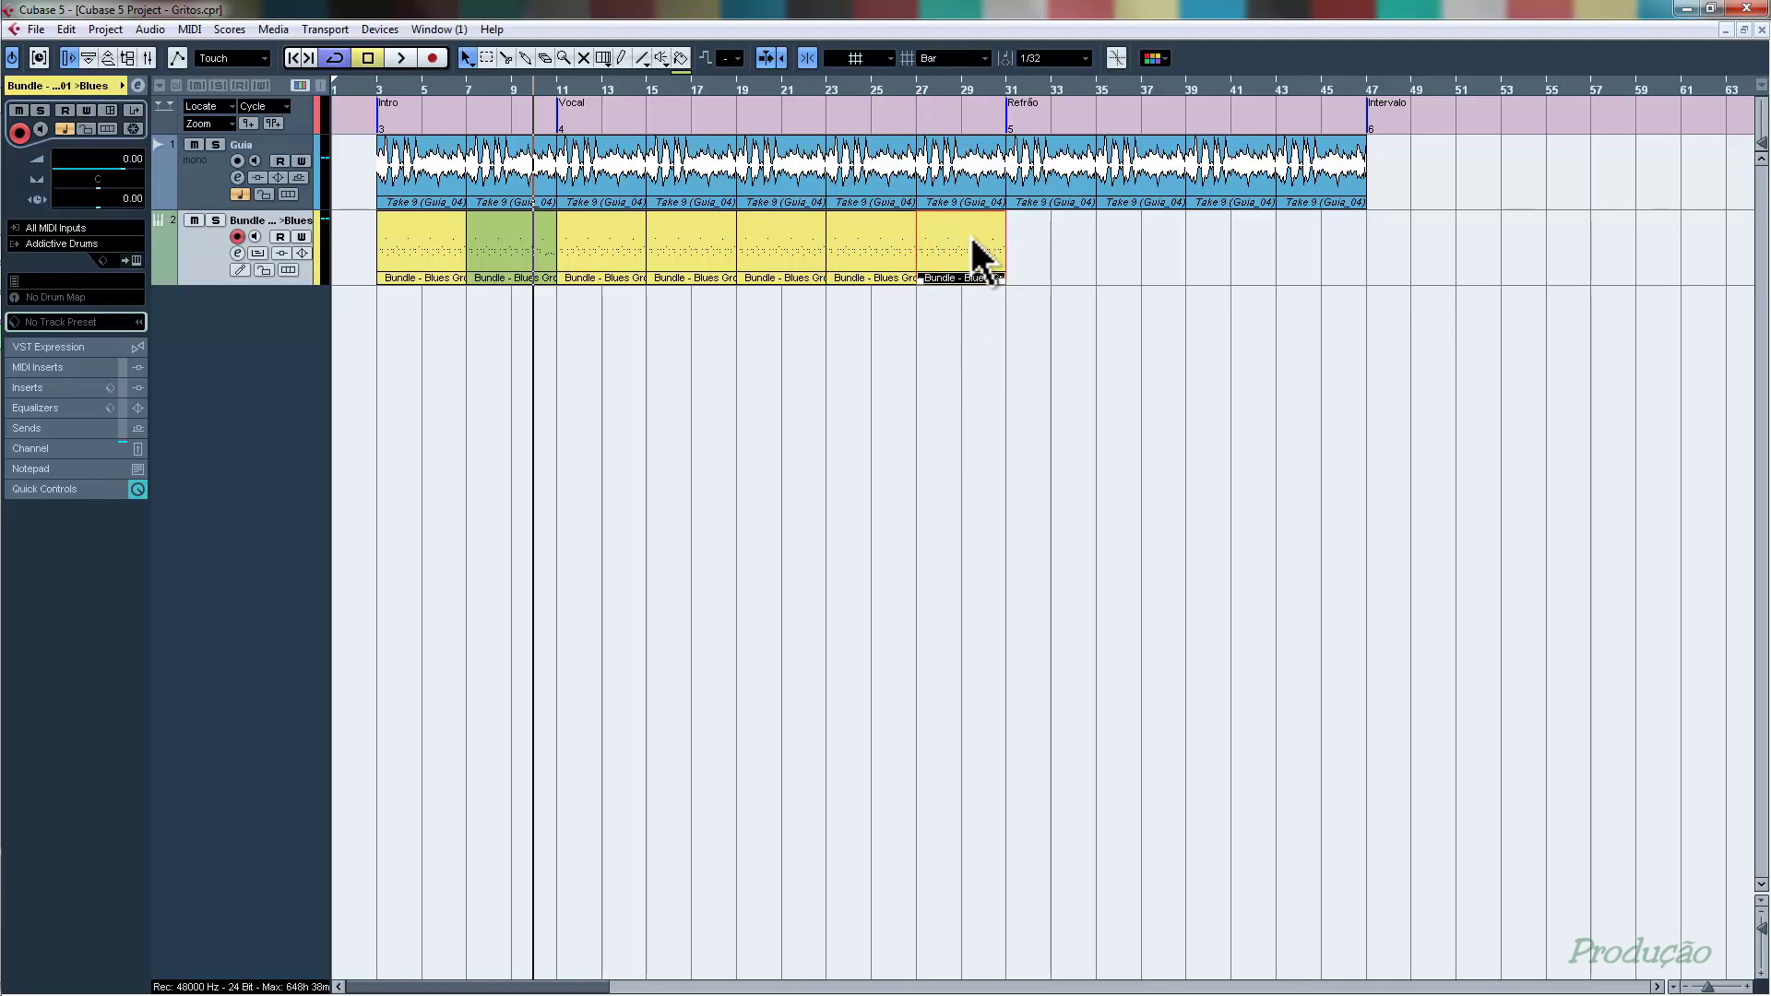
key(Delete)
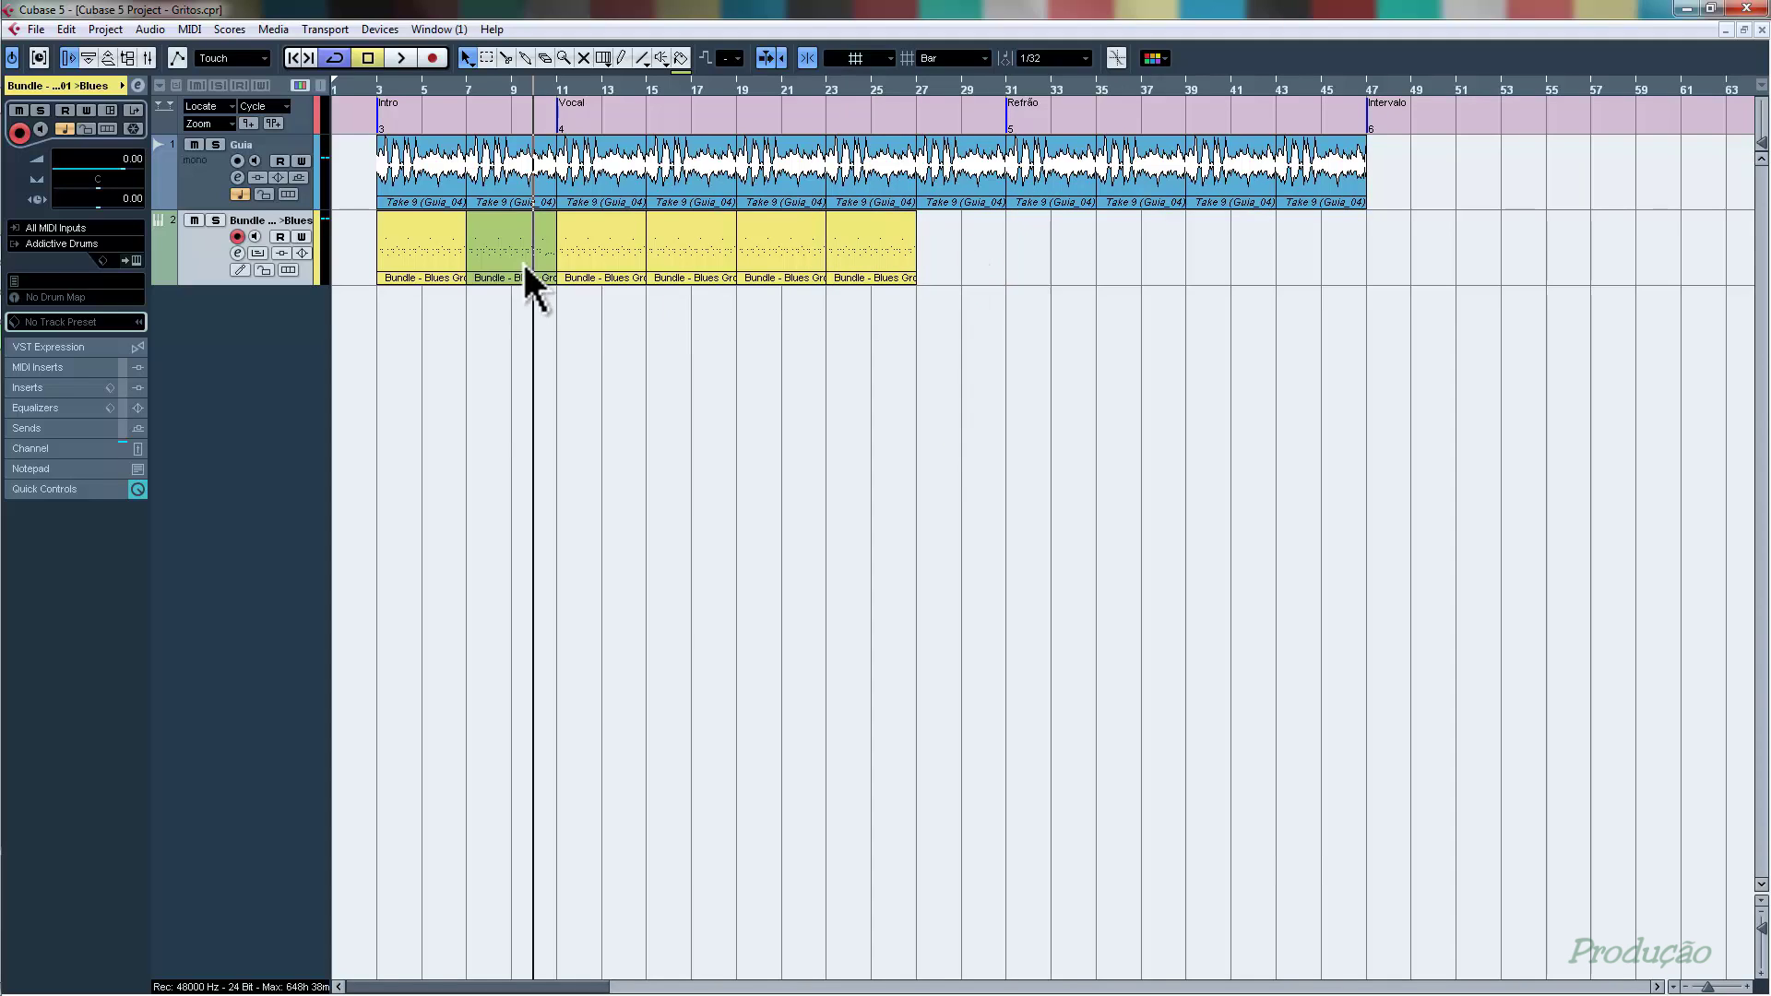
drag(513, 261, 956, 263)
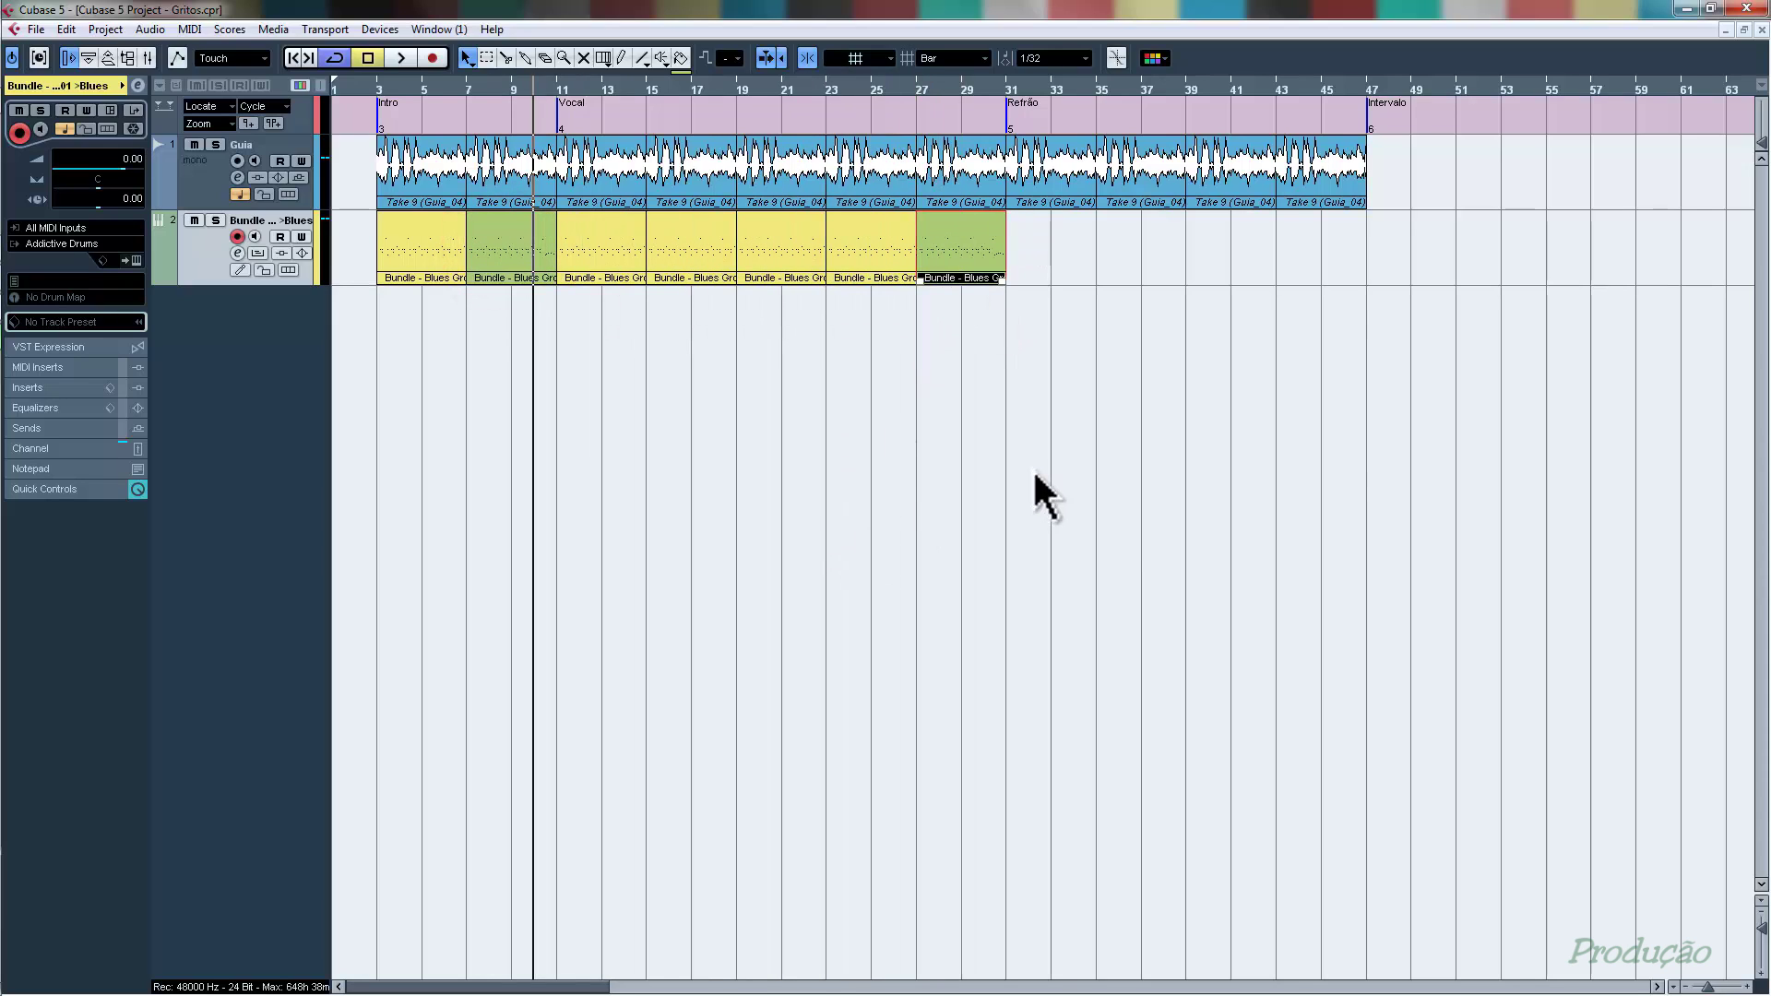
click(967, 247)
key(Delete)
- Copy the yellow Blues Groove part from bar 23 to bar 27 and open the copy in the Key Editor
drag(871, 245, 967, 250)
click(978, 323)
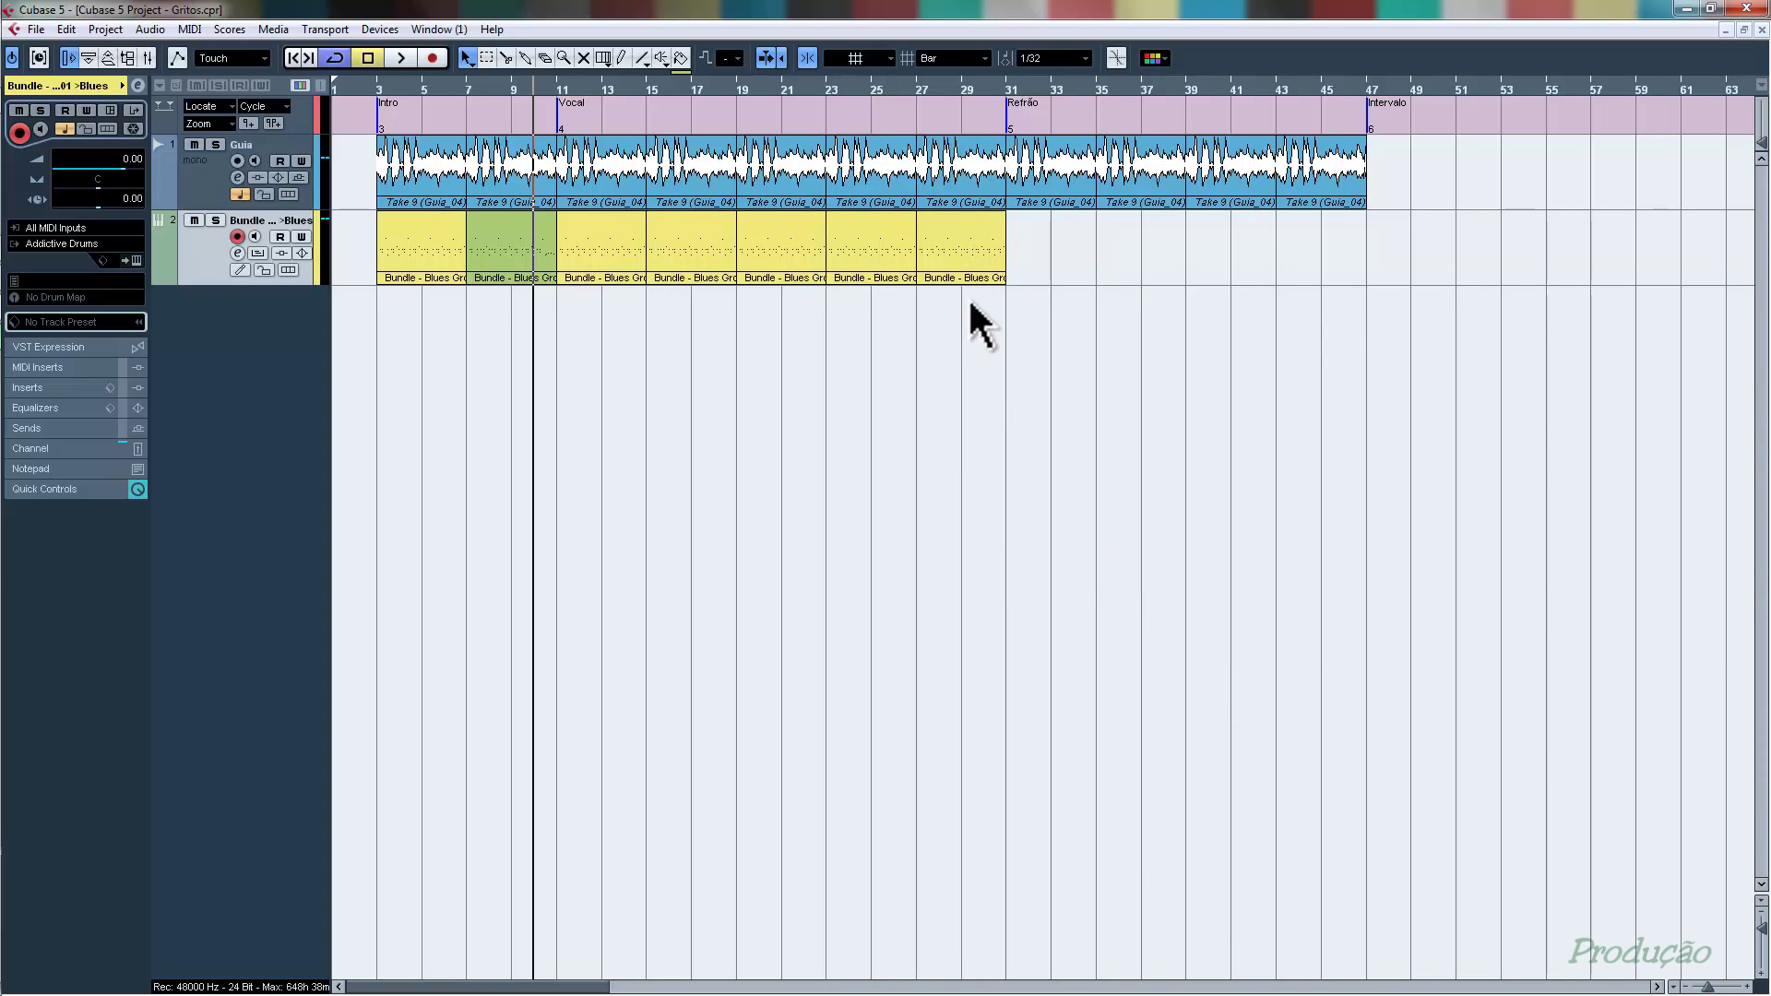
double_click(973, 247)
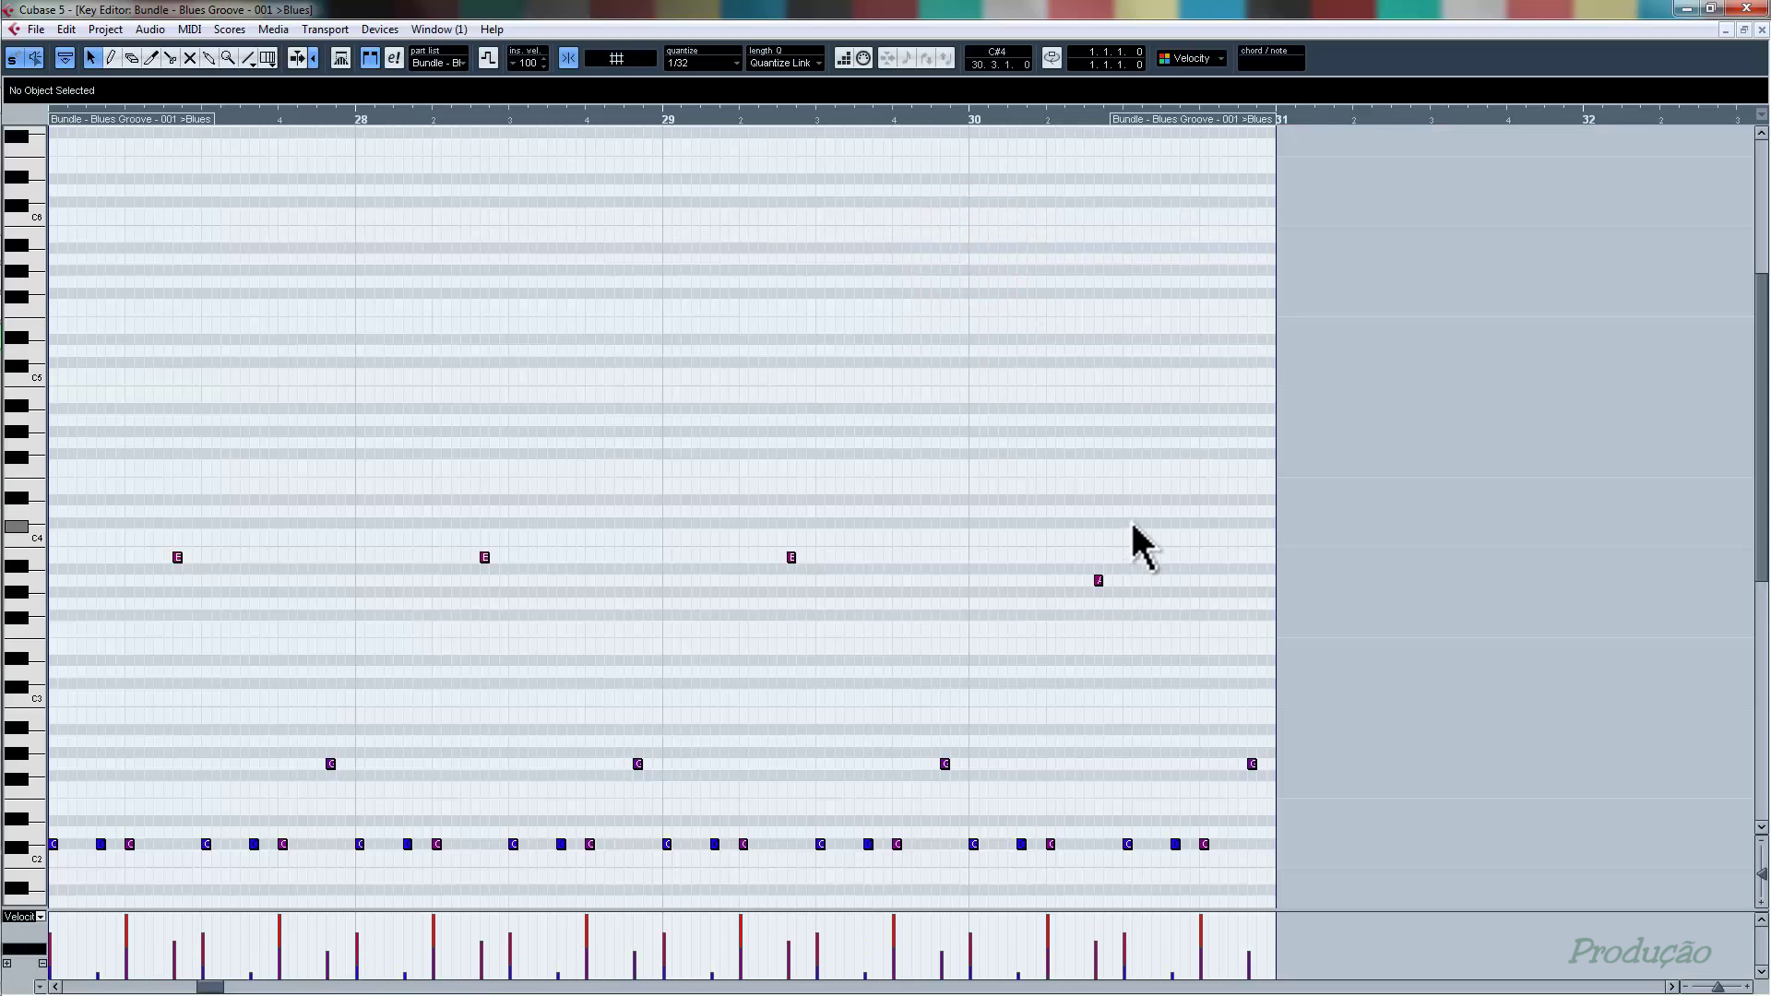
scroll(1132, 520, down, 3)
scroll(1132, 521, up, 3)
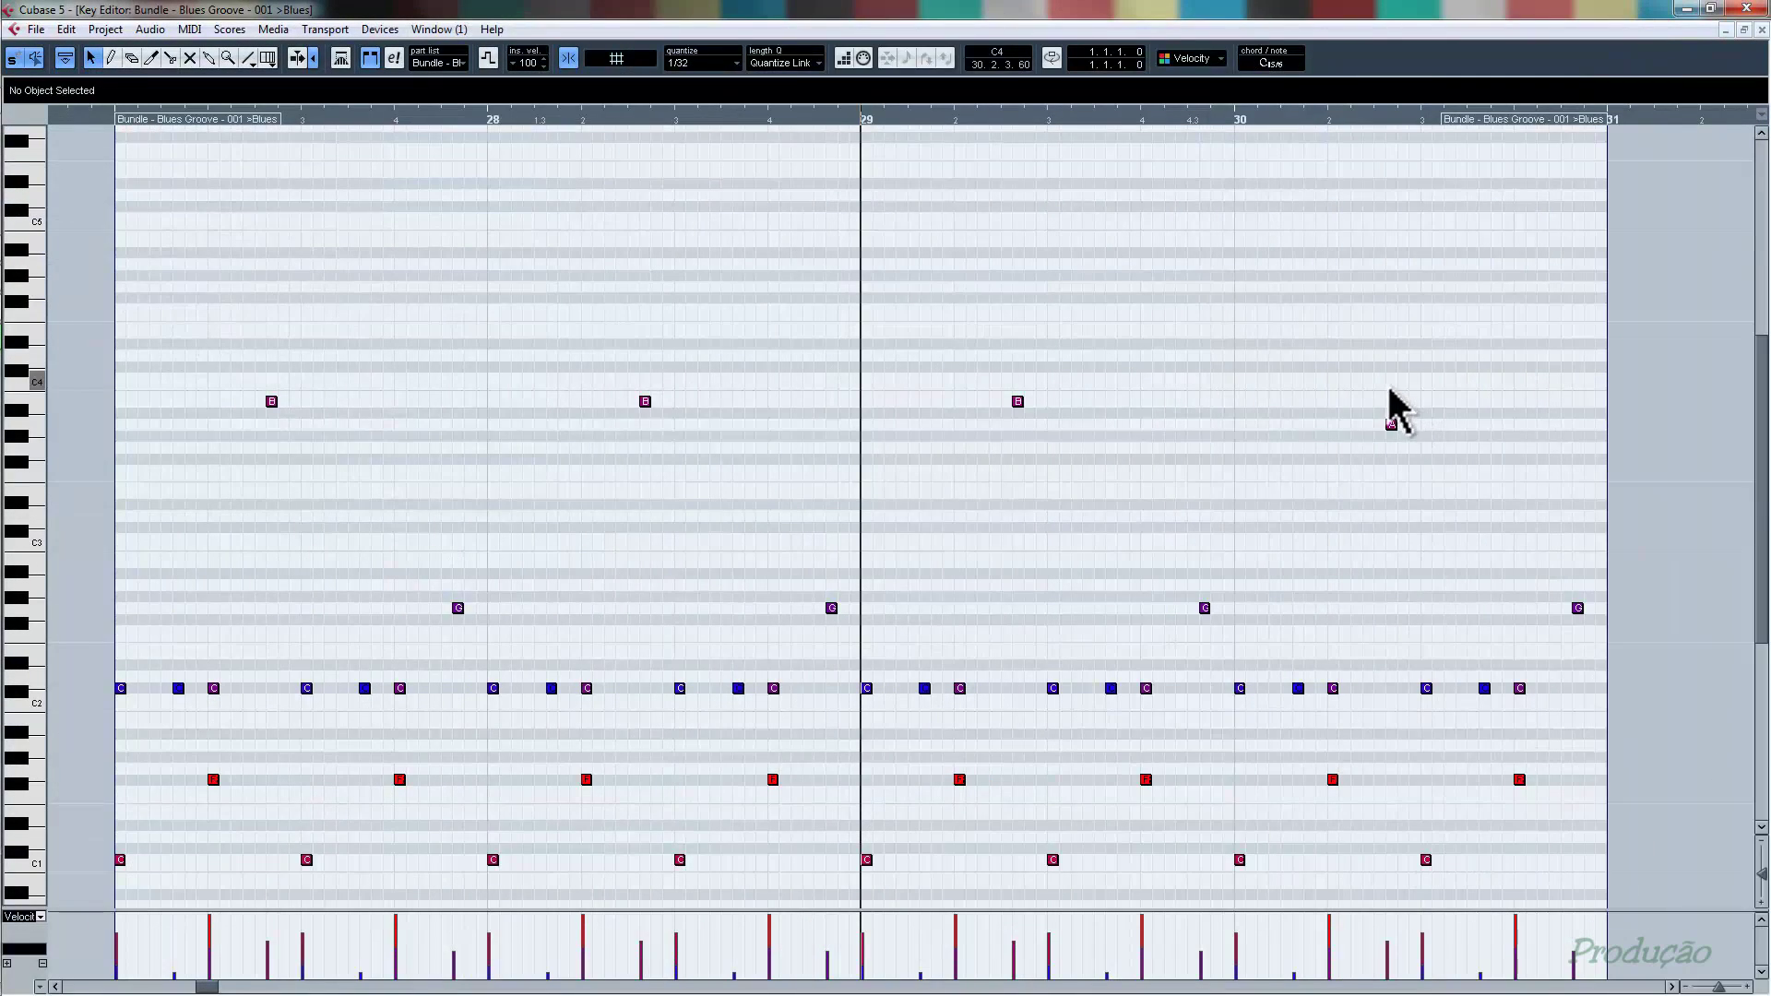
- Delete the notes above the kick after beat 2 of bar 30, and copy the beat-2 snare hit to 30.2.3, lowering the copy to F1
drag(1382, 387, 1592, 799)
key(Delete)
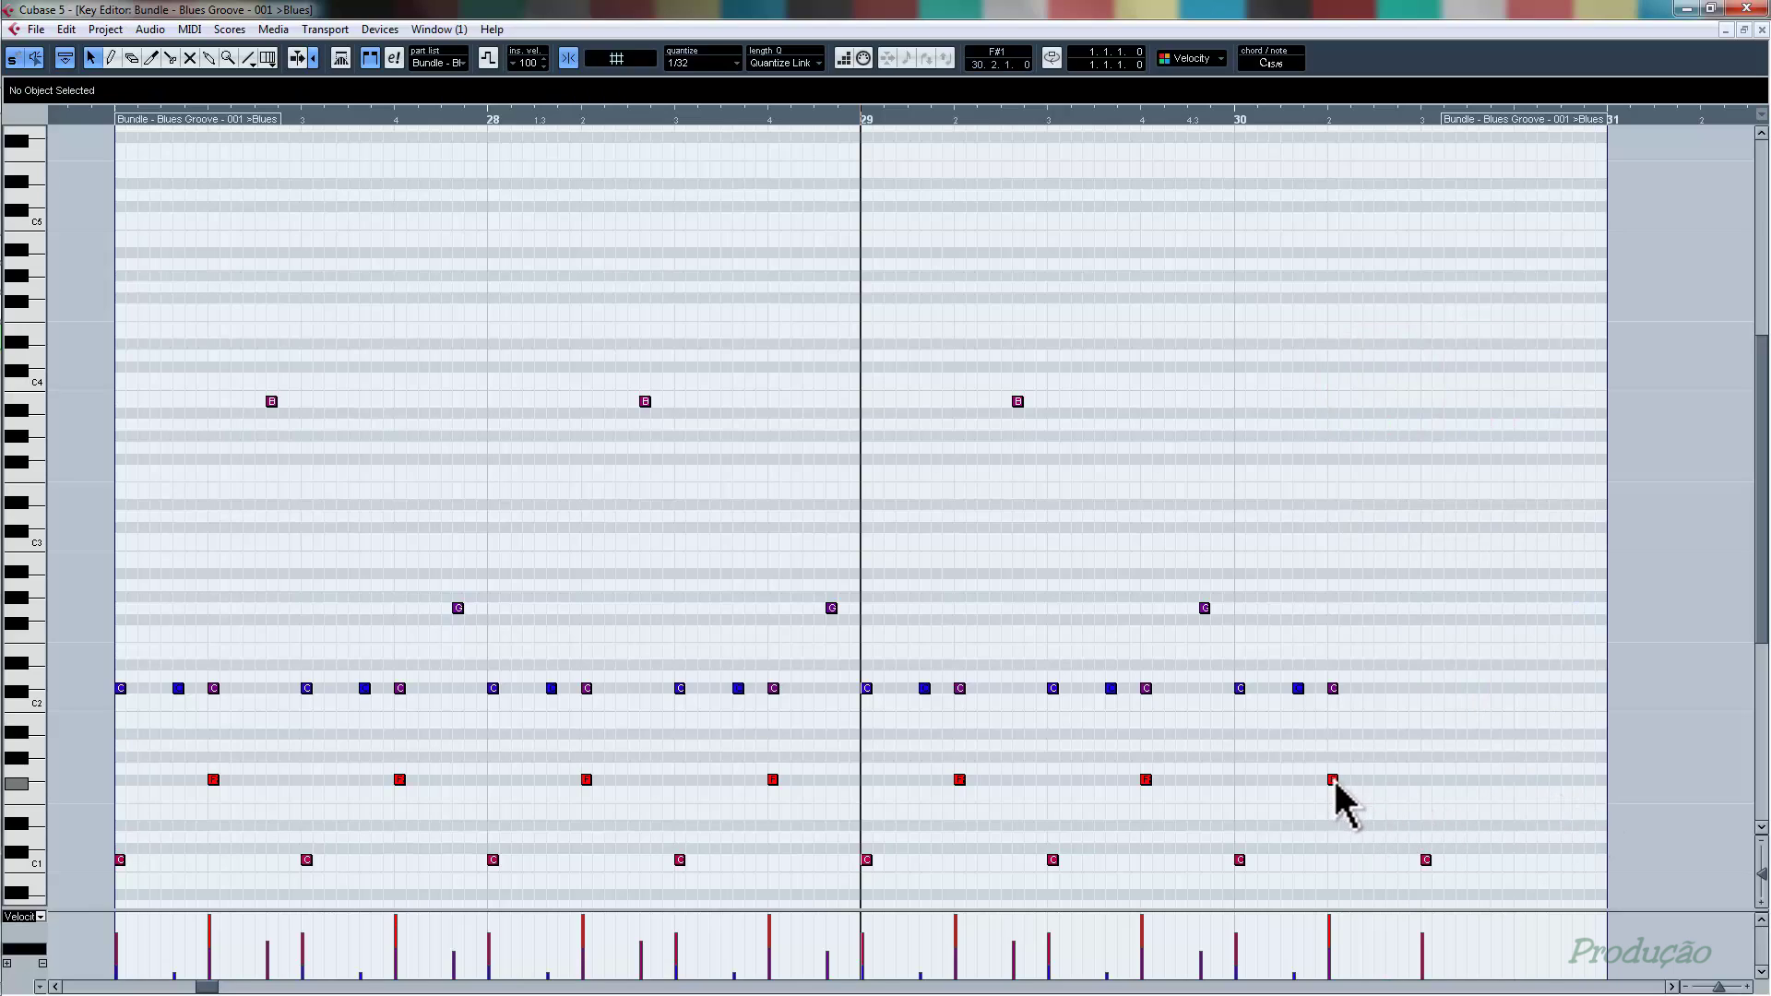
drag(1334, 779, 1381, 783)
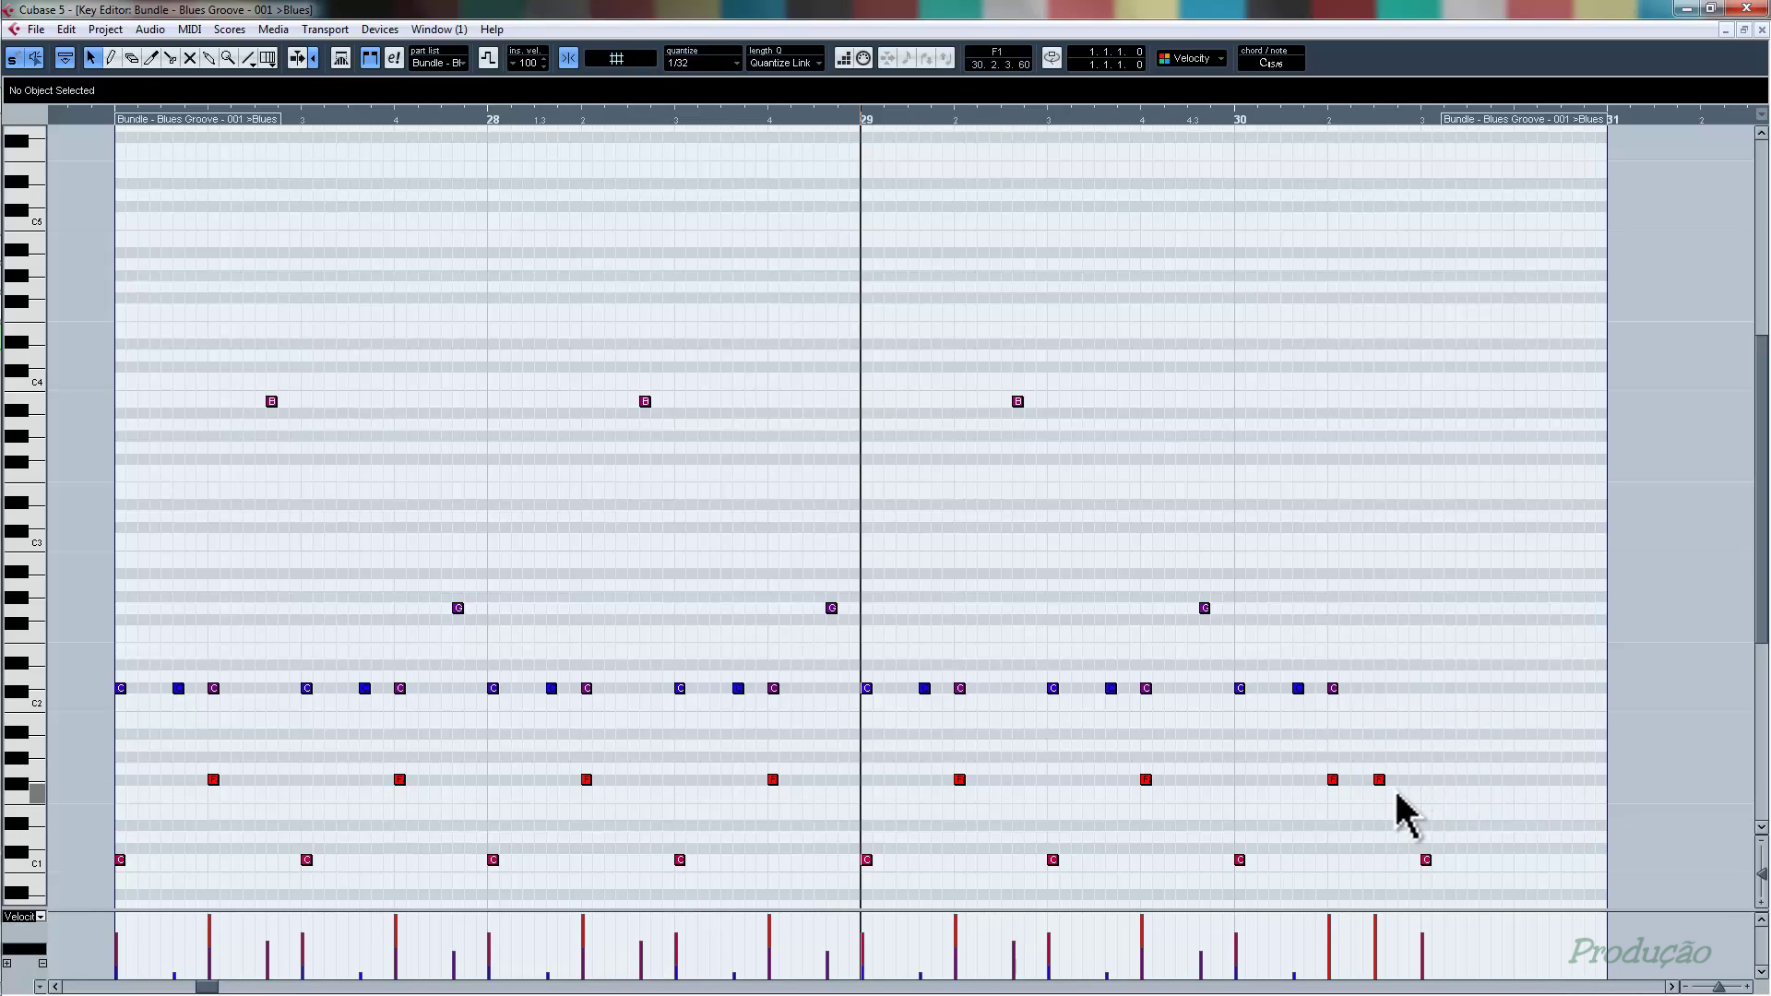
drag(1381, 782, 1381, 794)
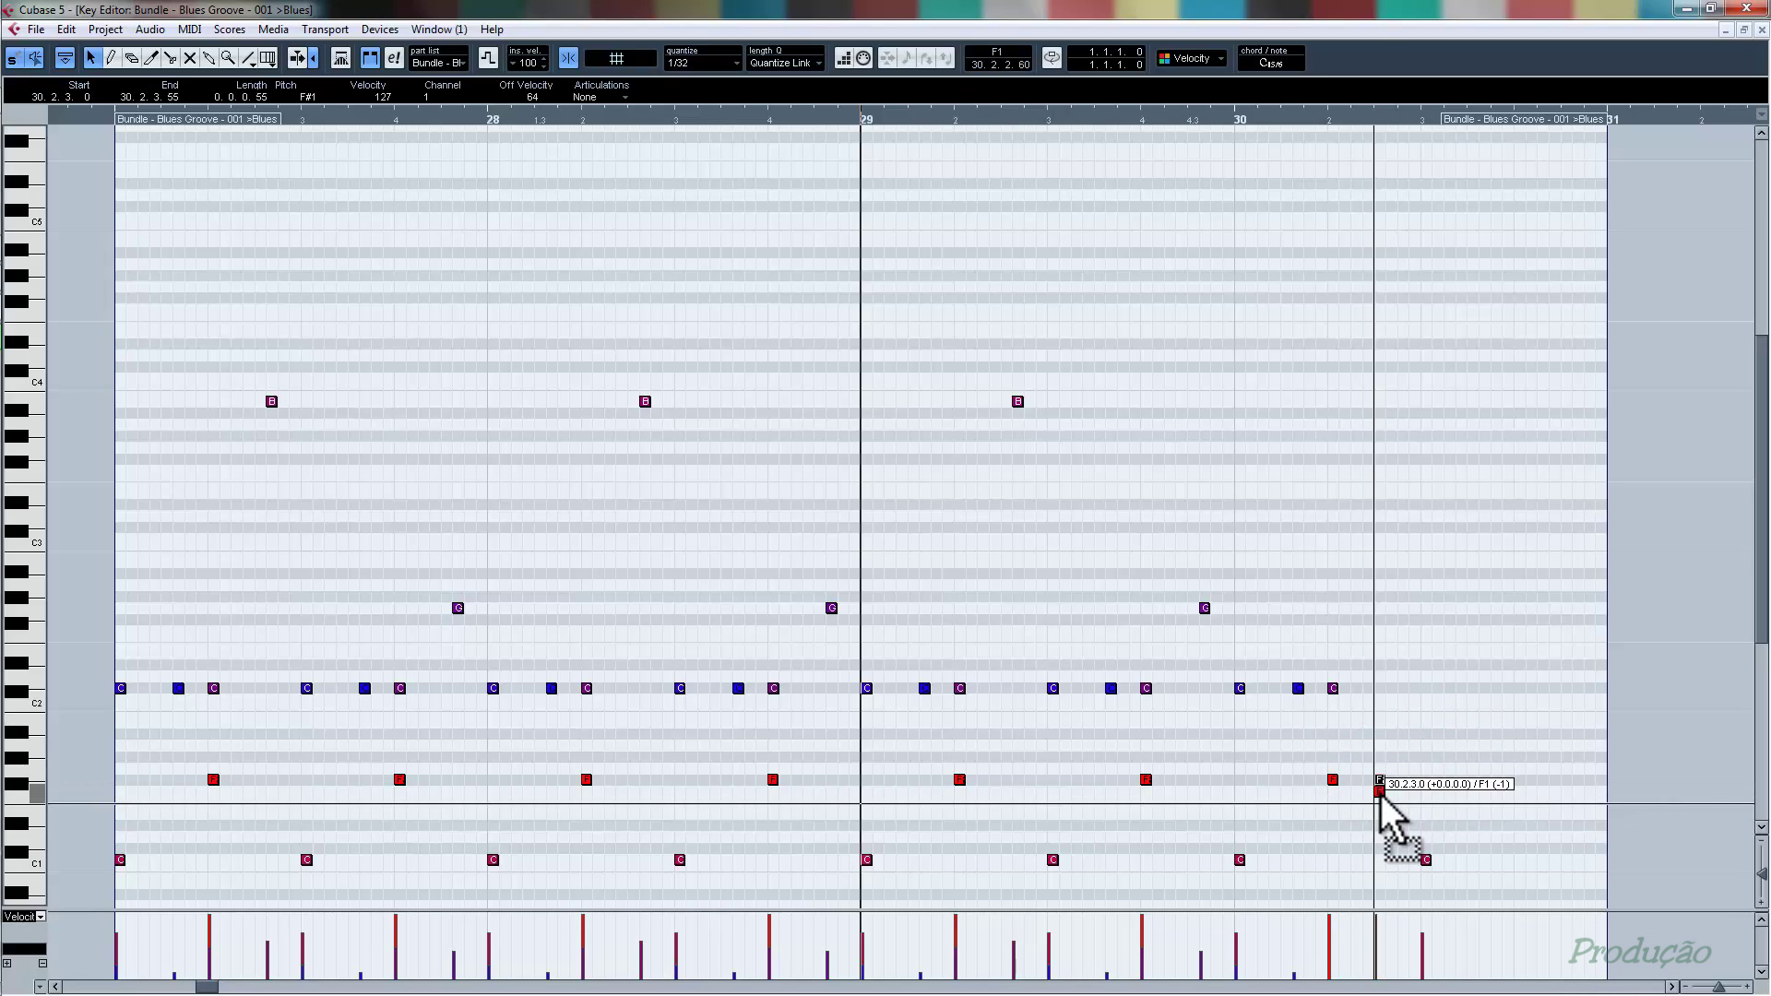